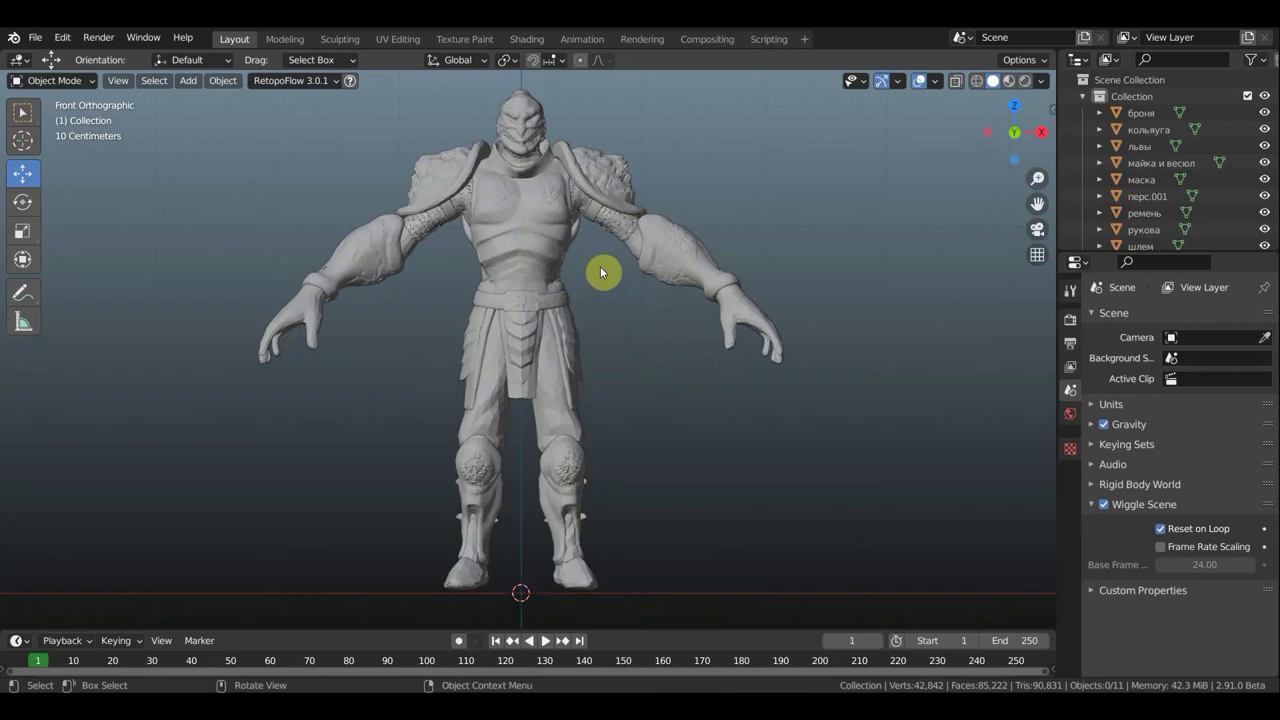
Add a single-bone armature and display it In Front of the mesh.
key("shift+a")
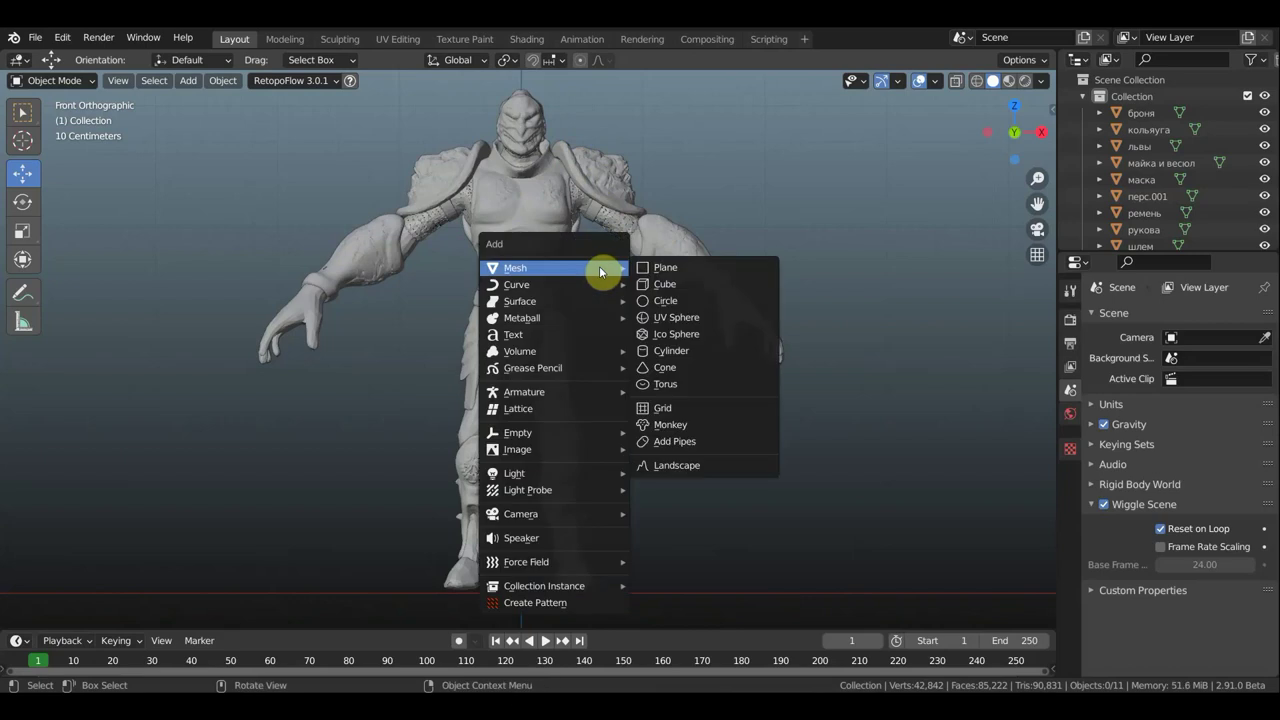
mouse_move(524, 392)
left_click(674, 394)
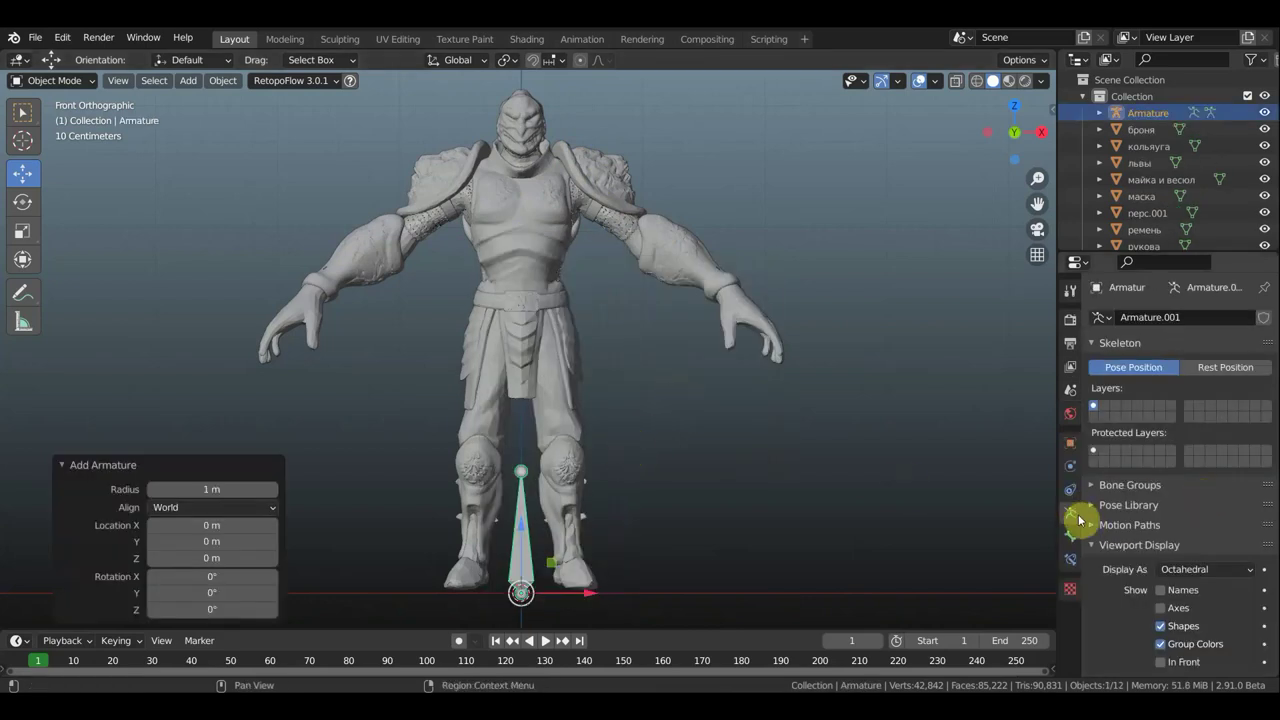
left_click(1161, 662)
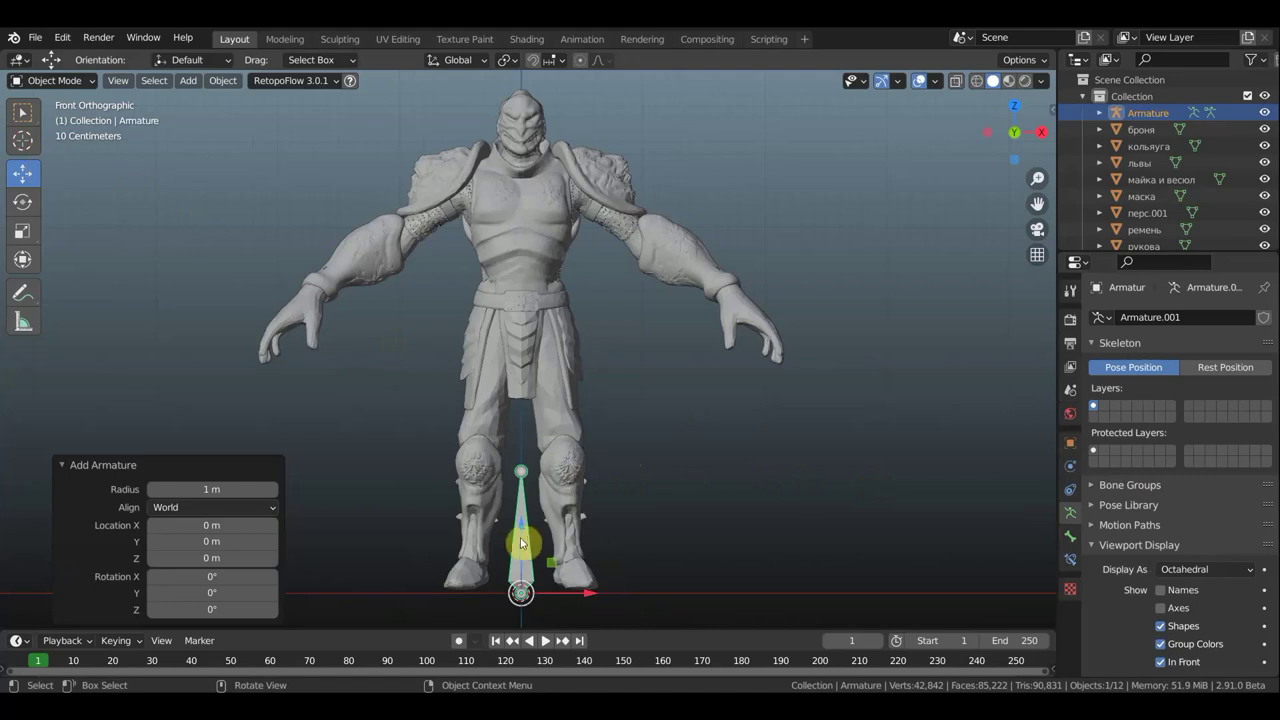
Raise the bone 2.1056 m on Z into the character's torso.
key("g")
key("z")
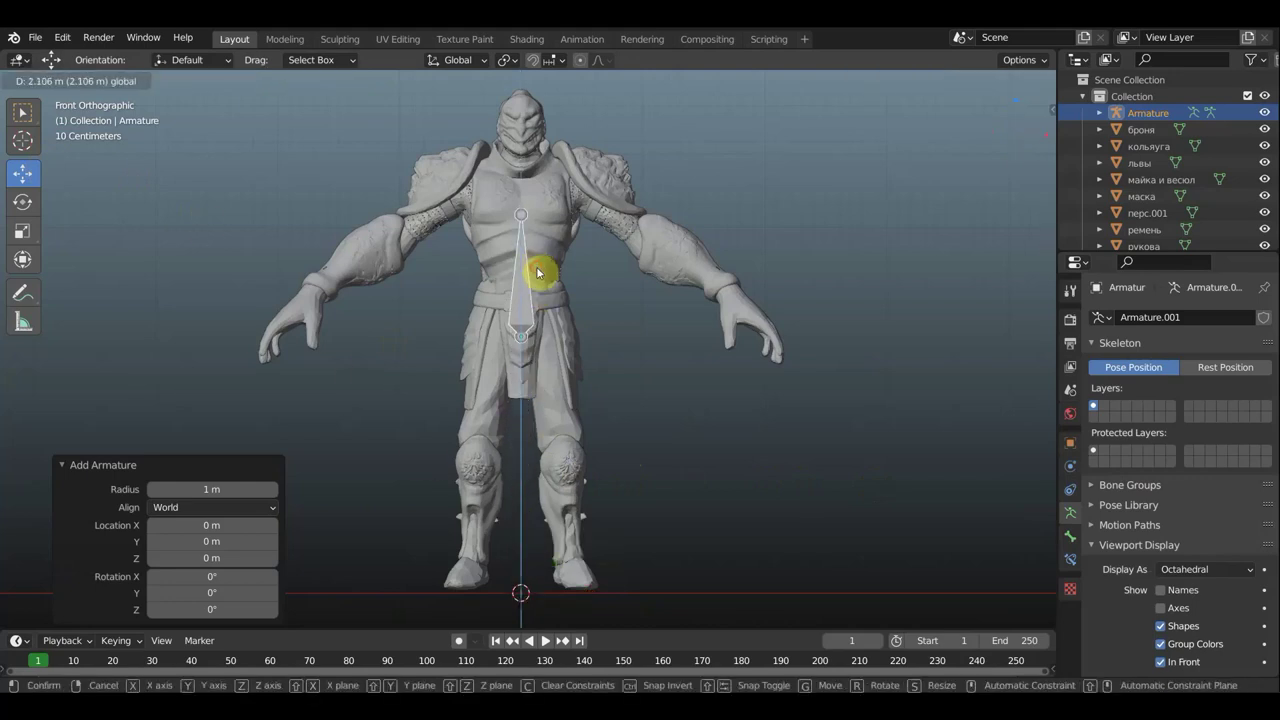
left_click(537, 267)
In Edit Mode, scale the bone to 0.464 and move it down to the waist.
left_click(72, 83)
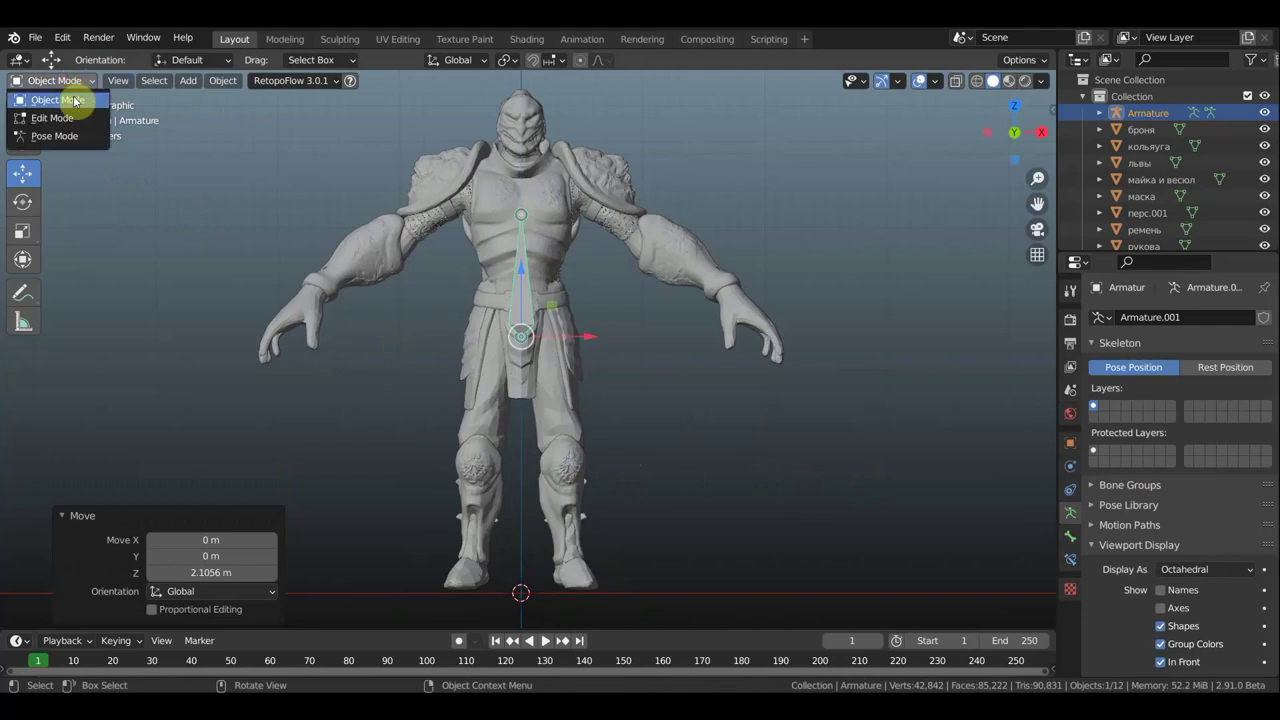
left_click(72, 122)
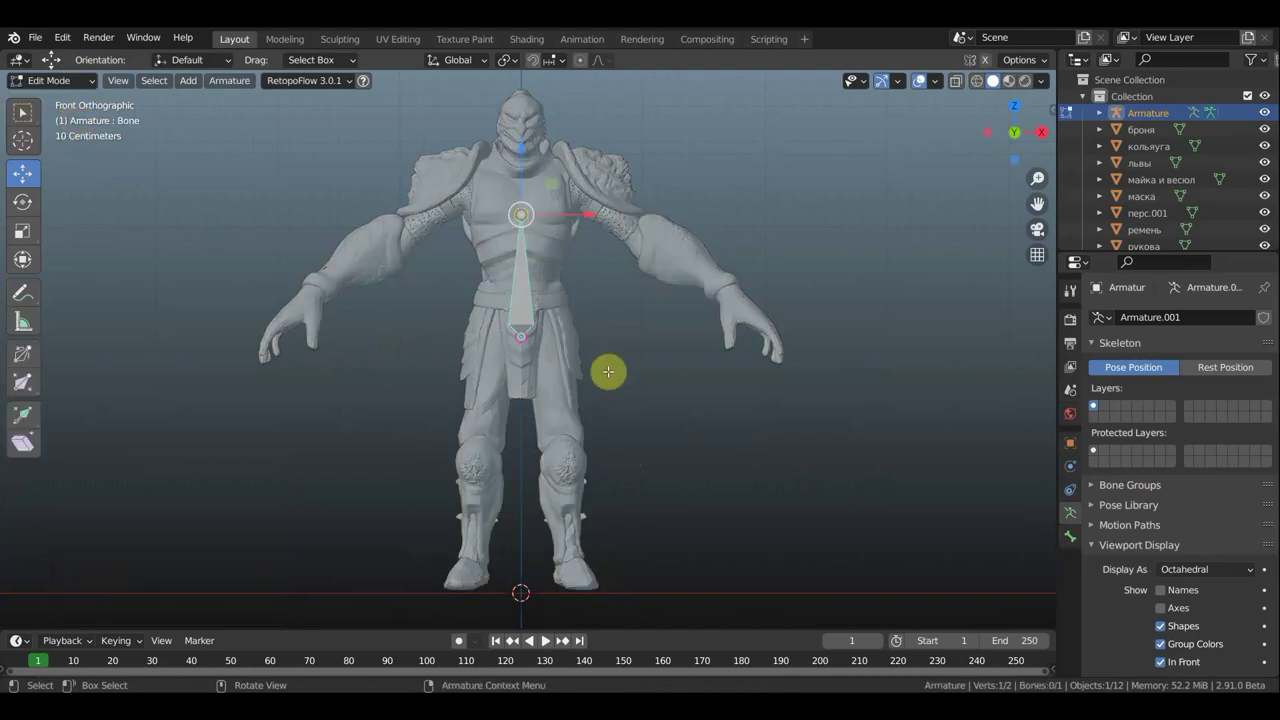
left_click(522, 305)
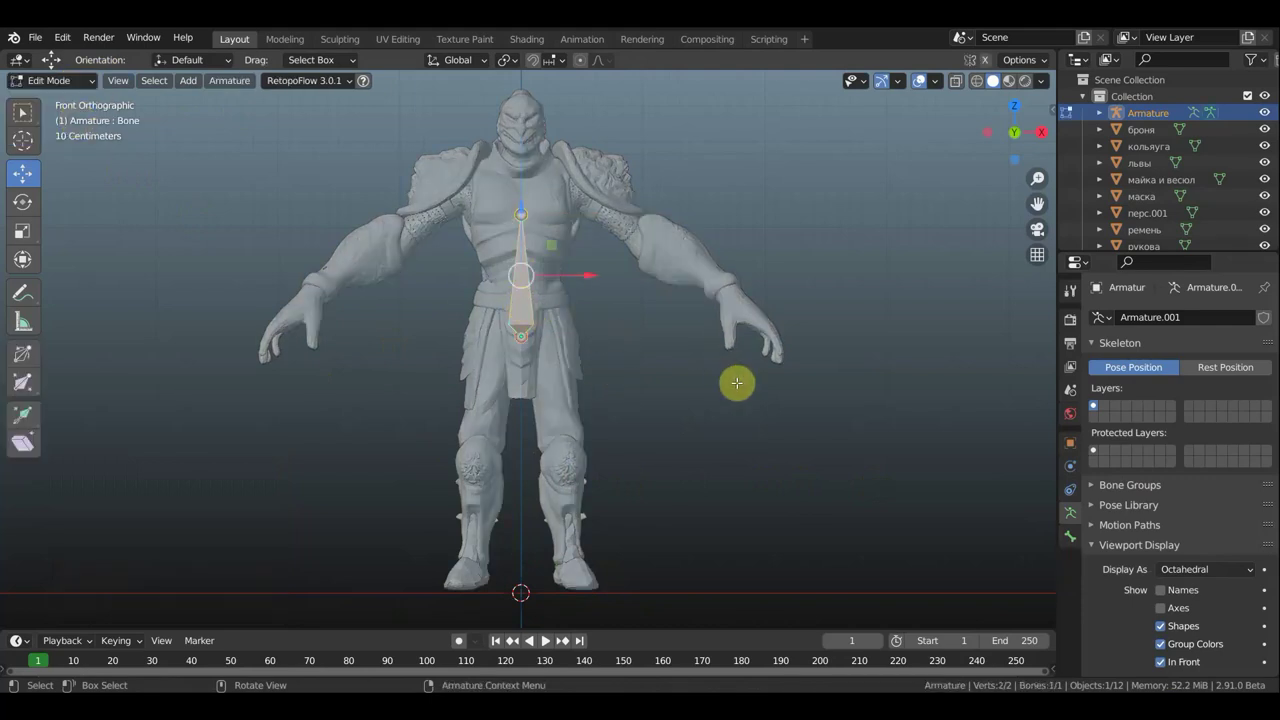
key("s")
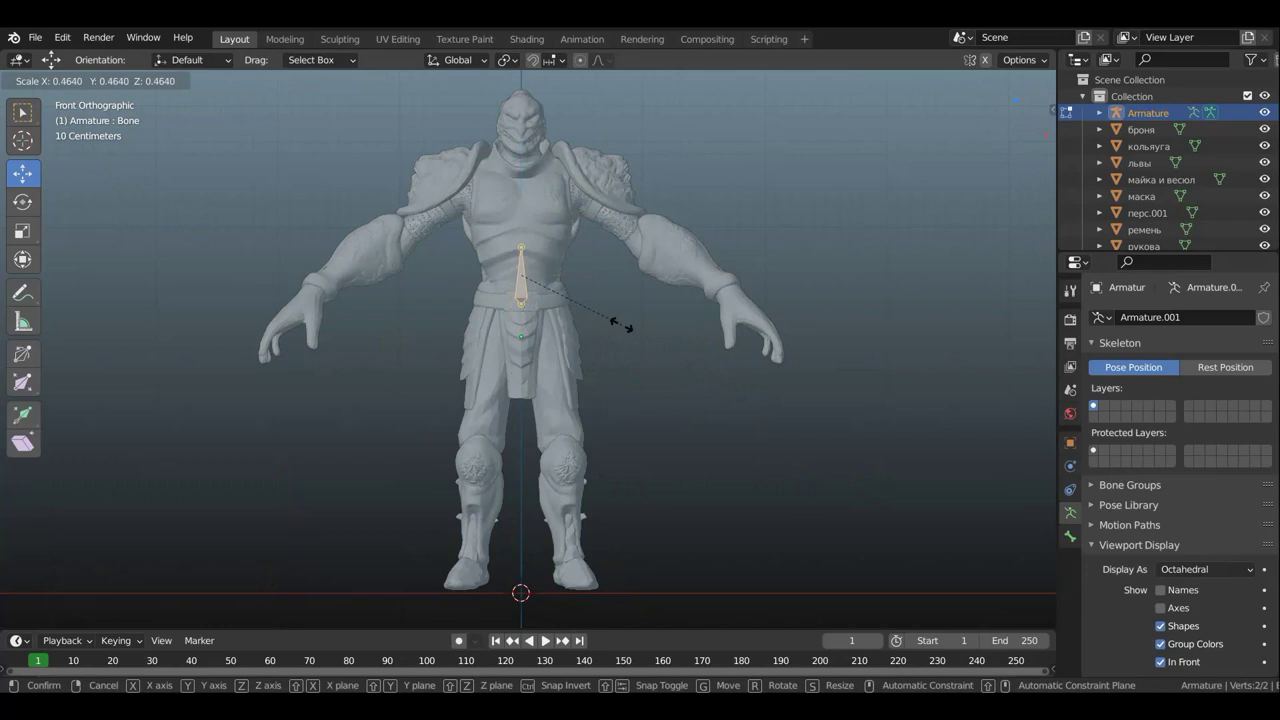
left_click(620, 323)
key("g")
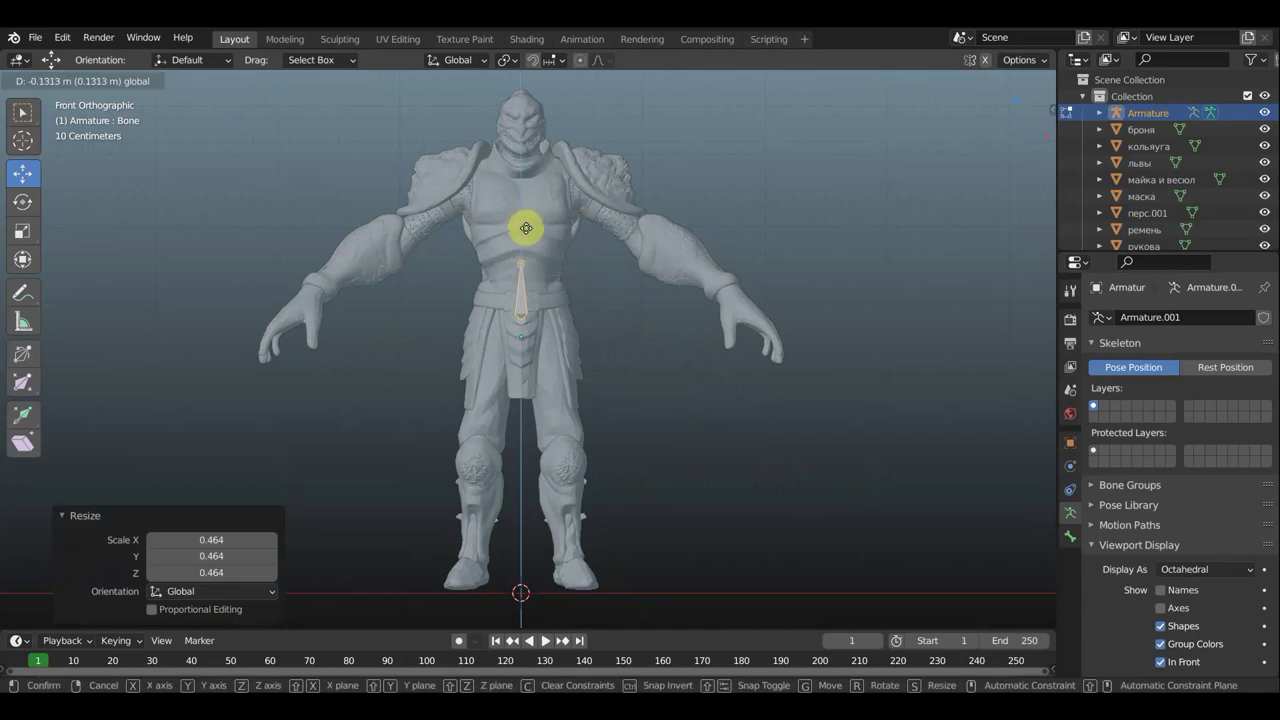
left_click(526, 229)
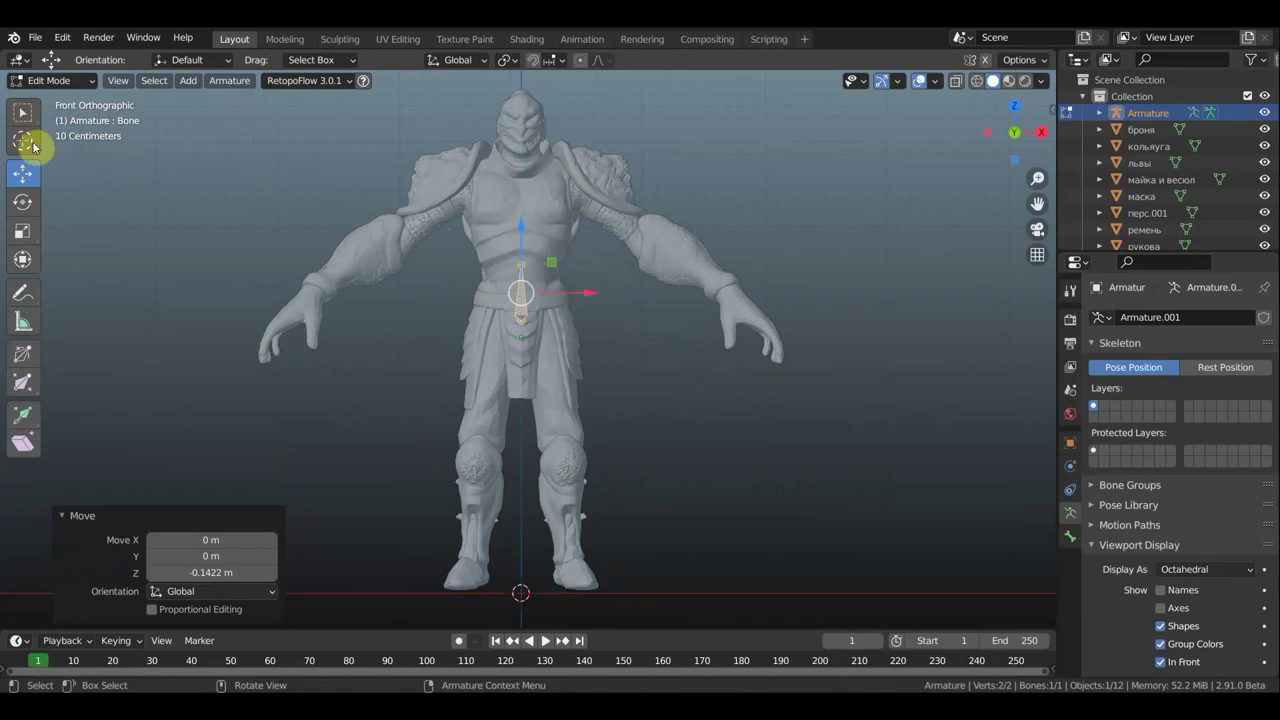
Box-select the bone's lower joint and nudge it into place, finally 0.013126 m on X.
left_click(22, 112)
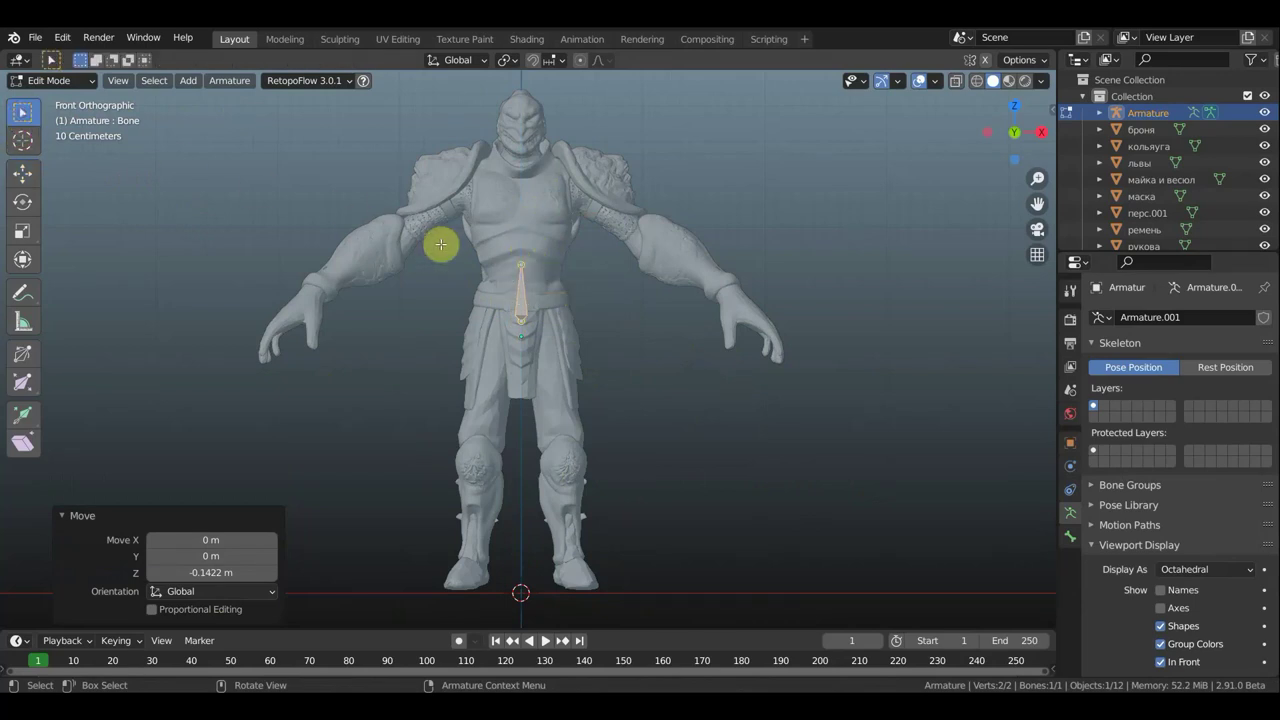
left_click(520, 264)
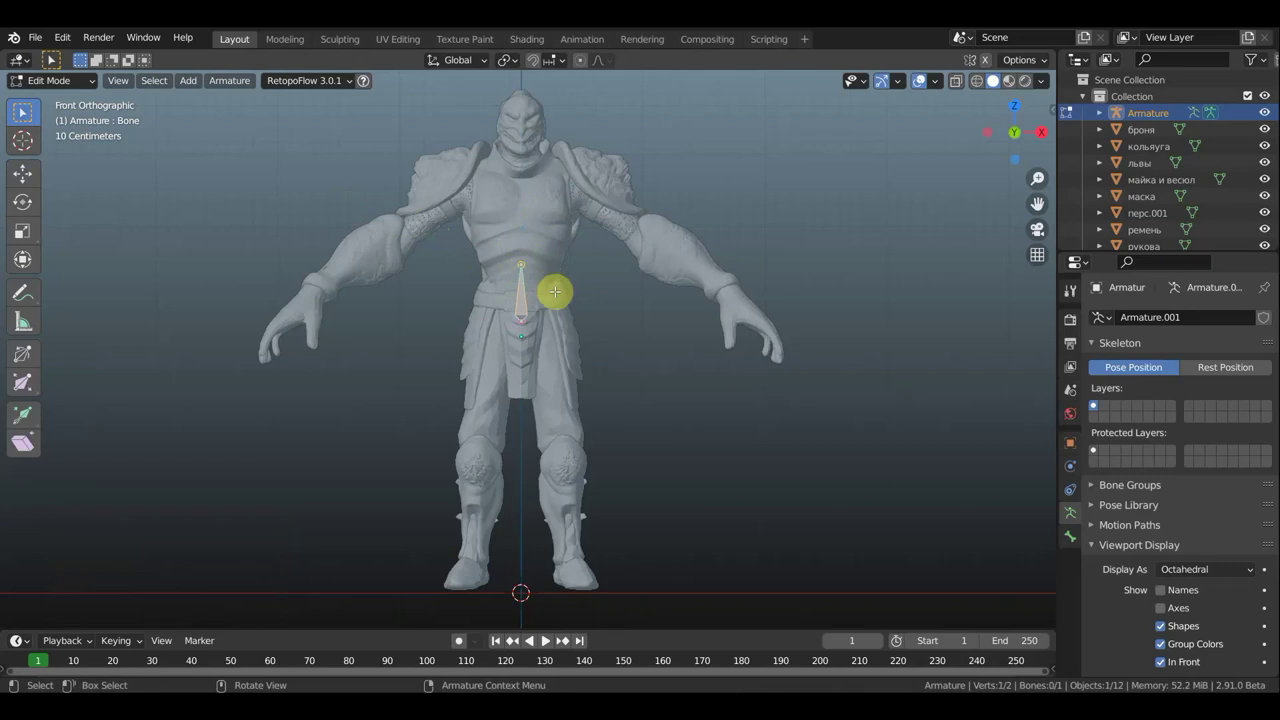
key("g")
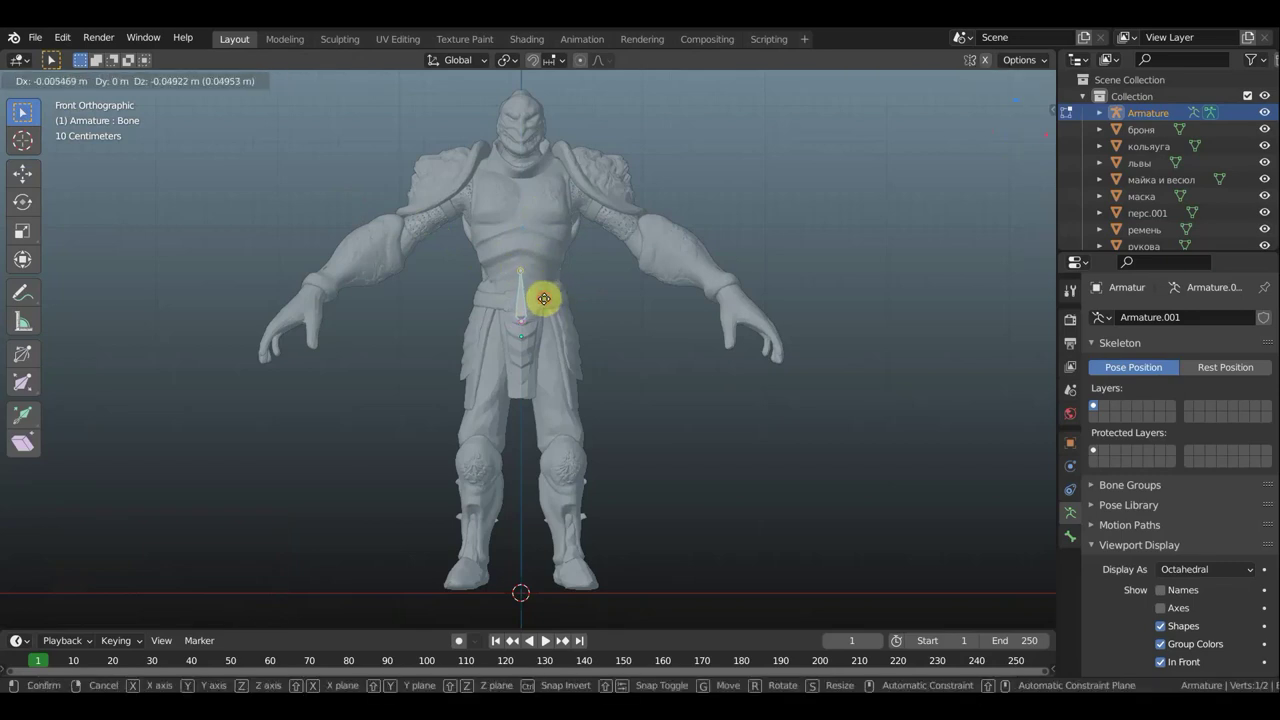
left_click(545, 297)
scroll(517, 275, "up", 2)
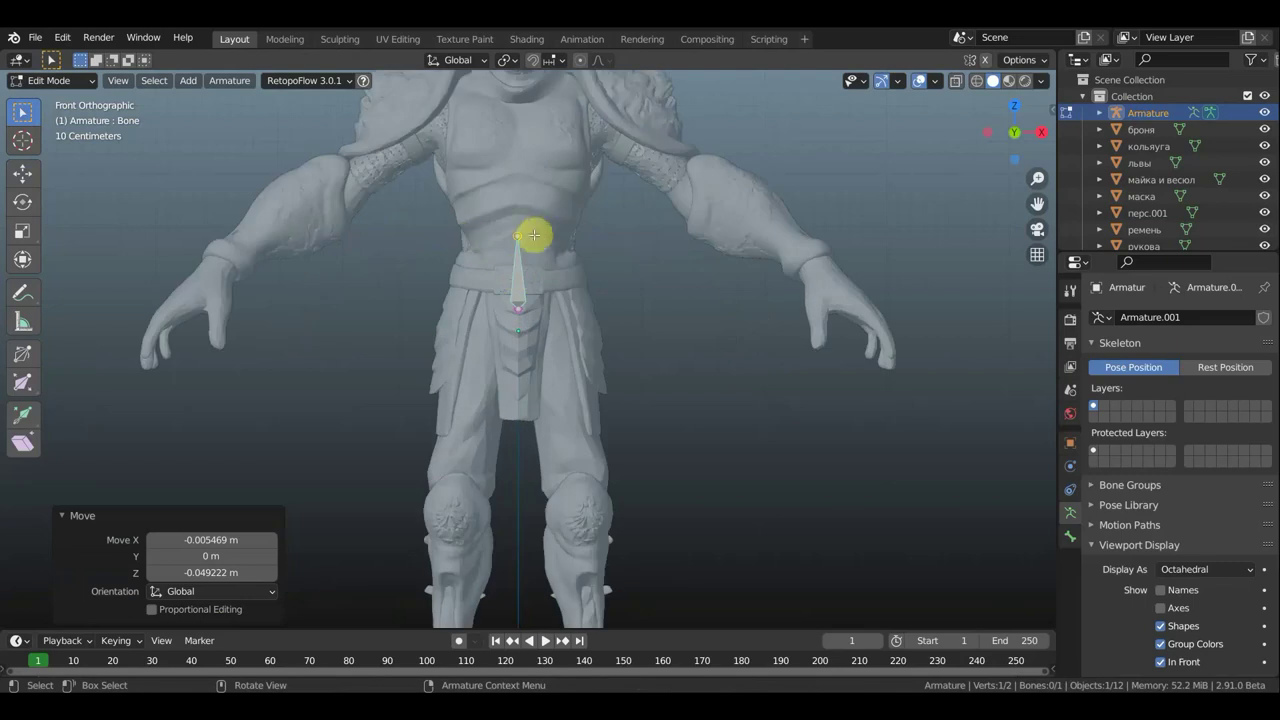
scroll(513, 239, "down", 1)
scroll(537, 251, "down", 2)
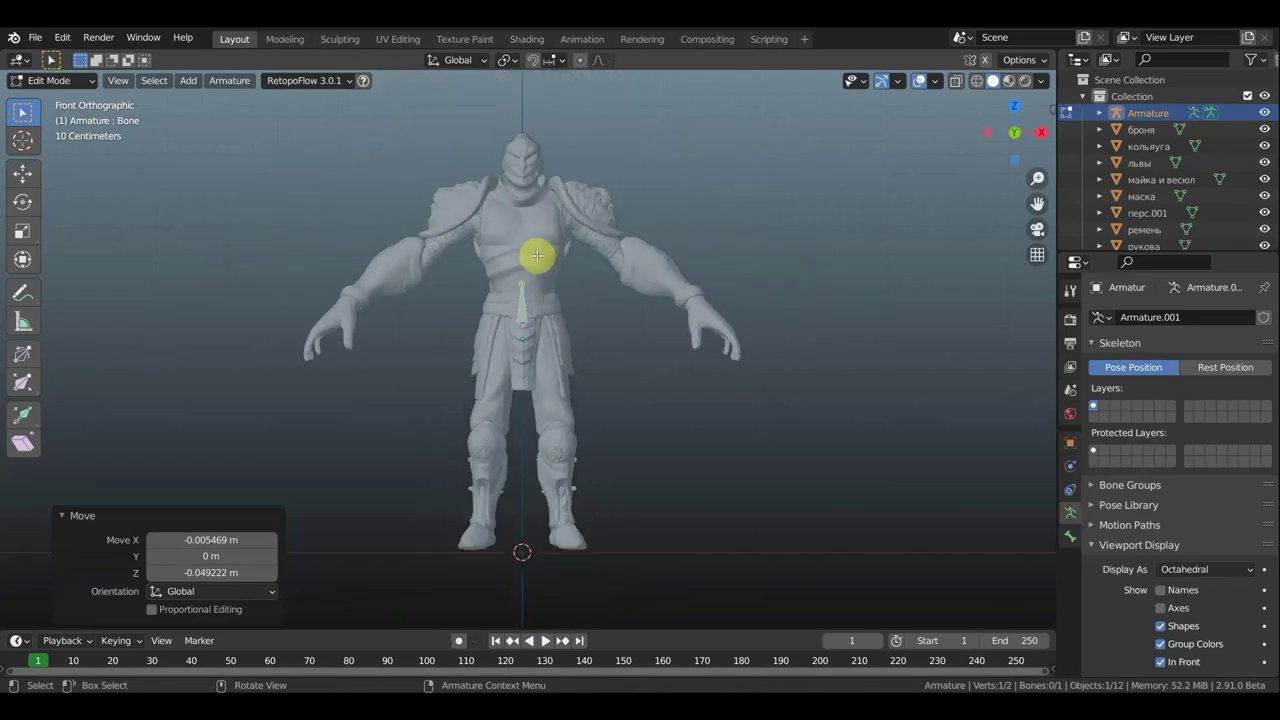
key("g")
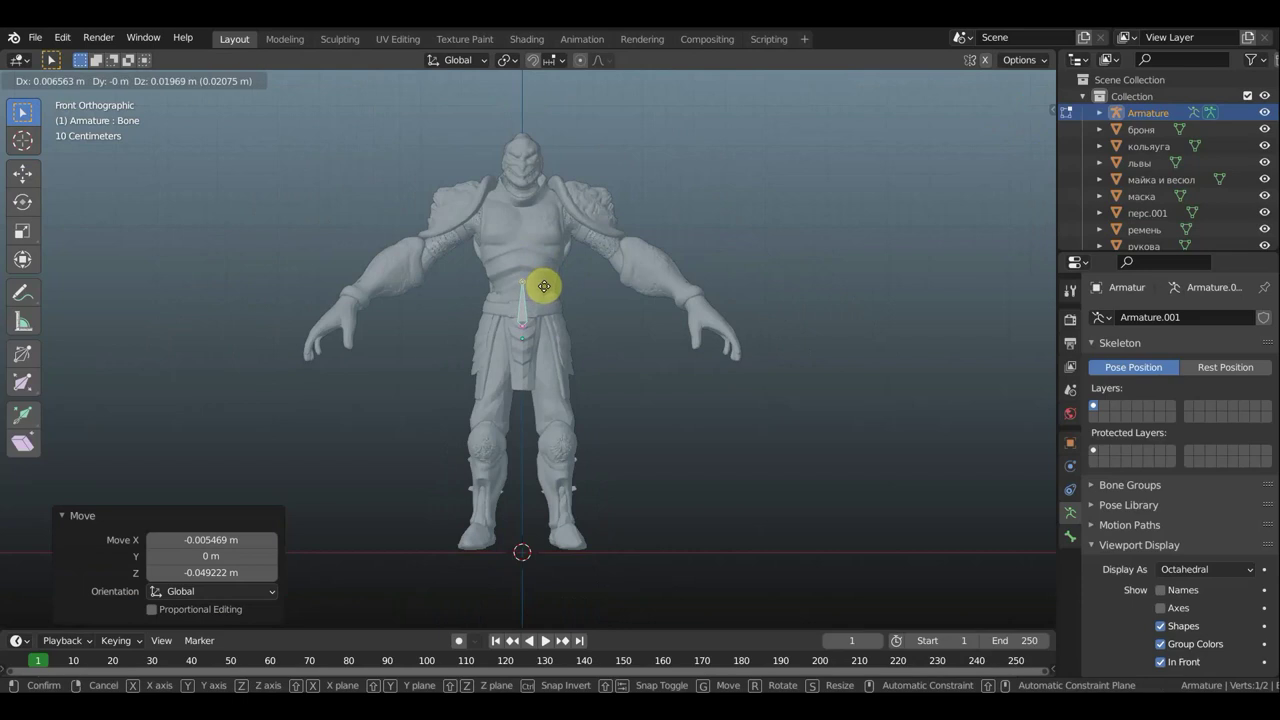
key("z")
left_click(545, 288)
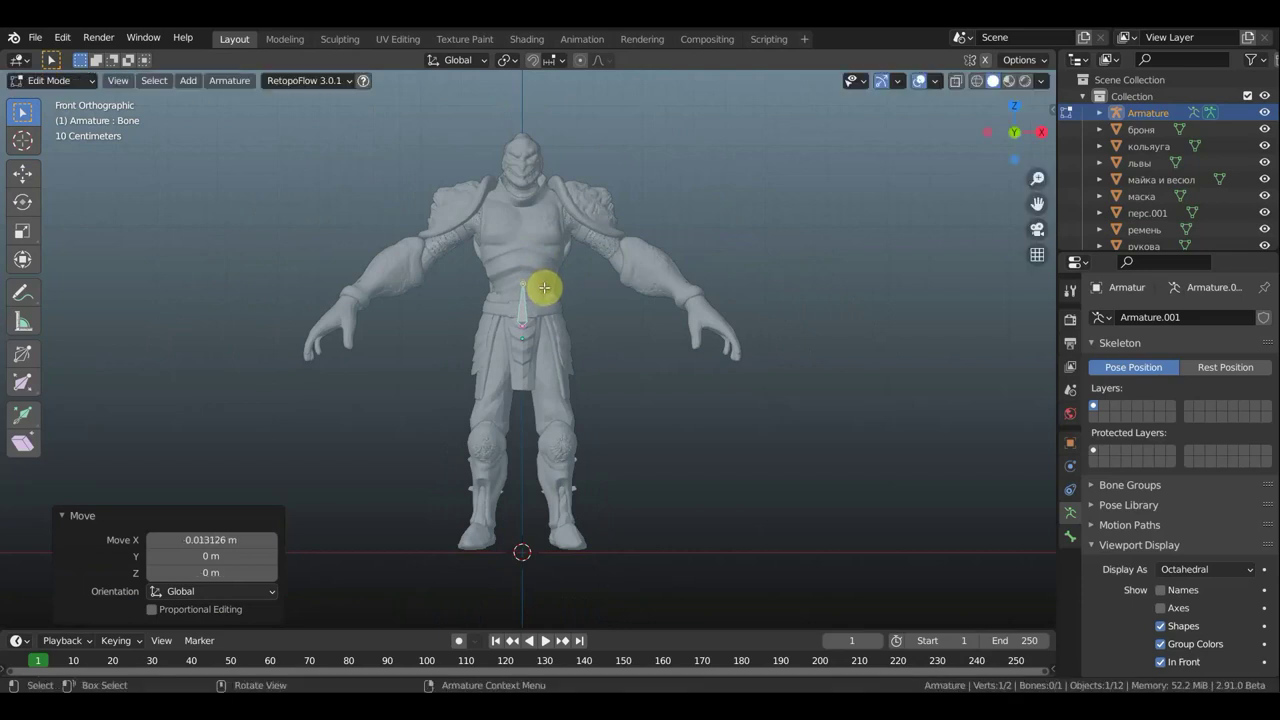
Extrude five bones (Bone.001–Bone.005) up from the waist through chest and neck to the head.
key("e")
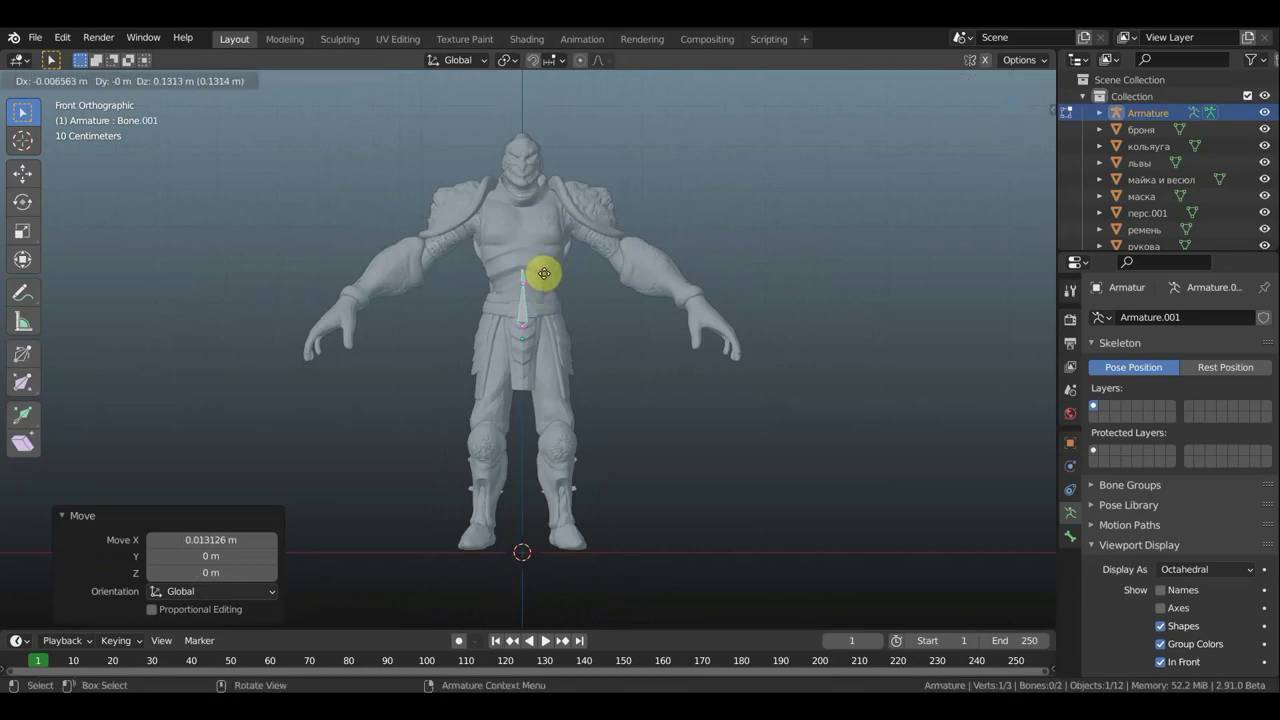
left_click(544, 270)
key("e")
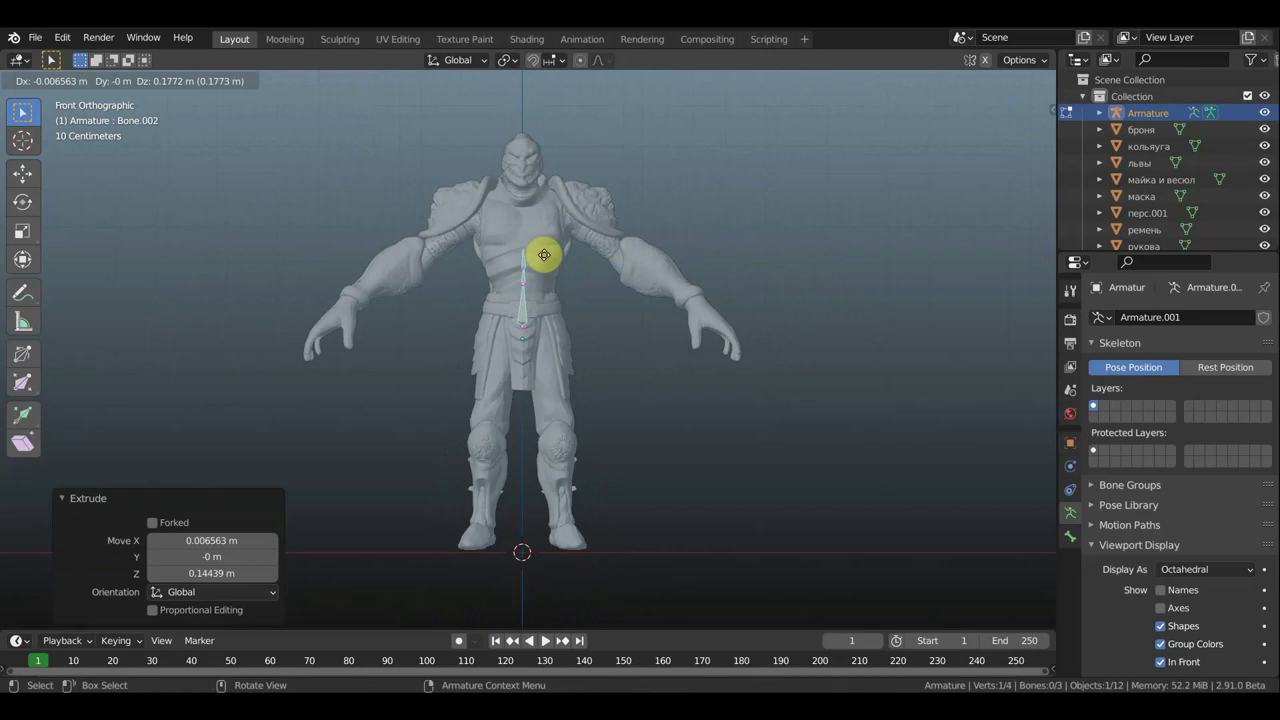
left_click(544, 253)
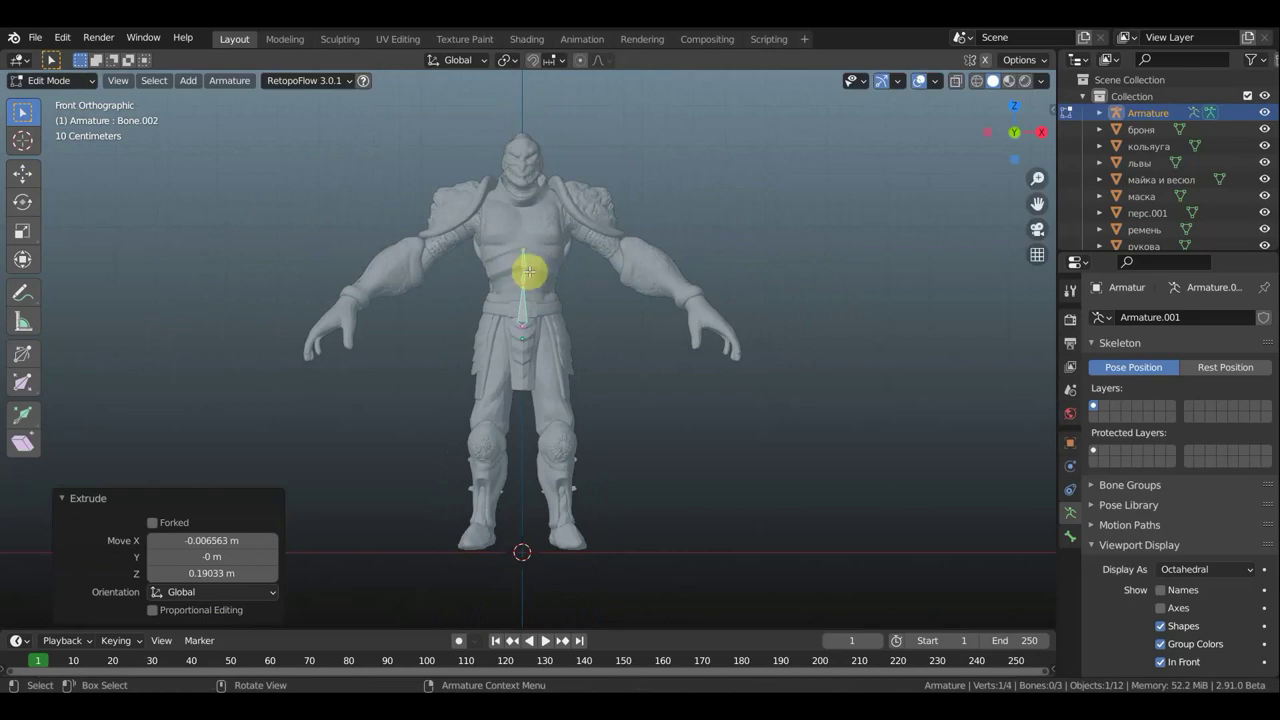
key("e")
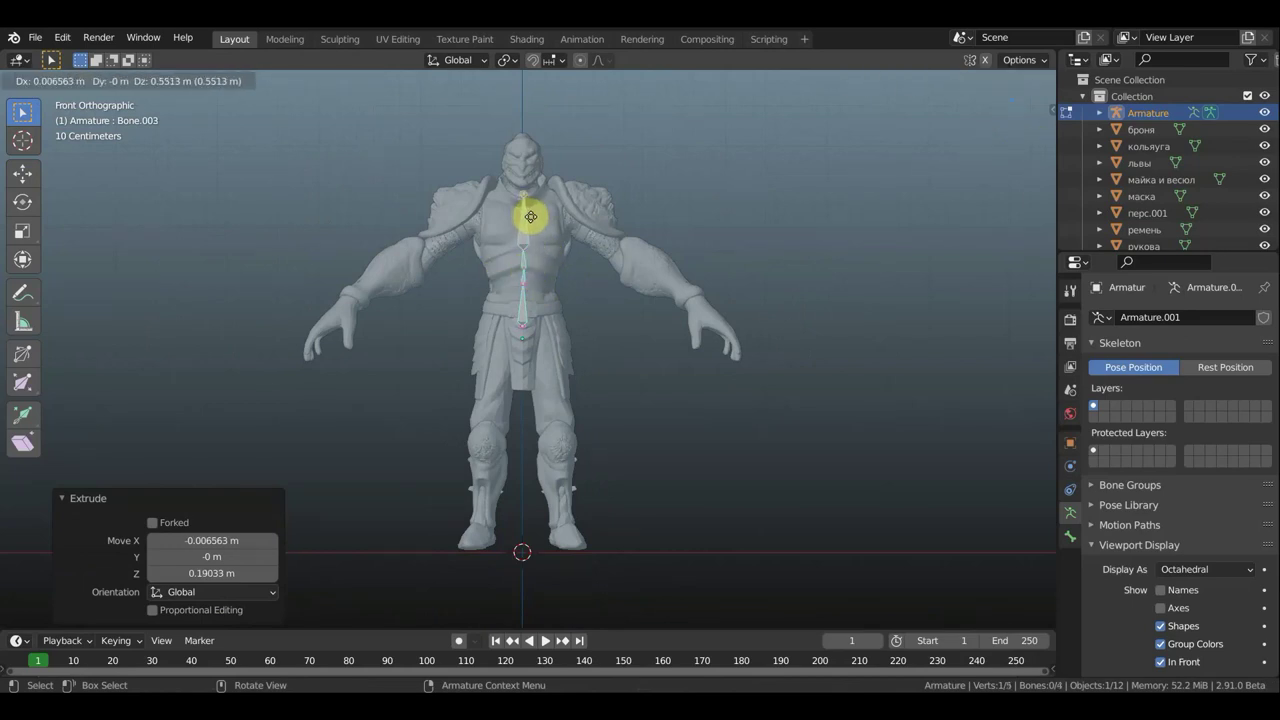
left_click(529, 217)
key("e")
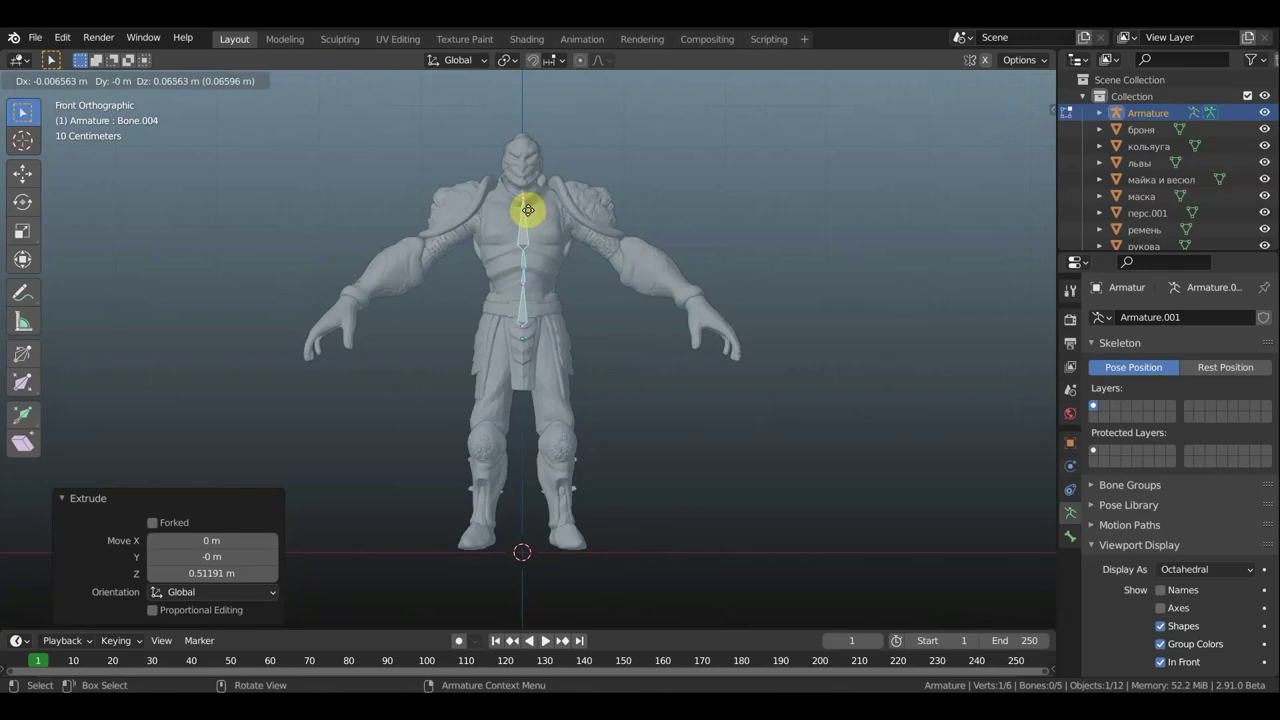
left_click(528, 208)
key("e")
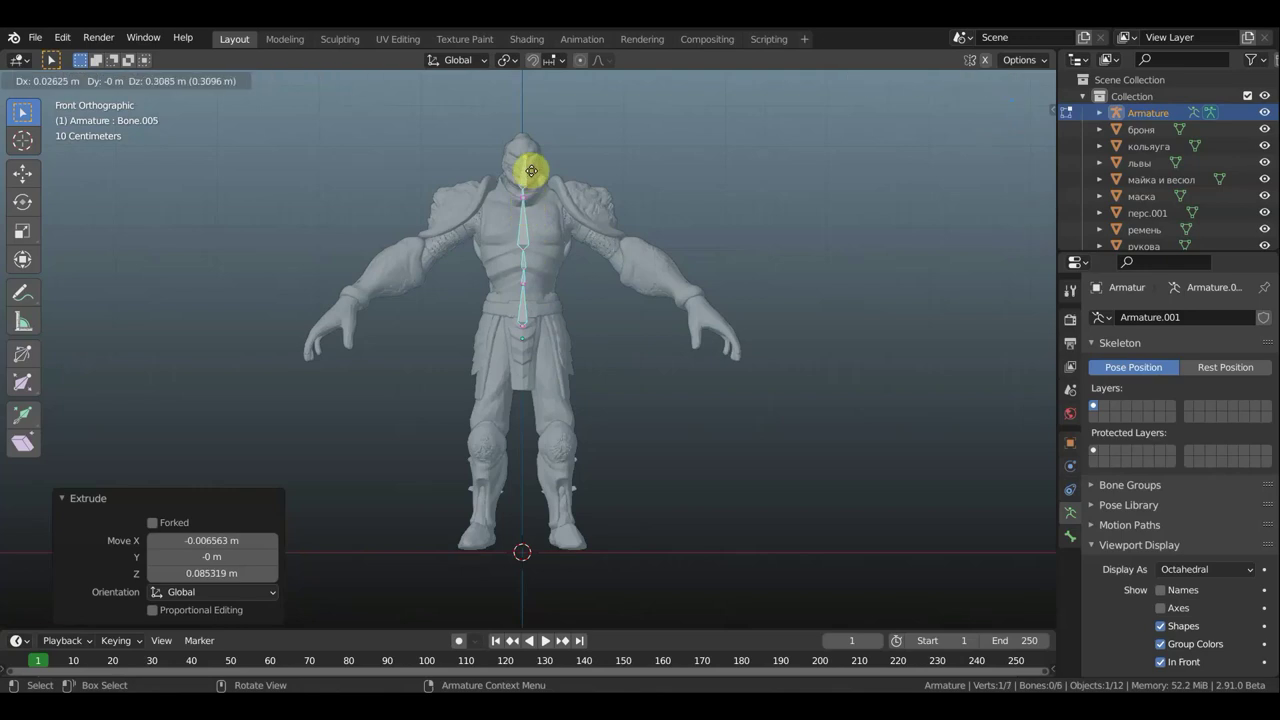
left_click(522, 135)
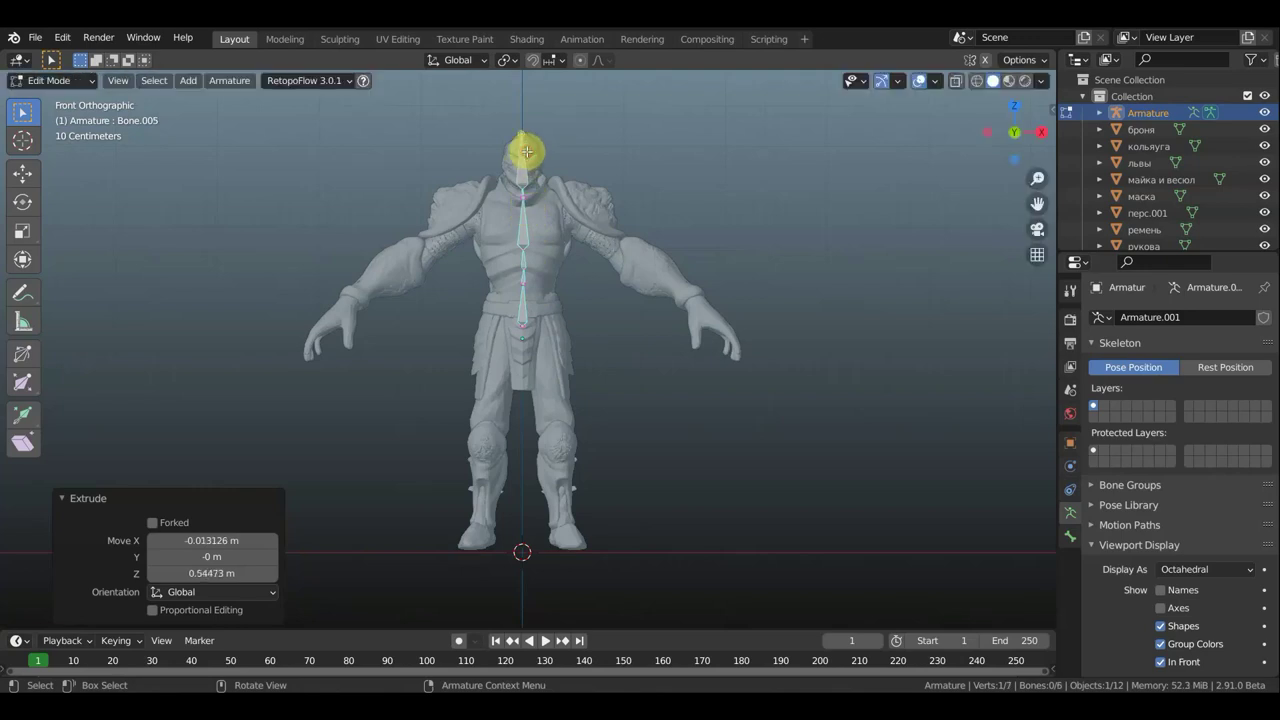
From side view, select all six spine bones and move them 0.34128 m along Y.
key("KP_3")
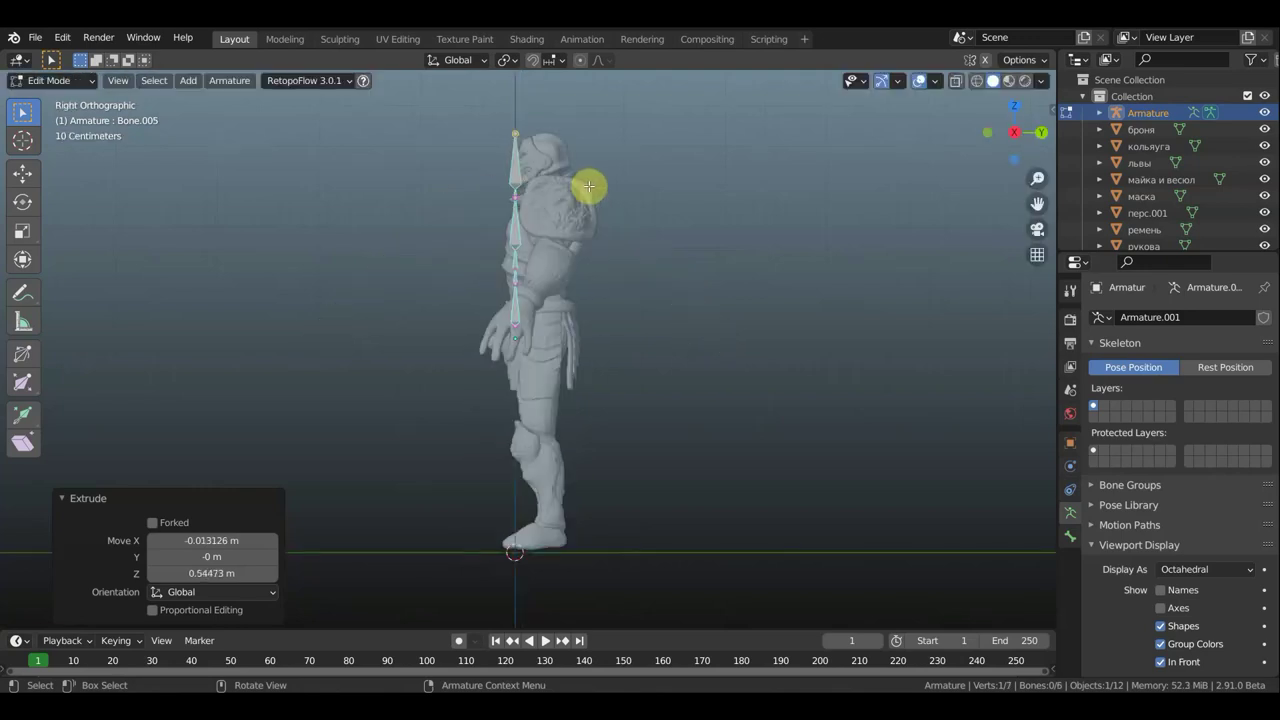
left_click_drag(687, 441, 506, 129)
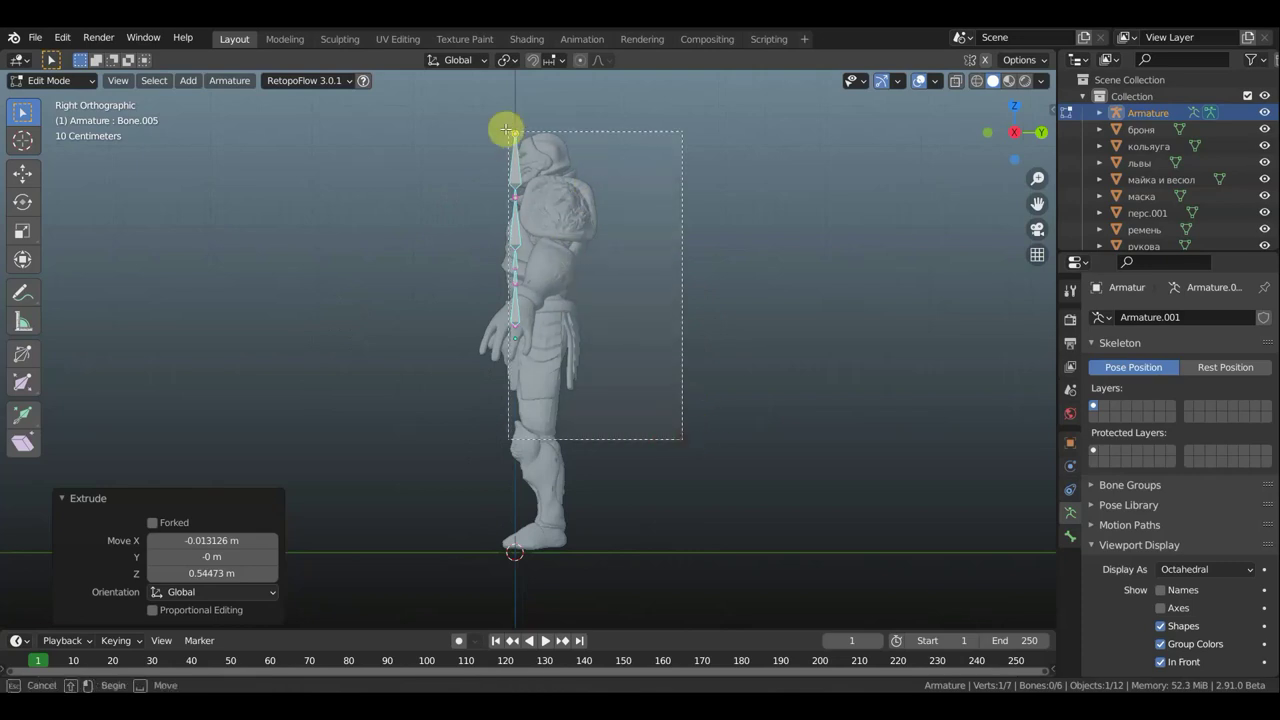
left_click(23, 173)
left_click_drag(596, 238, 632, 248)
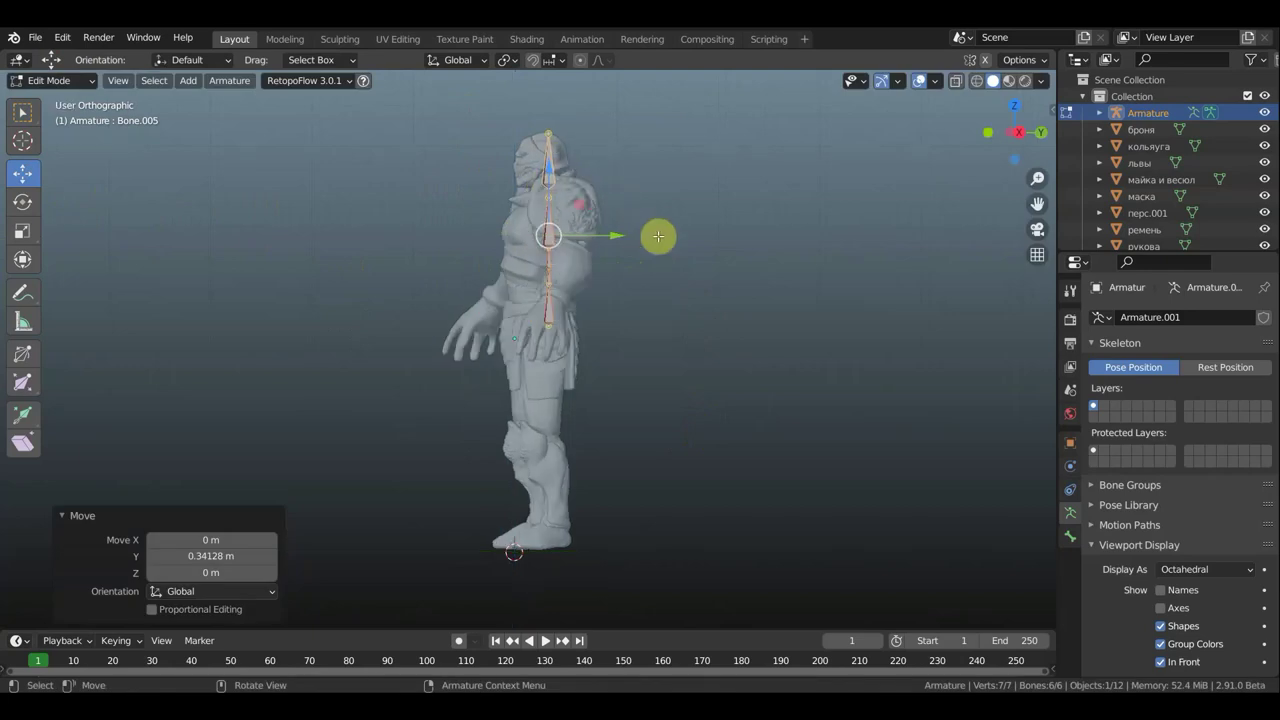
key("KP_1")
scroll(565, 310, "up", 2)
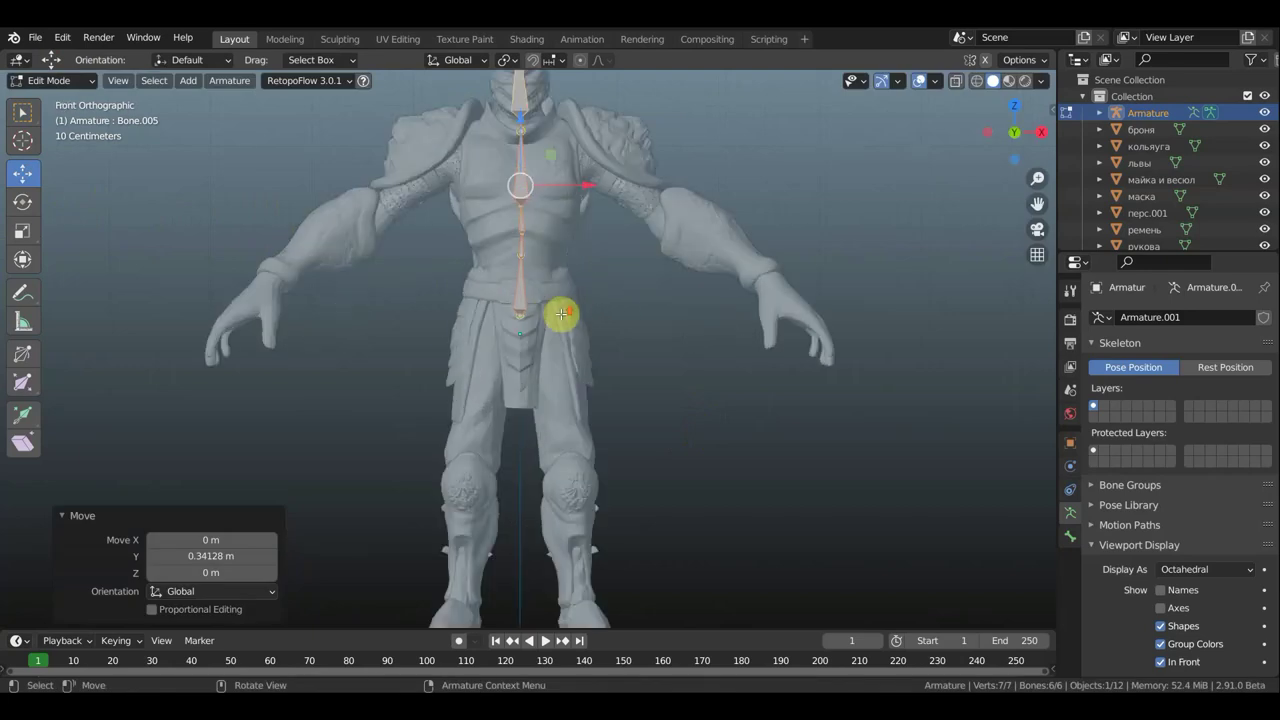
Extrude a new bone from the lowest spine joint, clear its parent, and place it over the thigh.
left_click(523, 319)
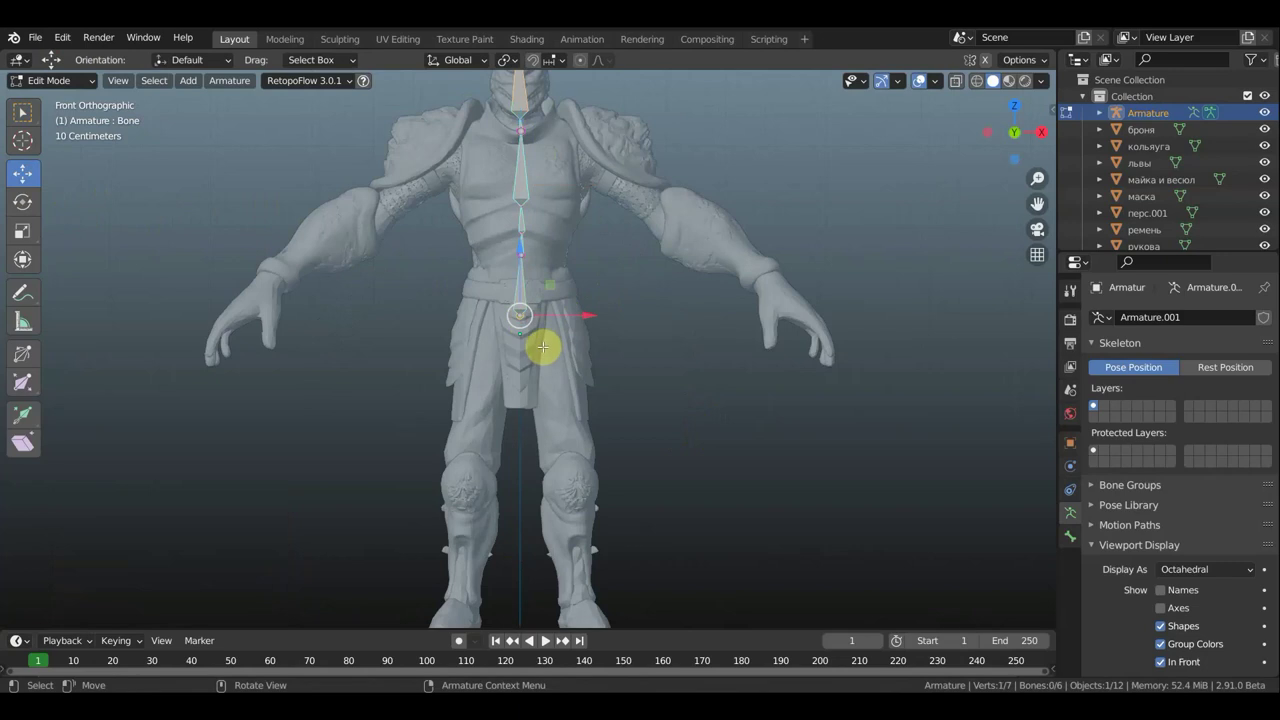
key("e")
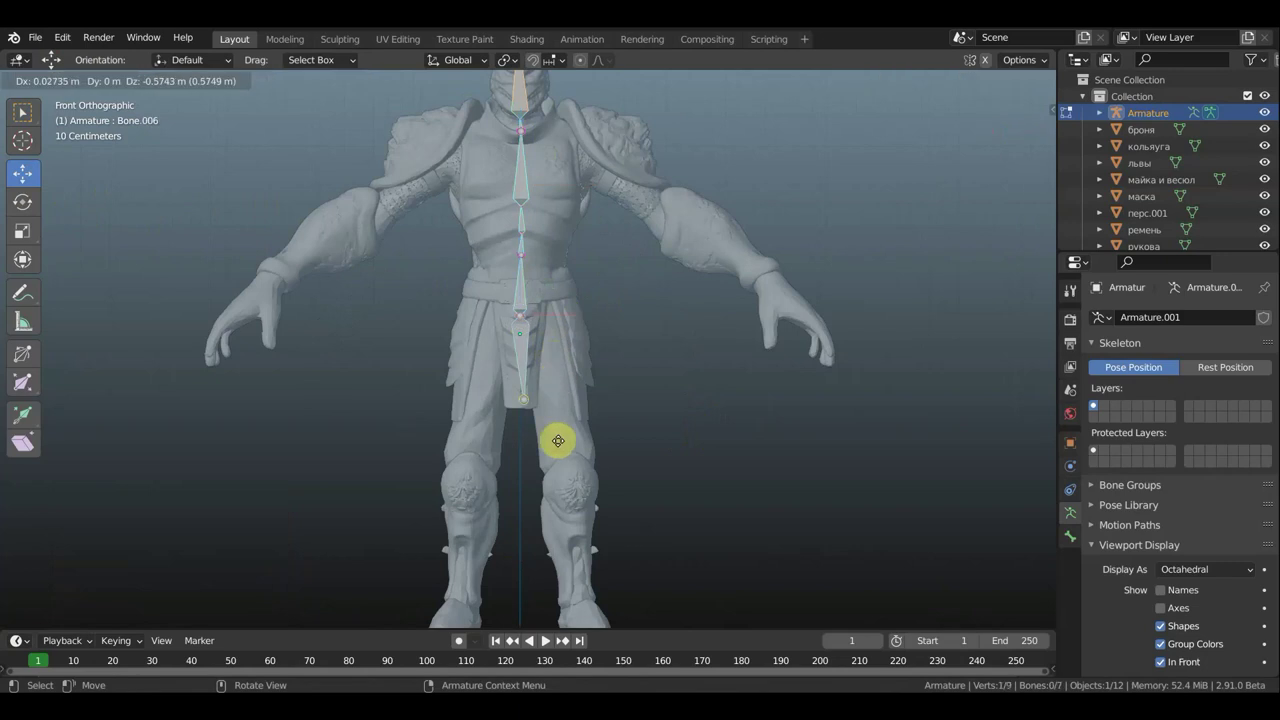
left_click(552, 449)
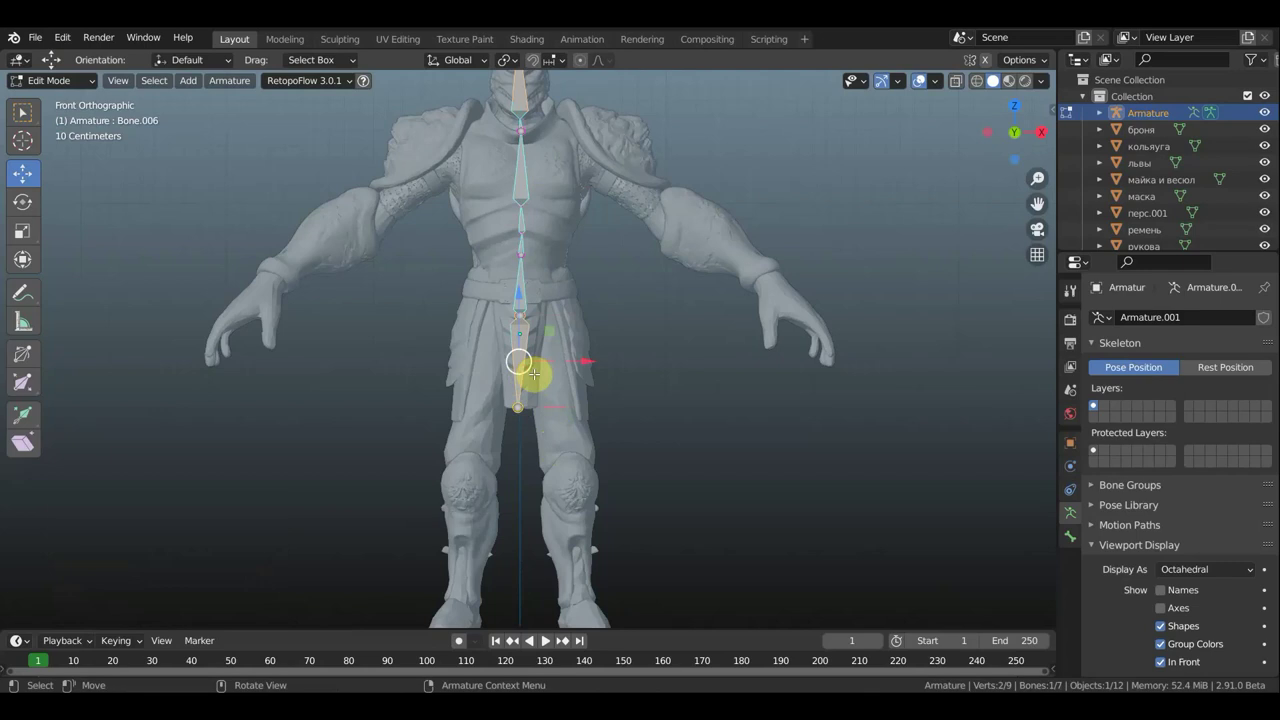
left_click(526, 365)
key("alt+p")
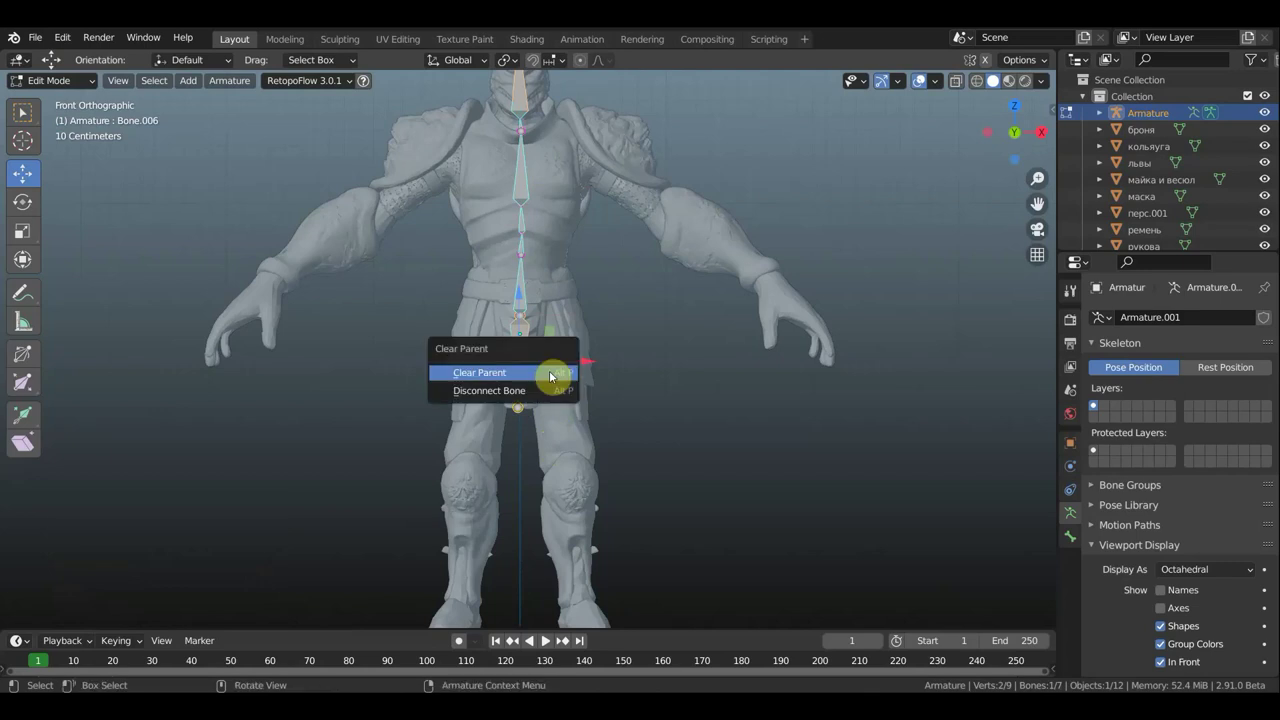
left_click(542, 372)
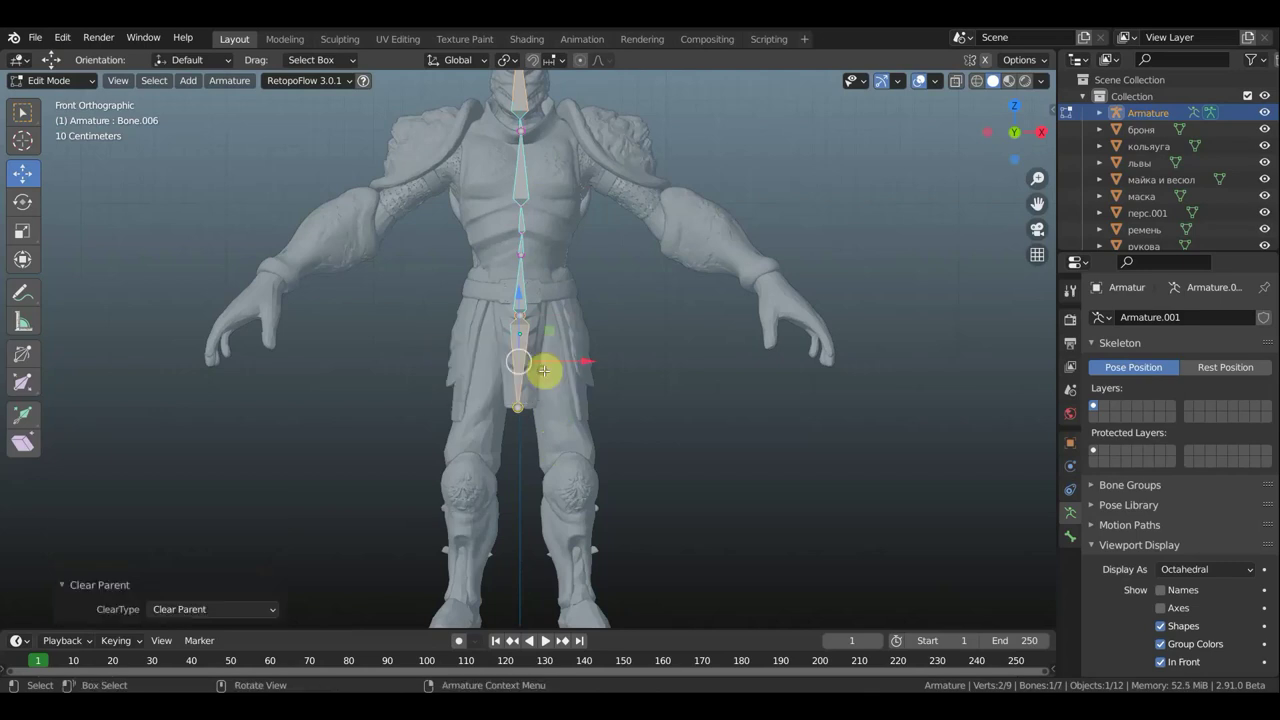
key("g")
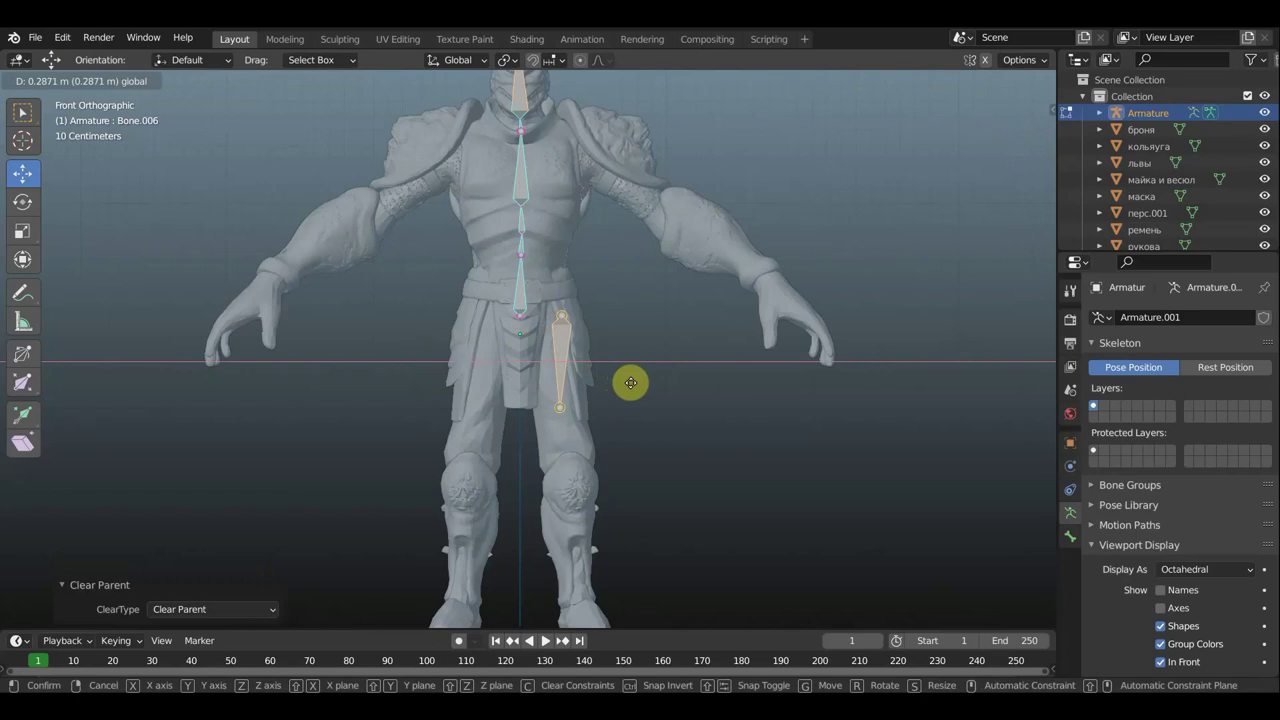
left_click(626, 381)
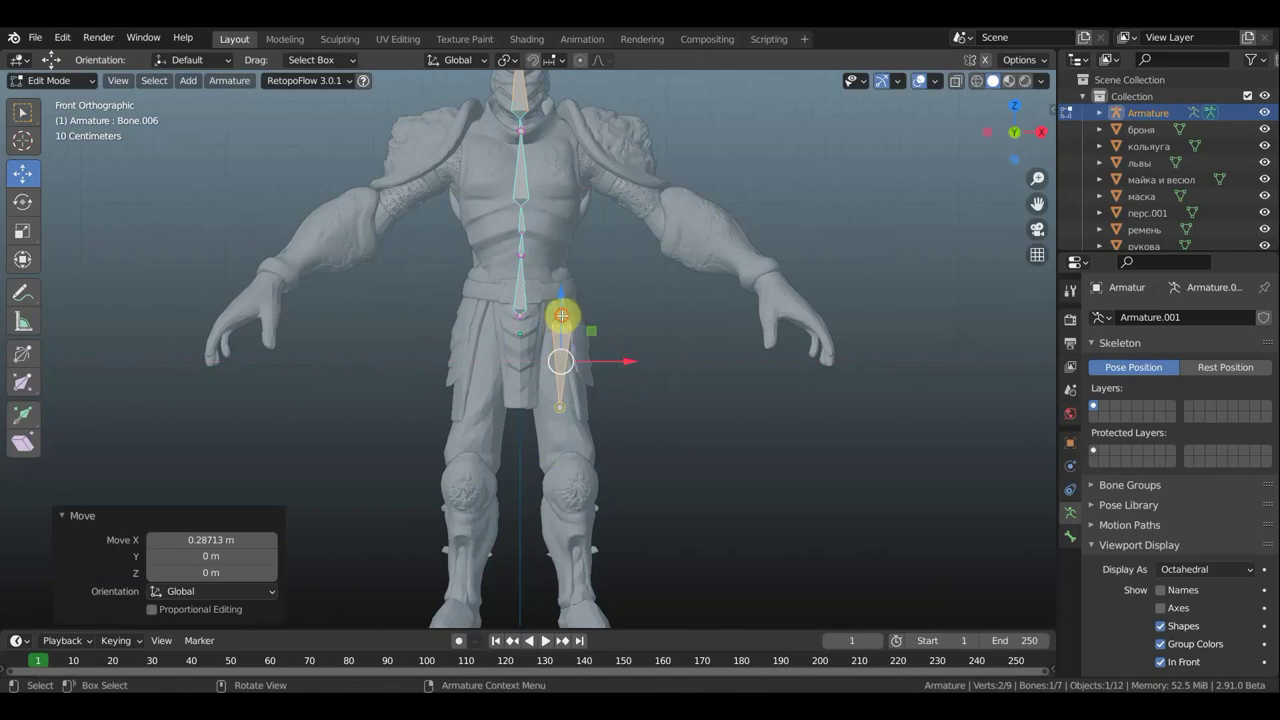
Set its top joint at the hip and knee end at the knee, shifted -0.20965 m Y, 0.045576 m Z.
left_click(564, 317)
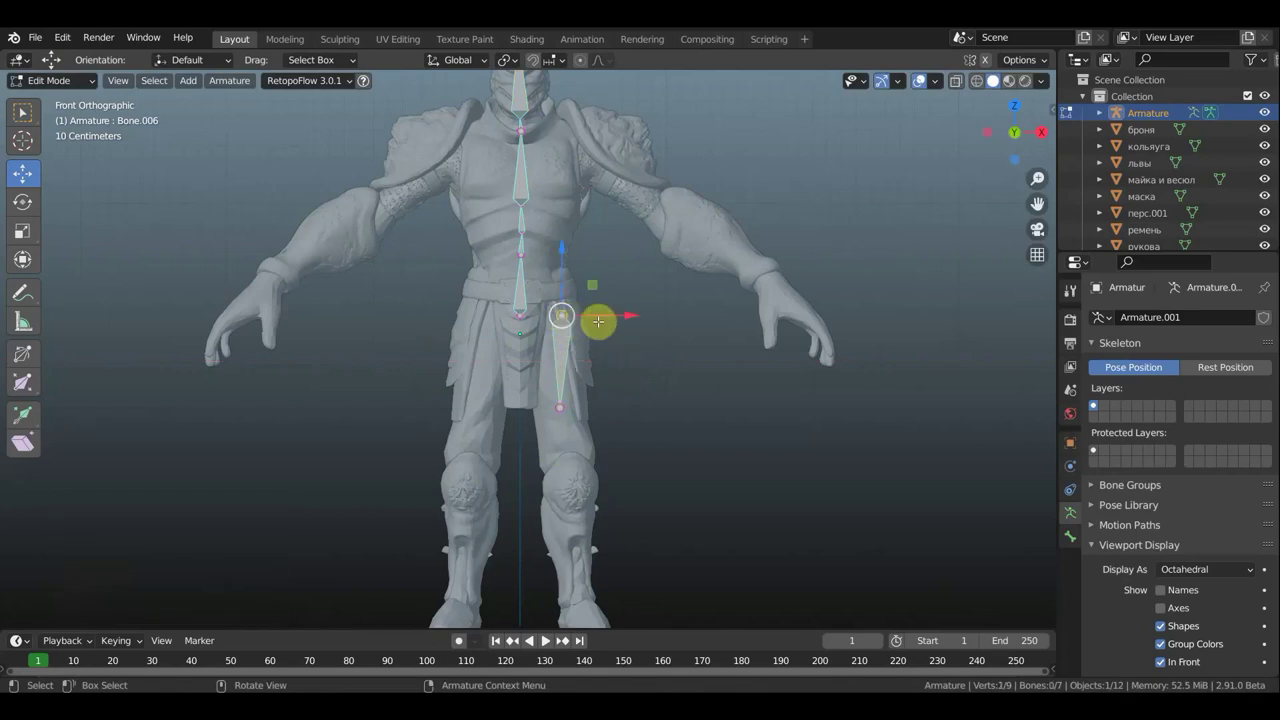
key("g")
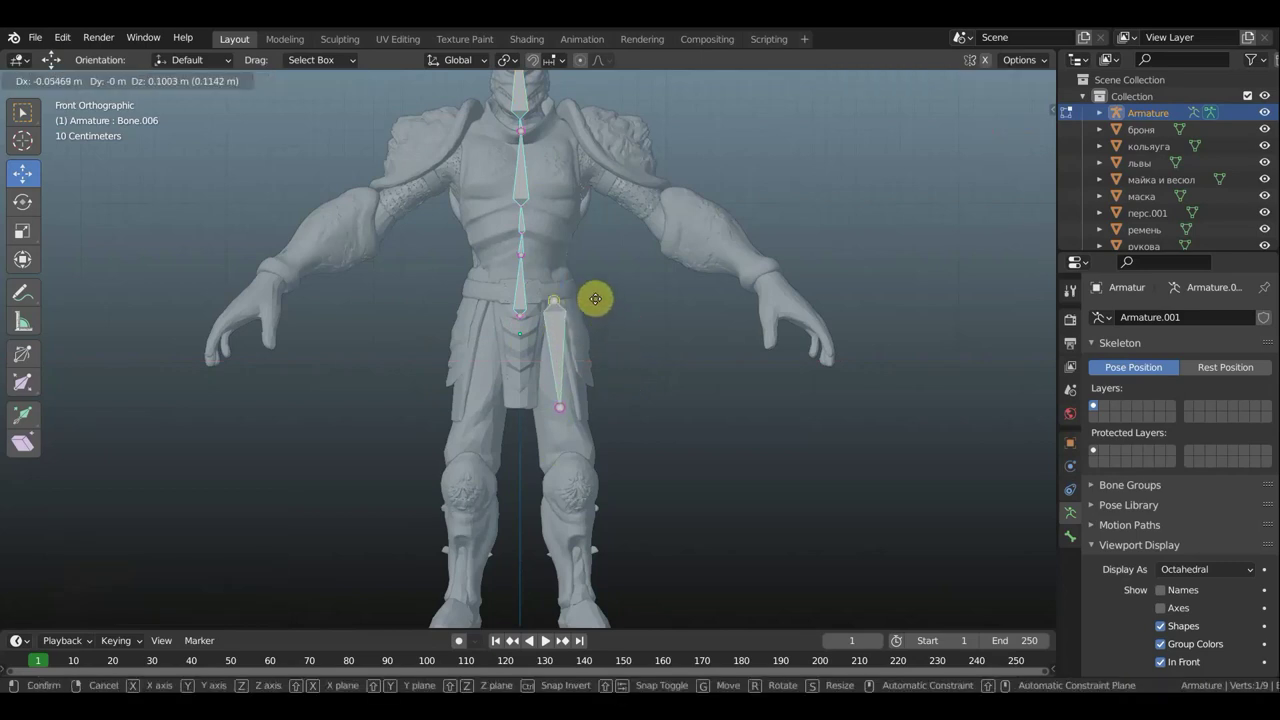
left_click(595, 300)
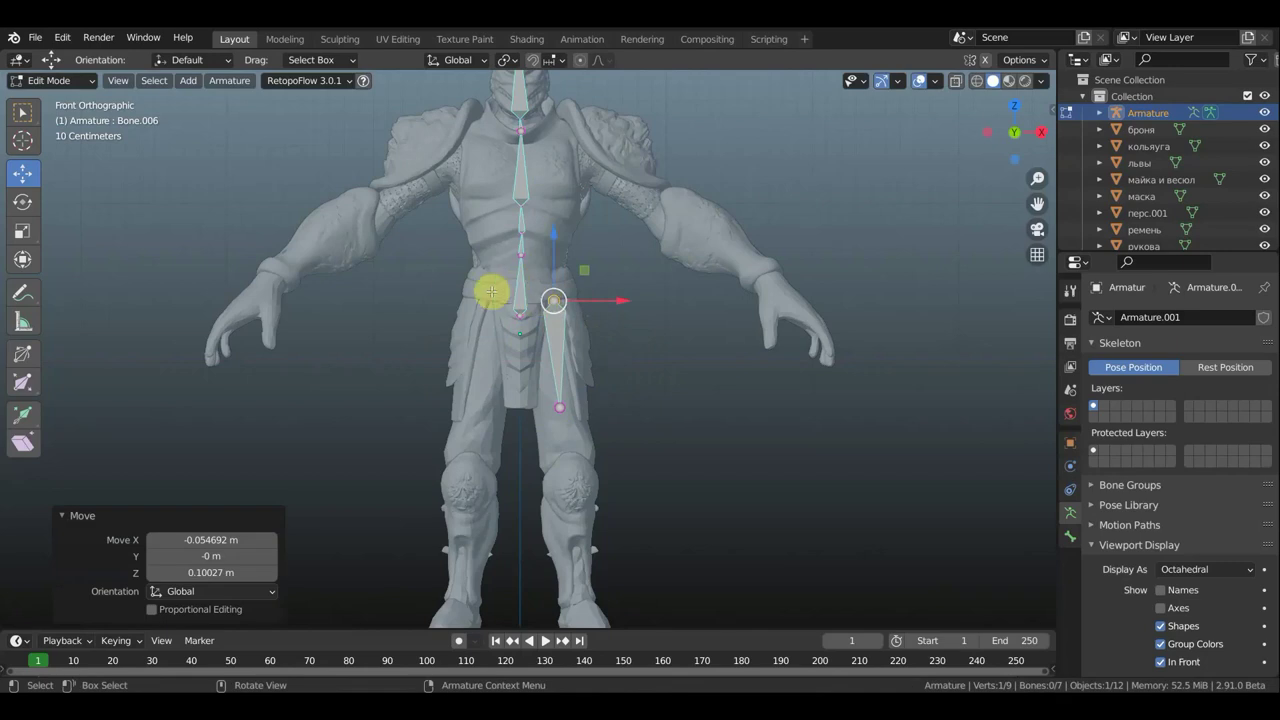
left_click(561, 407)
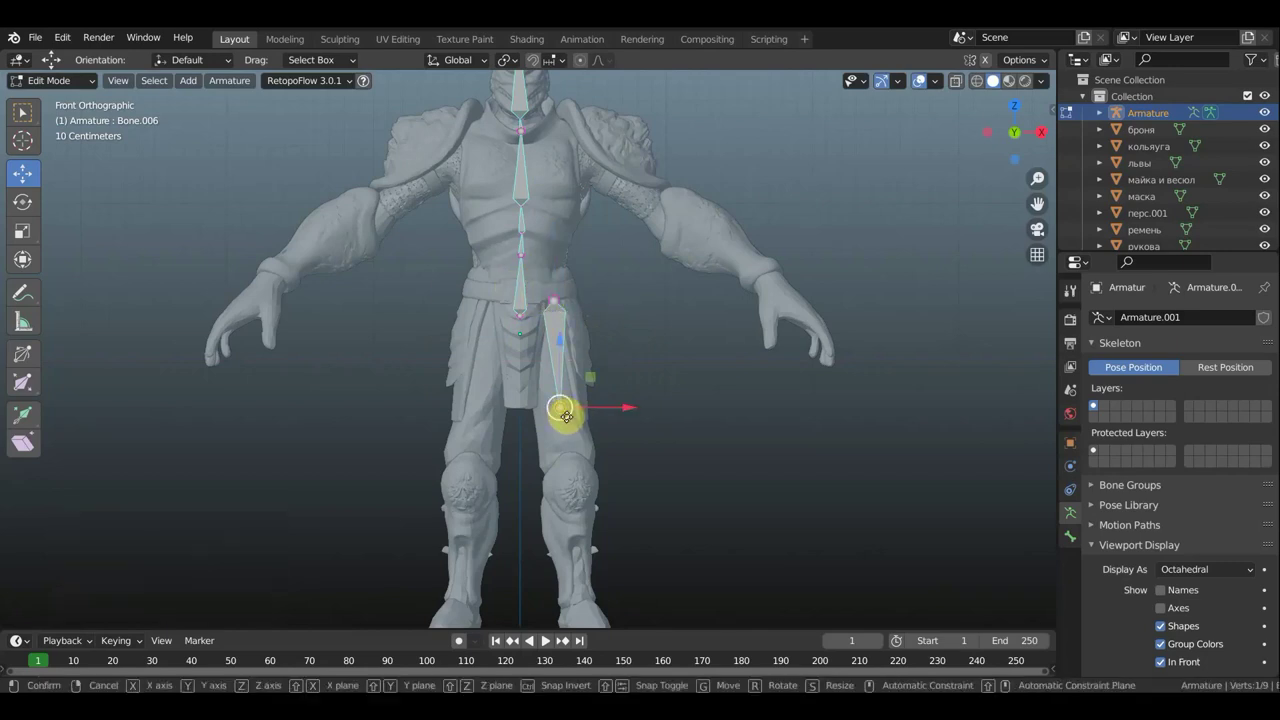
key("g")
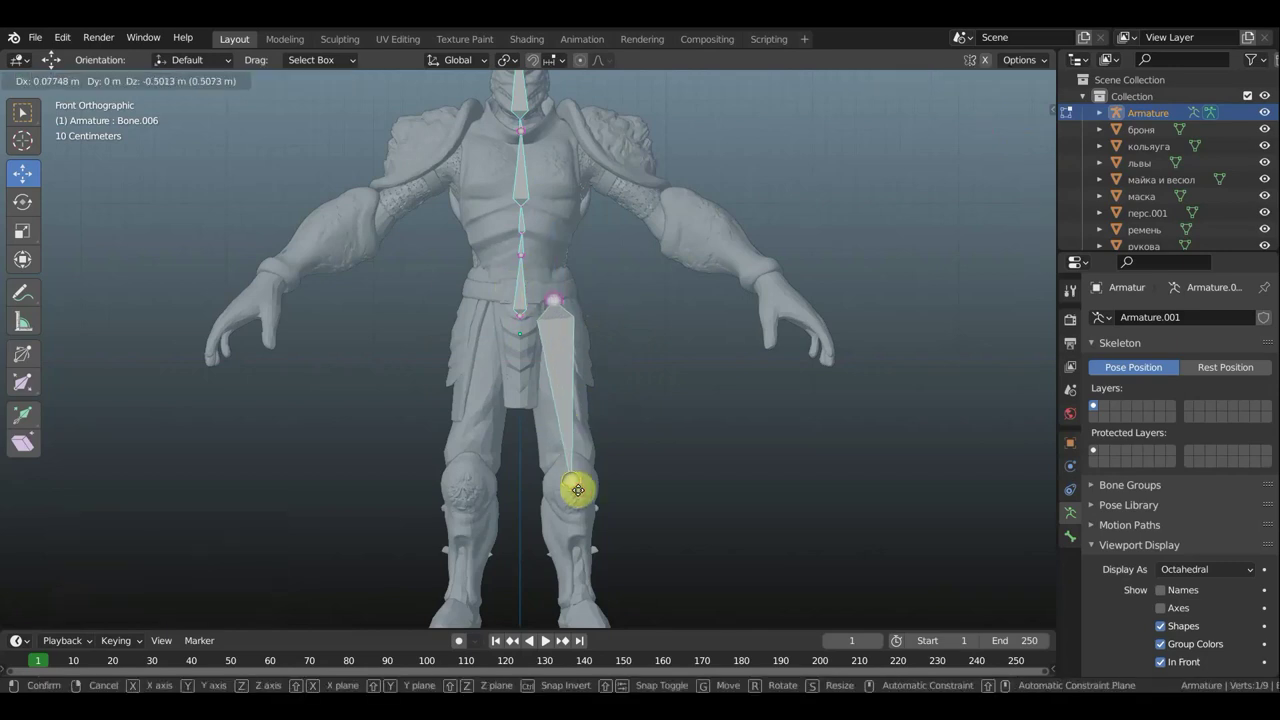
left_click(572, 487)
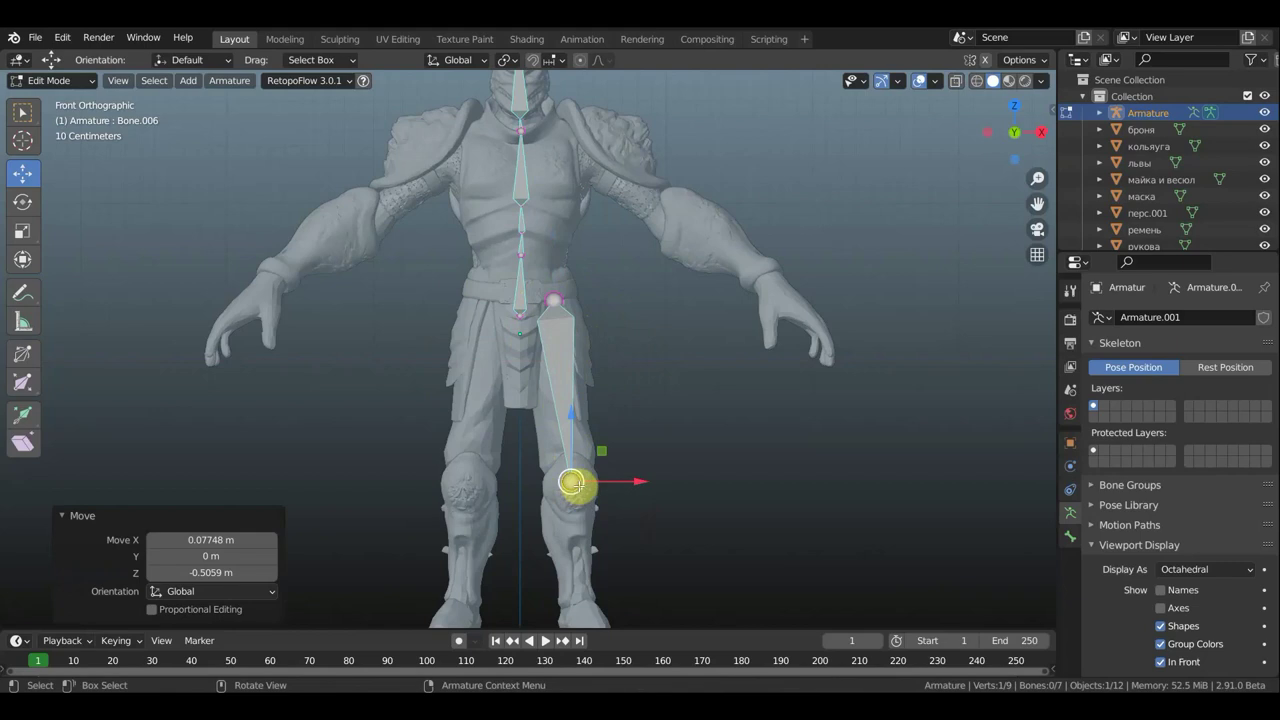
key("KP_3")
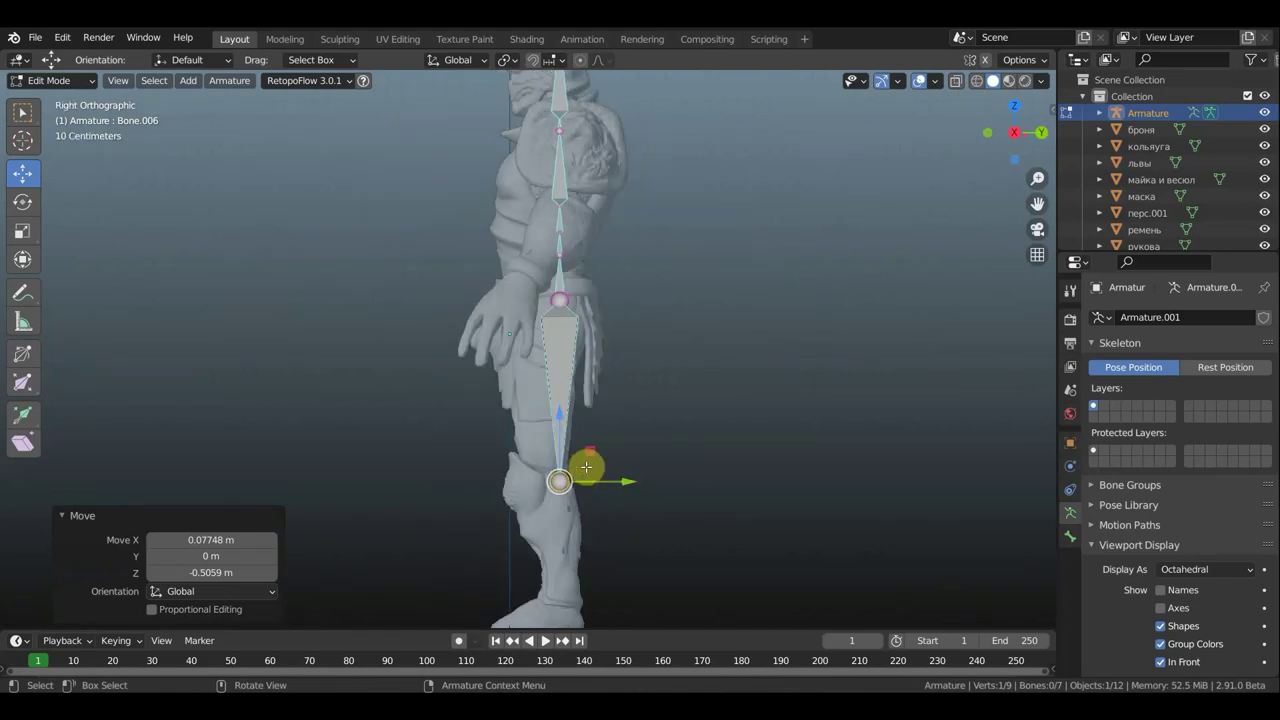
key("g")
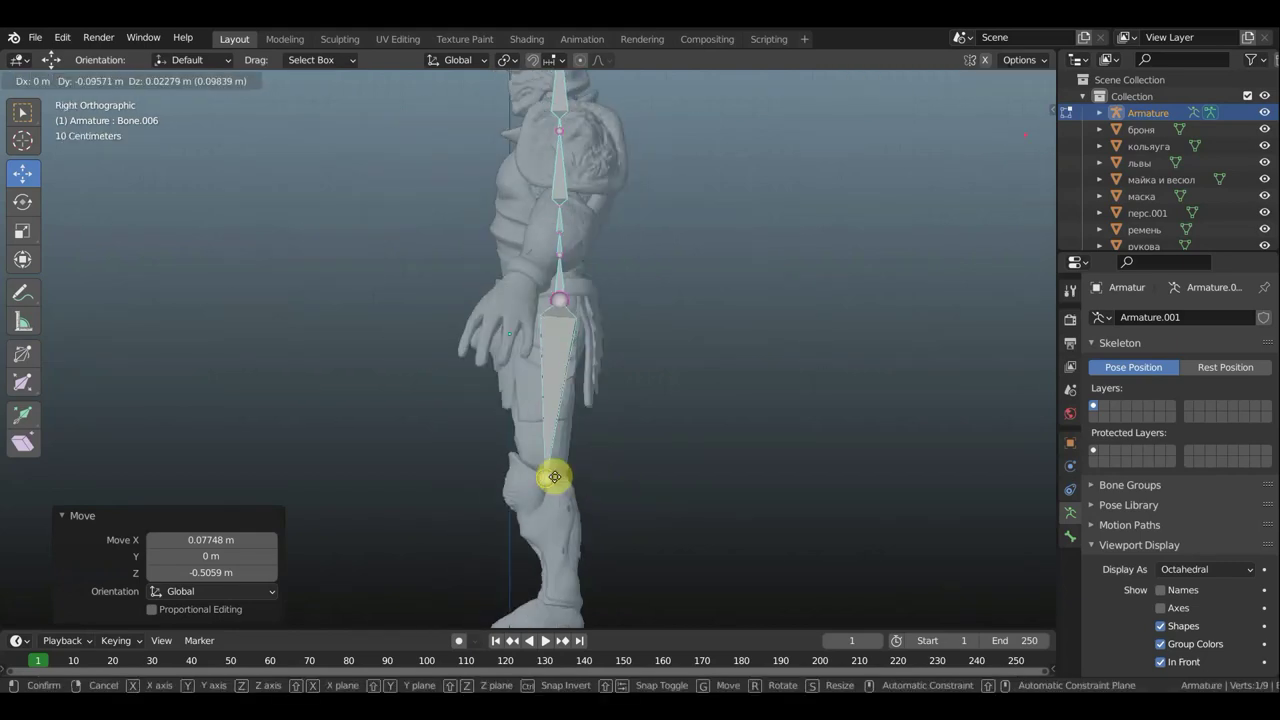
left_click(552, 478)
scroll(590, 462, "down", 2)
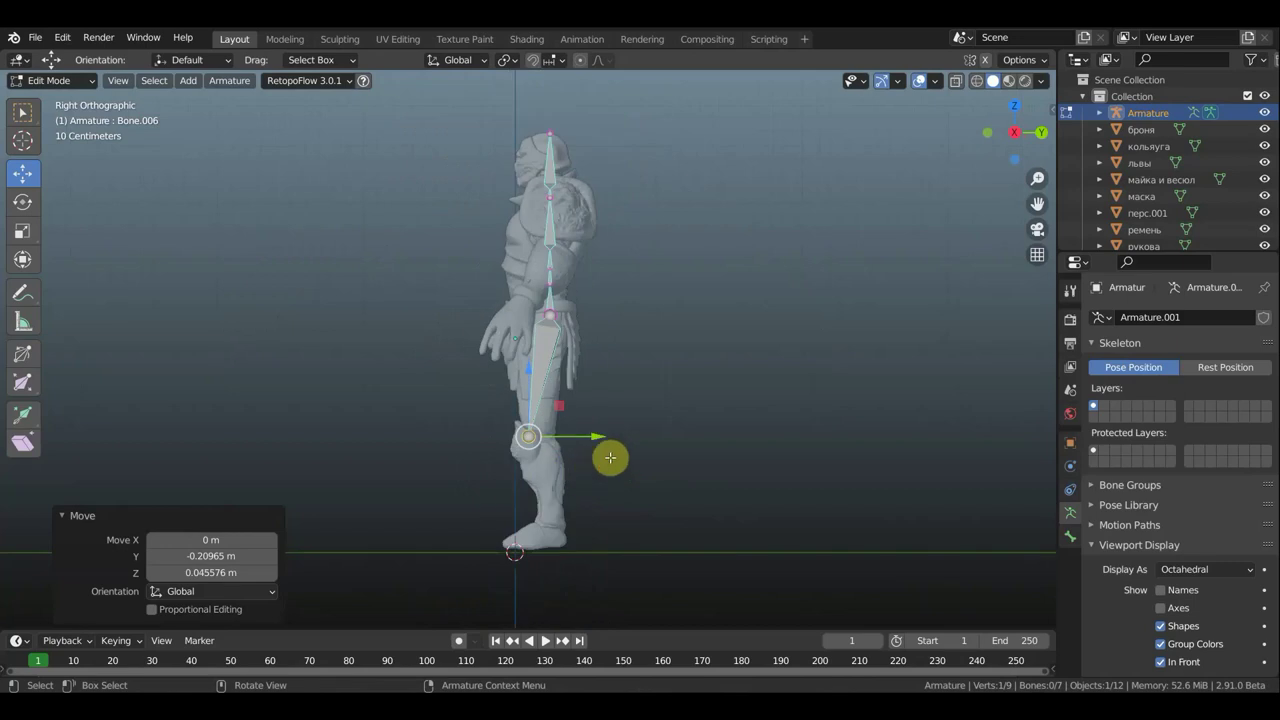
middle_click_drag(608, 454, 601, 357, "shift")
scroll(577, 368, "up", 4)
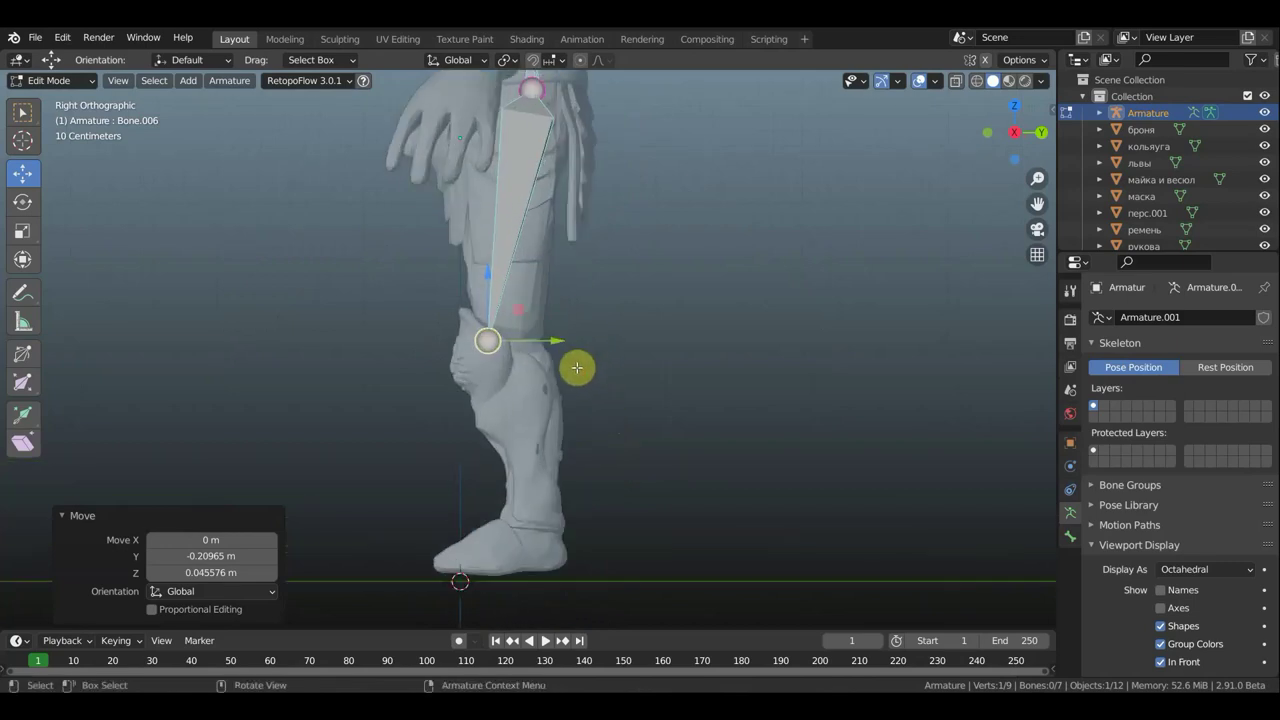
scroll(578, 370, "down", 1)
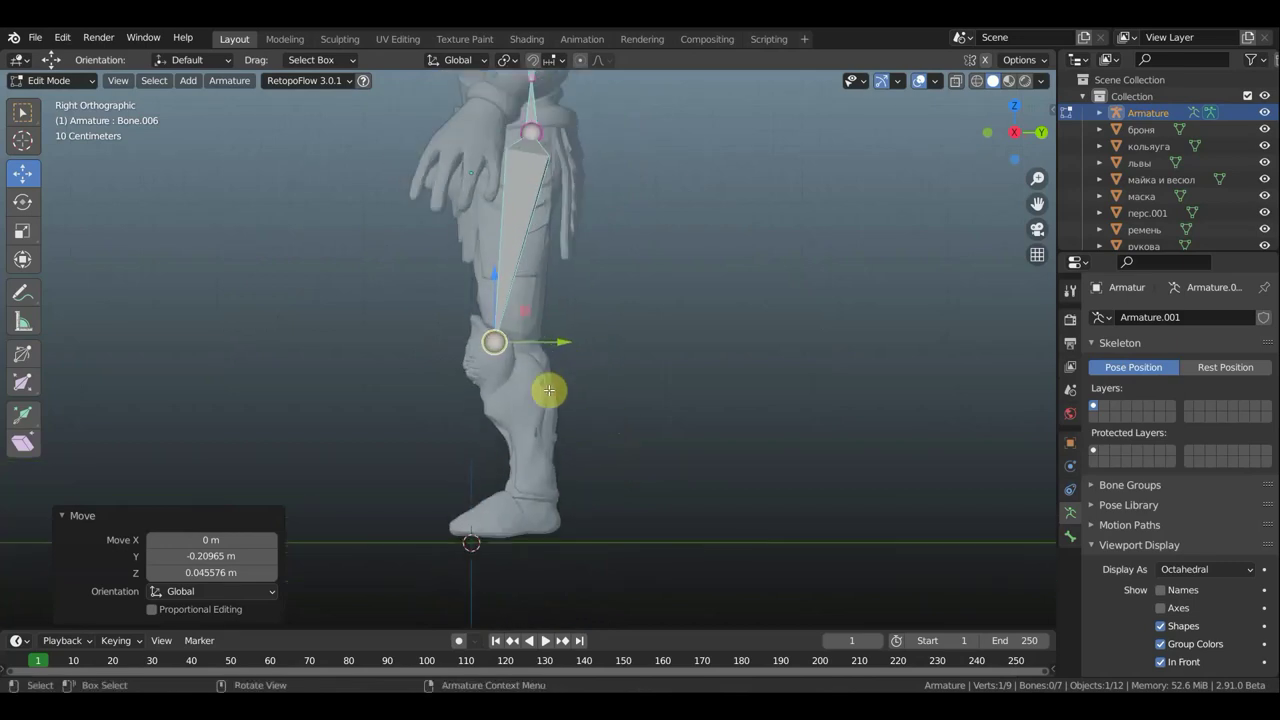
Extrude a shin bone to the ankle and a backward heel bone, then clear the heel's parent.
key("e")
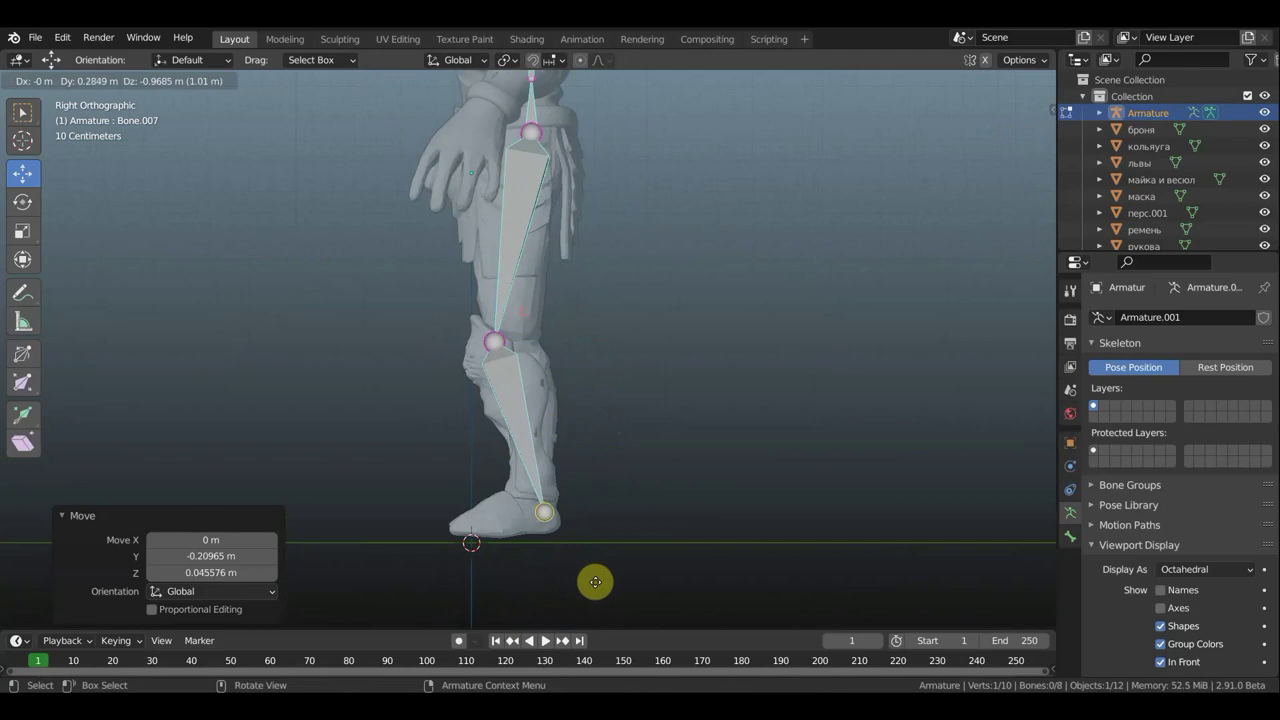
left_click(589, 582)
key("e")
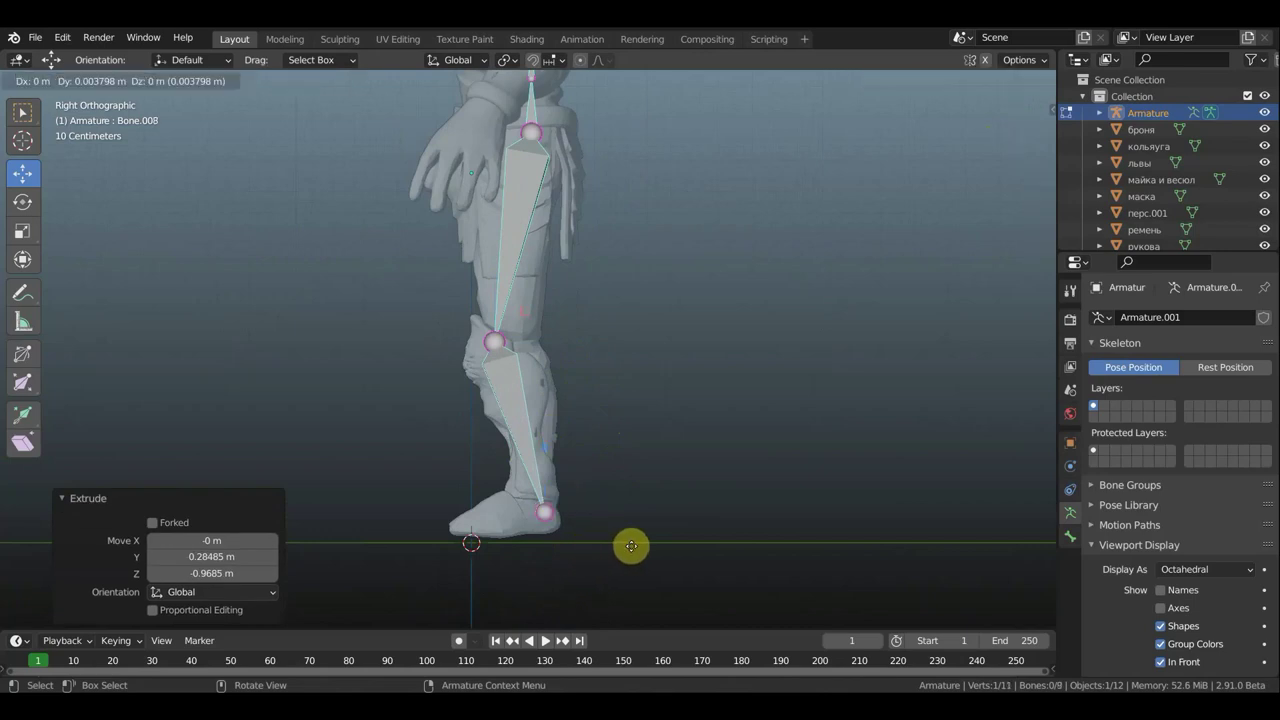
left_click(705, 562)
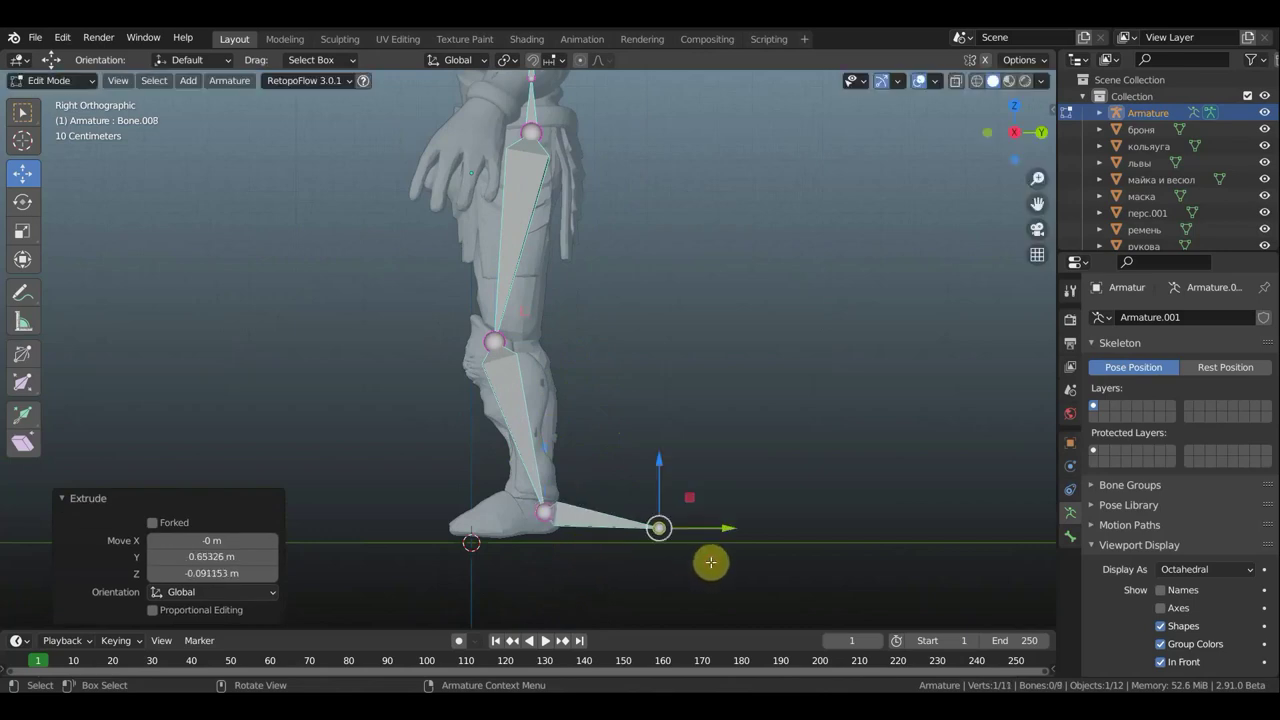
left_click(608, 525)
key("alt+p")
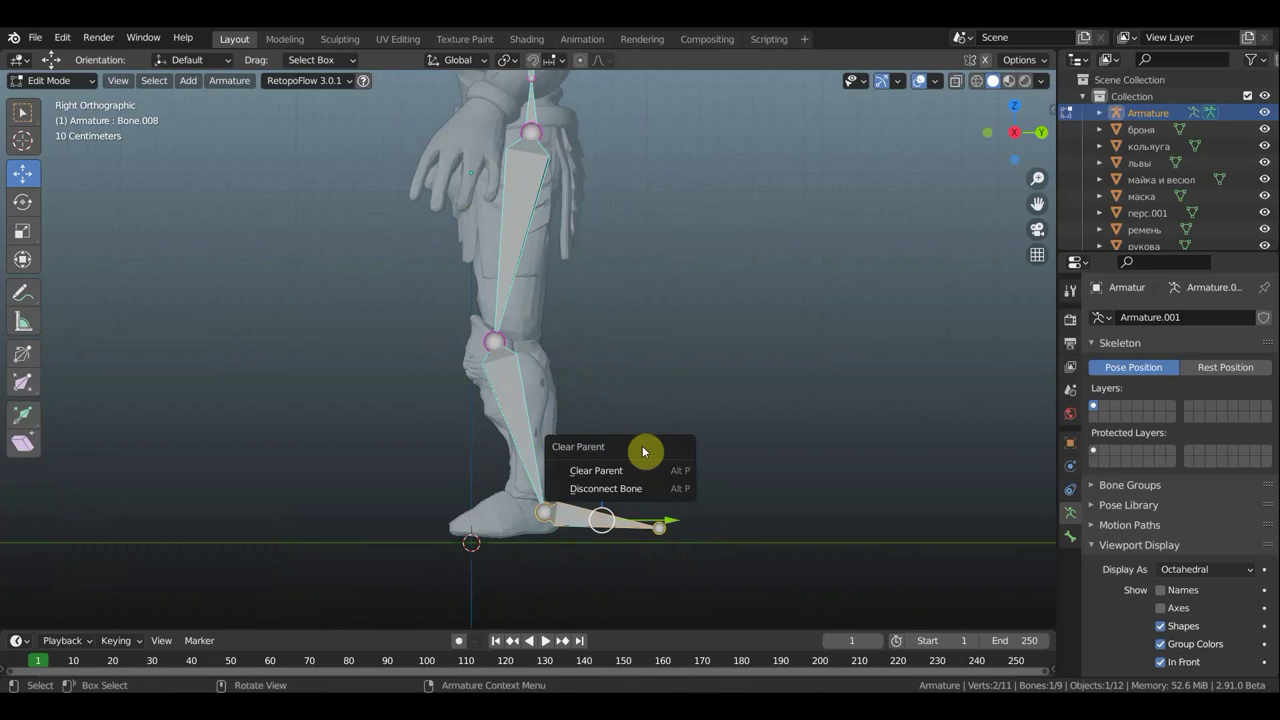
left_click(632, 469)
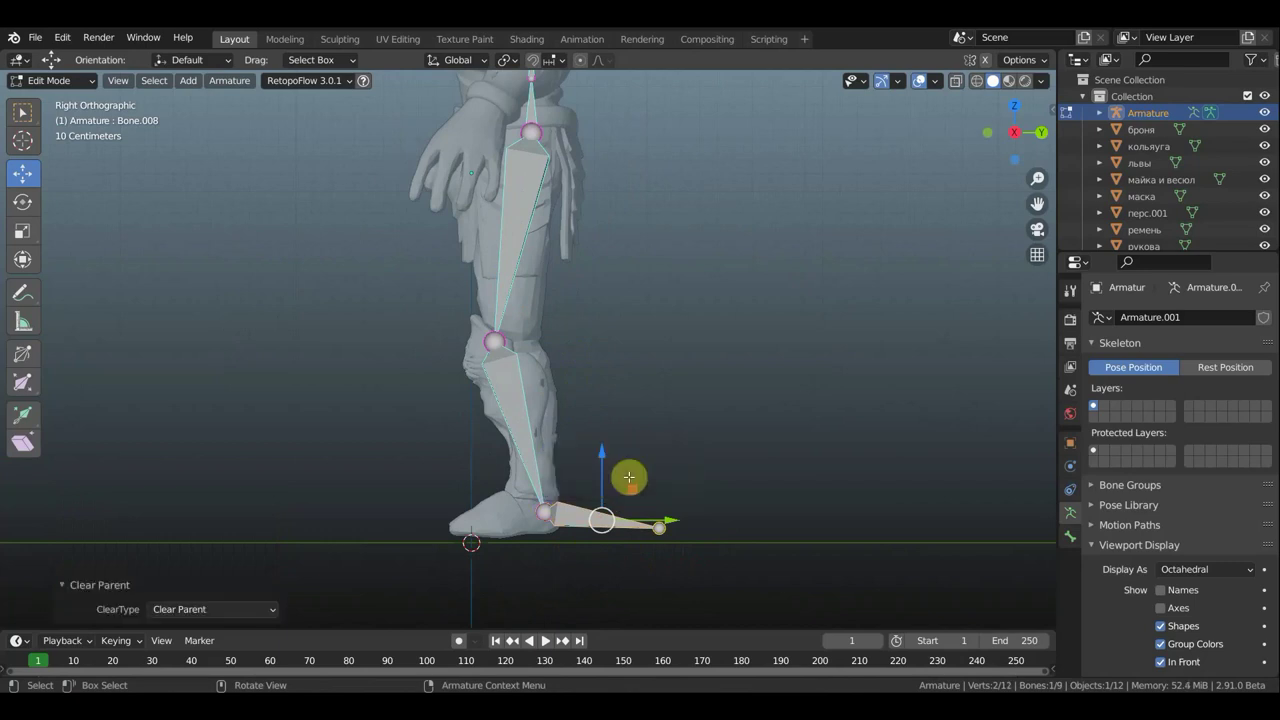
Extrude four foot bones from the ankle forward to the toe tip.
left_click(540, 517)
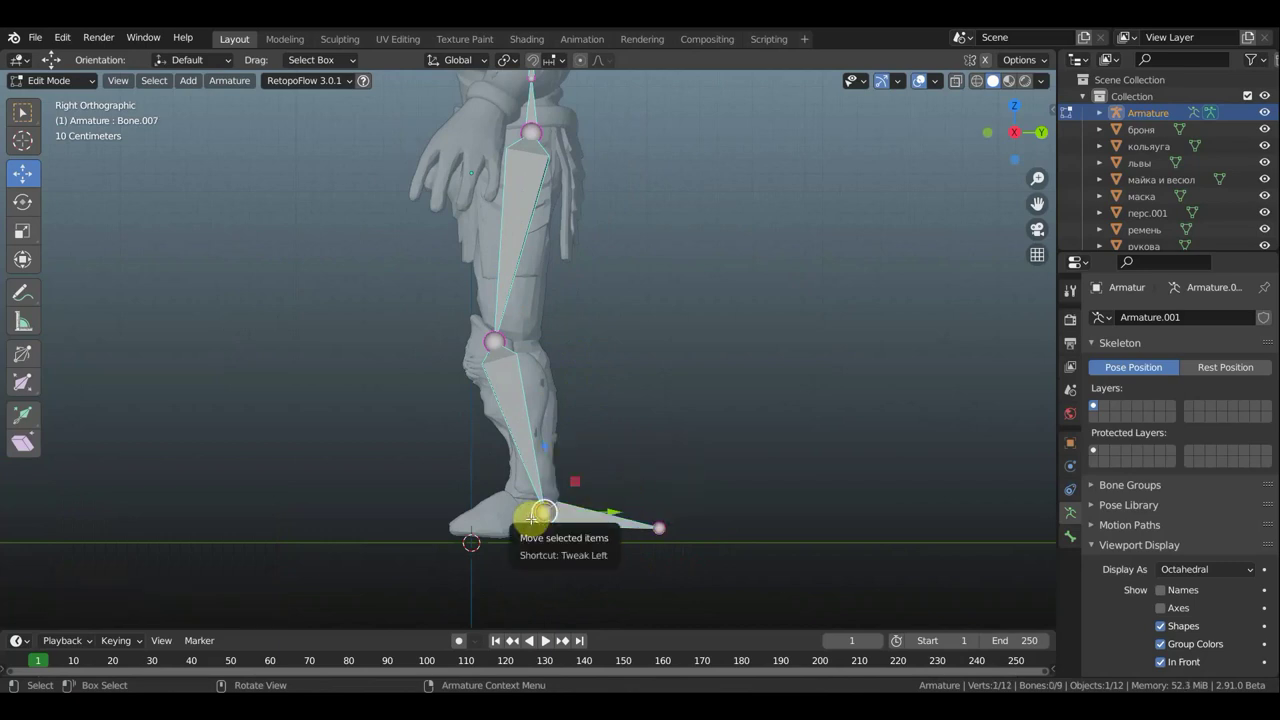
key("e")
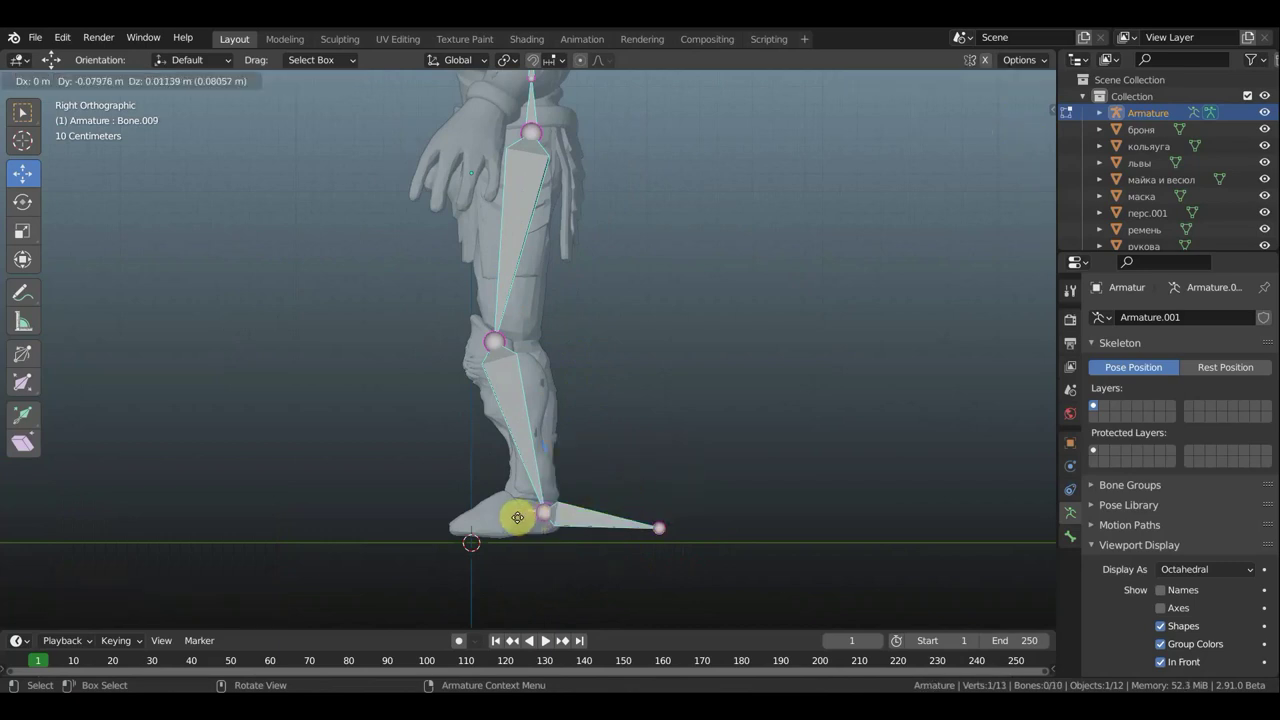
left_click(512, 518)
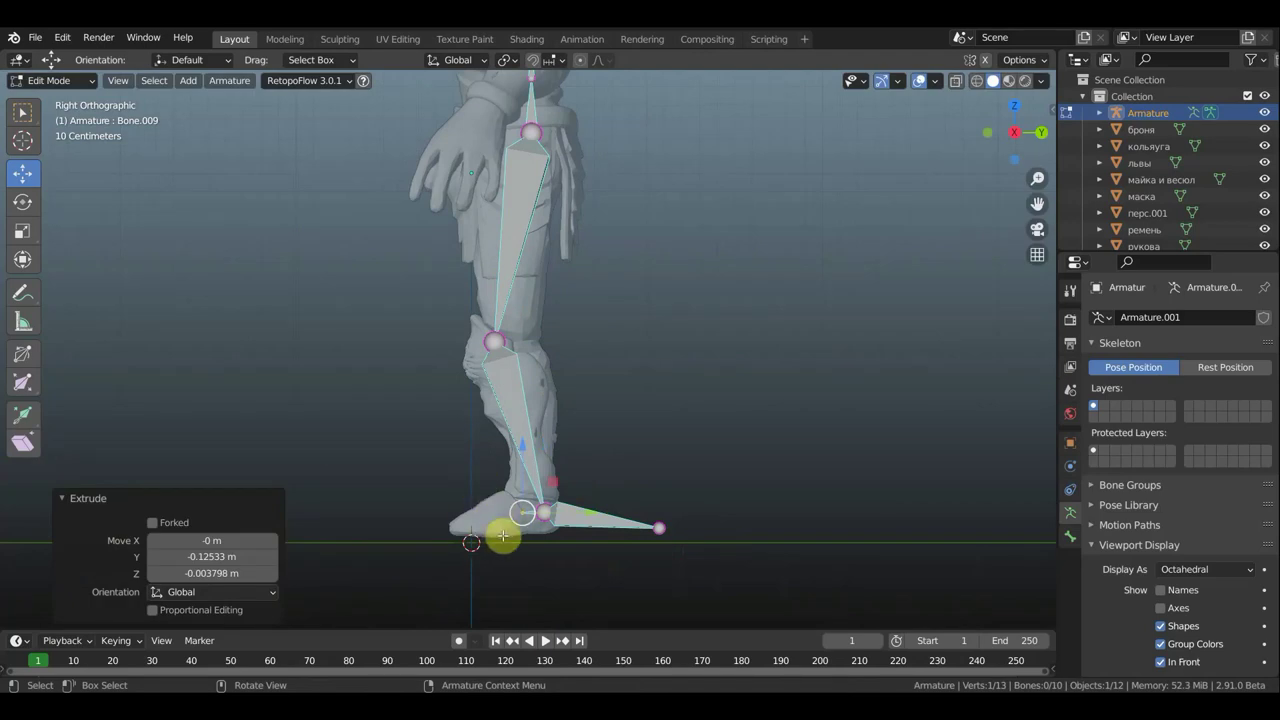
key("e")
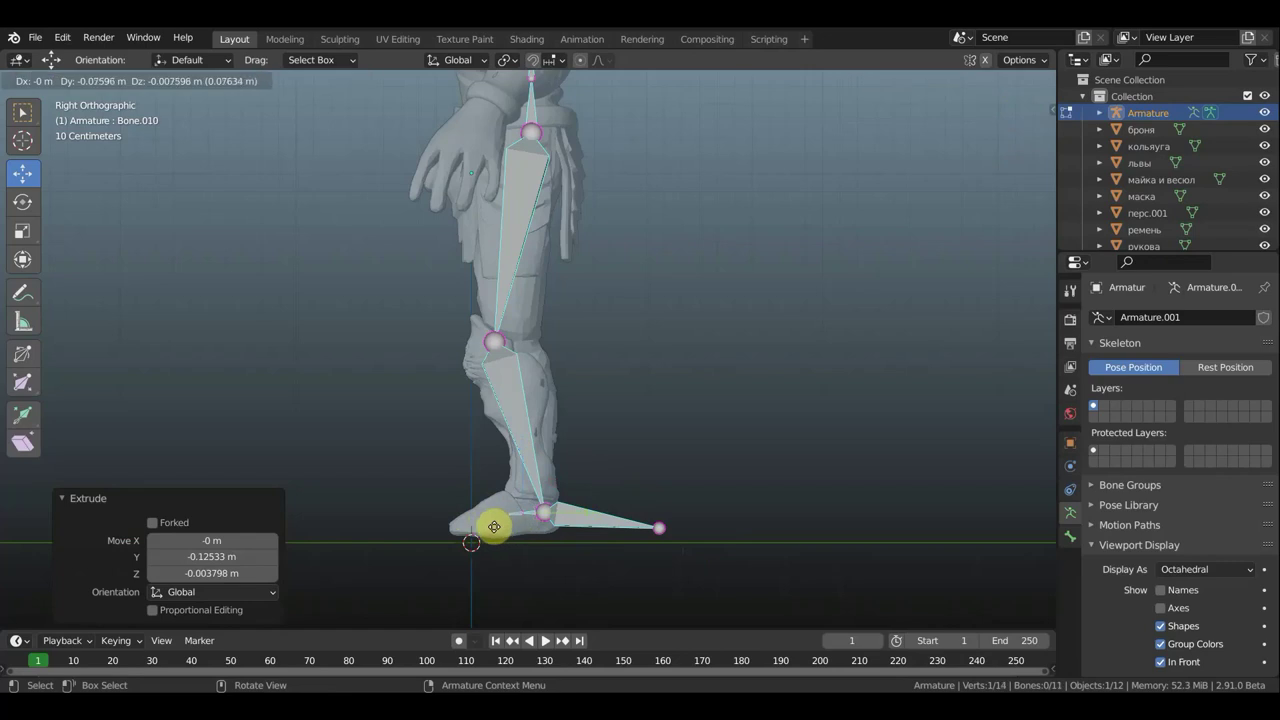
left_click(478, 527)
key("e")
left_click(458, 533)
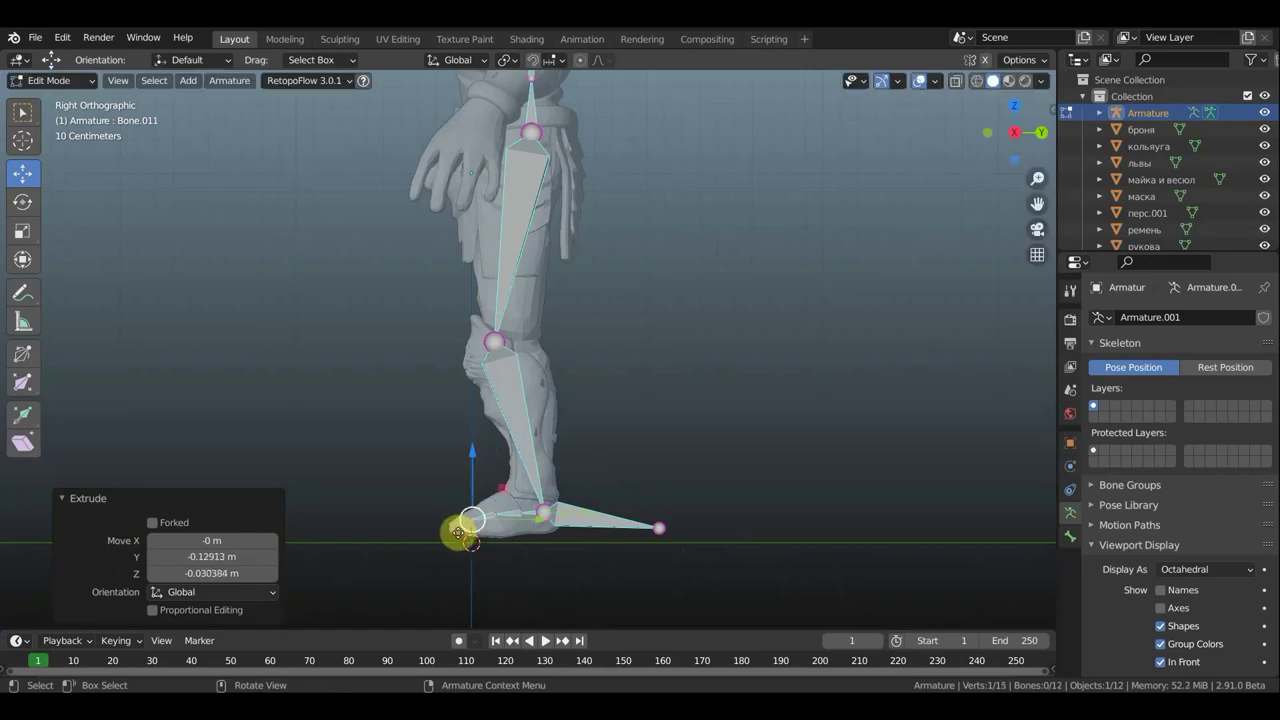
key("e")
left_click(438, 530)
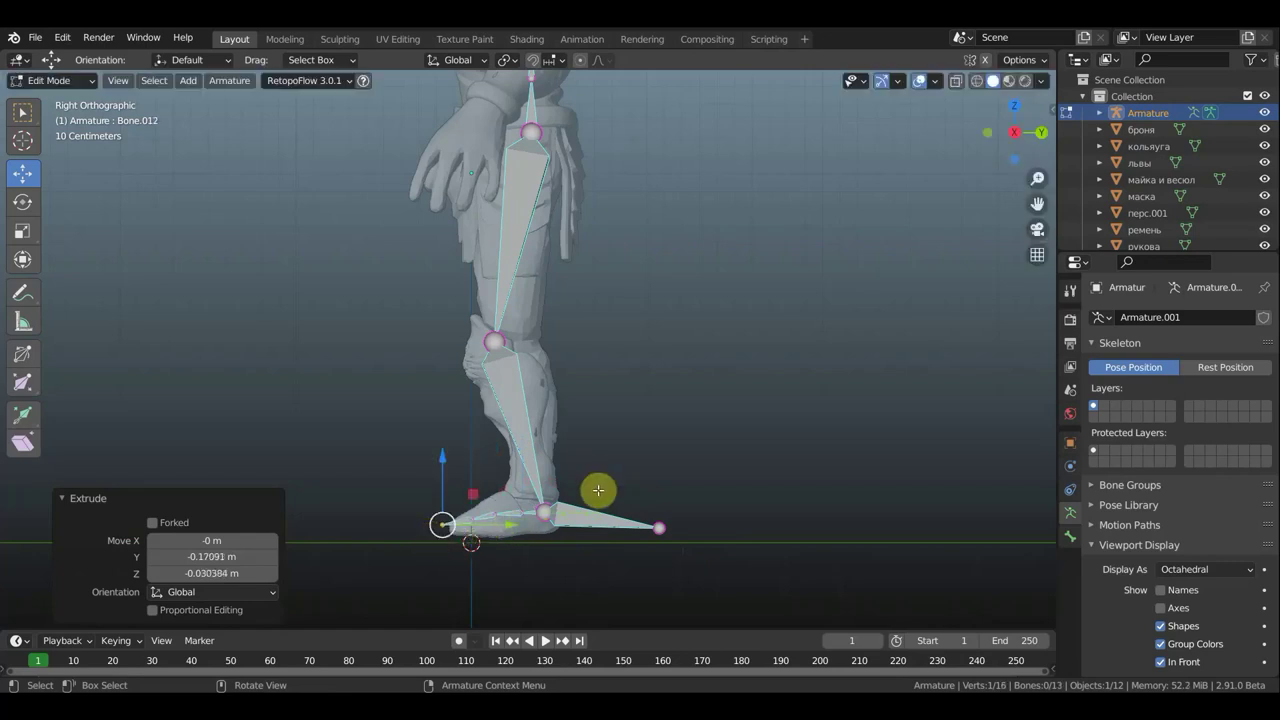
Select the thigh, shin and foot bones from the top view.
key("KP_7")
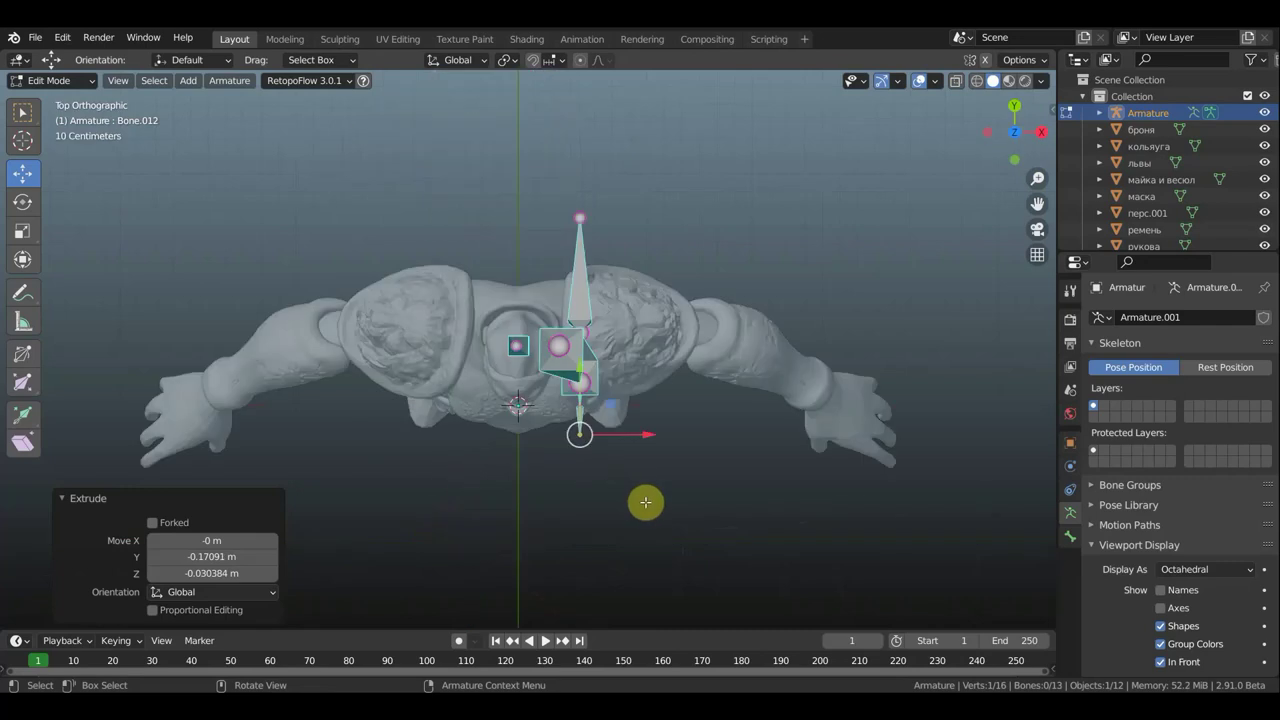
mouse_move(700, 505)
left_mouse_down()
mouse_move(563, 310)
mouse_move(566, 352)
left_mouse_up()
middle_click_drag(601, 337, 586, 266)
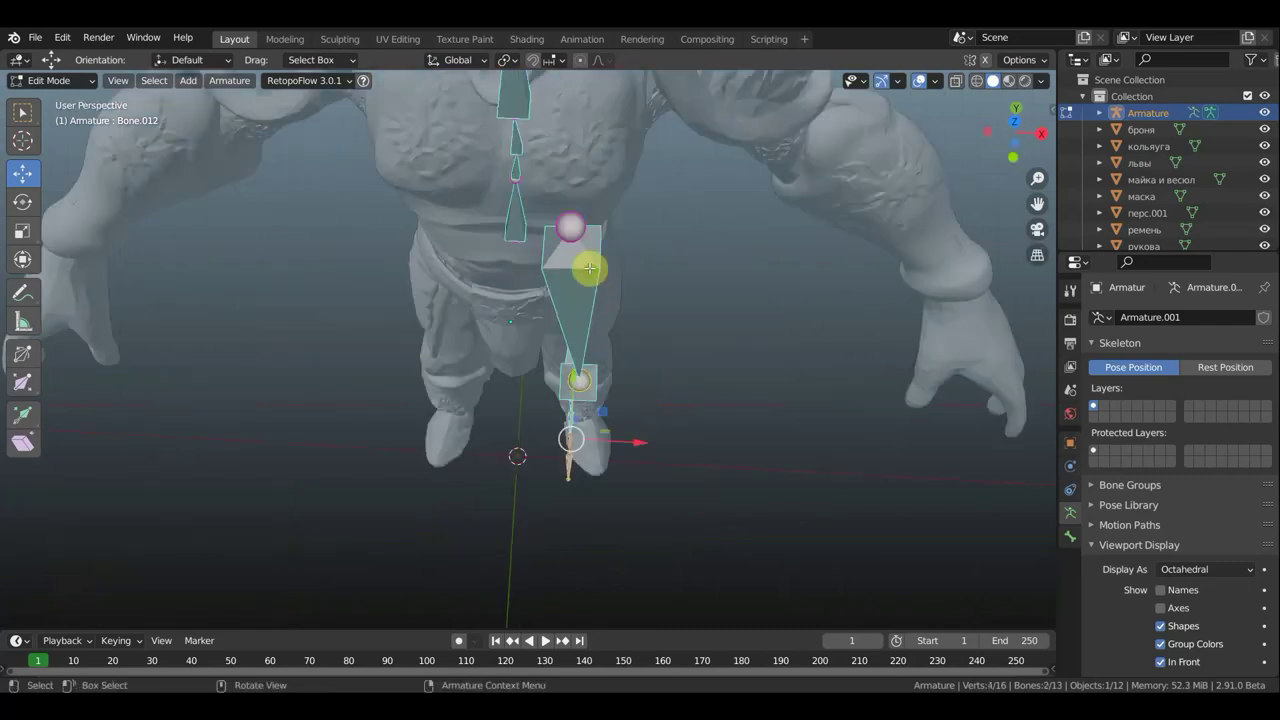
left_click_drag(646, 570, 540, 406)
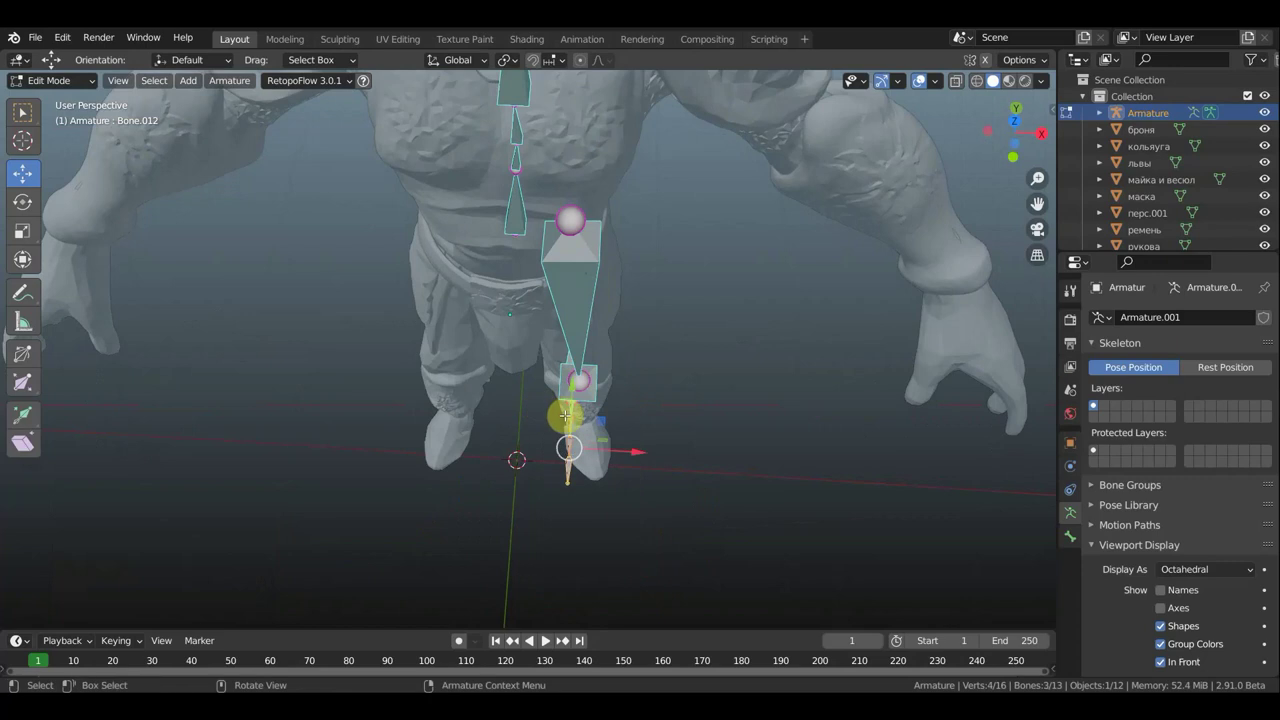
middle_click_drag(608, 369, 620, 400)
left_click_drag(629, 551, 552, 431)
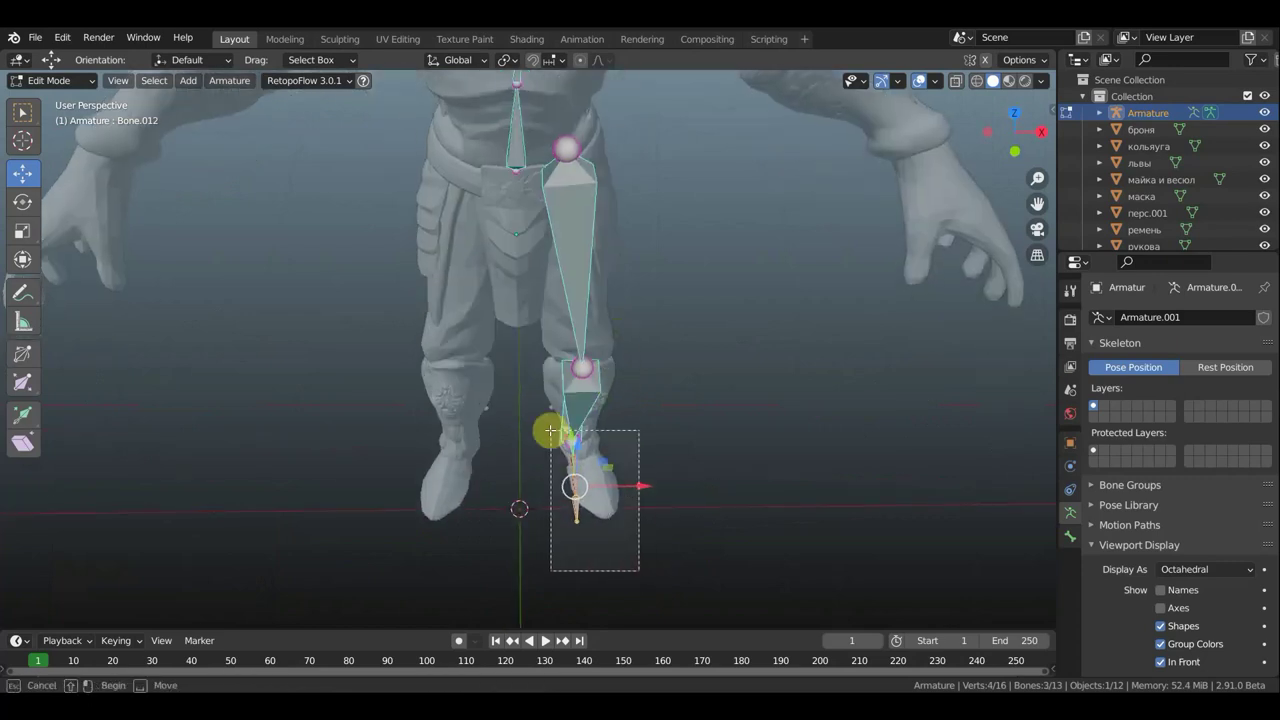
mouse_move(577, 437)
middle_mouse_down()
mouse_move(429, 409)
mouse_move(534, 457)
middle_mouse_up()
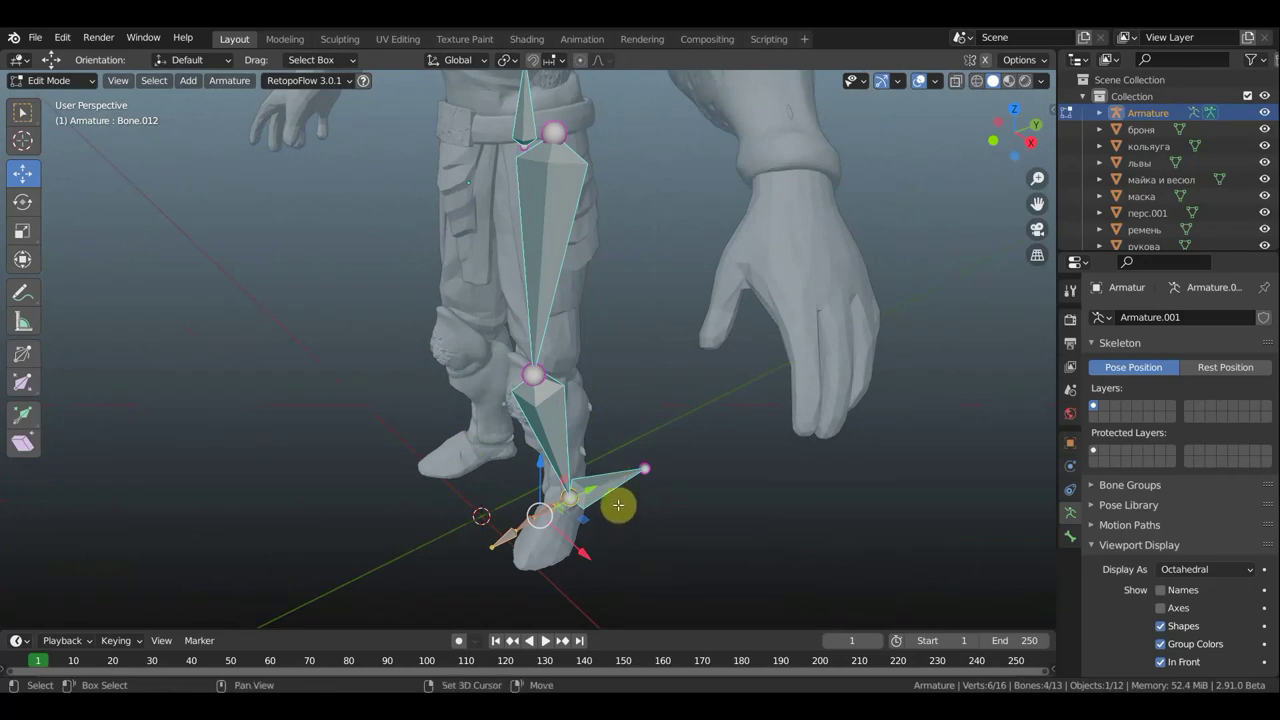
left_click(608, 490, "shift")
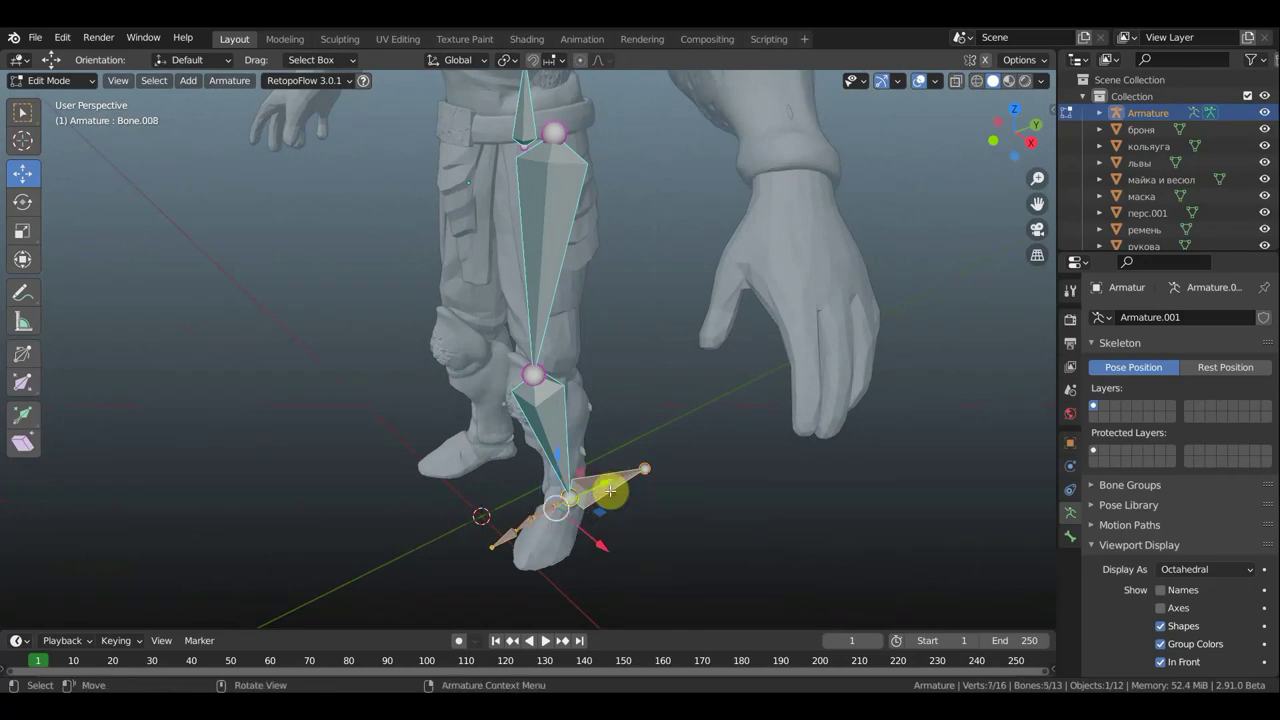
Rotate the leg bones 12.7° about Z and shift them 0.11774 m on X into the leg.
key("KP_7")
key("r")
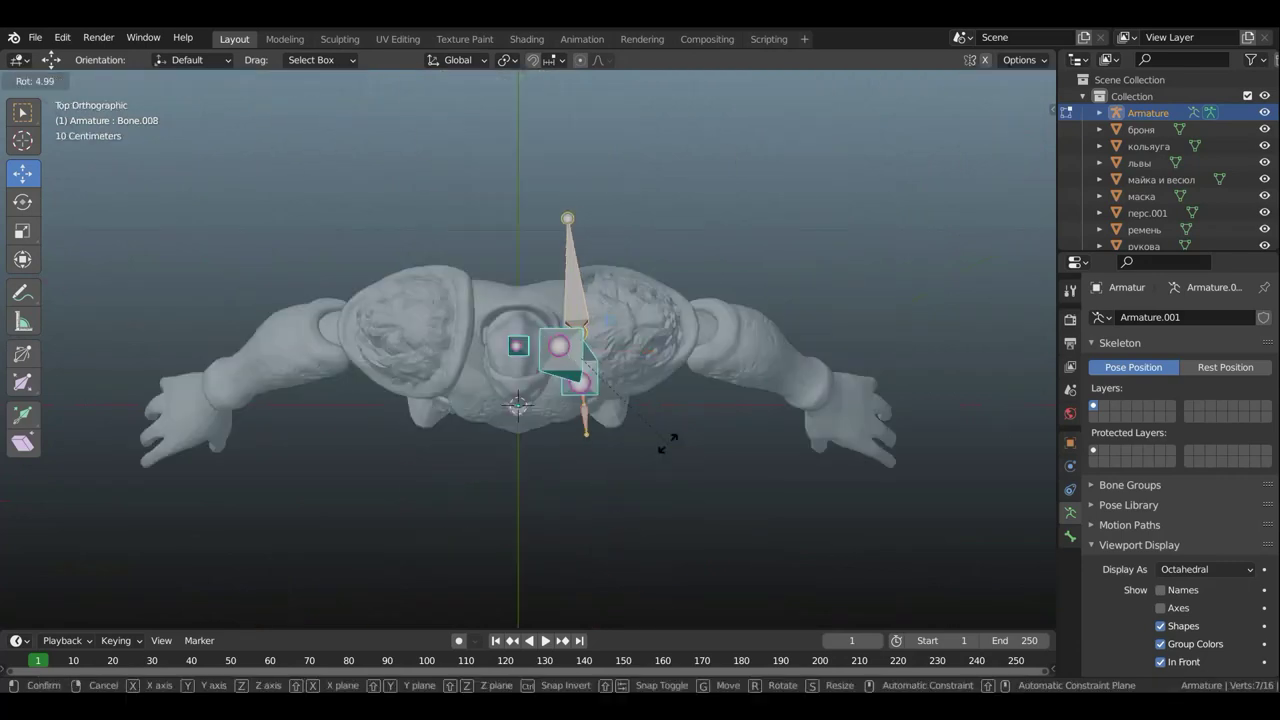
left_click(668, 432)
key("g")
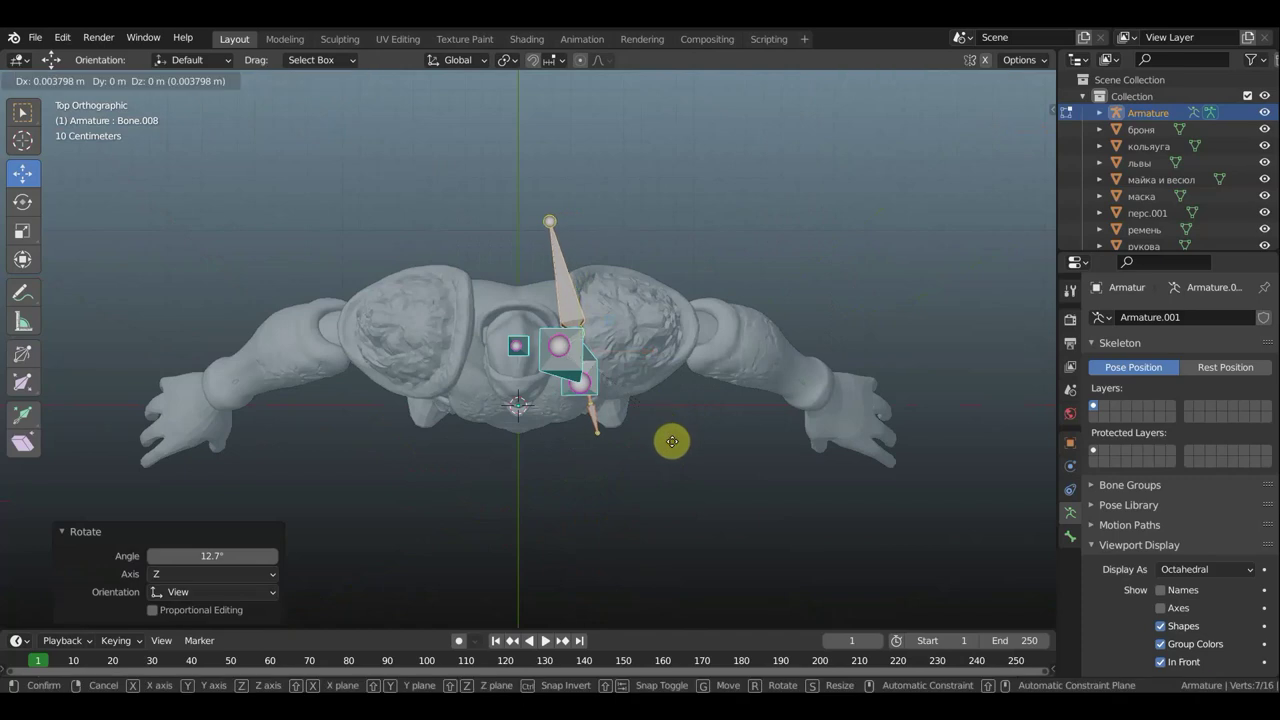
left_click(687, 433)
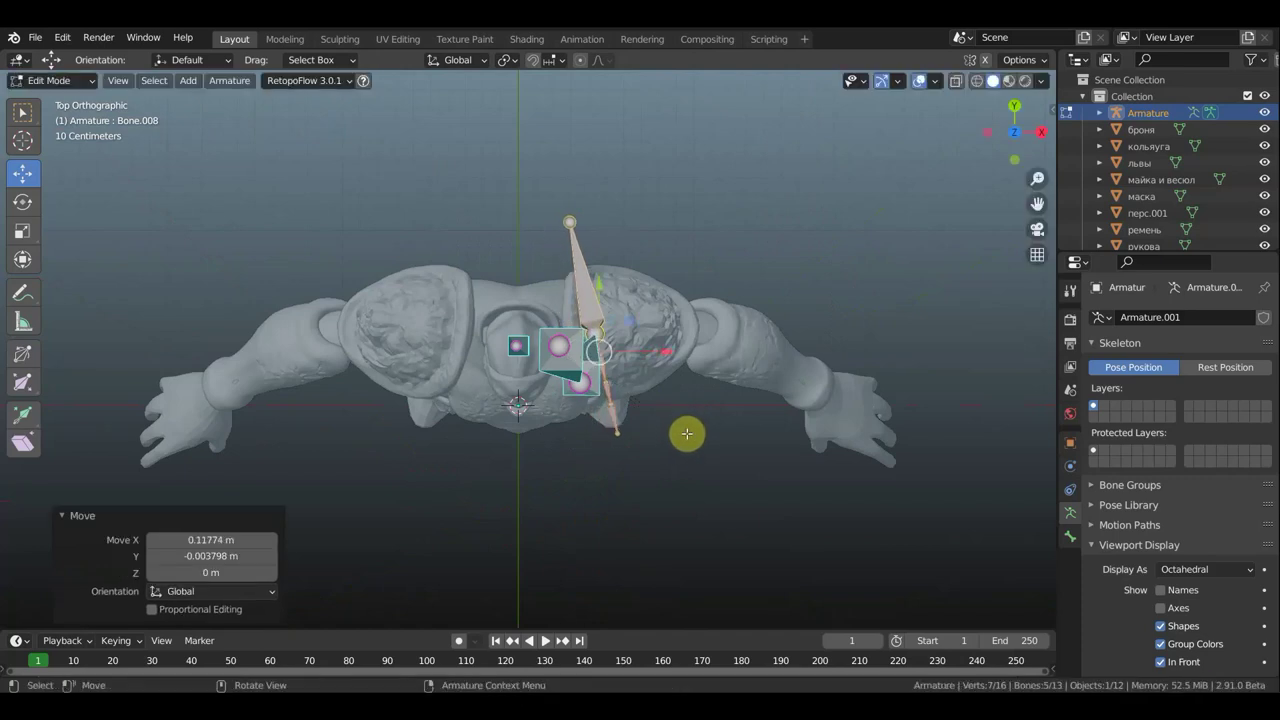
key("KP_1")
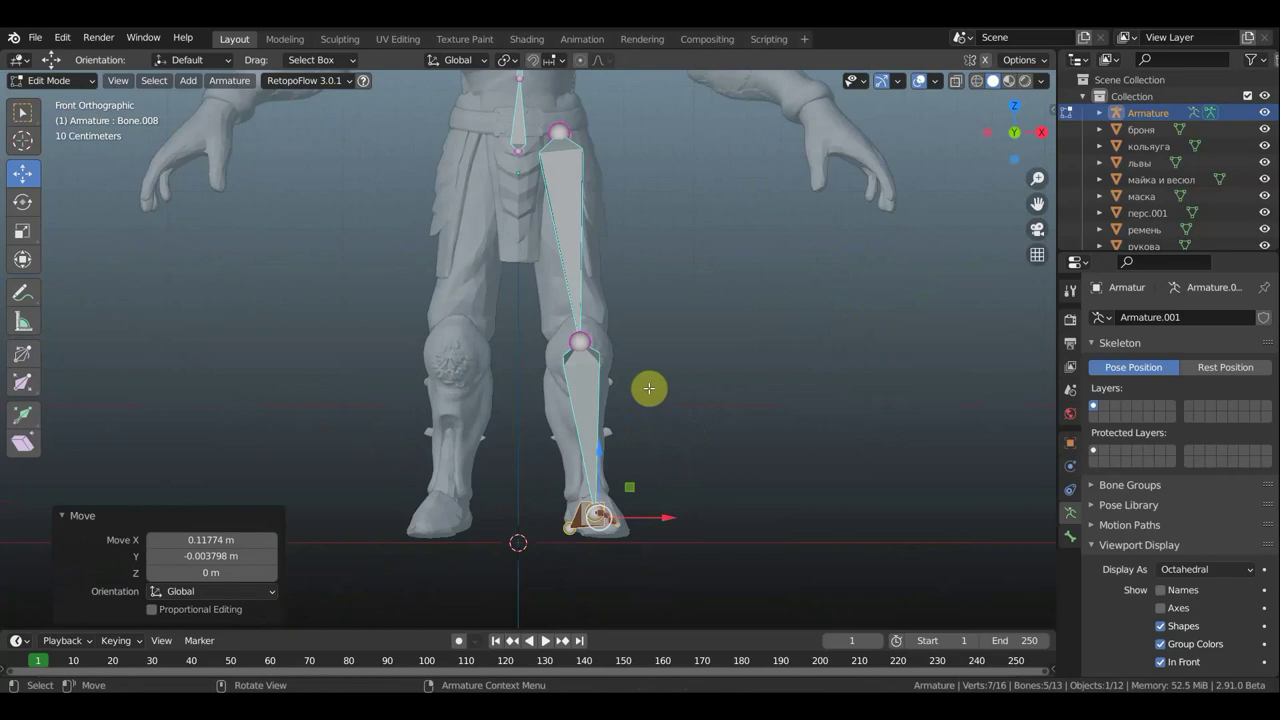
key("KP_3")
Extrude a bone from the knee joint, clear its parent, and move it out from the knee.
left_click(497, 343)
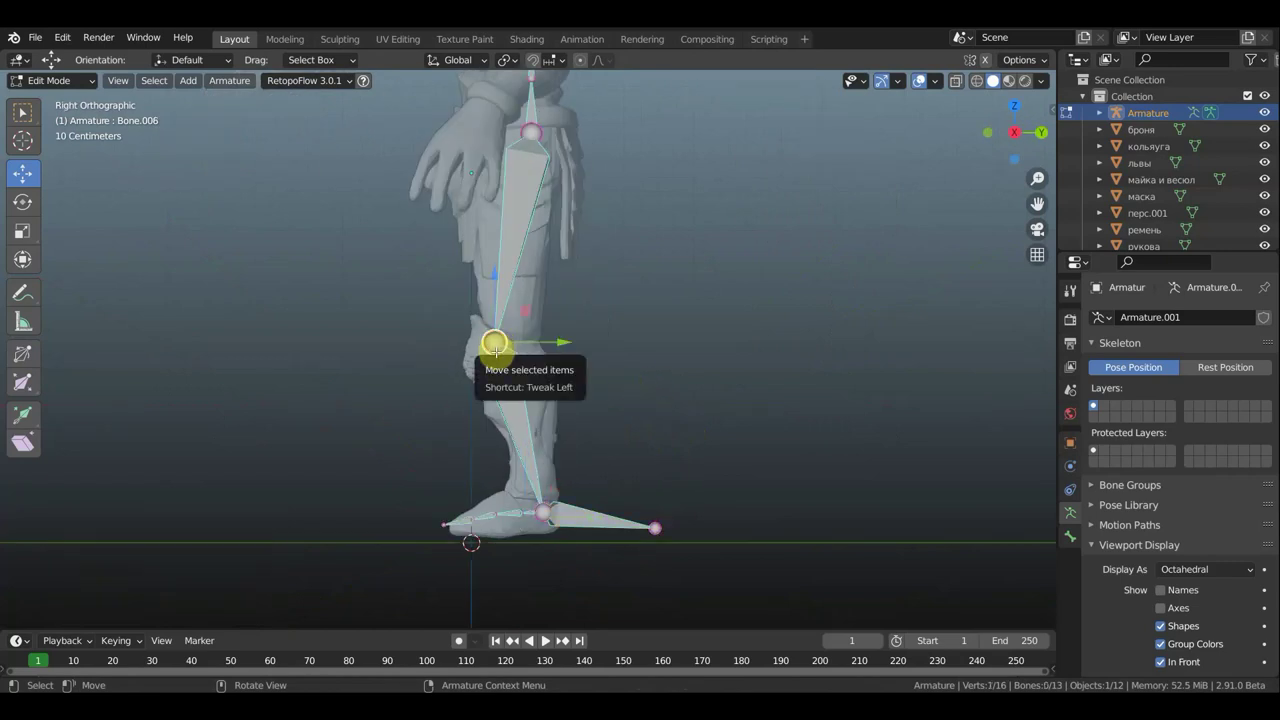
key("e")
left_click(385, 342)
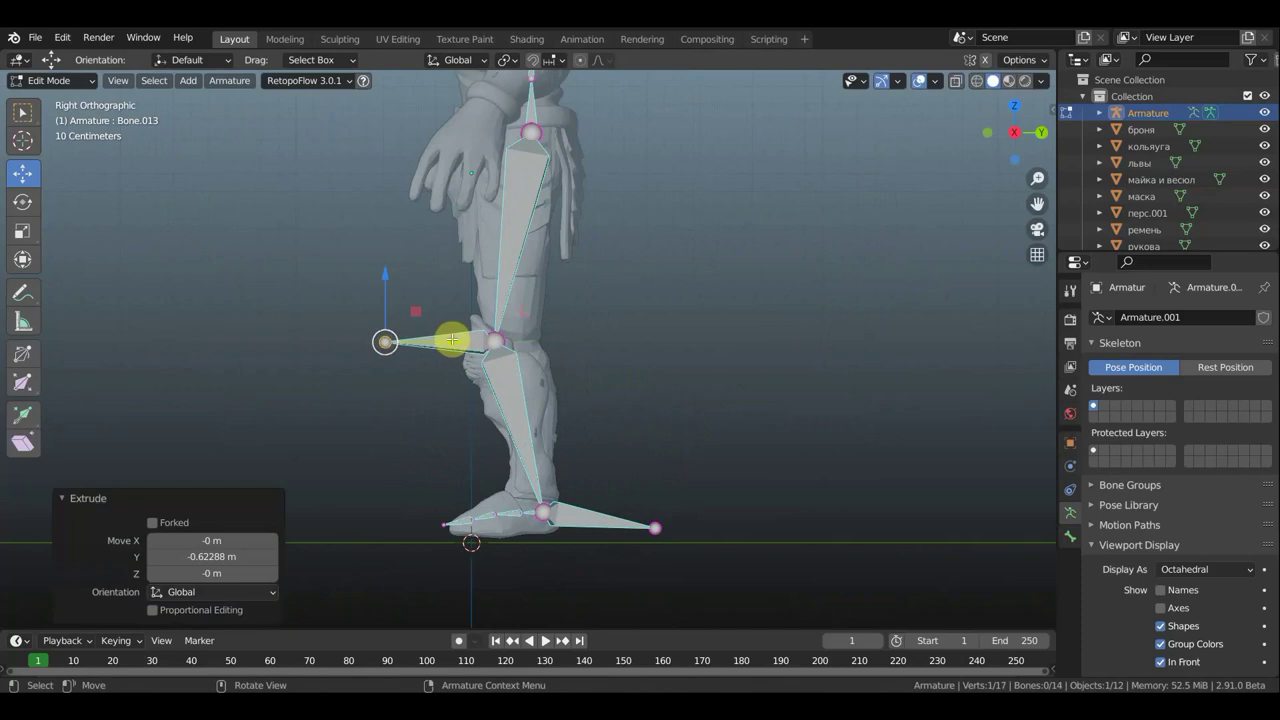
left_click(452, 339)
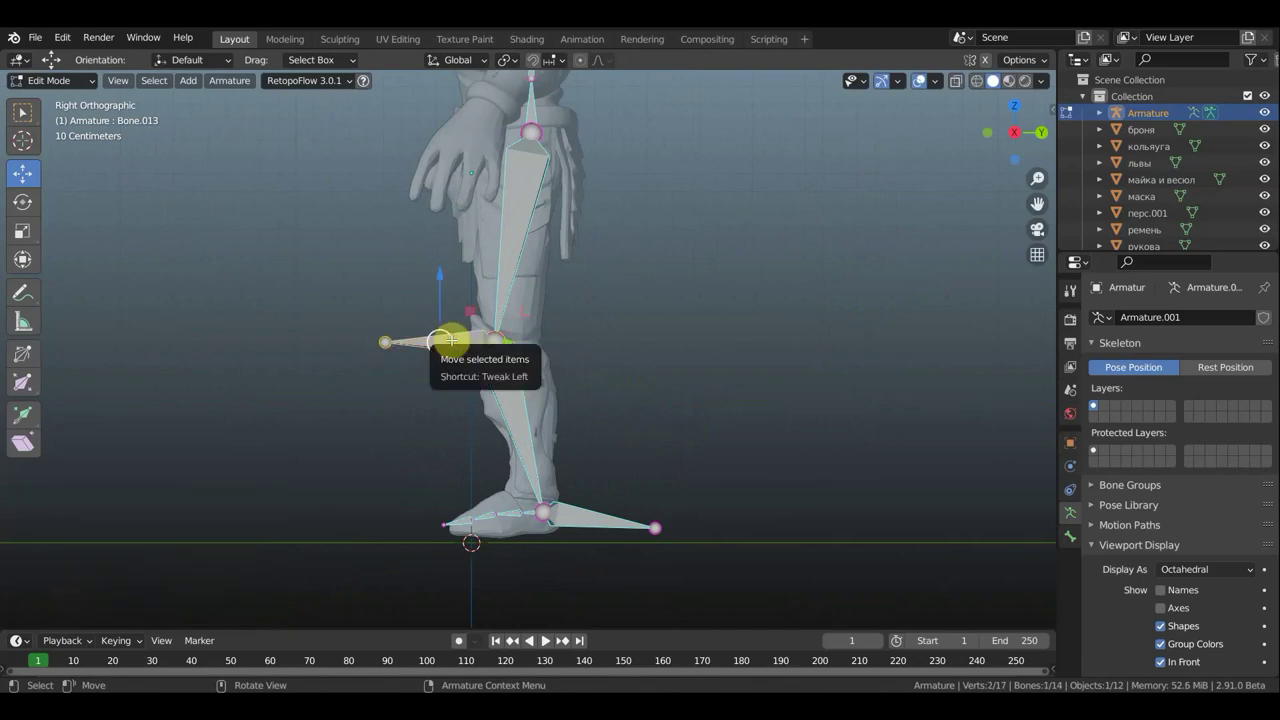
key("alt+p")
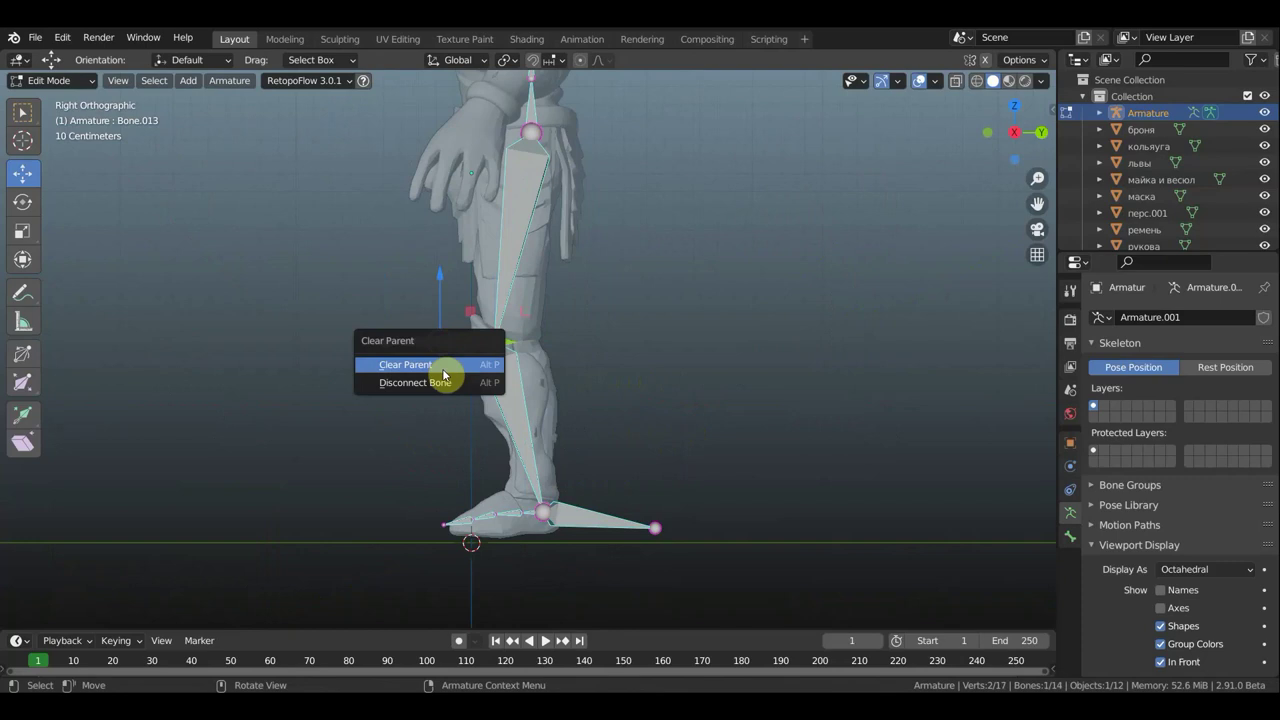
left_click(443, 366)
left_click_drag(510, 342, 380, 342)
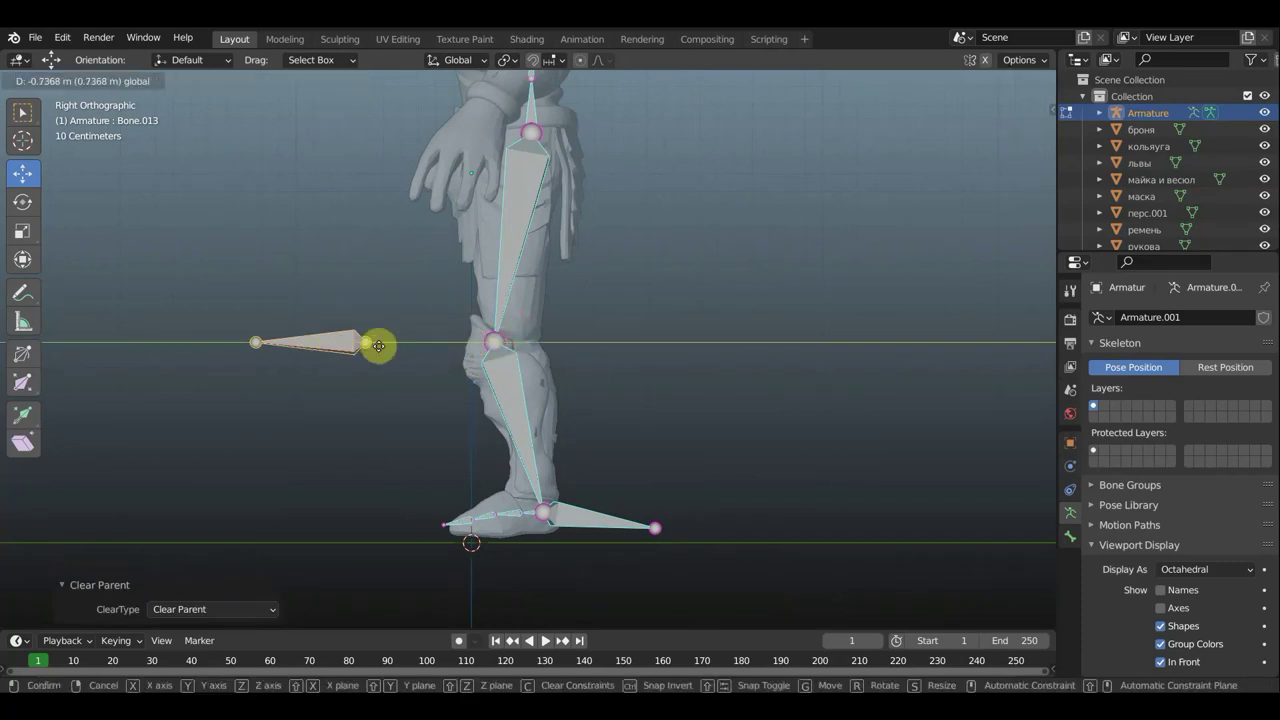
Parent the detached knee bone to the foot bone.
scroll(532, 520, "up", 1)
scroll(540, 555, "up", 1)
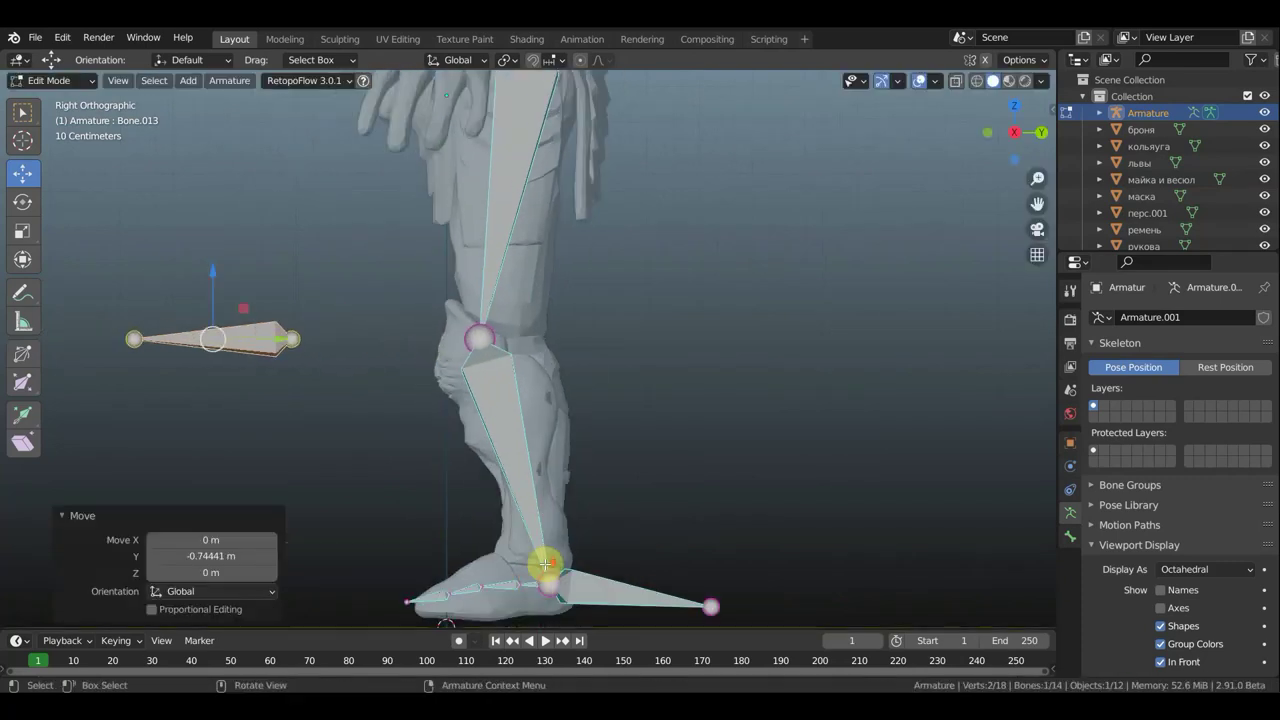
left_click(531, 587, "shift")
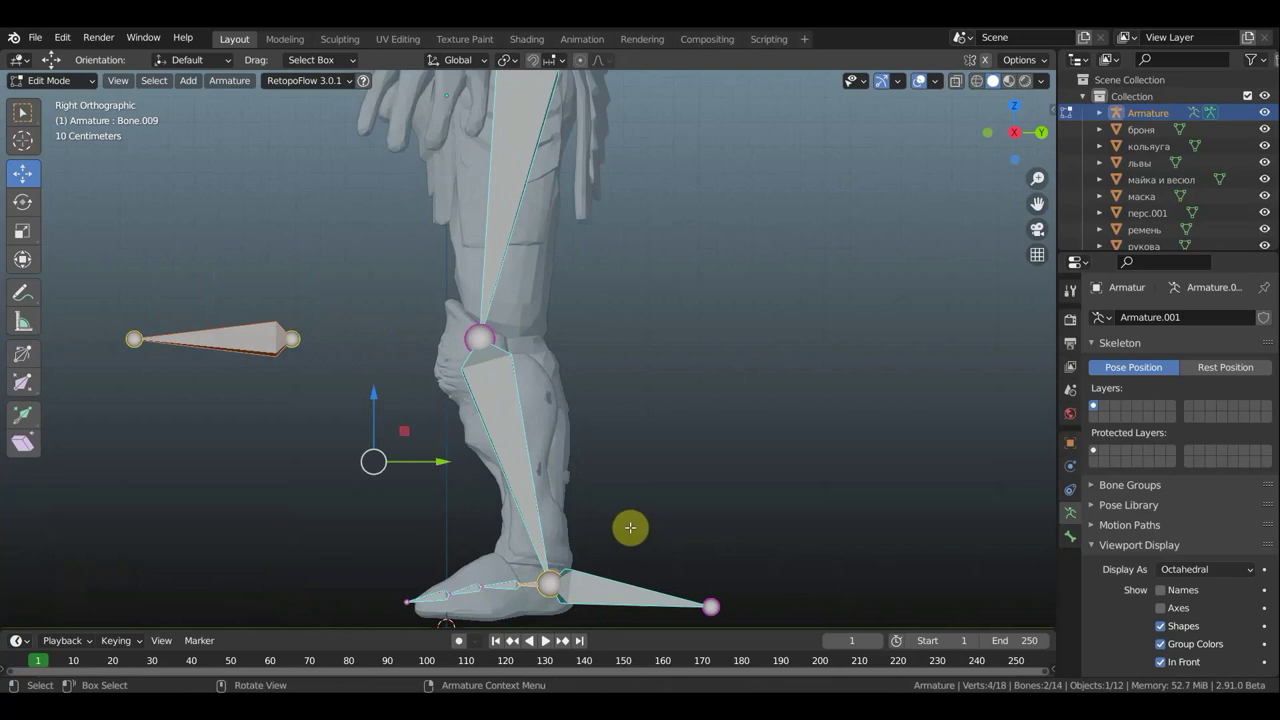
key("ctrl+p")
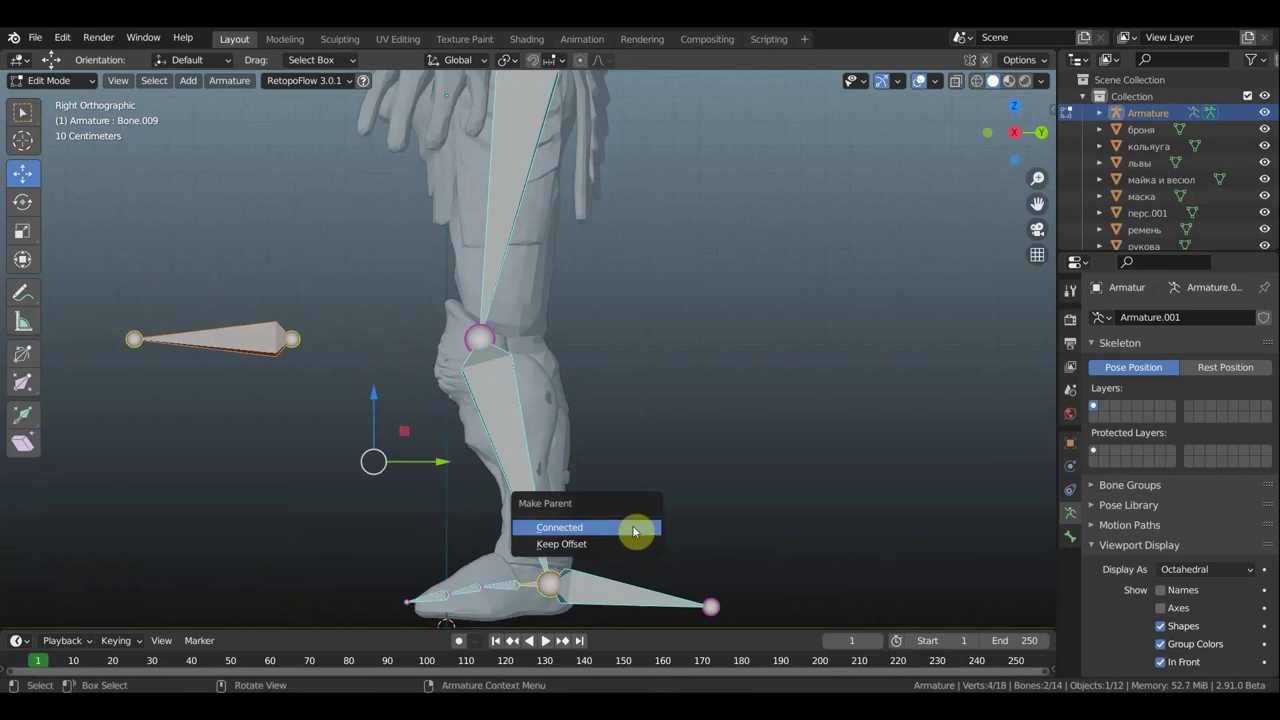
left_click(634, 528)
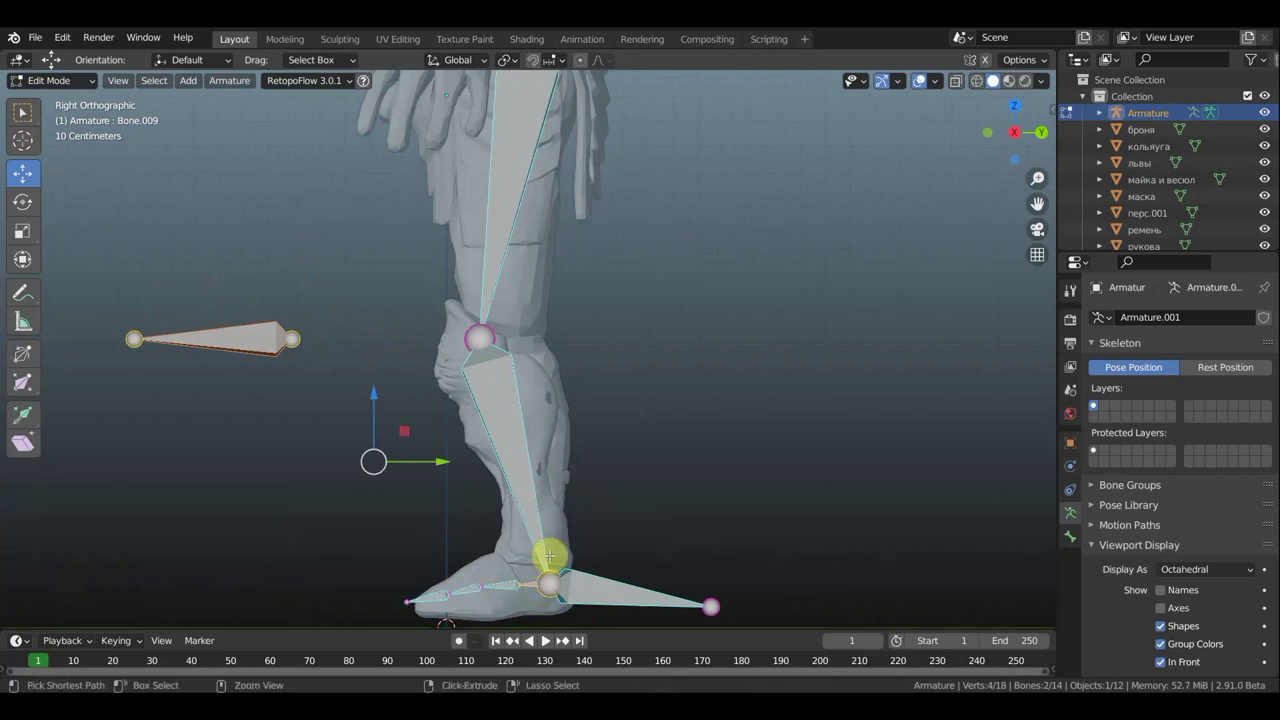
key("ctrl+p")
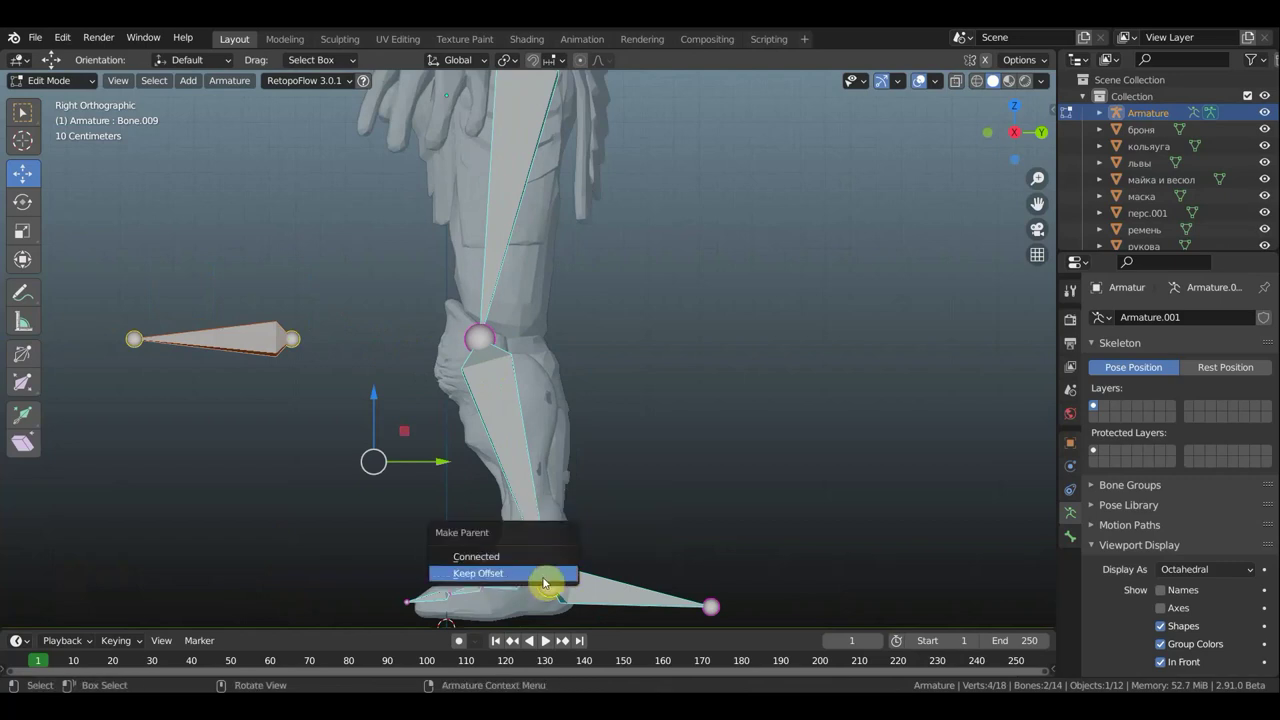
left_click(541, 578)
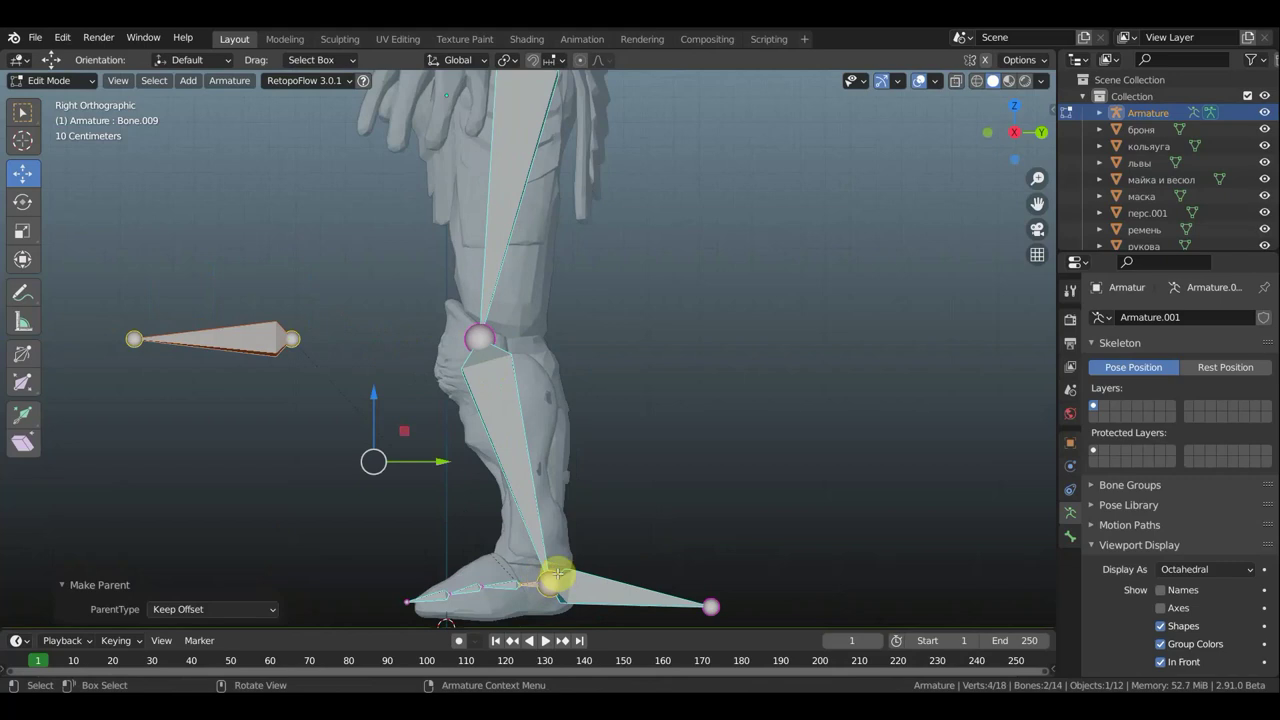
Extrude another bone from the knee, clear its parent, and flip it 181°.
left_click(479, 341)
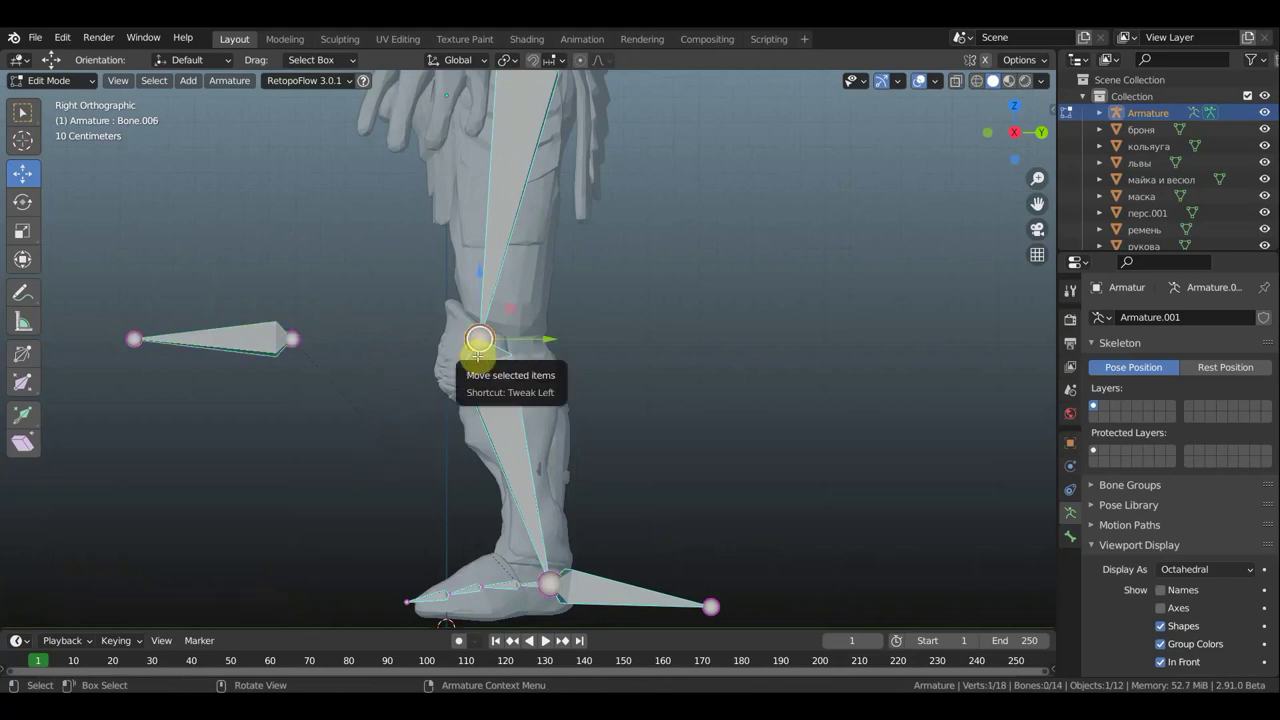
key("e")
left_click(363, 352)
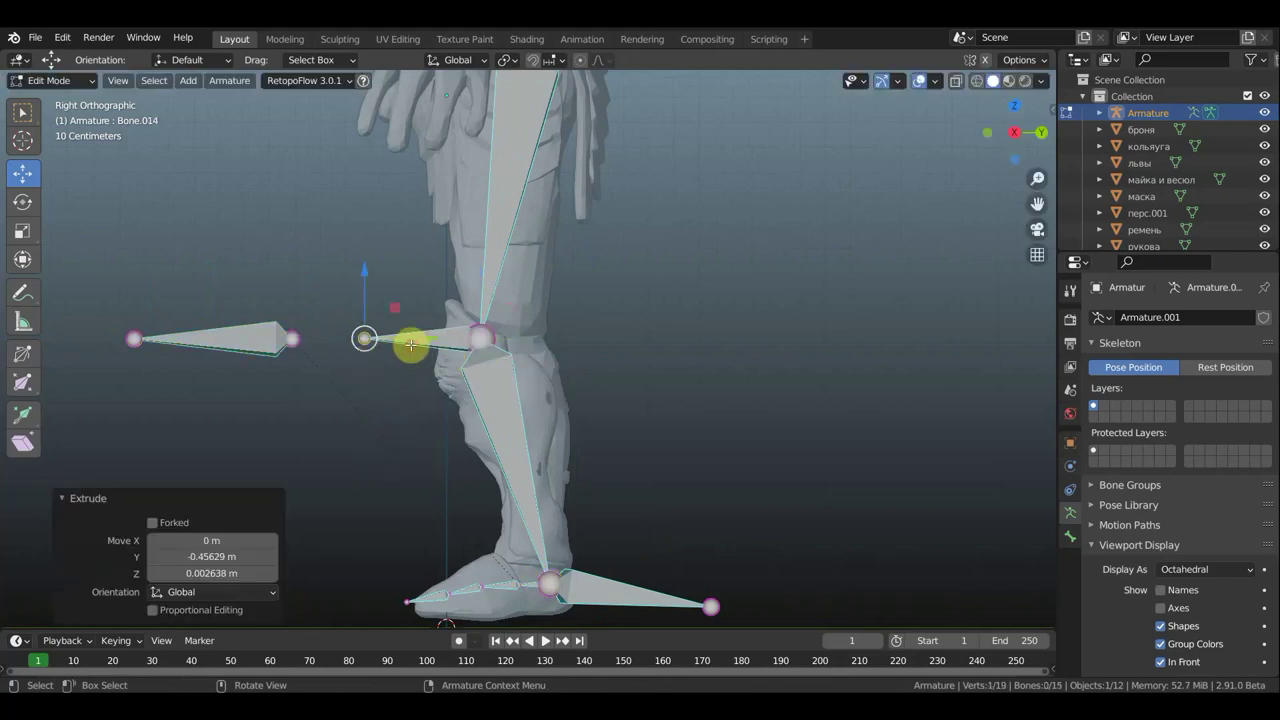
left_click(411, 344)
key("alt+p")
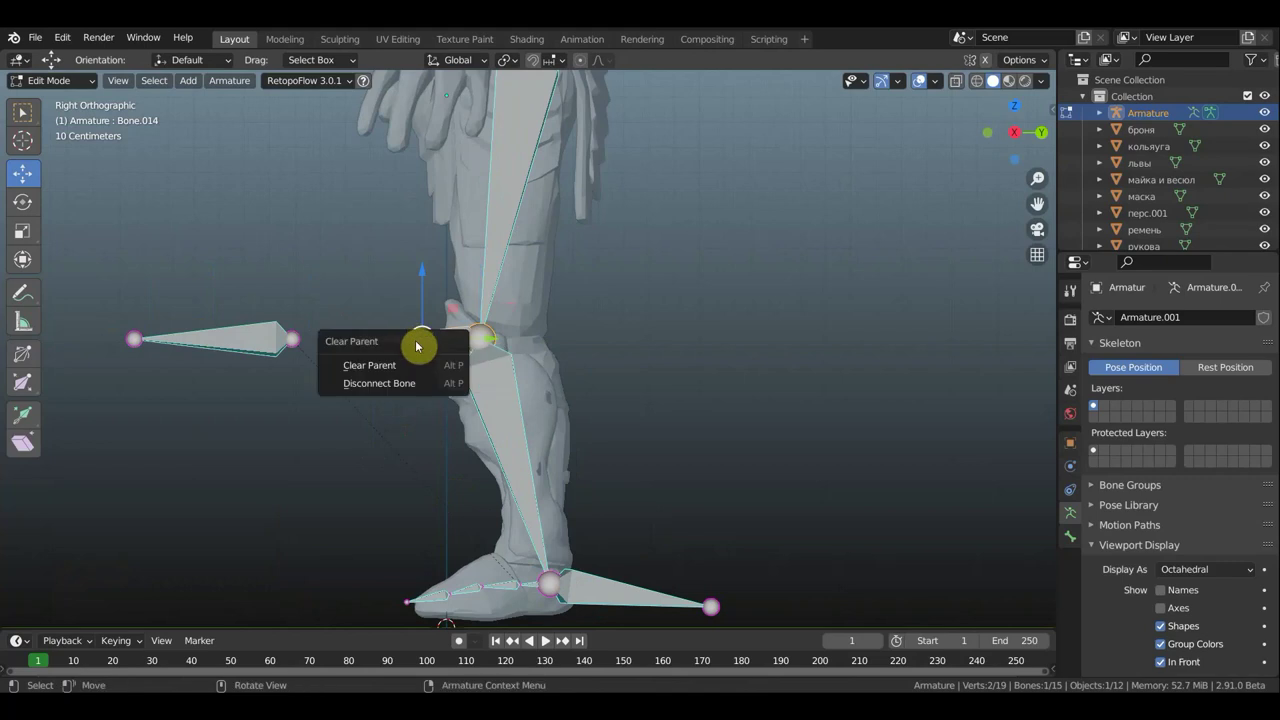
left_click(432, 366)
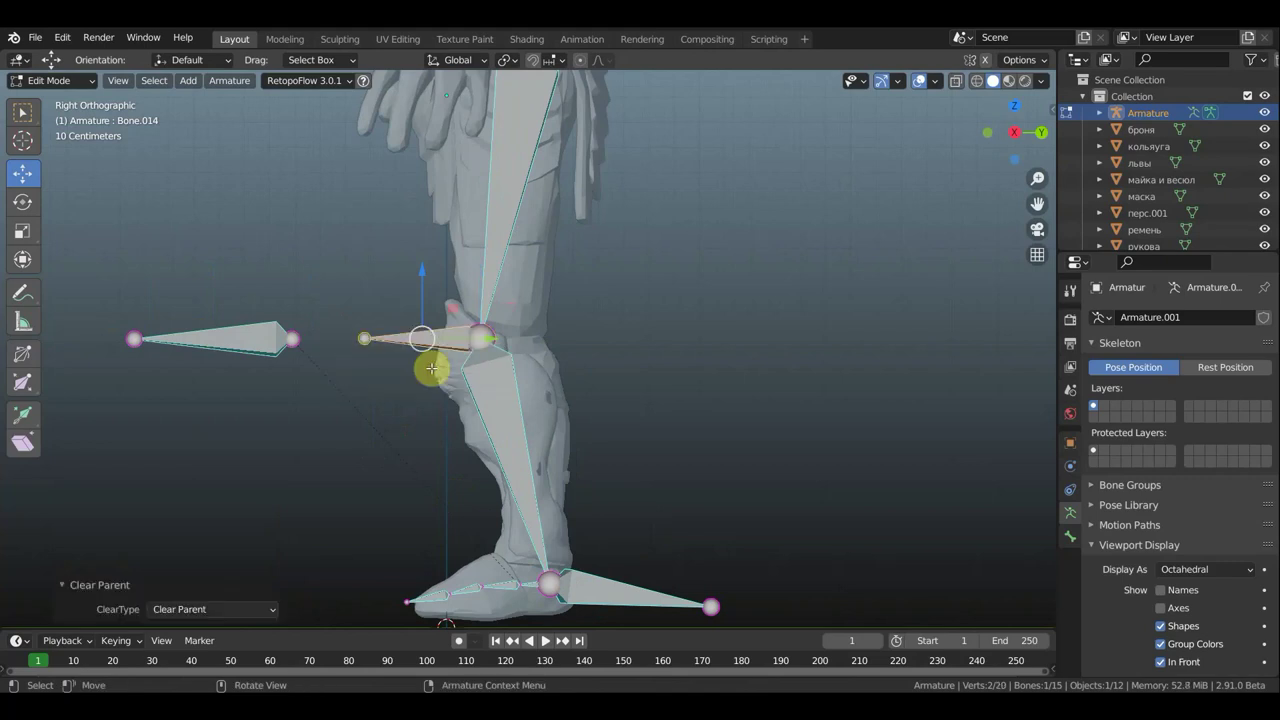
key("r")
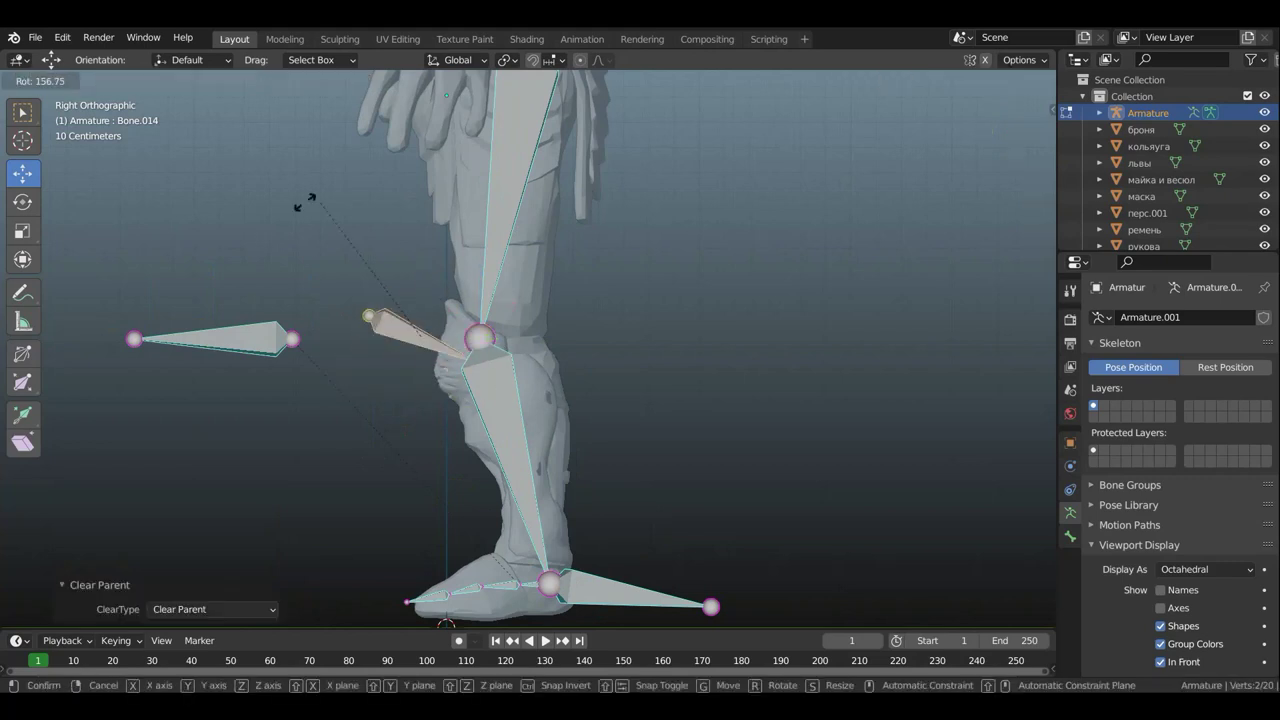
left_click(244, 245)
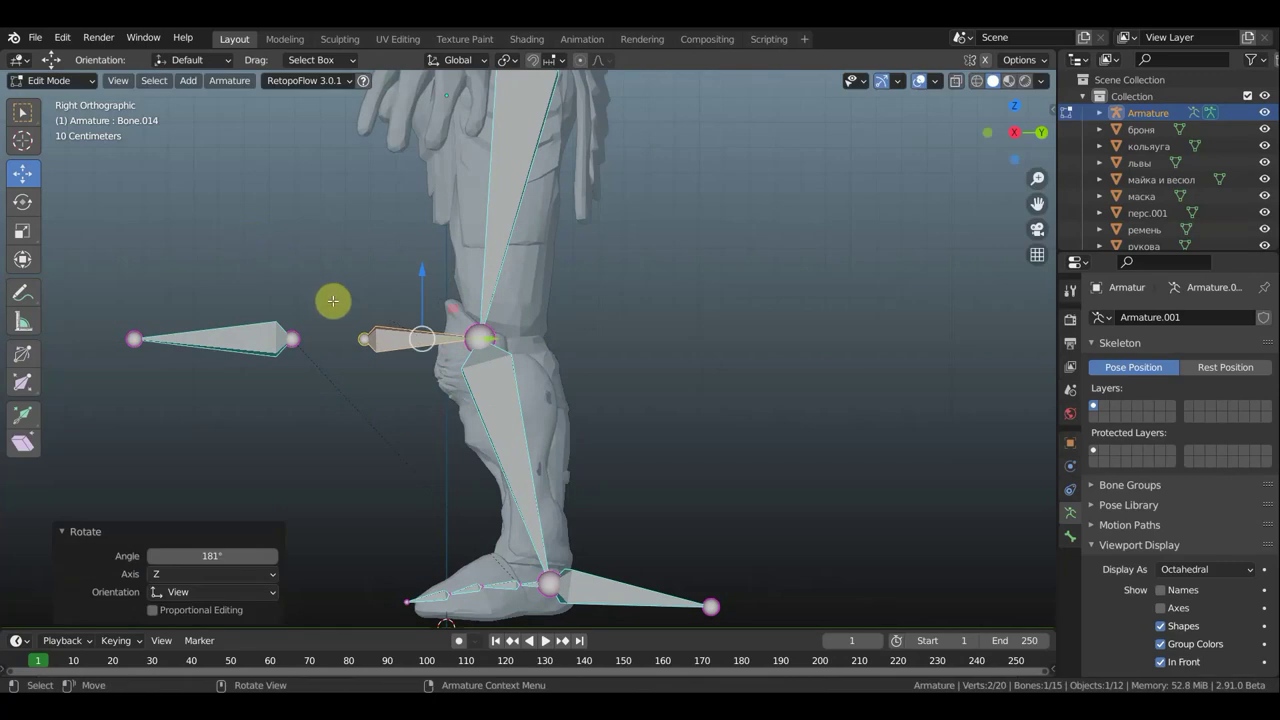
Move the knee control bone into the shin, tilt it 21°, and nudge it -0.0211 m on X.
left_click_drag(413, 274, 457, 371)
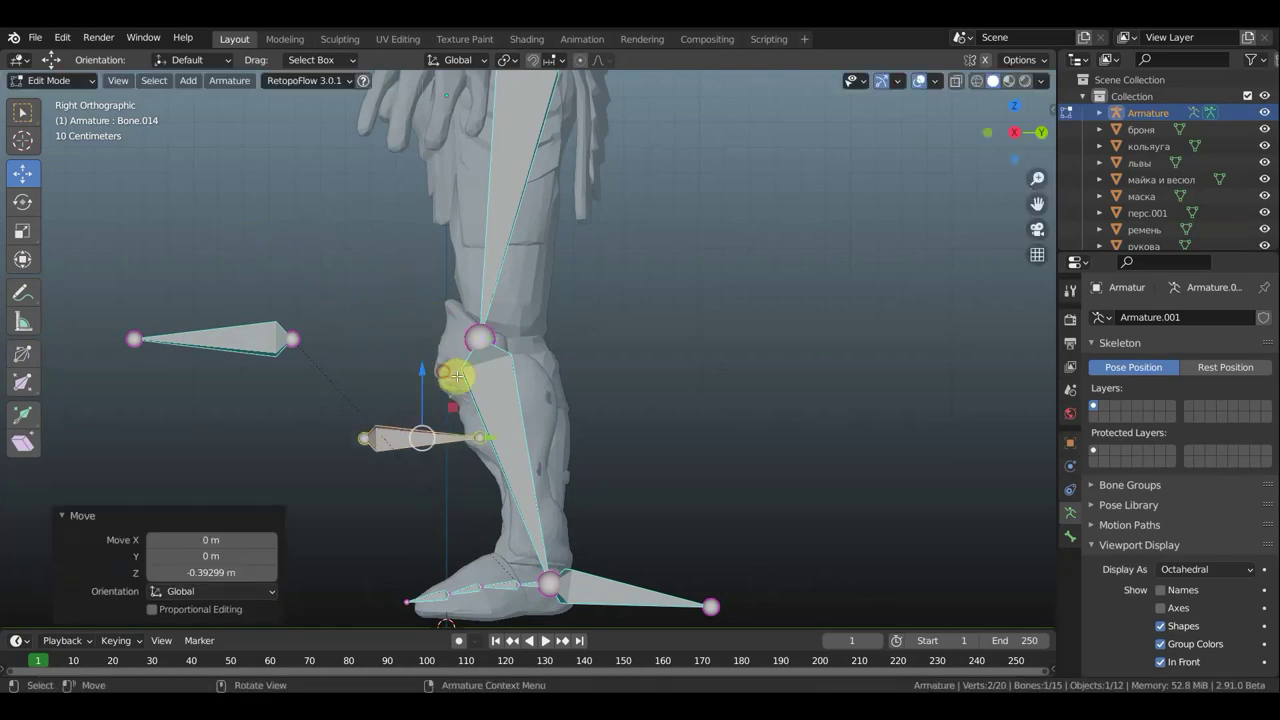
left_click_drag(486, 444, 600, 480)
mouse_move(600, 480)
middle_mouse_down()
mouse_move(677, 503)
mouse_move(800, 509)
mouse_move(886, 491)
middle_mouse_up()
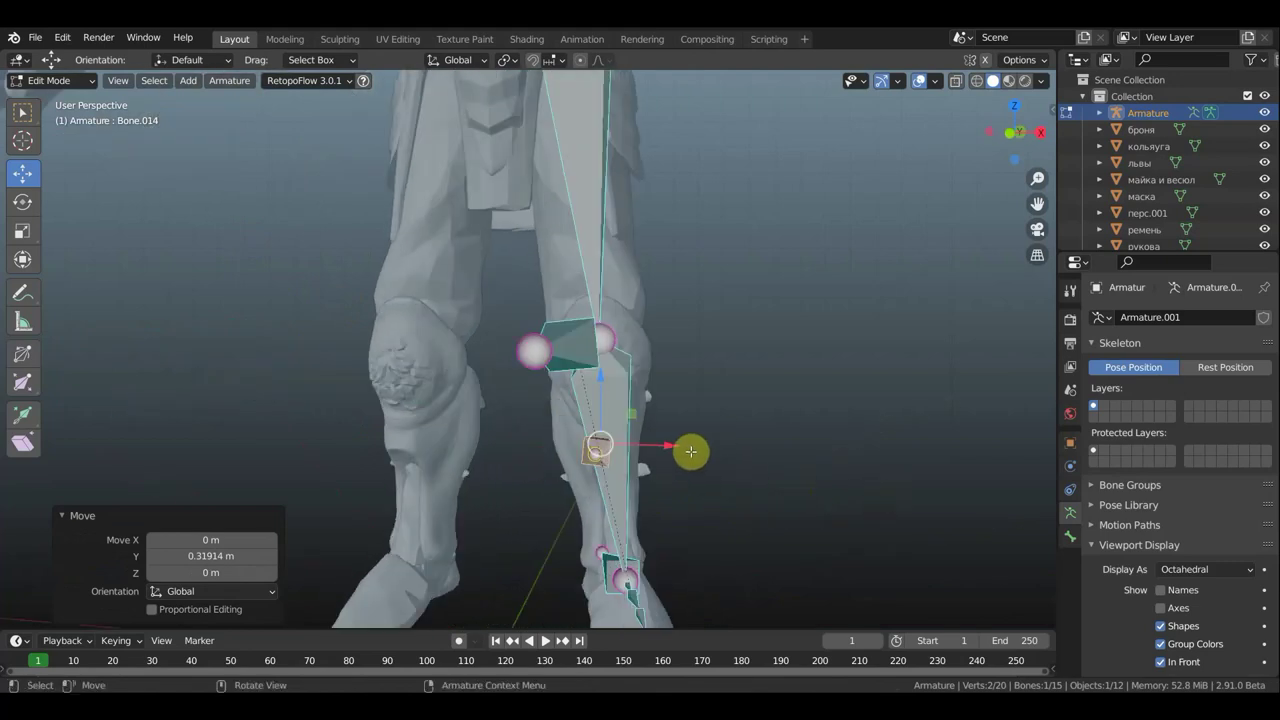
key("KP_1")
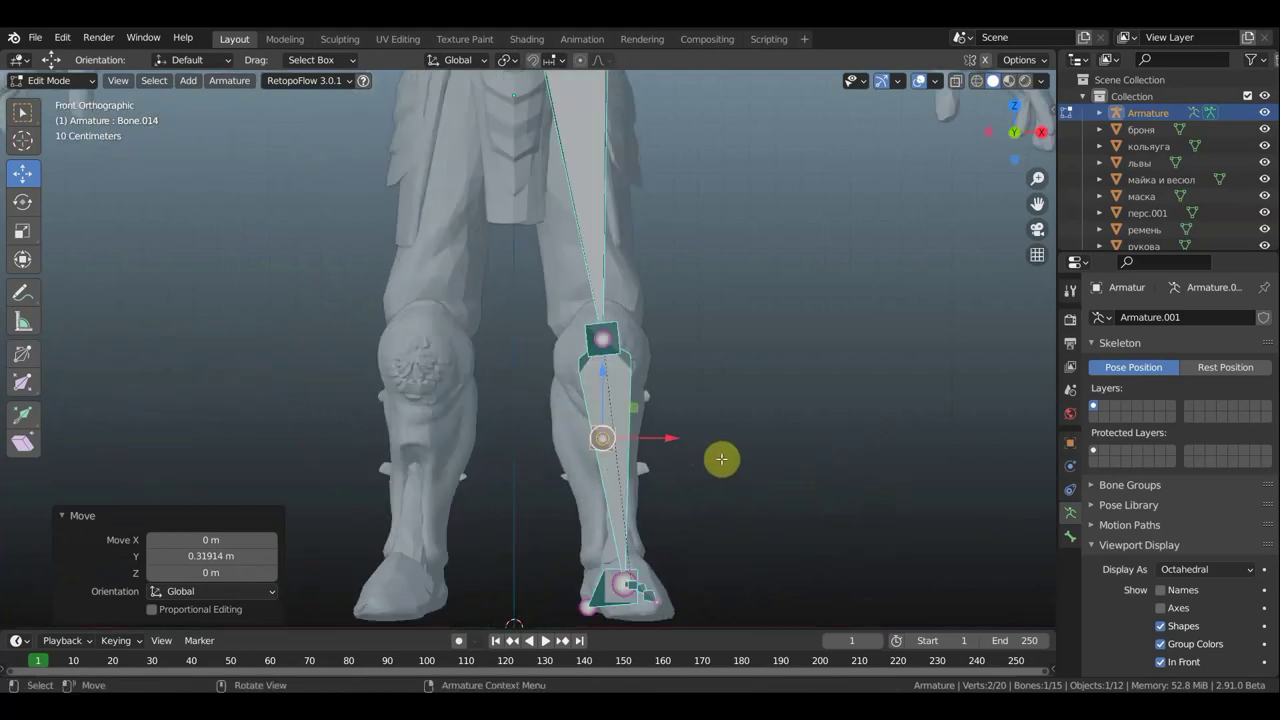
key("r")
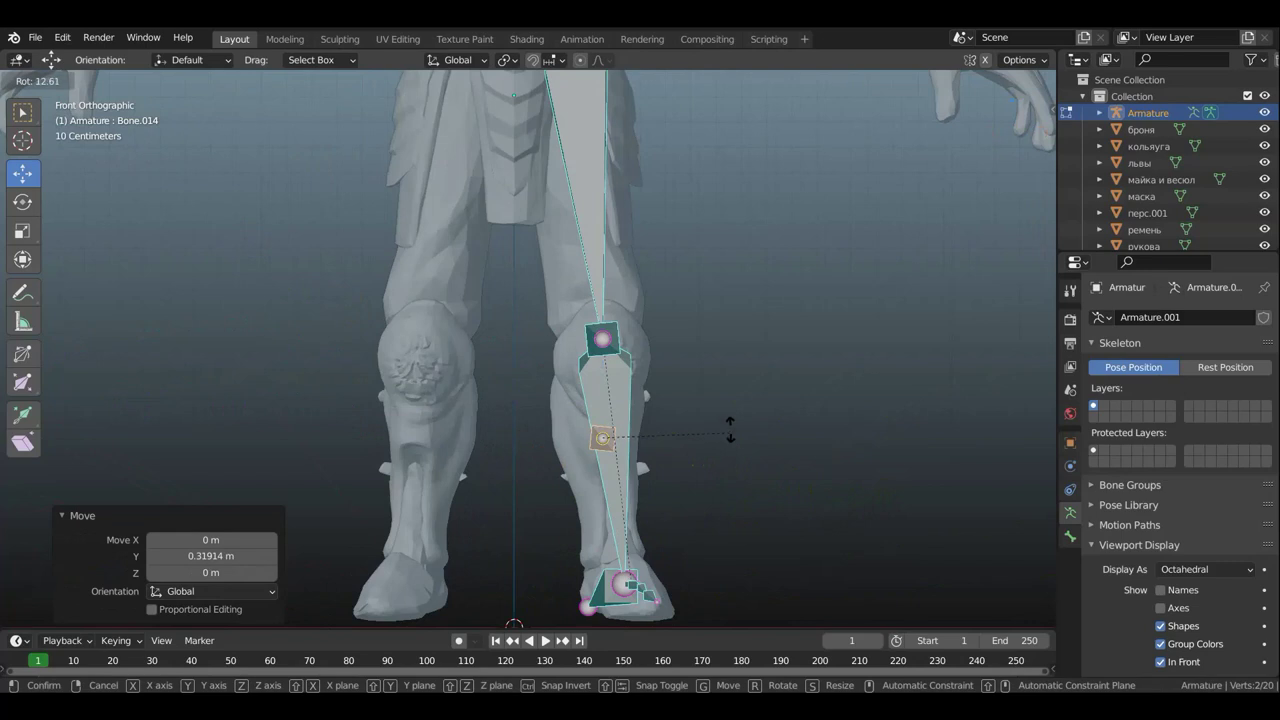
left_click(743, 414)
key("g")
key("x")
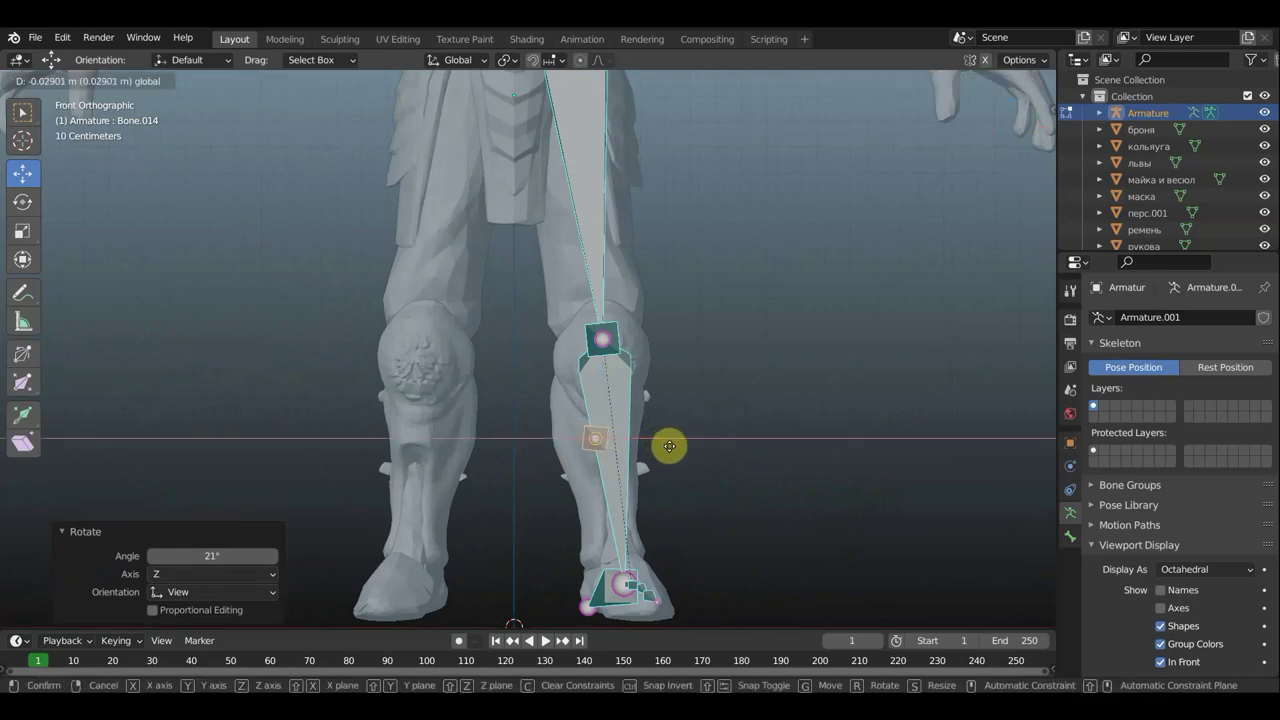
left_click(670, 446)
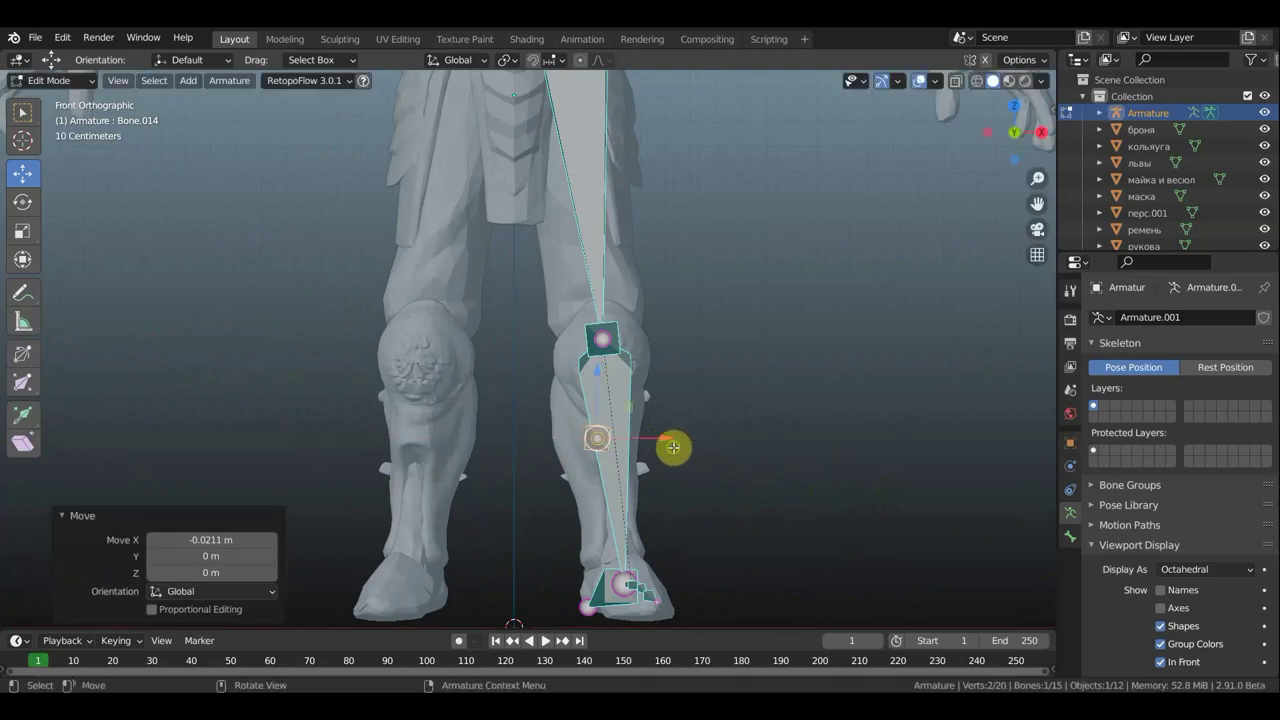
mouse_move(672, 446)
middle_mouse_down()
mouse_move(500, 450)
mouse_move(500, 423)
middle_mouse_up()
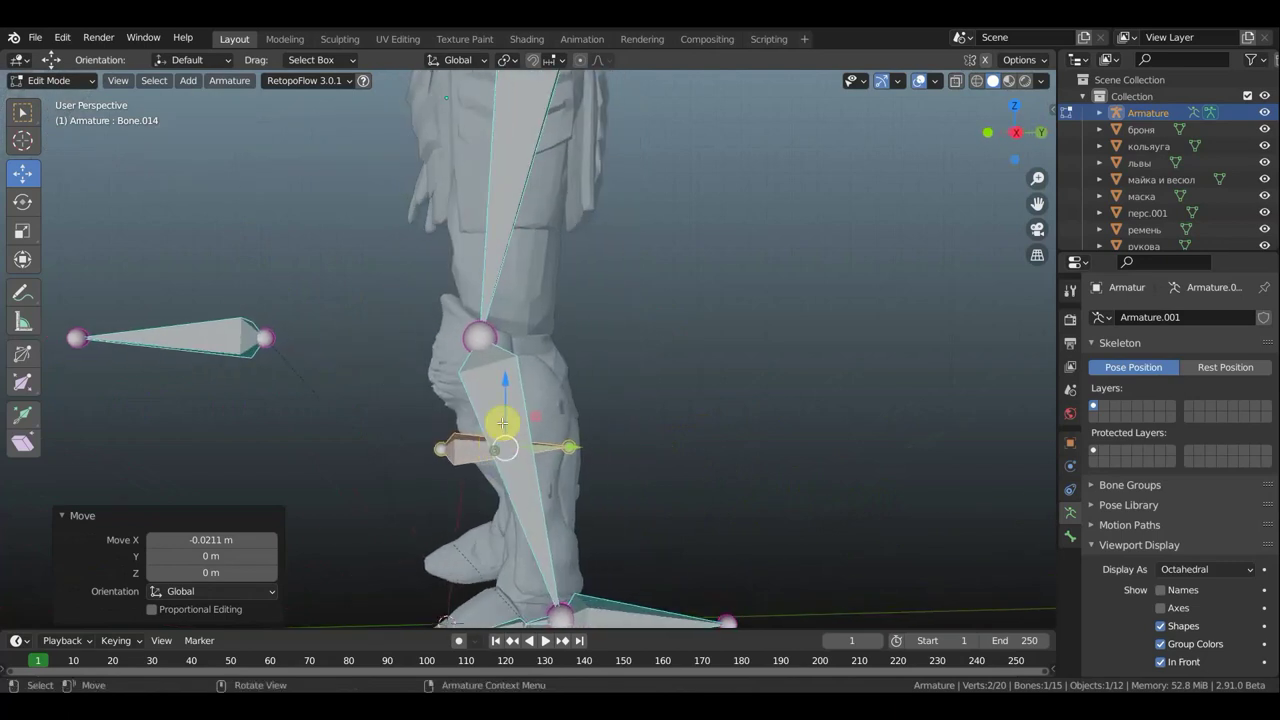
left_click(489, 383)
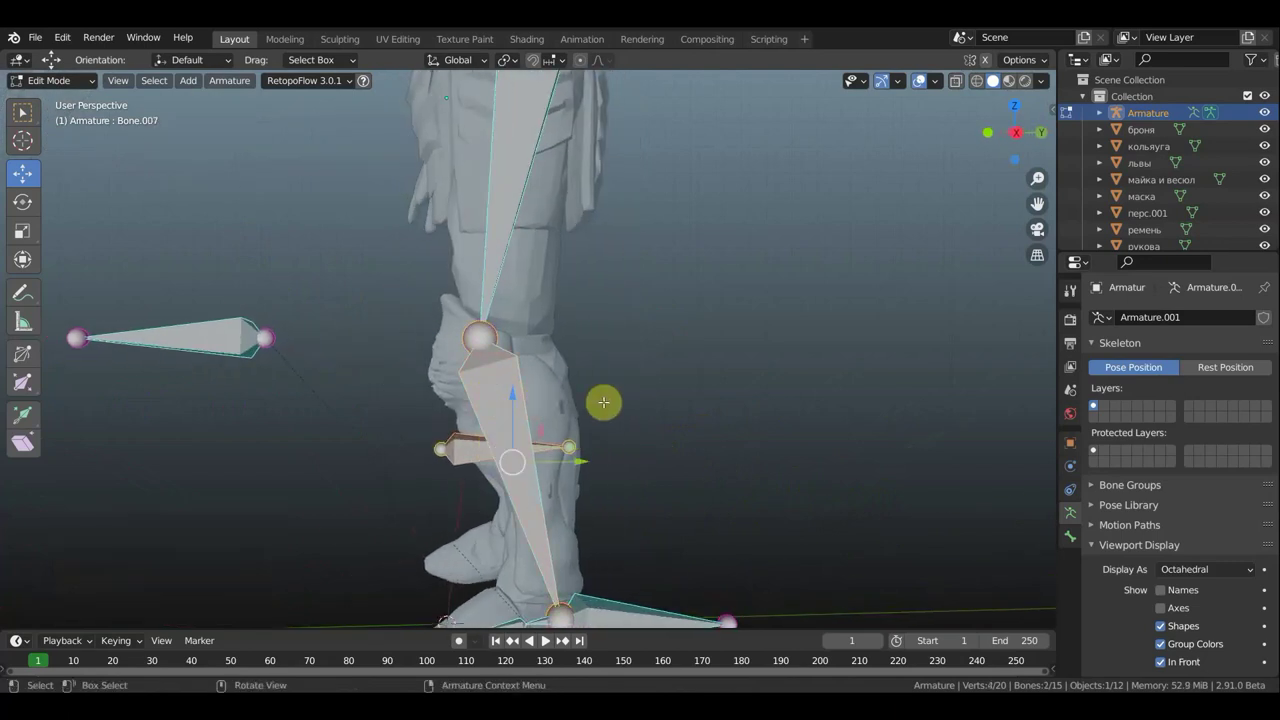
Parent the knee control bone to the shin bone with Keep Offset.
key("ctrl")
key("ctrl+p")
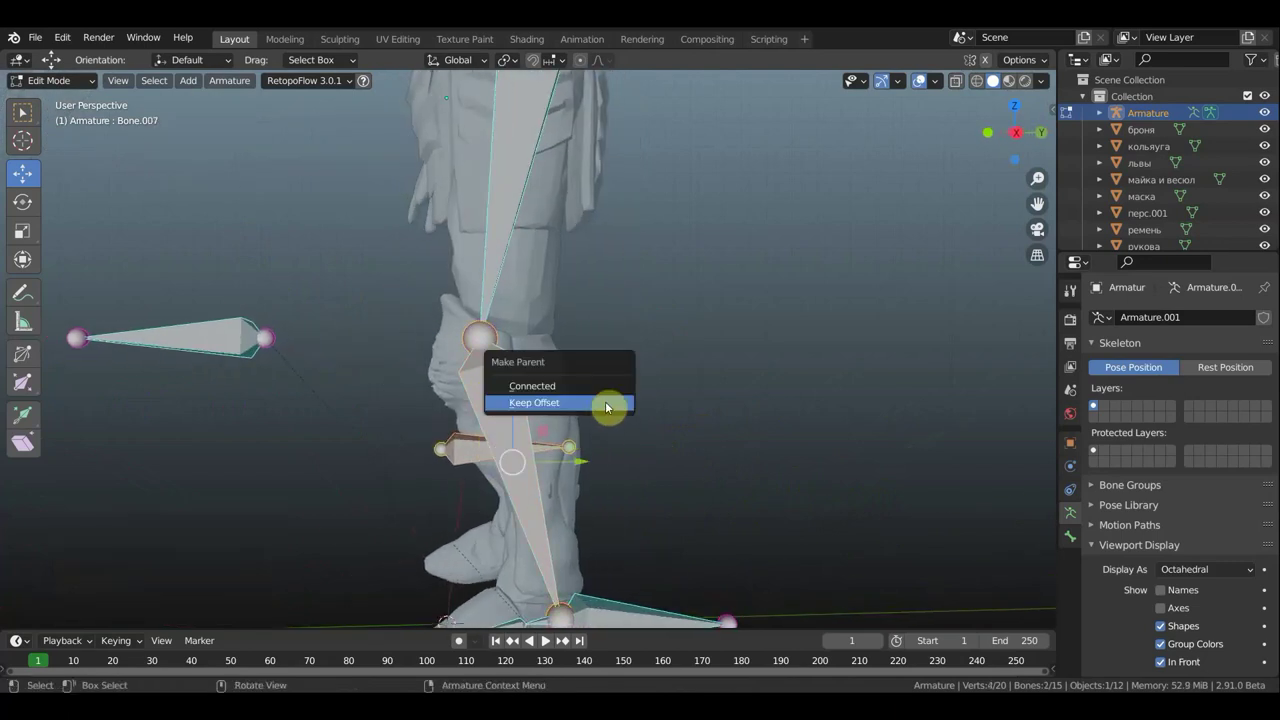
left_click(592, 405)
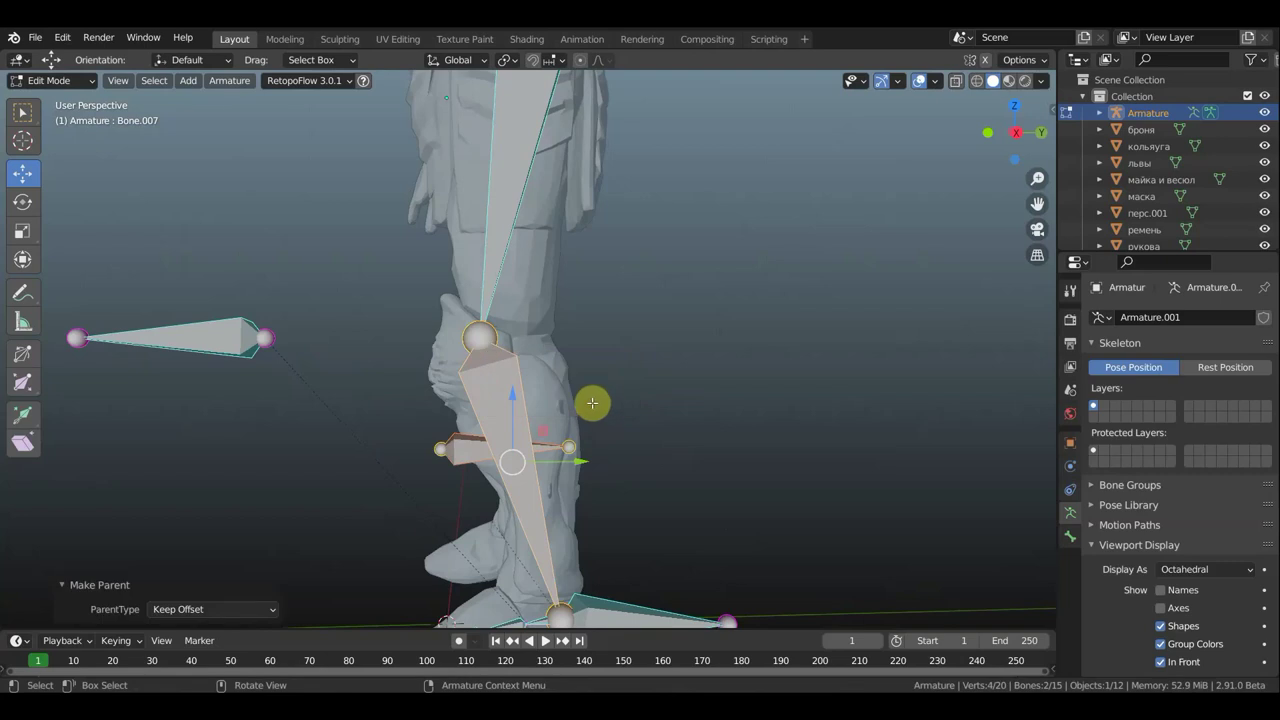
scroll(590, 400, "down", 2)
scroll(630, 410, "down", 1)
scroll(665, 470, "down", 1)
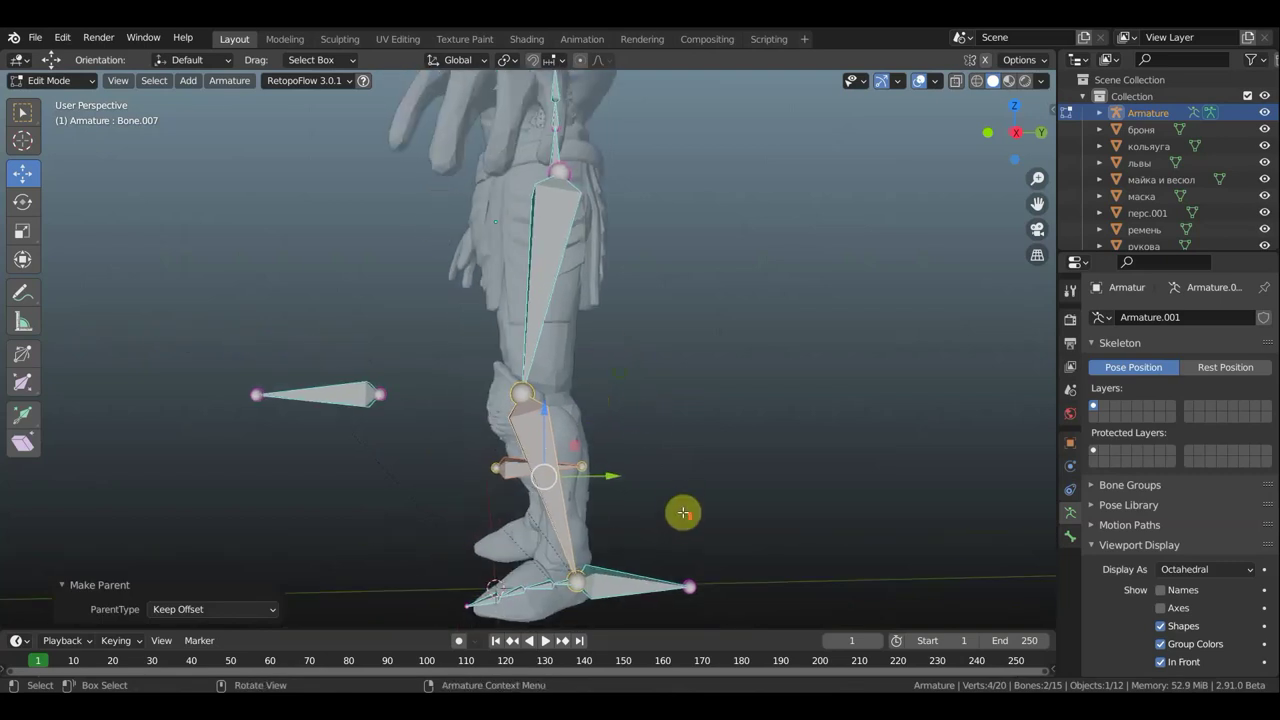
Parent the thigh bone to the lowest spine (hip) bone with Keep Offset.
key("KP_1")
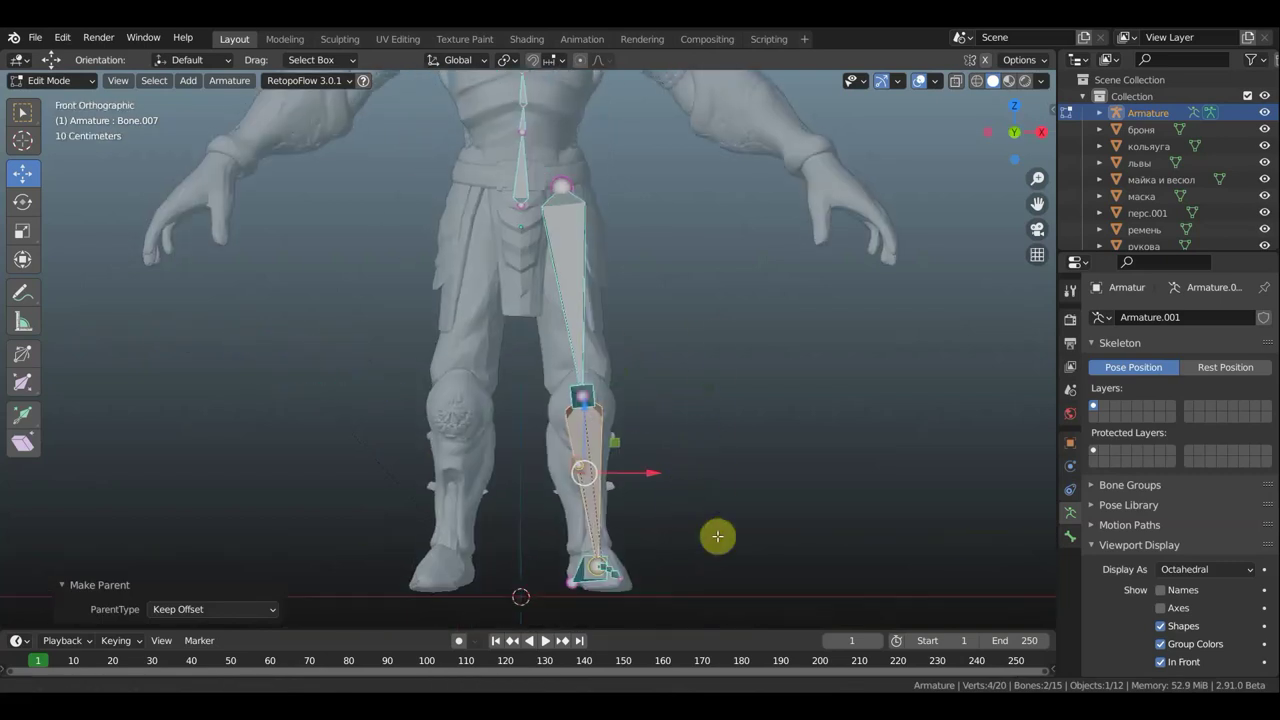
scroll(714, 534, "up", 2)
left_click(576, 280)
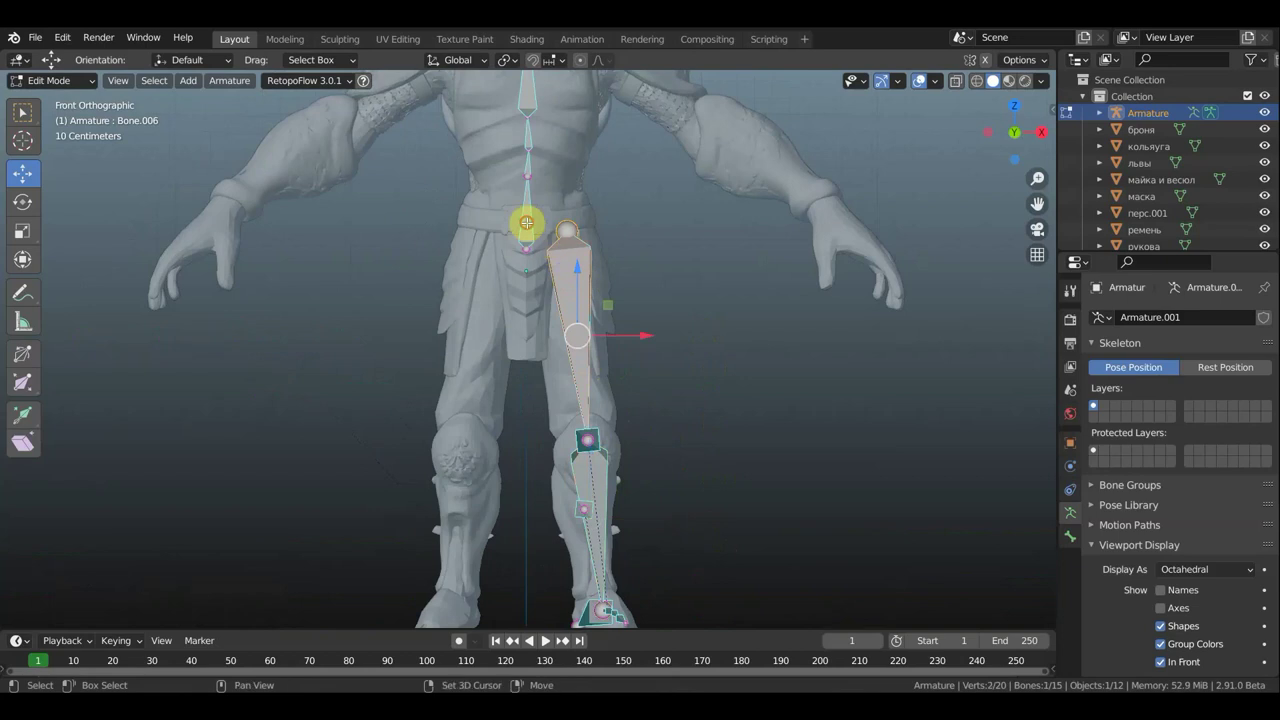
left_click(526, 220, "shift")
key("ctrl")
key("ctrl+p")
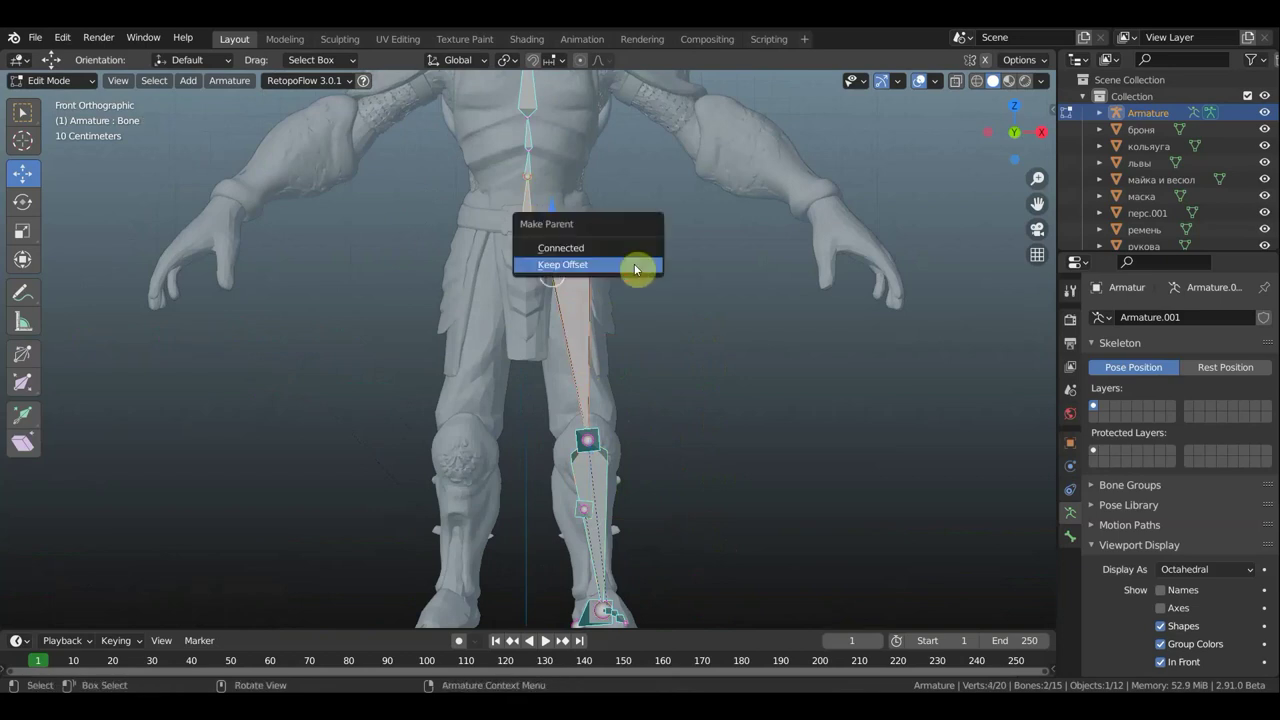
left_click(636, 268)
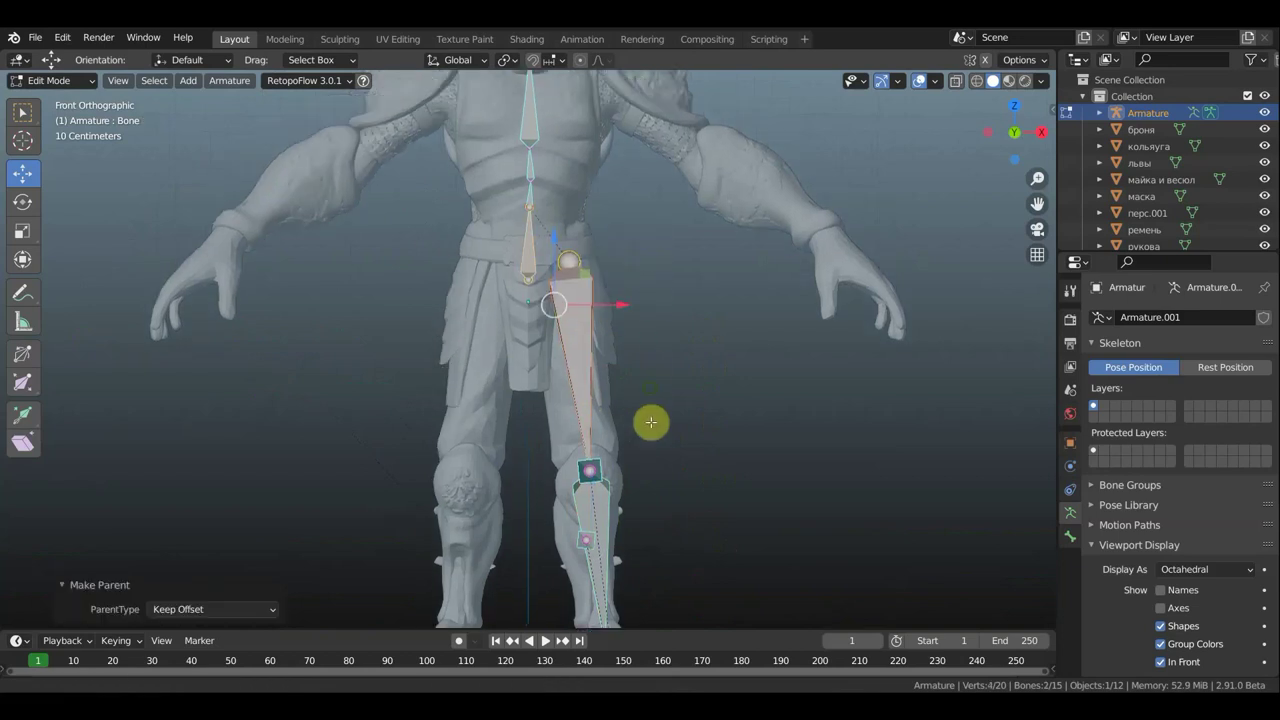
middle_click_drag(650, 428, 646, 503, "shift")
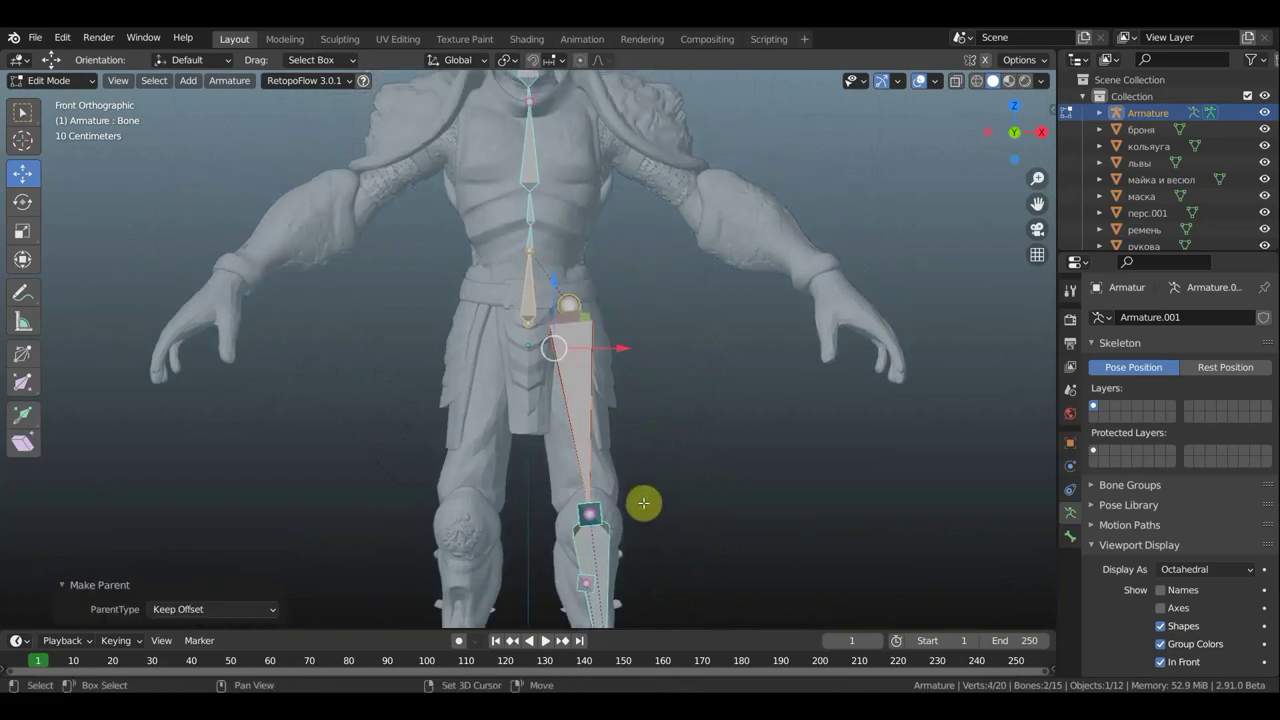
left_click(530, 323)
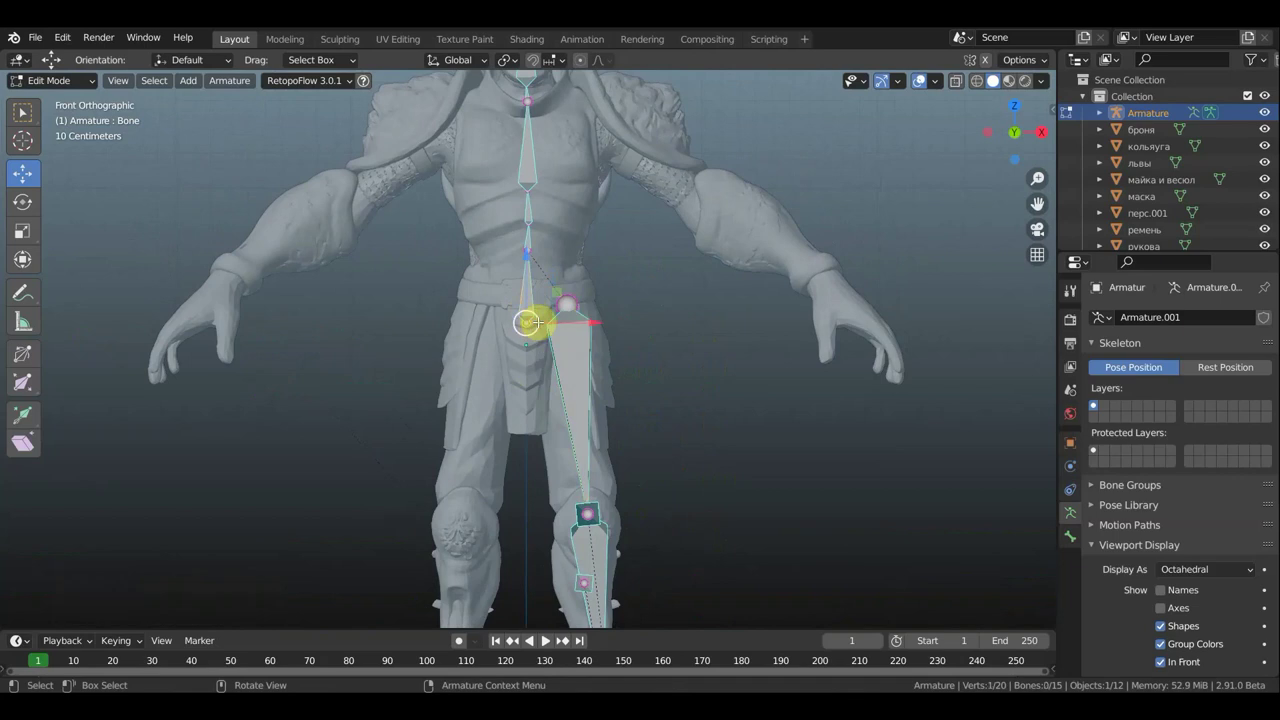
Extrude Bone.015 up and outward from the hip joint and clear its parent.
key("e")
left_click(576, 270)
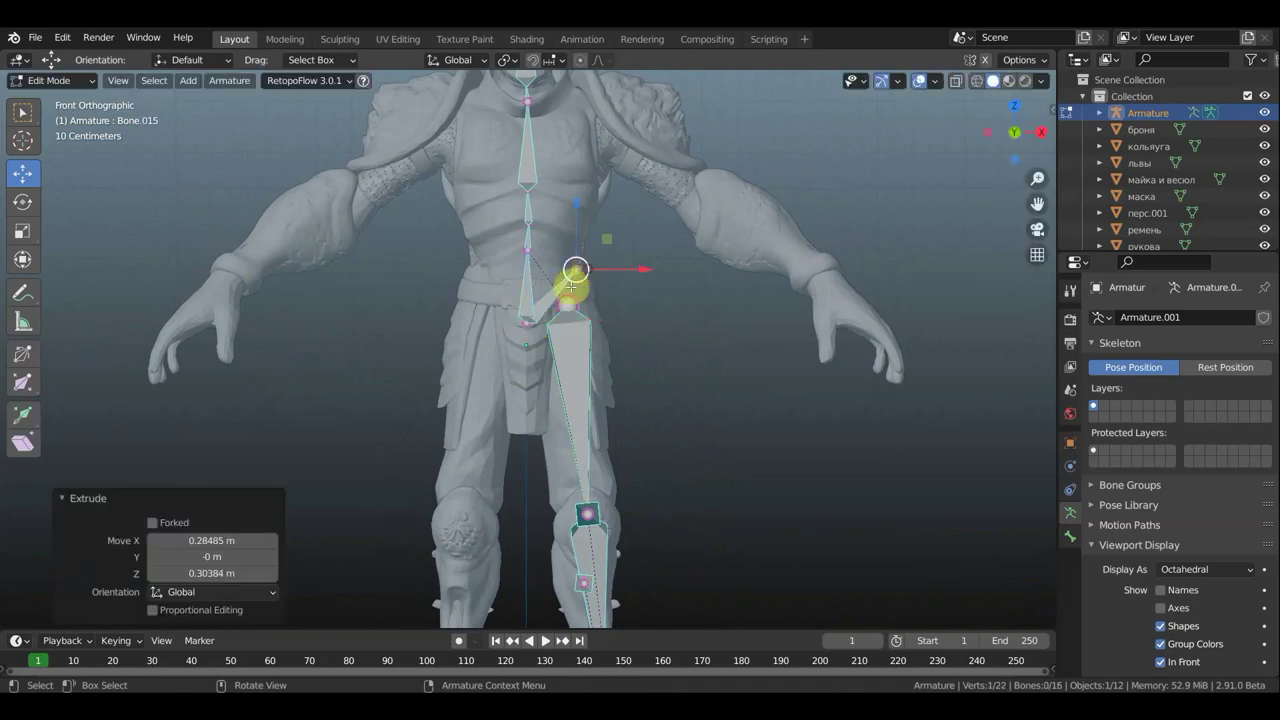
left_click(562, 300)
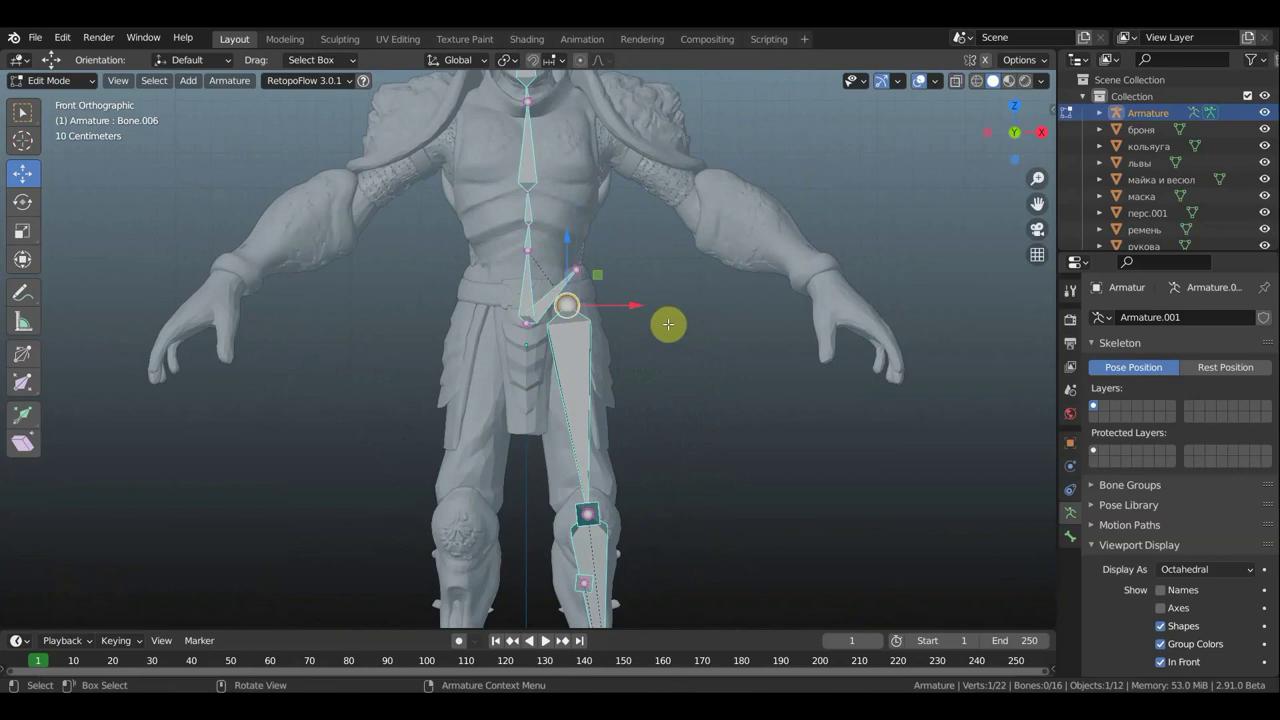
left_click(551, 297)
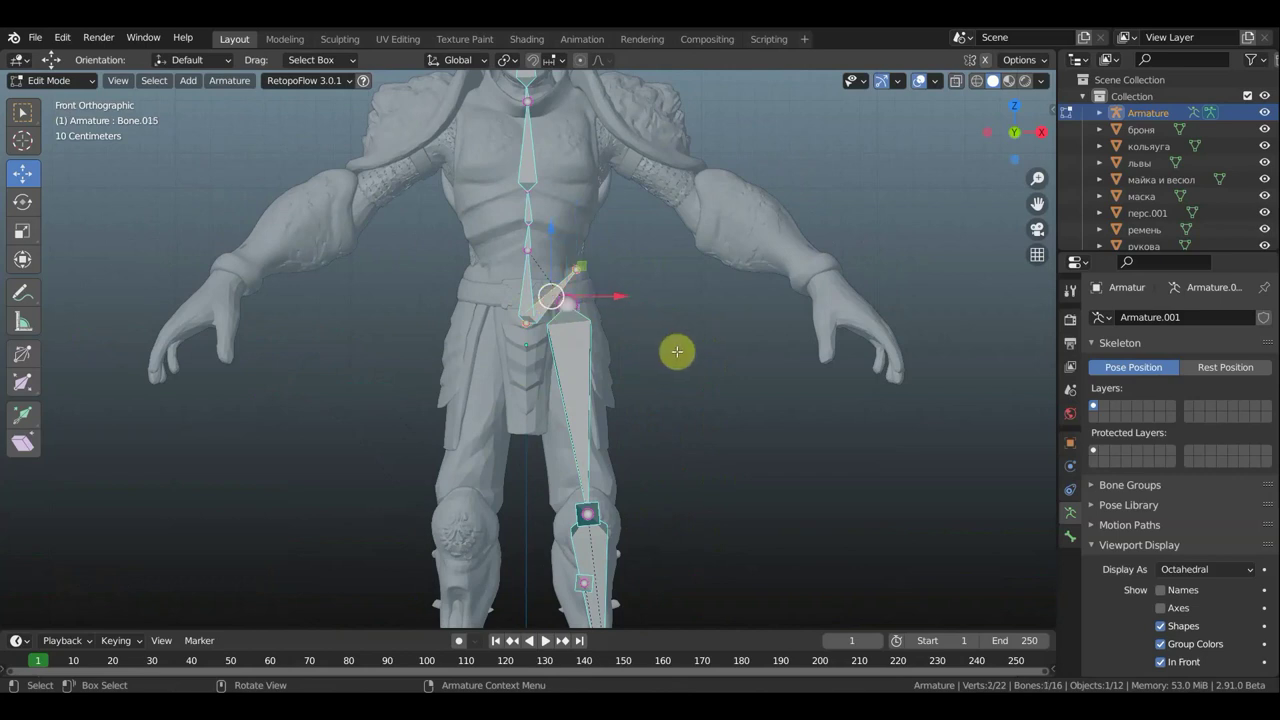
key("alt+p")
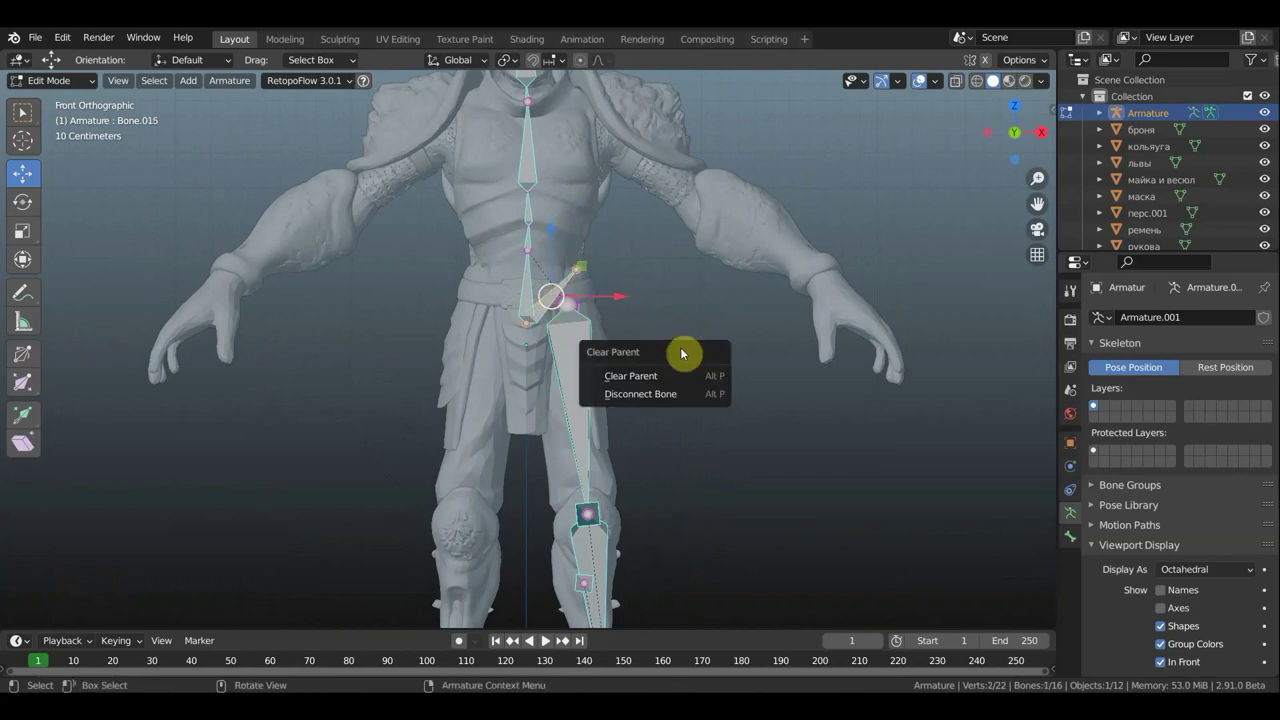
left_click(658, 377)
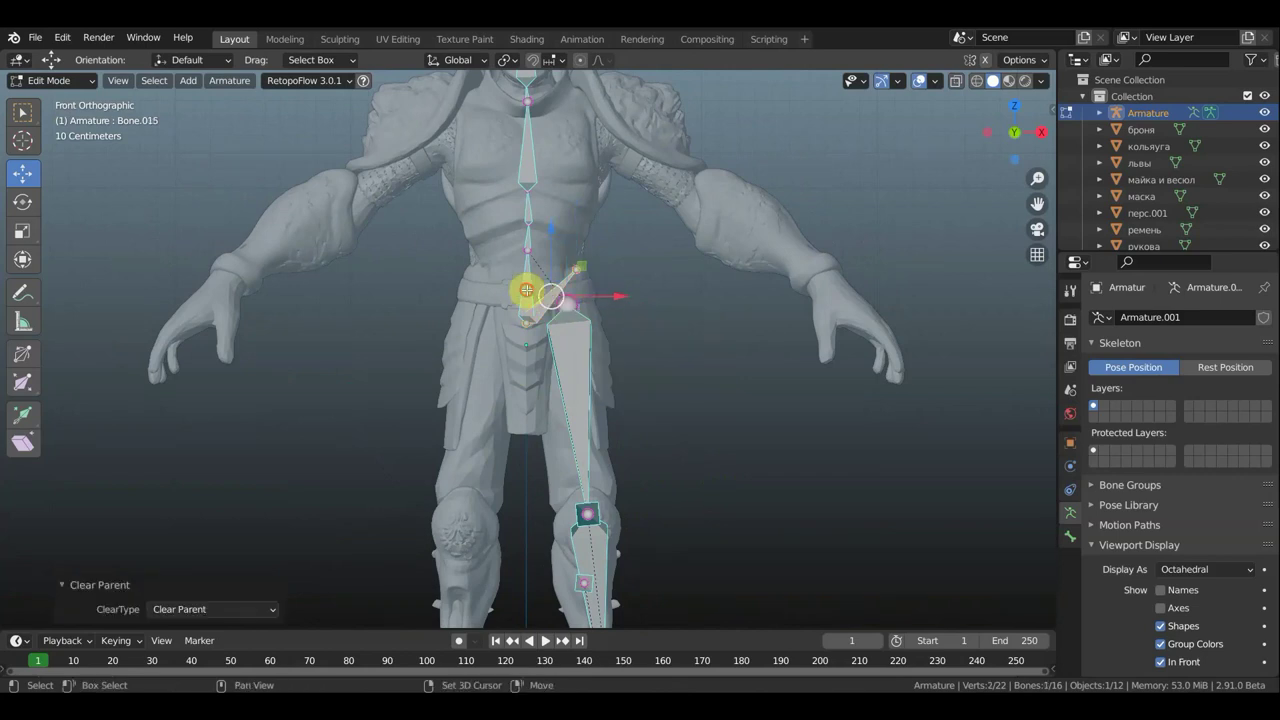
Parent Bone.015 to the hip bone with Keep Offset.
left_click(526, 290, "shift")
key("ctrl+p")
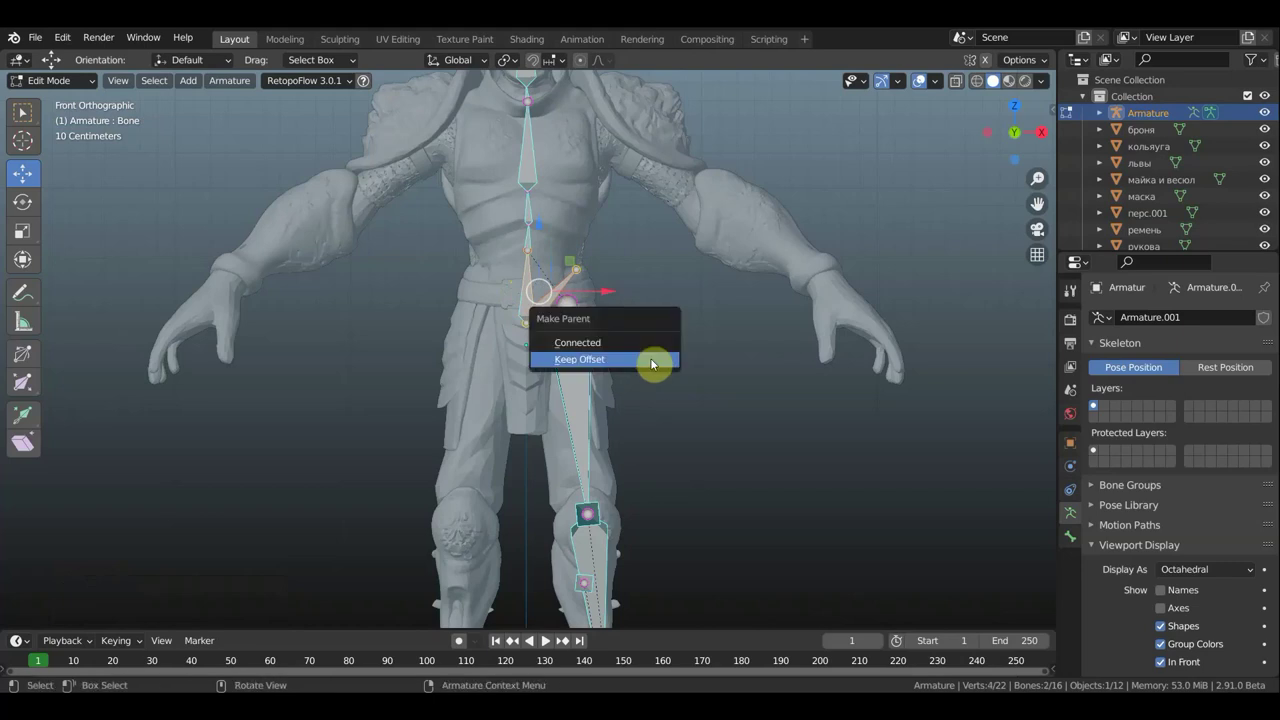
left_click(651, 359)
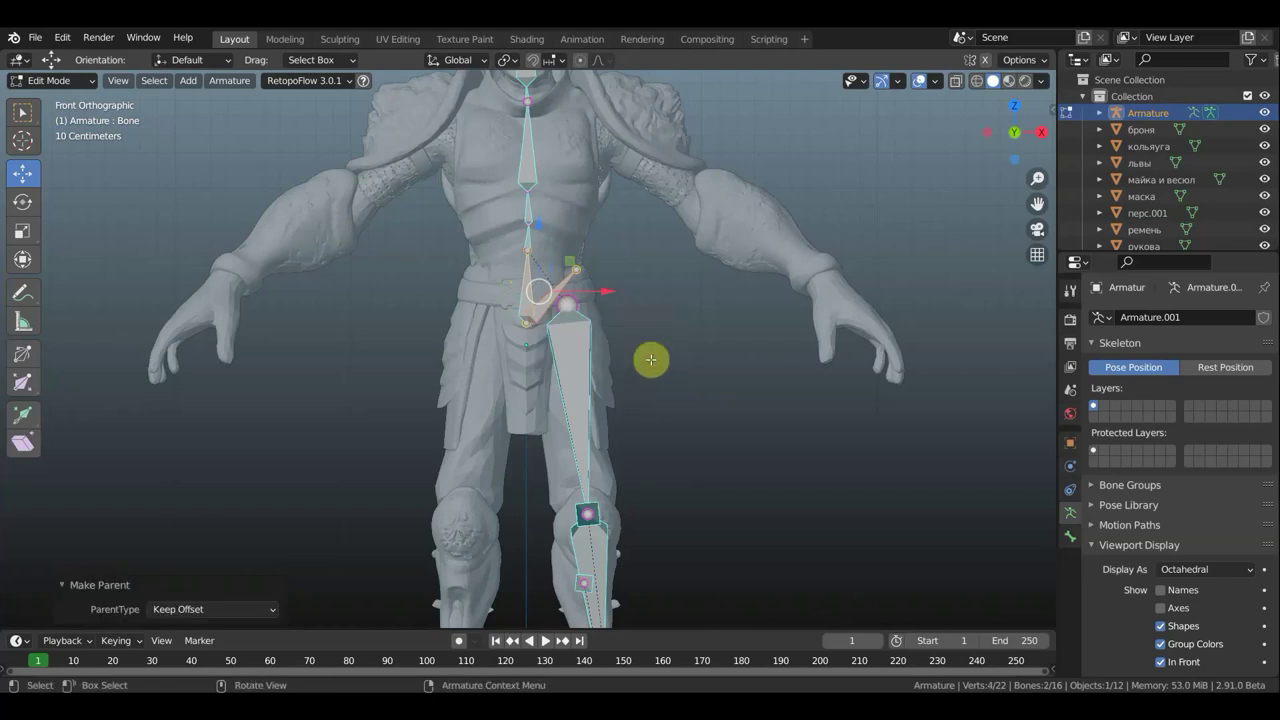
middle_click_drag(688, 349, 680, 503, "shift")
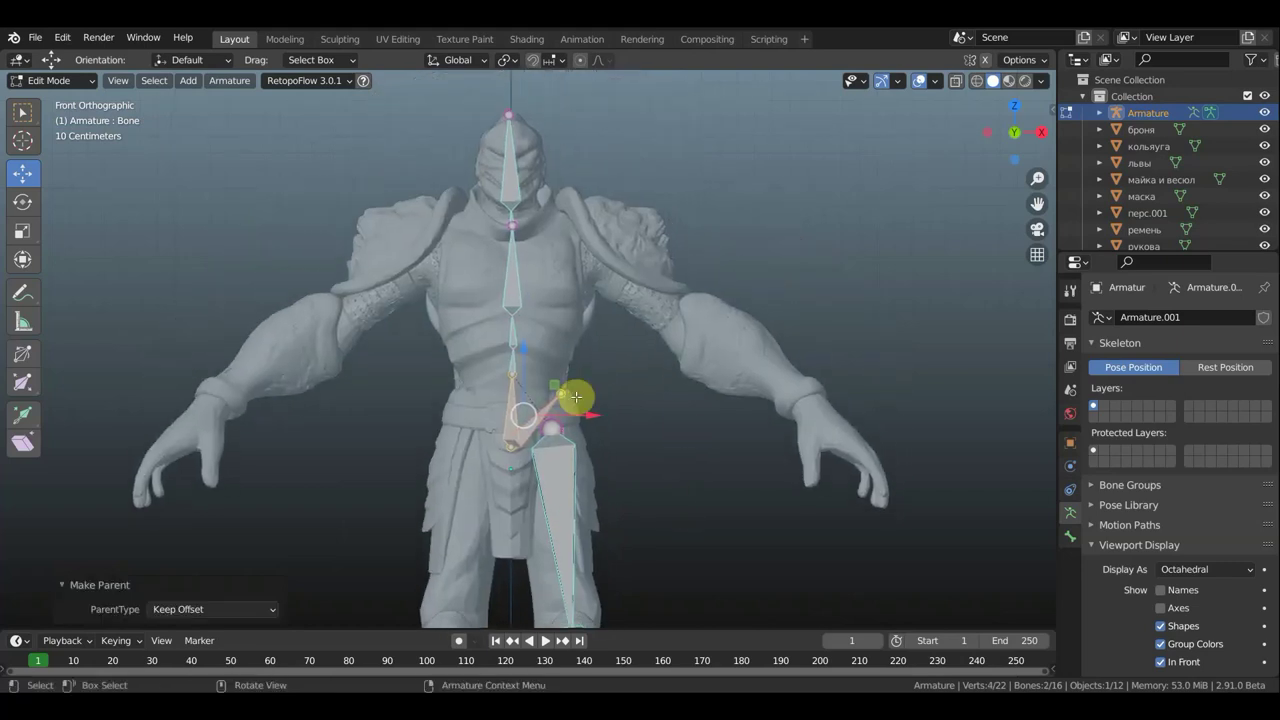
In side view, extrude Bone.016 forward from a mid-spine joint and clear its parent.
key("KP_3")
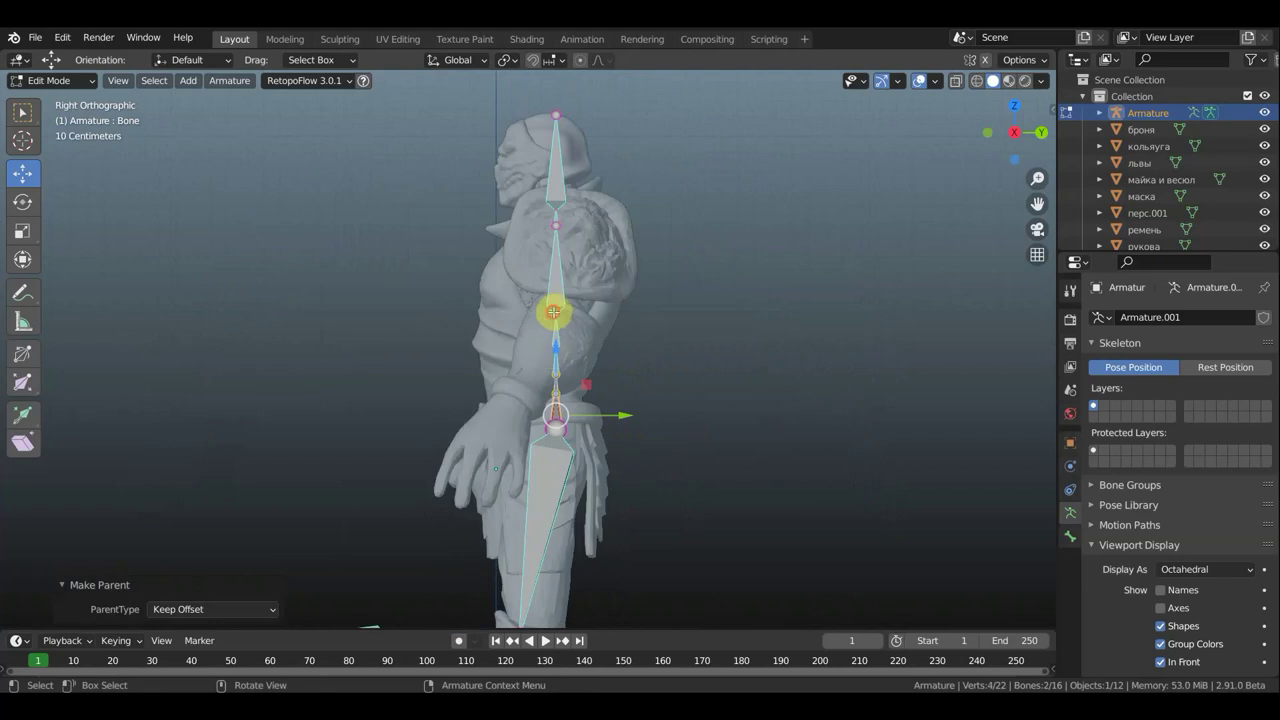
left_click(553, 312)
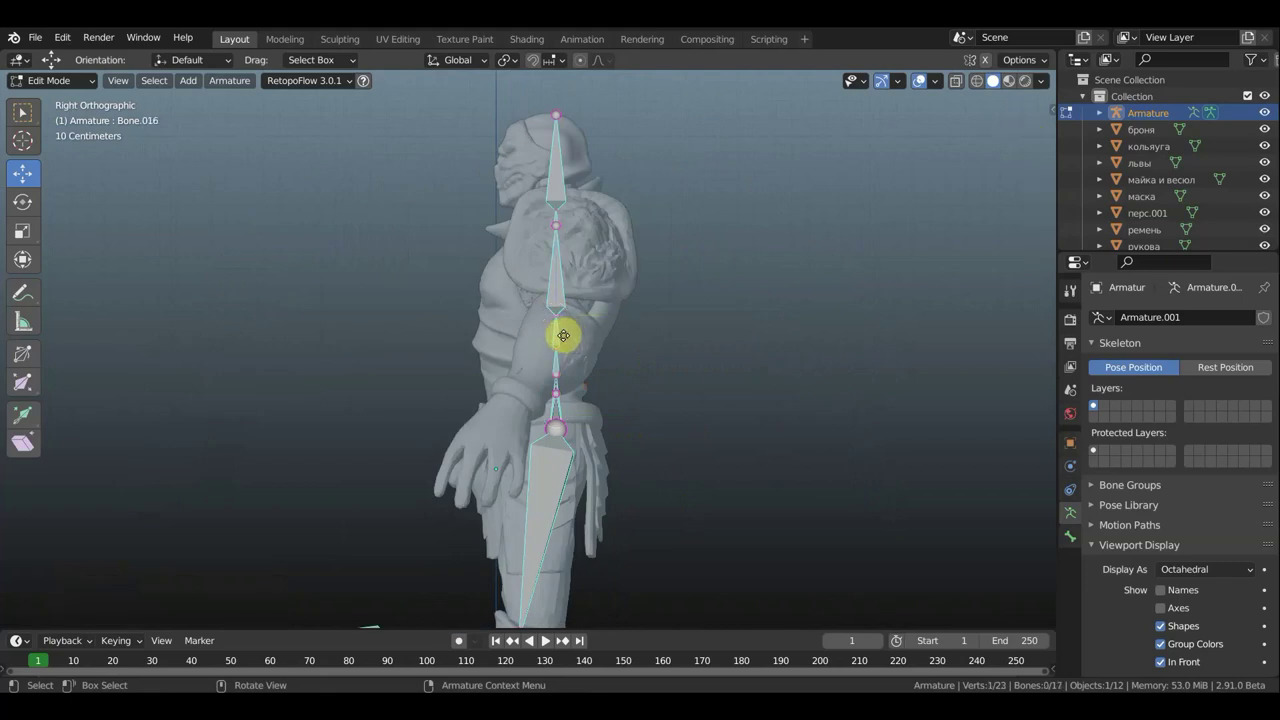
key("e")
left_click(513, 336)
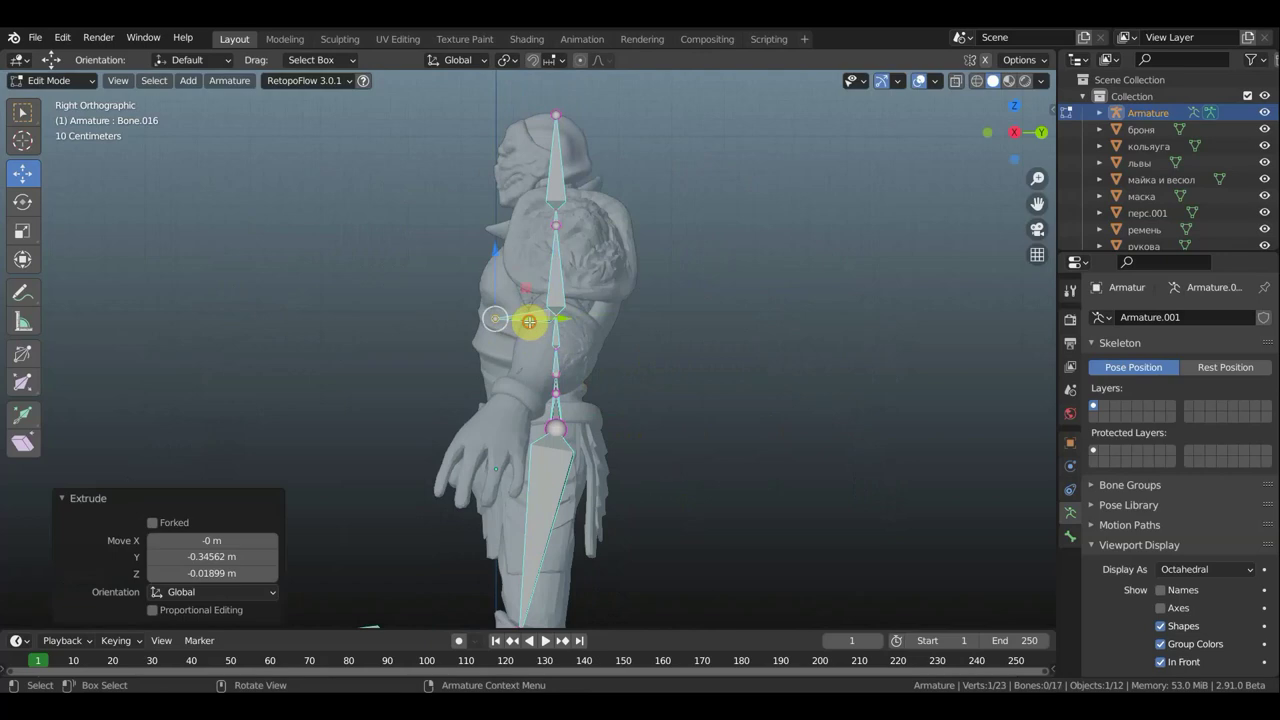
left_click(528, 321)
key("alt+p")
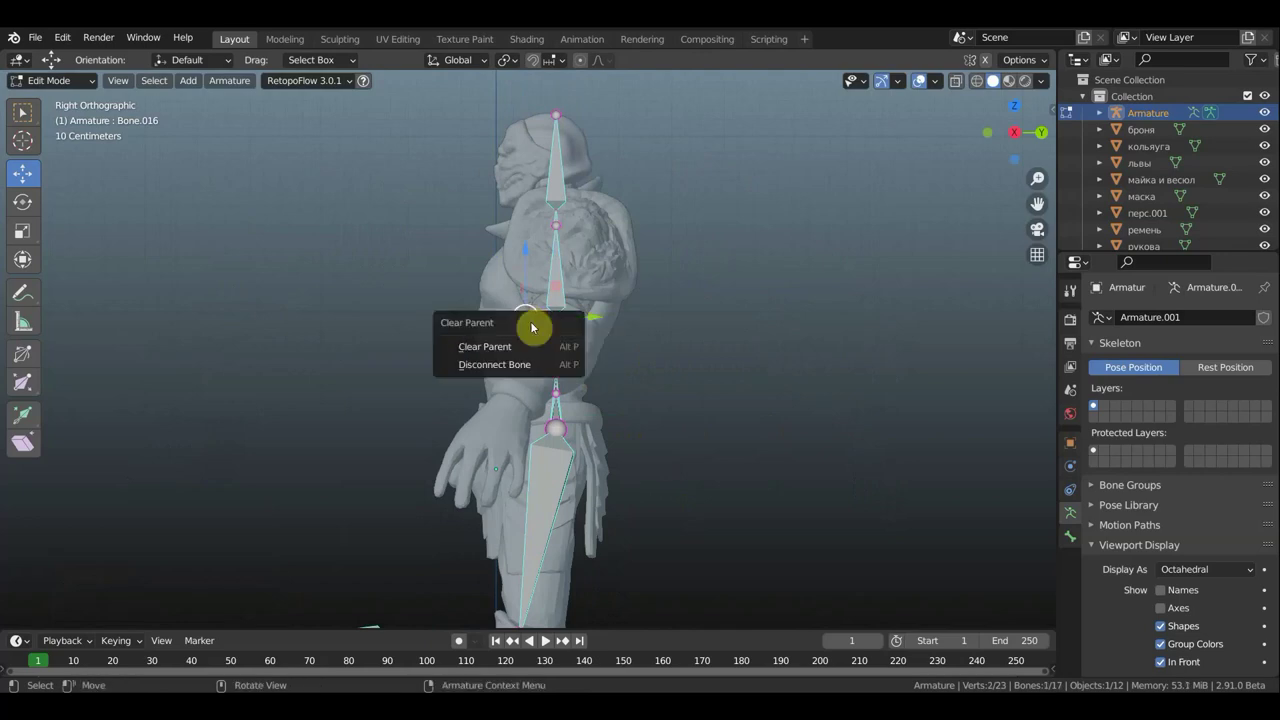
left_click(522, 347)
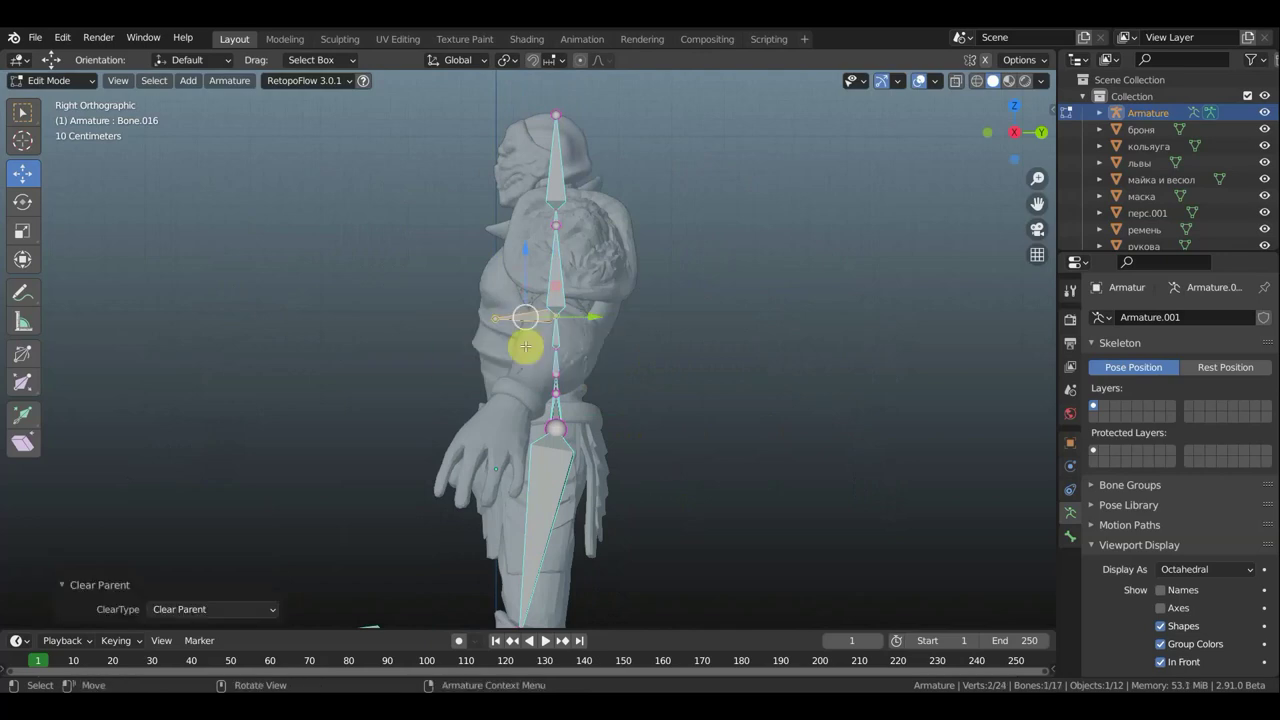
In front view, move Bone.016 sideways and raise it 0.14812 m to the upper chest.
key("KP_1")
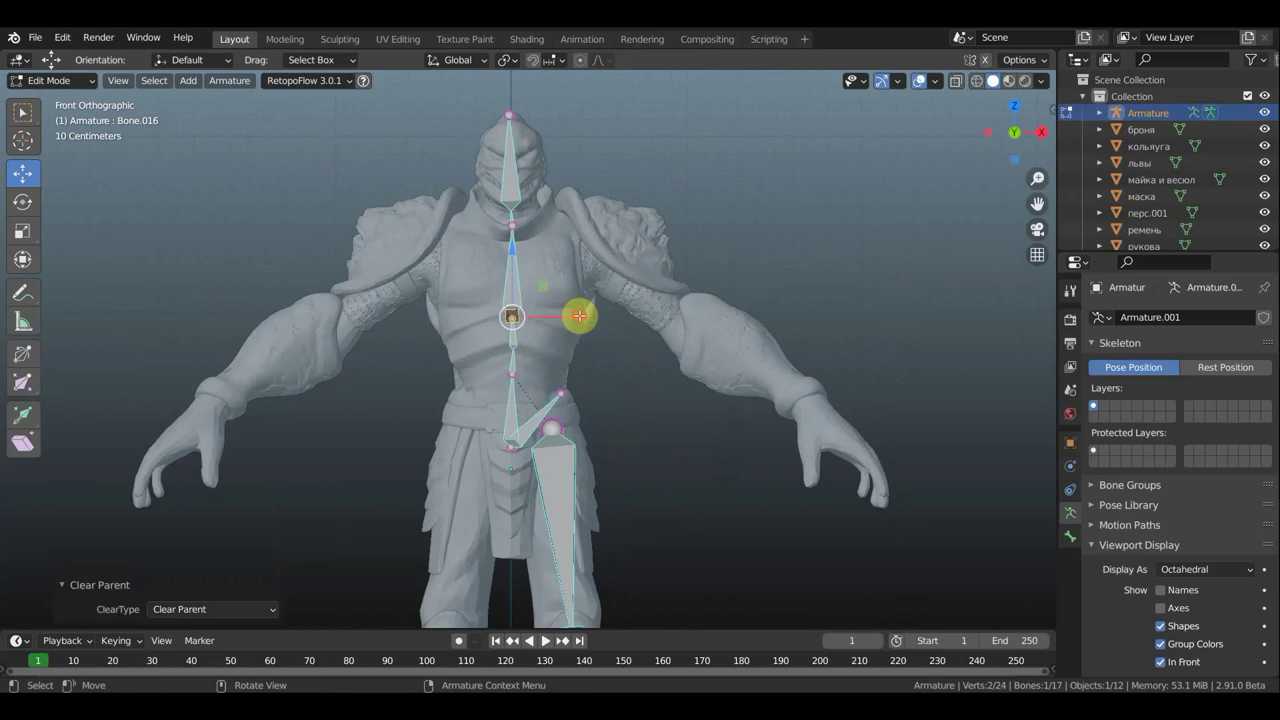
key("g")
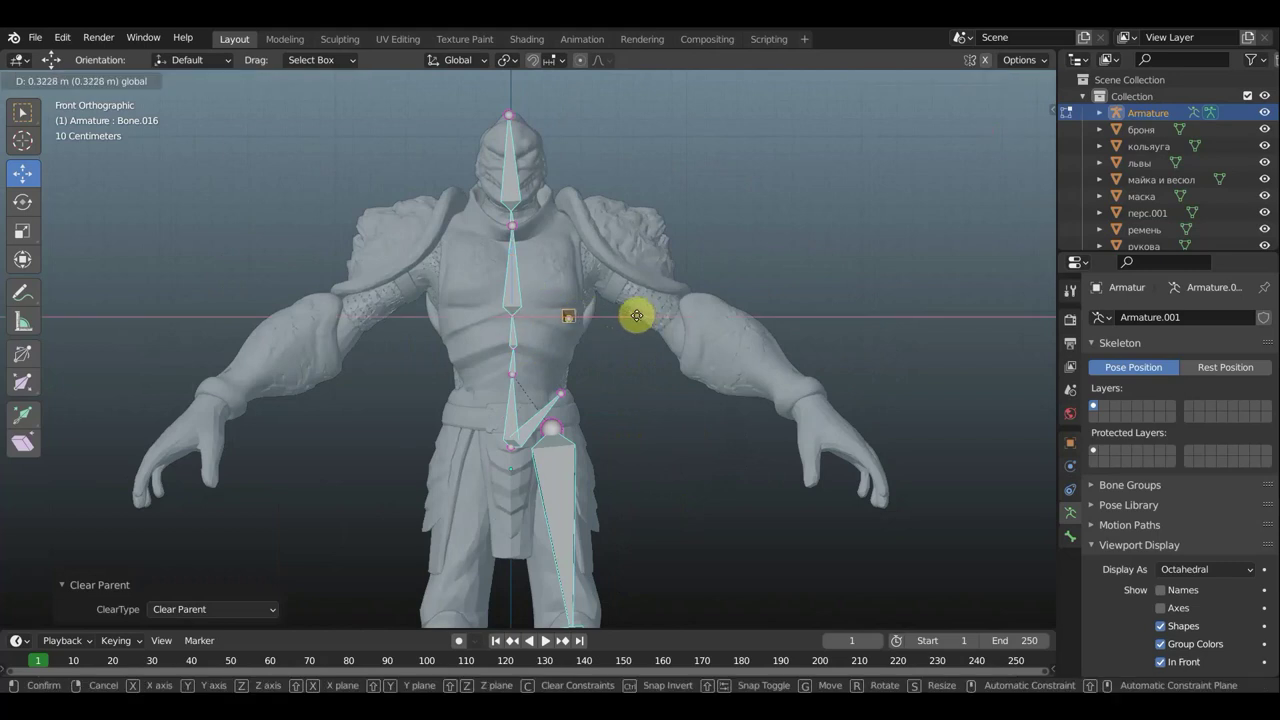
left_click(628, 315)
key("g")
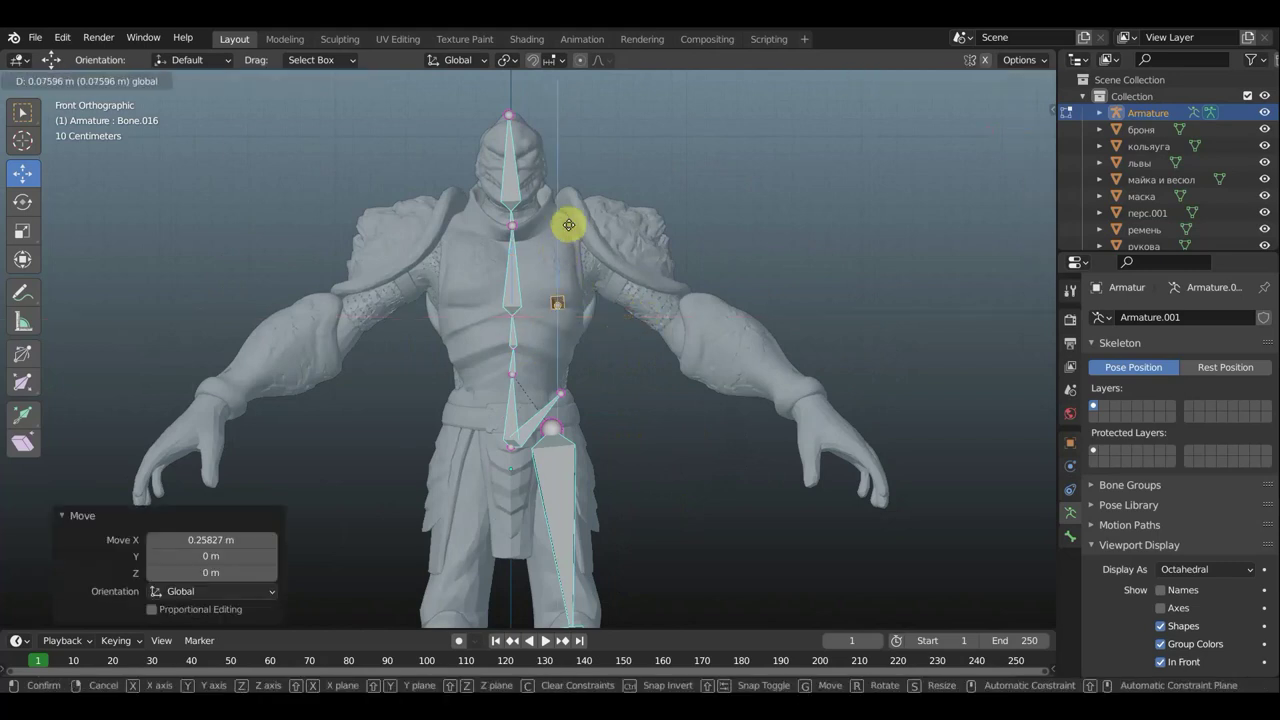
left_click(573, 223)
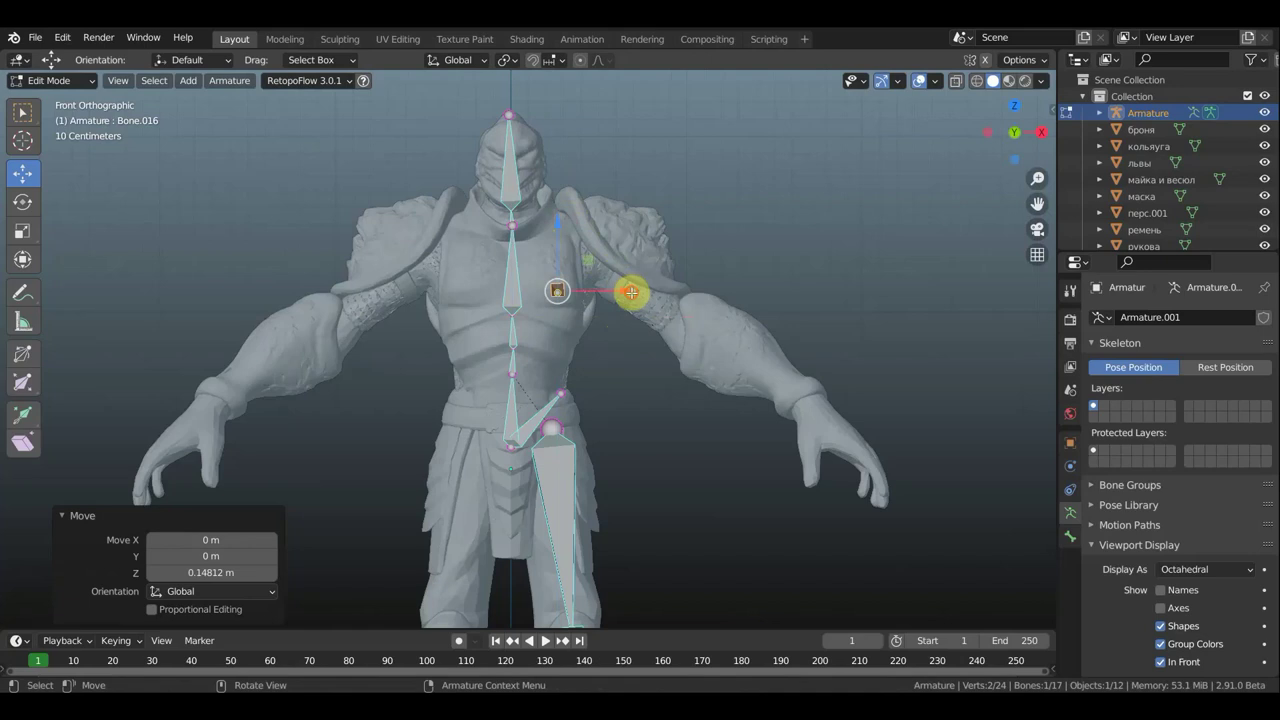
key("g")
key("x")
left_click(645, 295)
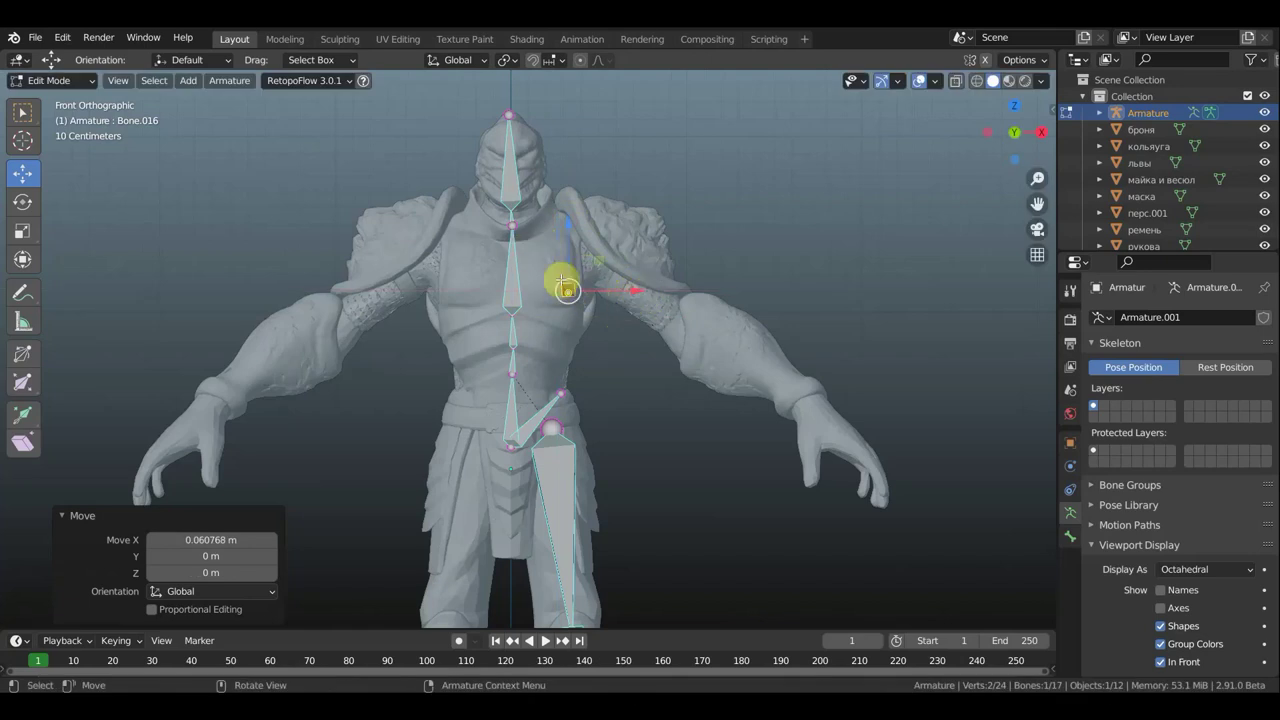
Parent Bone.016 to chest bone Bone.003 with Keep Offset.
left_click(515, 262)
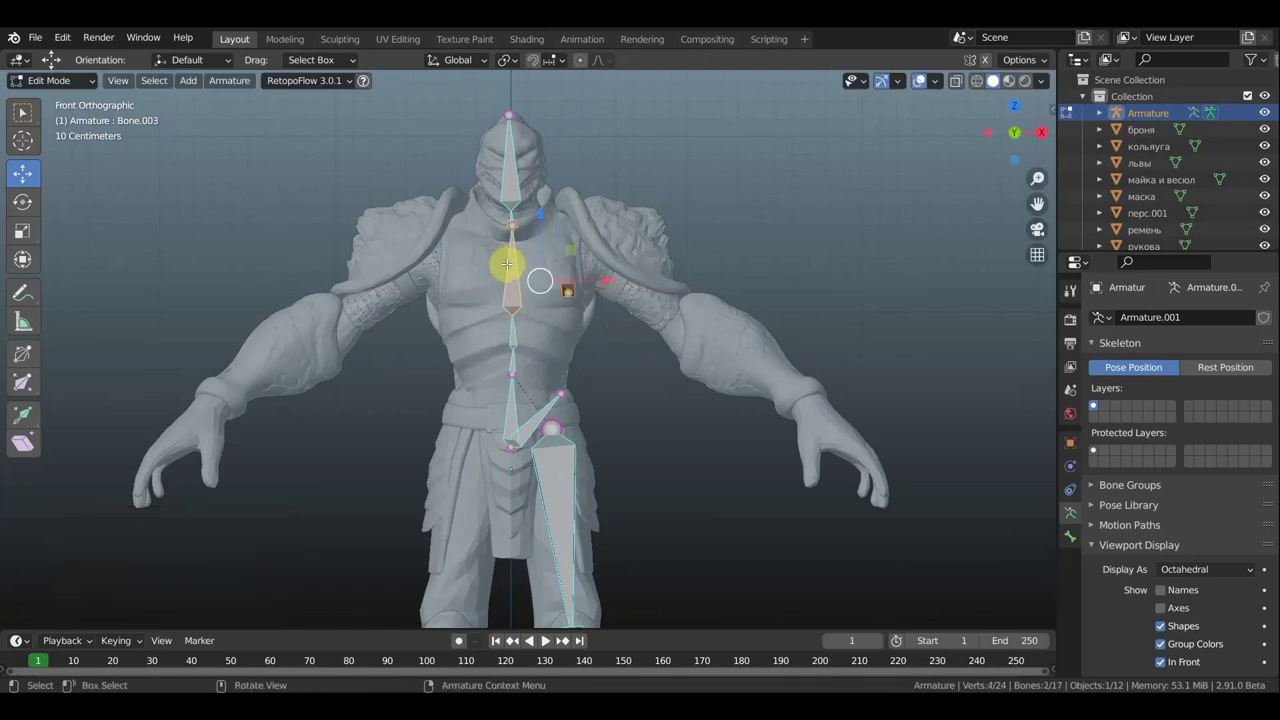
key("ctrl+p")
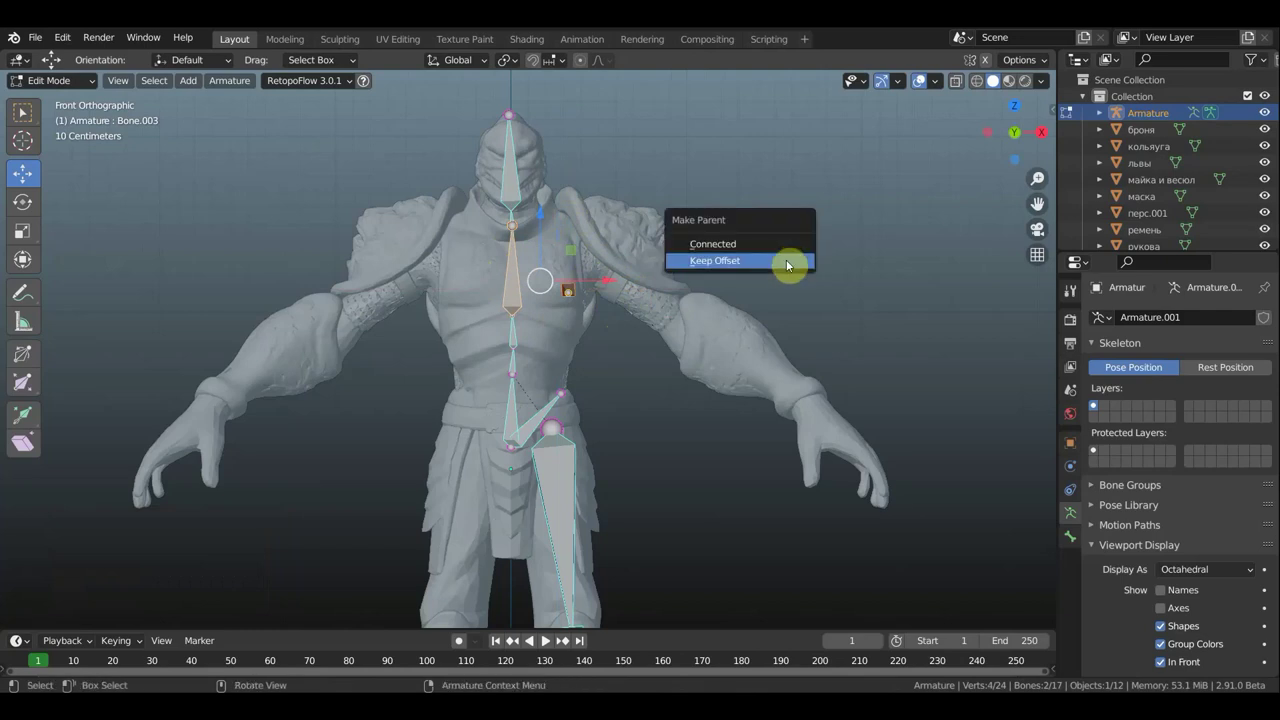
left_click(789, 264)
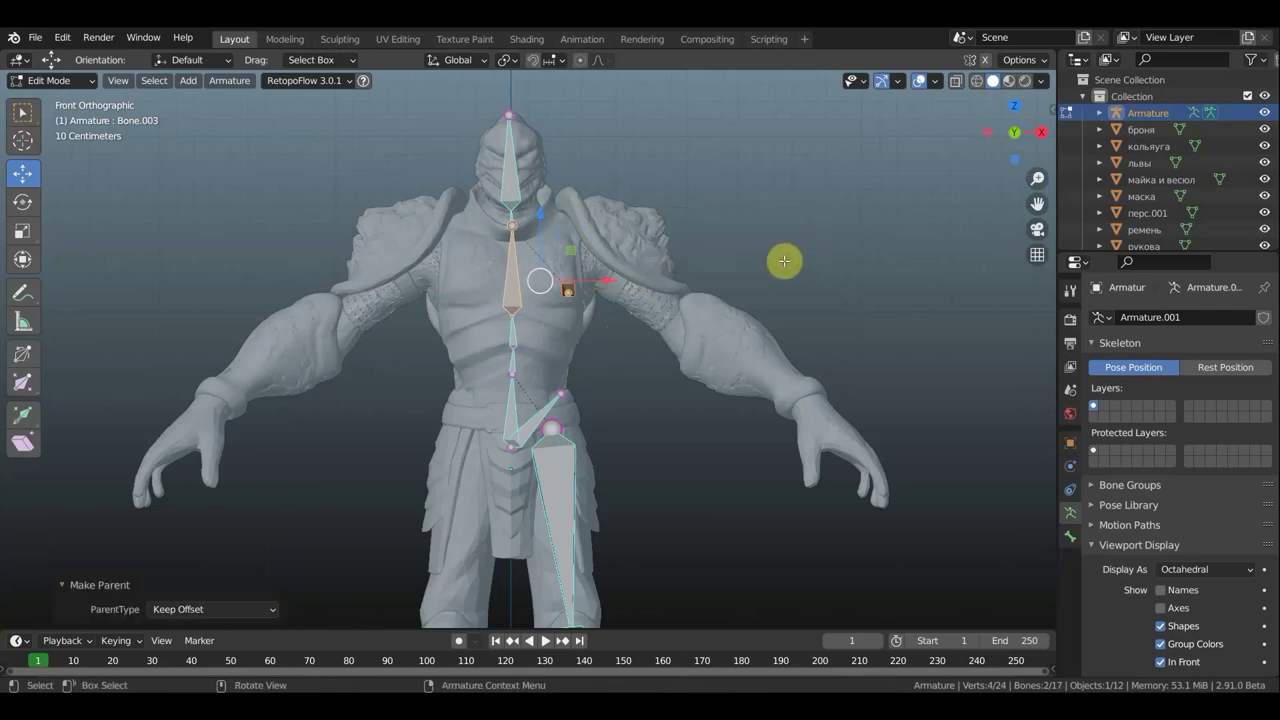
Extrude Bone.017 from the neck-base joint toward the shoulder and clear its parent.
left_click(512, 227)
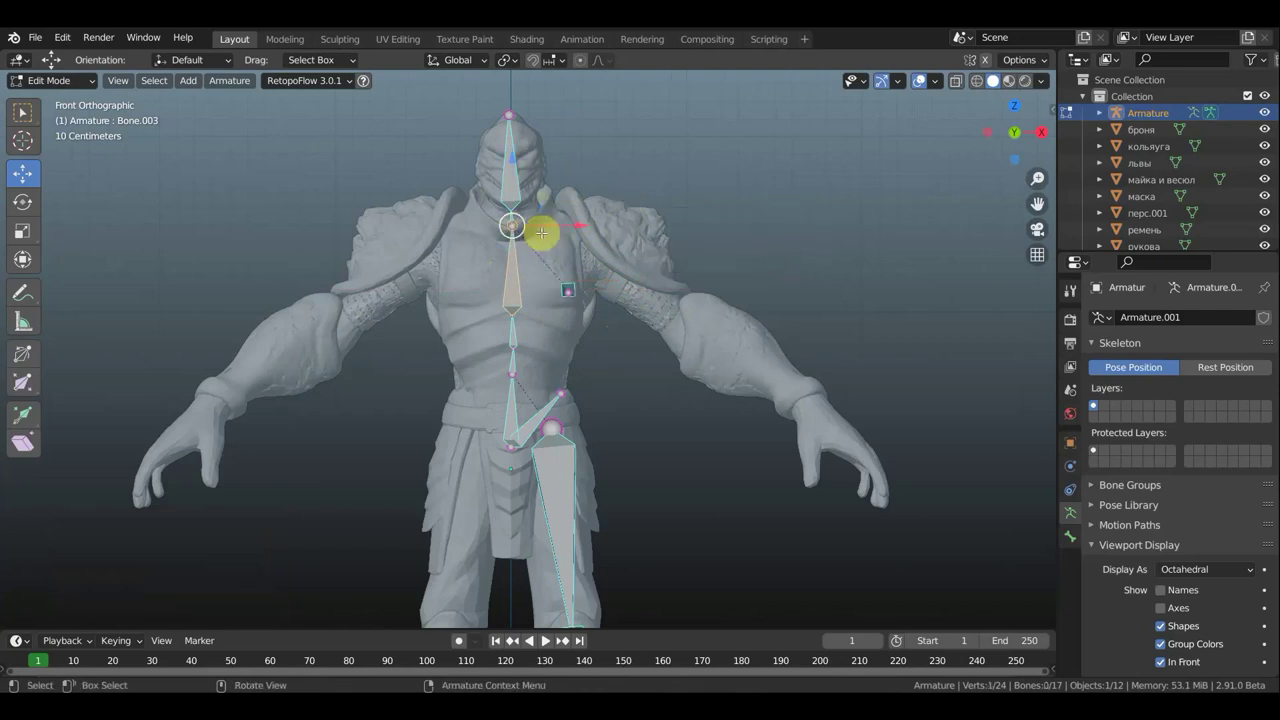
key("e")
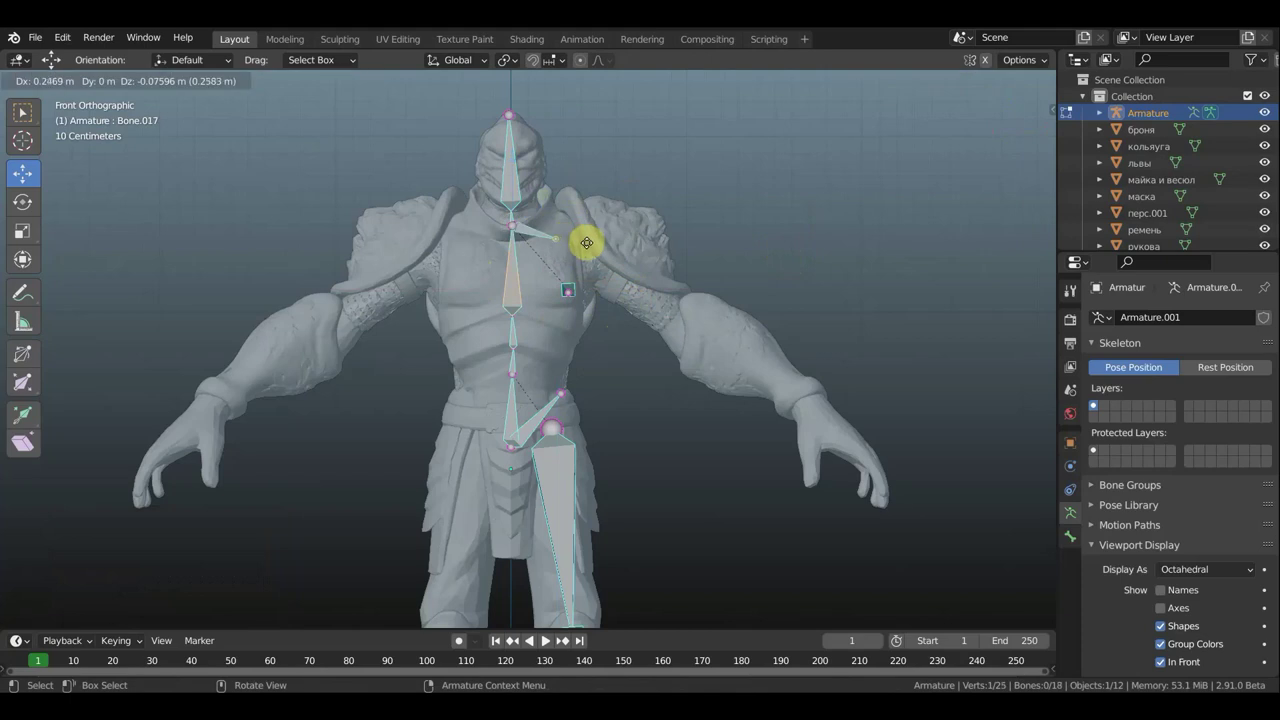
left_click(604, 241)
left_click(535, 226)
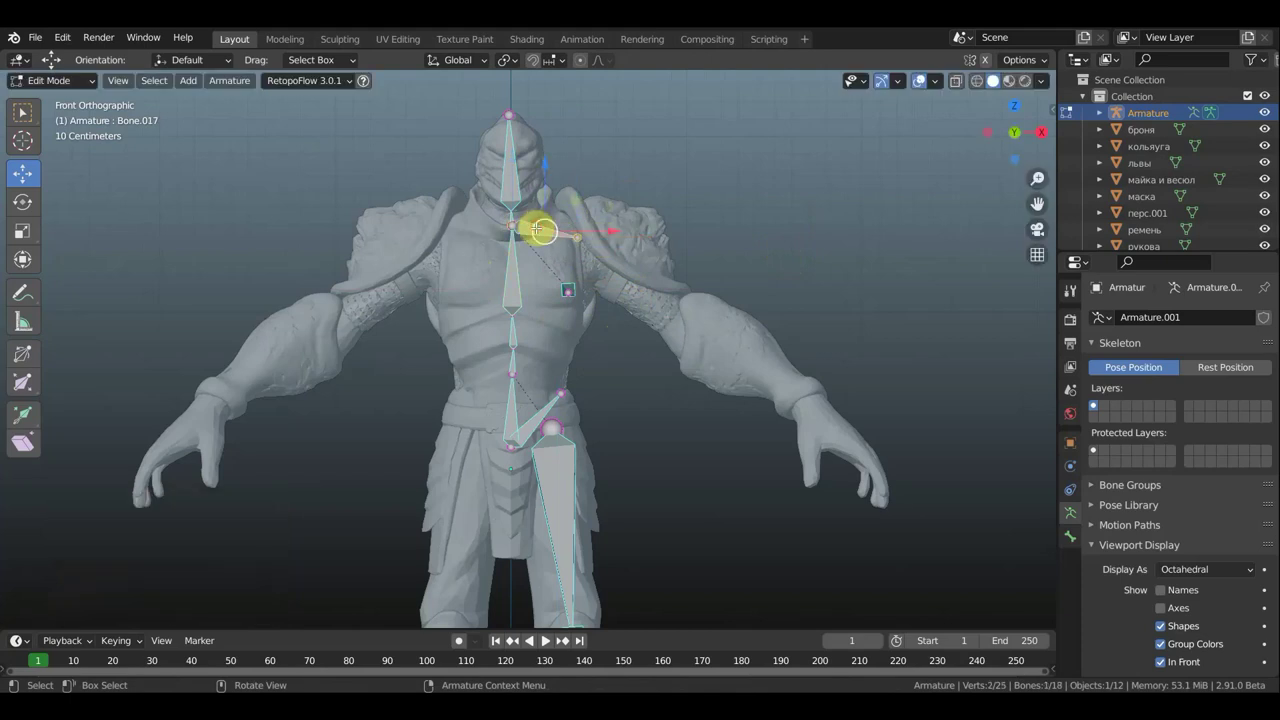
key("alt+p")
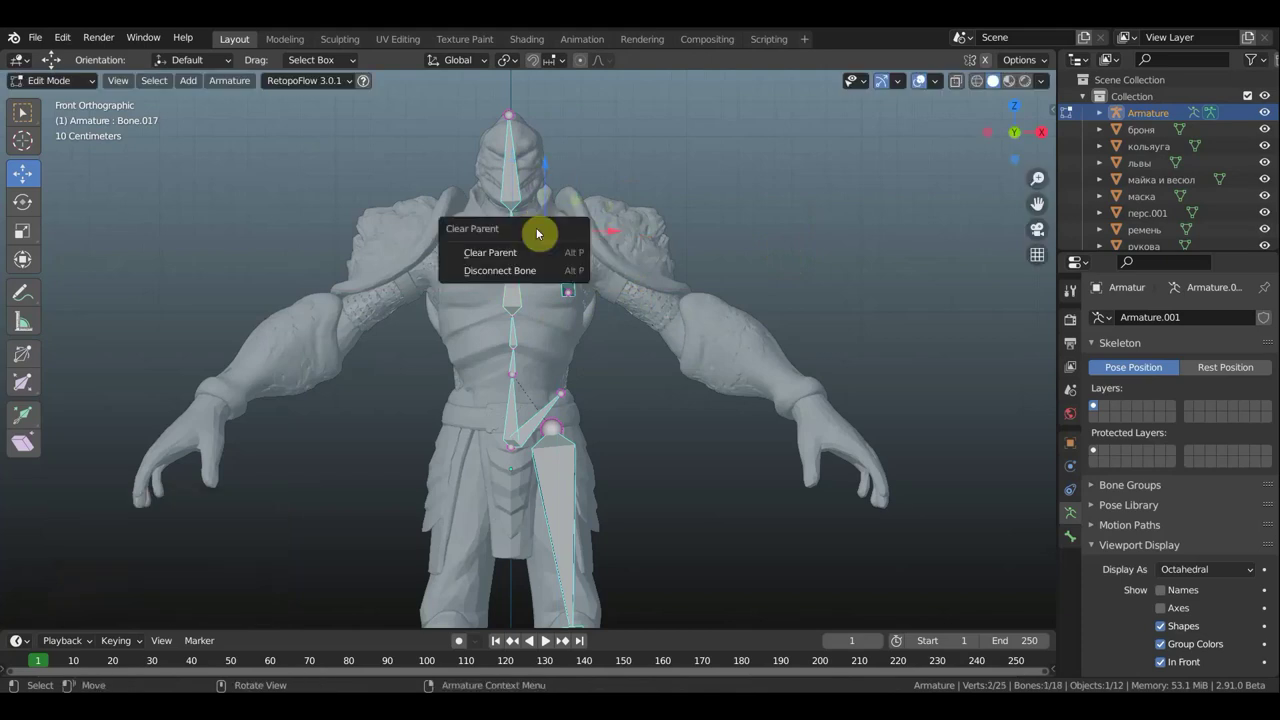
left_click(543, 253)
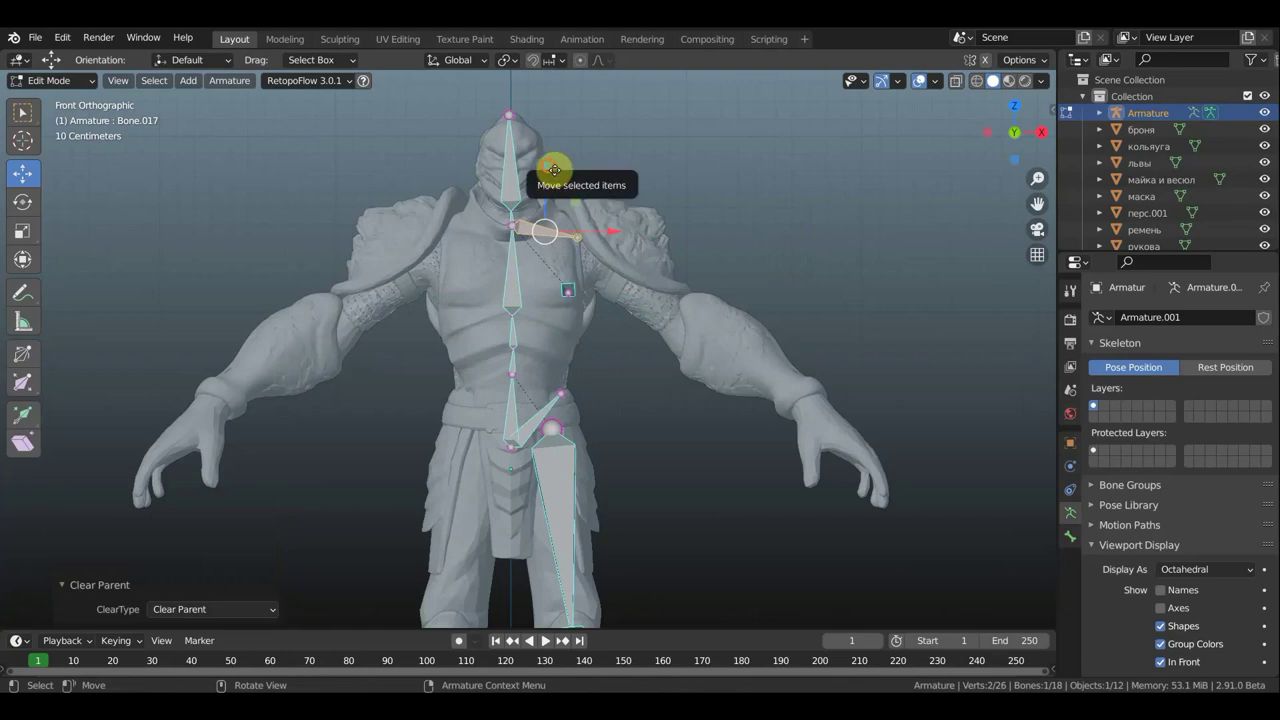
Lower Bone.017, tilt it about 17 degrees and set its tip over the shoulder.
left_click_drag(554, 170, 563, 191)
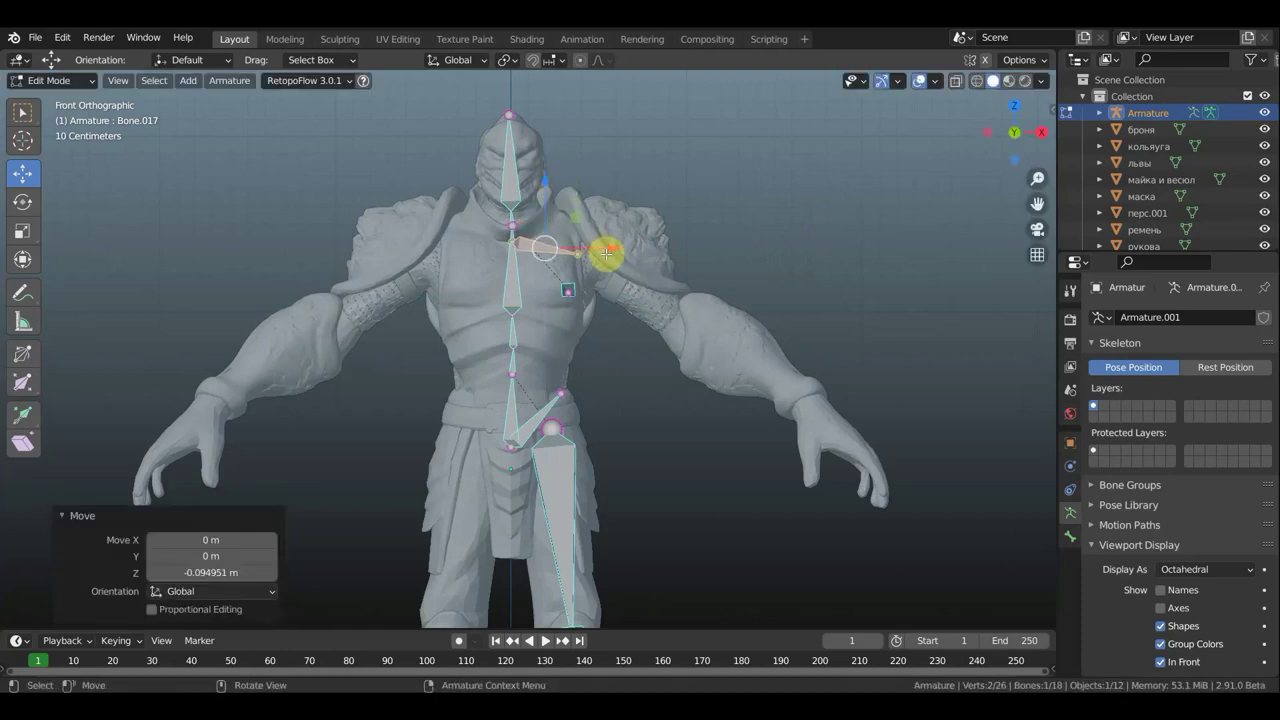
key("r")
left_click(611, 218)
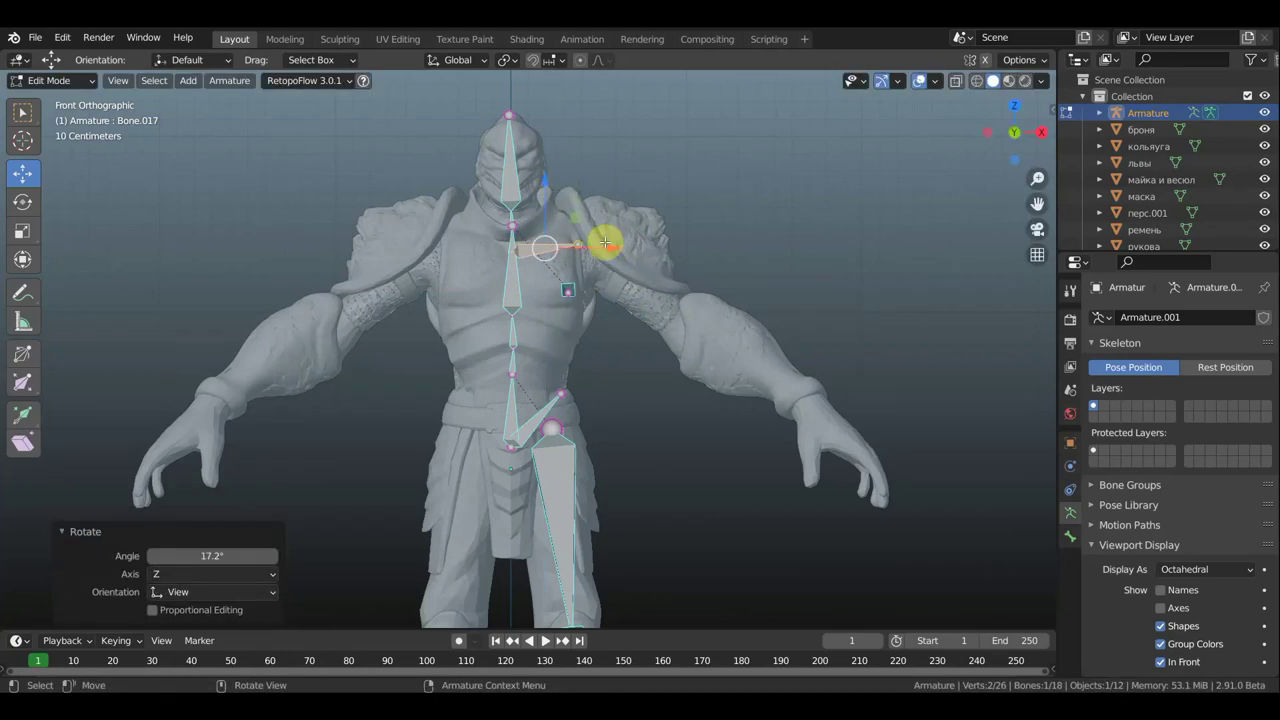
mouse_move(607, 242)
left_mouse_down()
mouse_move(623, 229)
mouse_move(585, 240)
left_mouse_up()
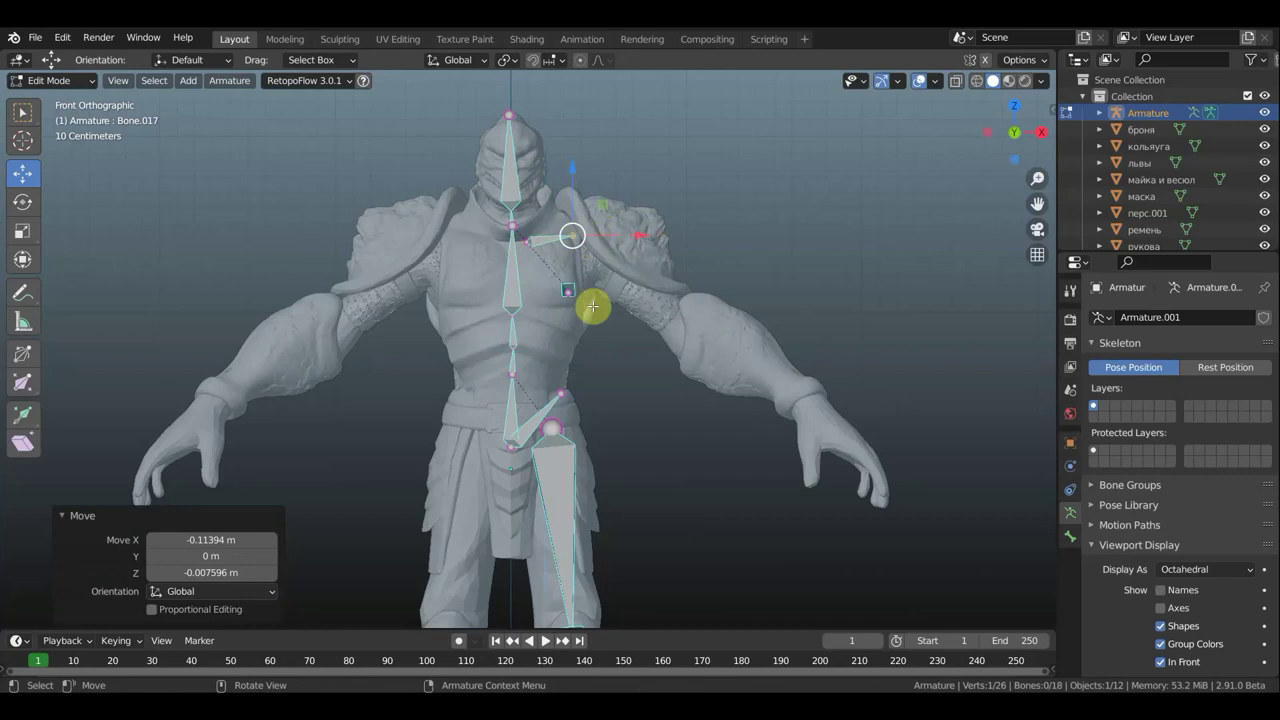
scroll(587, 265, "up", 2)
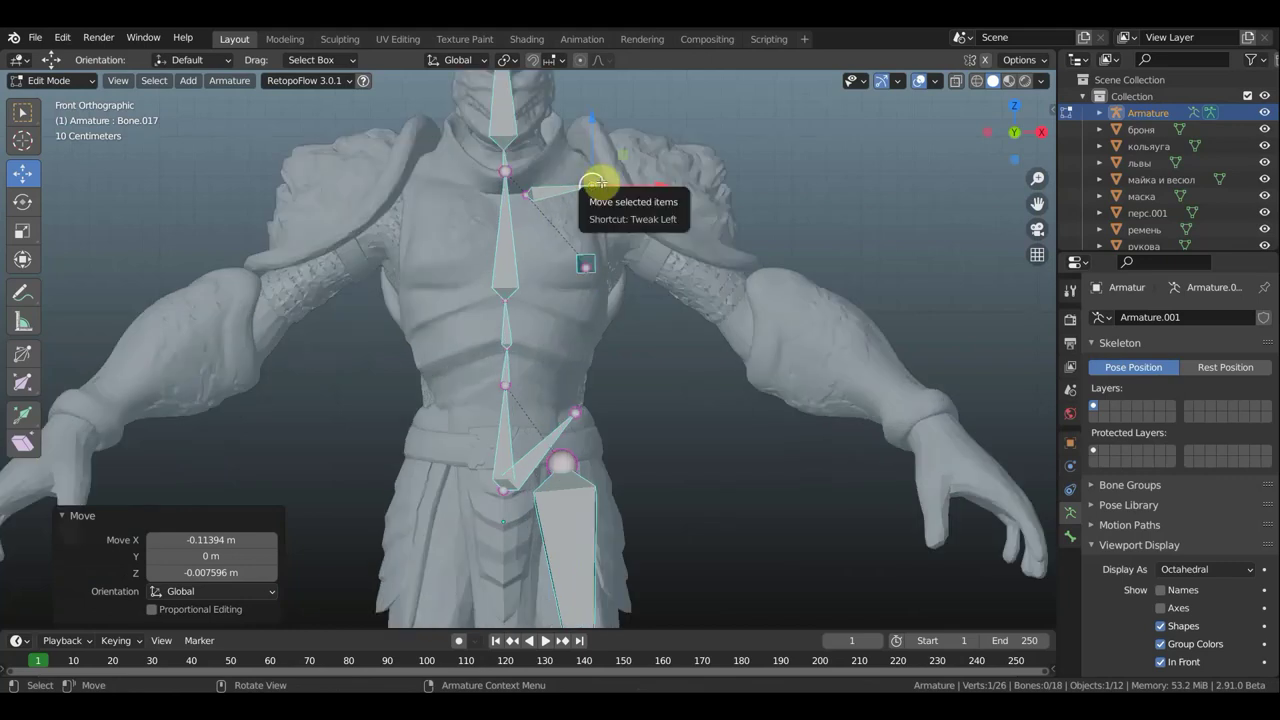
scroll(605, 181, "down", 2)
Extrude an upper-arm bone to the elbow and a forearm bone to the wrist.
key("e")
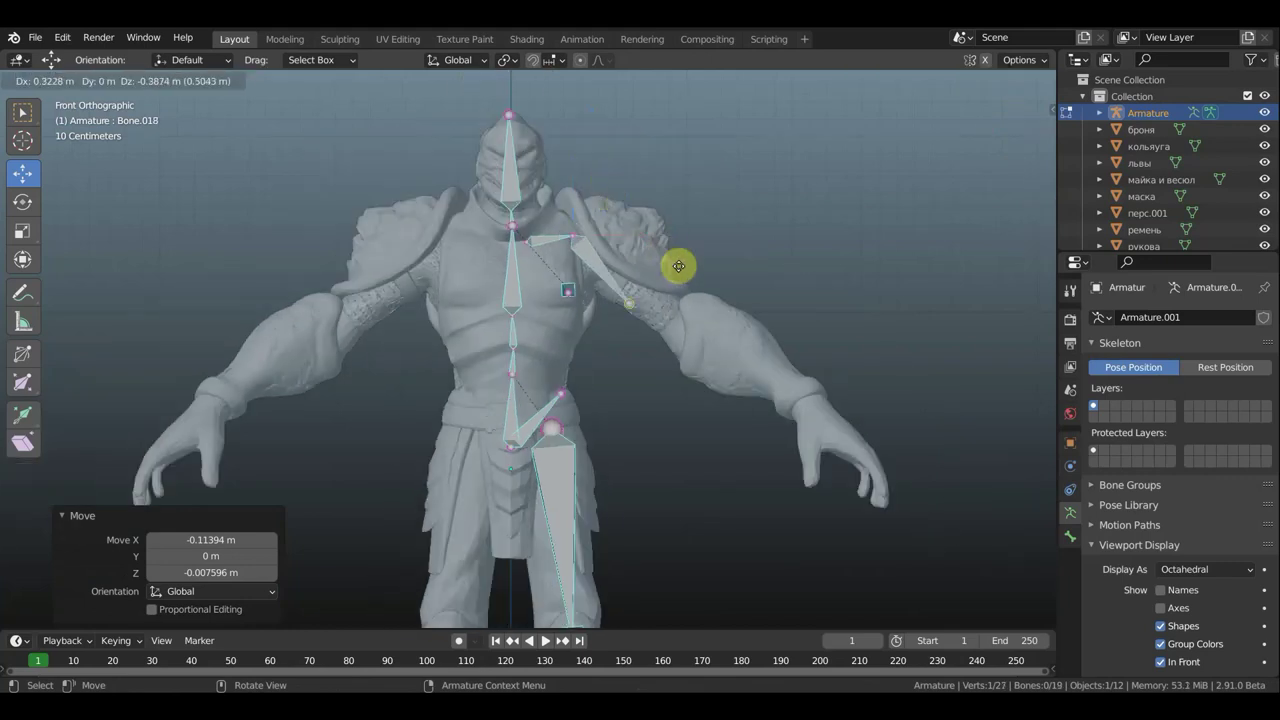
left_click(714, 268)
key("e")
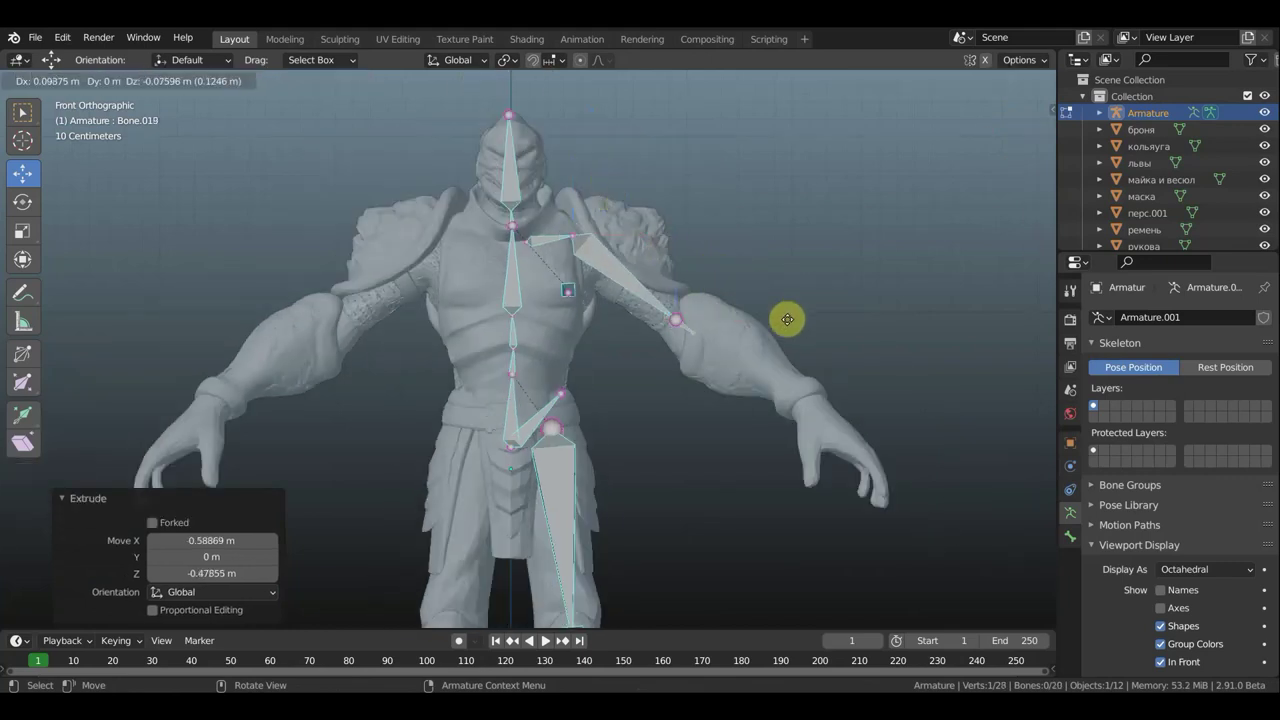
left_click(849, 360)
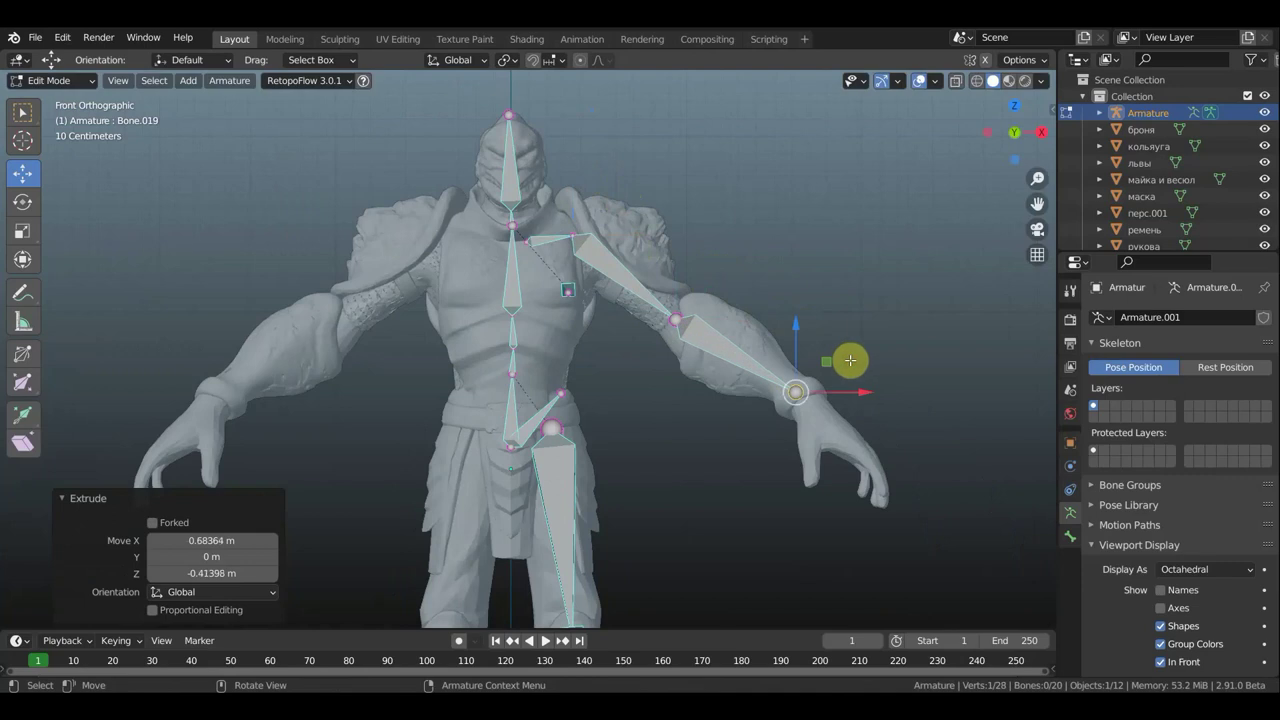
Move the elbow joint back and into the arm's centre using side and top views.
key("KP_3")
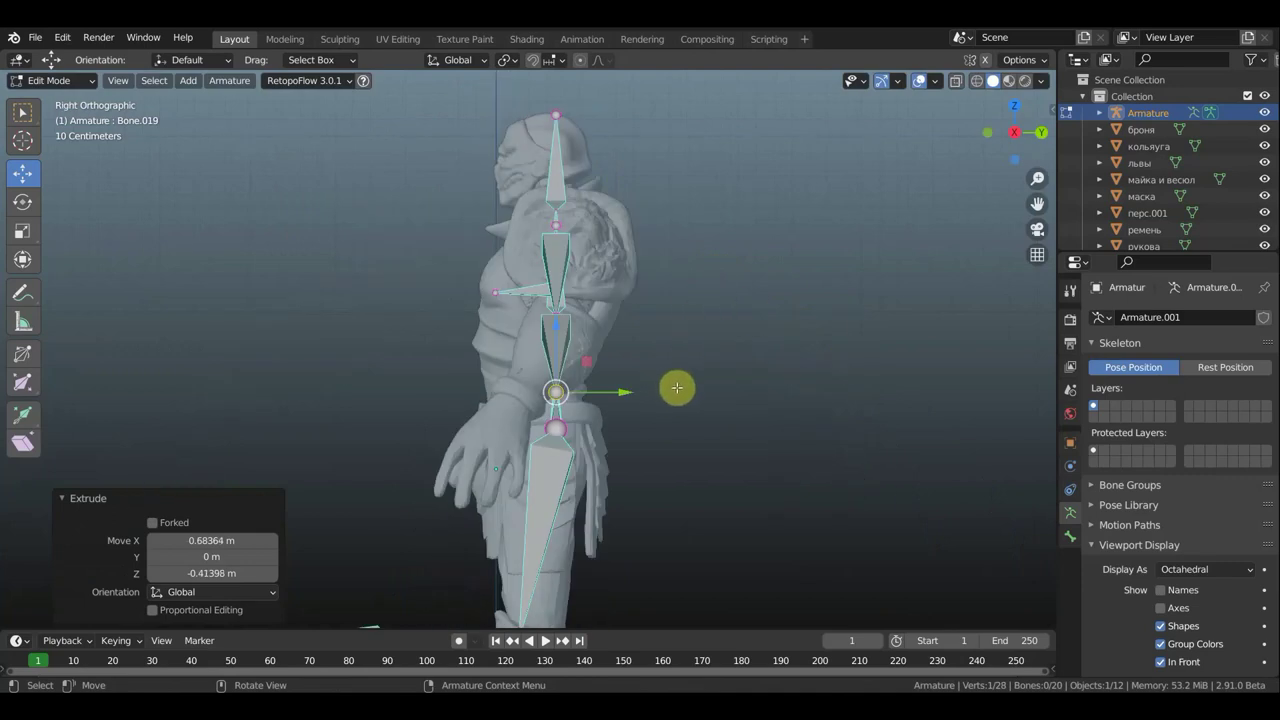
key("g")
left_click(637, 385)
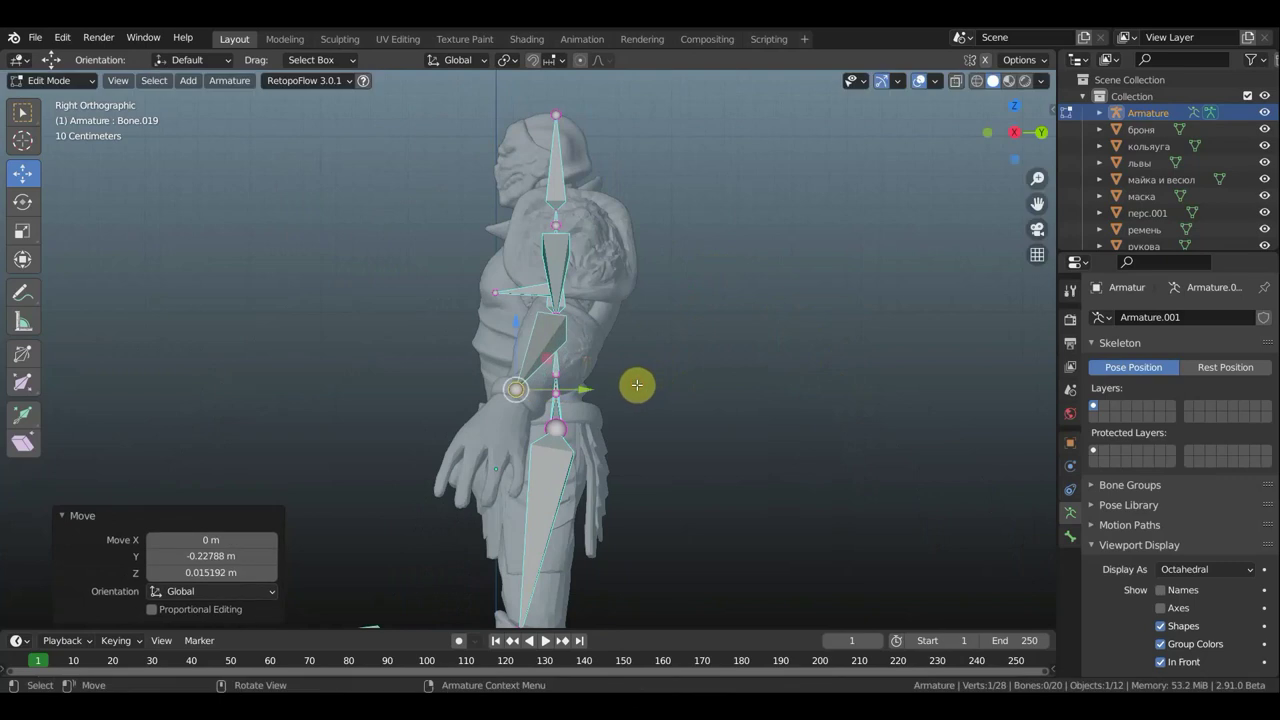
middle_click_drag(700, 400, 700, 417)
key("KP_7")
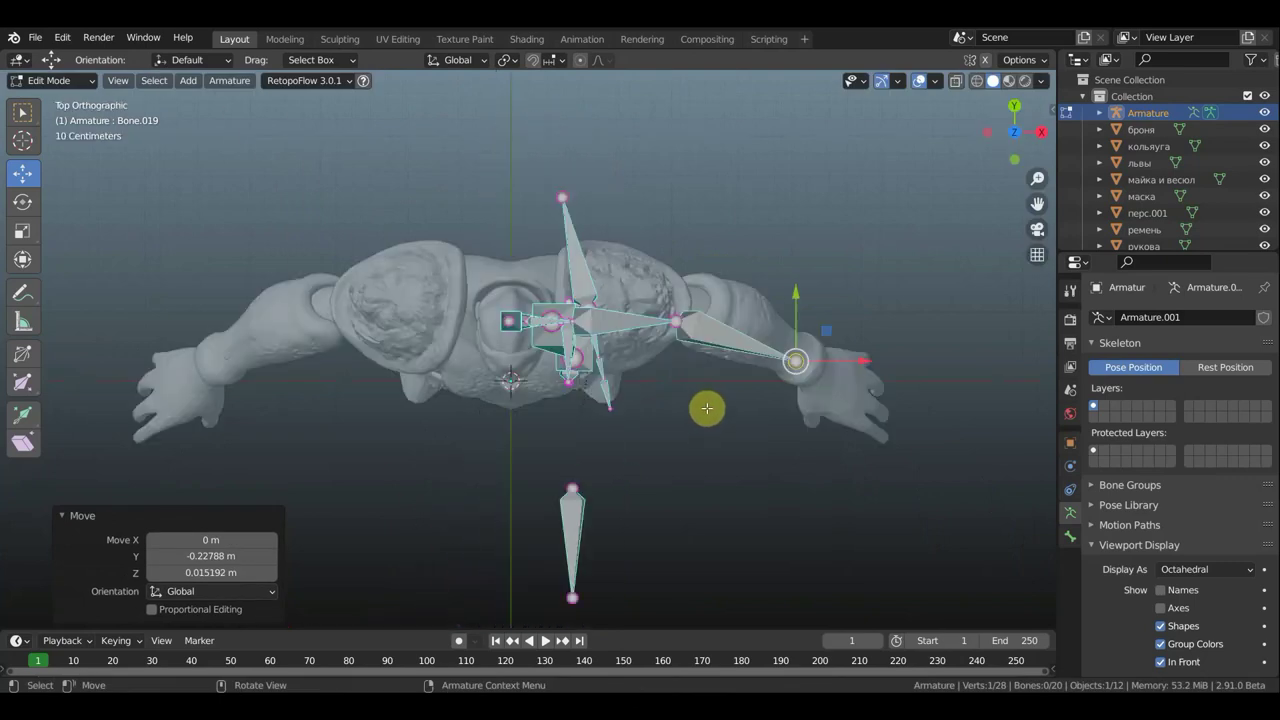
left_click(676, 322)
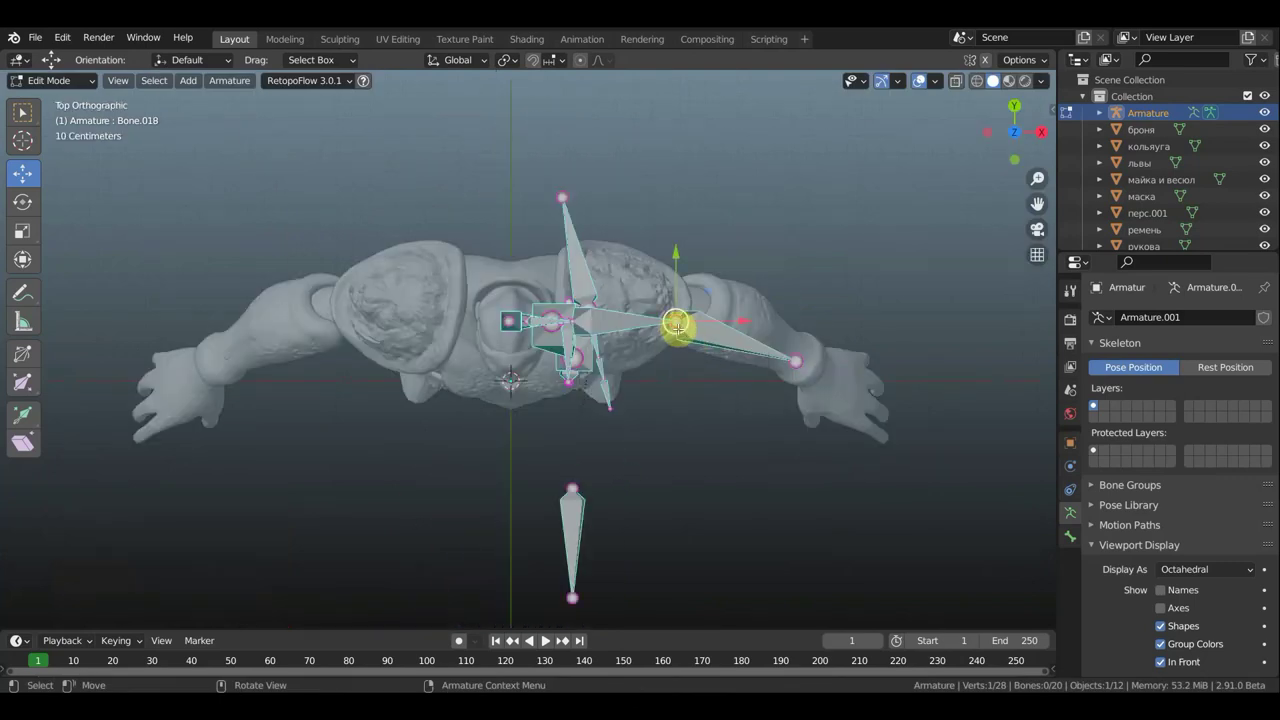
left_click_drag(676, 322, 700, 306)
scroll(690, 284, "up", 1)
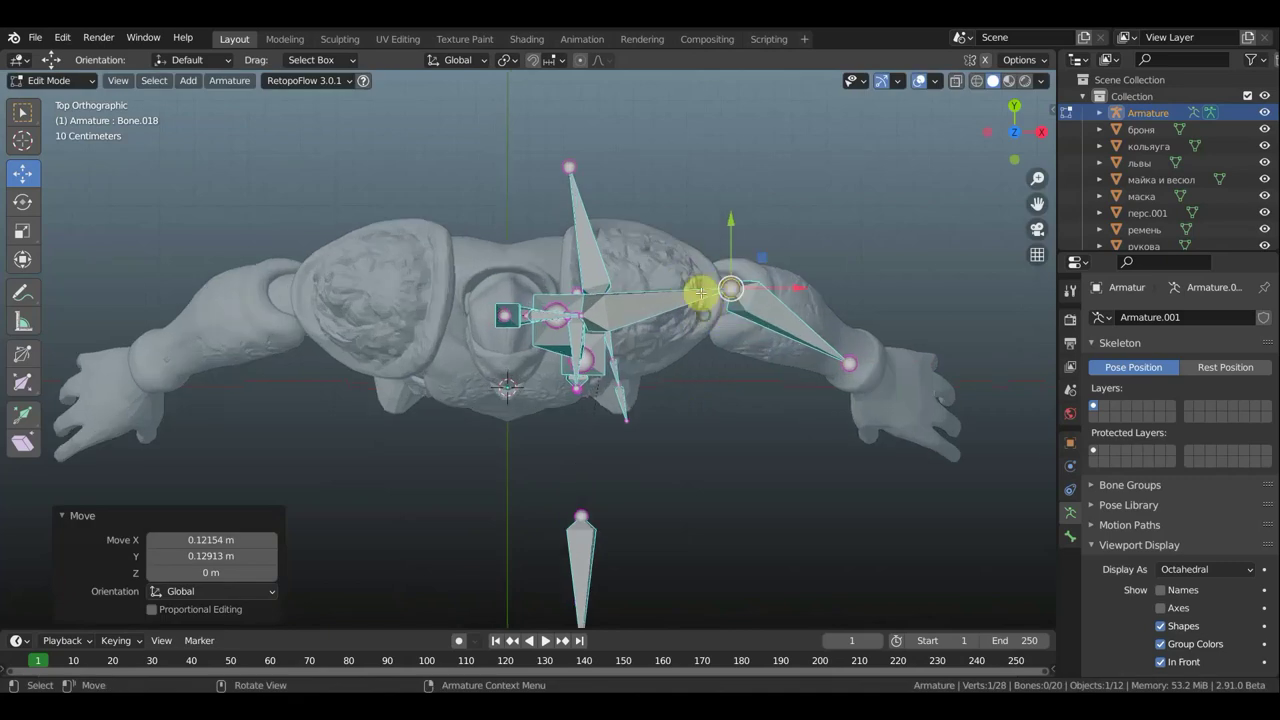
mouse_move(700, 292)
middle_mouse_down()
mouse_move(691, 113)
mouse_move(731, 180)
middle_mouse_up()
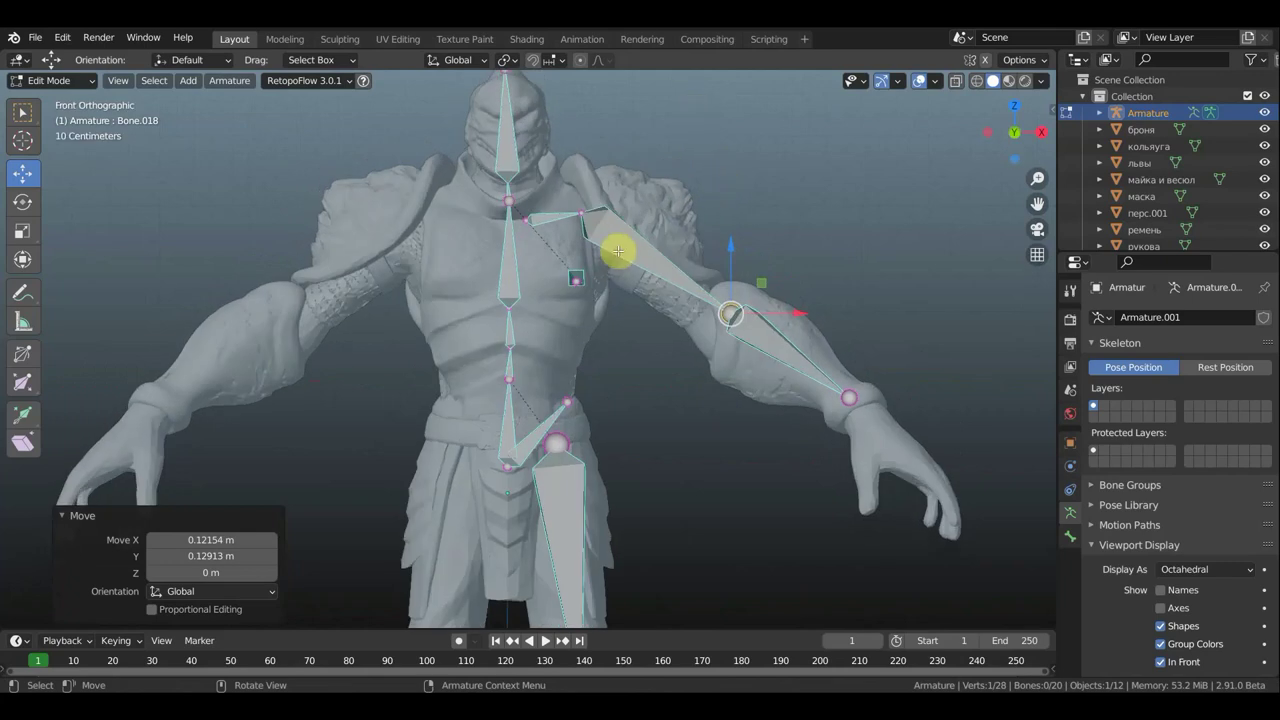
Make collarbone Bone.017 a Keep Offset child of Bone.003, linking the arm chain to the spine.
left_click(543, 220)
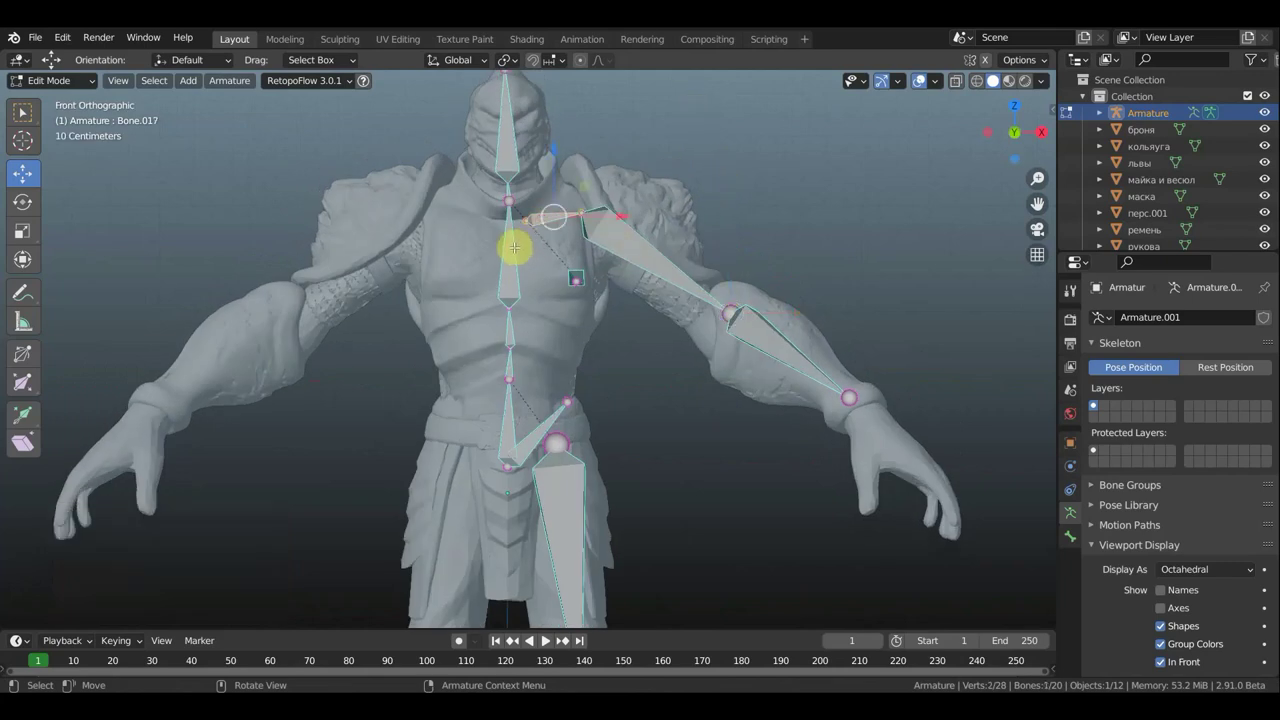
left_click(510, 242, "shift")
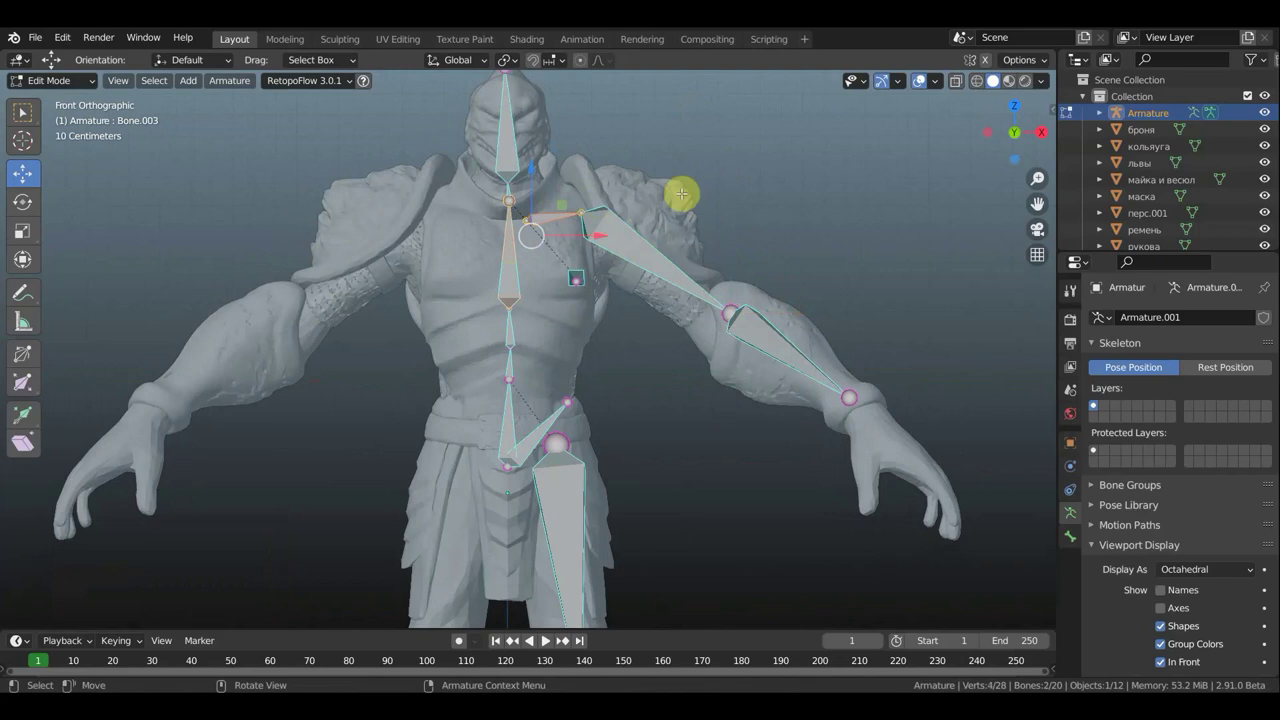
key("ctrl+p")
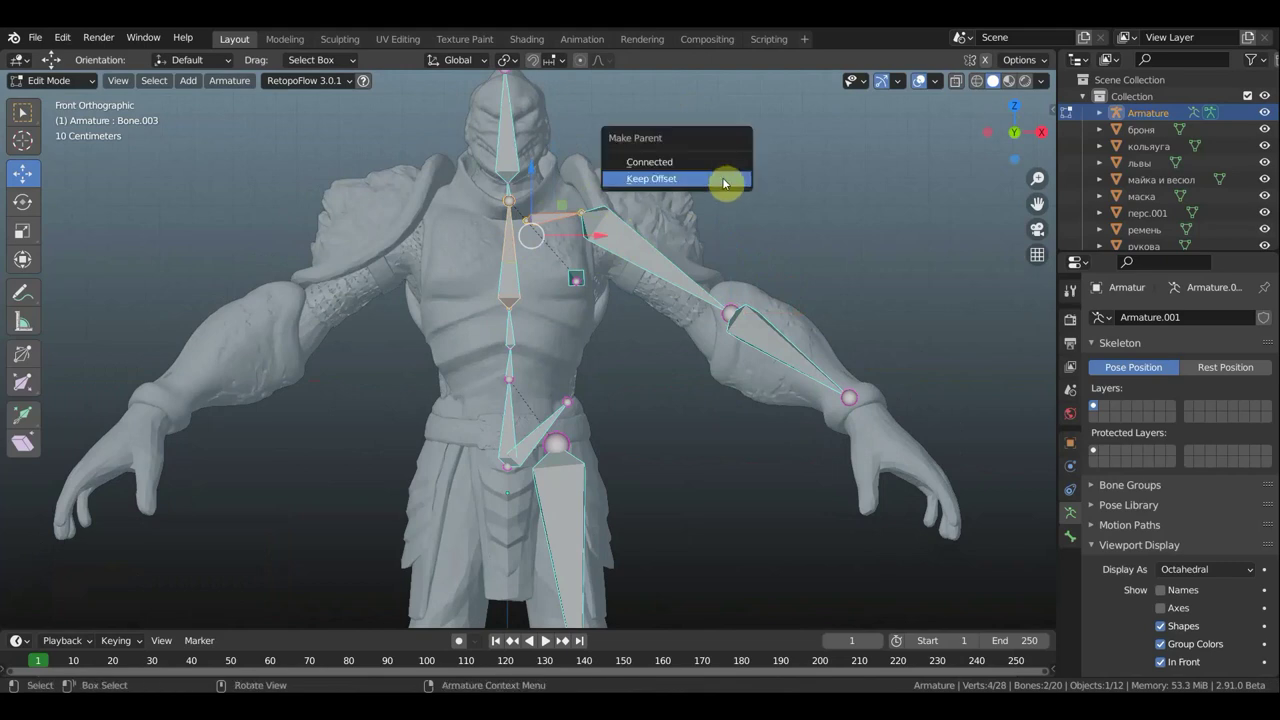
left_click(725, 180)
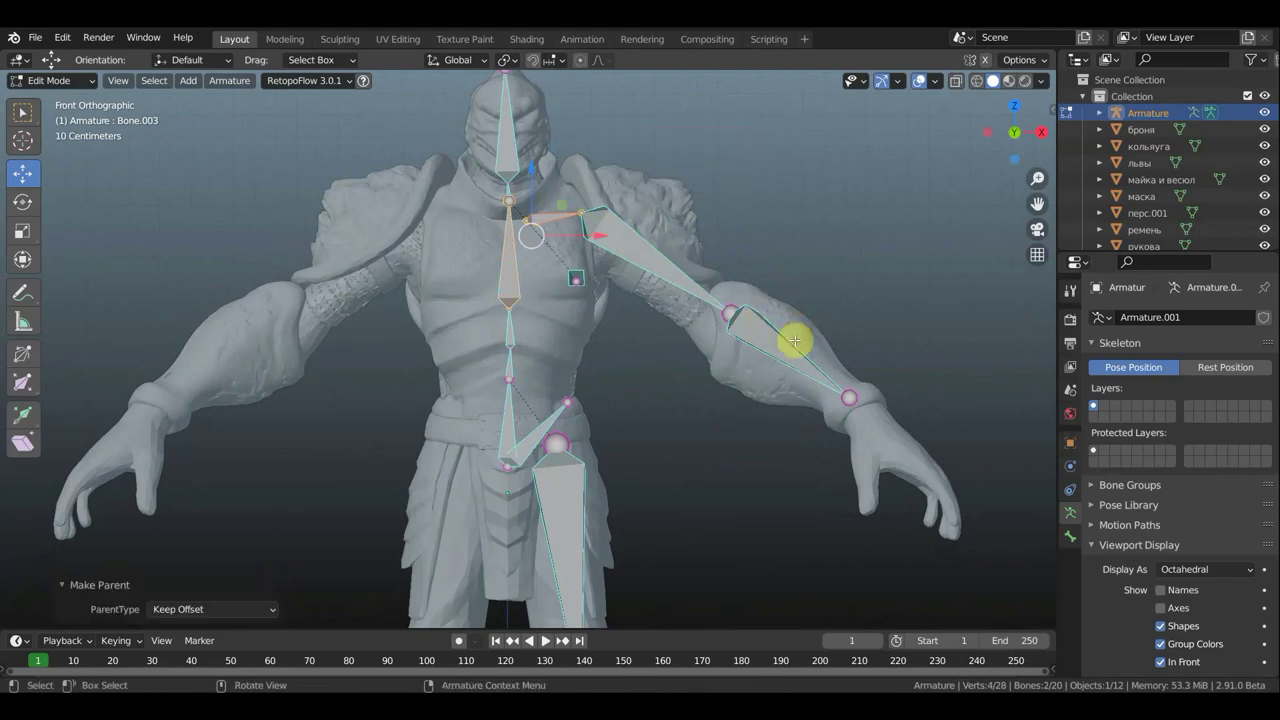
middle_click_drag(822, 340, 782, 384)
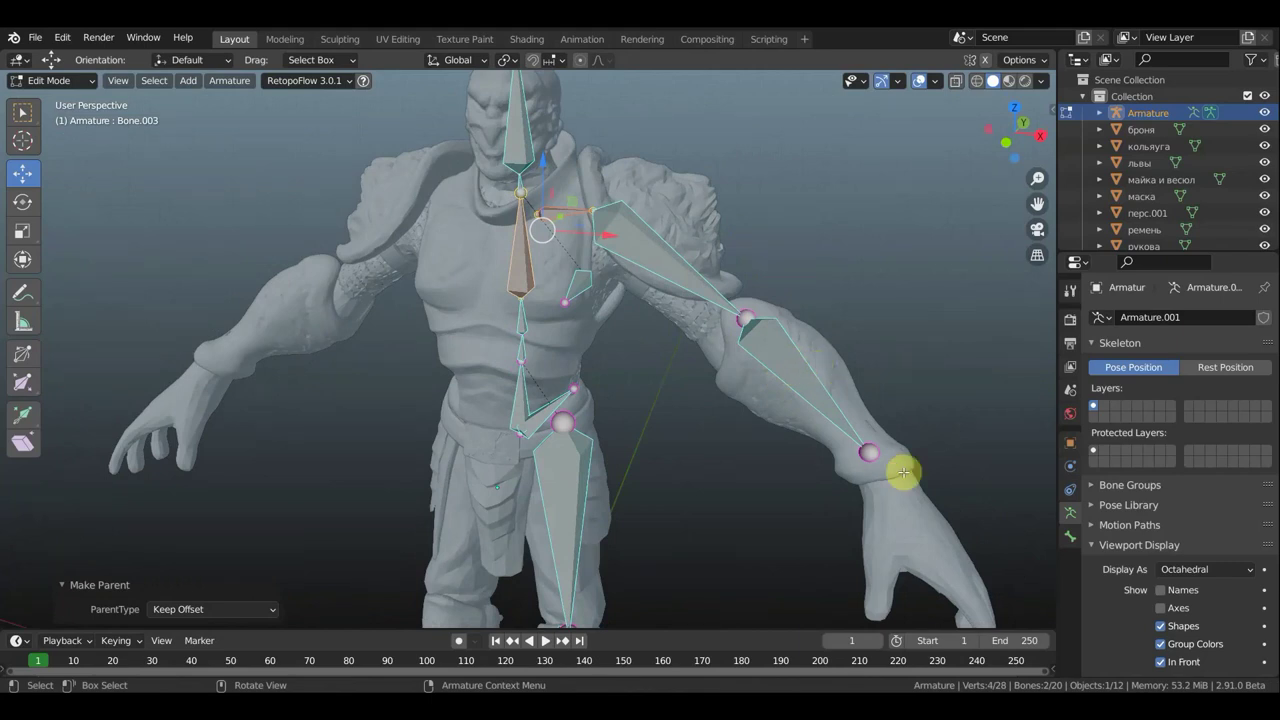
In side view, extrude trial hand and finger bones from the wrist, then undo them.
key("KP_3")
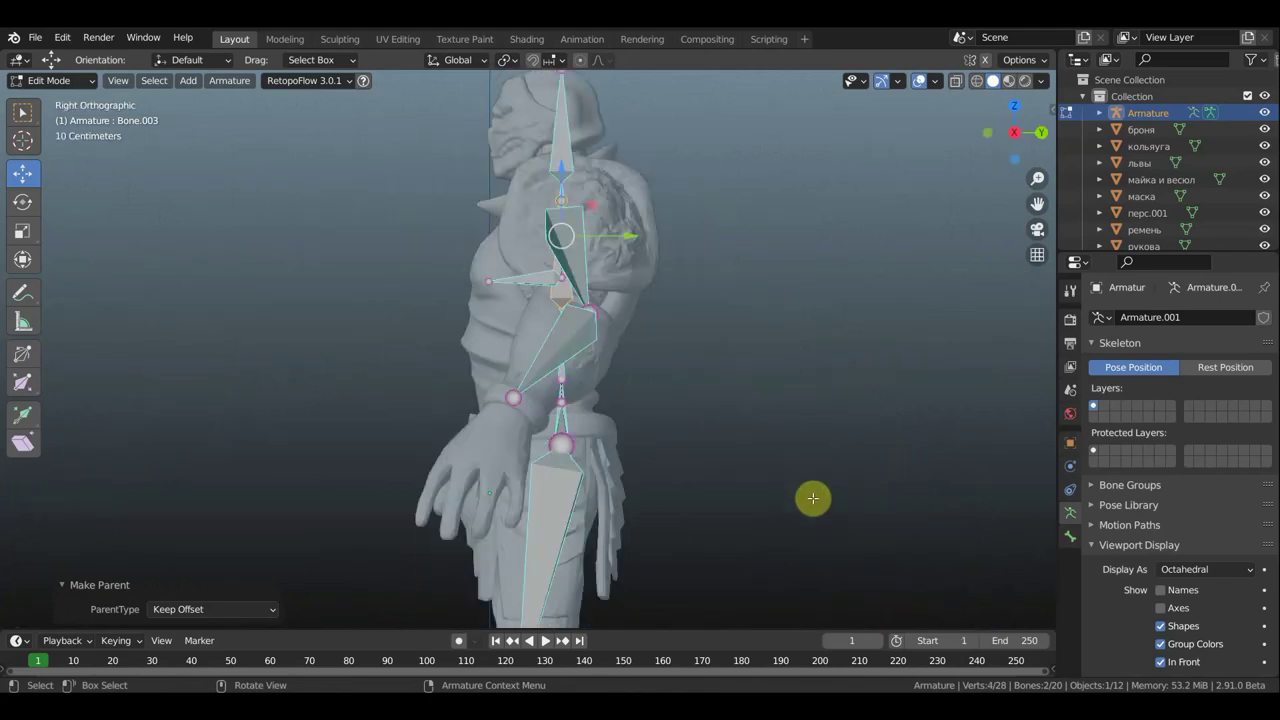
left_click(509, 395)
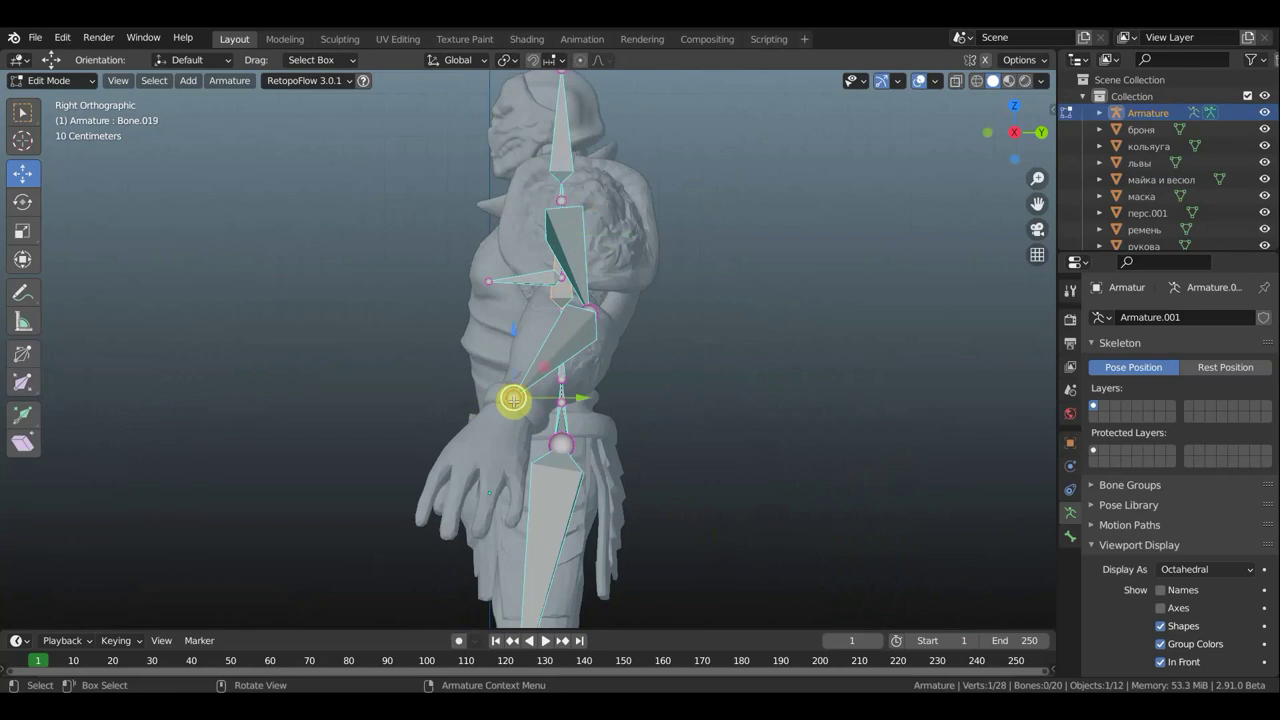
key("e")
left_click(502, 421)
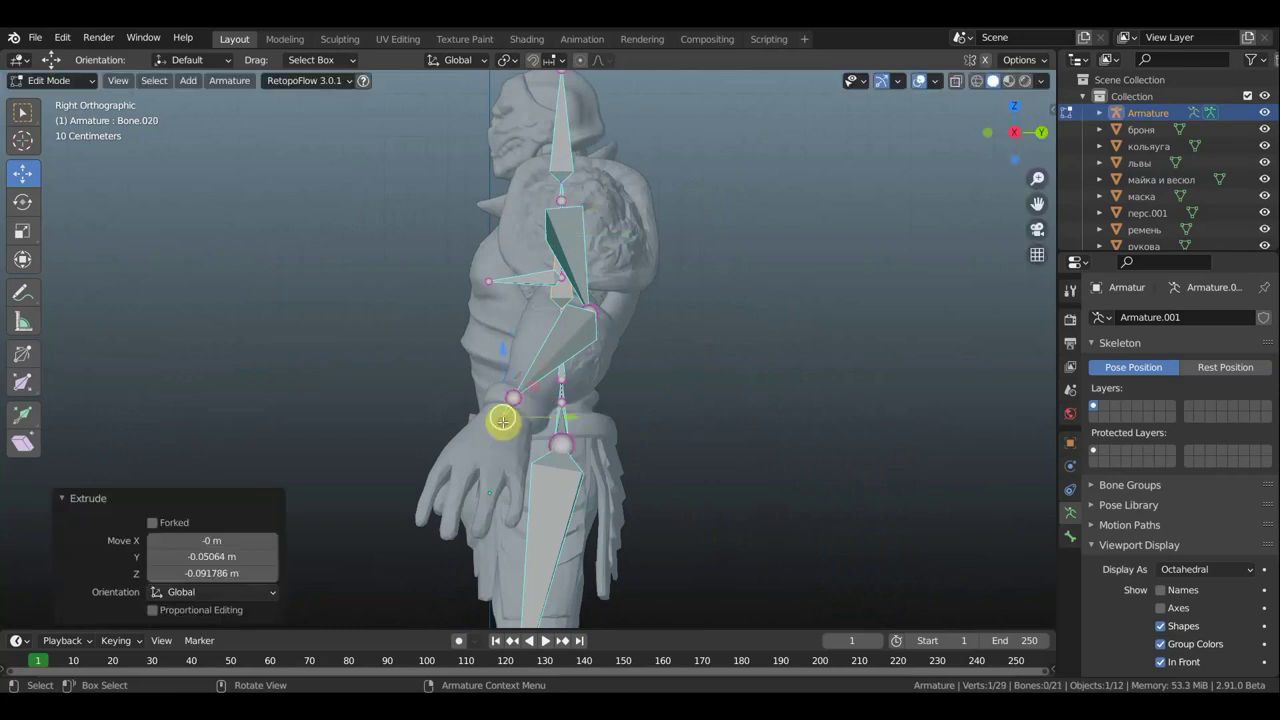
key("e")
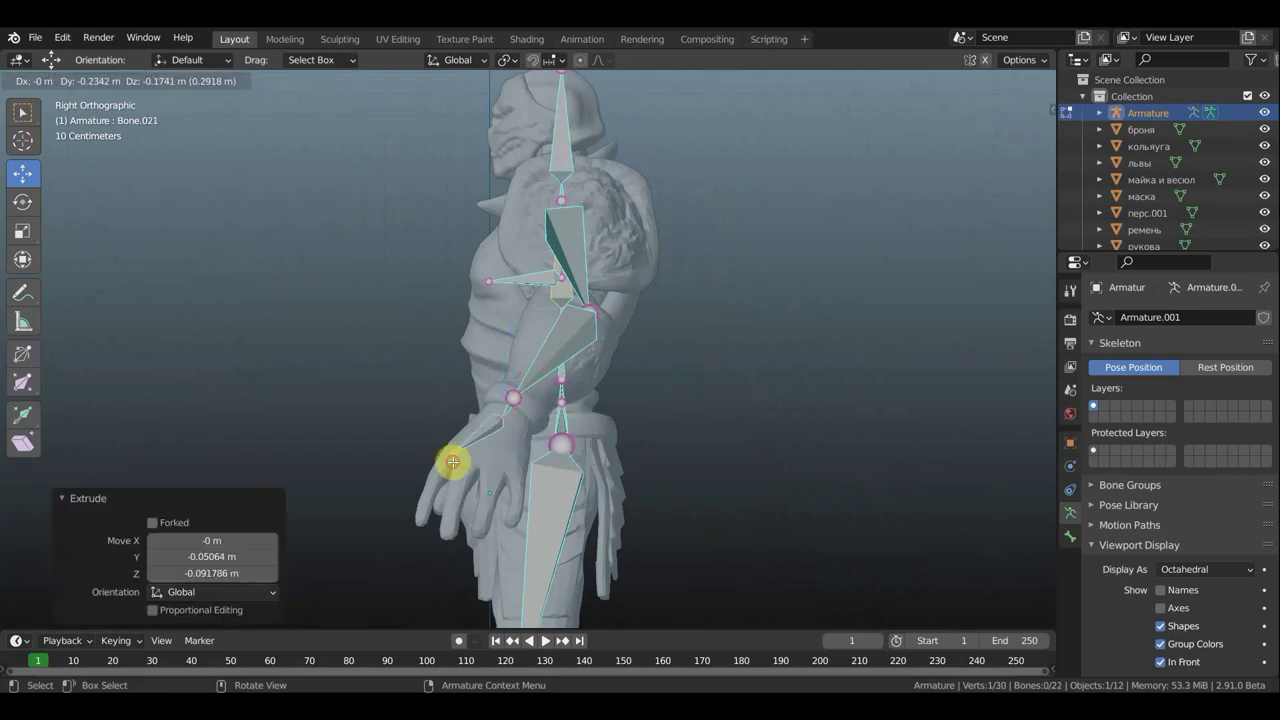
left_click(453, 462)
key("e")
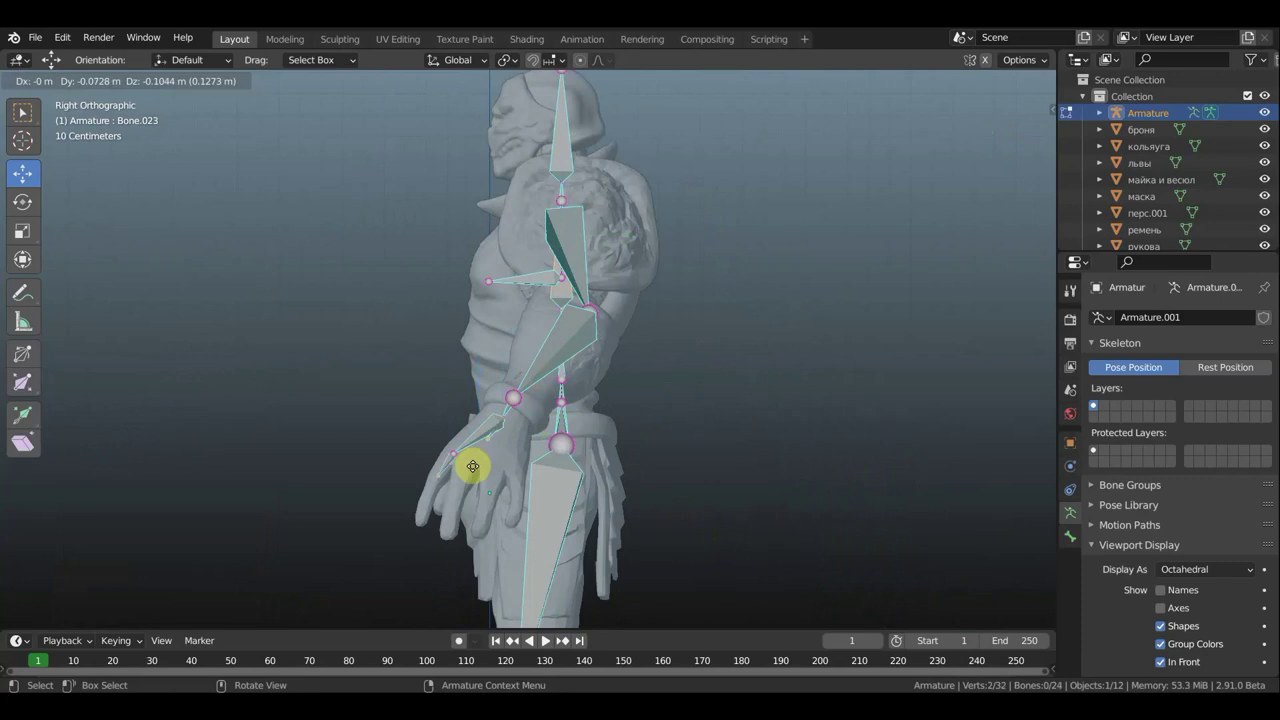
left_click(468, 467)
key("ctrl+z")
key("ctrl+z")
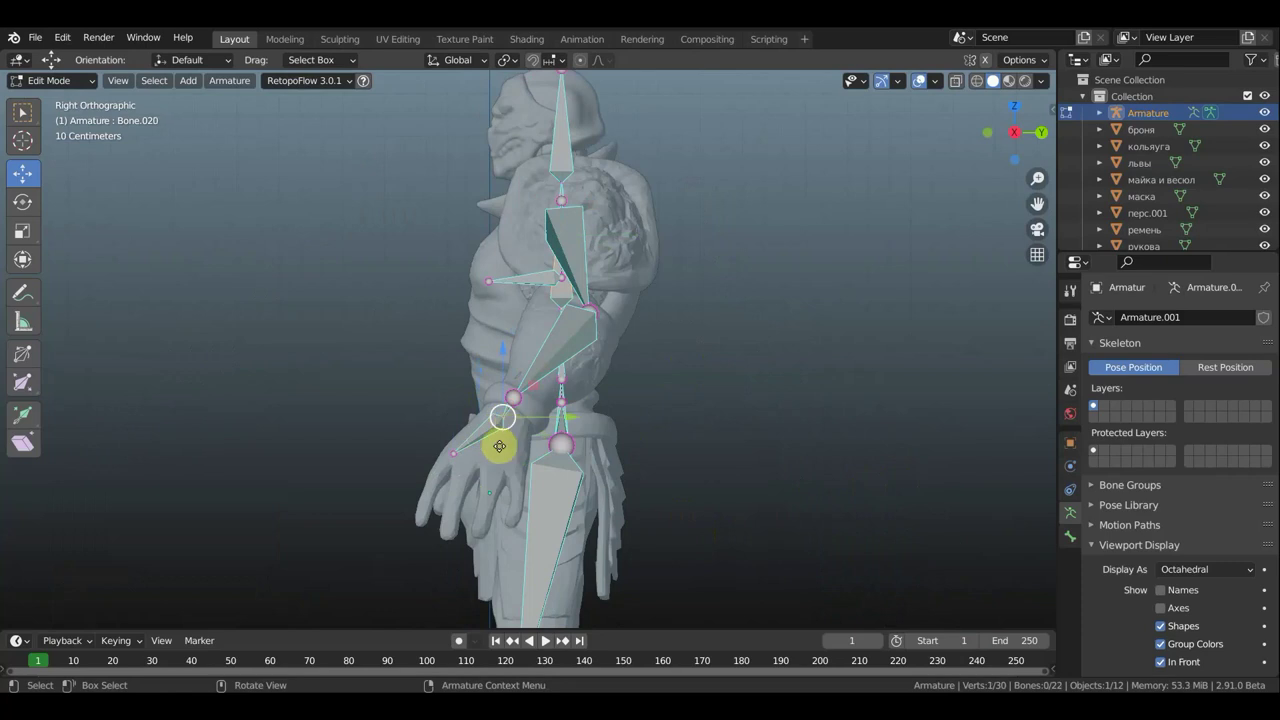
Extrude a new bone from the wrist into the hand, undoing an extra extrusion.
key("e")
left_click(471, 474)
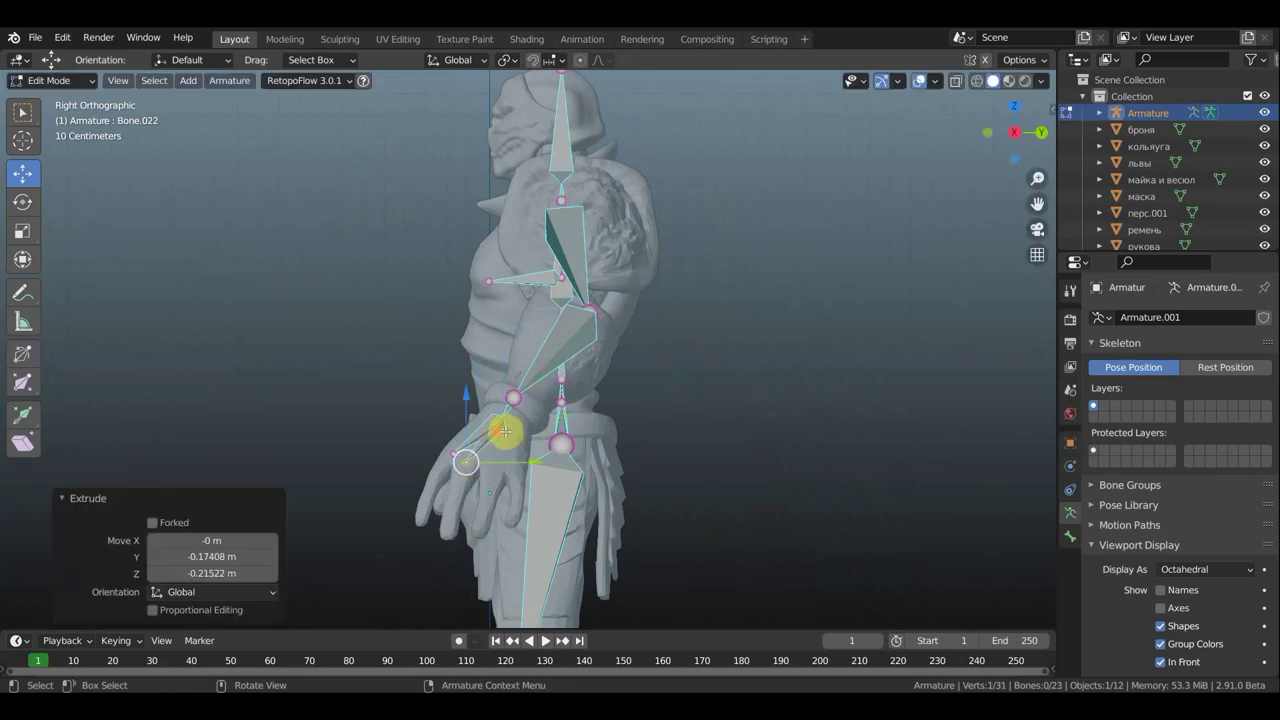
left_click(505, 424)
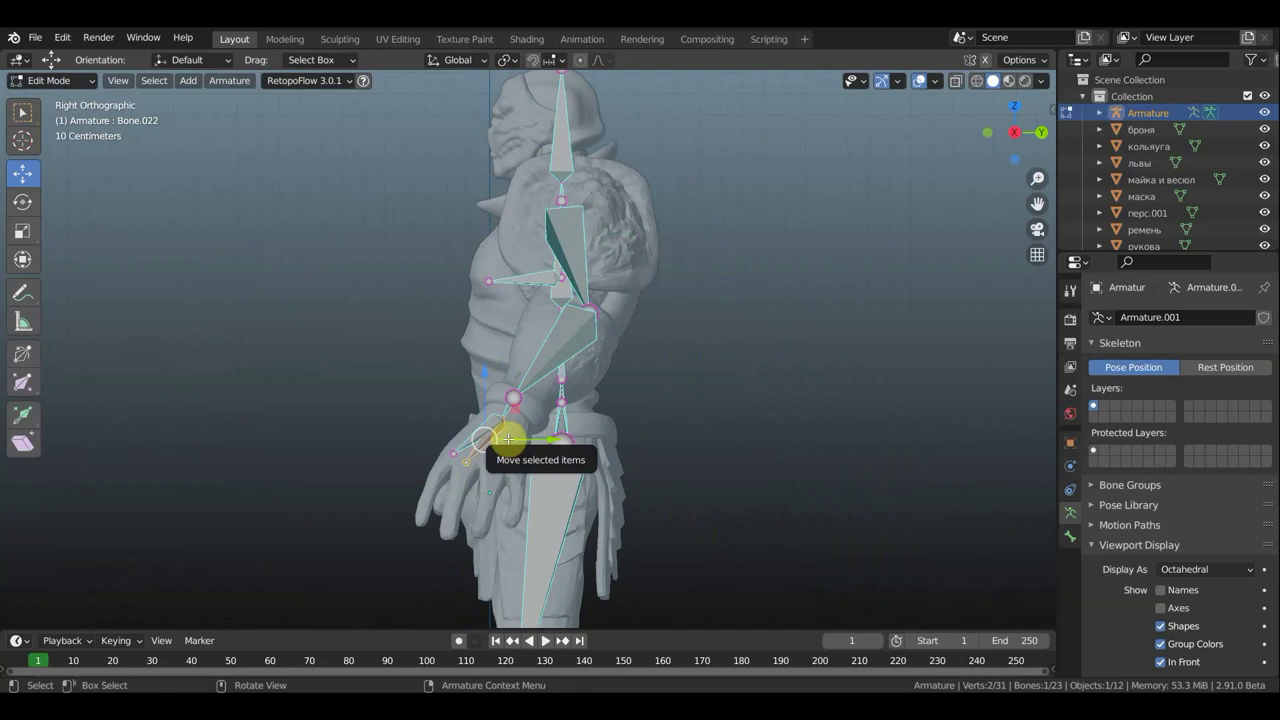
key("e")
left_click(498, 418)
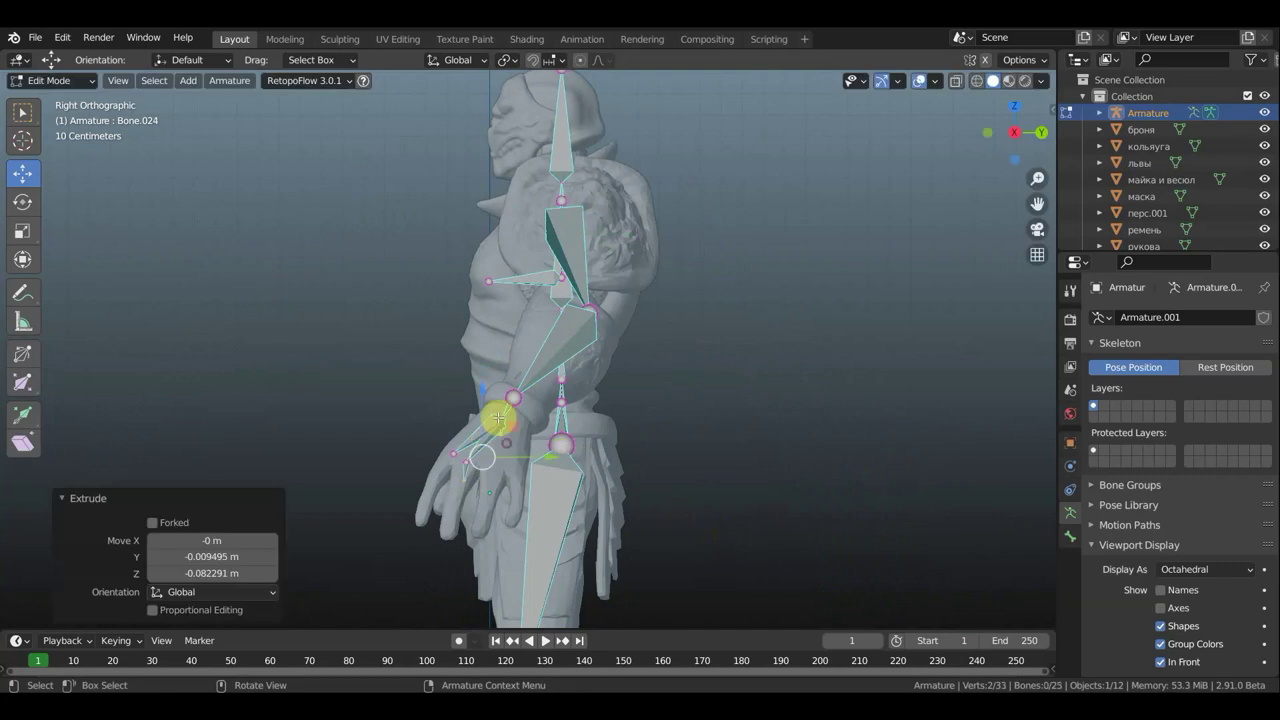
key("ctrl+z")
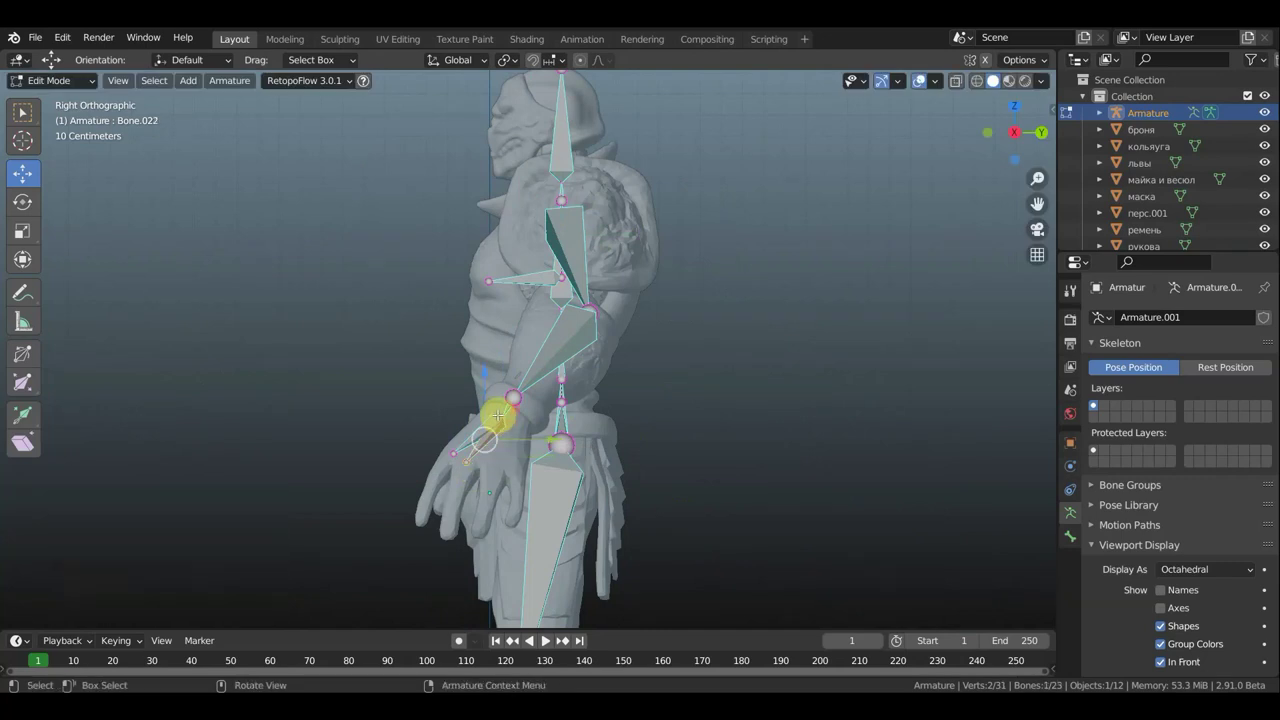
Zoom in and extrude two finger bones from the wrist tip down into the hand.
middle_click_drag(498, 416, 799, 228, "ctrl")
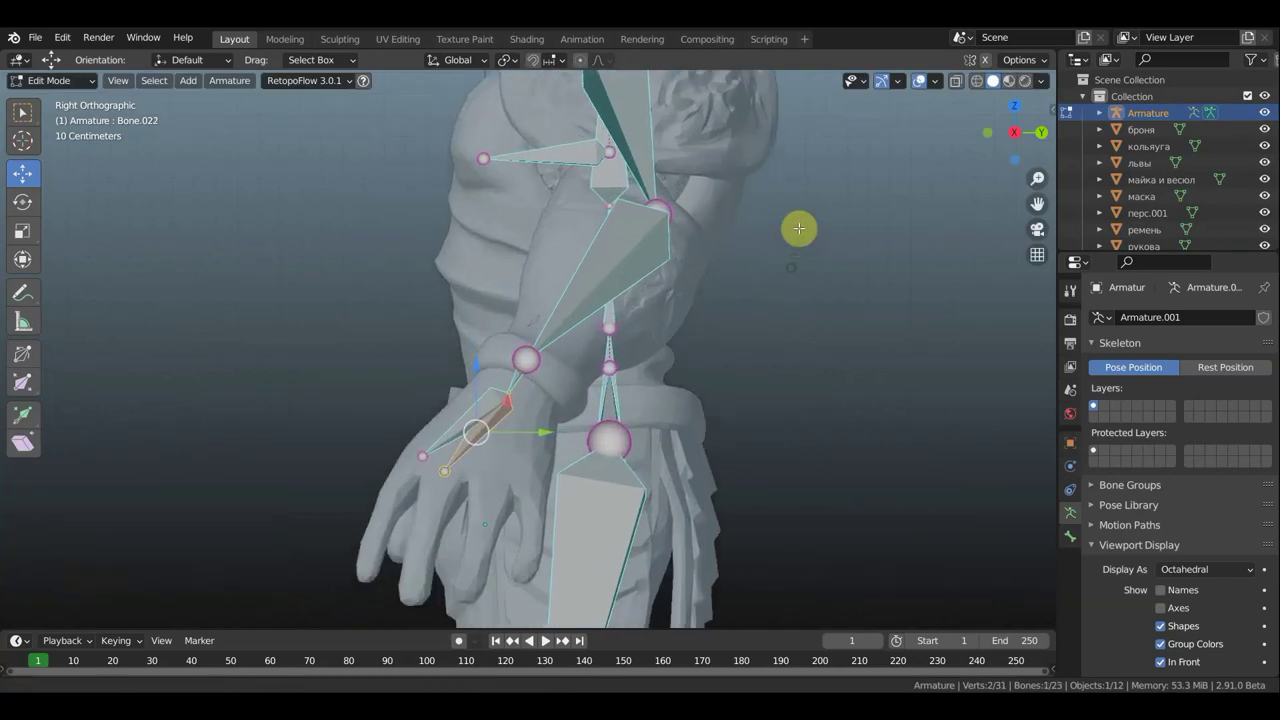
left_click(525, 376)
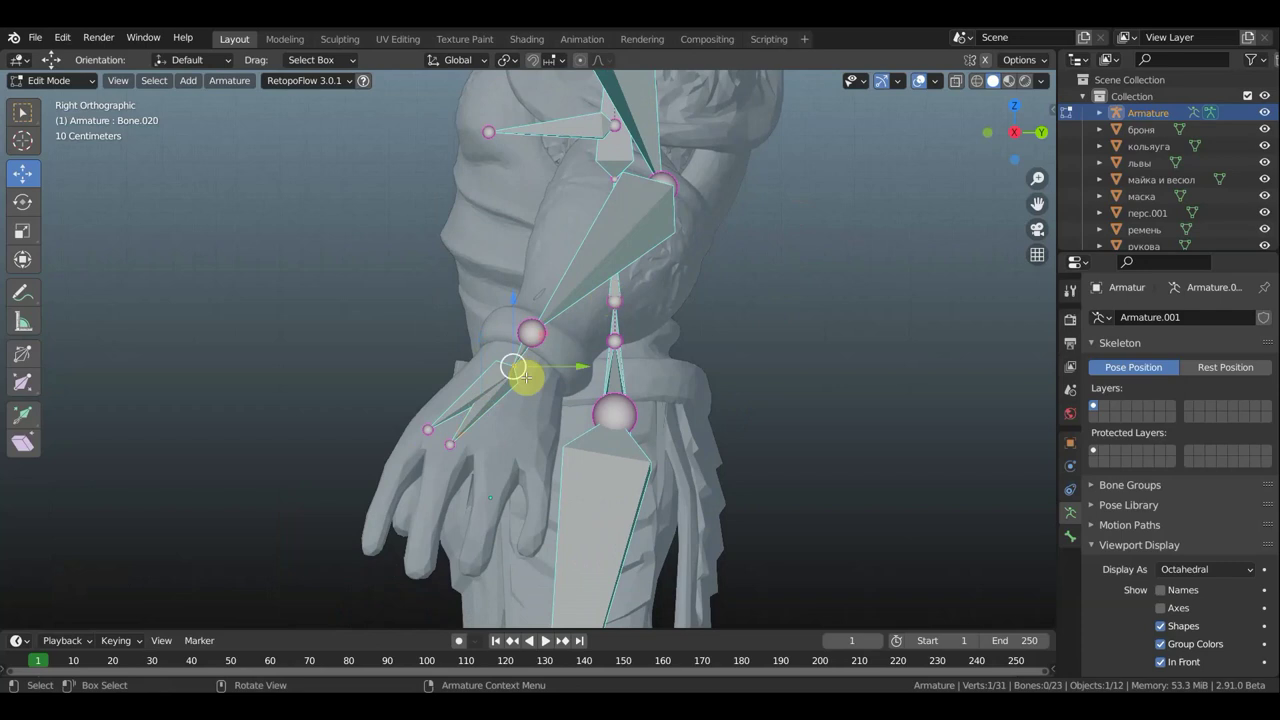
key("e")
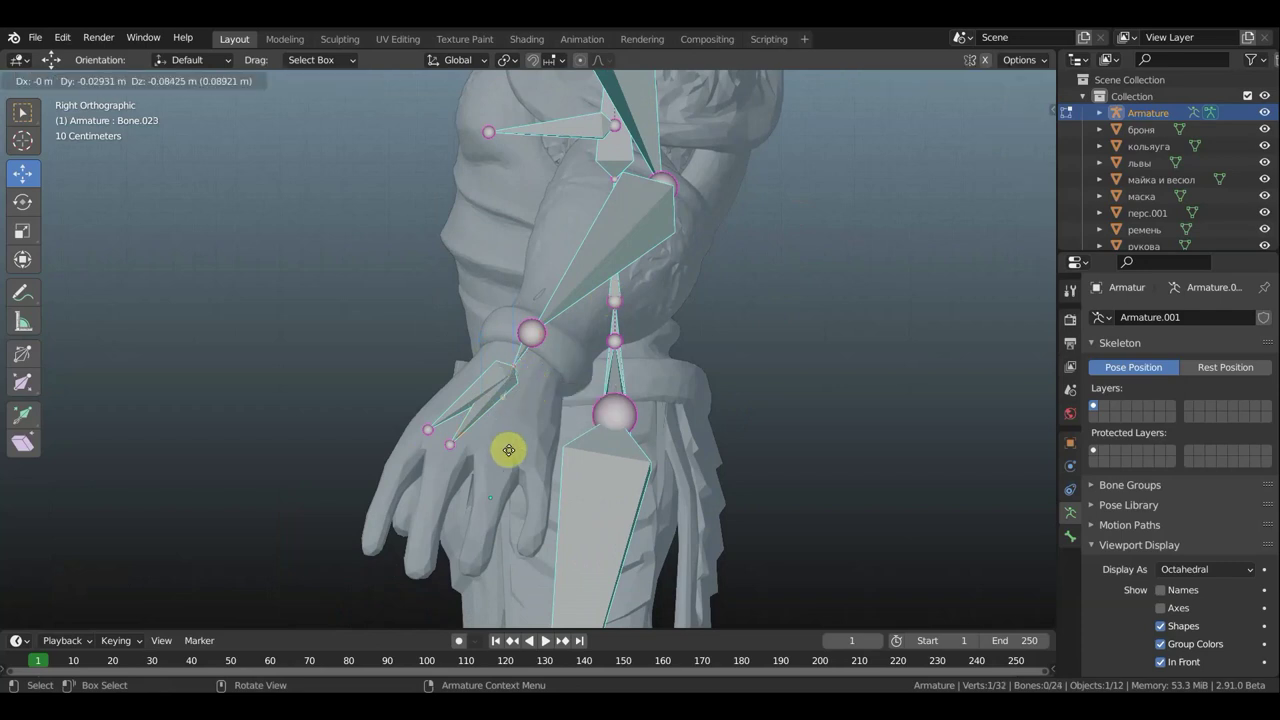
left_click(522, 450)
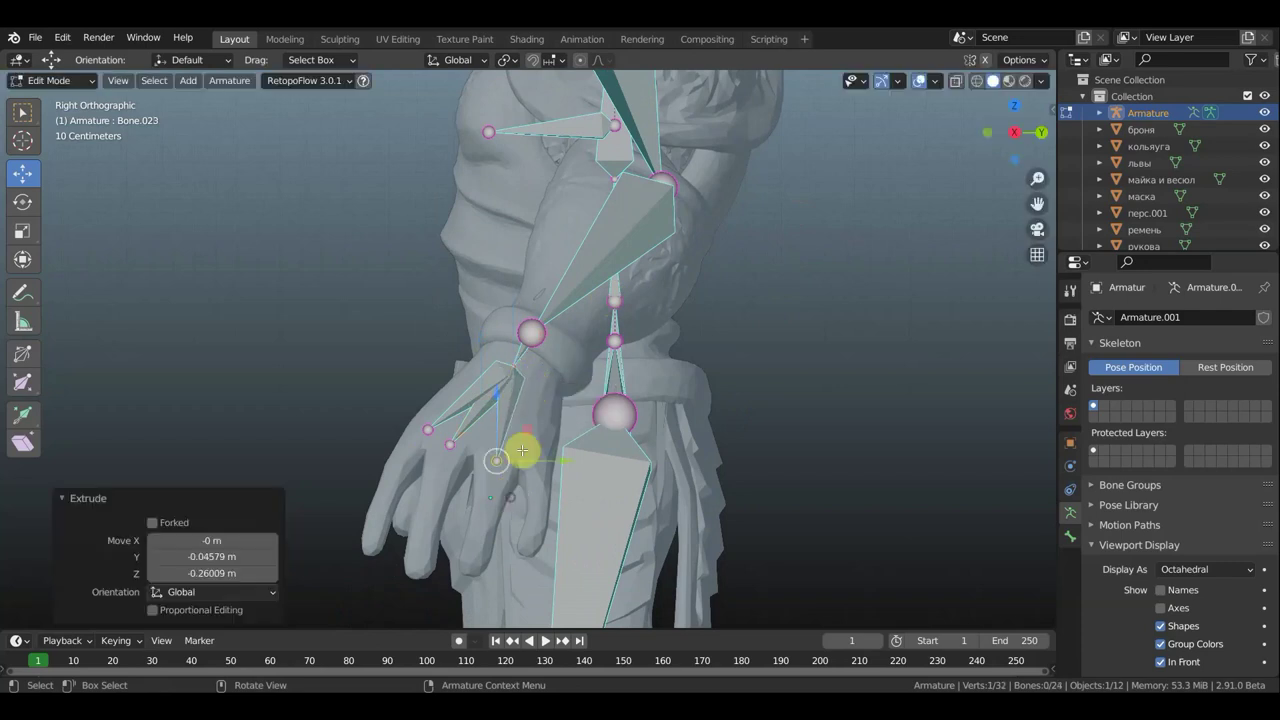
left_click(515, 368)
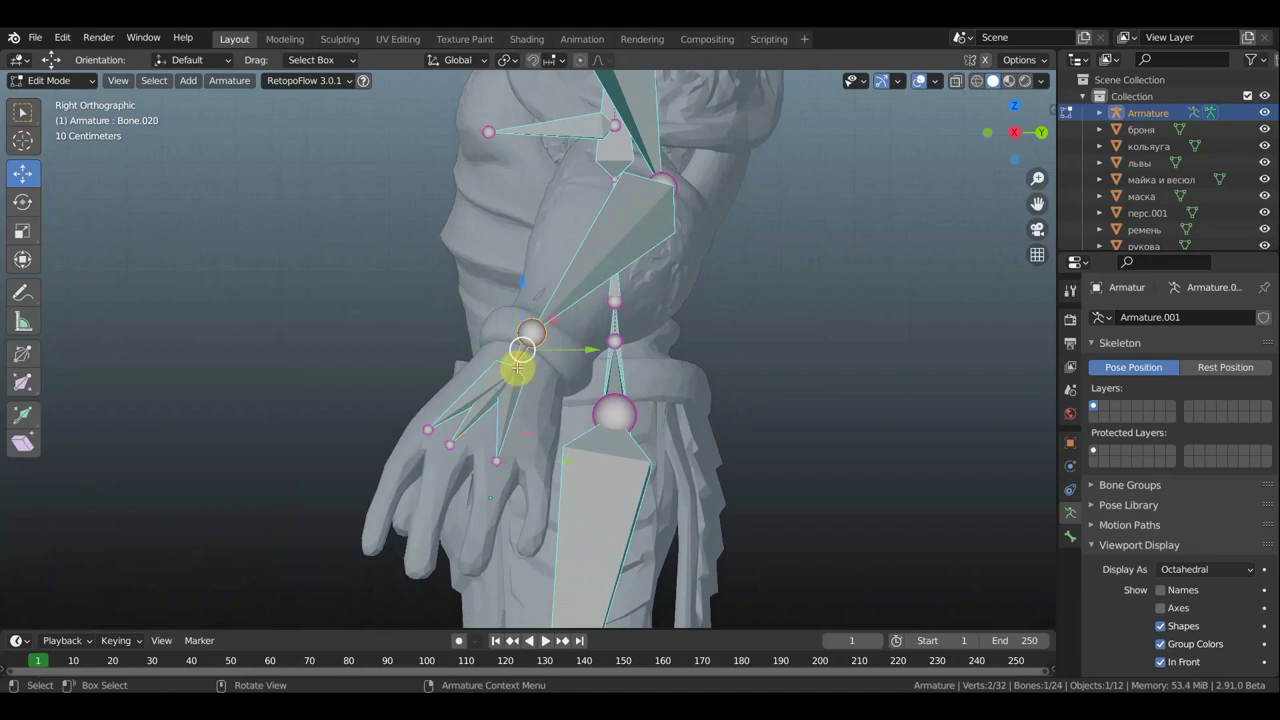
left_click(521, 371)
key("e")
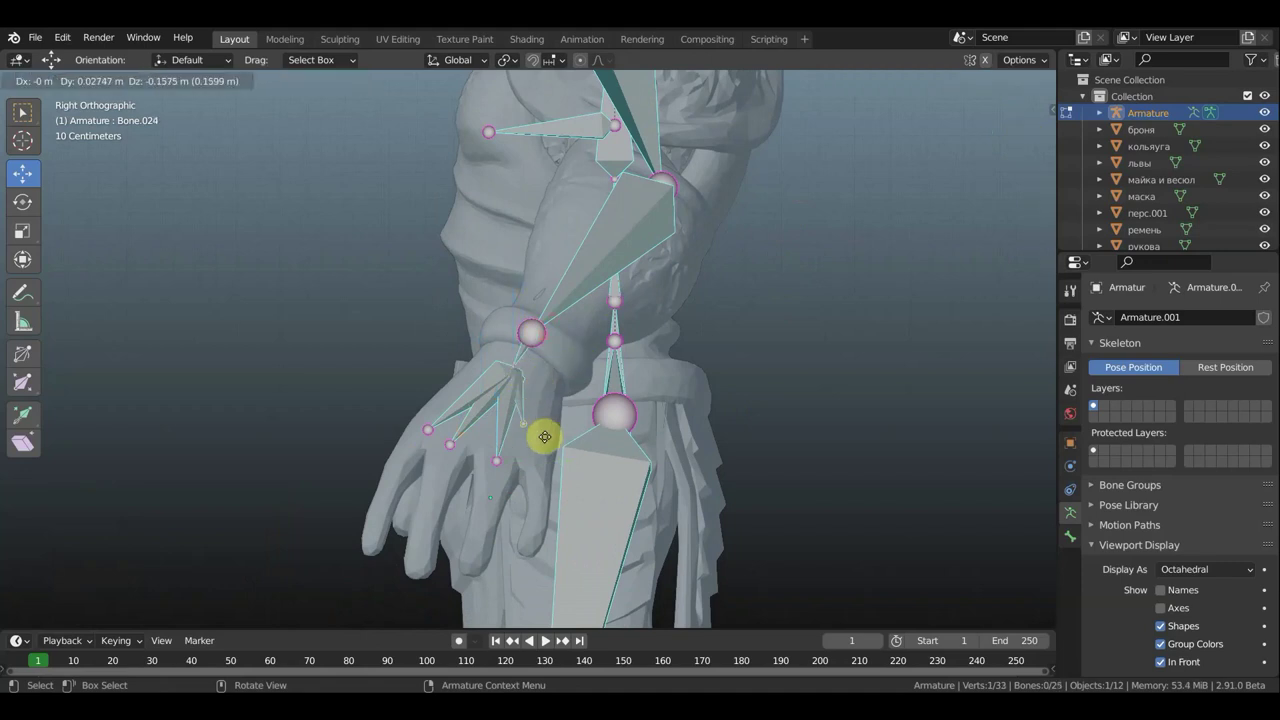
left_click(556, 472)
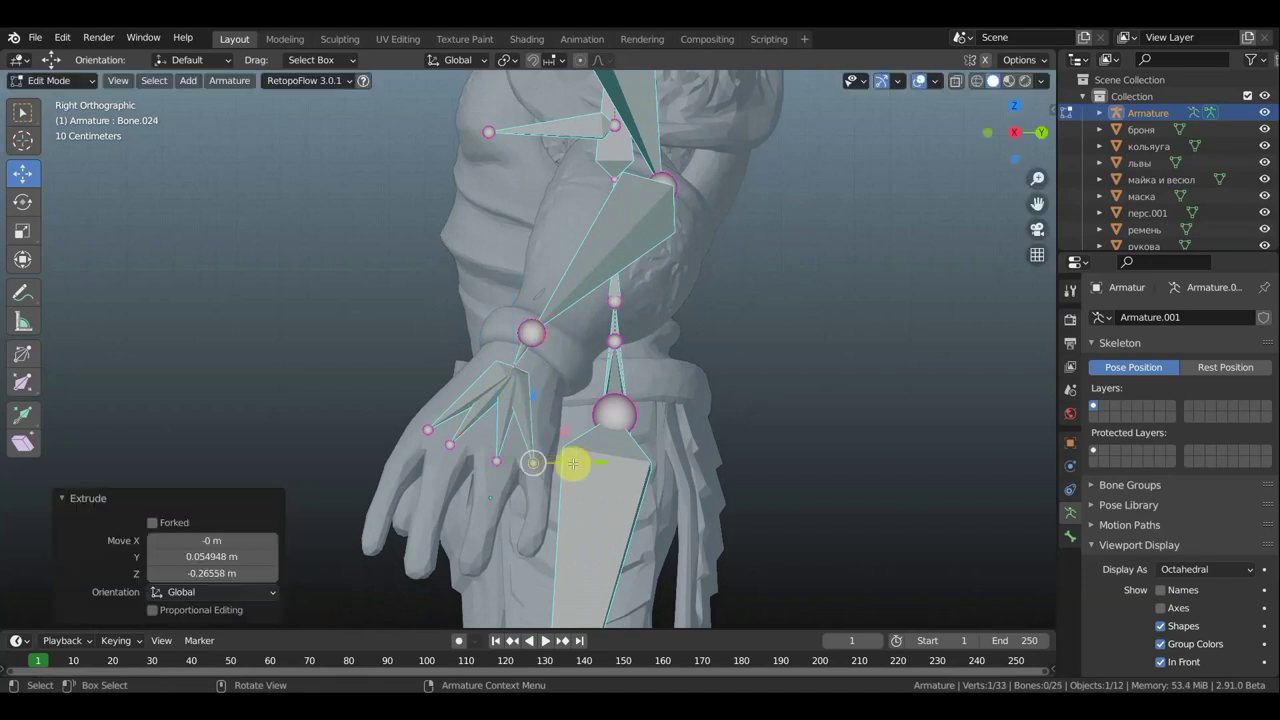
key("KP_1")
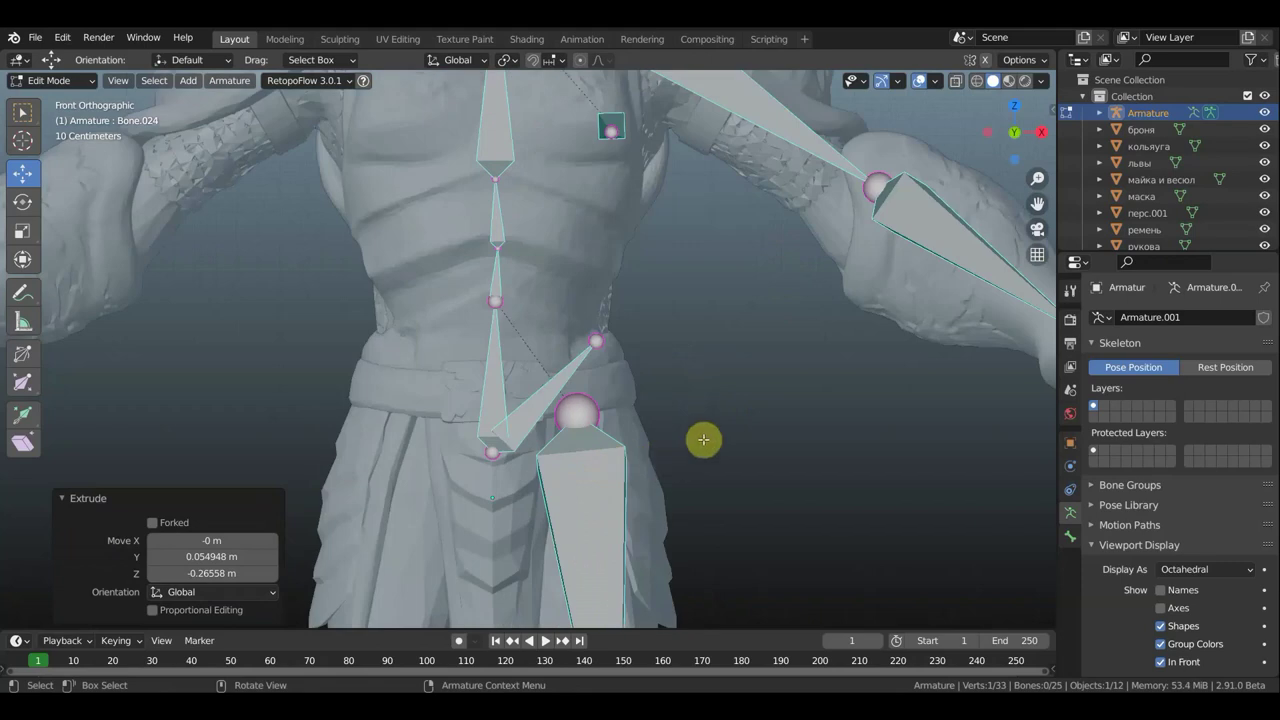
Box-select the other wrist's bones and rotate and move them to fit the hand.
scroll(860, 360, "down", 2)
left_click_drag(866, 443, 768, 350)
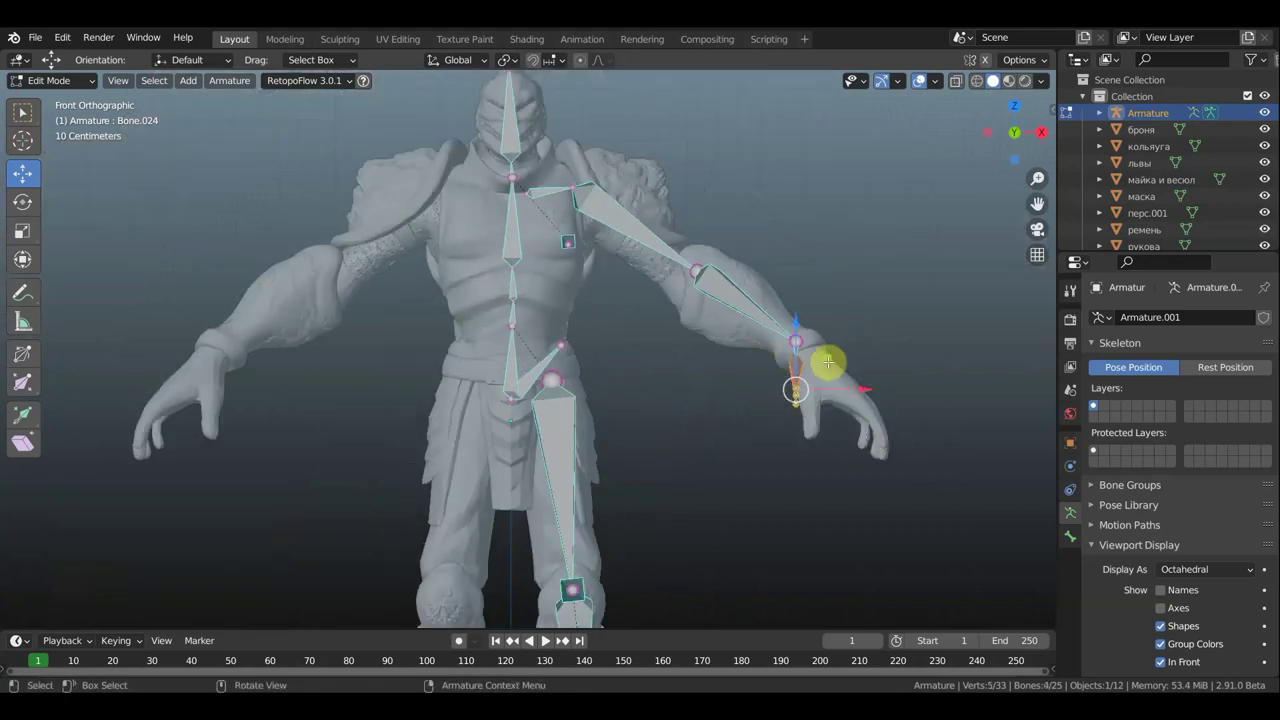
key("r")
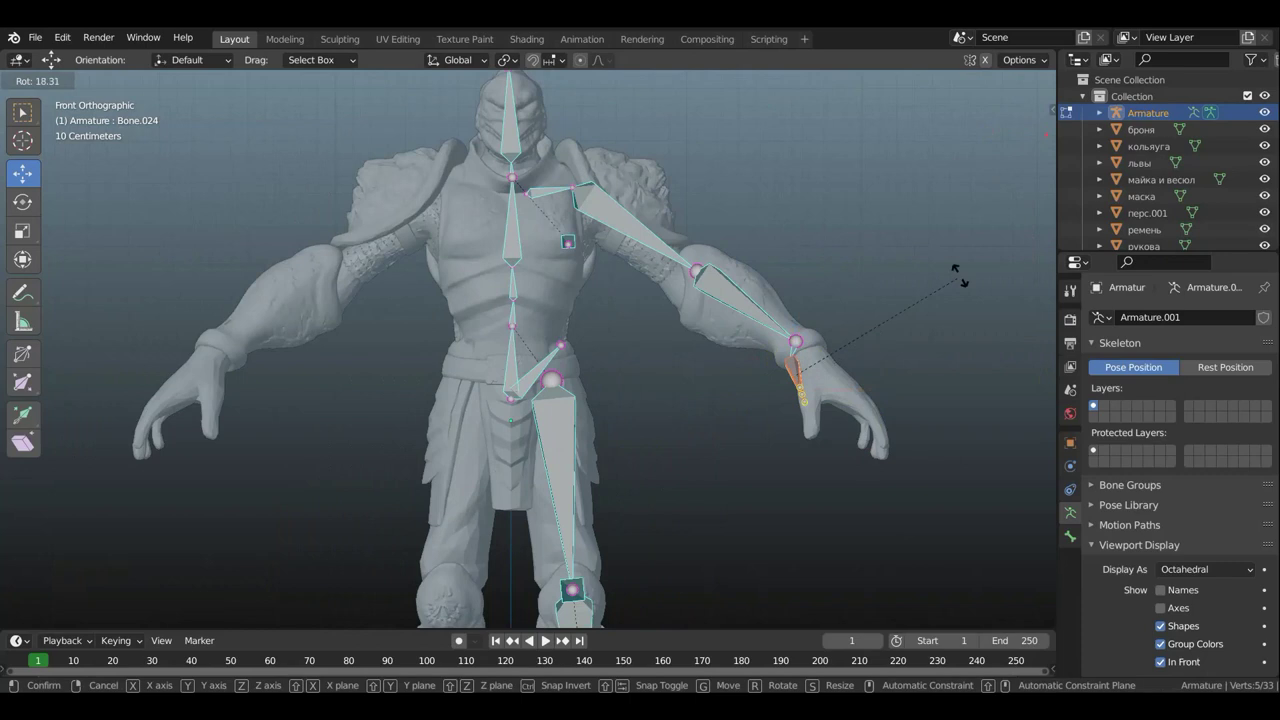
left_click(975, 207)
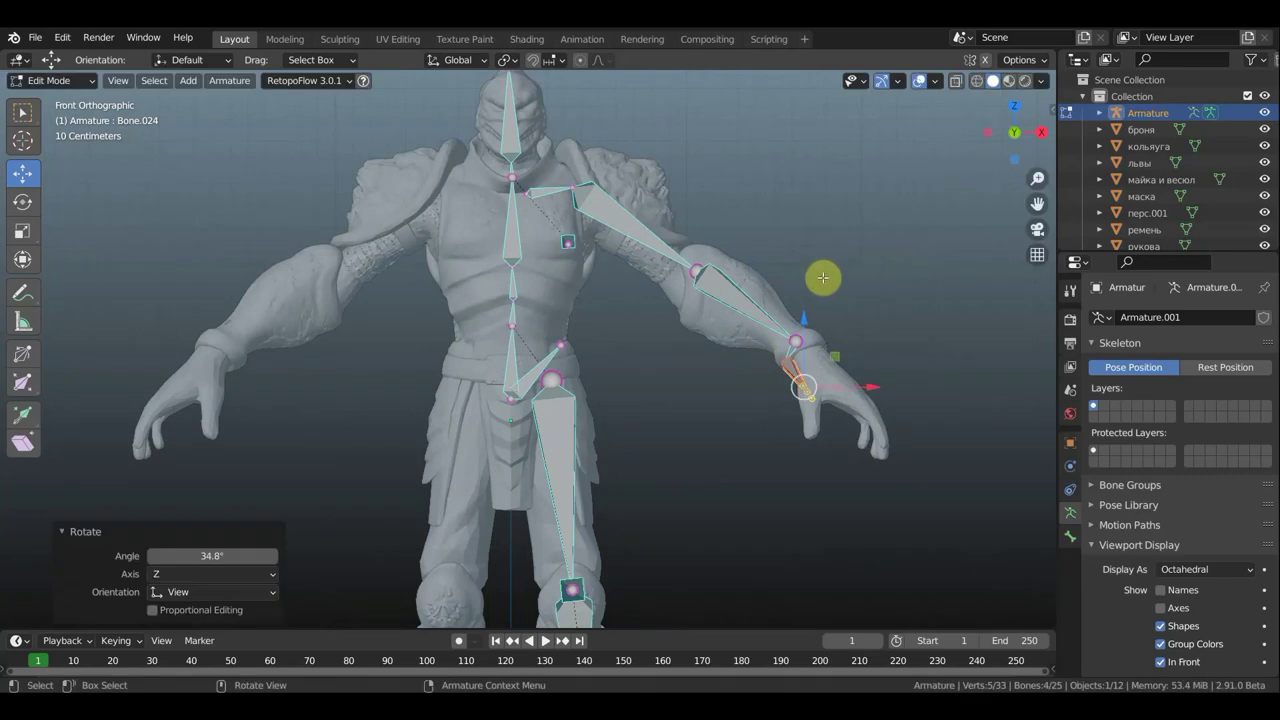
key("g")
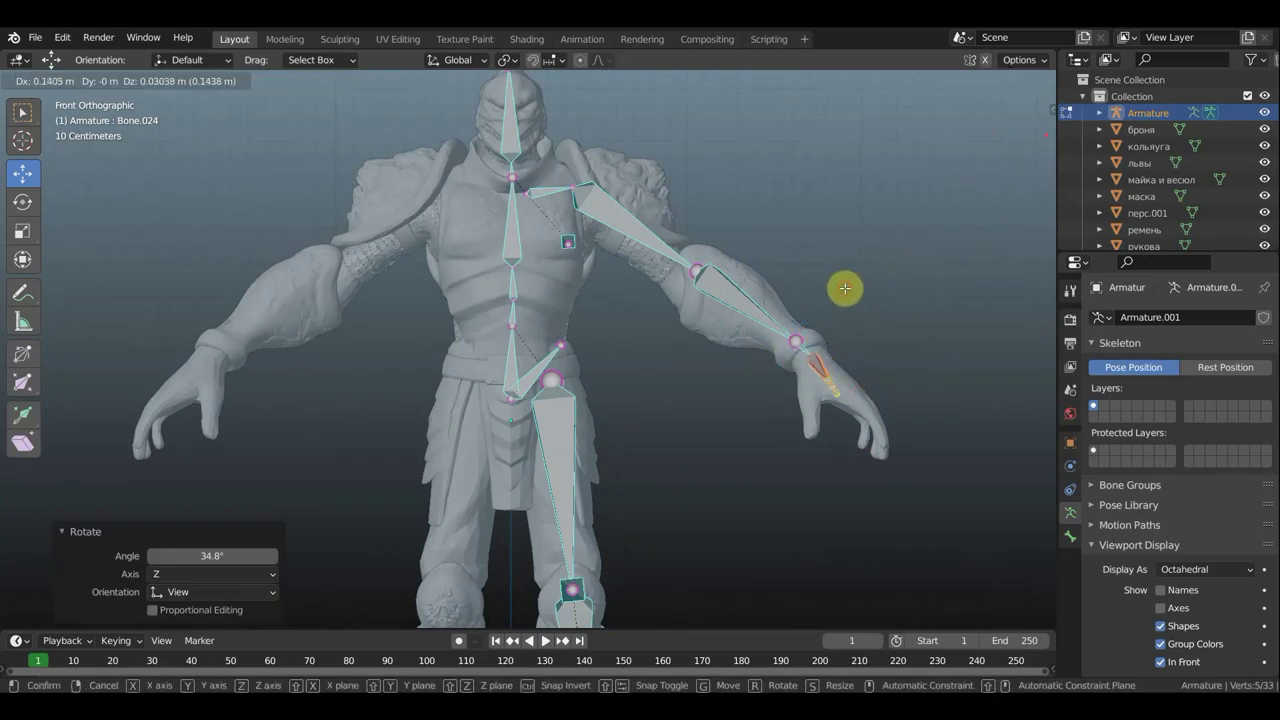
left_click(845, 288)
key("r")
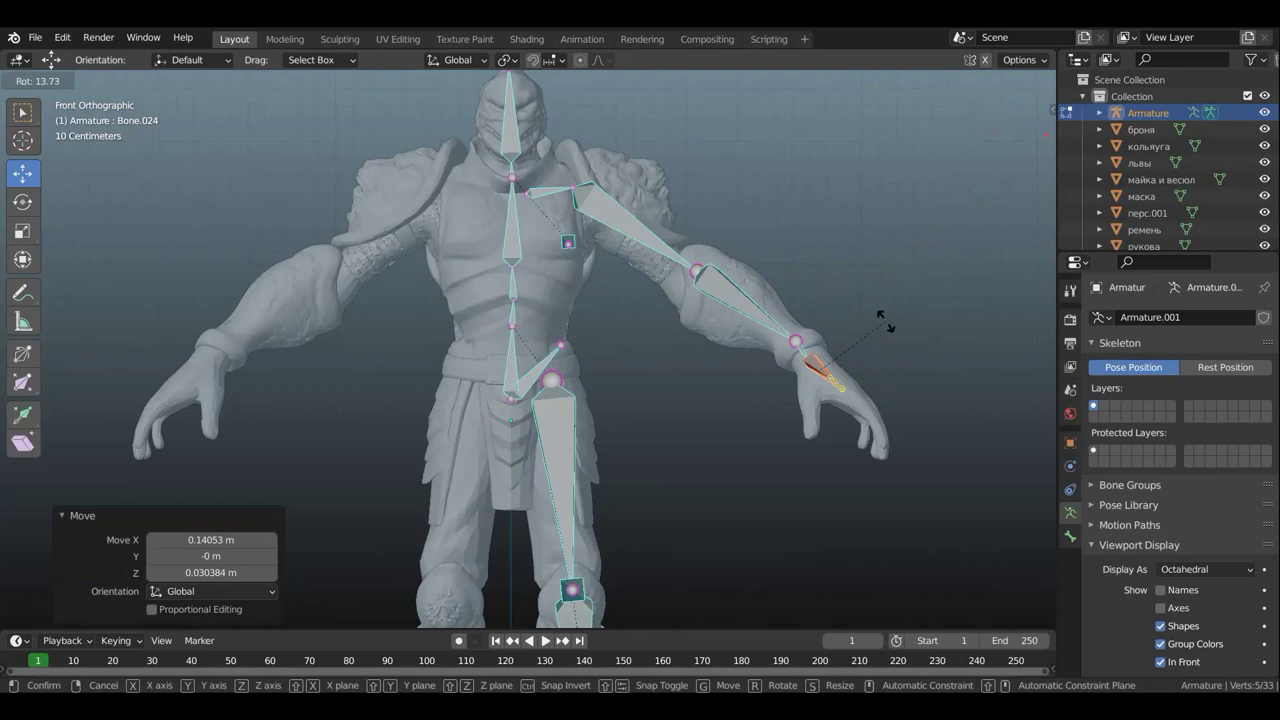
left_click(886, 320)
key("g")
left_click(894, 318)
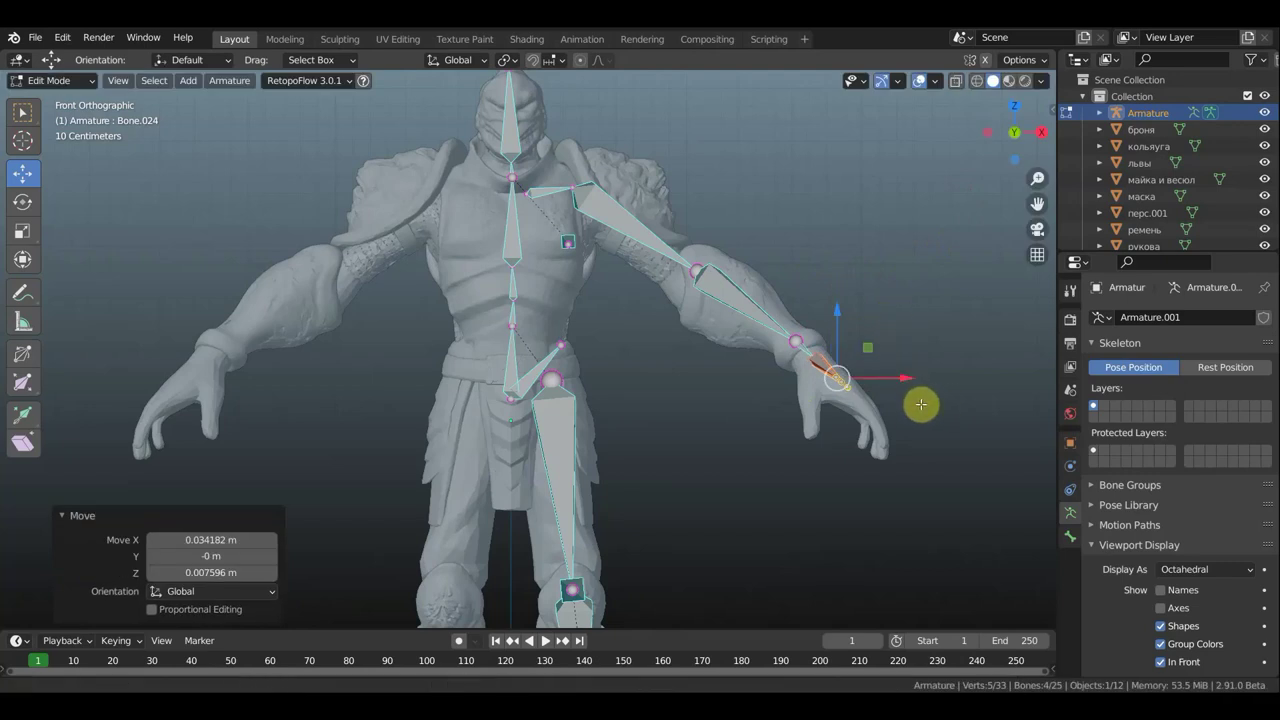
Frame the wrist and hand, select a hand joint and view it at an angle.
middle_click_drag(923, 400, 592, 319, "shift")
scroll(600, 320, "up", 1)
scroll(611, 323, "up", 2)
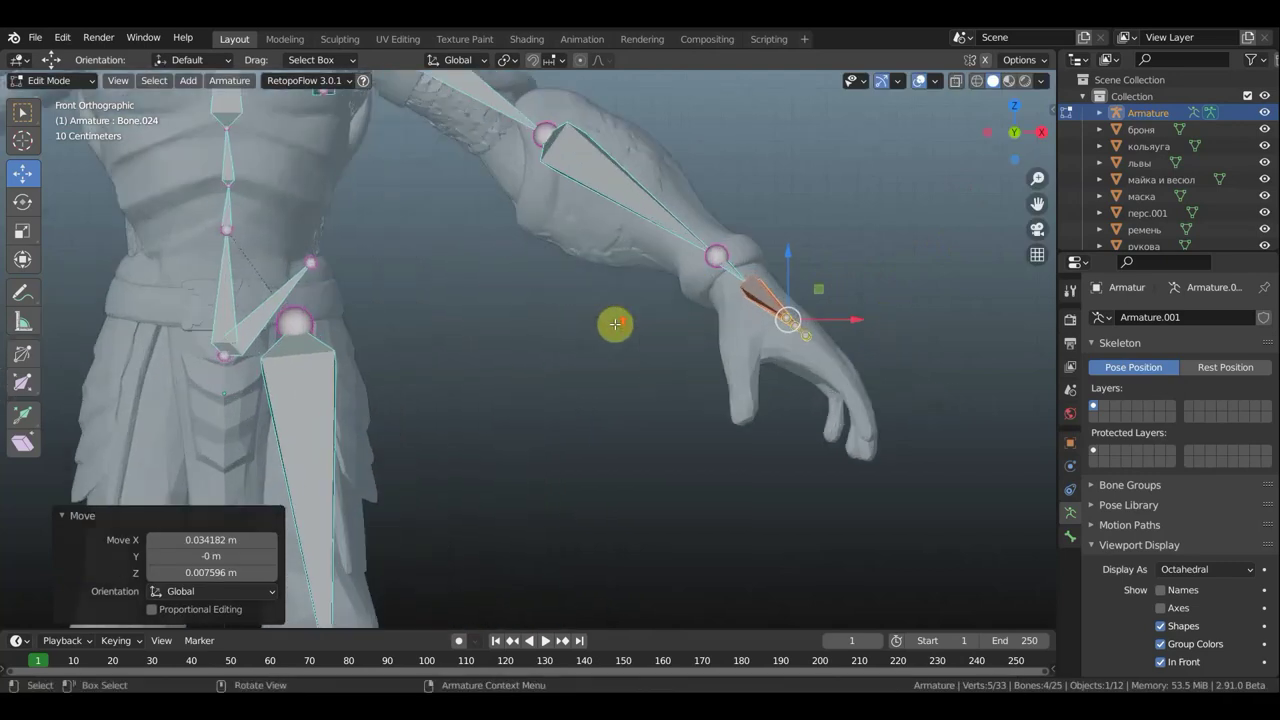
scroll(617, 323, "up", 2)
scroll(620, 323, "up", 2)
middle_click_drag(468, 354, 390, 369, "shift")
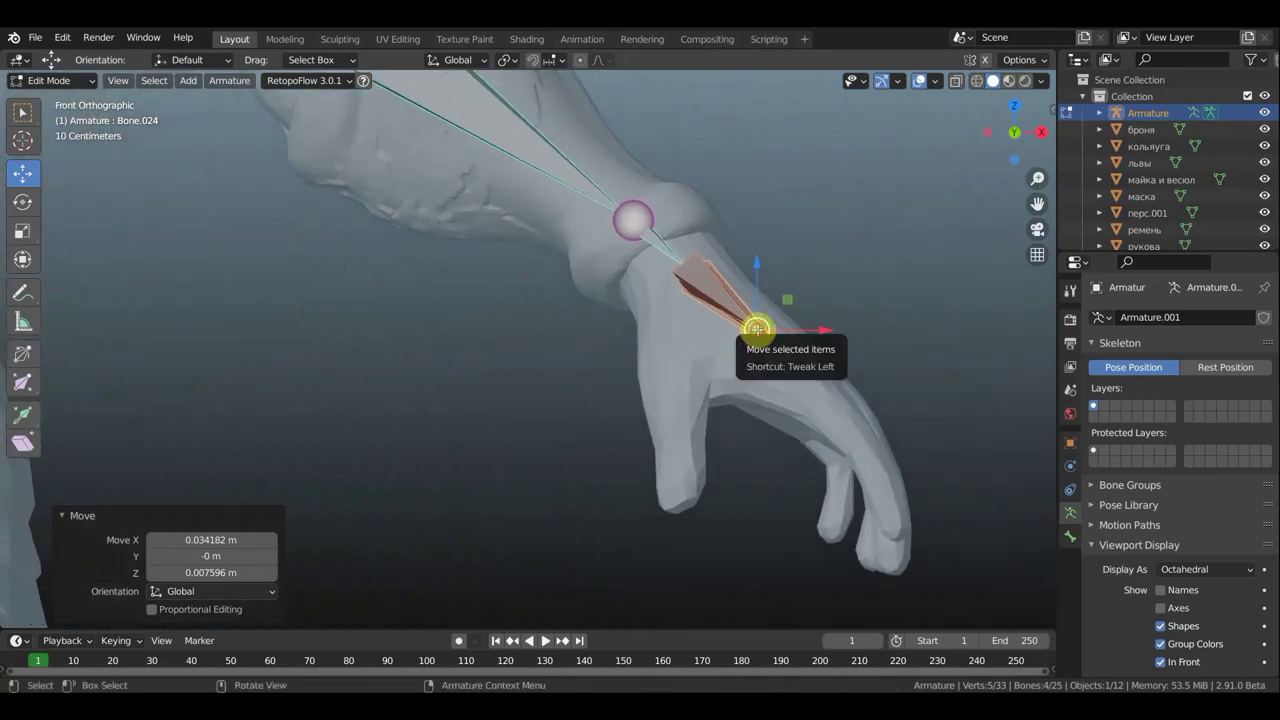
left_click(762, 343)
middle_click_drag(762, 343, 660, 366)
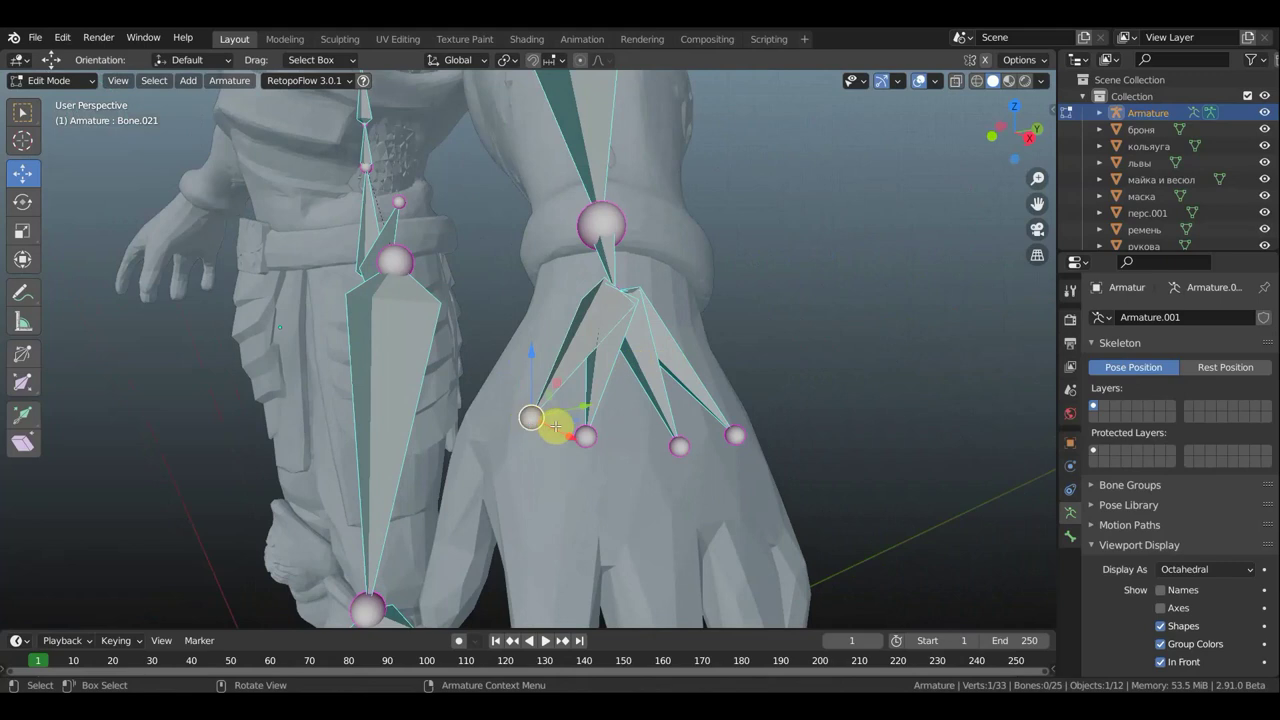
Extrude a bone down from the hand joint and move its tip onto the finger.
scroll(555, 426, "down", 5)
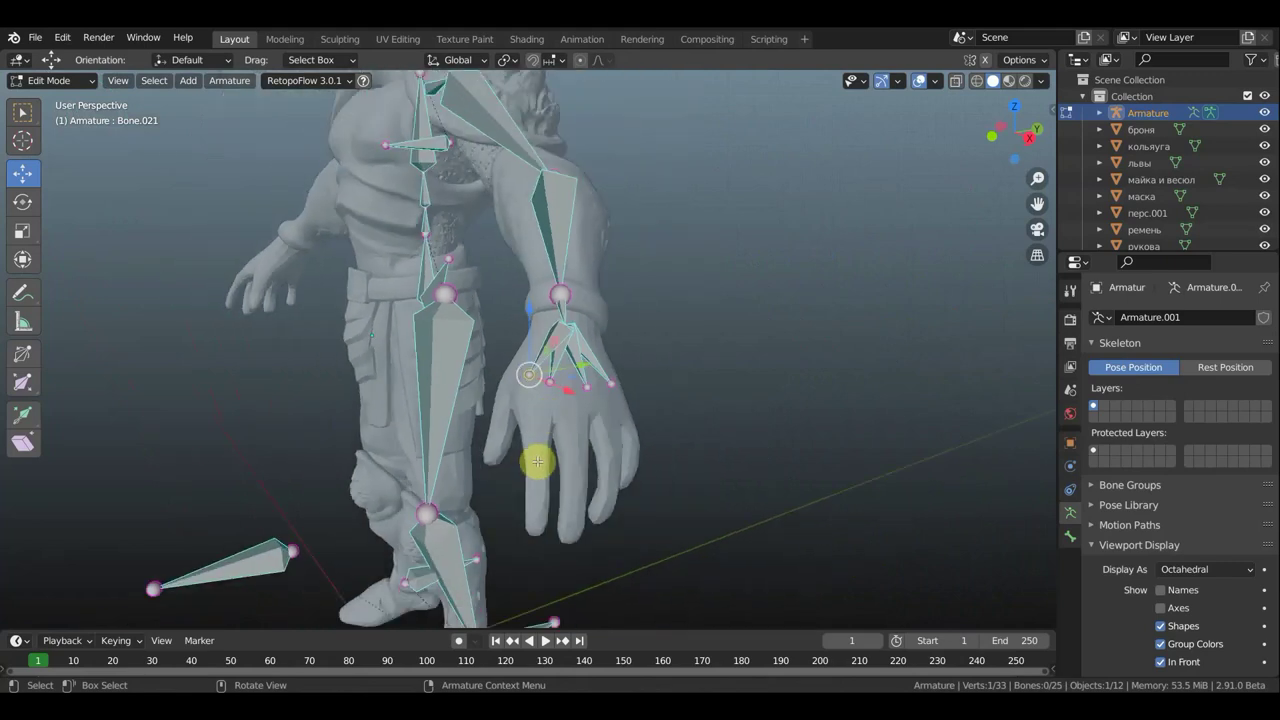
key("e")
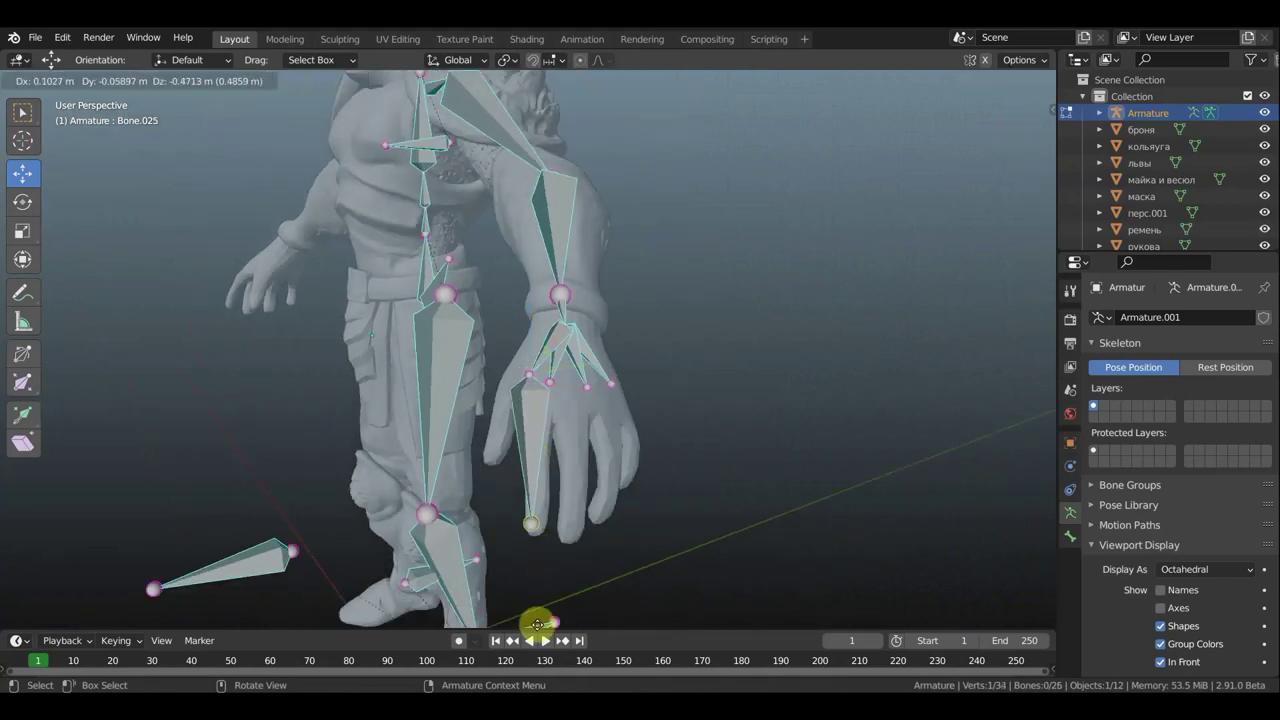
left_click(544, 625)
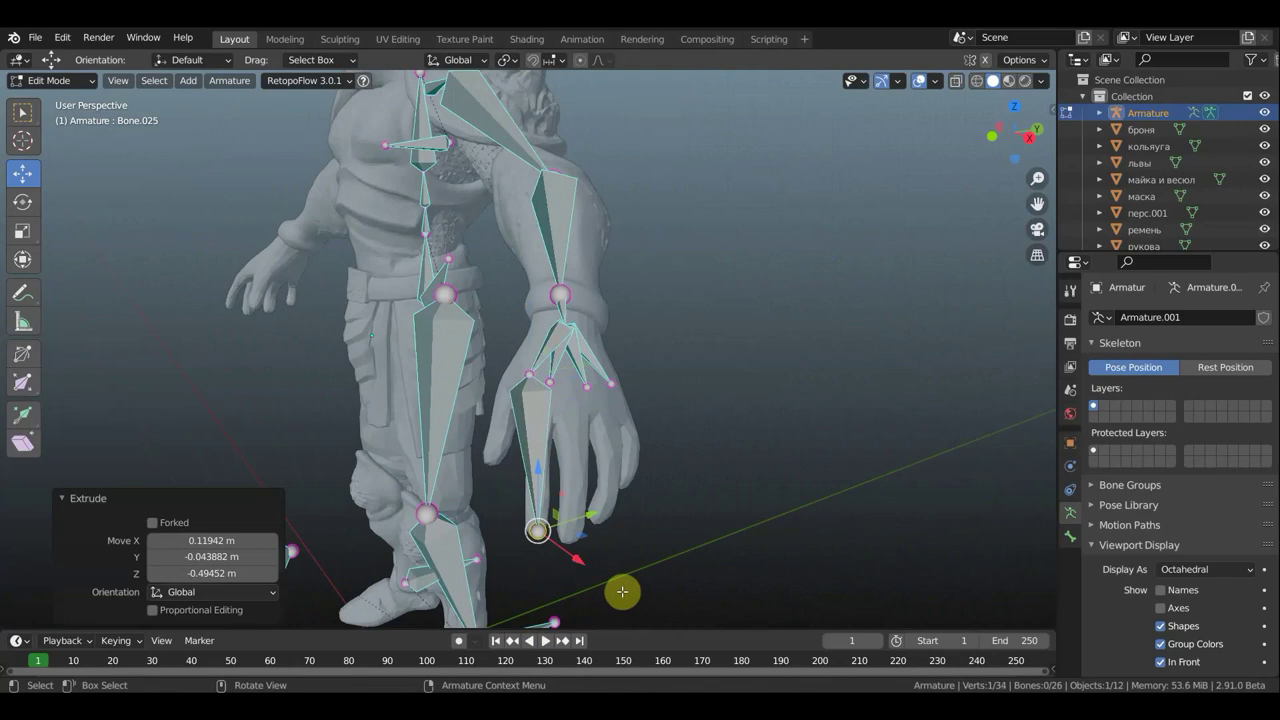
key("KP_1")
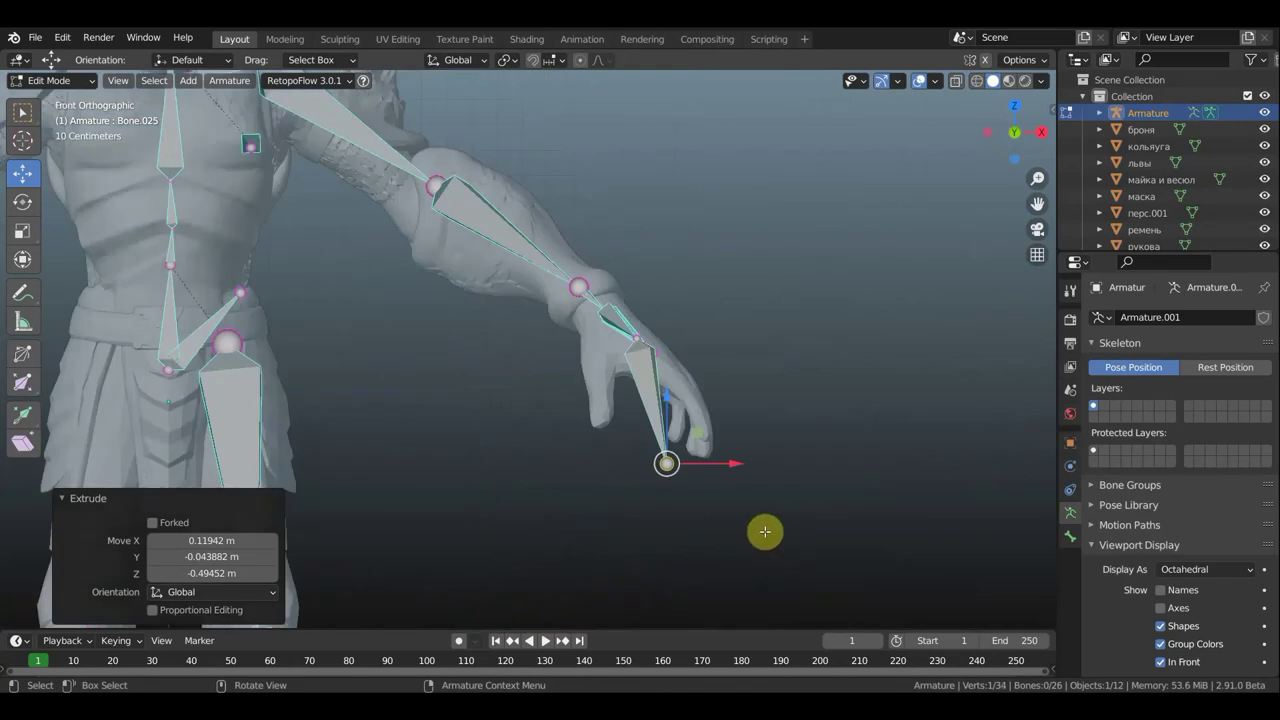
key("g")
left_click(812, 505)
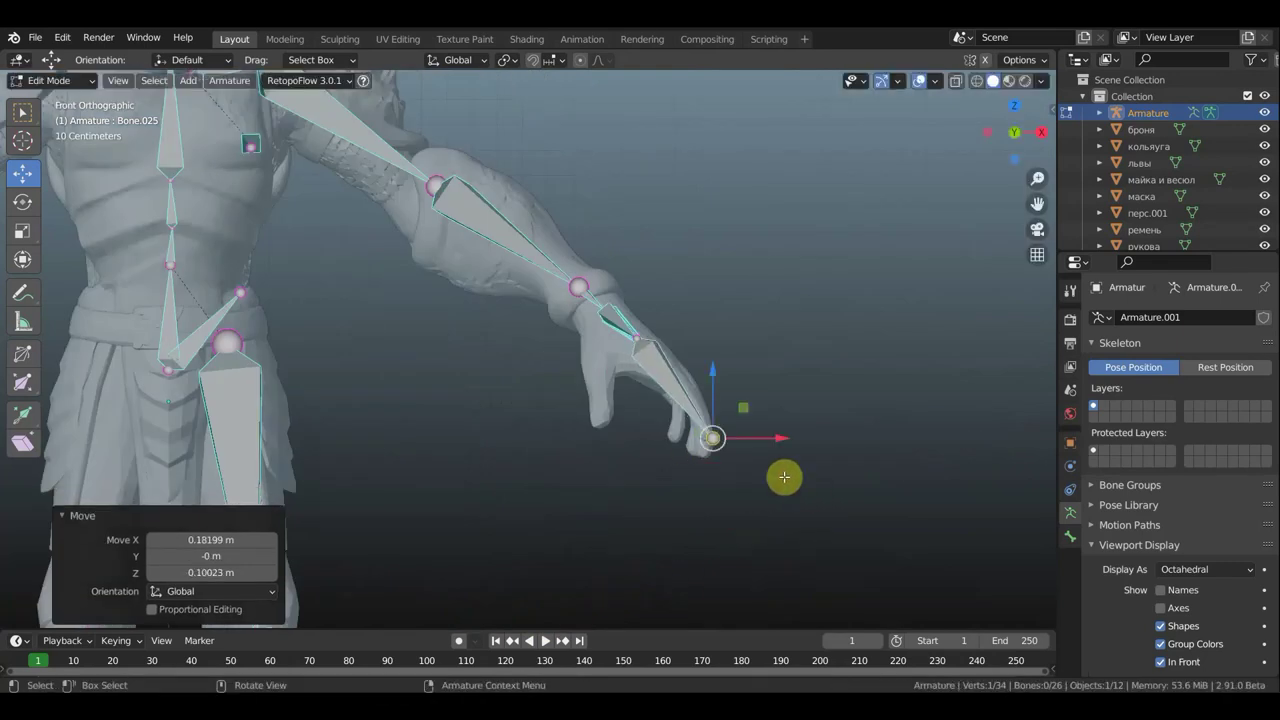
Subdivide the finger bone with 2 cuts and move the middle joint onto the finger.
left_click(675, 378)
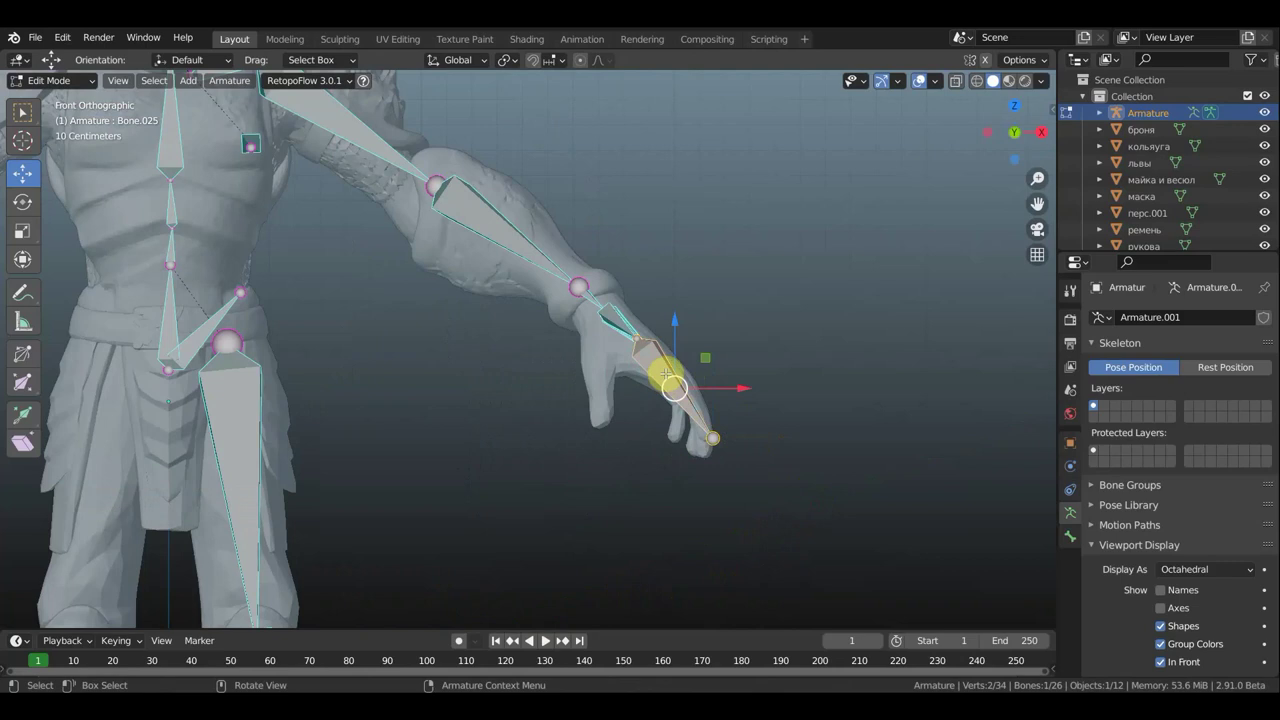
right_click(675, 378)
left_click(651, 374)
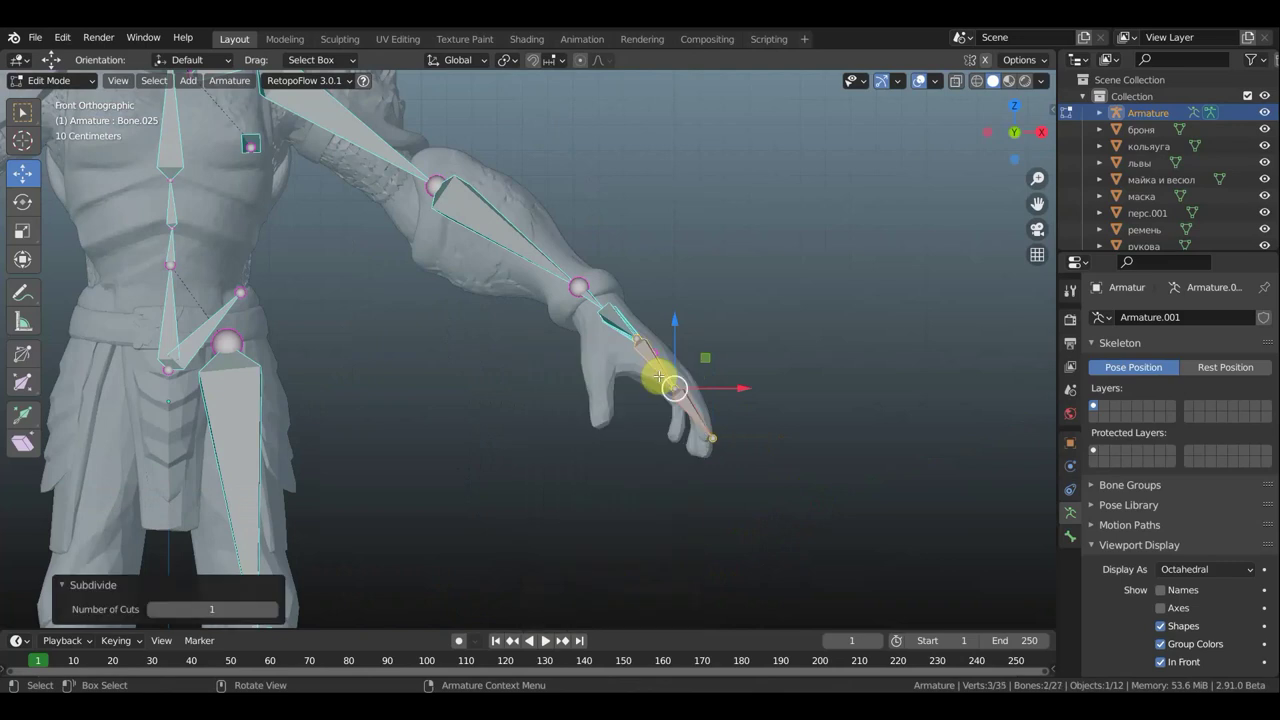
left_click(276, 609)
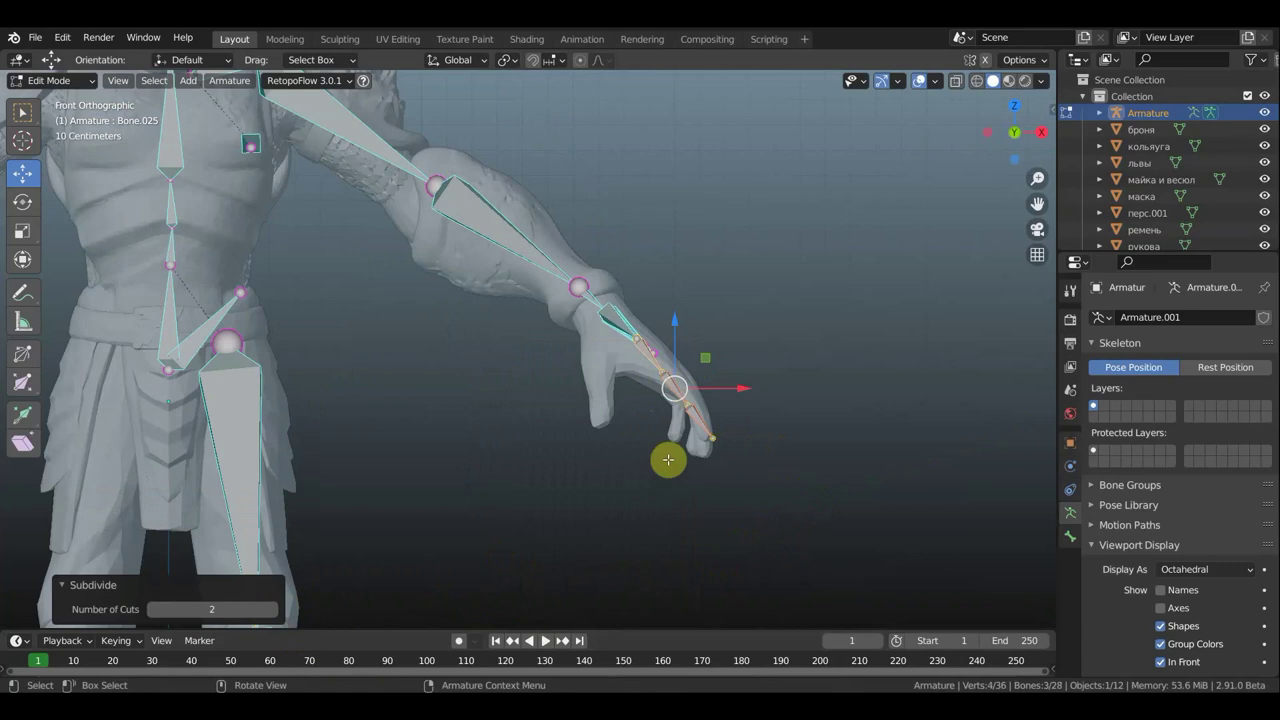
left_click(677, 404)
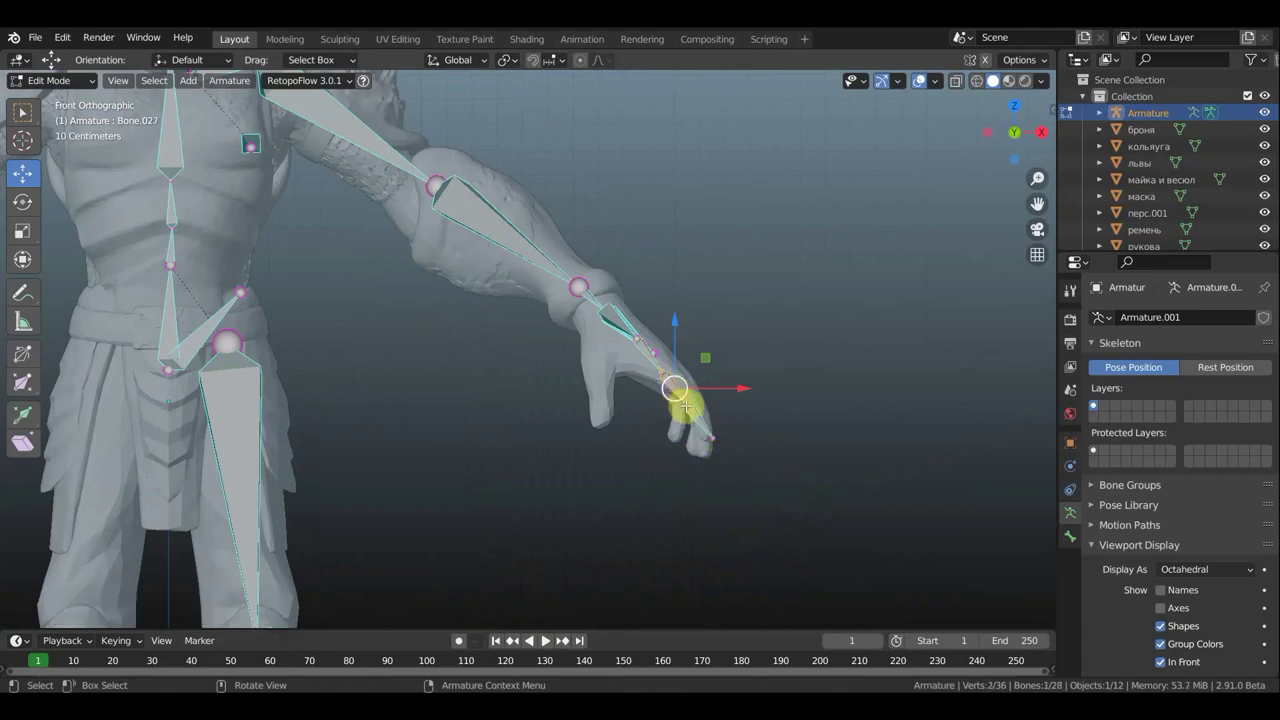
left_click_drag(686, 387, 688, 392)
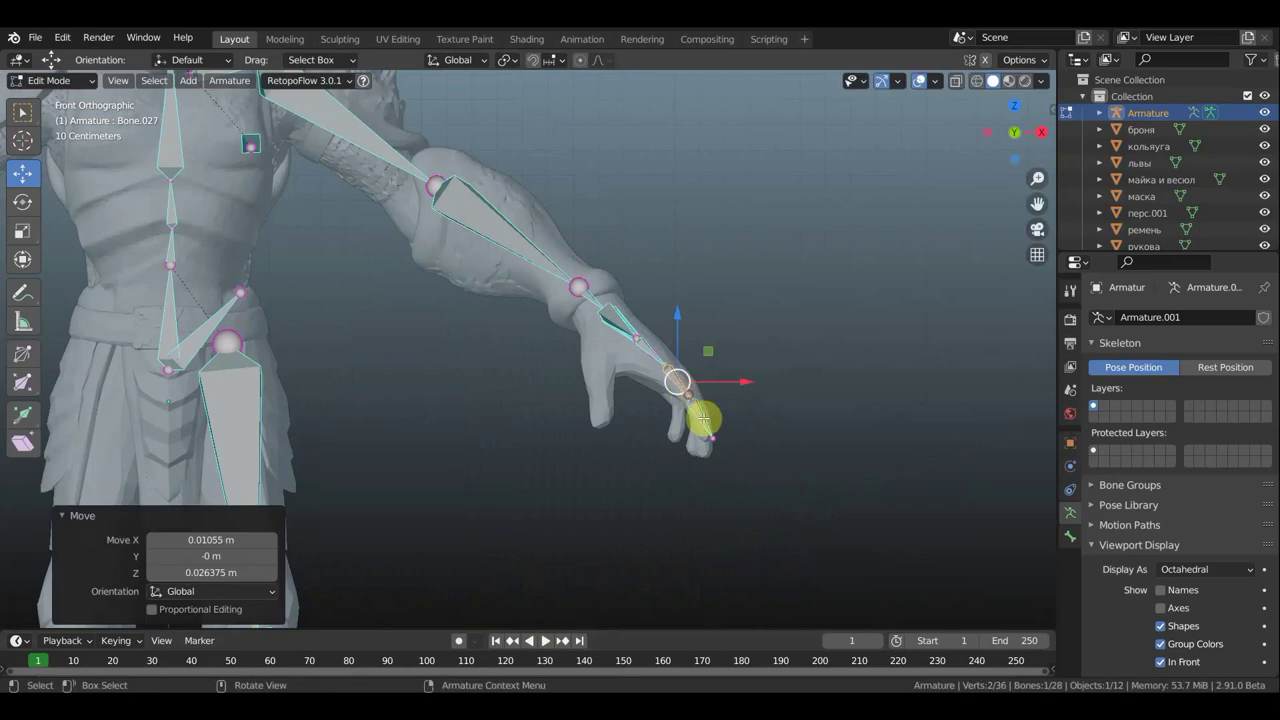
left_click(713, 437)
Set the fingertip joint at the finger end and select the three finger bones.
left_click_drag(713, 437, 703, 441)
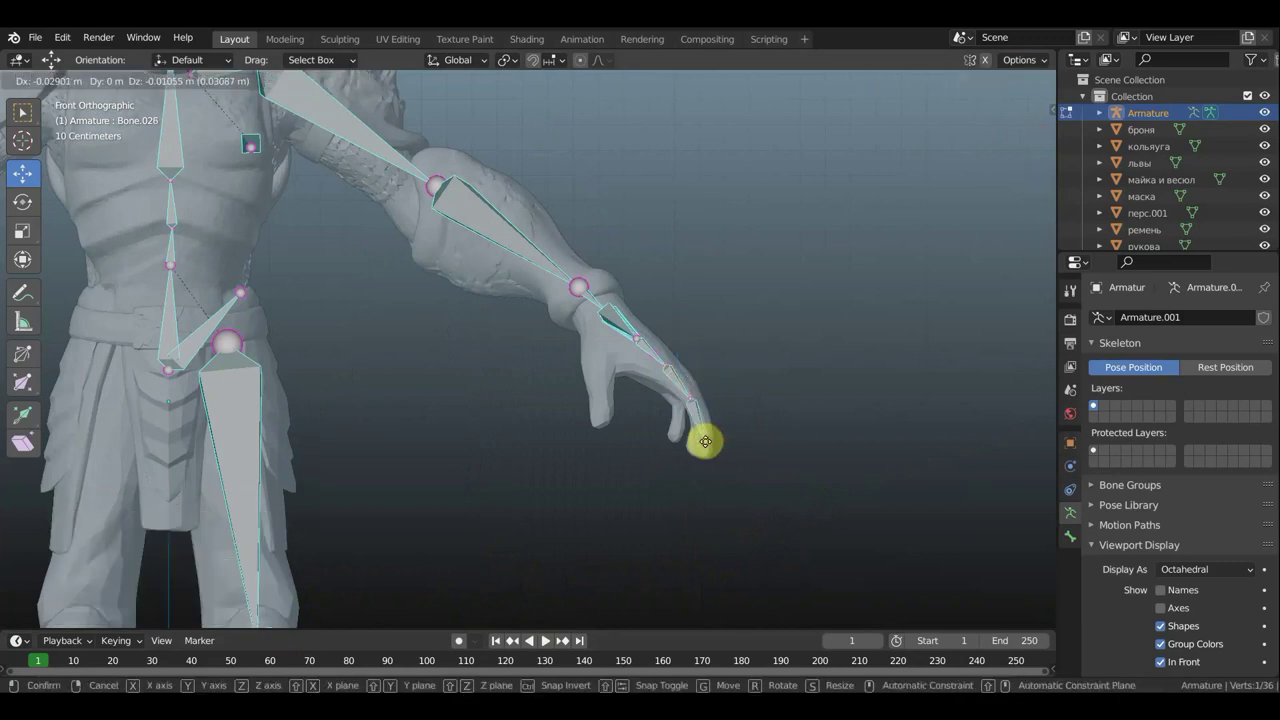
middle_click_drag(686, 458, 551, 477)
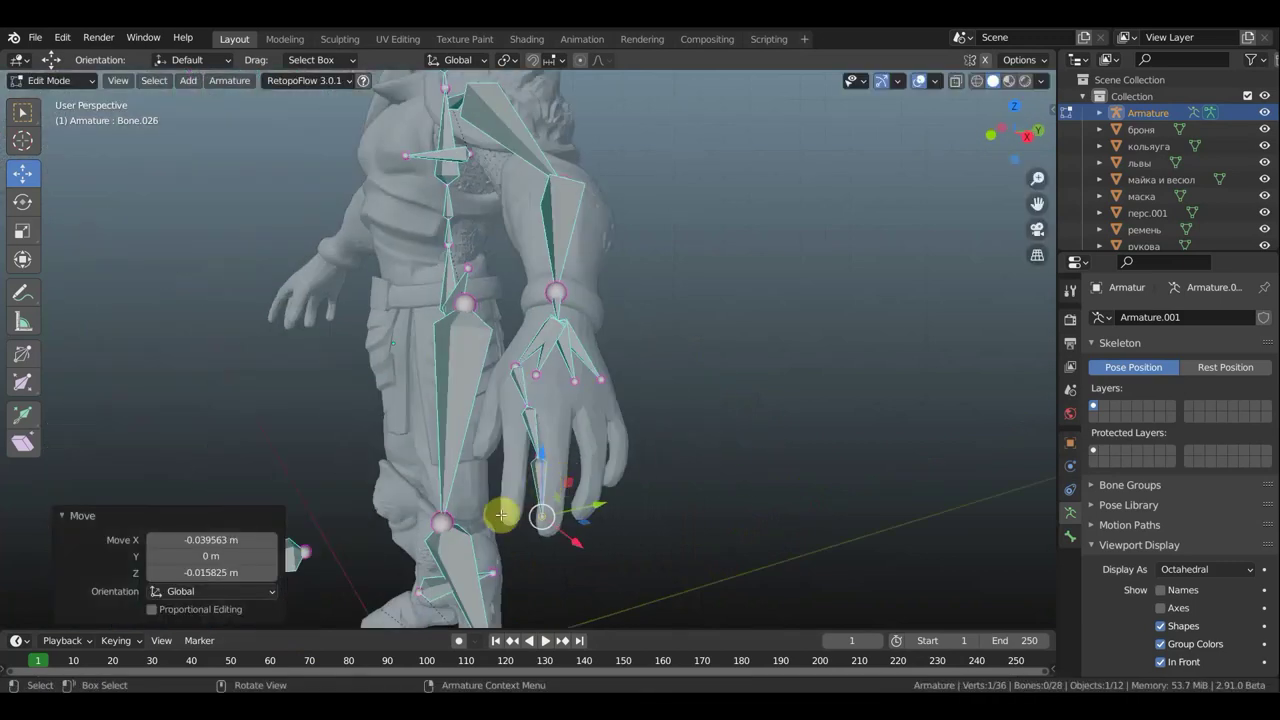
mouse_move(451, 517)
middle_mouse_down()
mouse_move(425, 532)
mouse_move(446, 520)
middle_mouse_up()
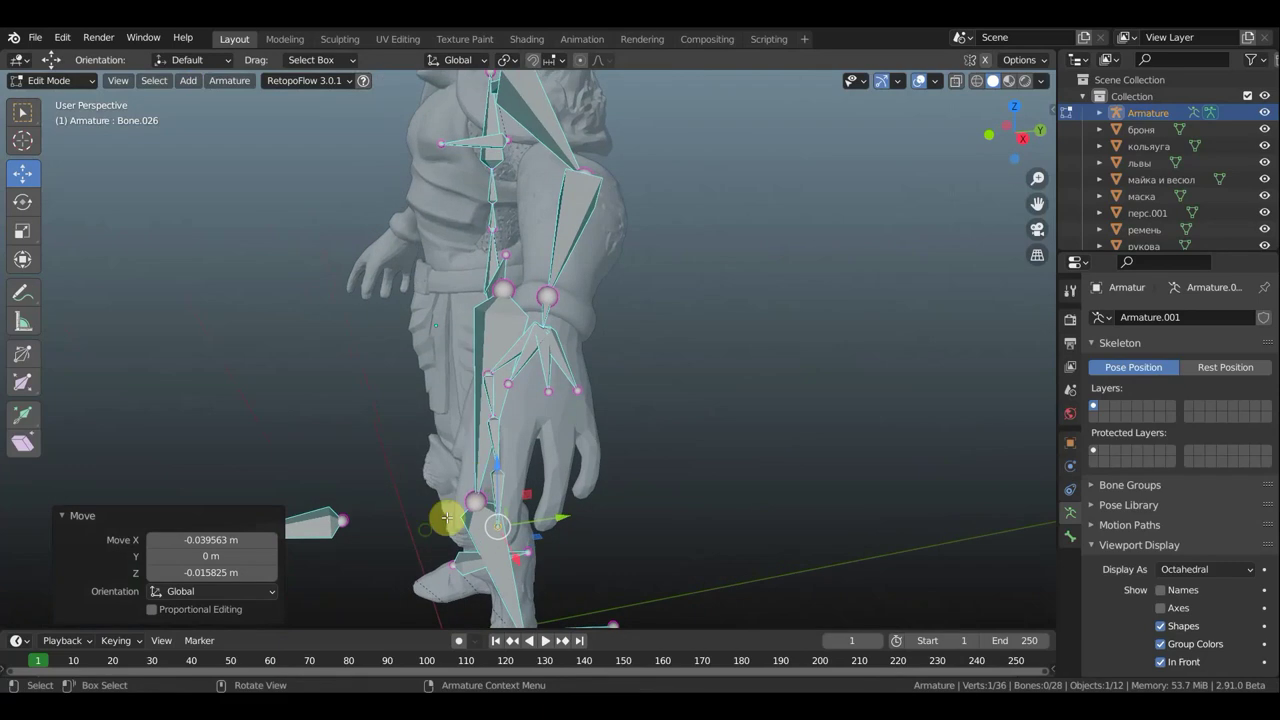
left_click(497, 432)
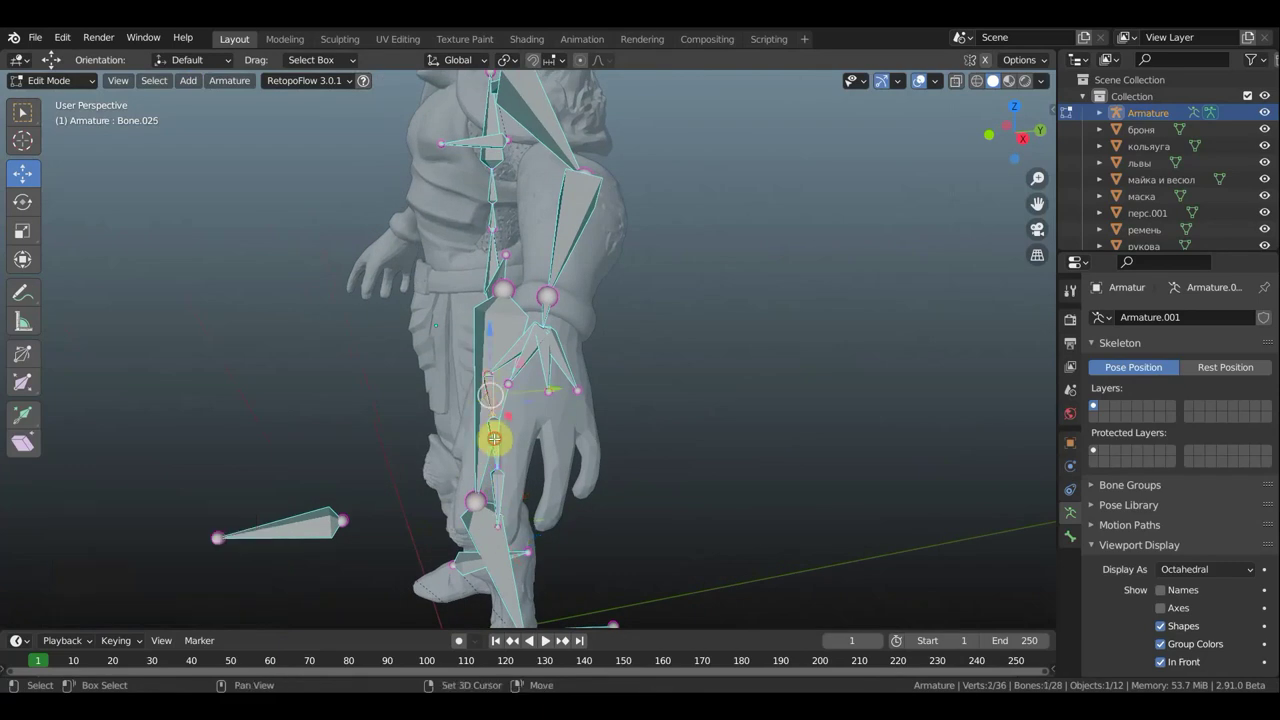
left_click(500, 488, "shift")
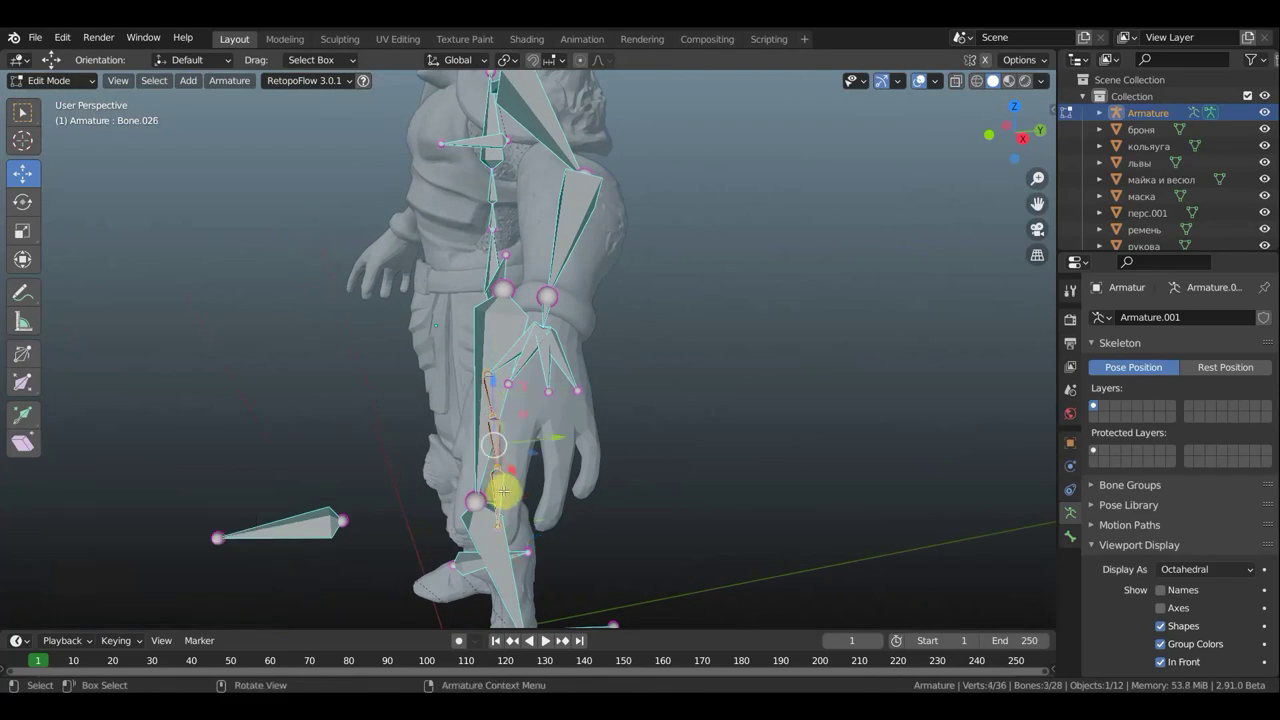
In top view, rotate the finger chain −20.9° and shift it 0.0422 m X, −0.076488 m Y.
key("KP_7")
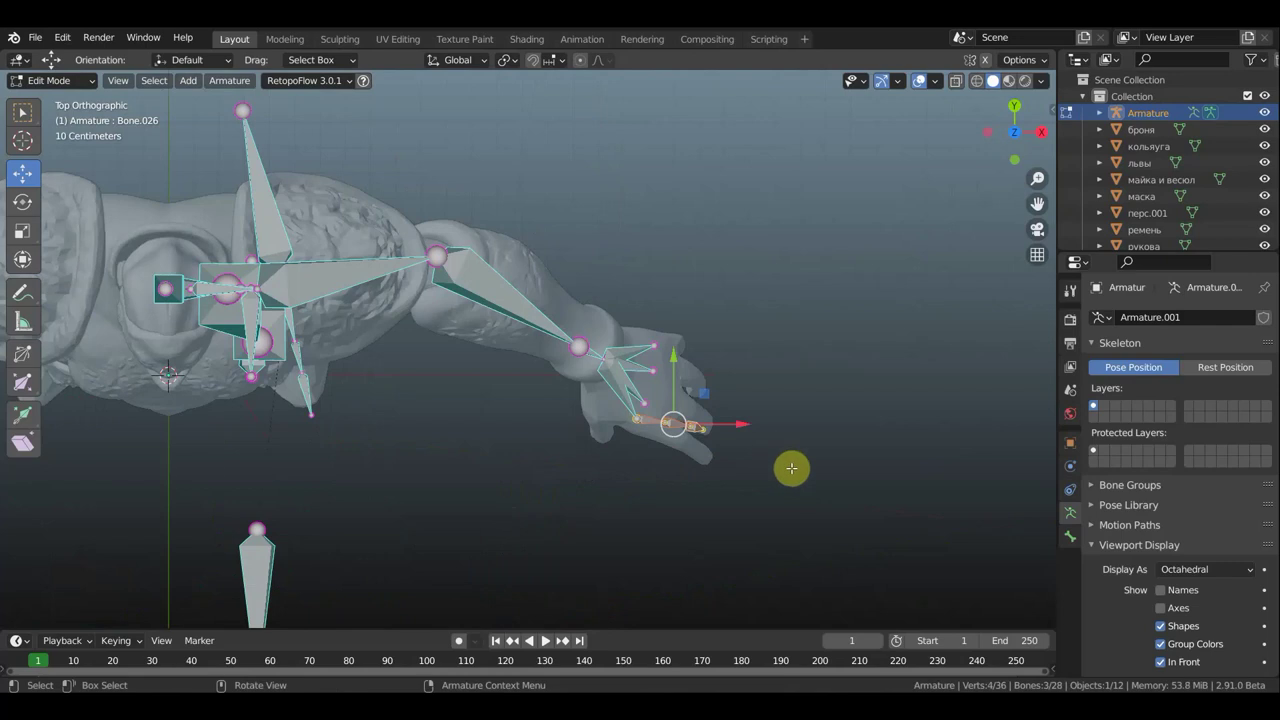
key("r")
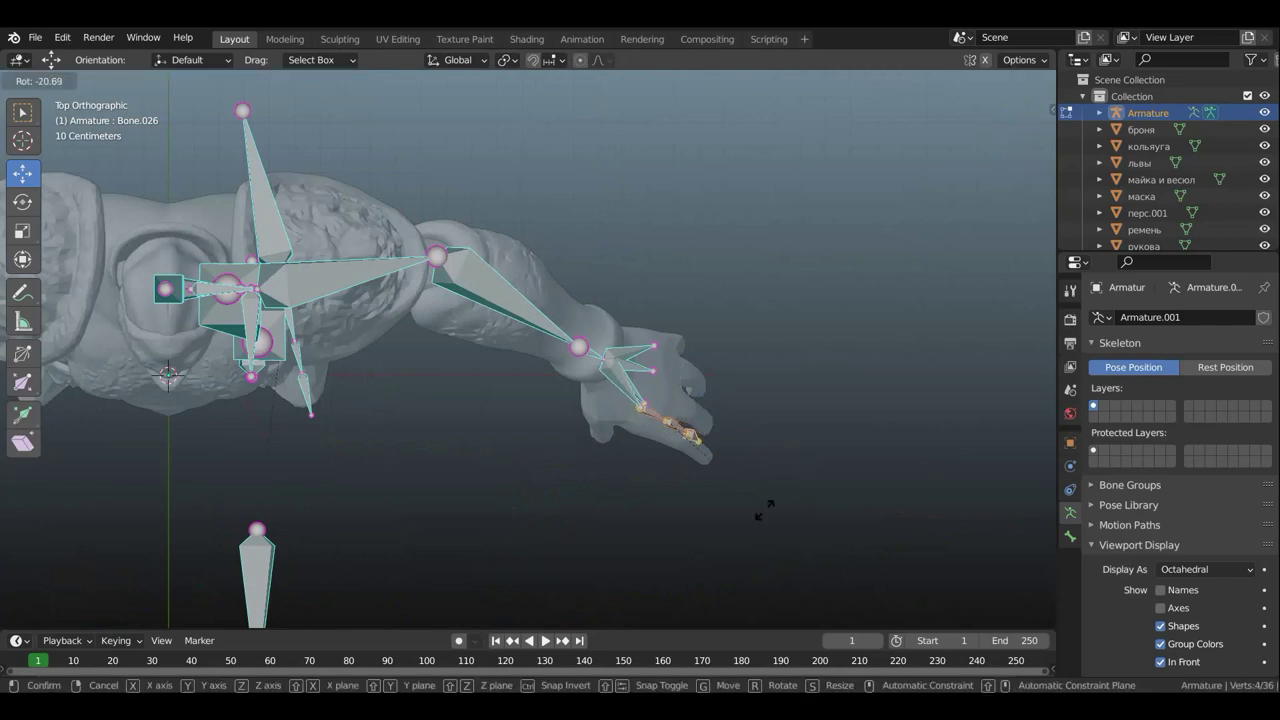
left_click(766, 510)
key("g")
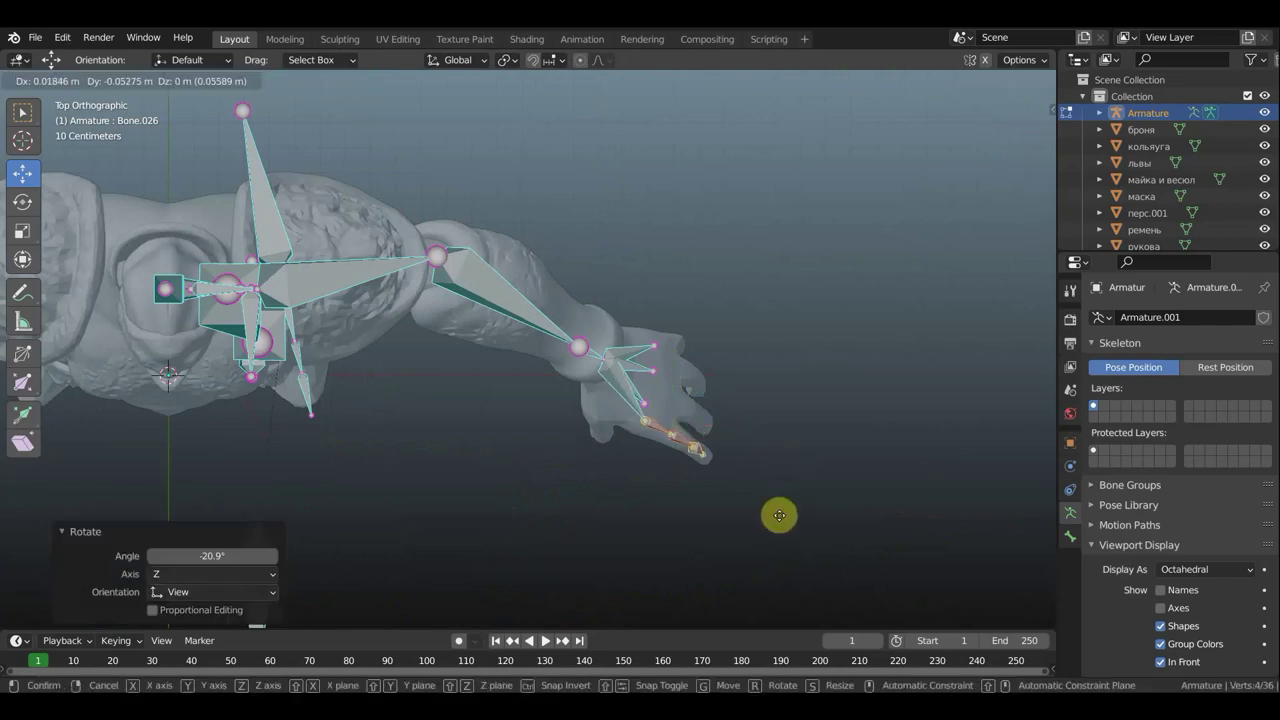
left_click(784, 520)
Back in front view, select the hand bone's tip for the next finger.
key("KP_1")
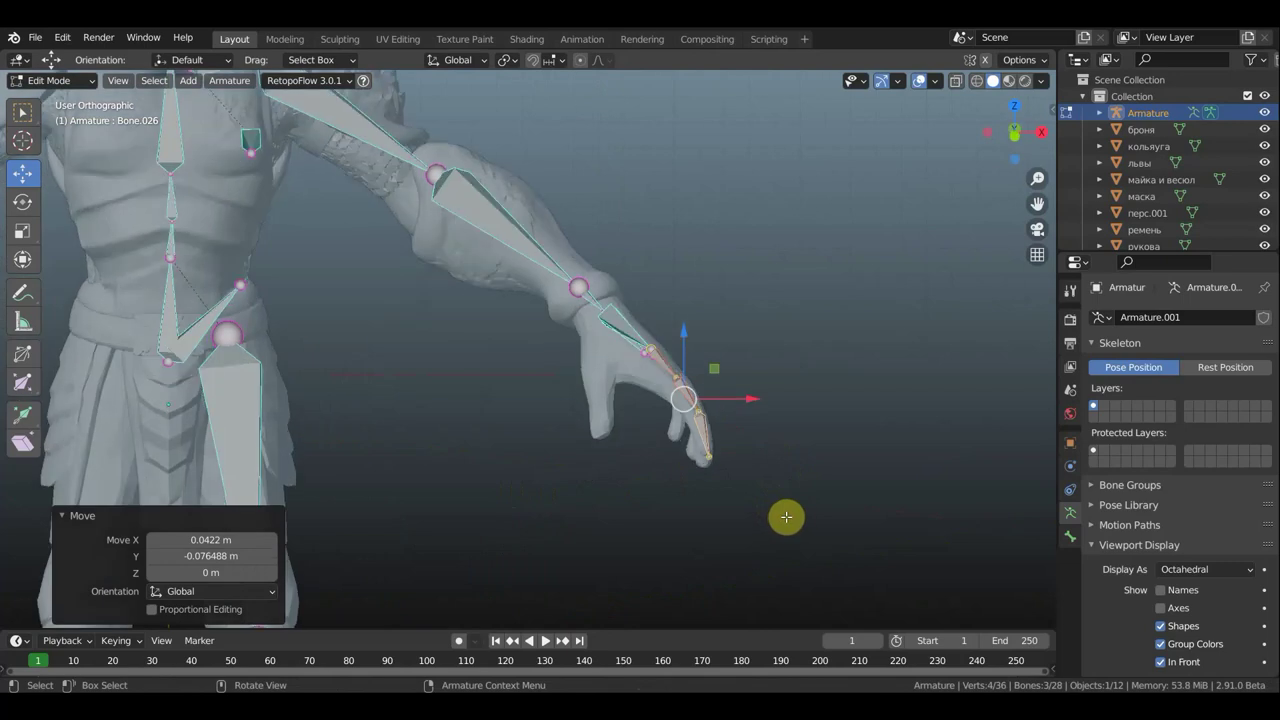
middle_click_drag(795, 474, 580, 440)
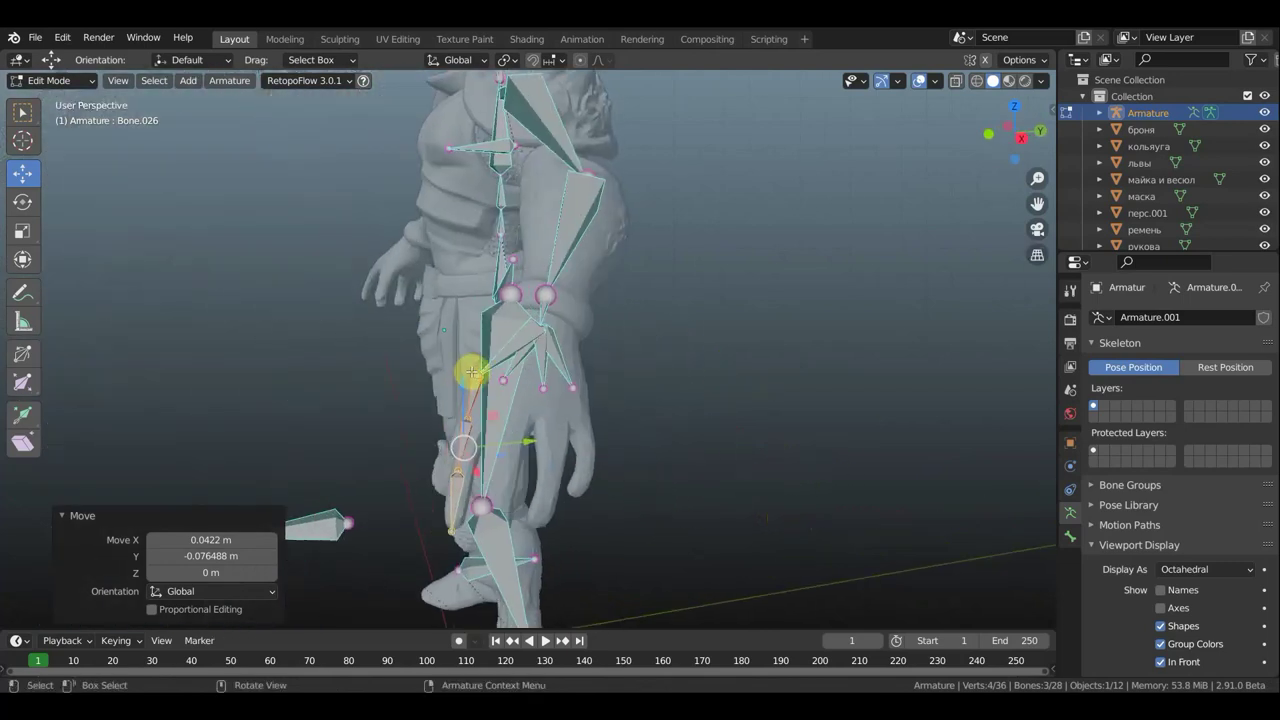
left_click(480, 374)
left_click(507, 381)
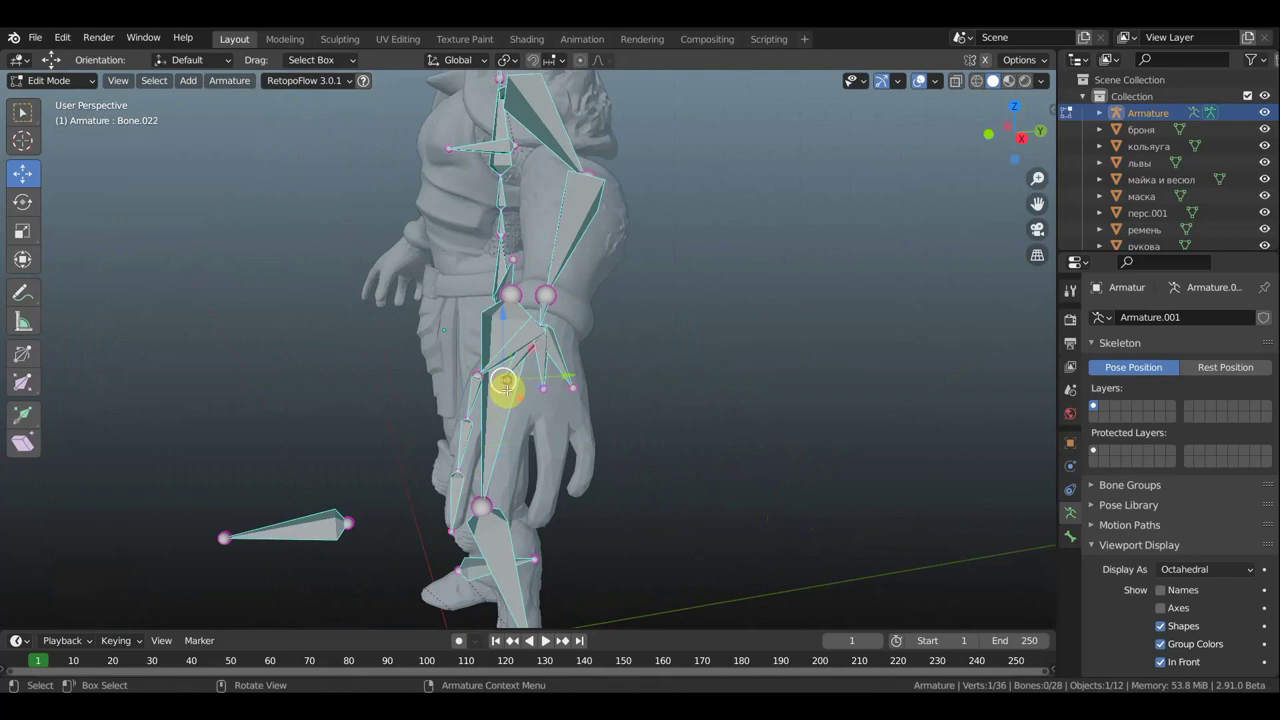
Extrude a new bone from the hand and place its tip at the second fingertip.
key("e")
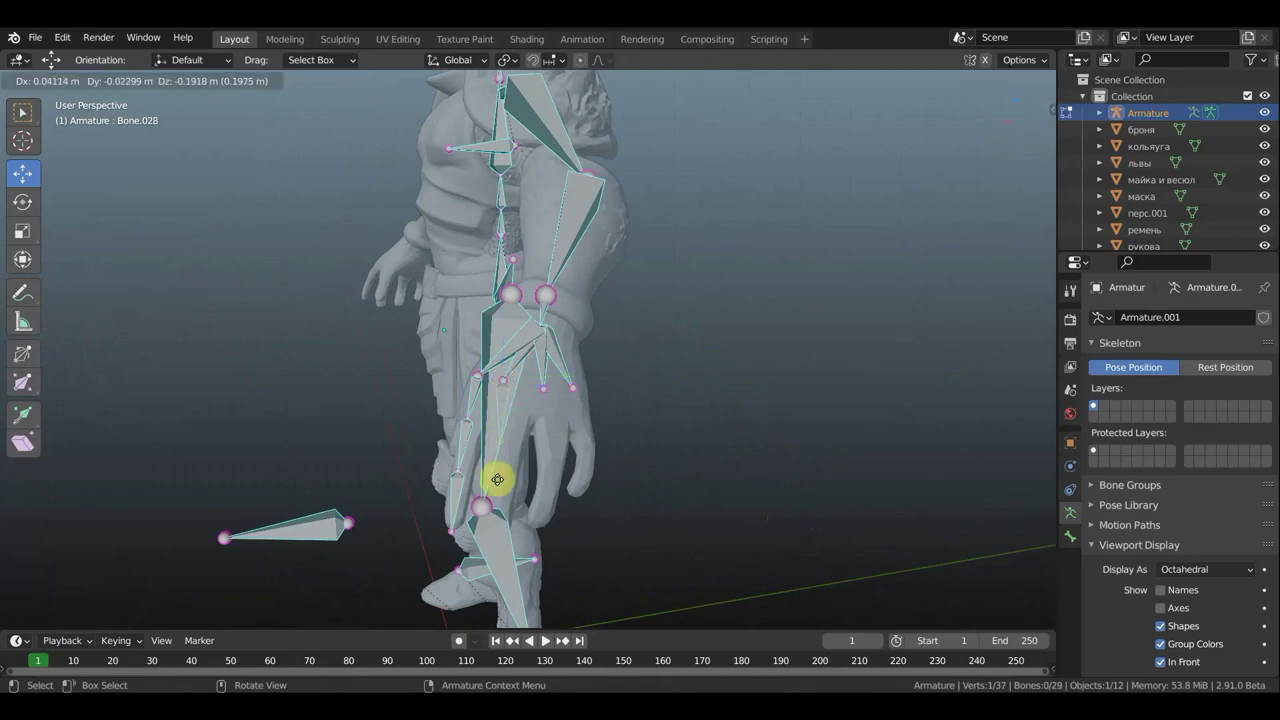
left_click(501, 511)
mouse_move(513, 519)
middle_mouse_down()
mouse_move(553, 503)
mouse_move(399, 483)
middle_mouse_up()
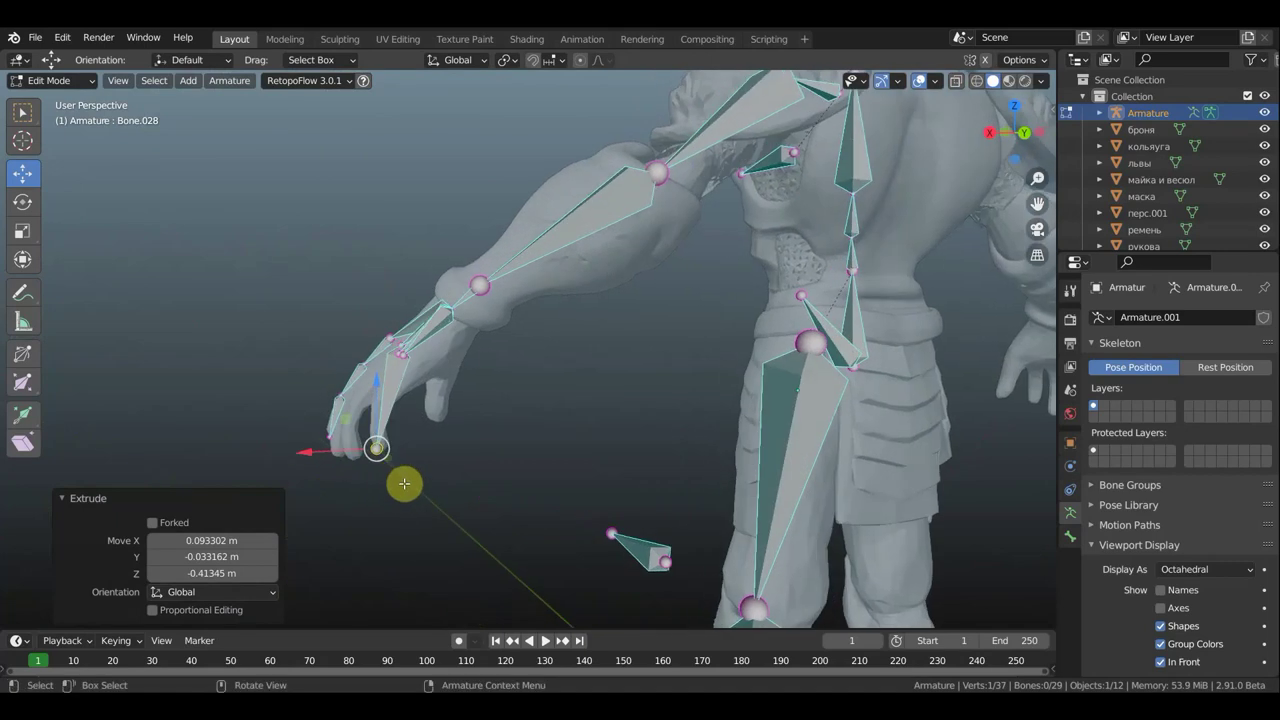
key("g")
left_click(381, 454)
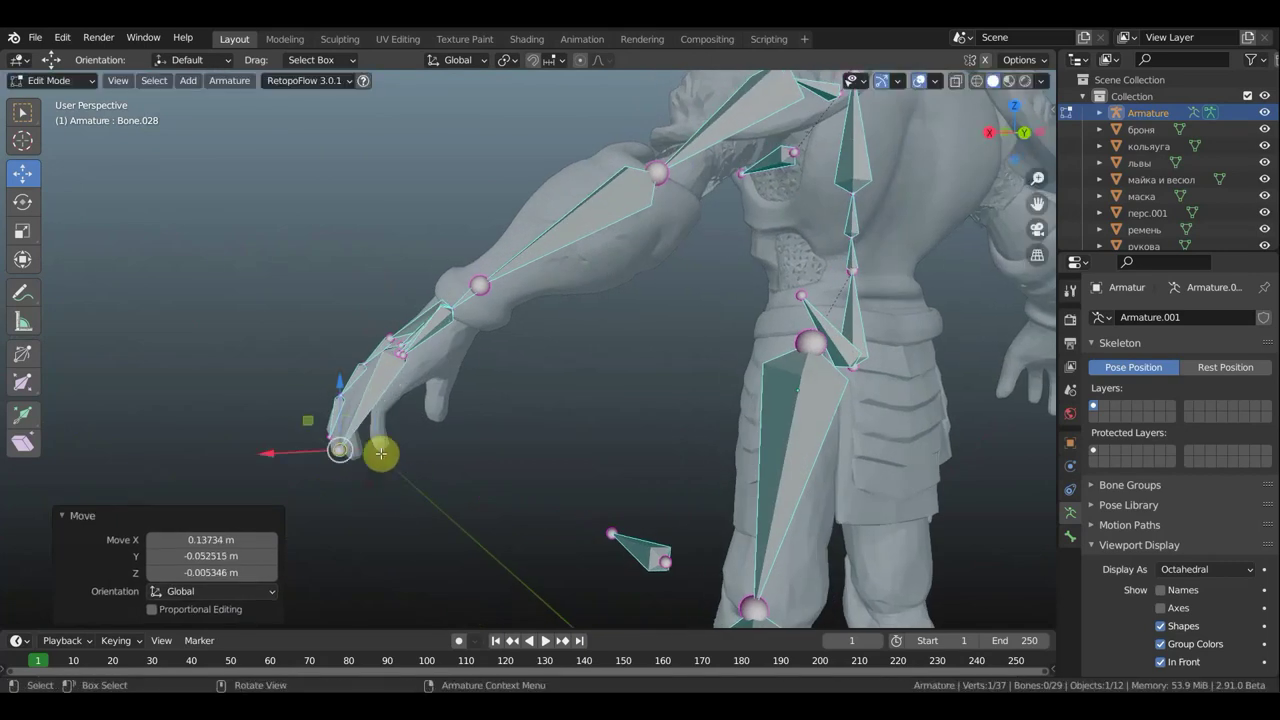
Subdivide the second finger bone with 2 cuts and shift joint Bone.030 0.037292 m X, 0.021368 m Z.
left_click(368, 394)
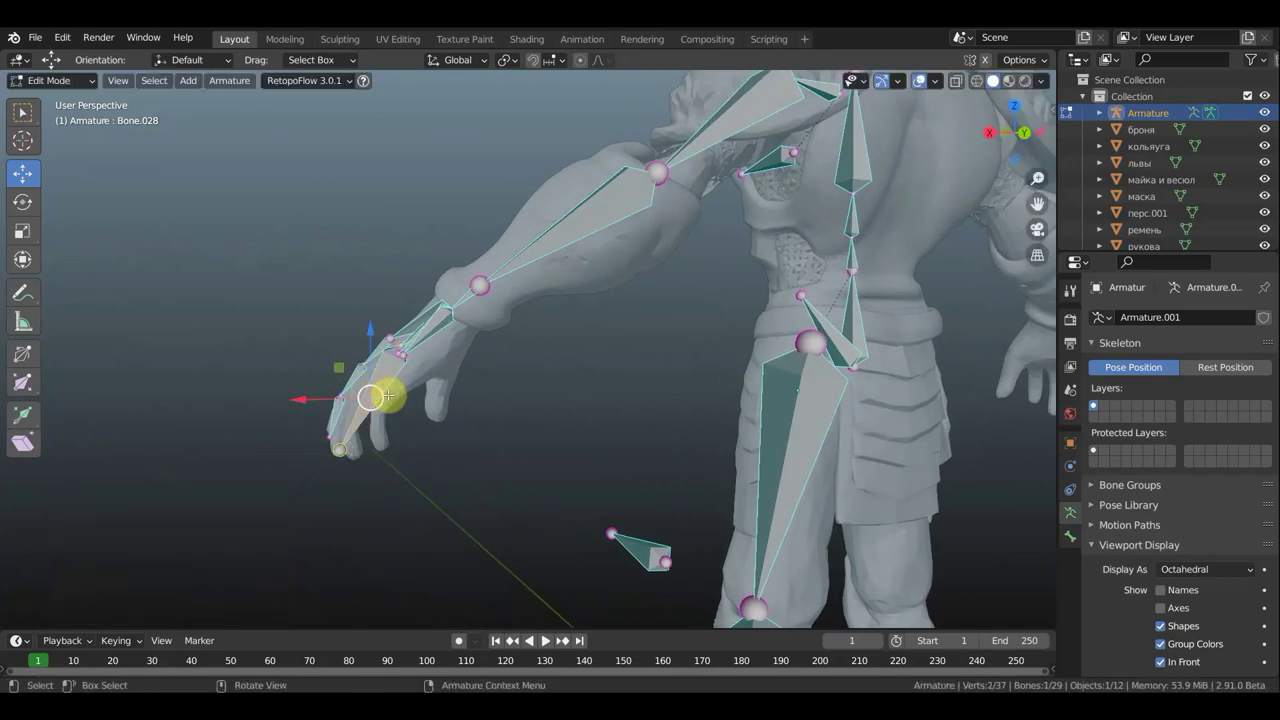
right_click(388, 396)
left_click(391, 399)
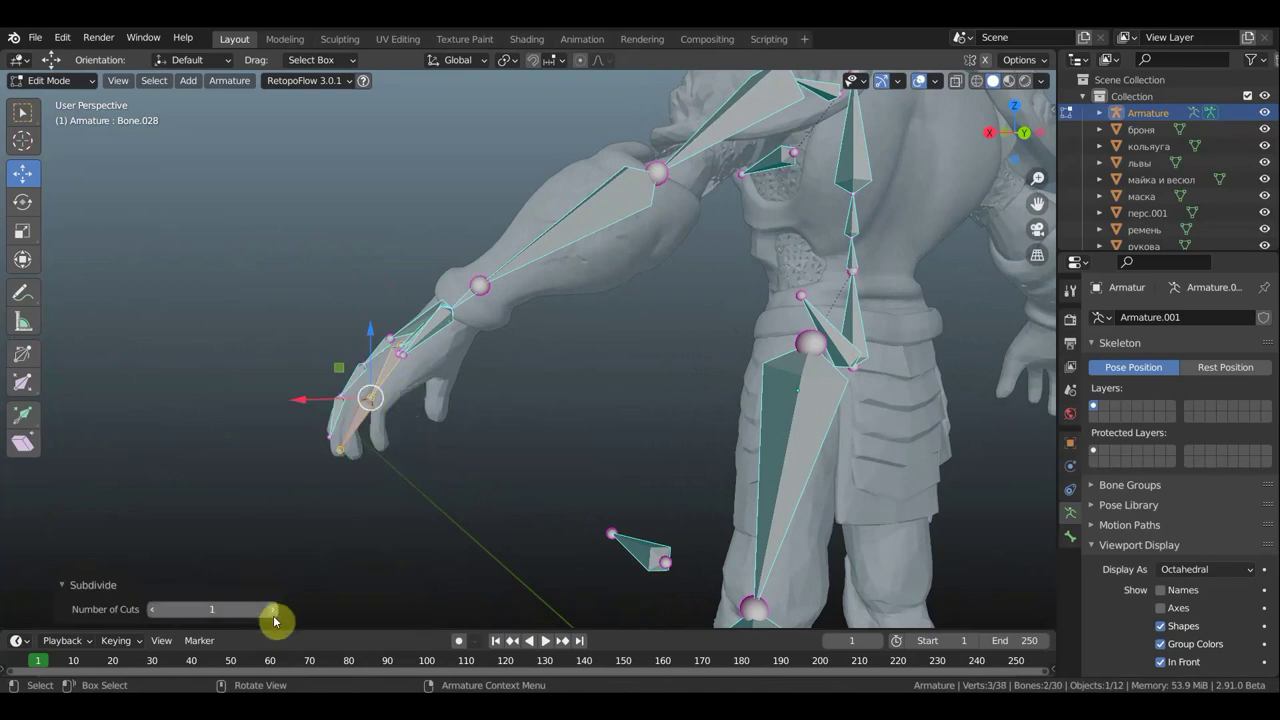
left_click(272, 610)
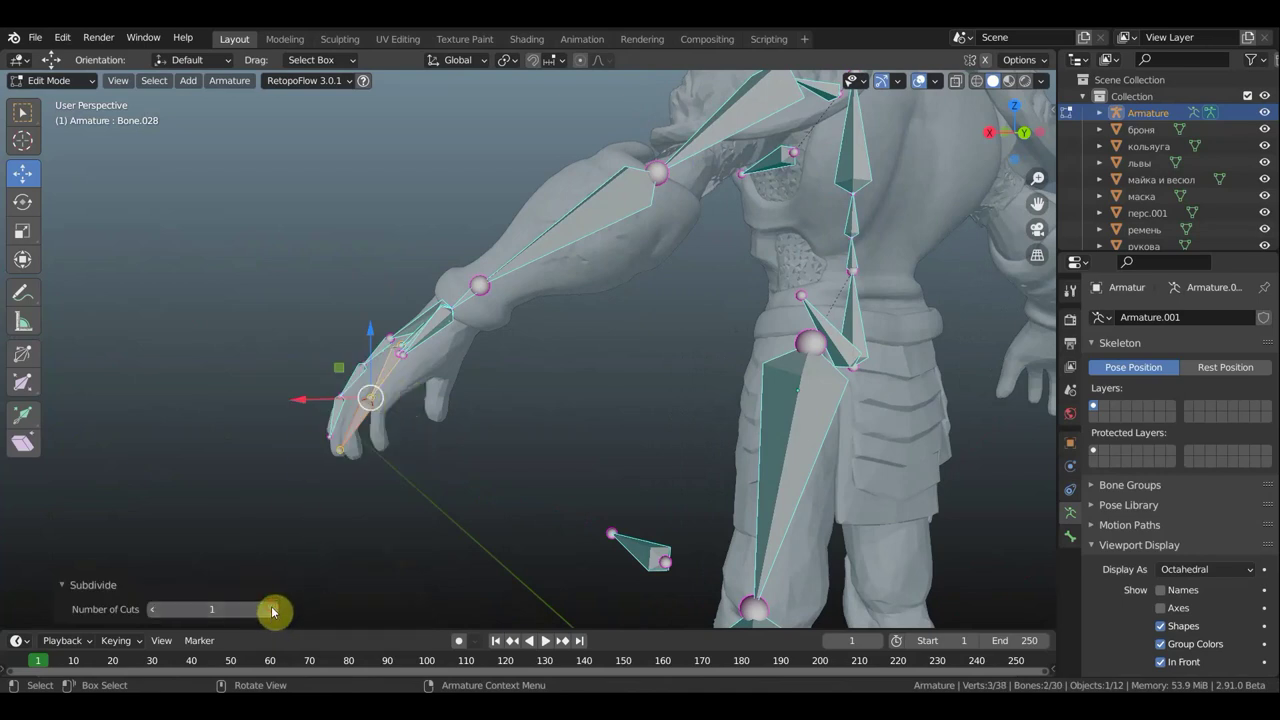
left_click(379, 396)
key("g")
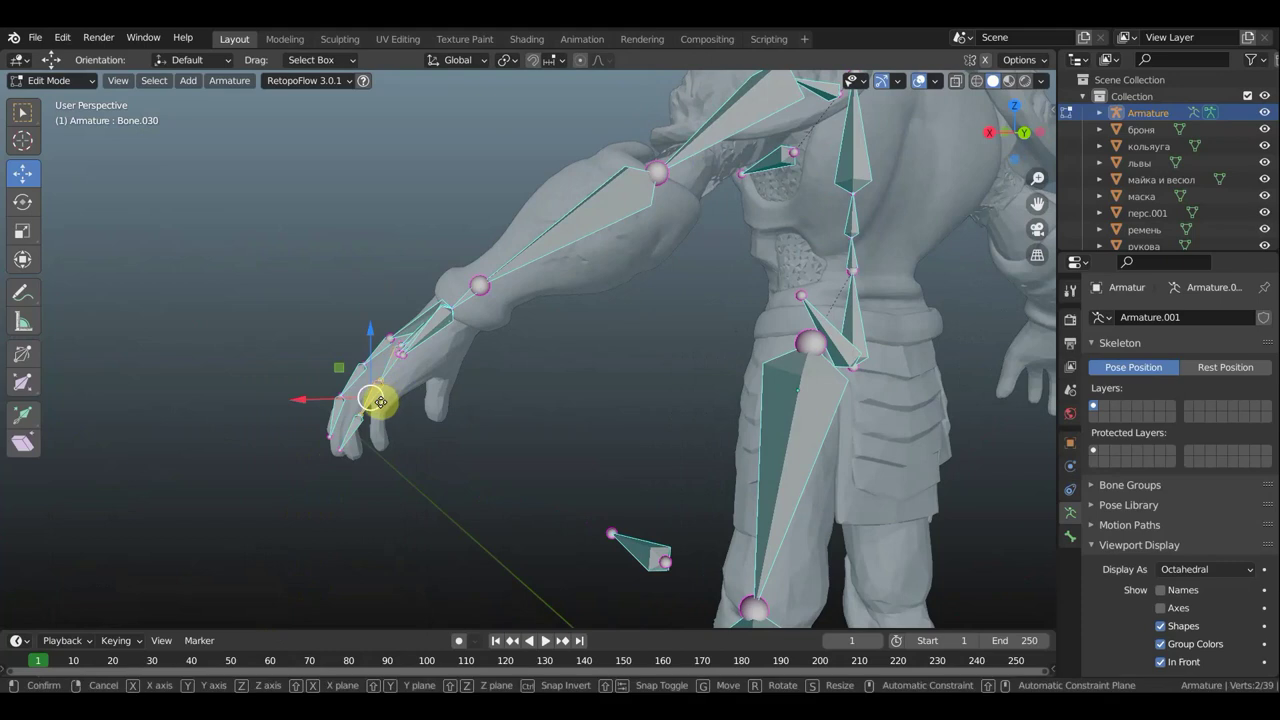
left_click(372, 397)
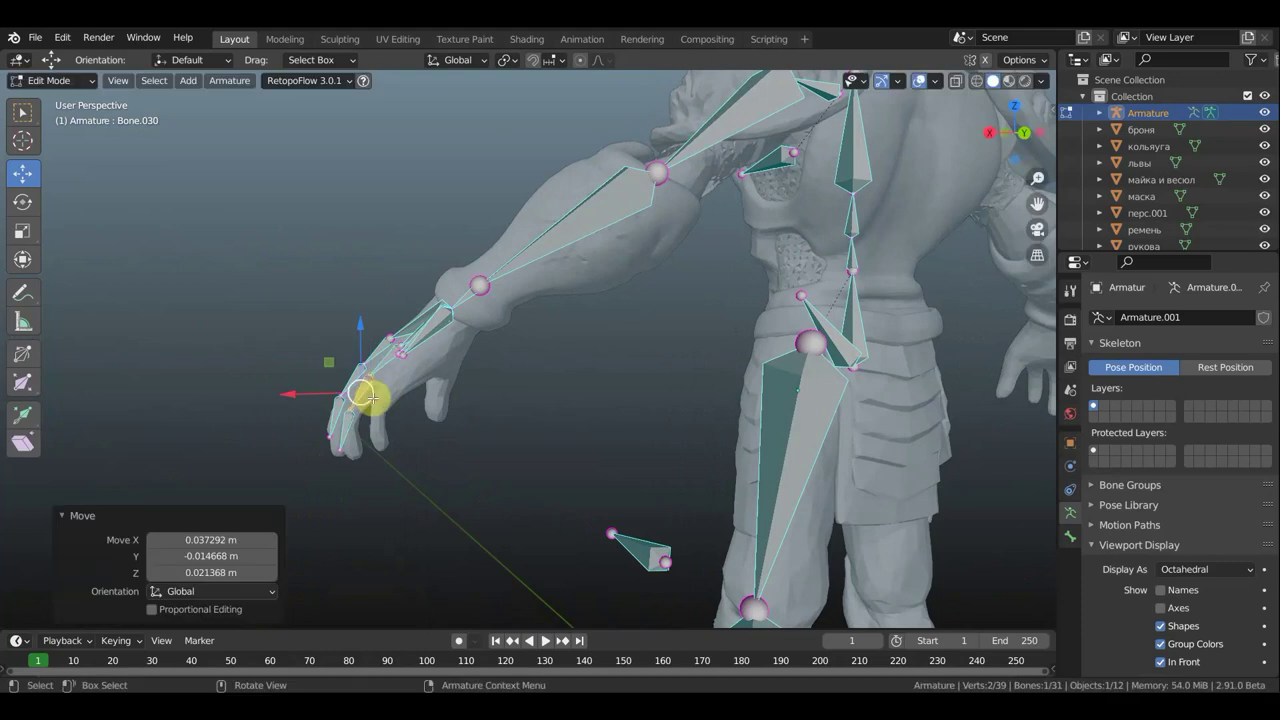
key("KP_3")
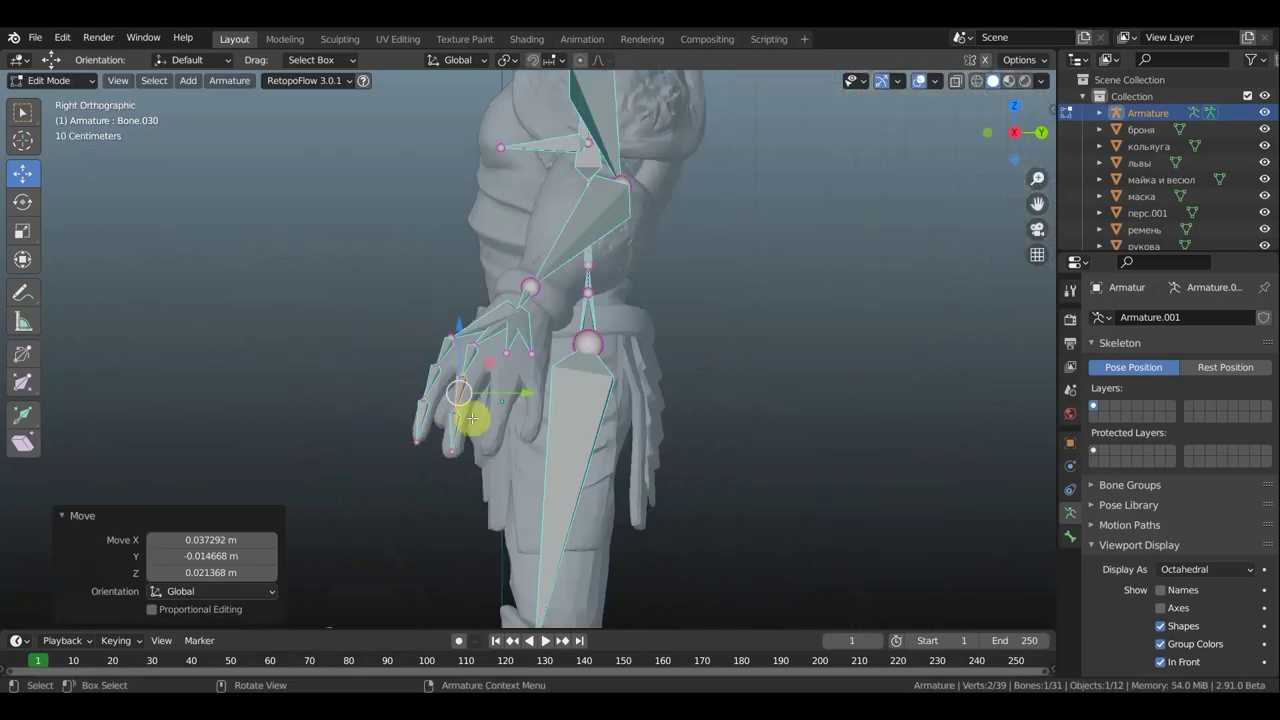
From Top view, shift the second finger's three bones into the finger and rotate them -13.3°.
key("KP_7")
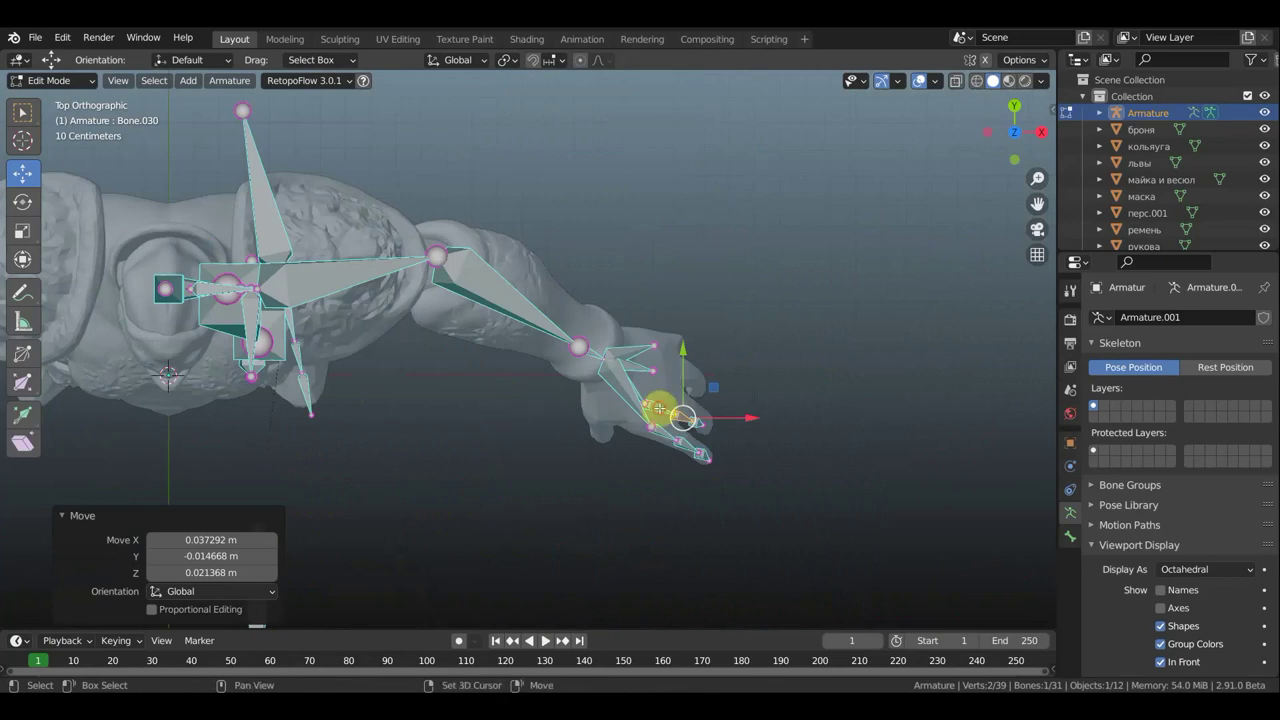
left_click(711, 430, "shift")
left_click(702, 424, "shift")
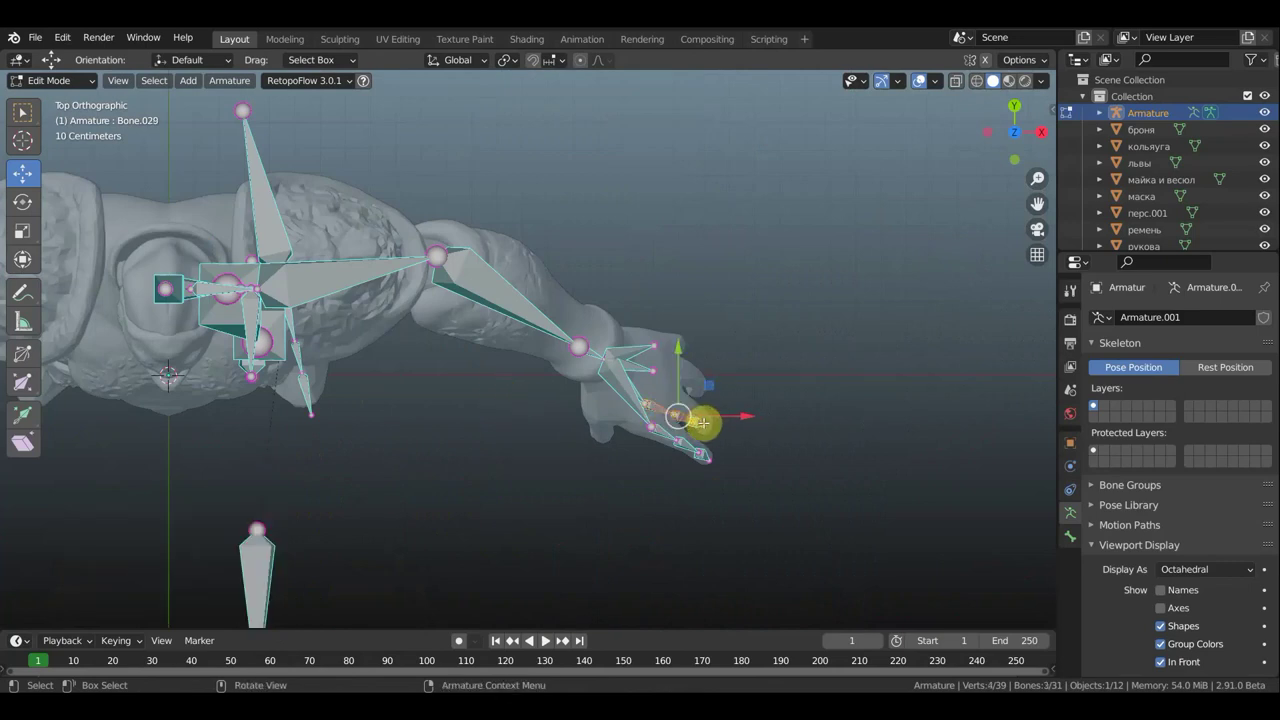
left_click_drag(705, 423, 712, 417)
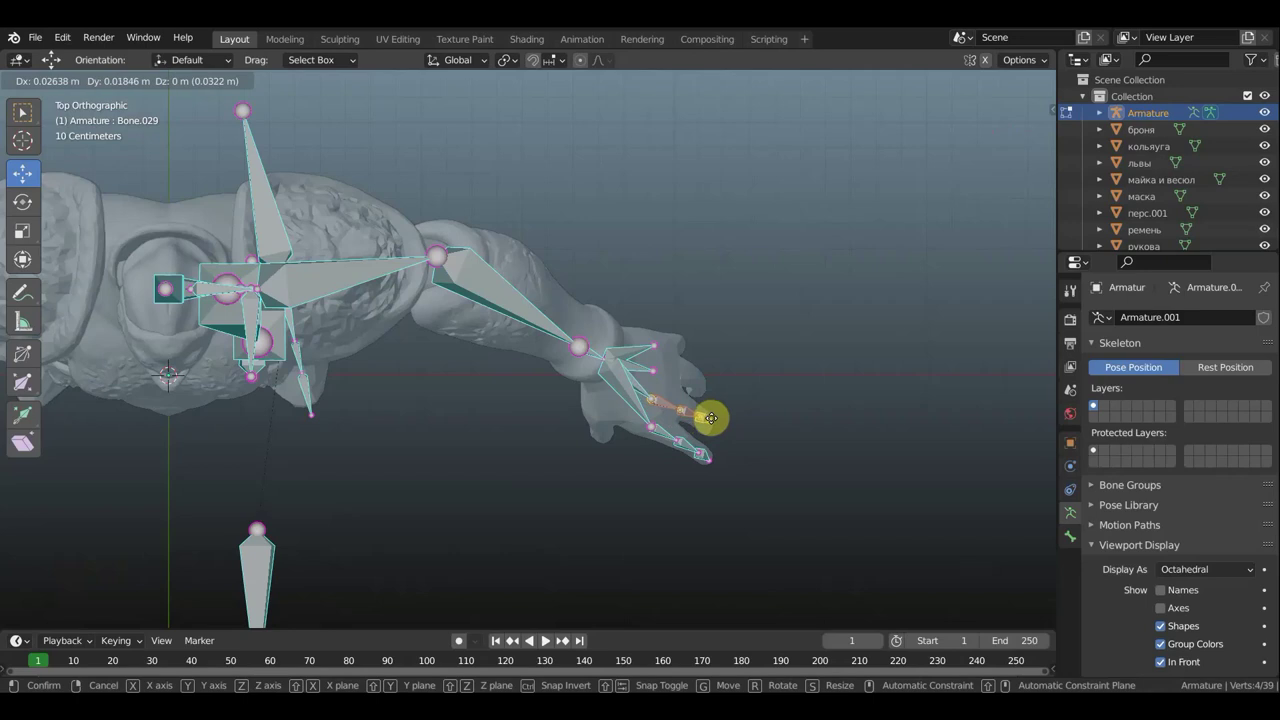
key("r")
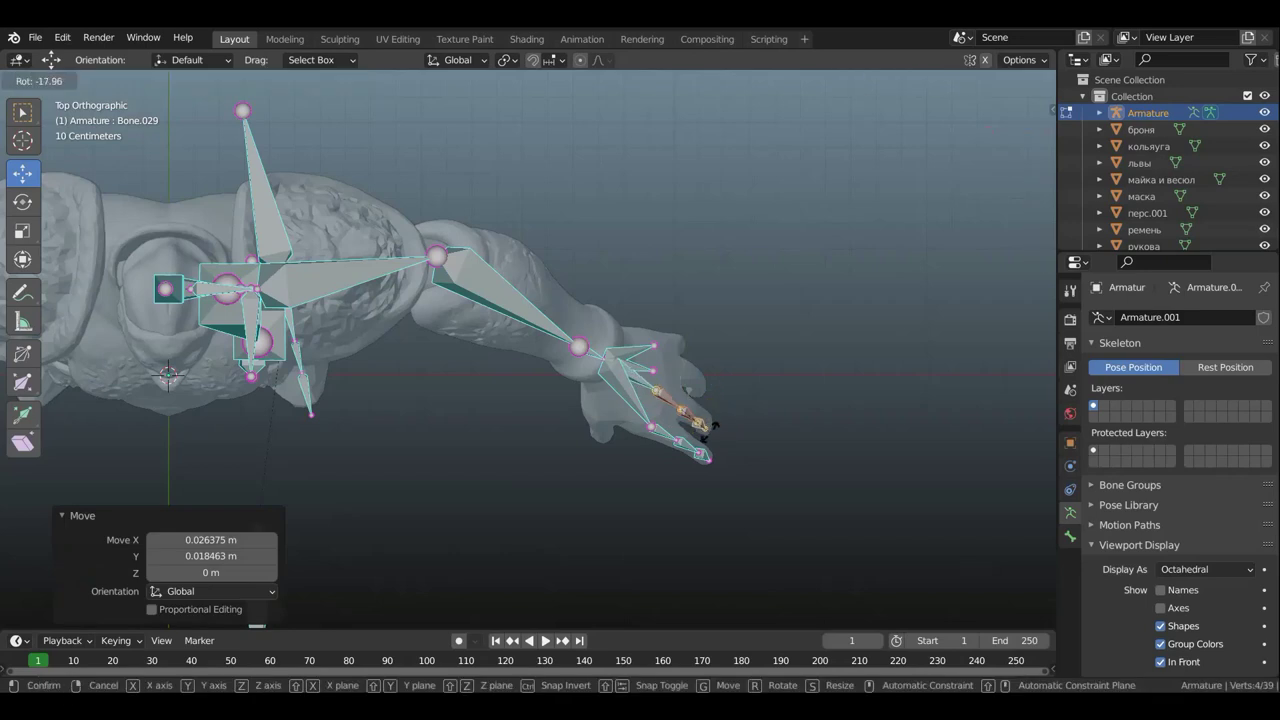
left_click(712, 426)
Extrude a new bone from the hand joint toward the next finger.
mouse_move(700, 414)
middle_mouse_down()
mouse_move(137, 194)
mouse_move(206, 163)
mouse_move(255, 175)
mouse_move(349, 255)
middle_mouse_up()
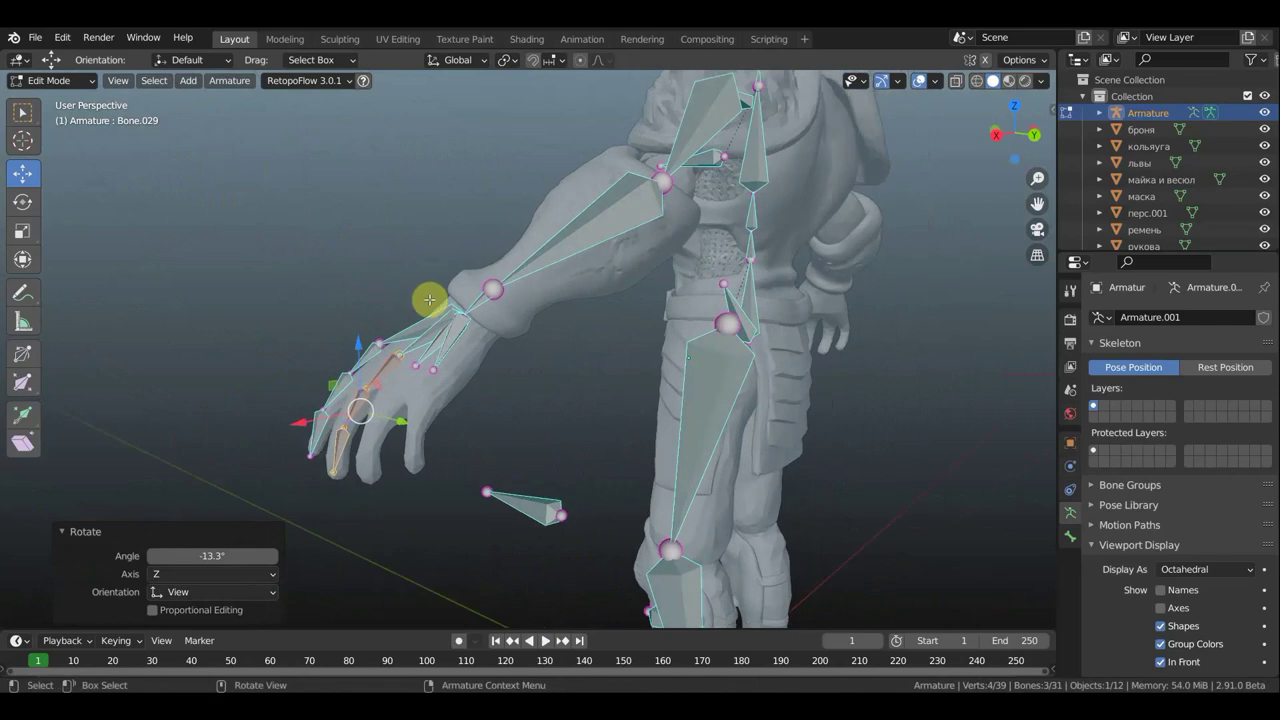
left_click(413, 364)
mouse_move(417, 366)
left_mouse_down()
mouse_move(380, 406)
mouse_move(369, 473)
left_mouse_up()
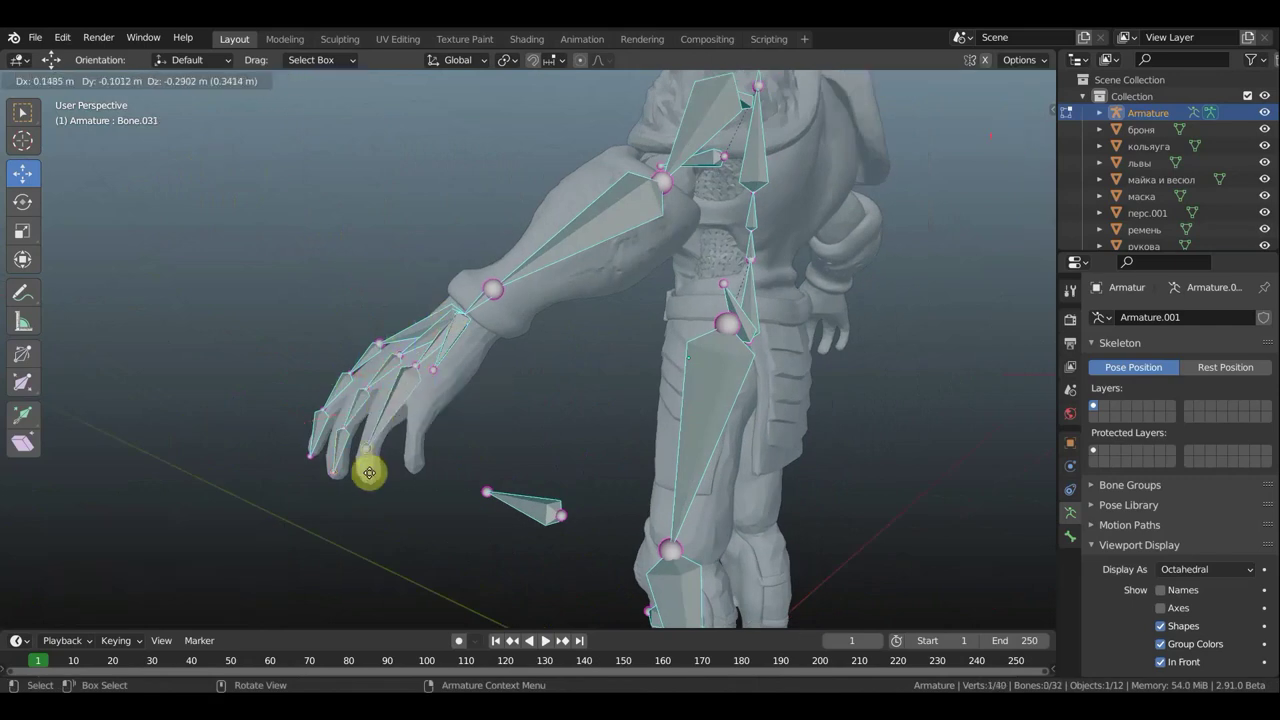
Set the new bone's tip at the fingertip and subdivide it with 2 cuts.
left_click(364, 482)
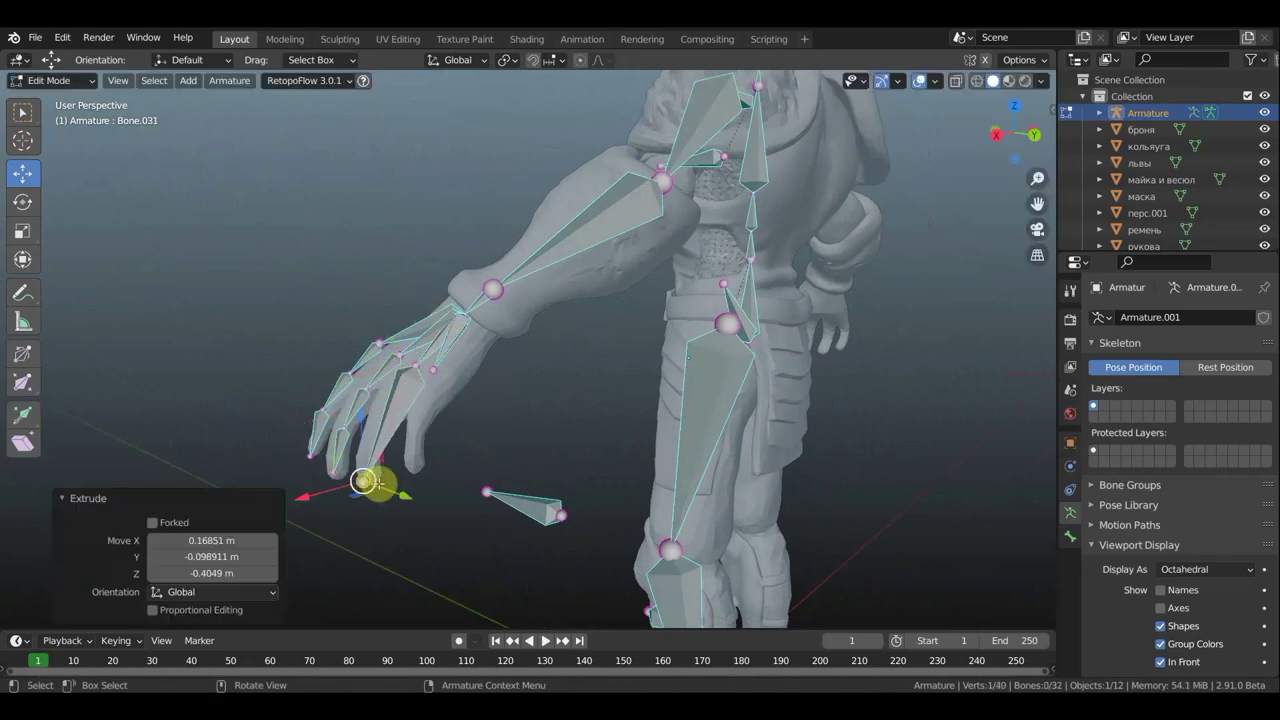
left_click(394, 416)
right_click(397, 420)
left_click(400, 420)
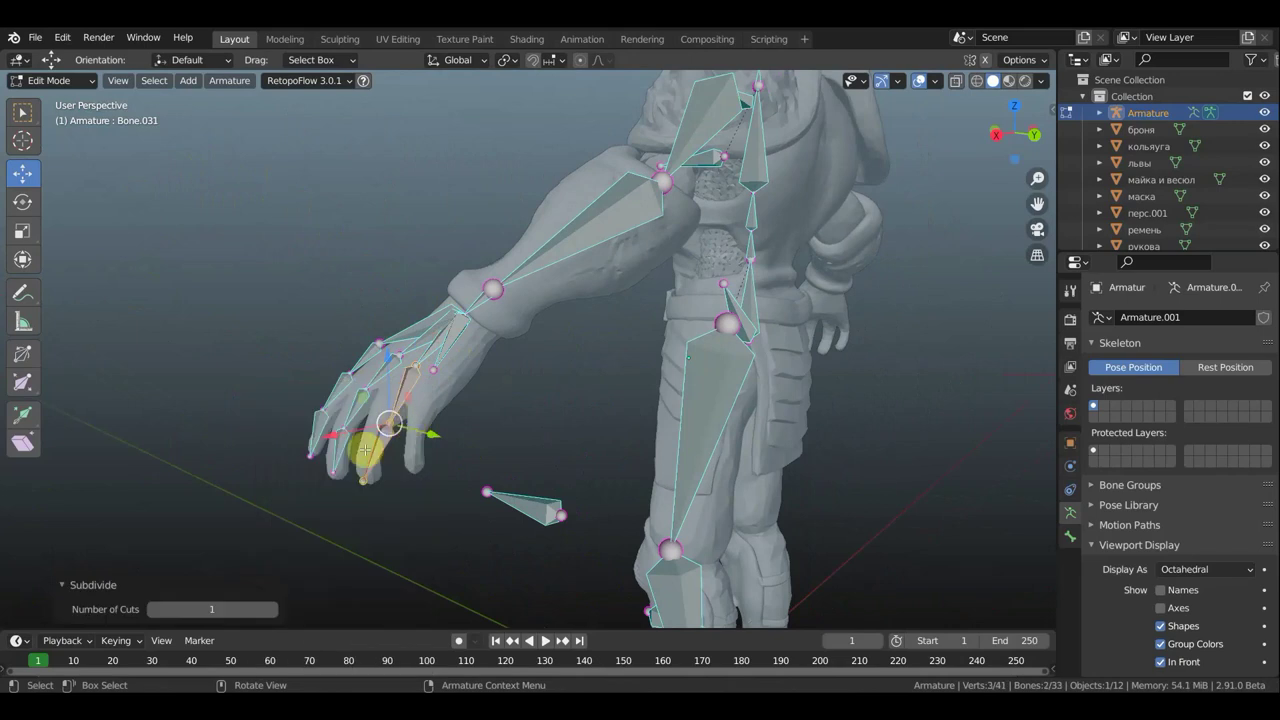
left_click(275, 607)
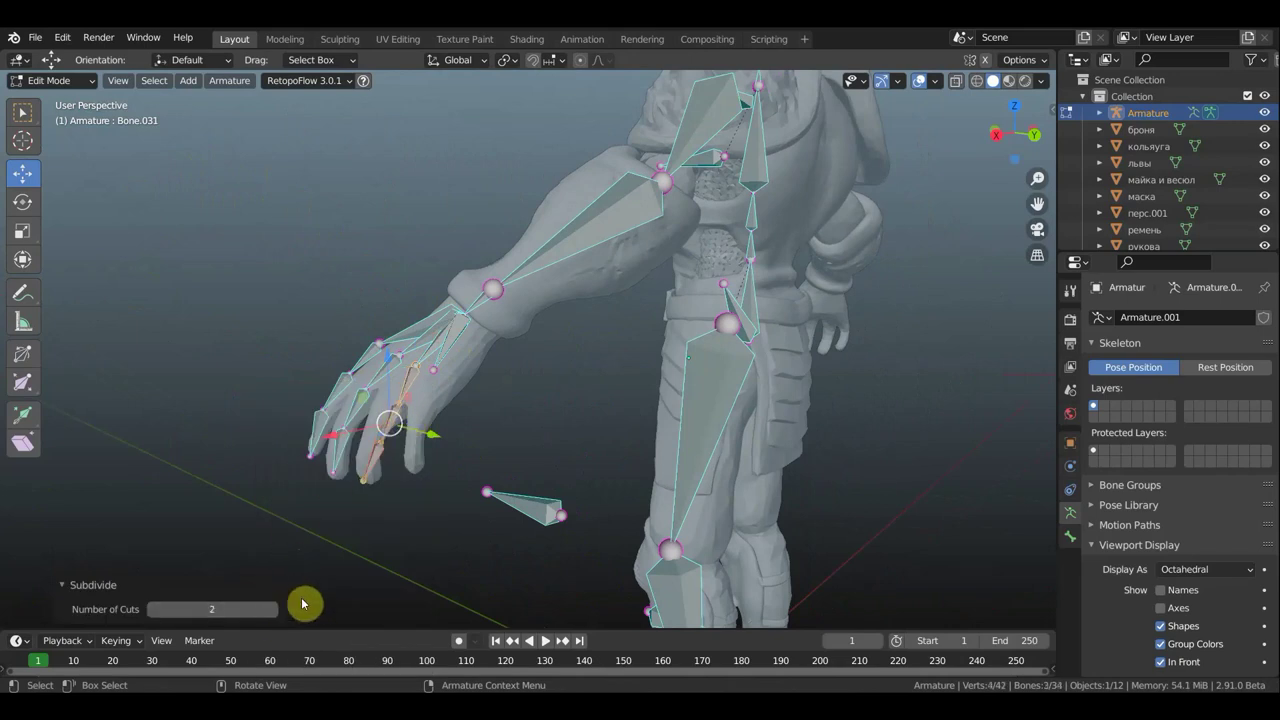
Nudge the Bone.033 joint 0.036473 m along X to sit inside the finger.
left_click(393, 424)
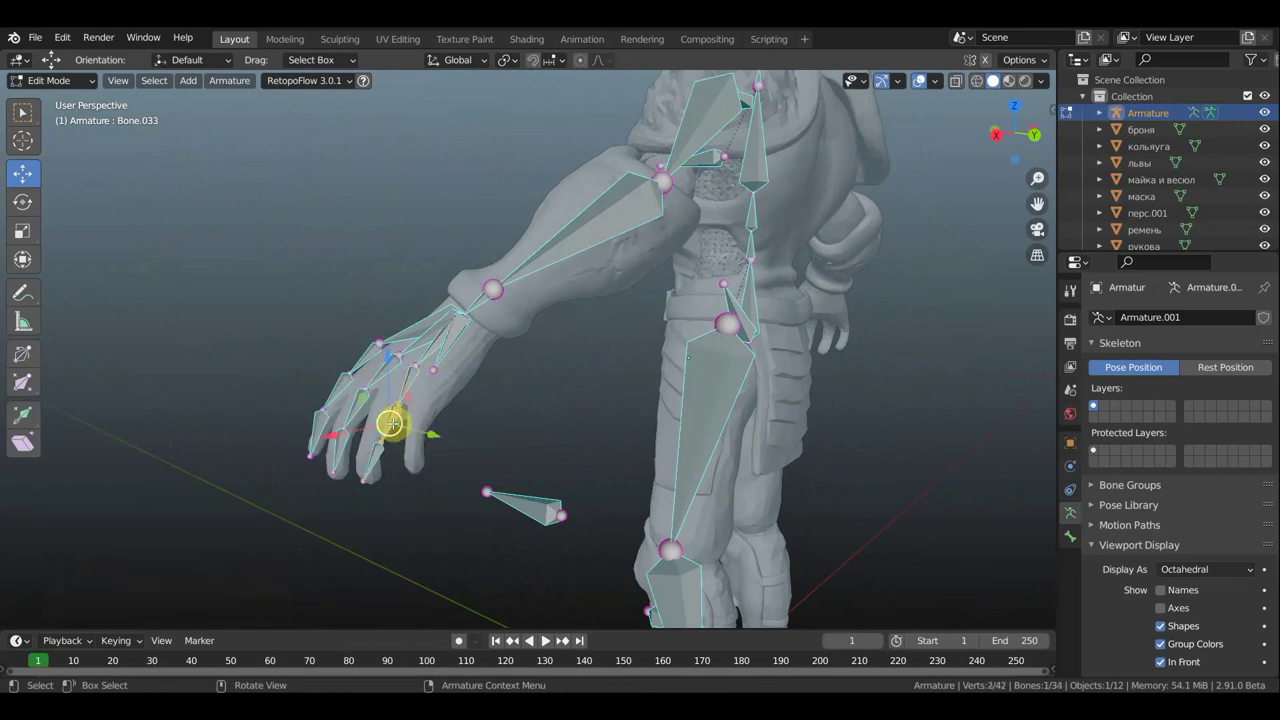
left_click_drag(391, 424, 378, 423)
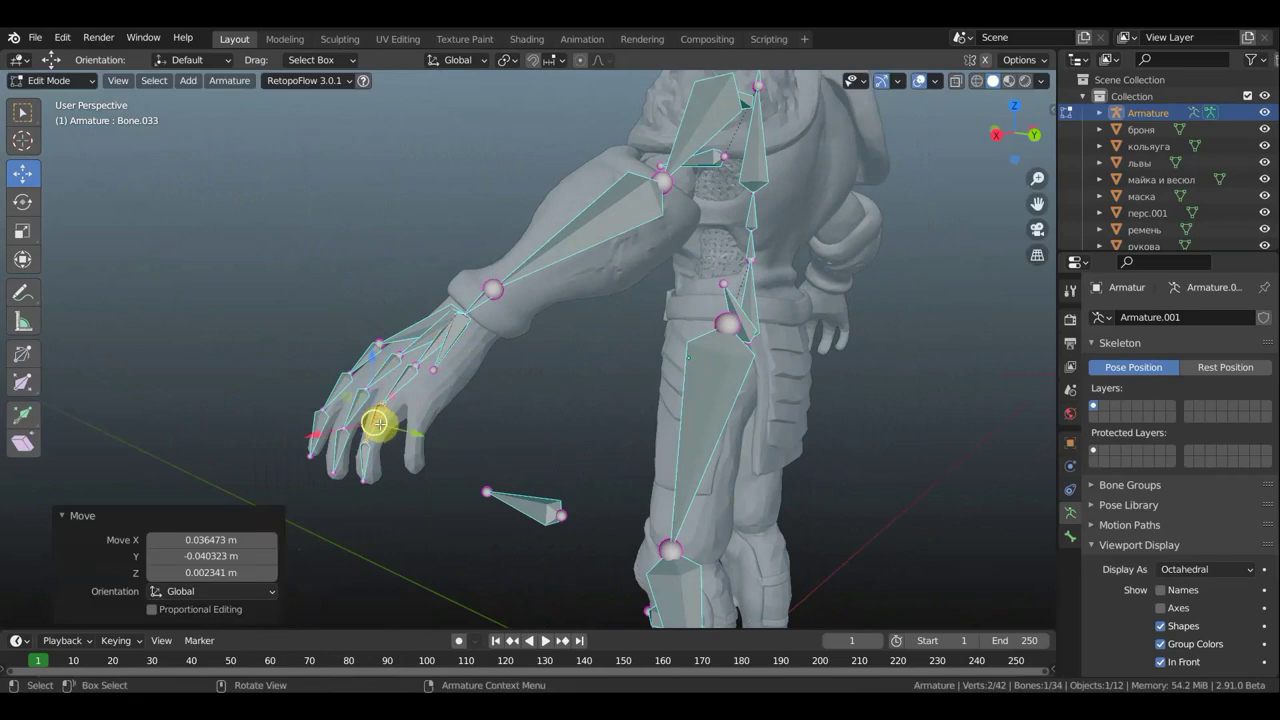
key("KP_7")
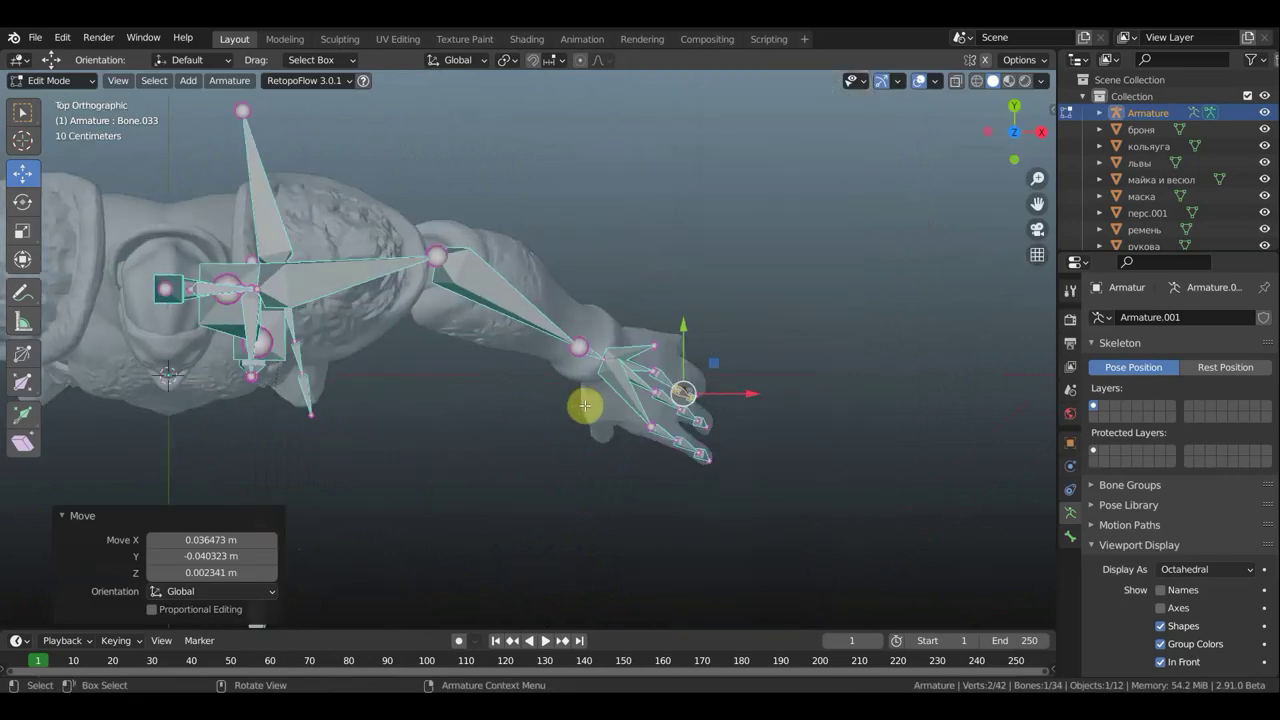
middle_click_drag(434, 371, 249, 231)
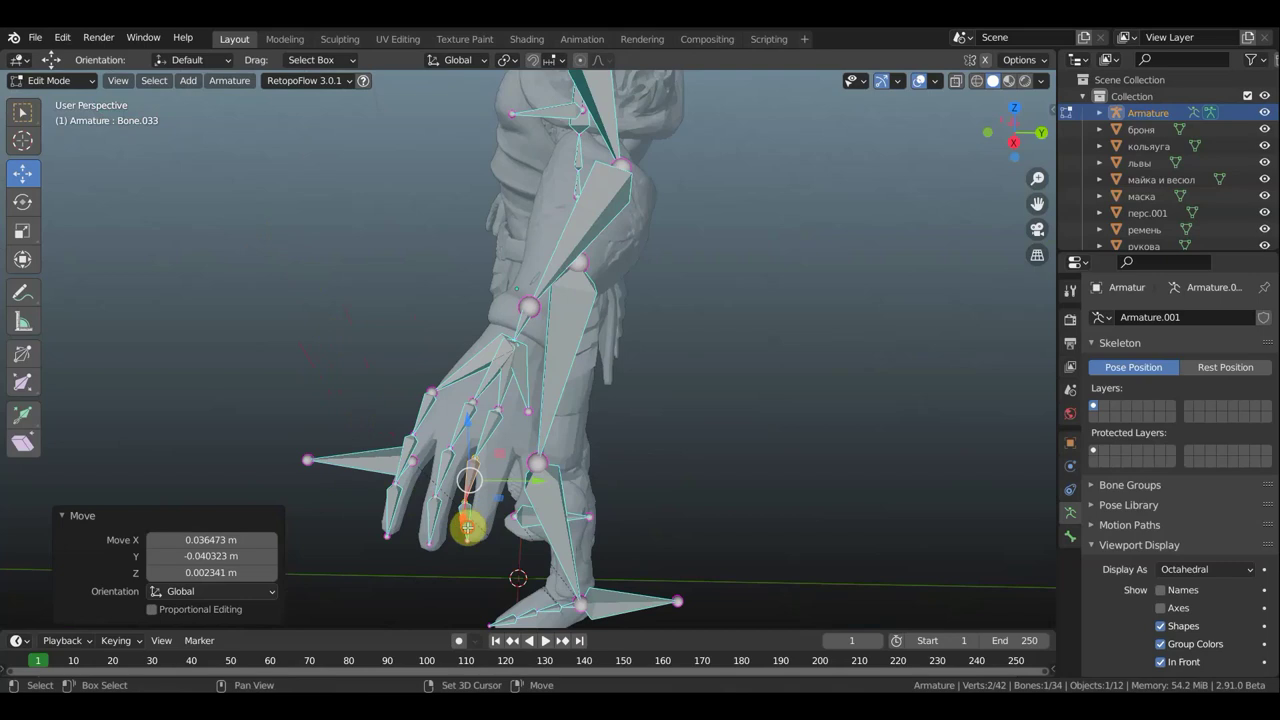
Move the third finger's bone chain and rotate it, including a 16.2° turn, to follow the finger.
left_click(480, 428, "shift")
left_click(498, 429, "shift")
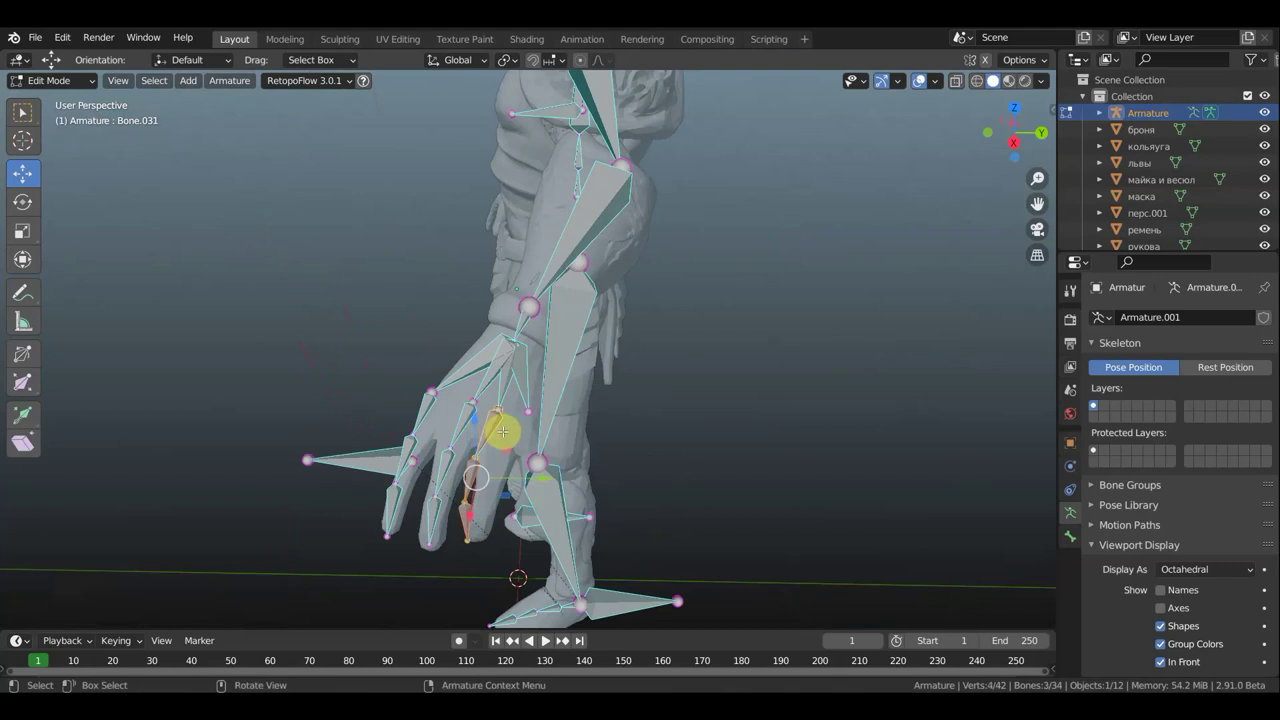
key("g")
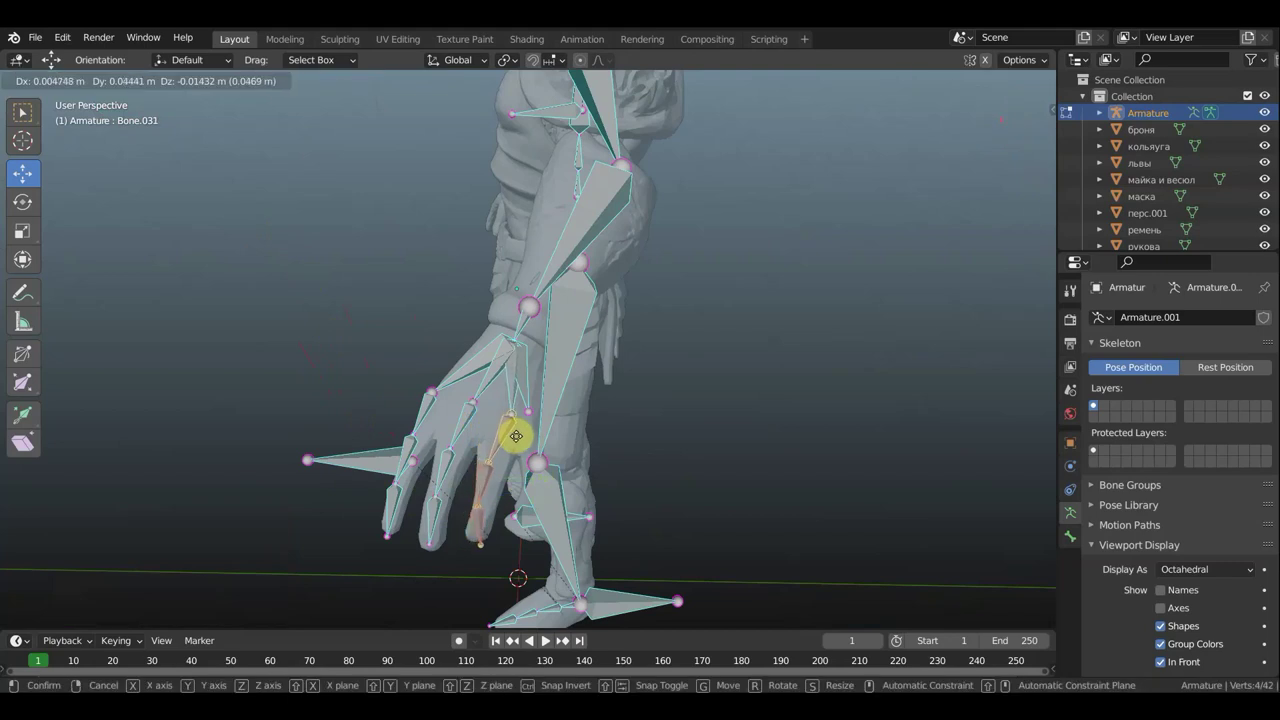
left_click(514, 437)
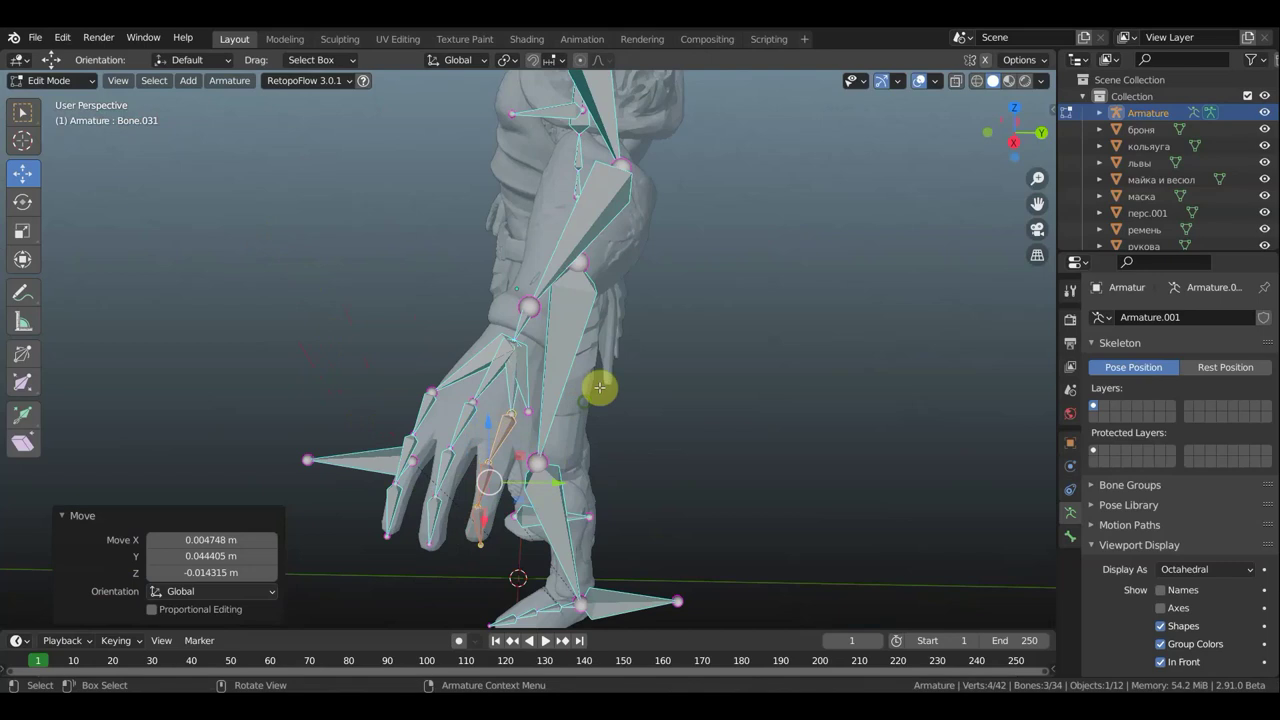
mouse_move(597, 386)
middle_mouse_down()
mouse_move(586, 294)
mouse_move(597, 360)
mouse_move(602, 334)
middle_mouse_up()
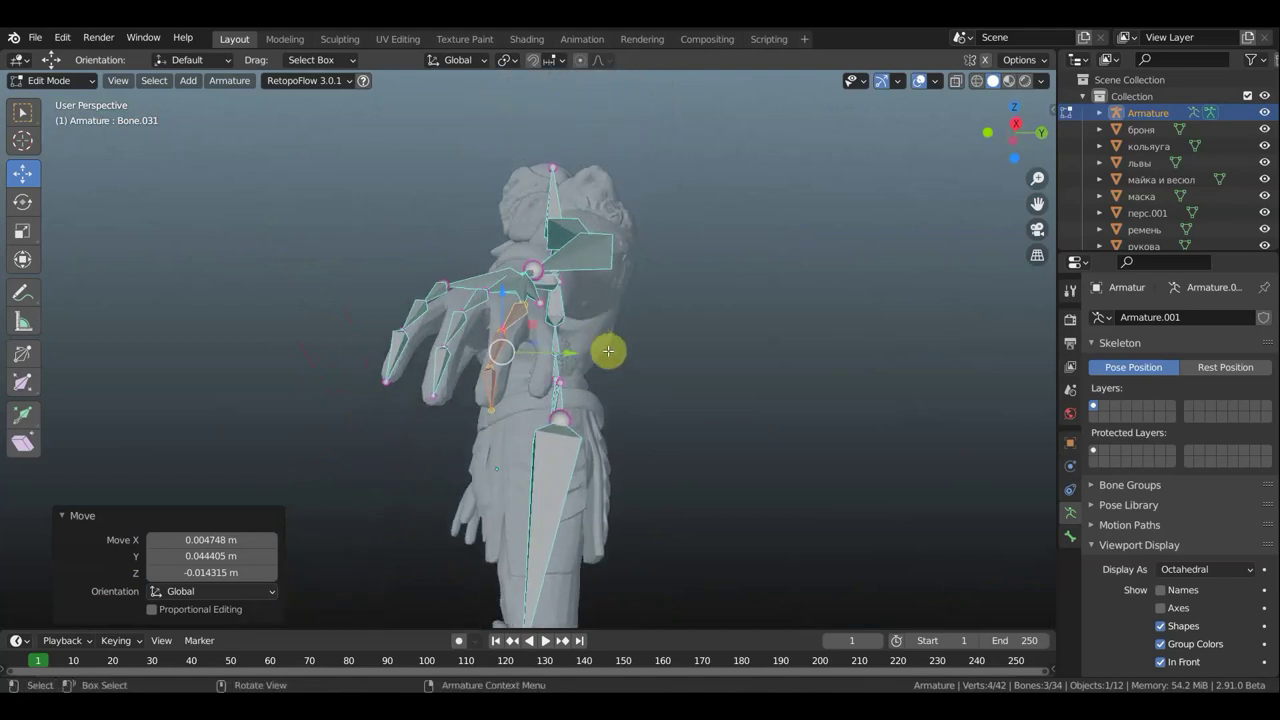
key("r")
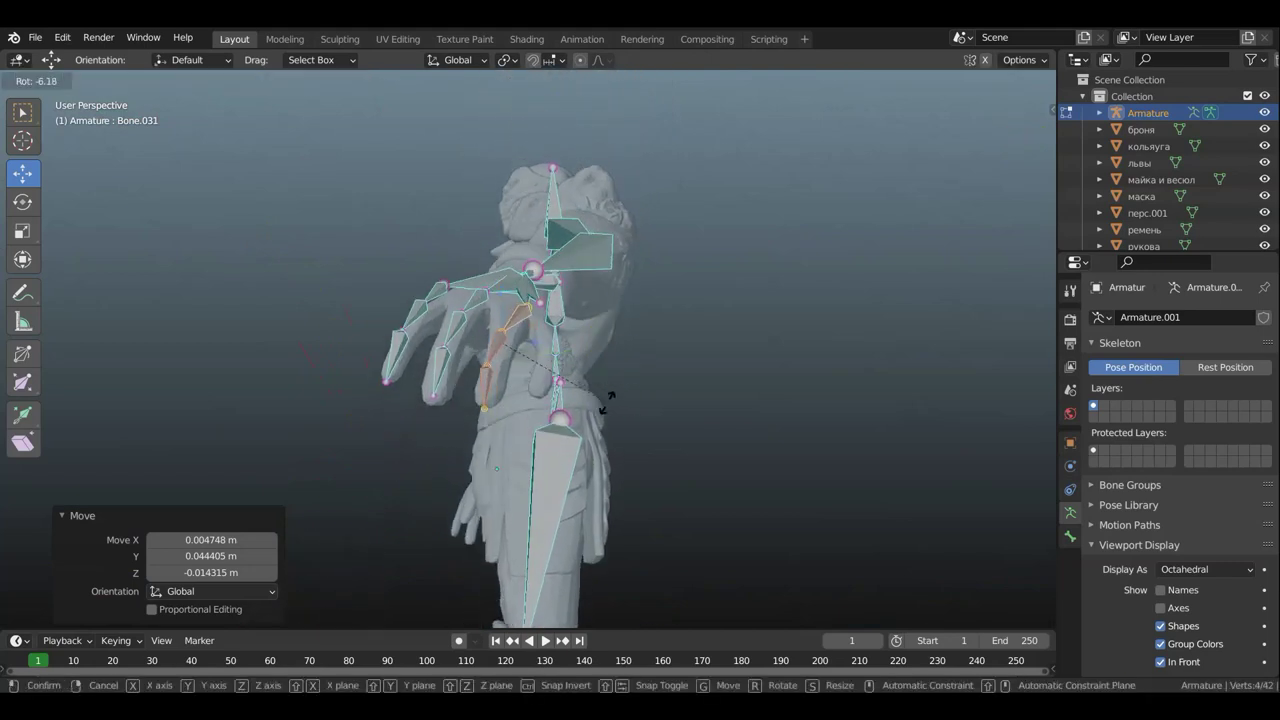
left_click(607, 400)
key("KP_7")
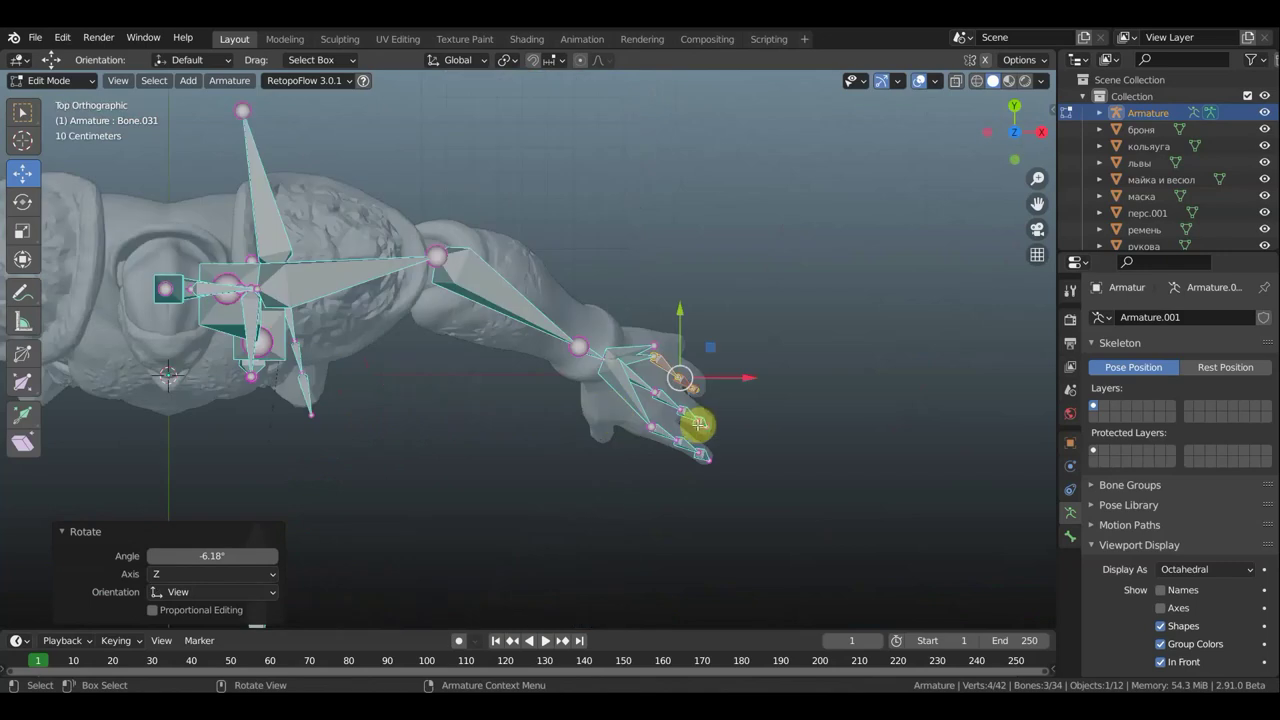
key("r")
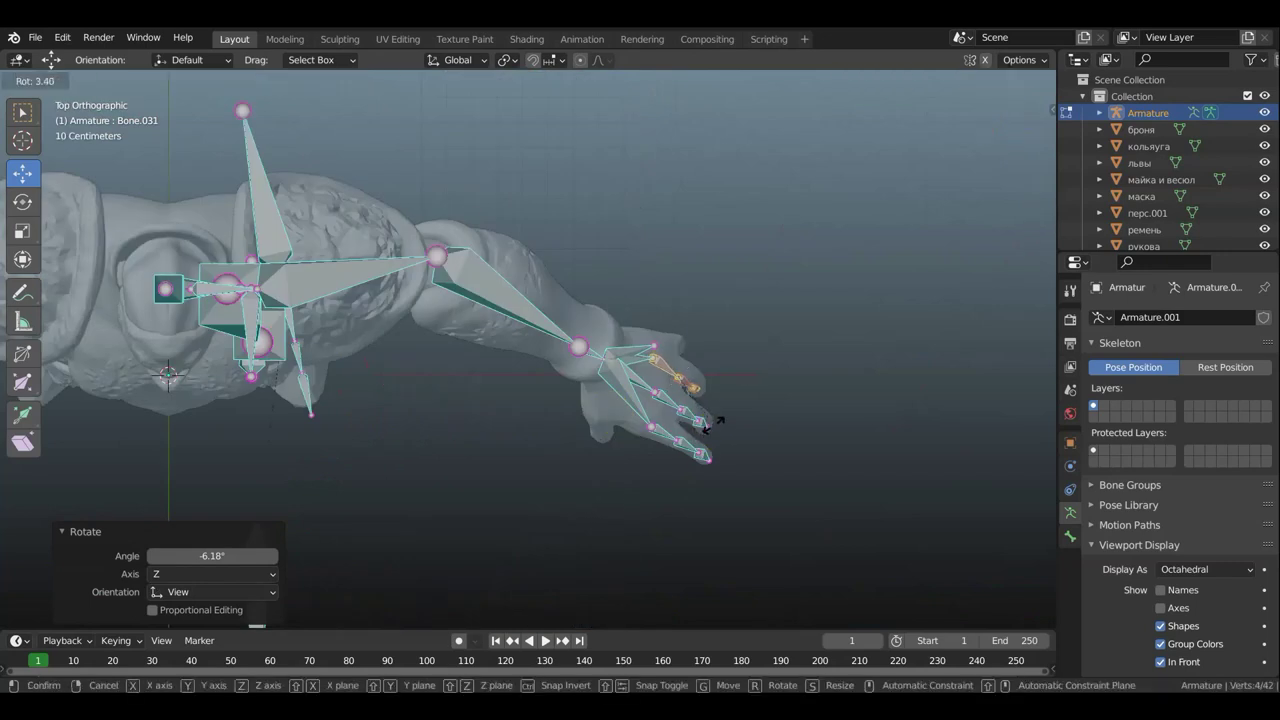
left_click(717, 410)
Check the chain from front and side views, refine its position, and nudge the middle joint.
key("g")
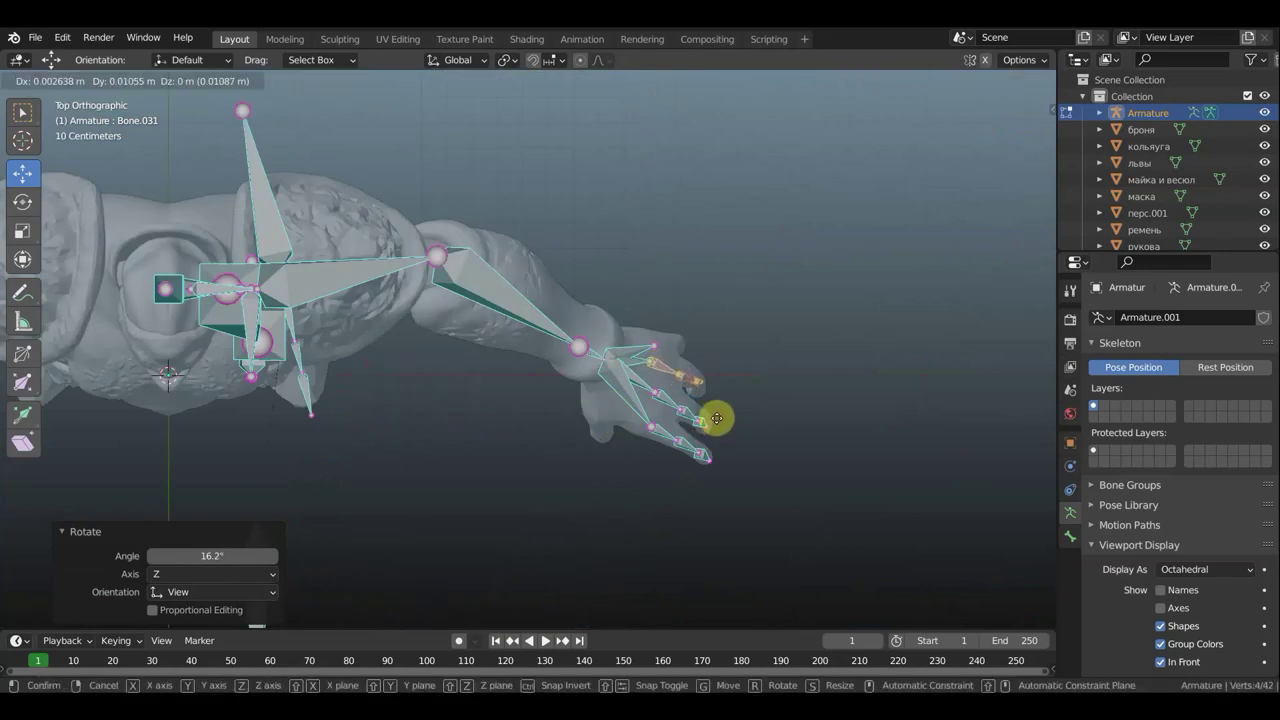
left_click(718, 416)
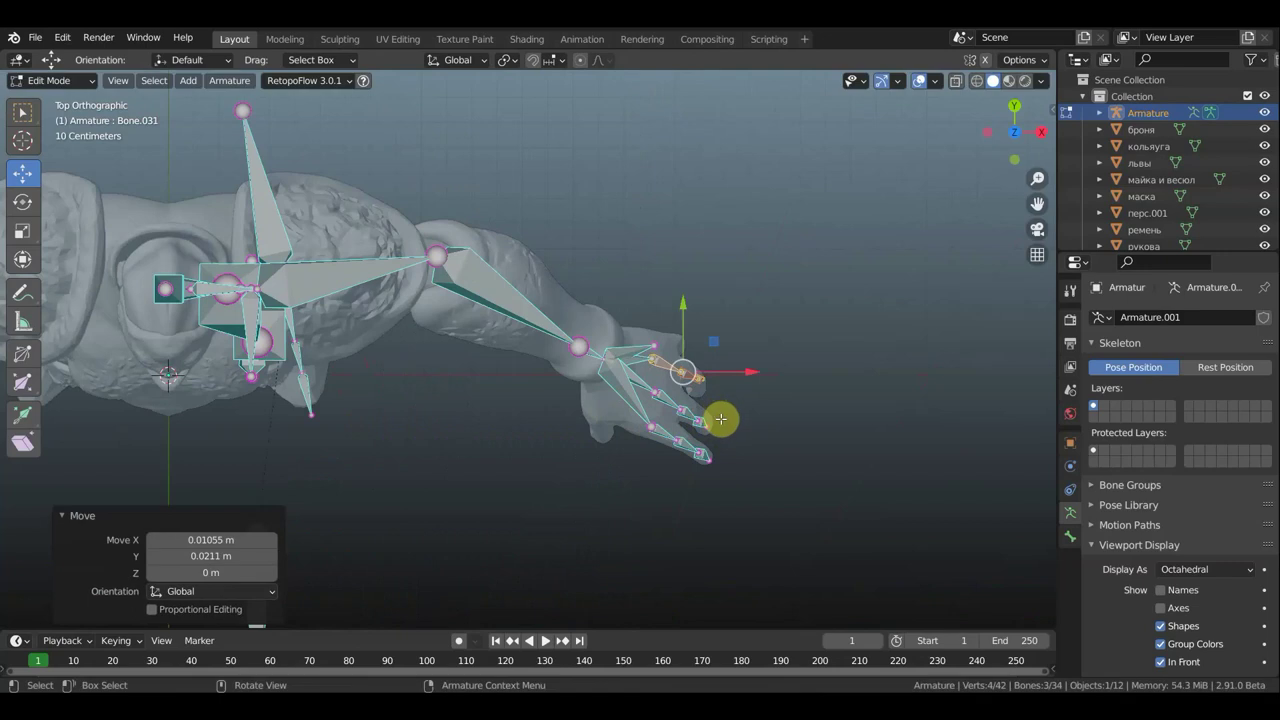
key("KP_1")
key("KP_6")
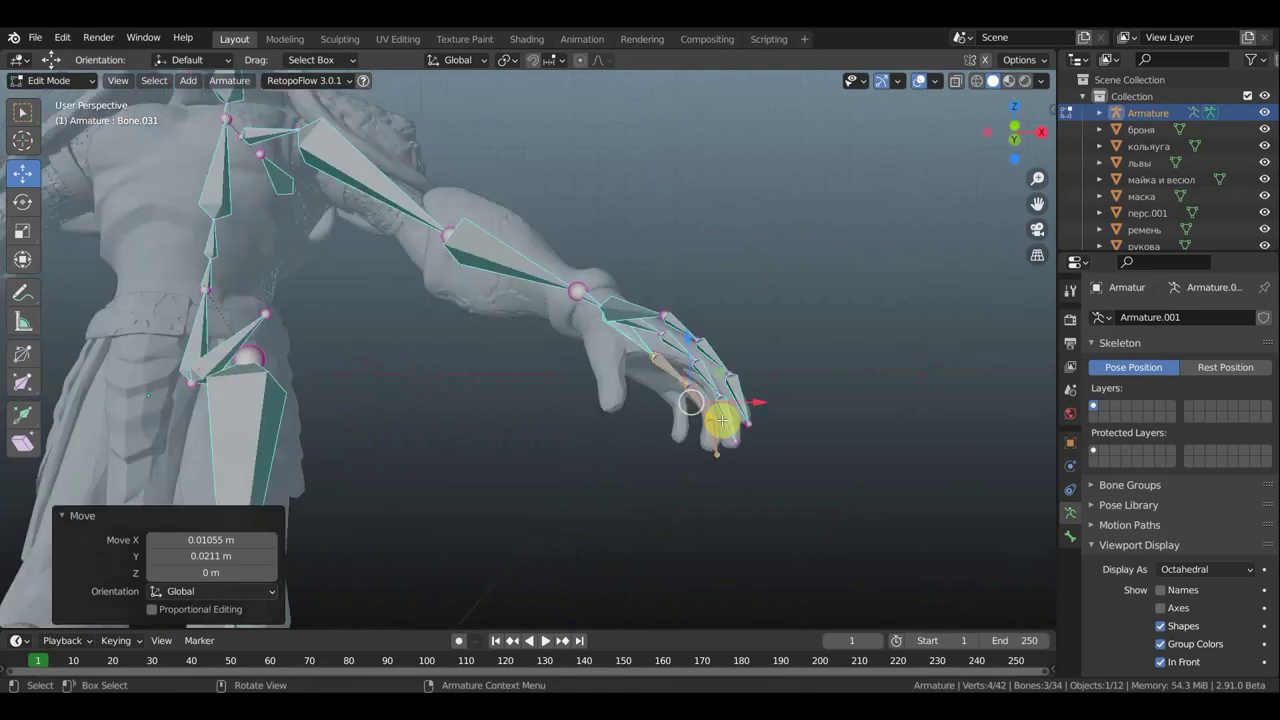
key("KP_3")
middle_click_drag(691, 427, 428, 409)
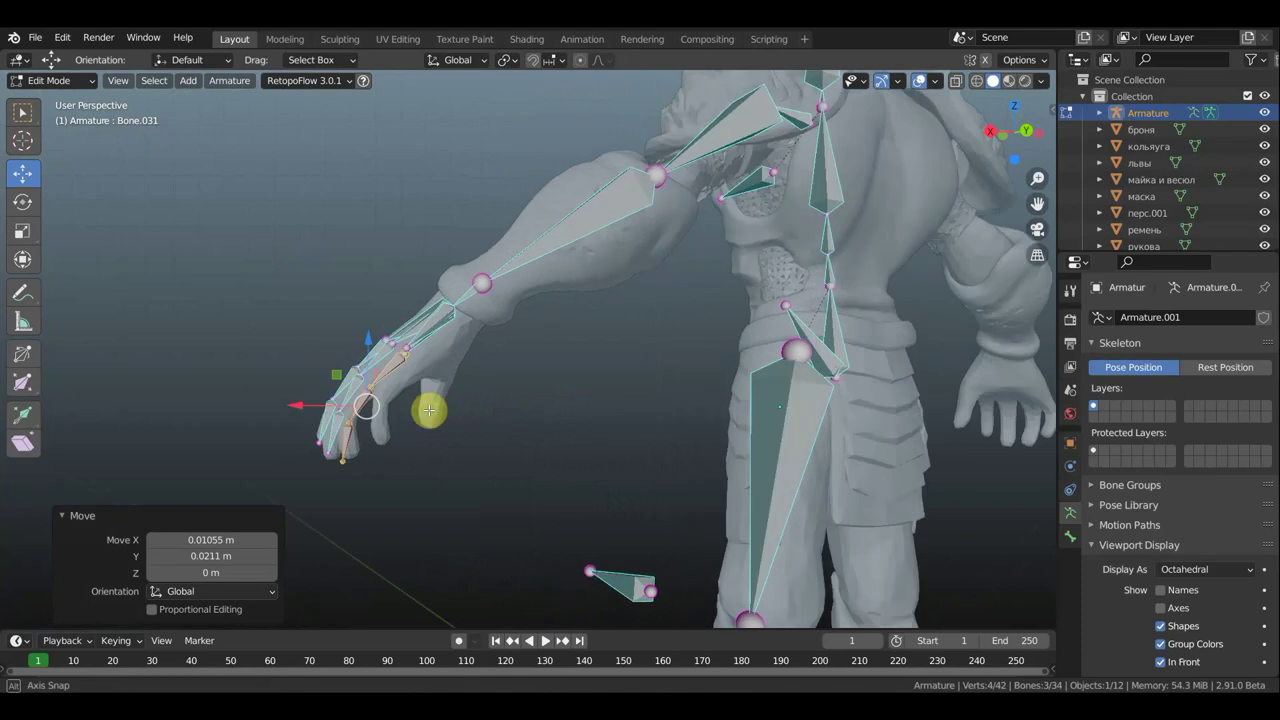
key("g")
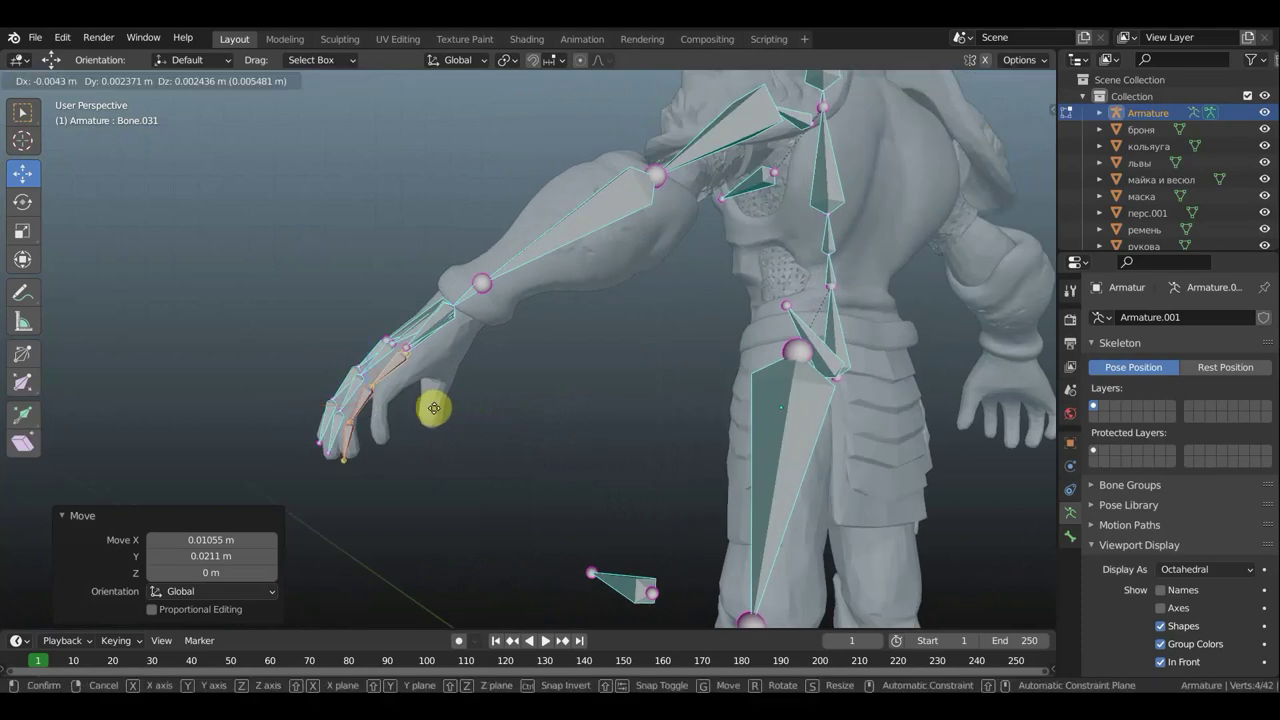
left_click(420, 412)
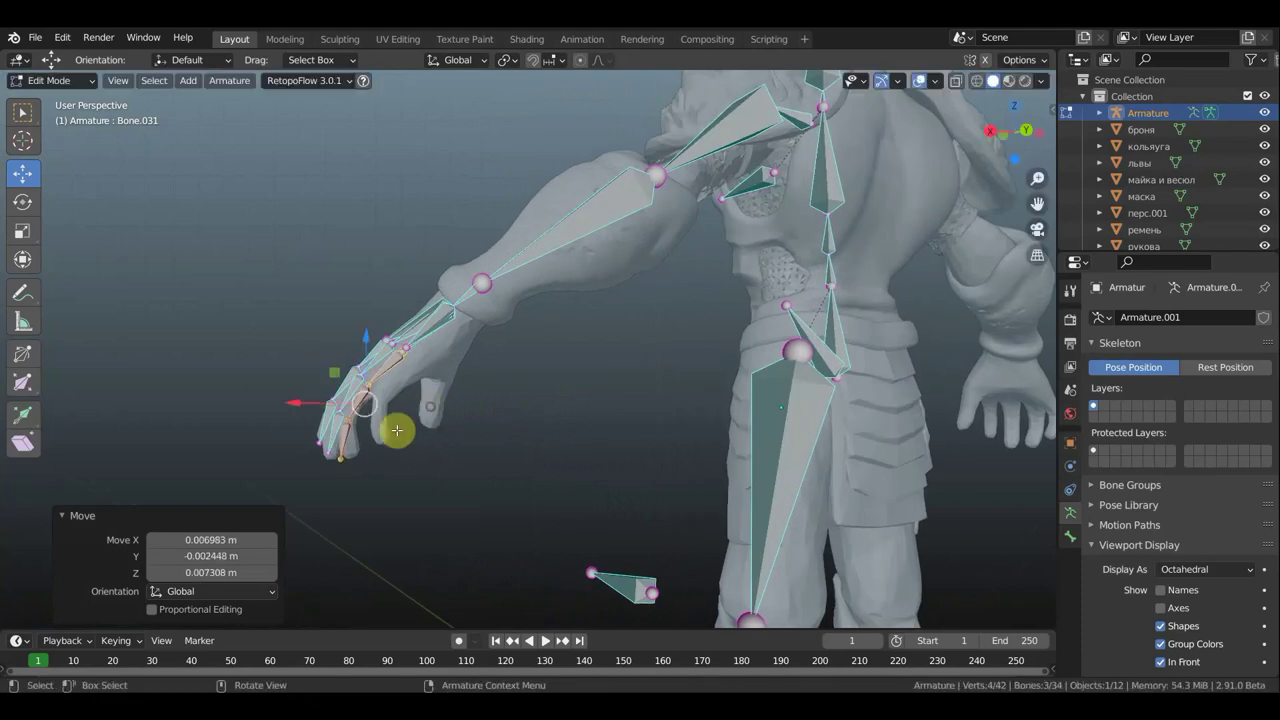
left_click(343, 458)
key("g")
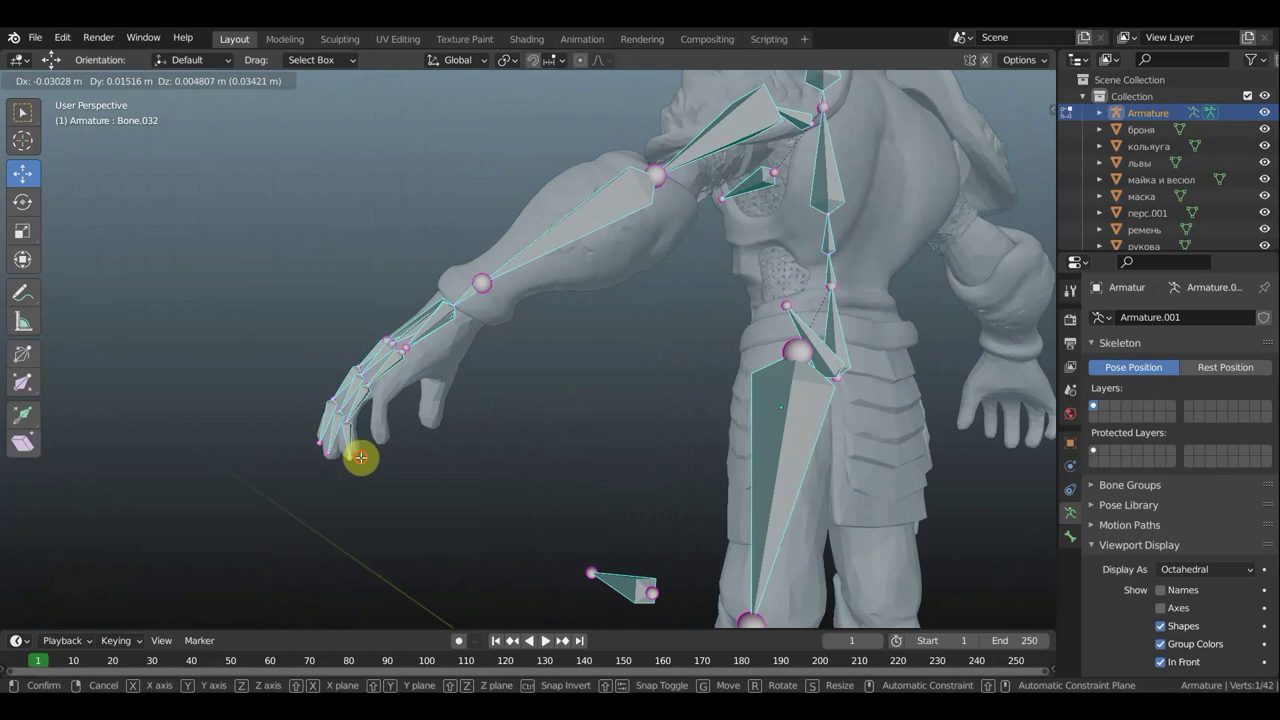
left_click(361, 457)
mouse_move(446, 360)
middle_mouse_down()
mouse_move(549, 391)
mouse_move(510, 388)
middle_mouse_up()
Move the finger chain's base, middle and tip joints so they sit along the finger.
left_click(497, 388)
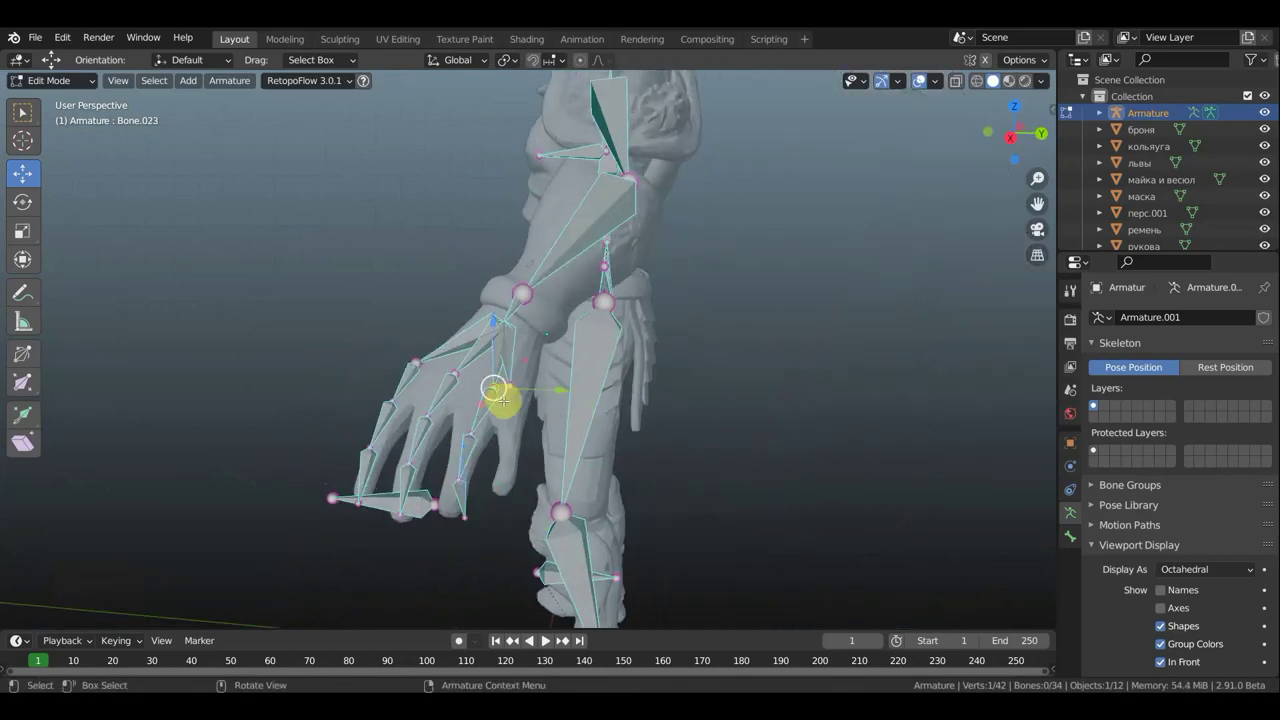
key("g")
left_click(495, 399)
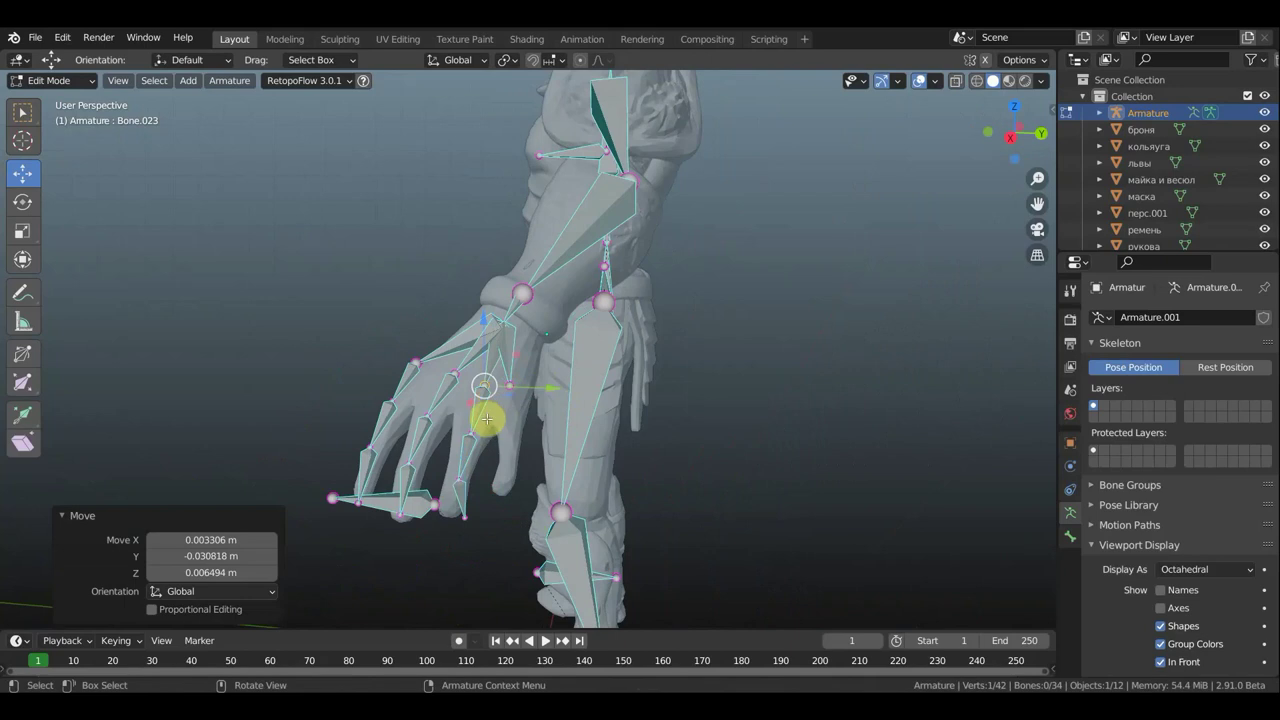
left_click(470, 433)
key("g")
left_click(466, 434)
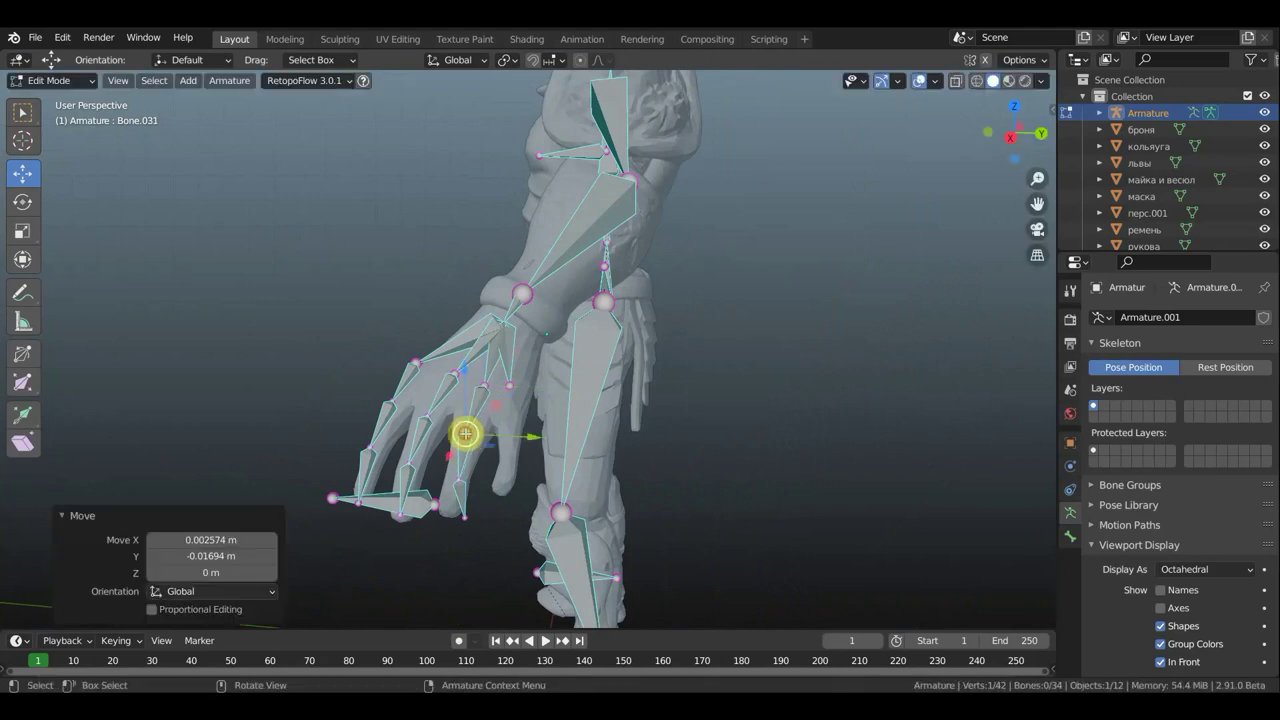
left_click(464, 519)
key("g")
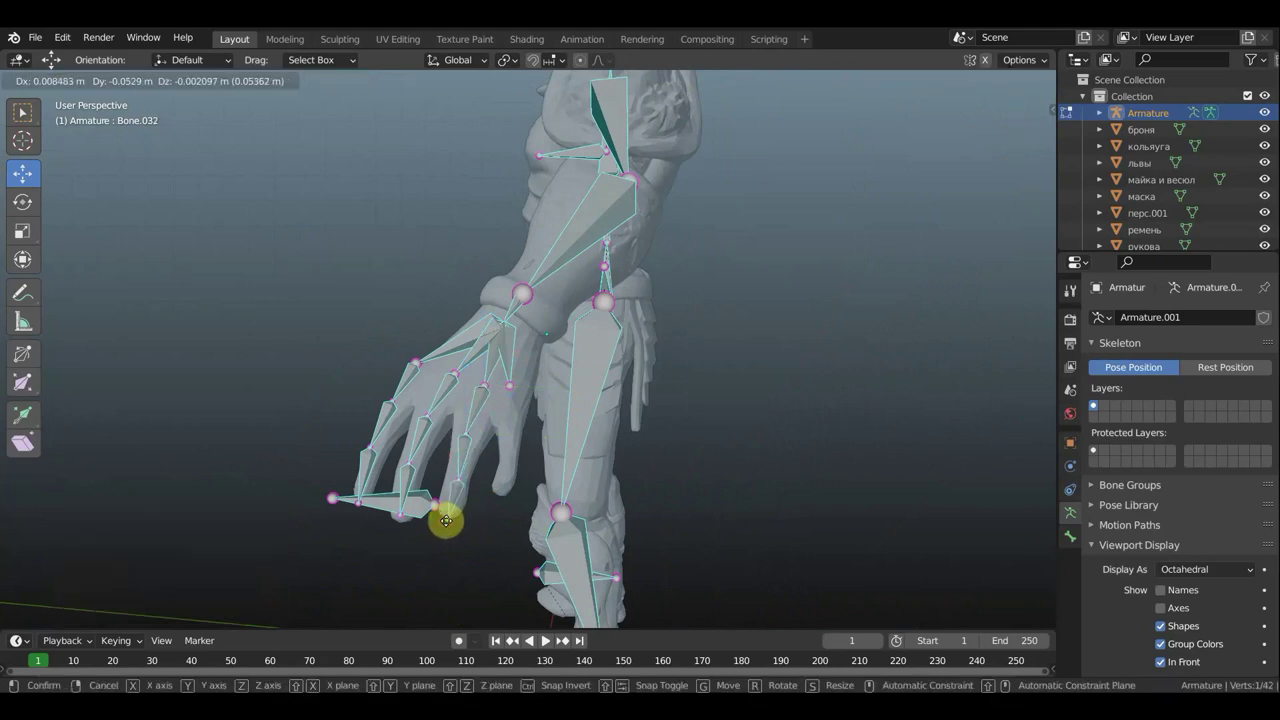
left_click(455, 505)
left_click(464, 476)
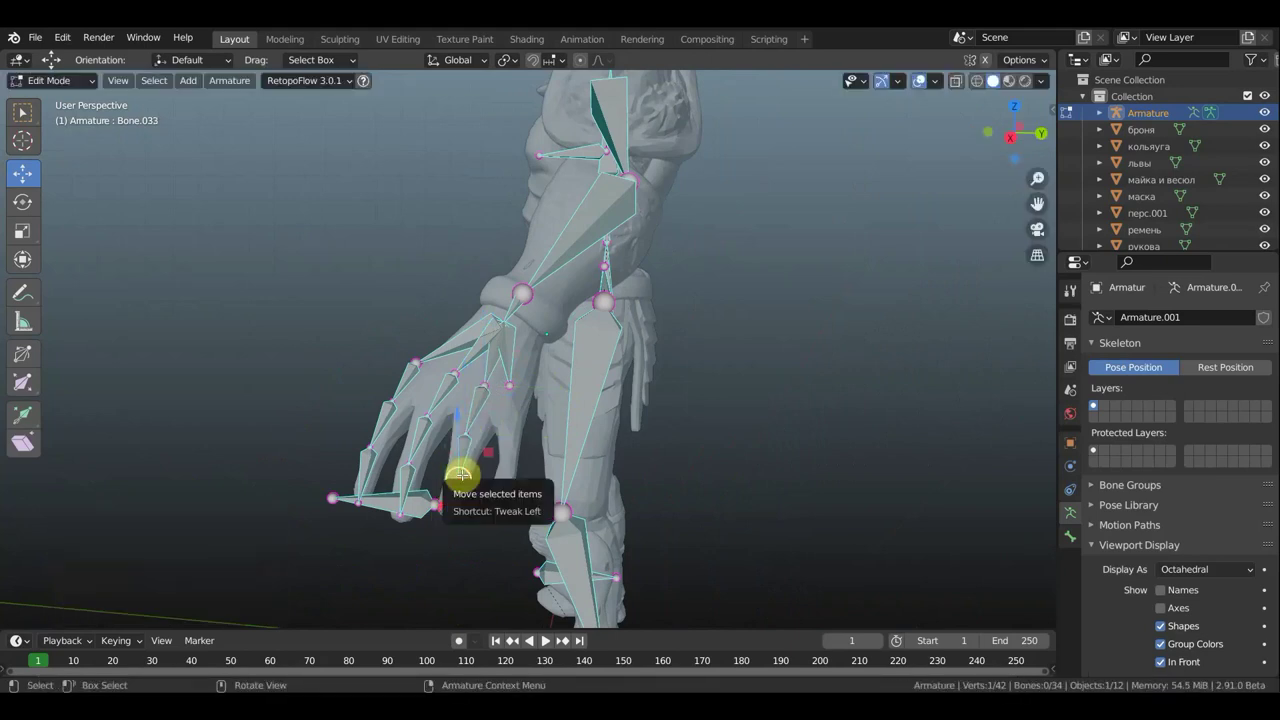
key("g")
left_click(500, 440)
Extrude a new bone downward from a hand joint, then dismiss the weather notification.
left_click(508, 384)
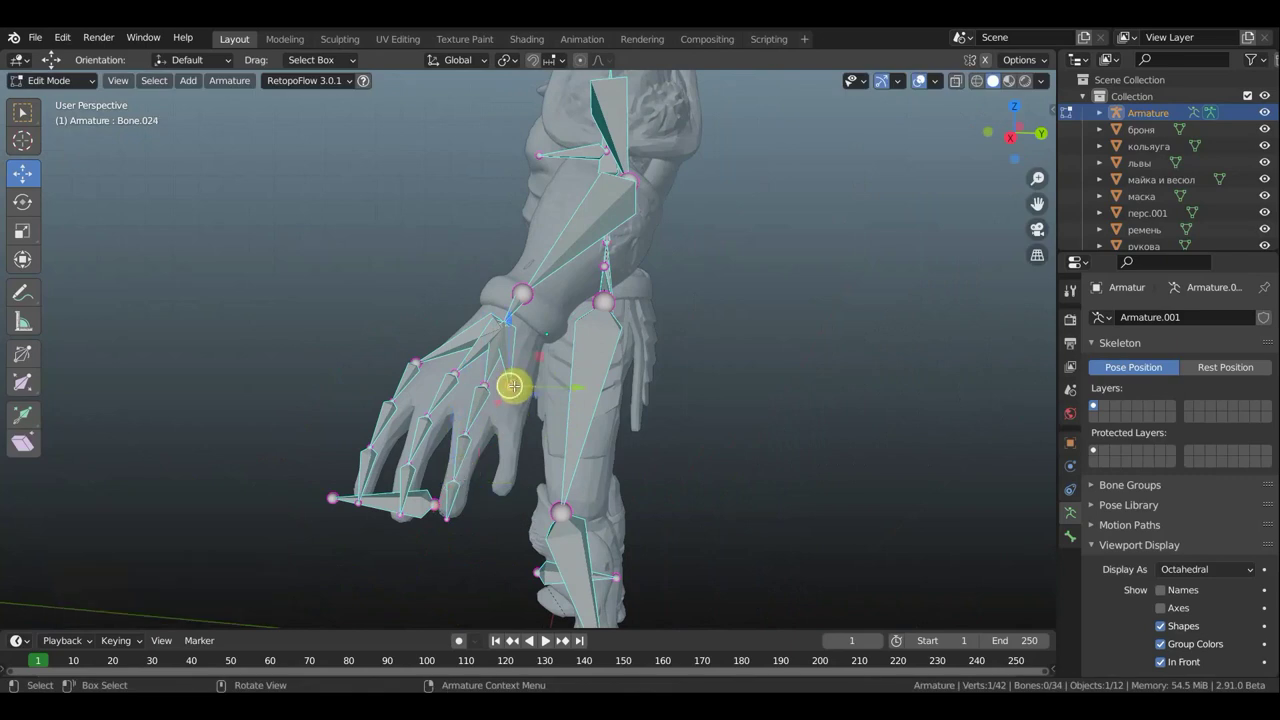
key("e")
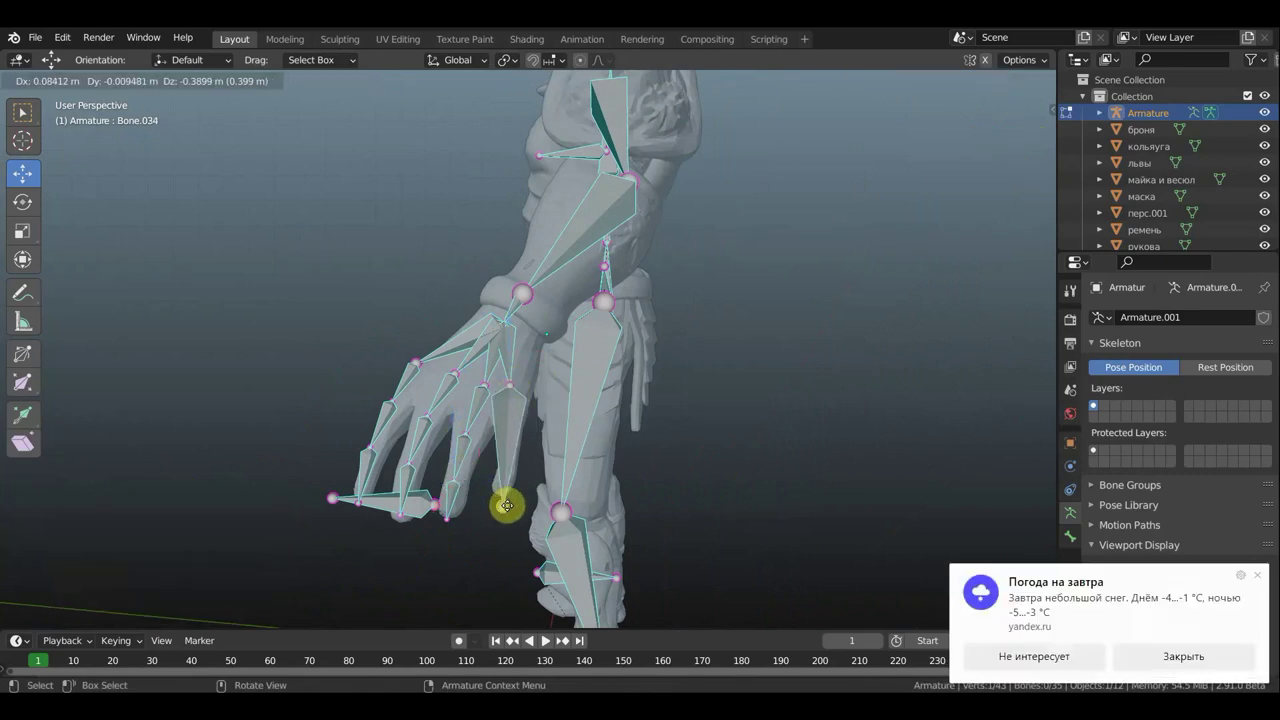
left_click(501, 494)
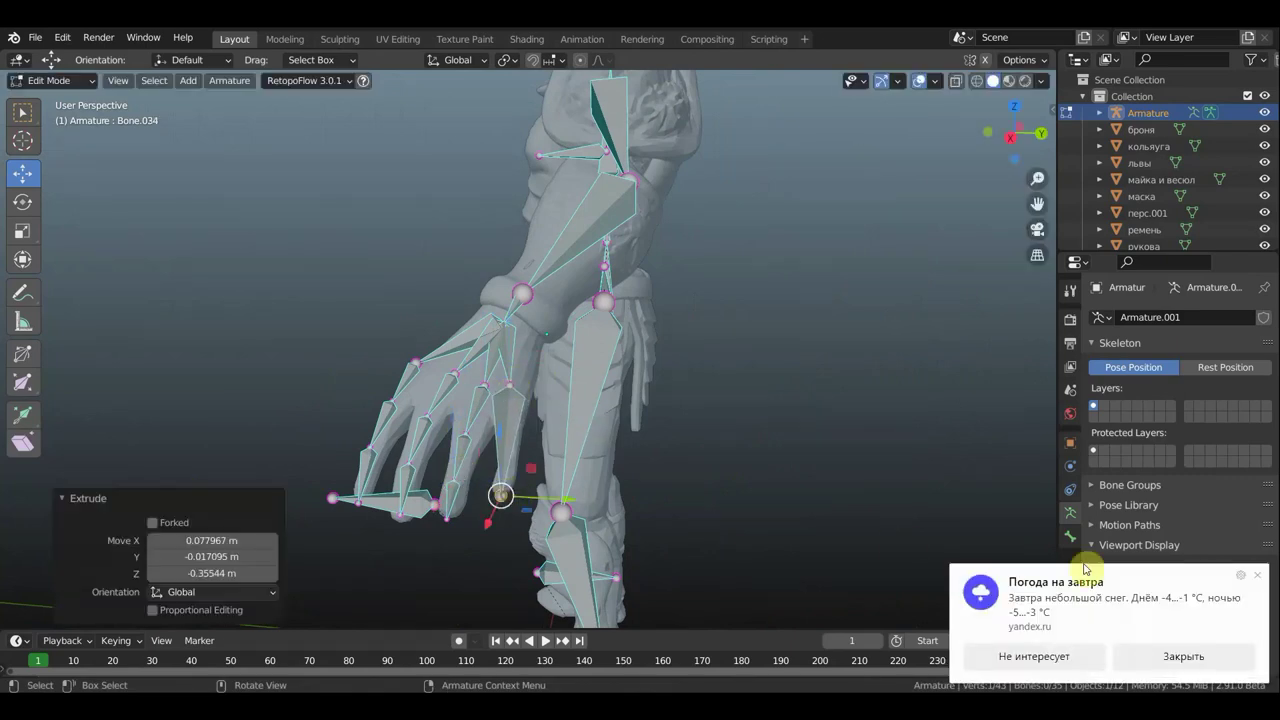
left_click(1264, 576)
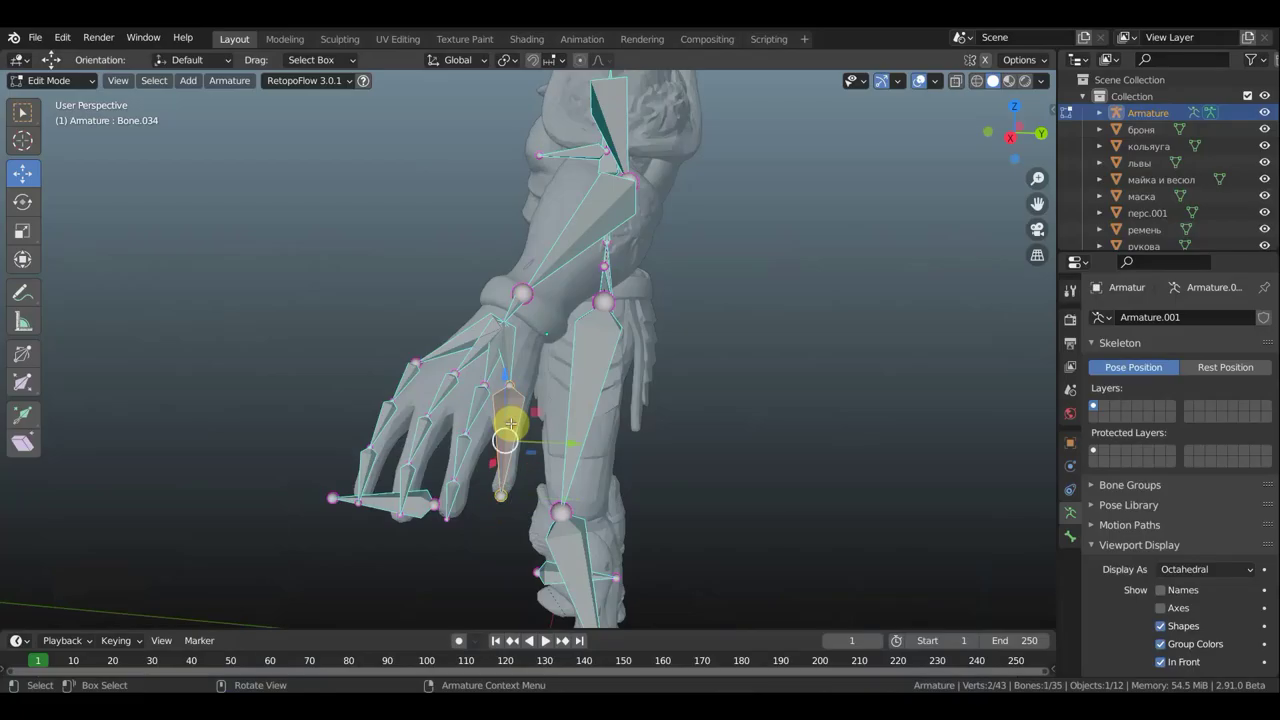
Subdivide the new outer-digit bone with 2 cuts, then select the extra fingertip bone.
right_click(511, 428)
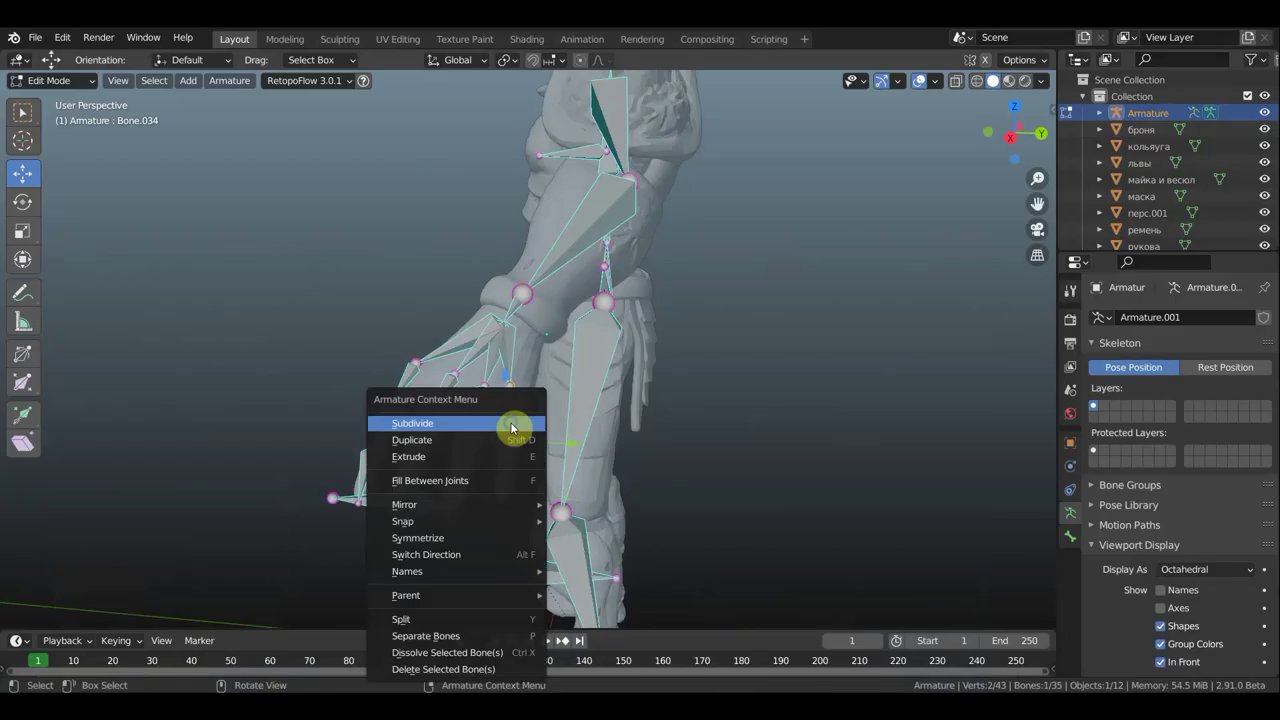
left_click(503, 426)
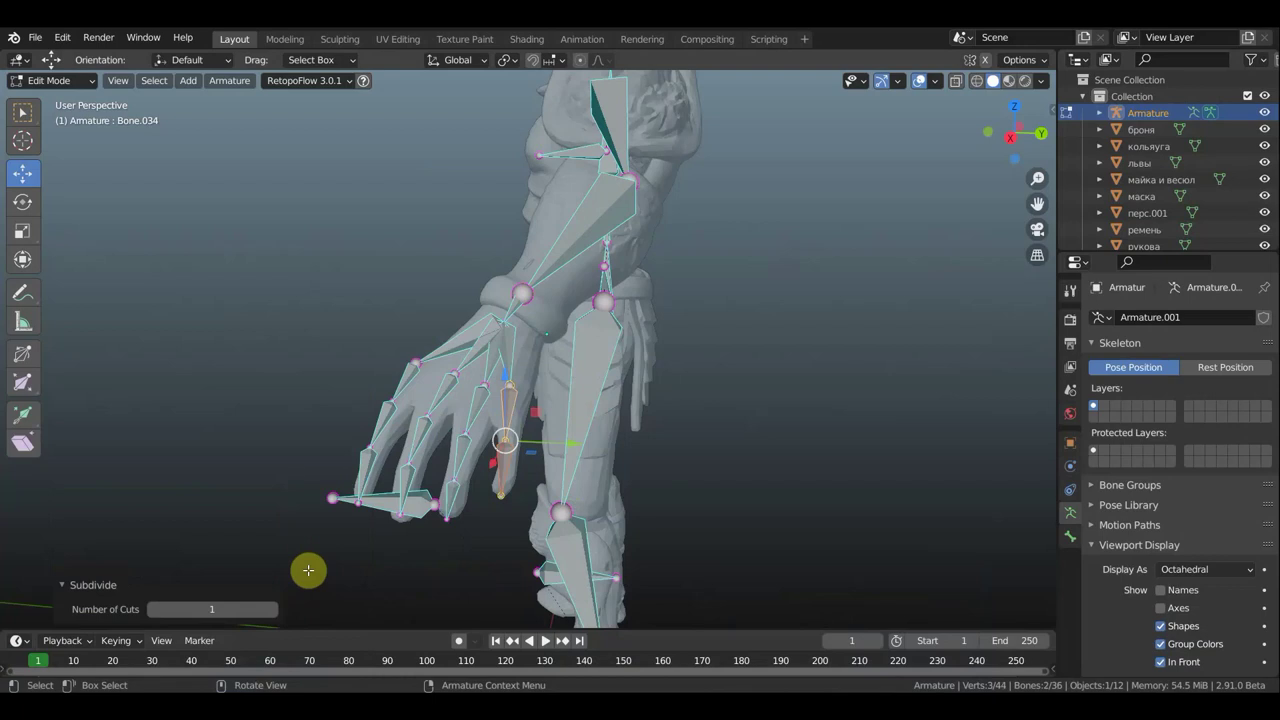
left_click(266, 610)
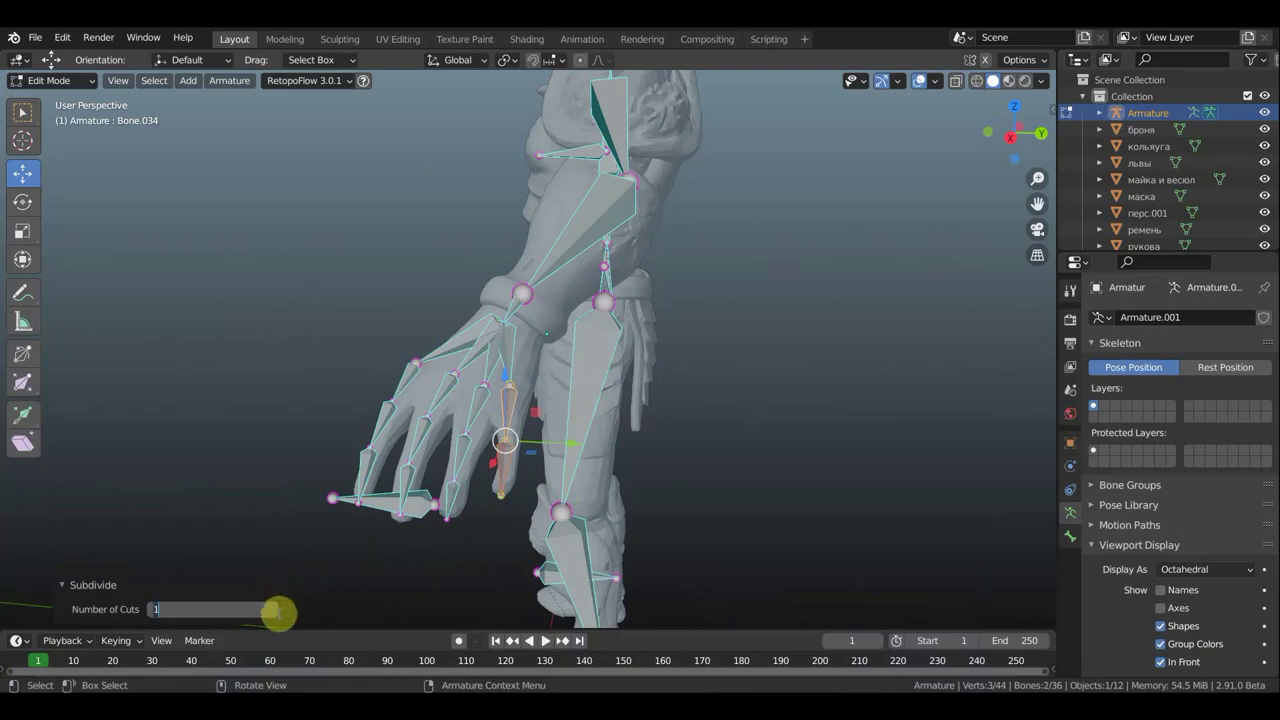
key("Return")
left_click(273, 610)
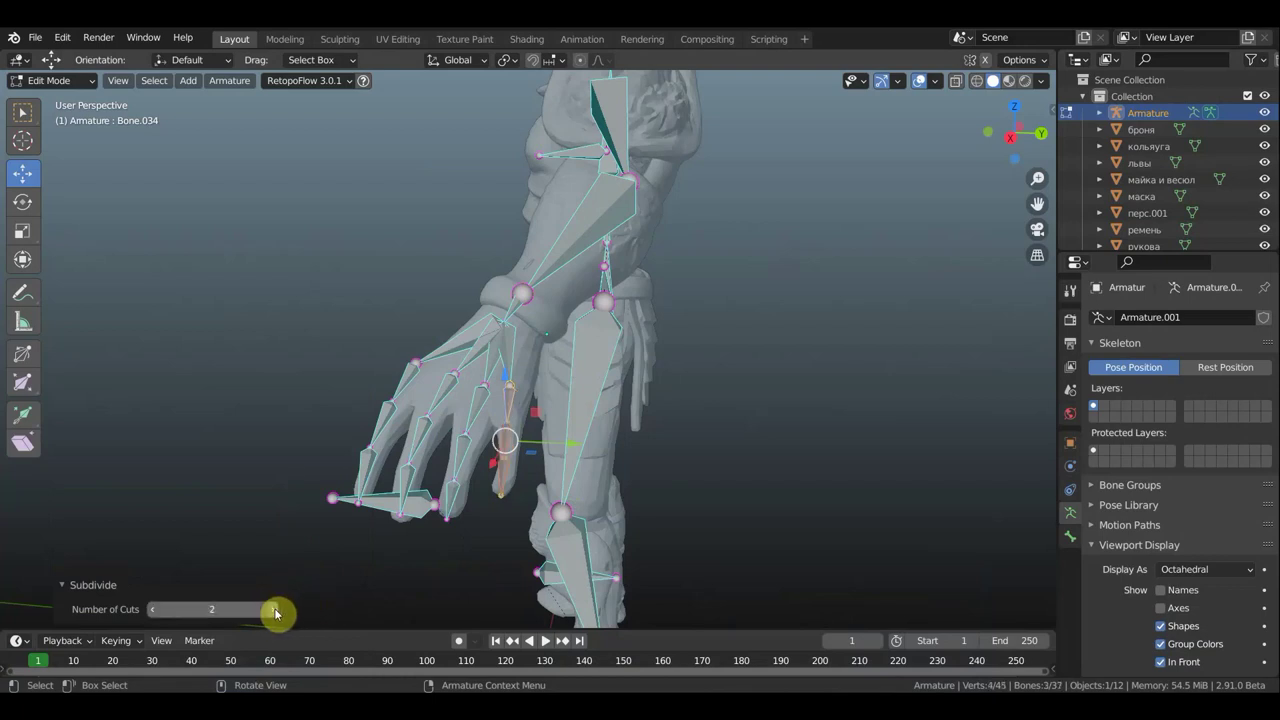
left_click(425, 510)
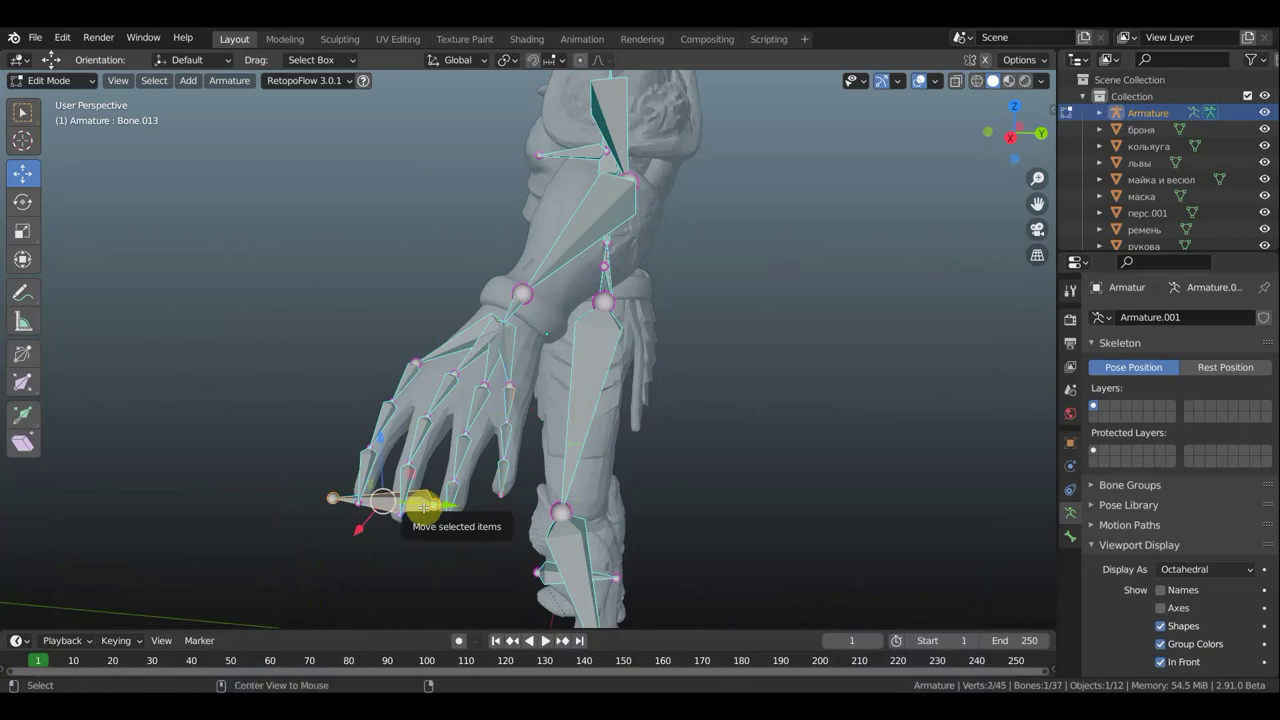
Delete the stray fingertip bone and move the fingertip joint into the finger.
key("x")
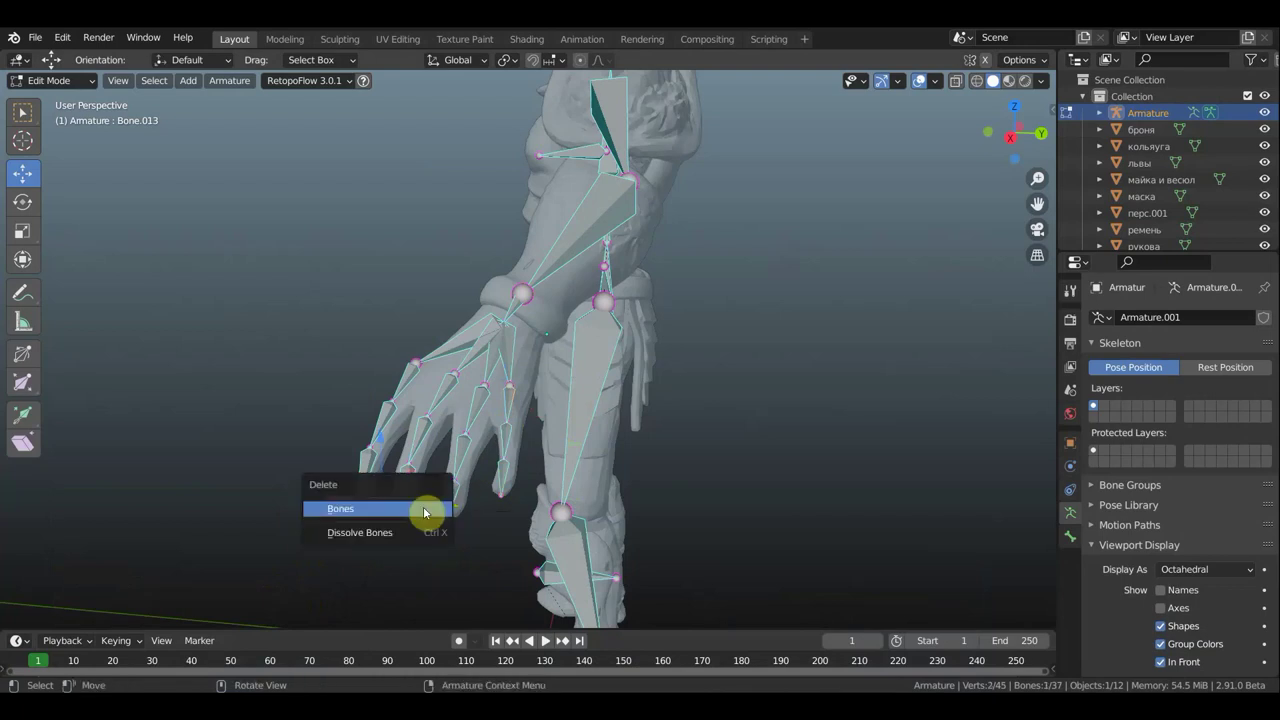
left_click(424, 509)
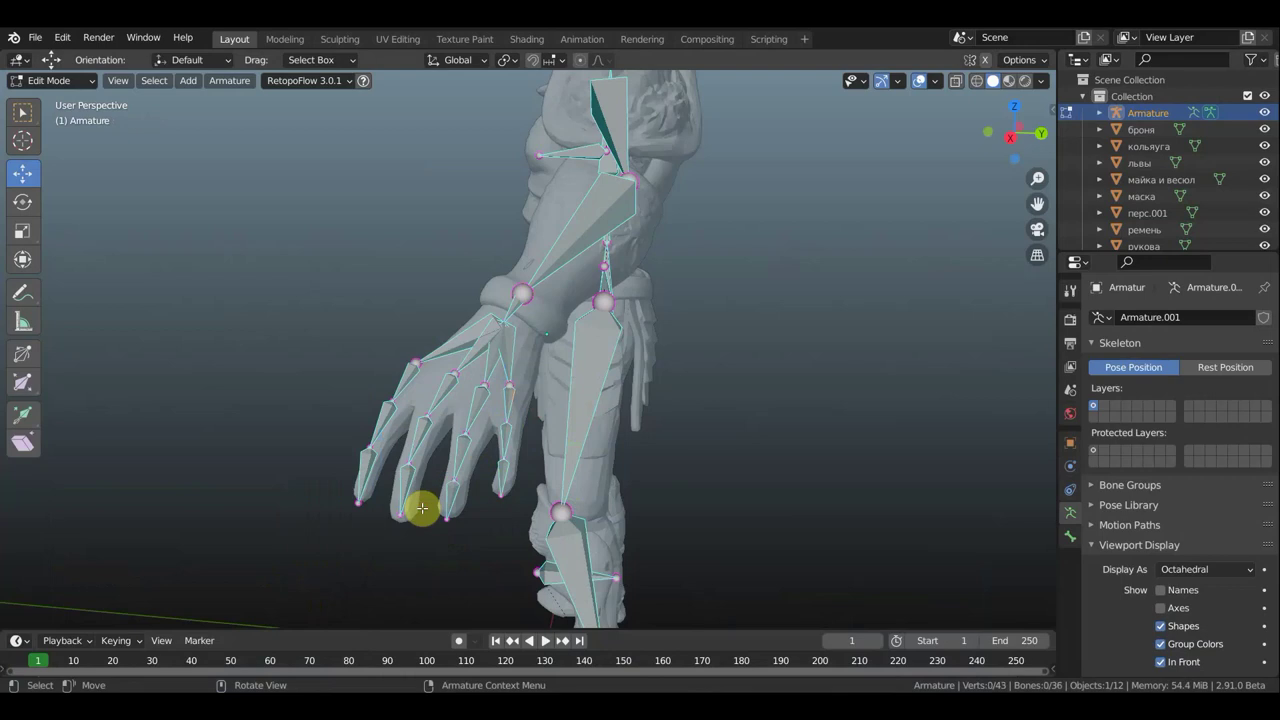
mouse_move(477, 497)
middle_mouse_down()
mouse_move(380, 463)
mouse_move(300, 457)
middle_mouse_up()
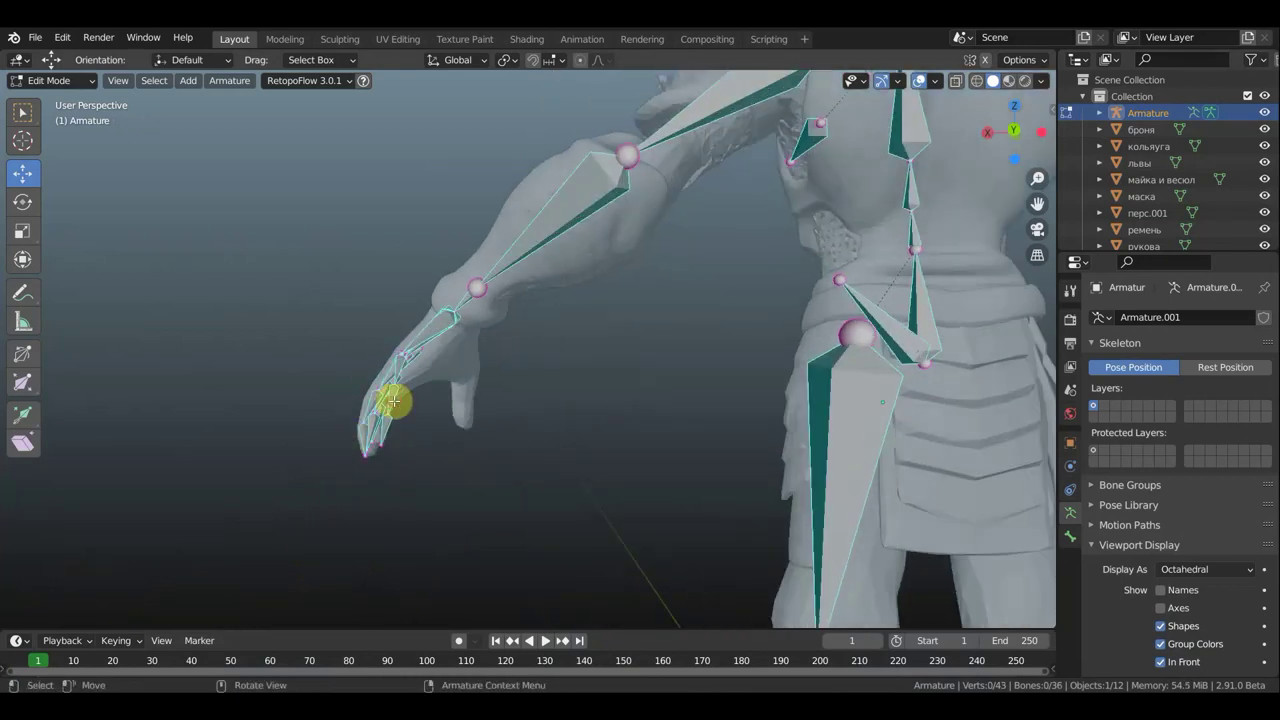
left_click_drag(386, 400, 381, 402)
left_click_drag(381, 448, 378, 443)
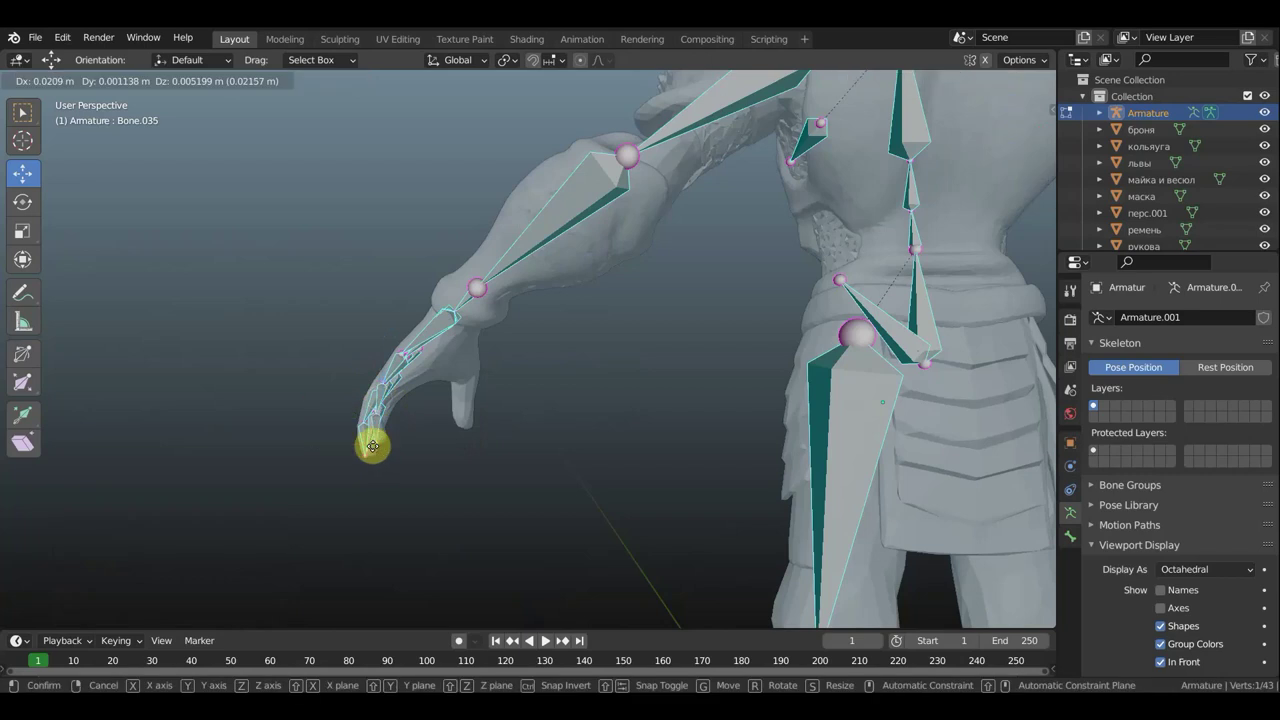
Nudge the outer digit chain's joint inside the digit, then select the wrist joint.
mouse_move(380, 443)
middle_mouse_down()
mouse_move(546, 477)
mouse_move(601, 508)
mouse_move(526, 457)
middle_mouse_up()
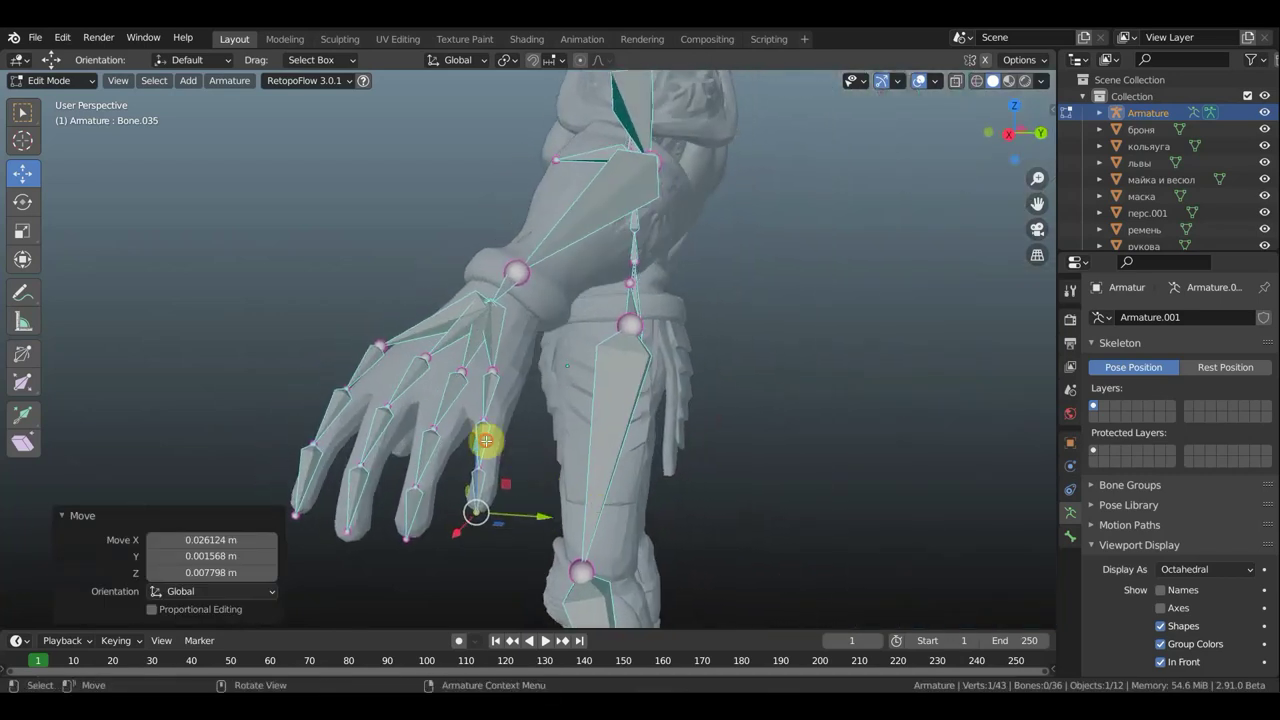
left_click(491, 443)
left_click_drag(498, 446, 501, 449)
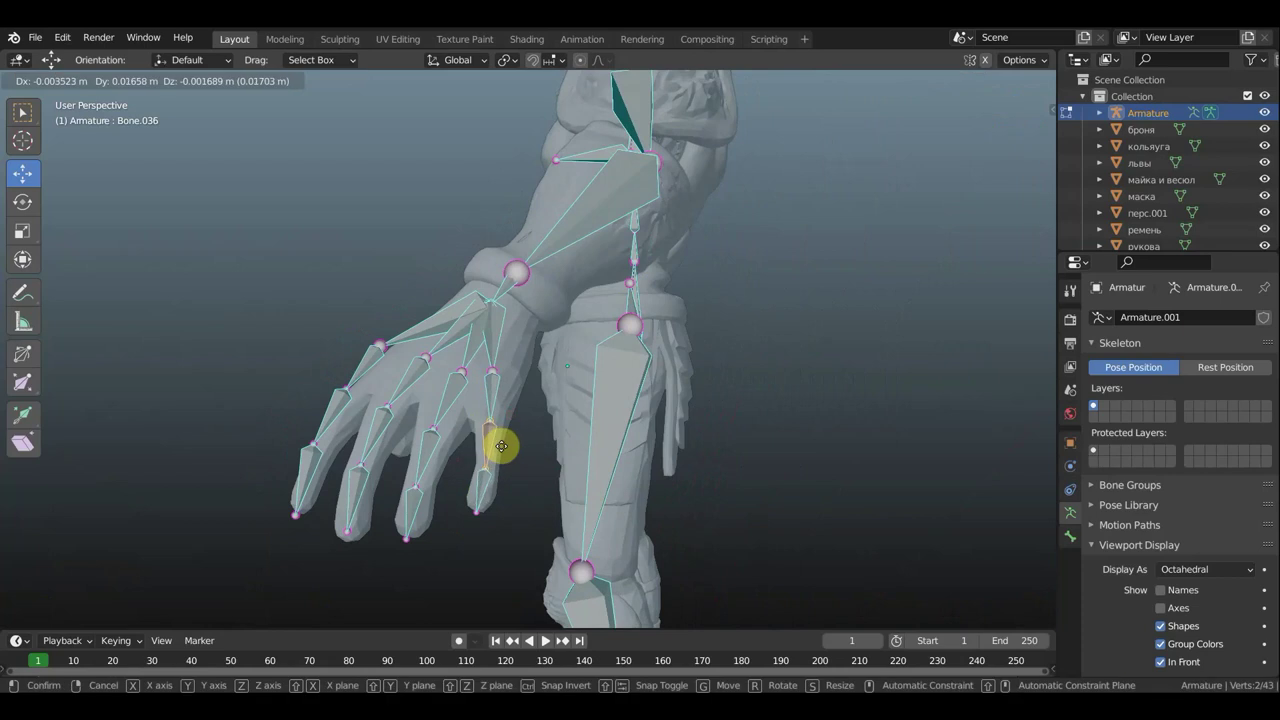
mouse_move(500, 448)
middle_mouse_down()
mouse_move(526, 471)
mouse_move(703, 477)
mouse_move(633, 437)
mouse_move(569, 486)
mouse_move(517, 463)
middle_mouse_up()
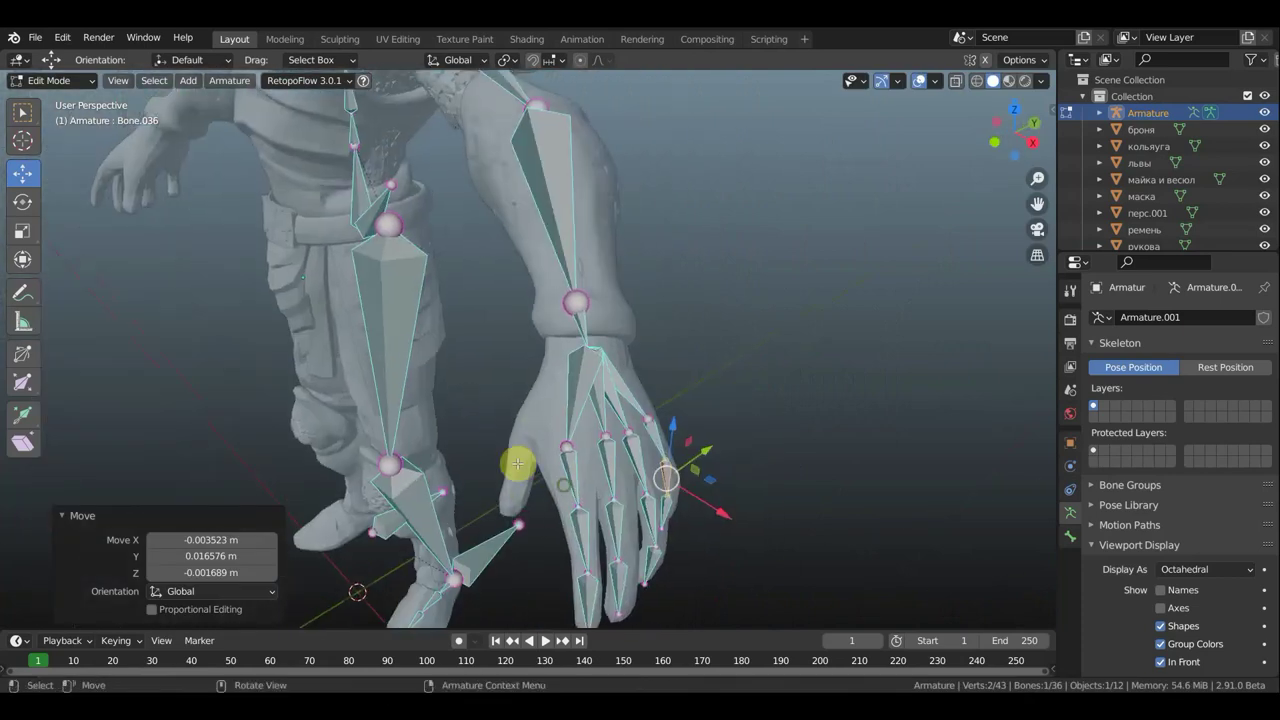
left_click(590, 350)
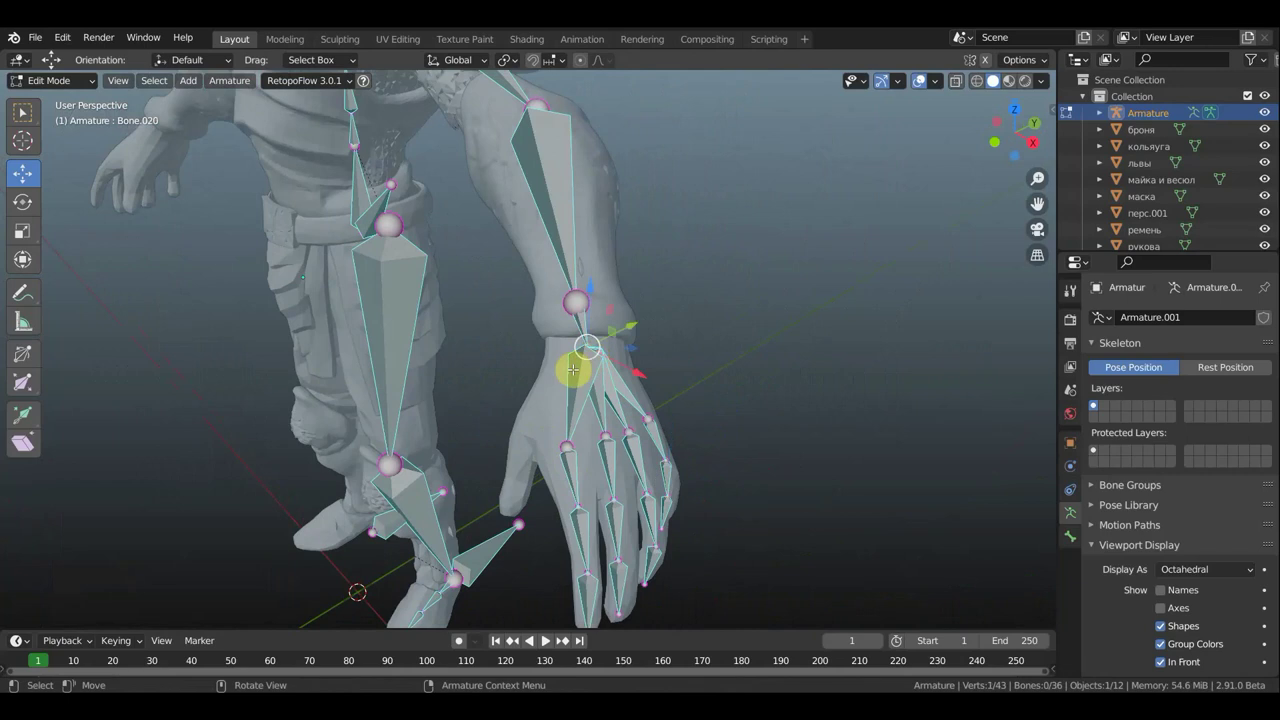
Extrude two bones from the wrist to the thumb tip and adjust the thumb bone's end.
key("e")
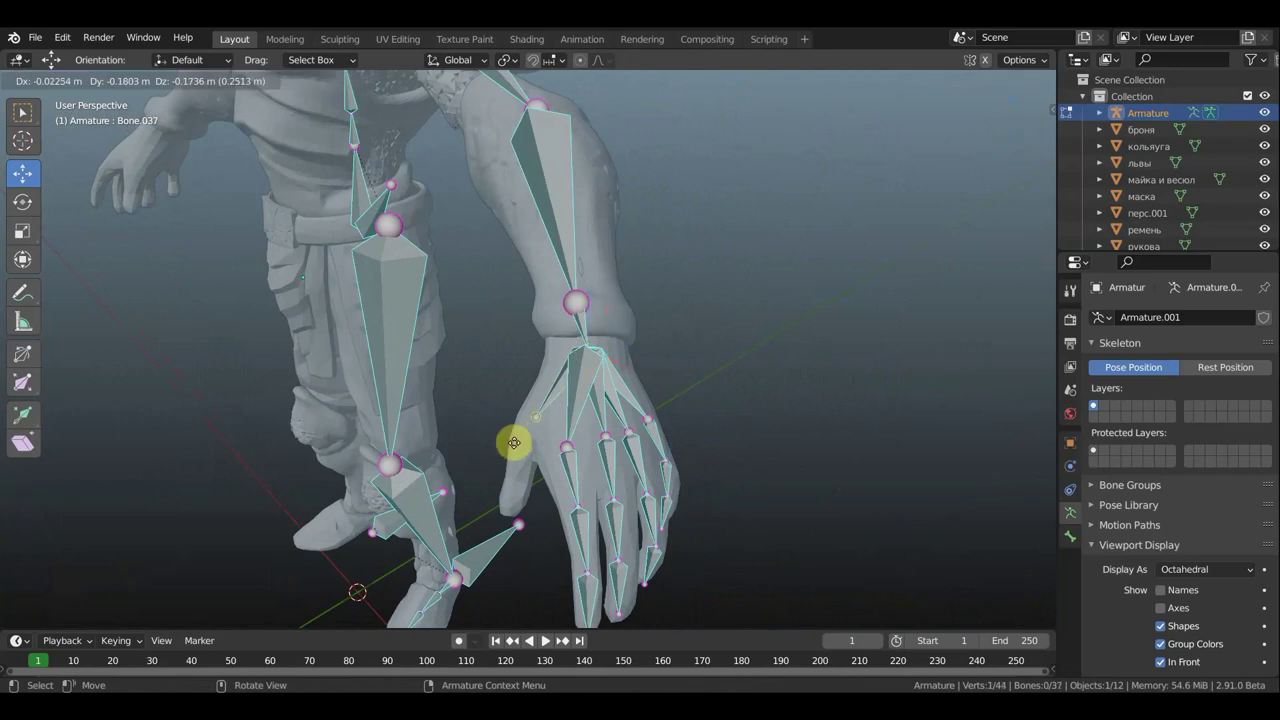
left_click(508, 452)
middle_click_drag(560, 449, 640, 357)
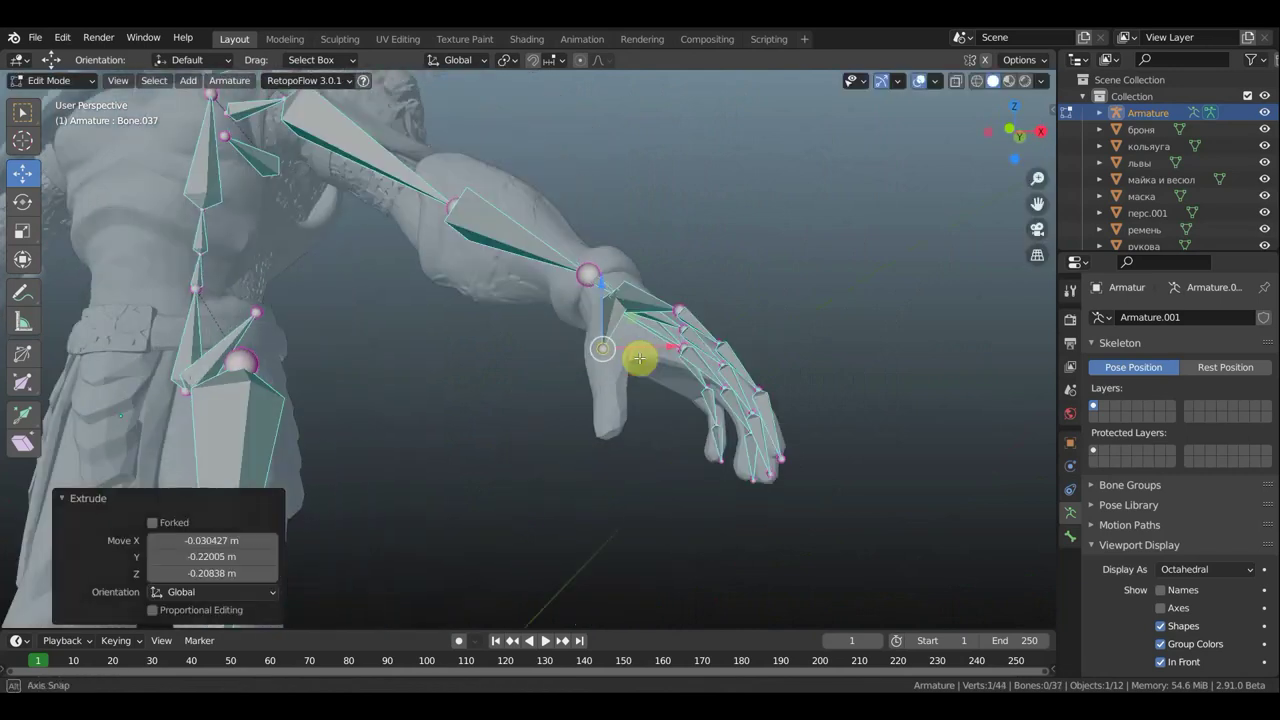
key("e")
left_click(648, 445)
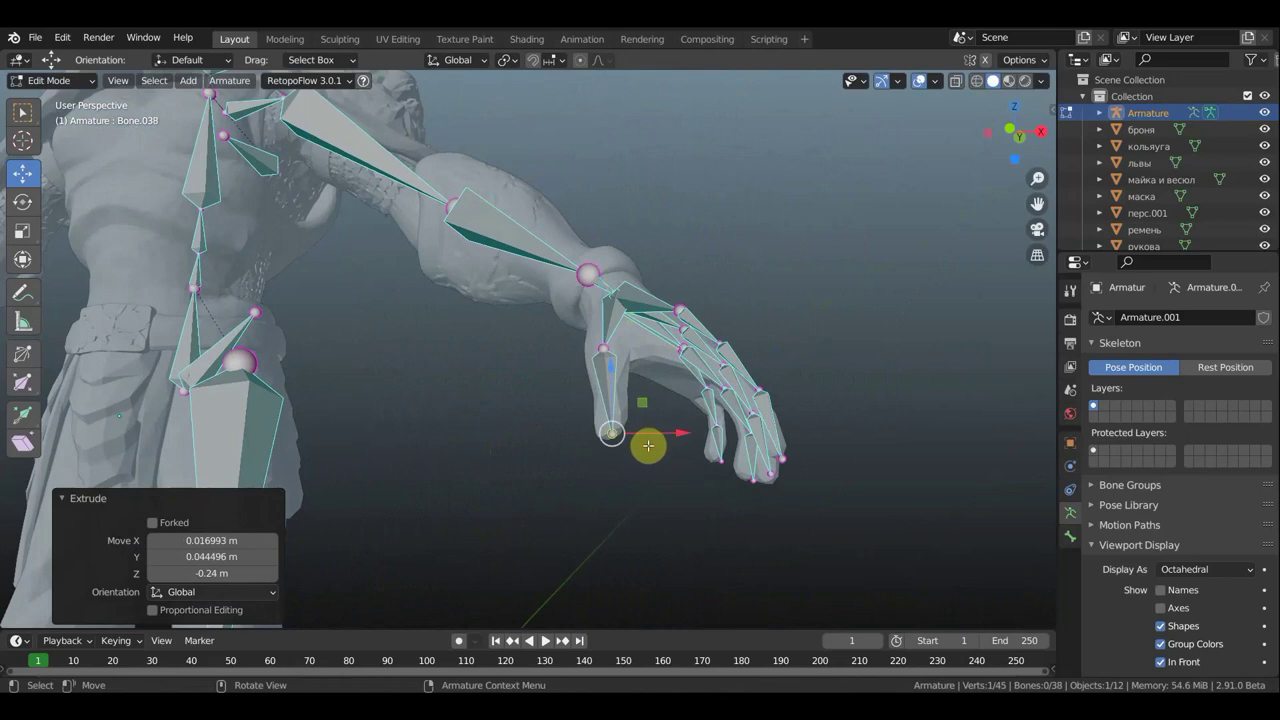
middle_click_drag(668, 452, 809, 460)
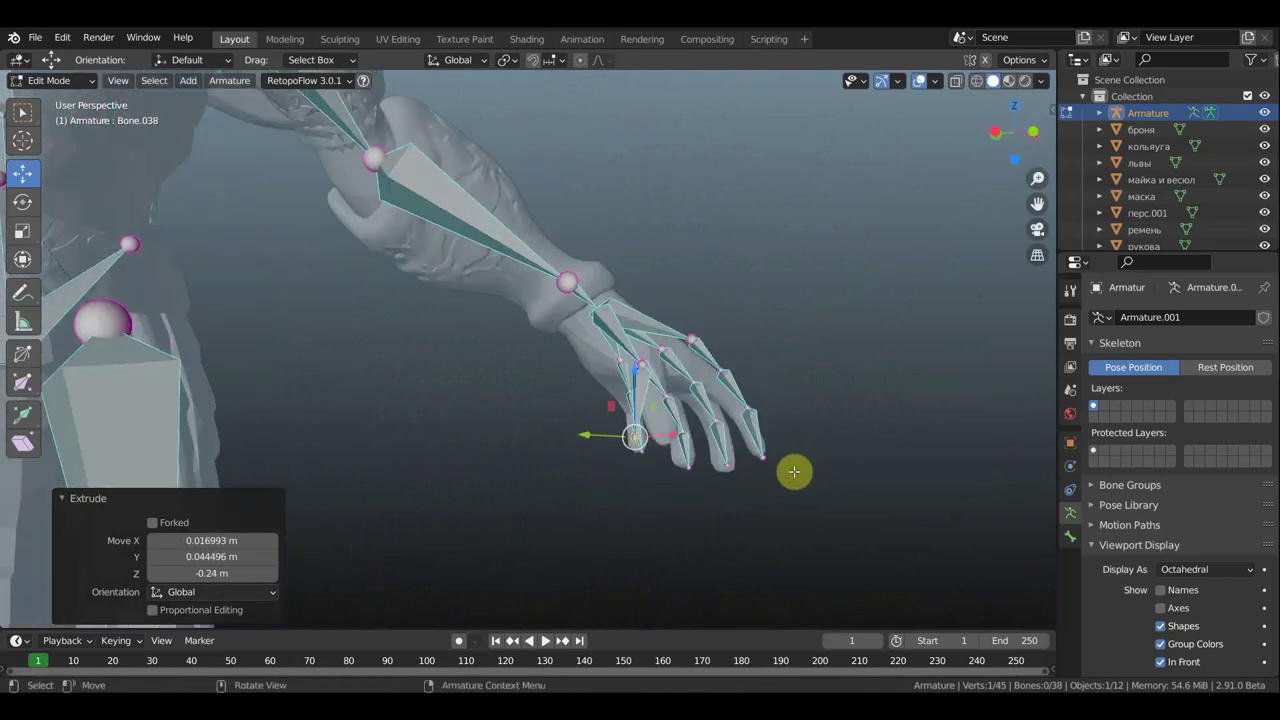
key("g")
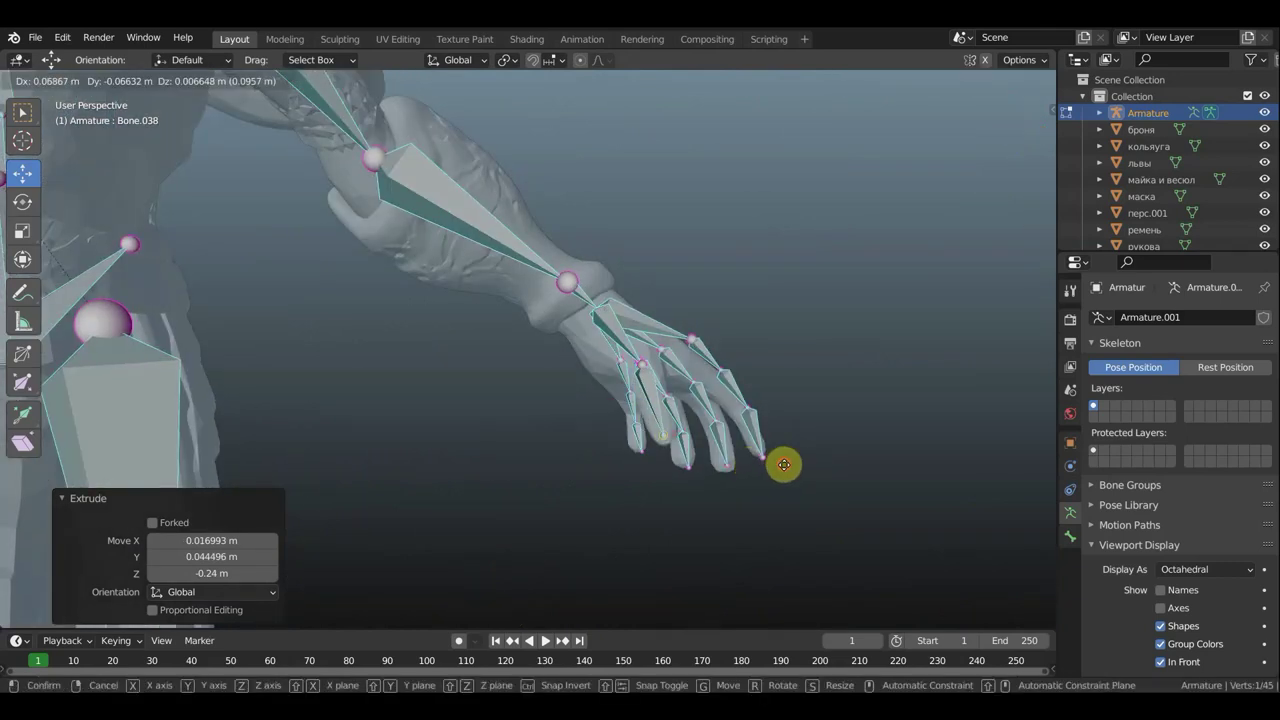
left_click(784, 464)
mouse_move(760, 471)
middle_mouse_down()
mouse_move(683, 502)
mouse_move(919, 470)
middle_mouse_up()
left_click(665, 507)
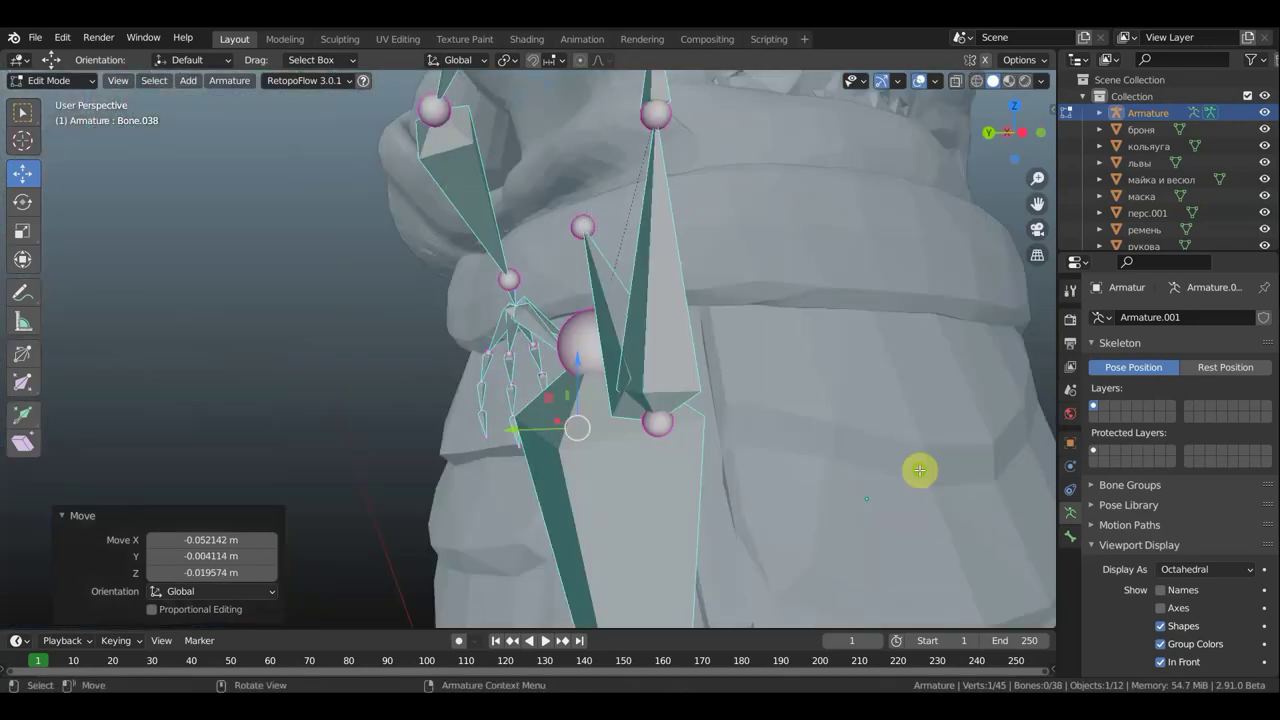
scroll(963, 449, "down", 3)
scroll(963, 449, "down", 2)
key("g")
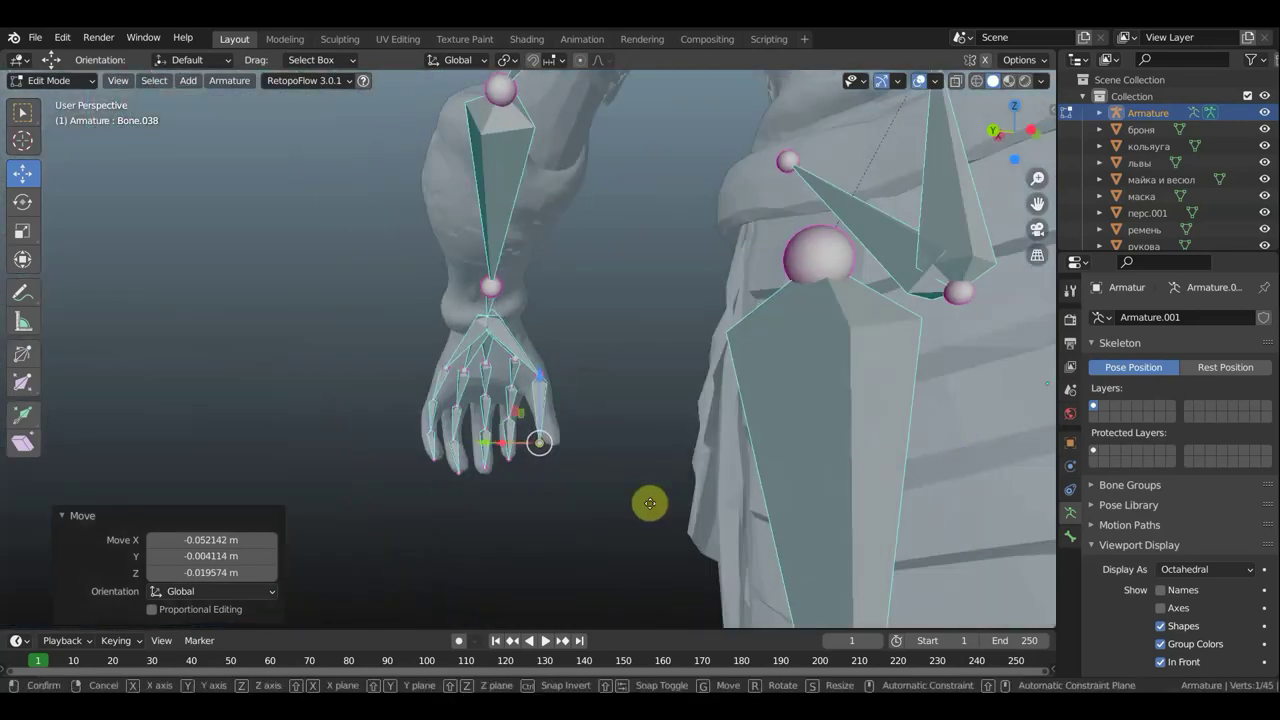
left_click(663, 501)
middle_click_drag(663, 501, 411, 511)
Subdivide the thumb bone with 2 cuts and shift a joint 0.015325 m X into the thumb.
left_click(641, 406)
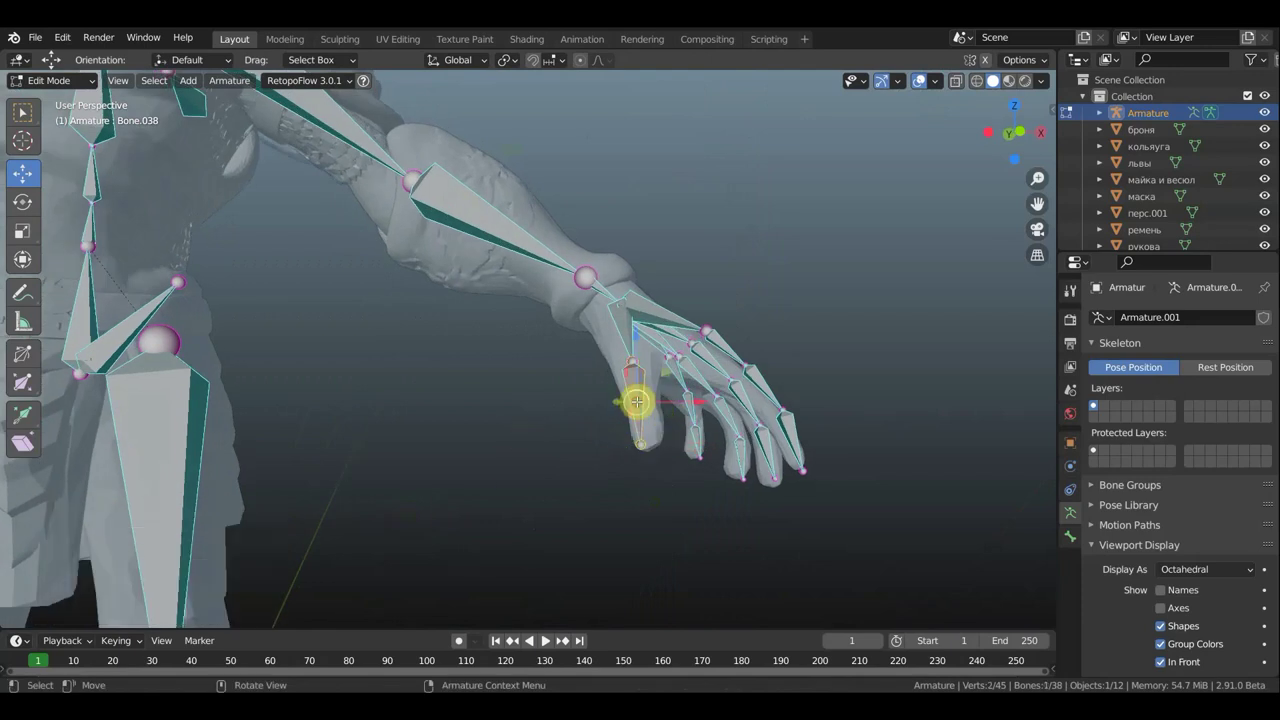
right_click(640, 407)
left_click(635, 403)
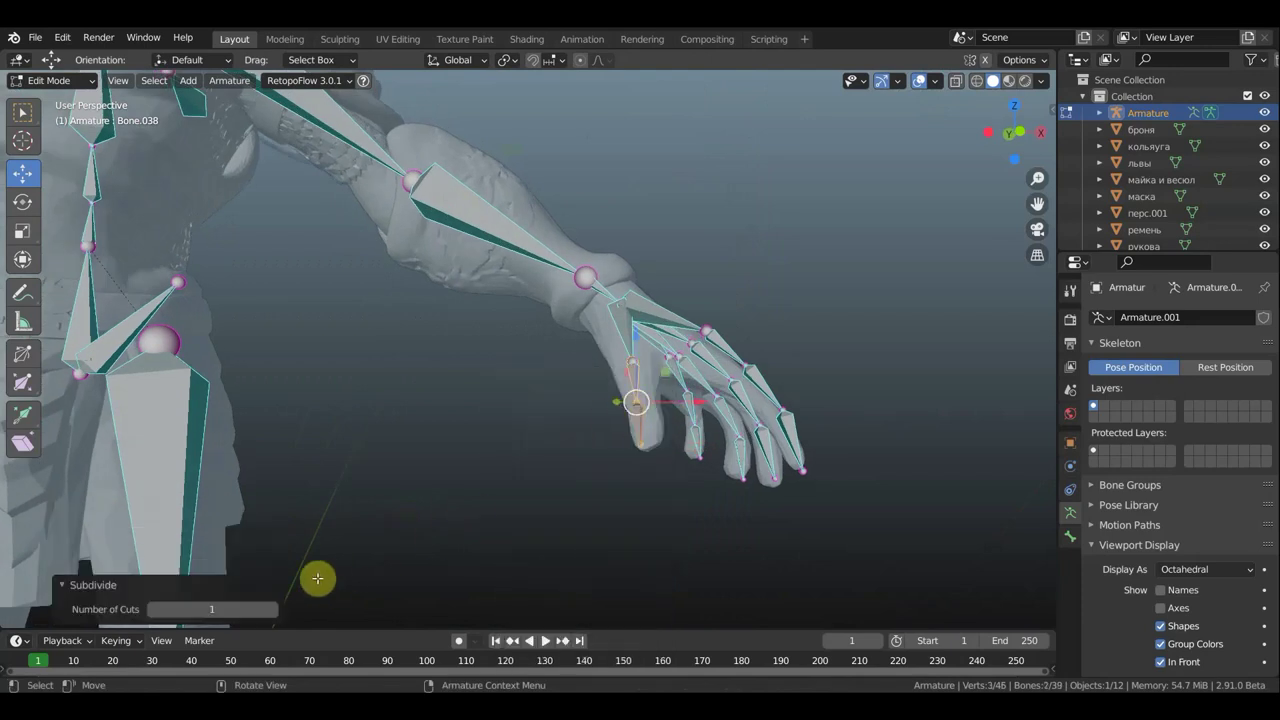
left_click(270, 613)
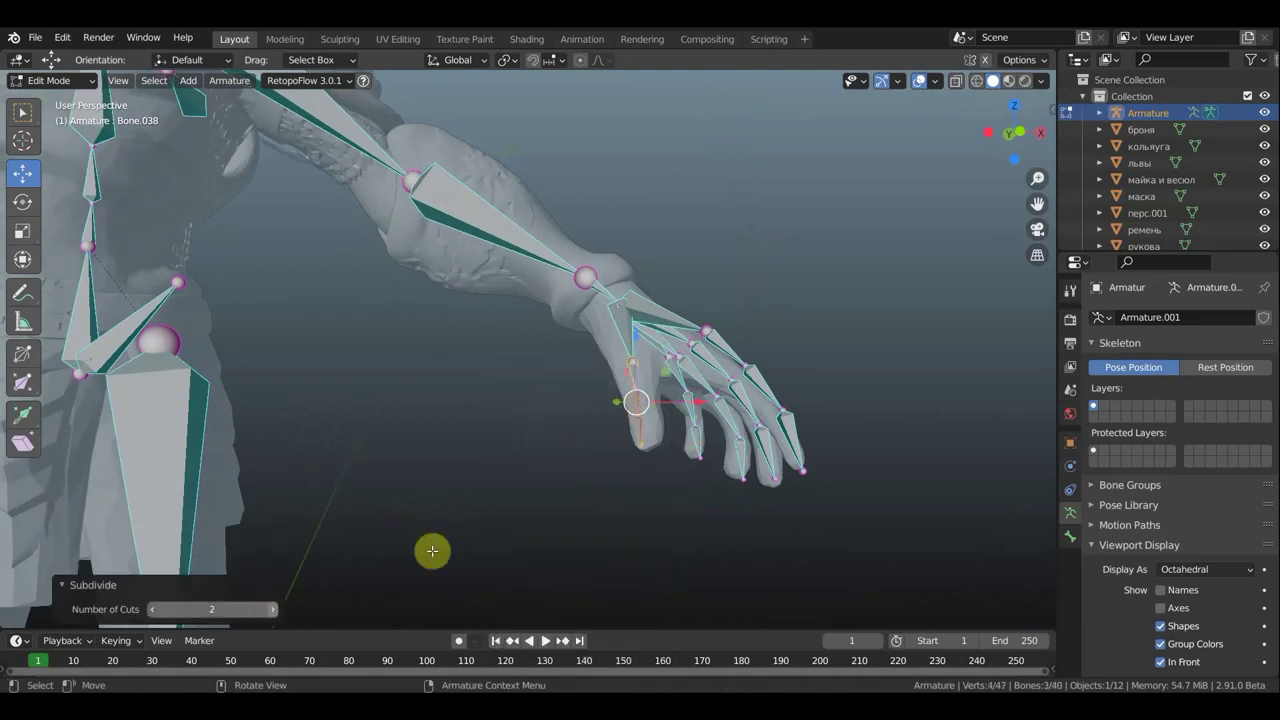
left_click(645, 446)
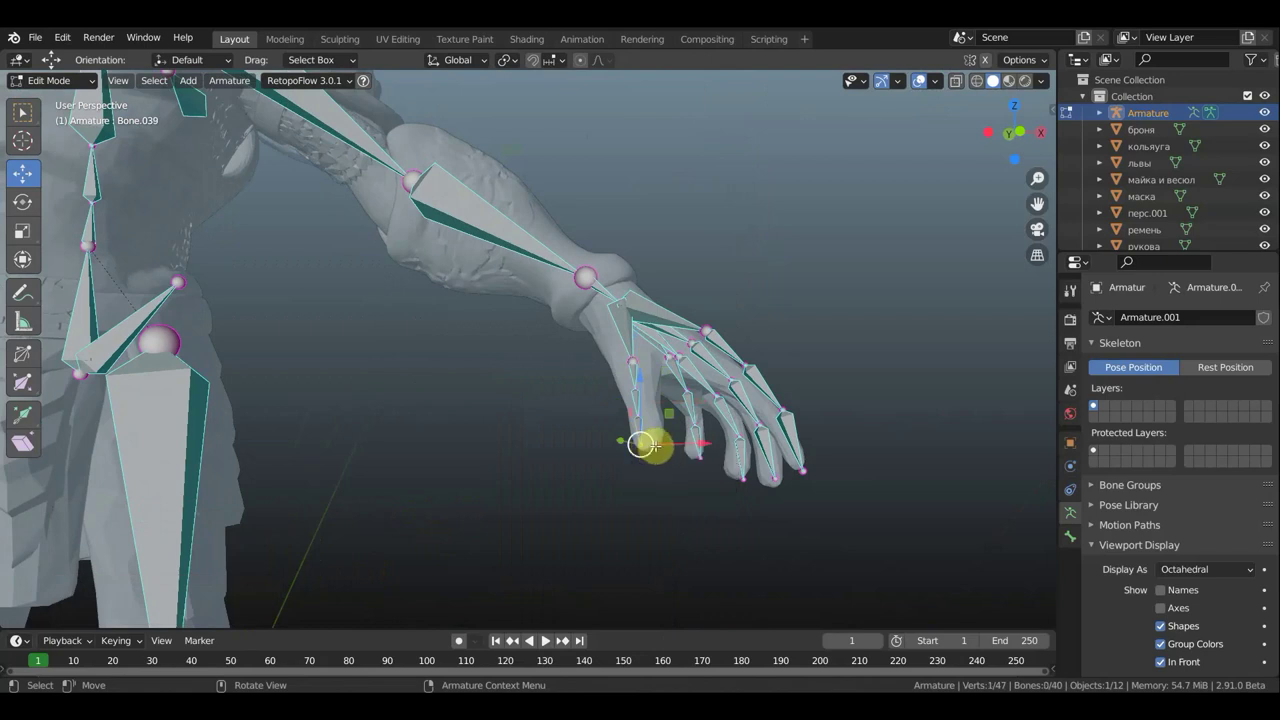
mouse_move(641, 444)
left_mouse_down()
mouse_move(662, 446)
mouse_move(645, 416)
mouse_move(634, 420)
left_mouse_up()
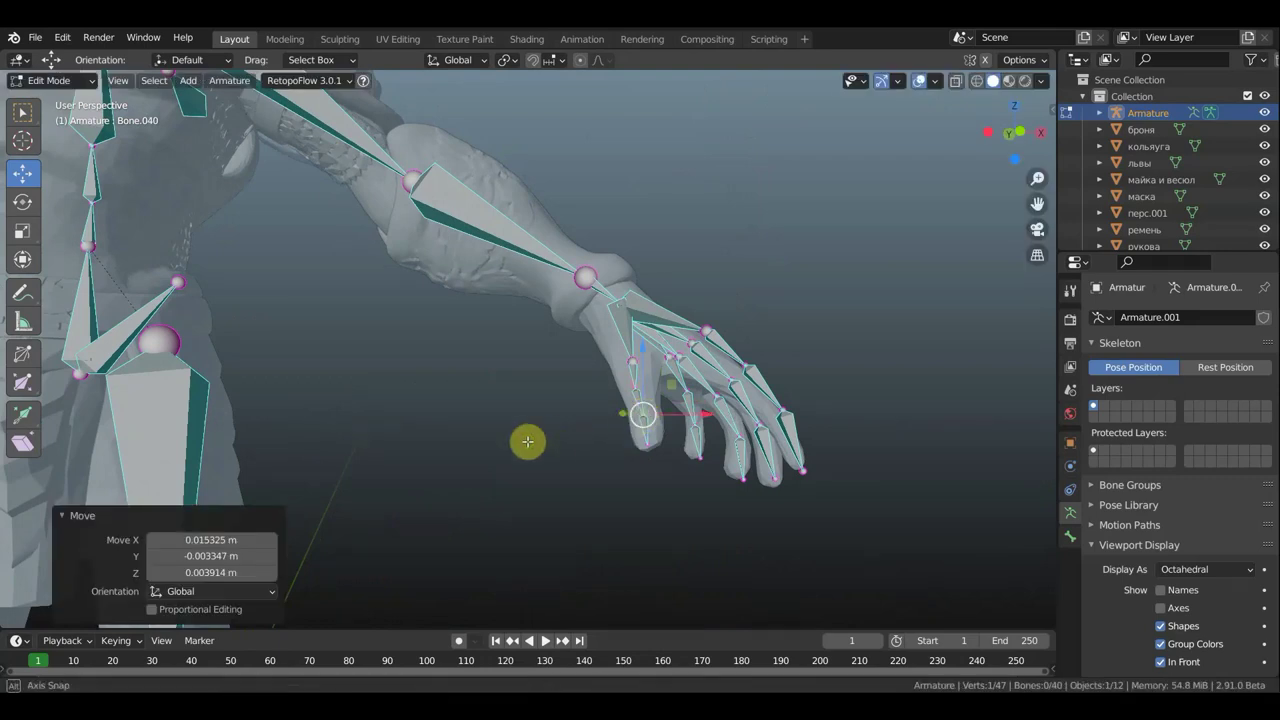
mouse_move(526, 443)
middle_mouse_down()
mouse_move(440, 451)
mouse_move(409, 489)
middle_mouse_up()
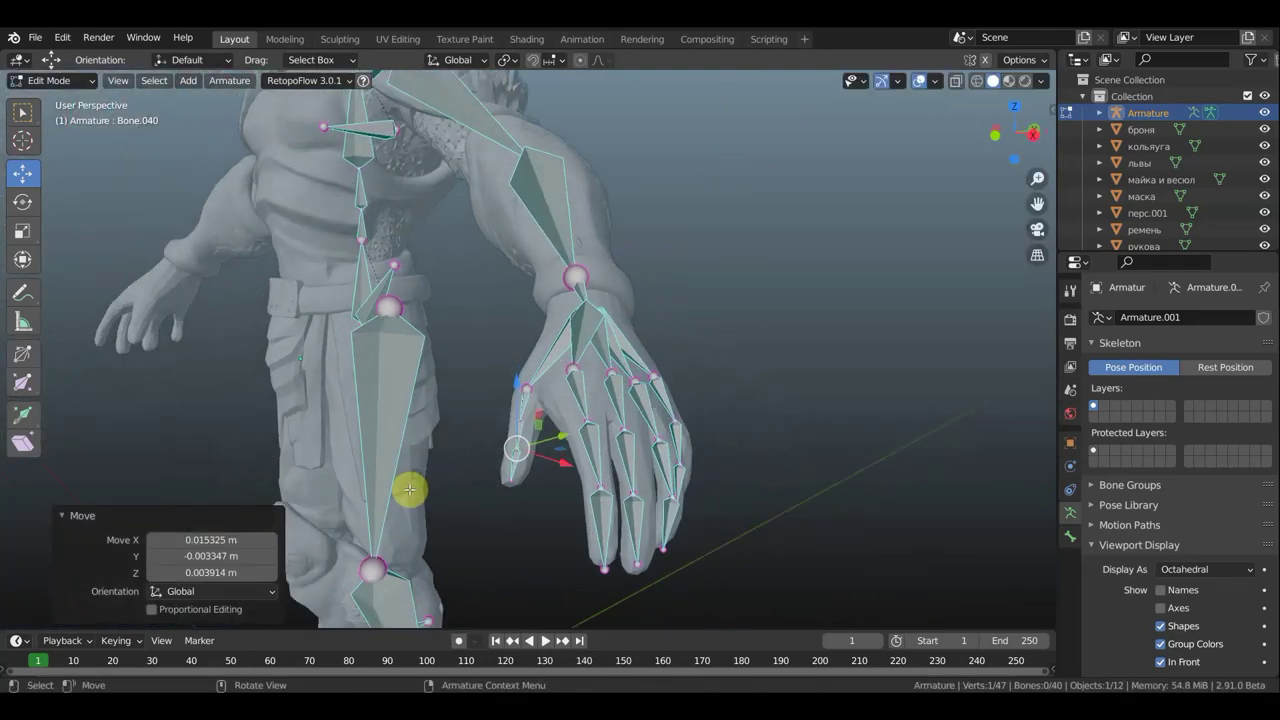
scroll(551, 483, "up", 2)
mouse_move(551, 483)
middle_mouse_down()
mouse_move(591, 399)
mouse_move(617, 289)
middle_mouse_up()
Extrude wrist control bone Bone.041 above the wrist and clear its parent.
left_click(596, 272)
scroll(594, 280, "down", 1)
scroll(592, 286, "down", 1)
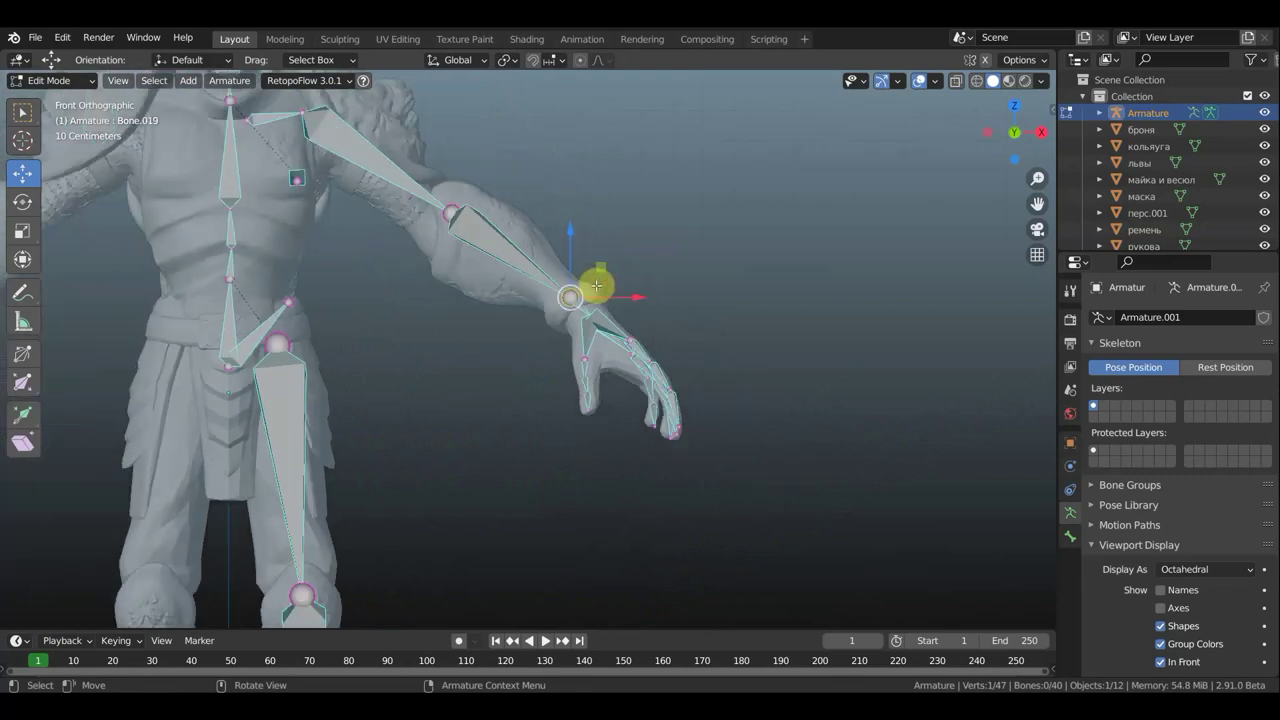
scroll(592, 300, "down", 1)
key("e")
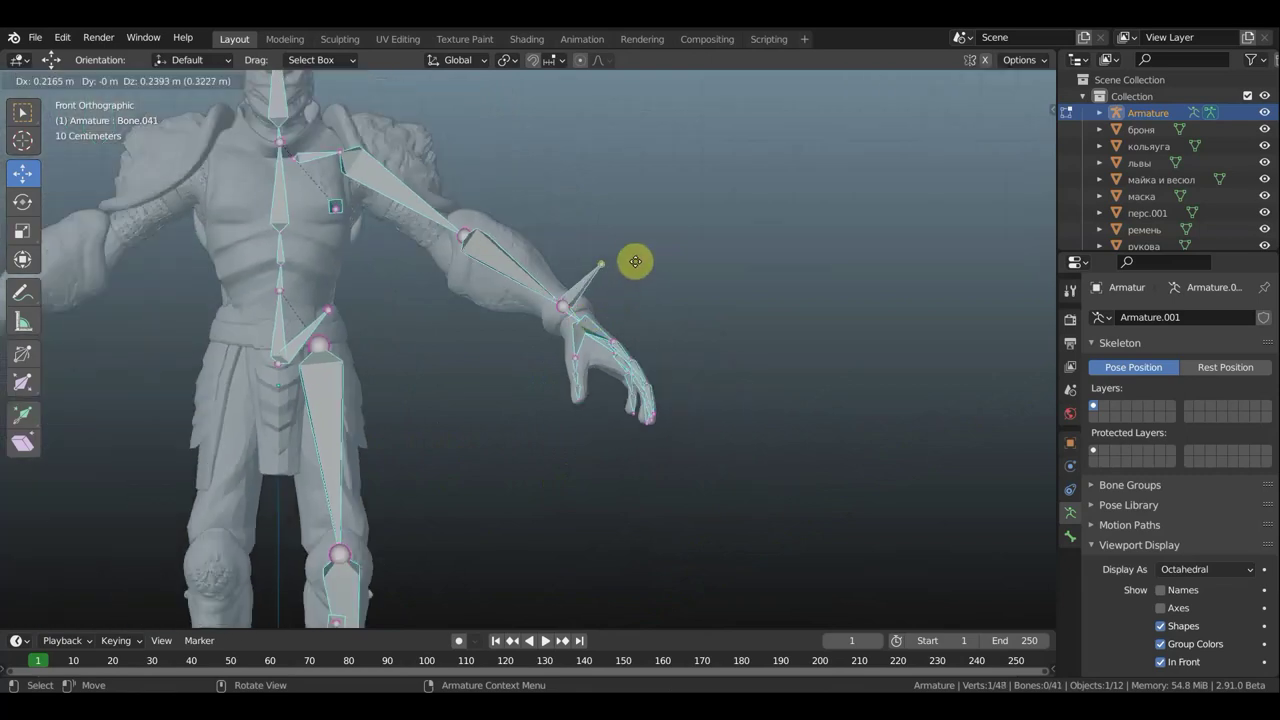
left_click(613, 256)
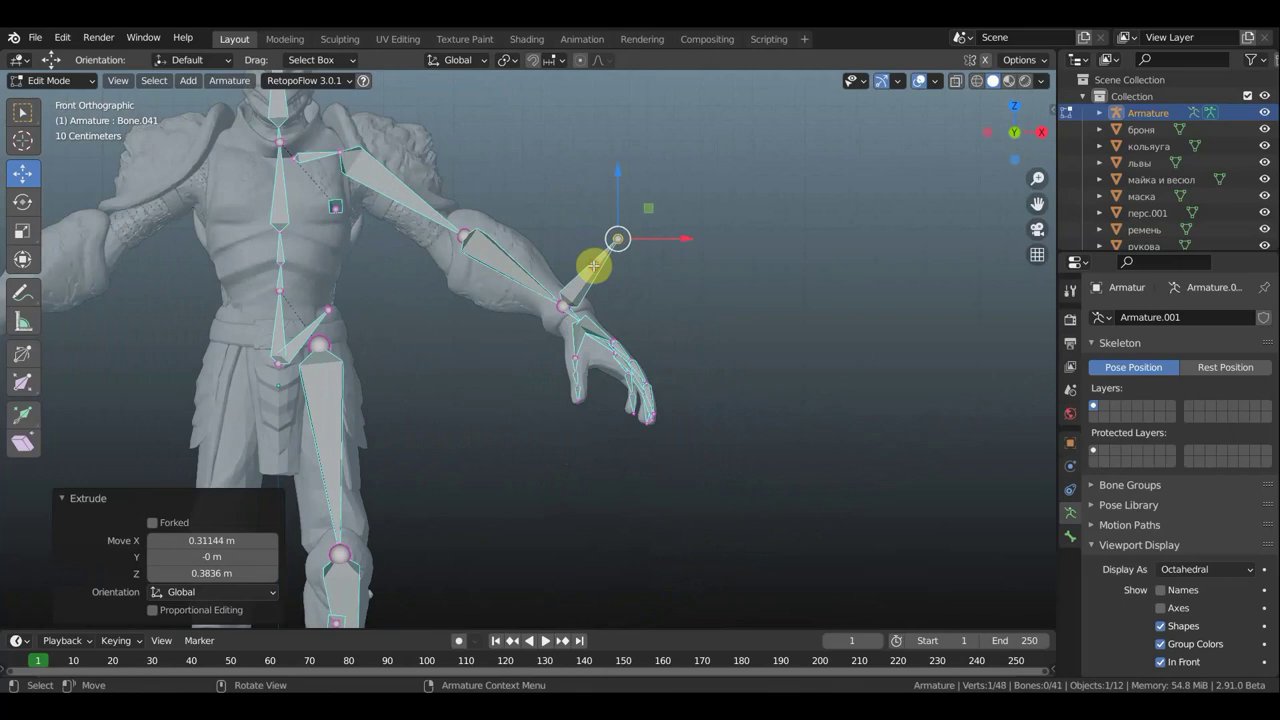
left_click(594, 265)
key("alt+p")
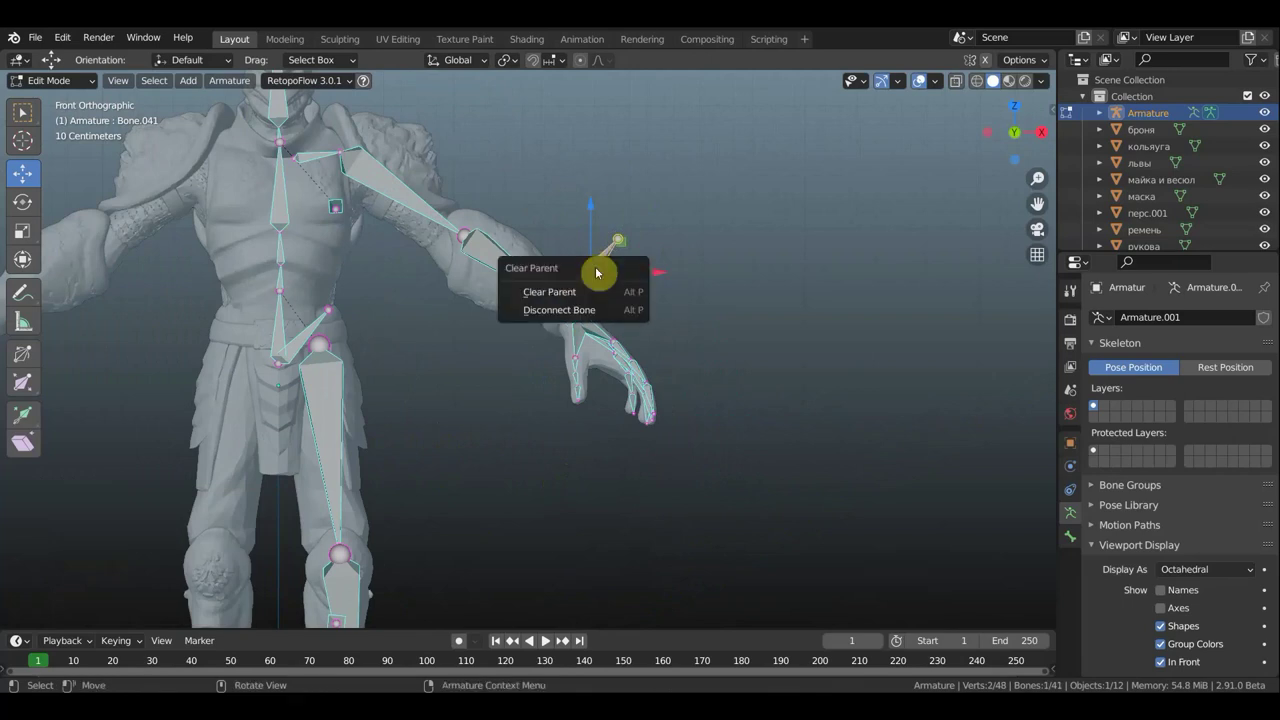
left_click(588, 291)
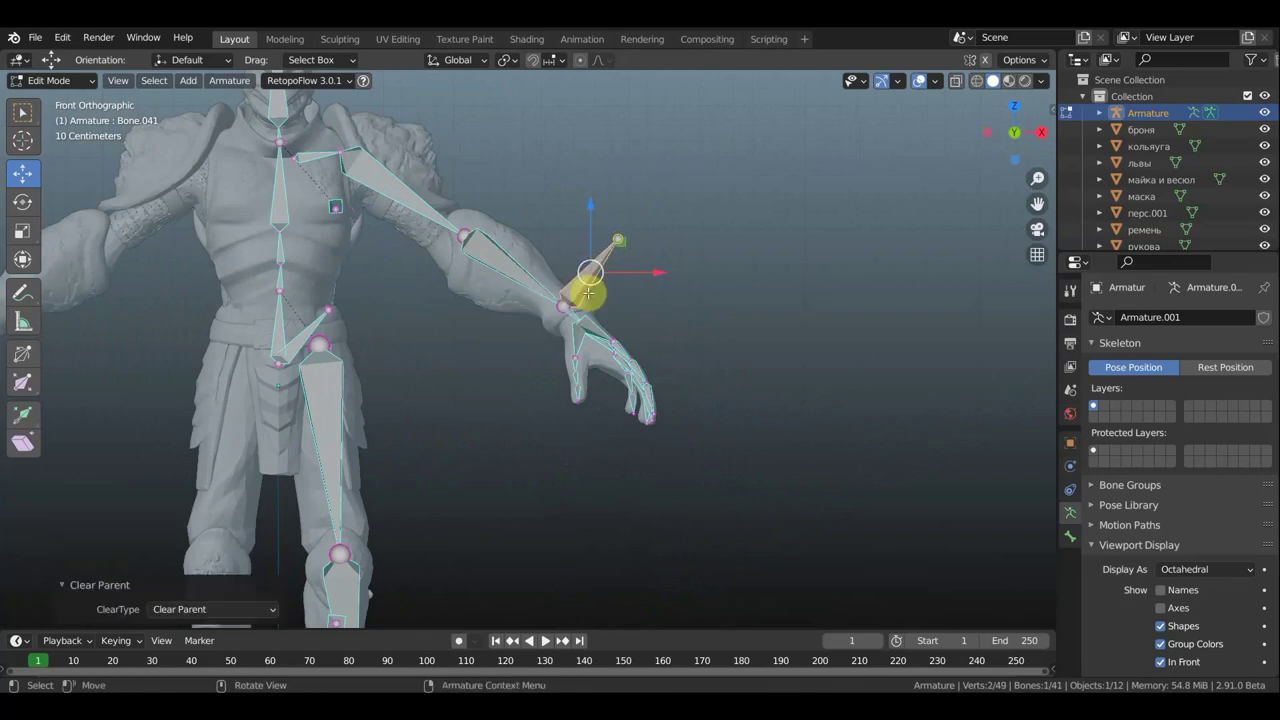
scroll(585, 318, "up", 2)
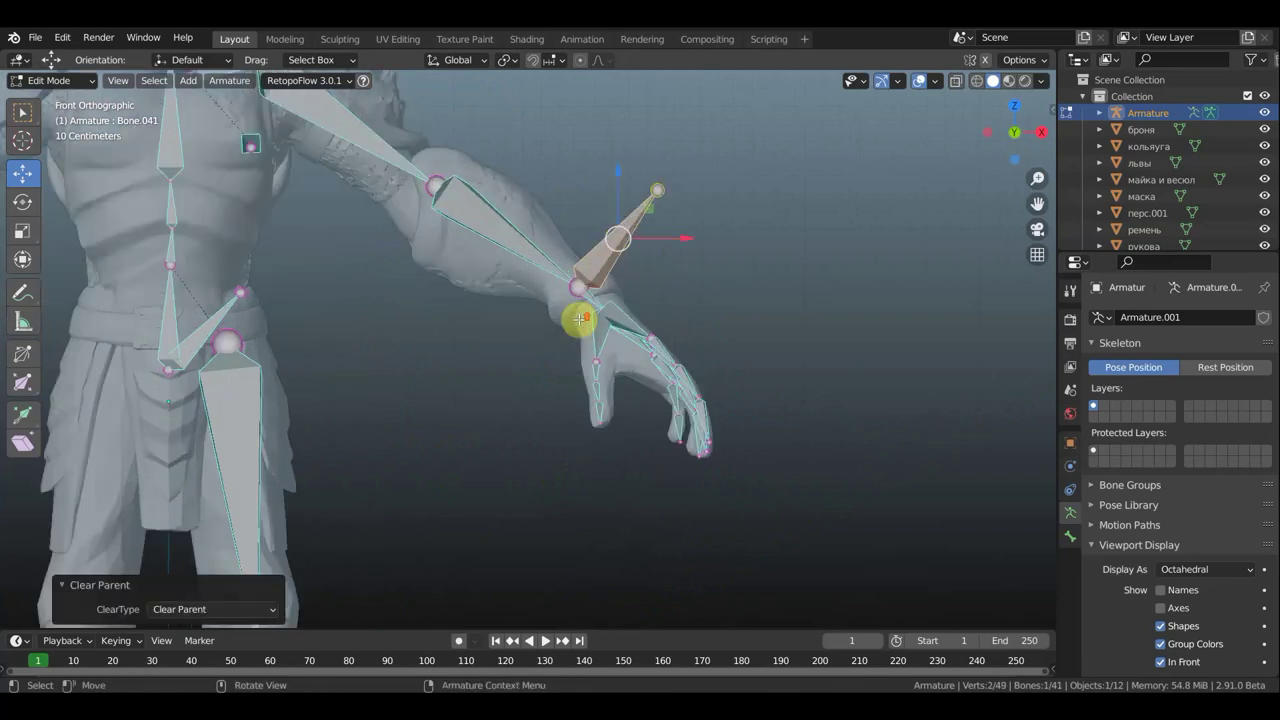
scroll(595, 300, "up", 1)
Parent the hand bone Bone.020 to the wrist control bone with Keep Offset.
left_click(603, 290)
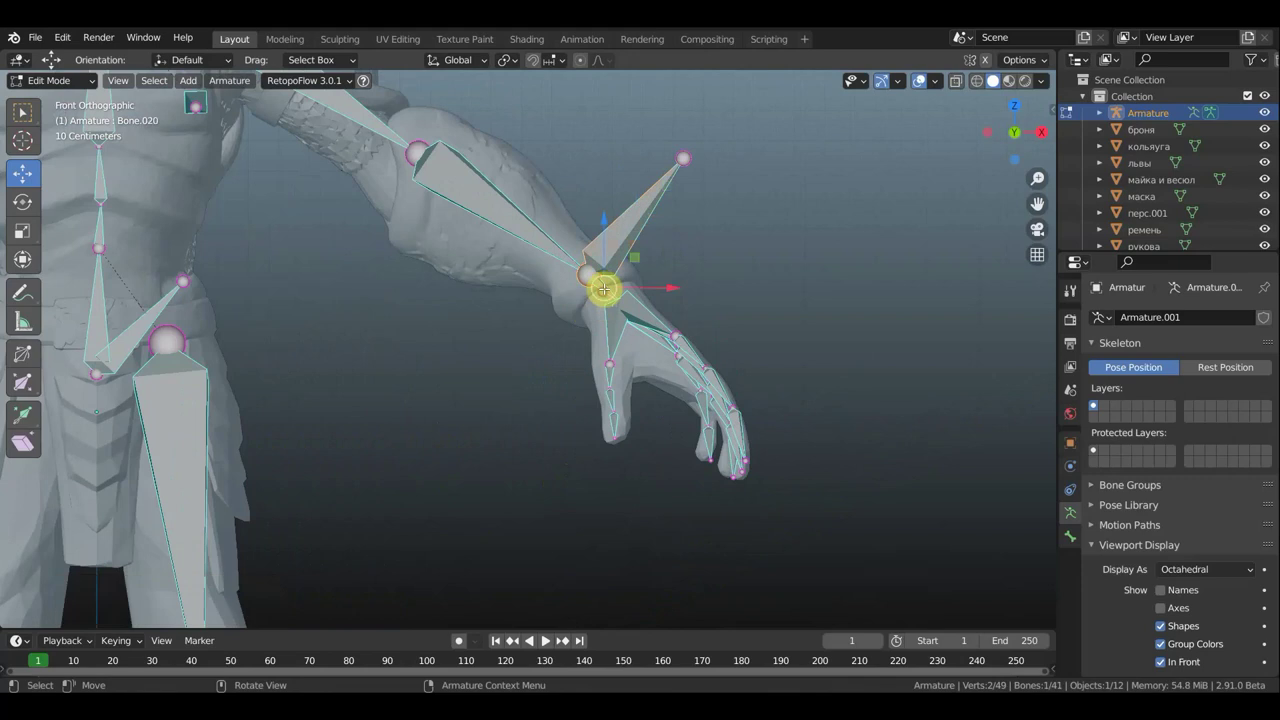
left_click(625, 228, "shift")
key("ctrl+p")
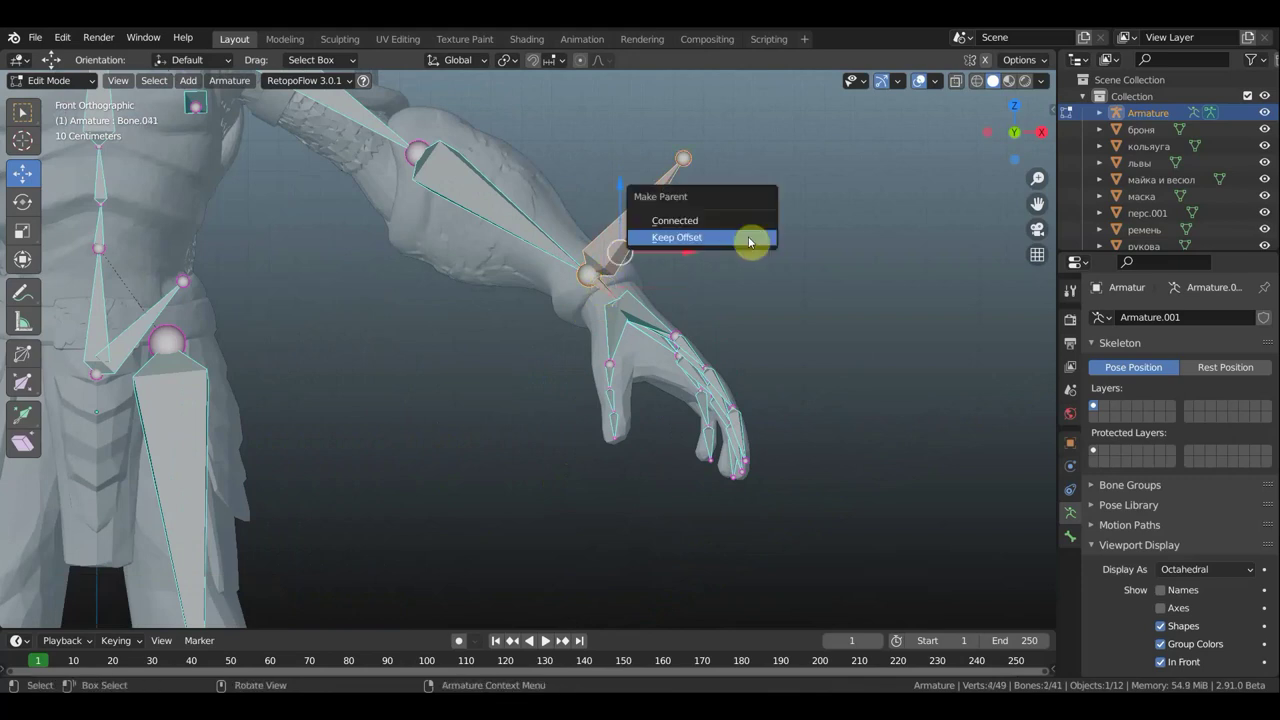
left_click(749, 242)
scroll(749, 238, "down", 2)
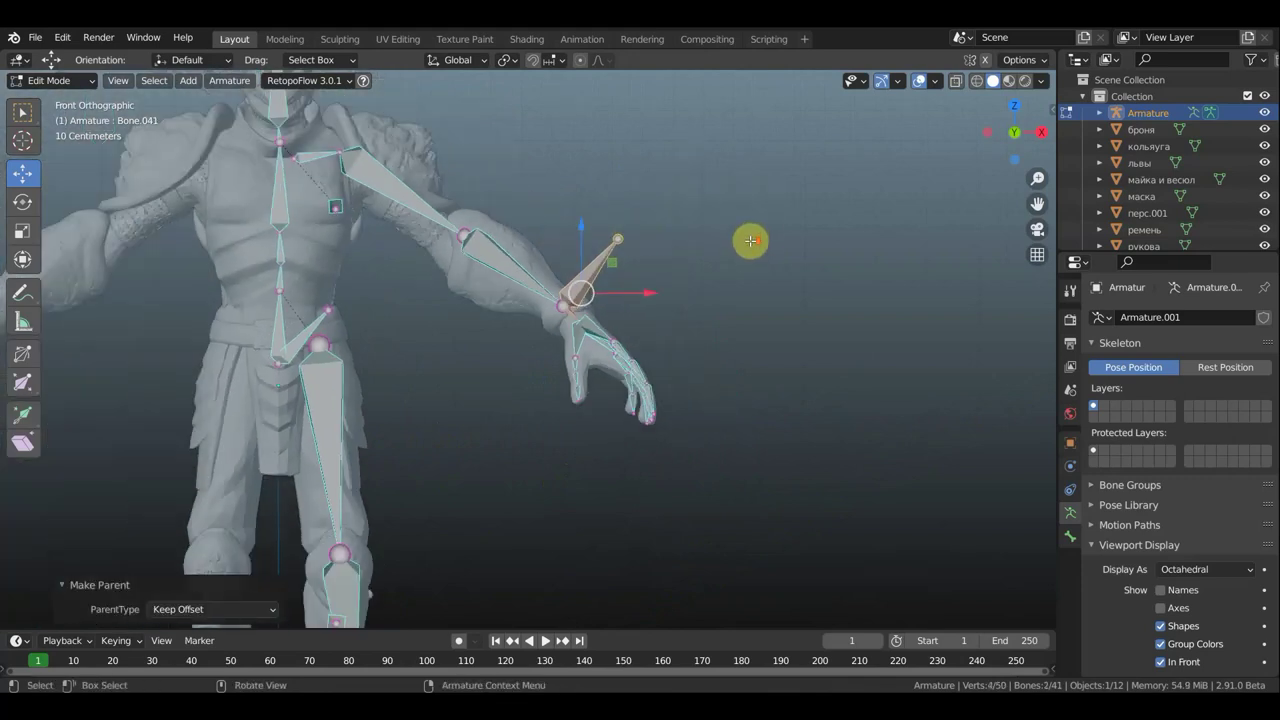
scroll(749, 238, "down", 1)
scroll(861, 308, "down", 1)
mouse_move(861, 308)
middle_mouse_down("shift")
mouse_move(1018, 257)
mouse_move(1034, 209)
mouse_move(1012, 213)
middle_mouse_up("shift")
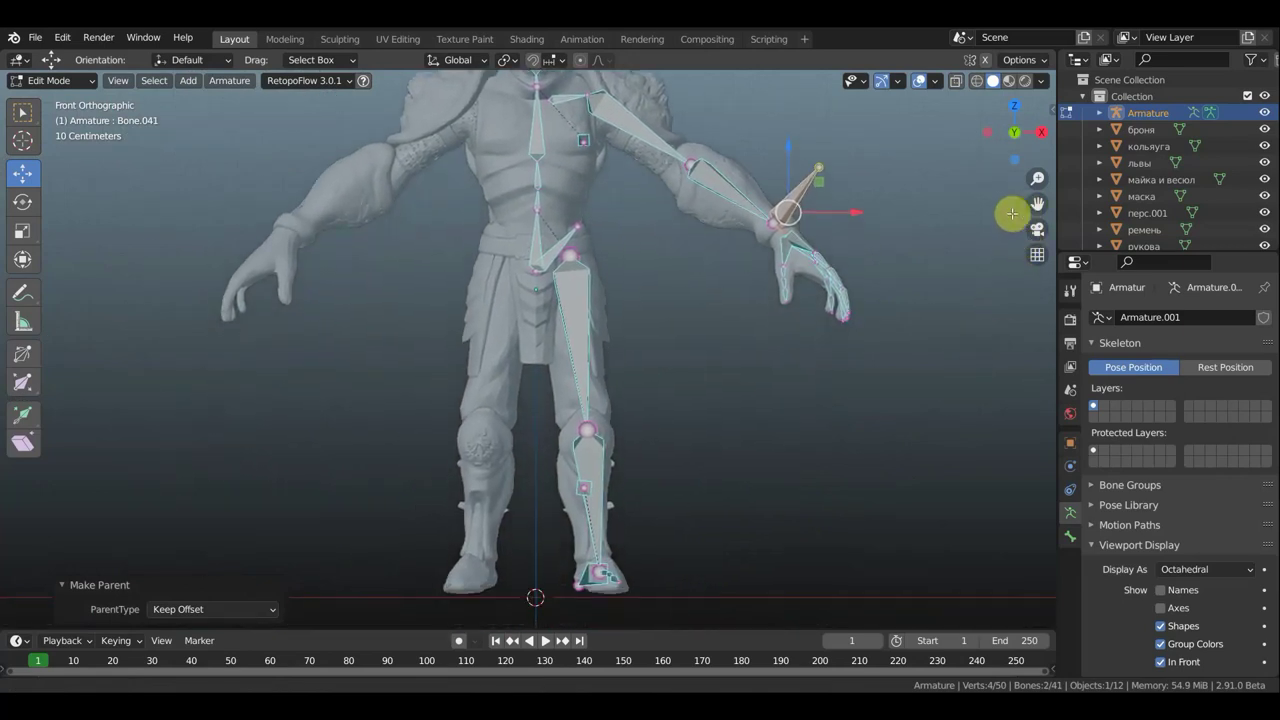
Select the knee joint and line up an exact side view of the leg.
left_click(587, 488)
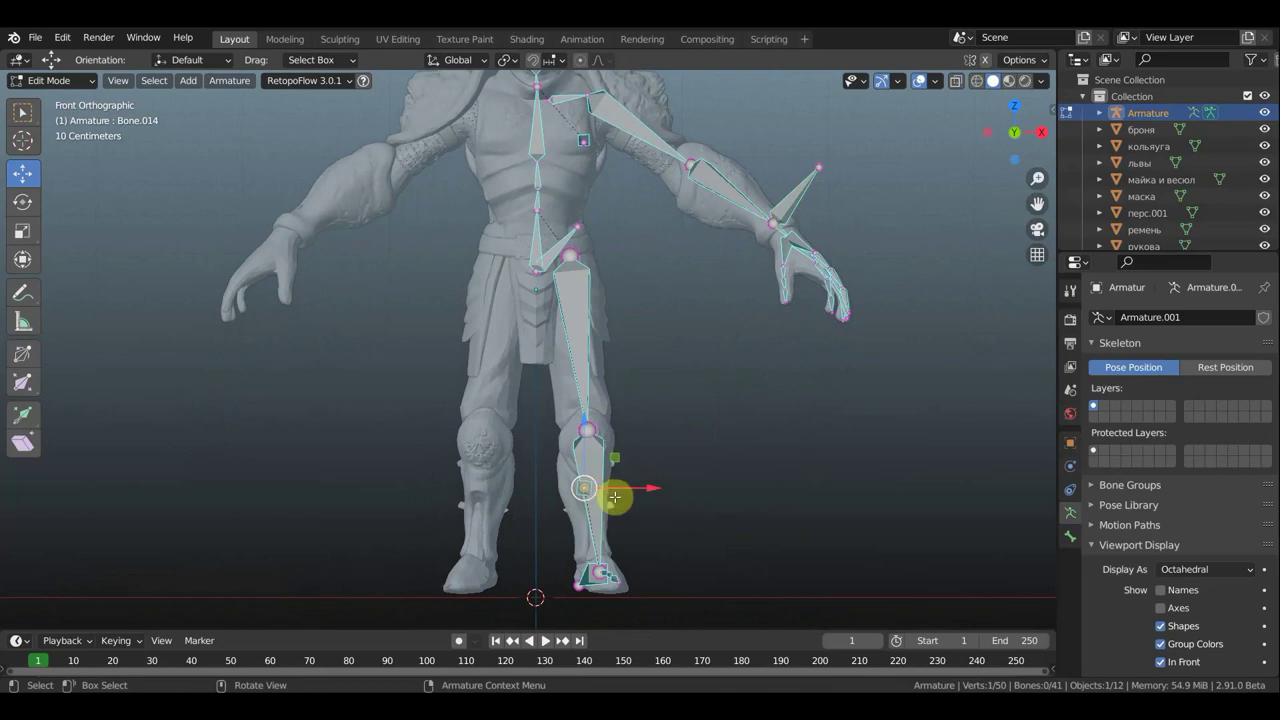
key("KP_7")
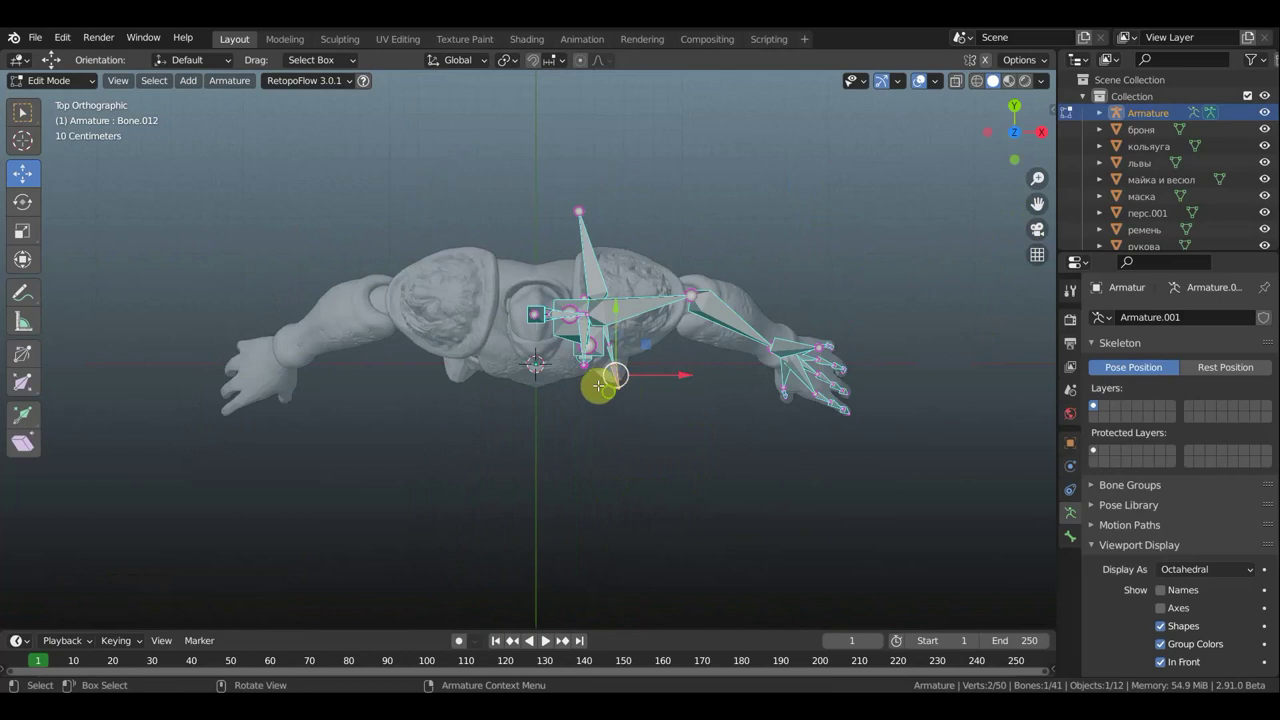
middle_click_drag(600, 380, 563, 337)
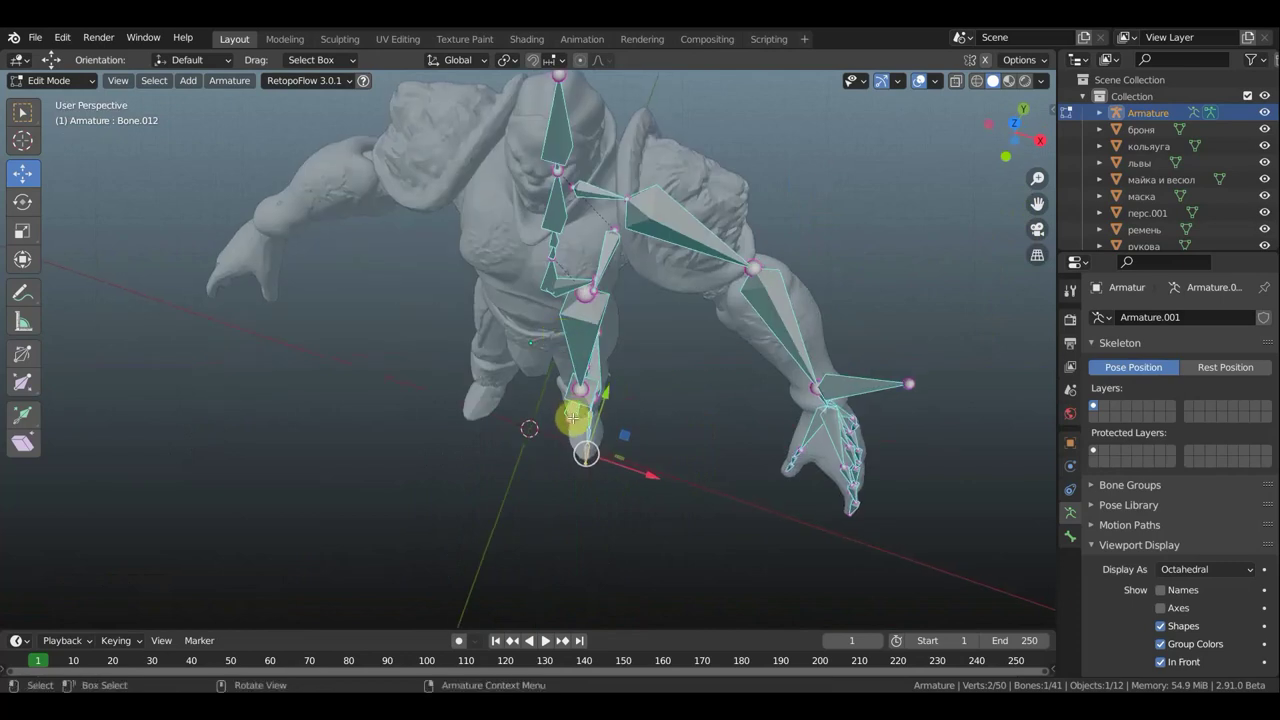
middle_click_drag(572, 416, 386, 329)
mouse_move(466, 451)
middle_mouse_down()
mouse_move(386, 366)
mouse_move(486, 457)
mouse_move(461, 397)
middle_mouse_up()
key("KP_3")
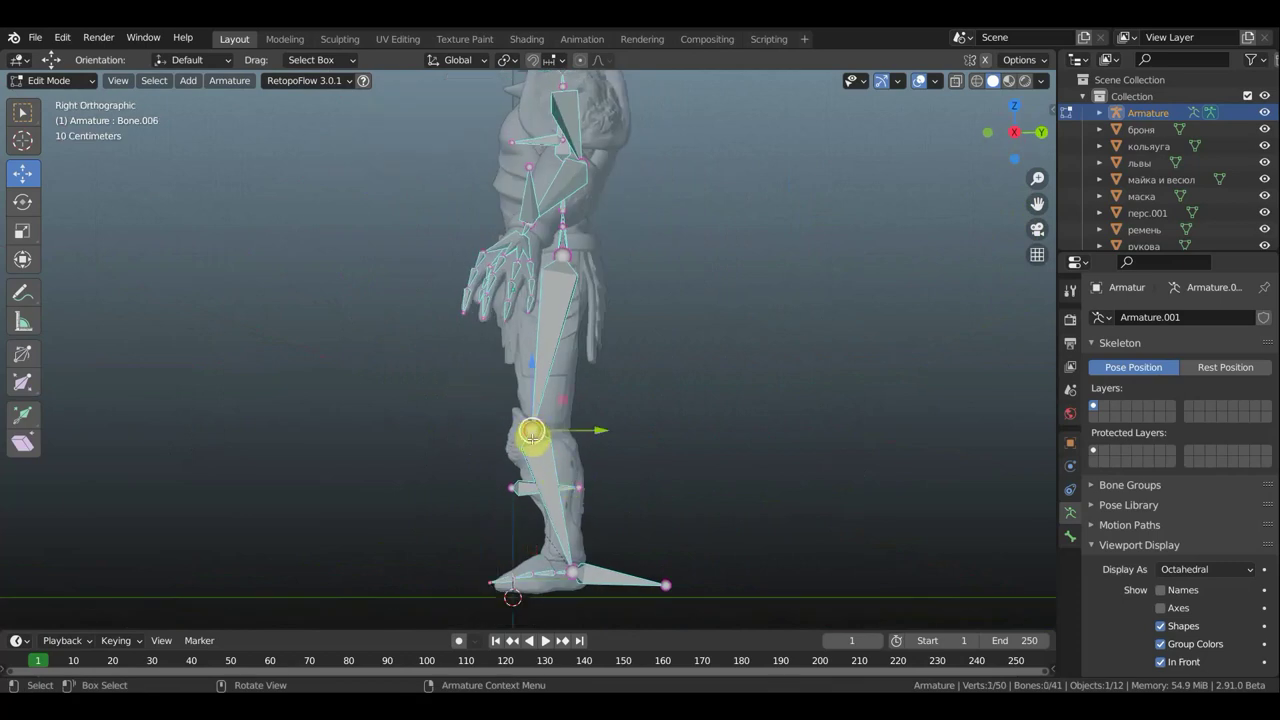
Extrude a new bone from the knee, clear its parent, and move it in front of the knee.
key("e")
left_click(441, 430)
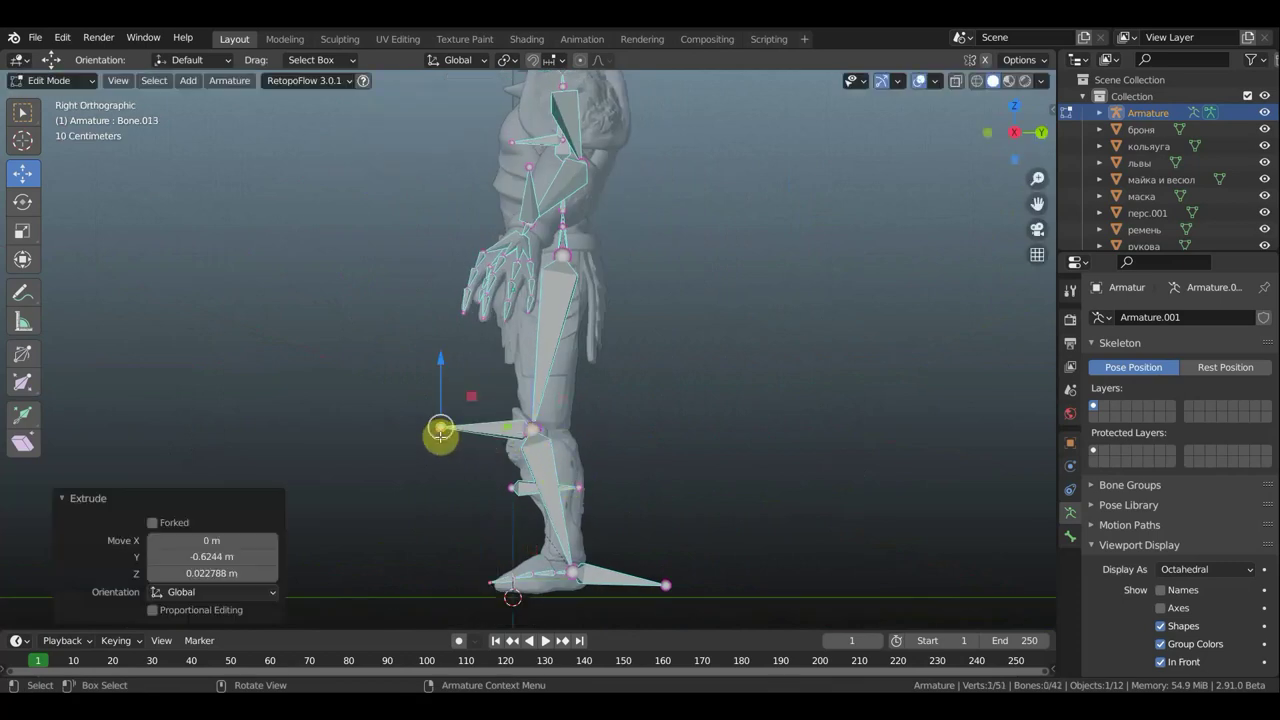
left_click(499, 429)
key("alt+p")
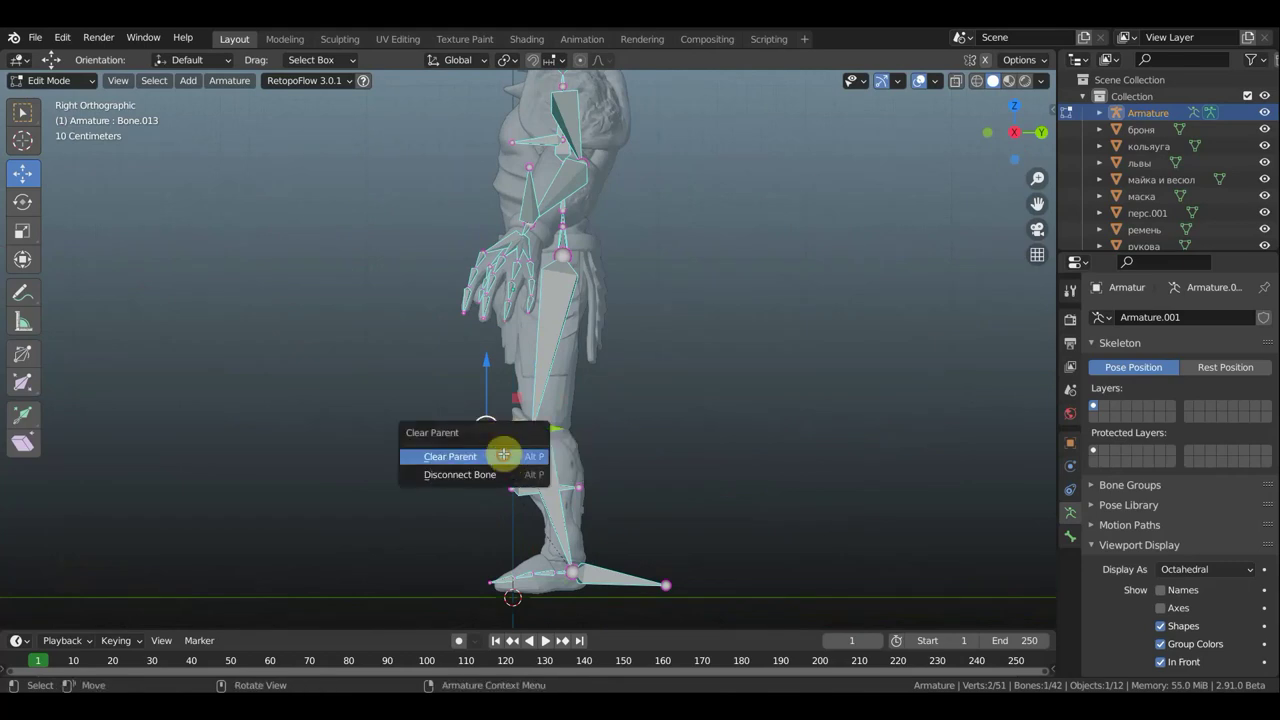
left_click(503, 453)
key("g")
left_click(468, 418)
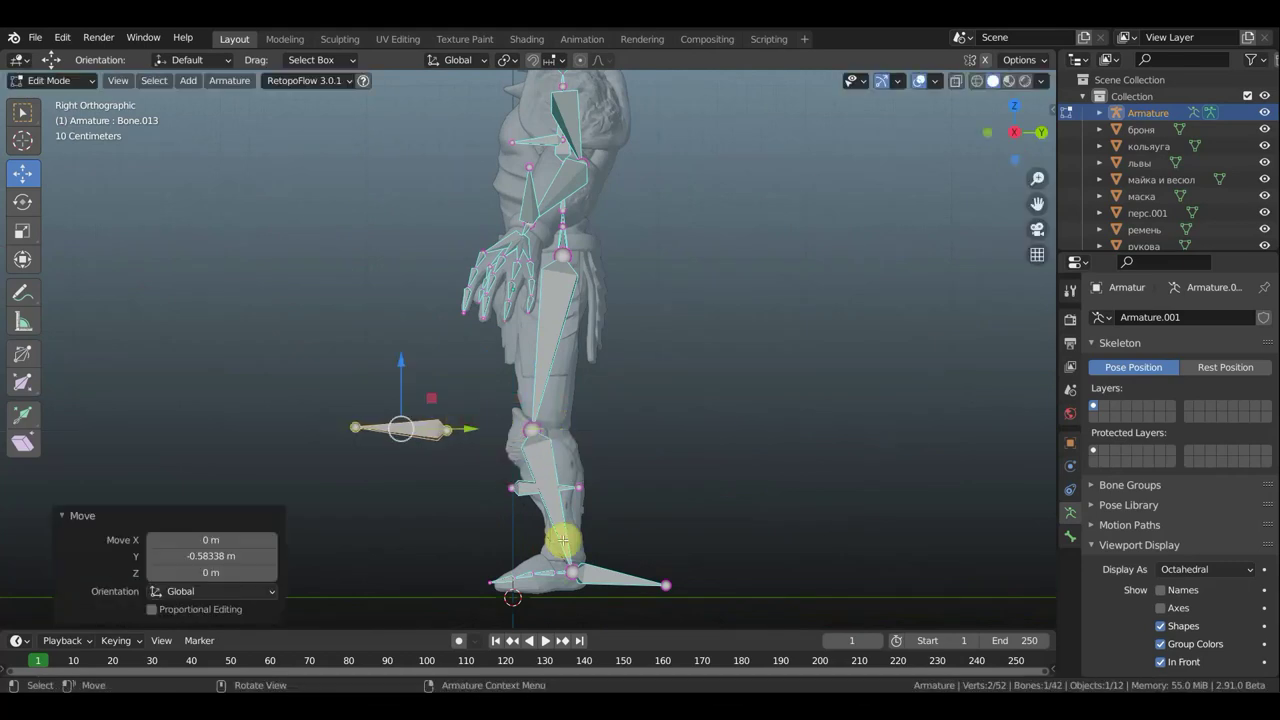
Parent the knee bone to the foot control bone Bone.009 with Keep Offset.
middle_click_drag(560, 560, 587, 368, "shift")
scroll(587, 368, "up", 3)
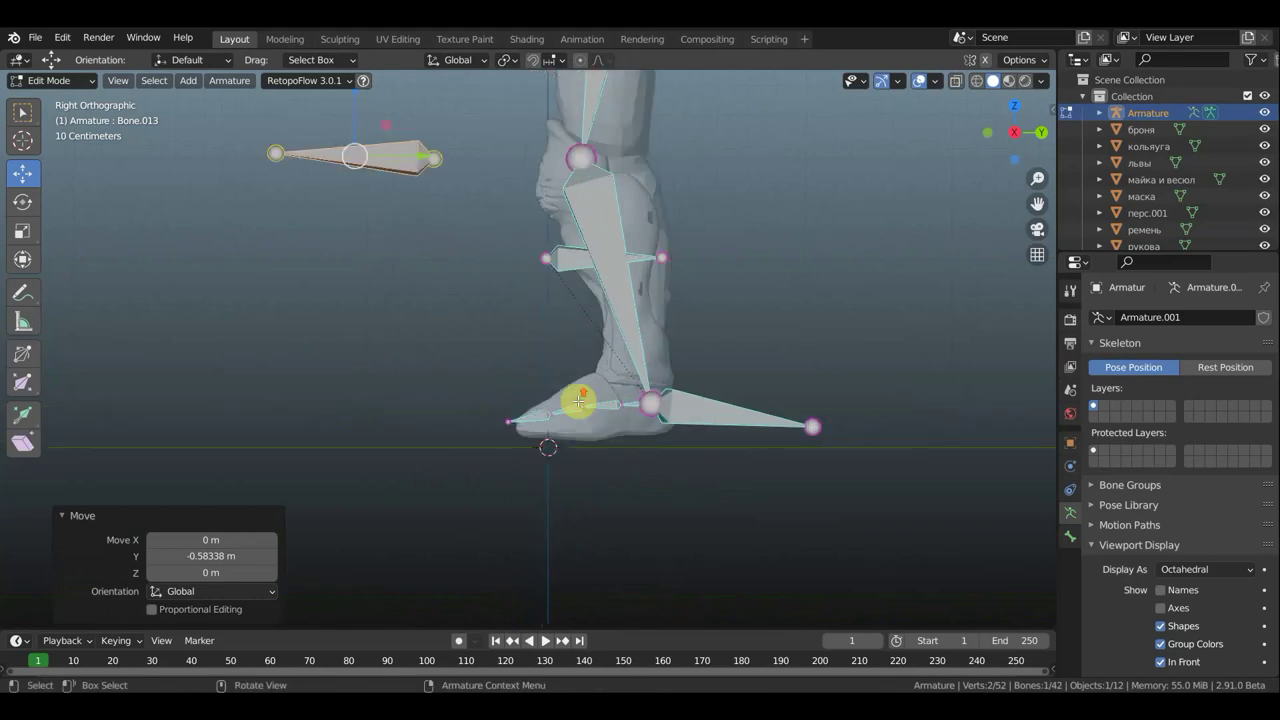
left_click(632, 405, "shift")
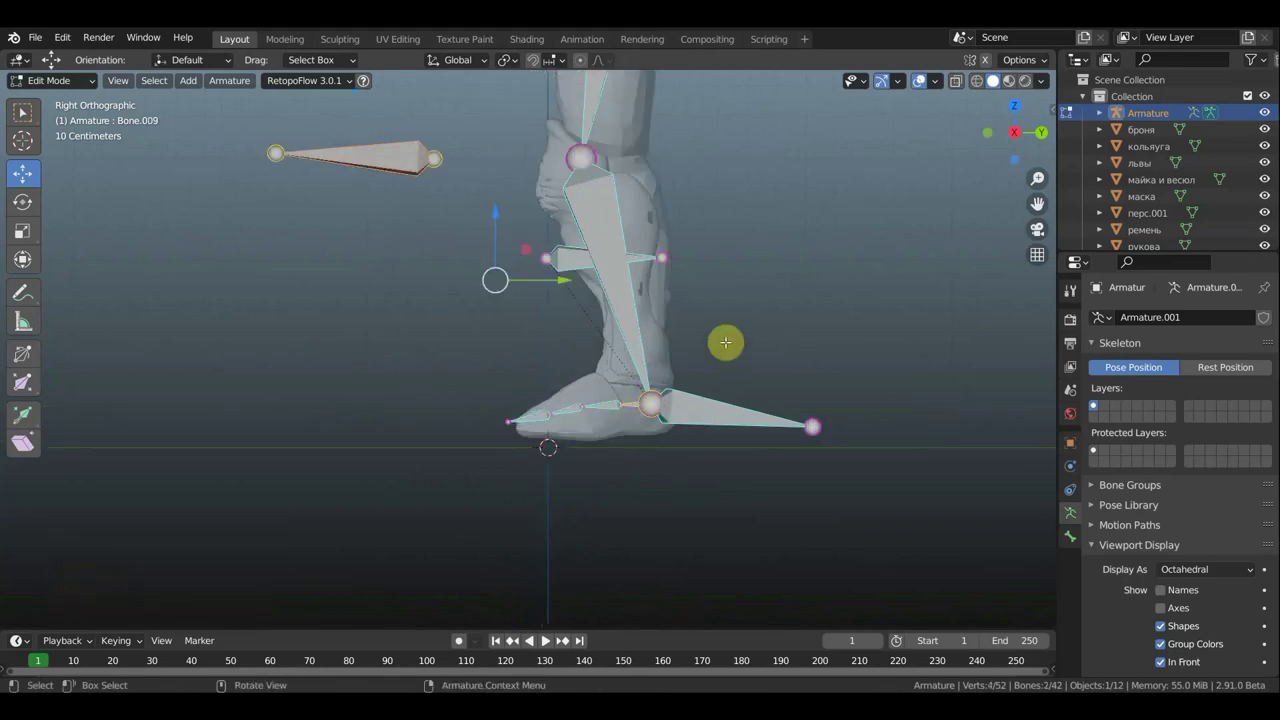
key("ctrl+p")
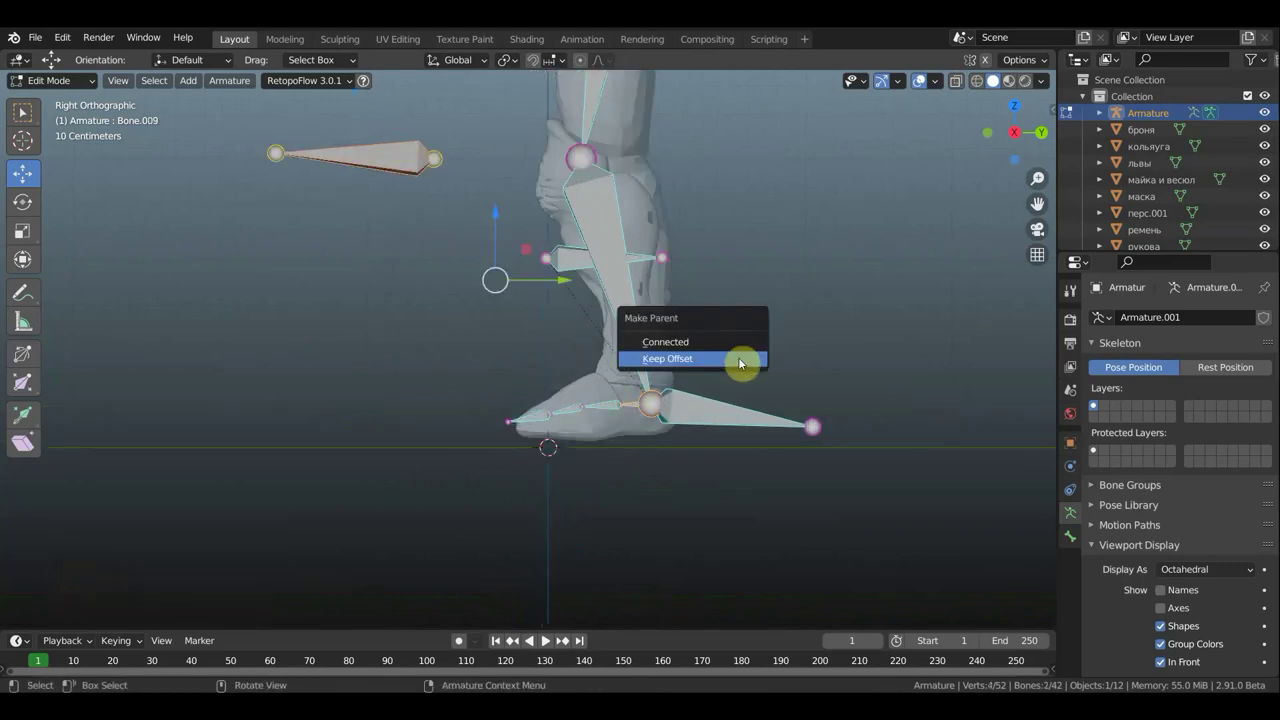
left_click(741, 360)
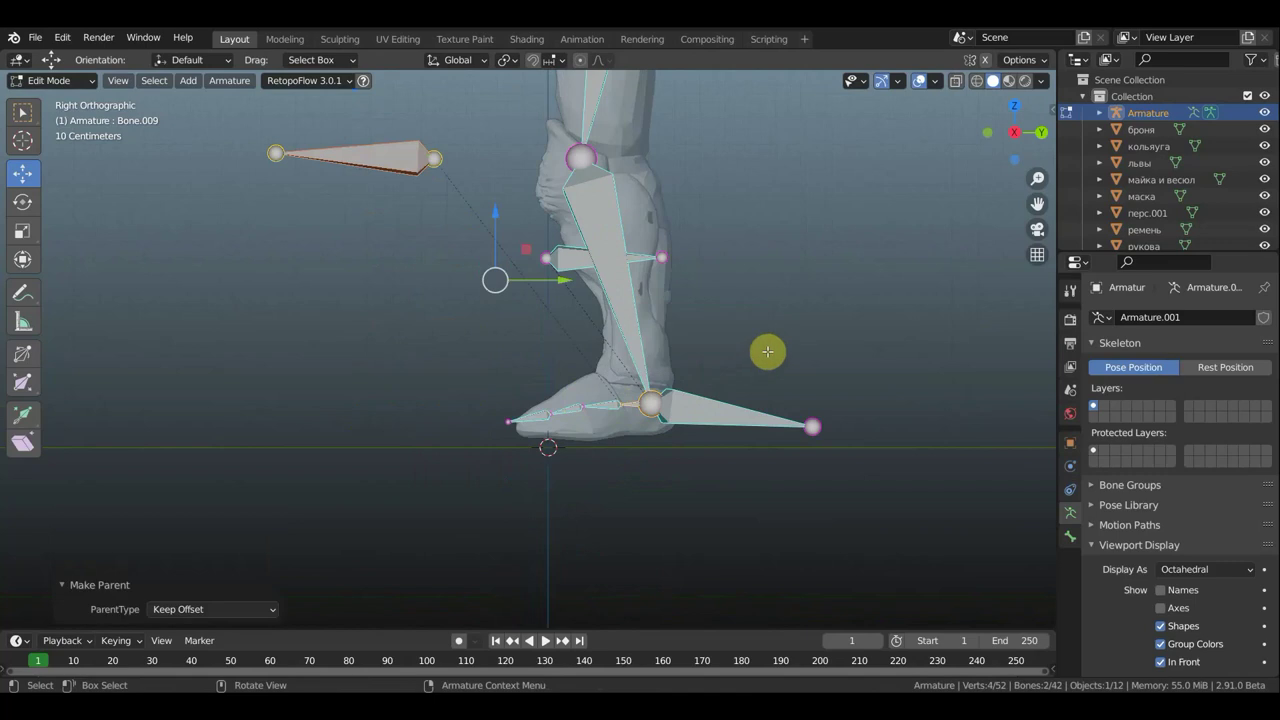
Reframe the whole character in an orthographic front view.
scroll(767, 351, "down", 2)
mouse_move(777, 354)
middle_mouse_down()
mouse_move(863, 423)
mouse_move(951, 446)
mouse_move(877, 411)
middle_mouse_up()
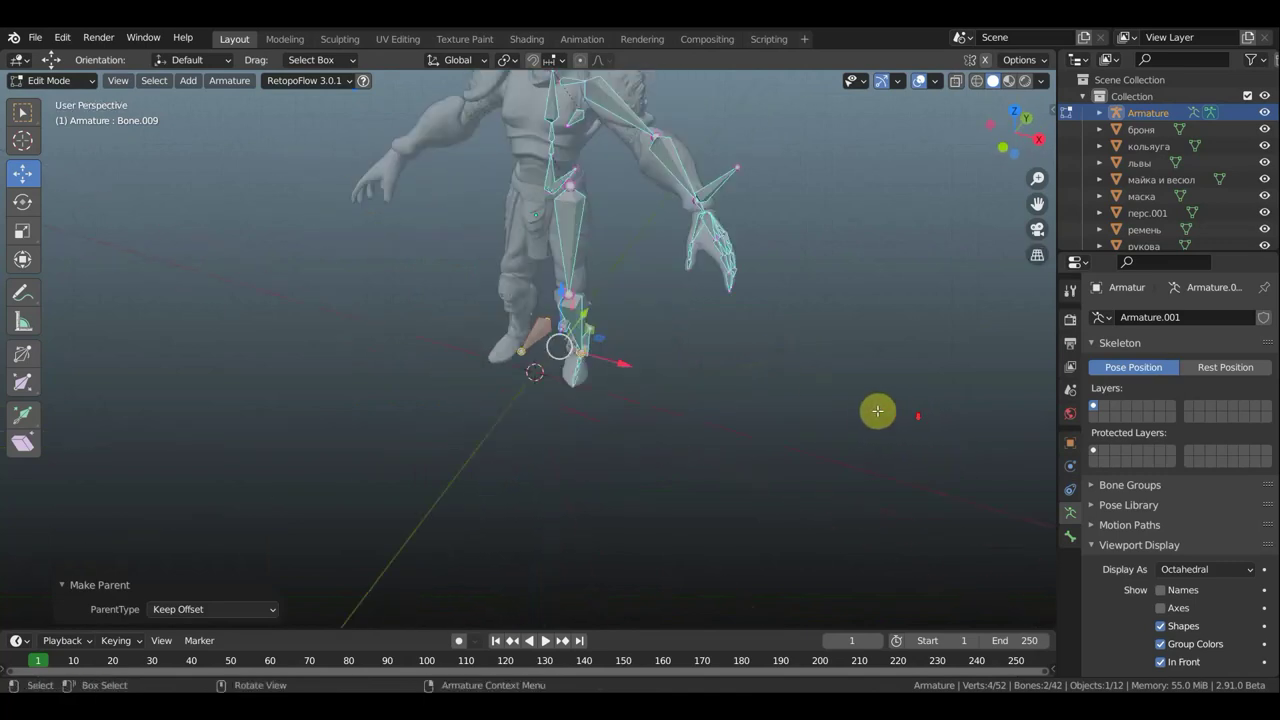
key("KP_5")
middle_click_drag(920, 343, 746, 374)
key("KP_1")
mouse_move(734, 483)
middle_mouse_down("shift")
mouse_move(752, 530)
mouse_move(746, 486)
middle_mouse_up("shift")
scroll(746, 486, "up", 2)
scroll(752, 484, "down", 1)
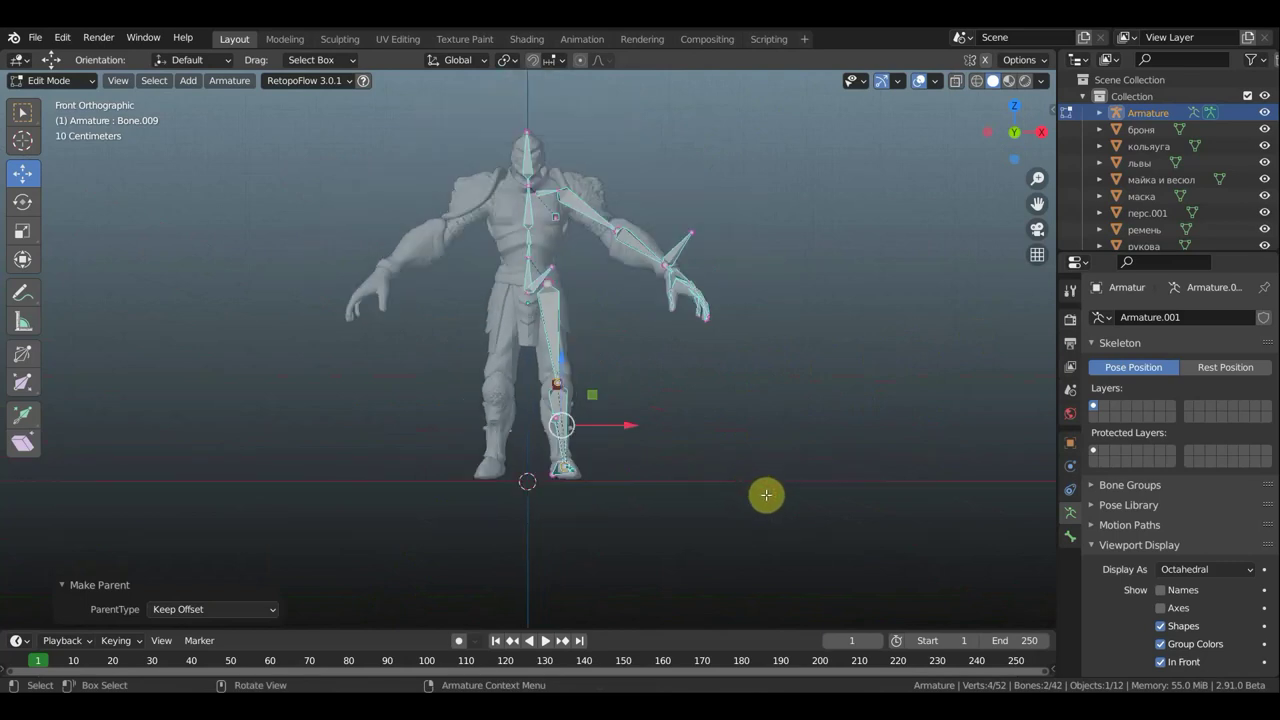
Box-select one side's arm and leg bones, adding the shoulder joint to the selection.
left_click_drag(781, 482, 544, 138)
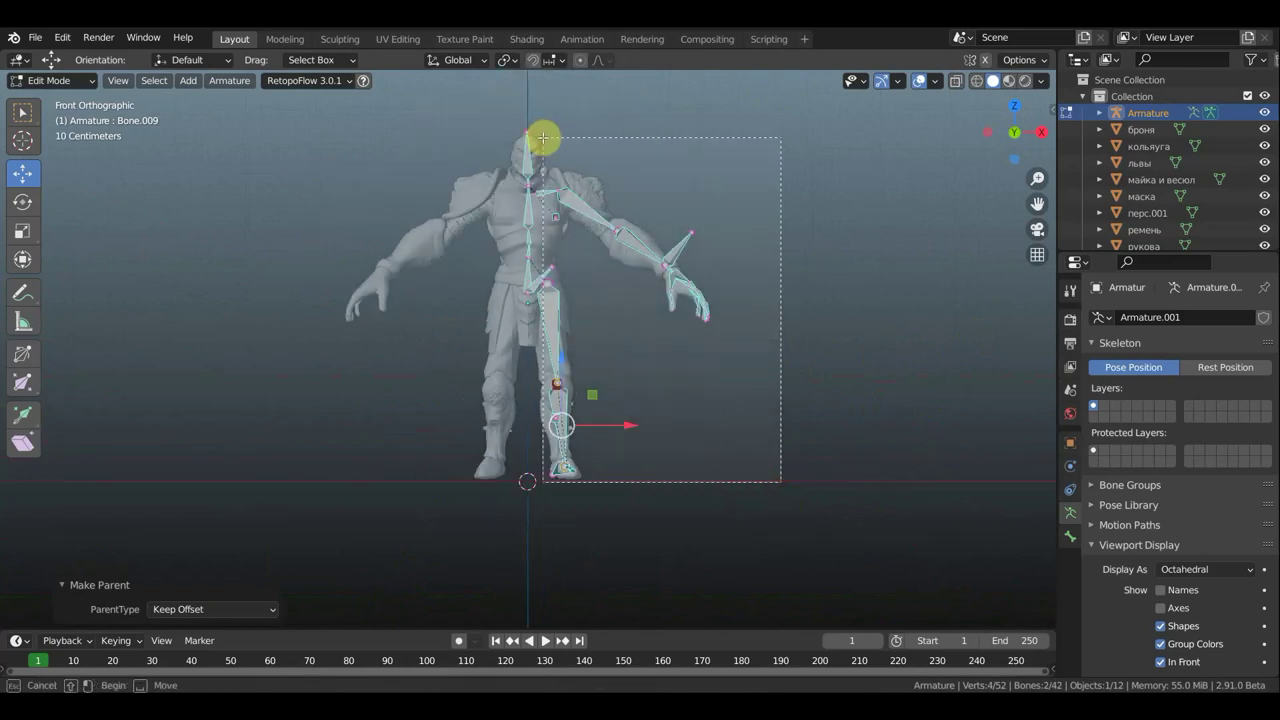
left_click_drag(540, 138, 540, 138)
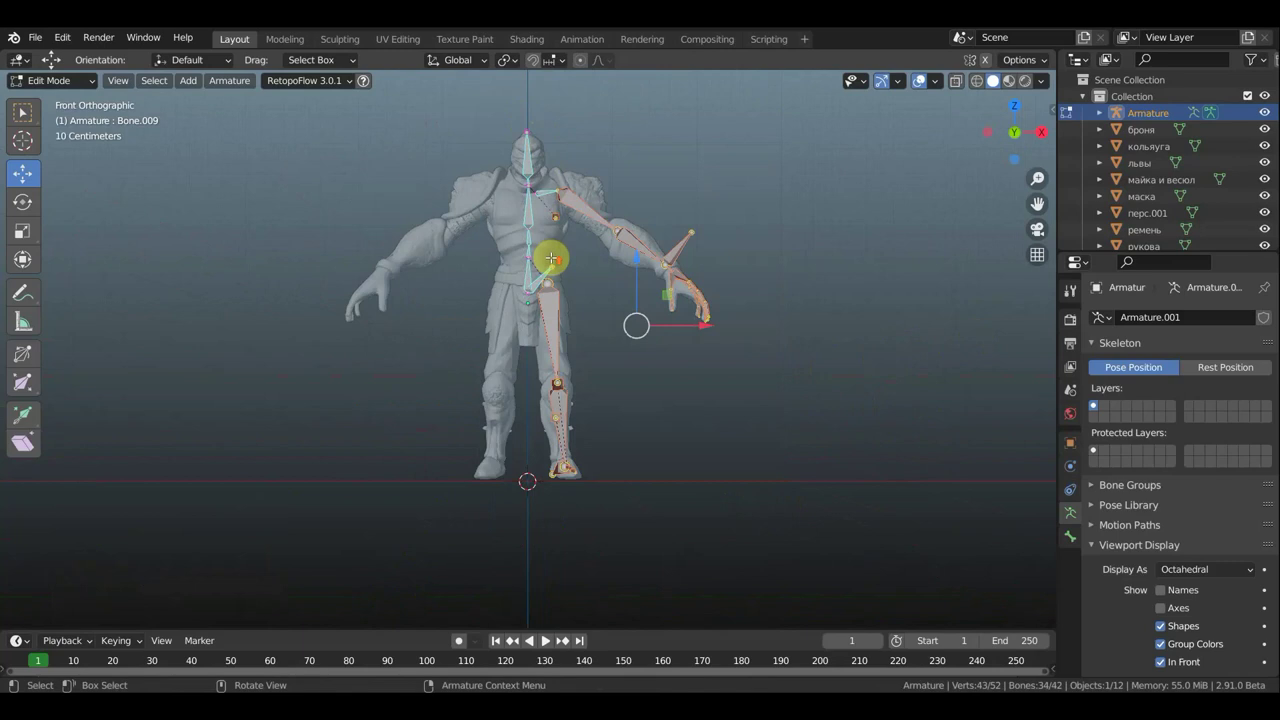
scroll(553, 252, "up", 2)
left_click(566, 150, "shift")
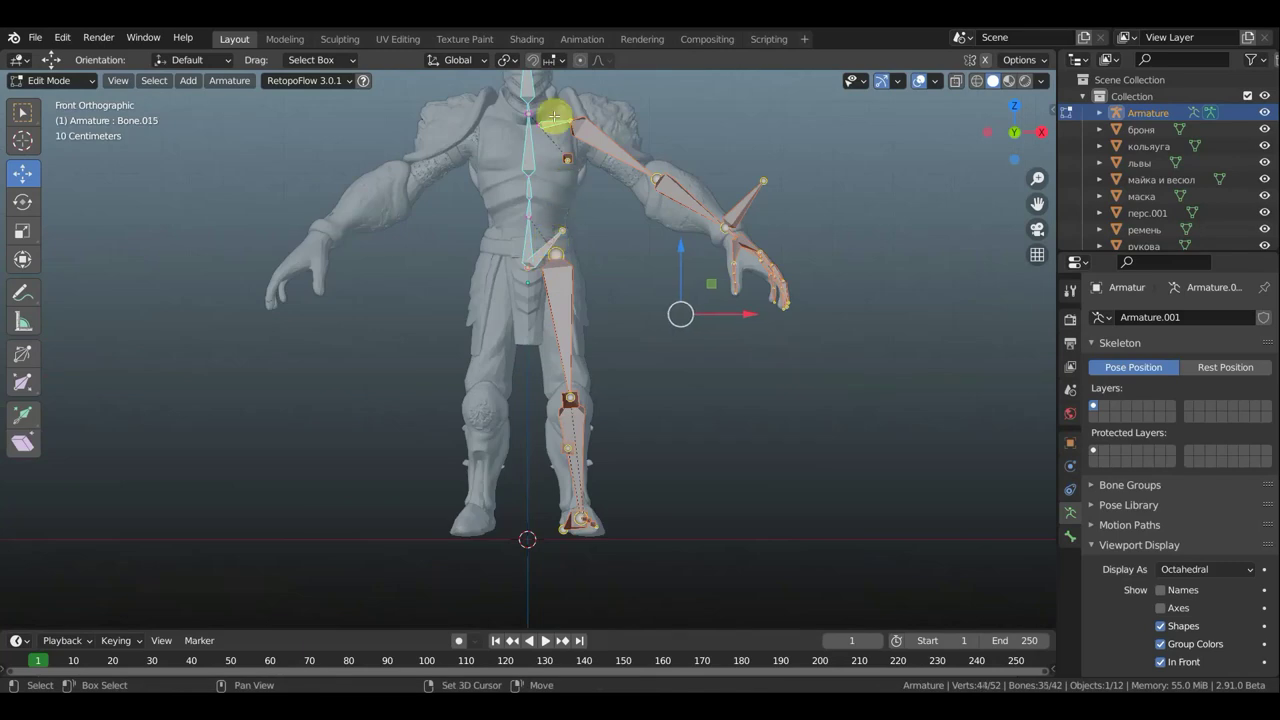
key("e")
right_click(834, 181)
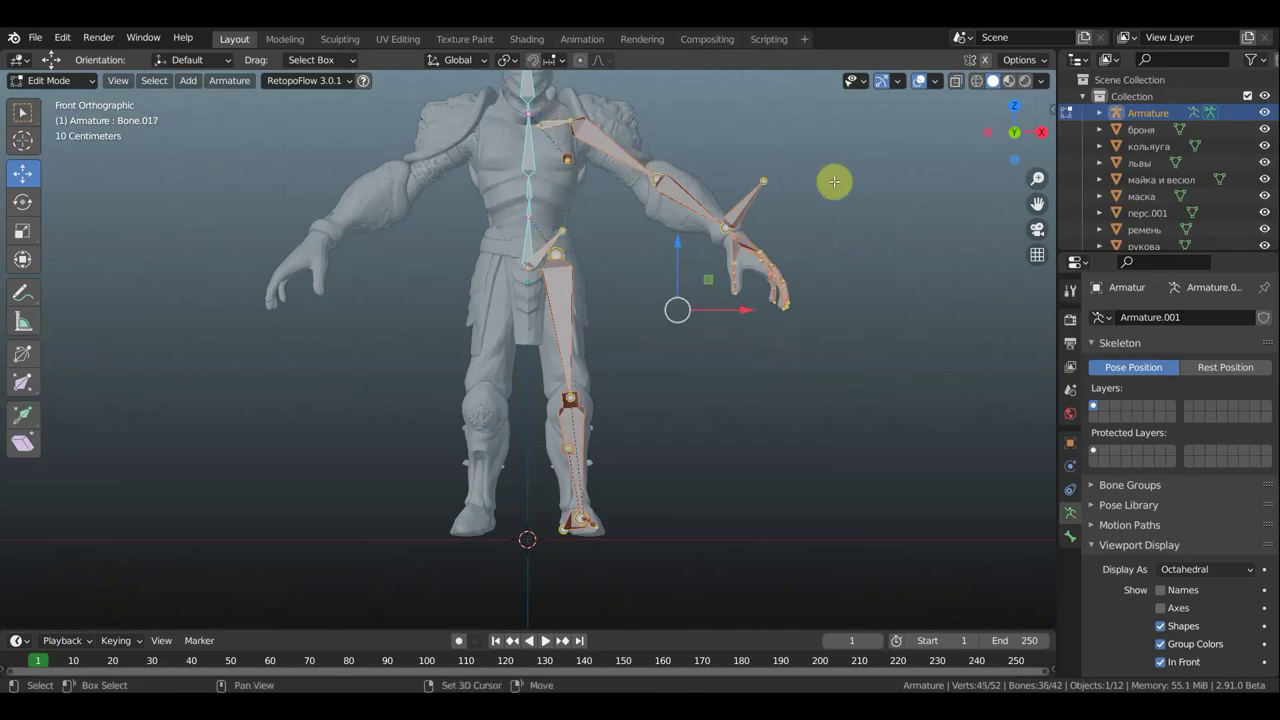
Duplicate the 36 selected bones in place and bring up the Armature Context Menu.
key("shift+d")
left_click(834, 181)
right_click(834, 181)
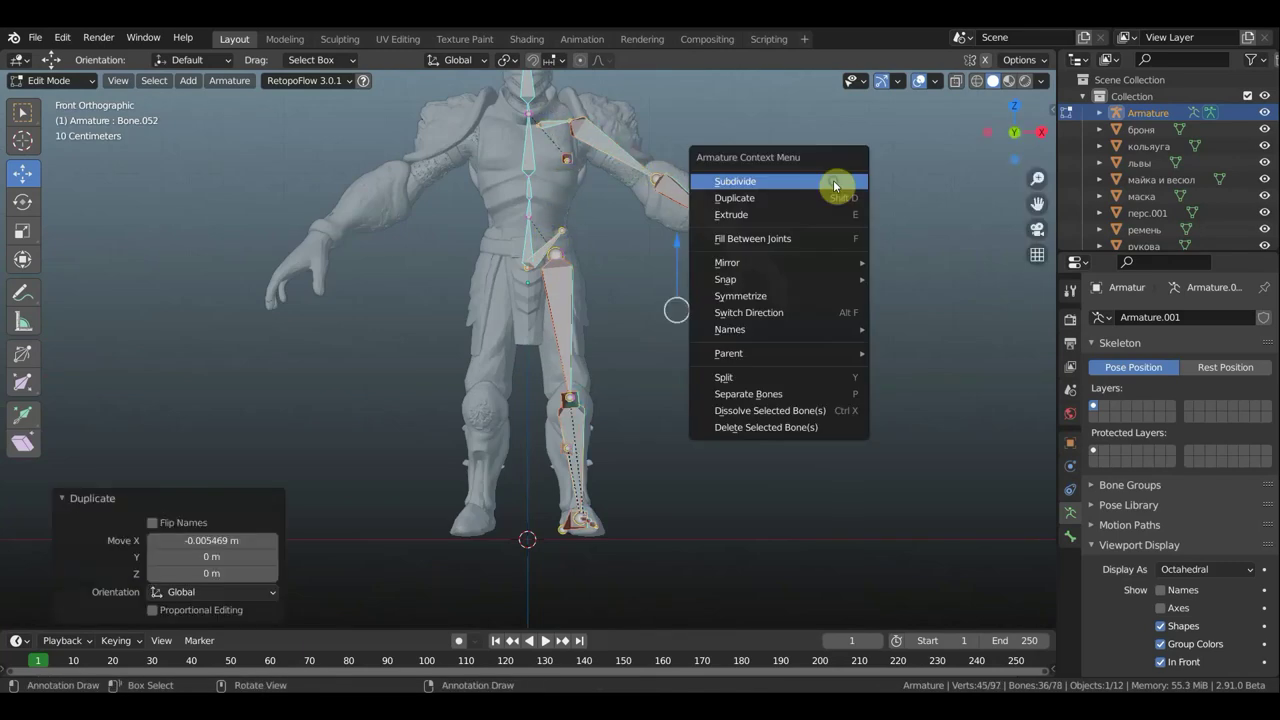
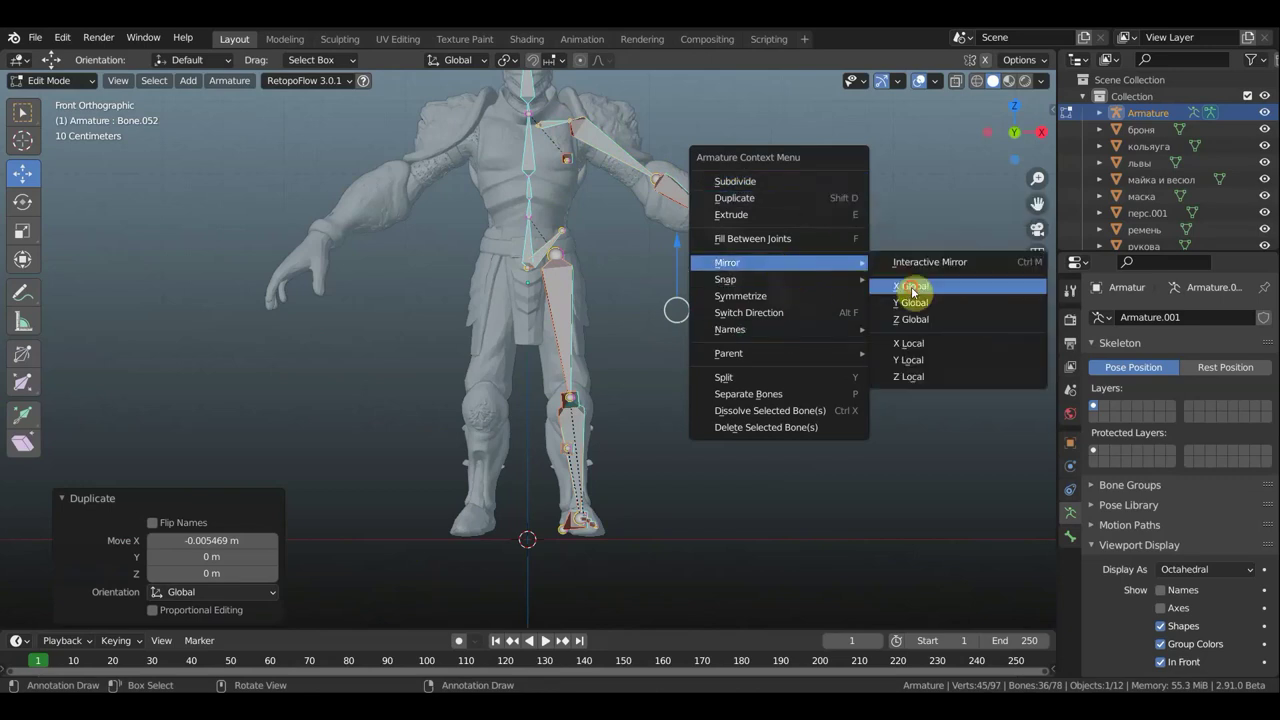
Mirror the duplicated arm and leg bones across global X and slide them along X onto the opposite limbs.
left_click(912, 288)
key("g")
key("x")
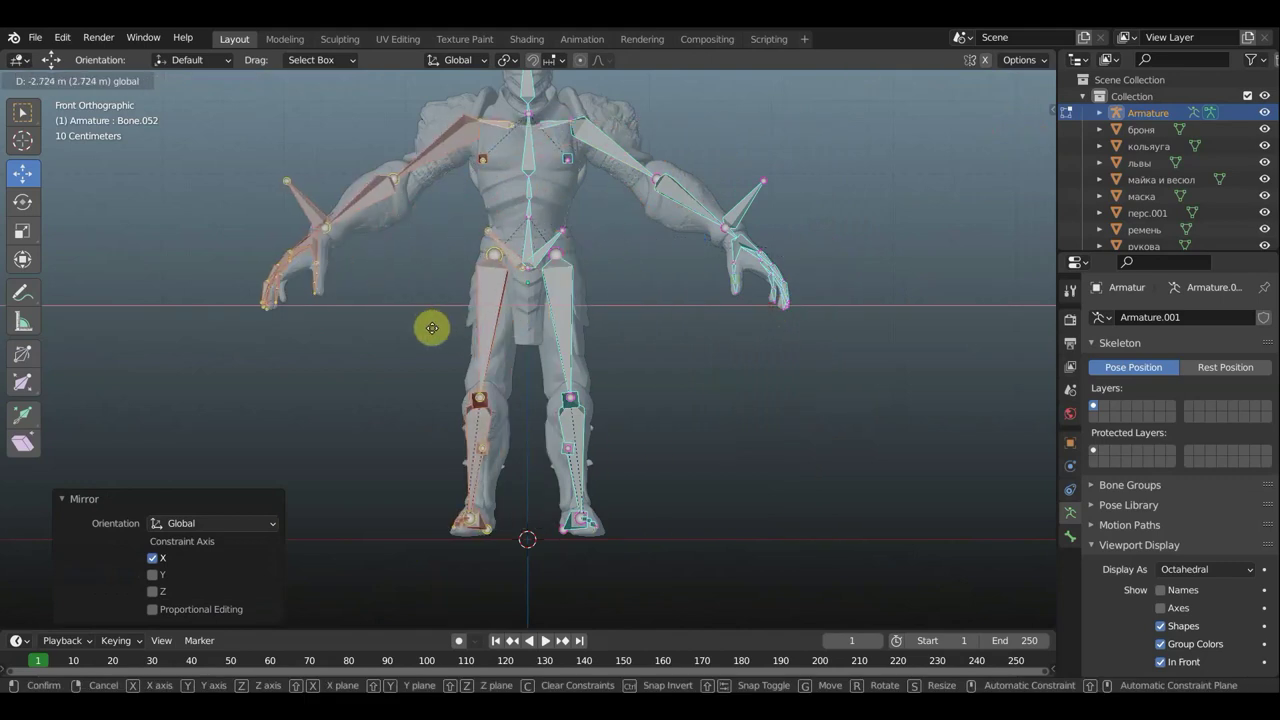
left_click(435, 329)
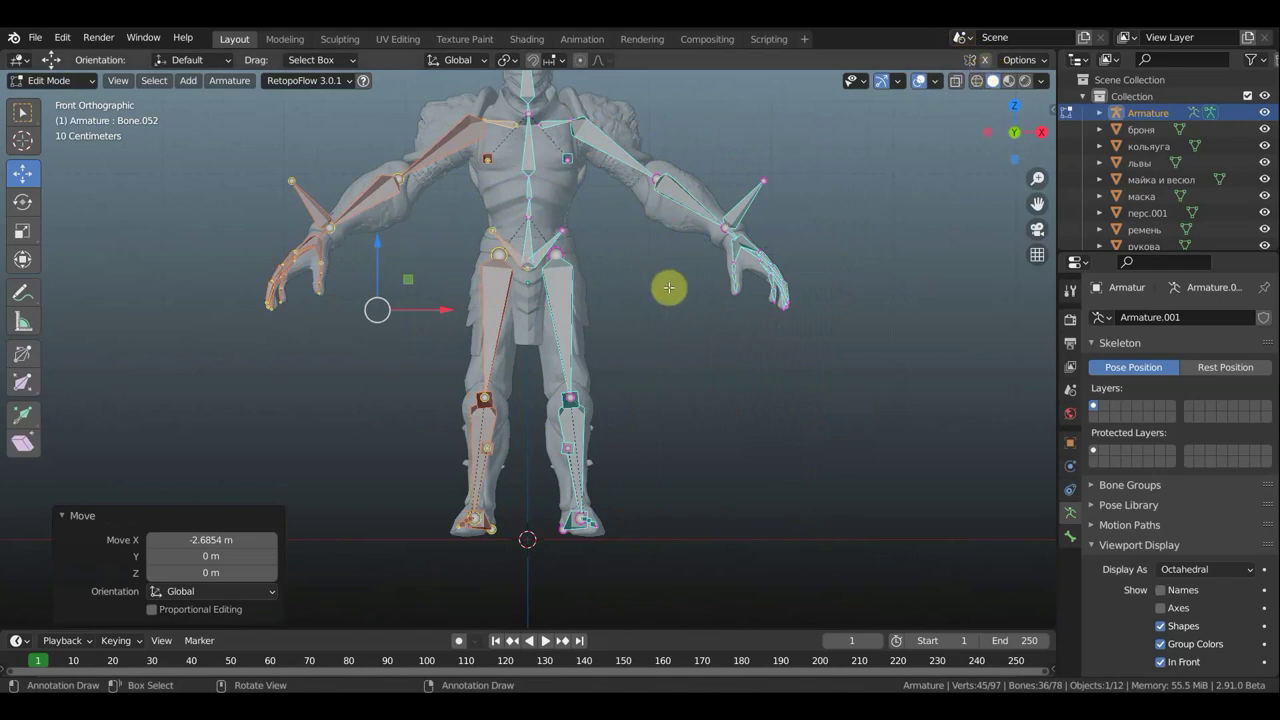
mouse_move(669, 409)
middle_mouse_down("shift")
mouse_move(700, 457)
mouse_move(703, 380)
mouse_move(675, 396)
middle_mouse_up("shift")
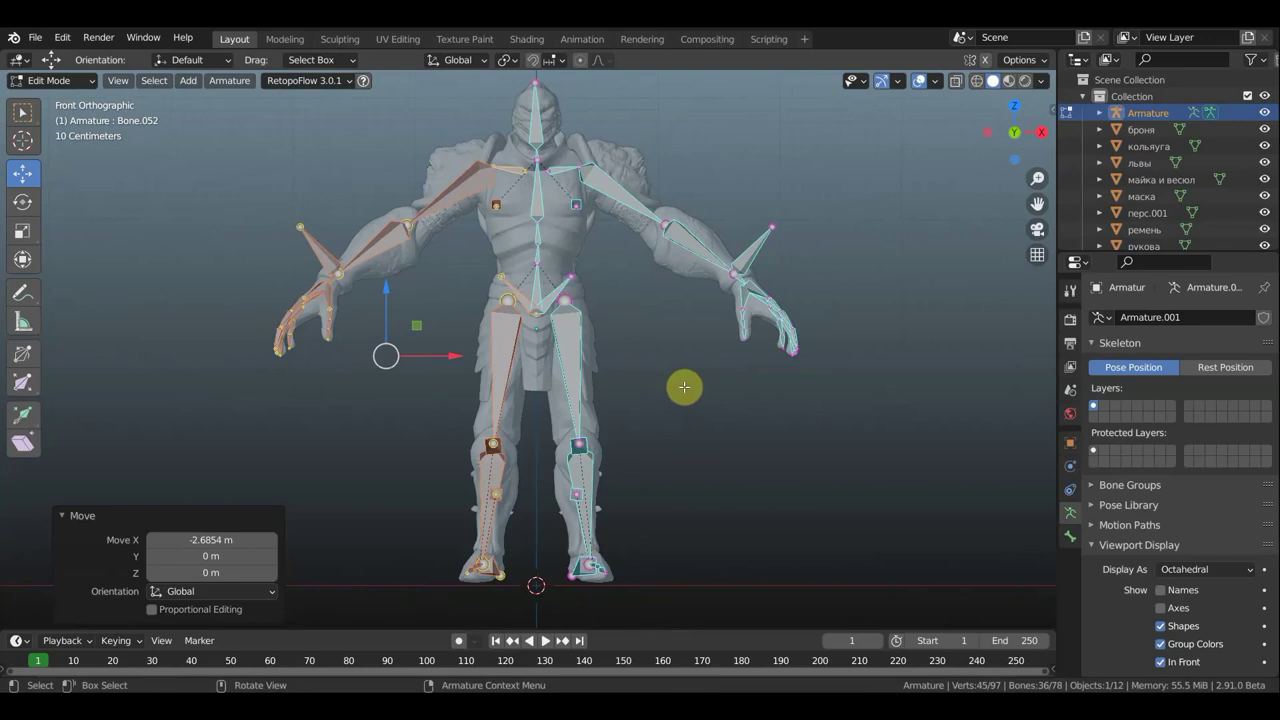
left_click(24, 110)
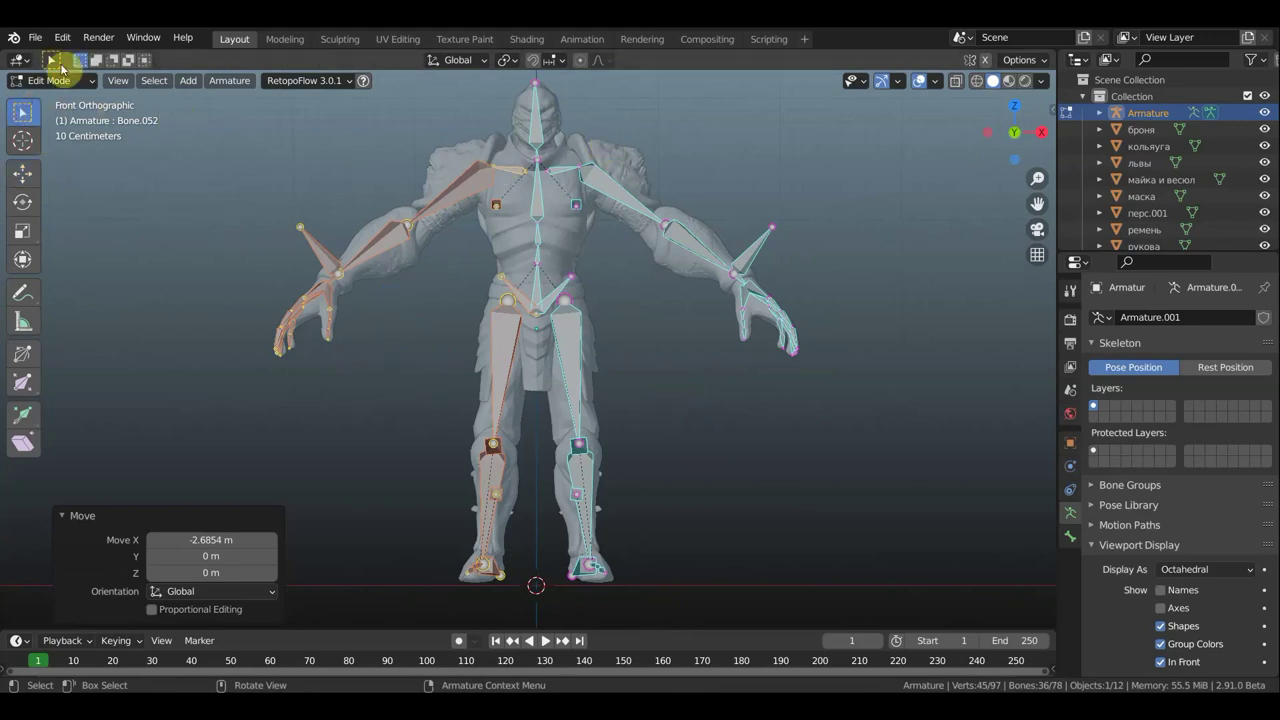
left_click(50, 81)
Switch the armature from bone editing back to Object Mode.
left_click(58, 100)
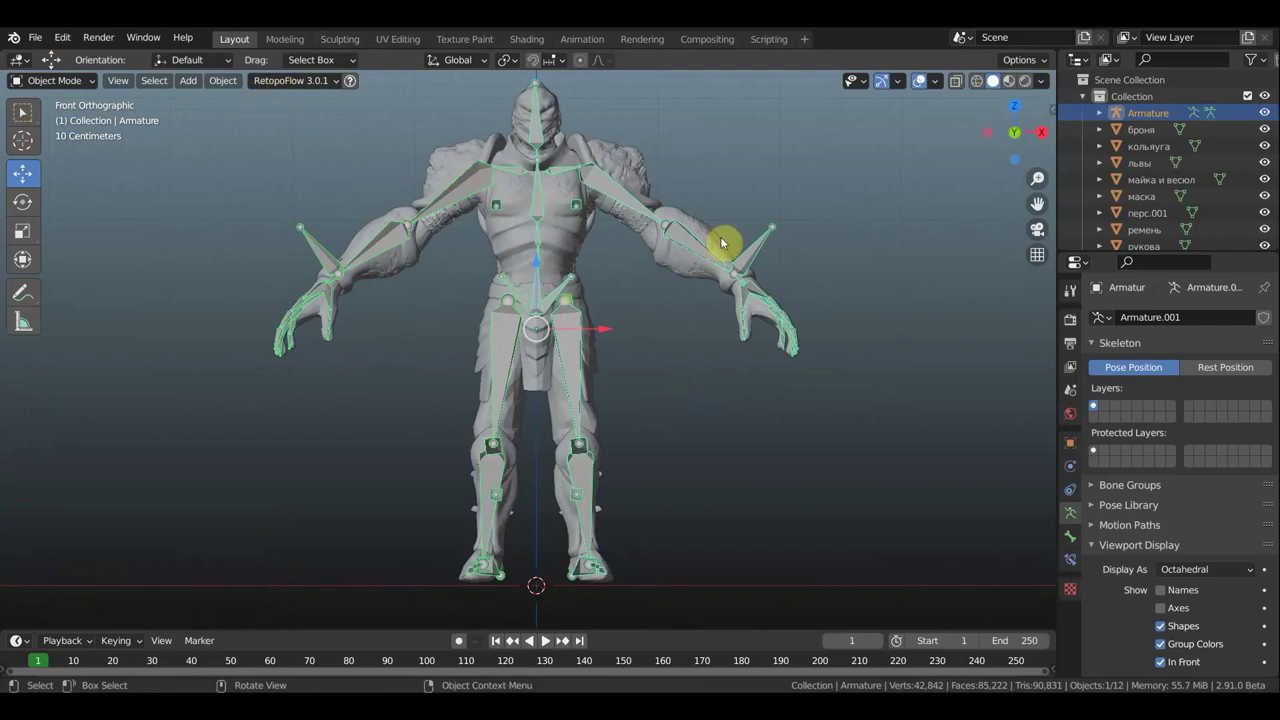
scroll(714, 238, "up", 1)
scroll(726, 236, "up", 1)
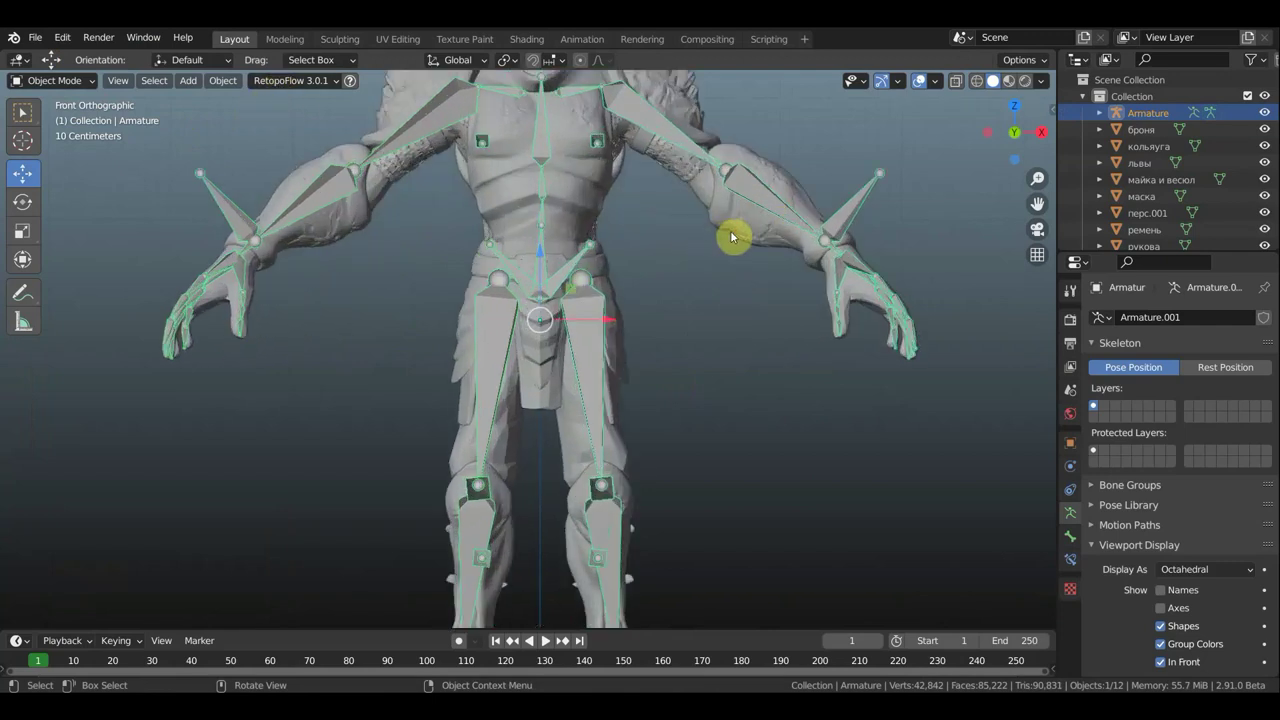
scroll(730, 240, "up", 1)
scroll(668, 216, "down", 1)
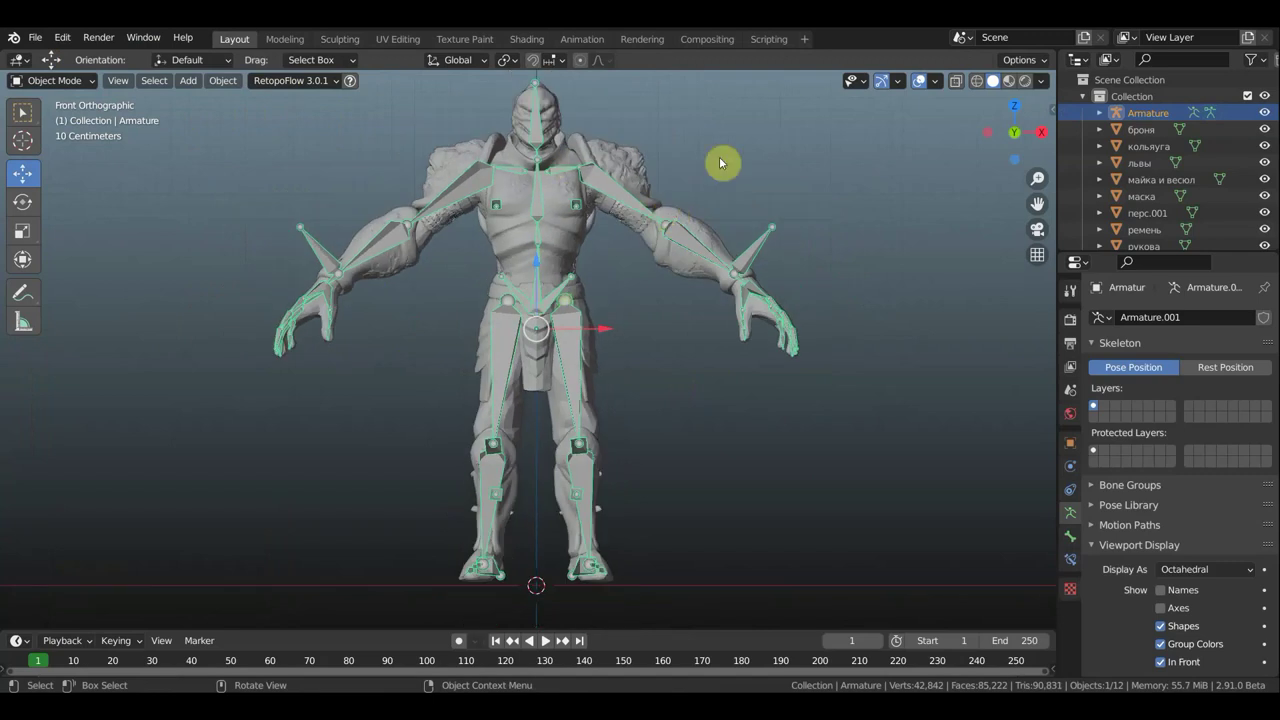
Save the scene as 'рыцарь кости.blend' in the Desktop folder.
left_click(37, 43)
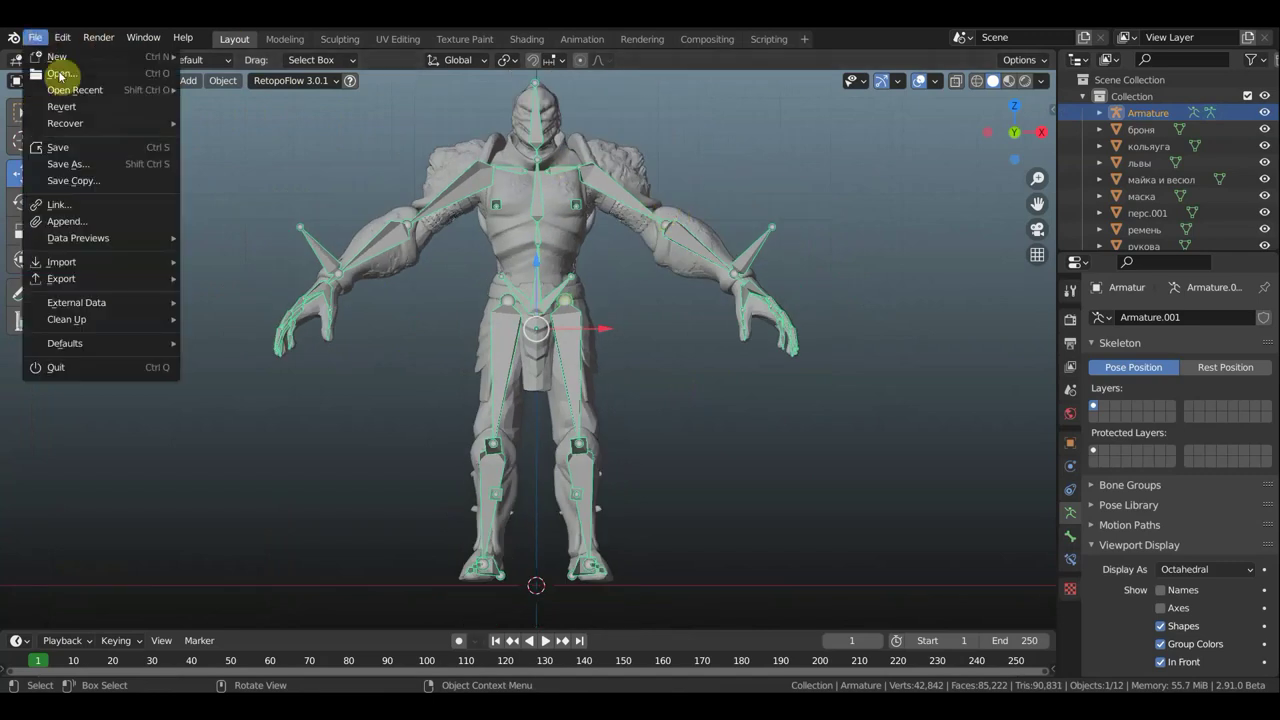
left_click(76, 166)
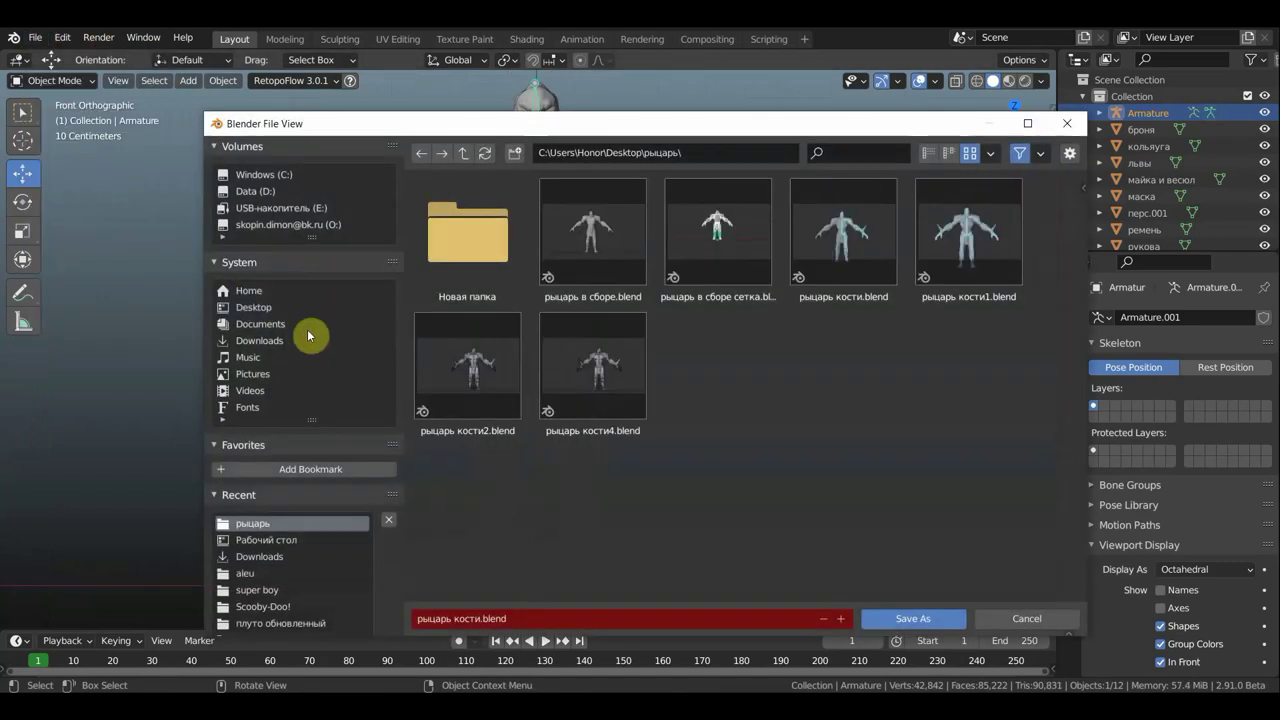
left_click(266, 308)
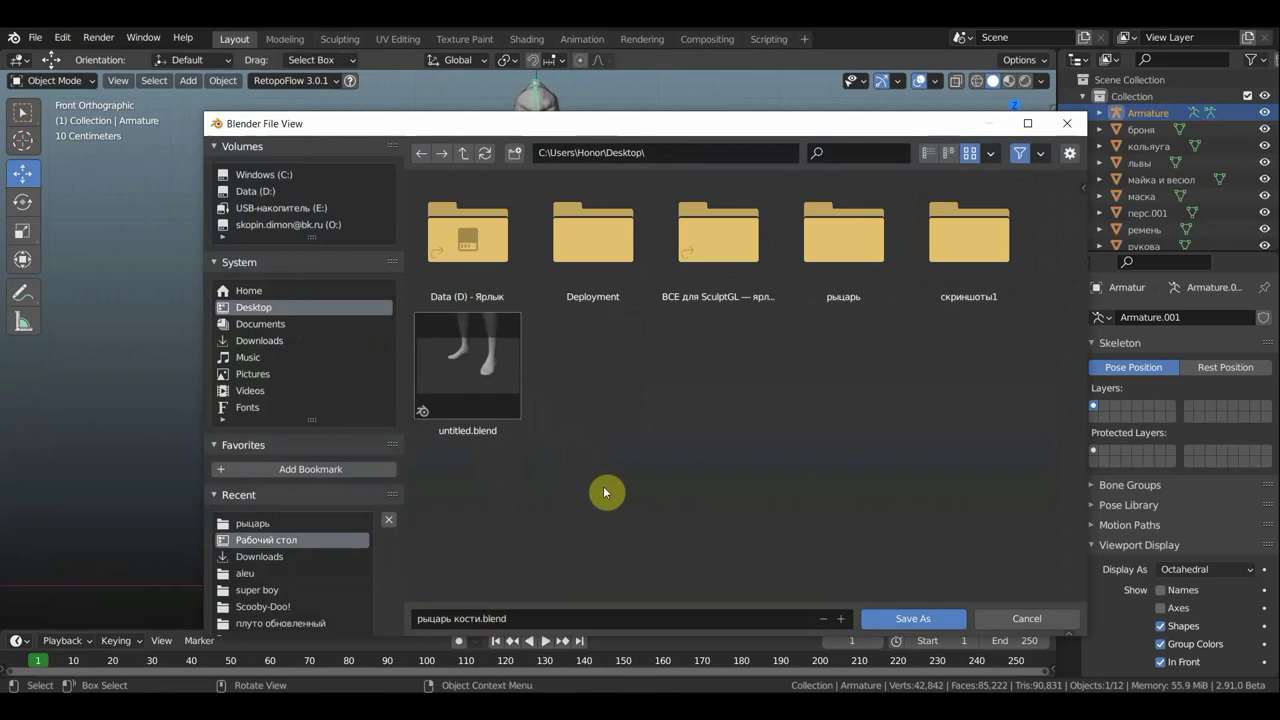
left_click(896, 612)
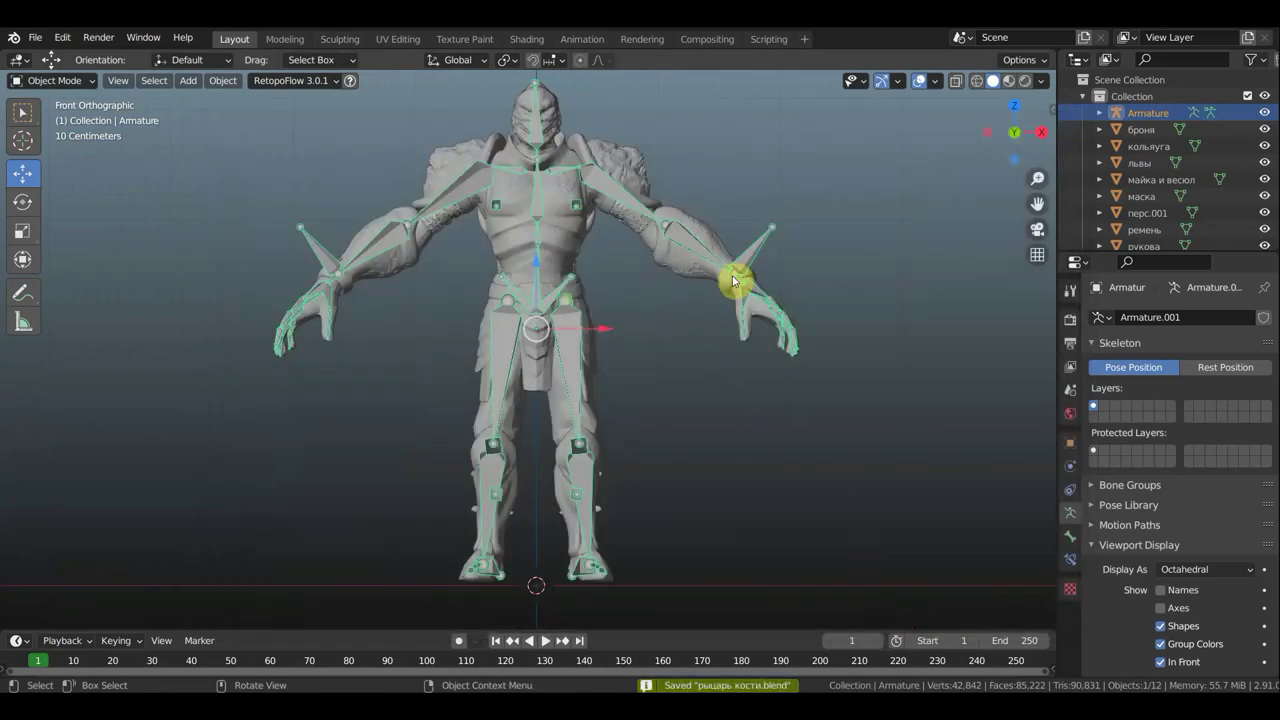
scroll(760, 310, "up", 2)
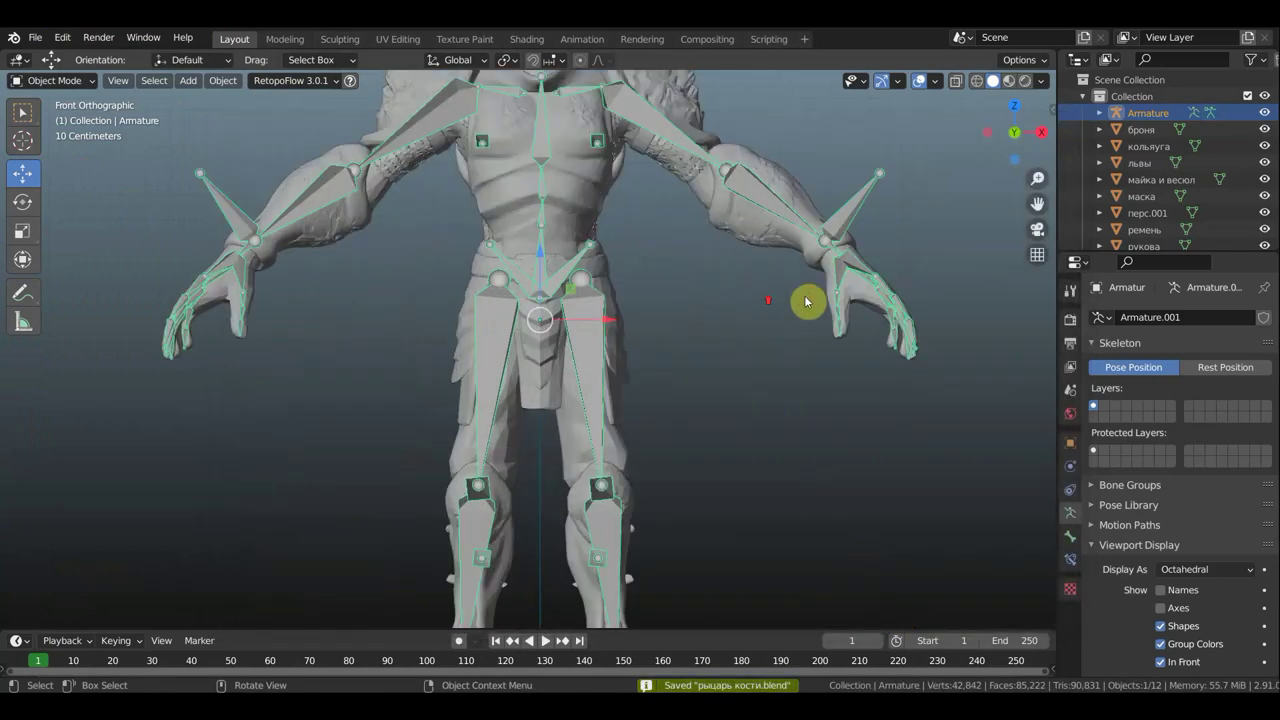
Parent перс.001 to the armature With Automatic Weights, applied twice, then select перс.001 alone.
left_click(857, 288)
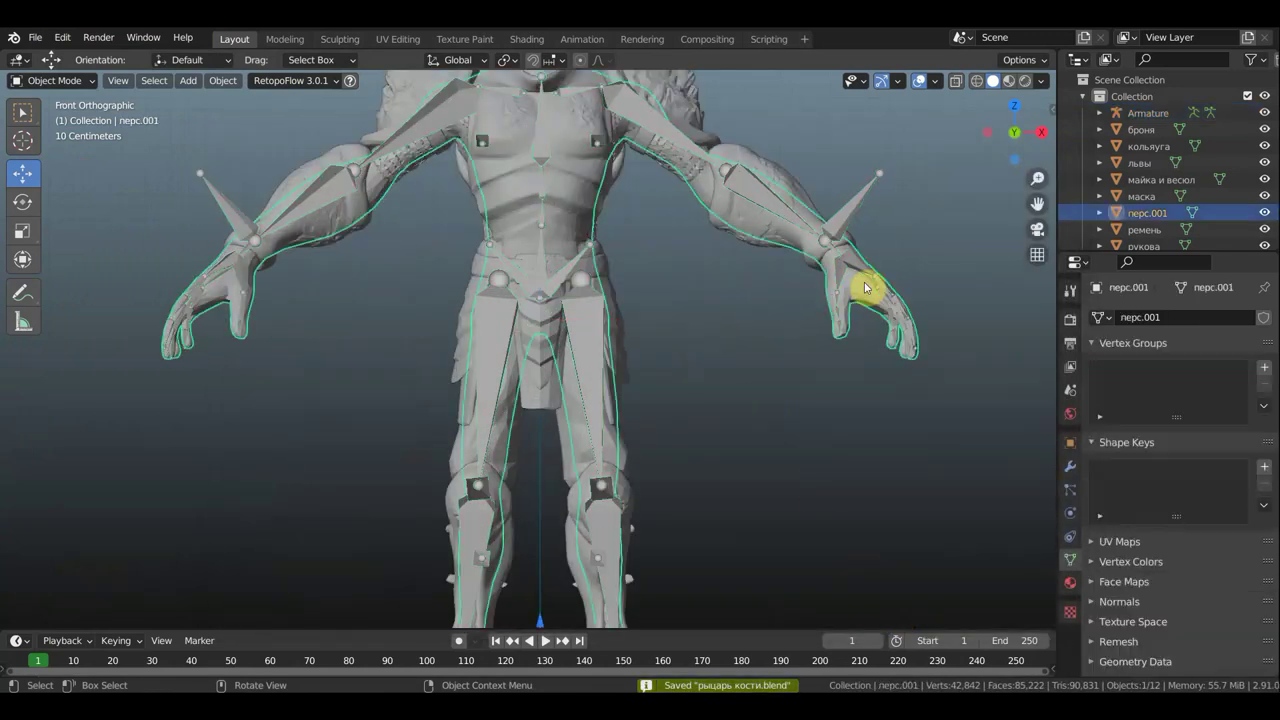
left_click(864, 207, "shift")
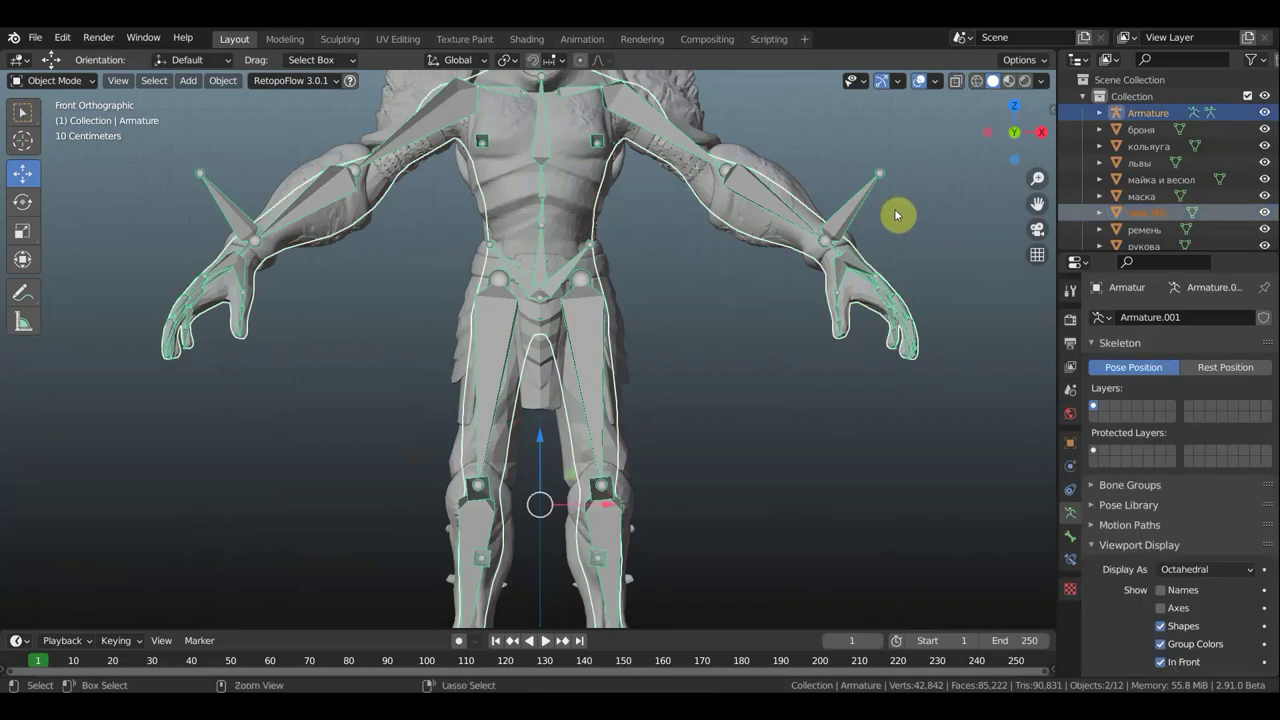
key("ctrl+p")
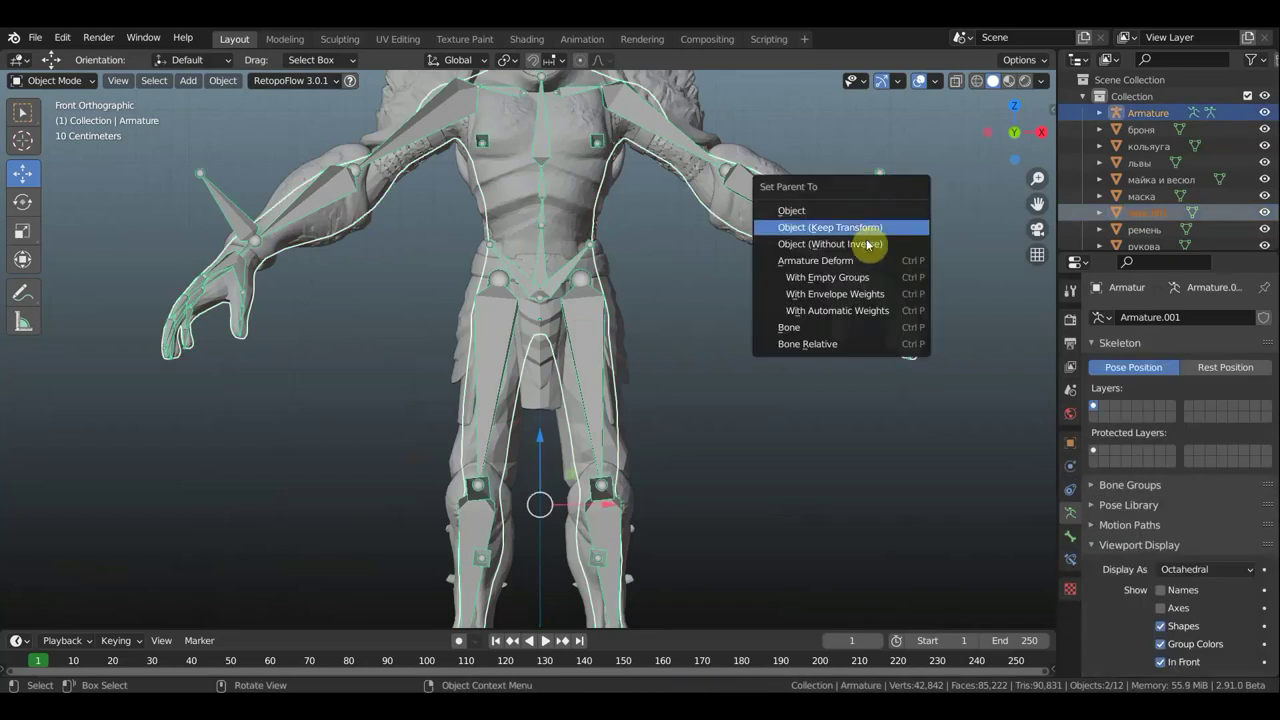
left_click(880, 311)
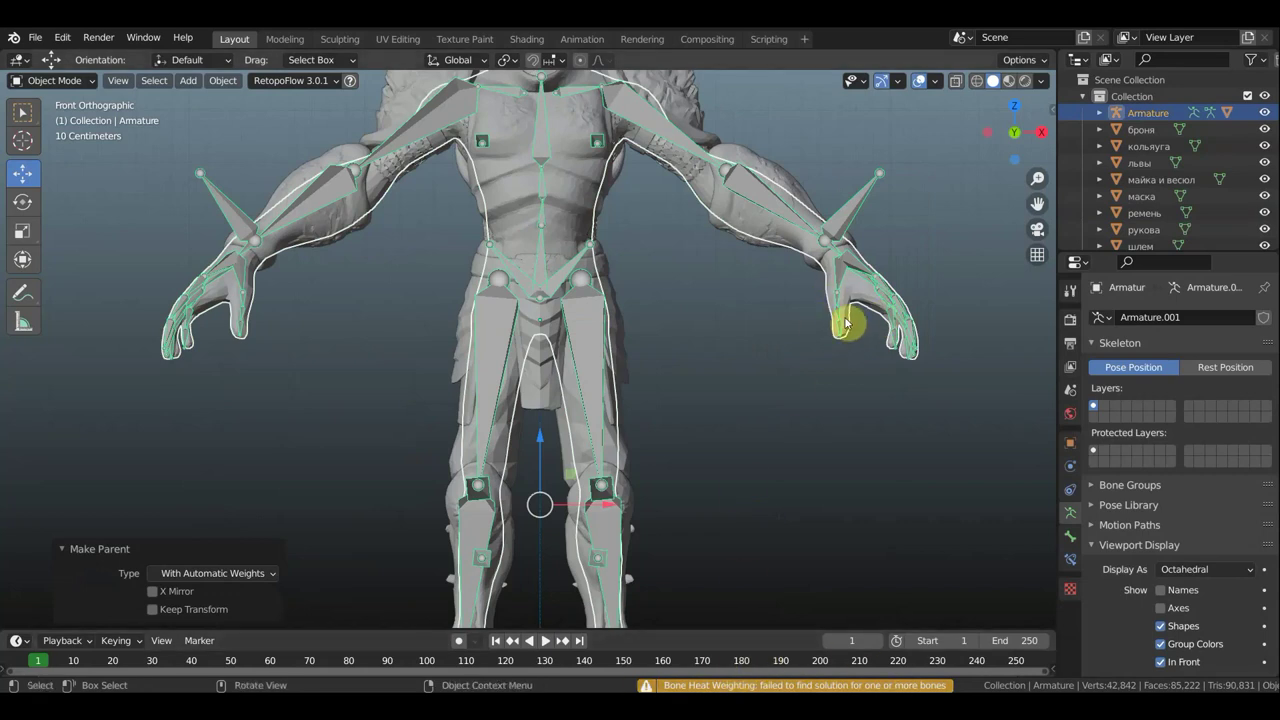
scroll(838, 303, "down", 1)
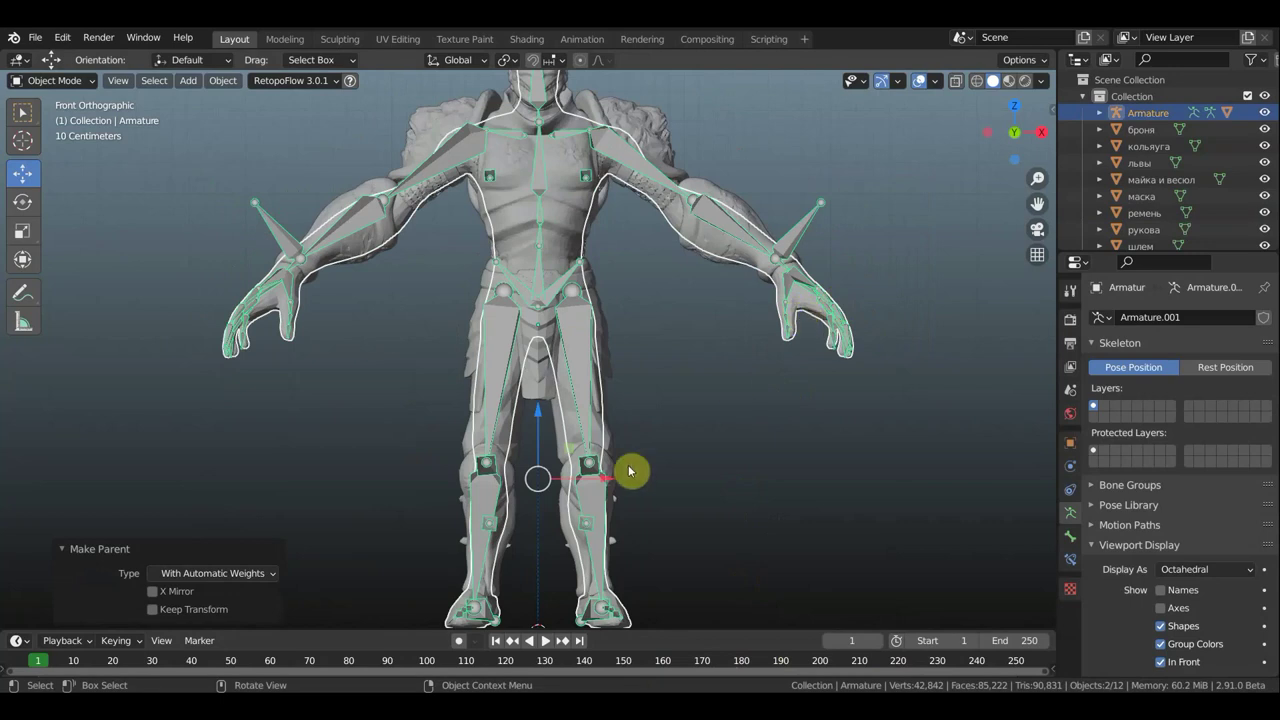
key("ctrl+p")
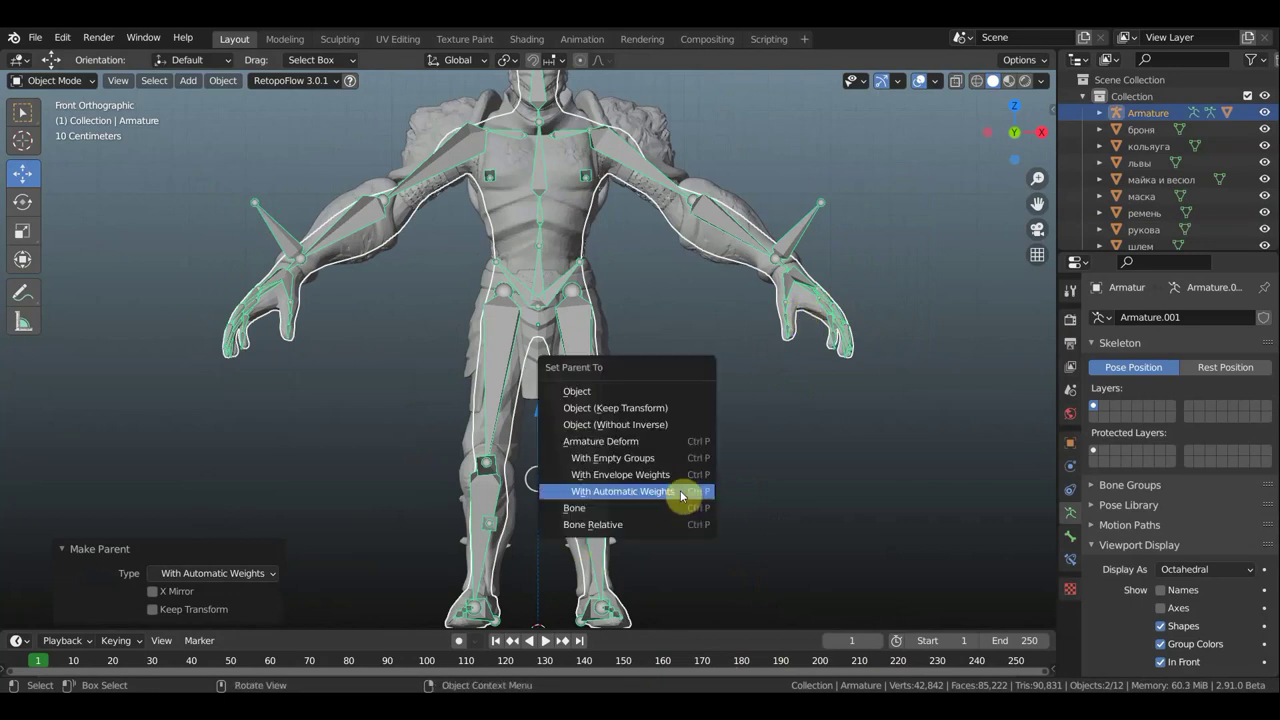
left_click(680, 490)
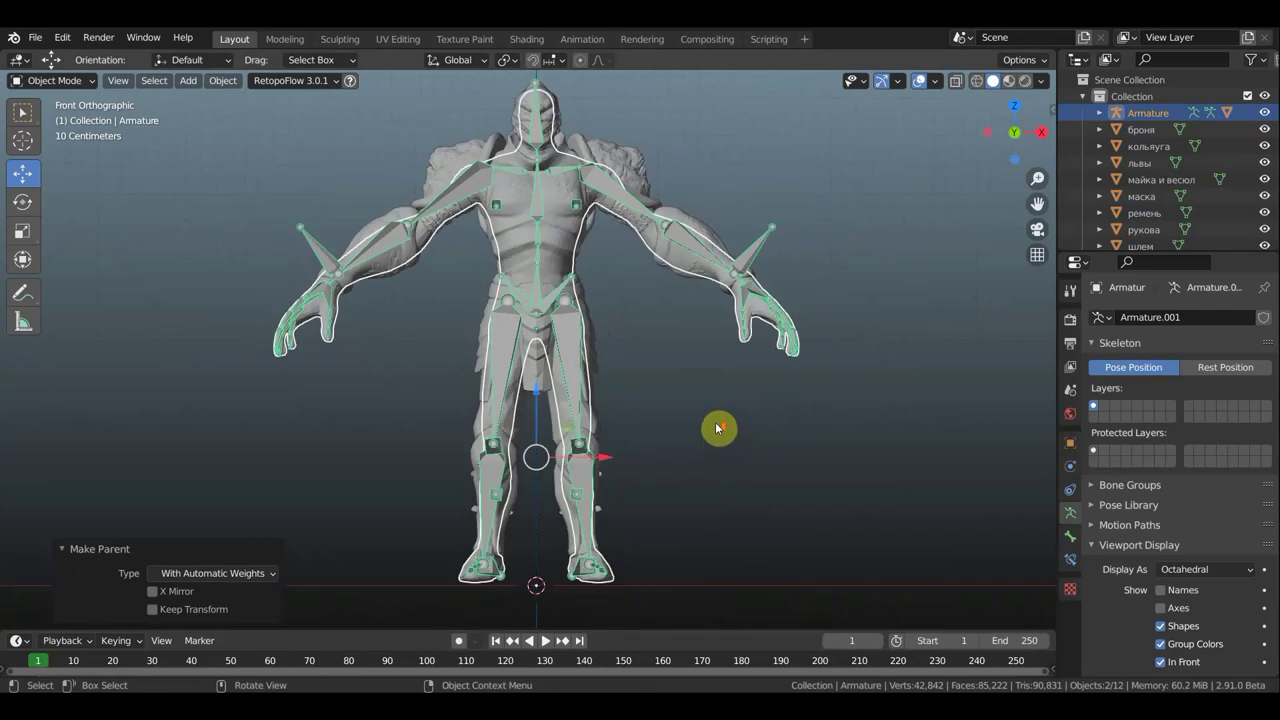
left_click(763, 318)
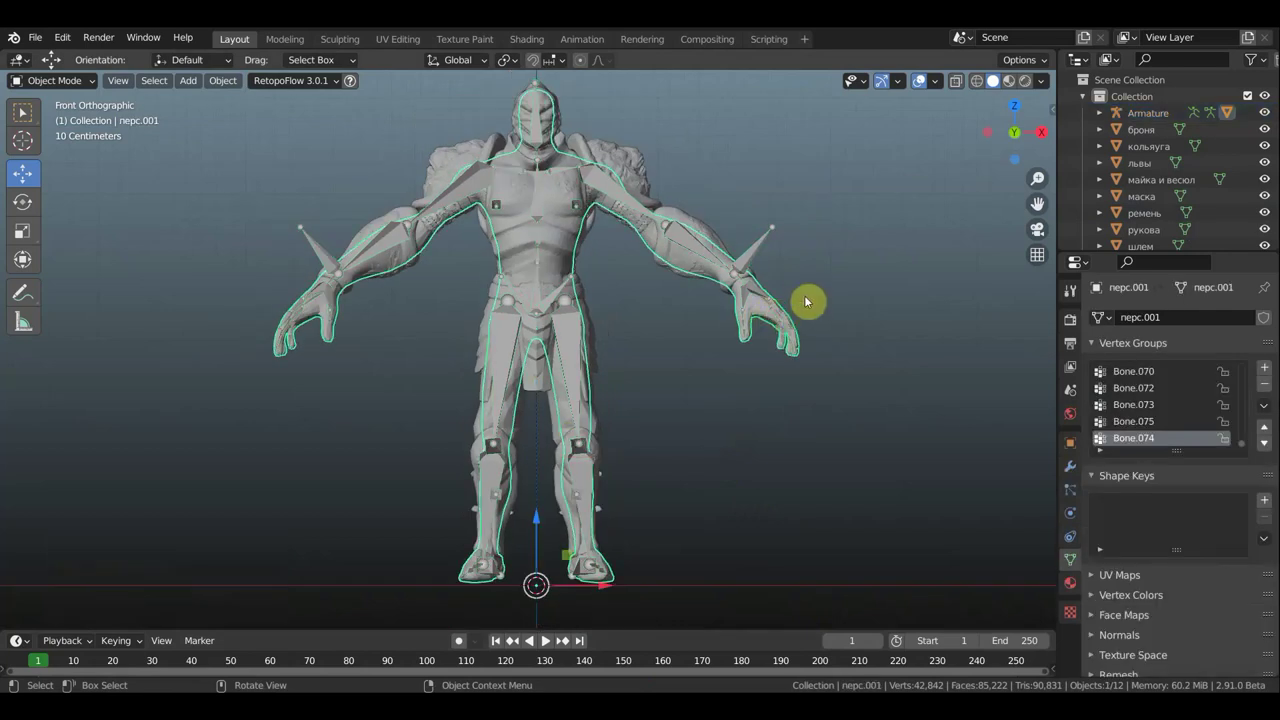
Delete the body mesh перс.001 from the scene.
key("Delete")
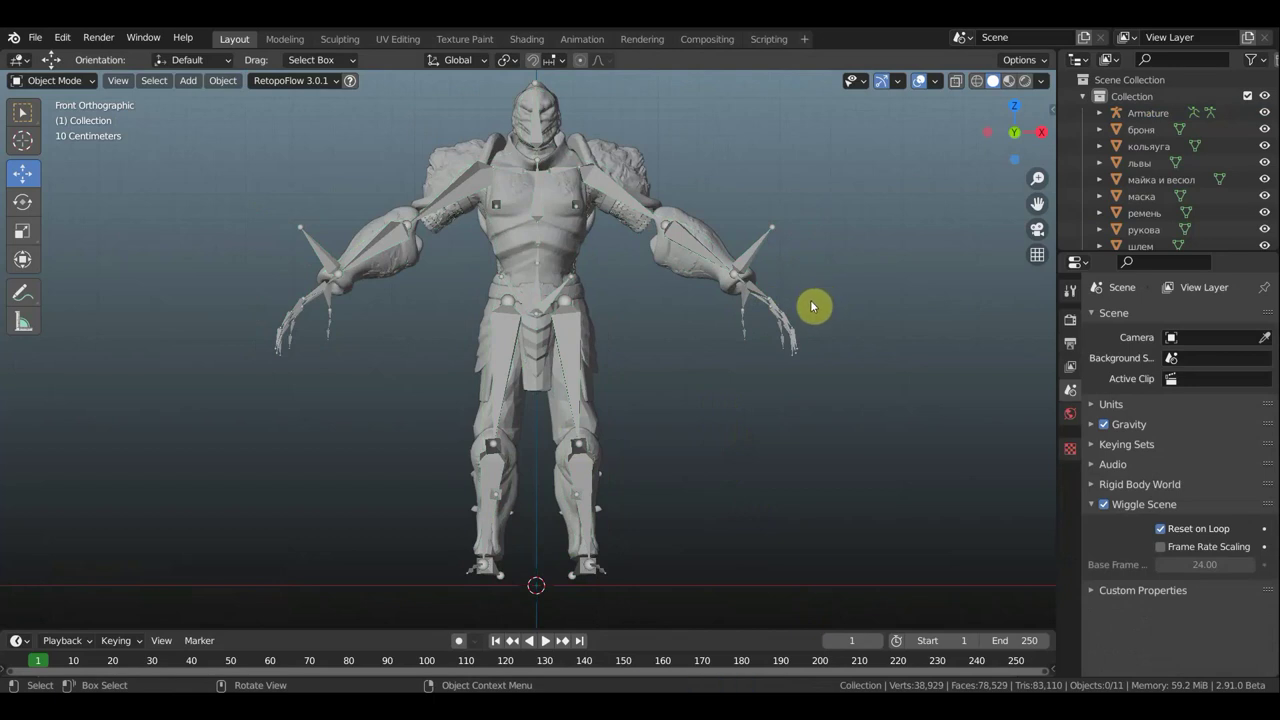
left_click(40, 38)
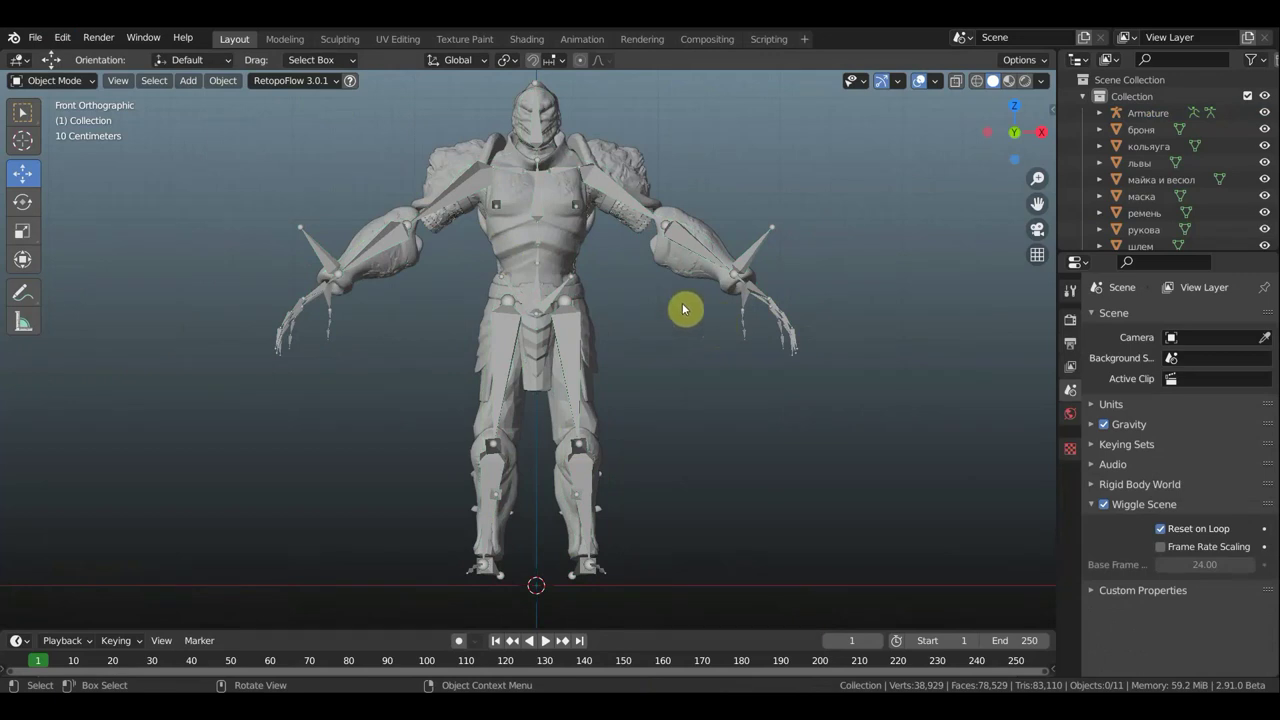
Start a Wavefront OBJ import and open the рыцарь folder.
left_click(46, 47)
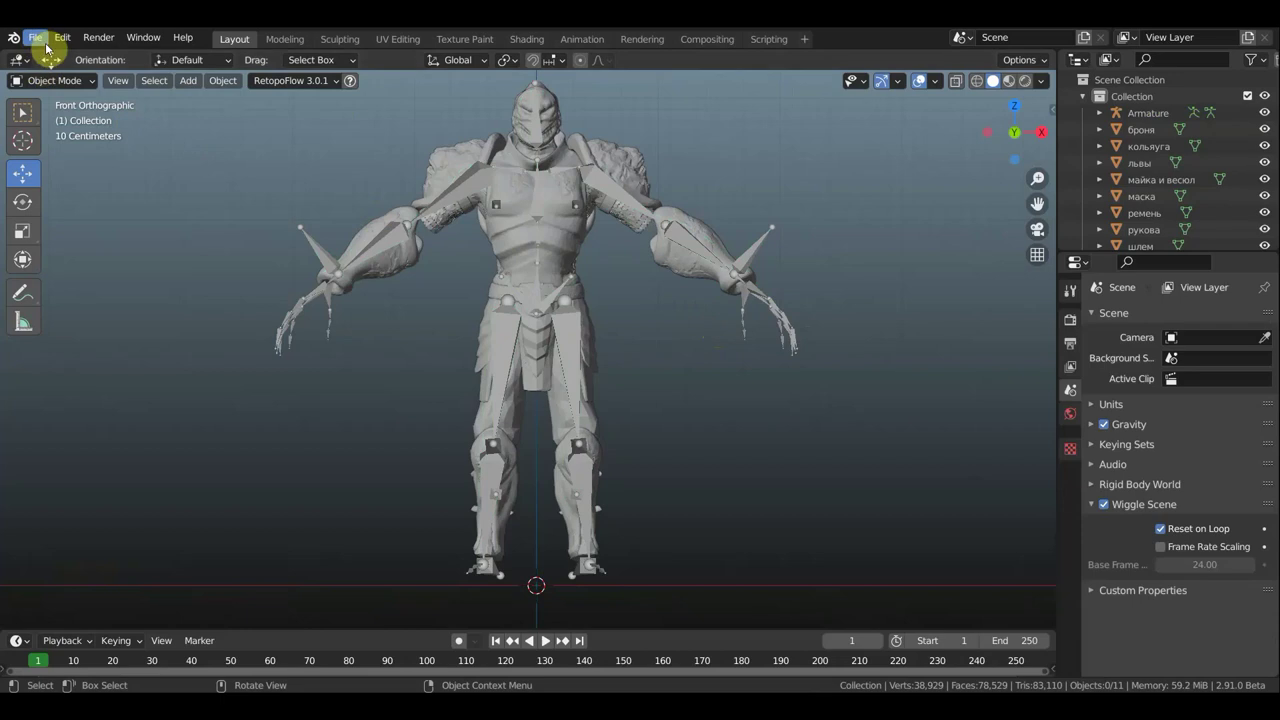
left_click(42, 42)
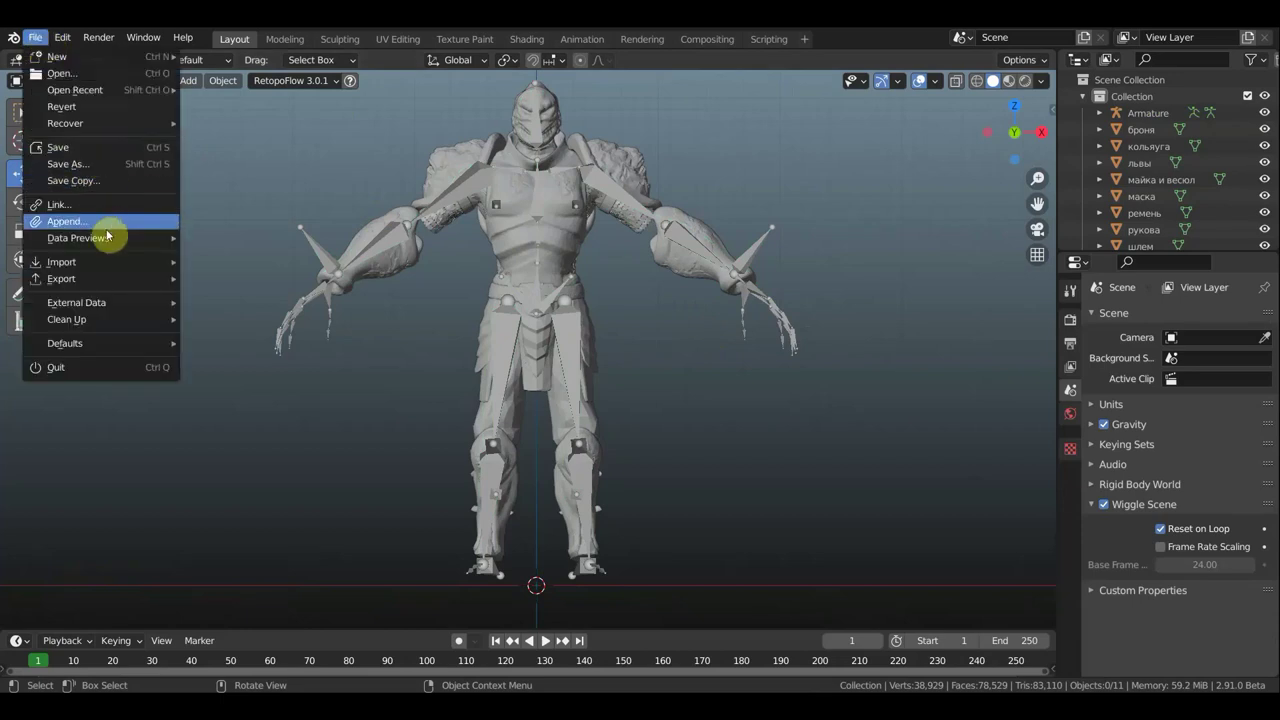
mouse_move(61, 262)
left_click(305, 400)
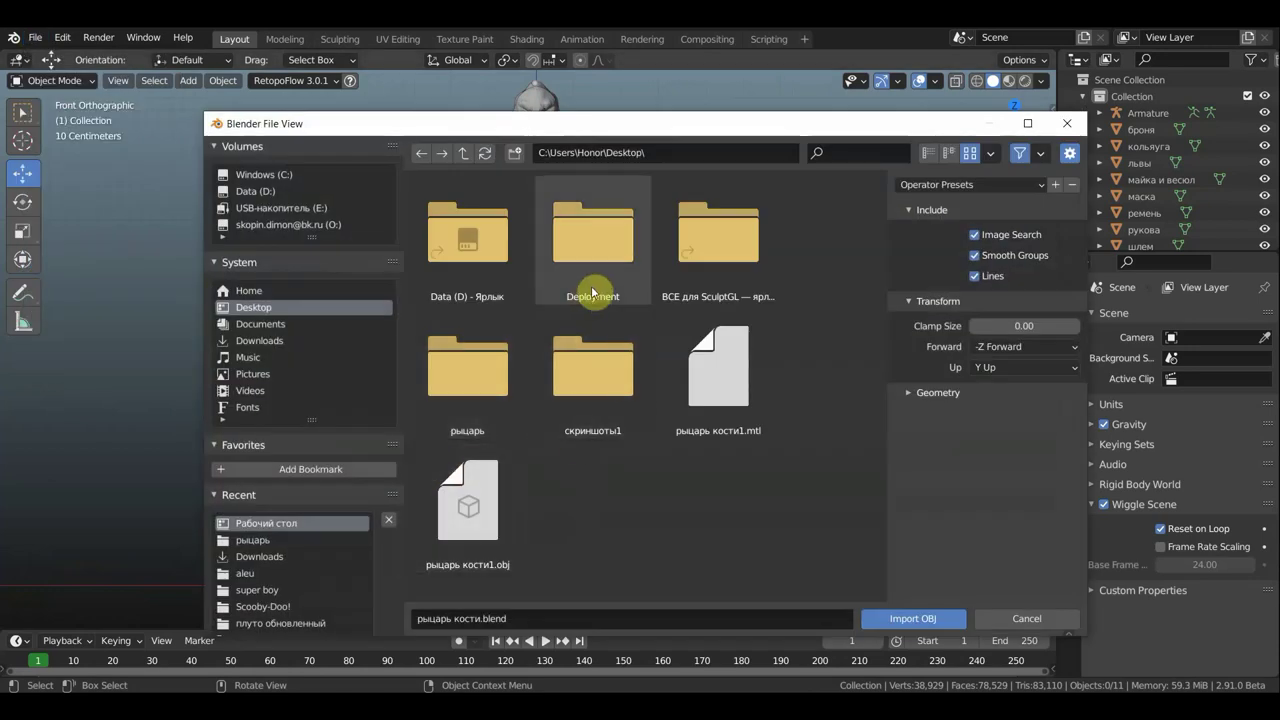
double_click(484, 401)
Select тело конец.OBJ in the folder and import the body mesh.
scroll(680, 438, "down", 2)
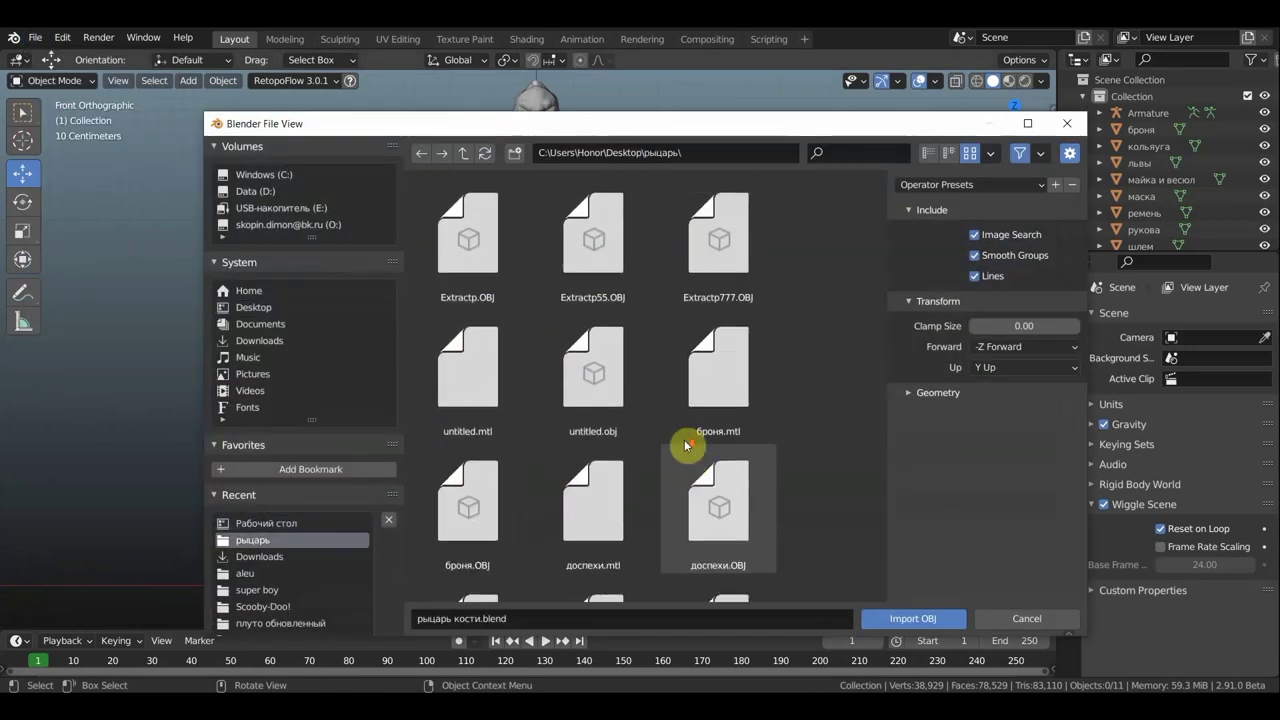
scroll(682, 440, "down", 2)
scroll(684, 441, "down", 2)
scroll(686, 445, "down", 2)
scroll(686, 443, "down", 4)
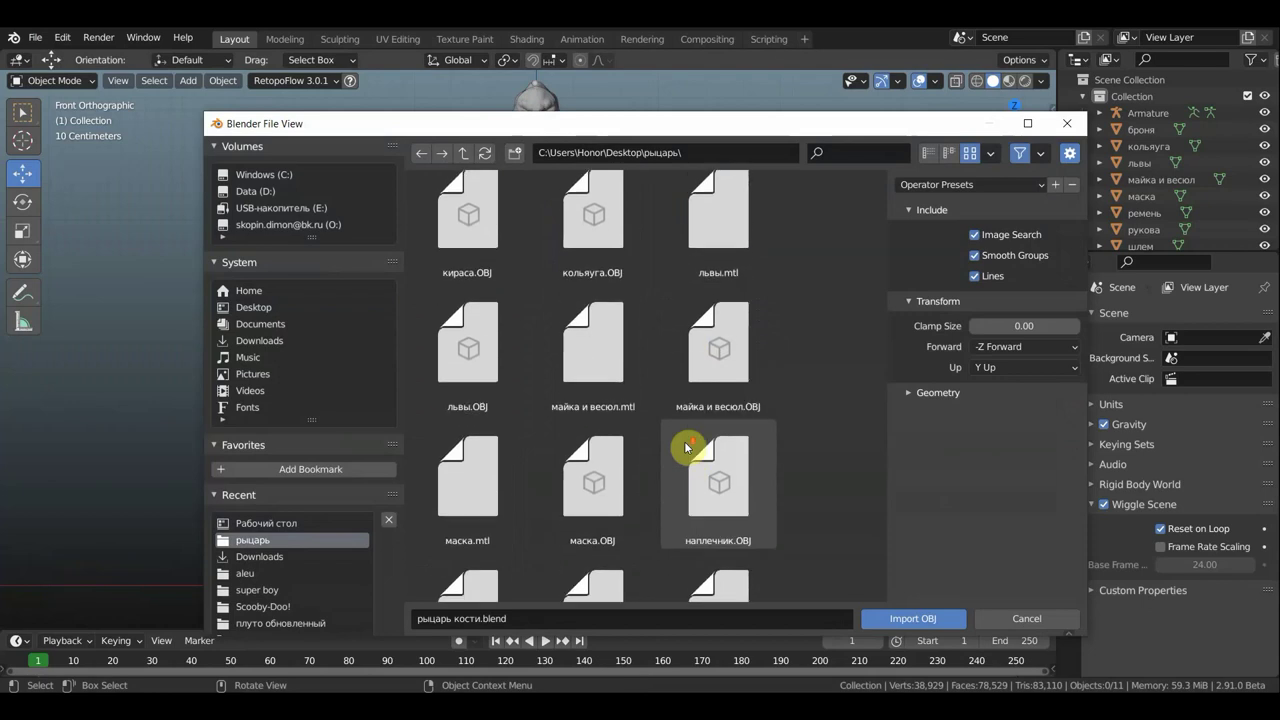
scroll(710, 425, "down", 1)
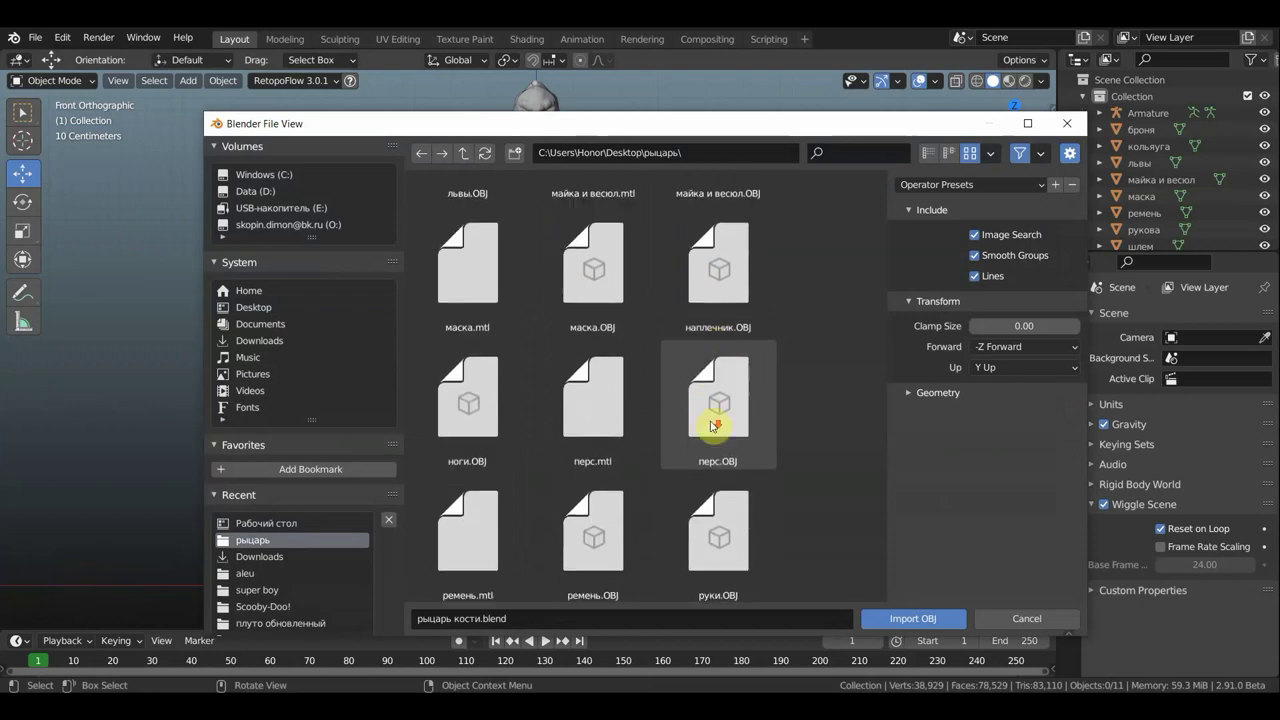
scroll(711, 426, "down", 2)
scroll(712, 428, "down", 1)
scroll(712, 429, "up", 2)
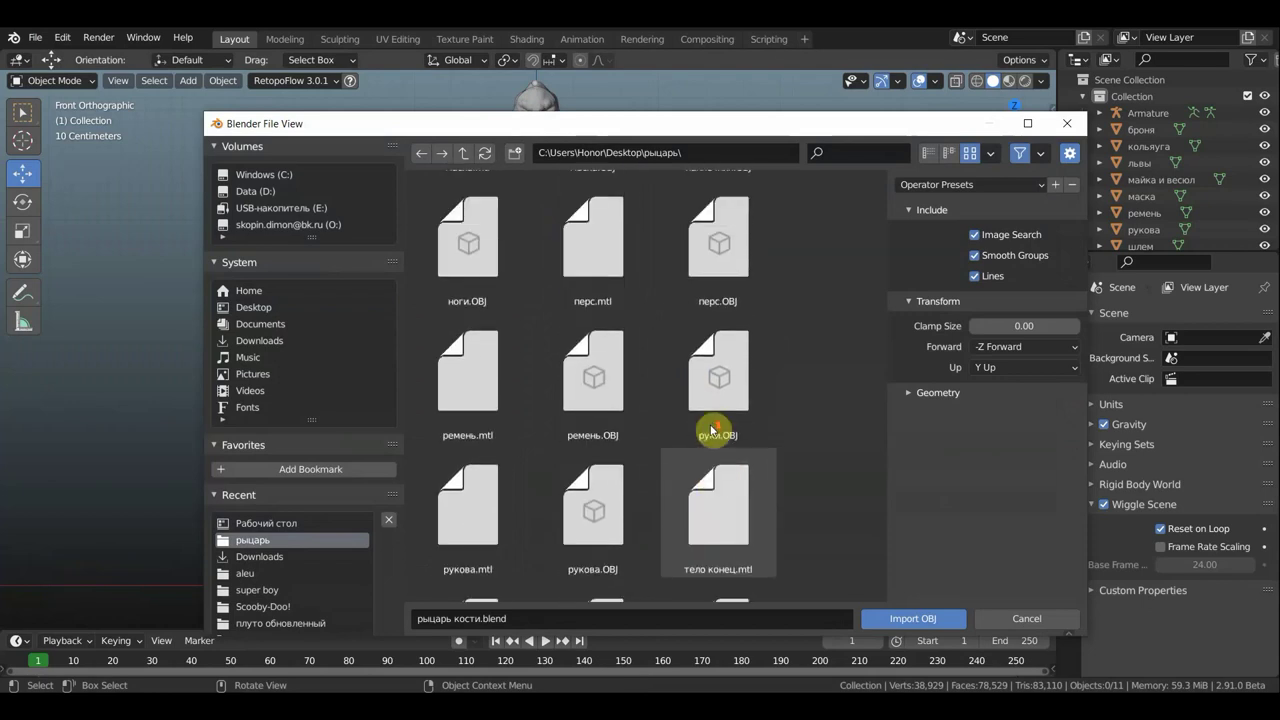
scroll(712, 430, "up", 2)
scroll(711, 430, "up", 1)
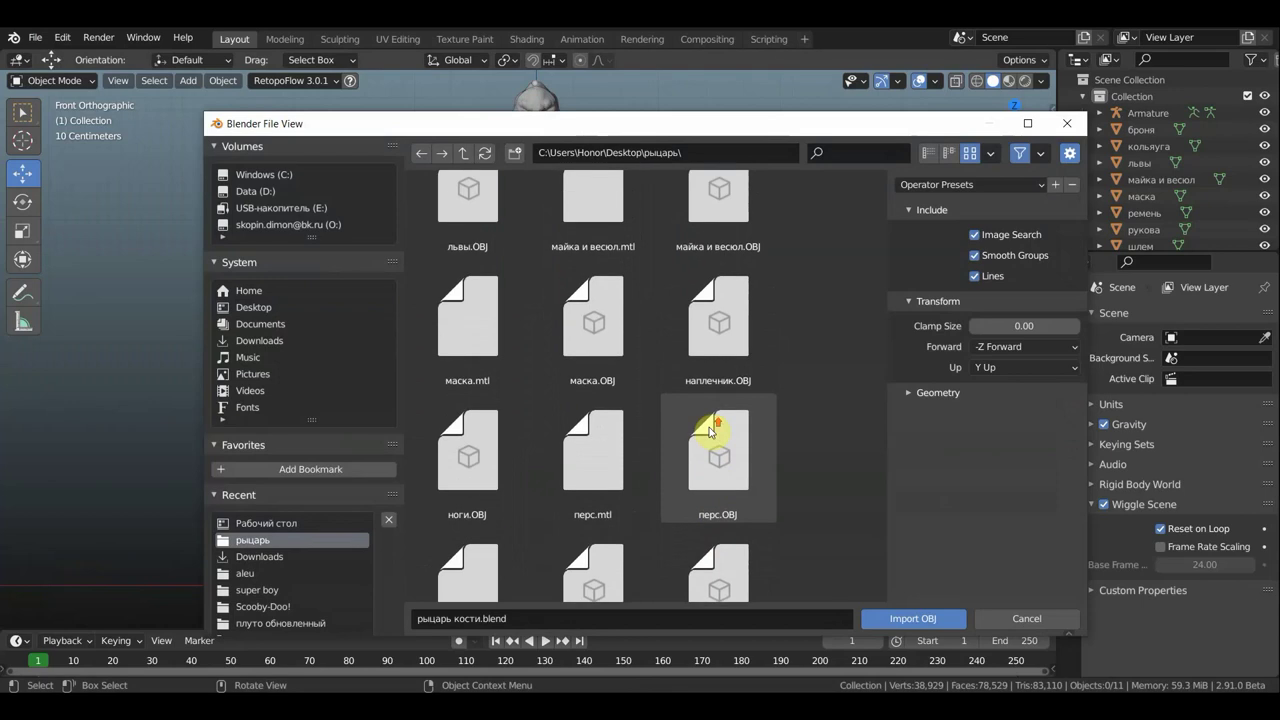
scroll(709, 432, "down", 2)
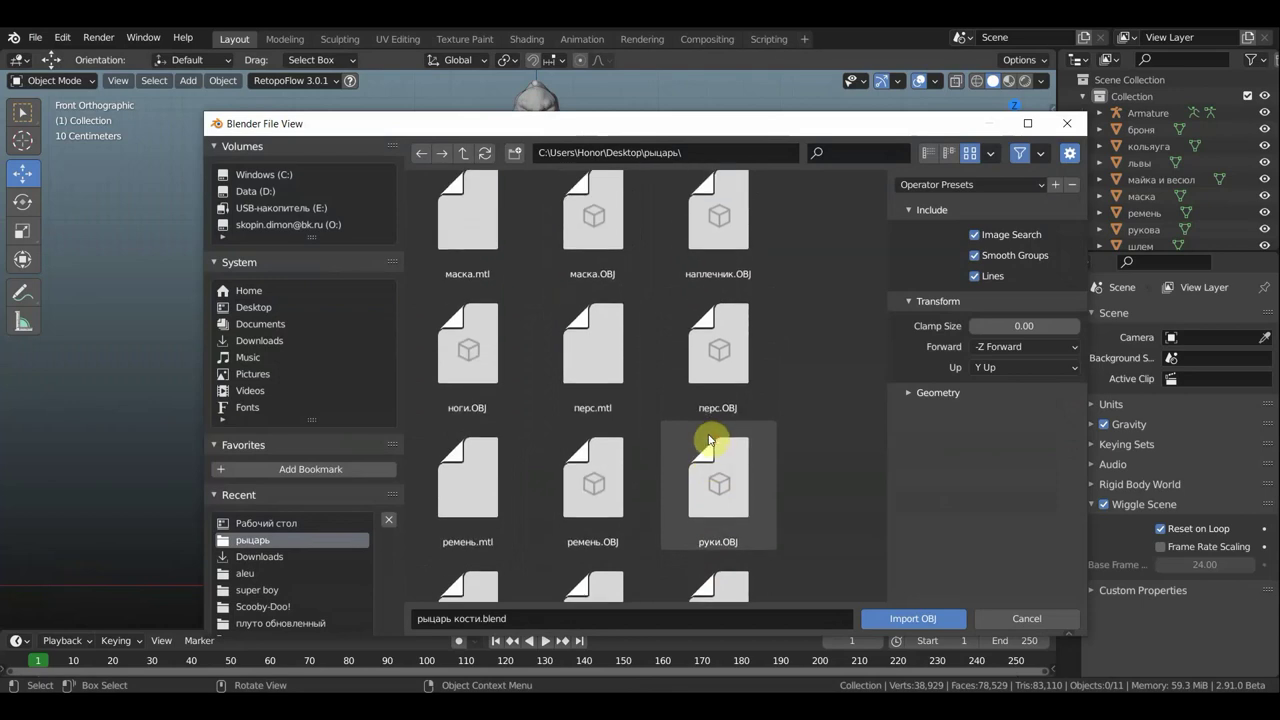
scroll(709, 440, "down", 2)
scroll(709, 435, "down", 2)
scroll(709, 430, "down", 2)
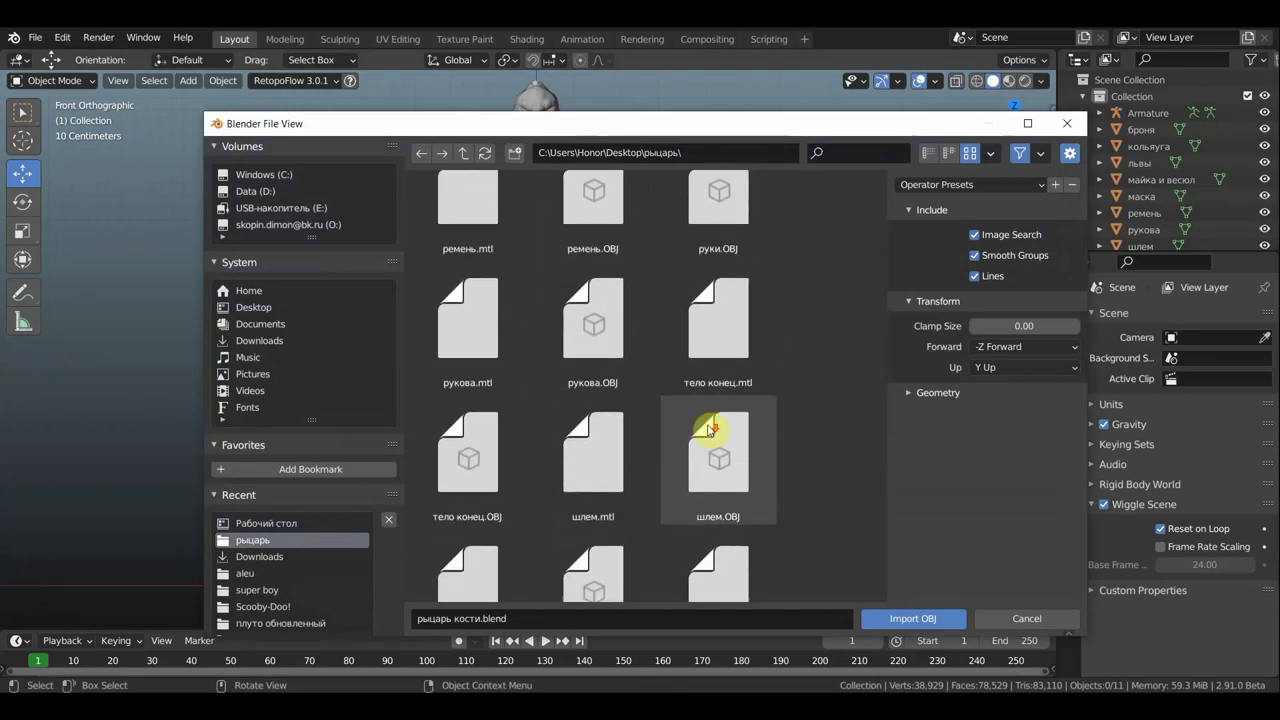
left_click(478, 478)
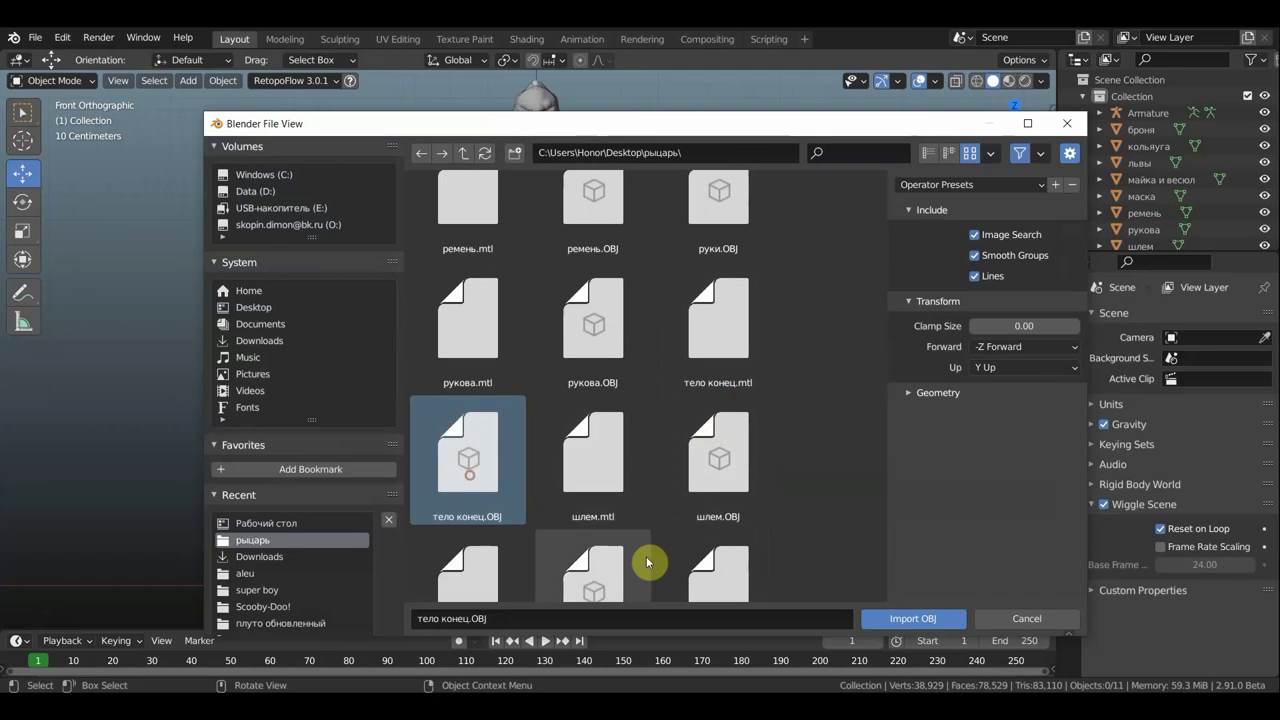
left_click(928, 620)
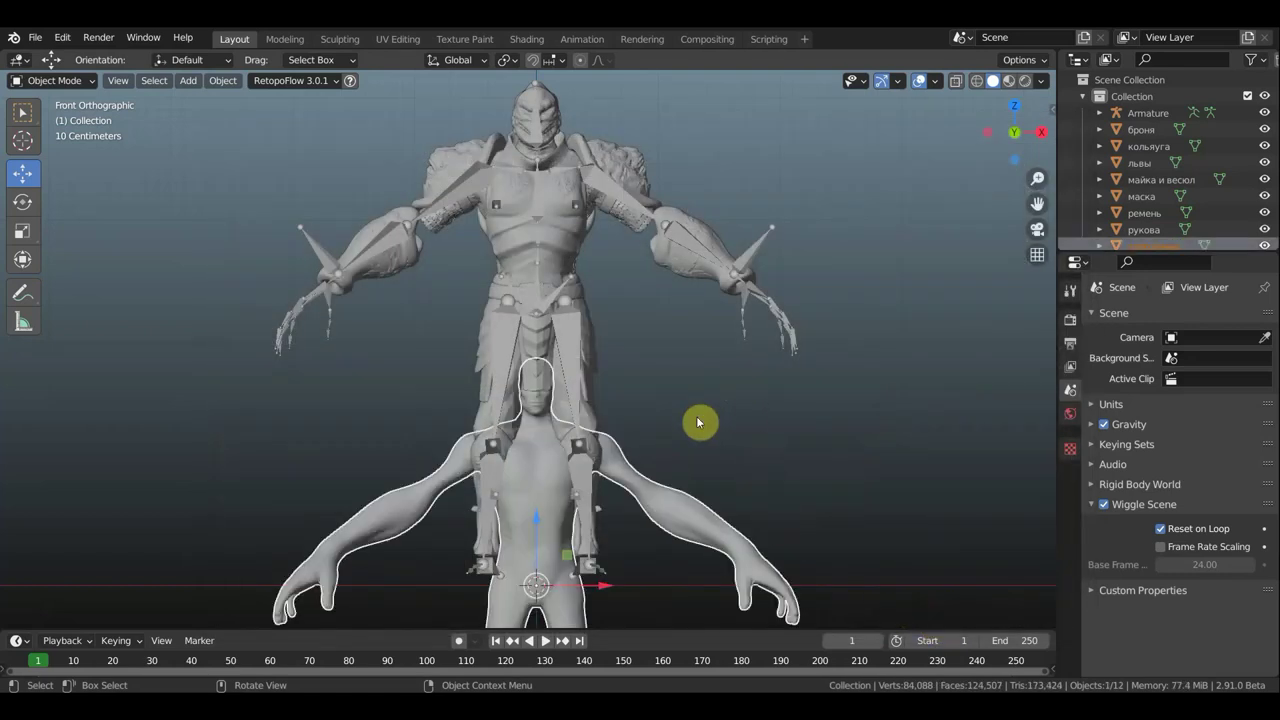
Raise the imported body mesh along Z into the armour, then nudge it slightly lower to fit.
scroll(697, 417, "down", 2)
key("g")
key("z")
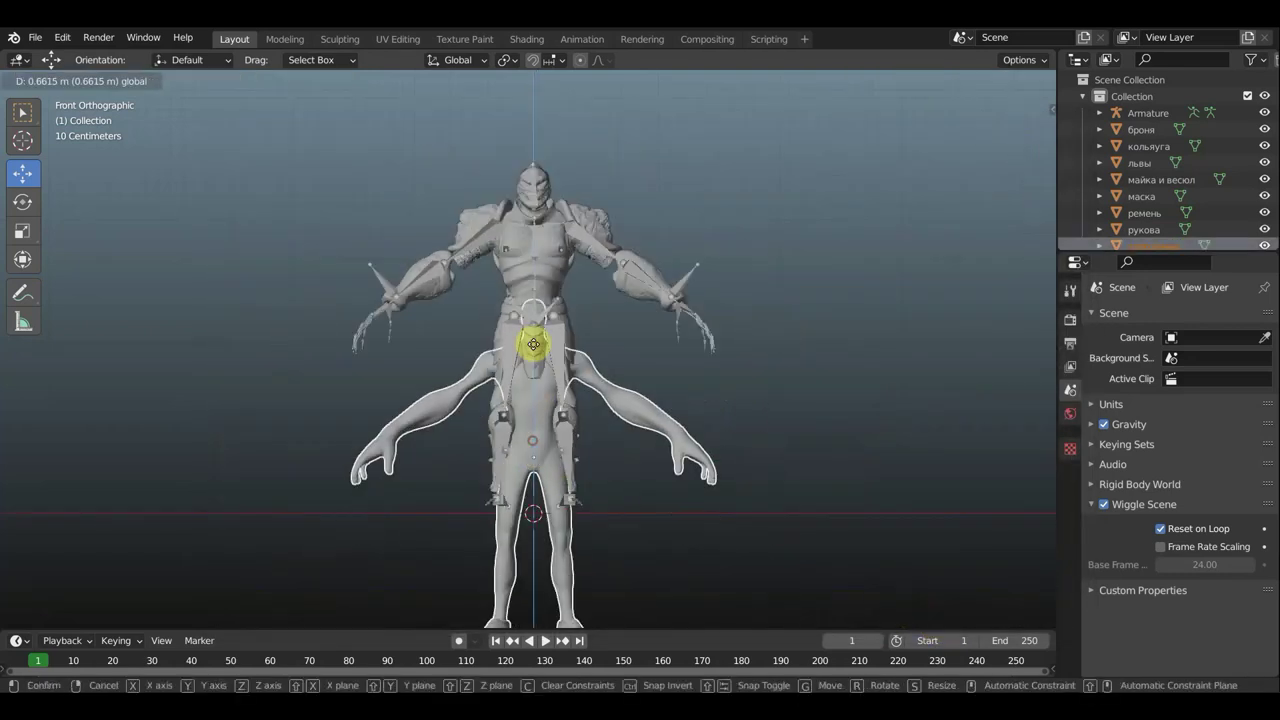
left_click(533, 243)
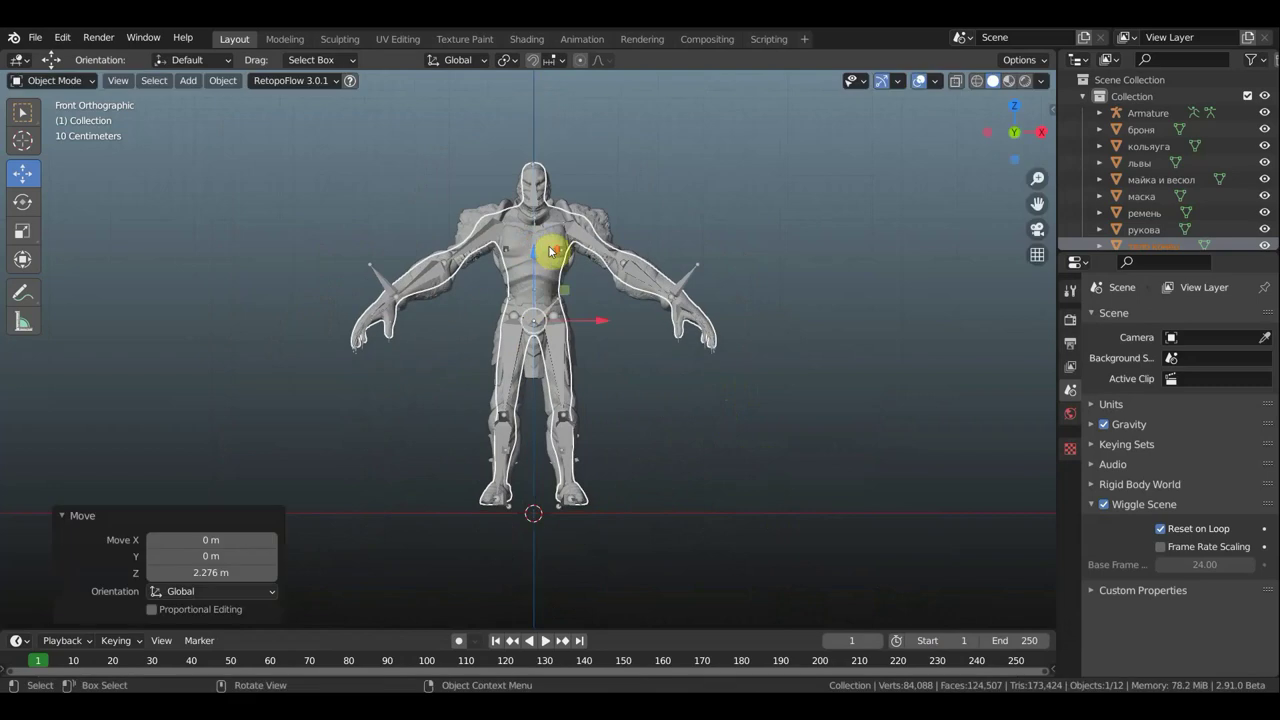
scroll(545, 249, "up", 3)
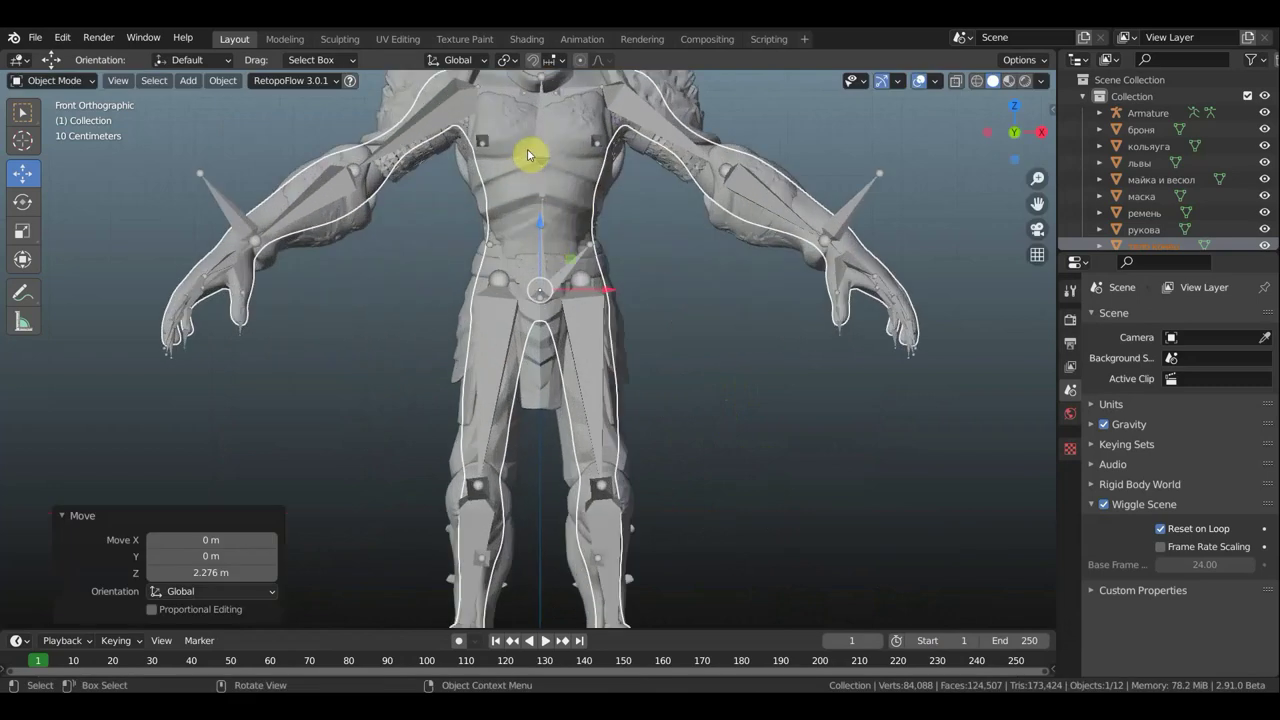
scroll(532, 155, "down", 1)
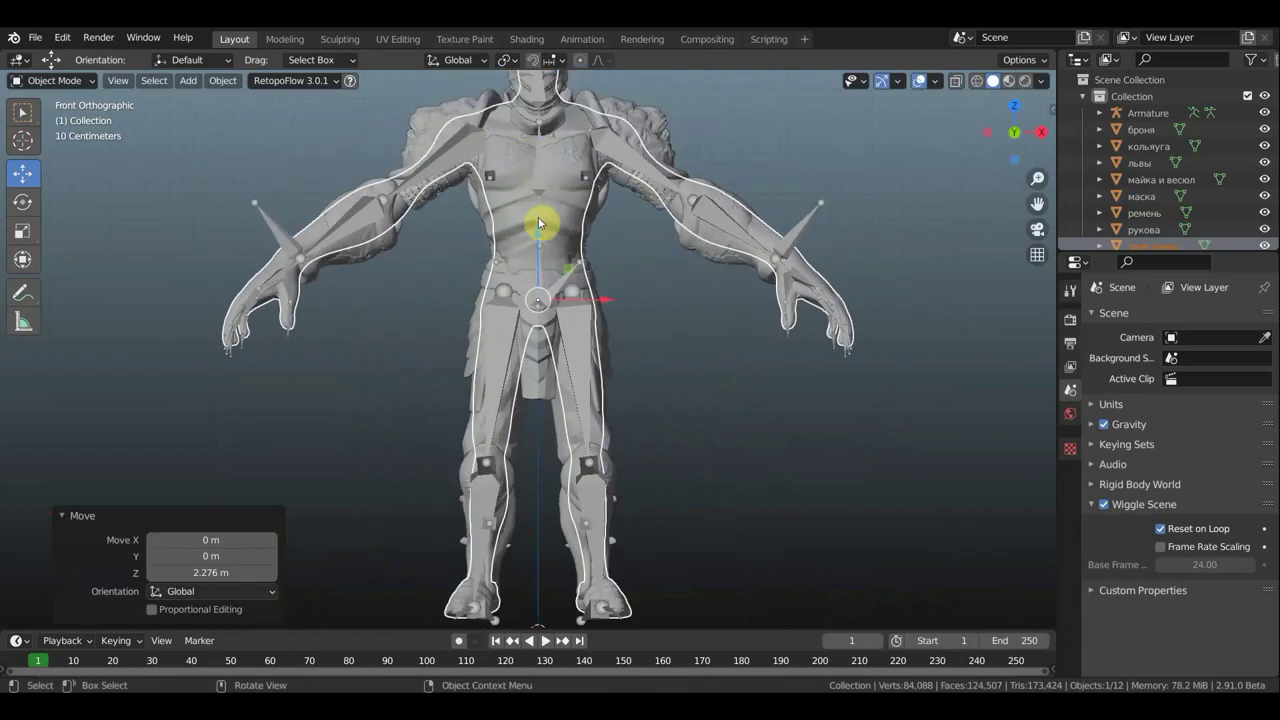
left_click_drag(535, 226, 538, 236)
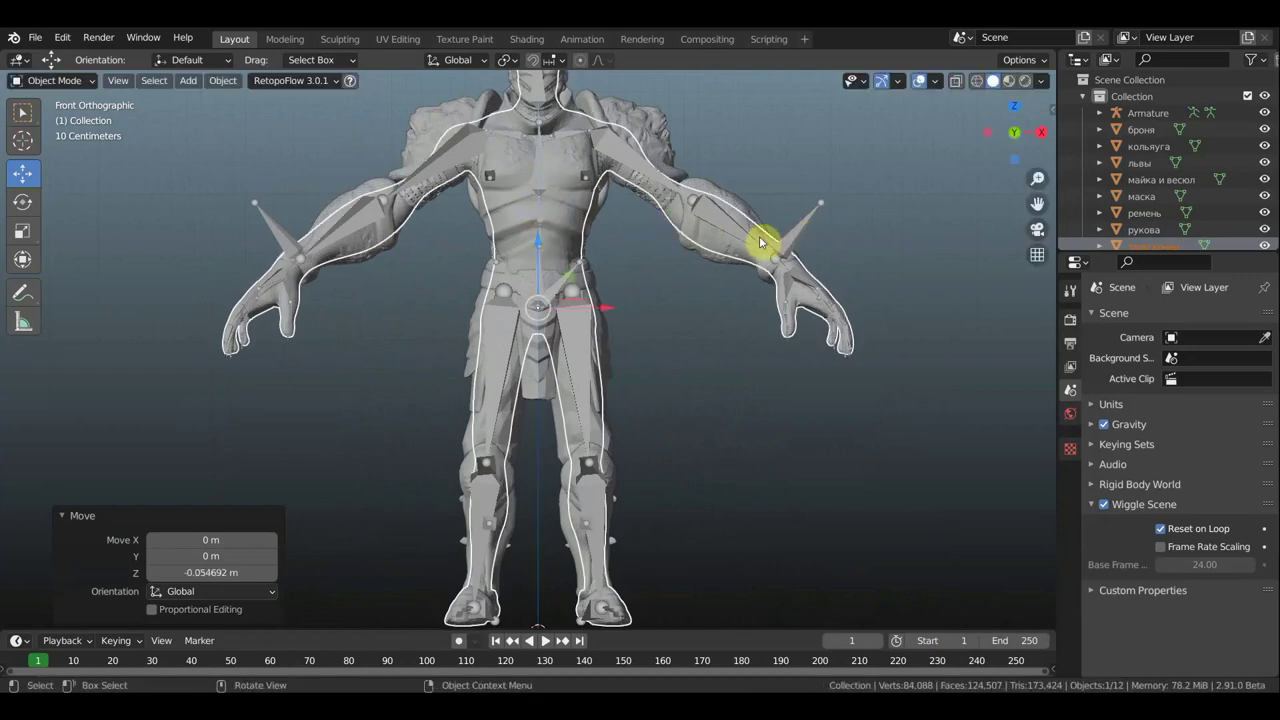
Parent the body mesh to the armature With Automatic Weights.
left_click(812, 224)
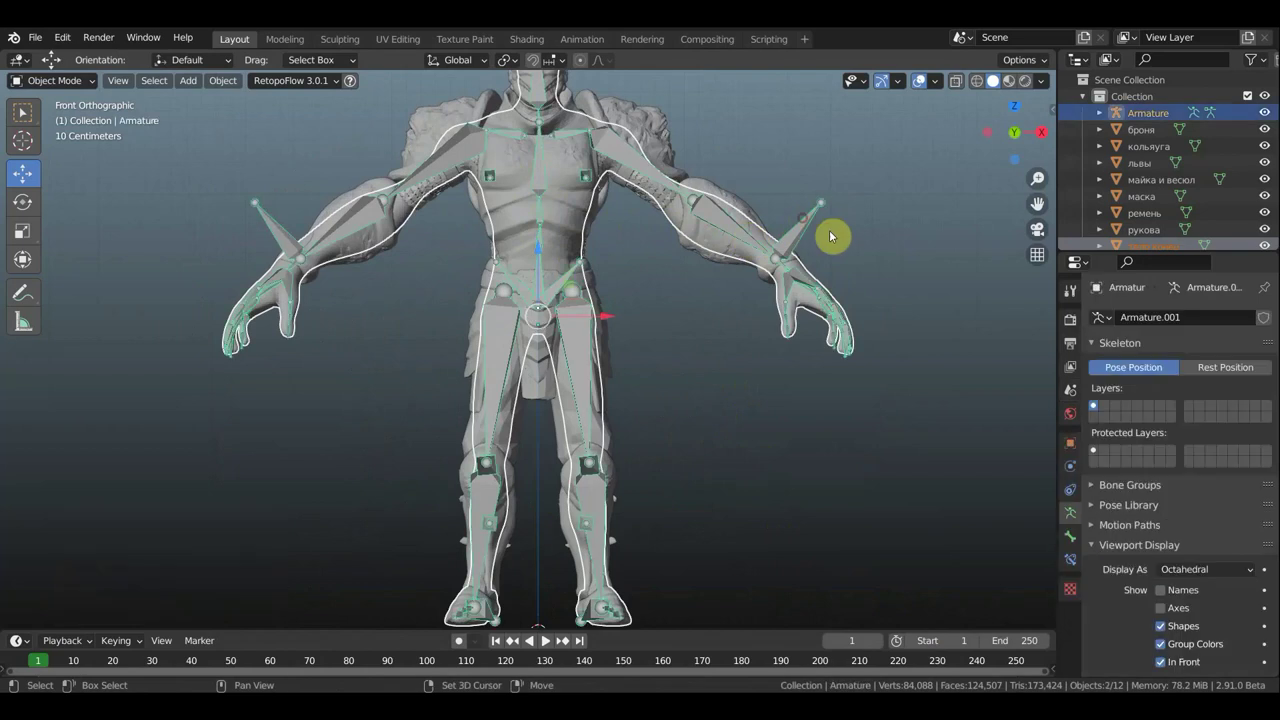
key("ctrl")
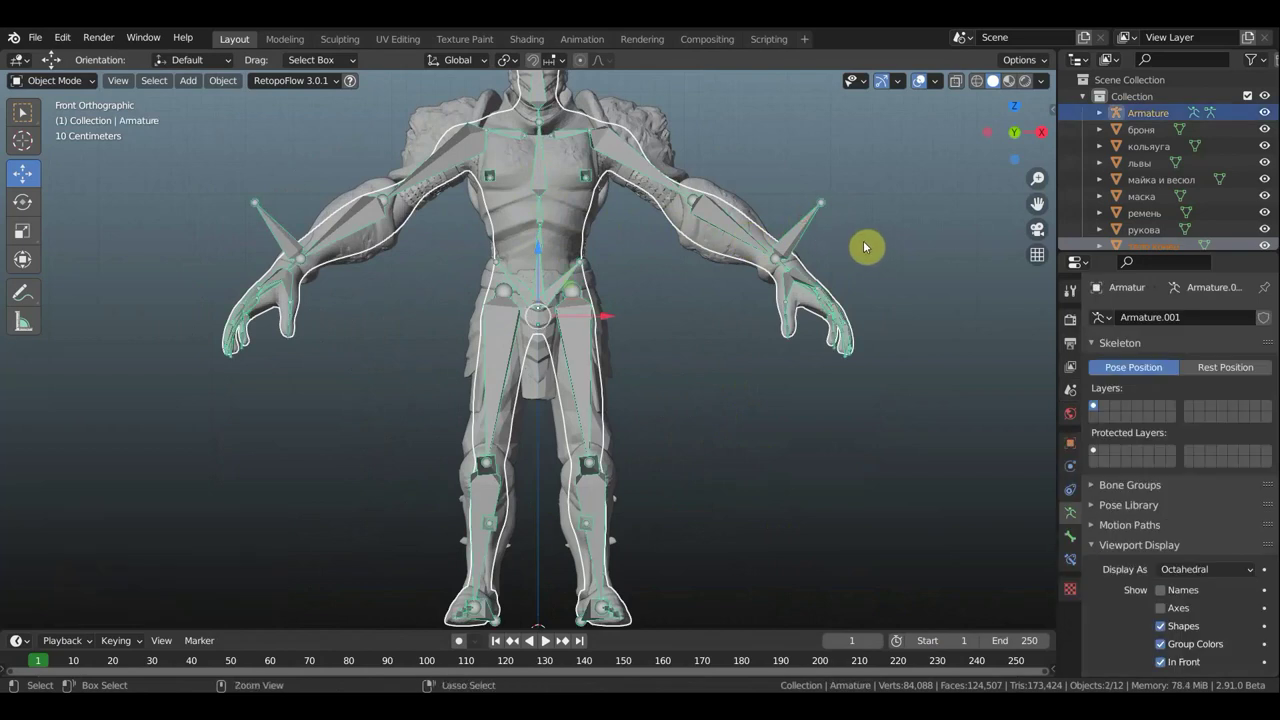
key("ctrl+p")
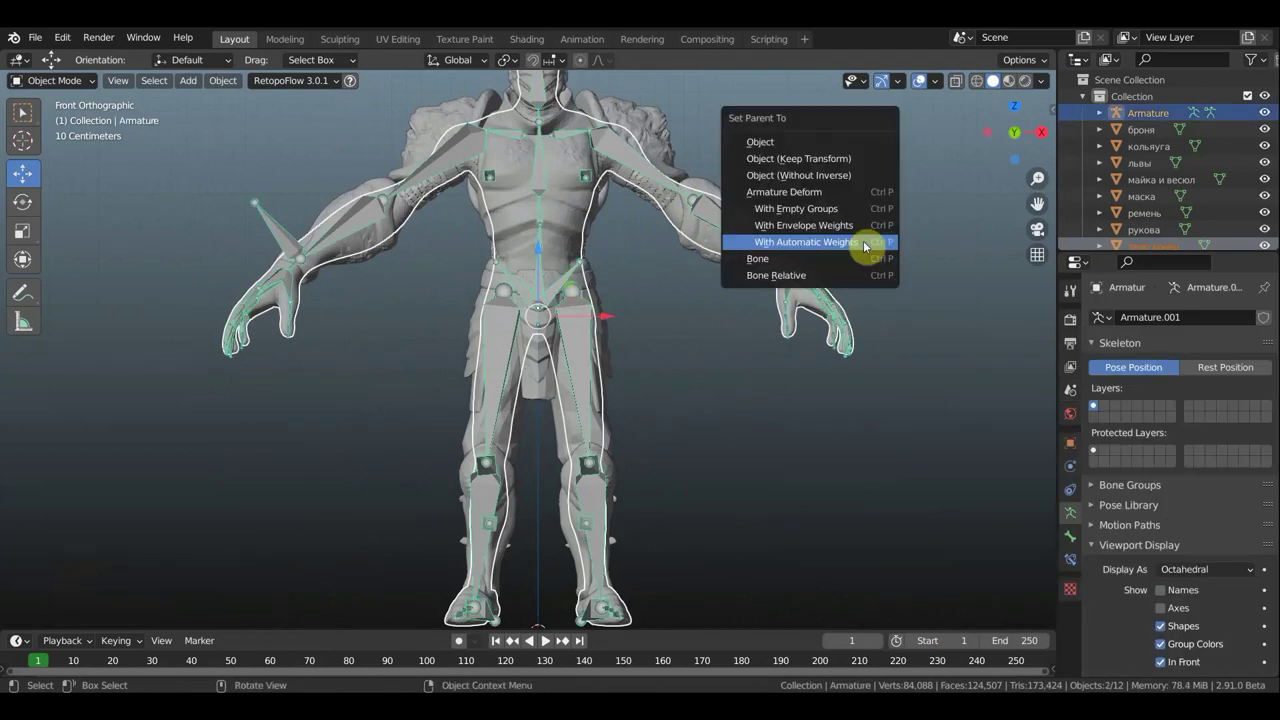
left_click(863, 242)
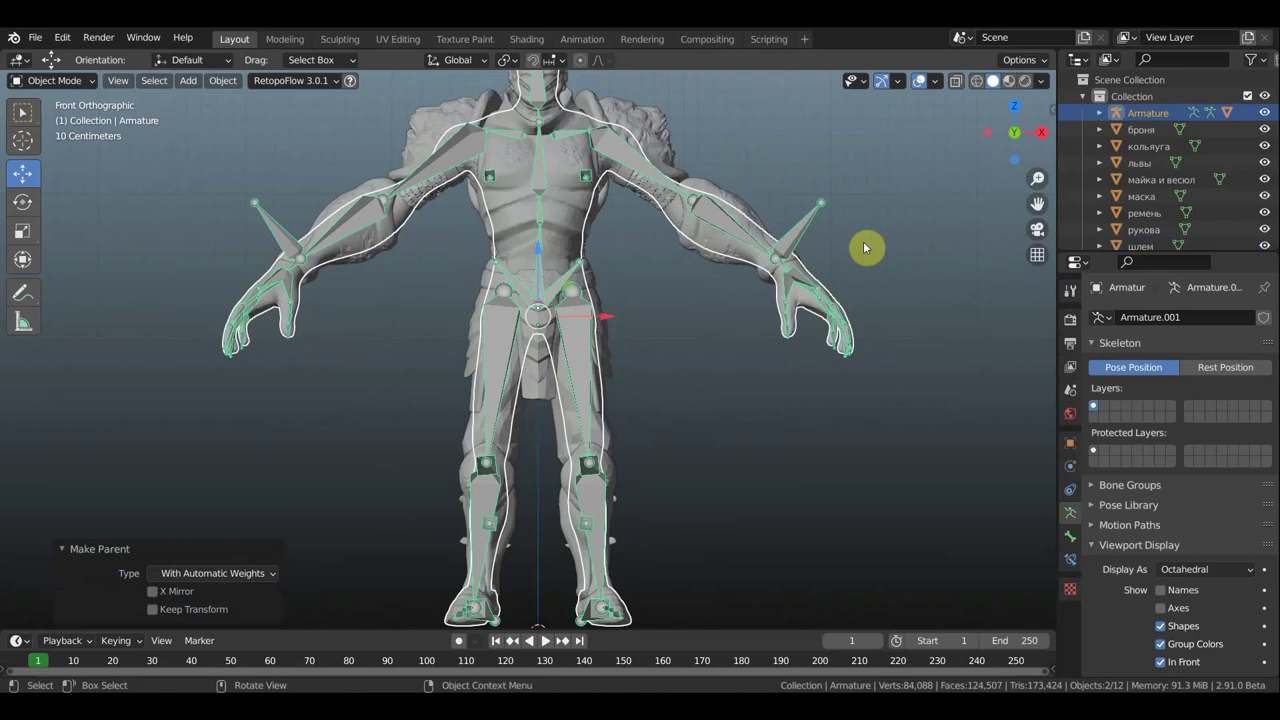
Inspect the bound rig, return to front view and leave only the armature selected.
scroll(679, 300, "down", 2)
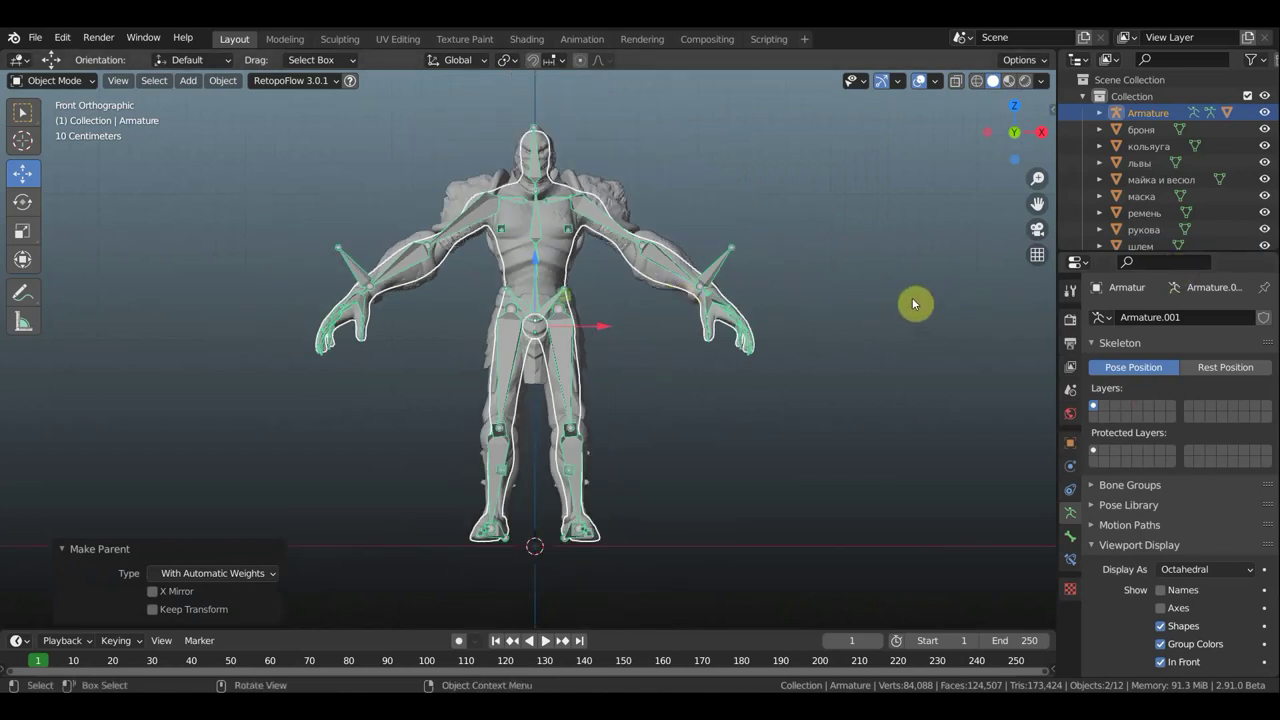
scroll(885, 311, "up", 3)
scroll(884, 313, "down", 2)
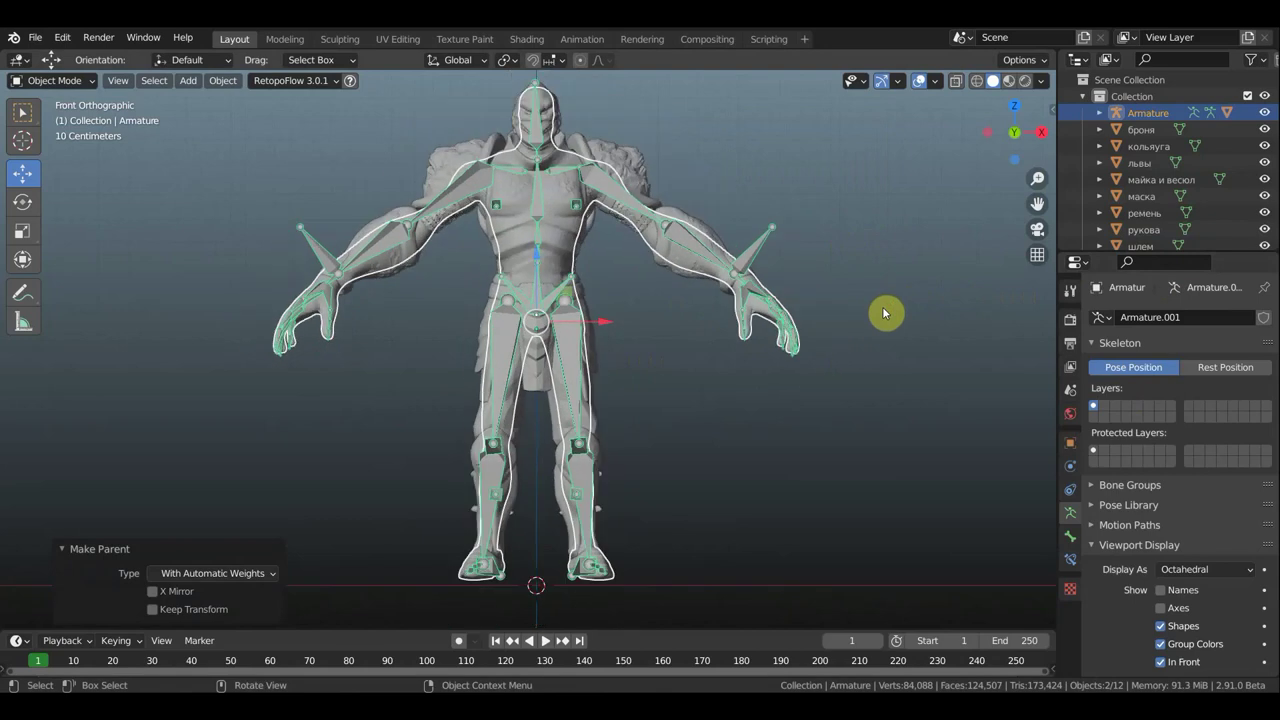
mouse_move(883, 313)
middle_mouse_down()
mouse_move(814, 323)
mouse_move(909, 334)
mouse_move(935, 323)
middle_mouse_up()
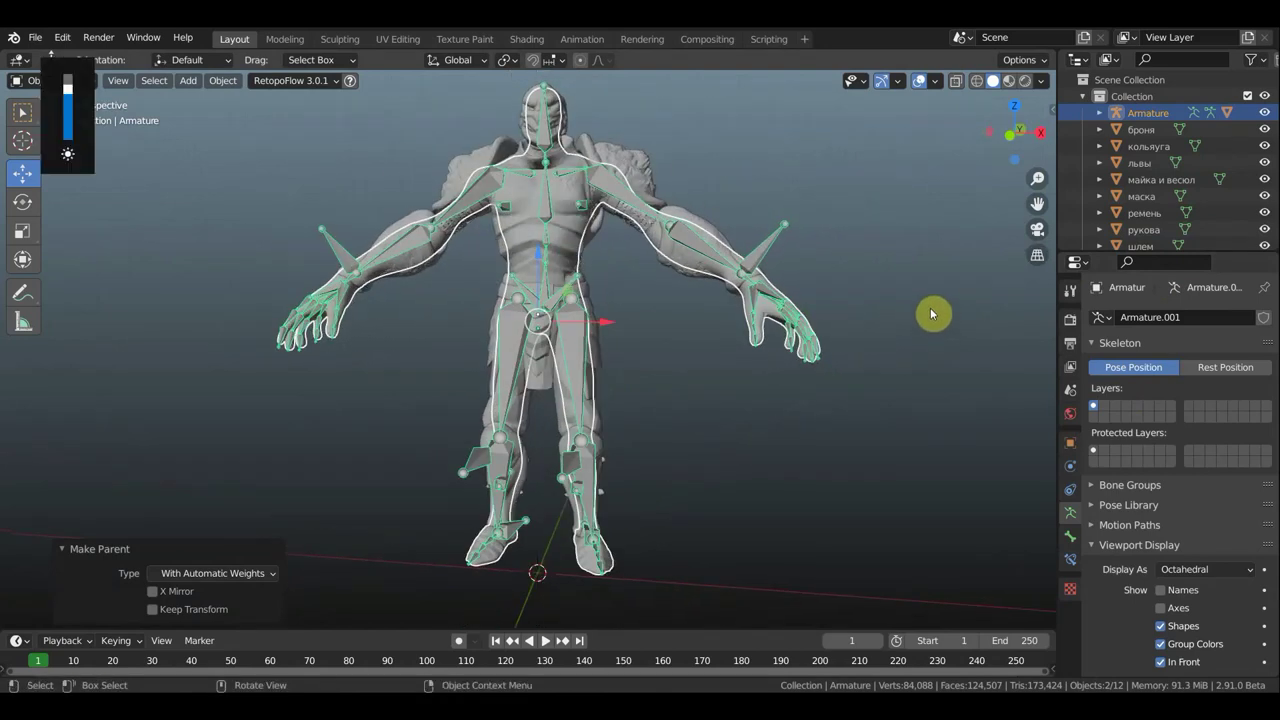
scroll(886, 328, "down", 2)
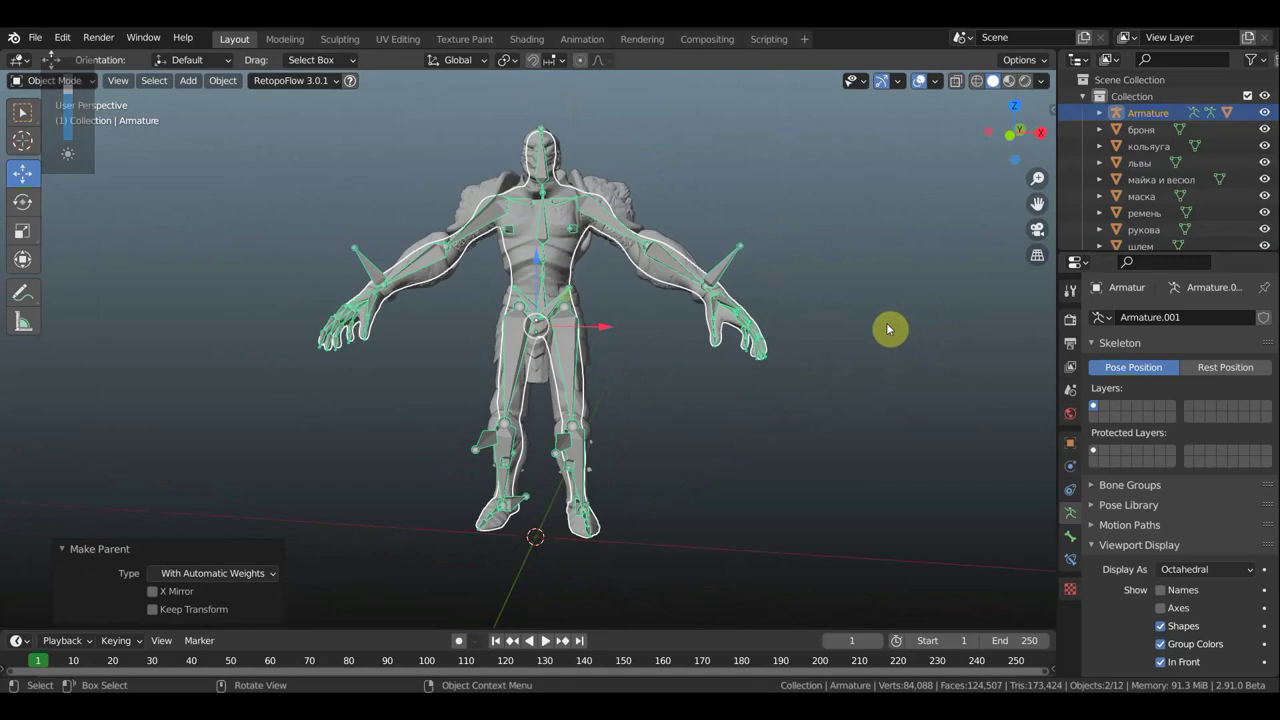
key("KP_1")
scroll(889, 319, "up", 1)
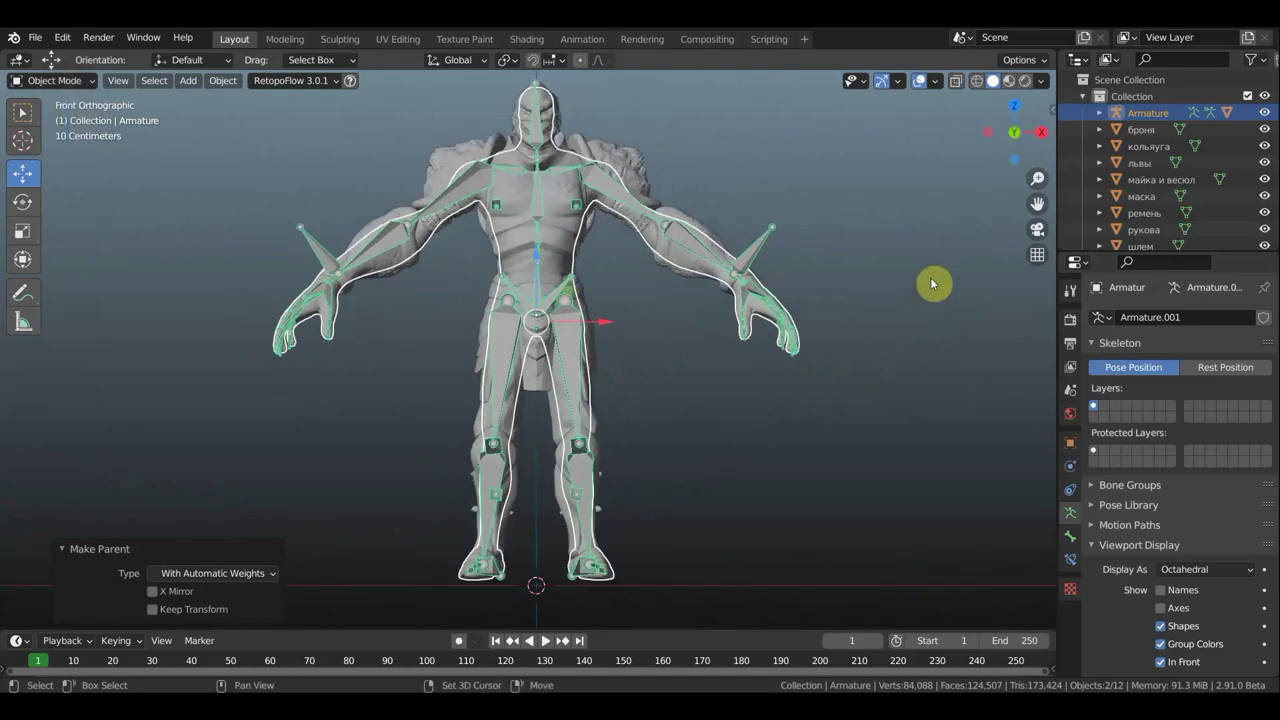
mouse_move(930, 280)
middle_mouse_down("shift")
mouse_move(920, 403)
mouse_move(908, 363)
middle_mouse_up("shift")
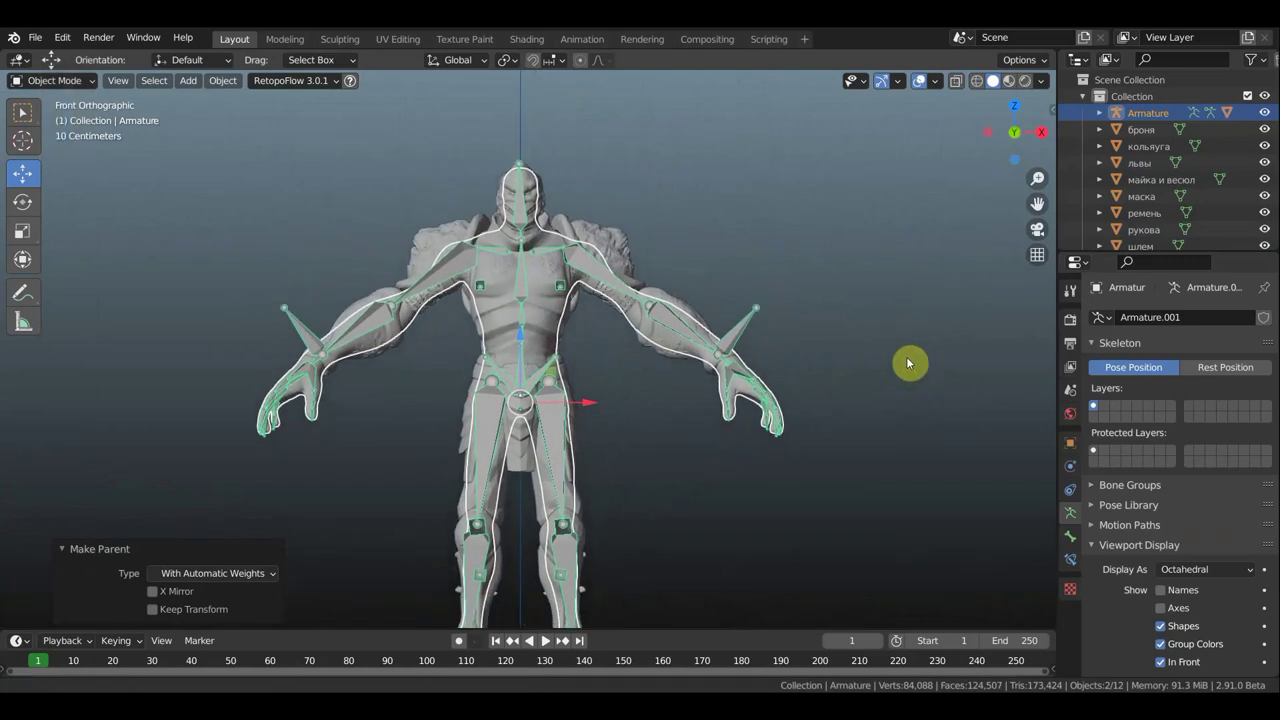
left_click(740, 326)
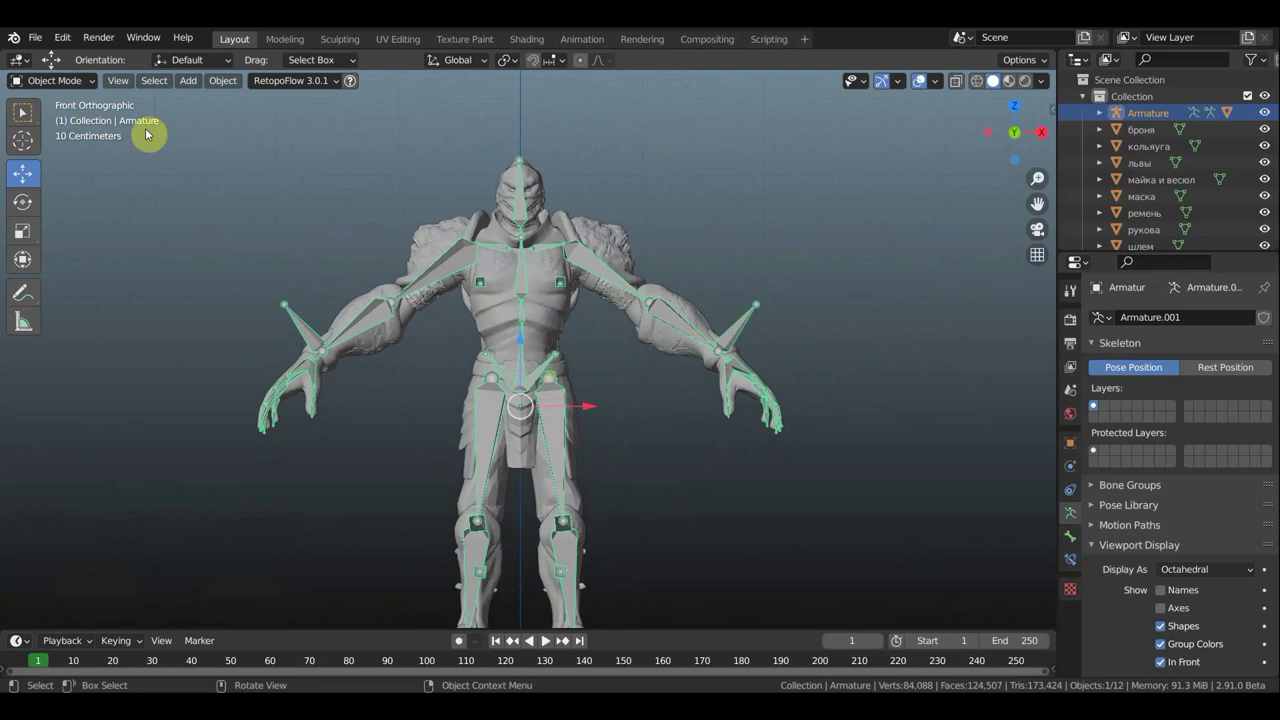
left_click(57, 80)
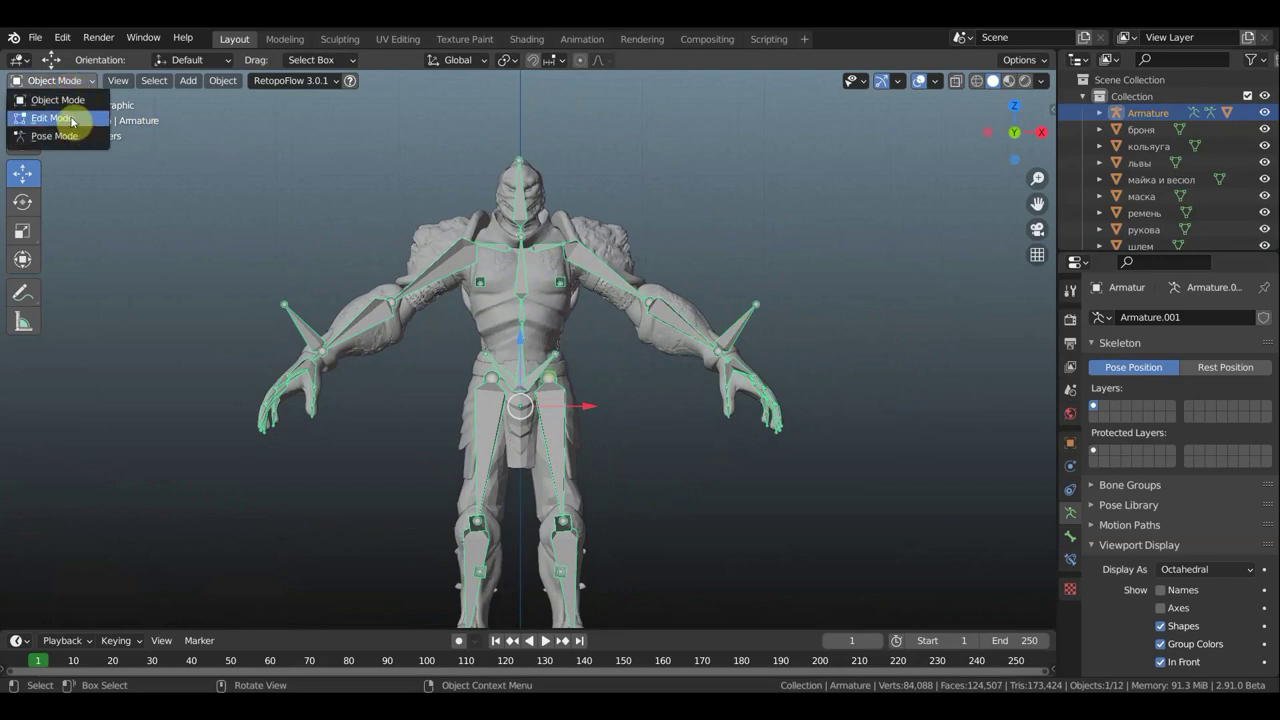
In bone editing, extrude a new small bone from the chest and clear its parent.
left_click(72, 118)
scroll(586, 286, "up", 1)
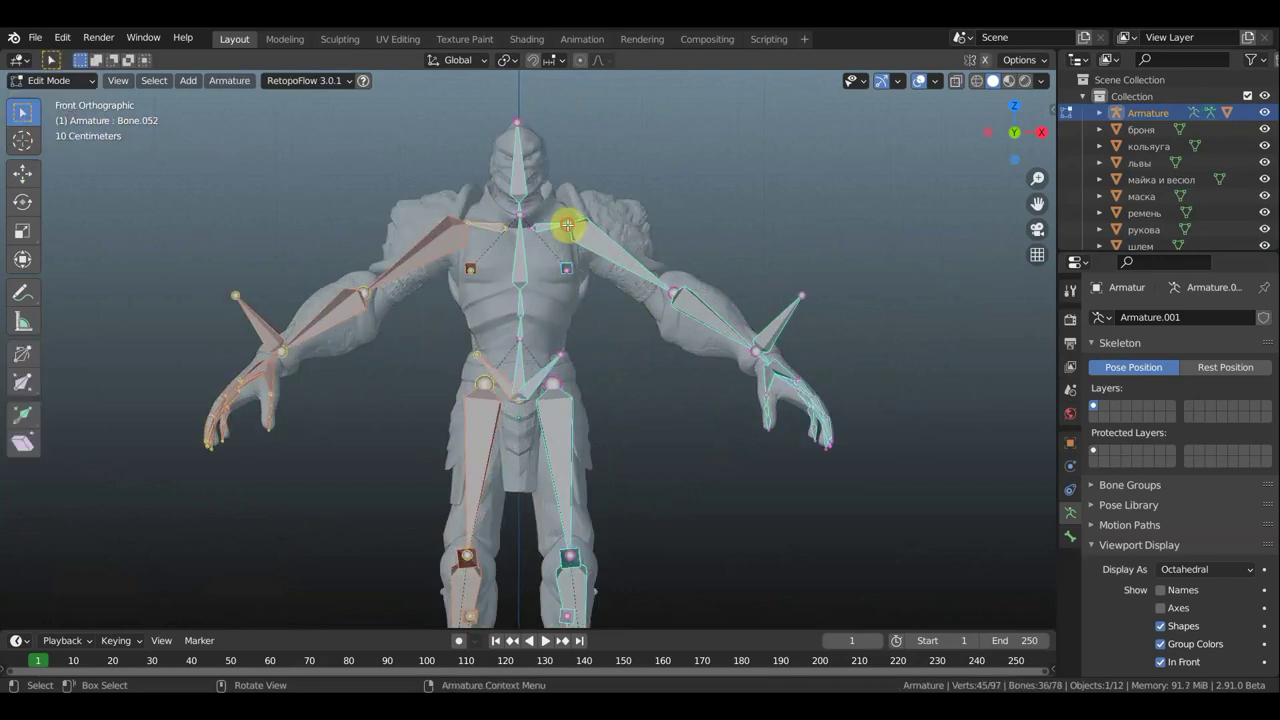
left_click(691, 234)
mouse_move(691, 234)
middle_mouse_down()
mouse_move(486, 269)
mouse_move(666, 251)
mouse_move(671, 237)
middle_mouse_up()
key("KP_1")
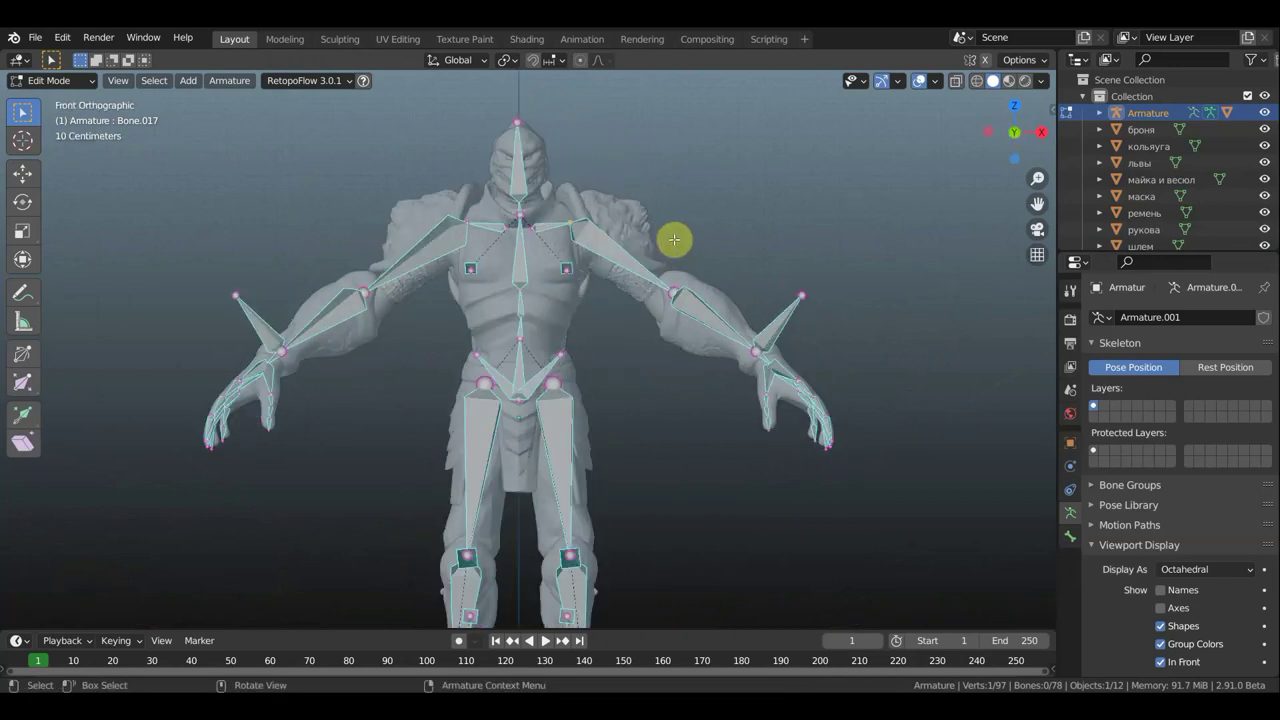
key("e")
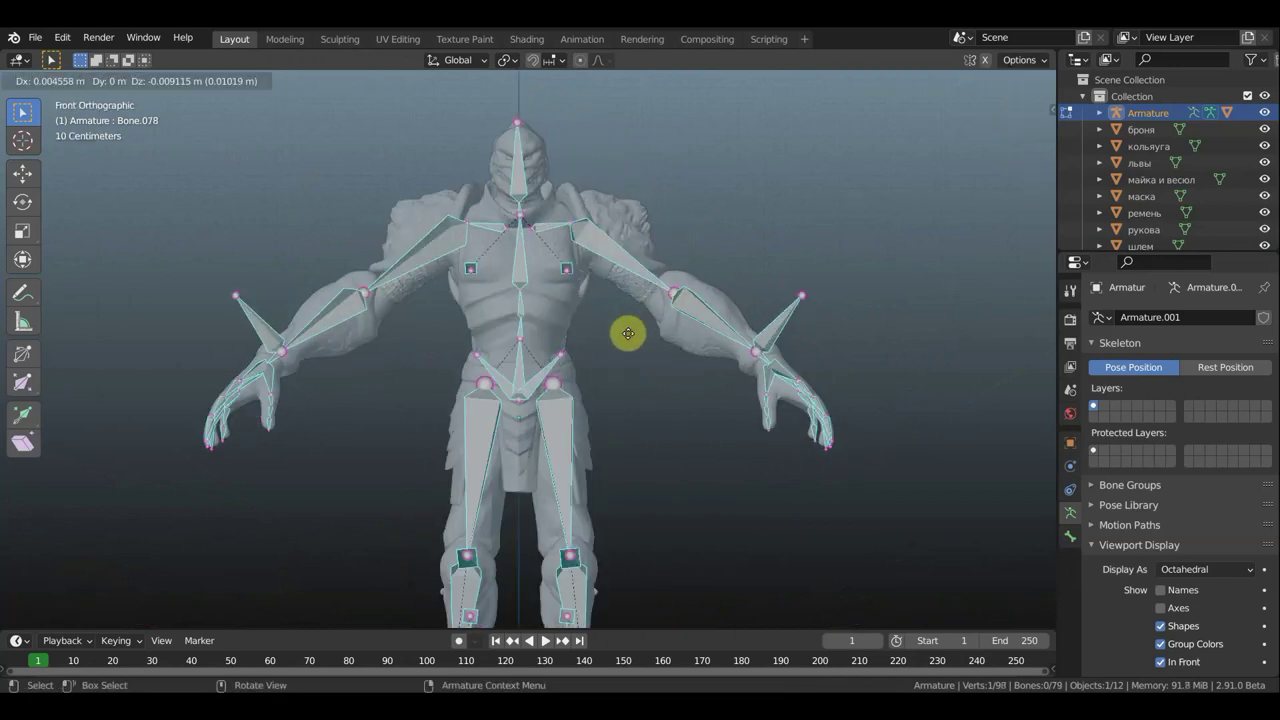
left_click(605, 330)
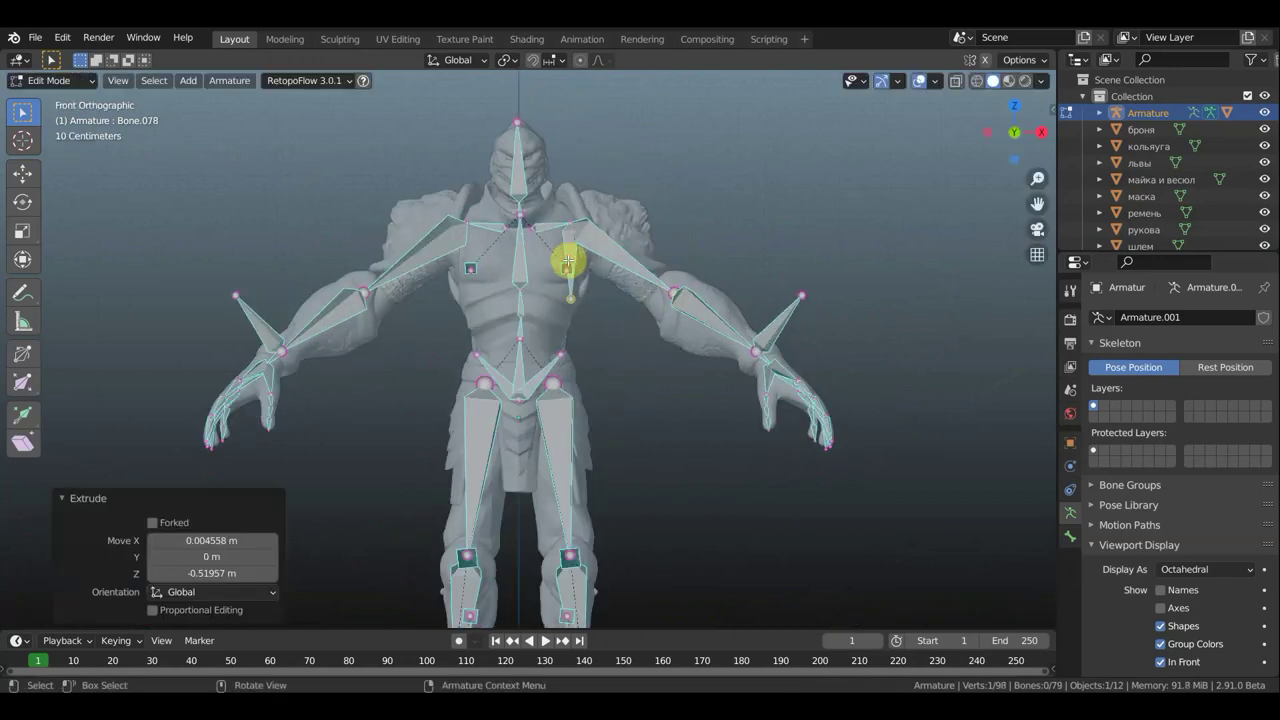
left_click(568, 259)
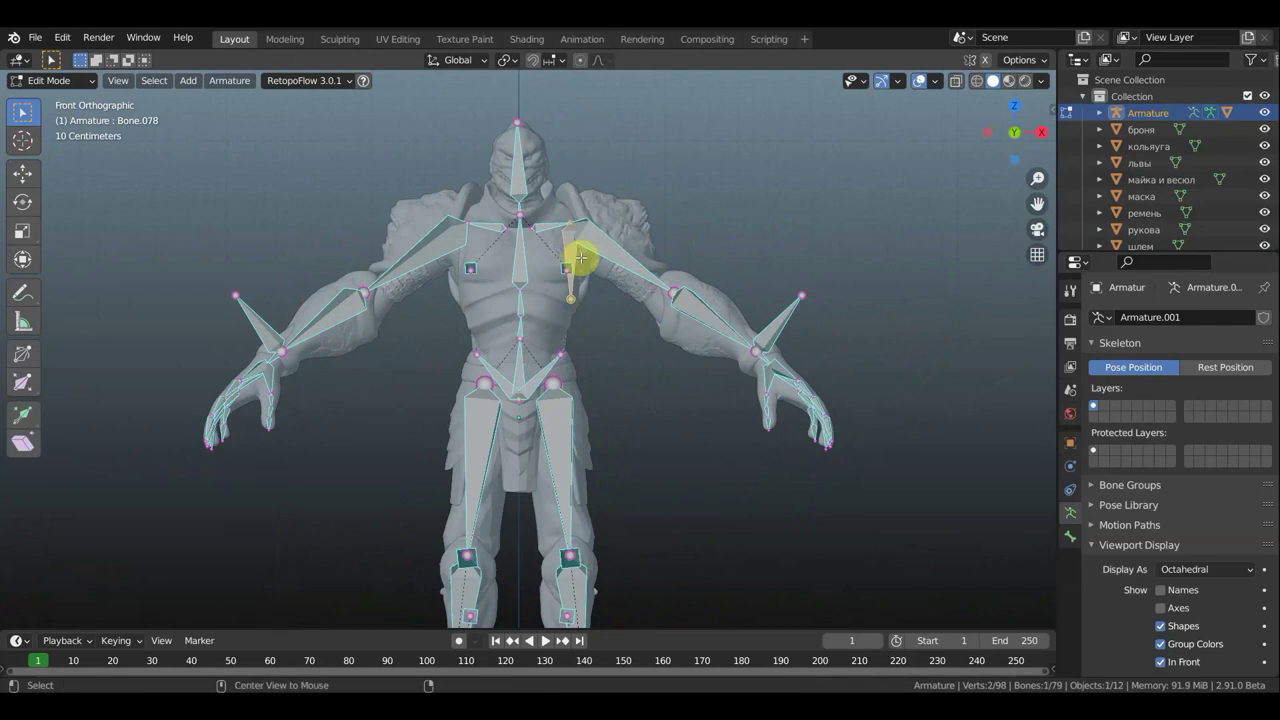
key("alt+p")
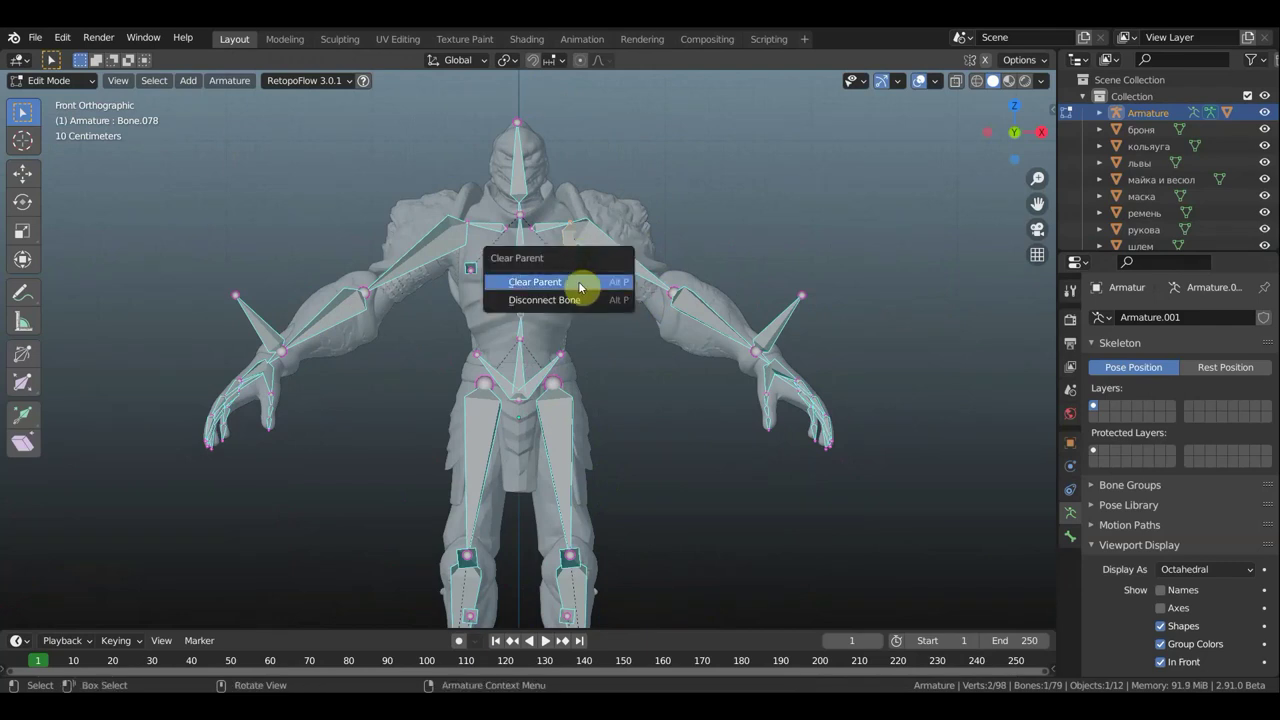
left_click(578, 282)
Move, tilt and shrink the small bone to about 0.637 scale onto the shoulder.
key("KP_3")
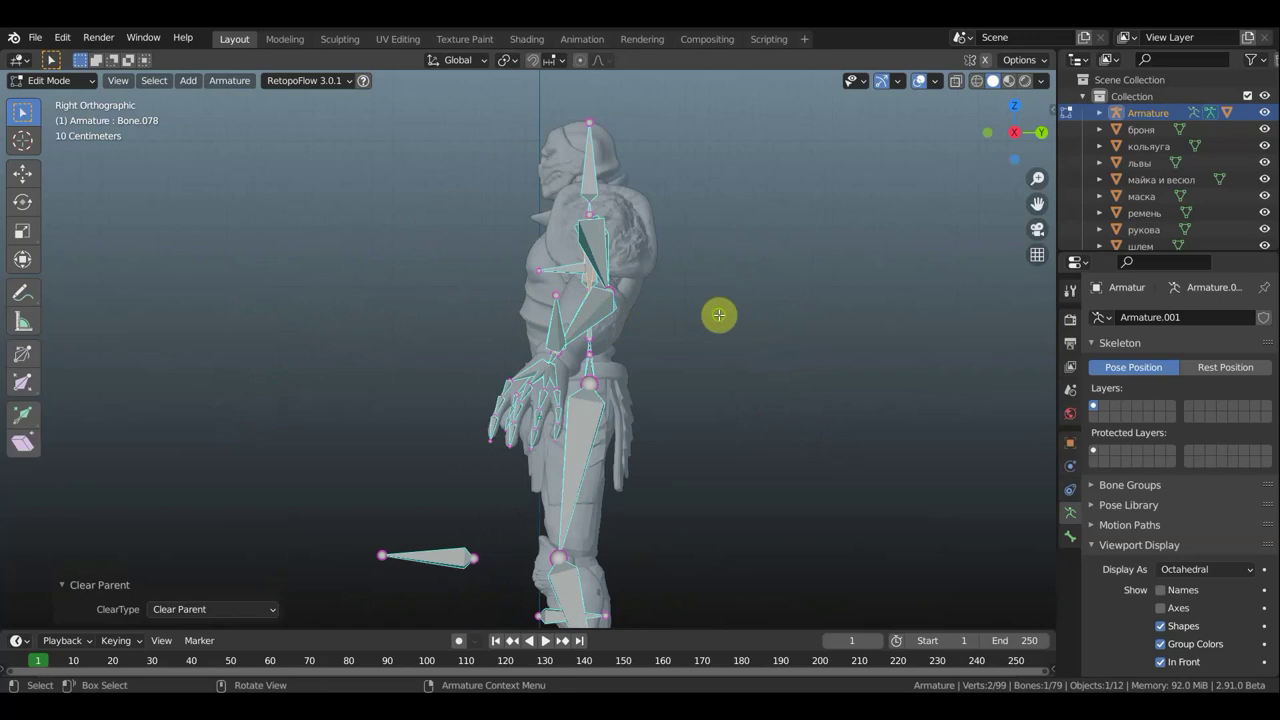
middle_click_drag(717, 314, 1003, 317)
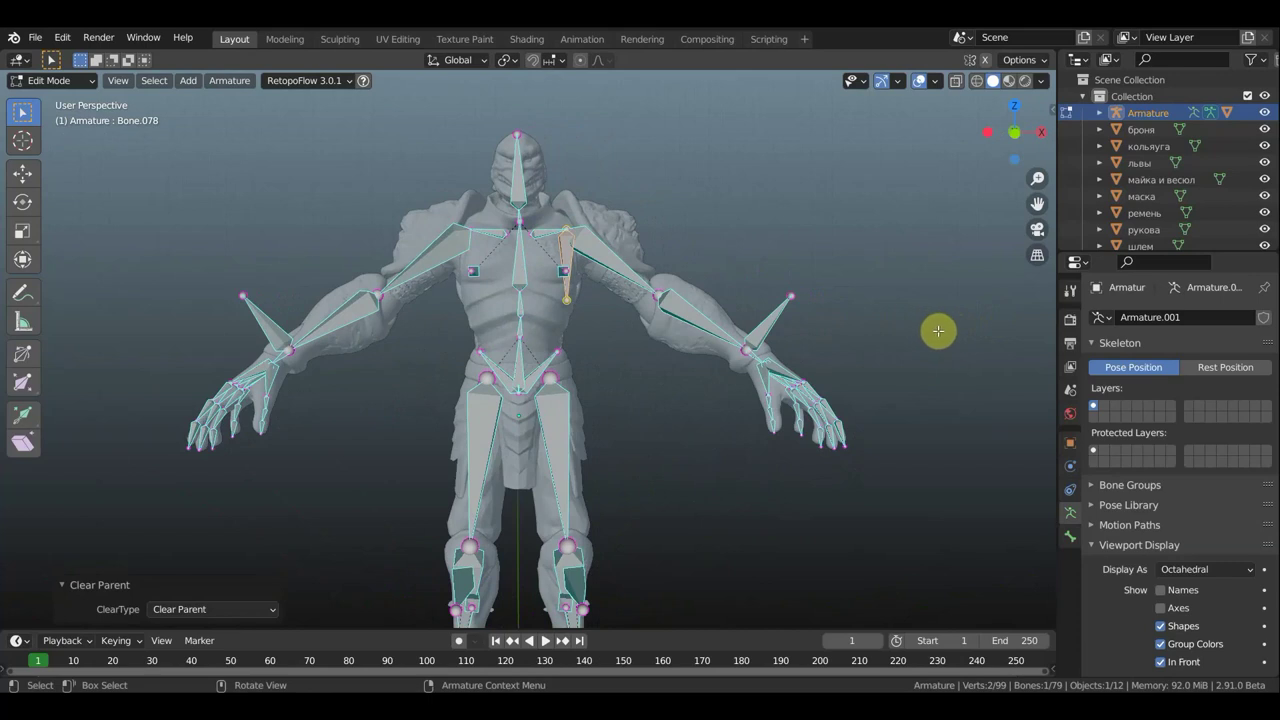
key("KP_1")
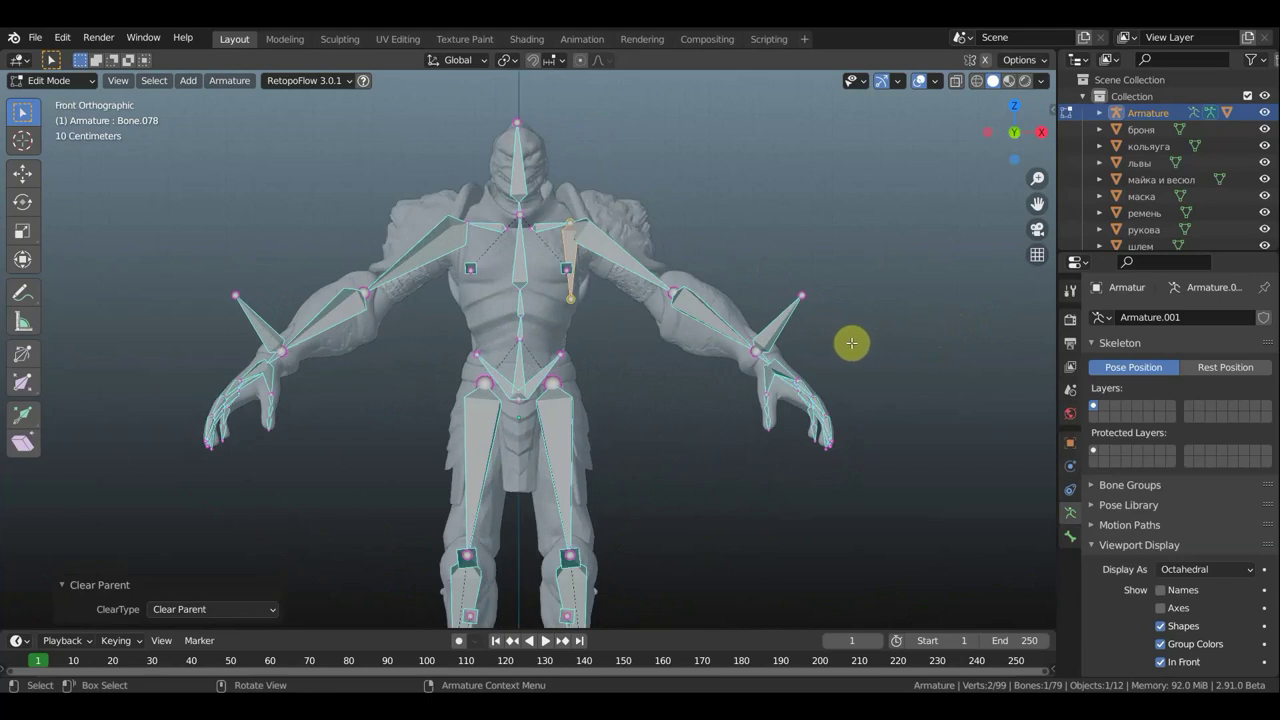
key("g")
left_click(900, 346)
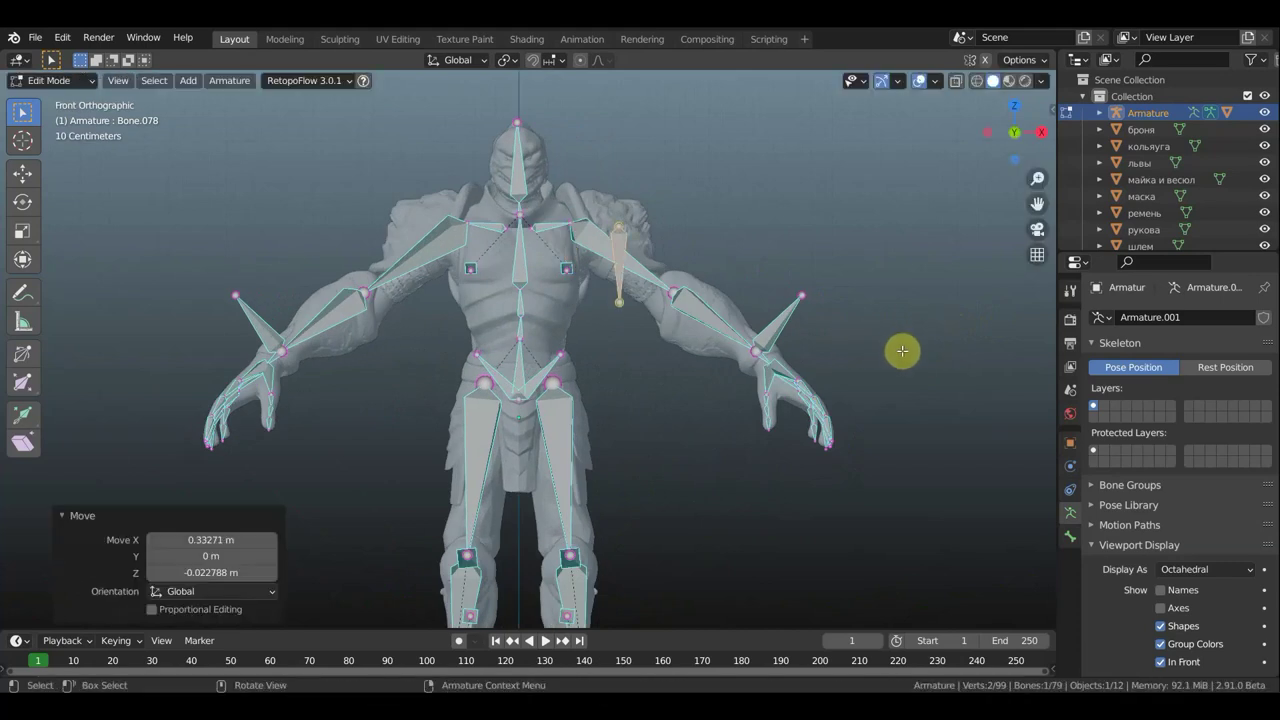
key("r")
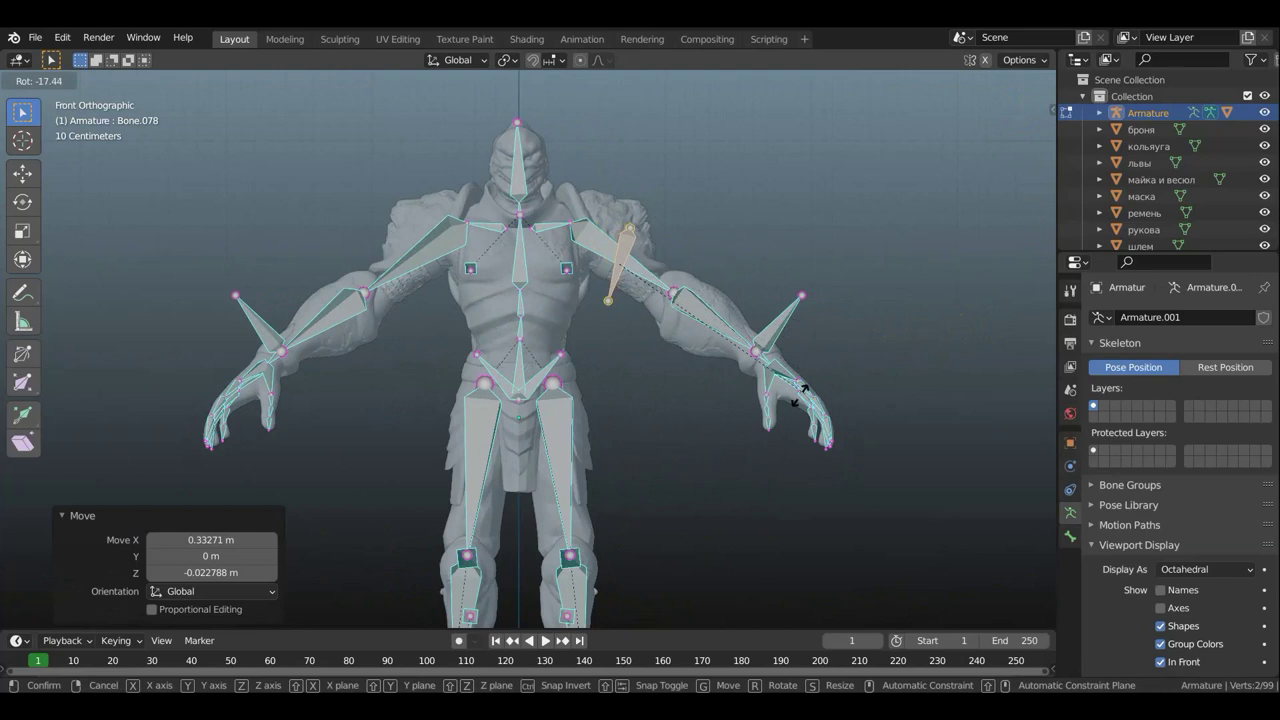
left_click(749, 400)
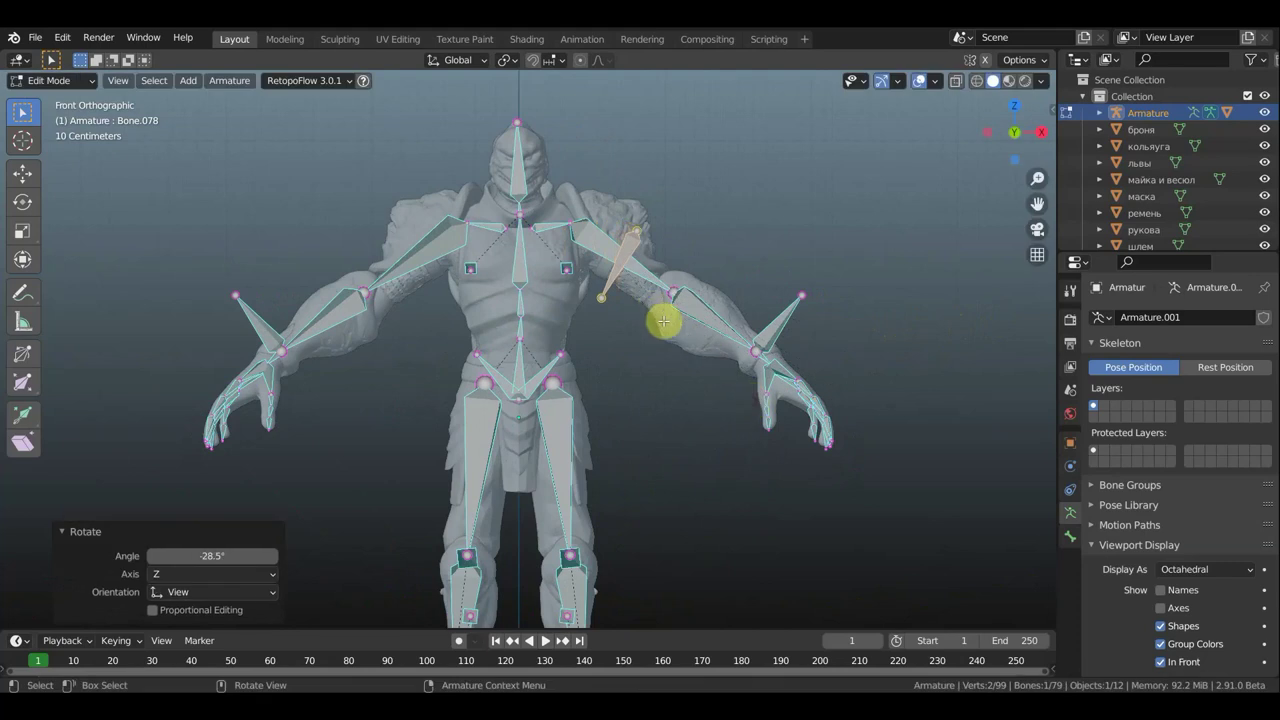
key("s")
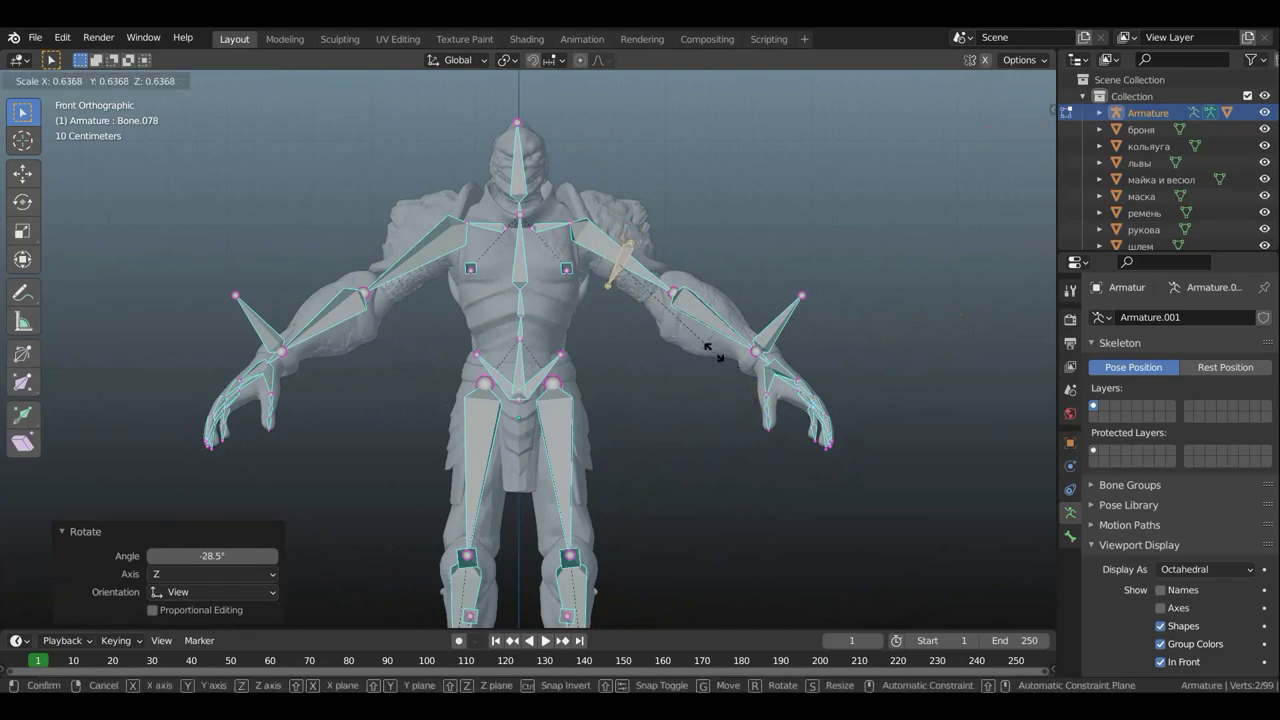
left_click(712, 352)
Parent the small bone to upper-arm bone Bone.018 with Keep Offset.
scroll(620, 251, "up", 4)
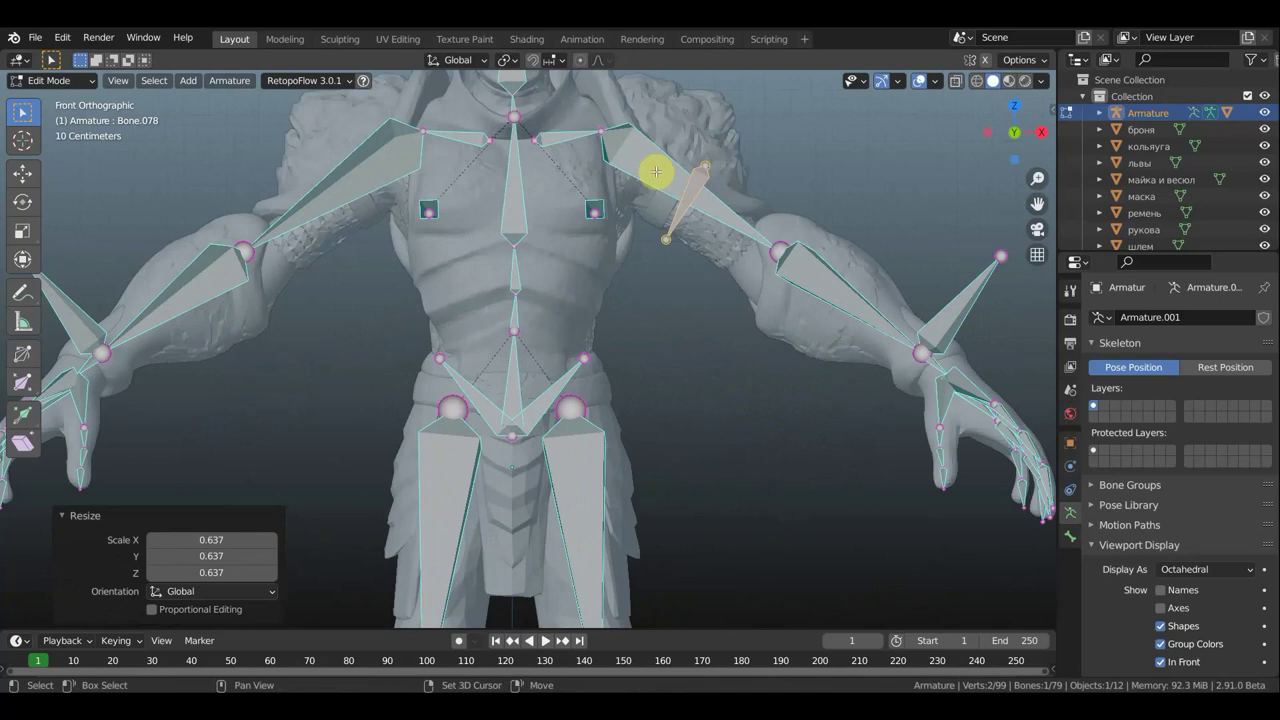
left_click(700, 192, "shift")
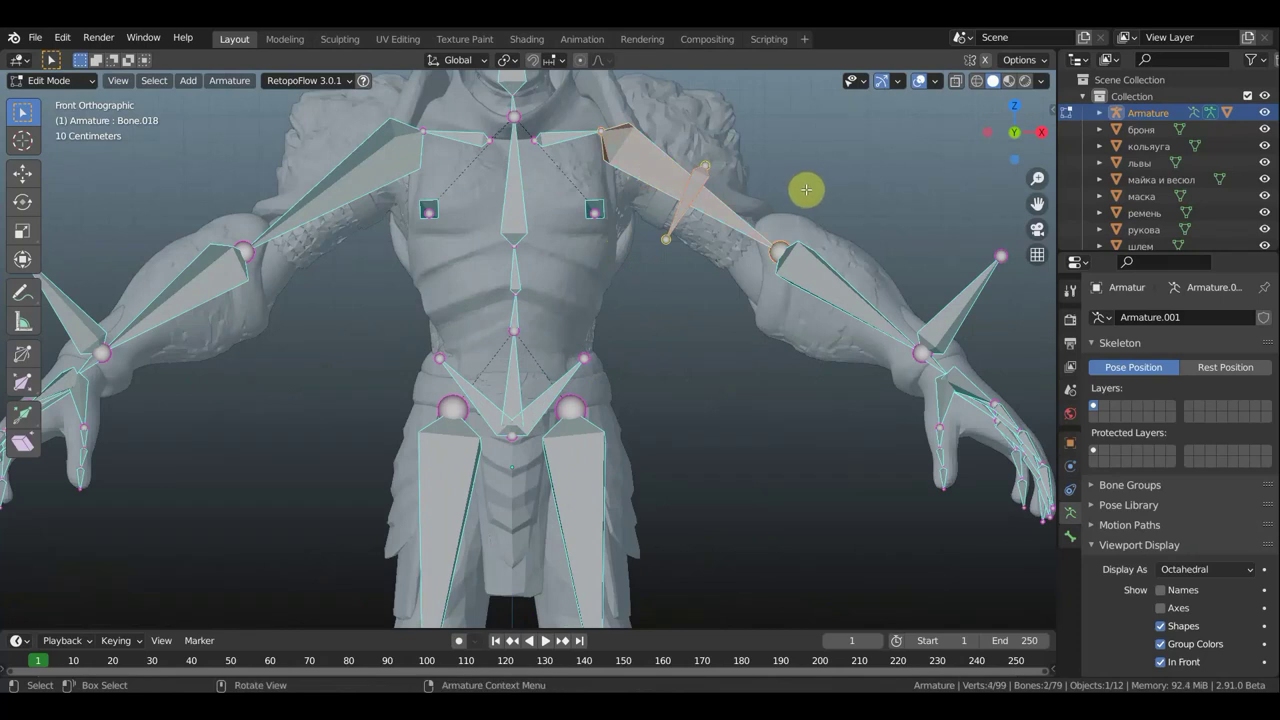
key("ctrl+p")
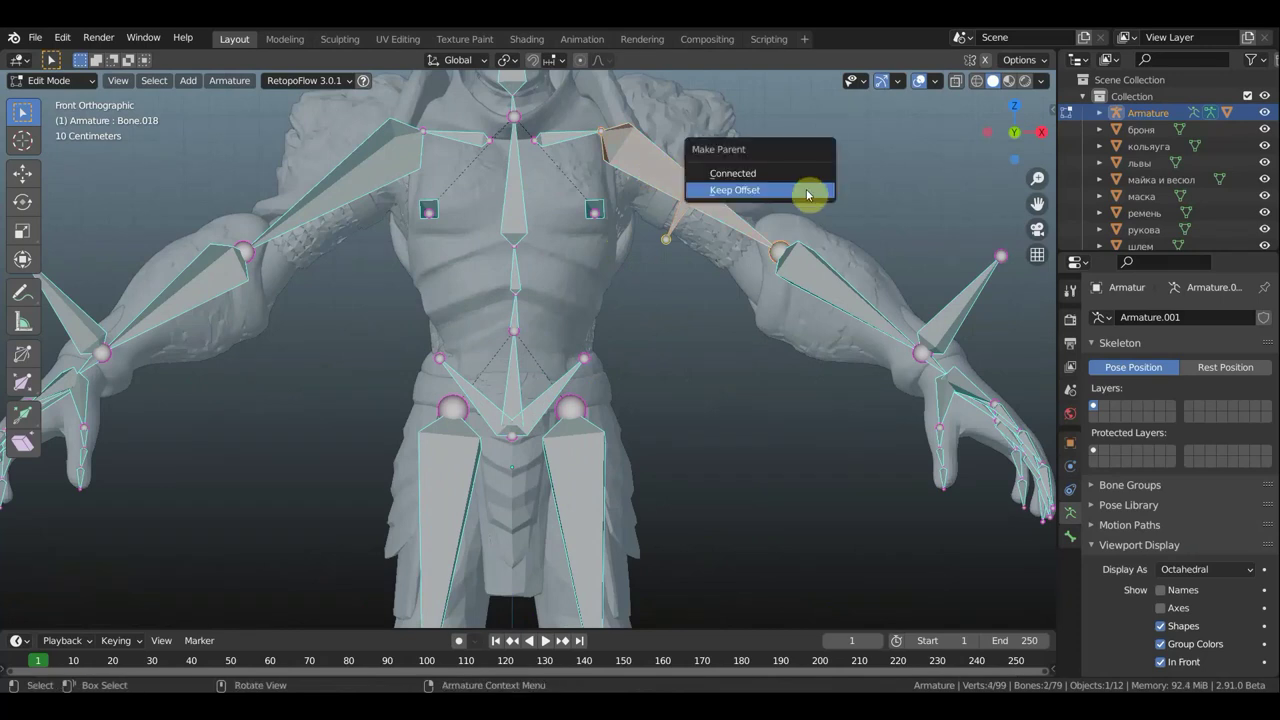
left_click(808, 194)
scroll(777, 209, "down", 3)
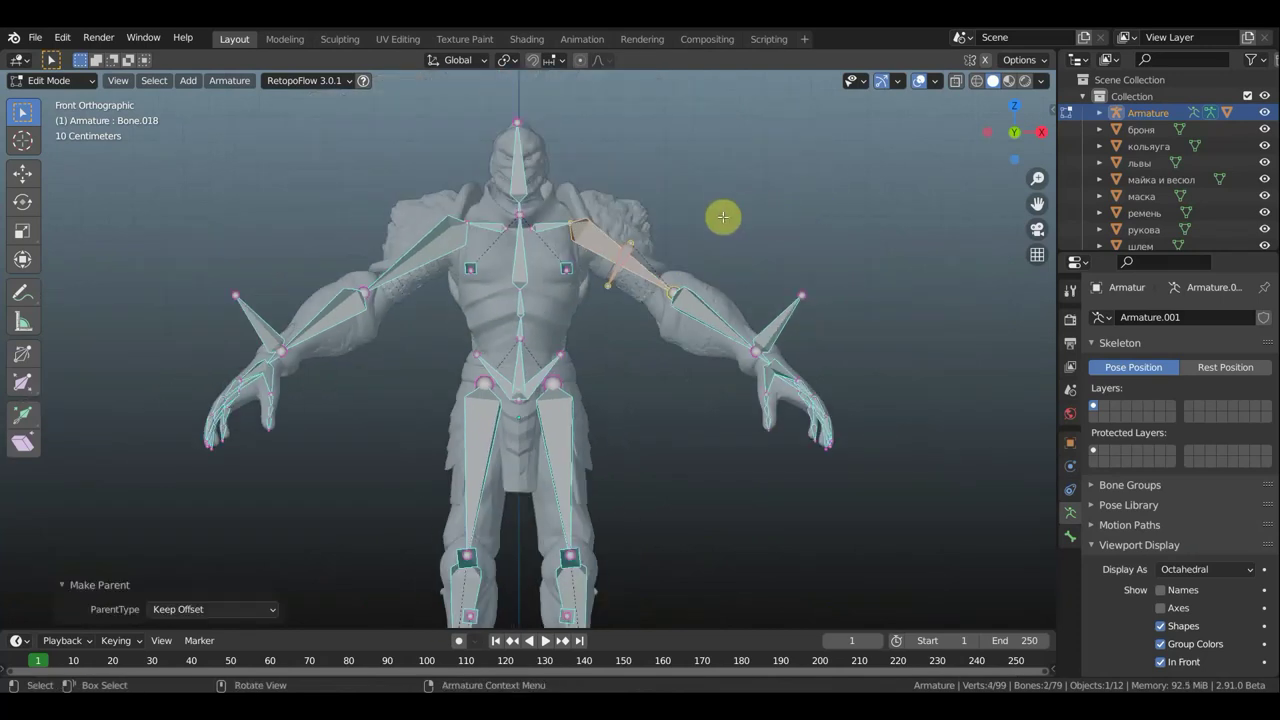
left_click(637, 247)
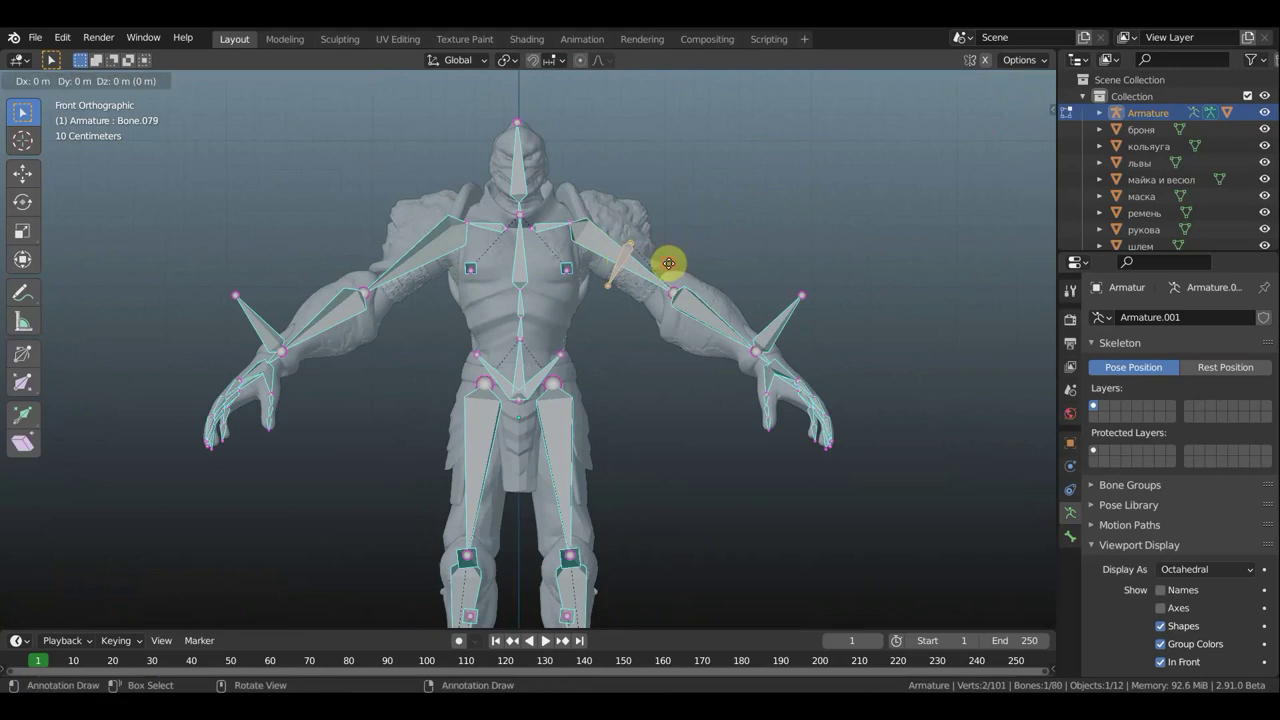
Duplicate the shoulder bone, mirror it across global X and move it -1.3901 m to the other shoulder.
key("shift+d")
key("Escape")
right_click(669, 263)
mouse_move(612, 264)
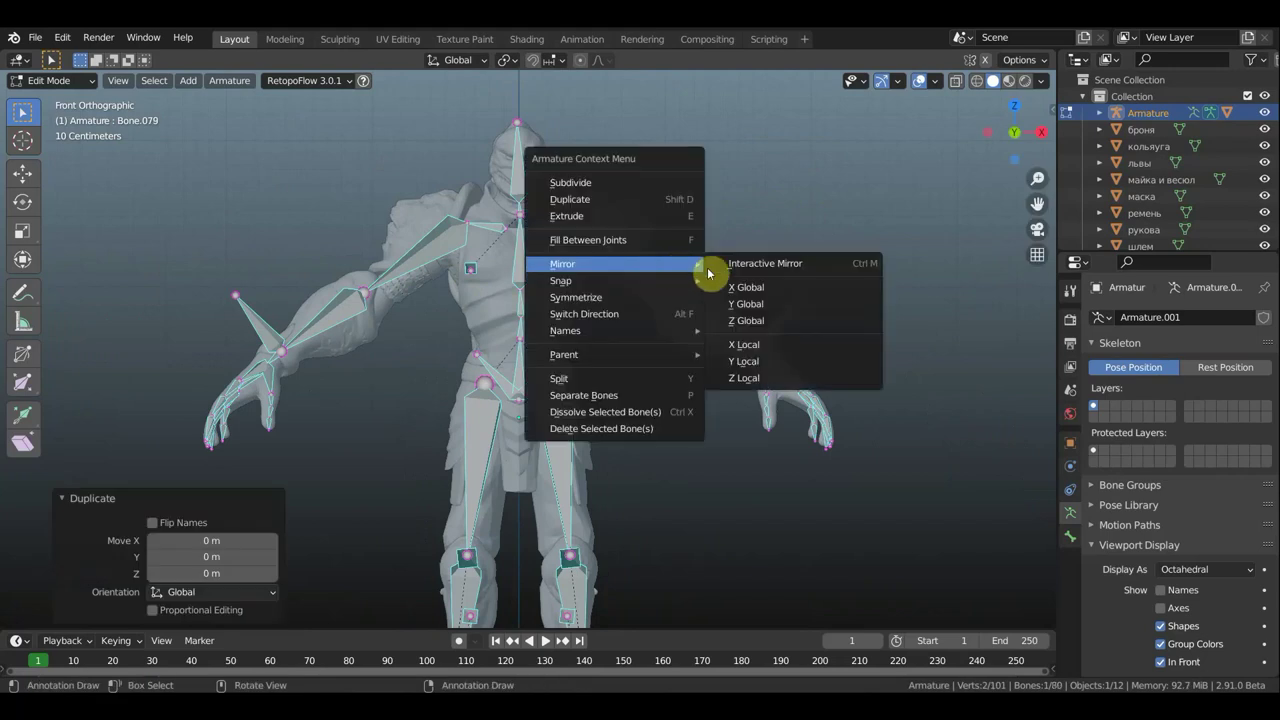
left_click(759, 292)
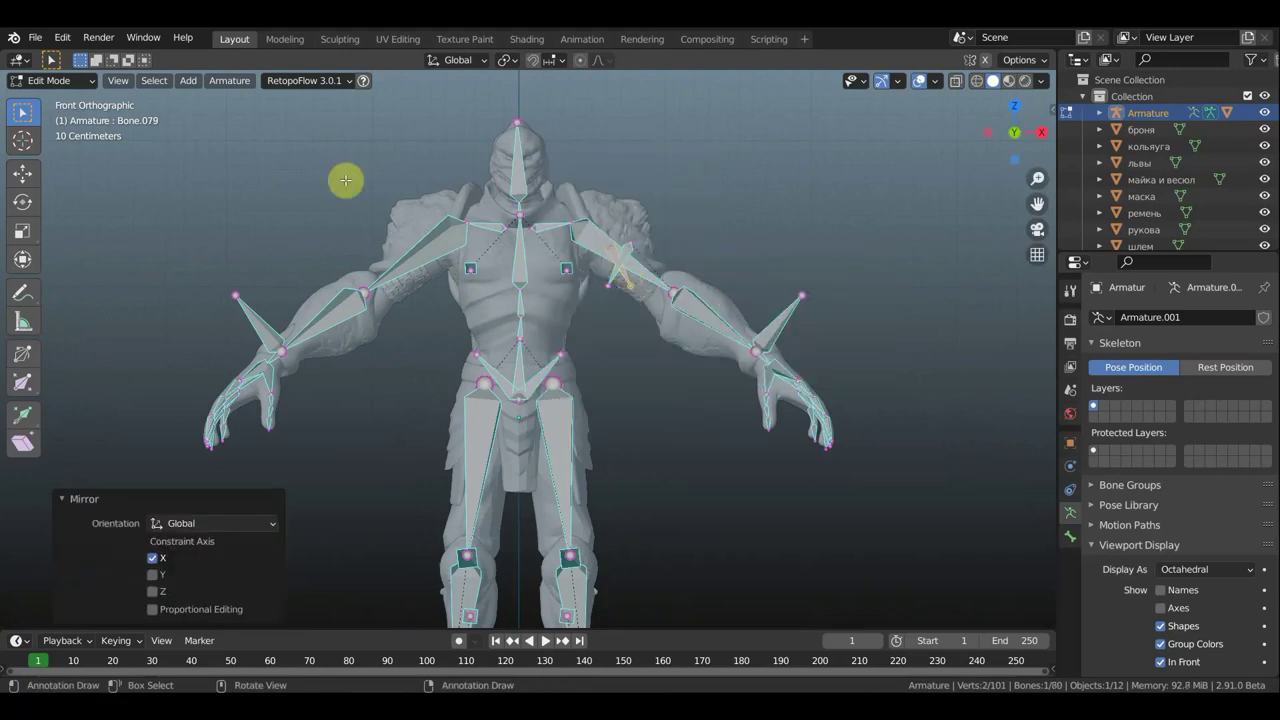
left_click(24, 177)
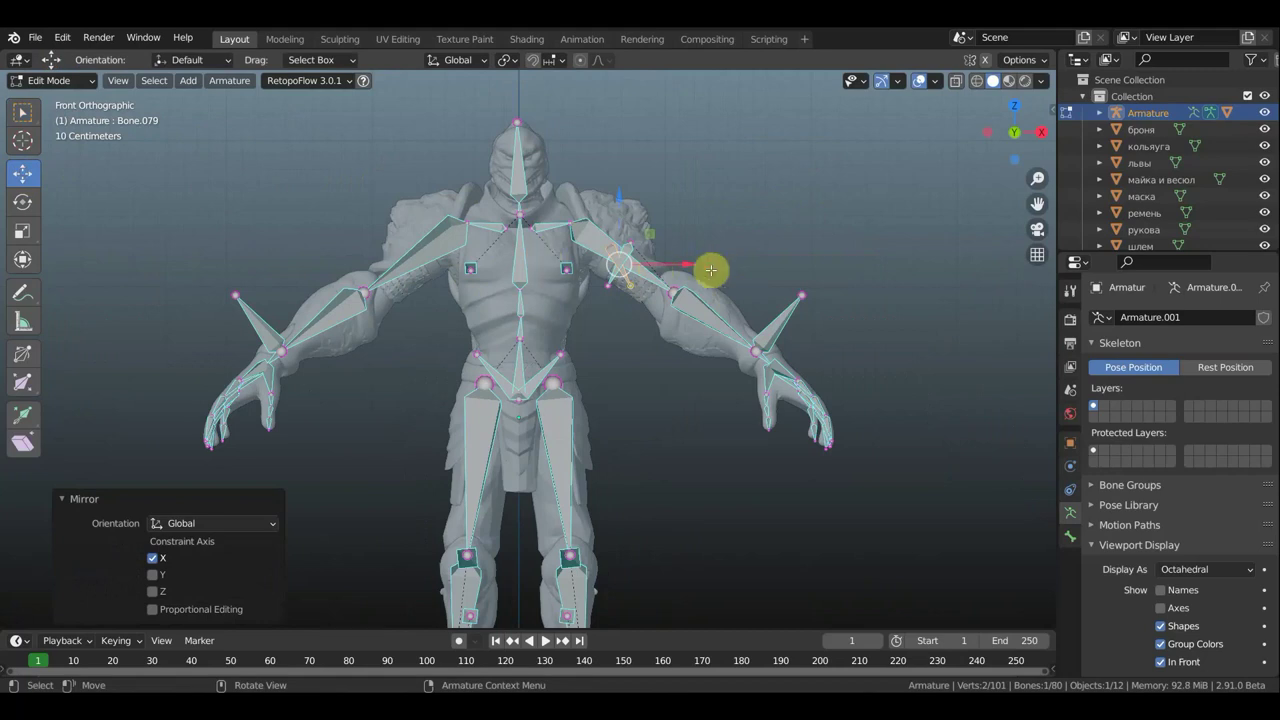
left_click_drag(684, 263, 478, 272)
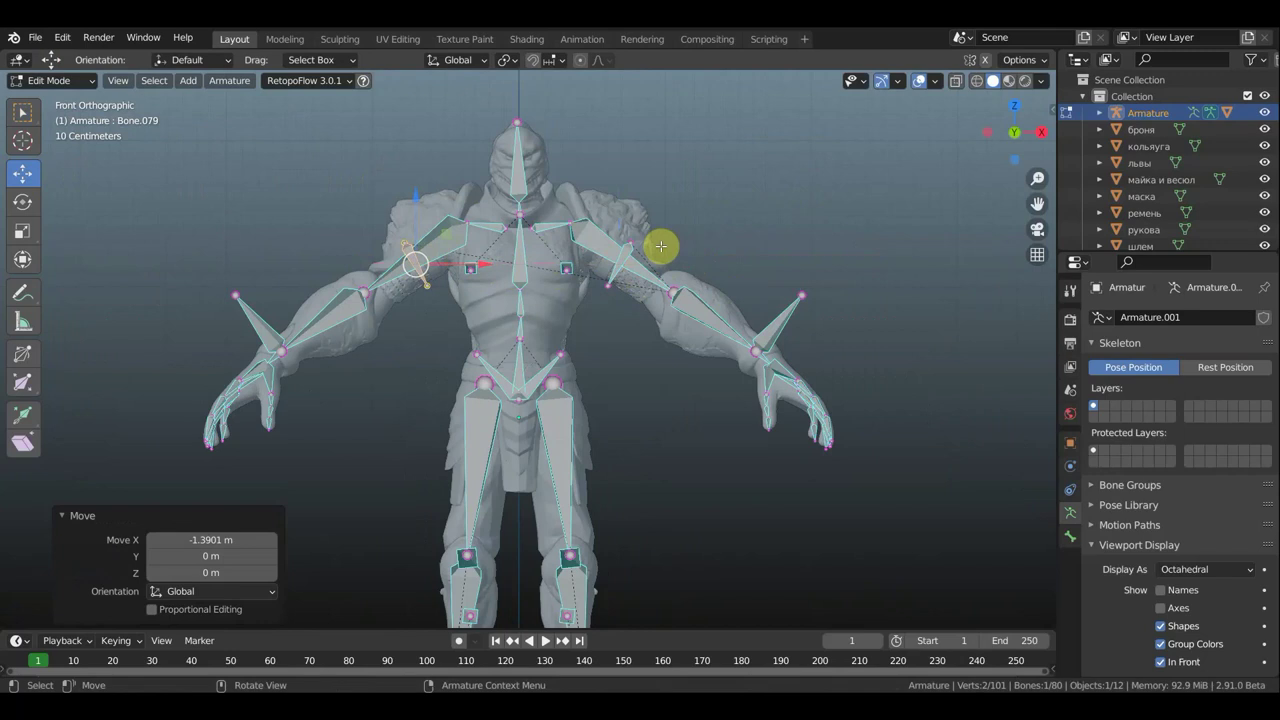
middle_click_drag(631, 423, 466, 423)
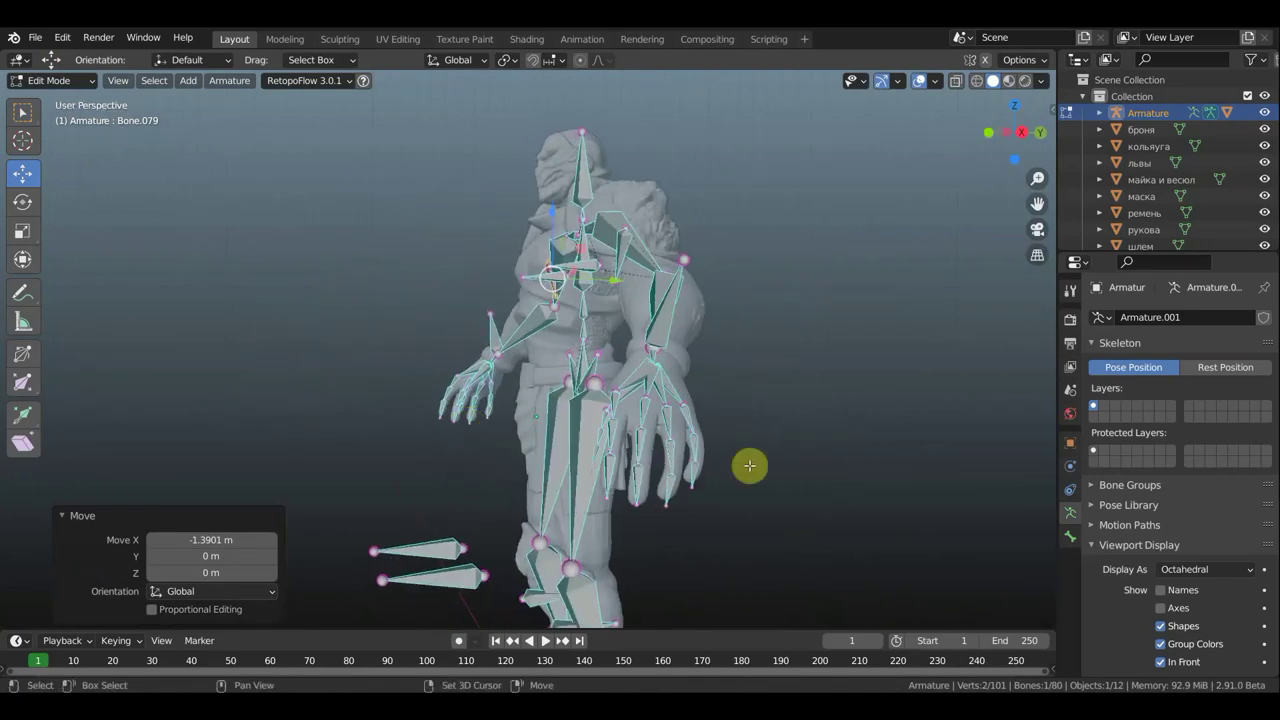
middle_click_drag(749, 465, 671, 251, "shift")
scroll(614, 303, "up", 3)
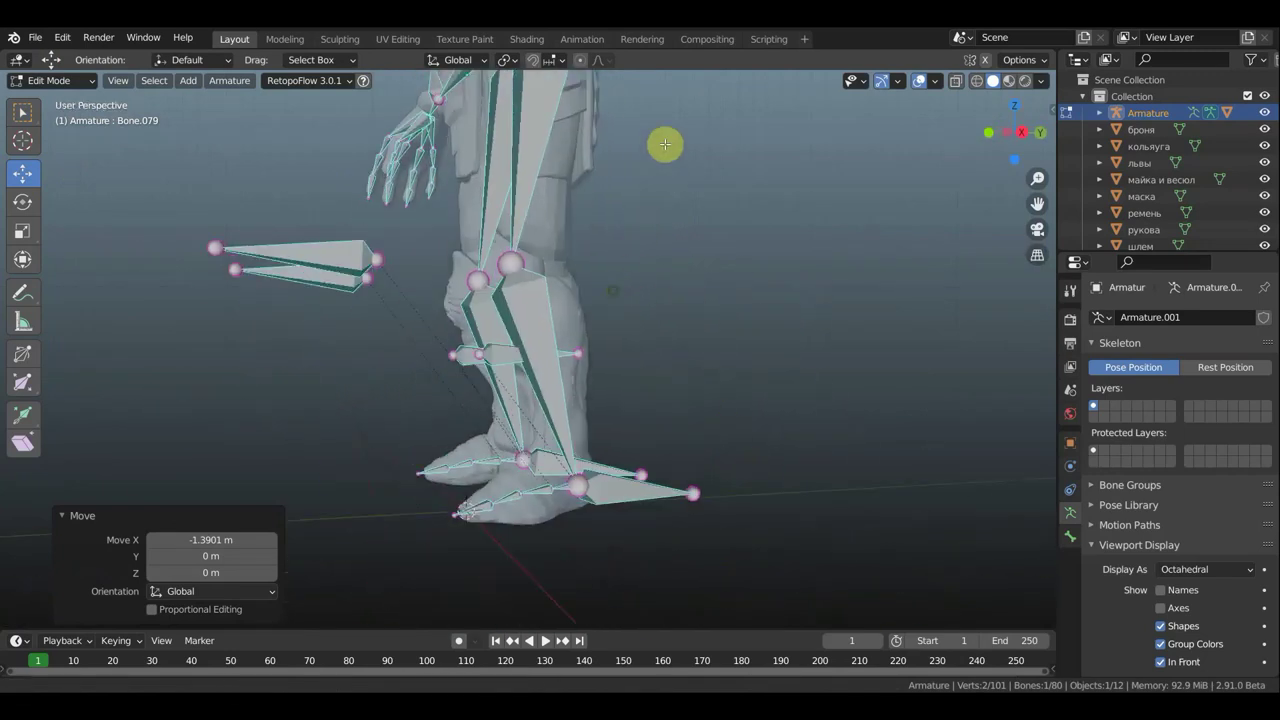
In right side view, extrude a new bone from the knee joint and clear its parent.
middle_click_drag(665, 144, 566, 257)
left_click(491, 321)
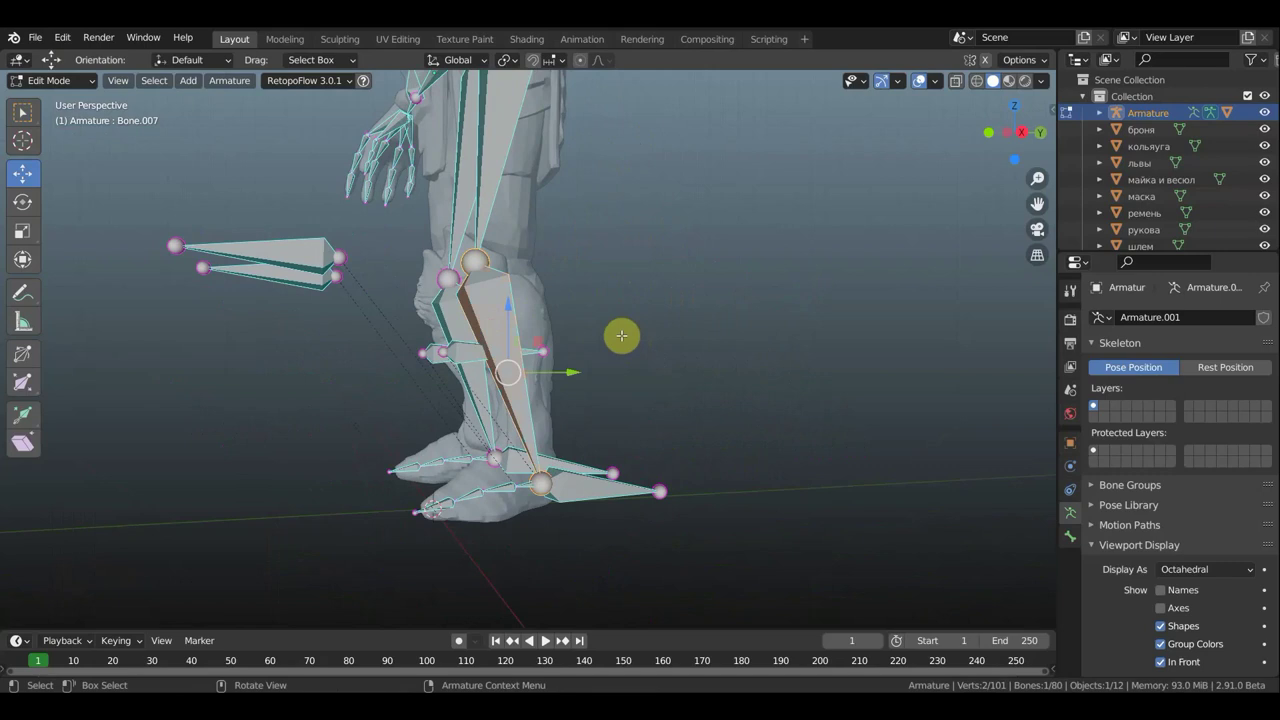
key("KP_3")
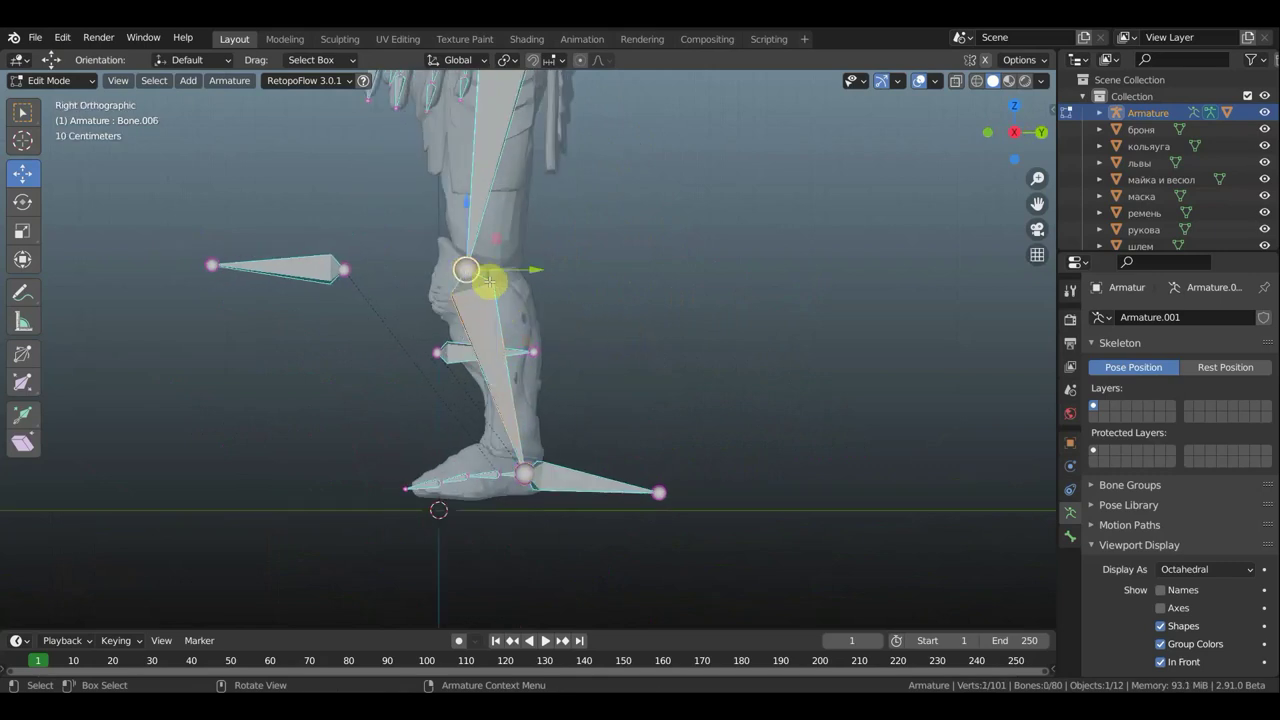
key("e")
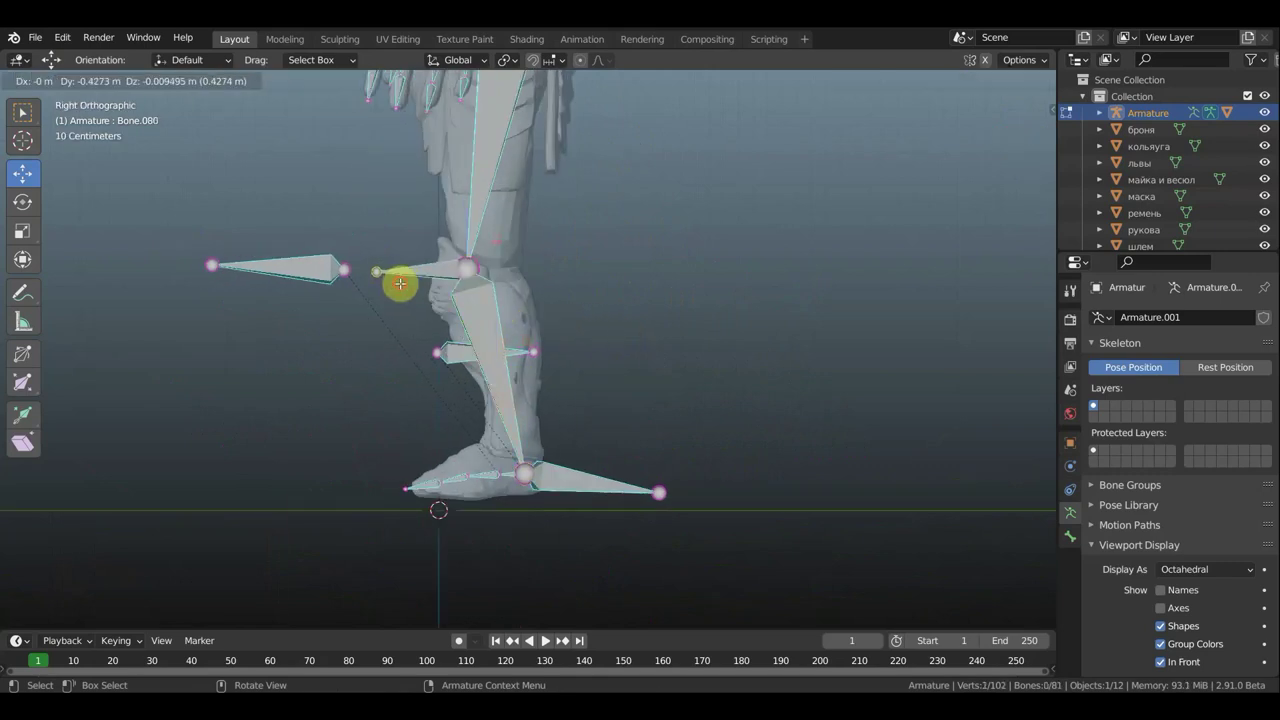
left_click(400, 284)
left_click(434, 270)
key("alt+p")
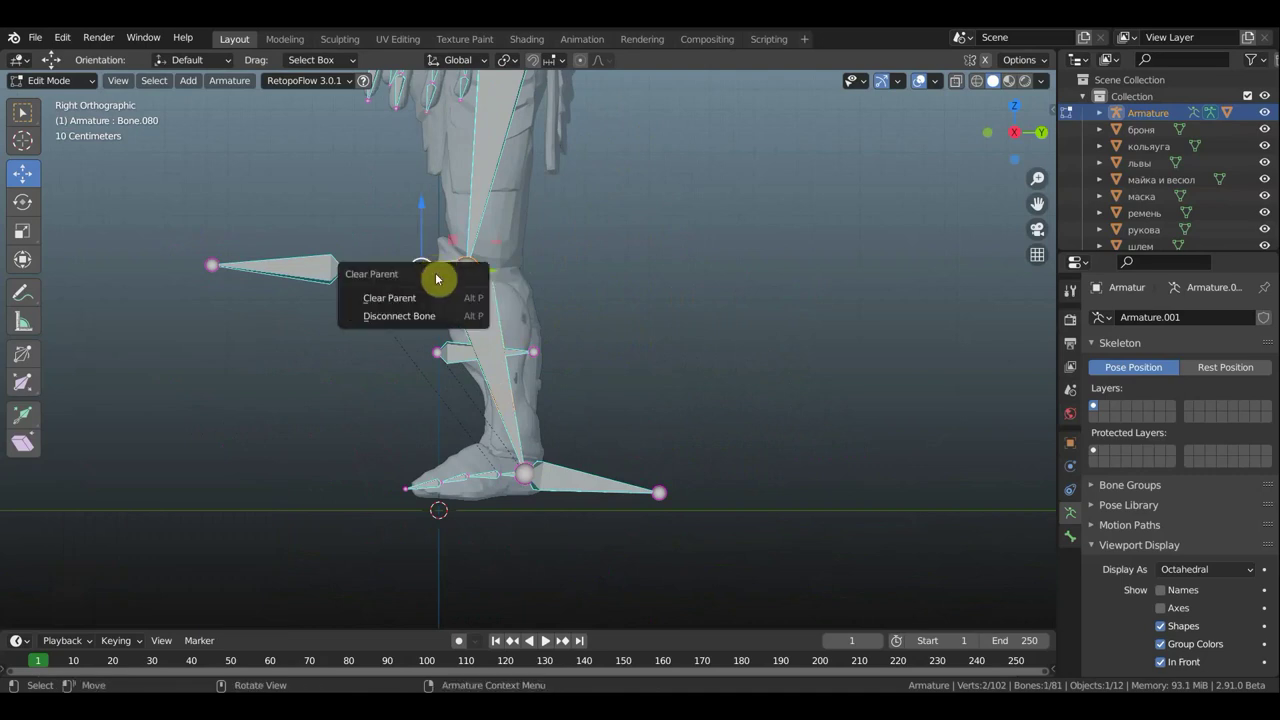
left_click(428, 298)
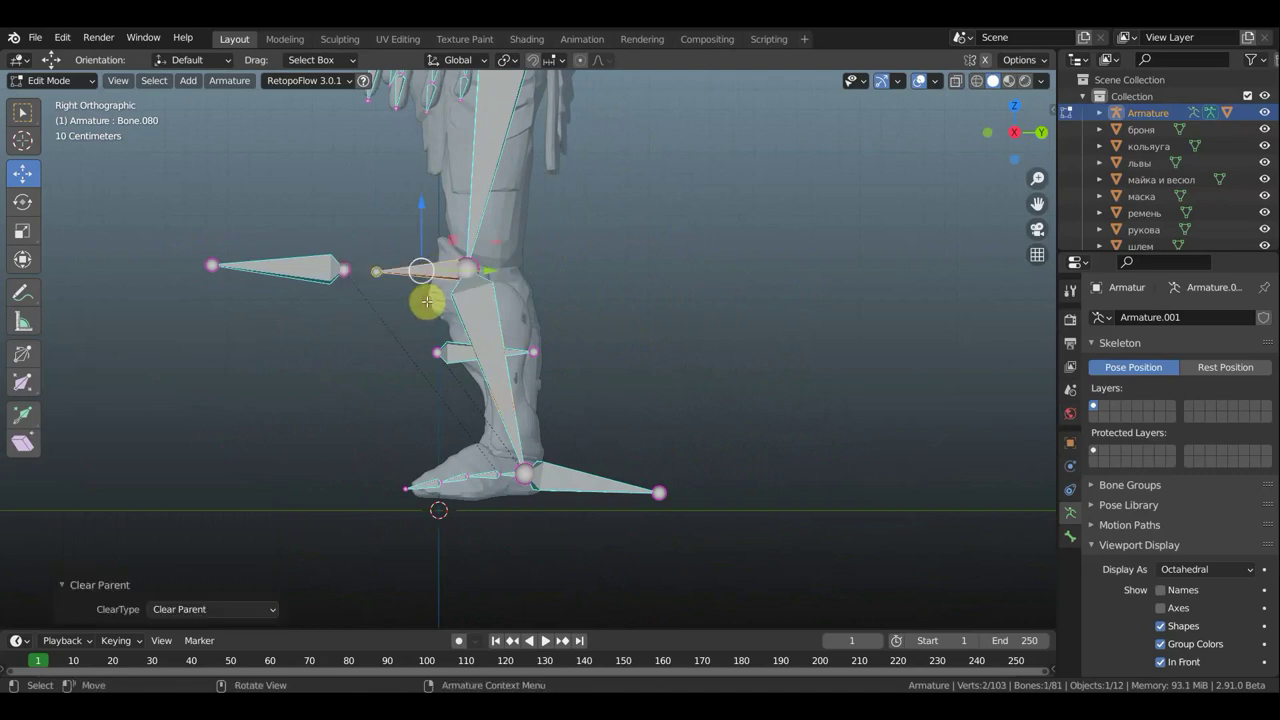
Tilt the new bone backward behind the lower shin and parent it to the shin, keeping offset.
key("r")
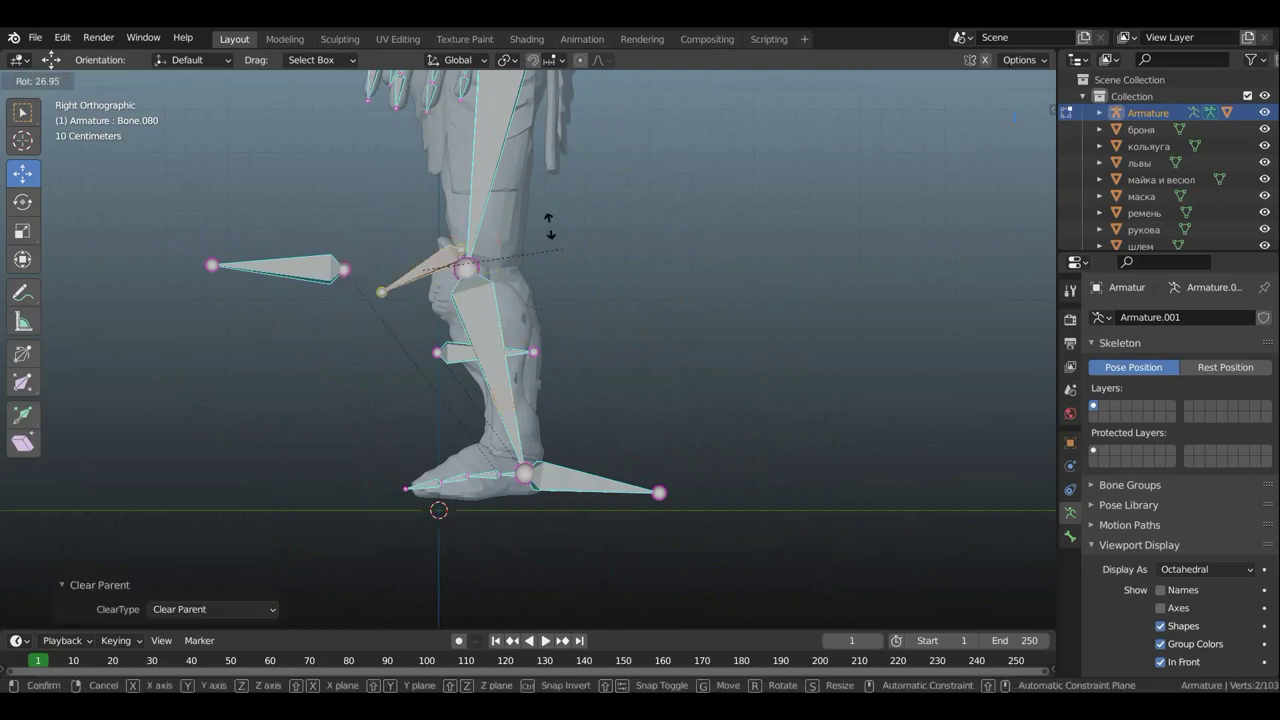
left_click(213, 196)
key("g")
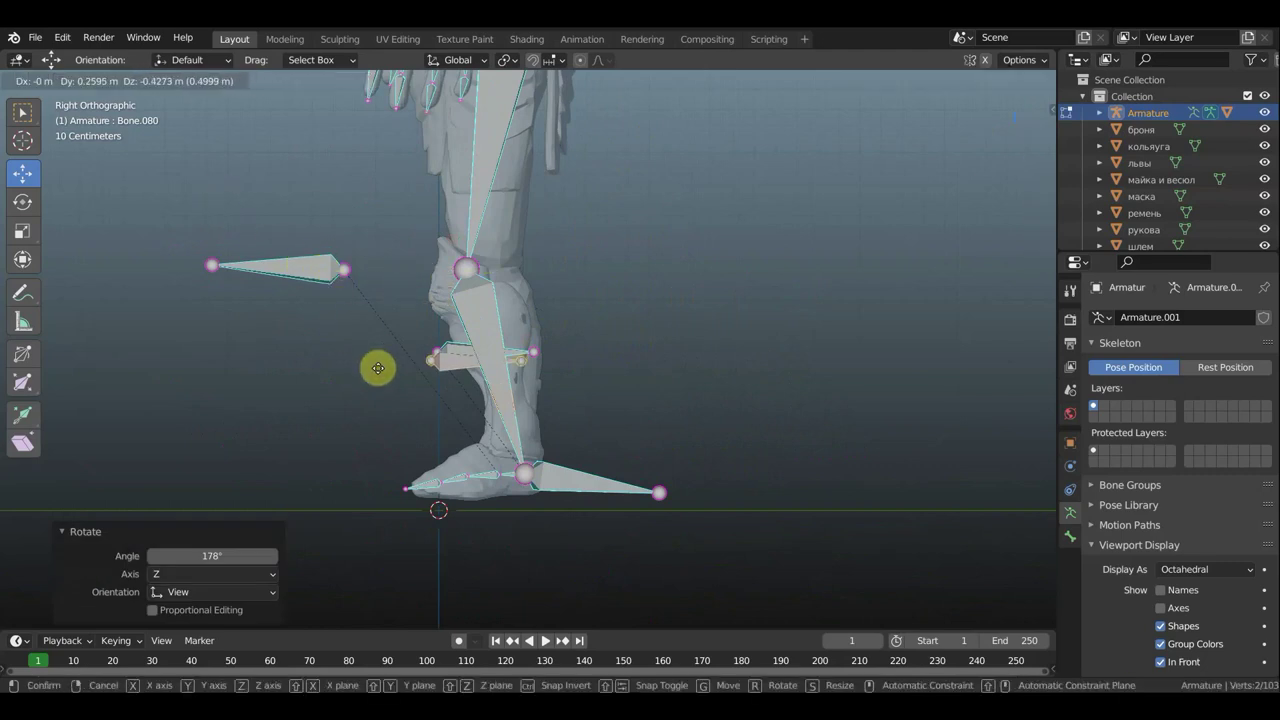
left_click(392, 382)
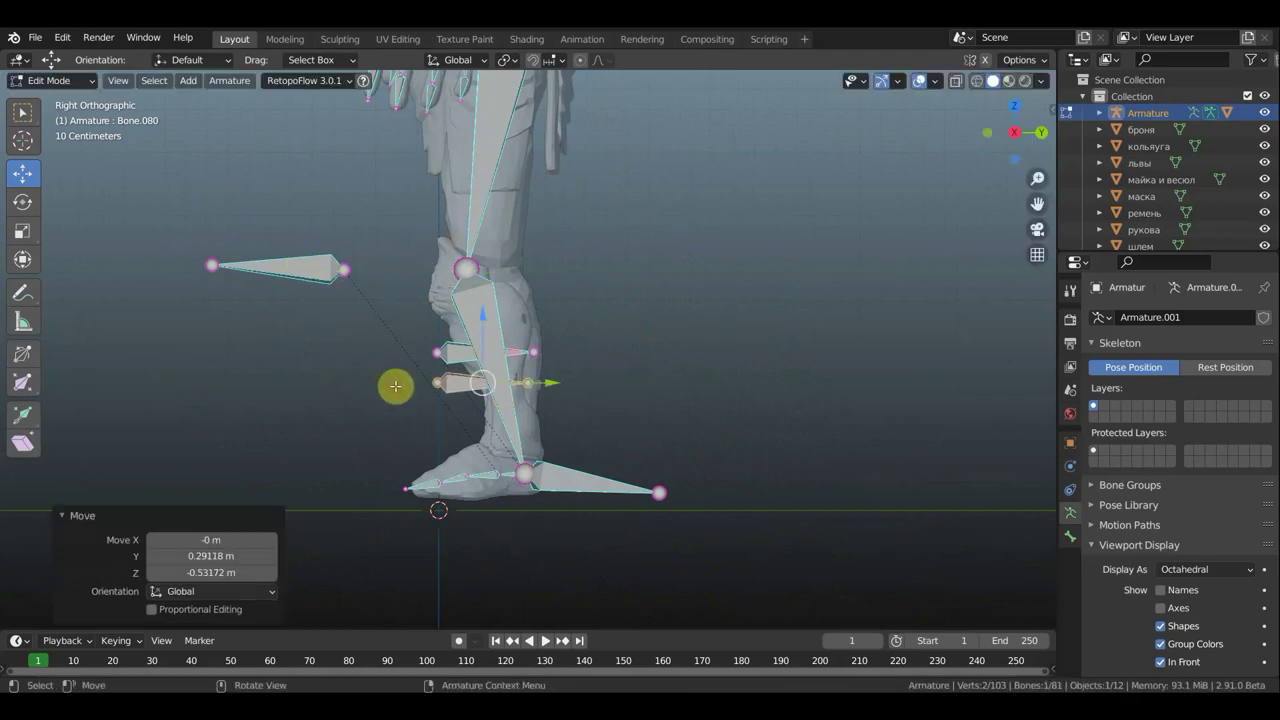
left_click(497, 320)
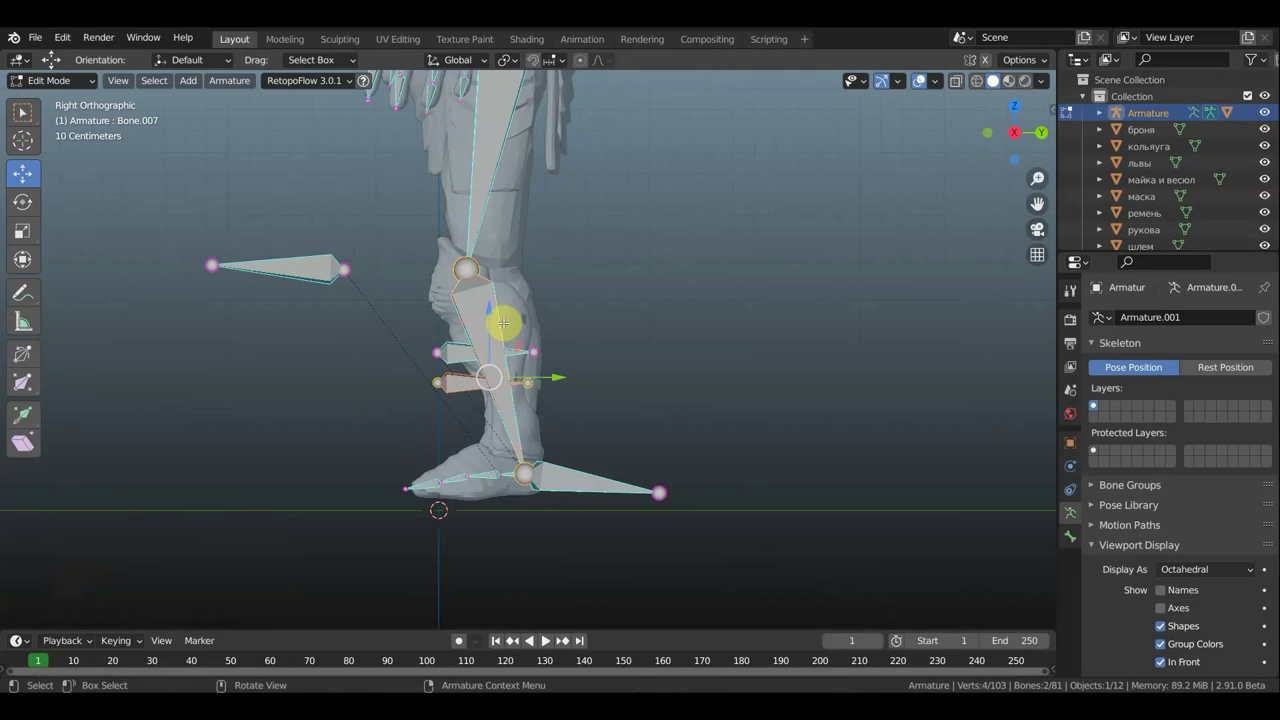
key("p")
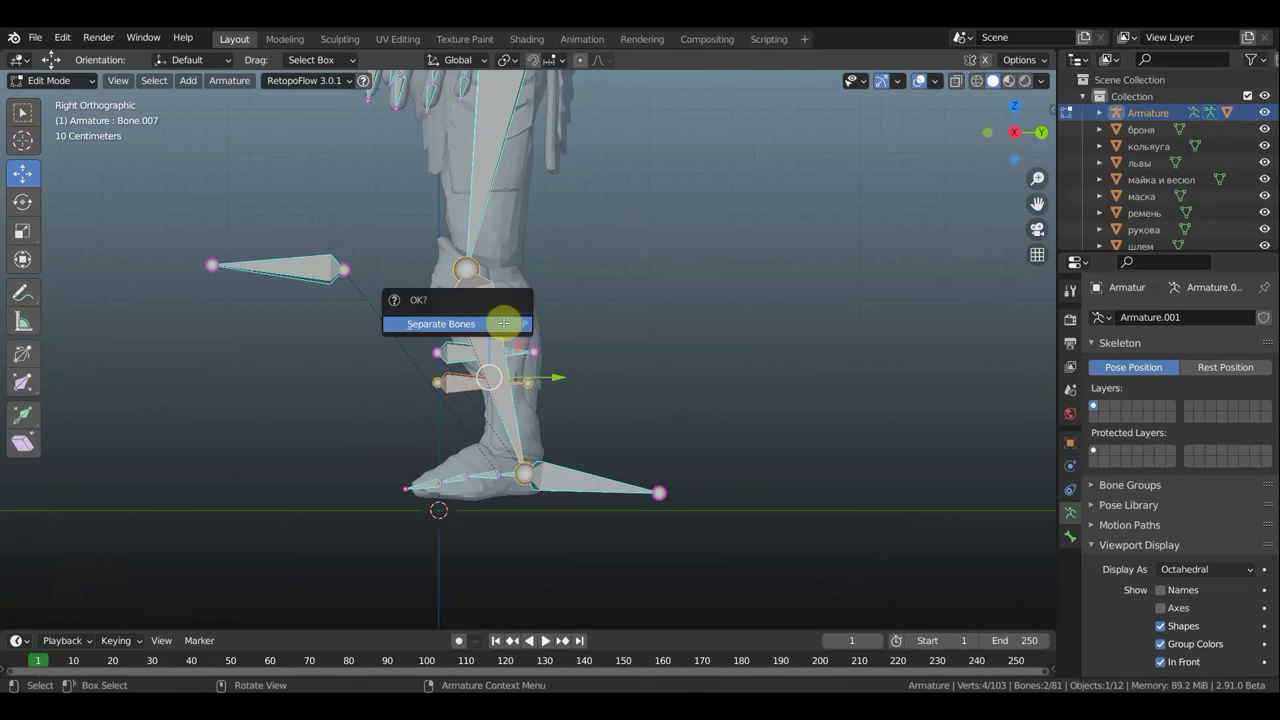
left_click(505, 413)
left_click(454, 386)
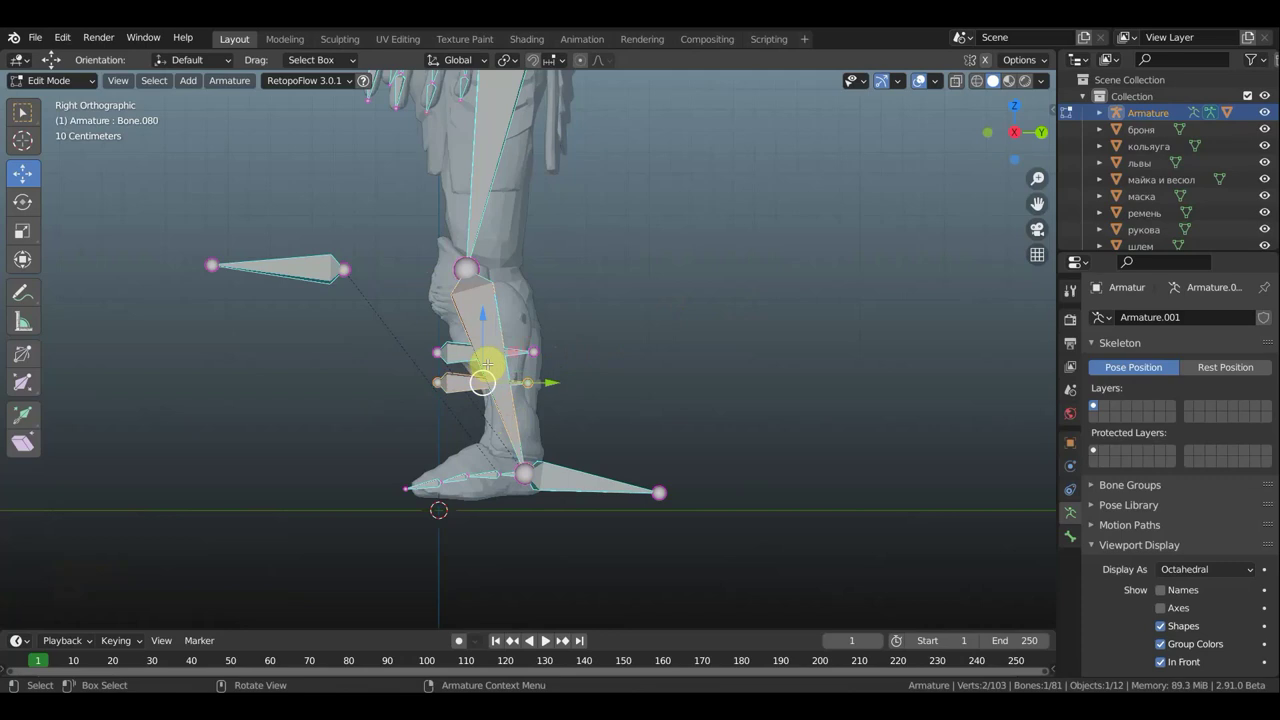
left_click(513, 314, "shift")
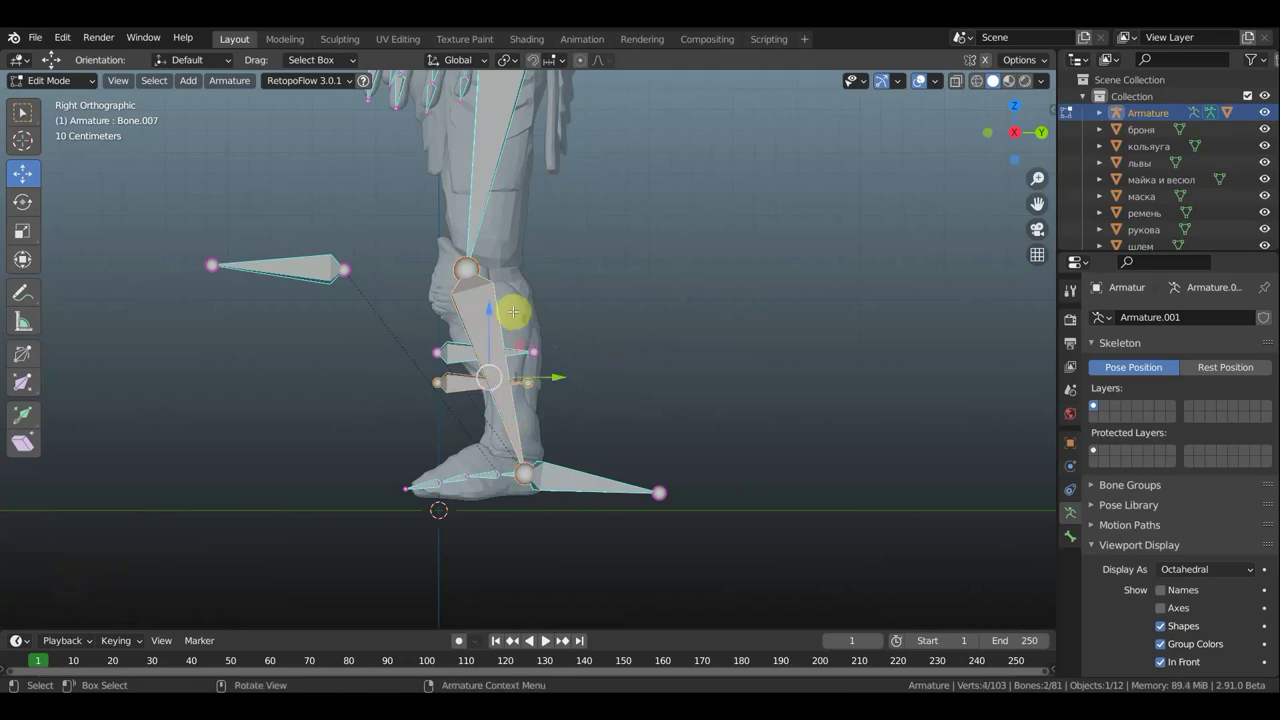
key("ctrl+p")
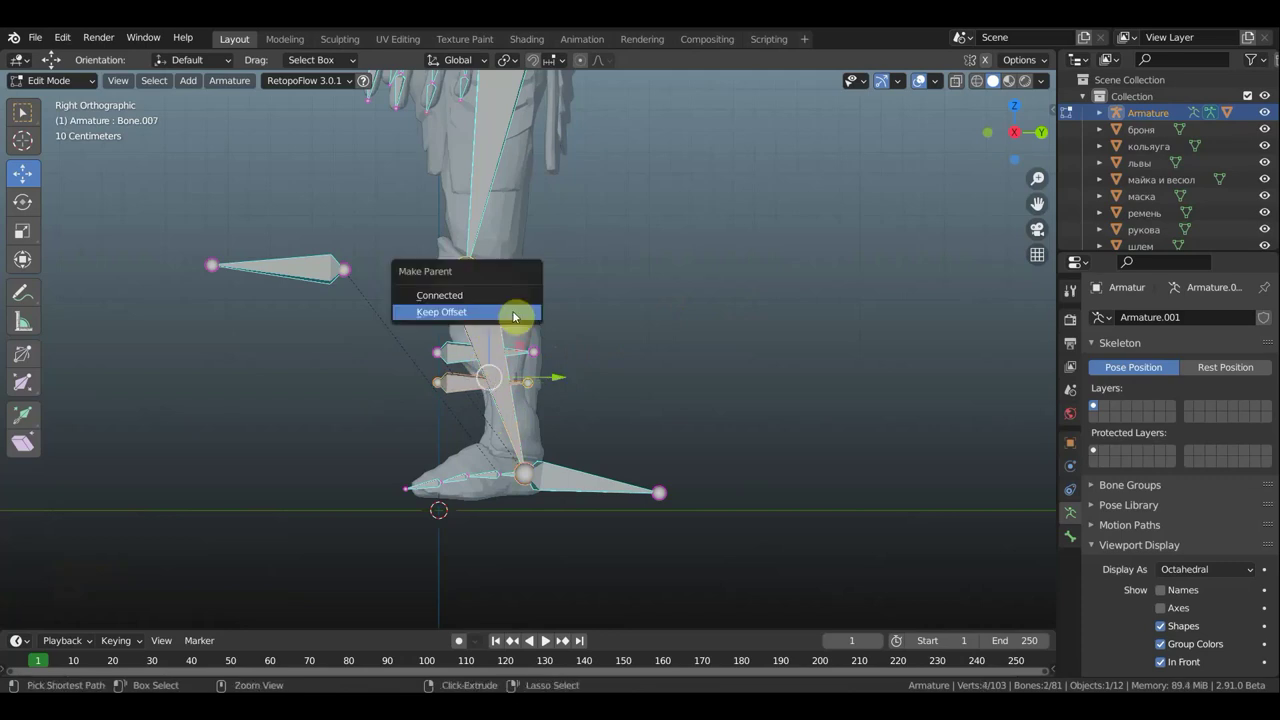
left_click(513, 313)
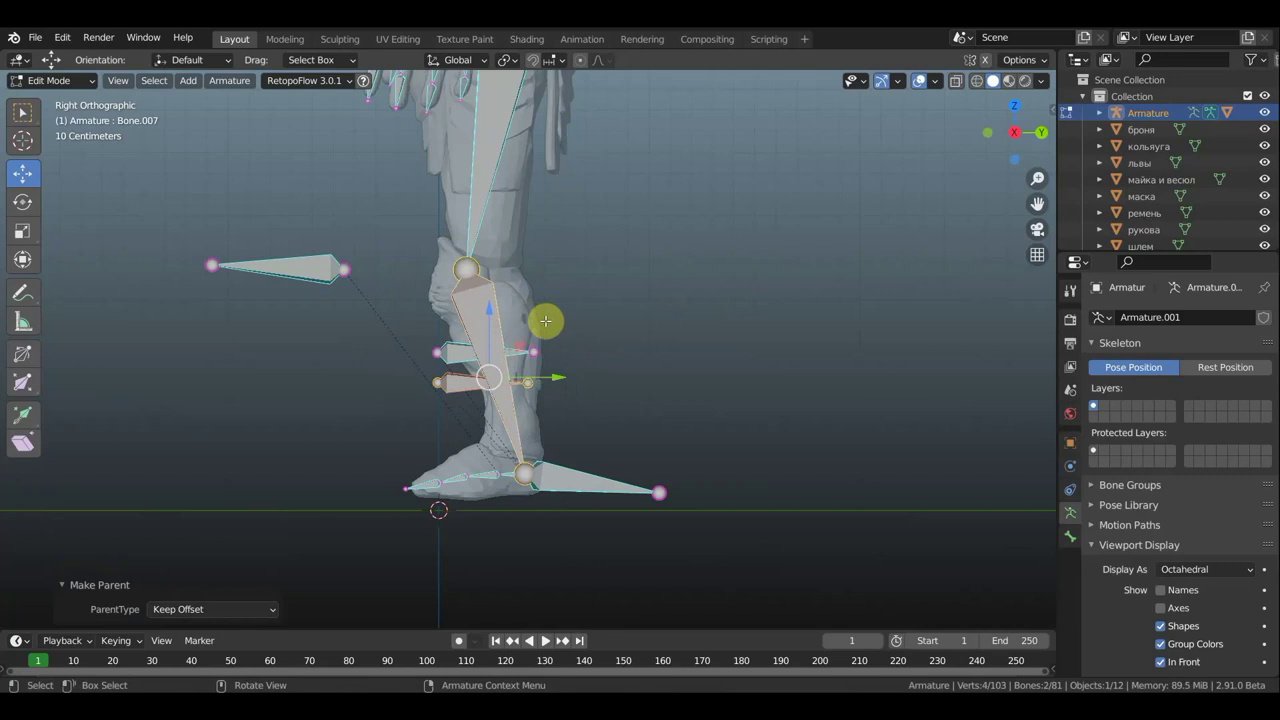
Delete the selected extra leg bones.
middle_click_drag(543, 320, 663, 331)
middle_click_drag(791, 332, 900, 334)
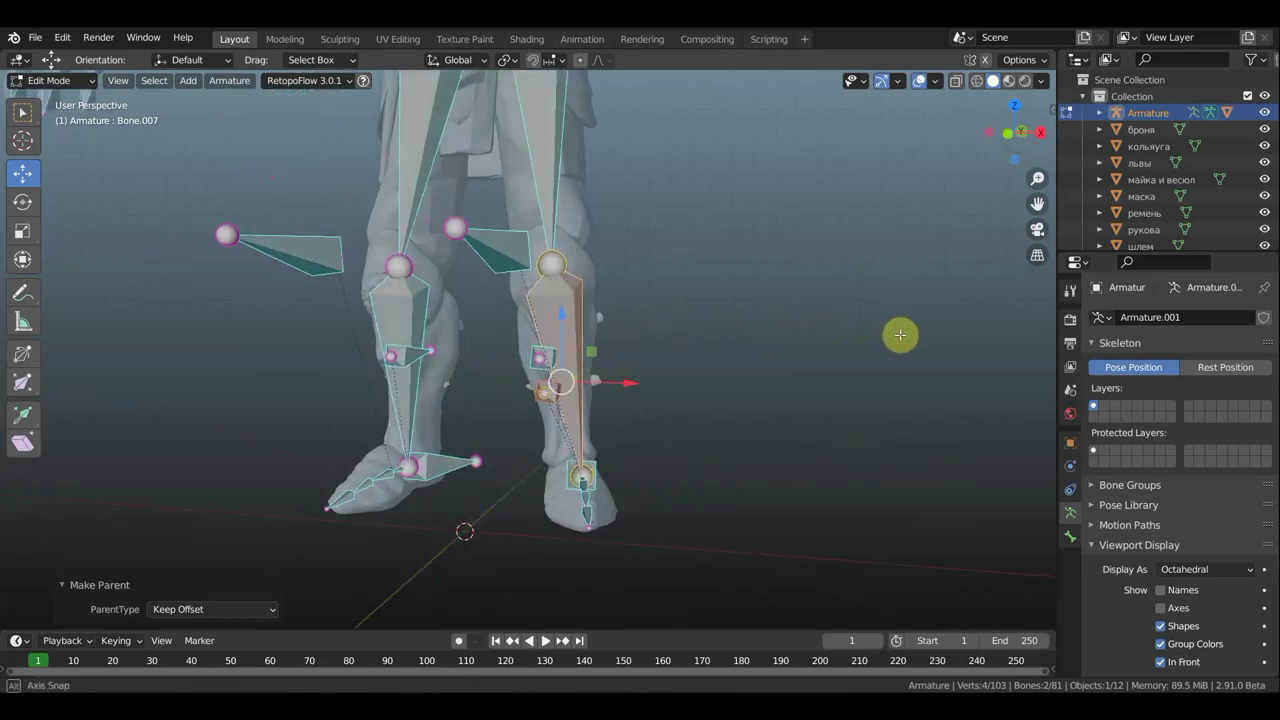
middle_click_drag(607, 379, 514, 371)
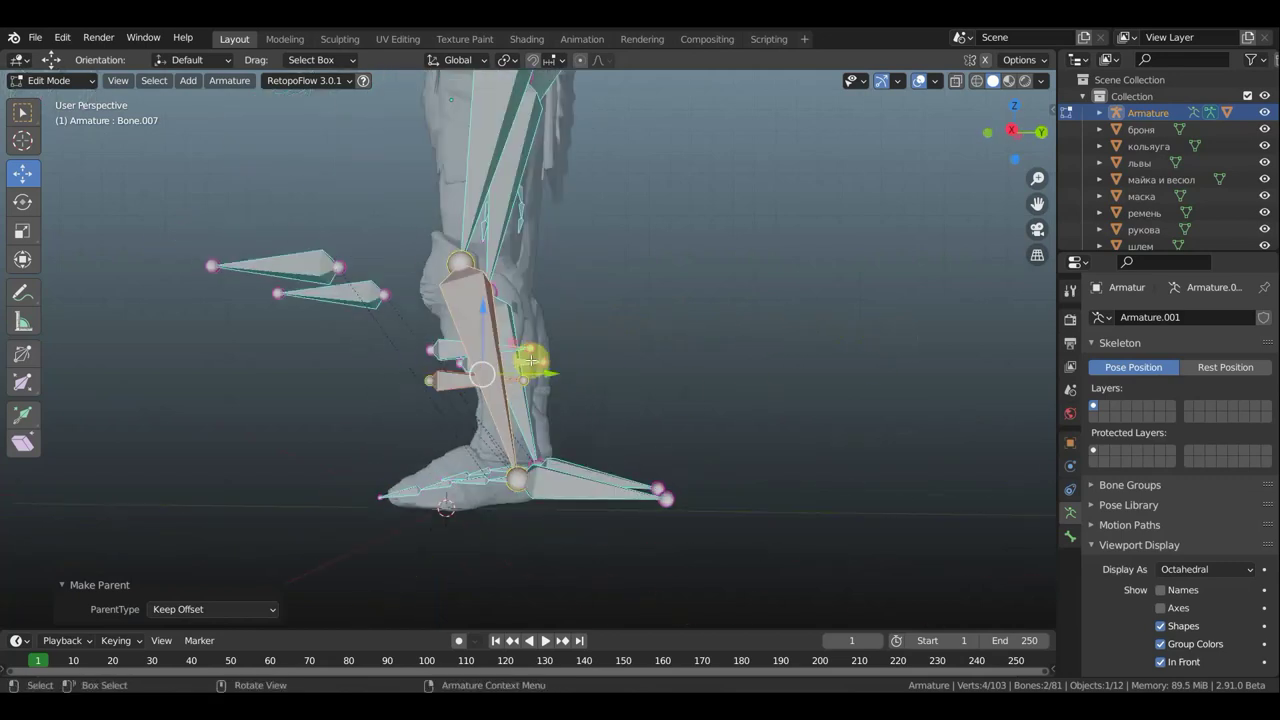
key("x")
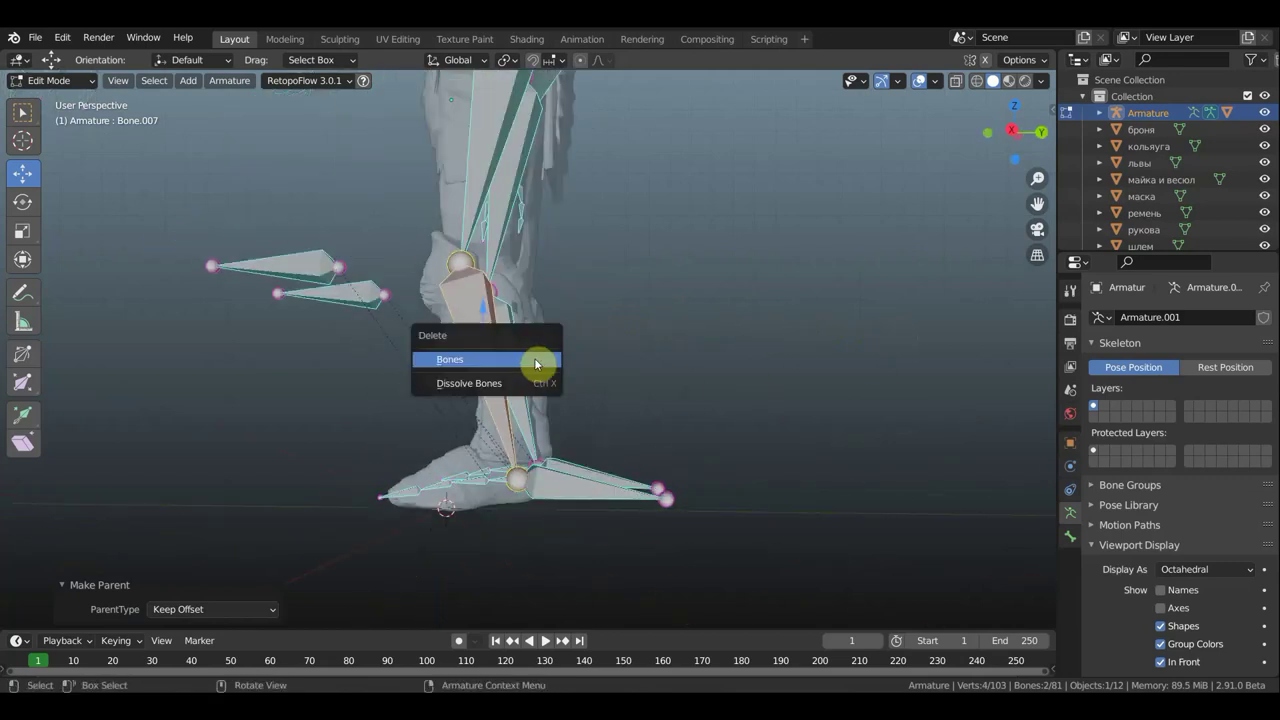
left_click(536, 362)
mouse_move(680, 397)
middle_mouse_down()
mouse_move(758, 424)
mouse_move(740, 418)
middle_mouse_up()
Shift Bone.014's knee joint sideways into the shin in front view.
left_click(540, 383)
left_click(560, 386)
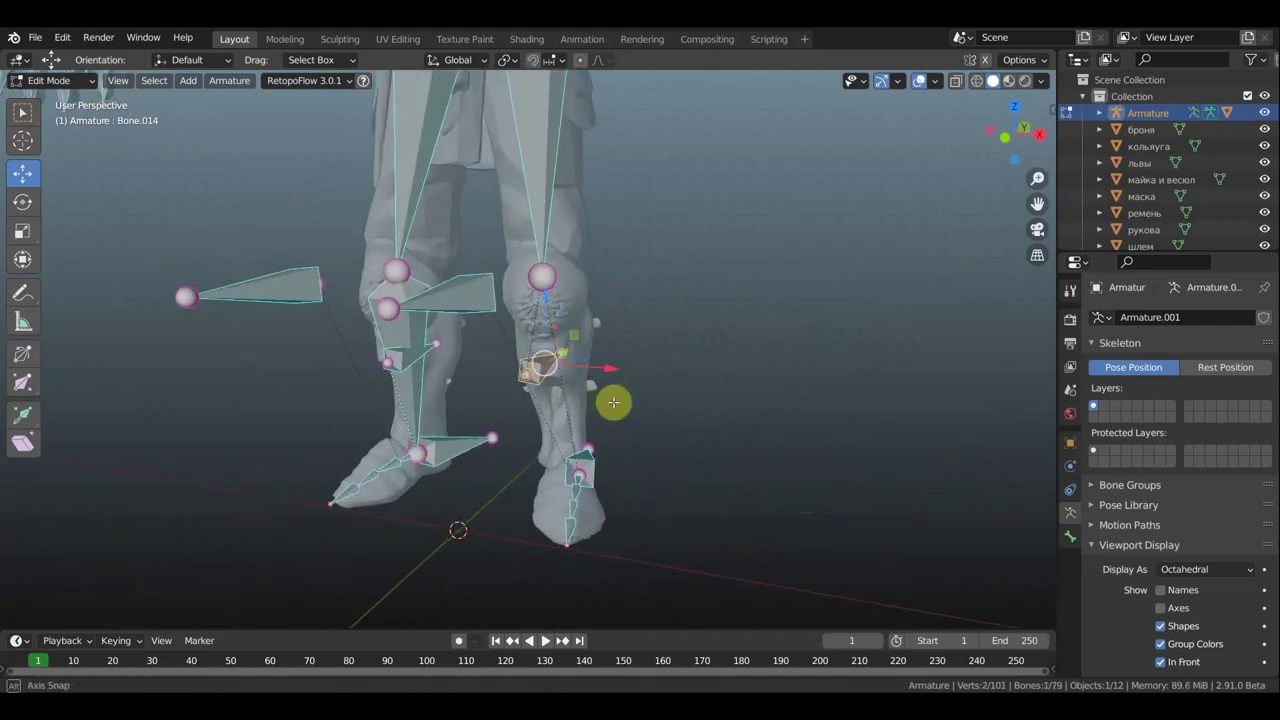
middle_click_drag(609, 400, 691, 397)
middle_click_drag(506, 360, 429, 339)
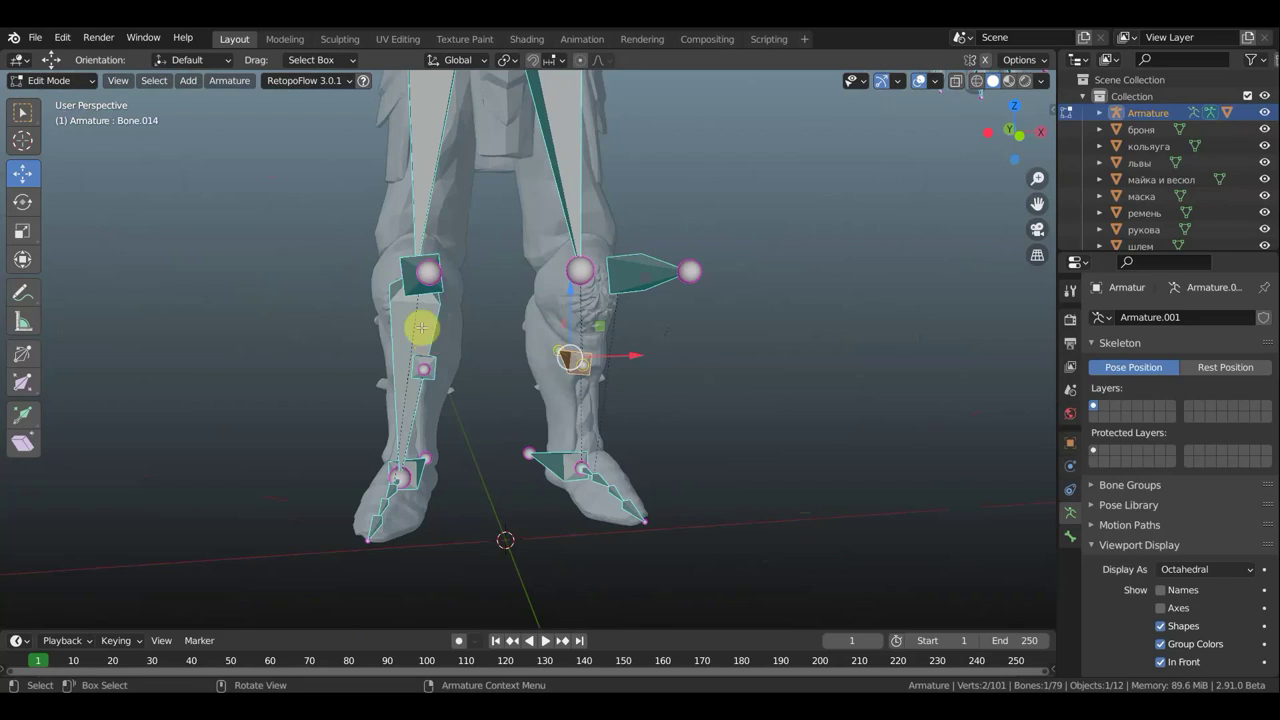
key("KP_1")
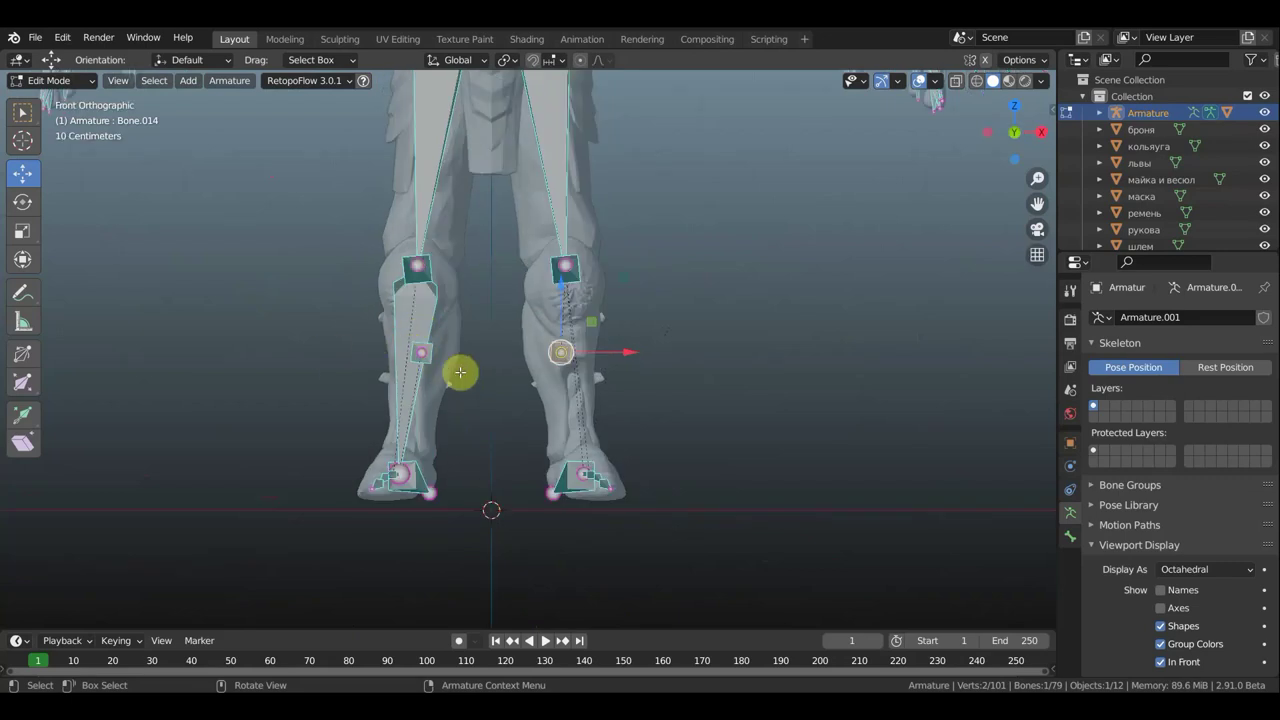
left_click_drag(633, 351, 646, 352)
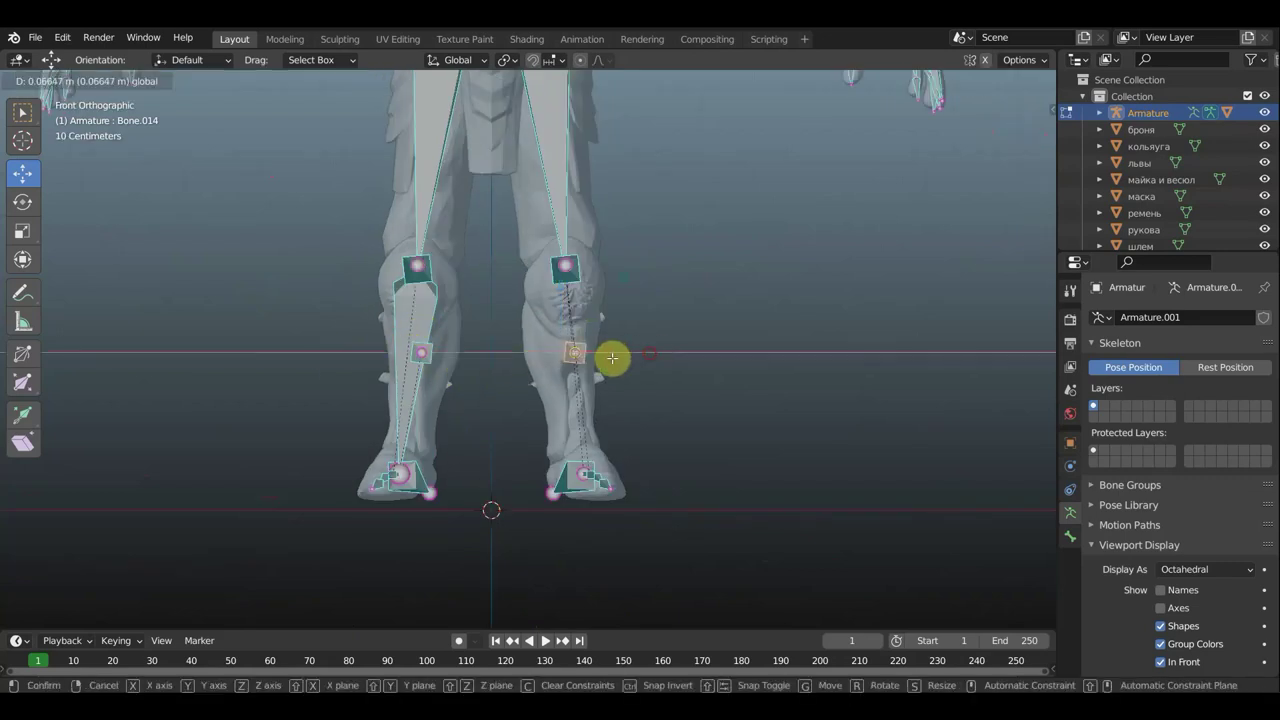
Nudge Bone.049's knee joint slightly left into its shin and return to Object Mode.
left_click(434, 345)
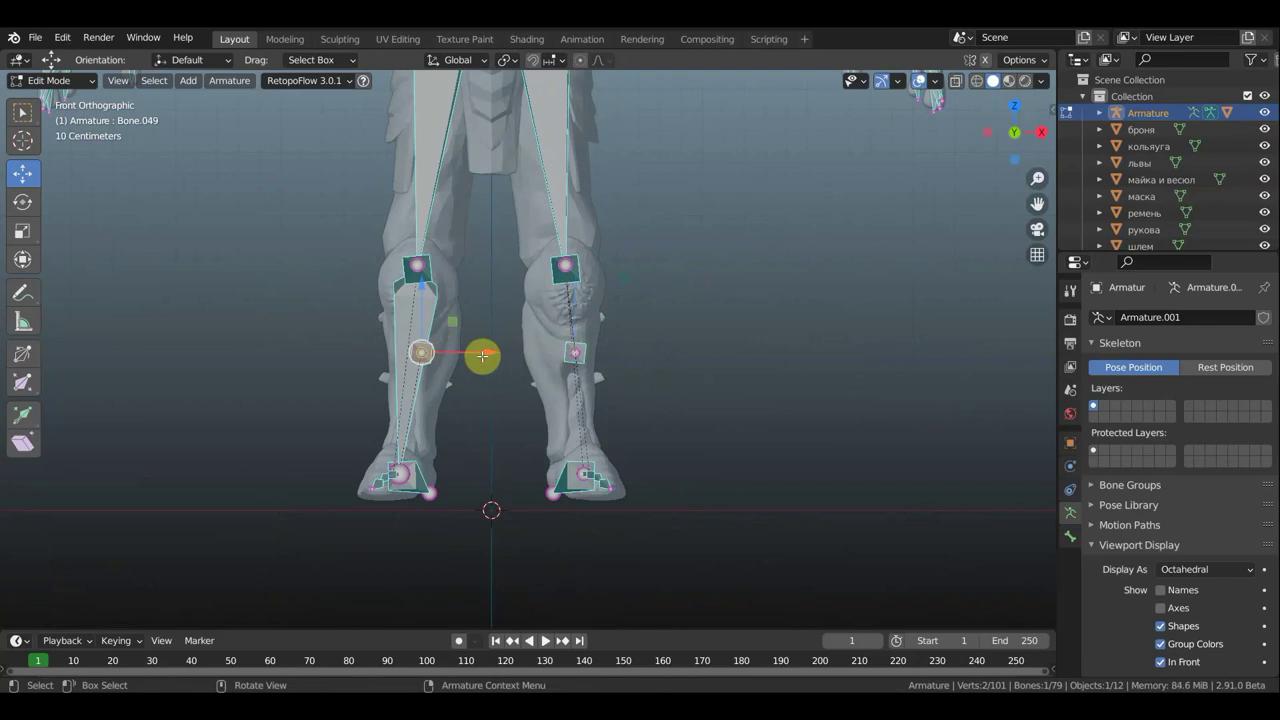
left_click_drag(482, 356, 471, 355)
scroll(560, 490, "down", 4)
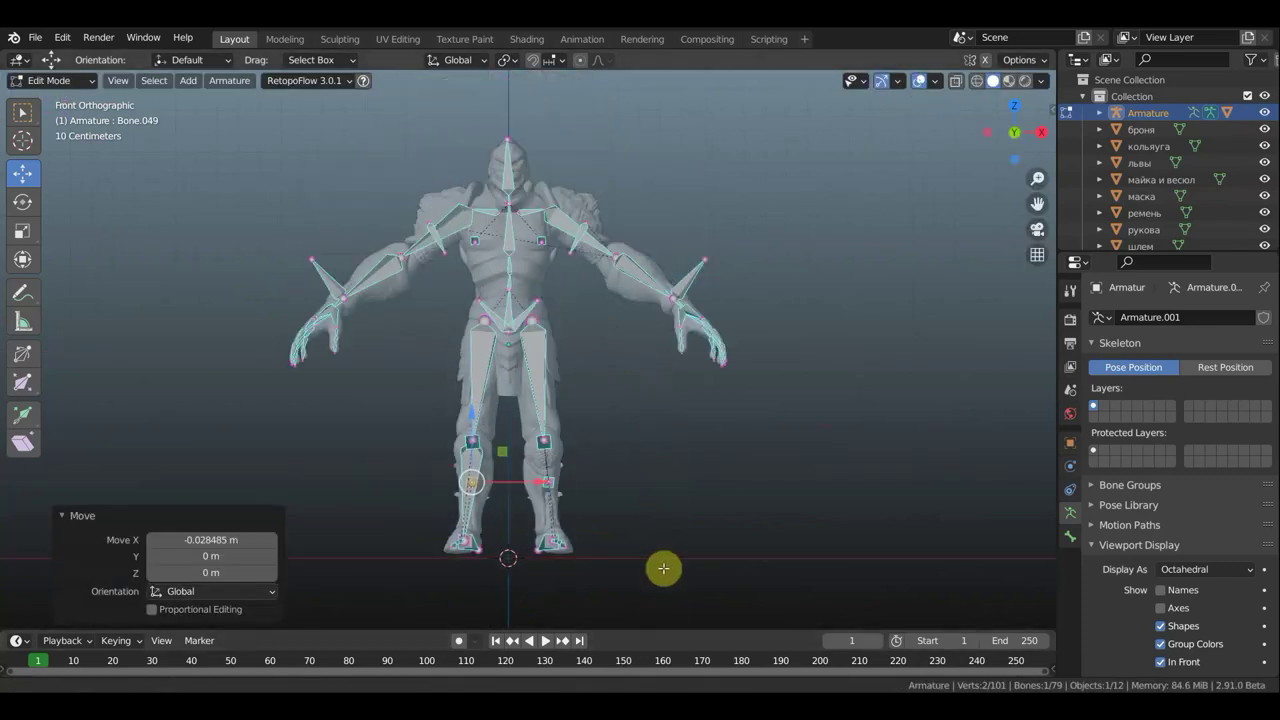
scroll(665, 548, "up", 1)
scroll(658, 505, "up", 1)
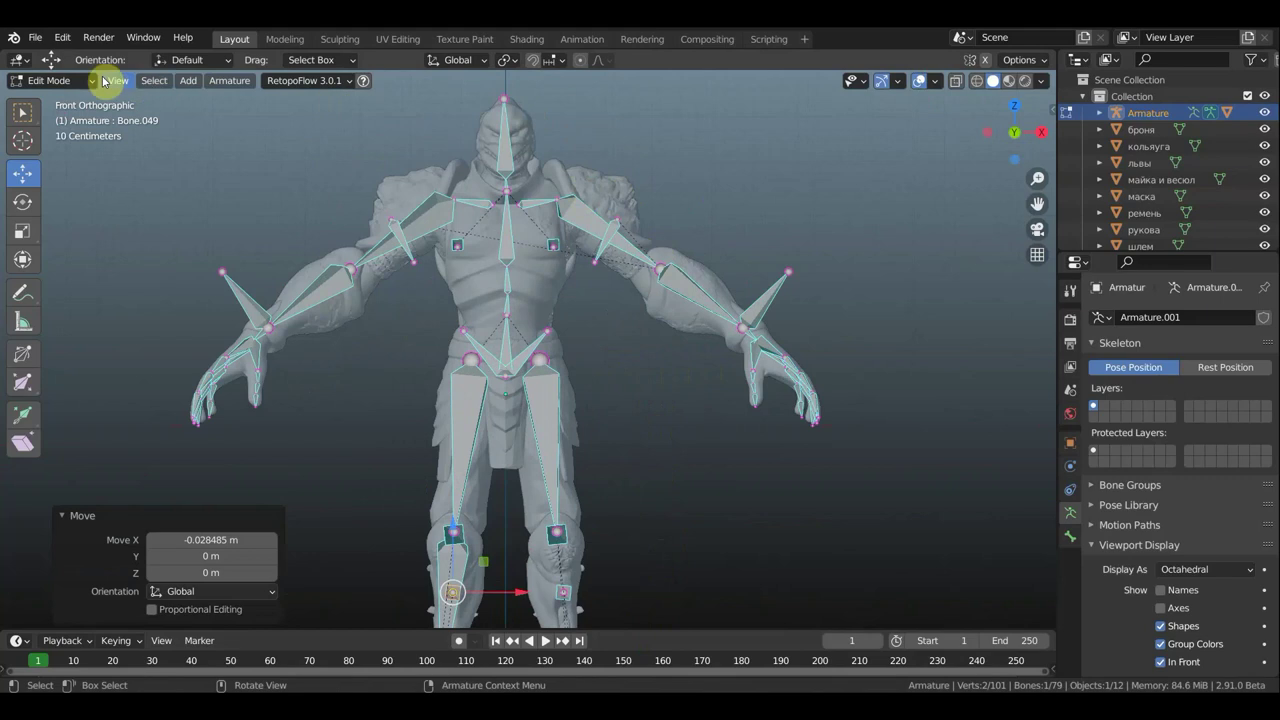
key("Tab")
Duplicate the львы shoulder armour in place and hide the original.
left_click(625, 203)
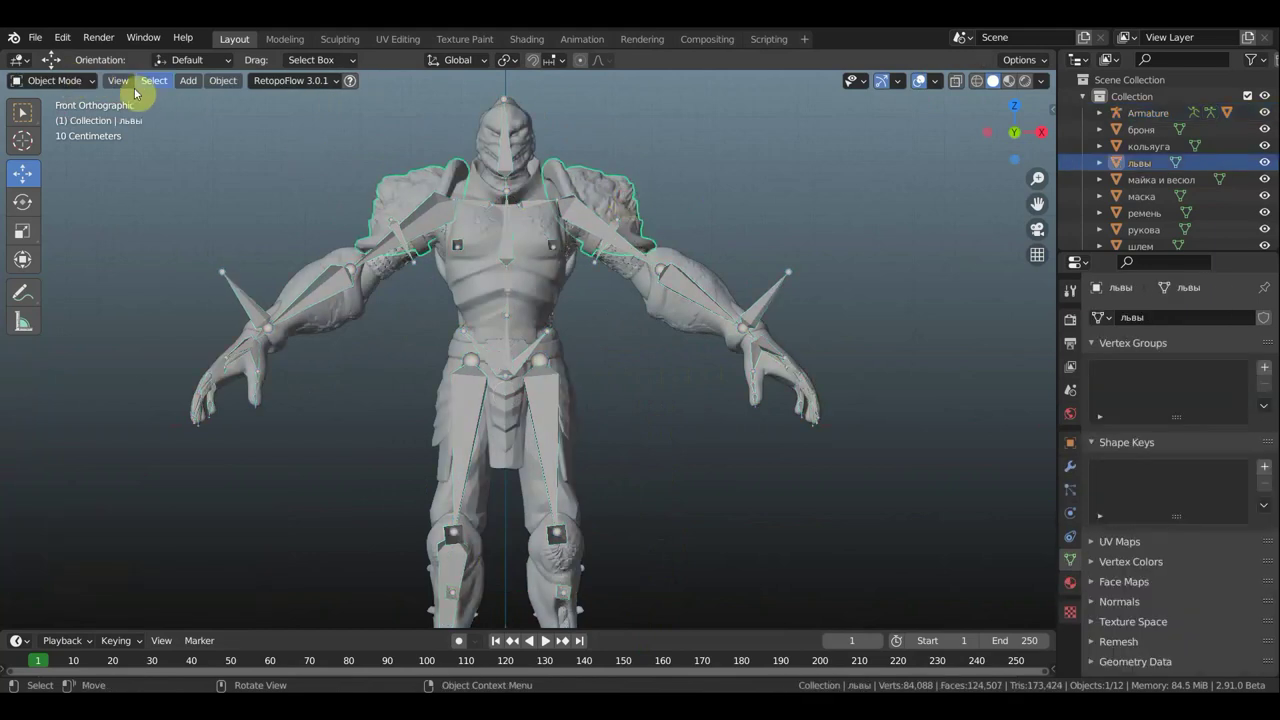
key("shift+d")
left_click(736, 192)
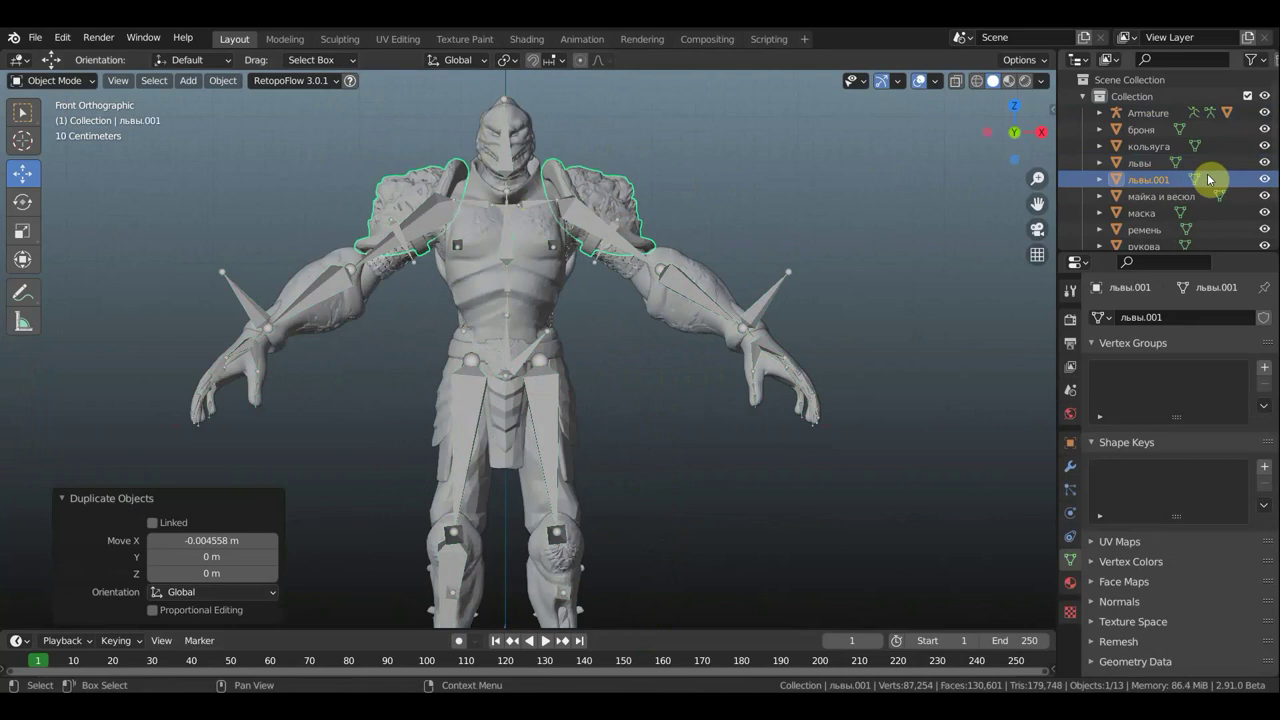
left_click(1265, 163)
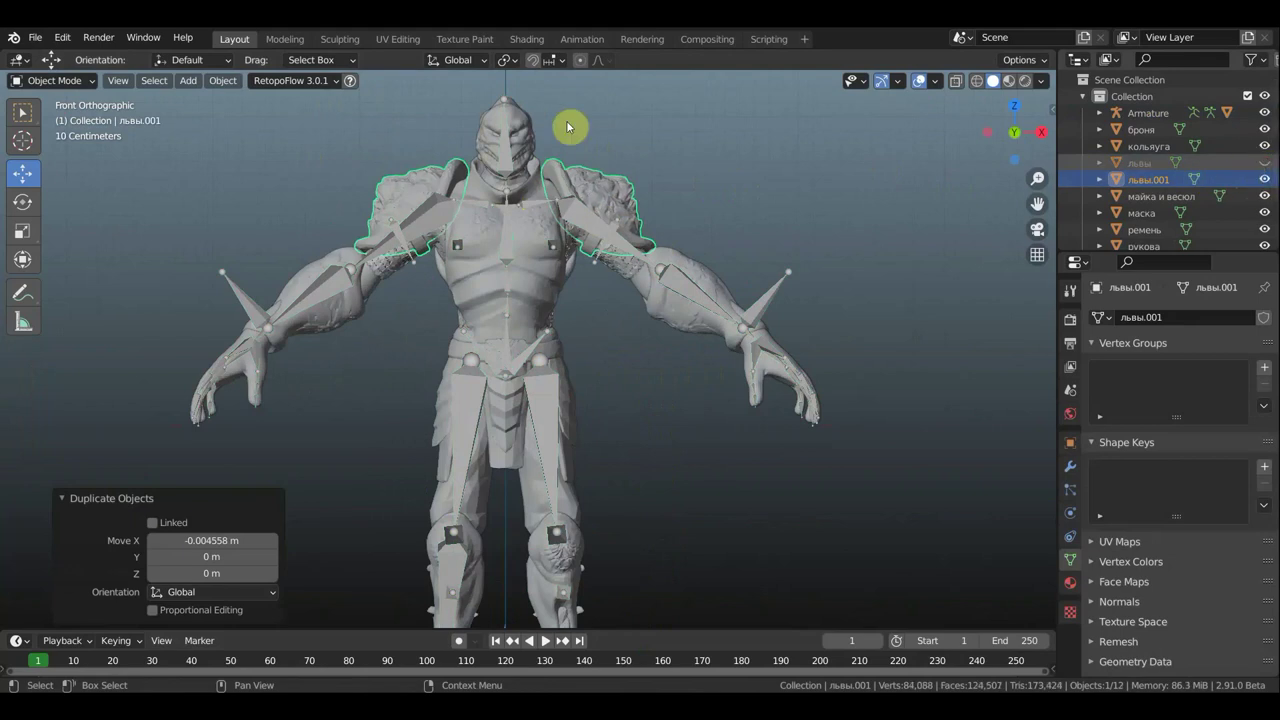
left_click(67, 92)
Delete the right-hand pauldron's vertices from львы.001 in wireframe Edit Mode.
left_click(72, 86)
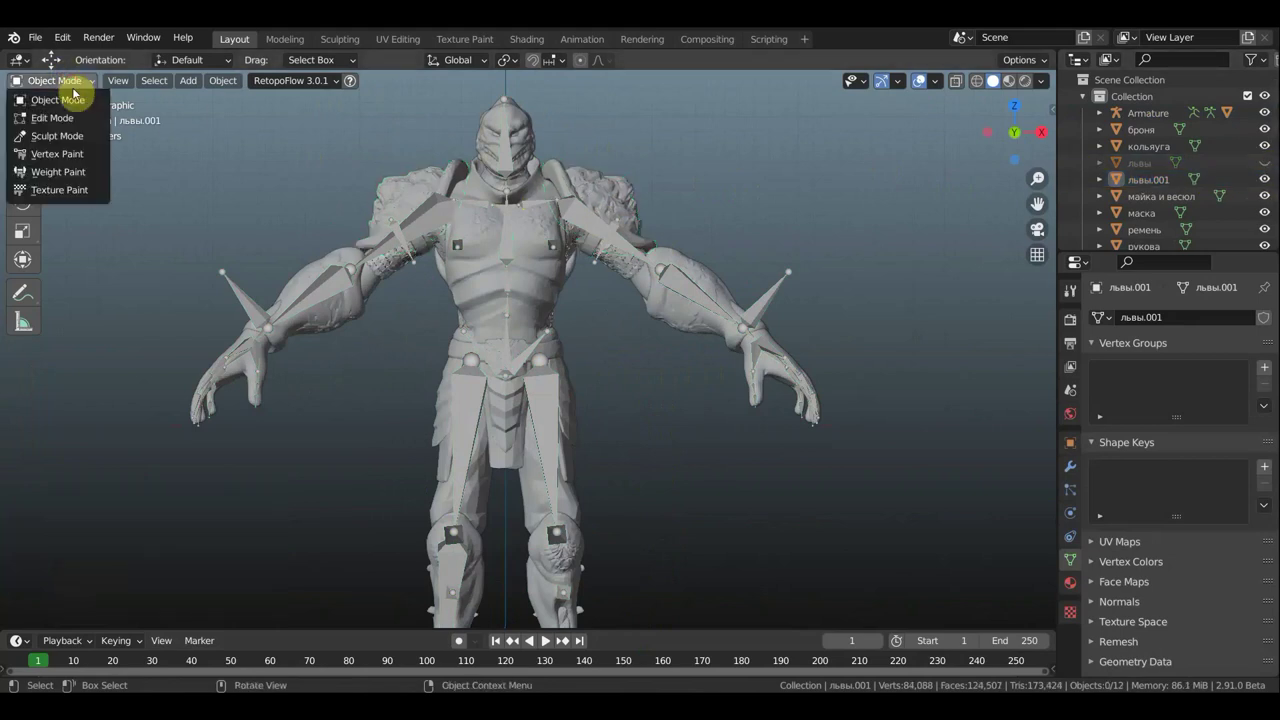
left_click(78, 117)
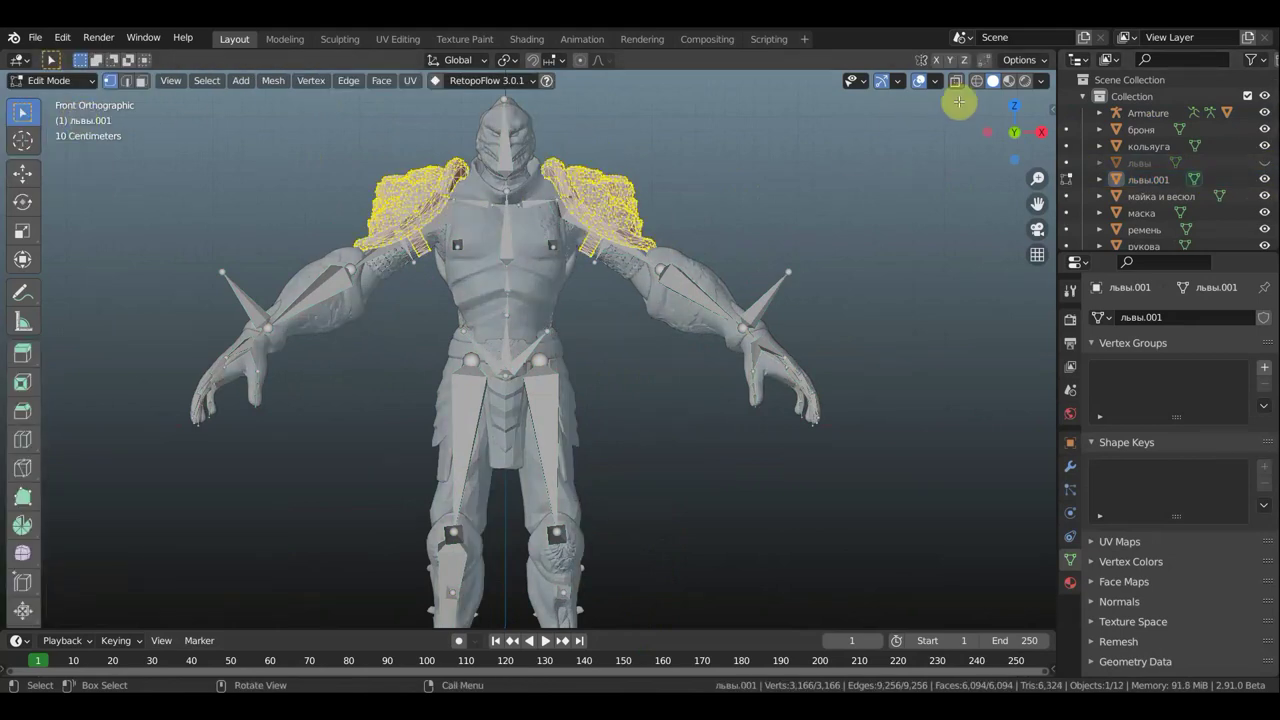
left_click(977, 81)
left_click_drag(786, 366, 548, 140)
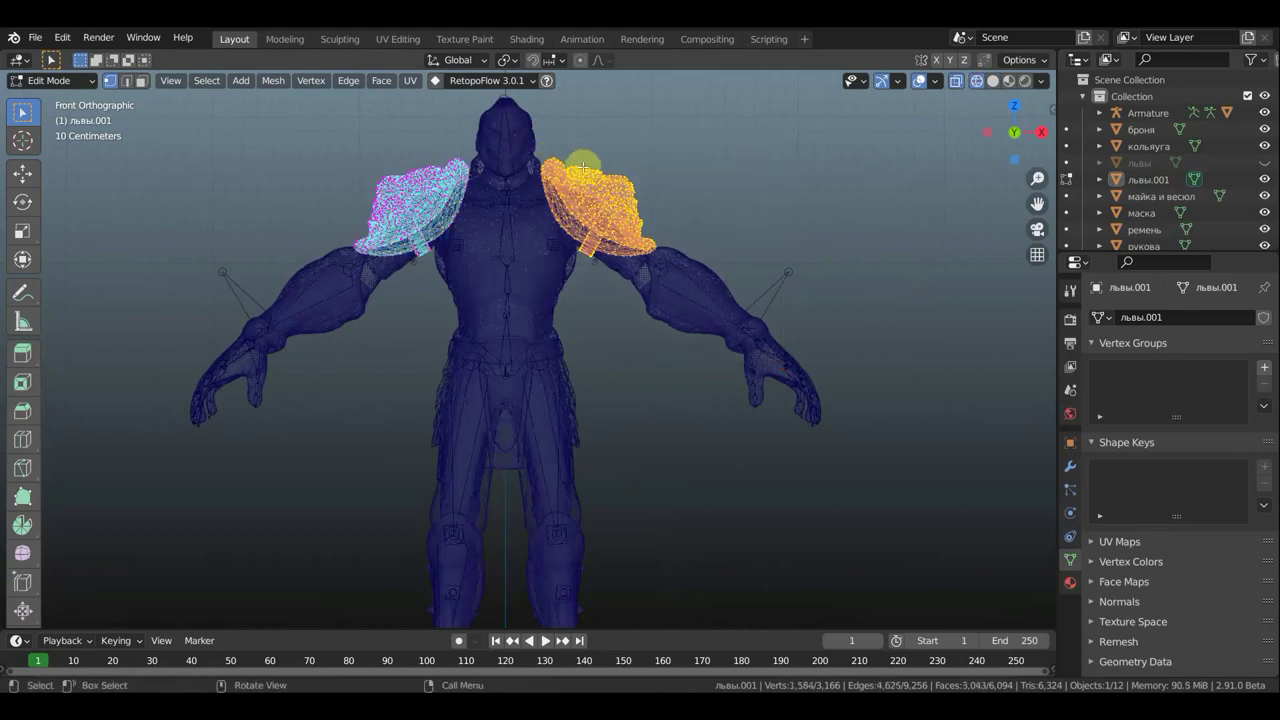
key("x")
left_click(584, 178)
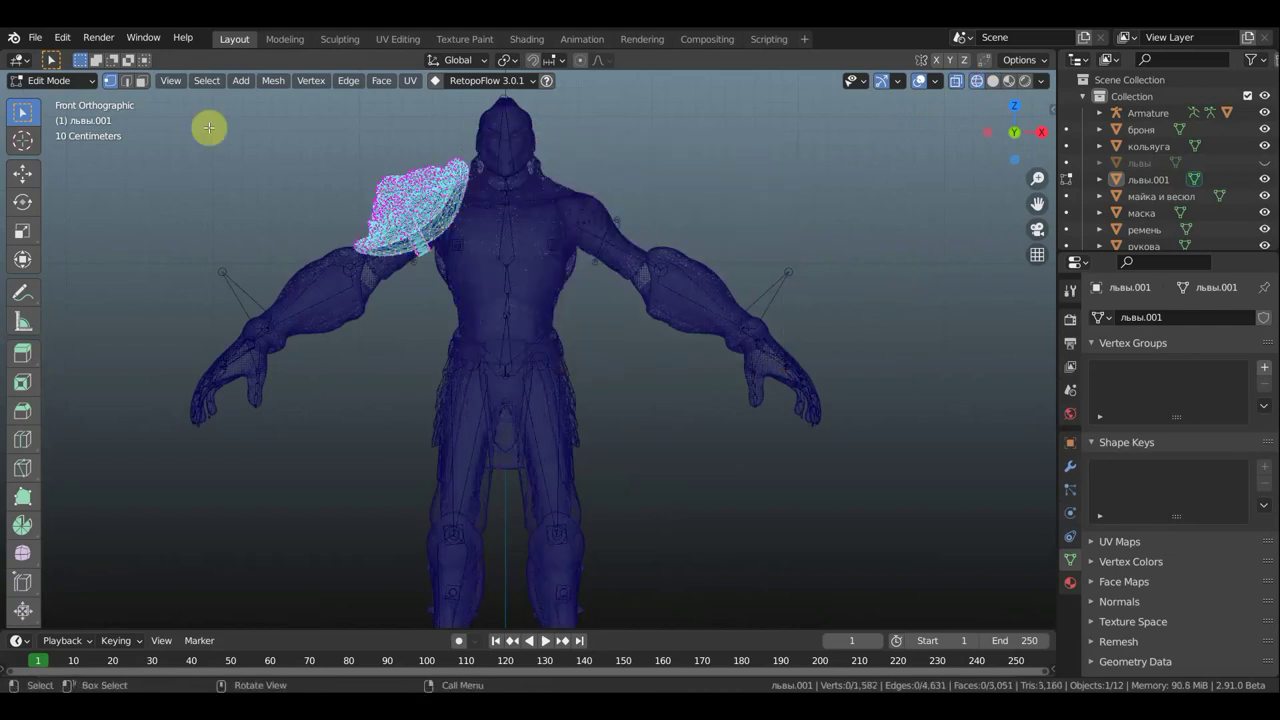
left_click(70, 81)
left_click(60, 100)
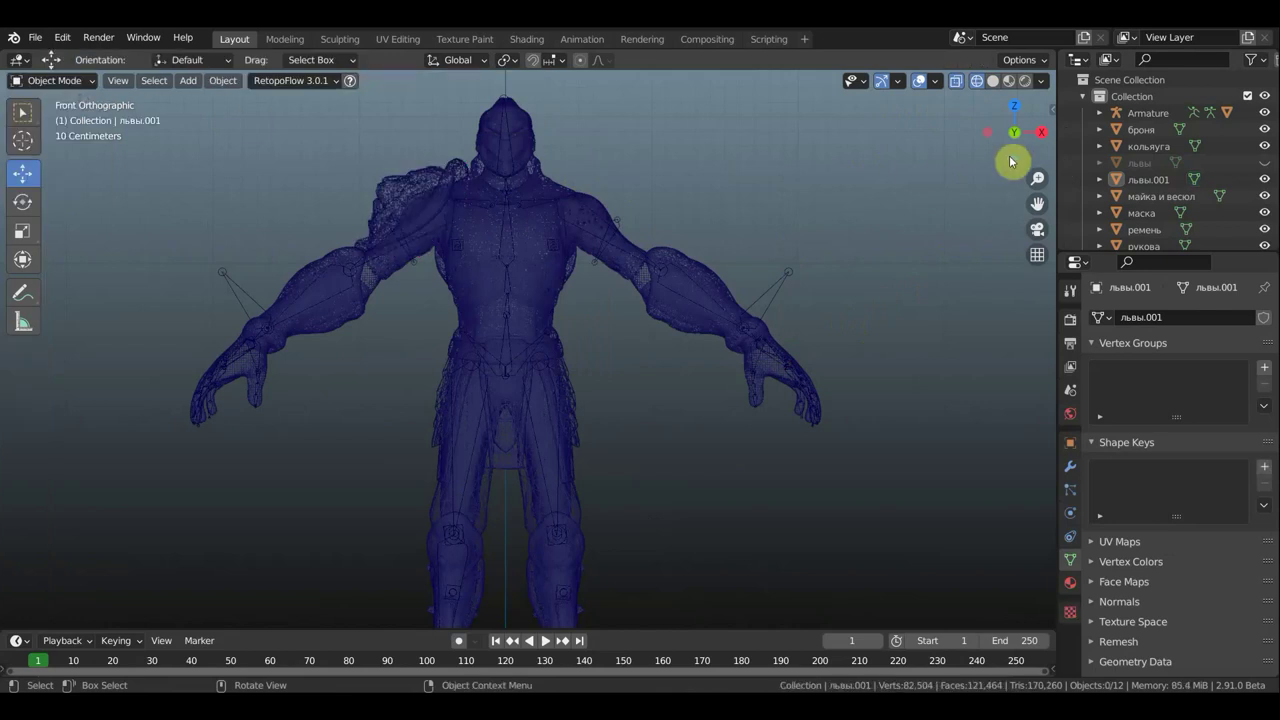
Show the original львы, hide львы.001, and select only львы.
left_click(1152, 164)
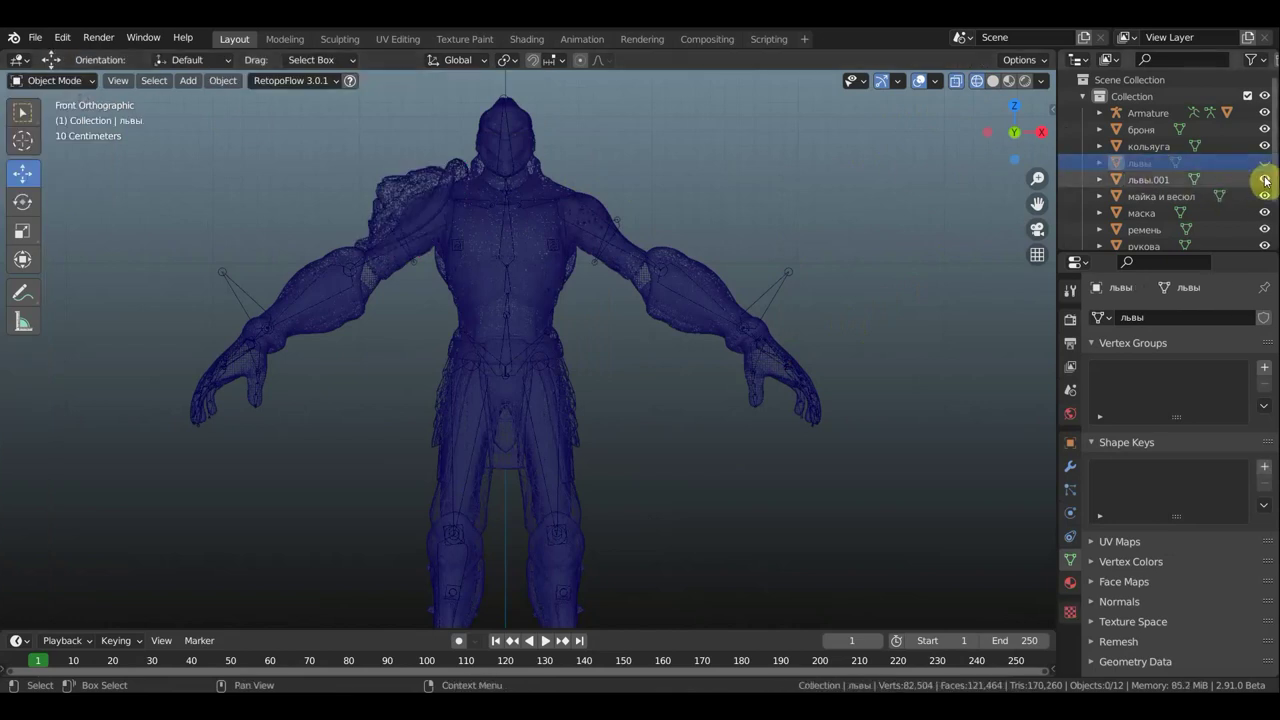
left_click(1265, 179)
left_click(1263, 163)
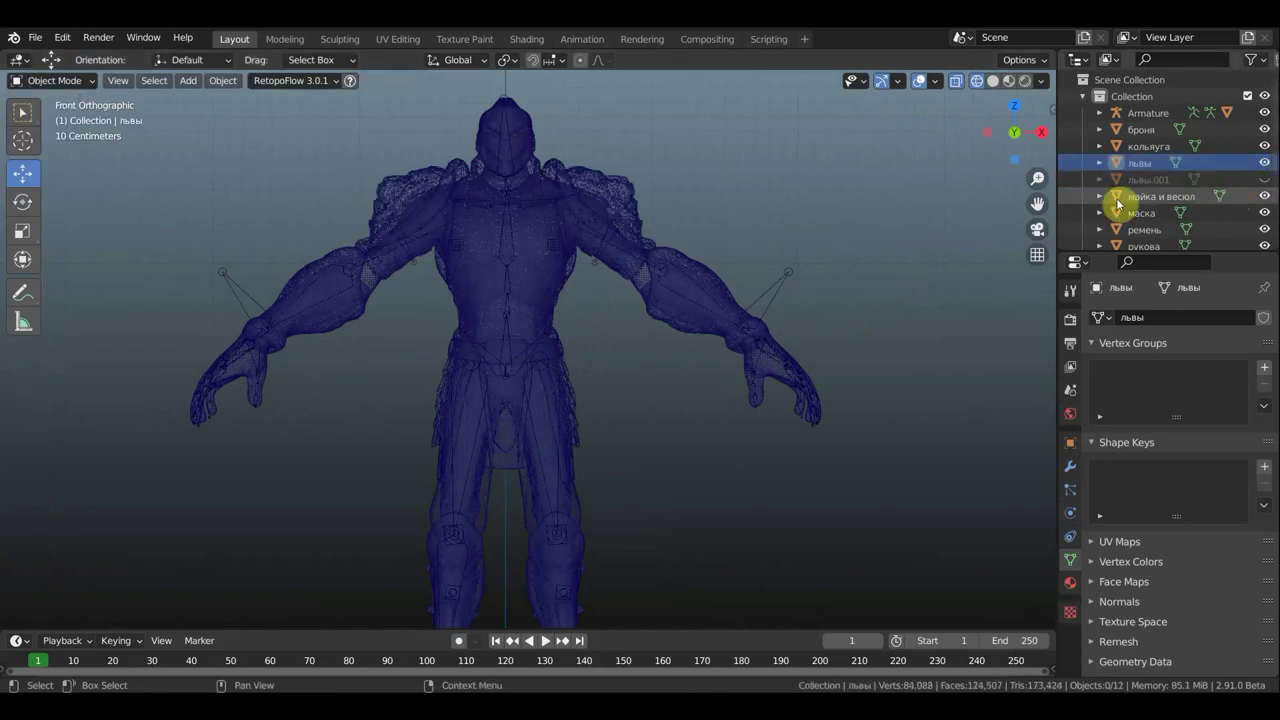
left_click_drag(318, 118, 497, 309)
left_click(400, 203)
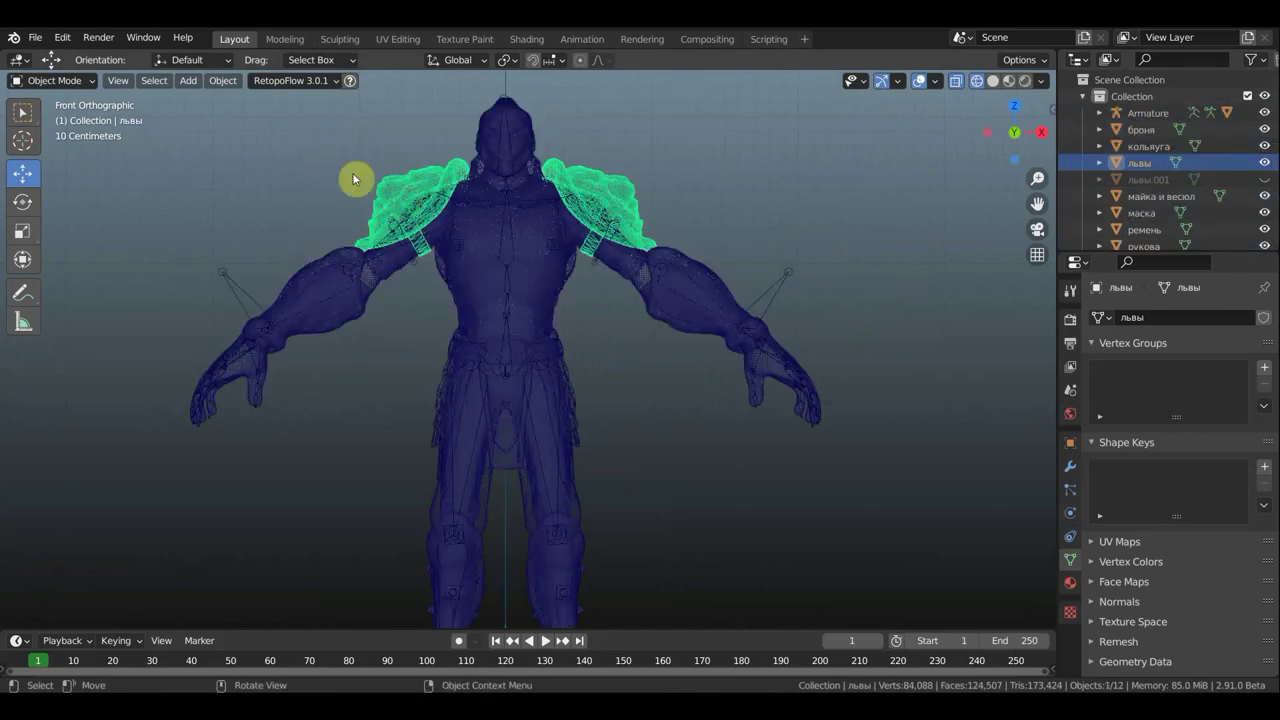
Delete the left-hand pauldron from львы, then unhide львы.001.
left_click(70, 81)
left_click(52, 118)
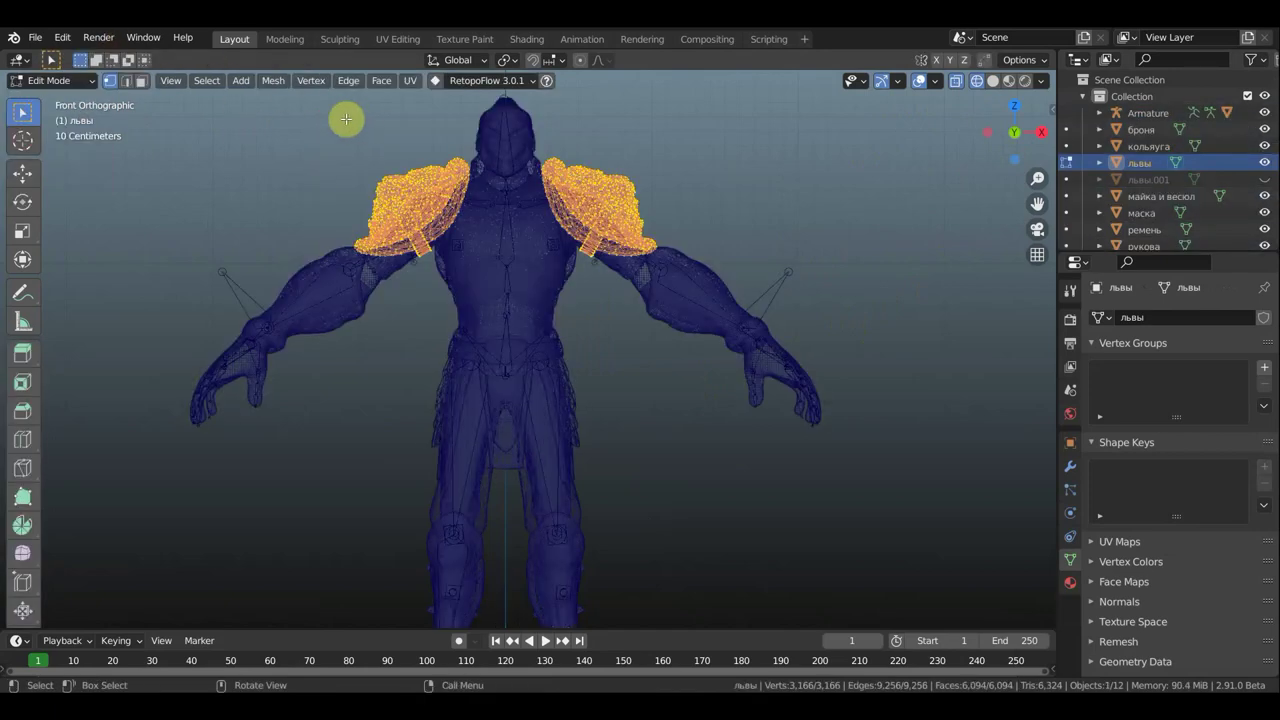
left_click_drag(320, 118, 494, 337)
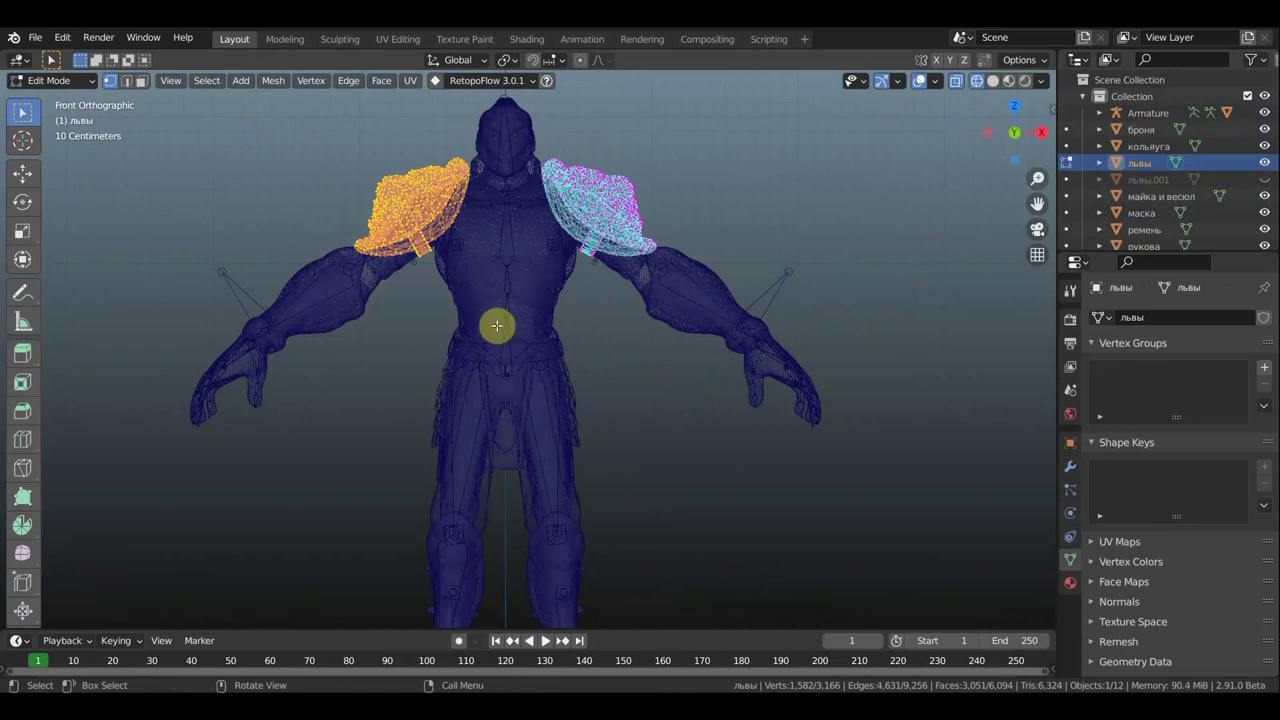
key("x")
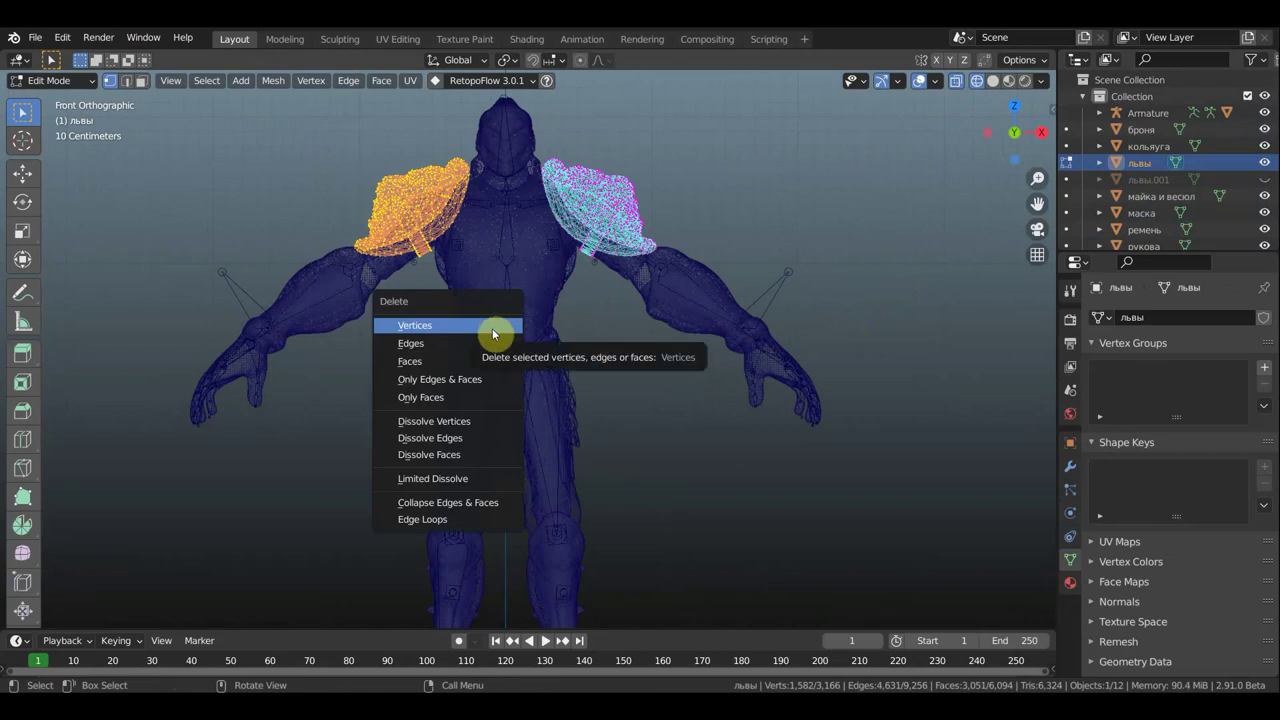
left_click(493, 331)
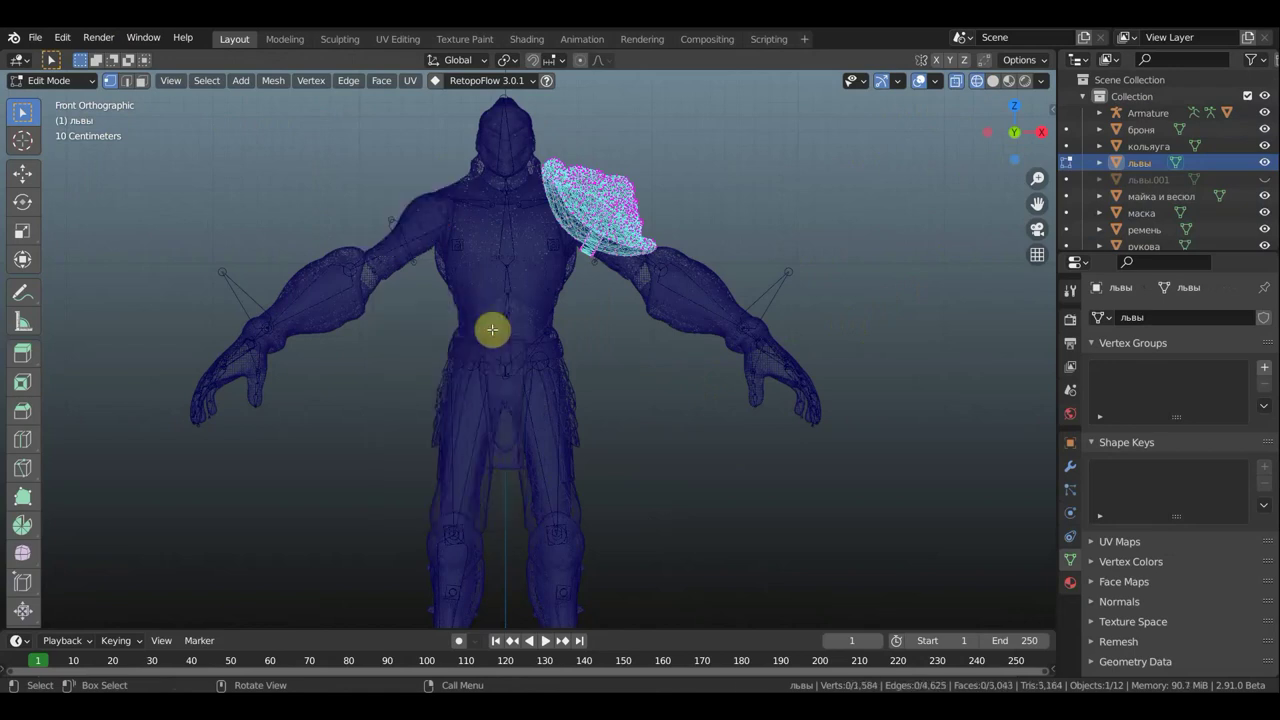
left_click(88, 80)
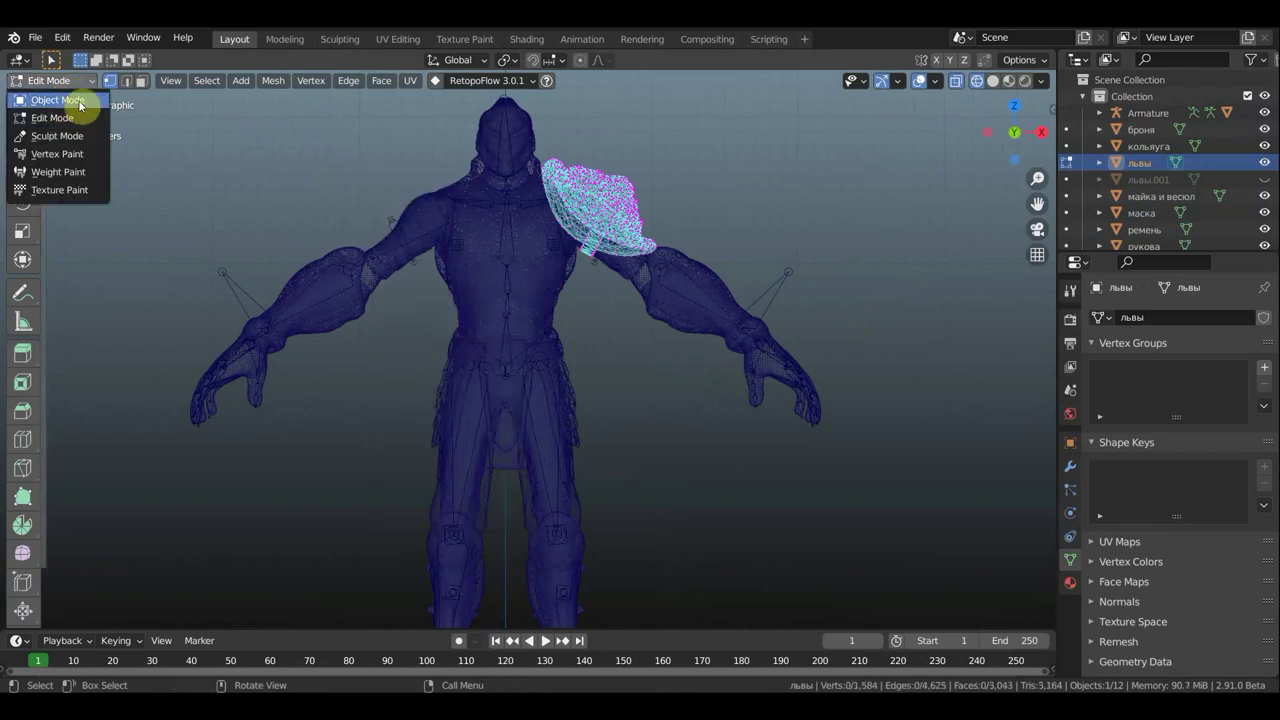
left_click(80, 97)
left_click(1265, 179)
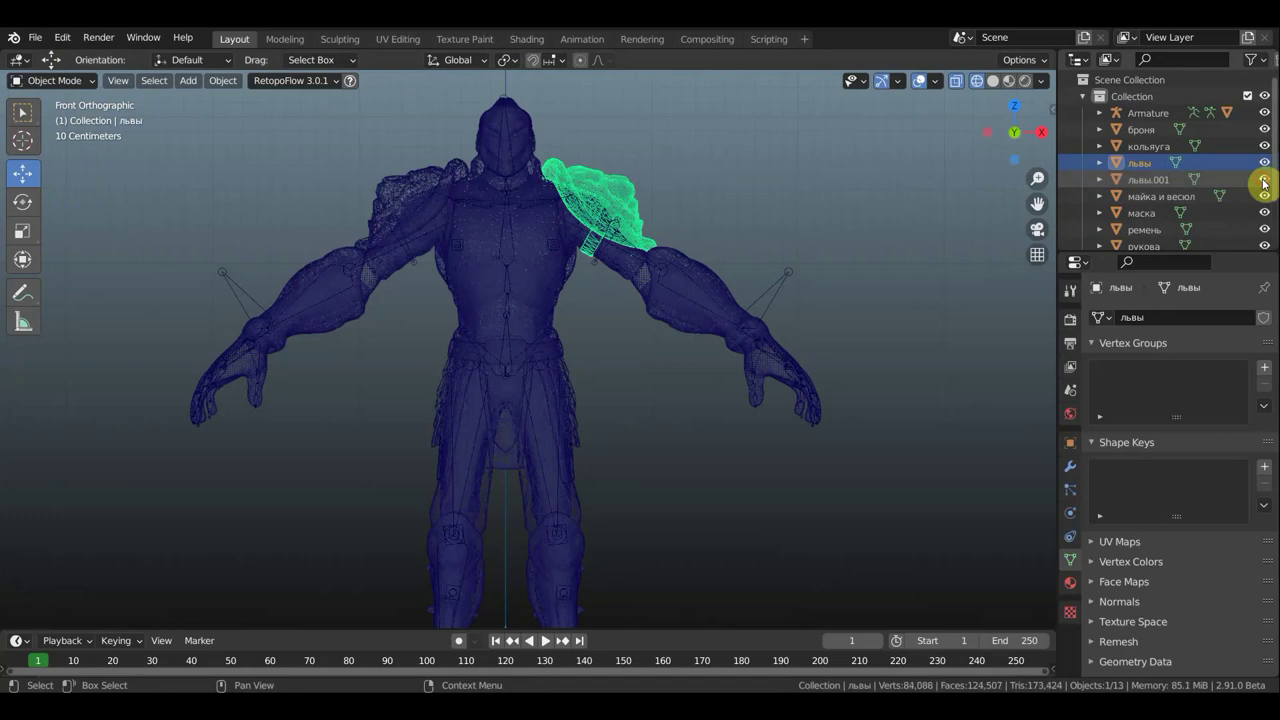
Duplicate the shin guards щитки.001 in place, viewed from the side.
scroll(666, 209, "down", 3, "shift")
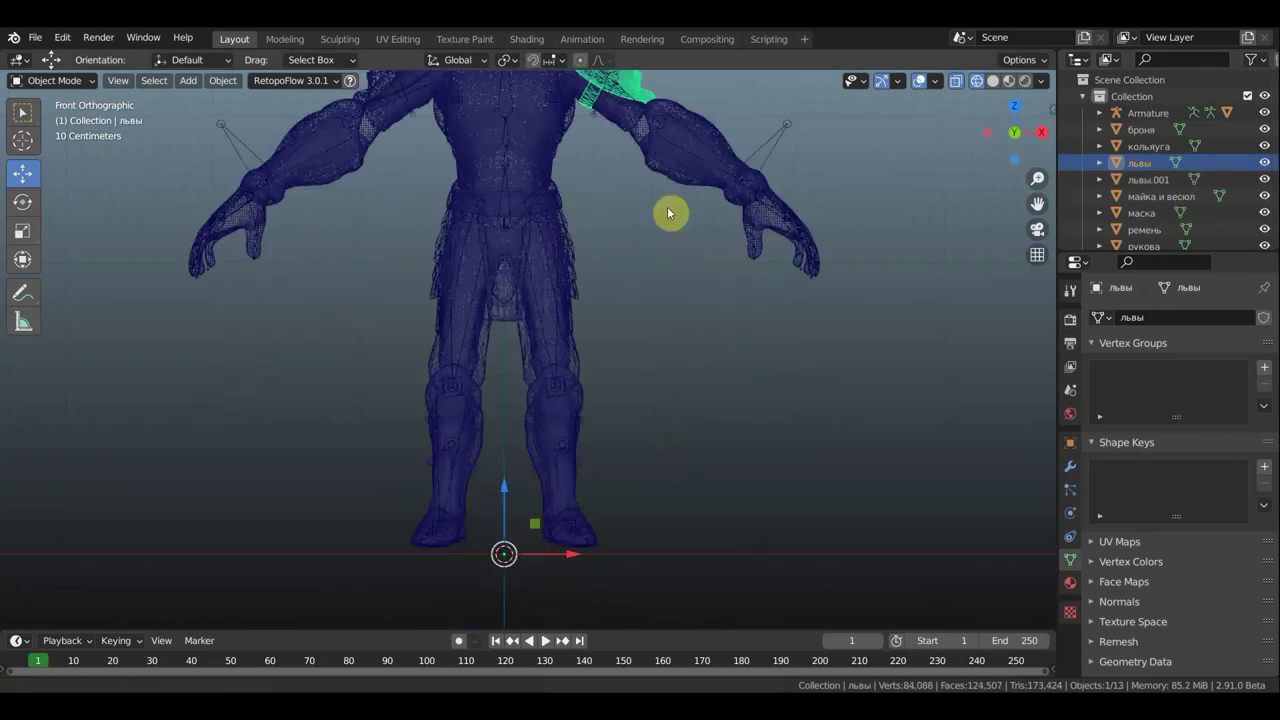
scroll(640, 218, "down", 3, "shift")
scroll(617, 260, "up", 2)
left_click(592, 229)
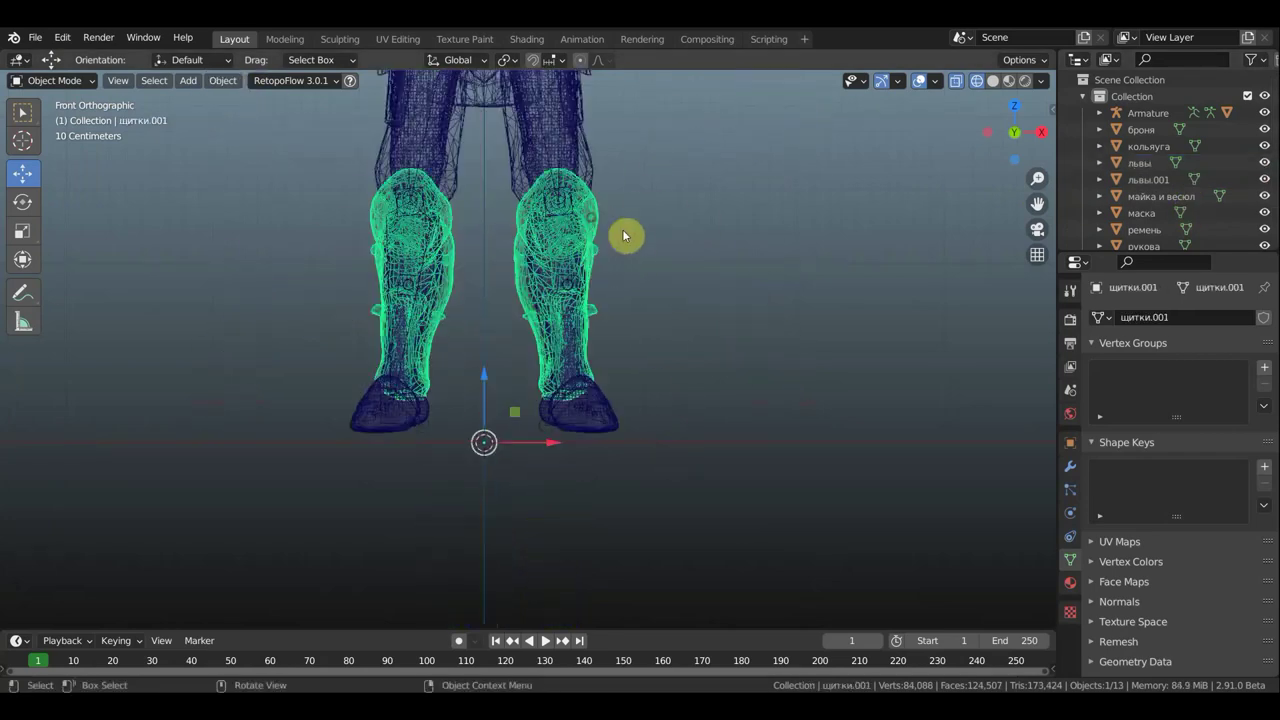
mouse_move(626, 234)
middle_mouse_down()
mouse_move(566, 251)
mouse_move(88, 278)
middle_mouse_up()
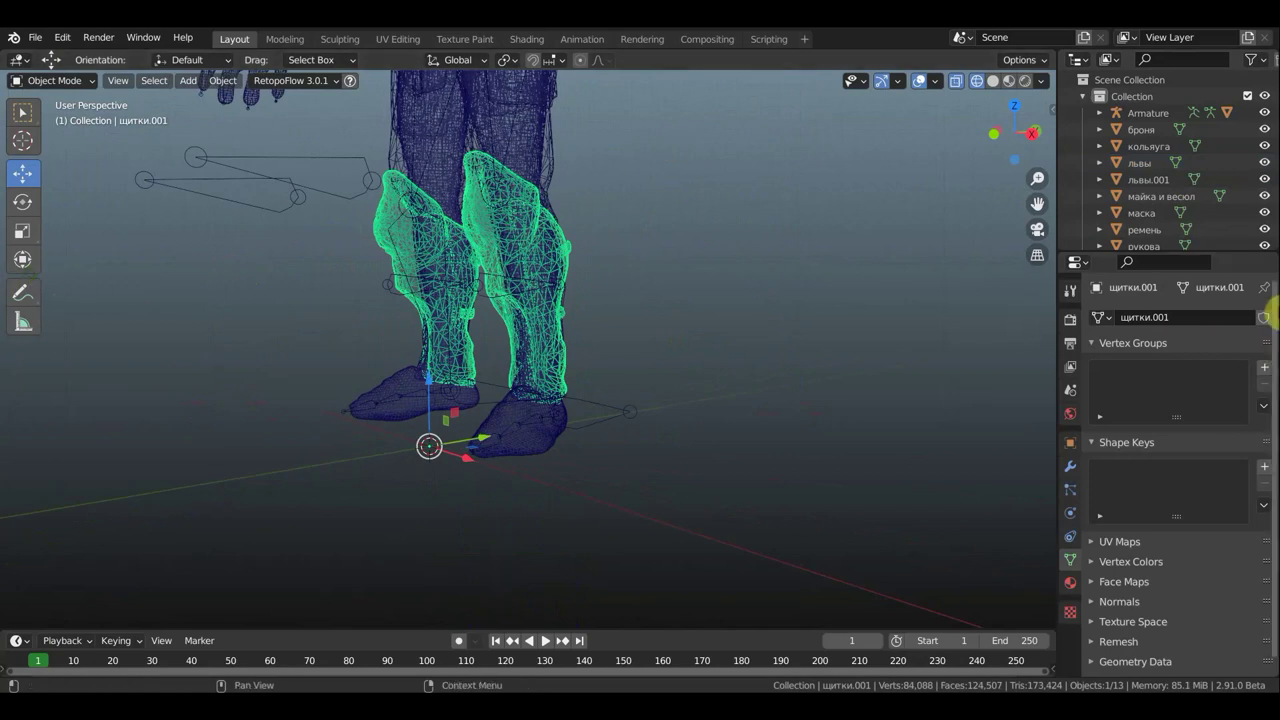
mouse_move(787, 387)
middle_mouse_down()
mouse_move(650, 394)
mouse_move(817, 340)
middle_mouse_up()
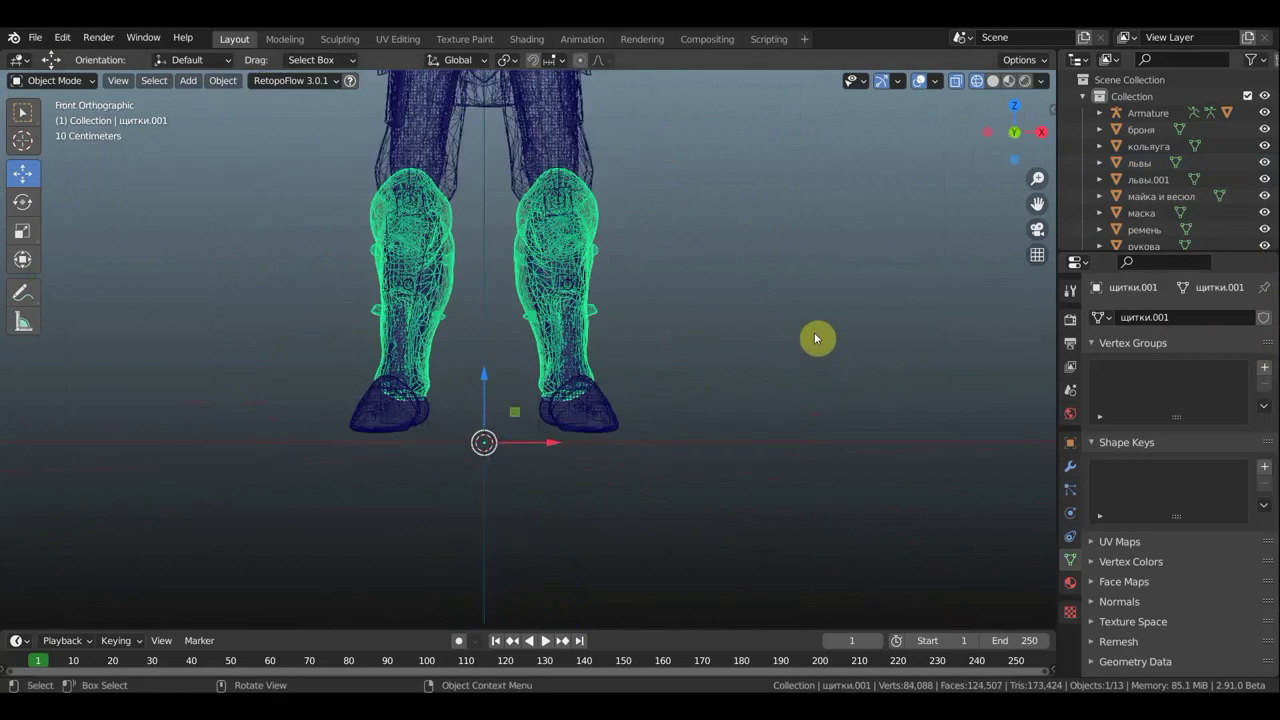
key("shift+d")
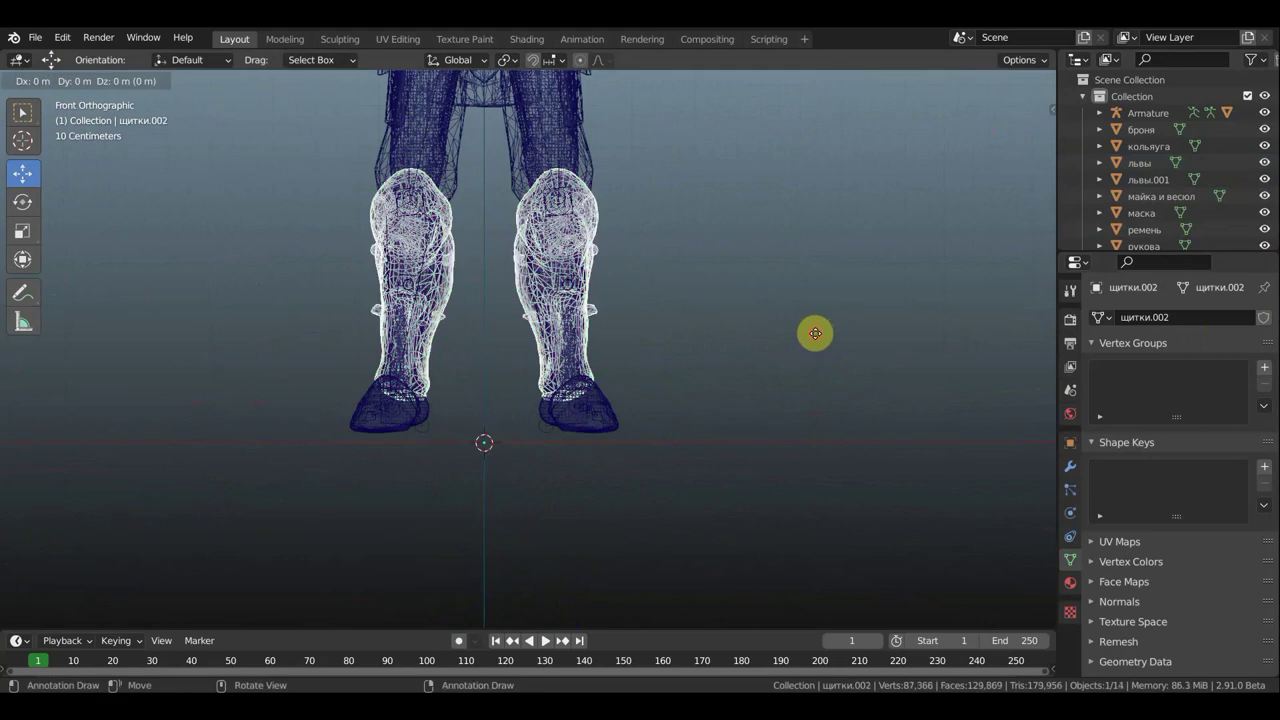
left_click(812, 341)
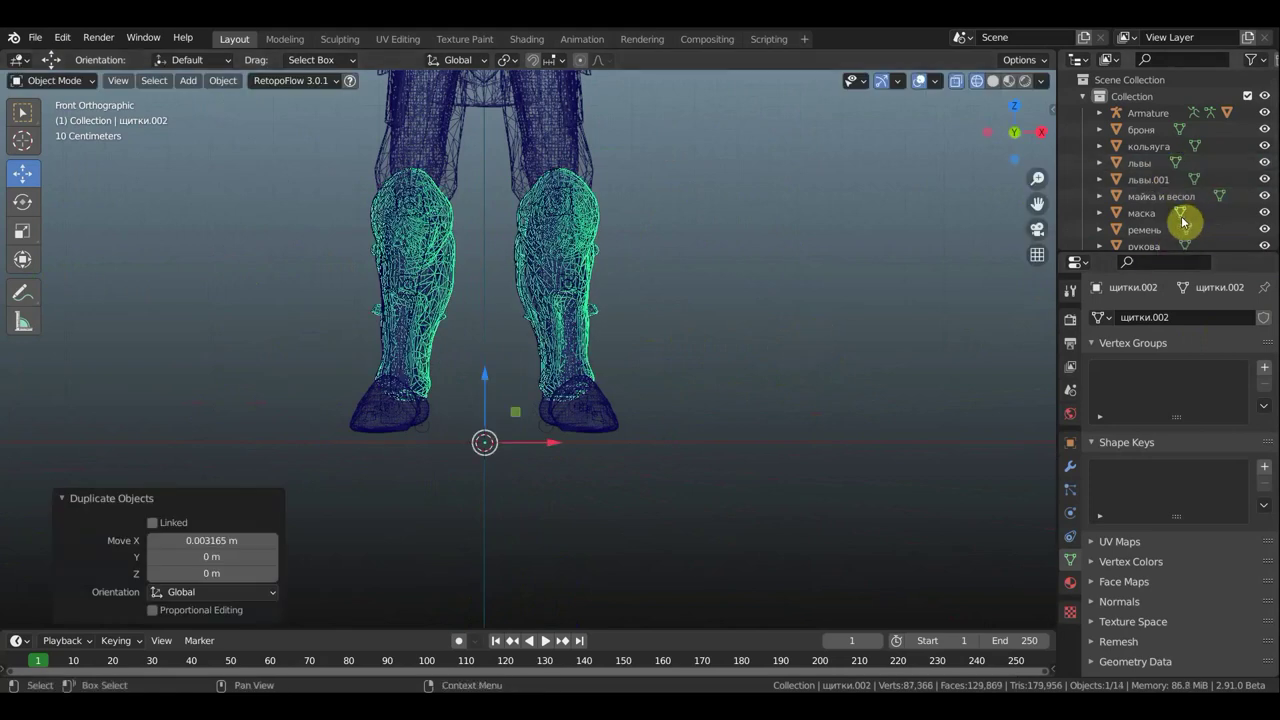
Hide the duplicate щитки.002 and select only the original shin guards.
left_click(587, 244)
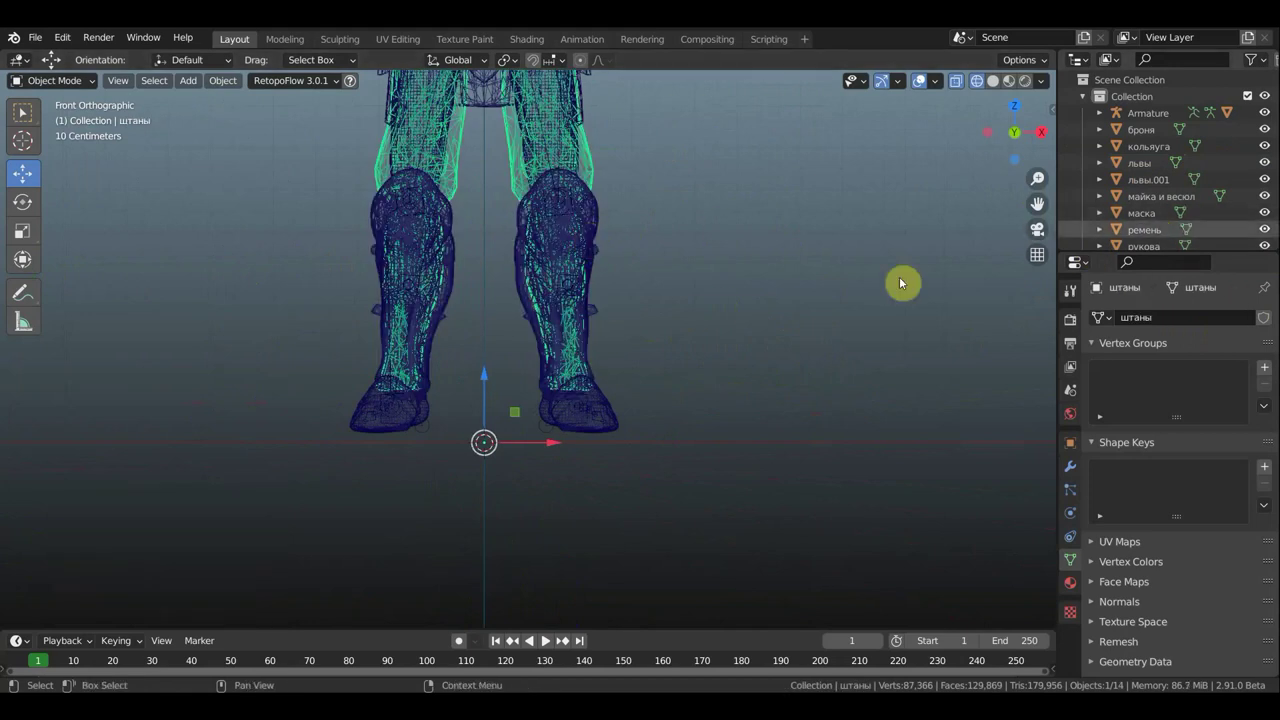
left_click(587, 296)
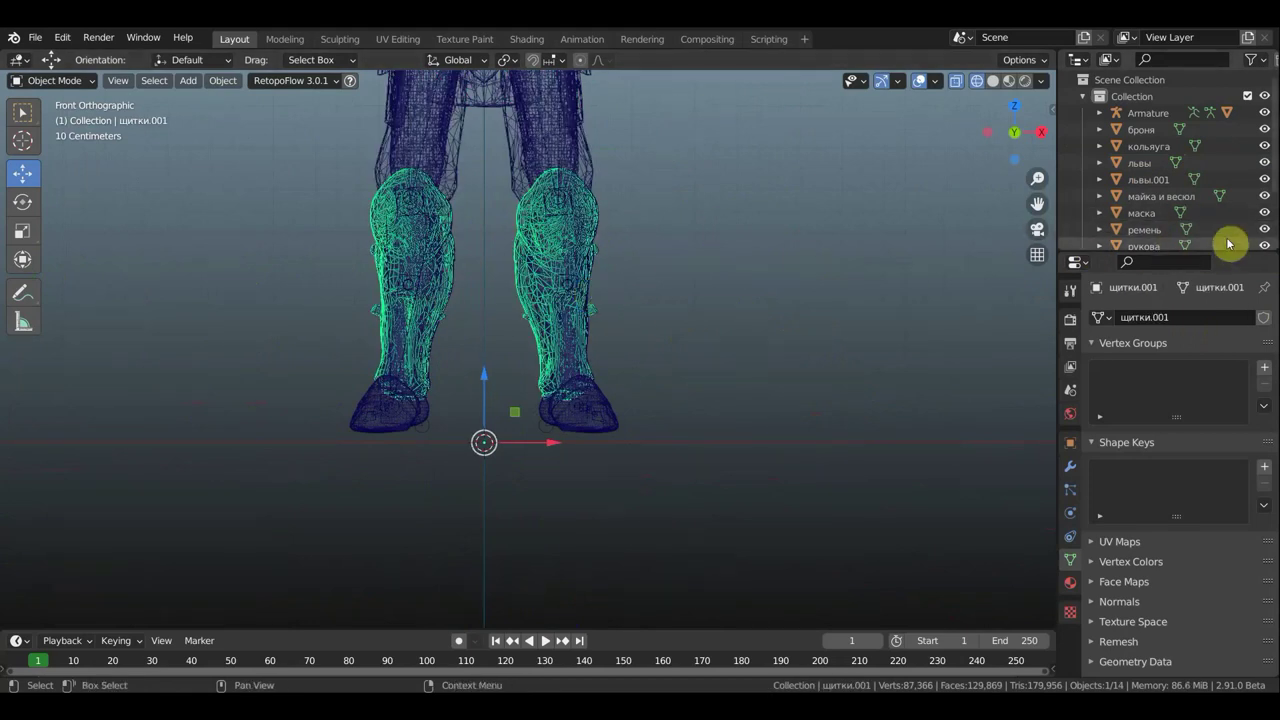
scroll(1210, 232, "down", 3)
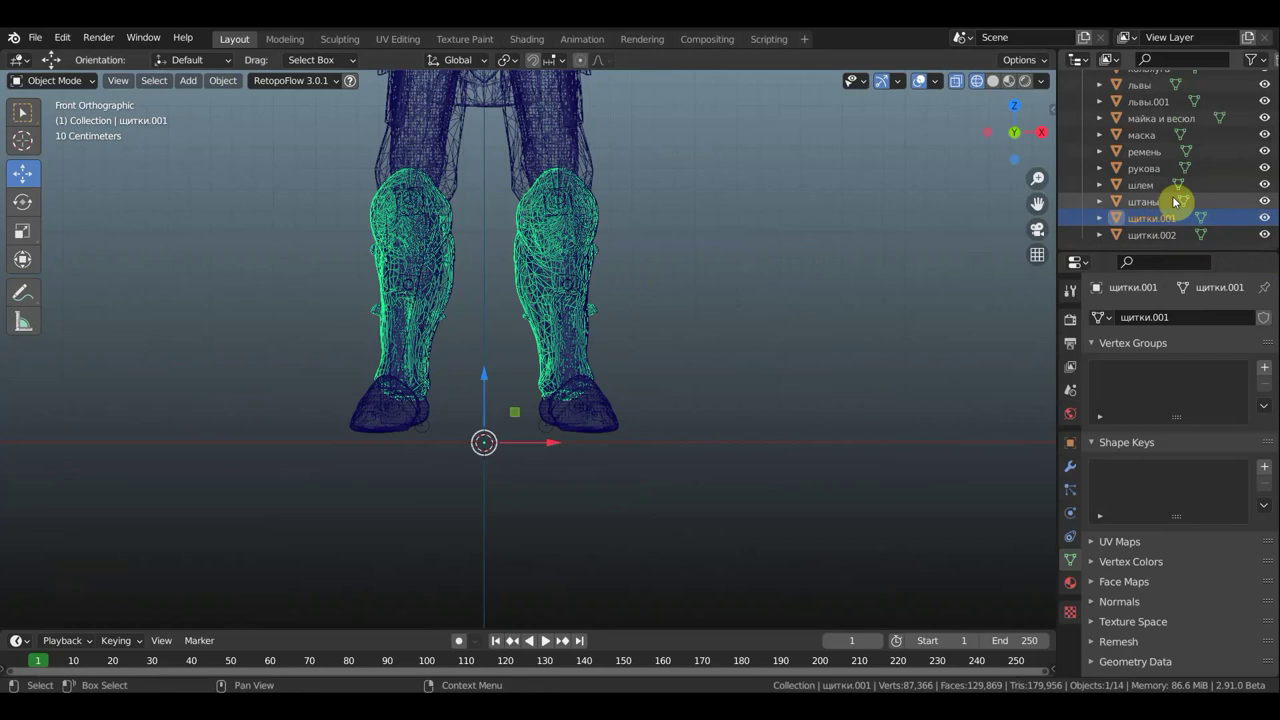
left_click(1264, 234)
left_click_drag(831, 480, 520, 163)
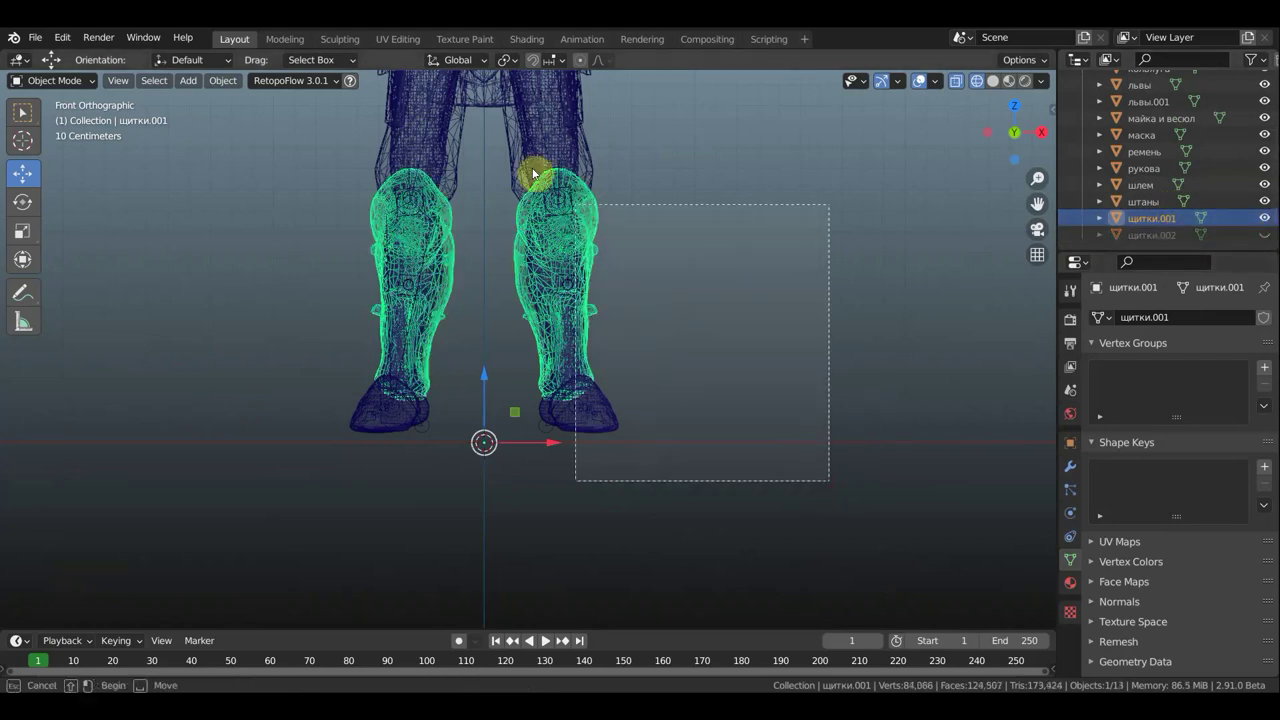
left_click(596, 219)
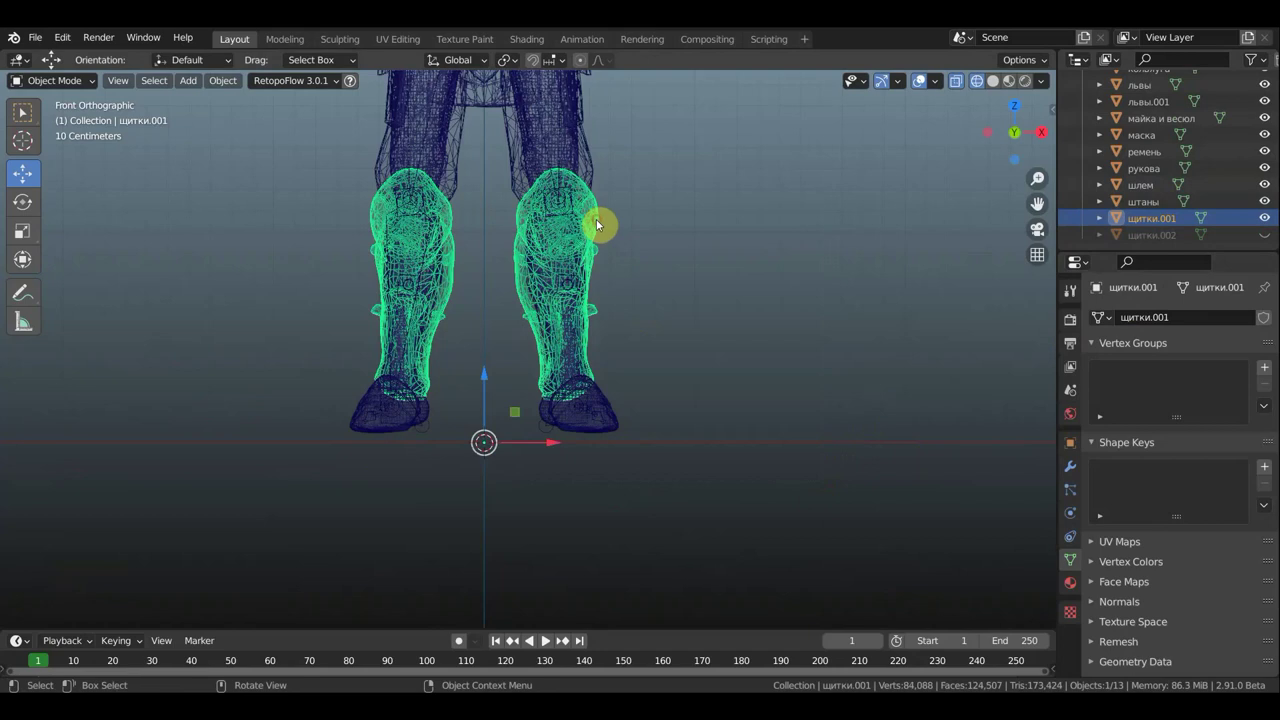
Delete the screen-right shin guard's vertices from щитки.001.
left_click(66, 80)
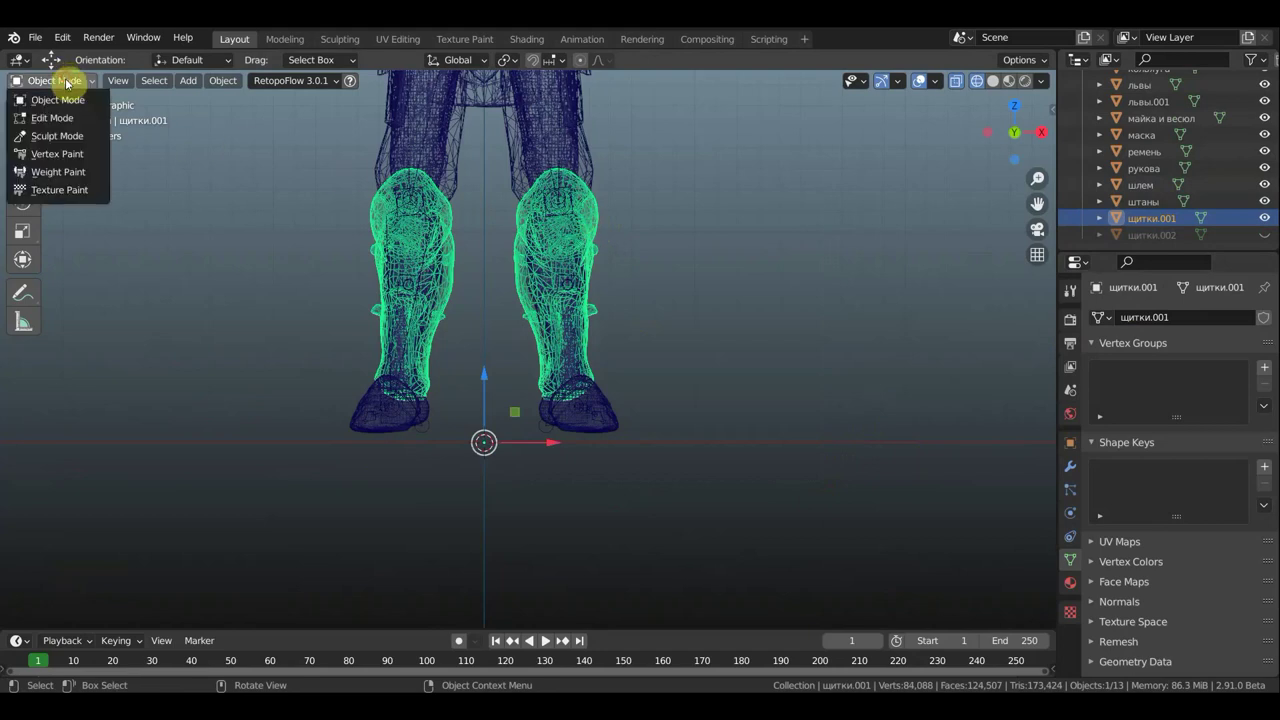
left_click(60, 110)
left_click_drag(723, 459, 466, 153)
key("x")
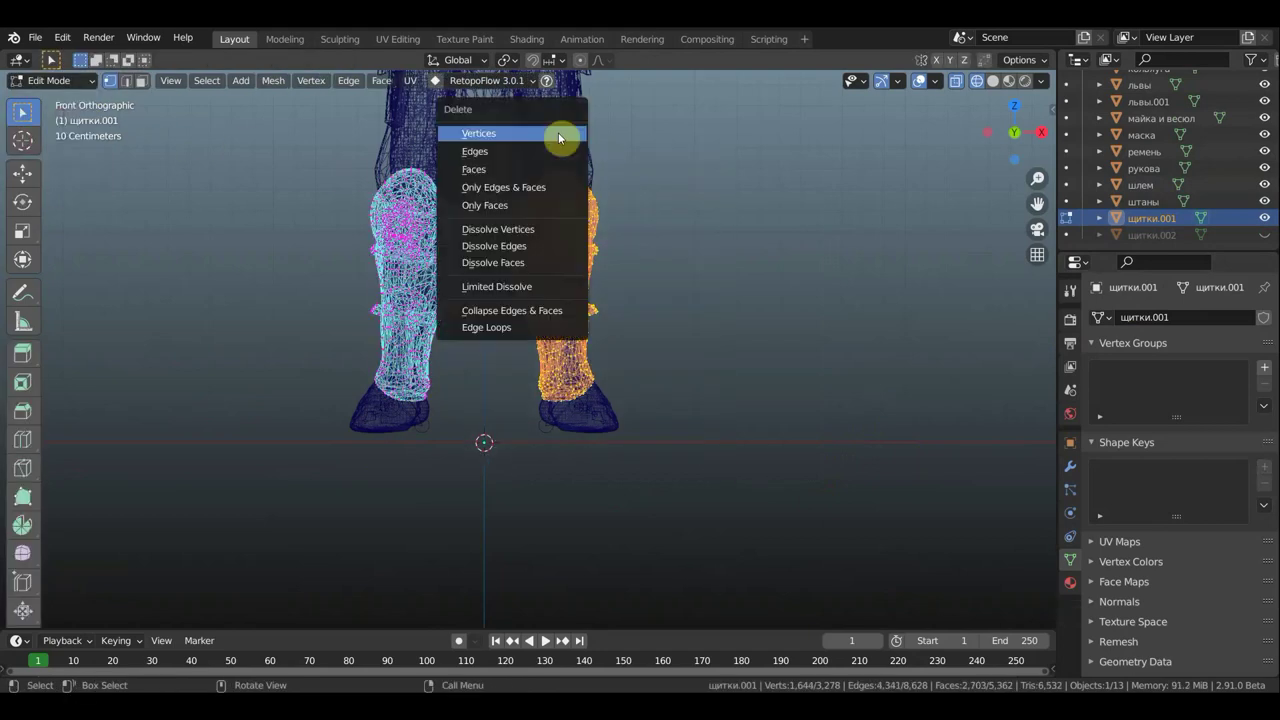
left_click(562, 133)
left_click(48, 80)
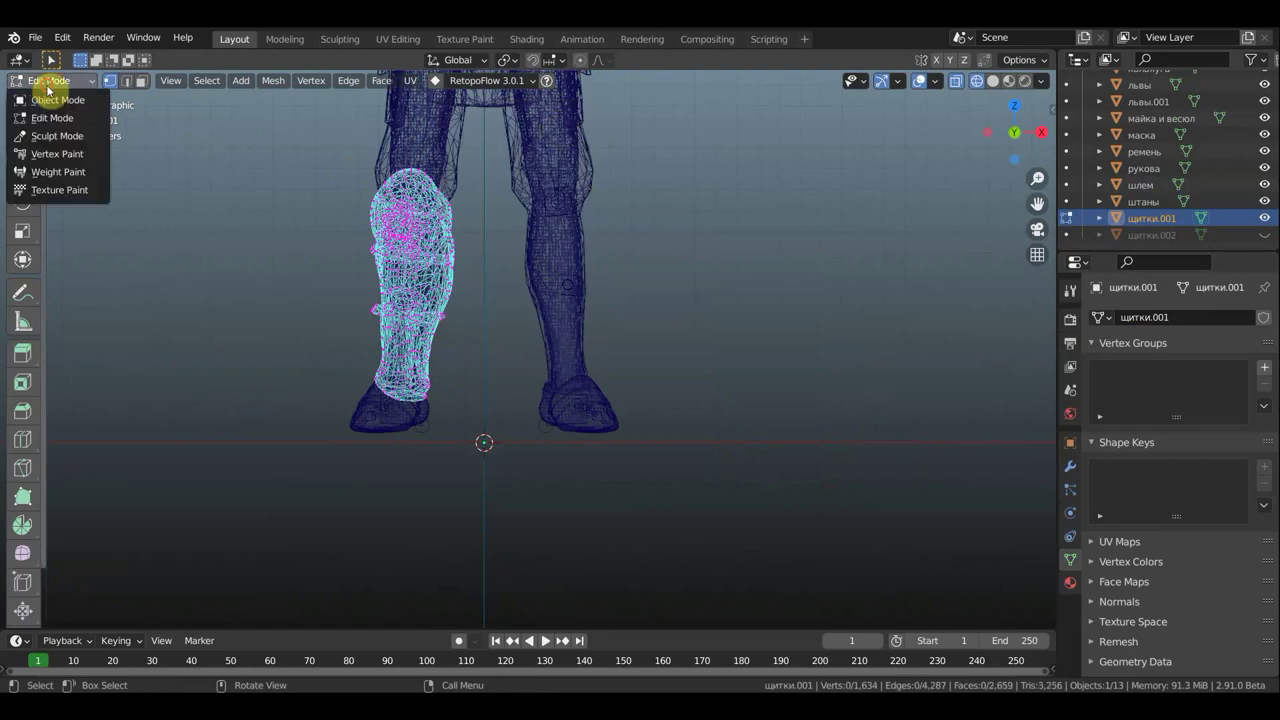
left_click(38, 101)
Unhide щитки.002, hide щитки.001, and select only the duplicate.
left_click(1148, 203)
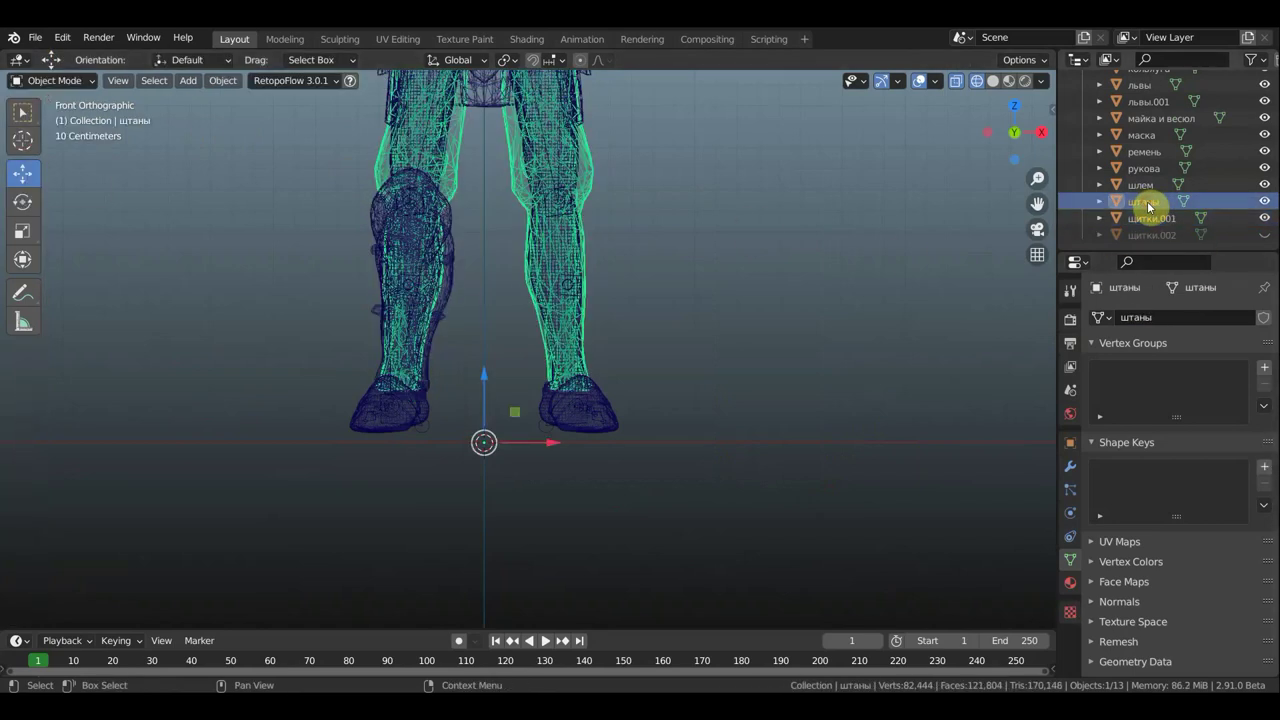
left_click(1205, 234)
left_click(1264, 234)
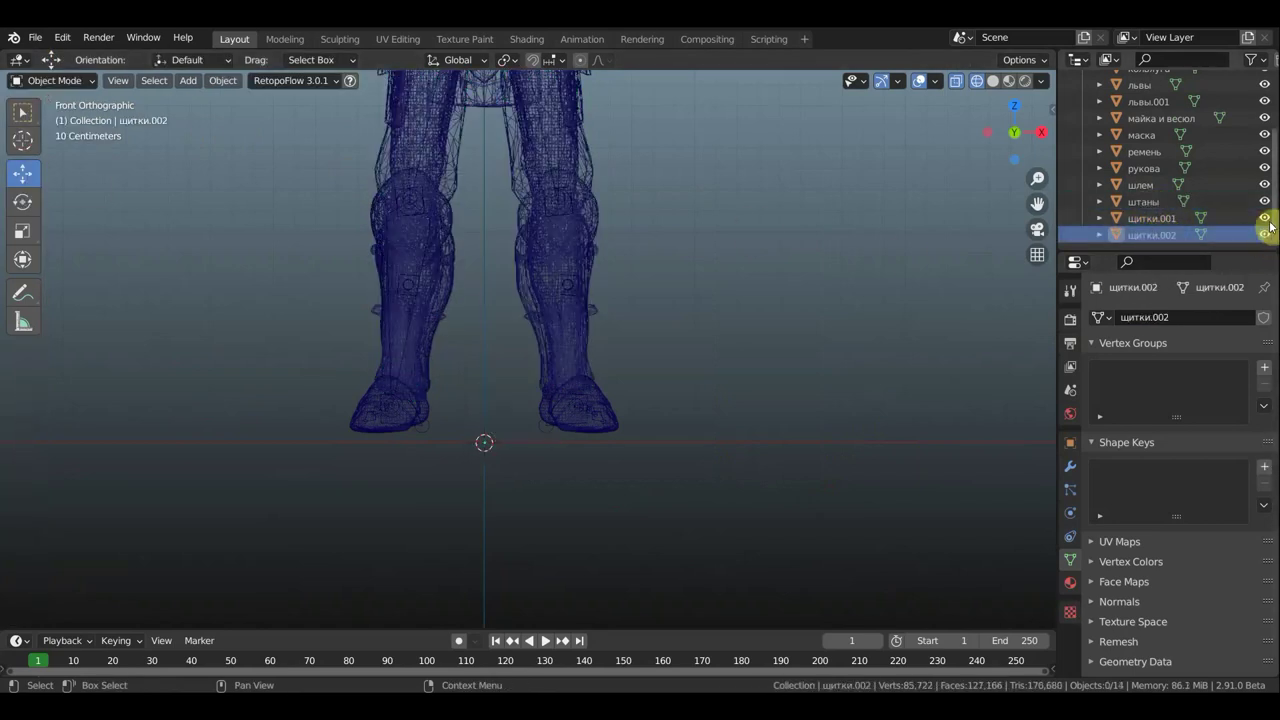
left_click(1264, 218)
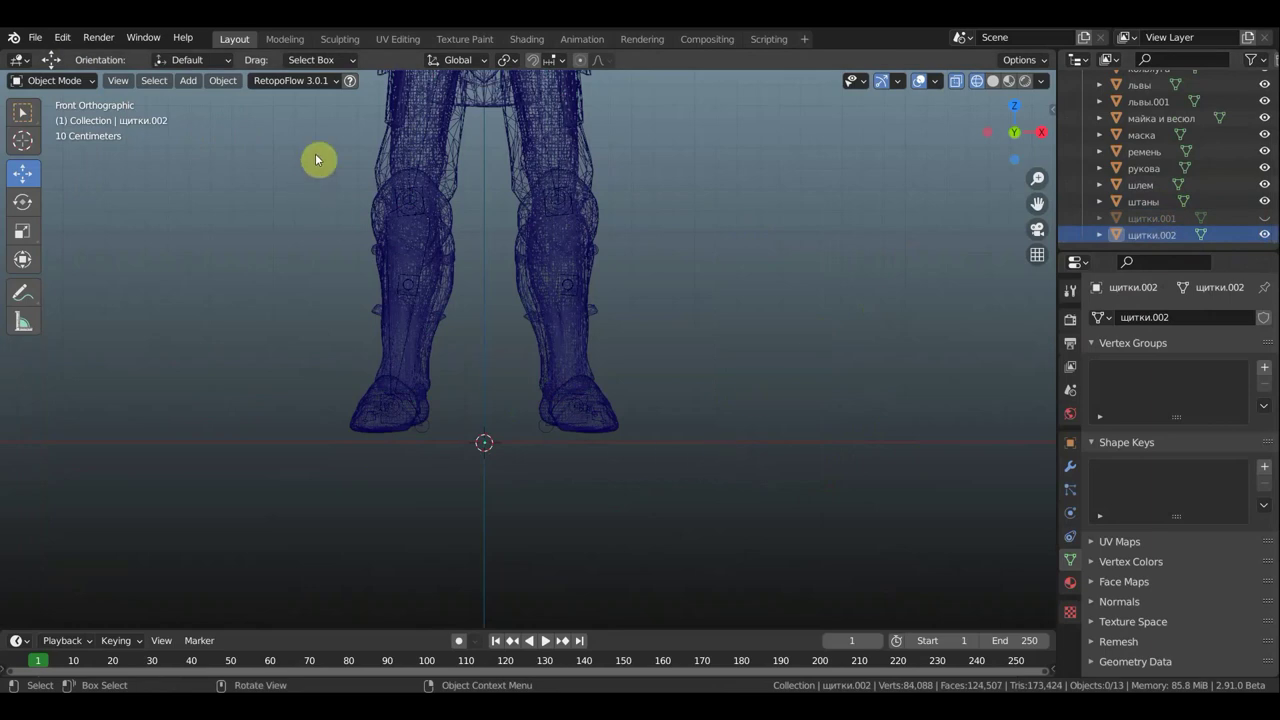
left_click_drag(314, 148, 494, 466)
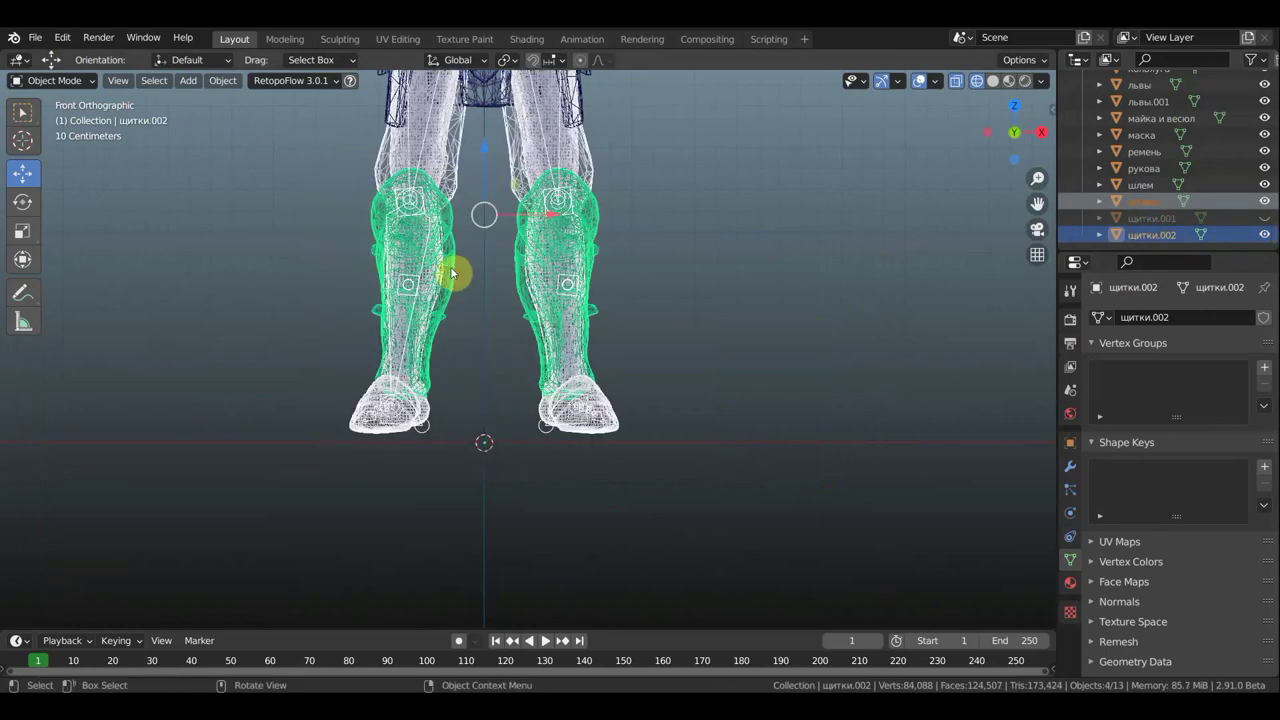
left_click(452, 270)
Delete the screen-left shin guard's vertices from щитки.002.
left_click(53, 84)
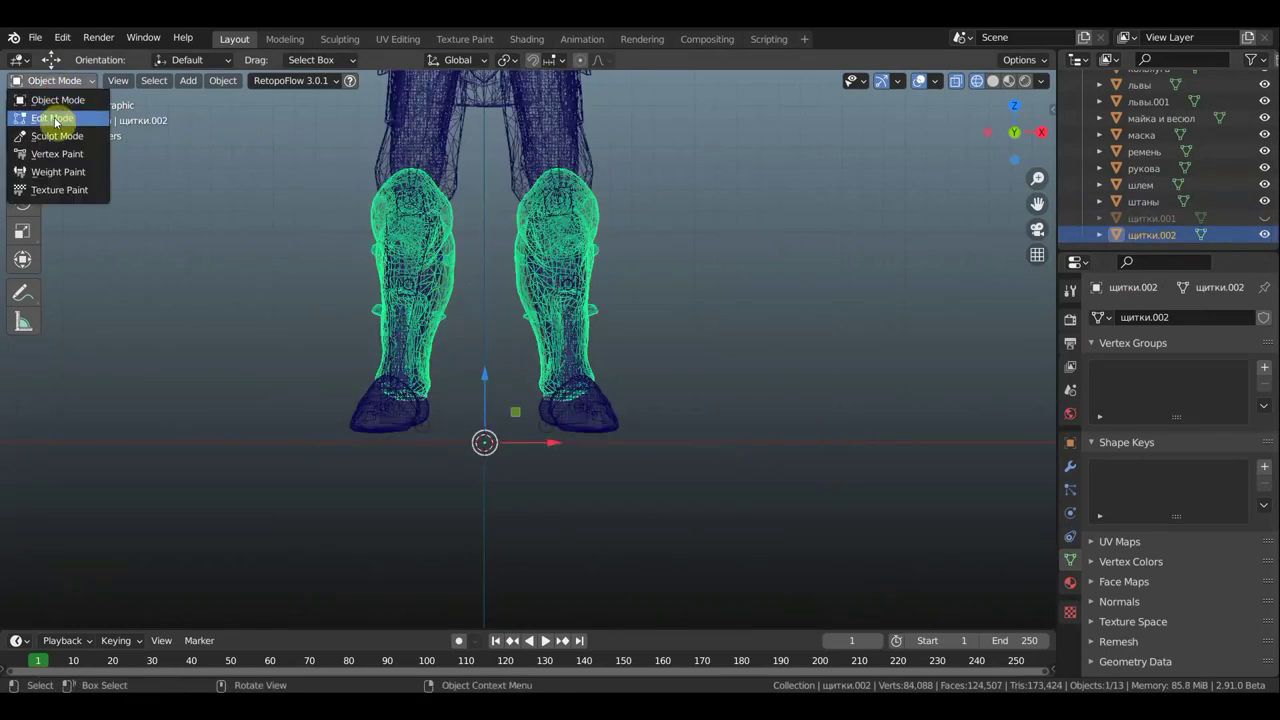
left_click(56, 122)
left_click_drag(194, 128, 462, 494)
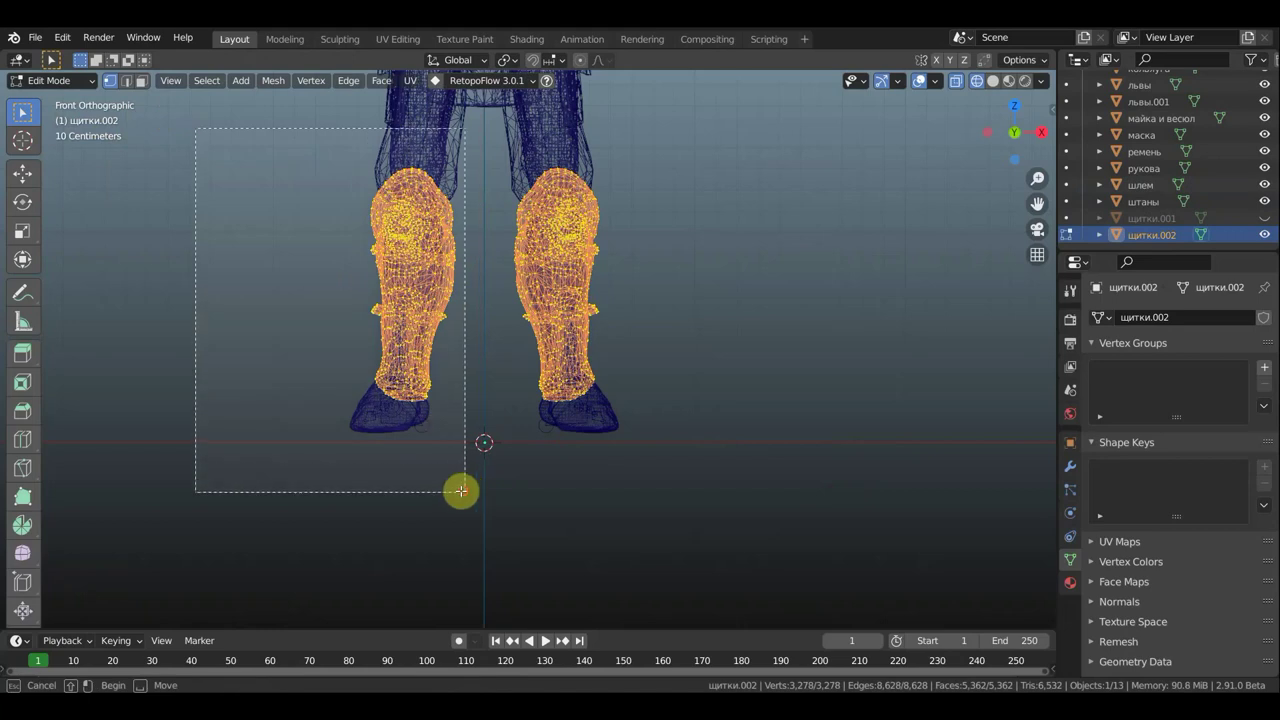
key("x")
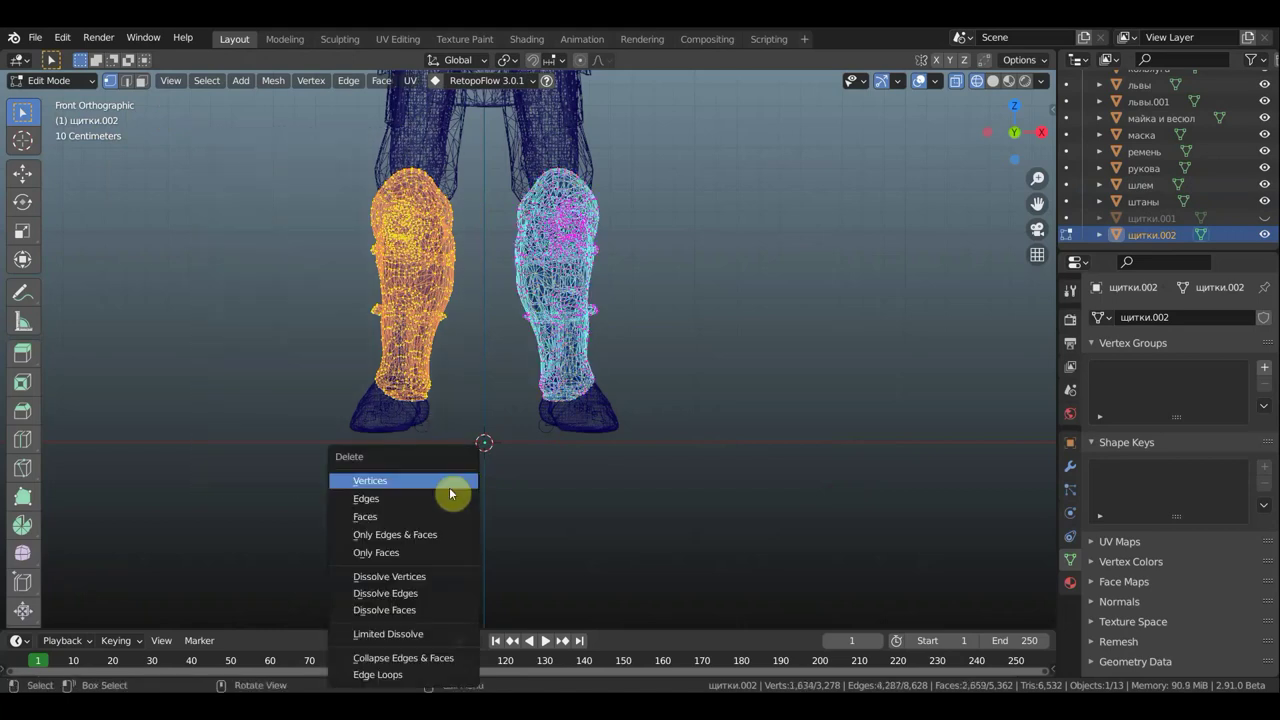
left_click(437, 486)
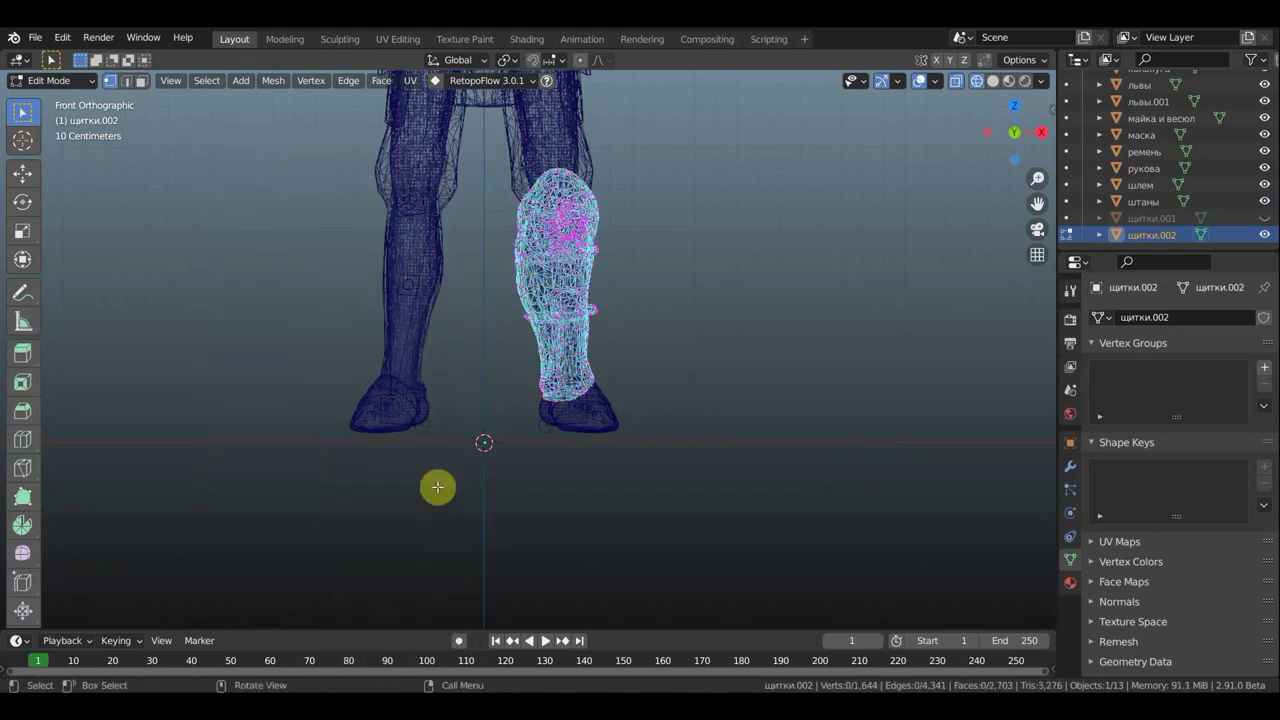
left_click(55, 80)
left_click(70, 100)
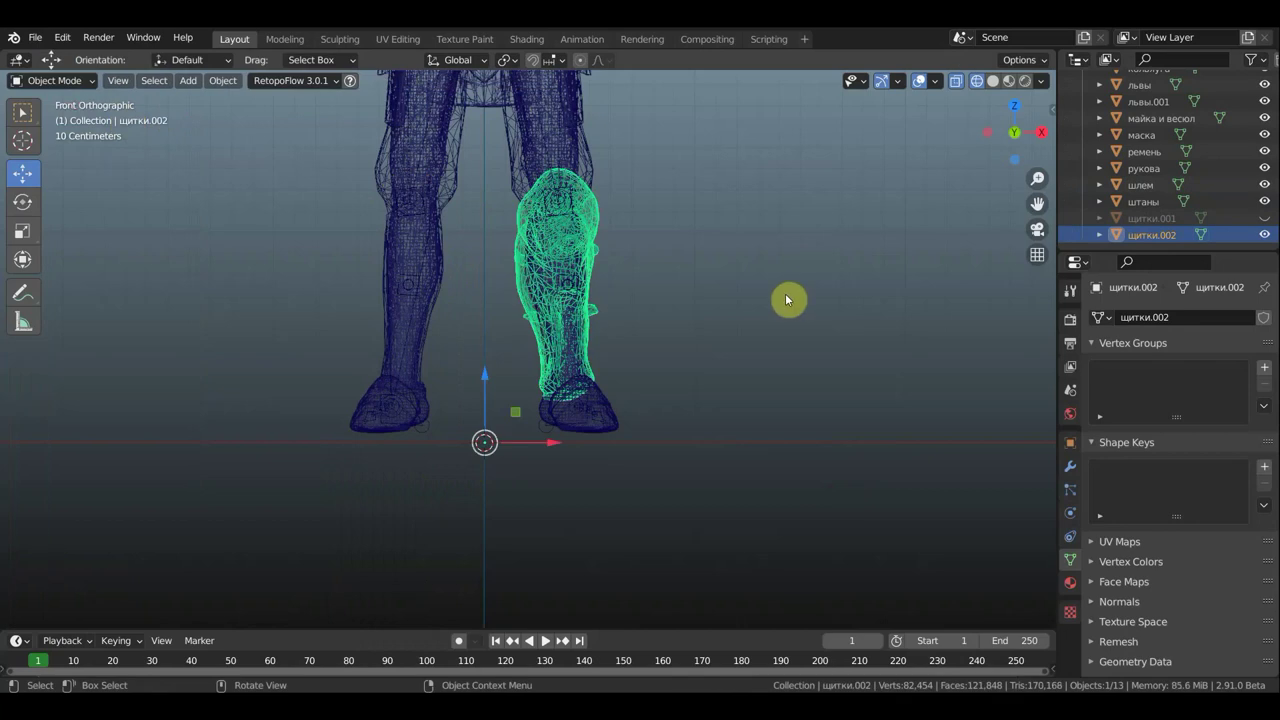
Unhide щитки.001 and select the рукова sleeves object.
left_click(1264, 218)
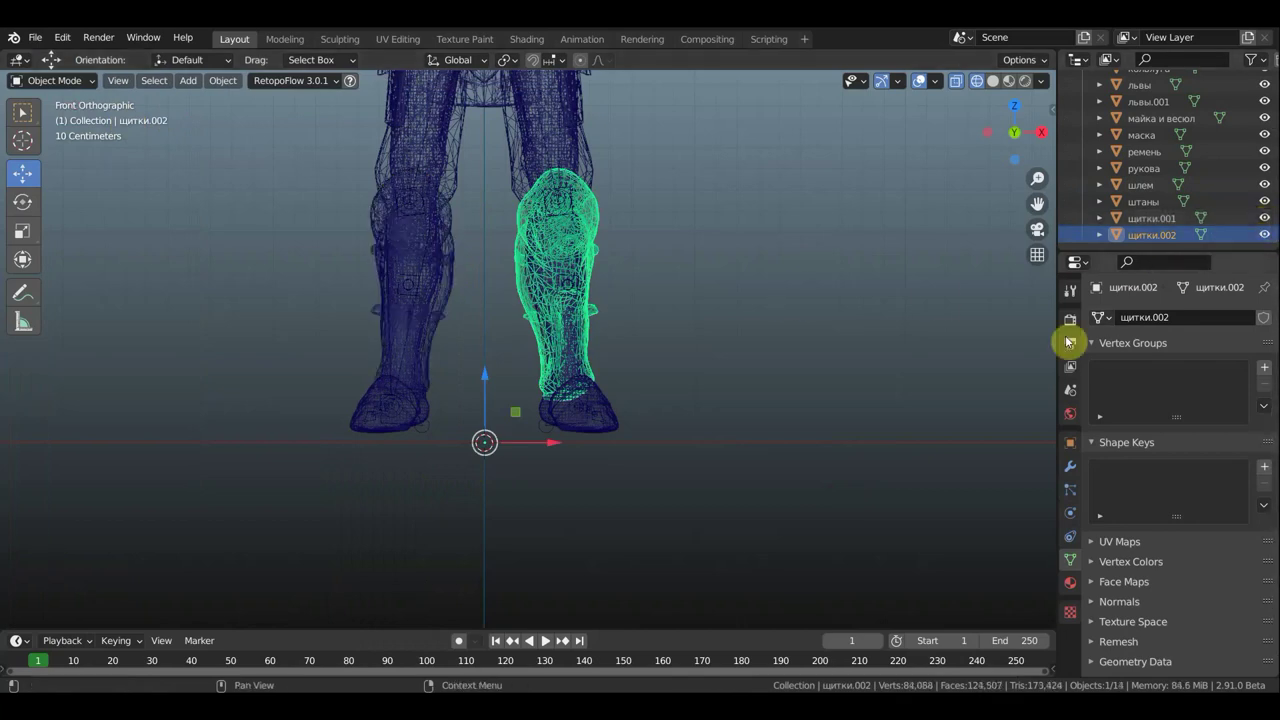
scroll(988, 350, "down", 1)
scroll(903, 114, "up", 3, "shift")
scroll(880, 246, "up", 2, "shift")
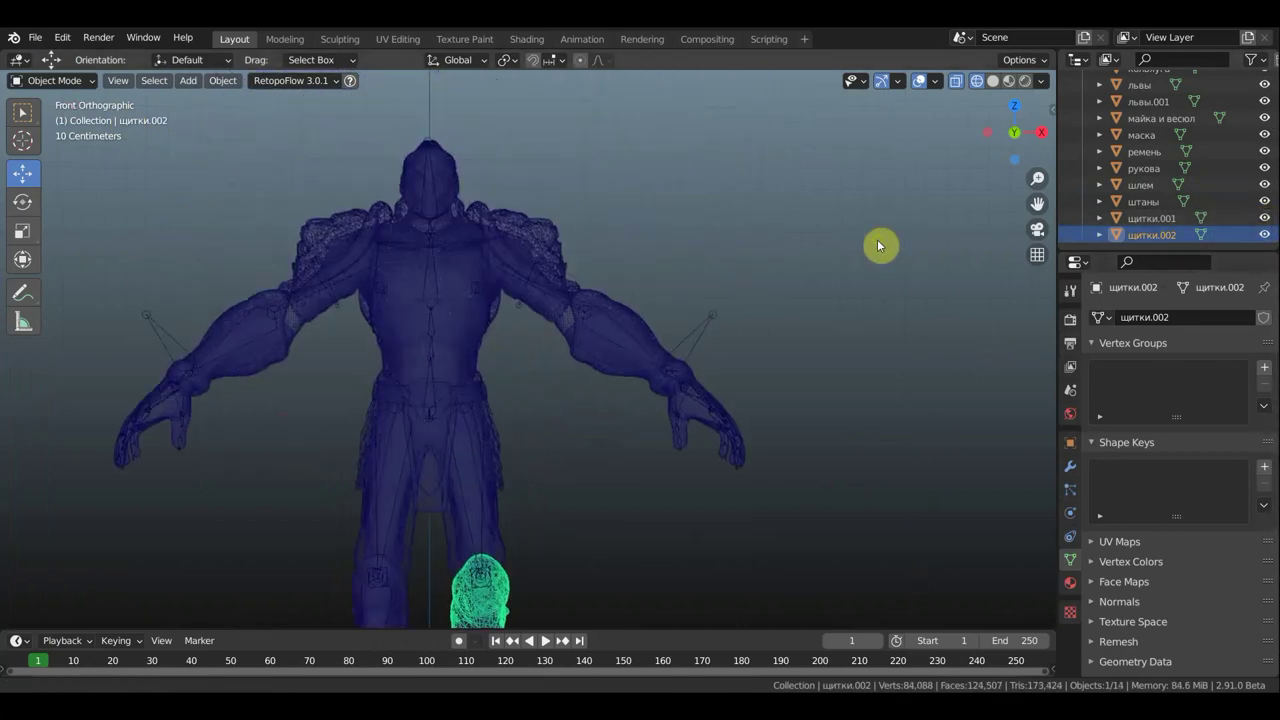
left_click(620, 348)
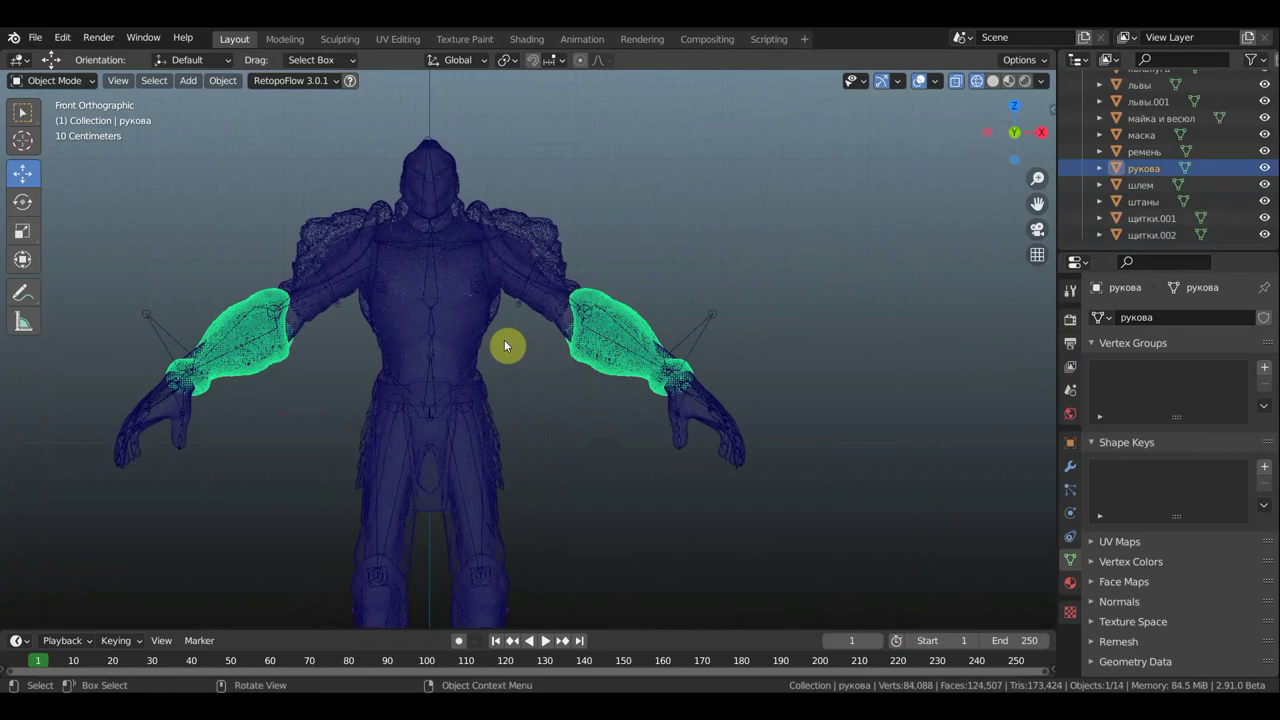
Duplicate the рукова sleeves in place and hide the copy рукова.001.
key("shift+d")
left_click(868, 353)
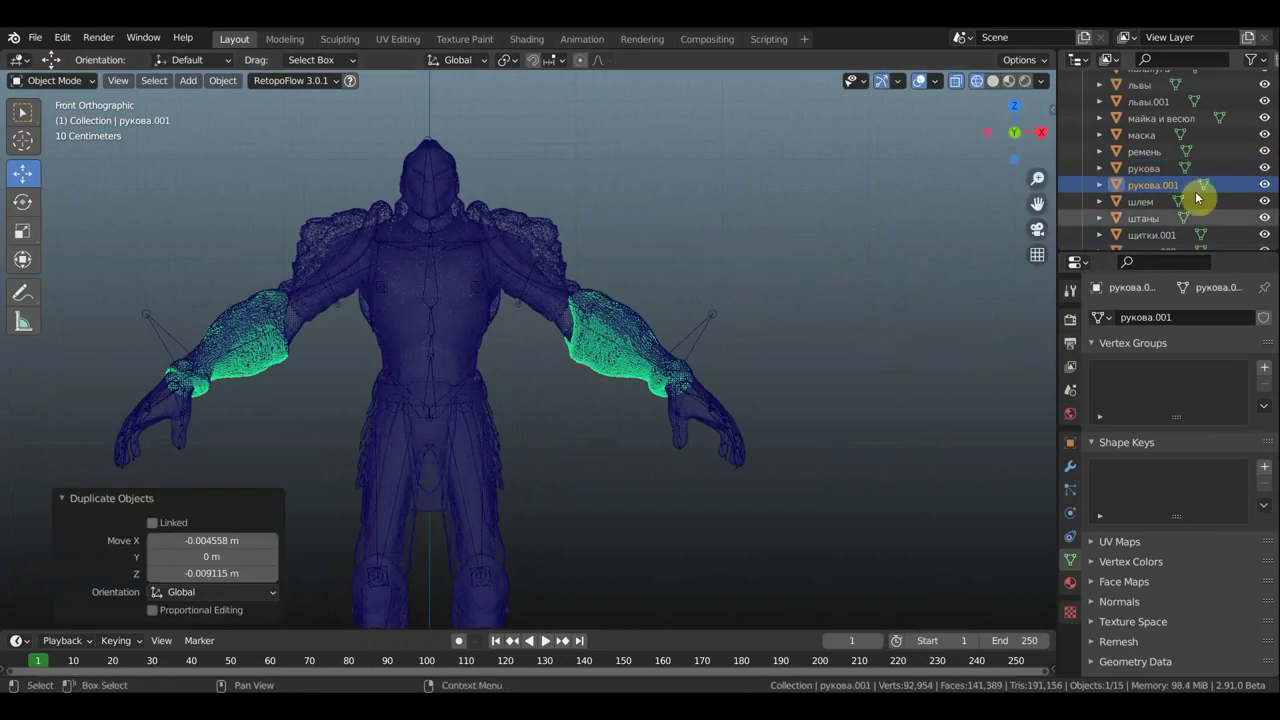
left_click(1265, 185)
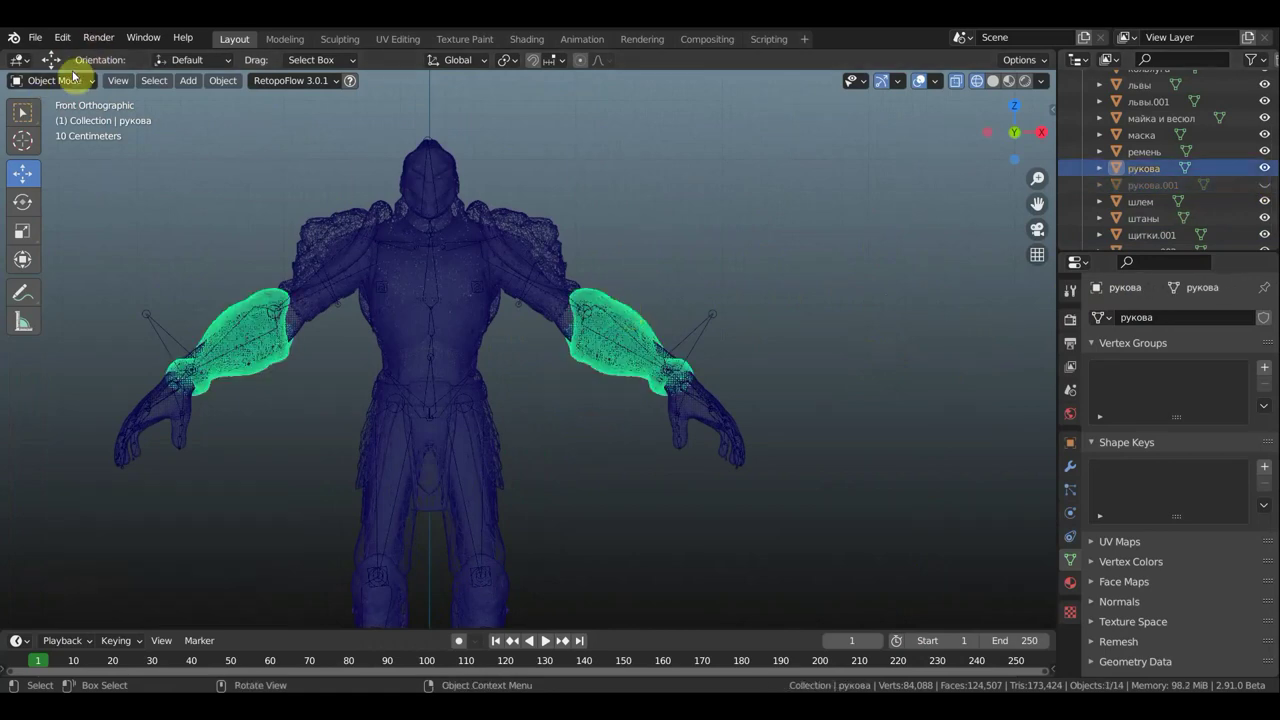
Delete the screen-right sleeve's vertices from рукова.
left_click(63, 79)
left_click(73, 120)
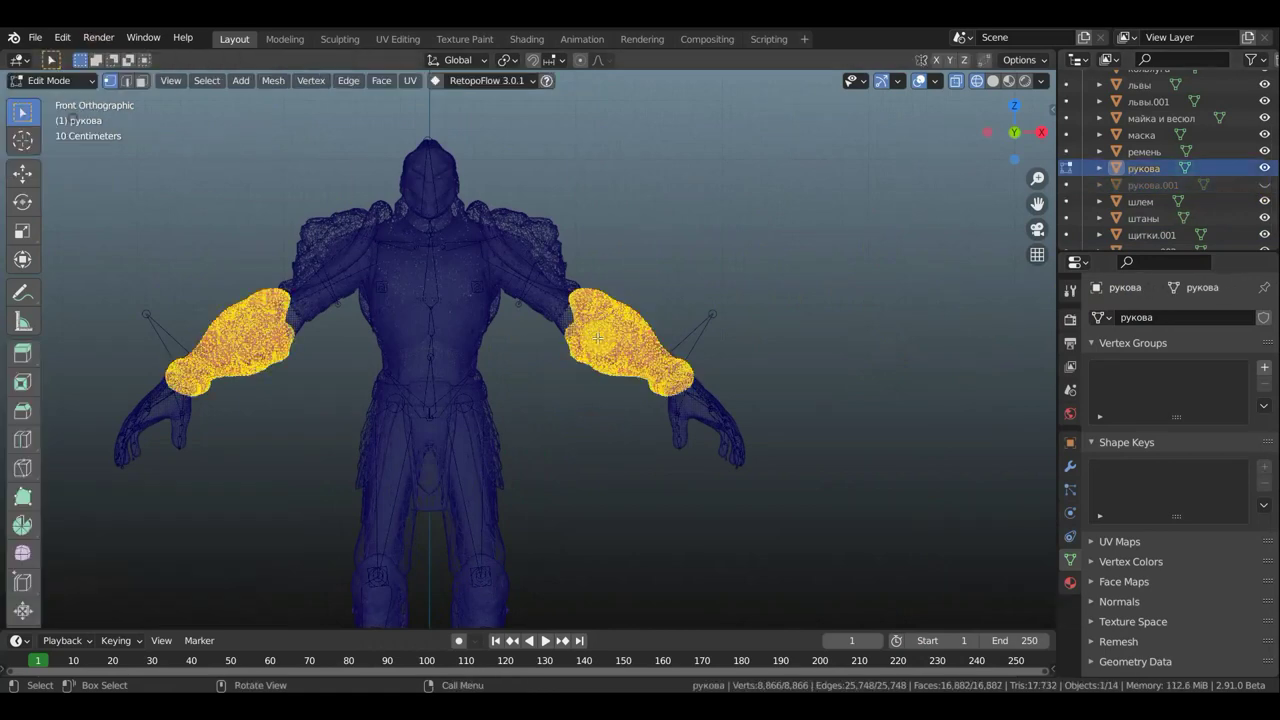
left_click_drag(786, 462, 530, 222)
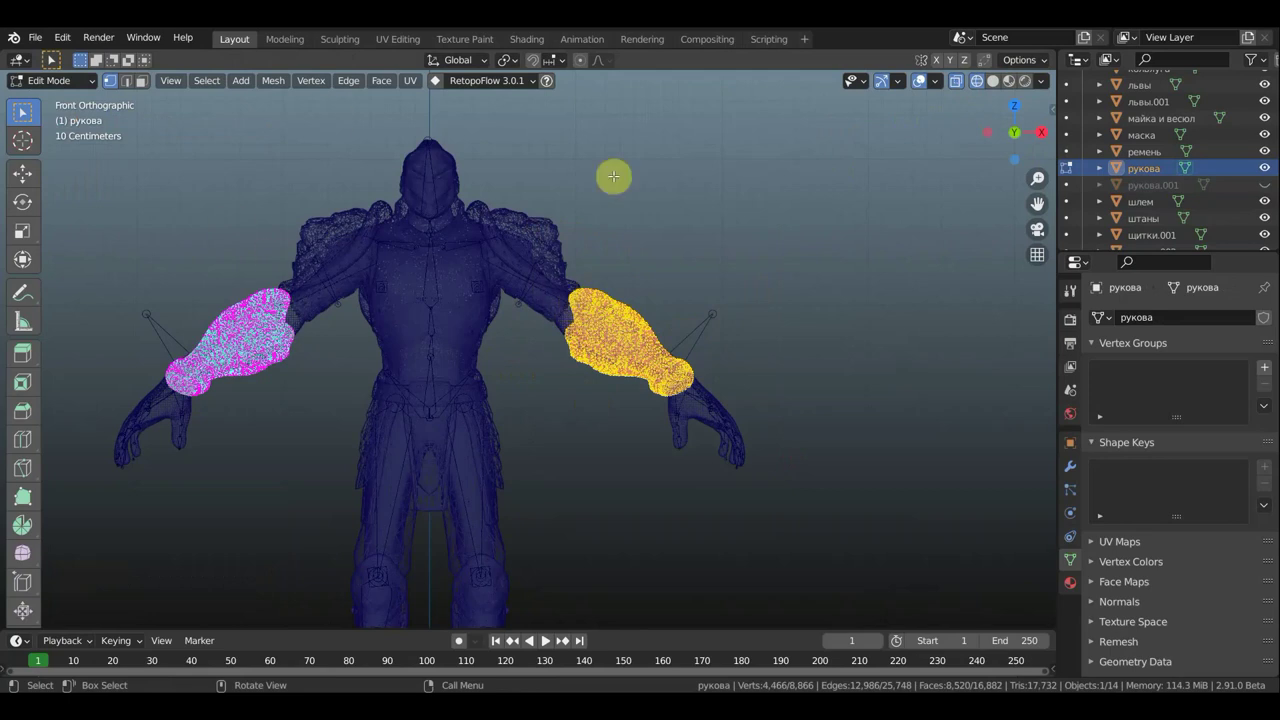
key("x")
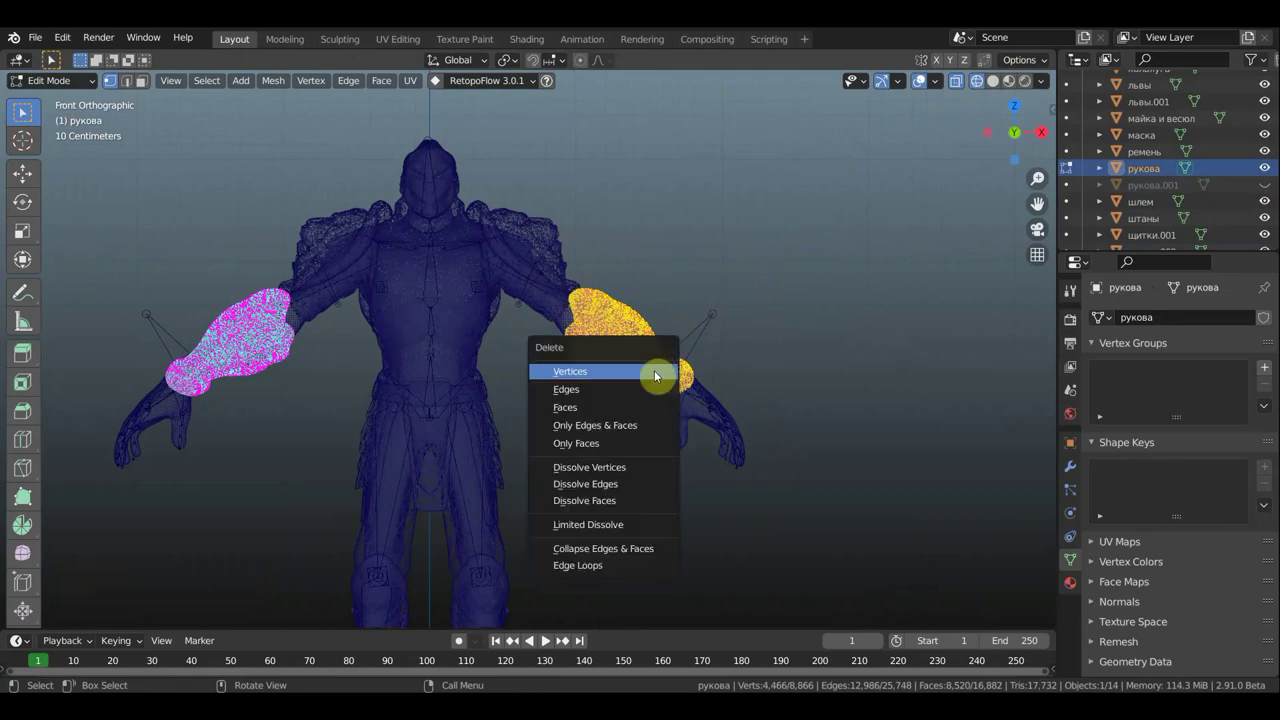
left_click(652, 371)
left_click(78, 84)
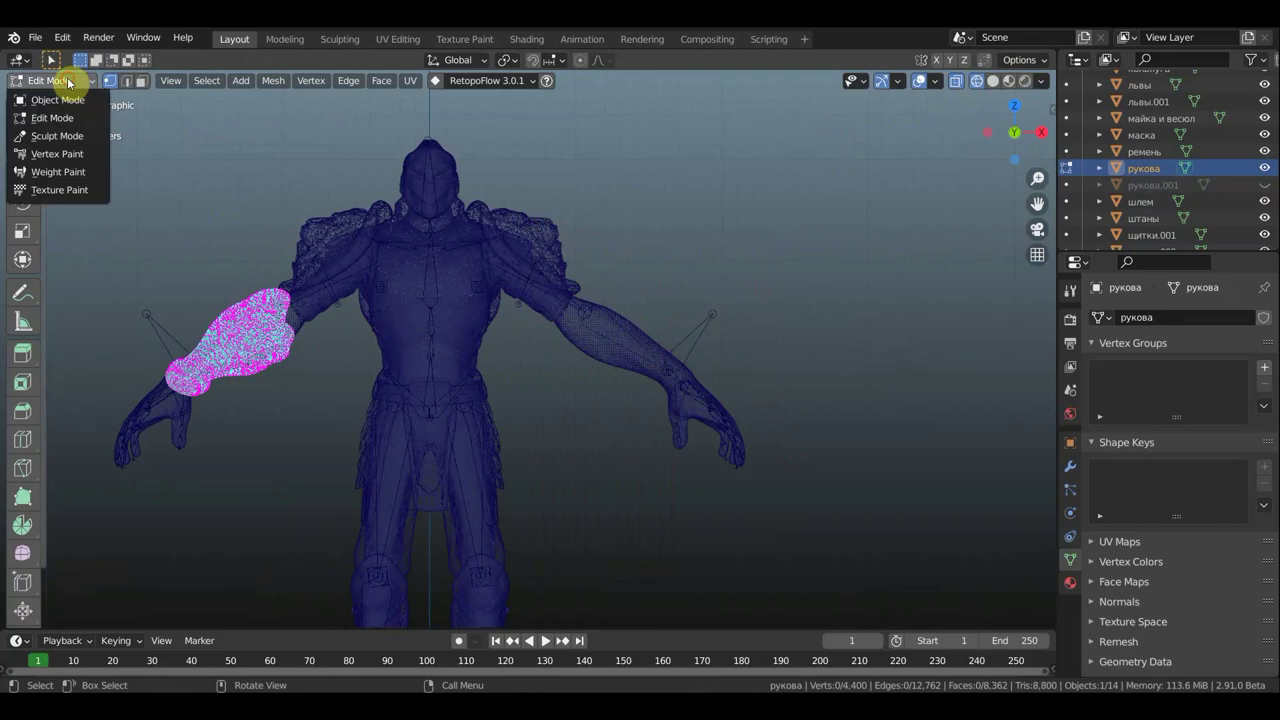
left_click(62, 96)
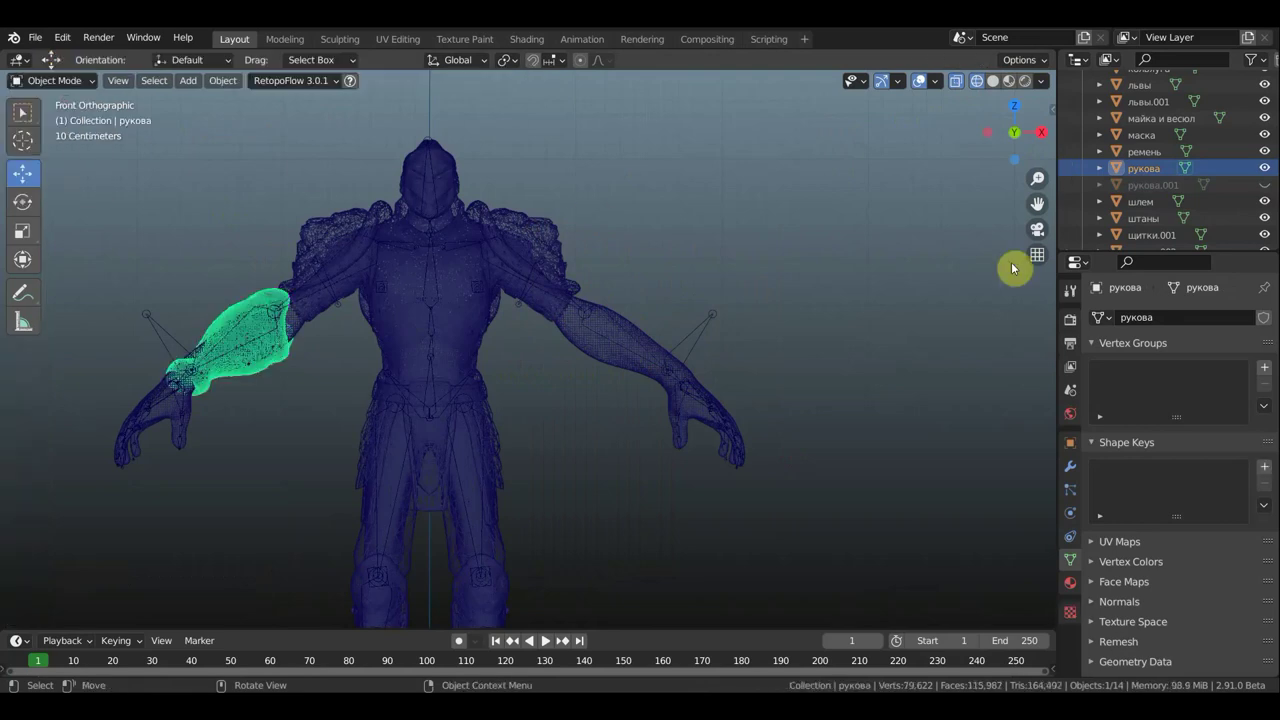
Unhide рукова.001, hide рукова, and select рукова.001.
left_click(1238, 185)
left_click(1264, 185)
left_click(1264, 168)
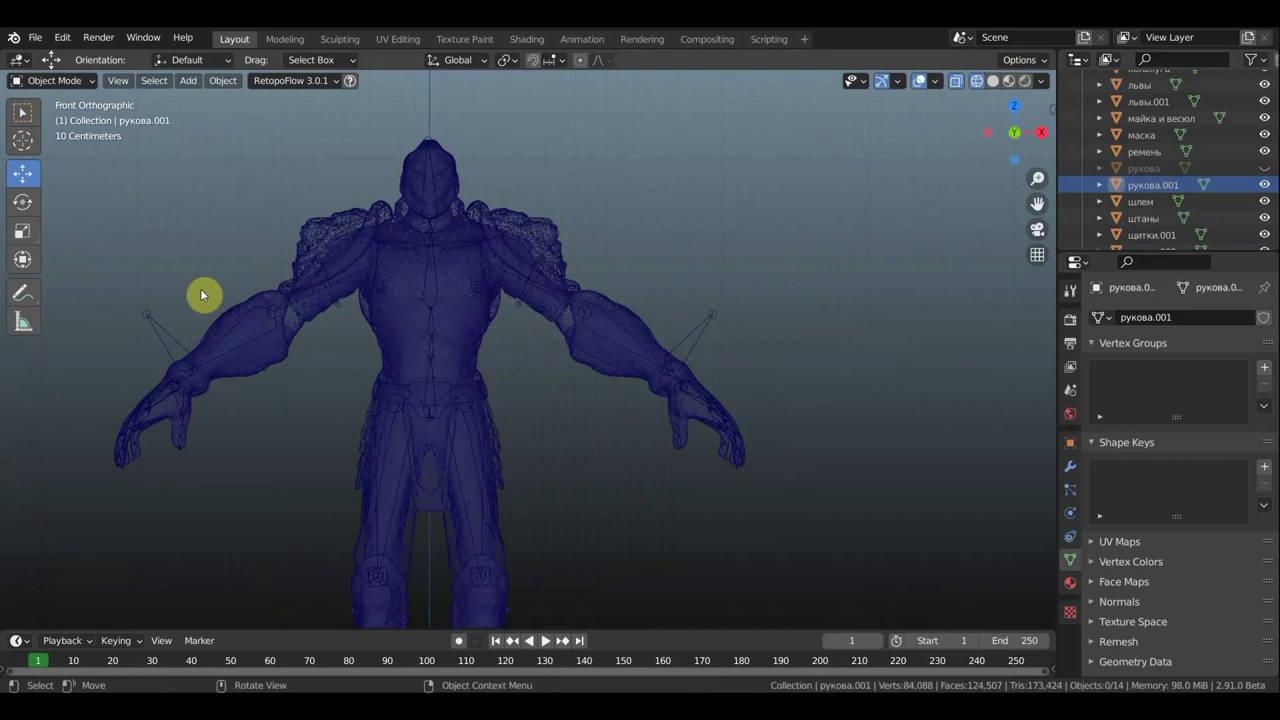
left_click(257, 304)
left_click(250, 298)
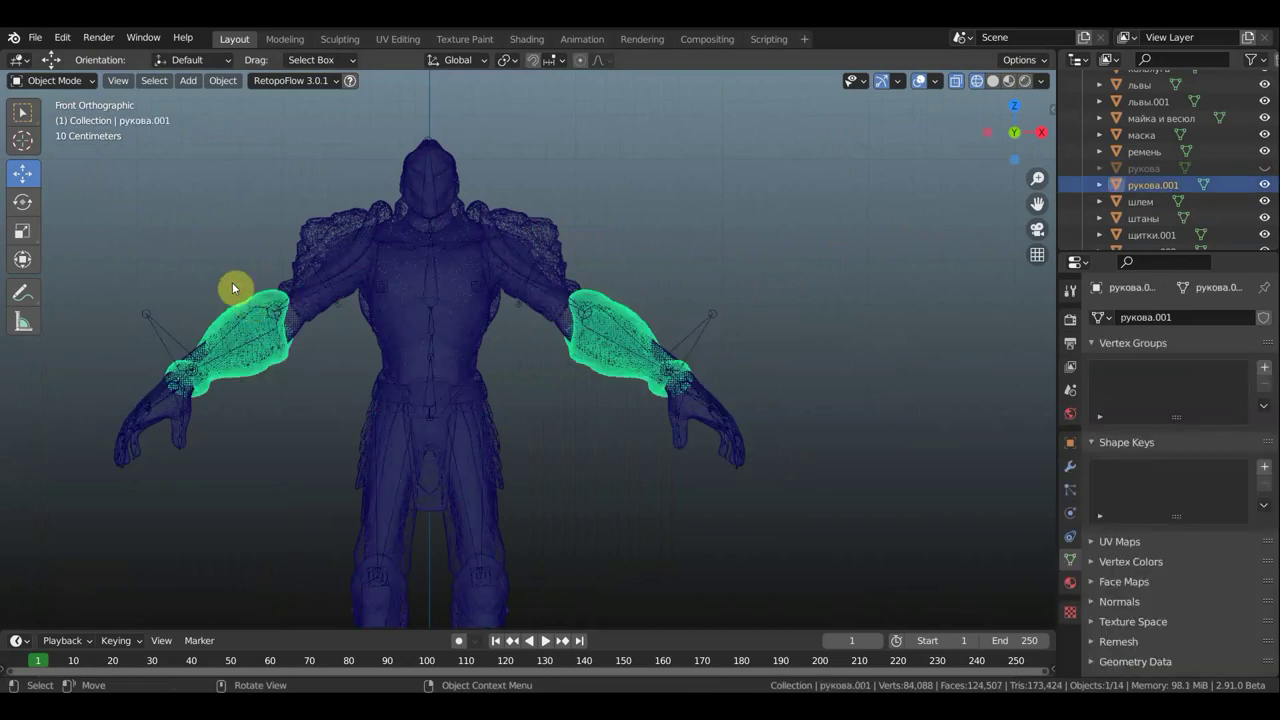
Delete the screen-left sleeve from рукова.001, then unhide рукова.
left_click(55, 80)
left_click(68, 120)
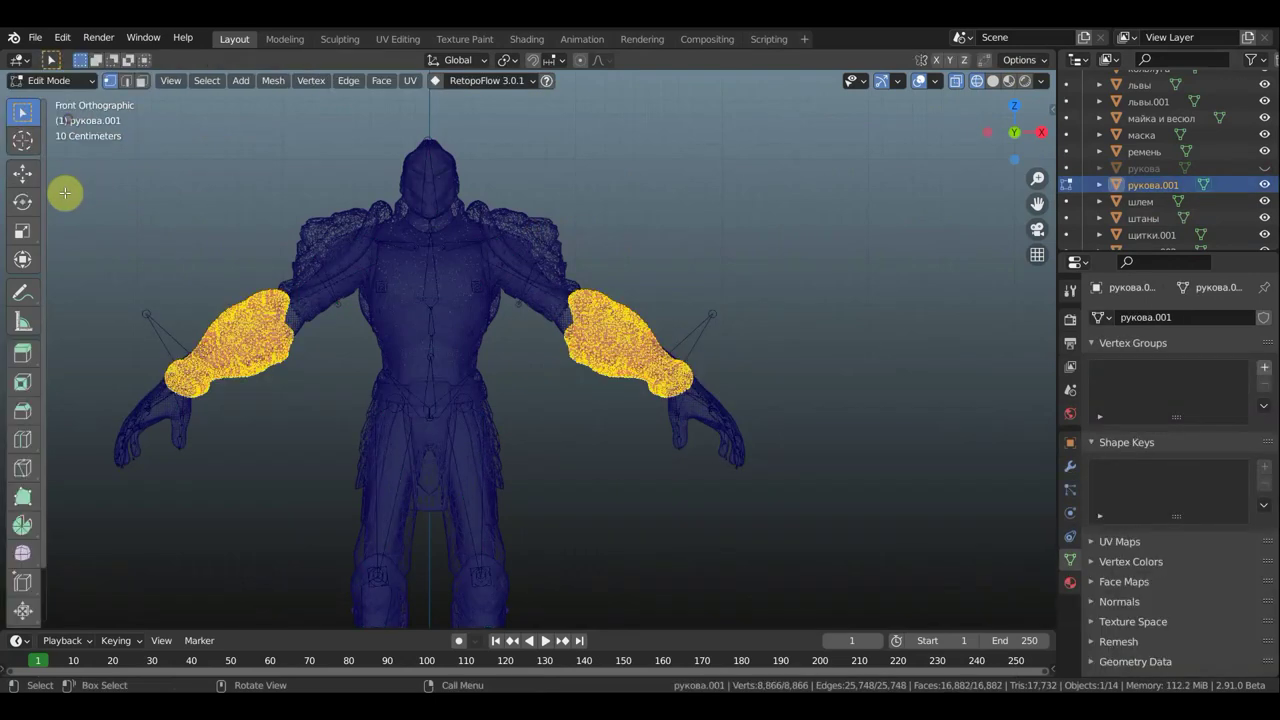
left_click_drag(71, 194, 346, 447)
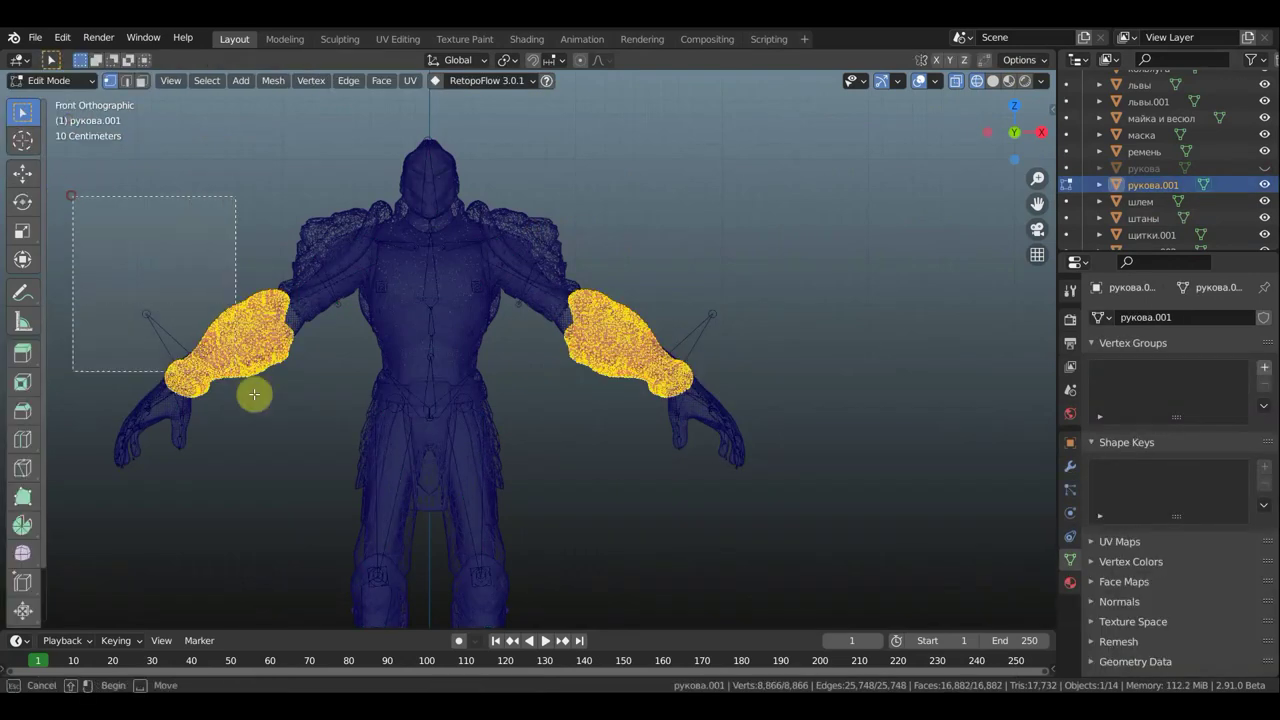
key("x")
left_click(337, 448)
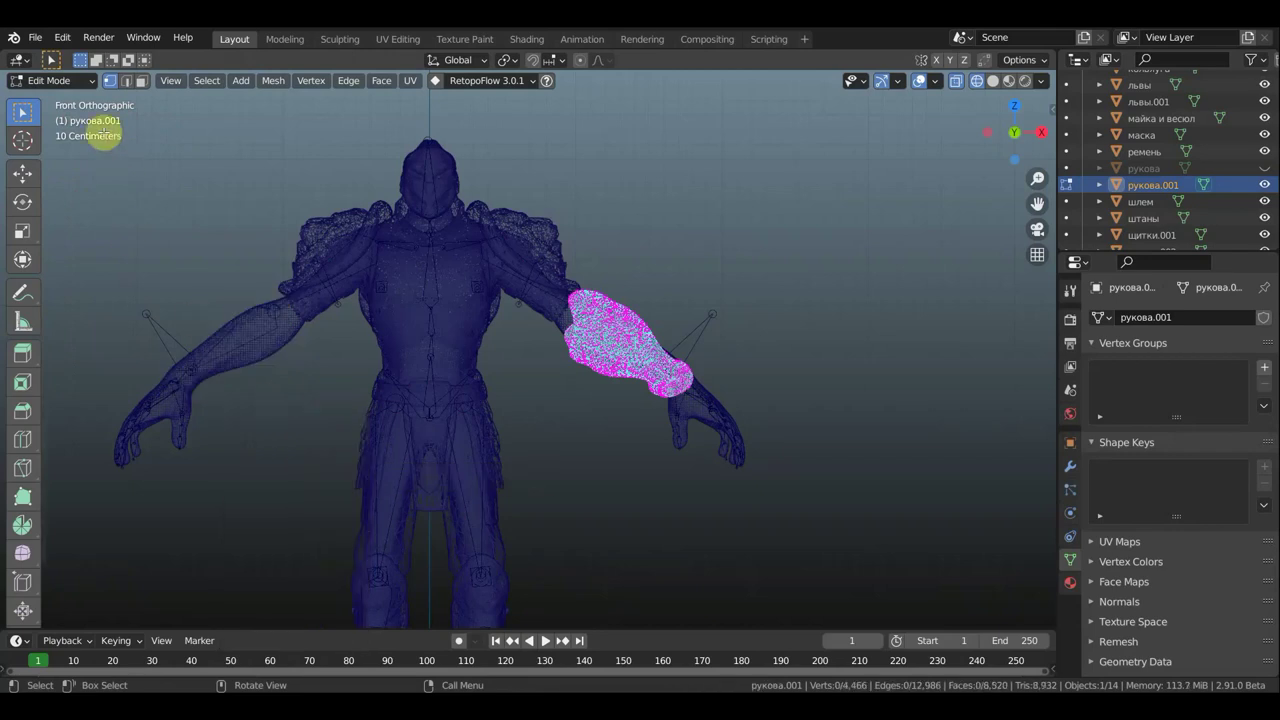
left_click(57, 80)
left_click(60, 97)
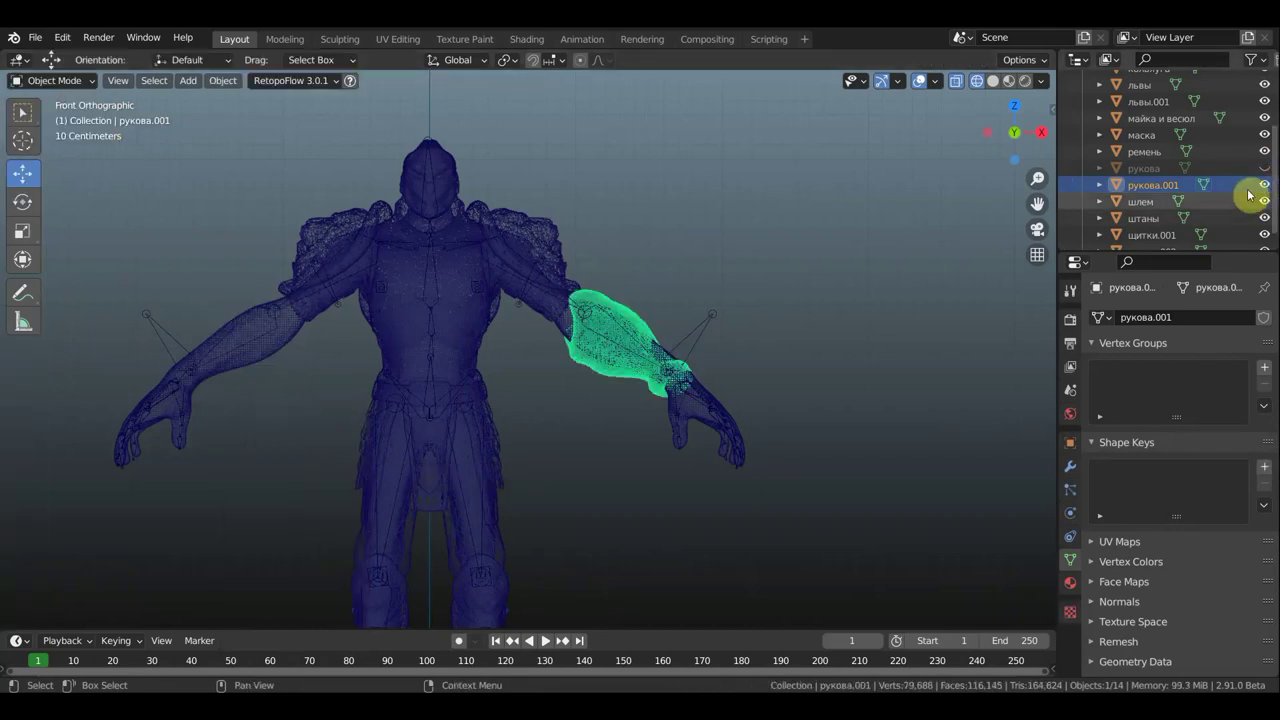
left_click(1264, 168)
Switch to Solid shading, select львы plus the armature, and enter Pose Mode.
scroll(978, 300, "down", 2)
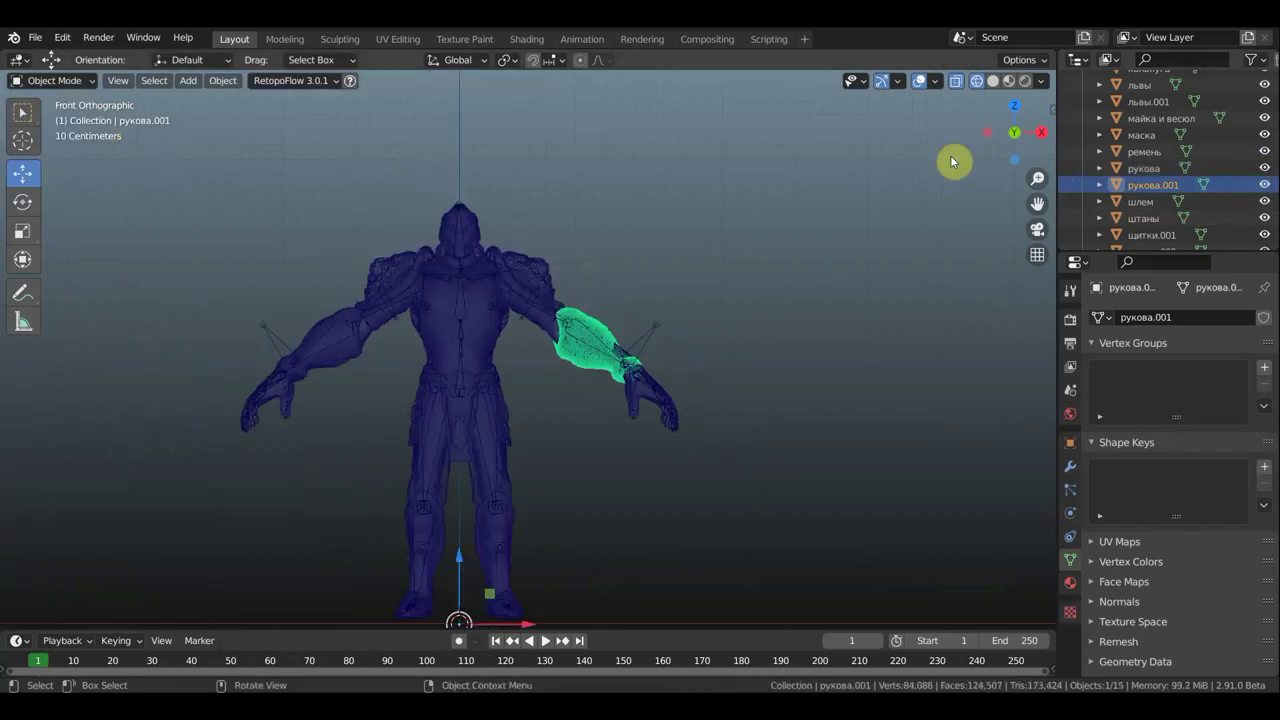
left_click(995, 80)
scroll(762, 288, "up", 3)
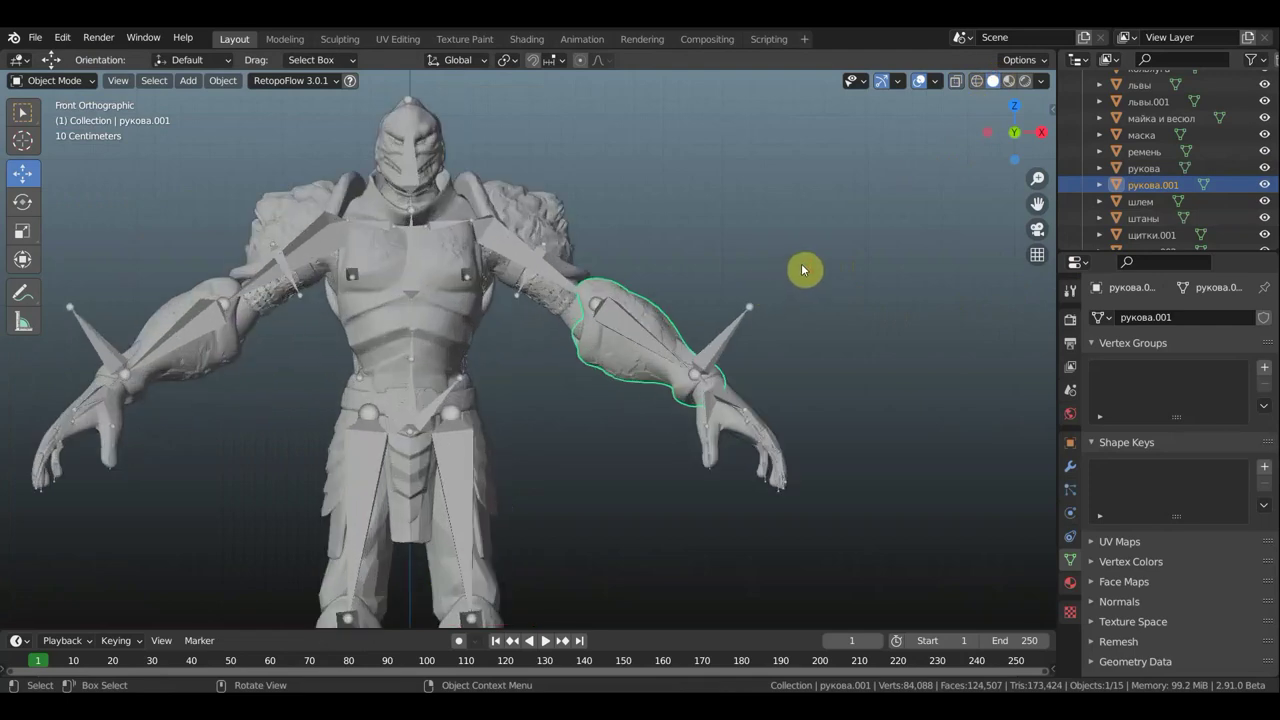
mouse_move(787, 277)
middle_mouse_down("shift")
mouse_move(873, 271)
mouse_move(906, 239)
mouse_move(926, 177)
middle_mouse_up("shift")
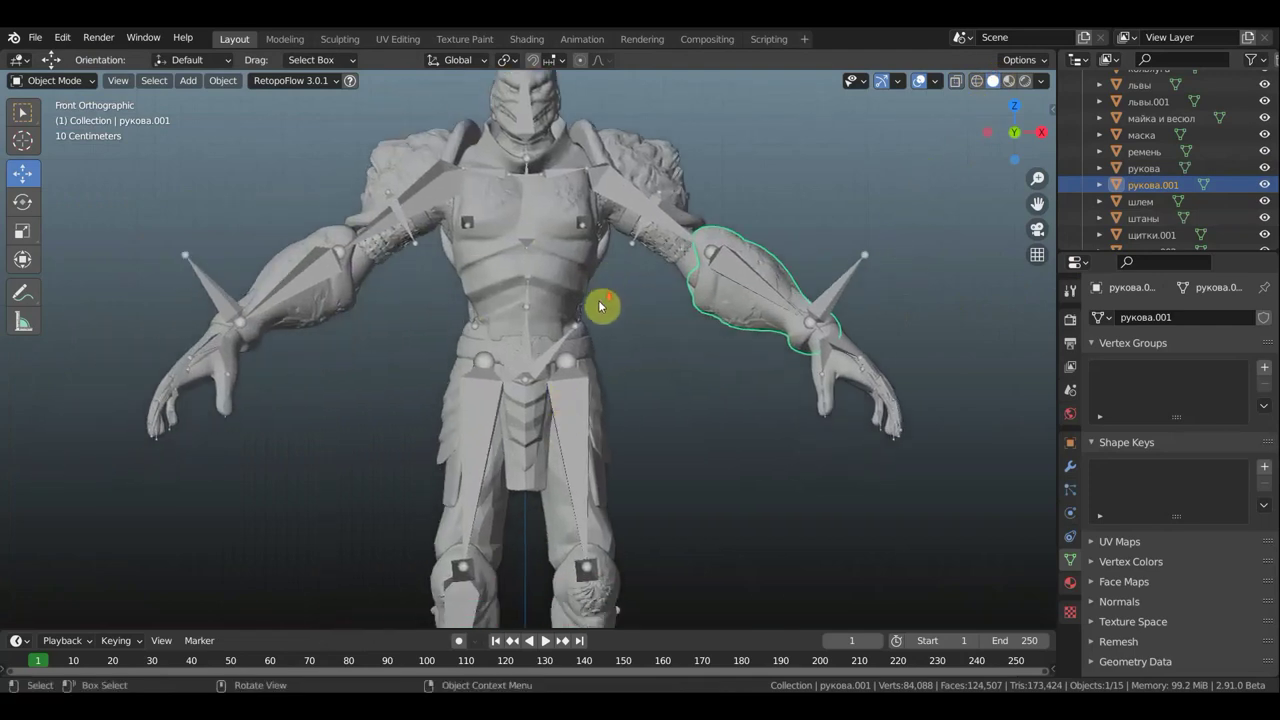
scroll(600, 306, "down", 2)
mouse_move(623, 380)
middle_mouse_down("shift")
mouse_move(614, 214)
mouse_move(588, 337)
middle_mouse_up("shift")
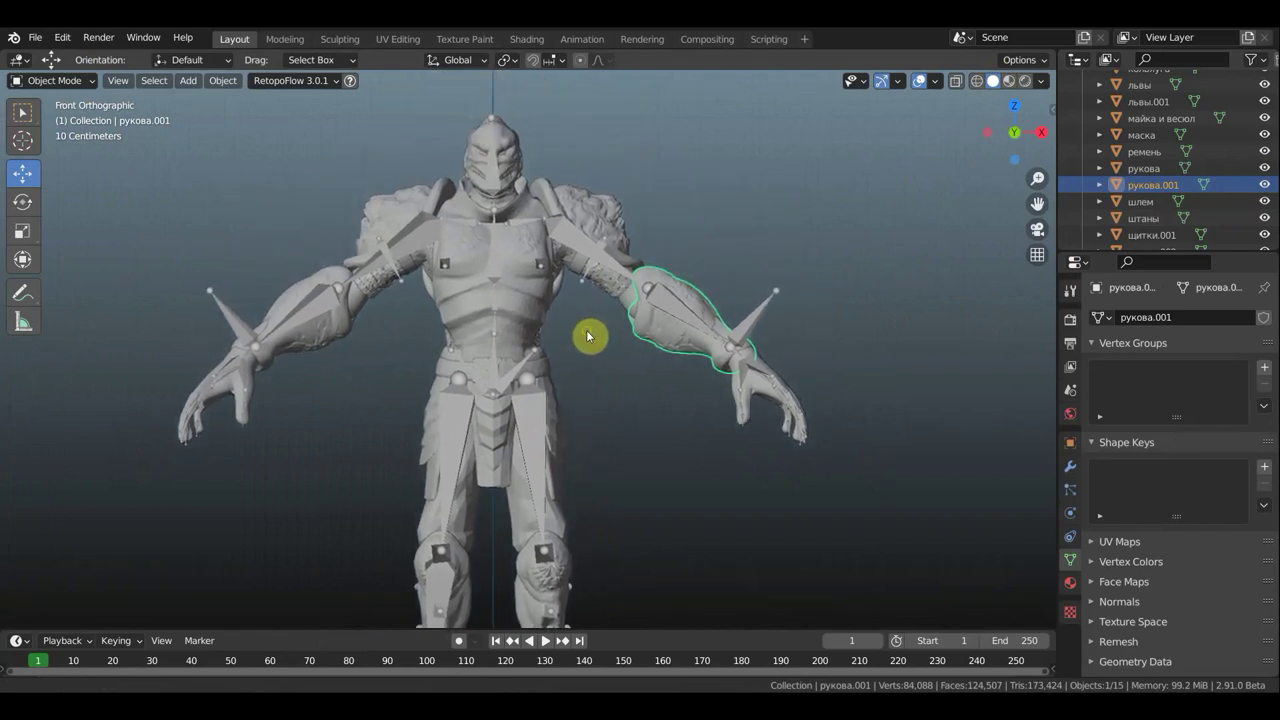
left_click(590, 199)
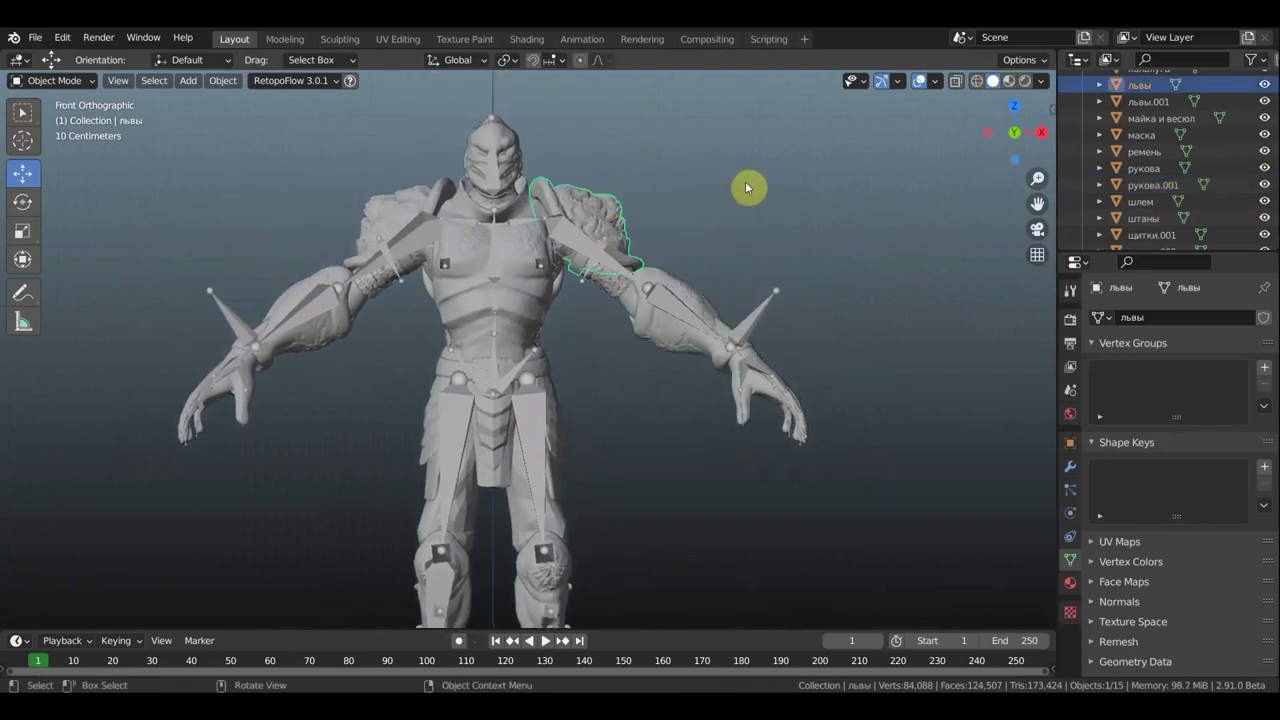
mouse_move(745, 181)
middle_mouse_down("shift")
mouse_move(731, 254)
mouse_move(700, 291)
mouse_move(759, 336)
middle_mouse_up("shift")
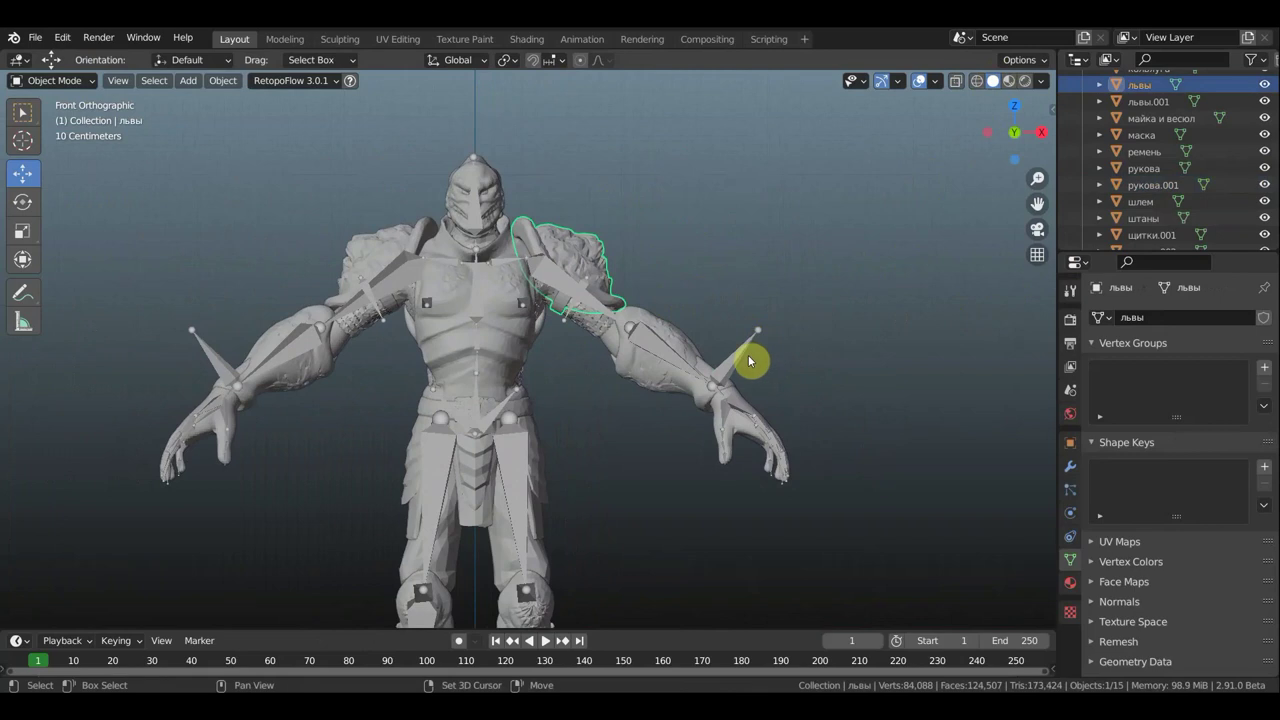
left_click(741, 344, "shift")
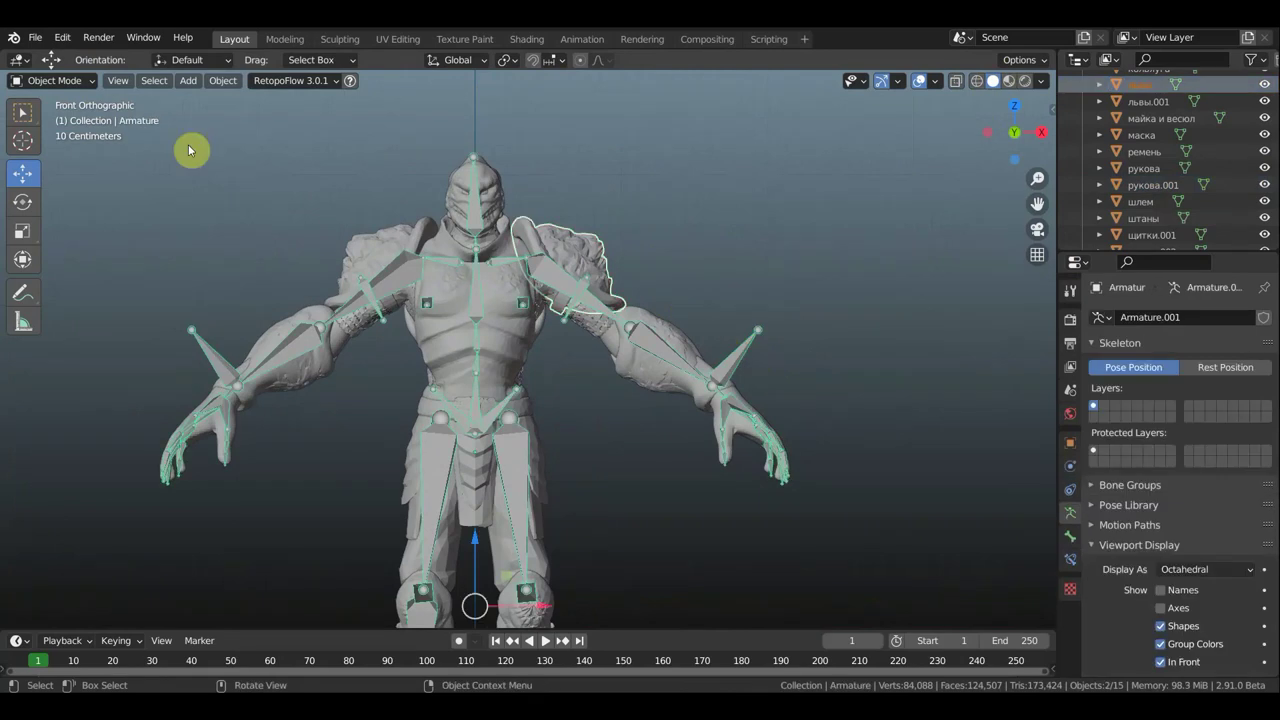
left_click(80, 86)
left_click(80, 136)
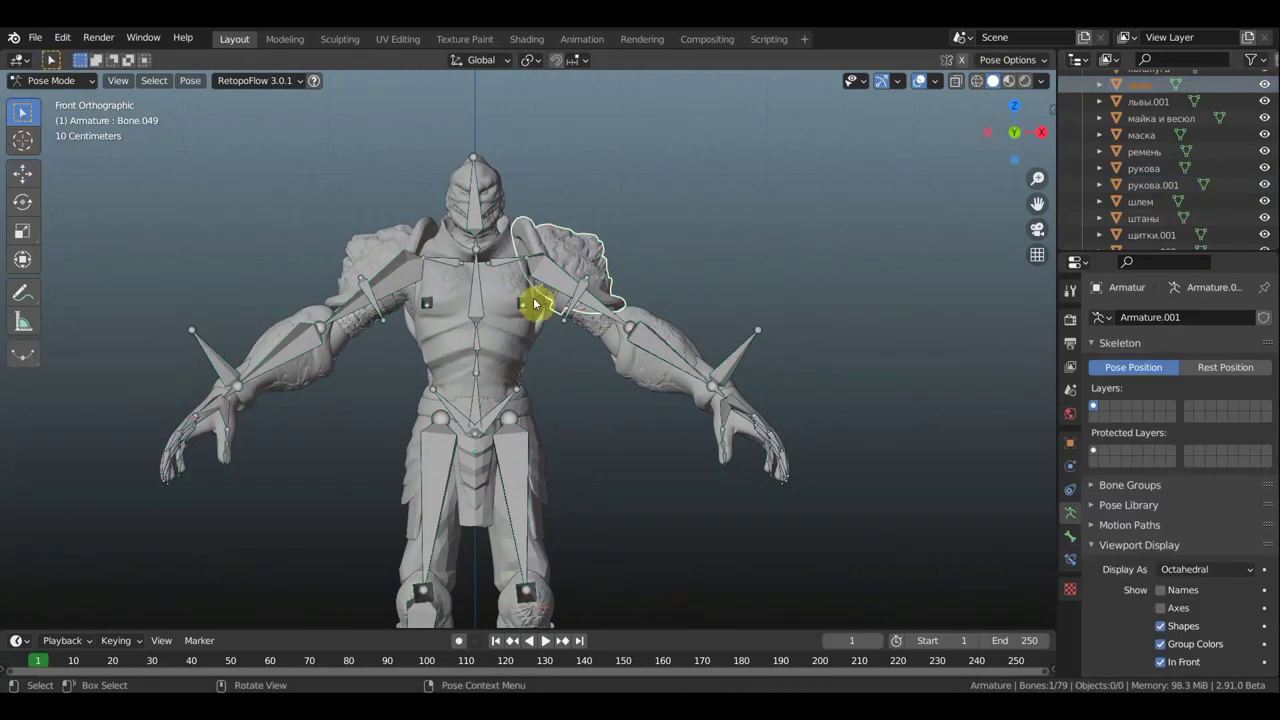
Bone-parent львы to Bone.078 and return to Object Mode.
scroll(595, 295, "up", 2)
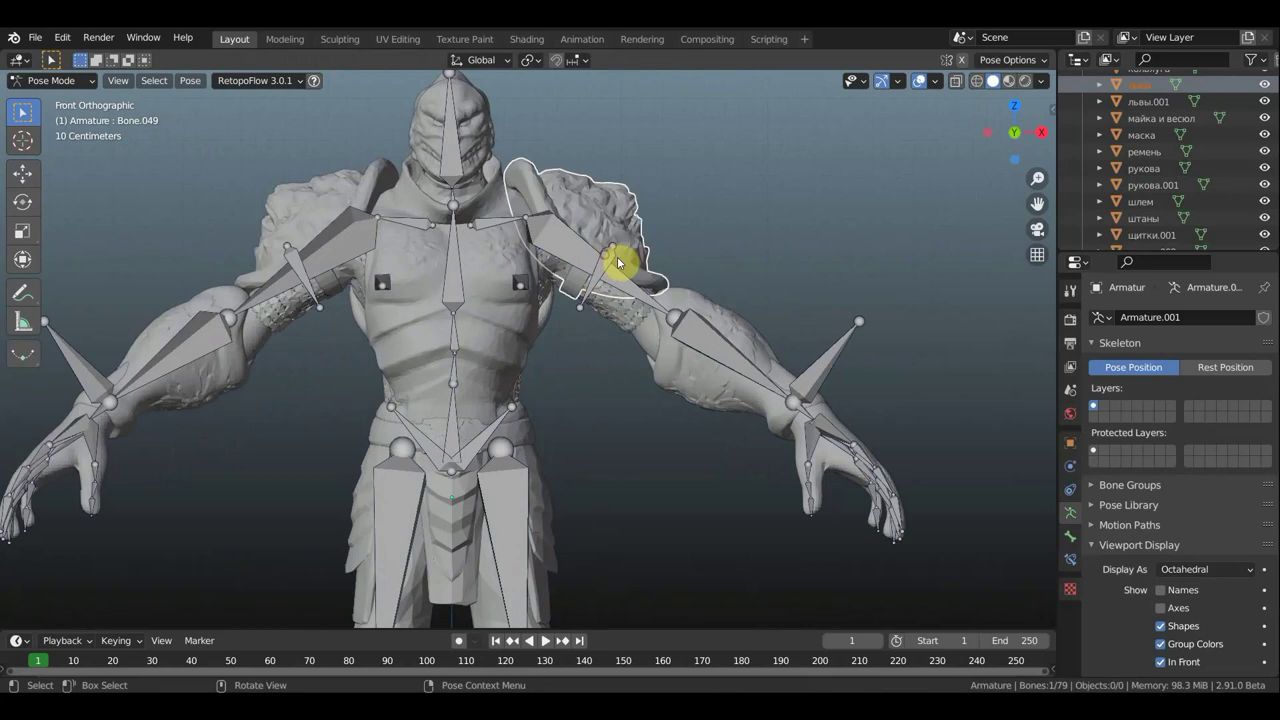
left_click(645, 261)
key("ctrl+p")
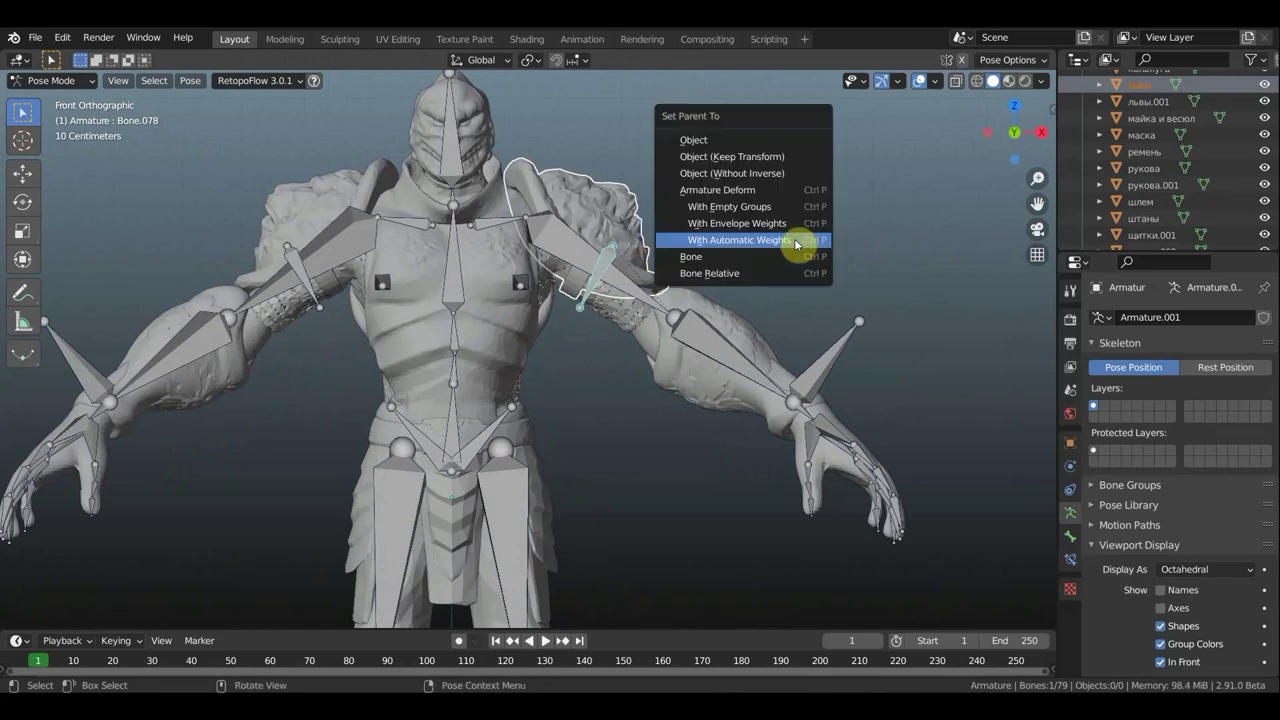
left_click(784, 271)
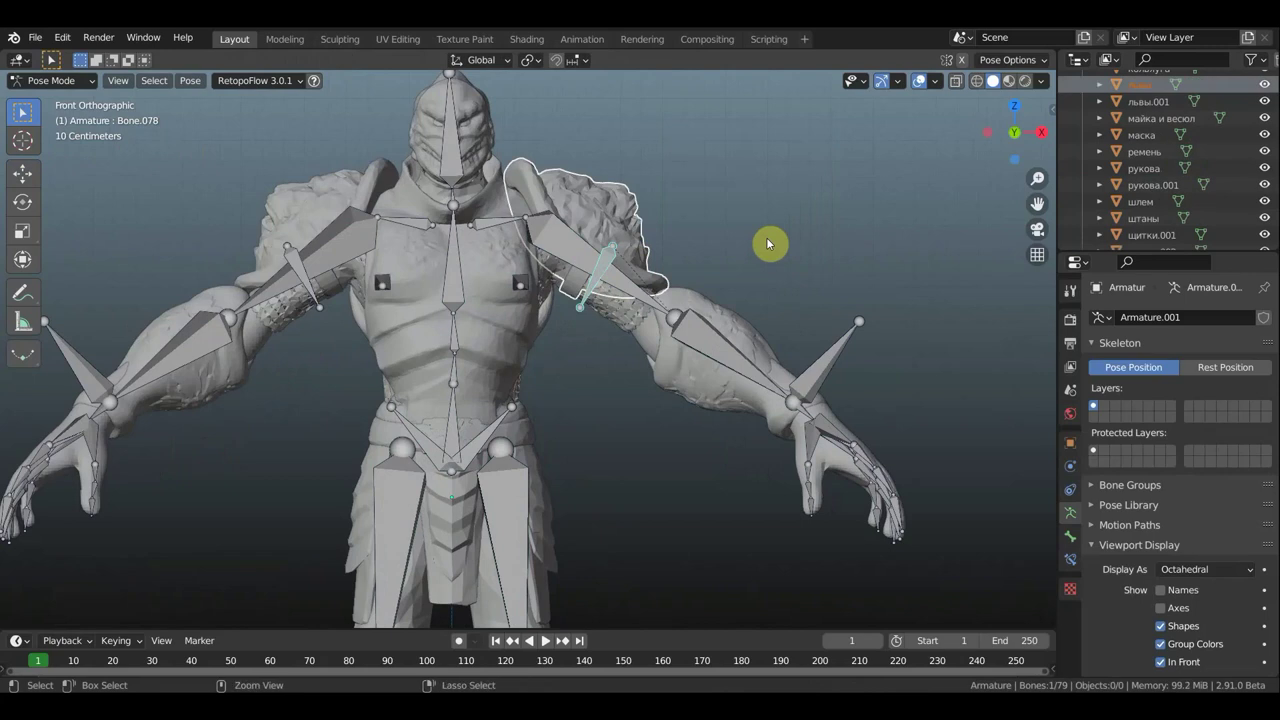
key("ctrl+p")
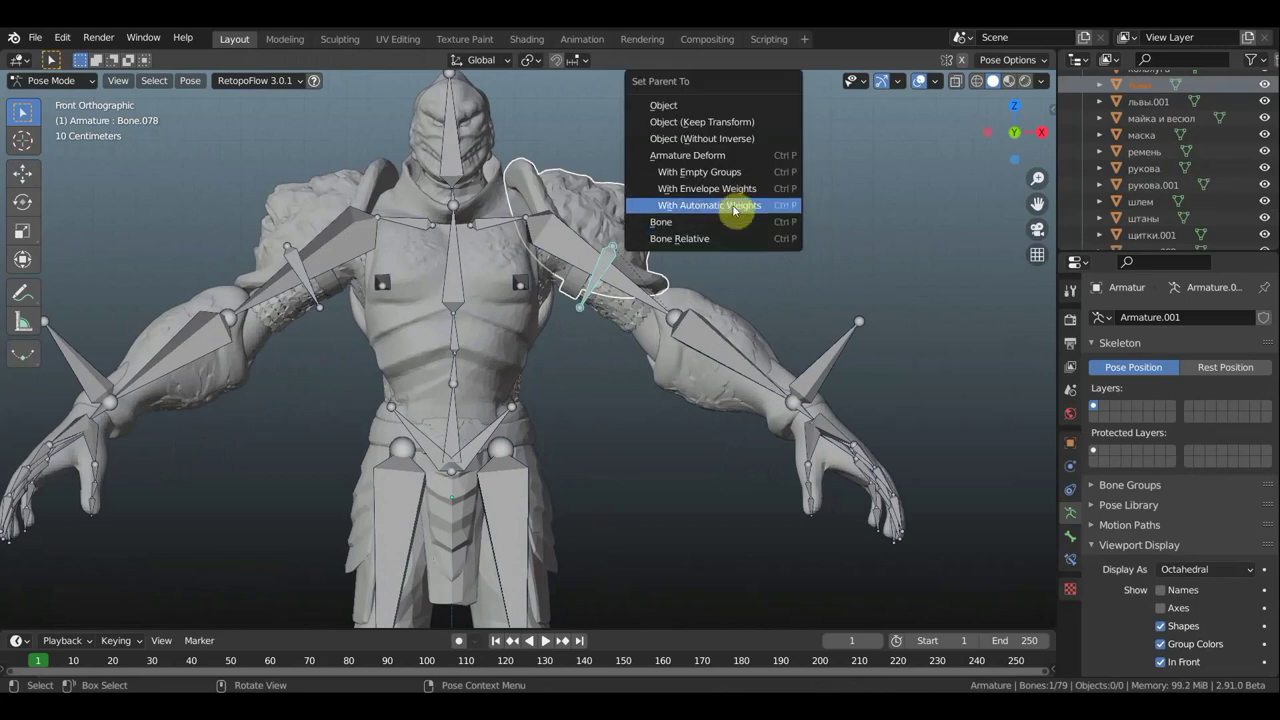
left_click(729, 222)
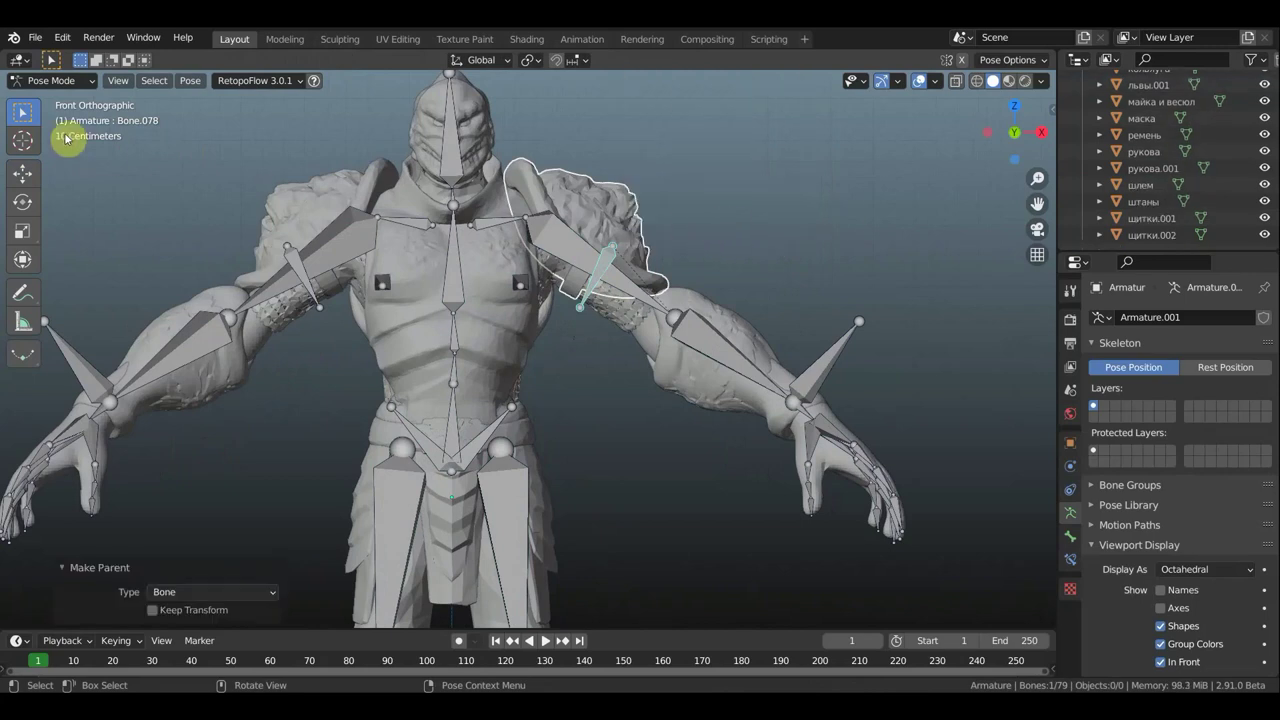
left_click(48, 81)
left_click(55, 99)
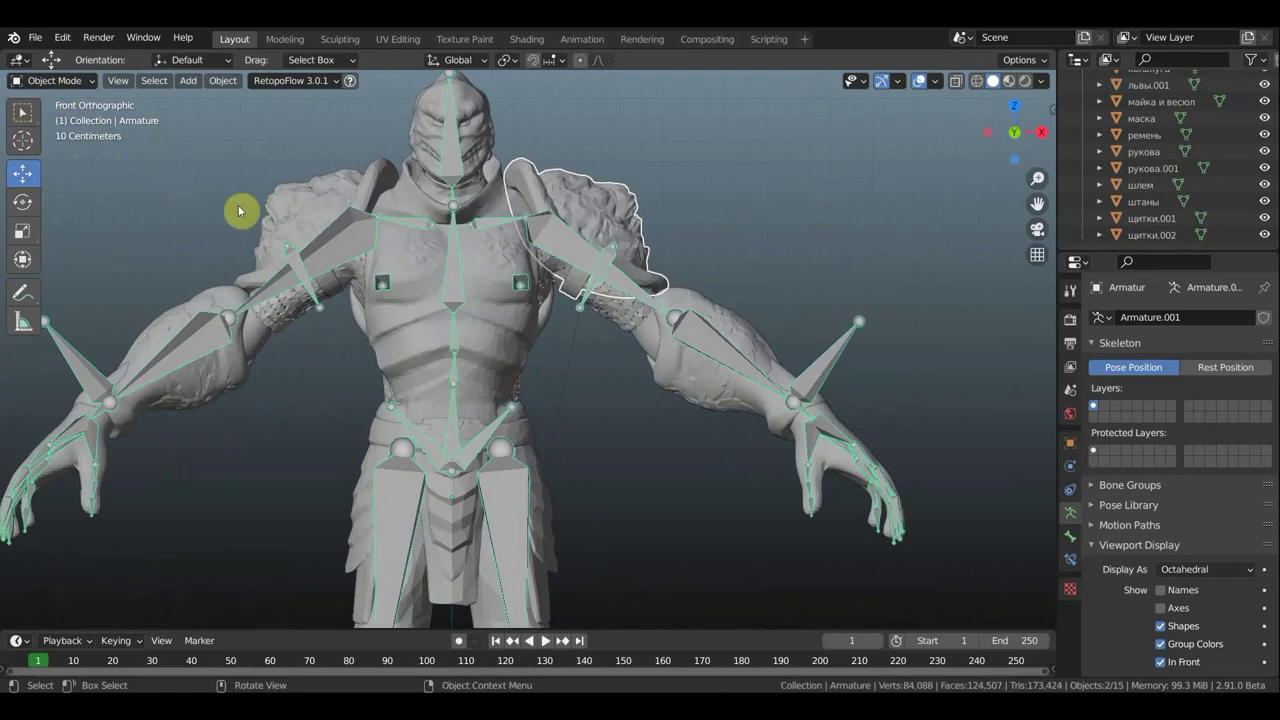
Bone-parent the львы.001 shoulder piece to Bone.079 in Pose Mode, then return to Object Mode.
left_click(293, 212)
left_click(298, 268, "shift")
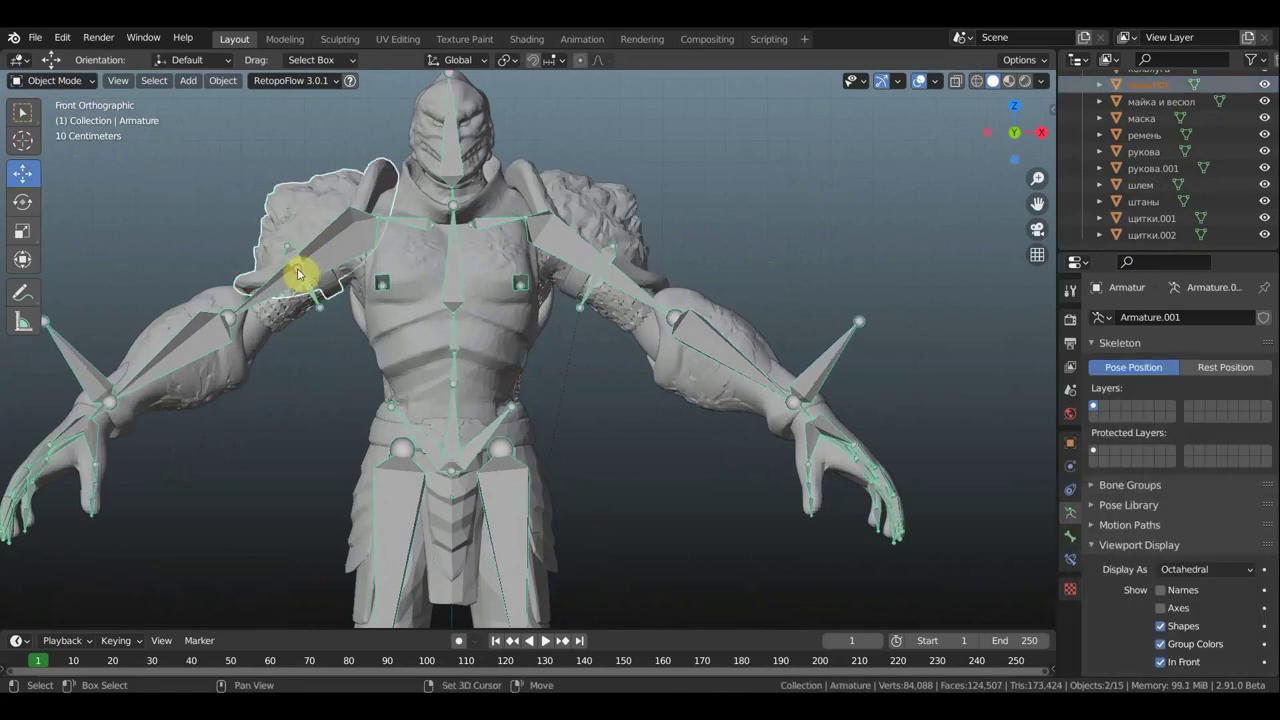
left_click(52, 82)
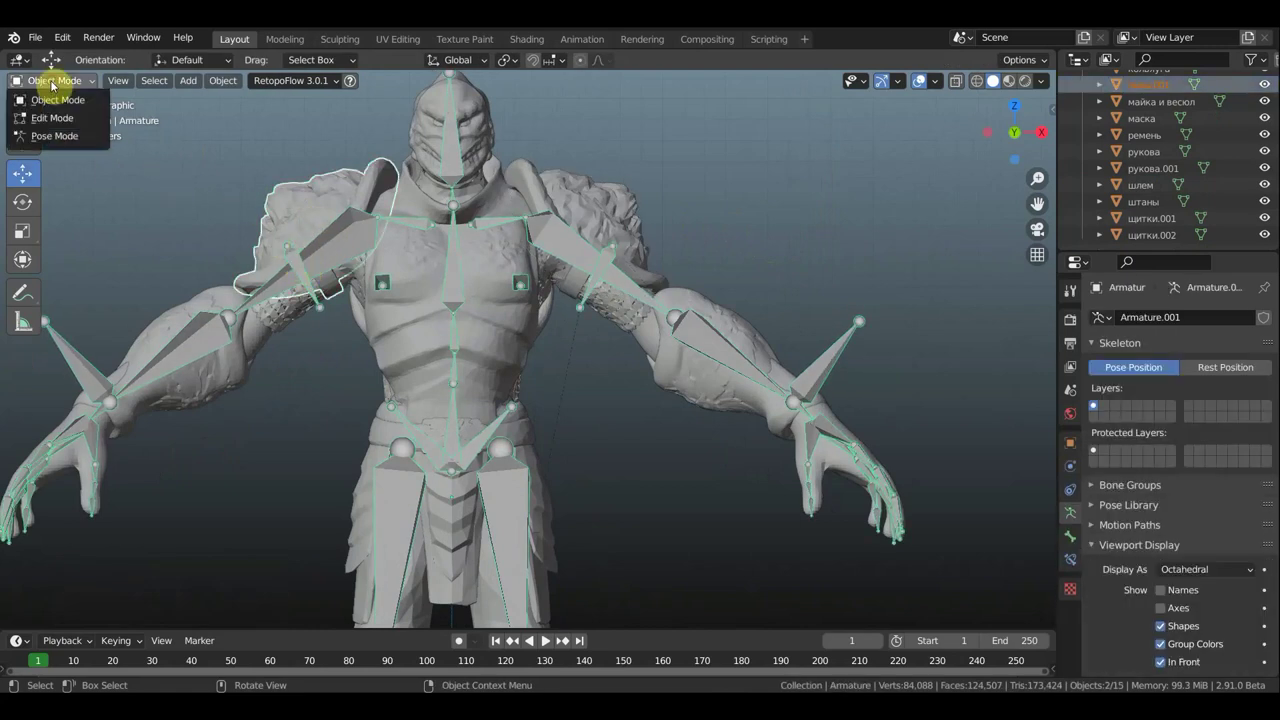
left_click(54, 136)
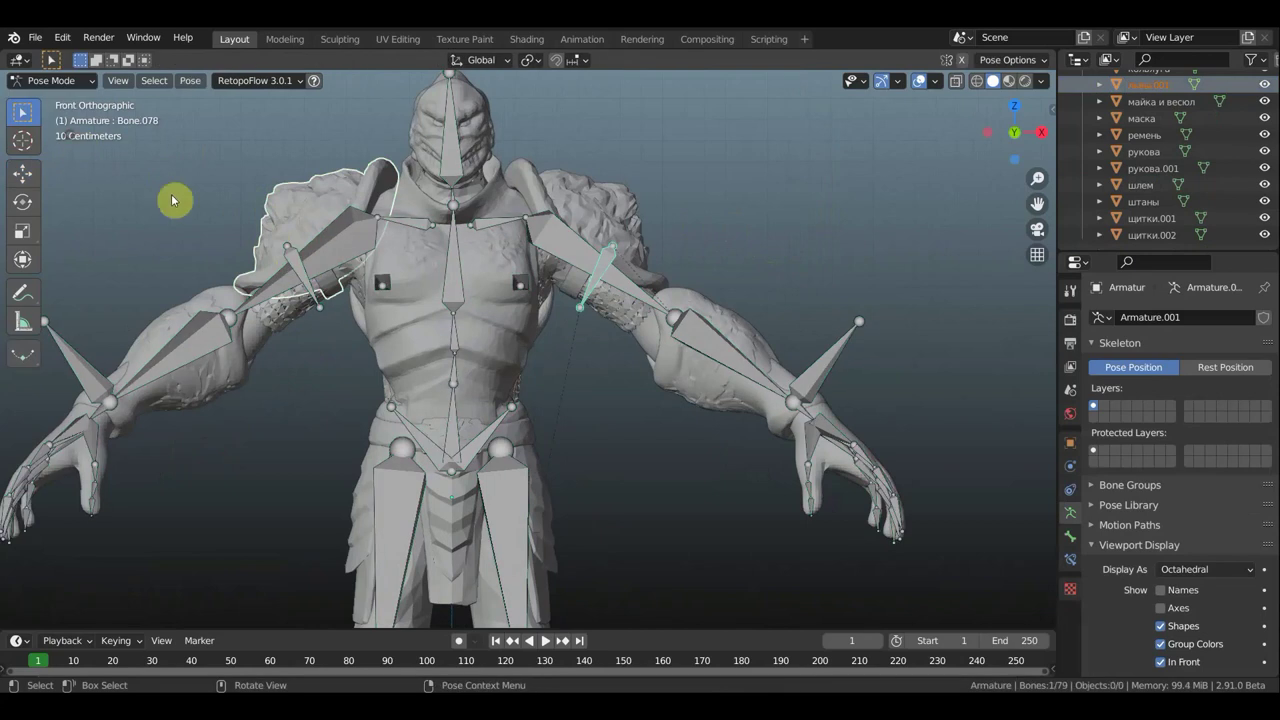
left_click(293, 265)
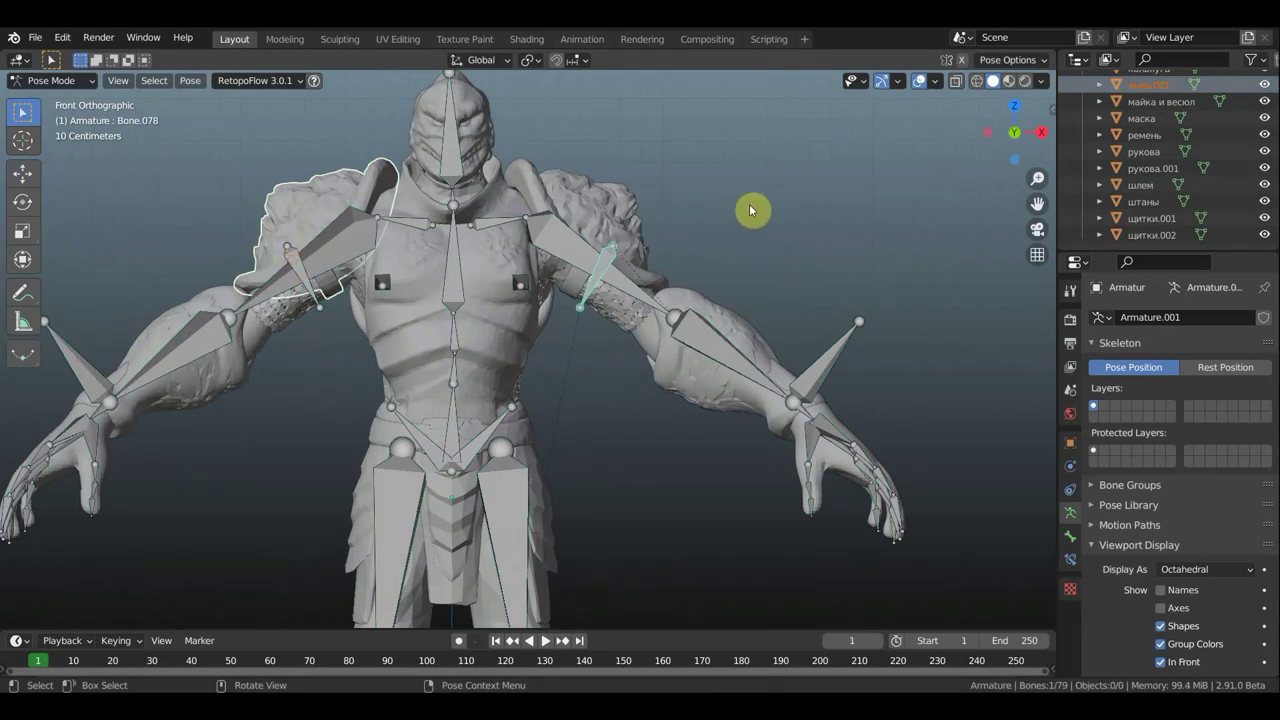
key("ctrl+p")
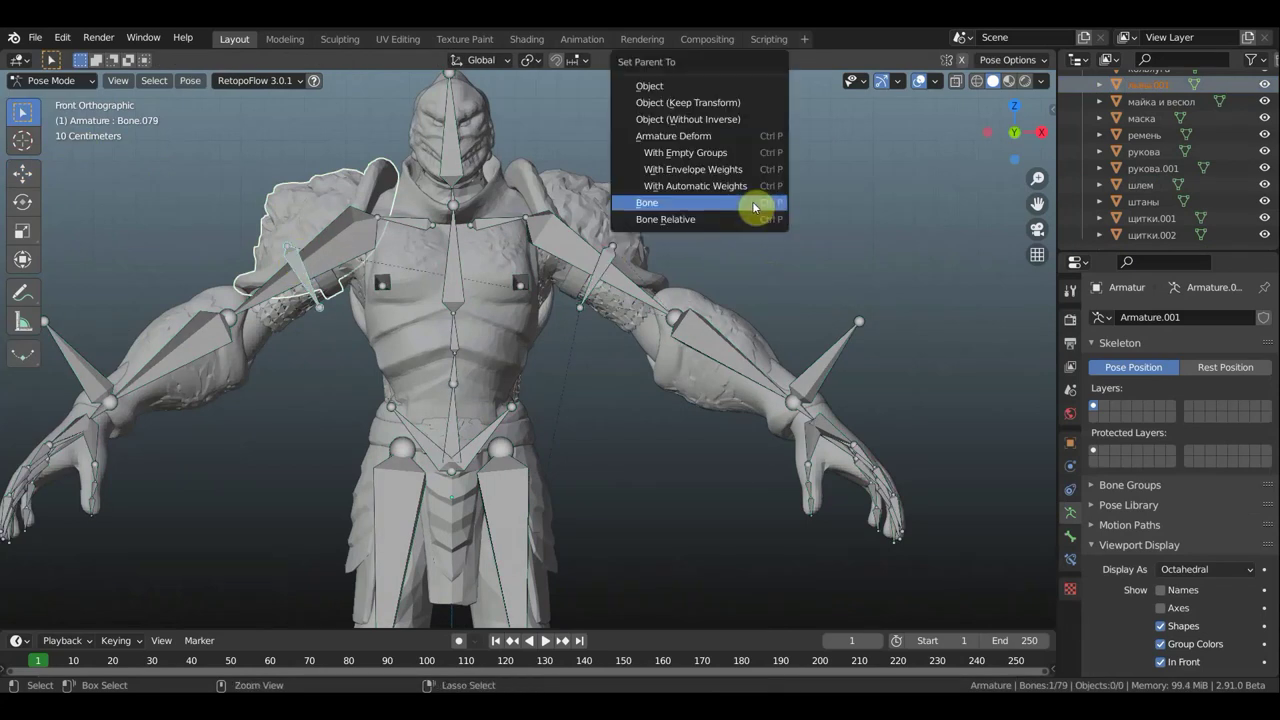
left_click(684, 203)
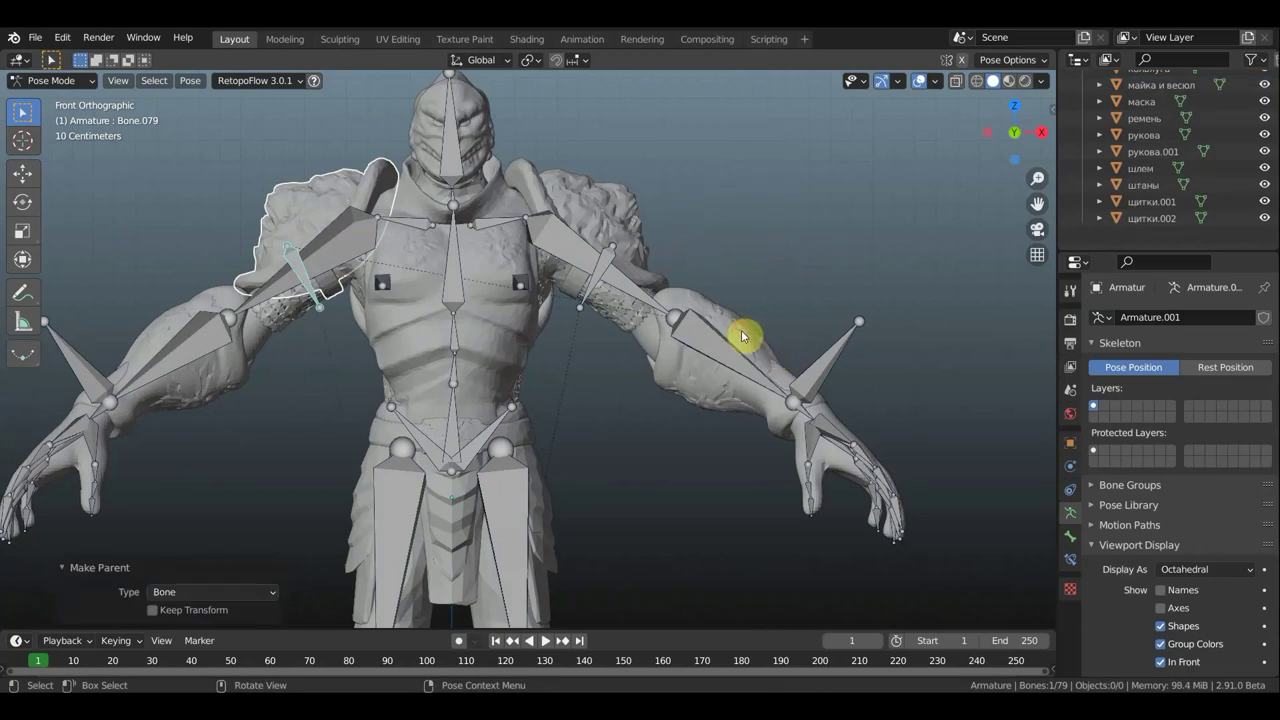
left_click(52, 80)
left_click(50, 98)
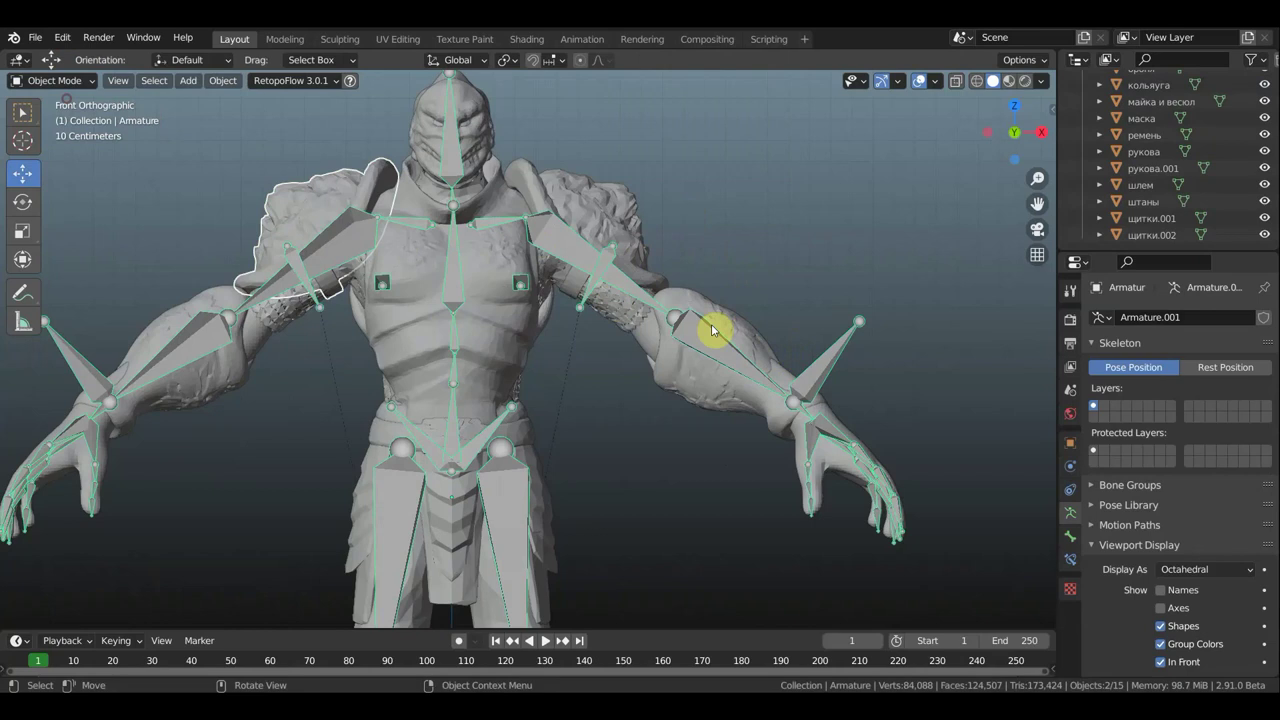
Bone-parent рукова.001 to the screen-right forearm bone, then return to Object Mode.
left_click(736, 328)
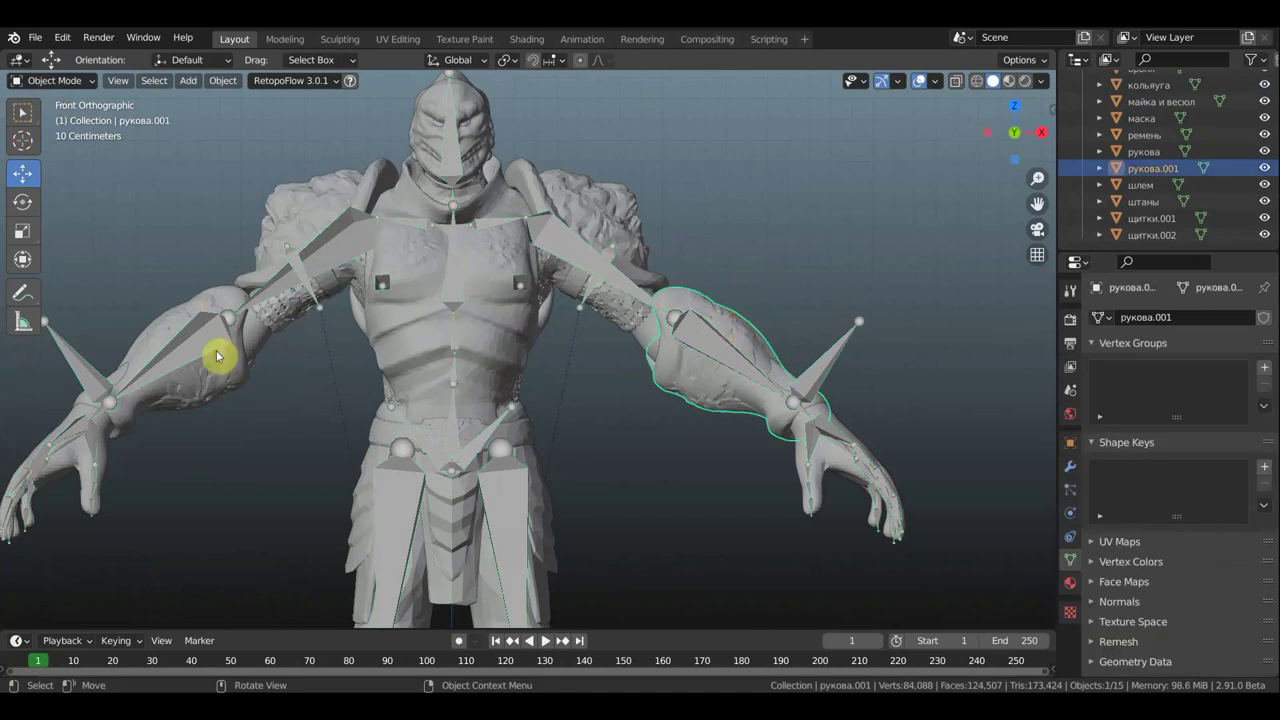
left_click(836, 369, "shift")
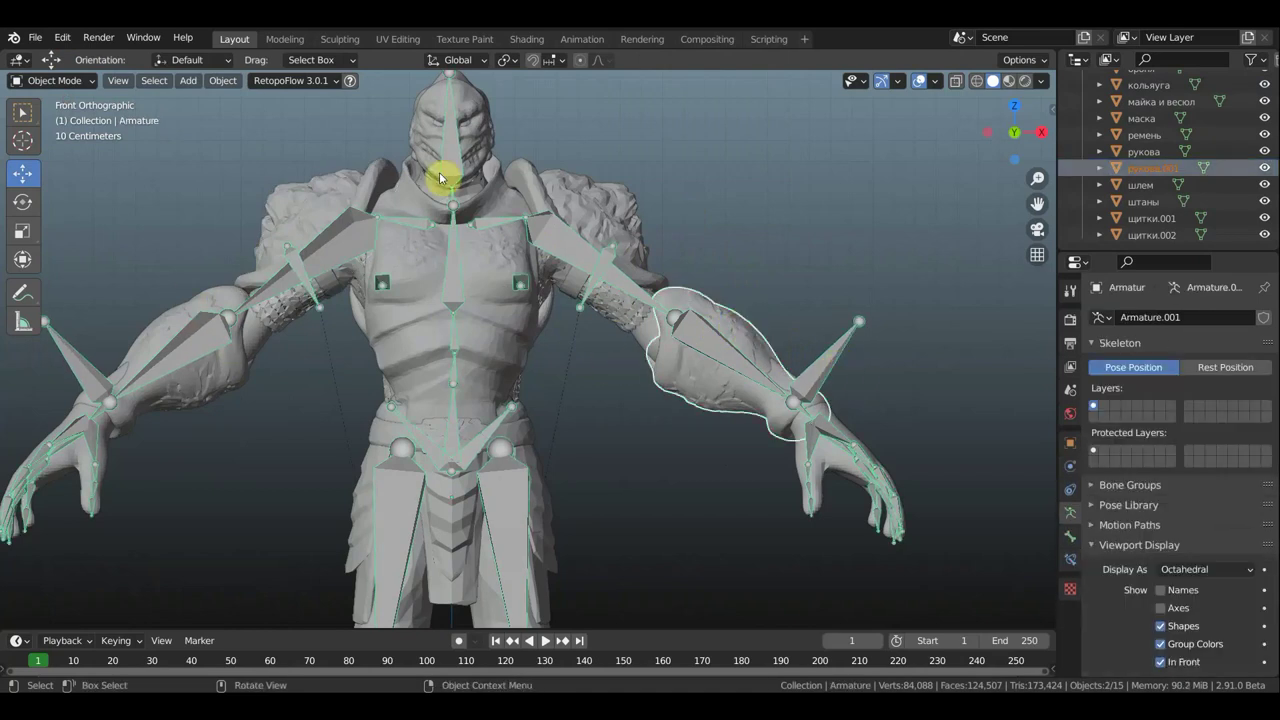
left_click(74, 84)
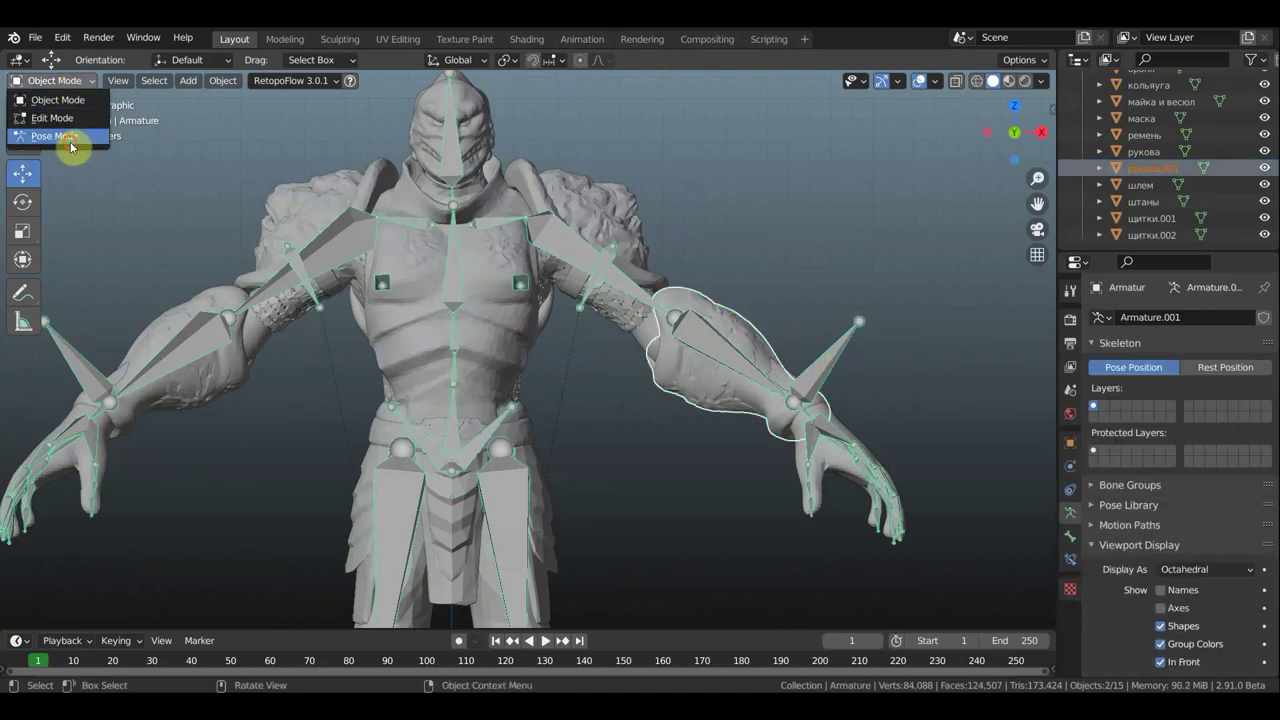
left_click(68, 140)
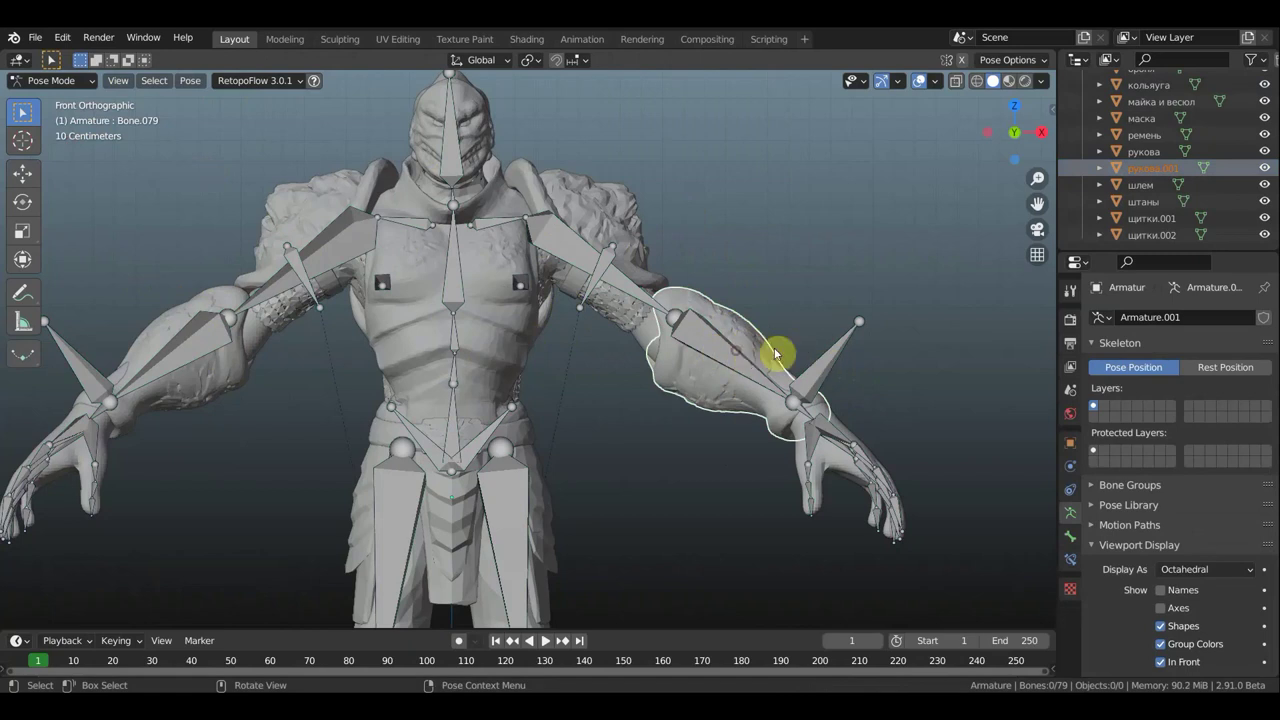
left_click(726, 356)
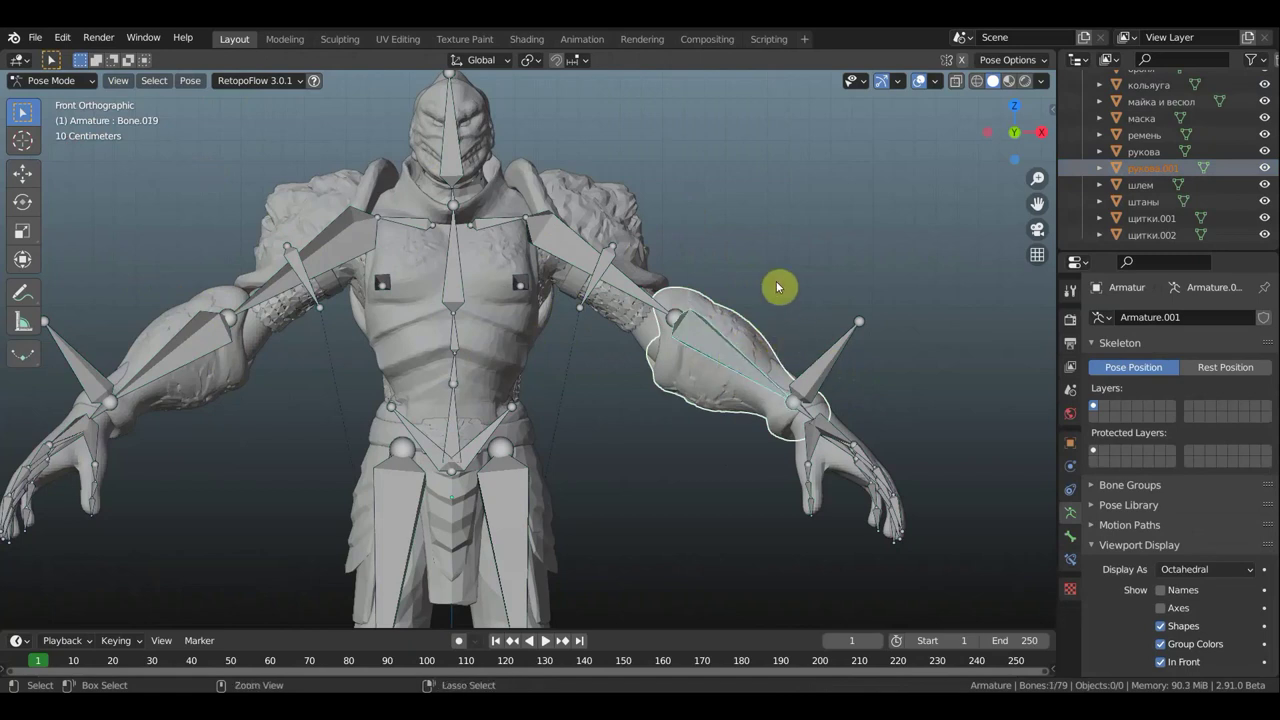
key("ctrl+p")
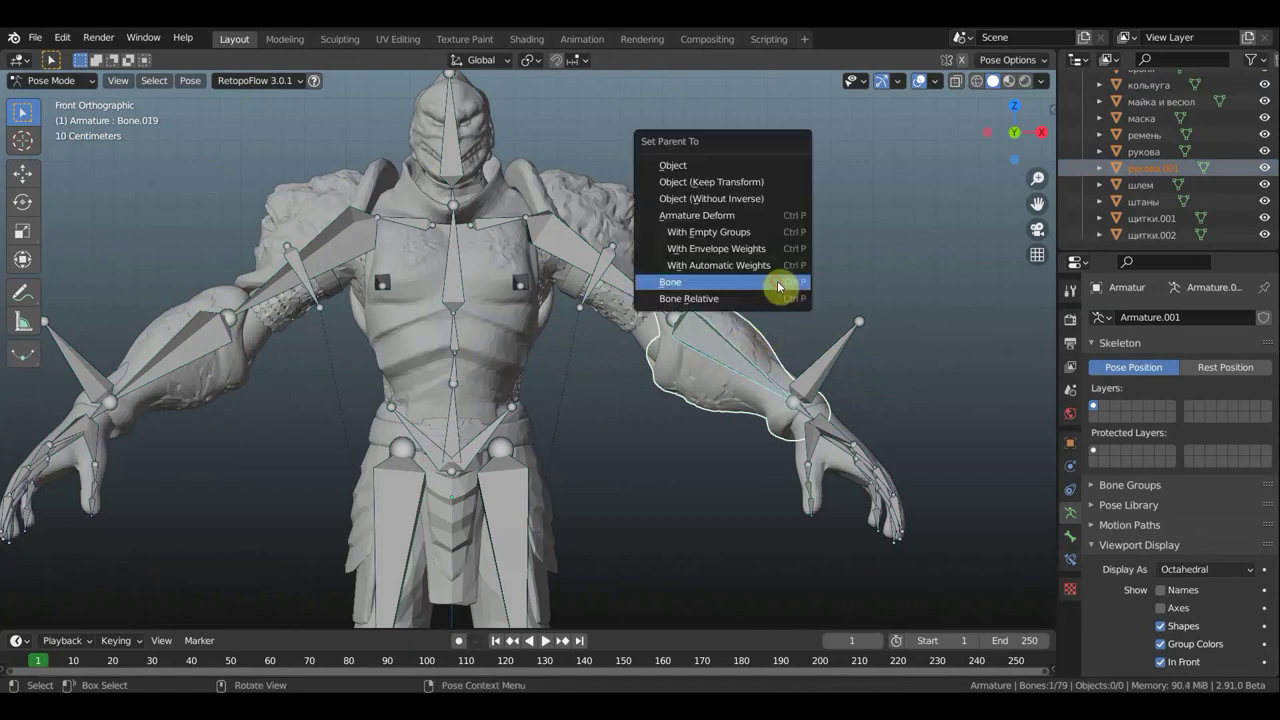
left_click(777, 281)
left_click(48, 81)
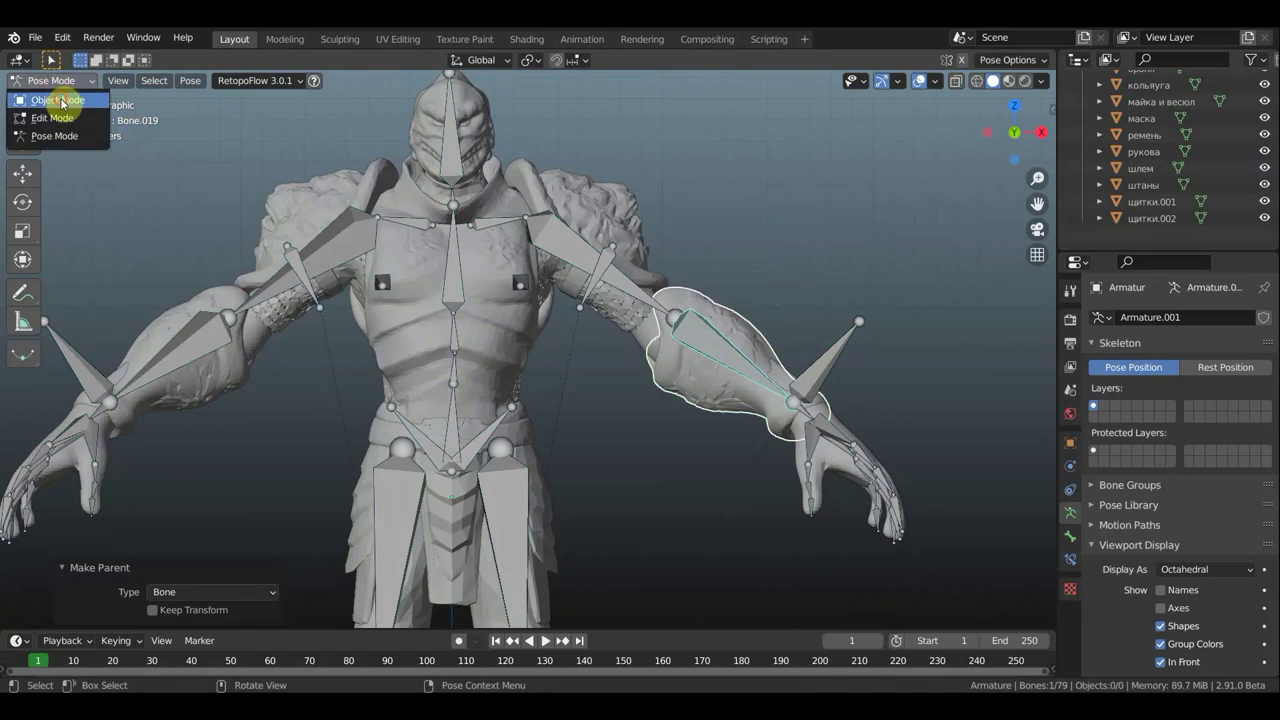
left_click(57, 100)
Bone-parent рукова to the screen-left forearm bone Bone.054.
left_click(201, 301)
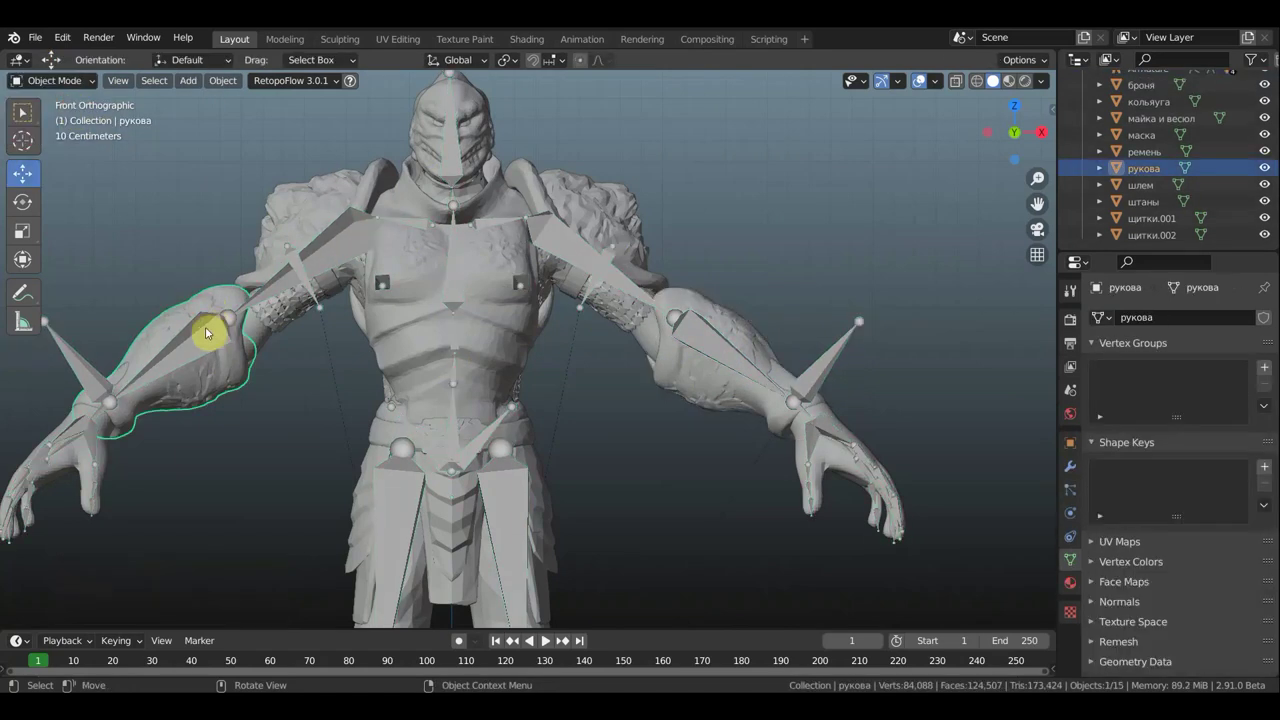
left_click(202, 312, "shift")
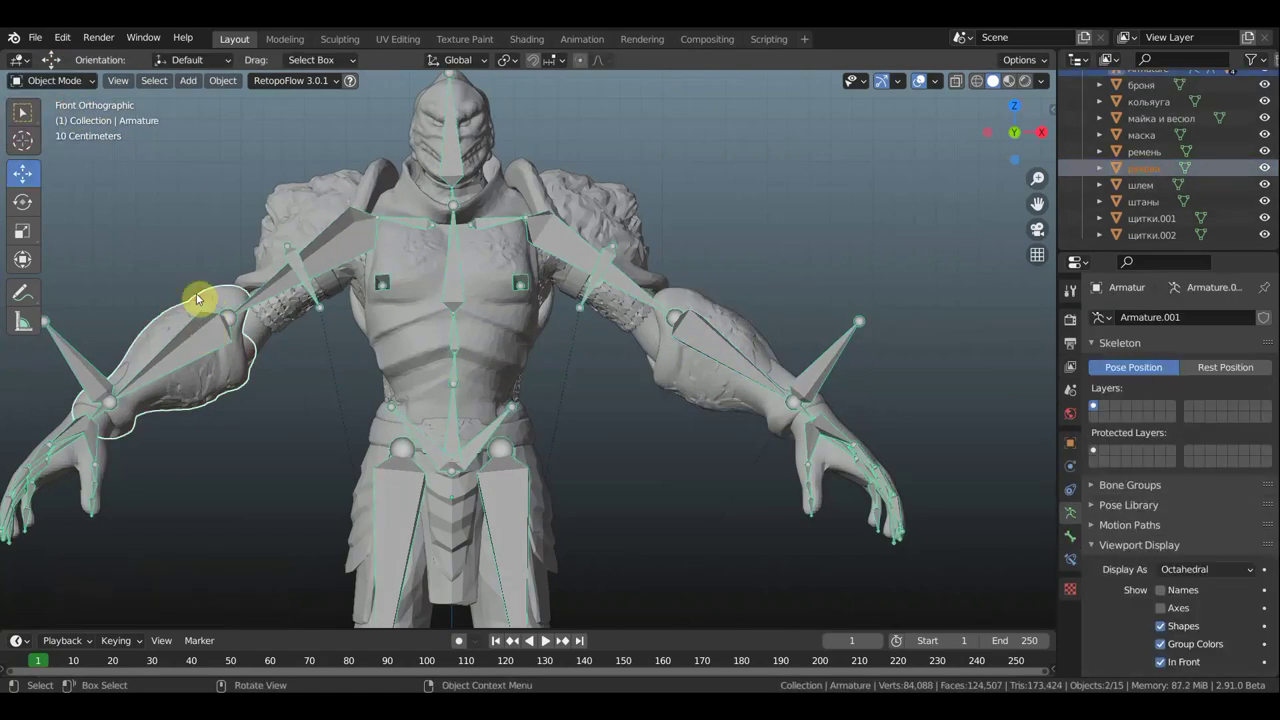
left_click(69, 88)
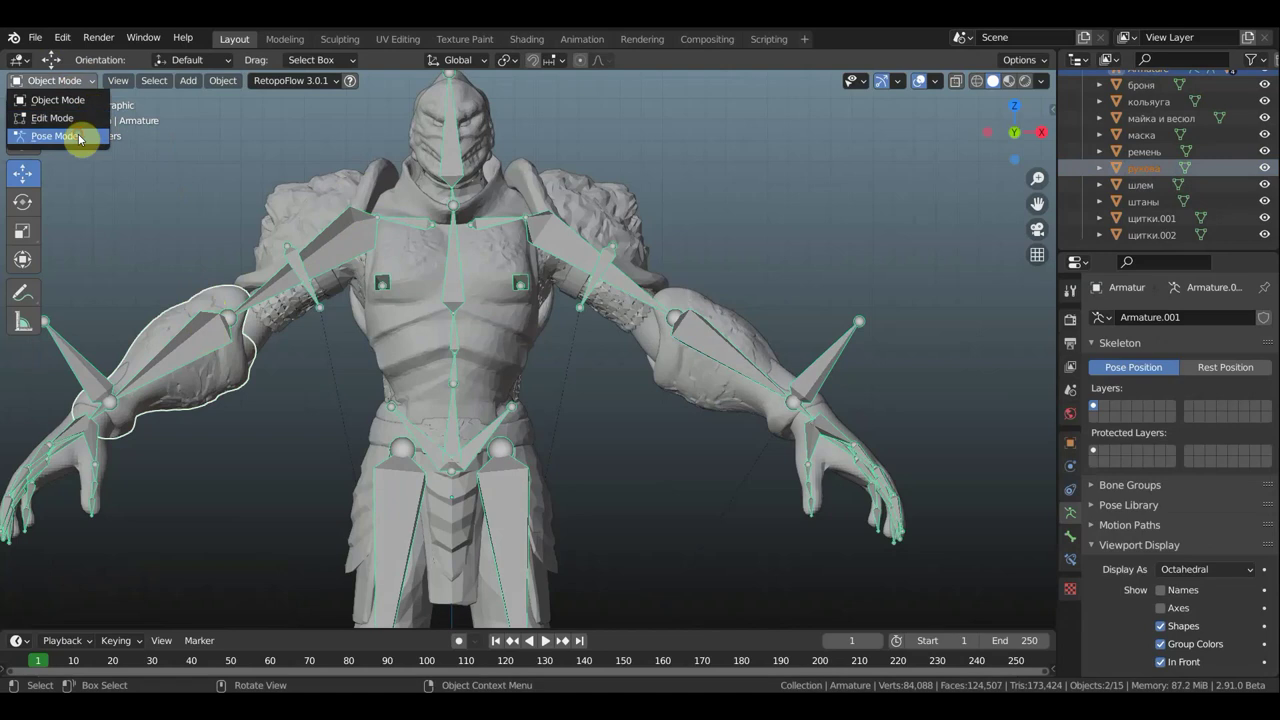
left_click(80, 135)
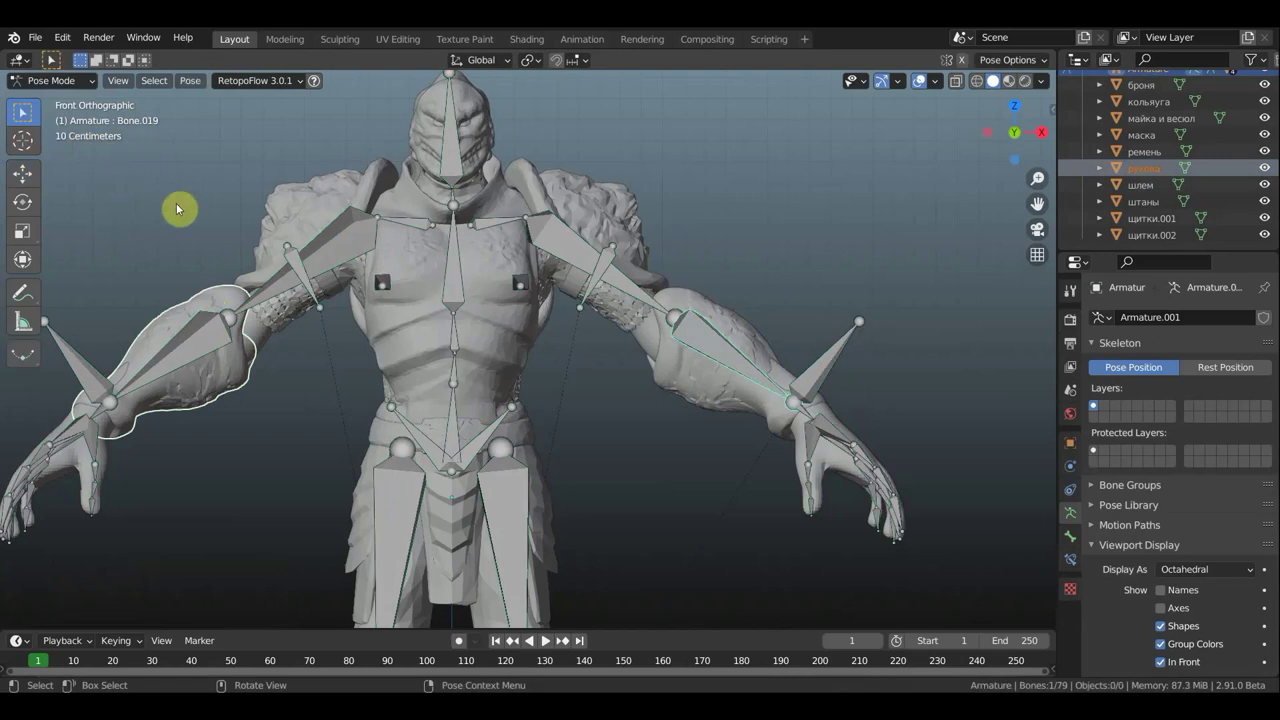
left_click(189, 318)
key("ctrl+p")
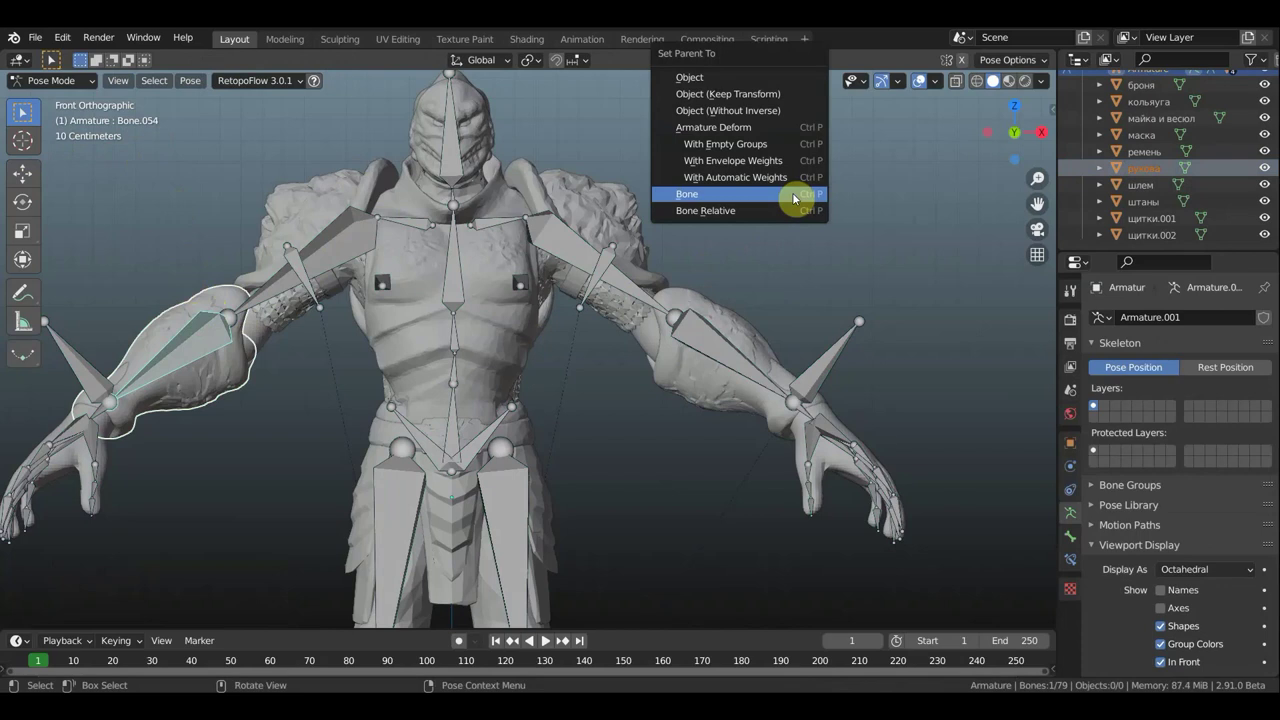
left_click(795, 199)
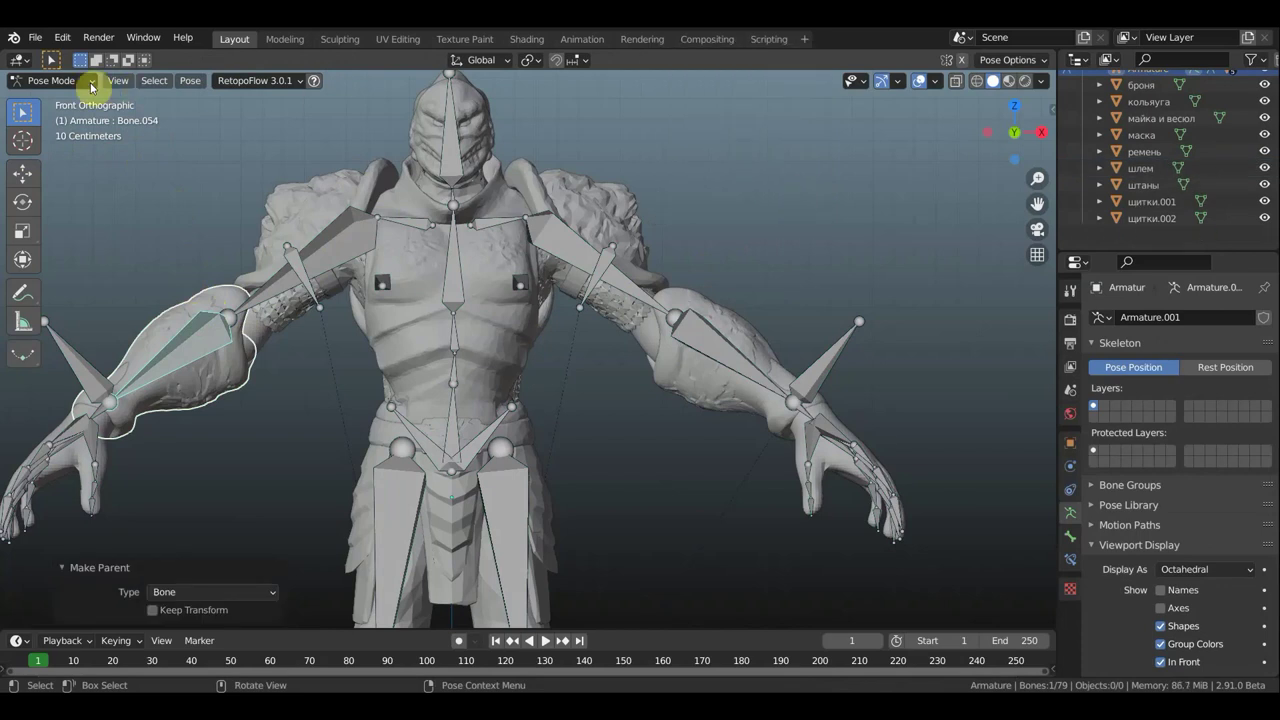
left_click(50, 82)
left_click(52, 80)
In Object Mode, select the shin guard щитки.002 together with the armature.
left_click(52, 99)
middle_click_drag(700, 423, 703, 531, "shift")
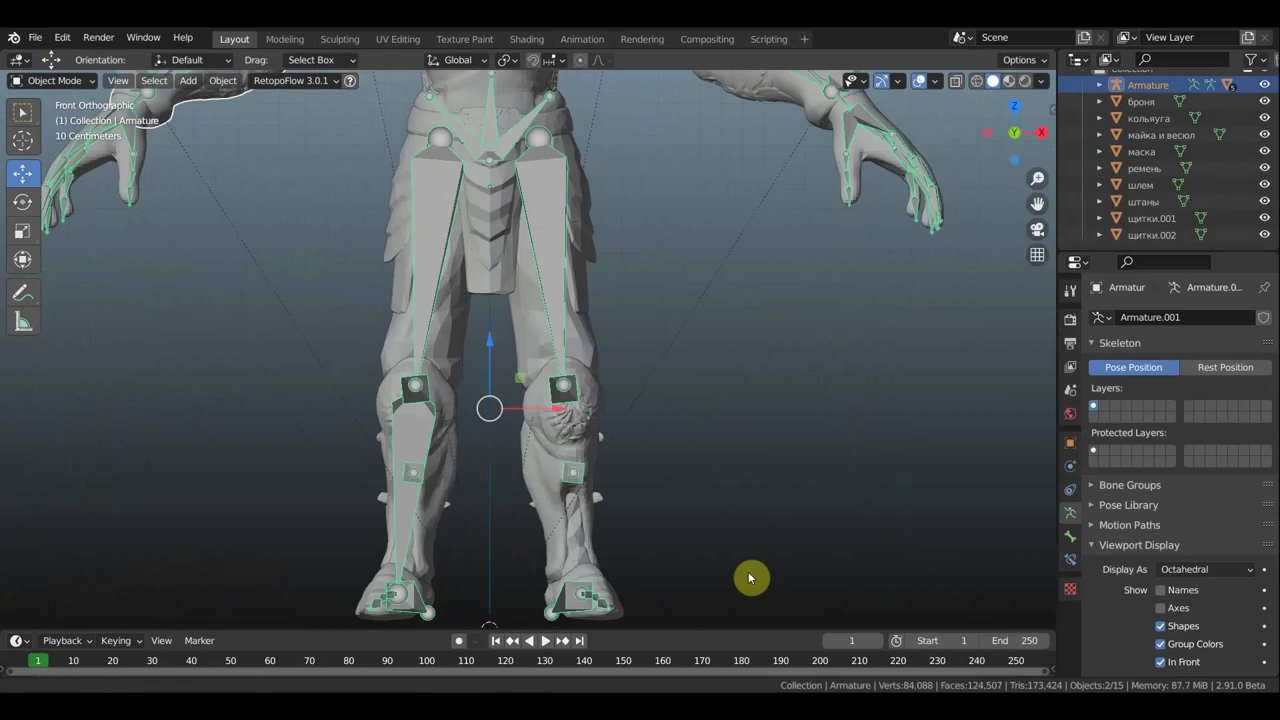
scroll(560, 314, "up", 1)
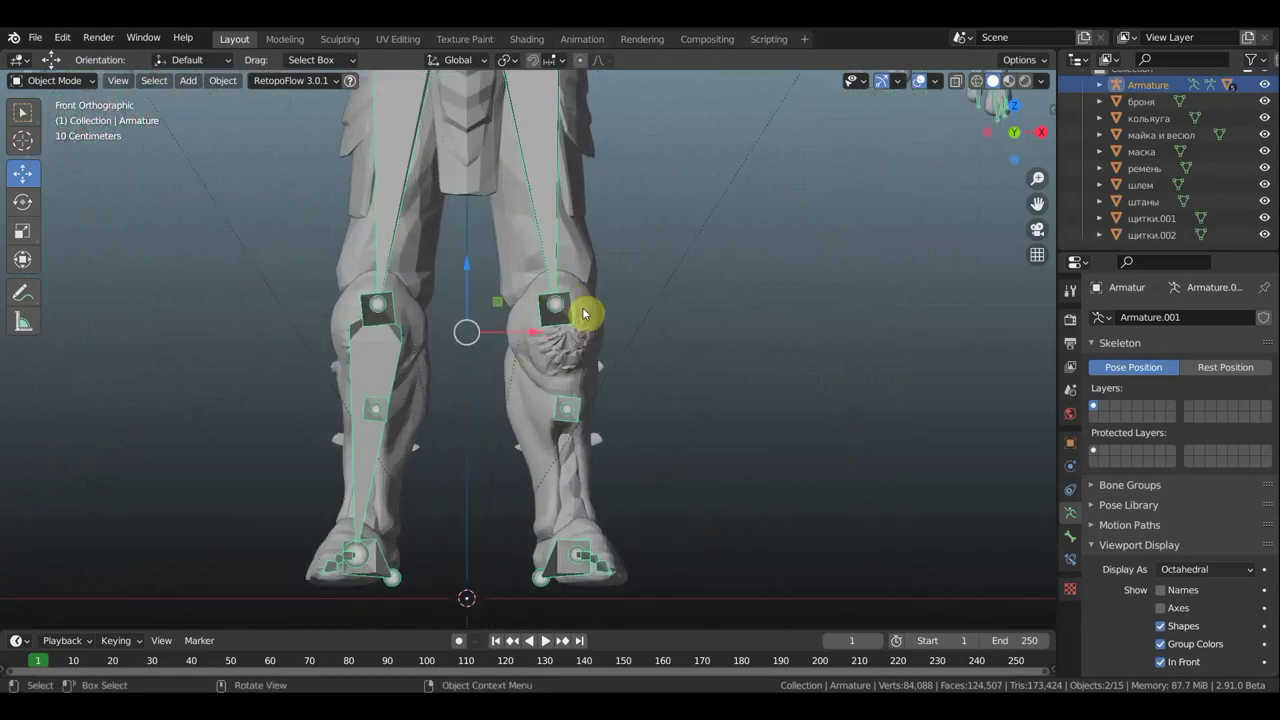
mouse_move(451, 329)
middle_mouse_down()
mouse_move(377, 331)
mouse_move(438, 327)
middle_mouse_up()
left_click(531, 354)
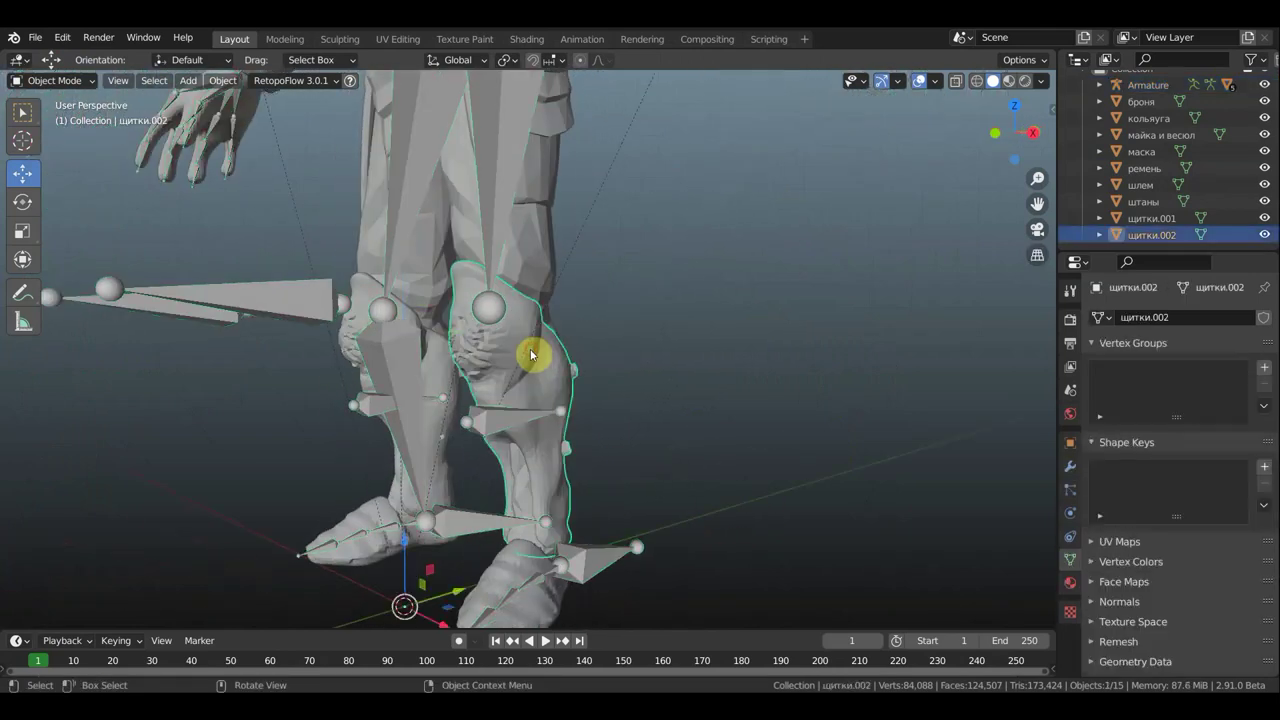
middle_click_drag(544, 358, 580, 357)
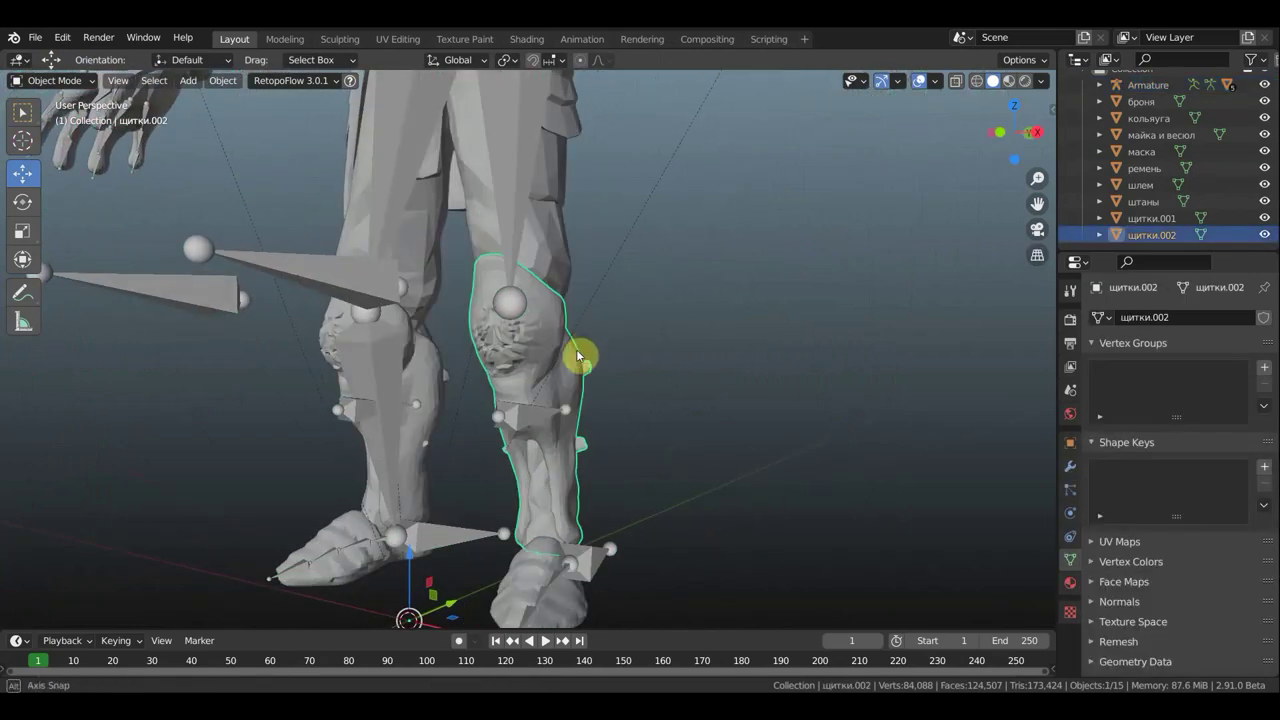
left_click(531, 420, "shift")
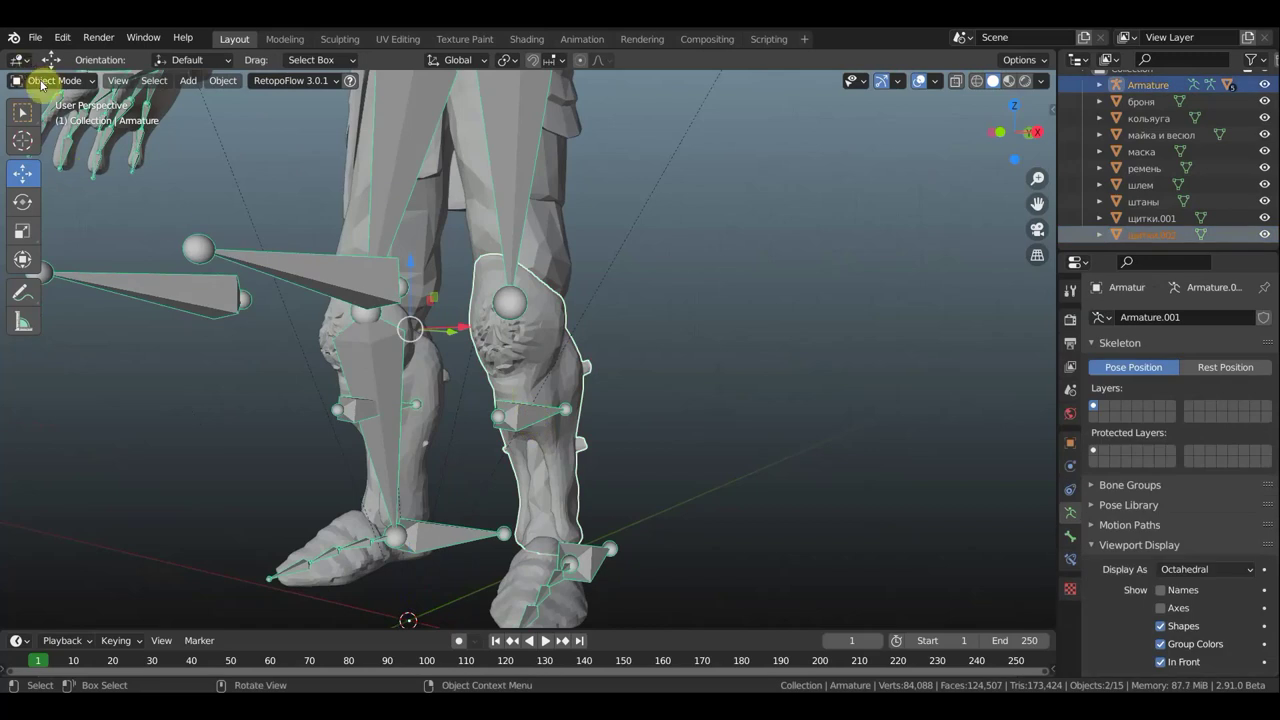
In Pose Mode, bone-parent щитки.002 to the shin bone Bone.014.
left_click(45, 80)
left_click(52, 135)
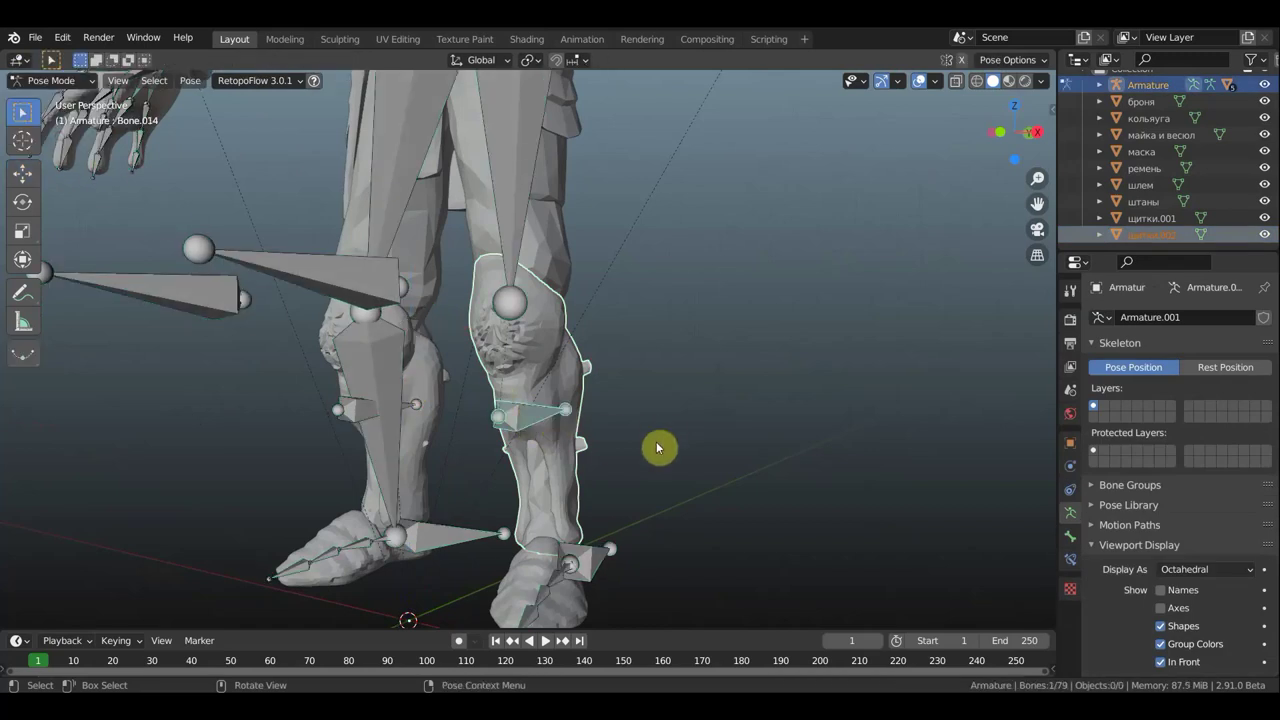
key("ctrl+p")
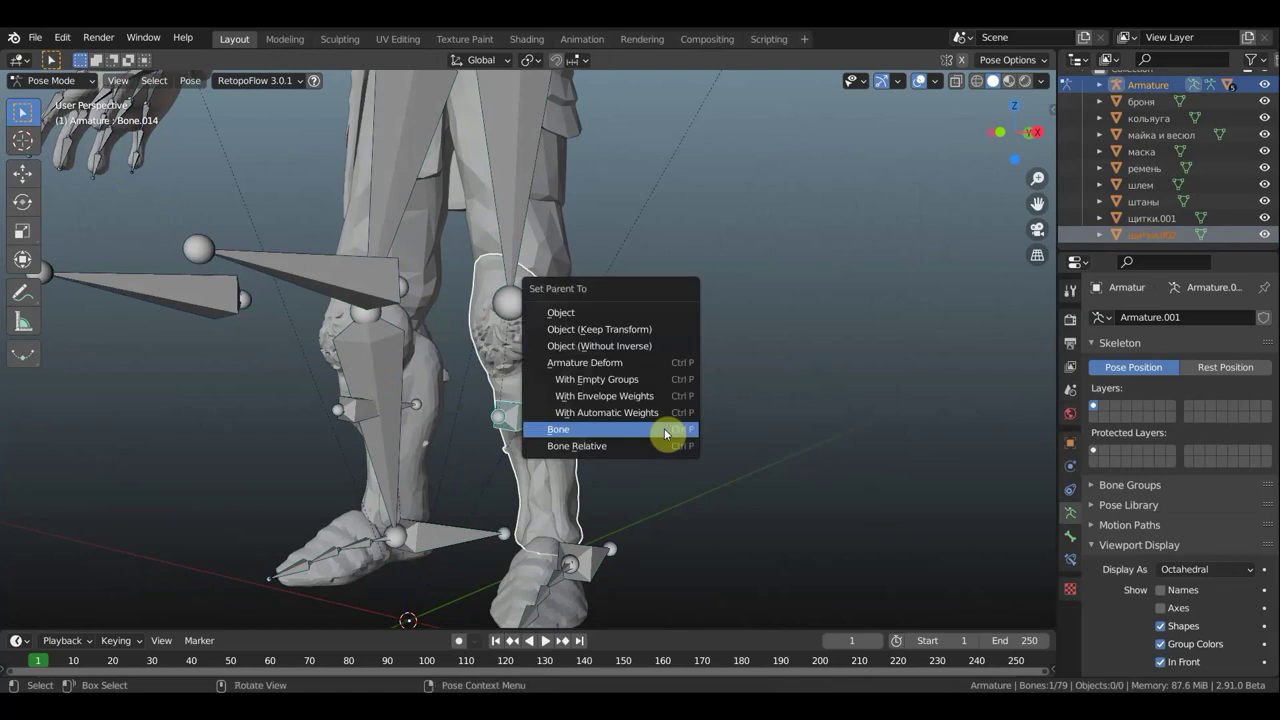
left_click(666, 430)
scroll(700, 430, "down", 2)
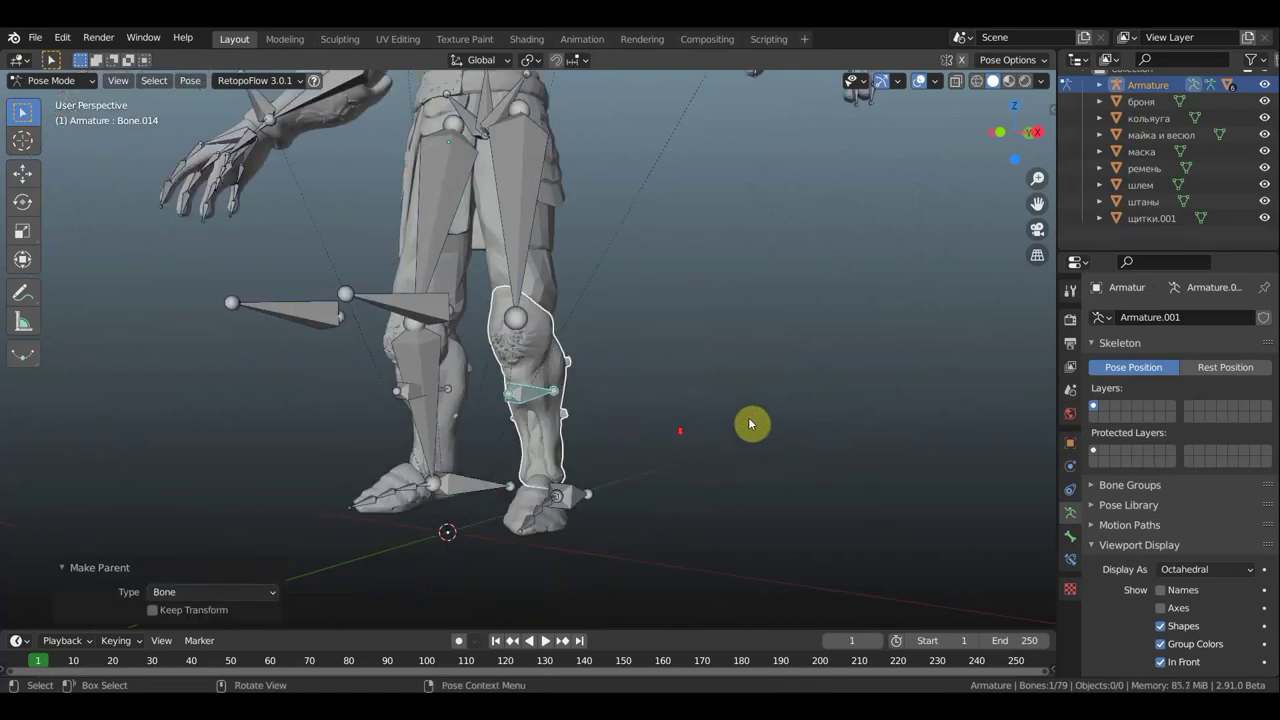
middle_click_drag(715, 435, 790, 443)
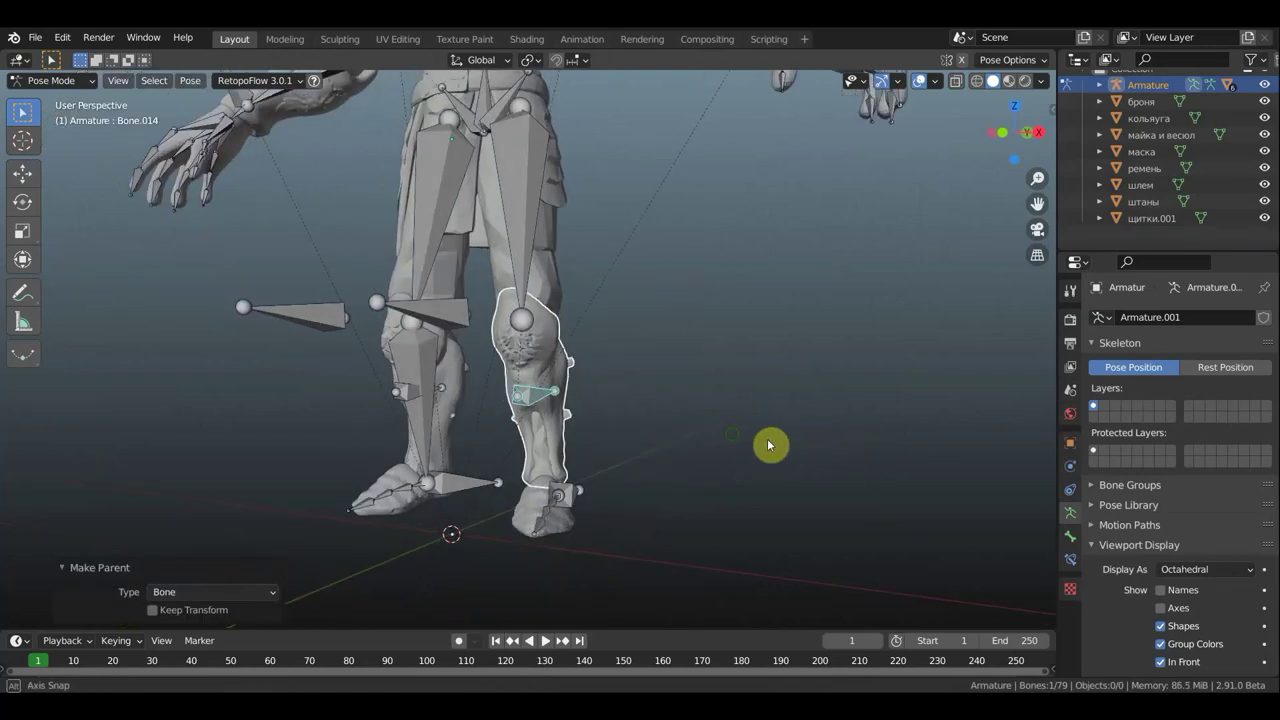
left_click(66, 80)
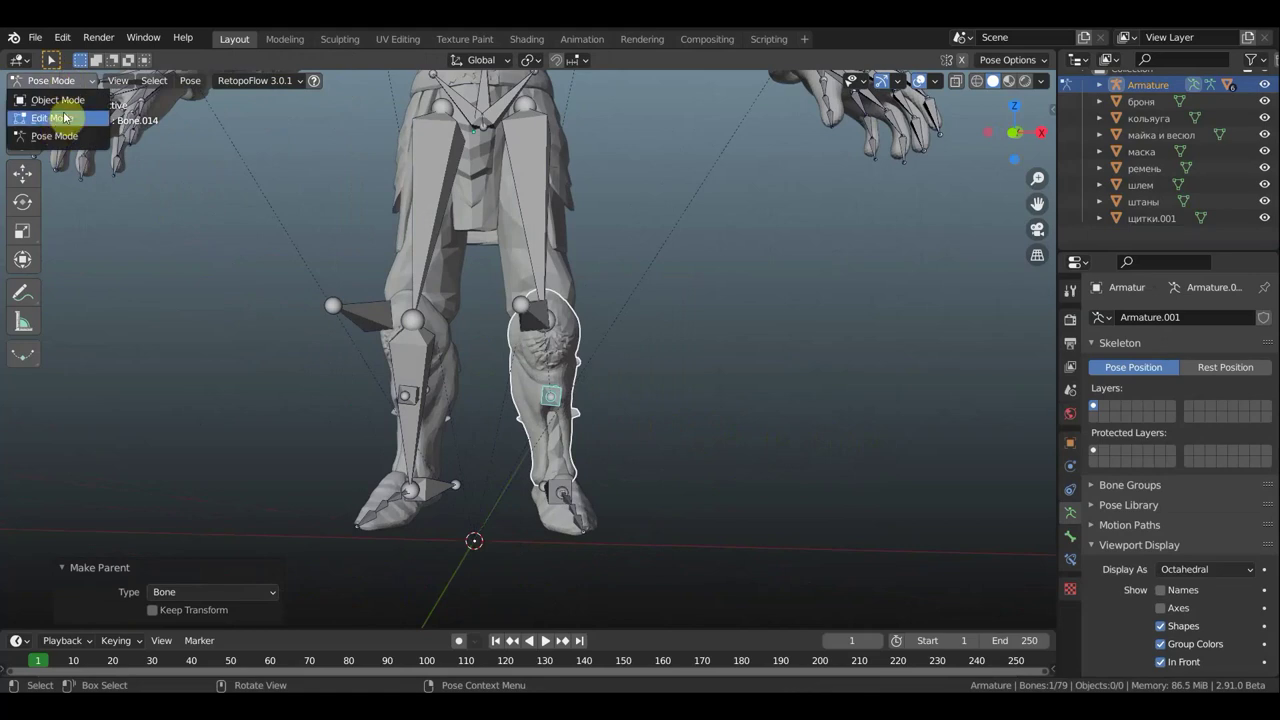
Bone-parent the other shin guard щитки.001 to the shin bone Bone.049.
left_click(58, 95)
left_click(447, 328)
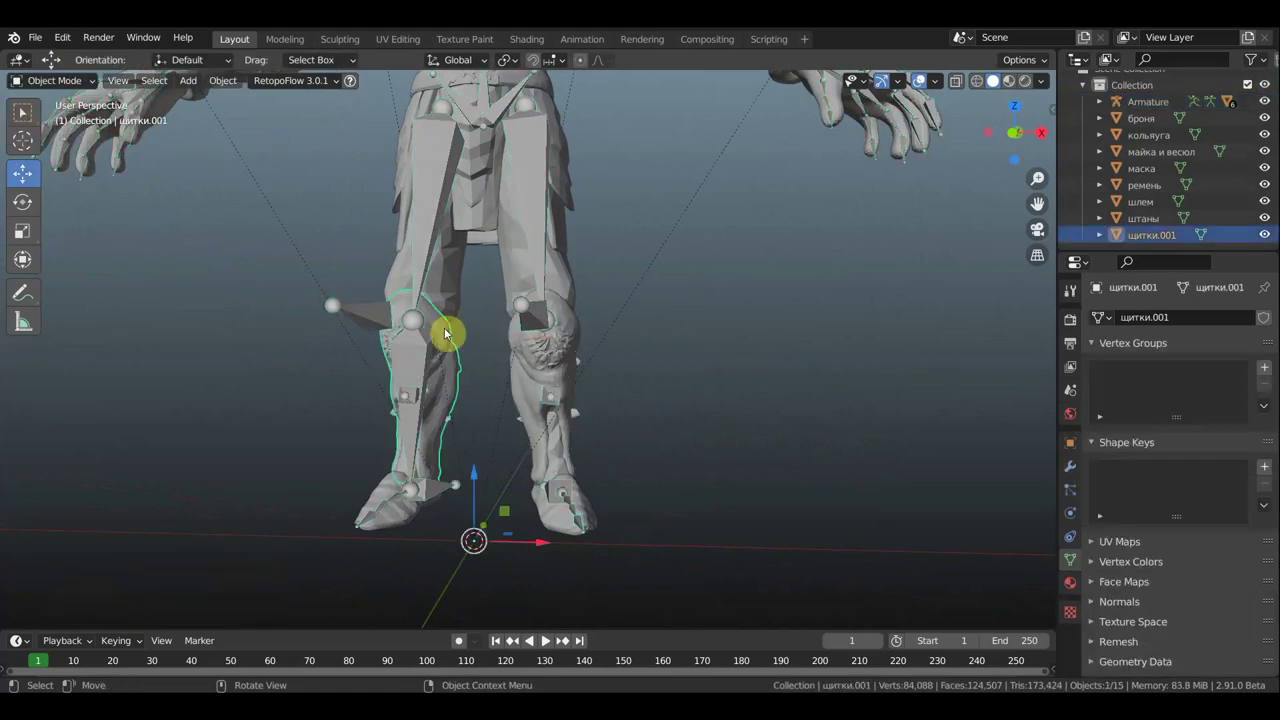
left_click(418, 352)
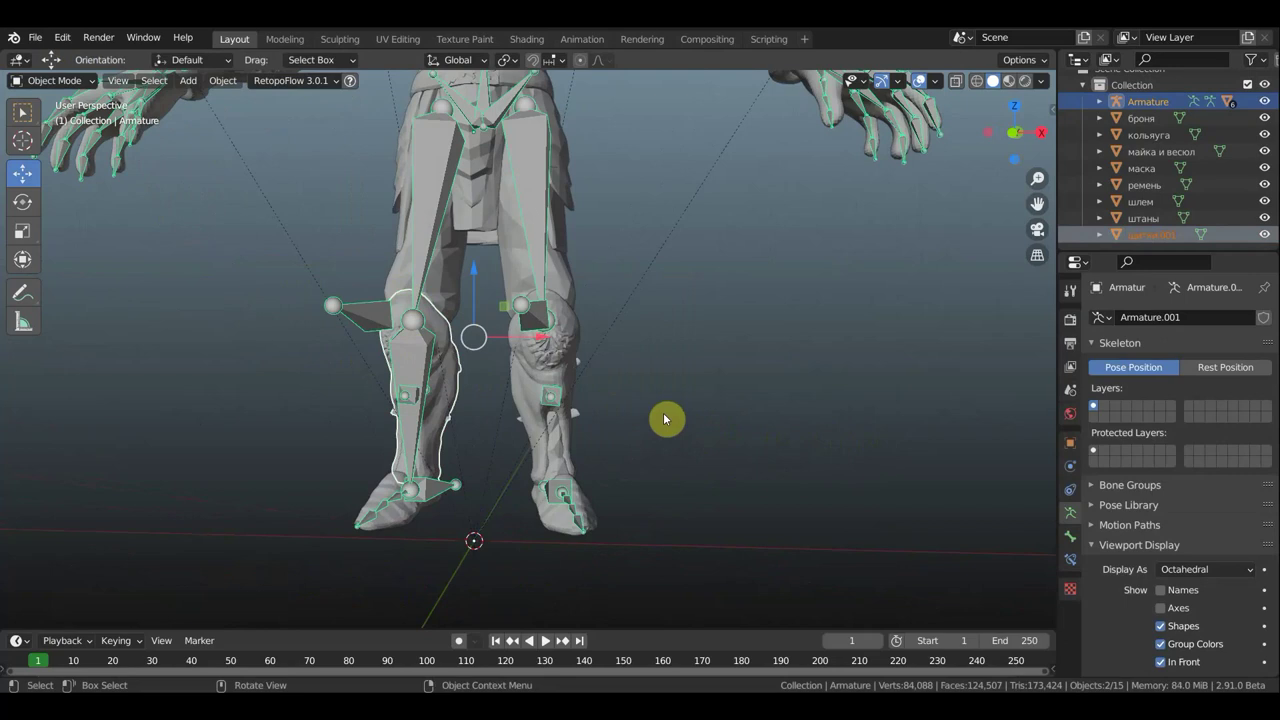
left_click(66, 80)
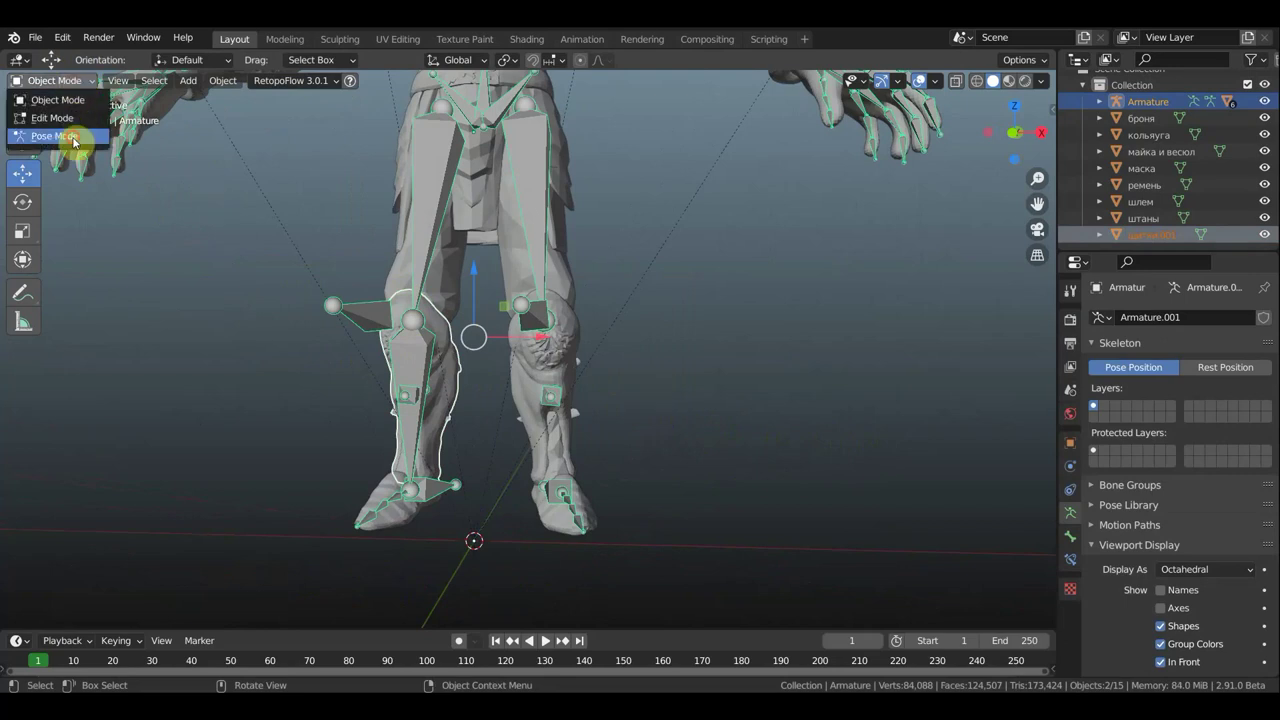
left_click(73, 138)
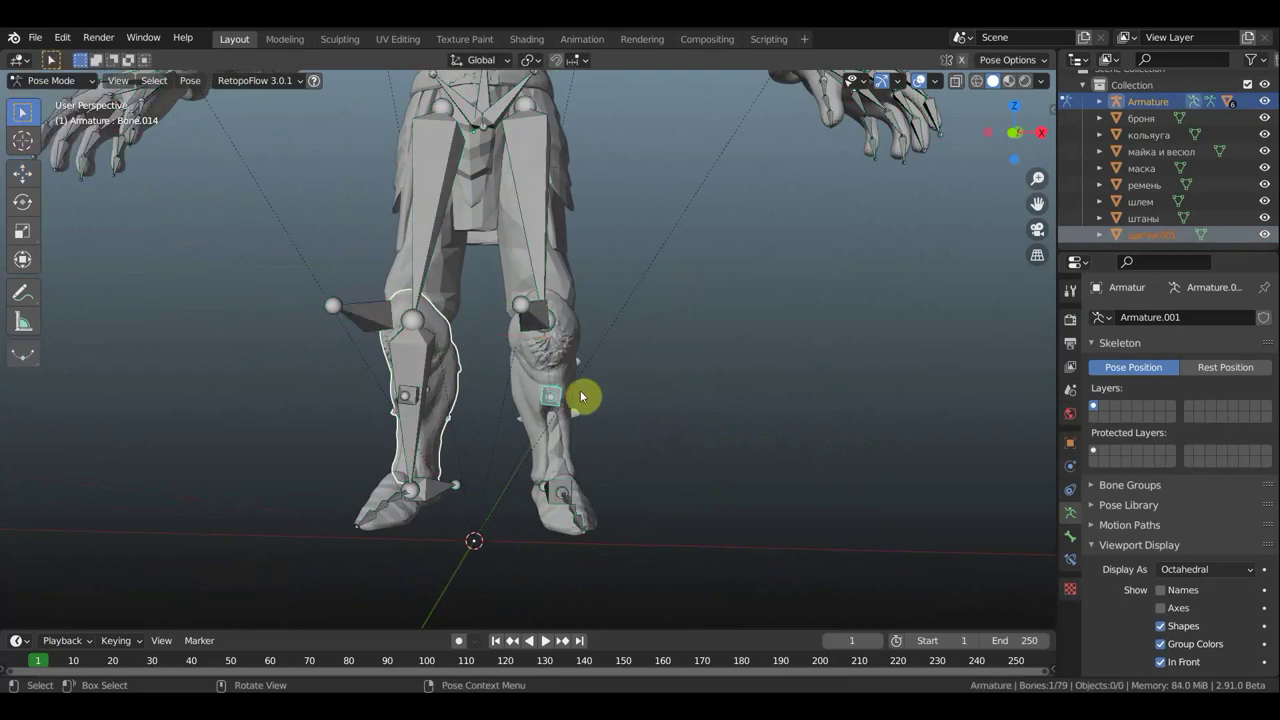
left_click(415, 398)
mouse_move(286, 409)
middle_mouse_down()
mouse_move(171, 397)
mouse_move(182, 388)
middle_mouse_up()
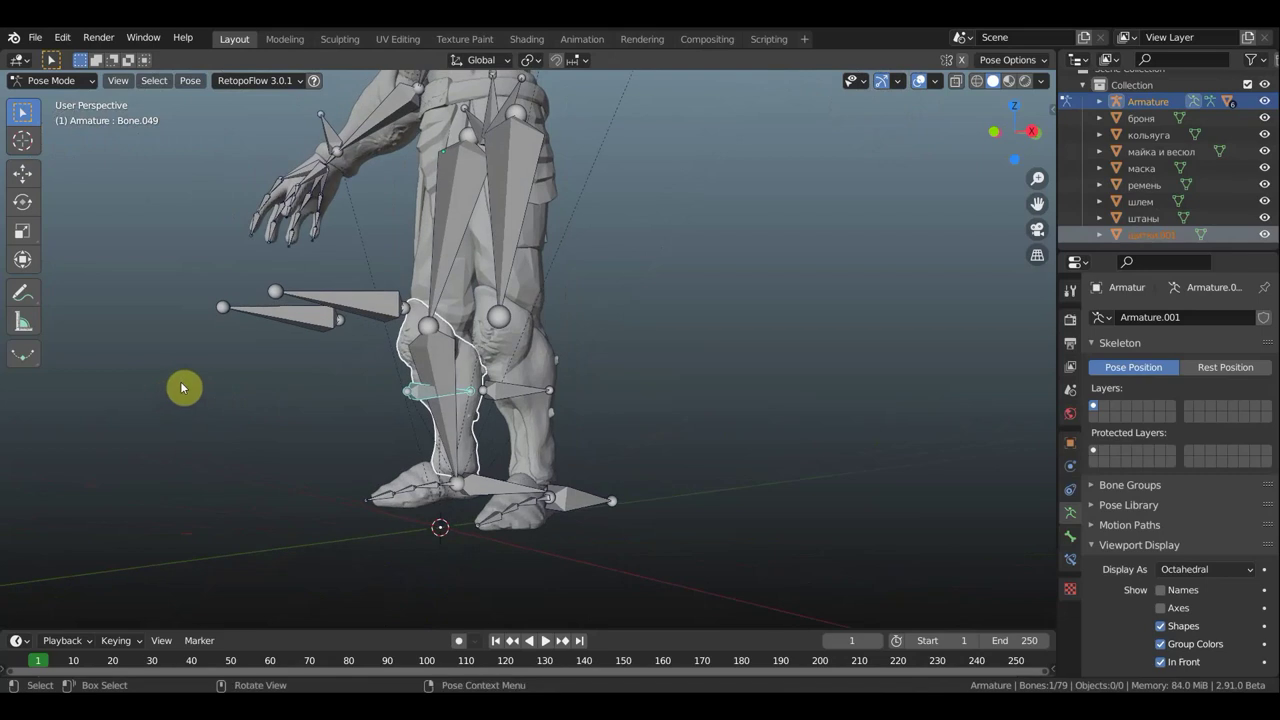
key("ctrl+p")
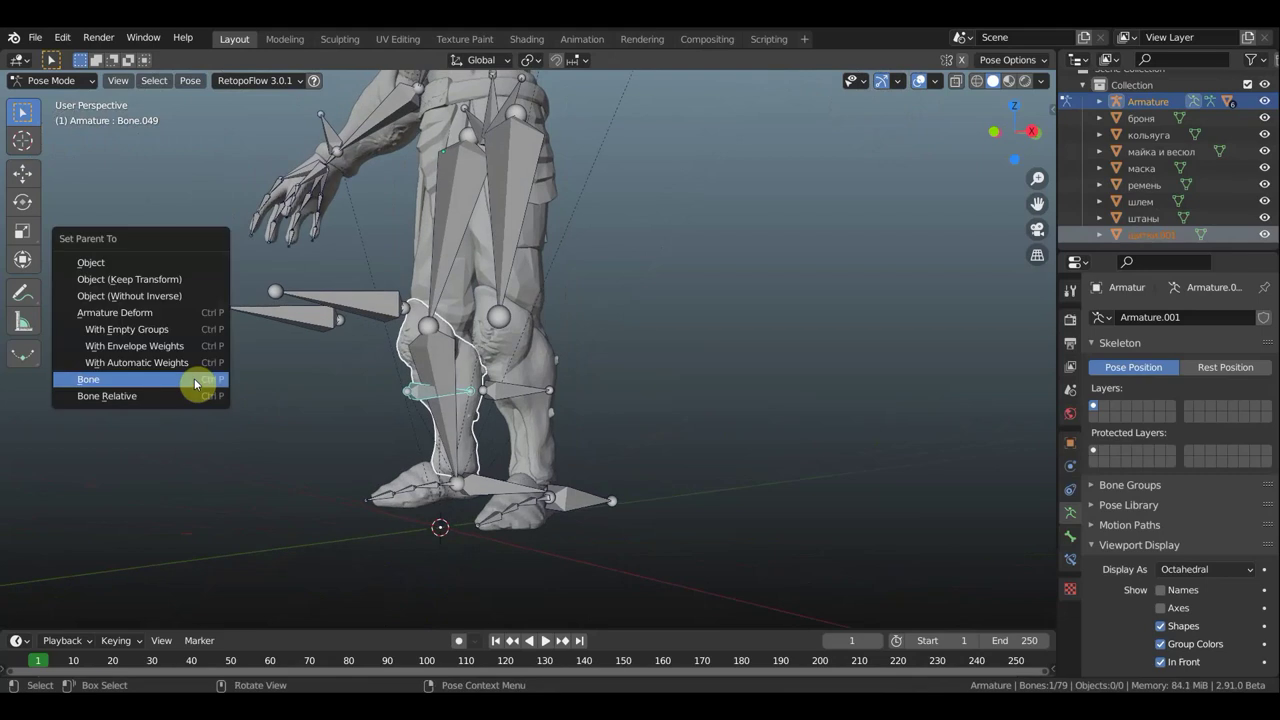
left_click(193, 380)
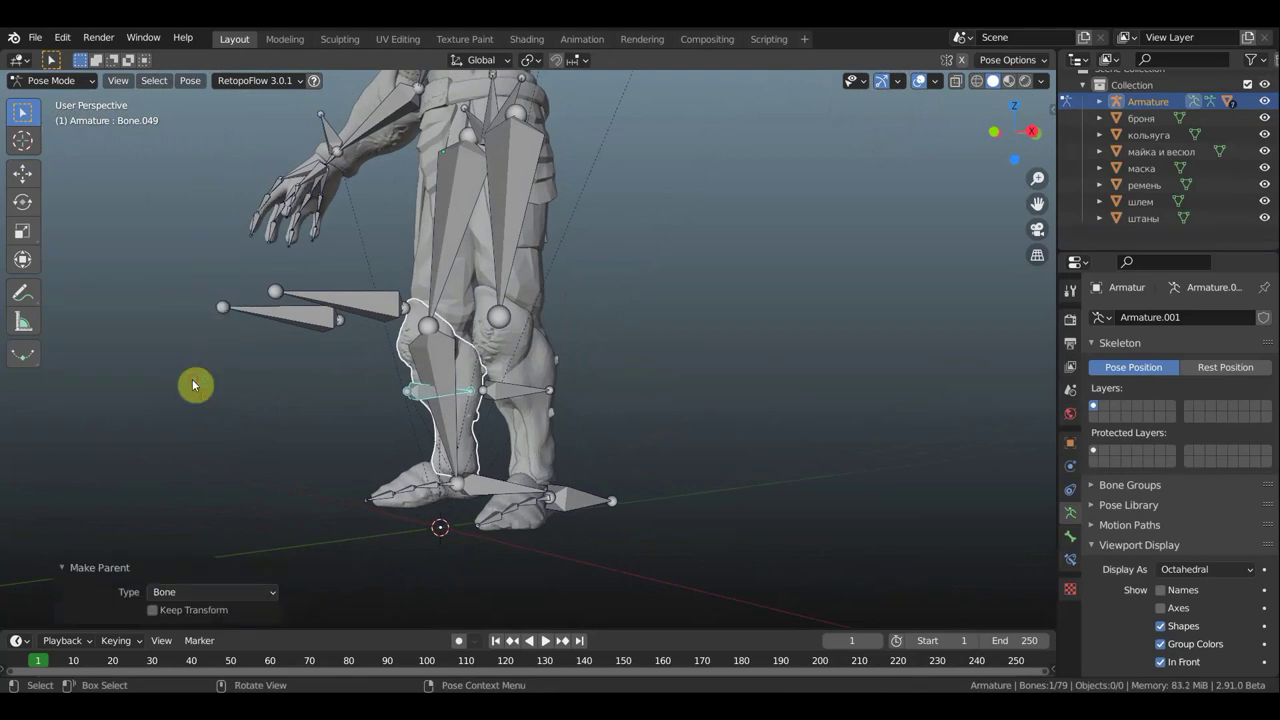
Switch to front orthographic view and fit the whole character in view.
key("KP_1")
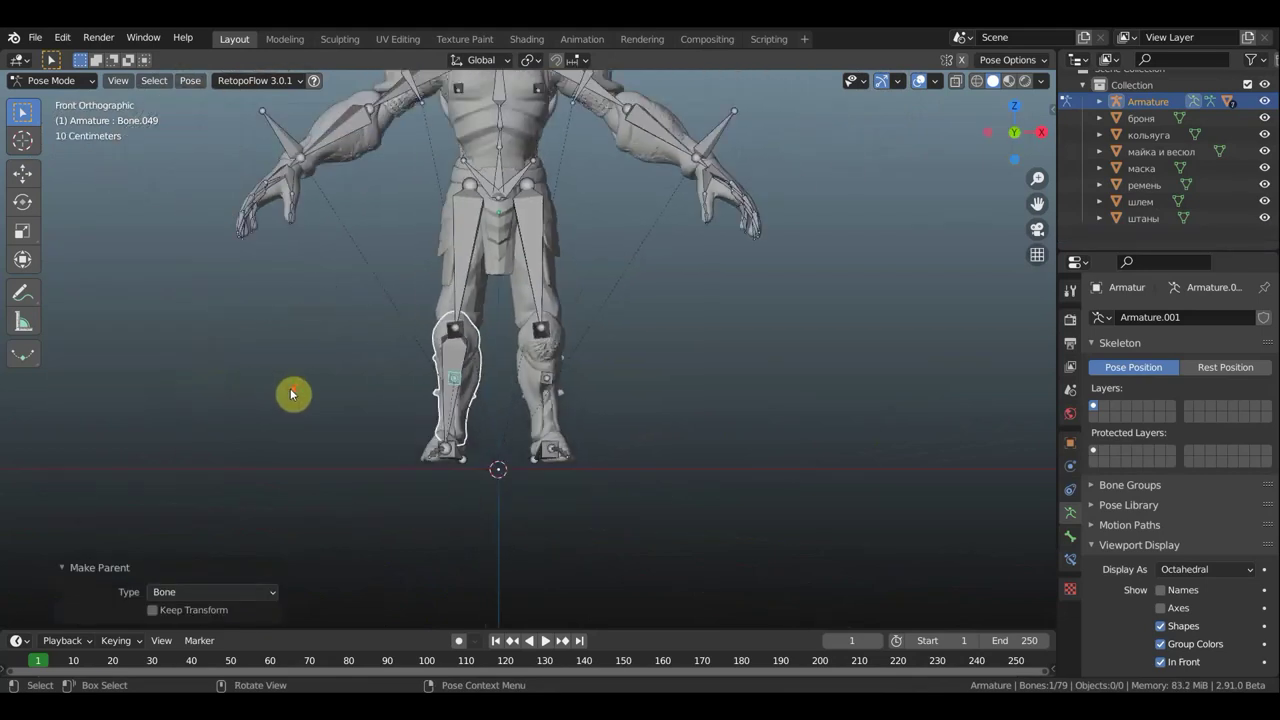
middle_click_drag(647, 410, 671, 598, "shift")
scroll(721, 143, "up", 1)
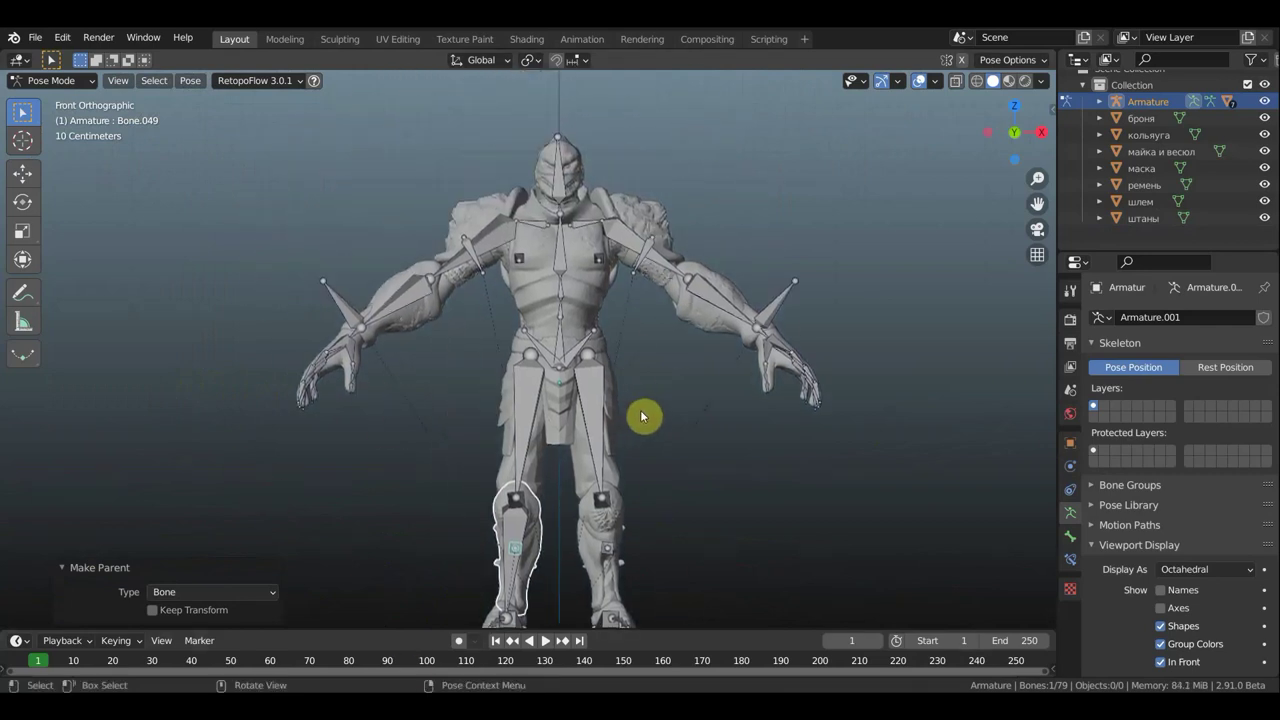
scroll(642, 416, "up", 2)
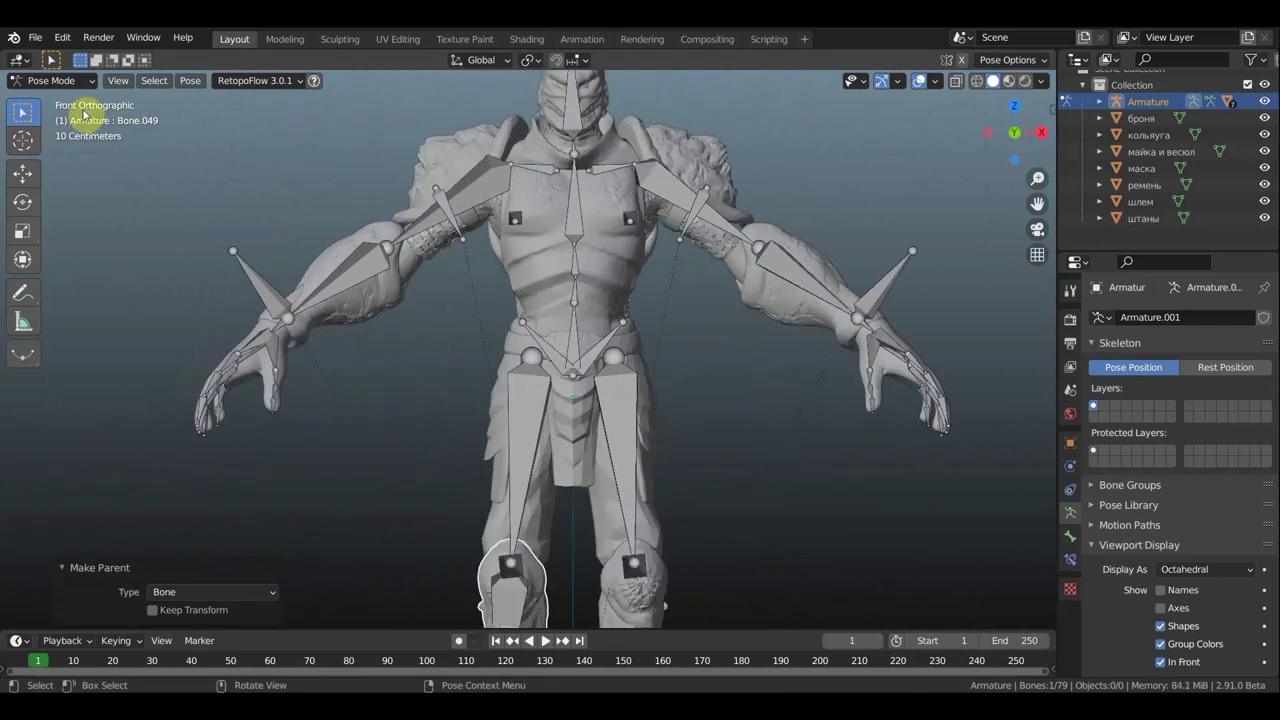
Deselect the leg mesh so only the armature remains, and put it in Pose Mode.
left_click(55, 80)
left_click(60, 98)
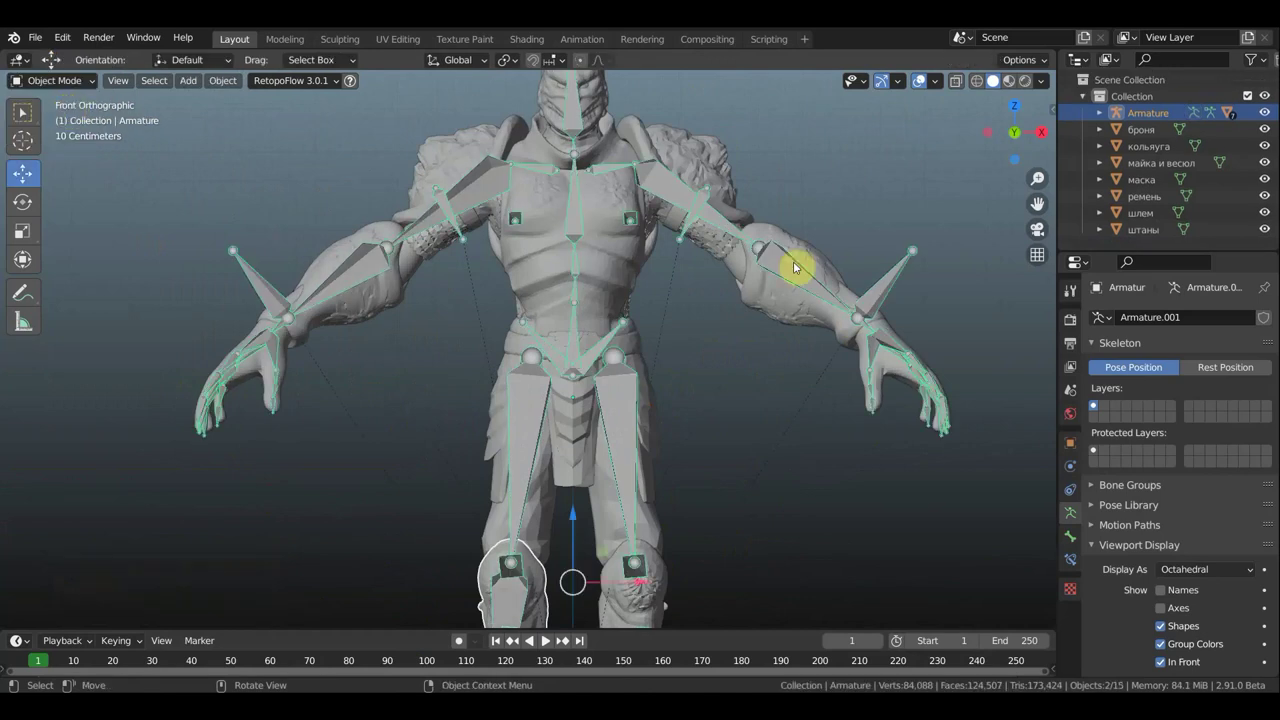
left_click(897, 289)
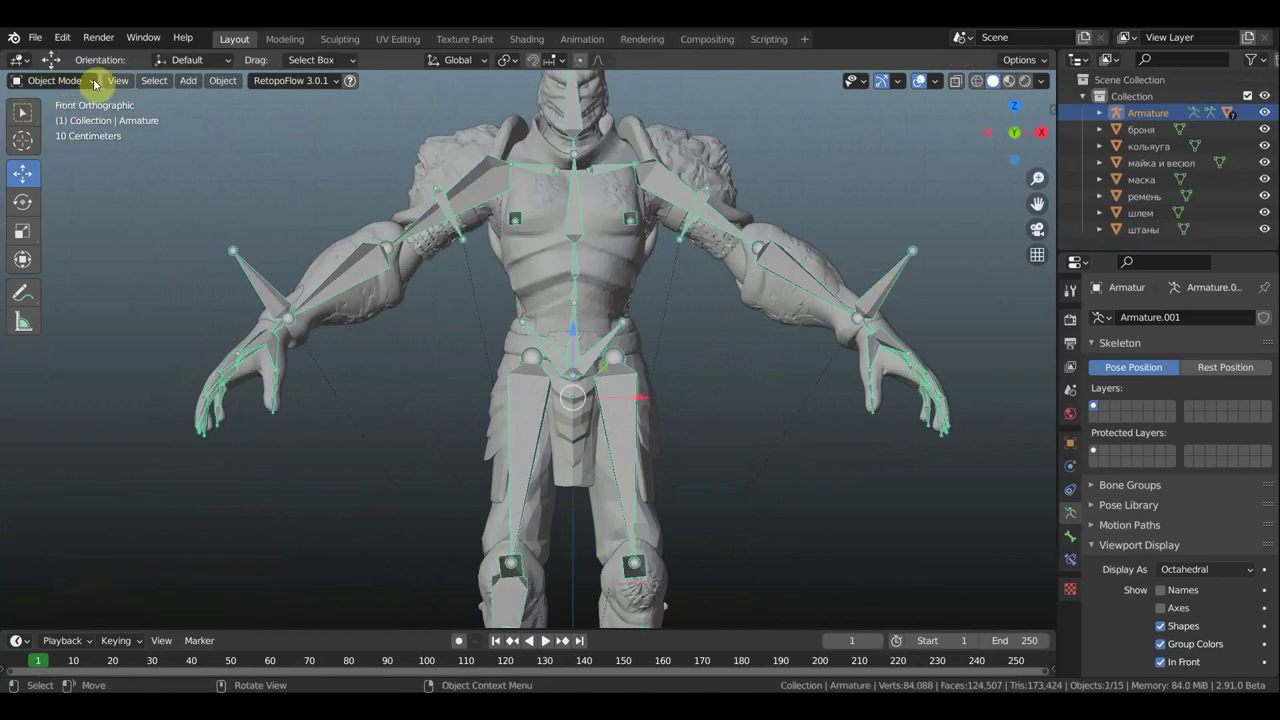
left_click(95, 82)
left_click(55, 136)
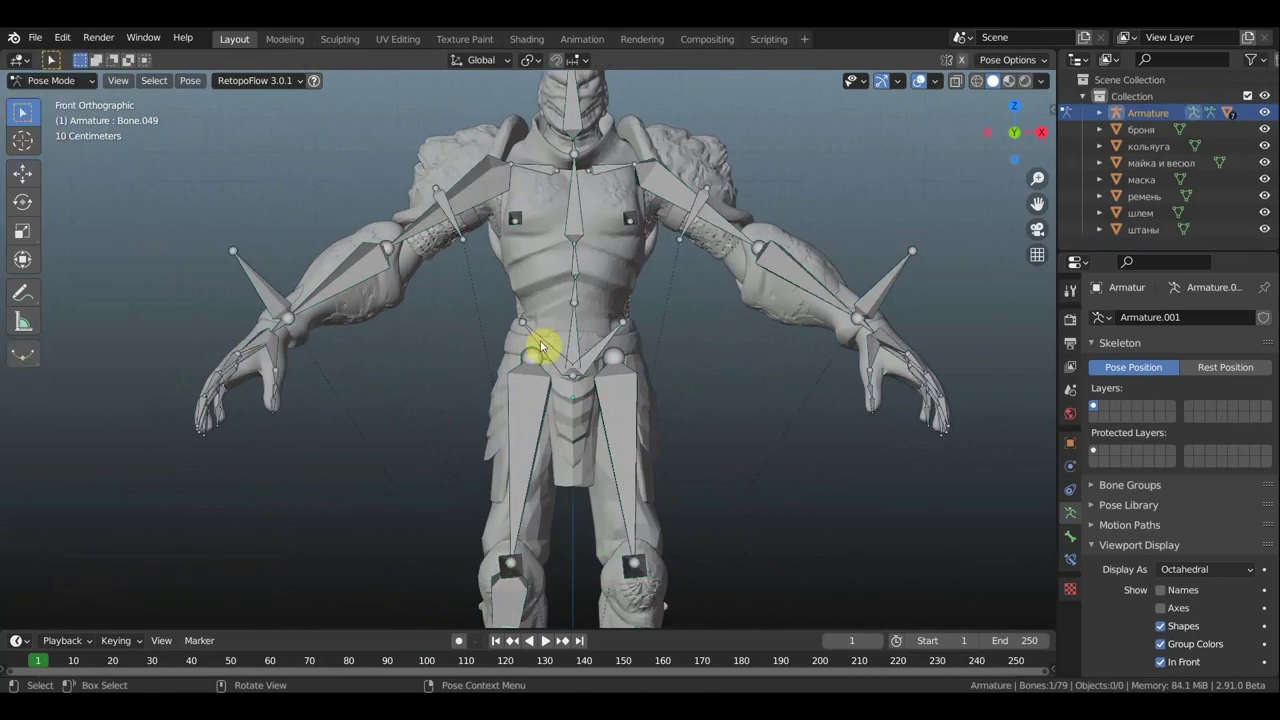
middle_click_drag(543, 343, 320, 277, "shift")
scroll(590, 251, "down", 3)
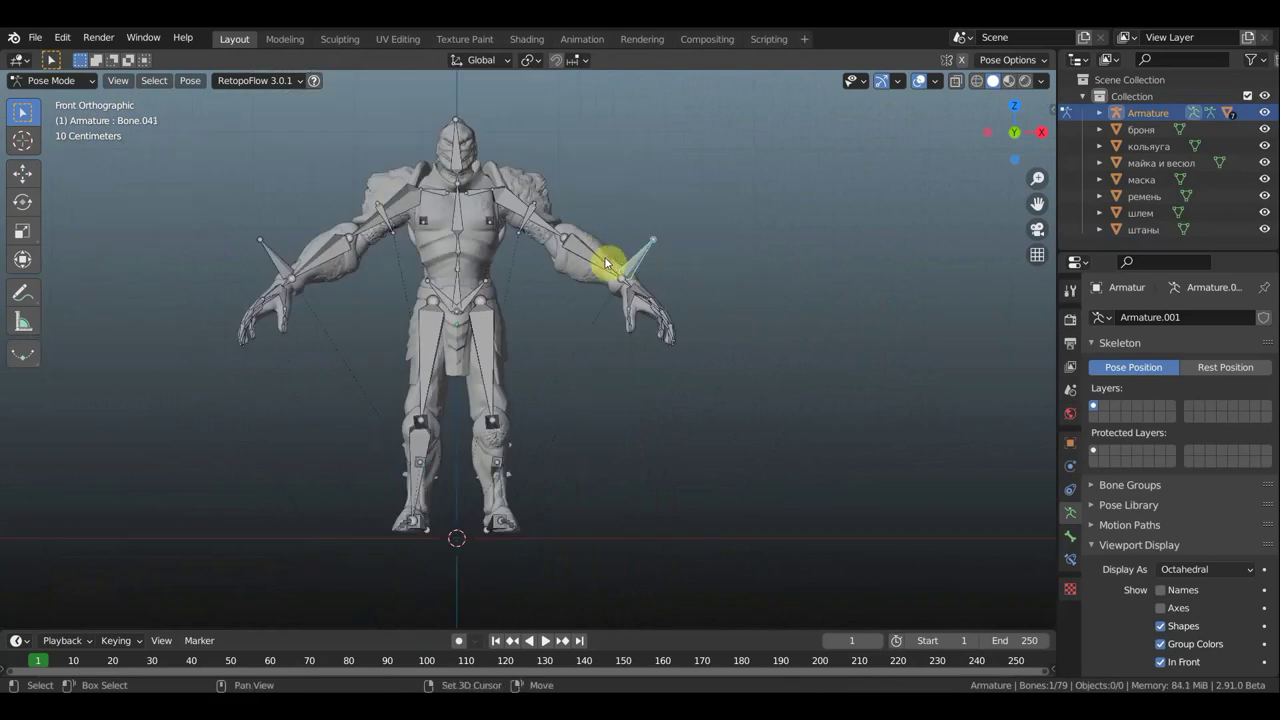
Parent forearm bone Bone.019 to the active bone and add an IK constraint targeting Bone.041.
left_click(641, 244, "shift")
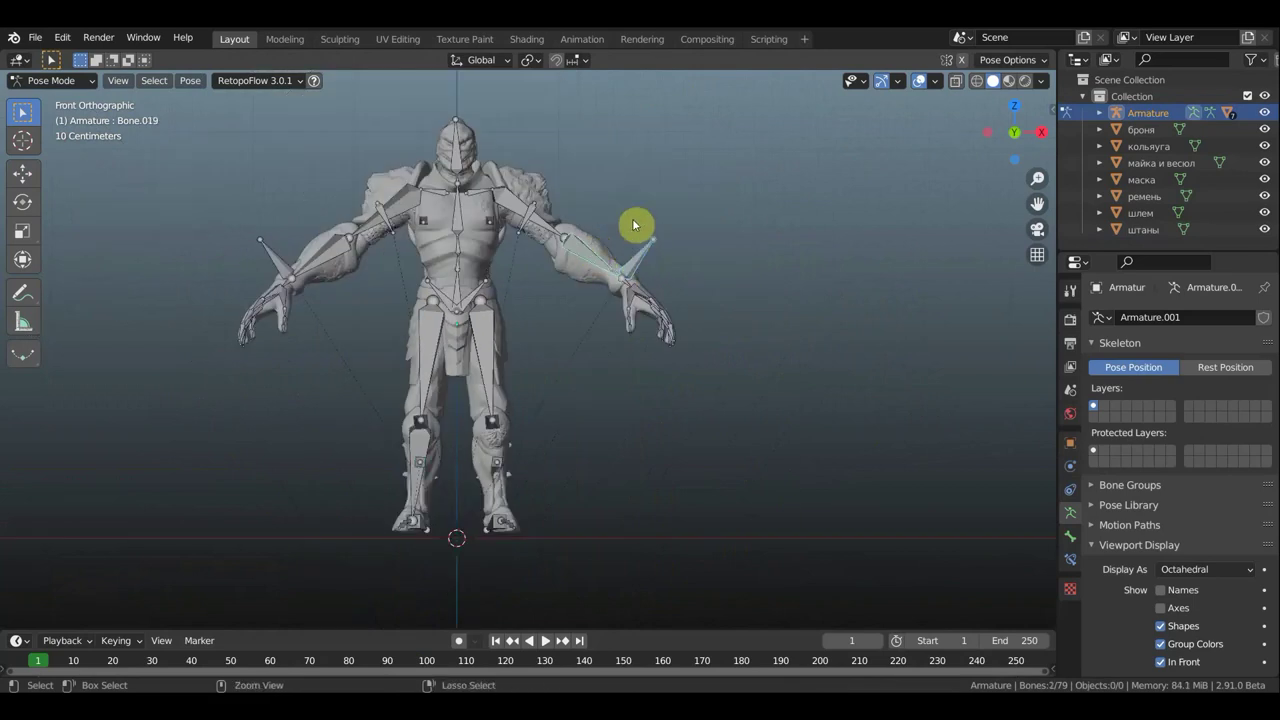
key("ctrl+p")
left_click(634, 222)
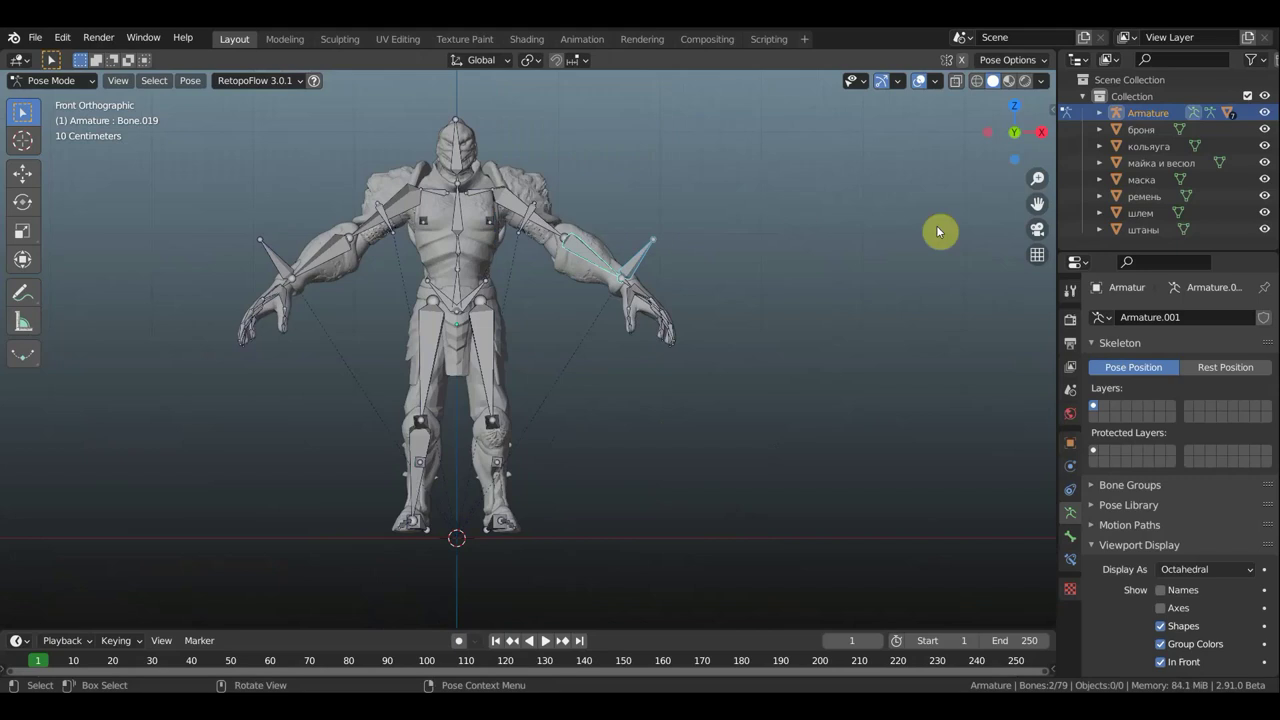
key("shift+ctrl+c")
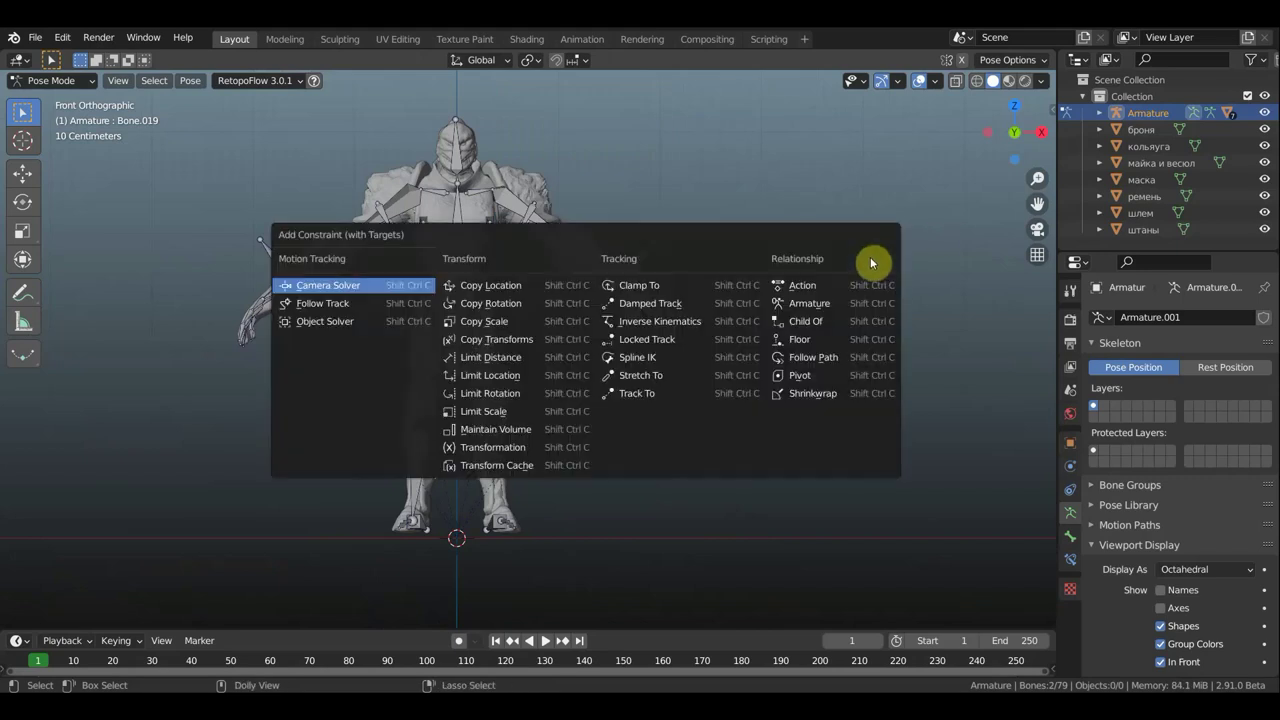
left_click(689, 325)
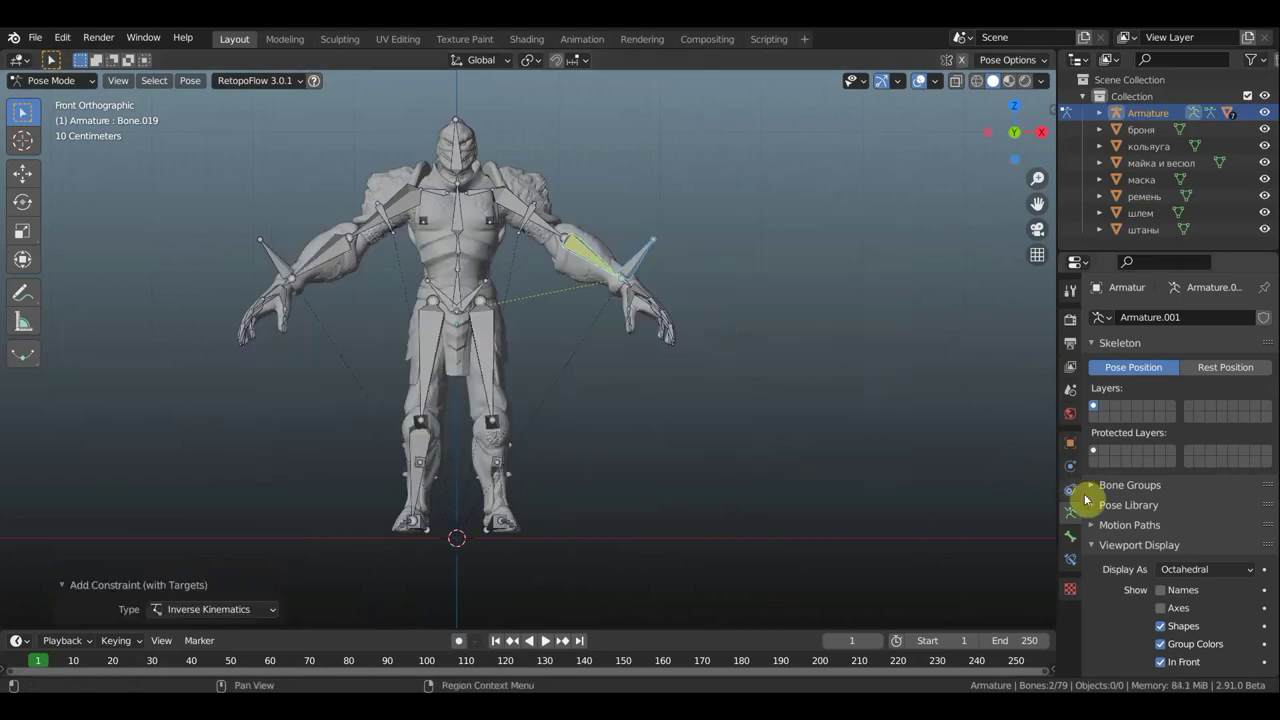
left_click(1070, 536)
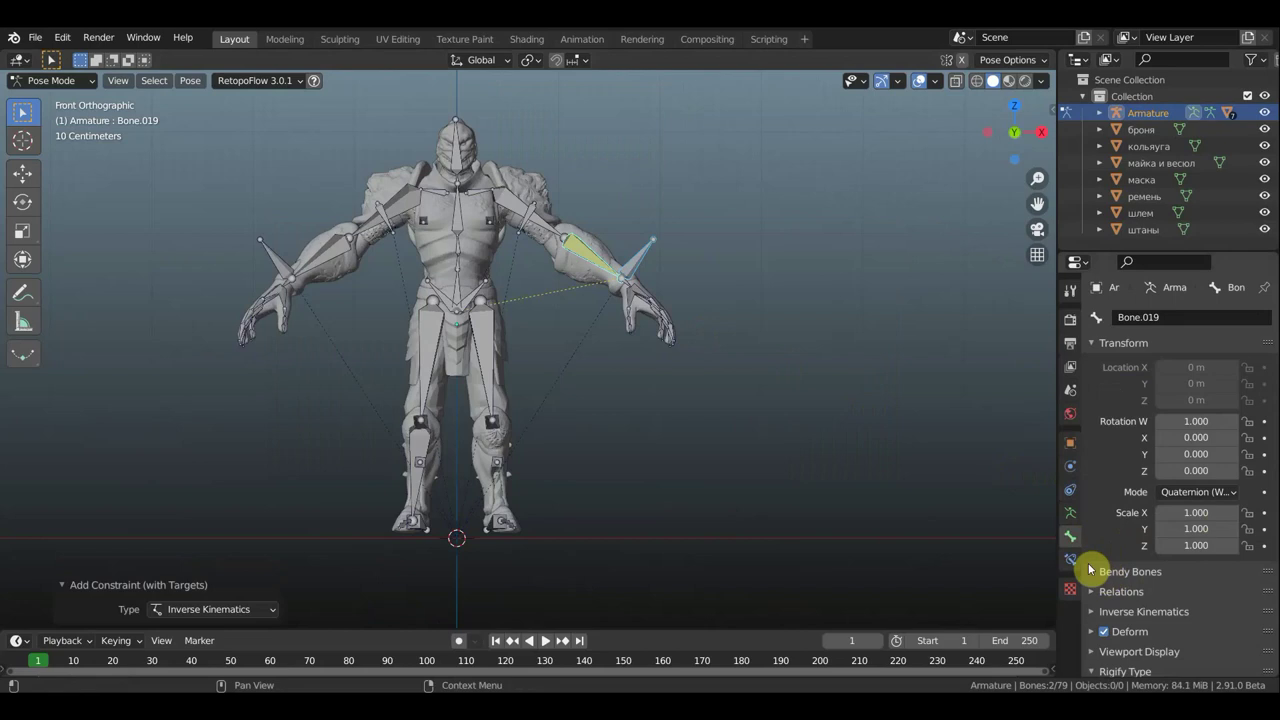
left_click(1071, 560)
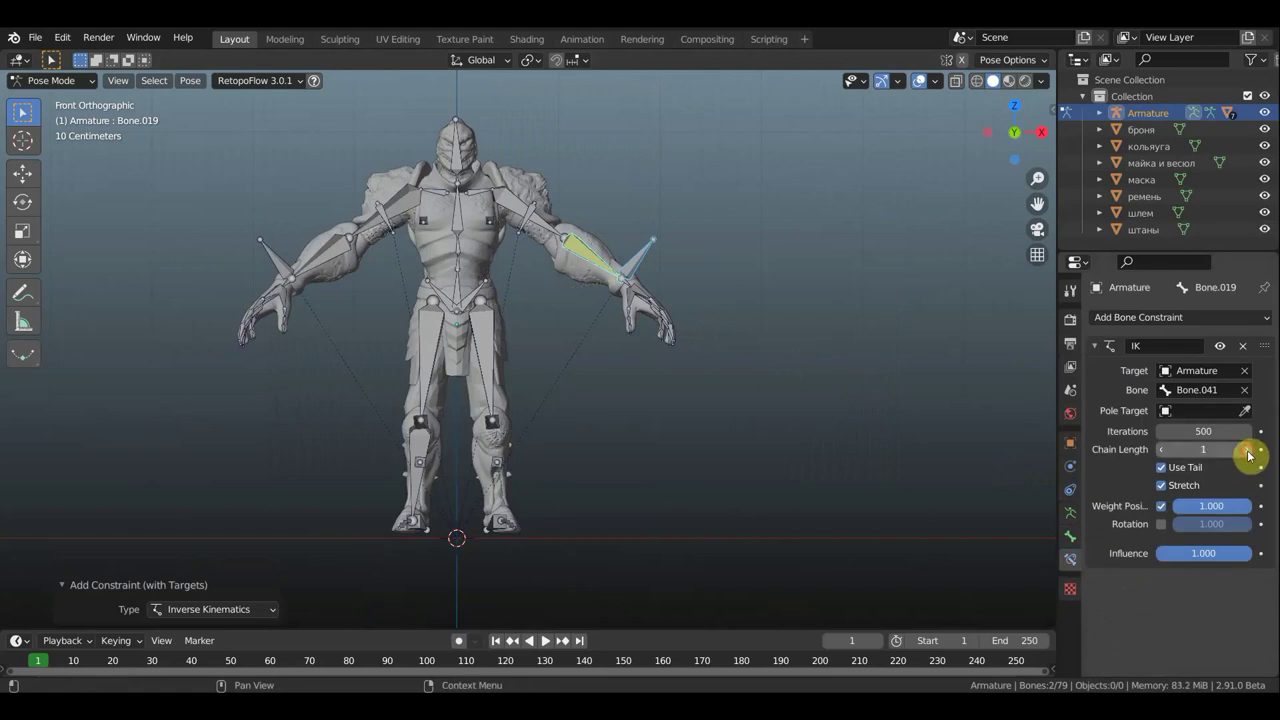
Add an IK constraint on Bone.054 targeting Bone.076 with chain length 2.
left_click(328, 252)
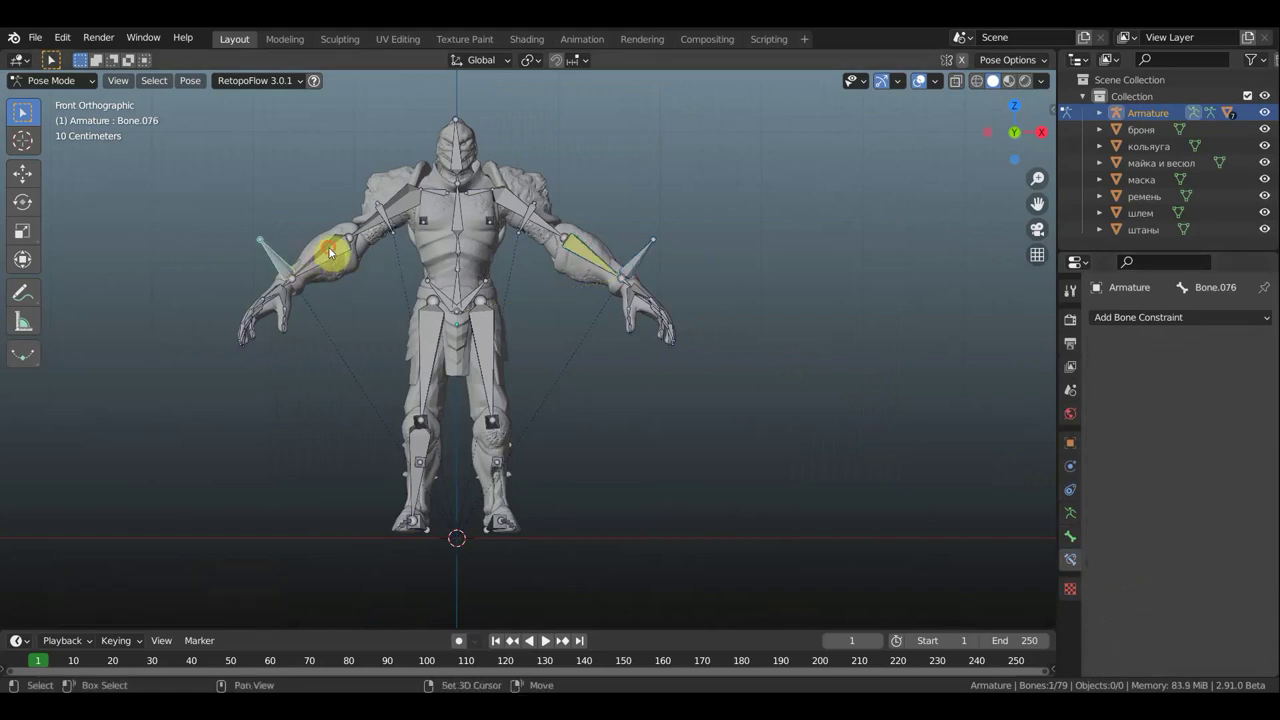
left_click(380, 264, "shift")
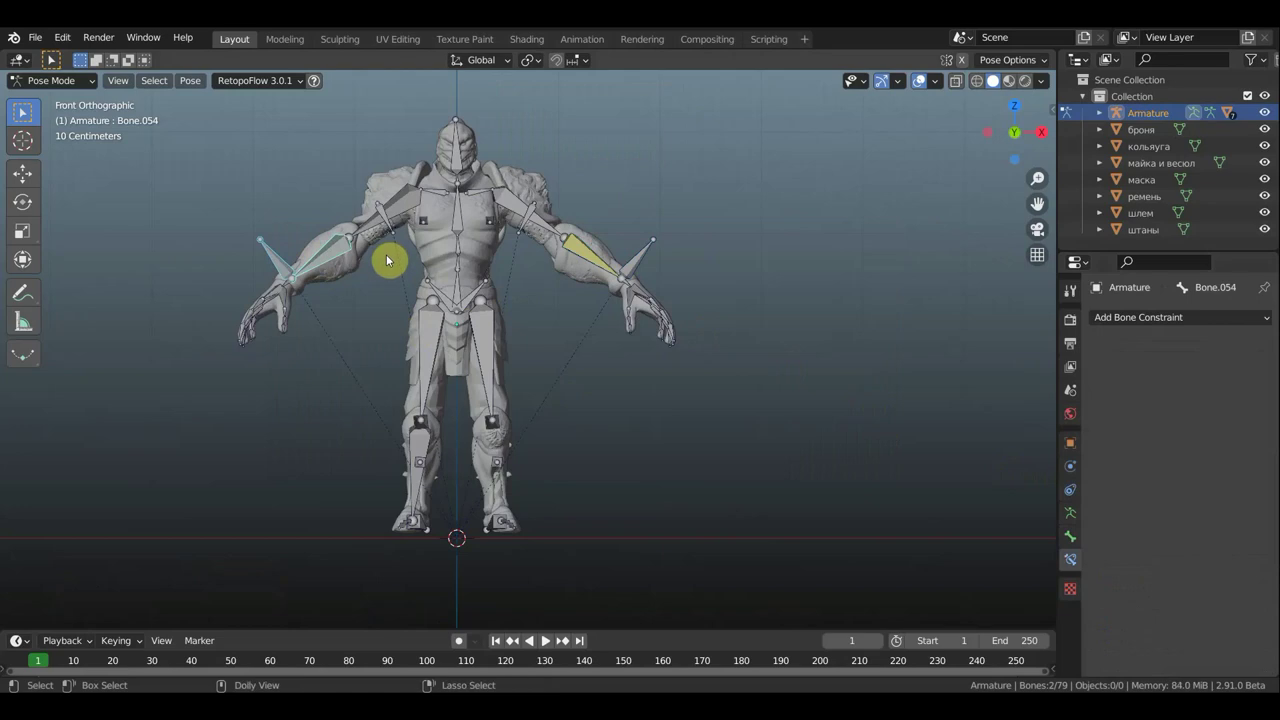
key("ctrl+shift+c")
left_click(386, 256)
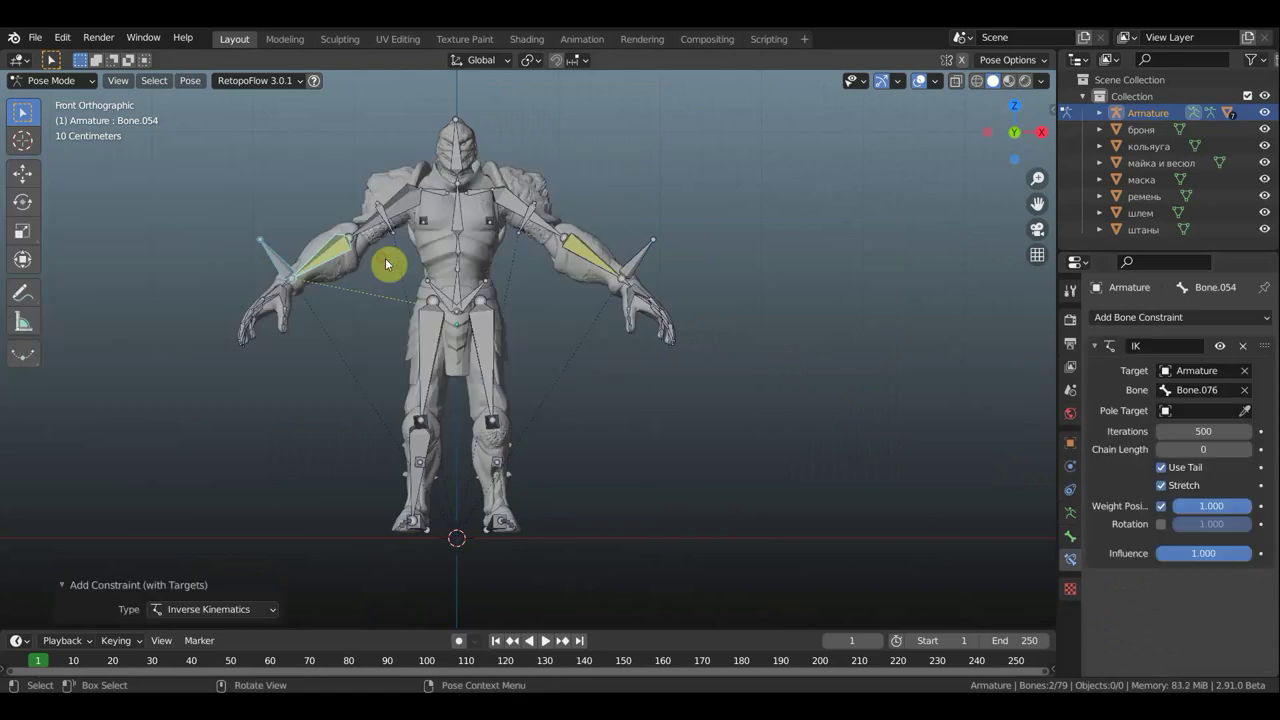
left_click(1247, 451)
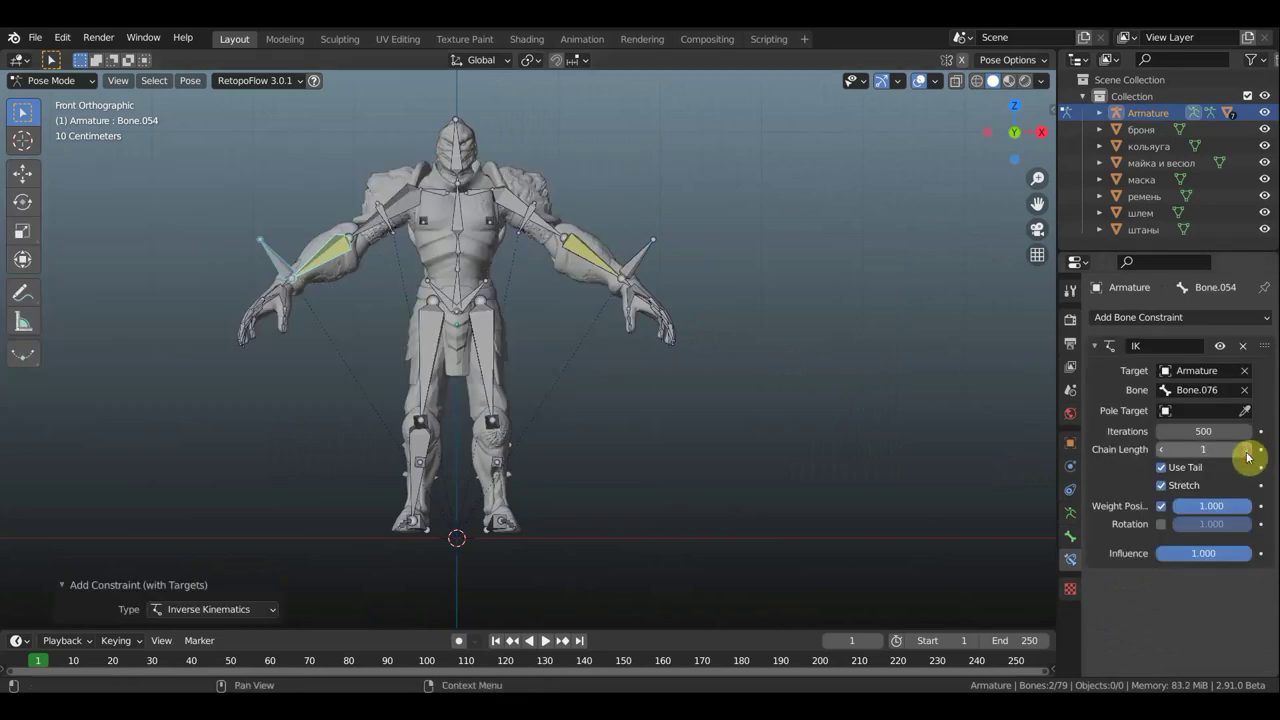
left_click(1247, 451)
scroll(656, 462, "up", 2)
Try an IK constraint on shin bone Bone.043 targeting foot bone Bone.008 with chain length 3.
scroll(688, 337, "up", 2)
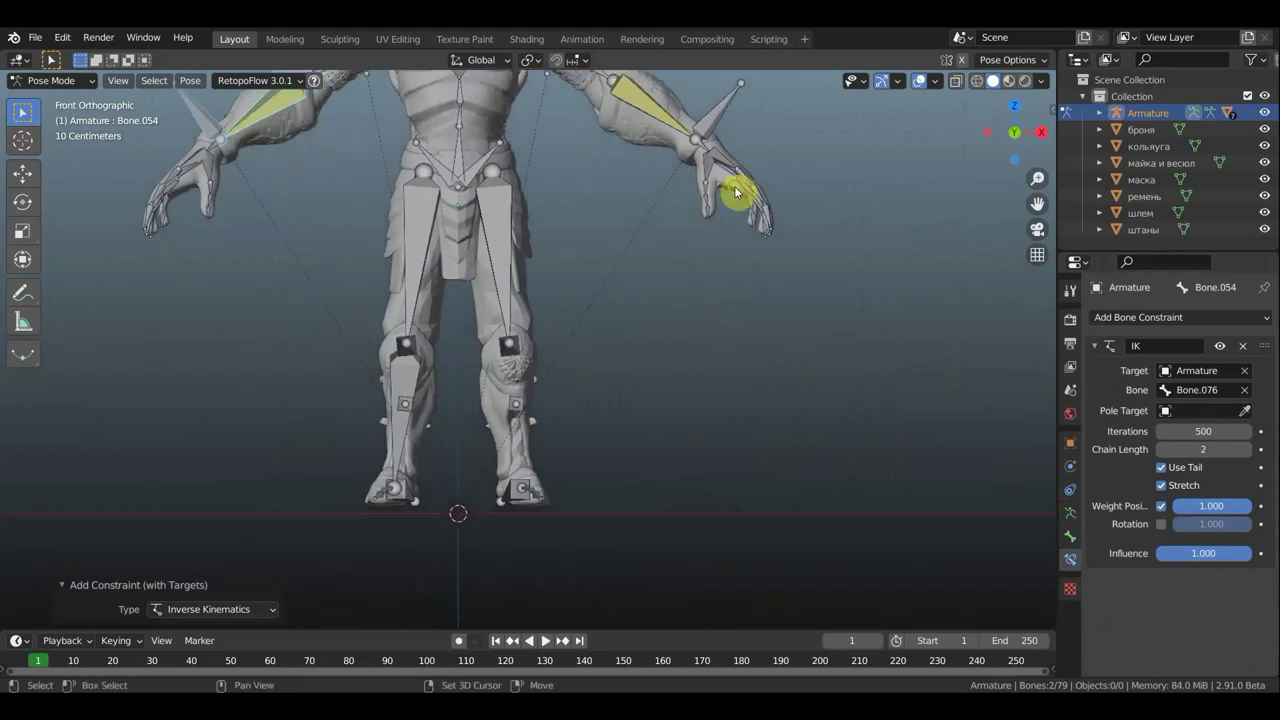
middle_click_drag(677, 291, 588, 434)
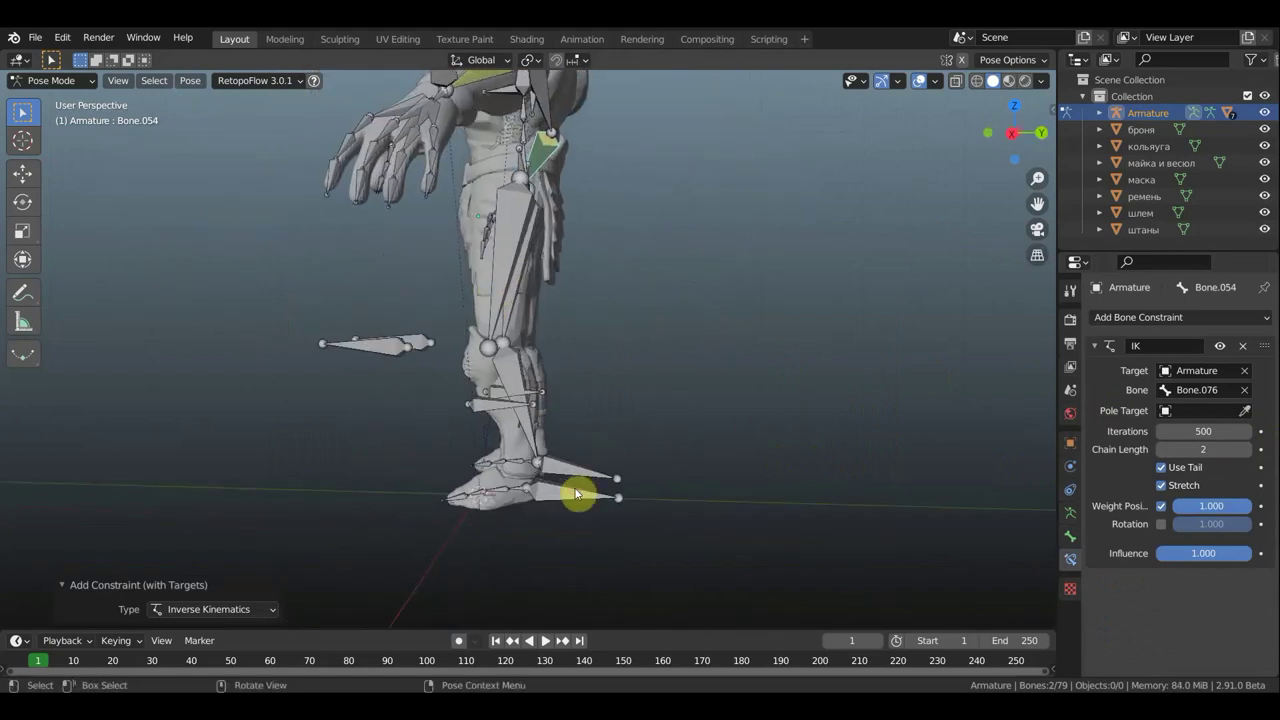
left_click(545, 468)
left_click(526, 425, "shift")
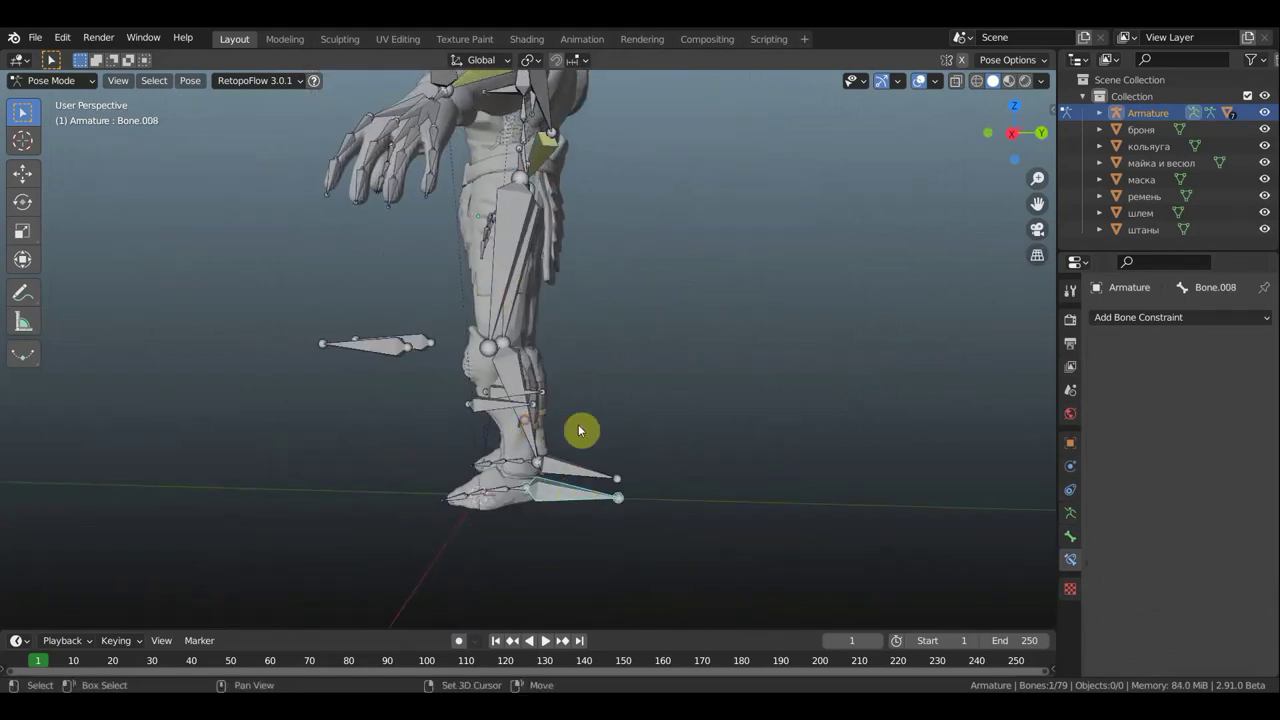
key("ctrl+shift+c")
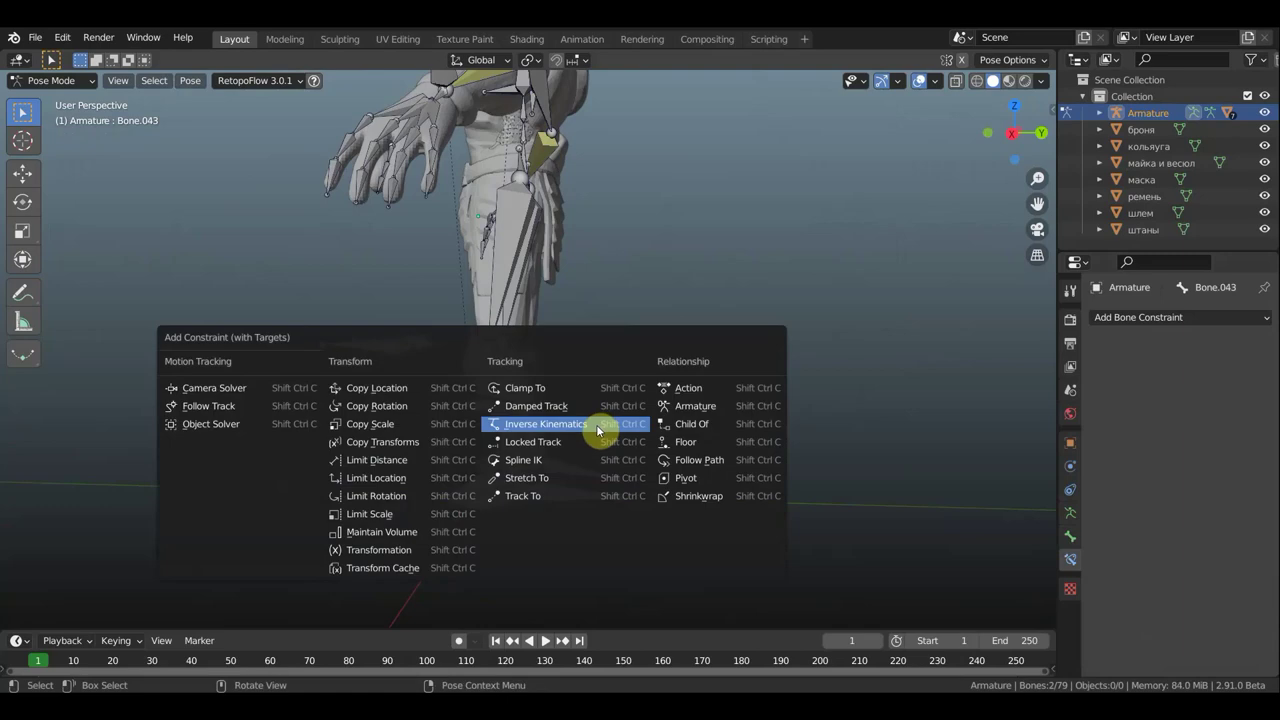
left_click(599, 424)
left_click(1245, 452)
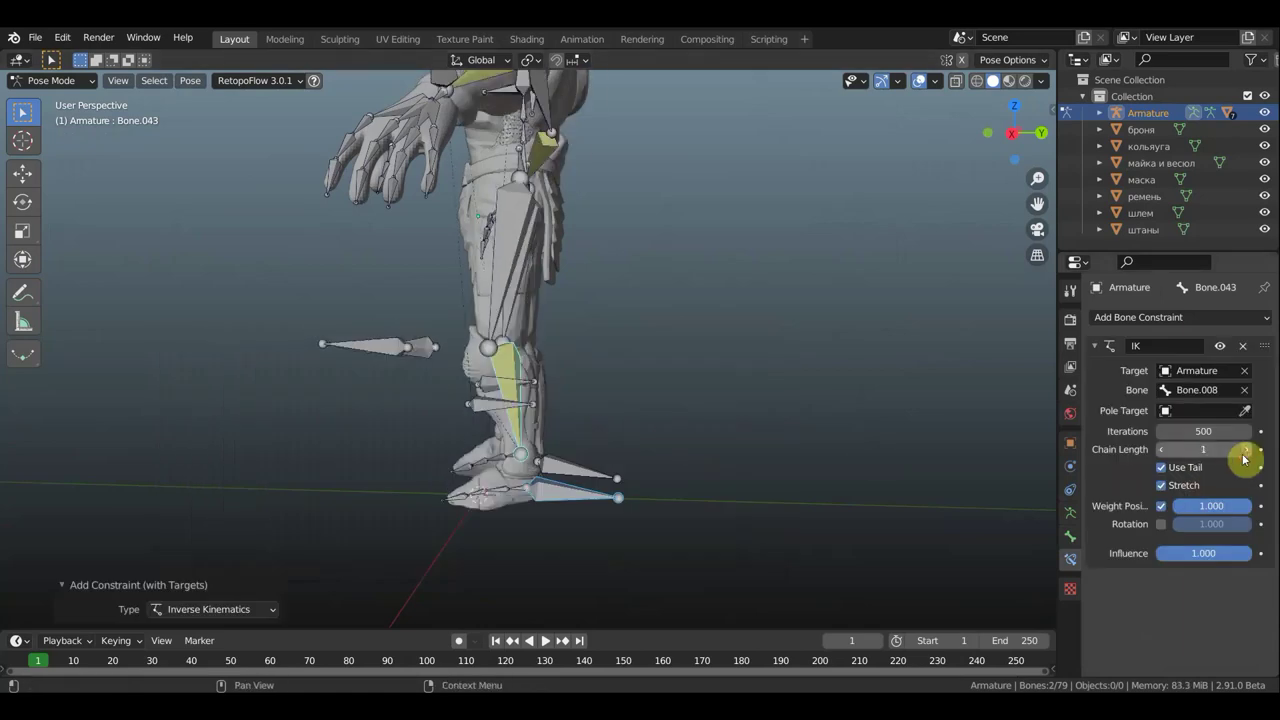
left_click(1245, 452)
left_click(1245, 449)
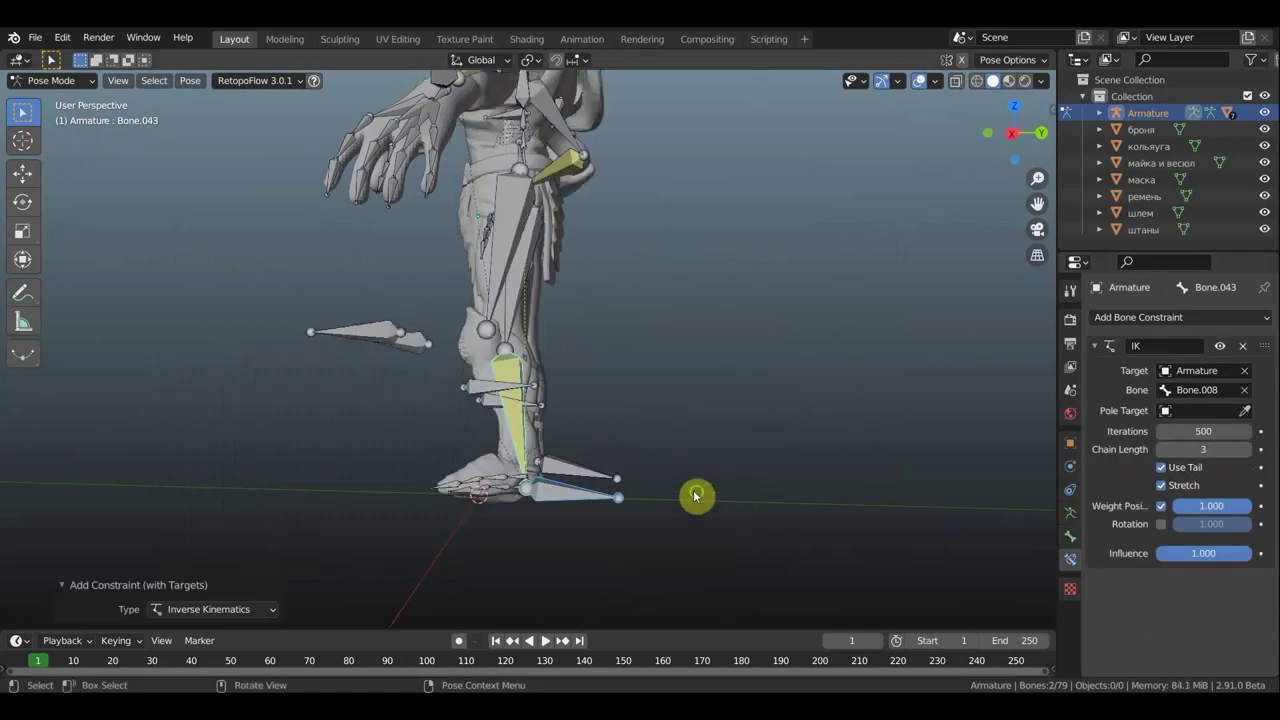
mouse_move(694, 497)
middle_mouse_down()
mouse_move(471, 500)
mouse_move(580, 494)
middle_mouse_up()
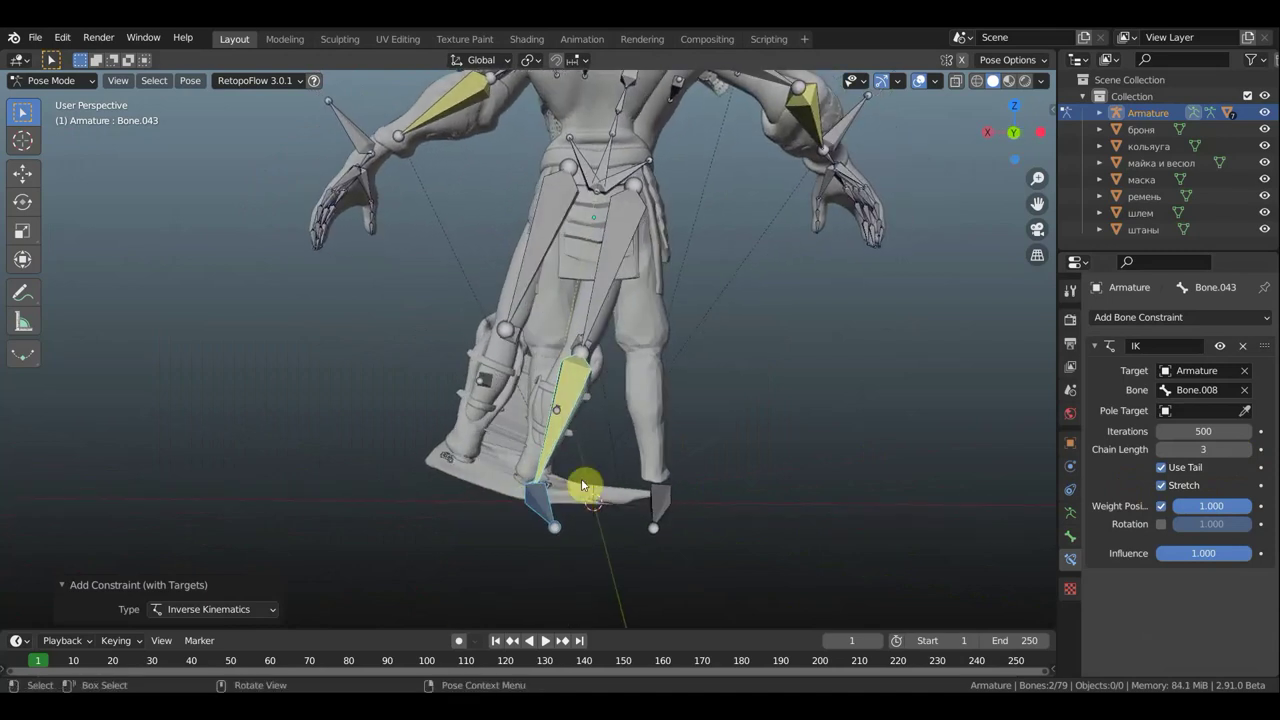
Undo the trial leg IK, restoring history to the arm IK setup on Bone.054.
key("ctrl+z")
key("ctrl+z")
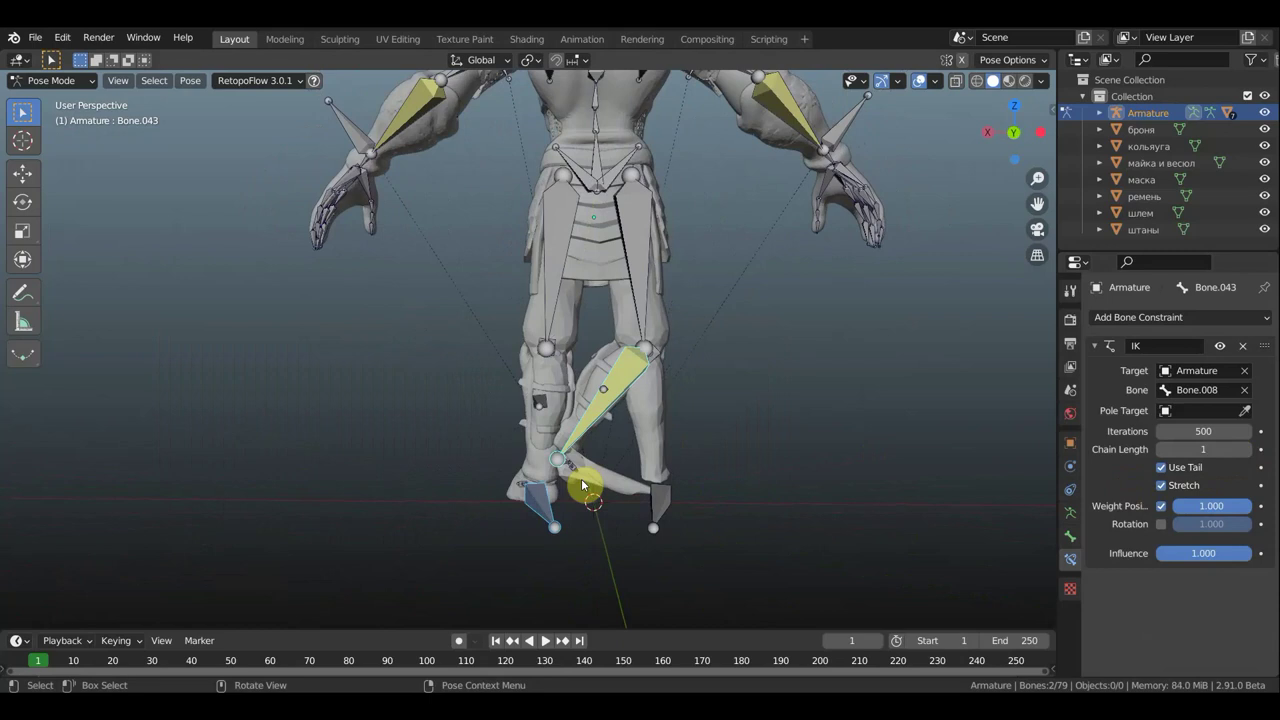
key("ctrl+z")
key("ctrl+z")
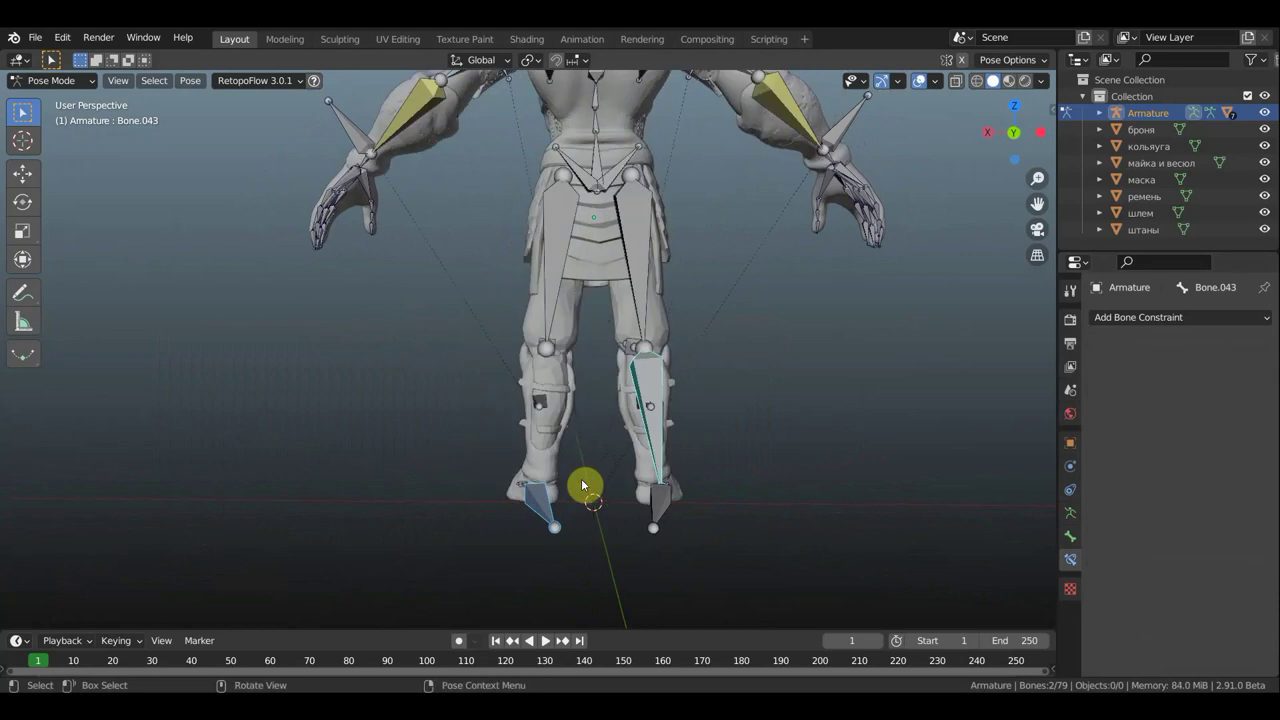
left_click(548, 497)
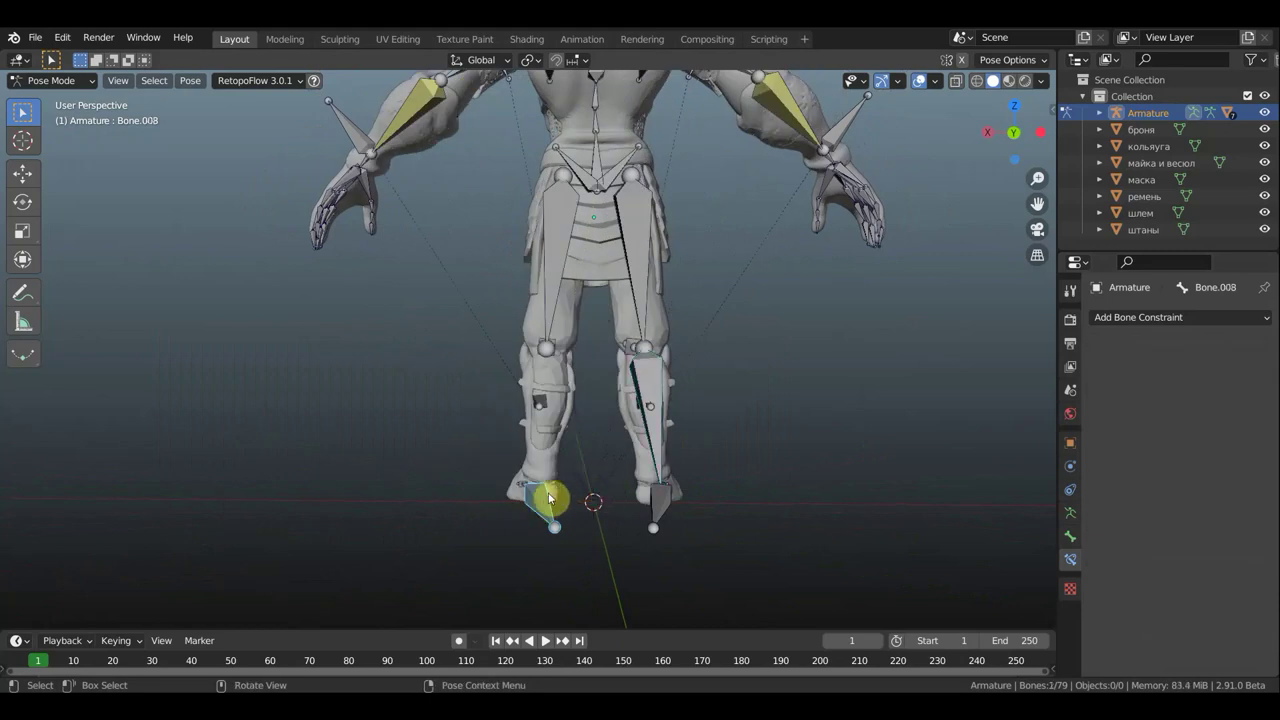
mouse_move(666, 431)
middle_mouse_down()
mouse_move(916, 451)
mouse_move(930, 437)
middle_mouse_up()
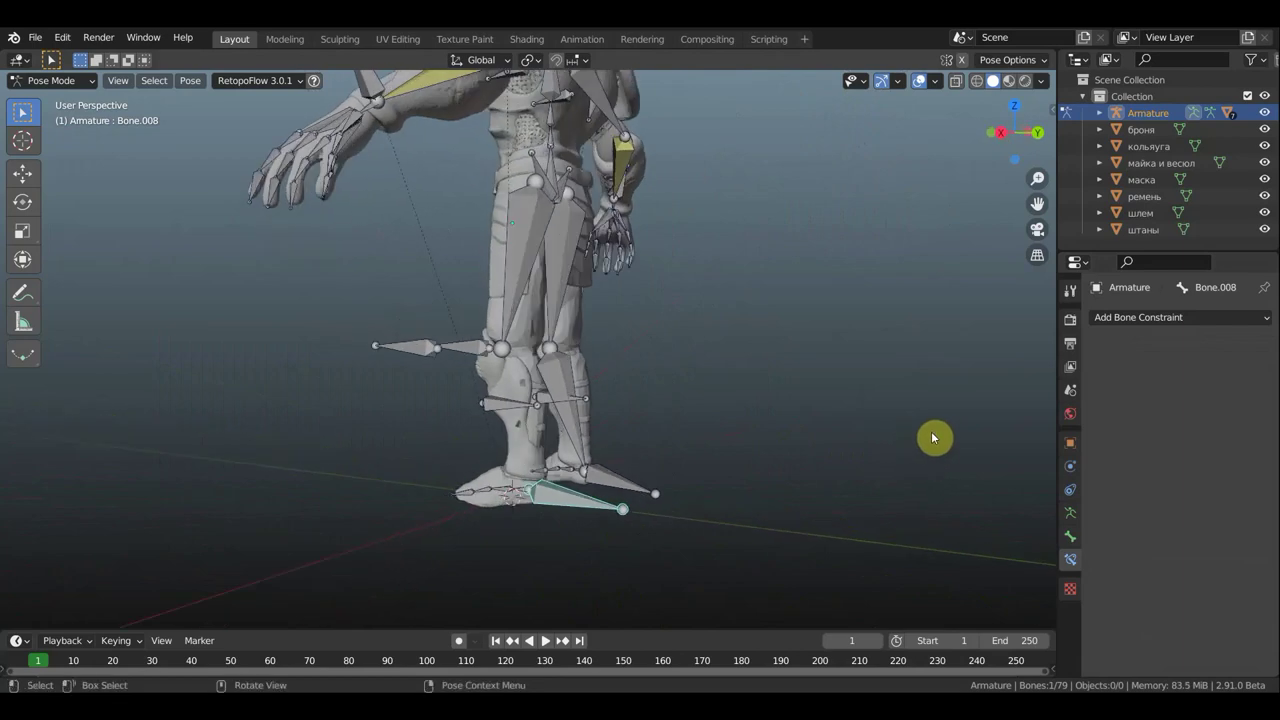
key("ctrl+shift+z")
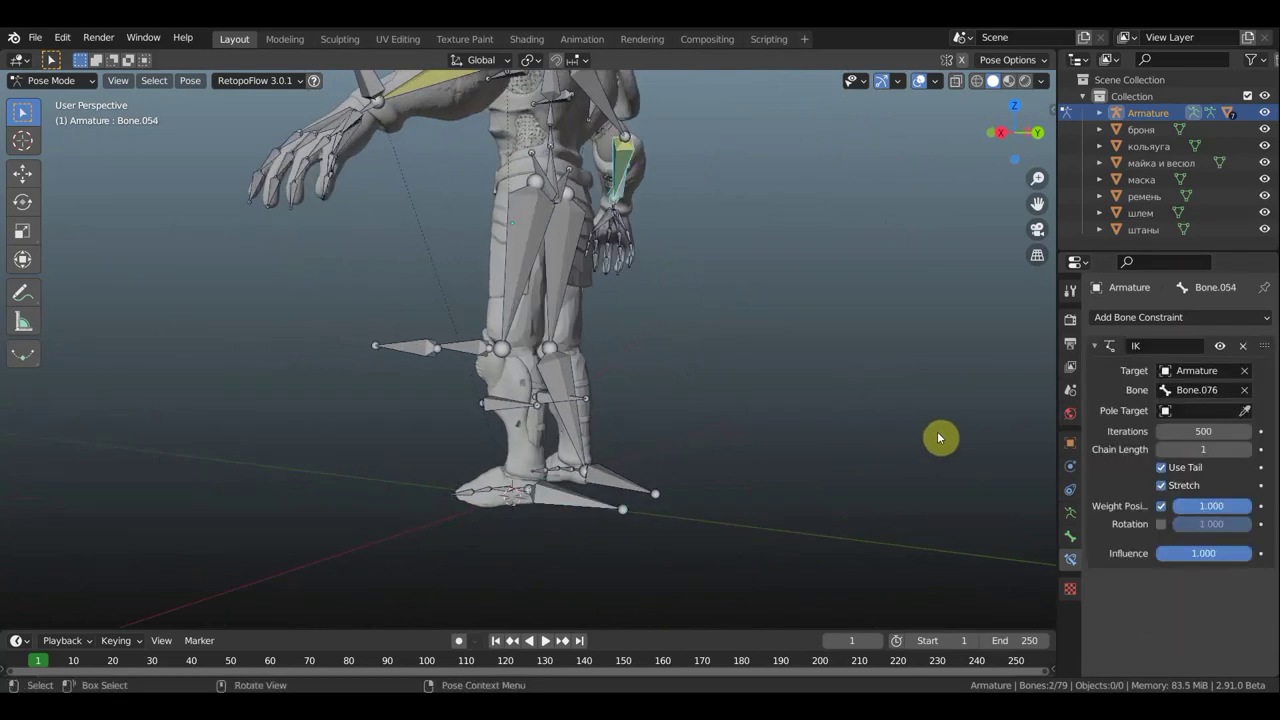
Remove Bone.054's IK constraint, then undo the removal to restore it.
mouse_move(880, 467)
middle_mouse_down()
mouse_move(31, 466)
mouse_move(109, 477)
middle_mouse_up()
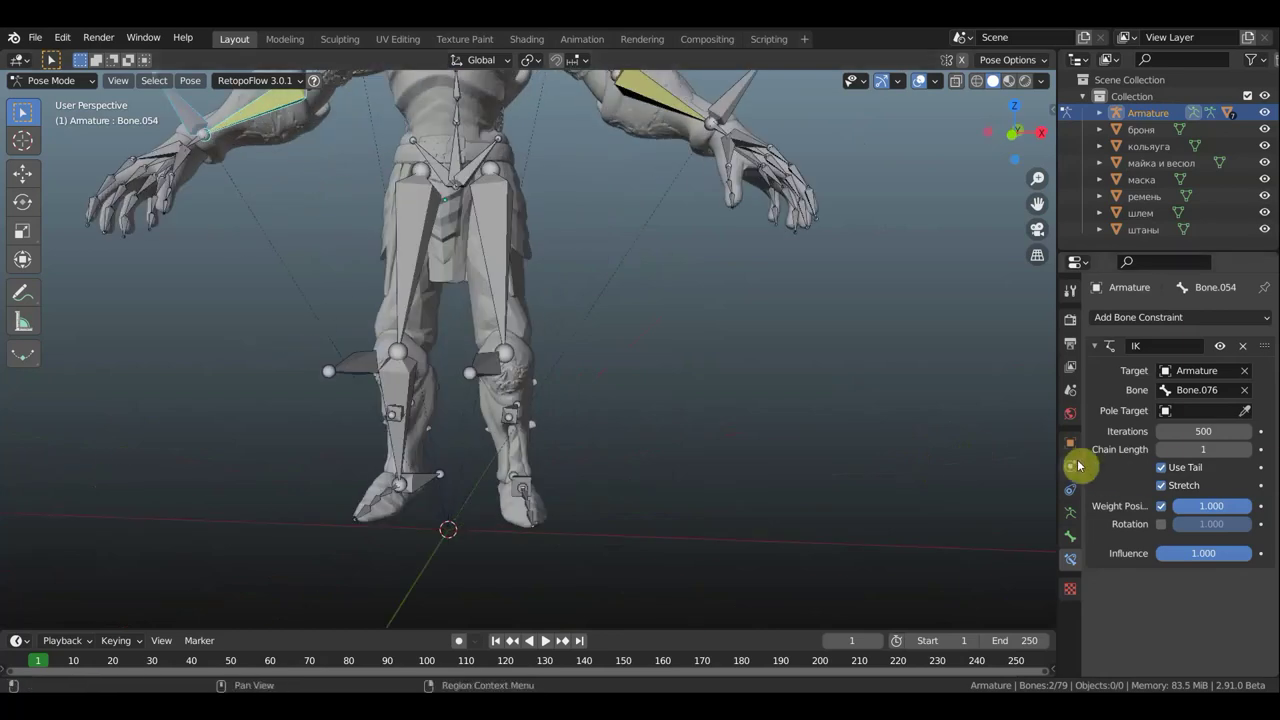
left_click(1245, 349)
mouse_move(895, 442)
middle_mouse_down()
mouse_move(646, 437)
mouse_move(684, 423)
middle_mouse_up()
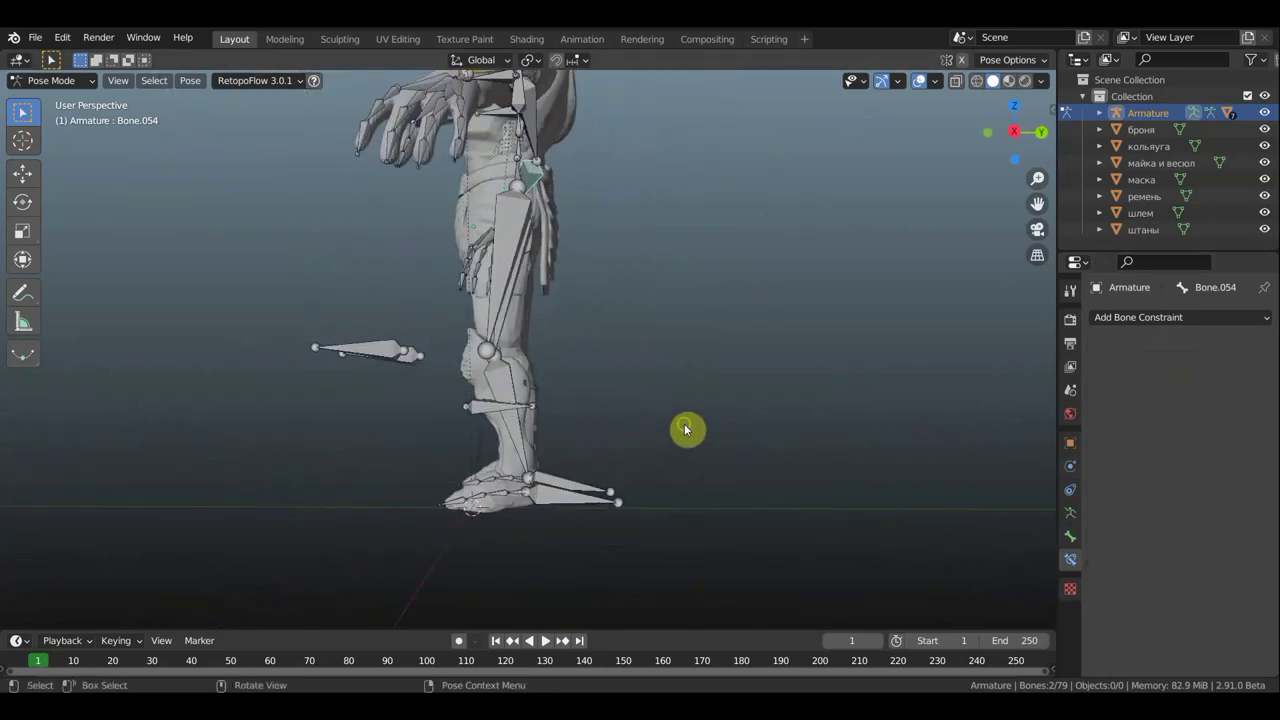
key("ctrl+z")
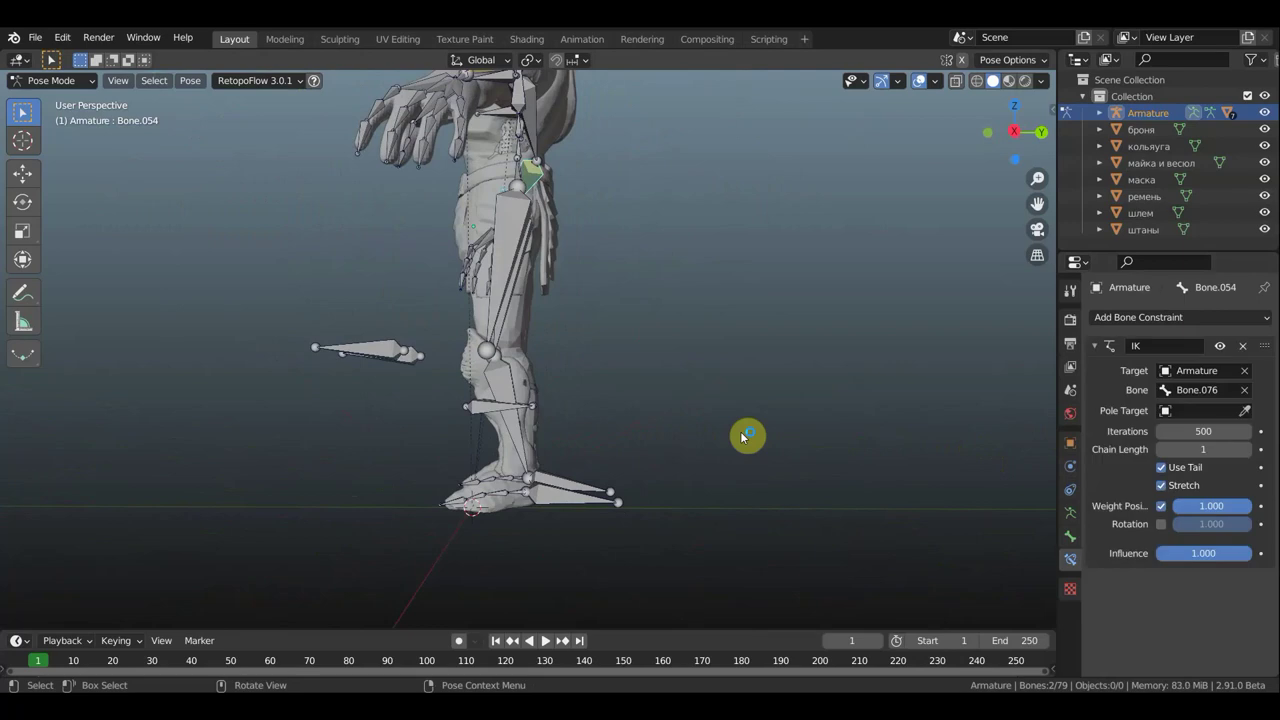
mouse_move(820, 434)
middle_mouse_down()
mouse_move(951, 449)
mouse_move(771, 443)
mouse_move(938, 454)
middle_mouse_up()
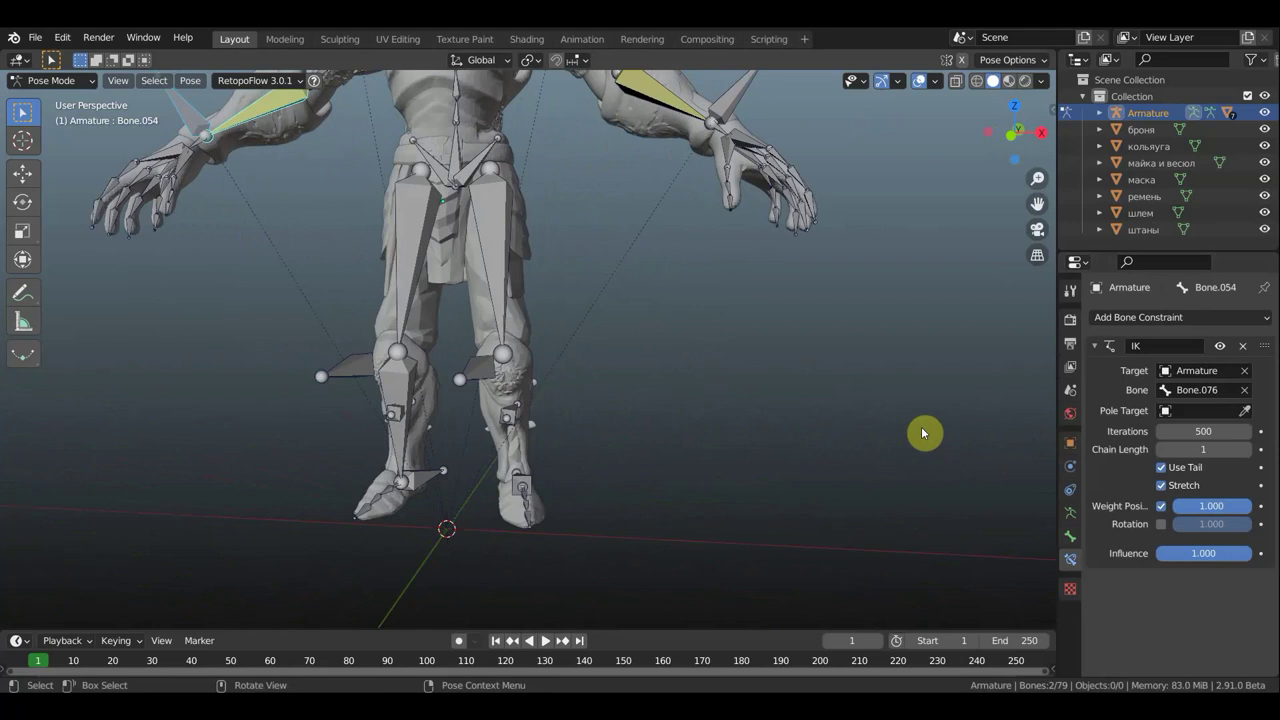
Undo the Bone.006 selection and earlier rig edits until the armature is back in Object Mode.
left_click(502, 262)
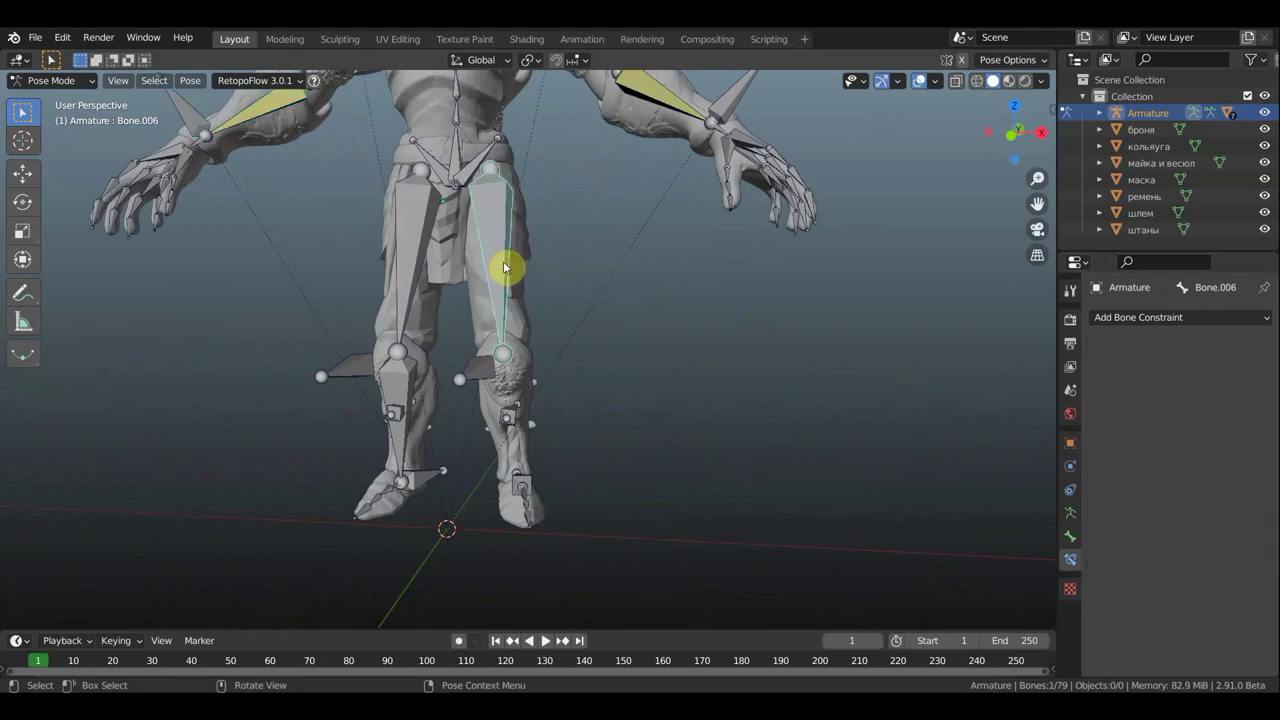
key("ctrl+z")
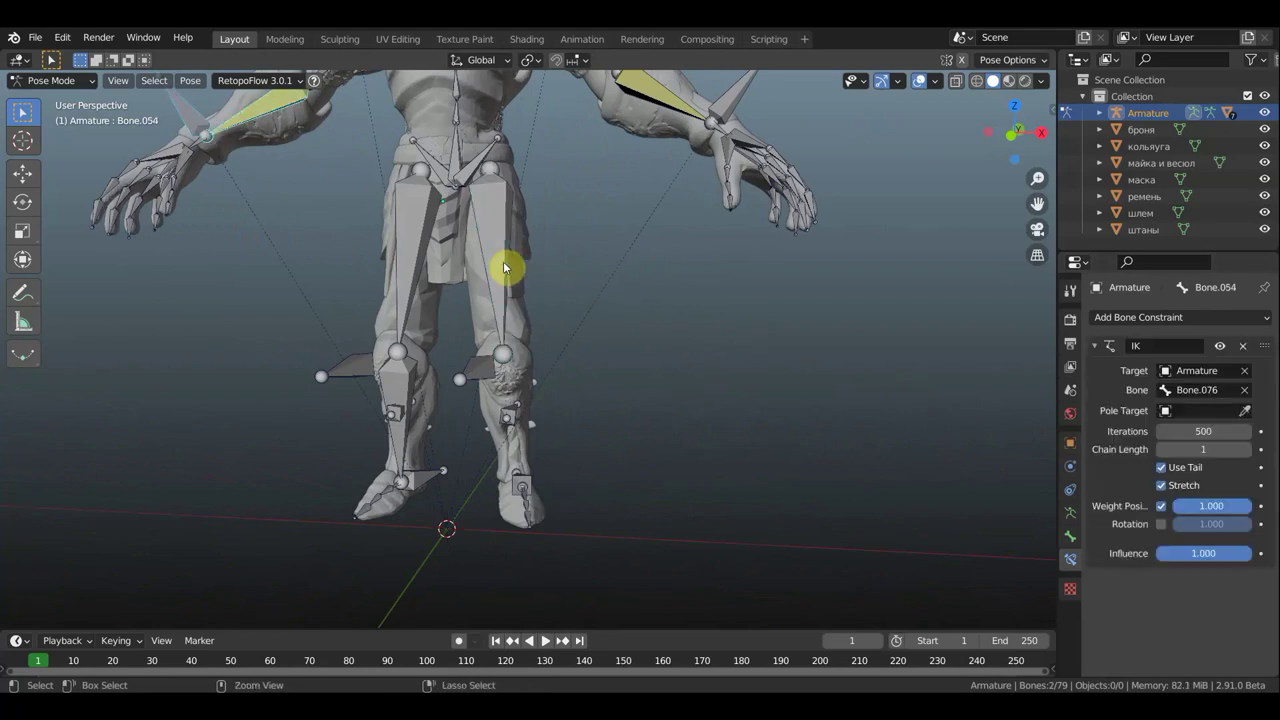
key("ctrl+z")
key("ctrl+z")
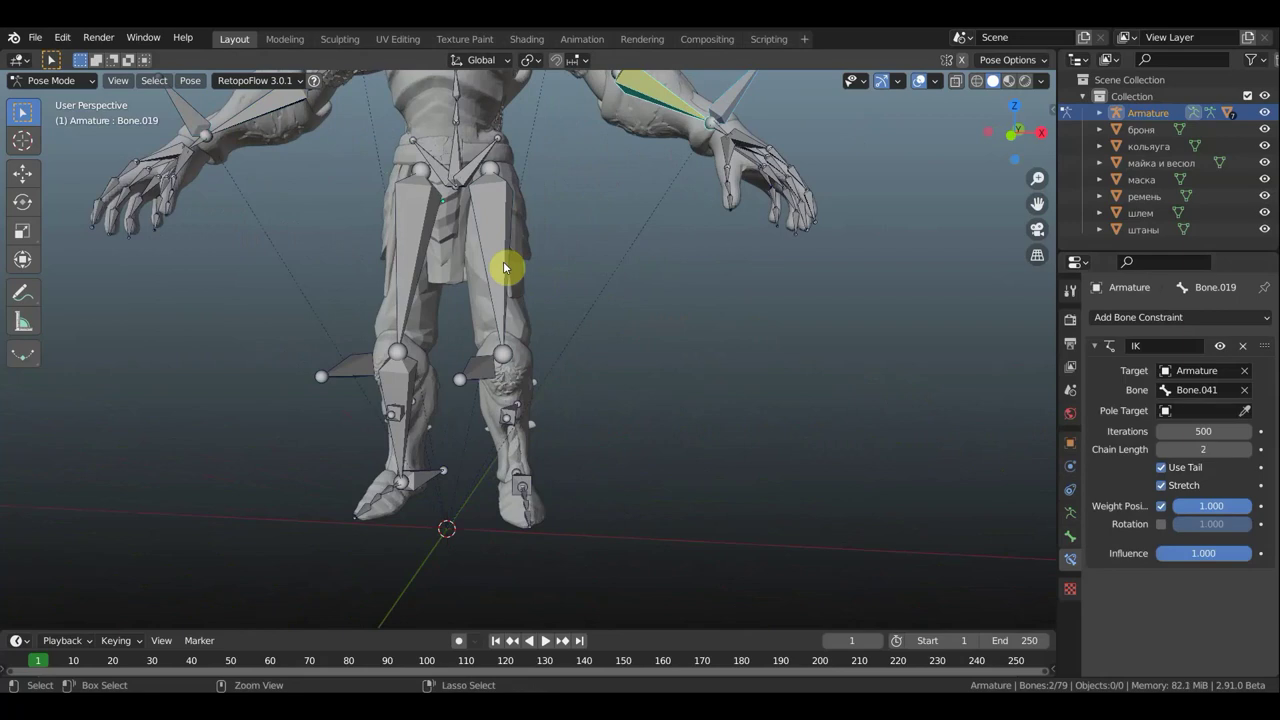
key("ctrl+z")
key("ctrl+z")
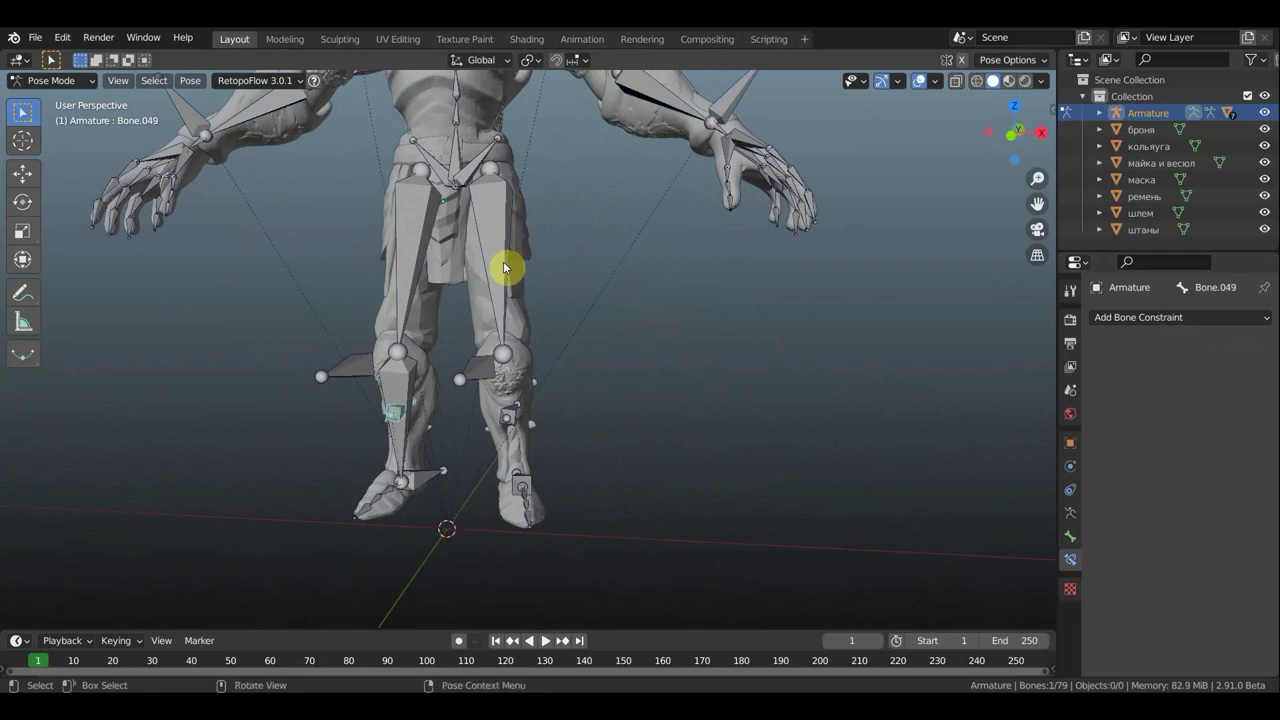
key("ctrl+z")
key("ctrl+z")
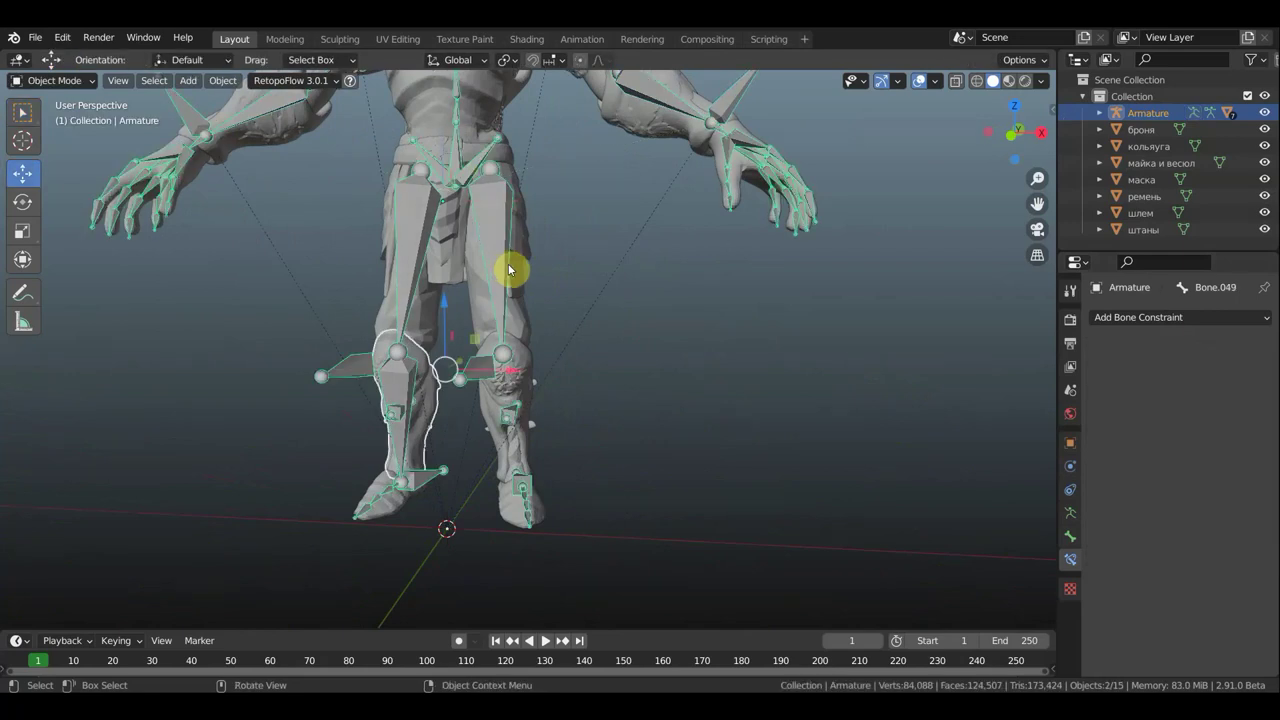
In Edit Mode, extrude a new bone from the knee joint down to the ankle.
middle_click_drag(592, 356, 360, 348)
left_click(57, 80)
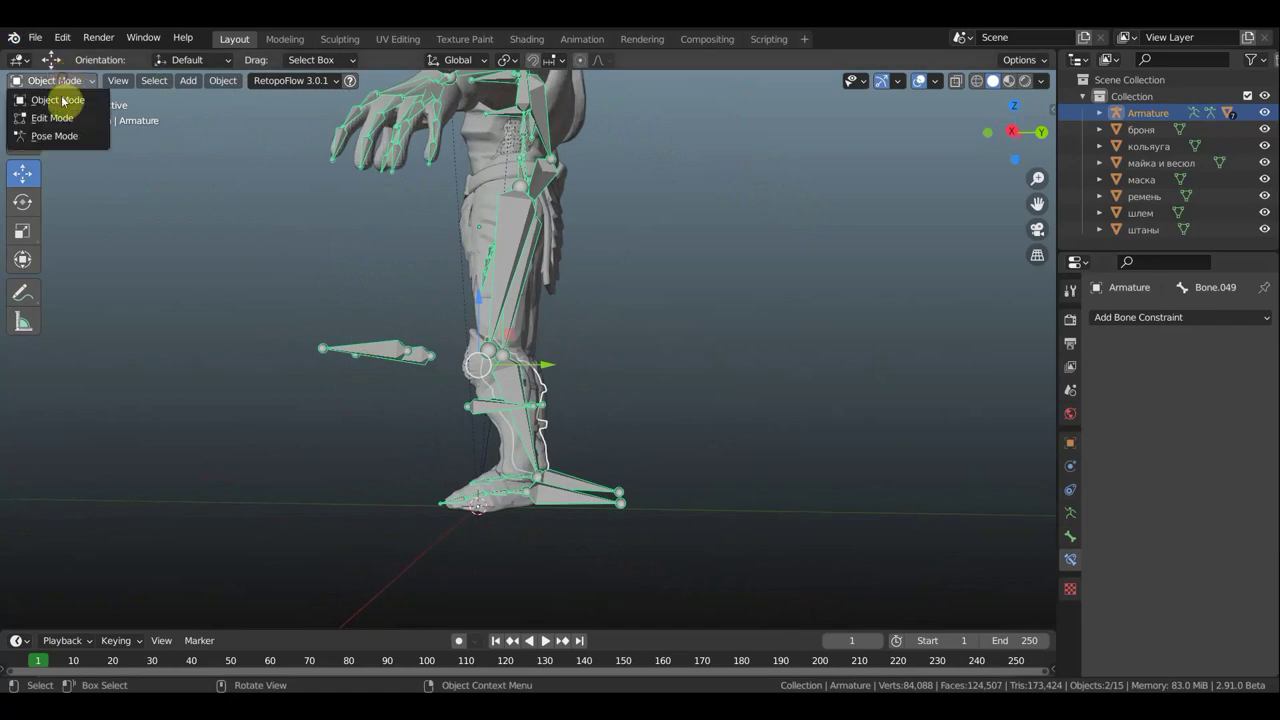
left_click(57, 117)
mouse_move(408, 371)
middle_mouse_down()
mouse_move(298, 394)
mouse_move(343, 385)
middle_mouse_up()
left_click(537, 344)
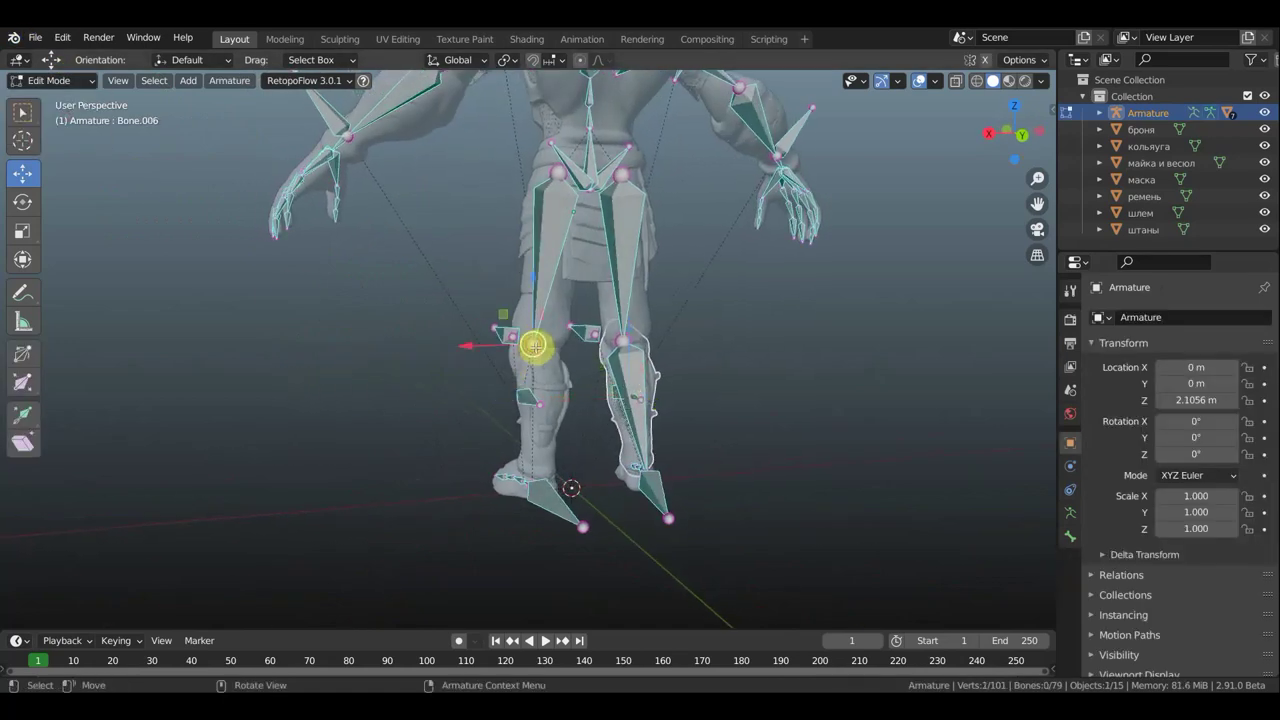
key("e")
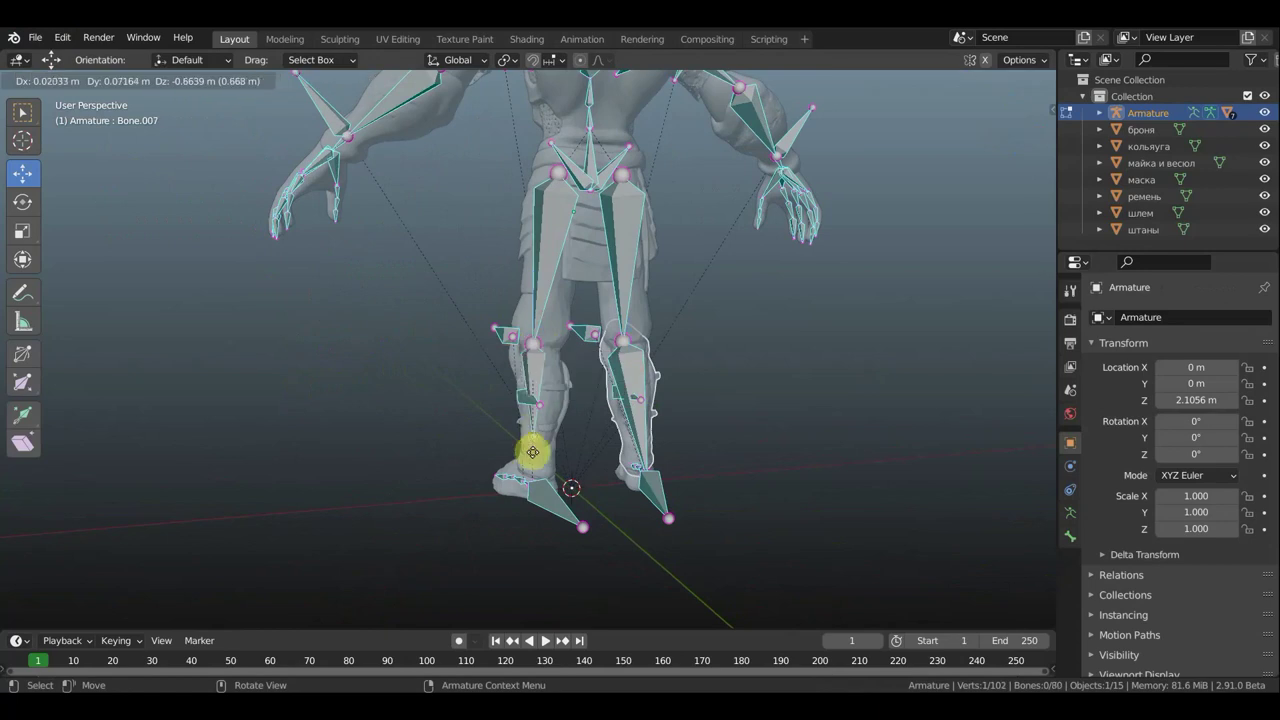
left_click(534, 486)
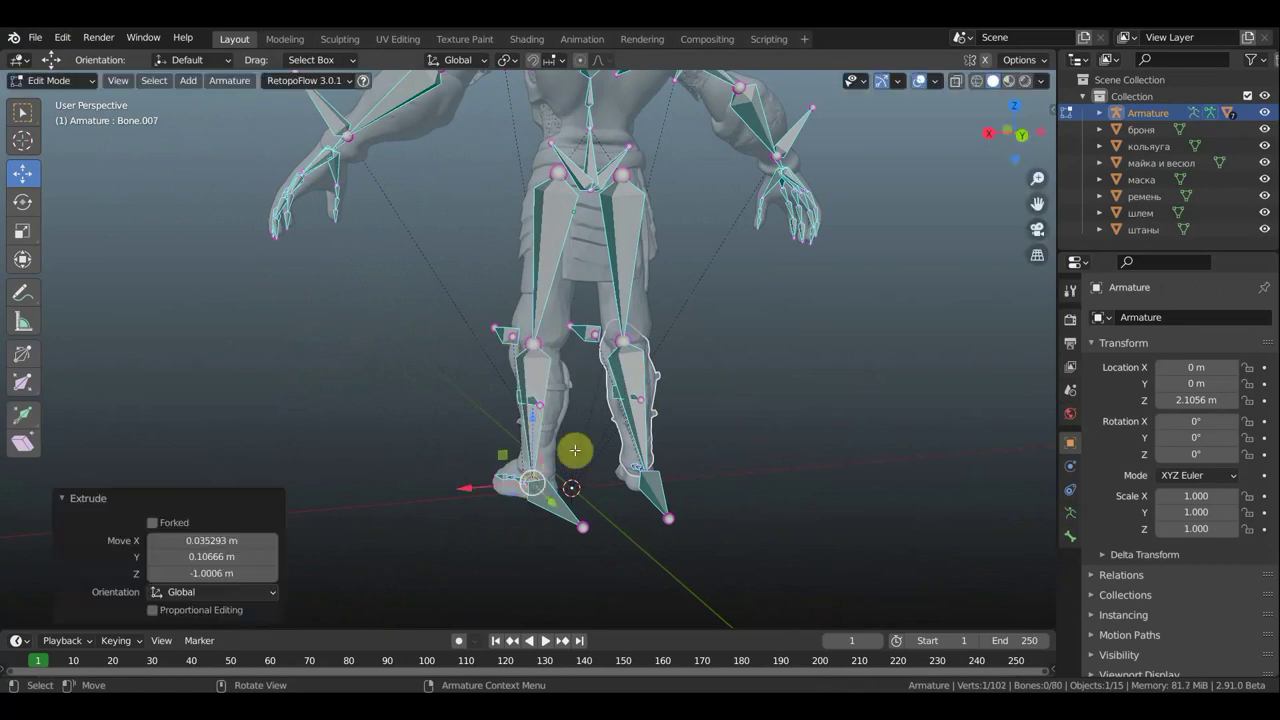
Reposition the end of the new Bone.007 and return the armature to Object Mode.
middle_click_drag(571, 449, 743, 459)
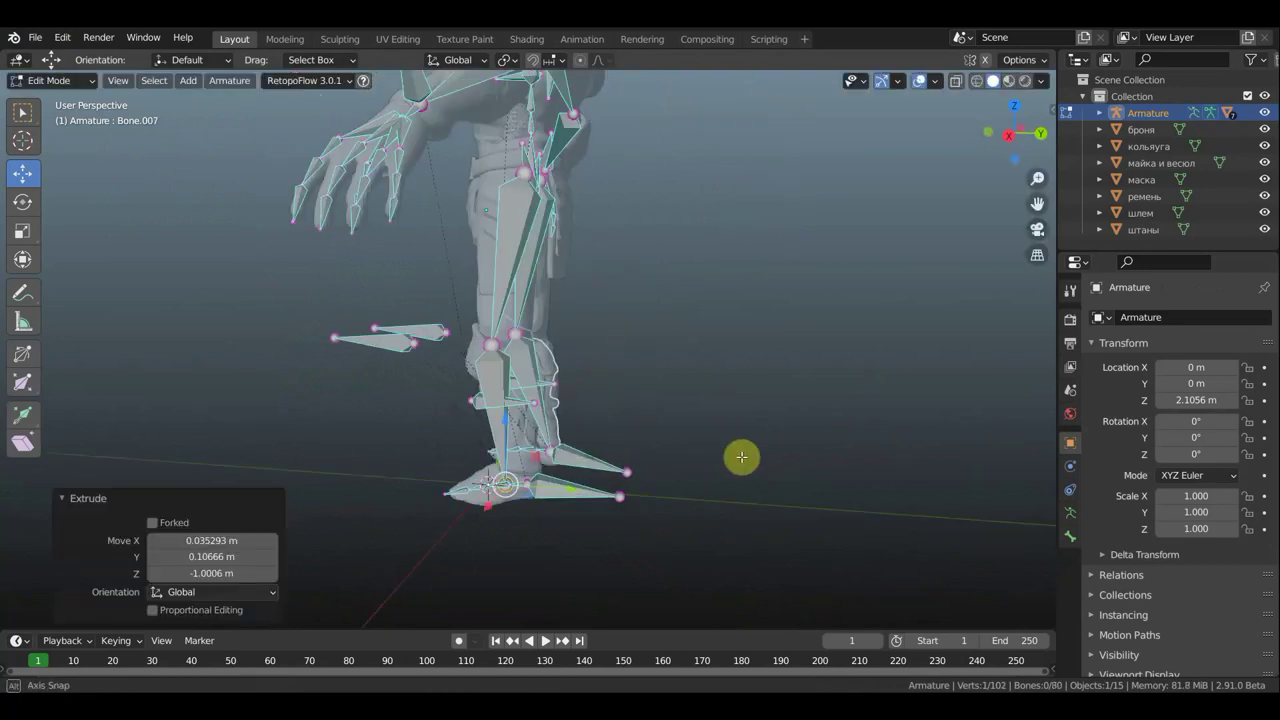
key("g")
left_click(681, 469)
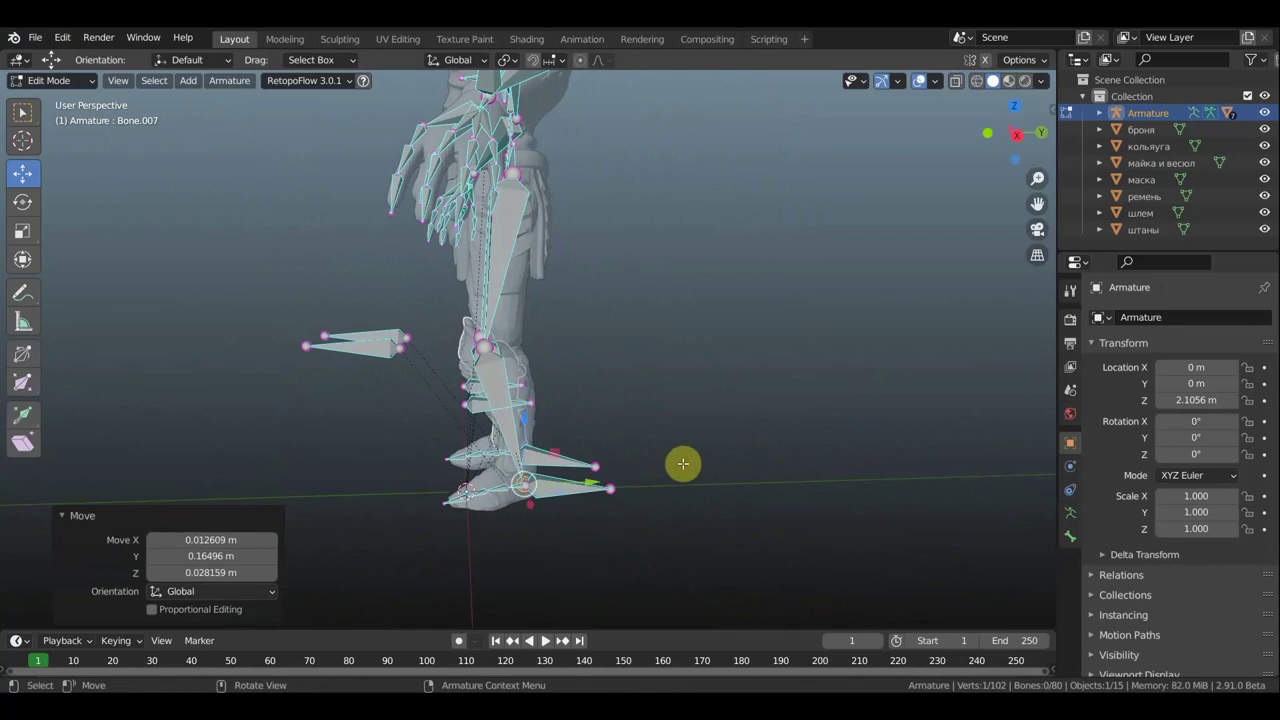
mouse_move(683, 463)
middle_mouse_down()
mouse_move(889, 486)
mouse_move(823, 445)
middle_mouse_up()
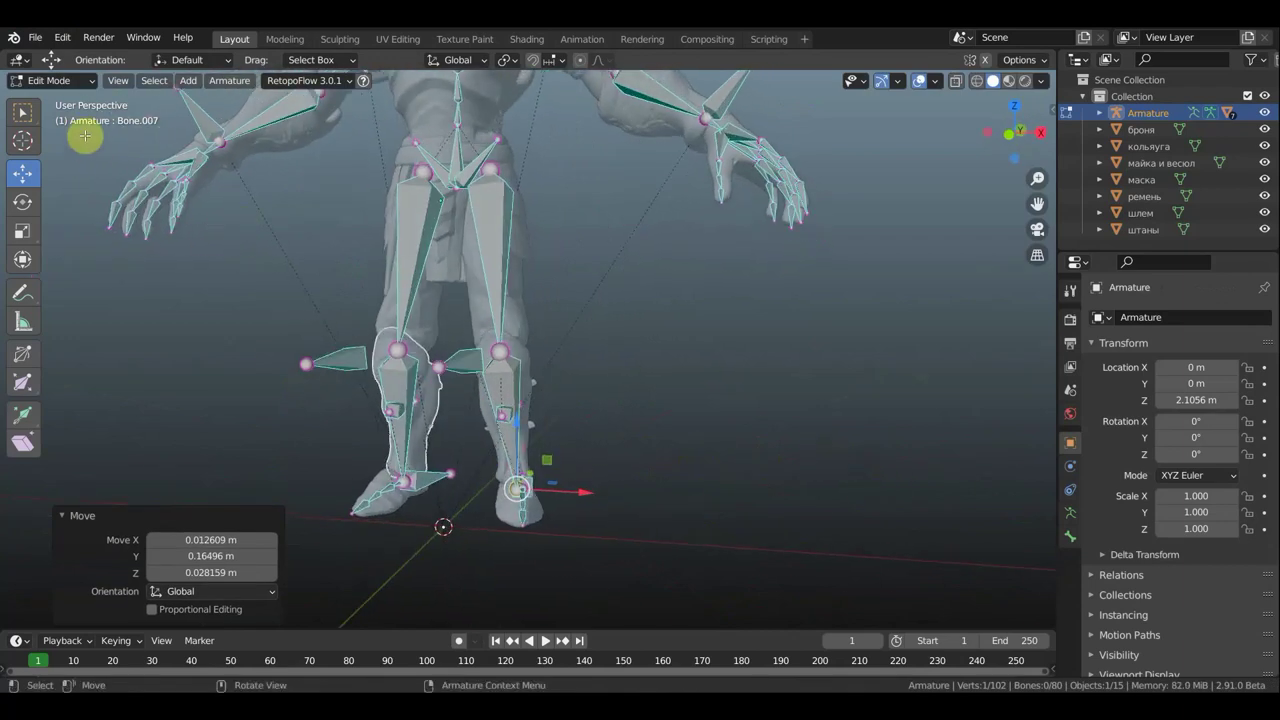
left_click(55, 81)
left_click(66, 96)
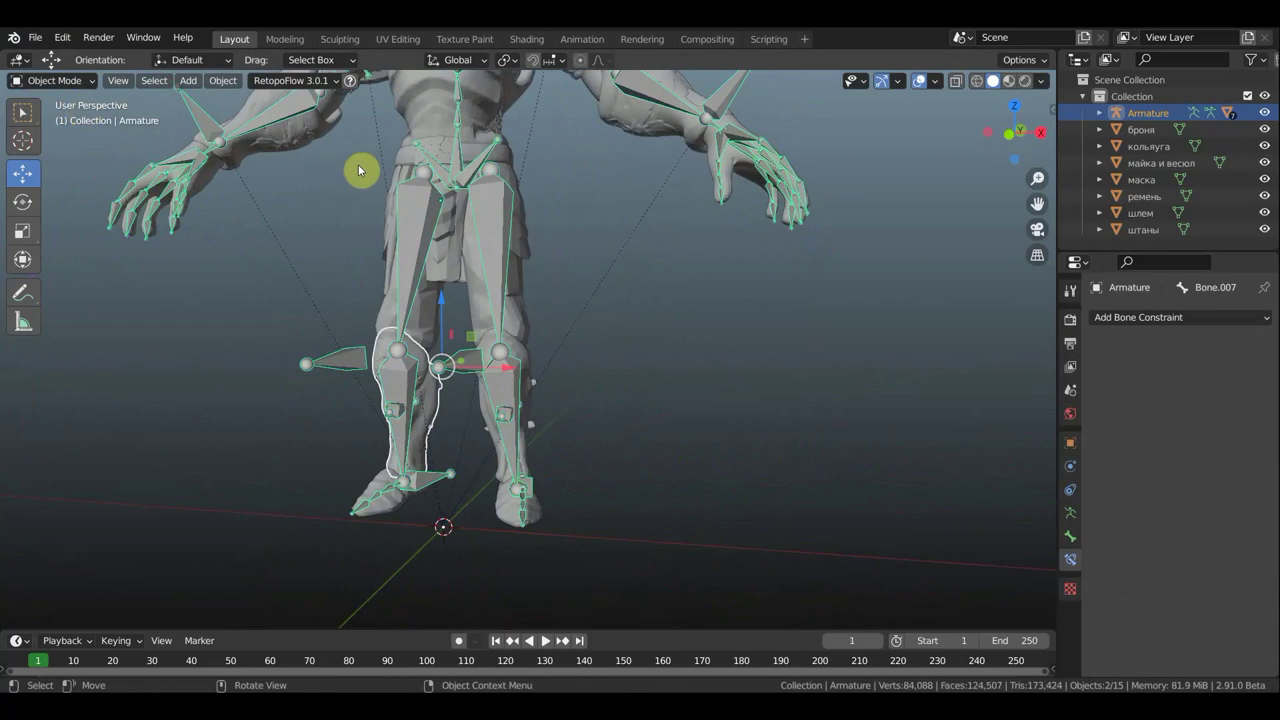
Reselect the Armature object and switch it into Pose Mode.
left_click(420, 210)
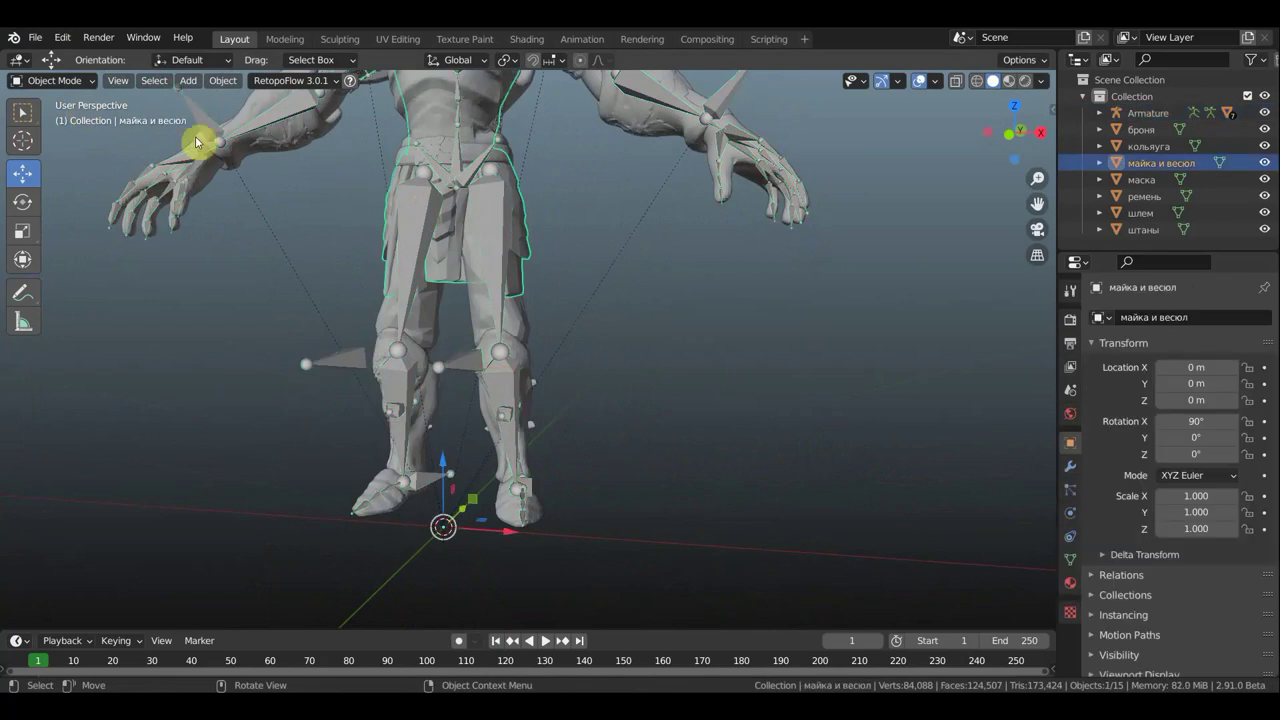
left_click(416, 242)
left_click(55, 80)
left_click(62, 140)
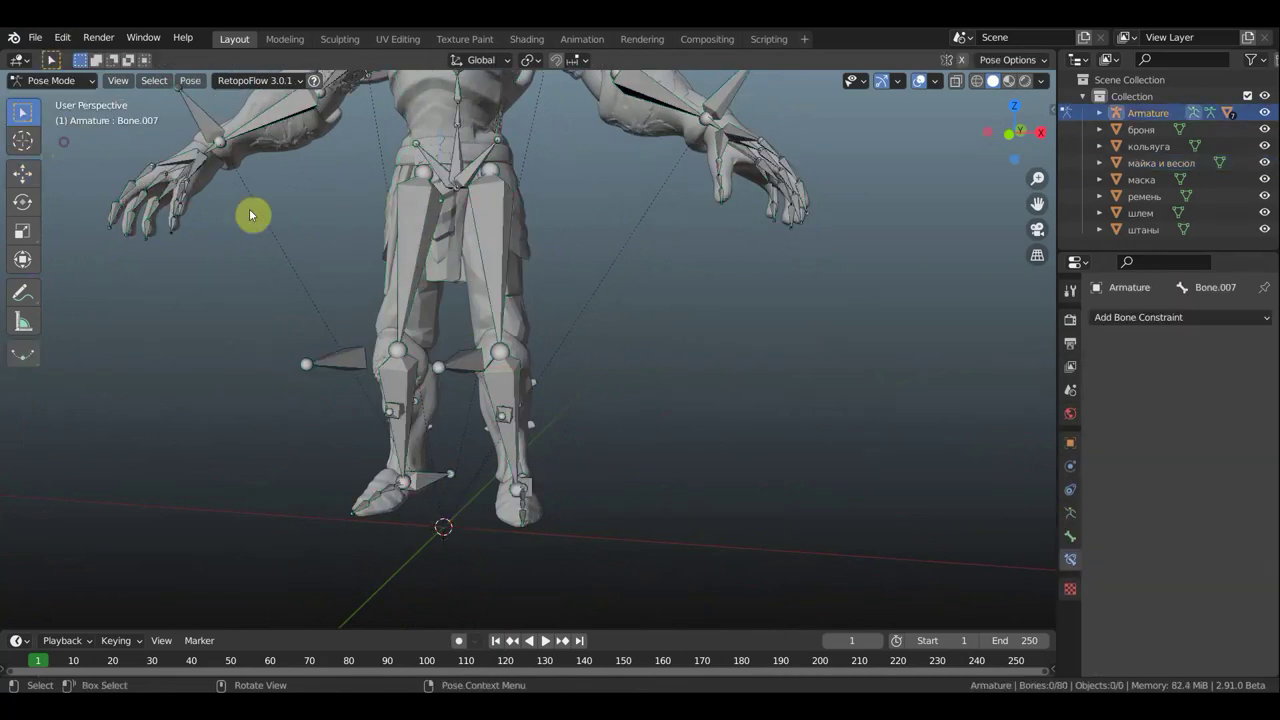
Give shin Bone.007 an IK constraint targeting foot Bone.008 with chain length 2.
mouse_move(418, 298)
middle_mouse_down()
mouse_move(309, 303)
mouse_move(209, 206)
middle_mouse_up()
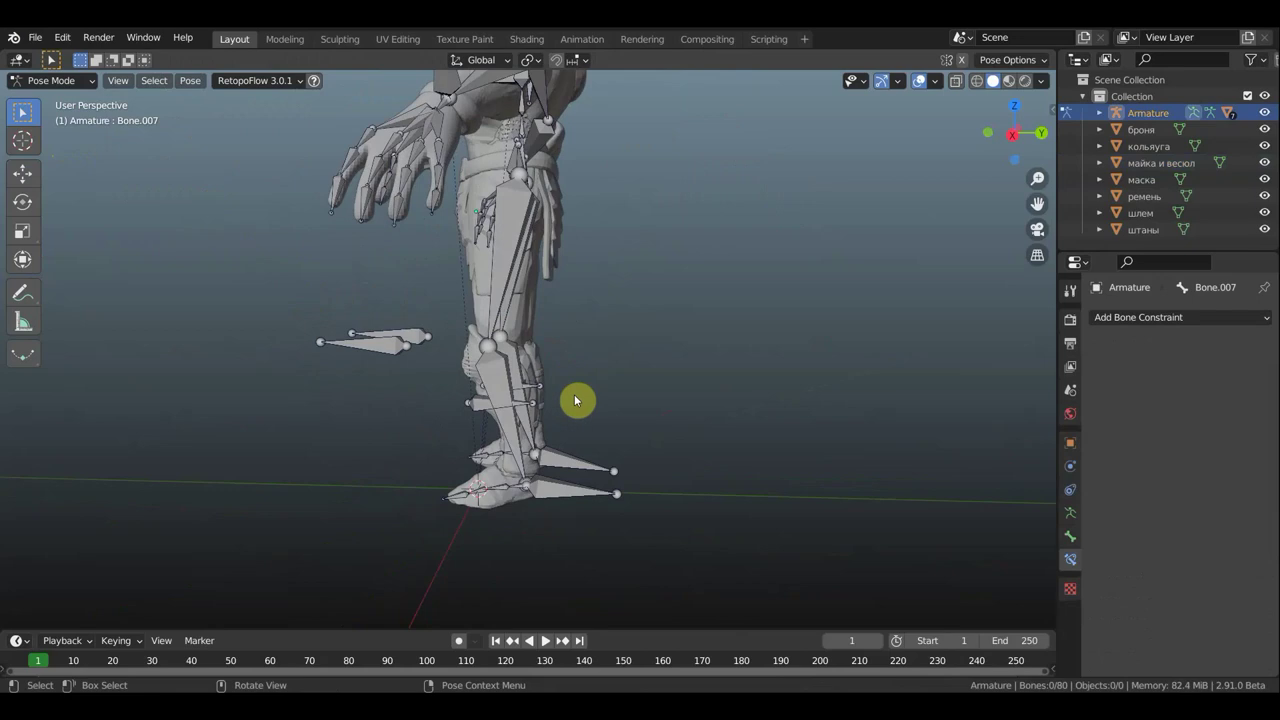
left_click(556, 476)
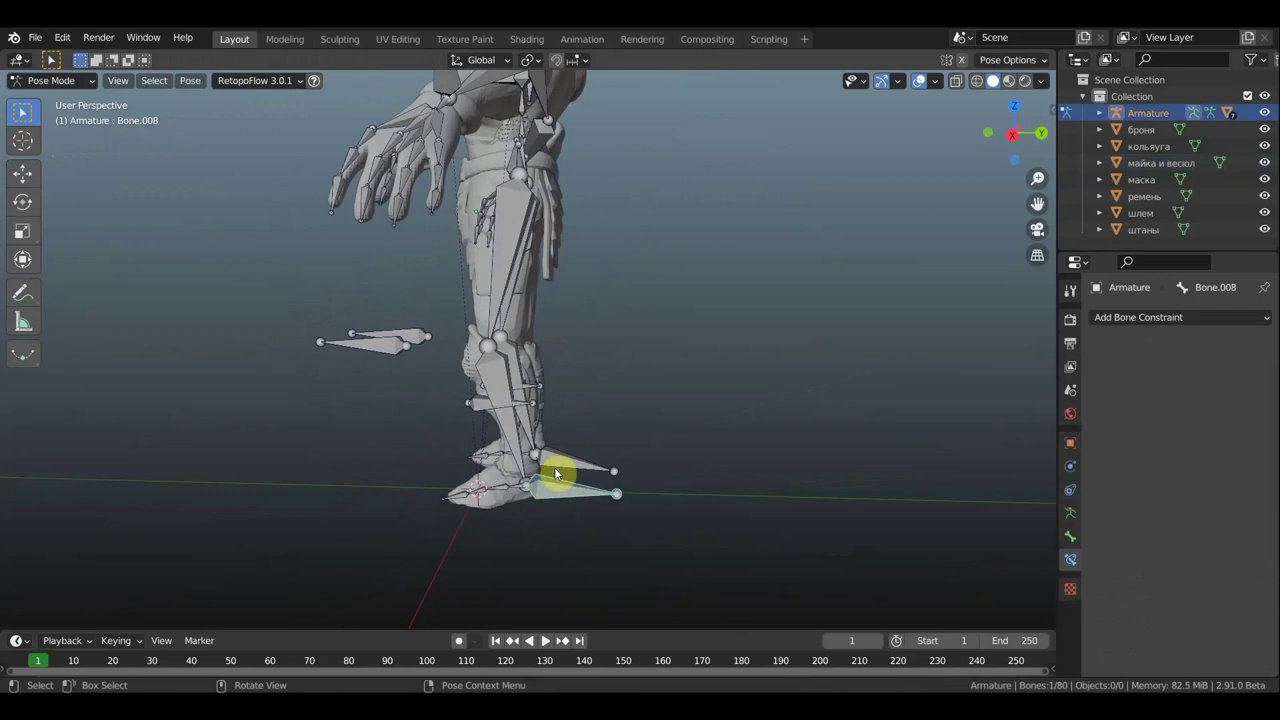
mouse_move(546, 451)
middle_mouse_down()
mouse_move(453, 461)
mouse_move(346, 446)
middle_mouse_up()
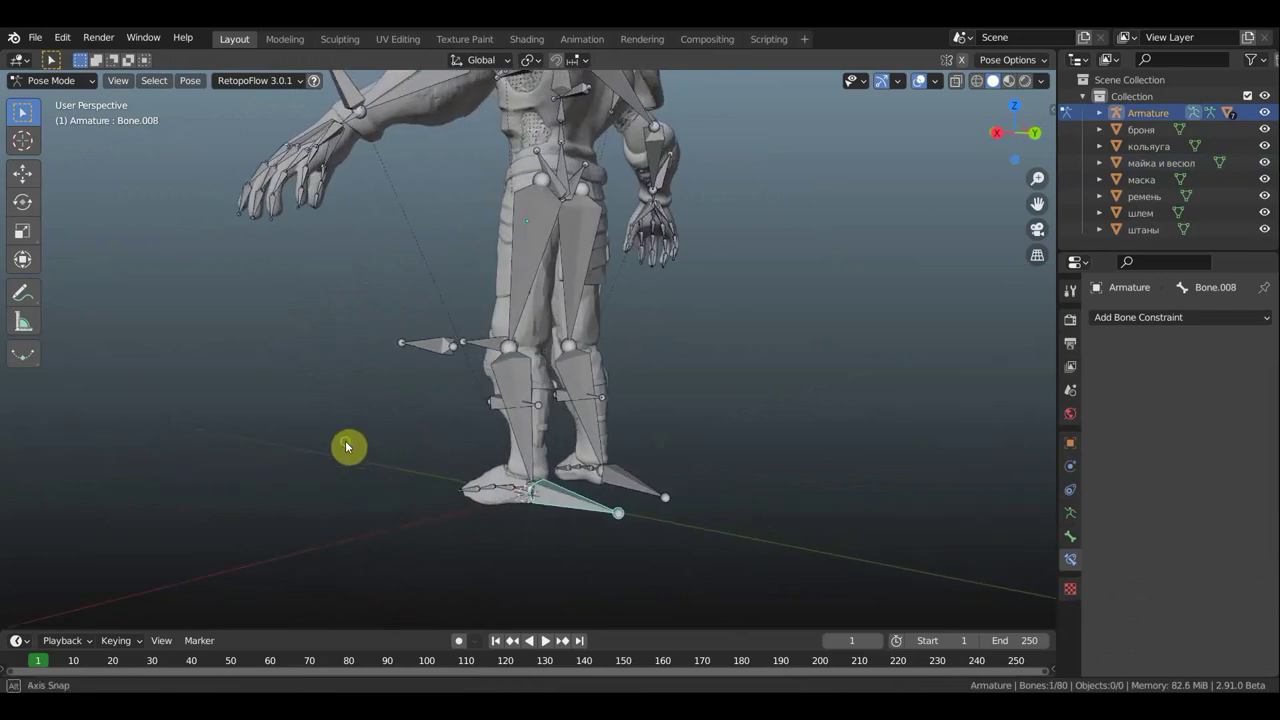
left_click(520, 432, "shift")
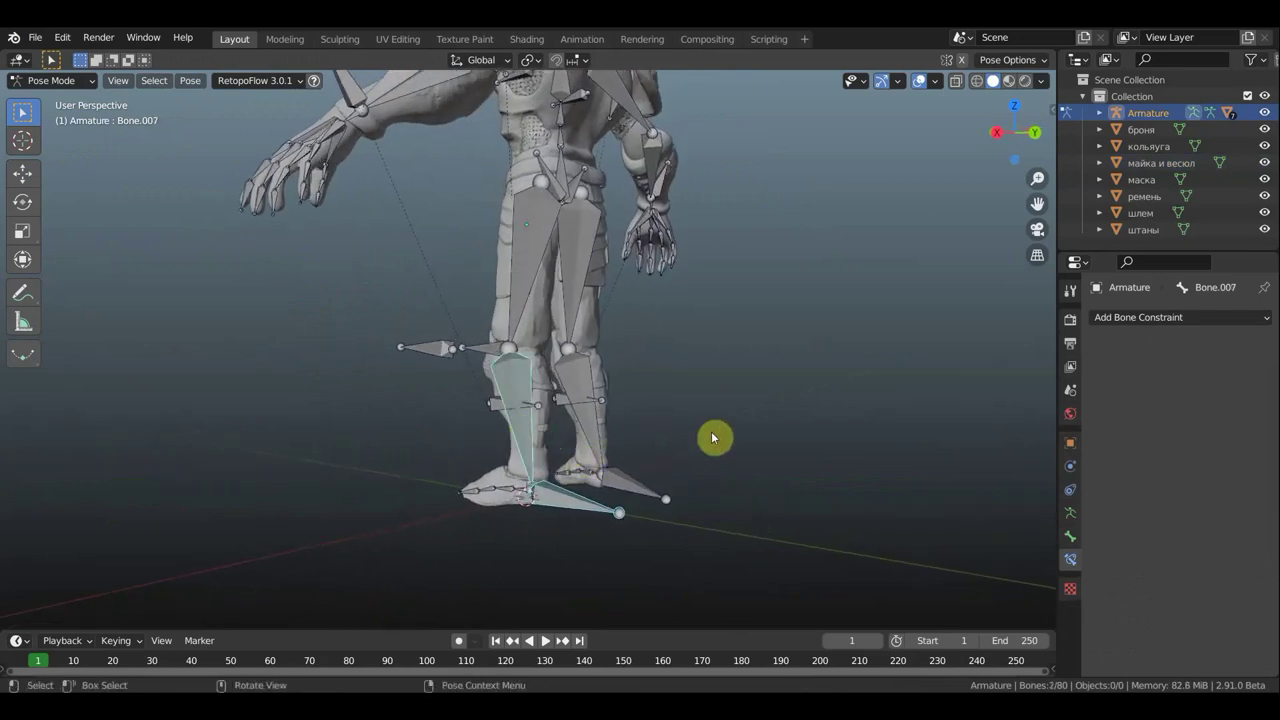
key("ctrl+p")
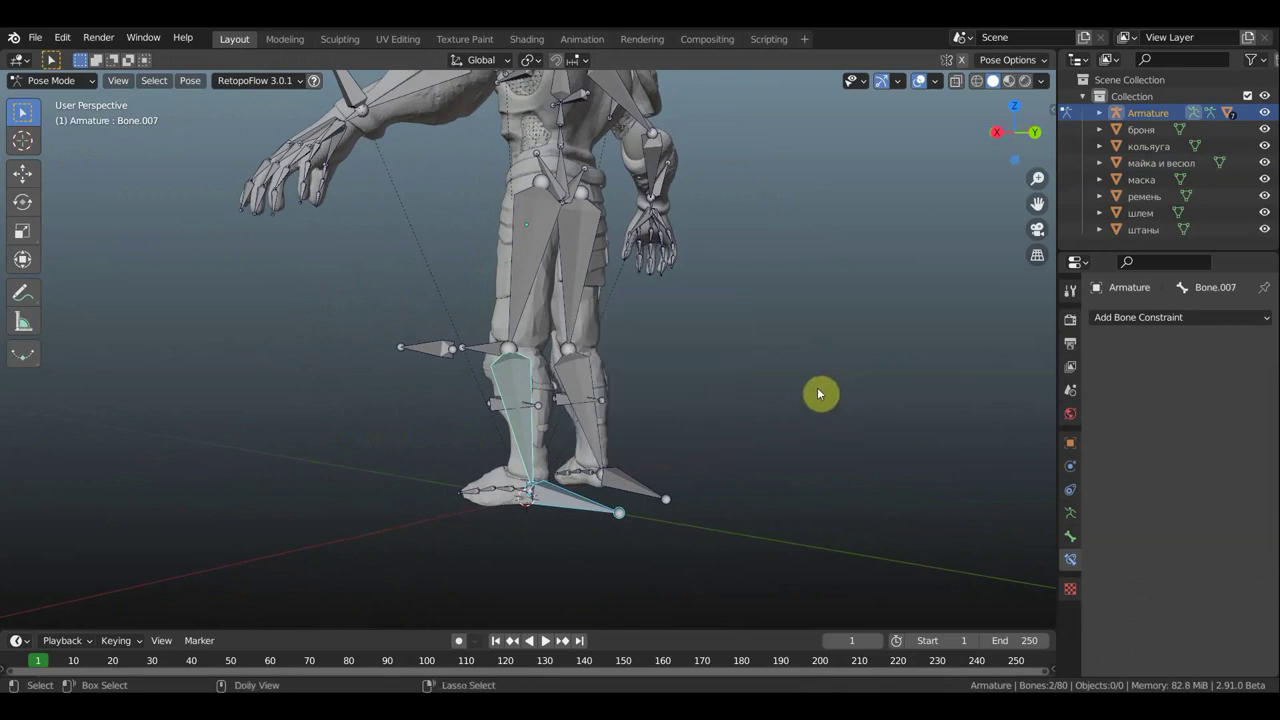
key("ctrl+shift+c")
left_click(784, 395)
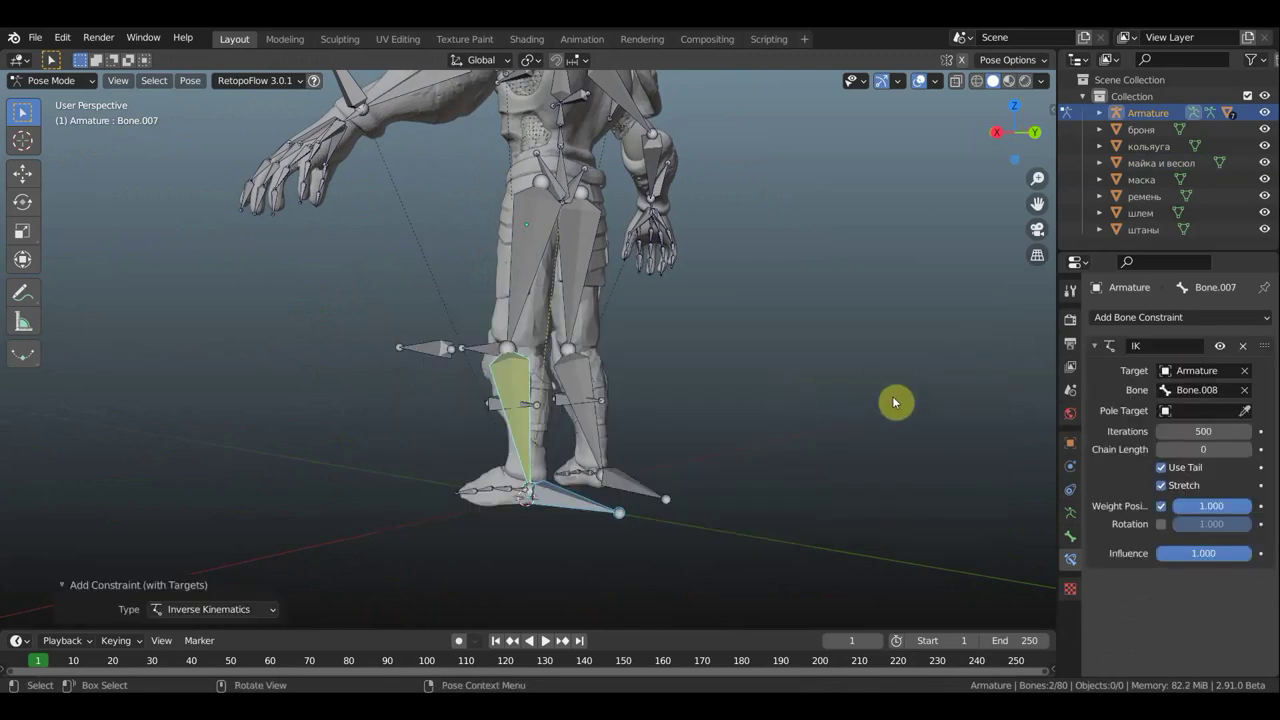
left_click(1246, 450)
left_click(1246, 450)
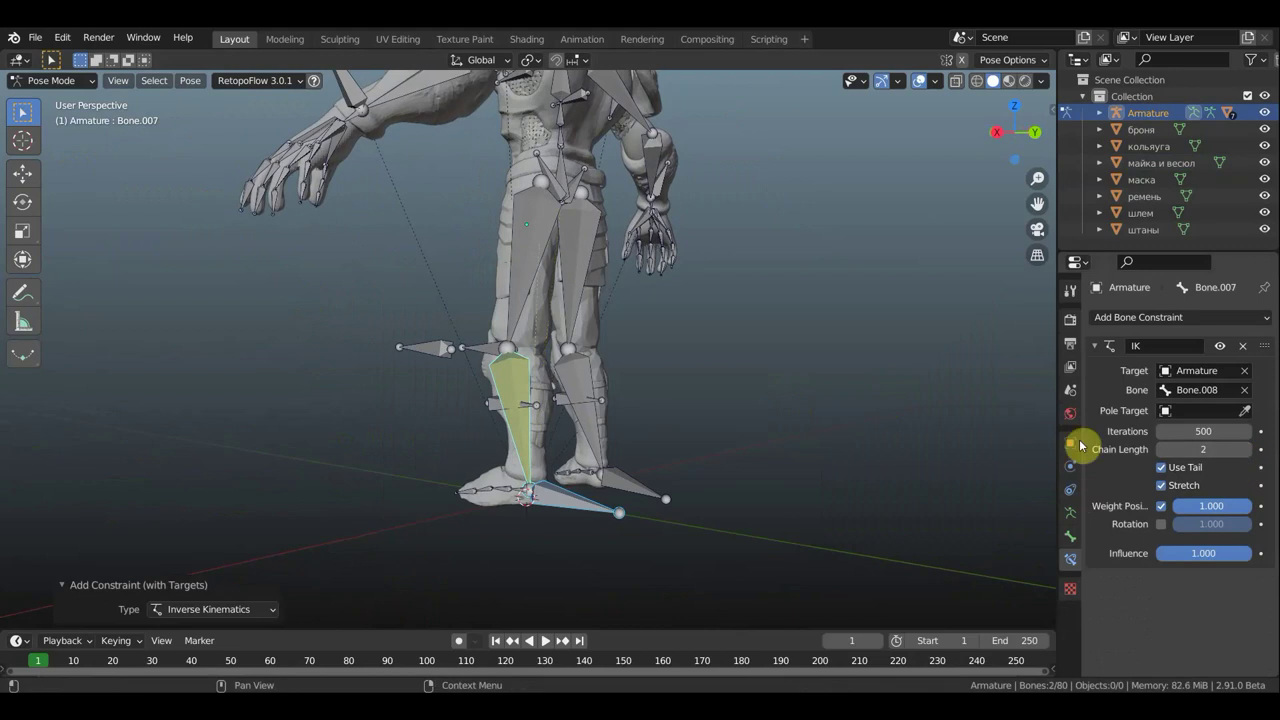
Give shin Bone.043 an IK constraint targeting foot Bone.044 with chain length 2.
middle_click_drag(677, 506, 660, 517)
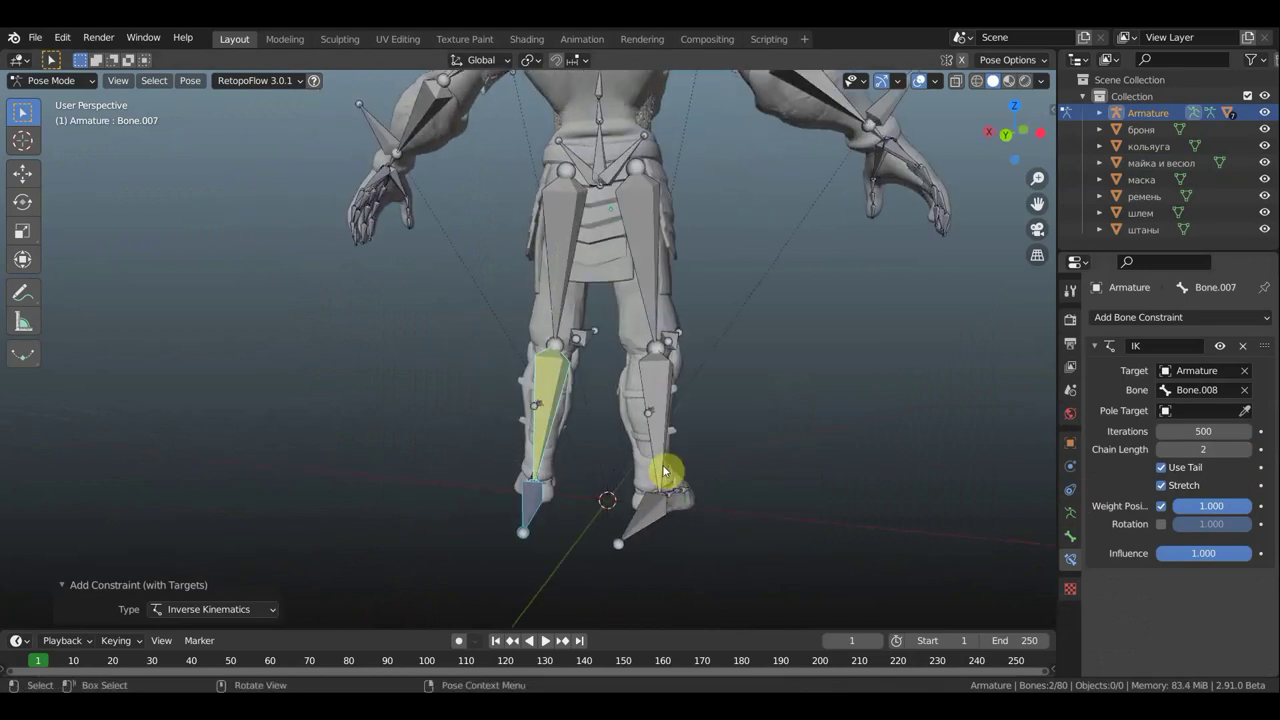
left_click(662, 476)
left_click(657, 395, "shift")
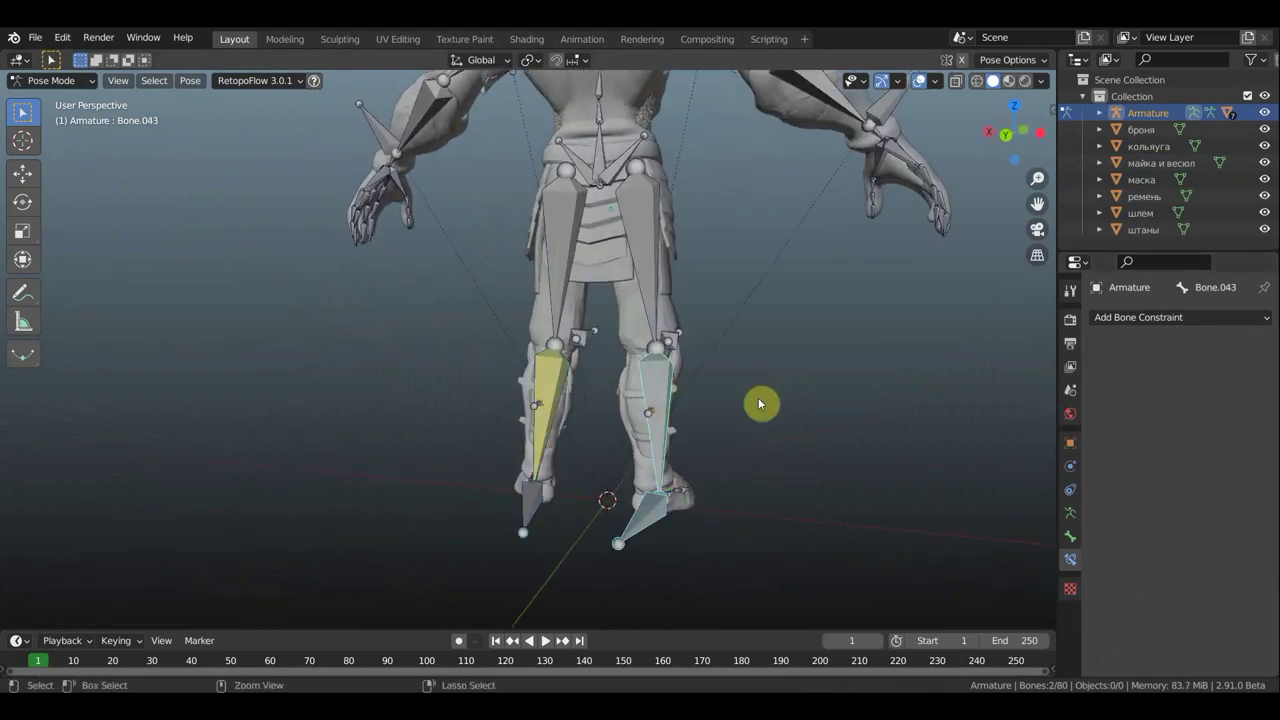
key("shift+ctrl+c")
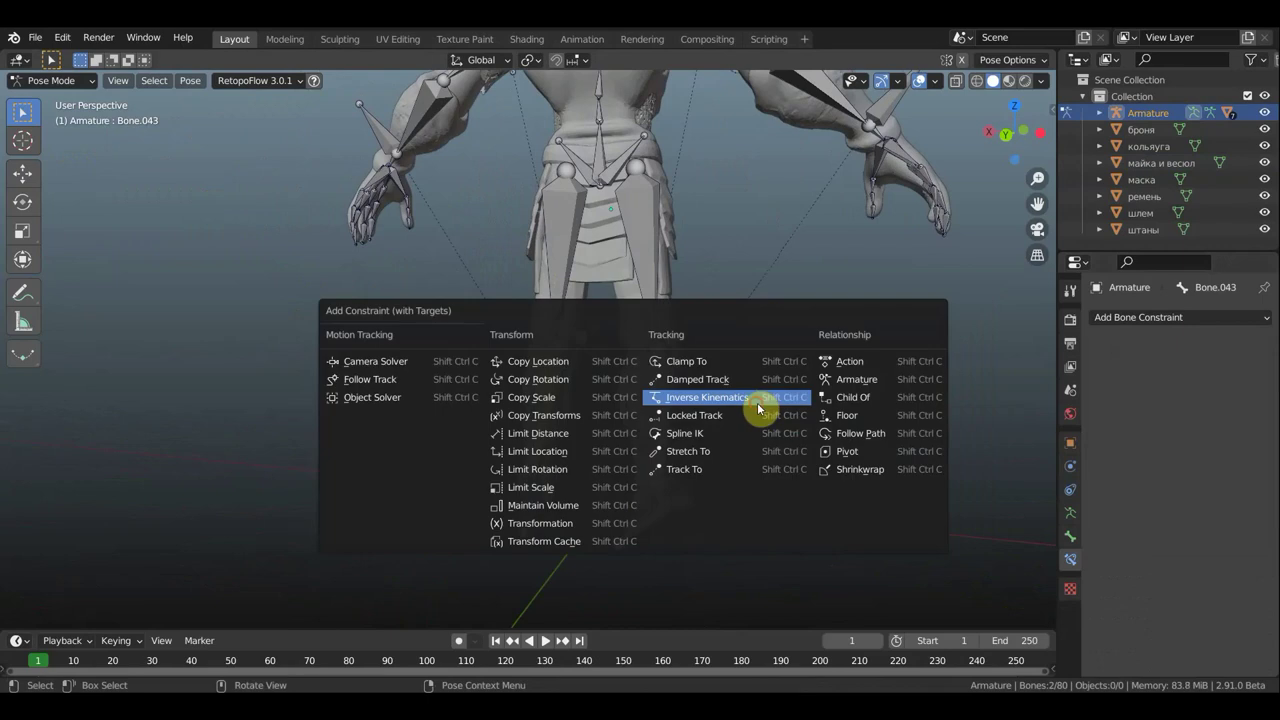
left_click(757, 402)
left_click(1246, 451)
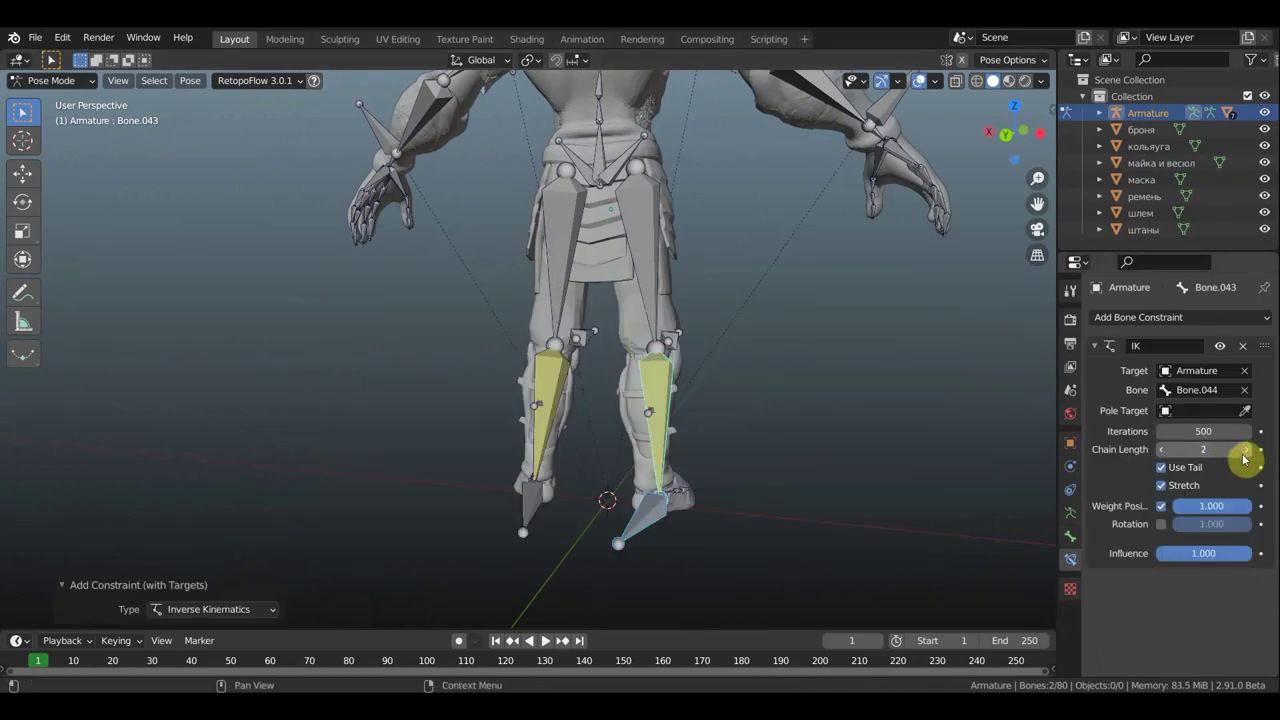
mouse_move(708, 477)
middle_mouse_down()
mouse_move(589, 483)
mouse_move(851, 377)
mouse_move(778, 621)
mouse_move(779, 364)
middle_mouse_up()
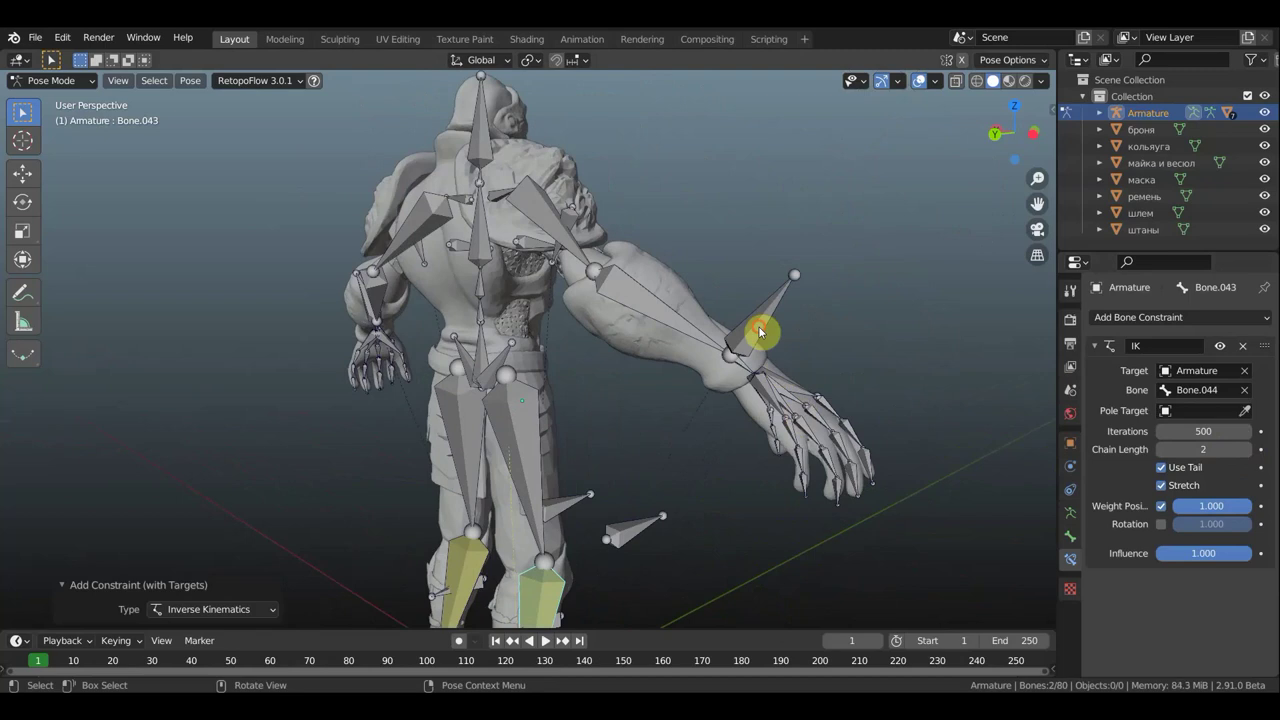
Add an IK constraint to the first forearm bone and remove the accidental chain-length keyframe.
left_click(751, 333)
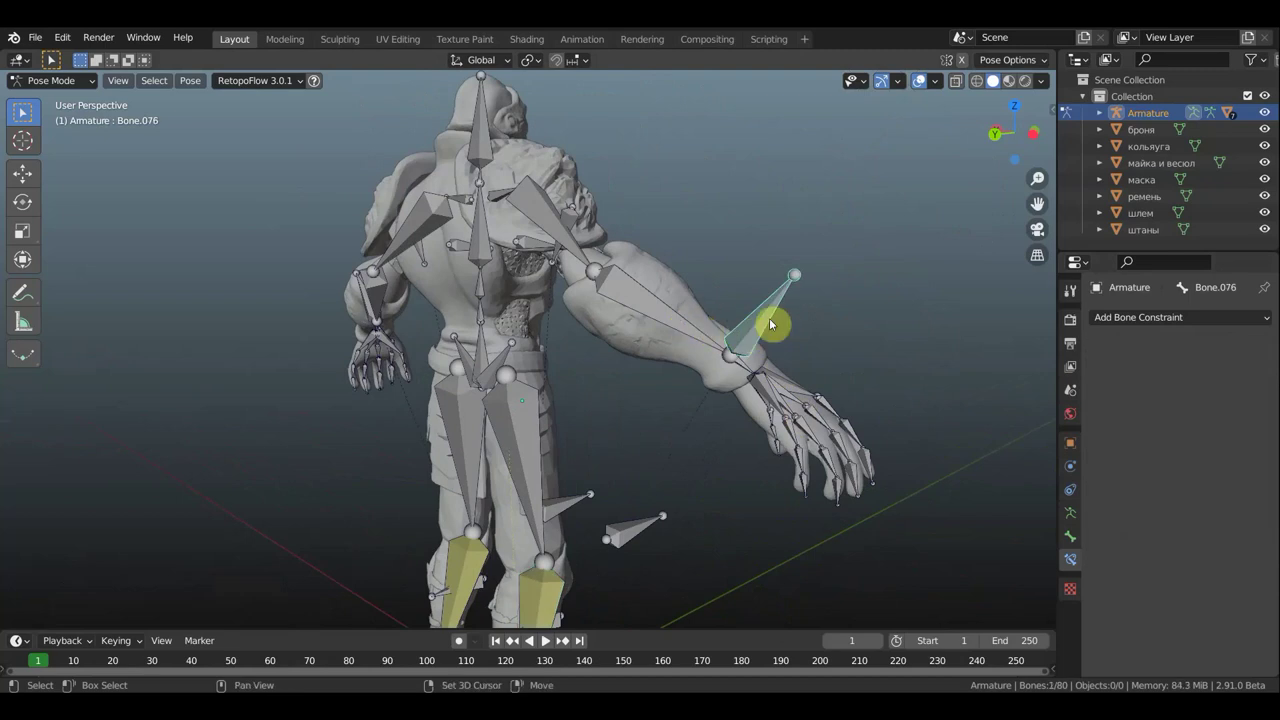
key("shift+ctrl+c")
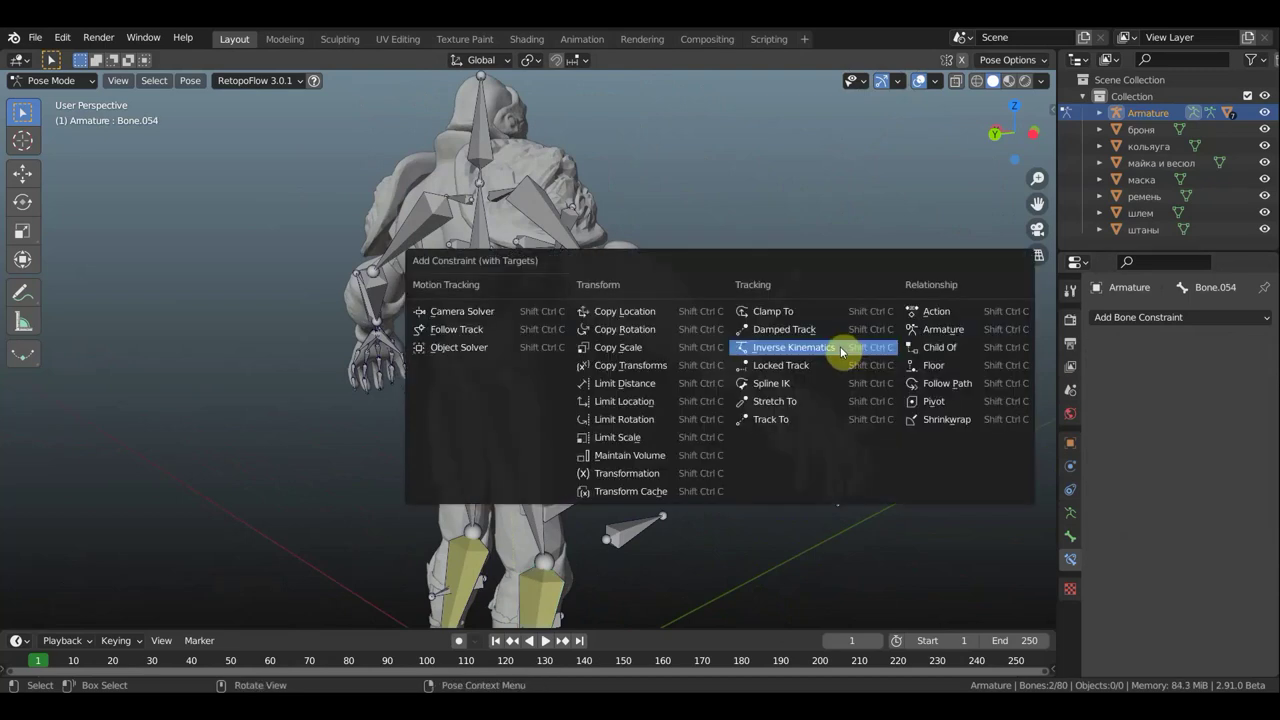
left_click(840, 346)
key("i")
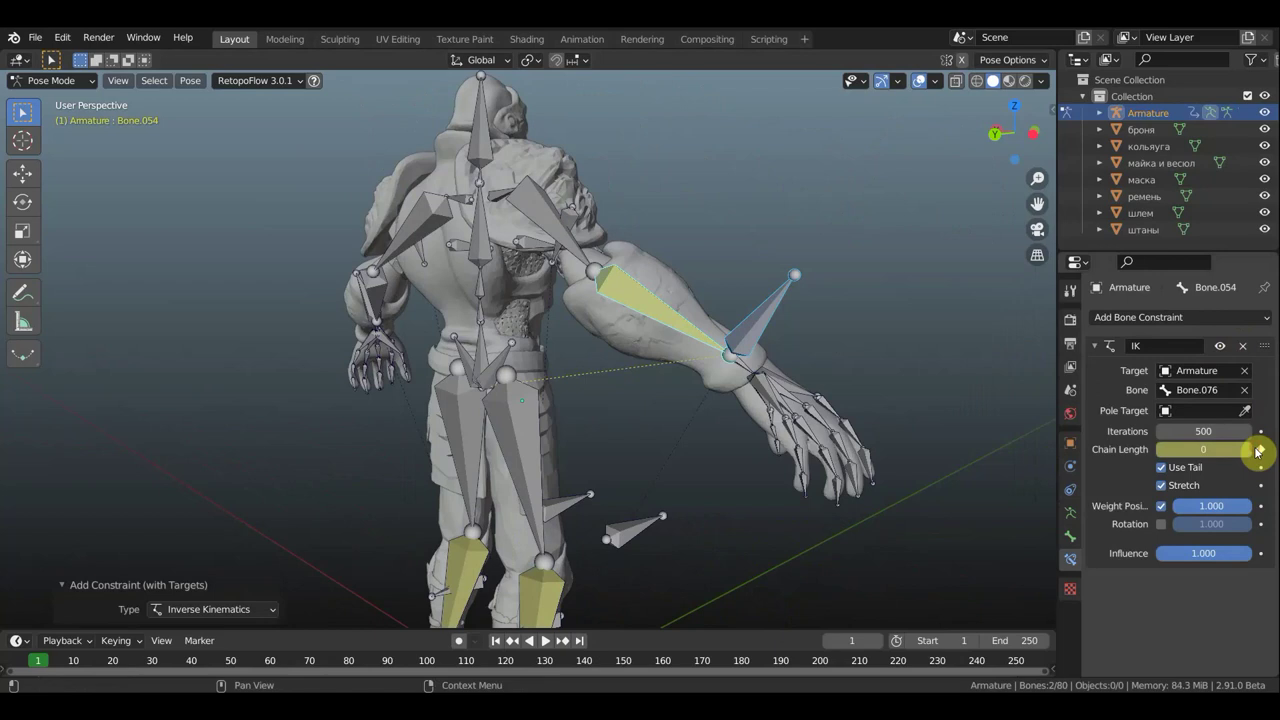
left_click(1261, 452)
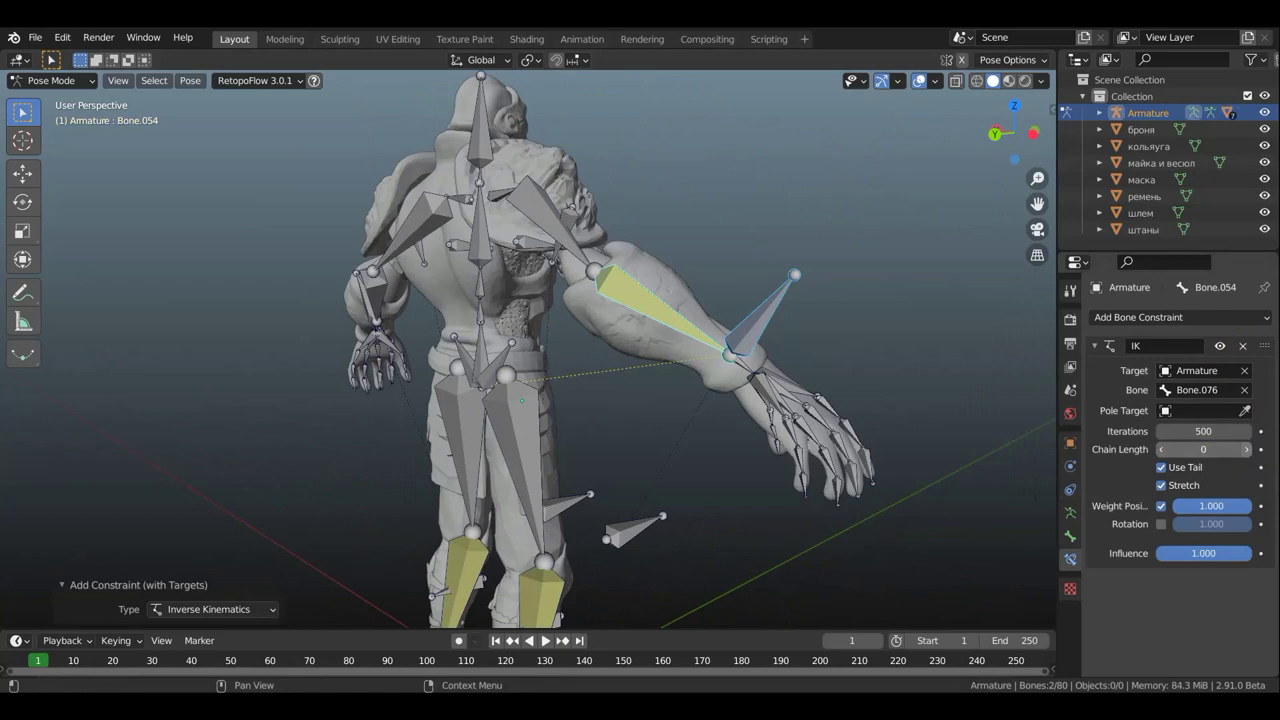
Give forearm Bone.019 an IK constraint targeting Bone.041 with chain length 2.
middle_click_drag(608, 320, 524, 333)
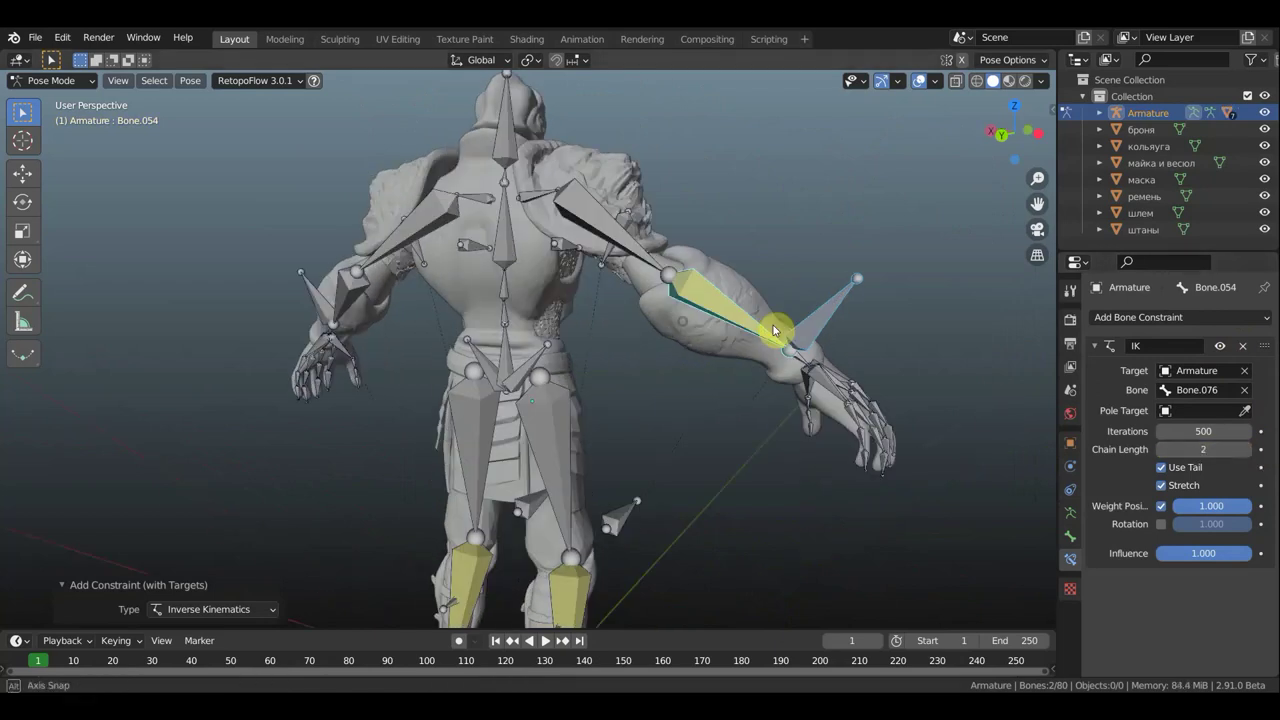
left_click(505, 340)
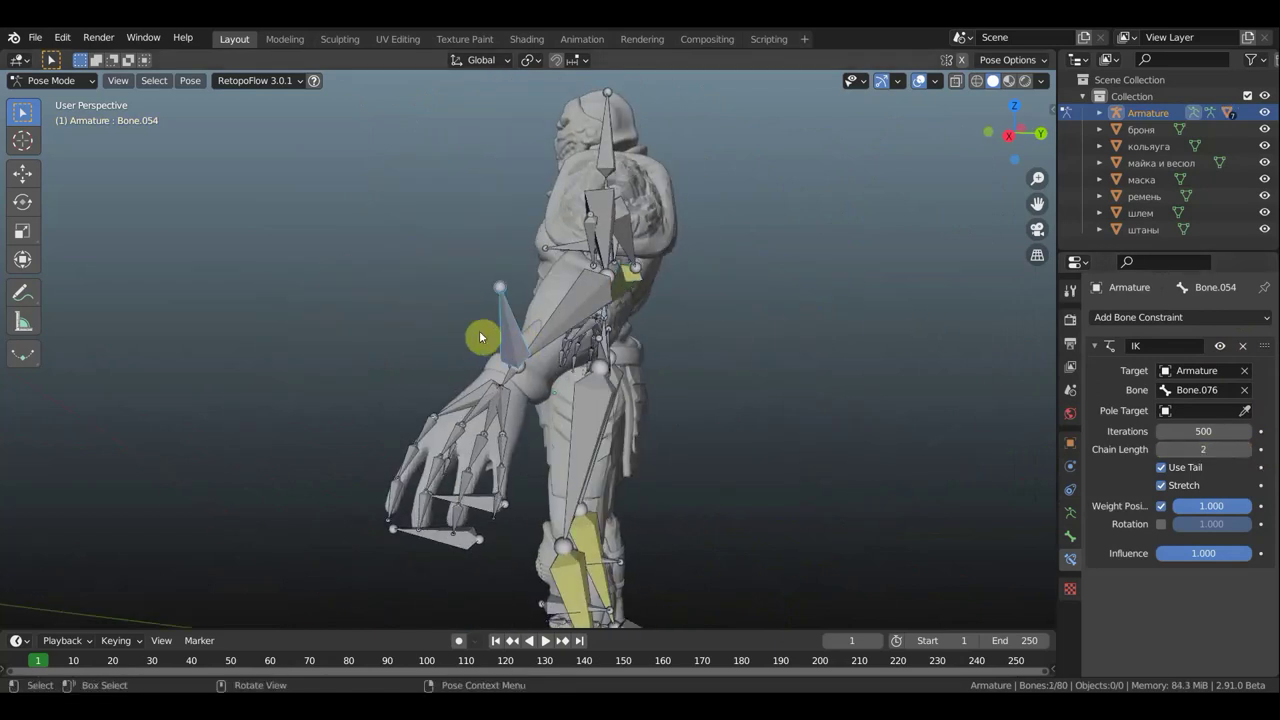
mouse_move(277, 294)
middle_mouse_down()
mouse_move(369, 323)
mouse_move(314, 303)
mouse_move(451, 276)
middle_mouse_up()
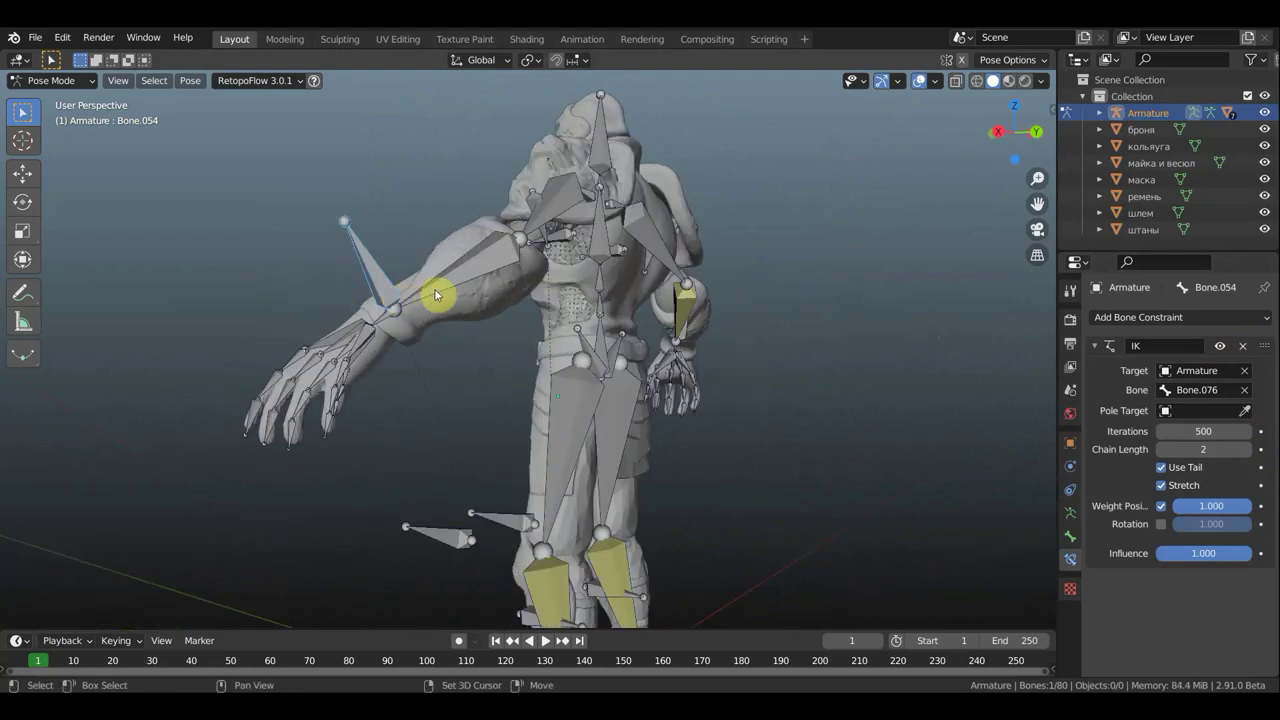
left_click(533, 292, "shift")
key("ctrl+shift+c")
left_click(525, 291)
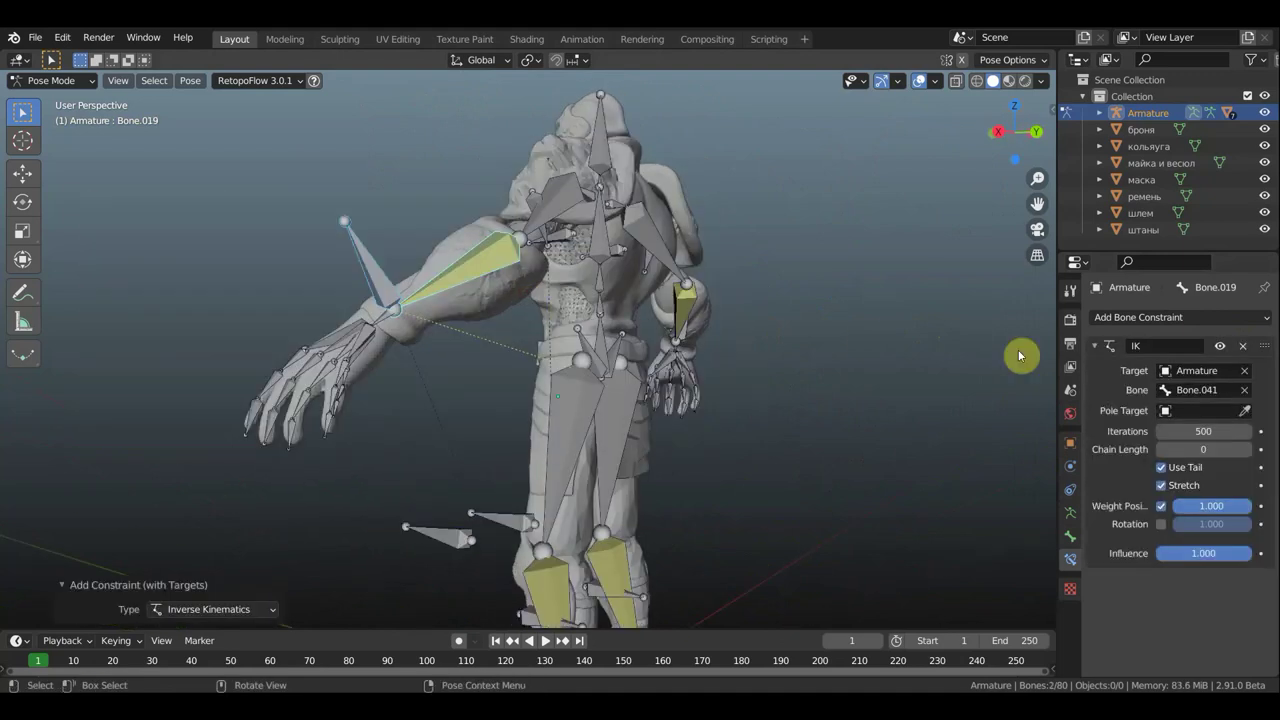
mouse_move(1203, 449)
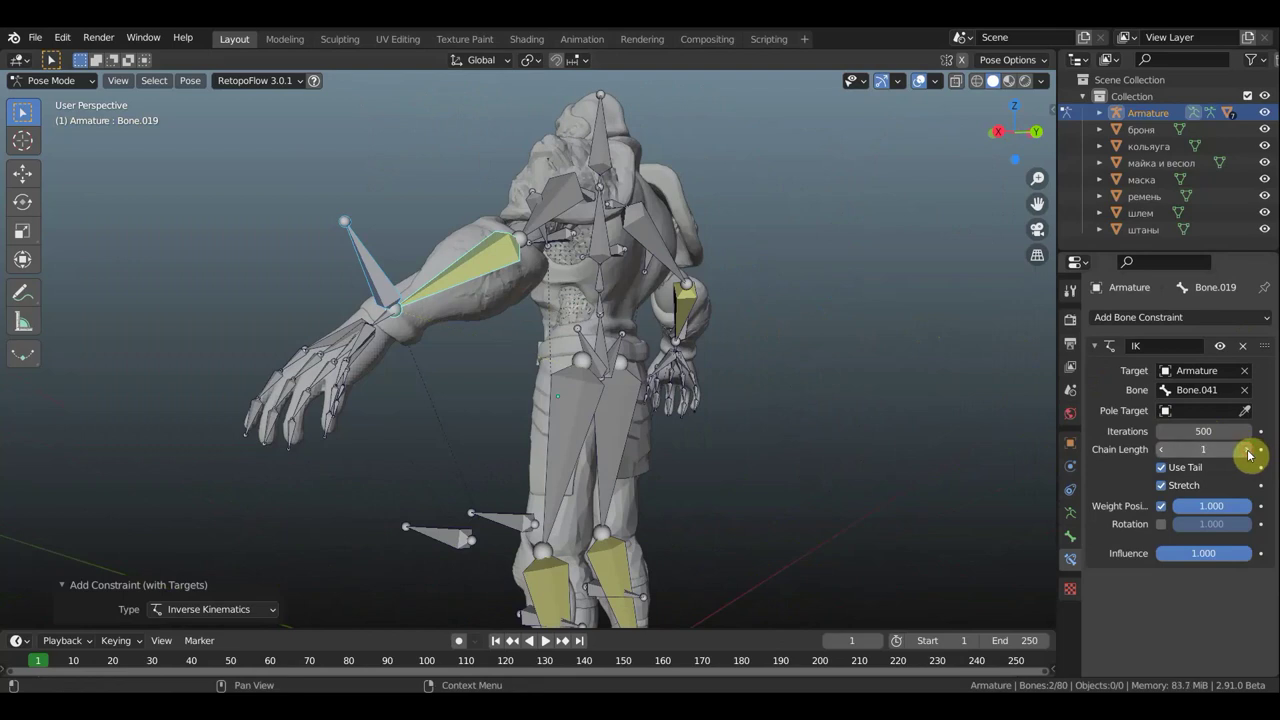
left_click(1248, 455)
Return the armature to Object Mode in a front view framing the upper body.
middle_click_drag(934, 414, 22, 414)
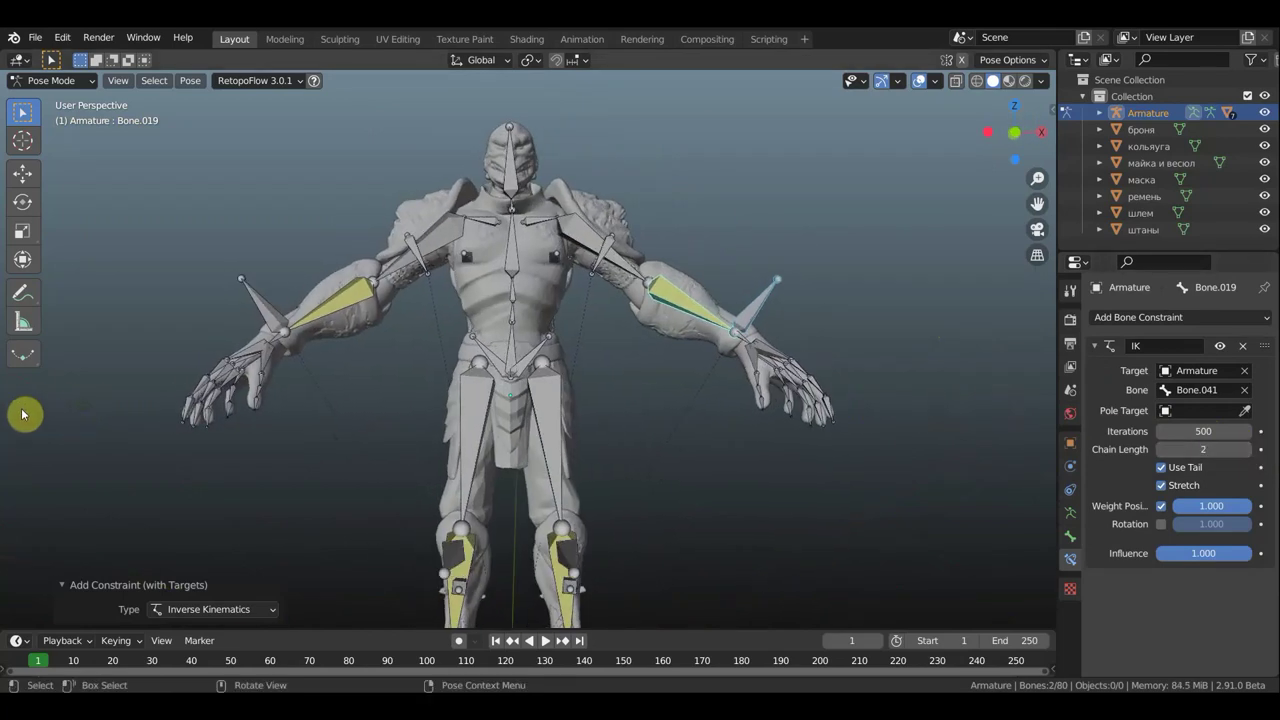
key("KP_1")
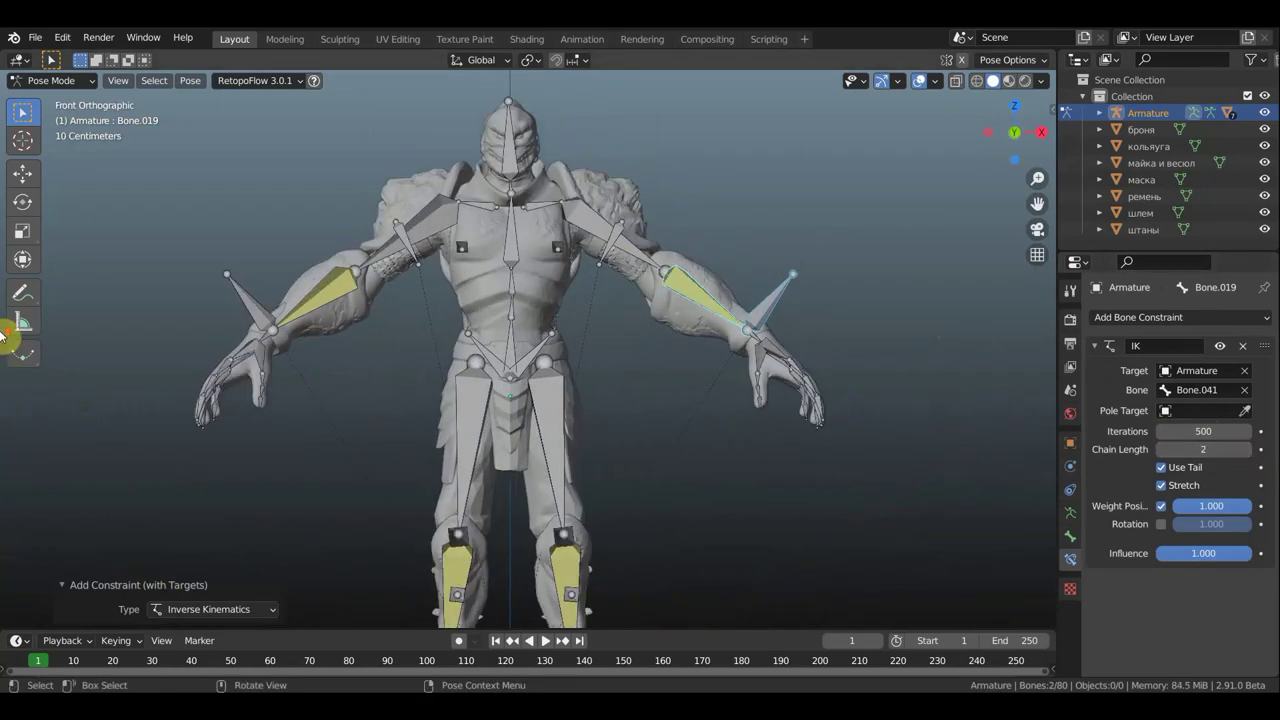
scroll(336, 328, "down", 1)
scroll(336, 330, "down", 1)
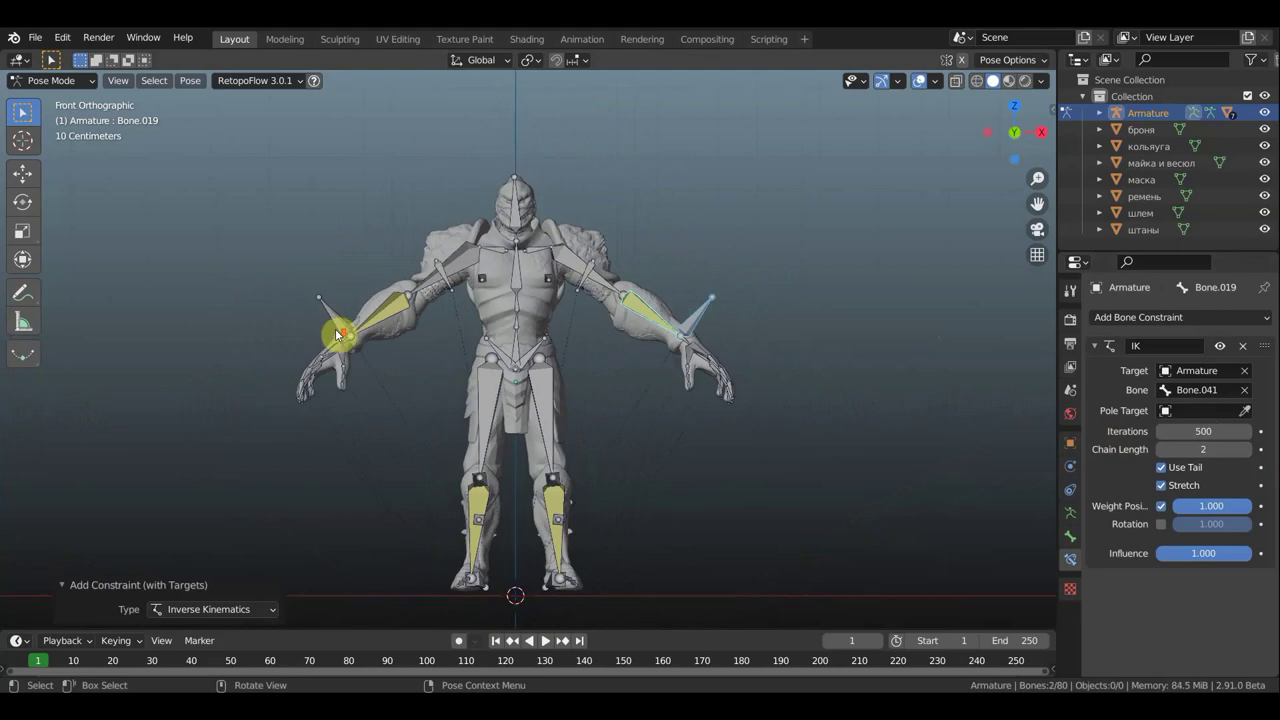
left_click(55, 80)
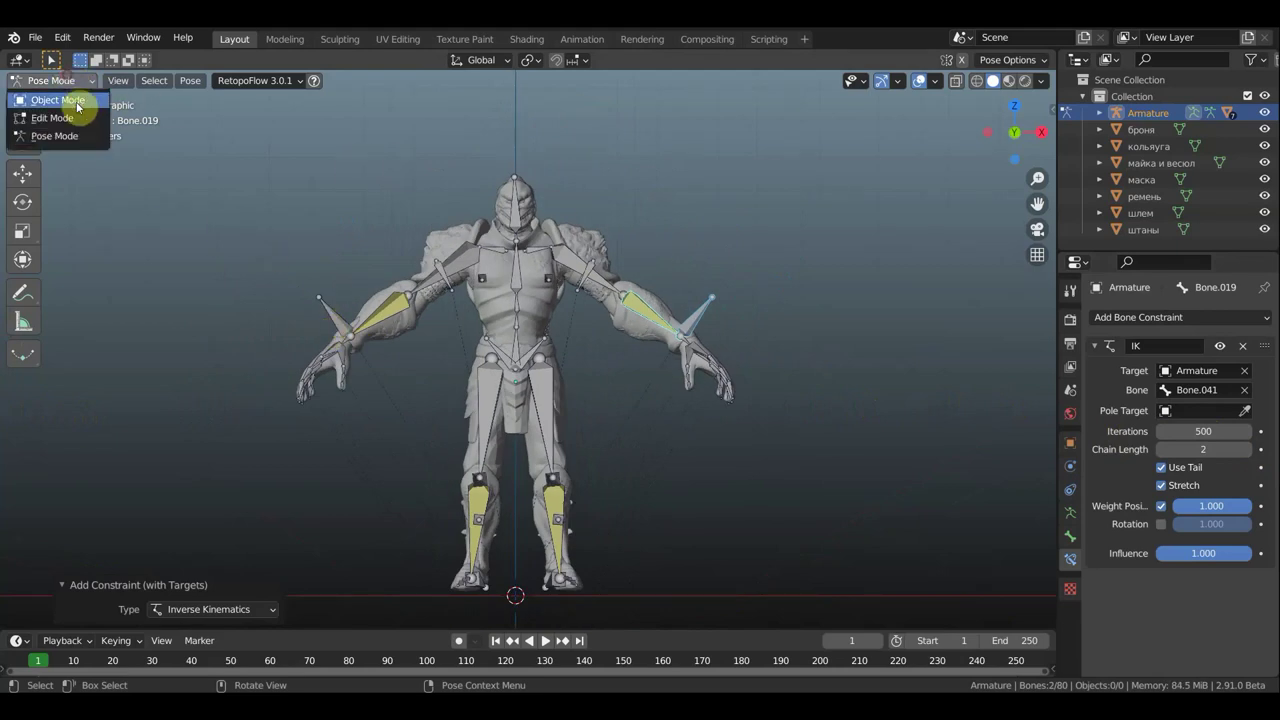
left_click(72, 97)
scroll(561, 290, "up", 2)
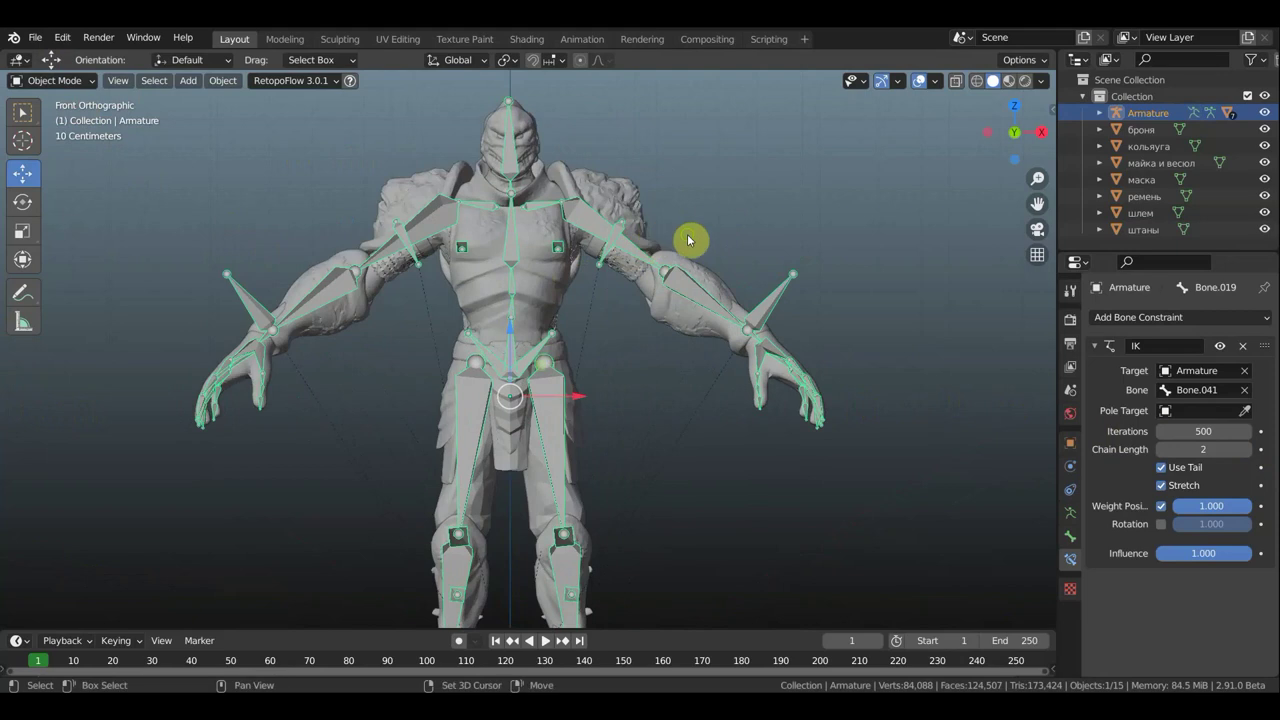
middle_click_drag(687, 240, 686, 366, "shift")
scroll(622, 365, "up", 1)
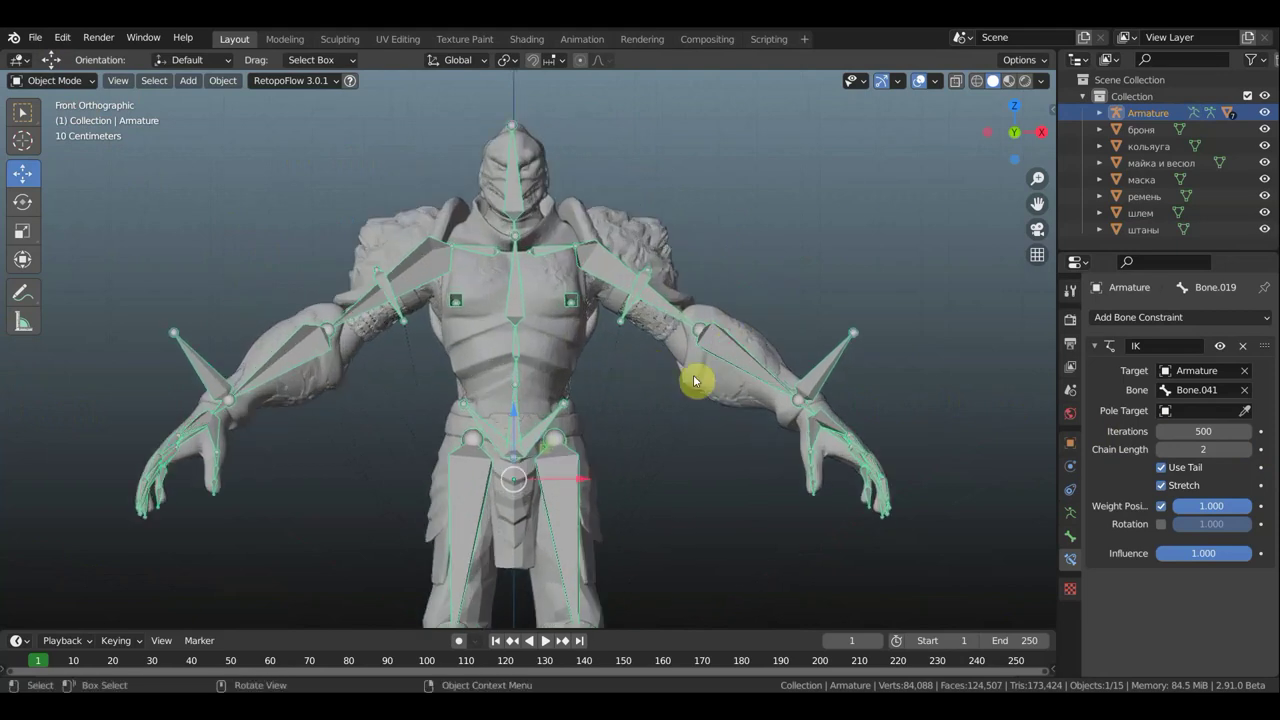
Parent the belt ремень to the Armature with empty groups.
left_click(575, 432)
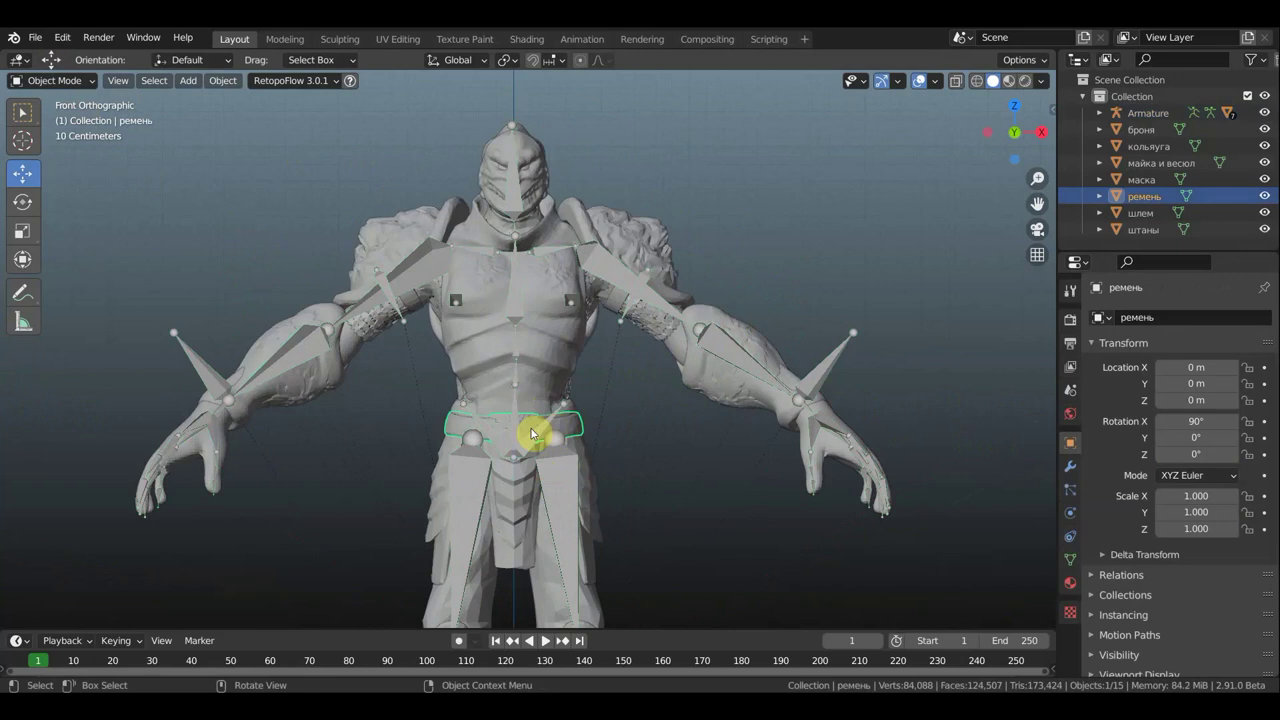
left_click(838, 315, "shift")
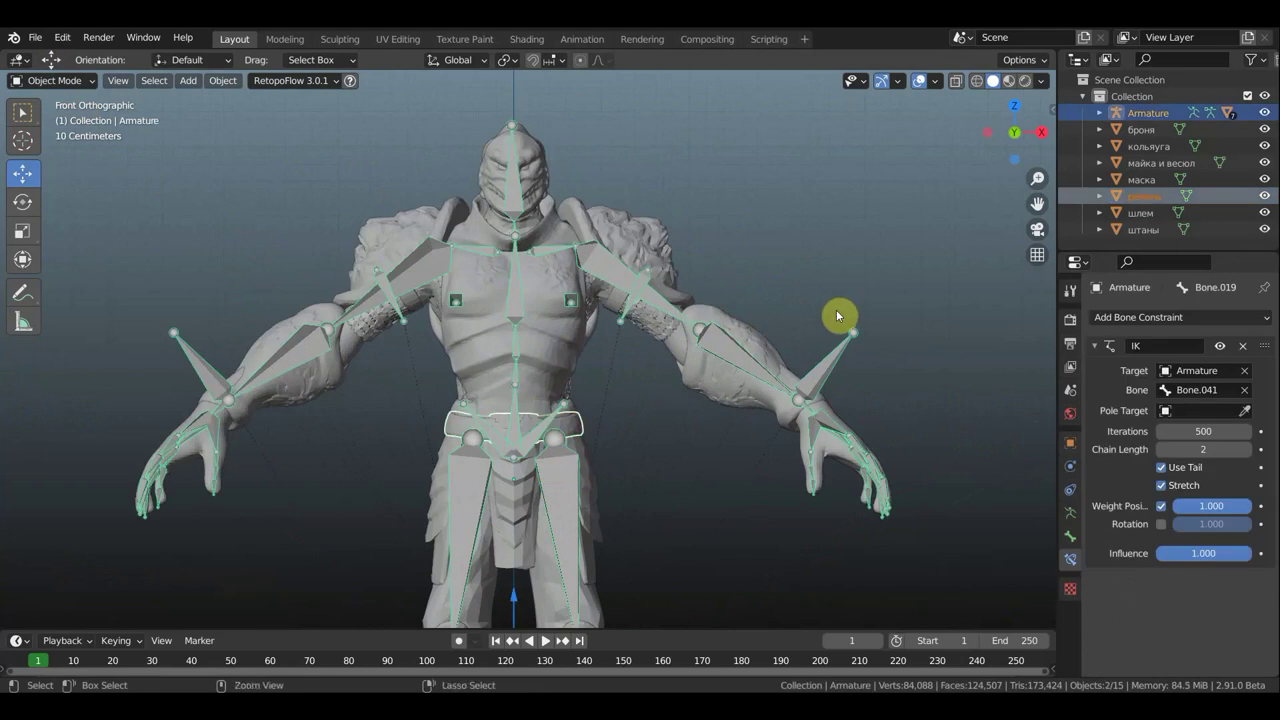
key("ctrl+p")
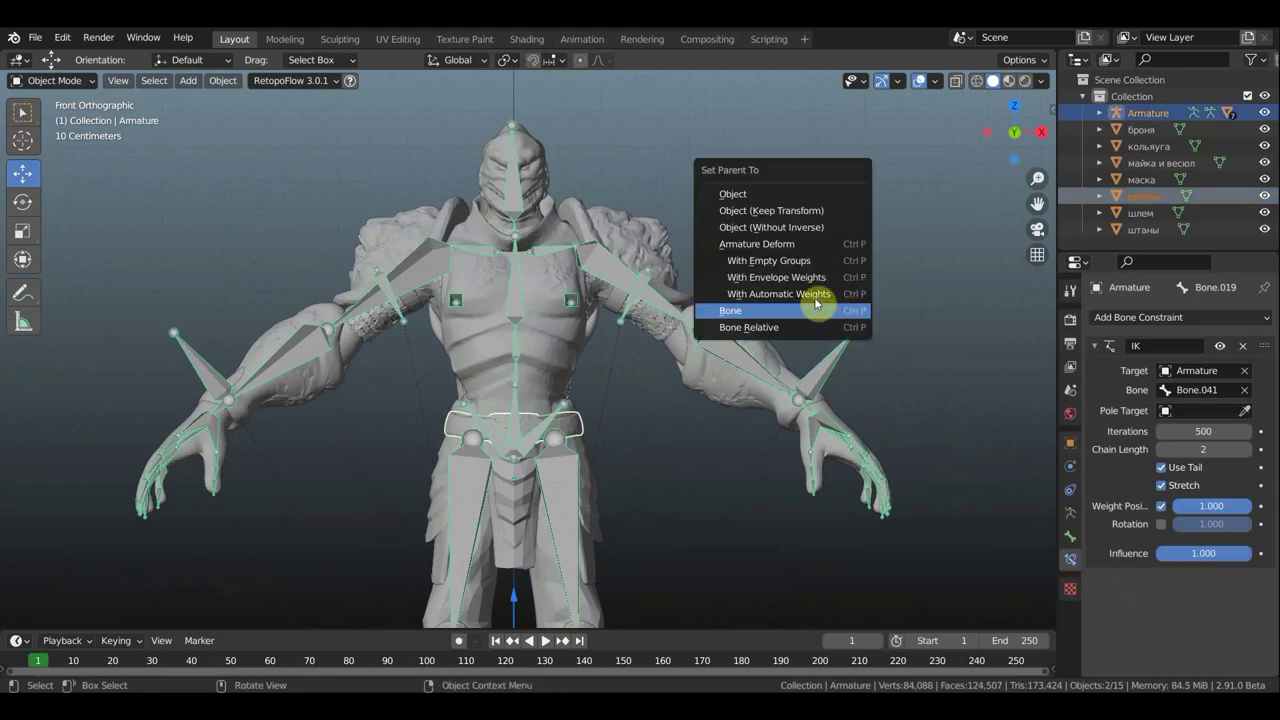
left_click(820, 260)
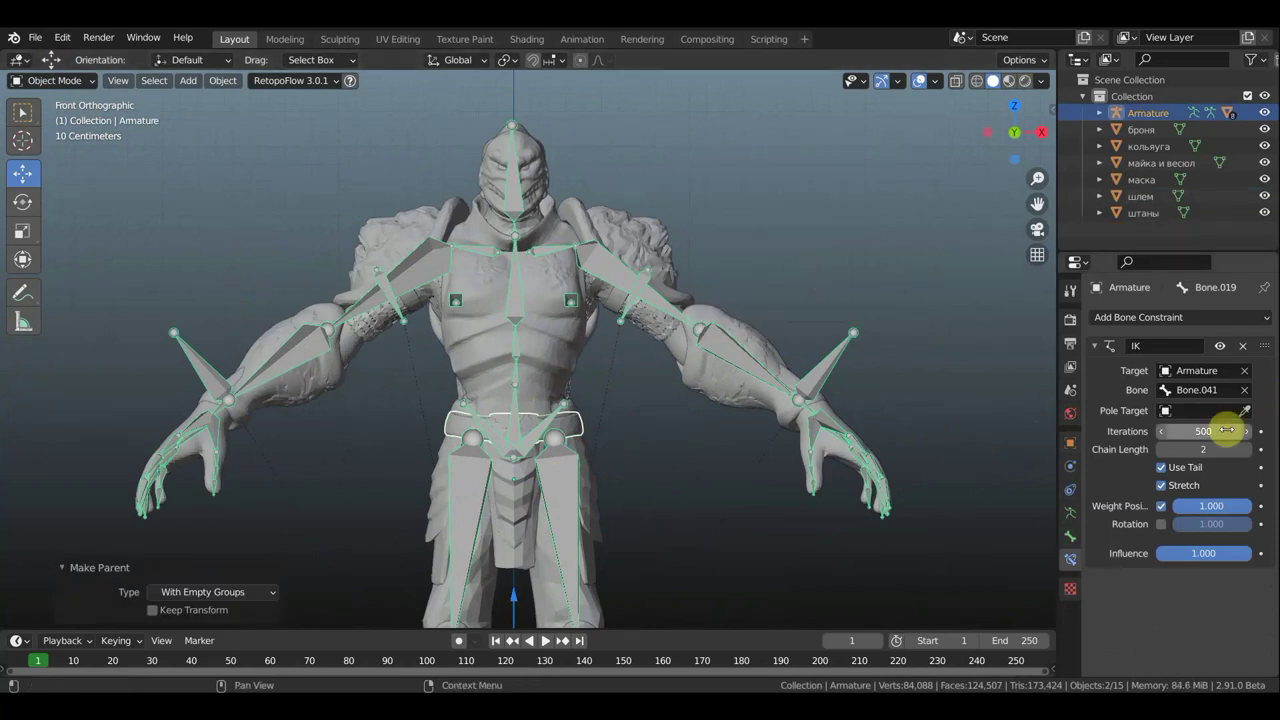
left_click(1178, 317)
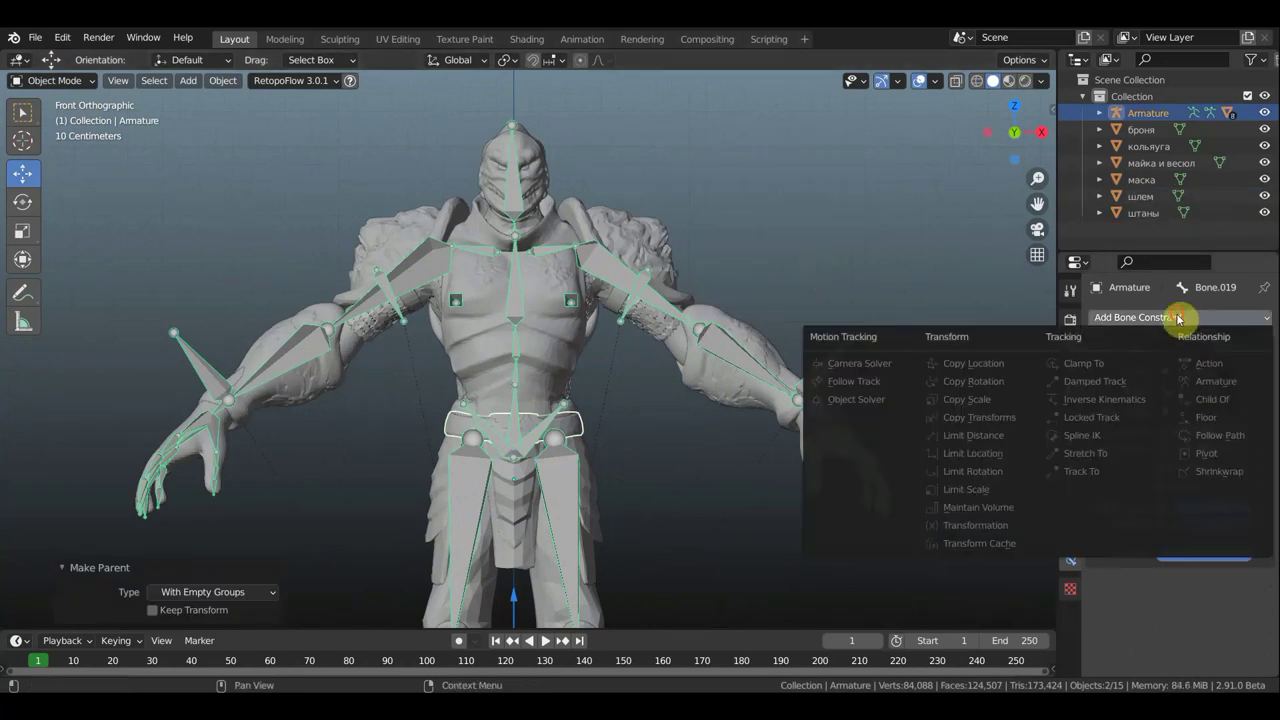
left_click(580, 428)
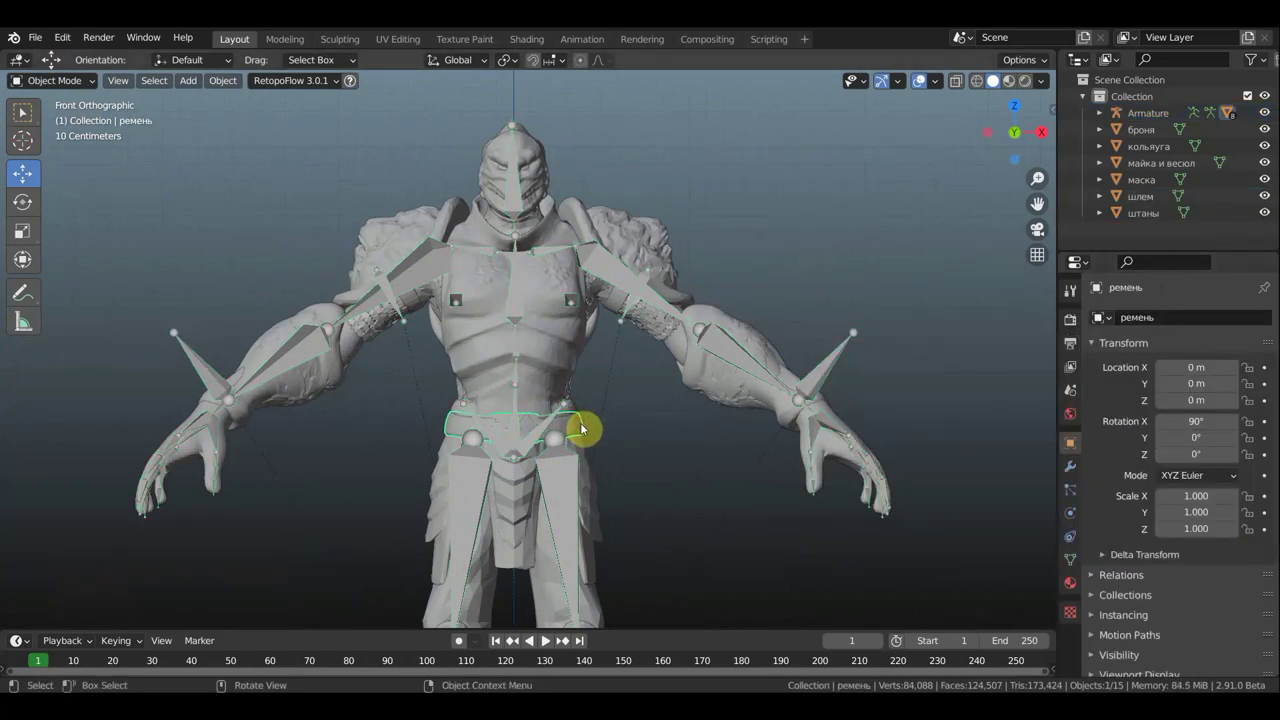
left_click(1200, 318)
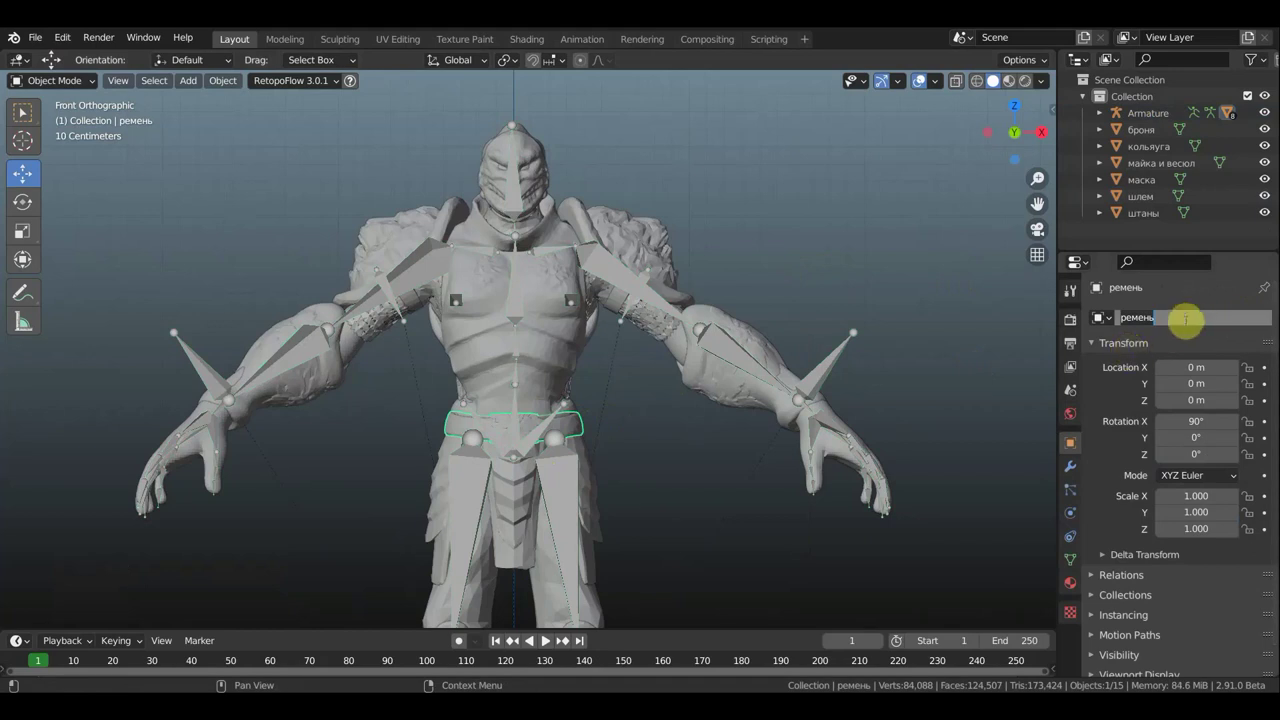
key("Return")
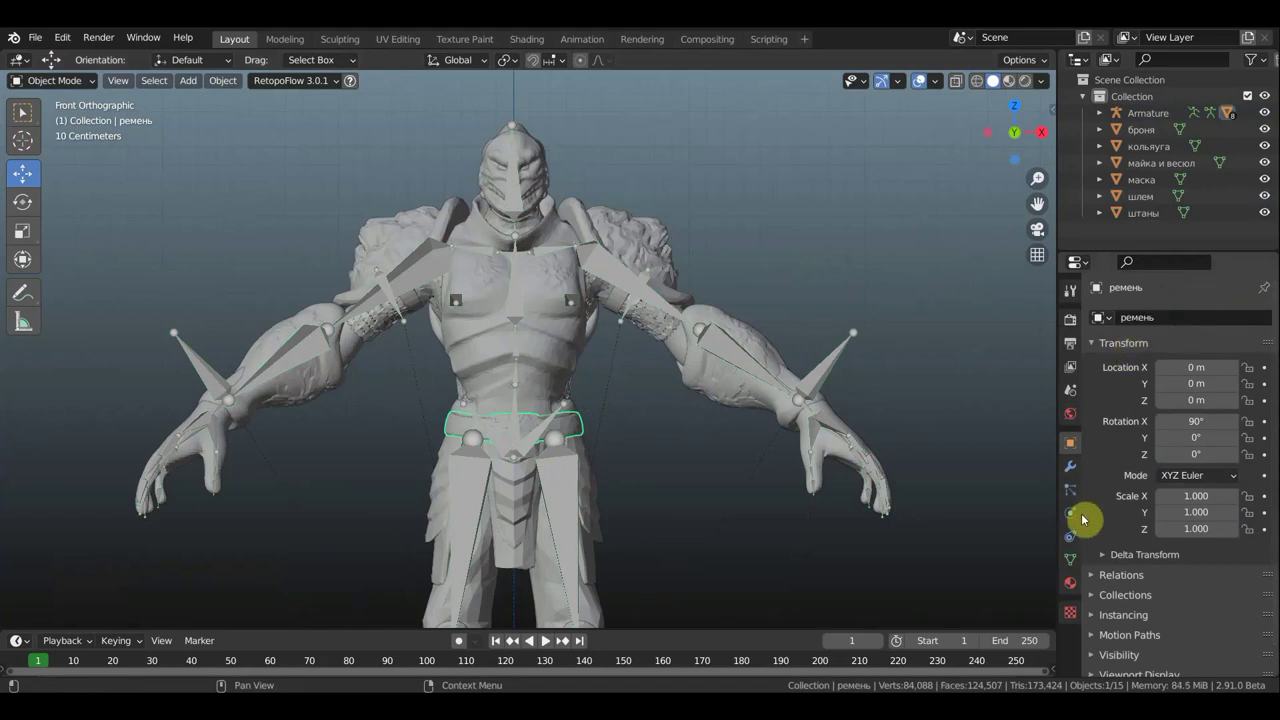
Add a Data Transfer modifier to the belt sourcing vertex data from the body тело конец.
left_click(1070, 466)
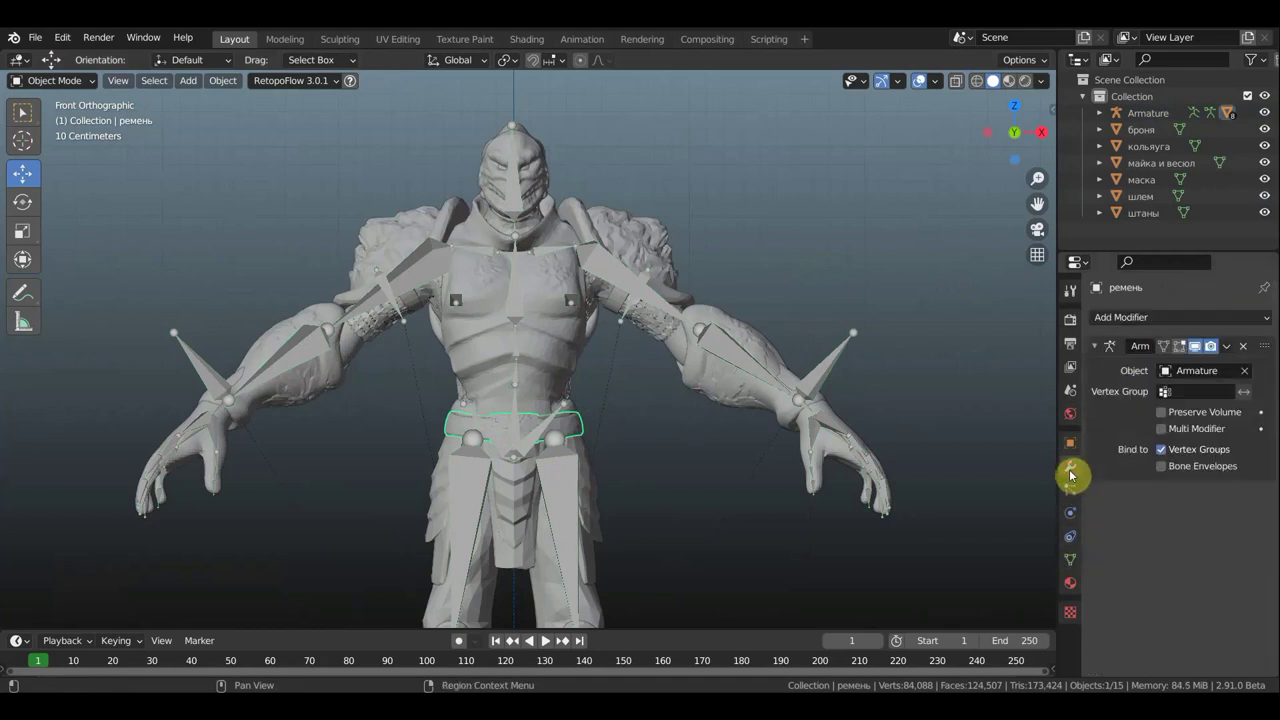
left_click(1173, 320)
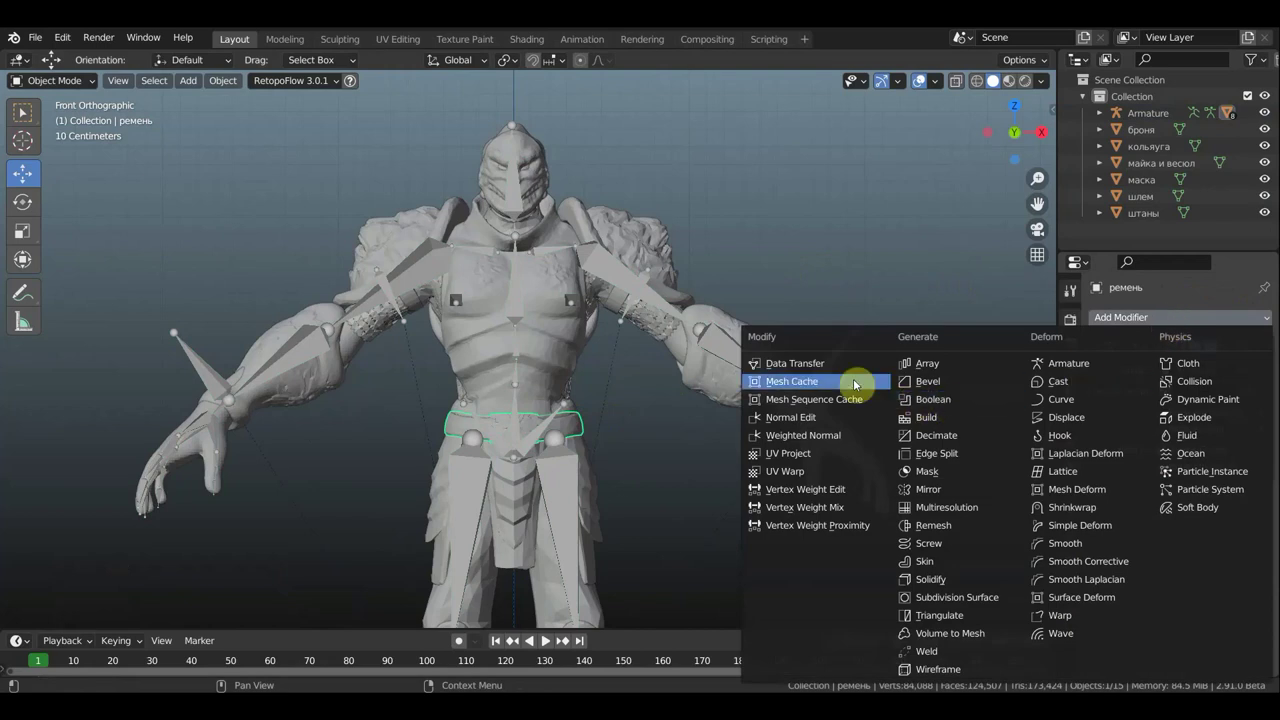
left_click(810, 368)
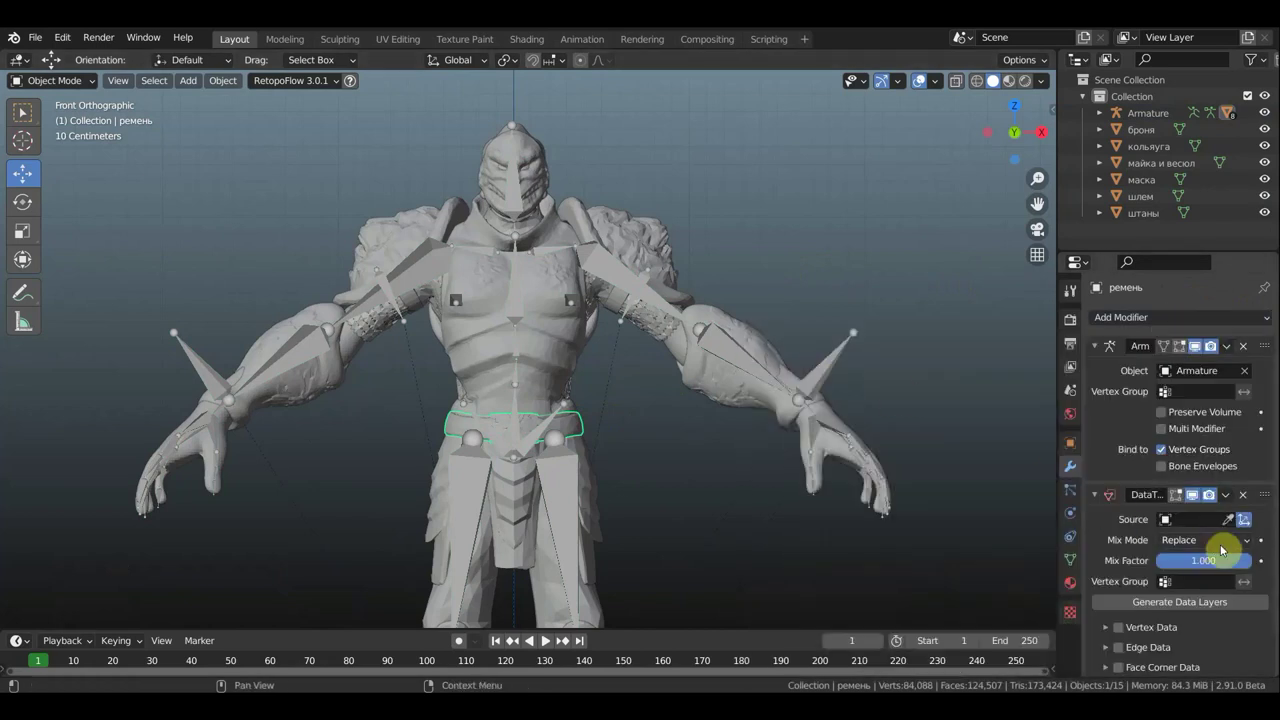
left_click(1228, 519)
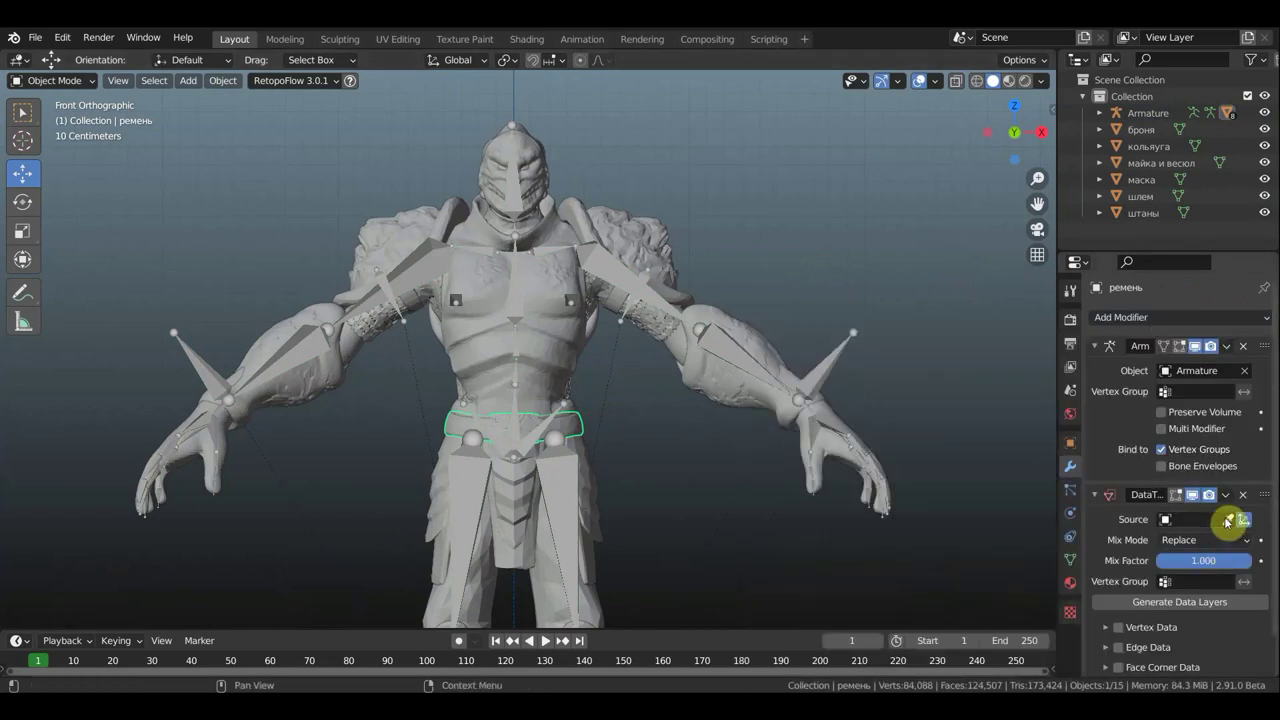
left_click(832, 444)
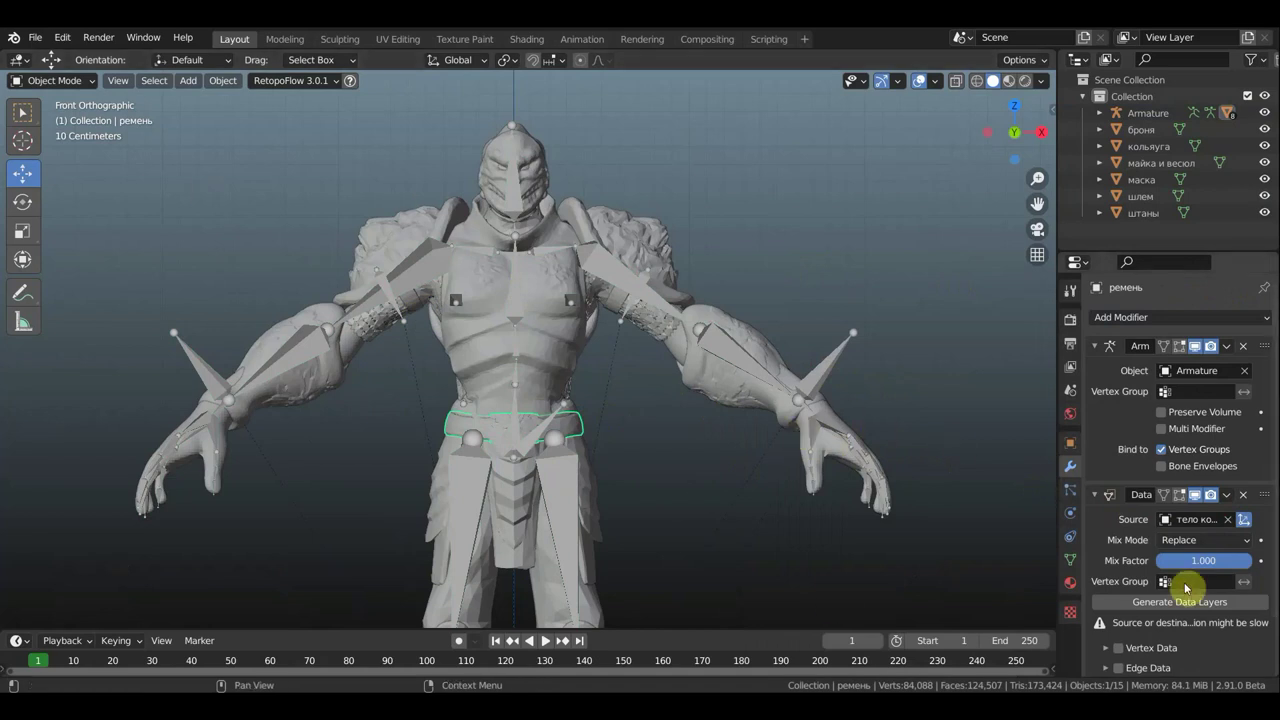
scroll(1181, 580, "down", 2)
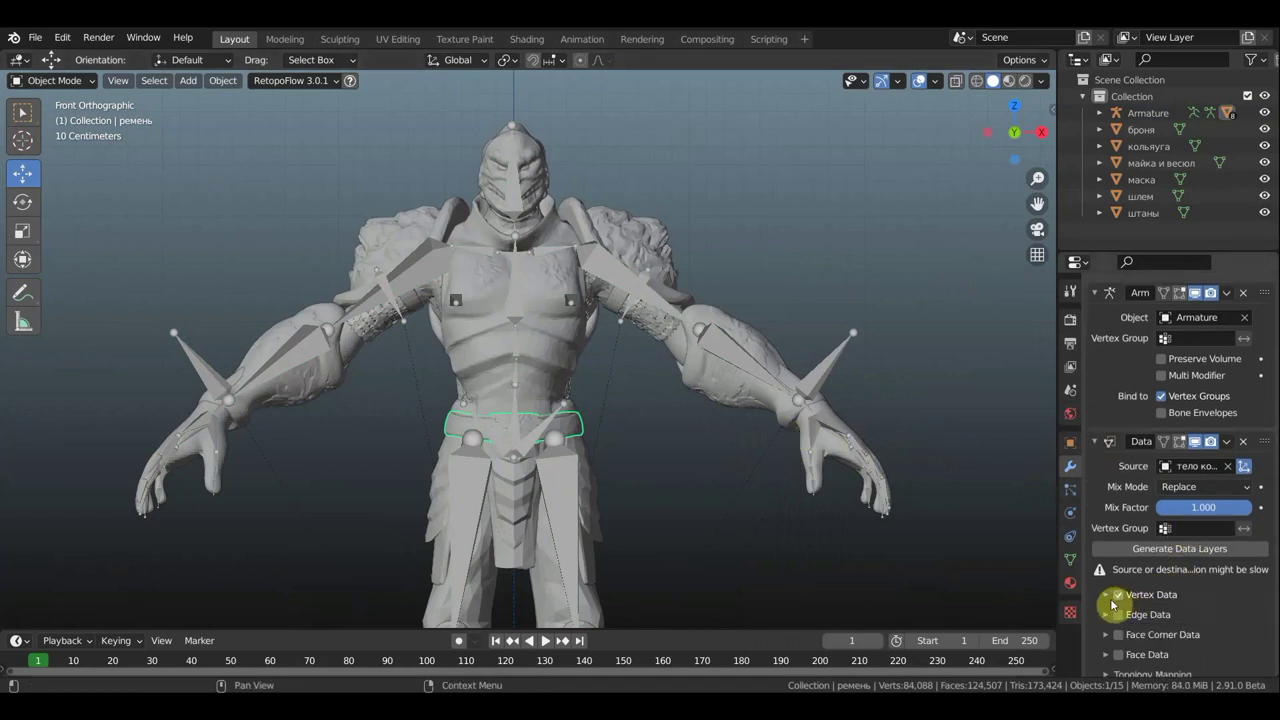
left_click(1108, 597)
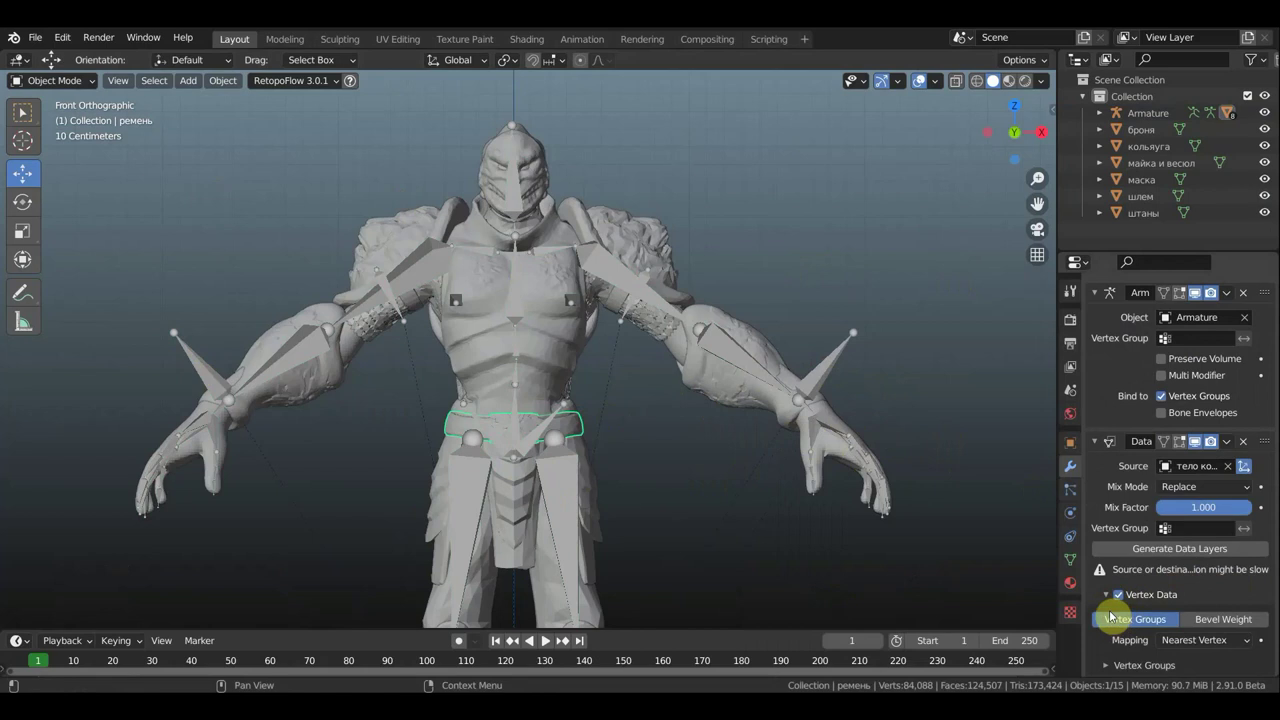
Parent the armor броня to the Armature with empty groups.
left_click(549, 343)
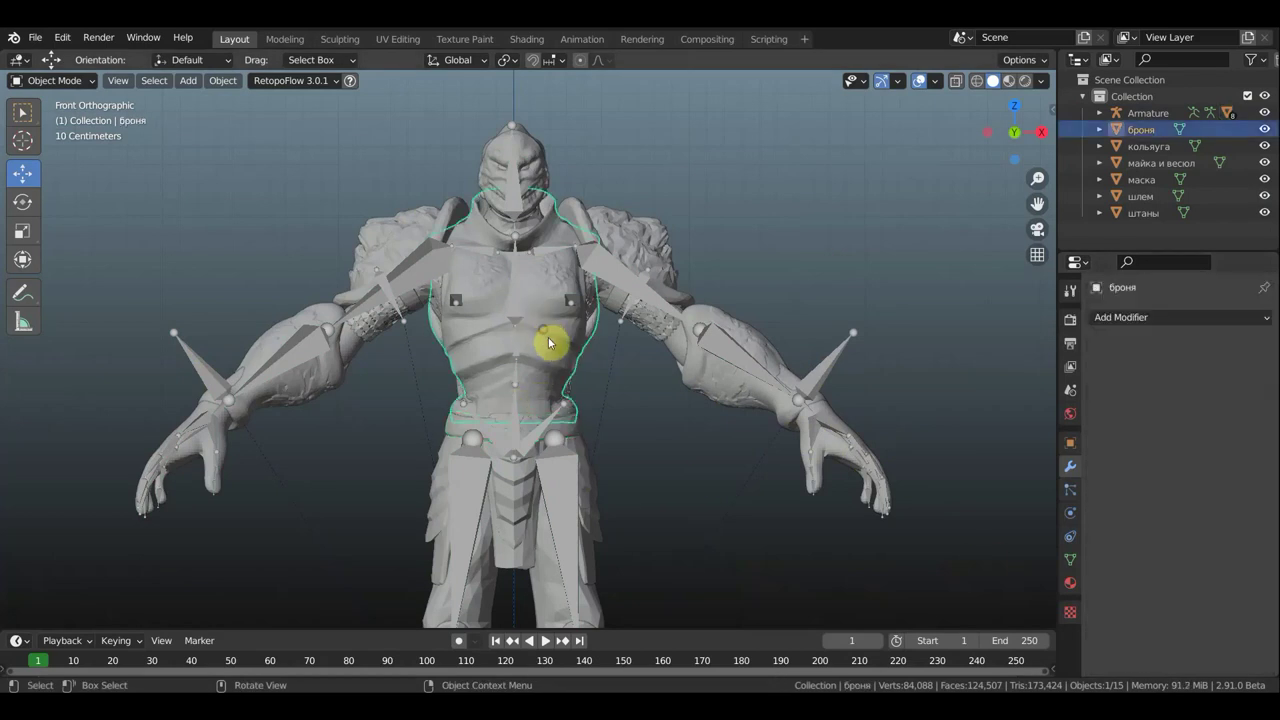
left_click(645, 301)
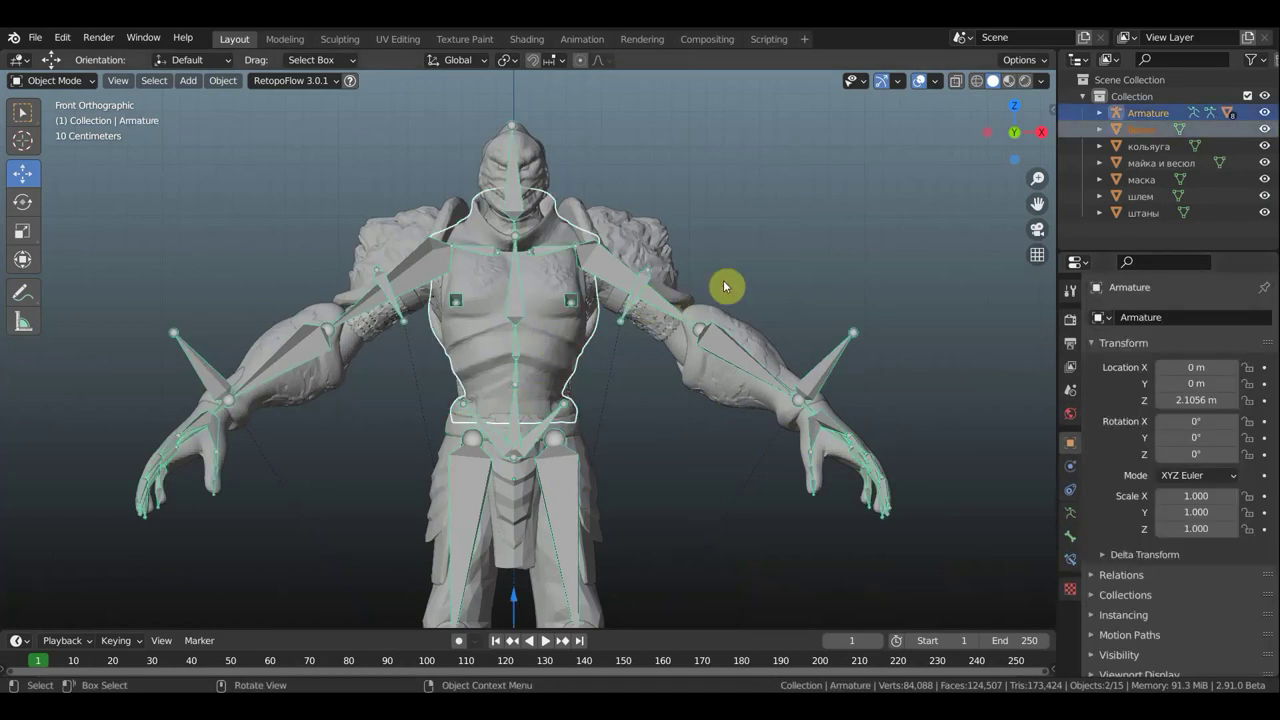
key("ctrl+p")
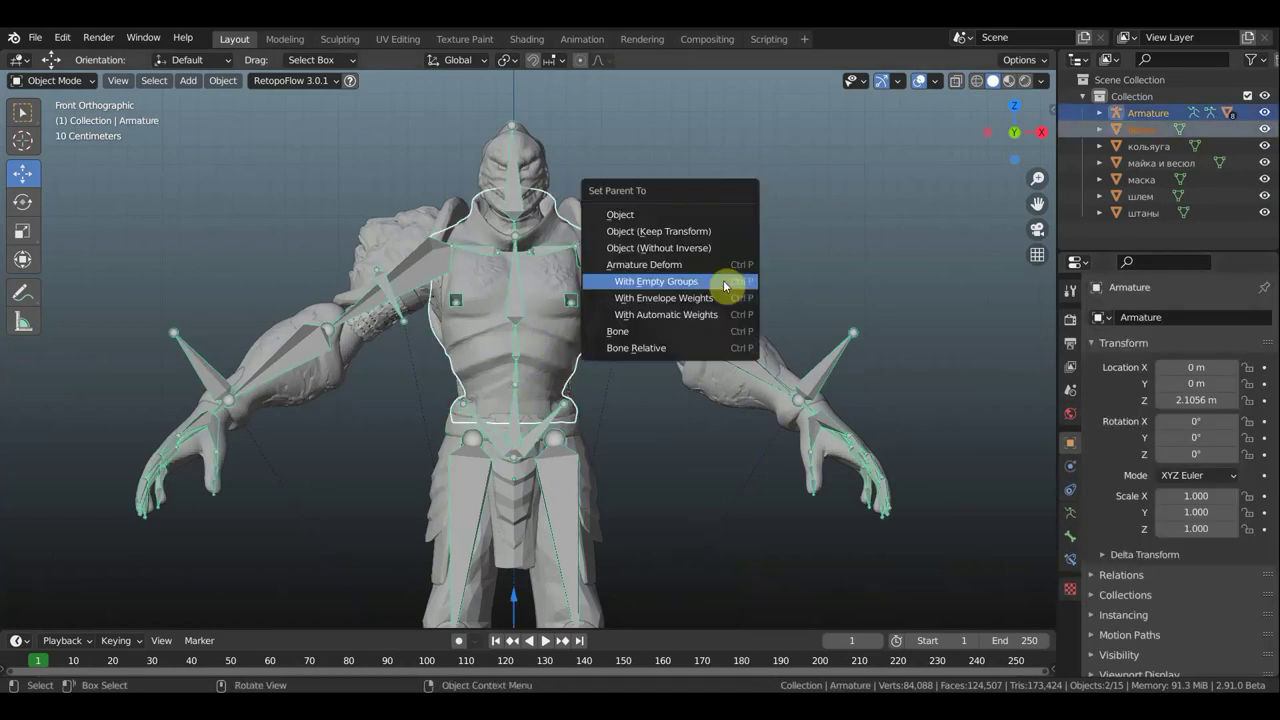
left_click(724, 286)
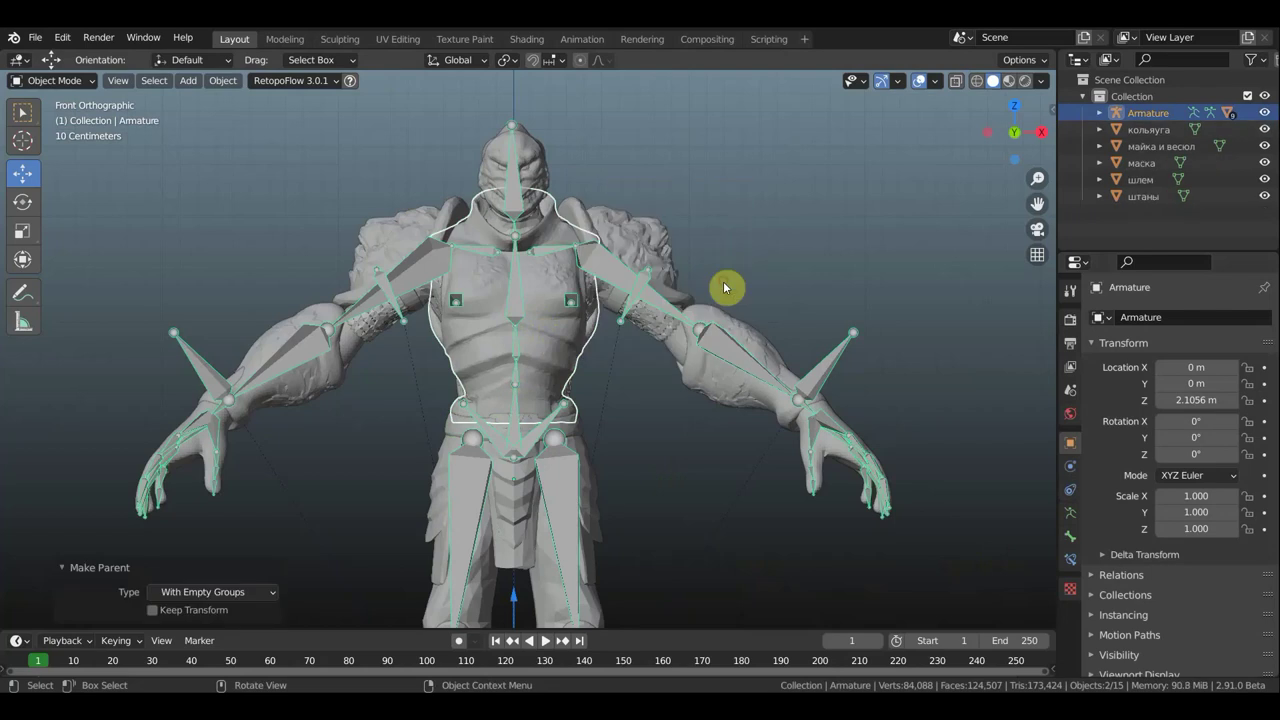
Give броня a Data Transfer modifier copying vertex groups from тело конец.
left_click(566, 283)
left_click(566, 283)
left_click(566, 283)
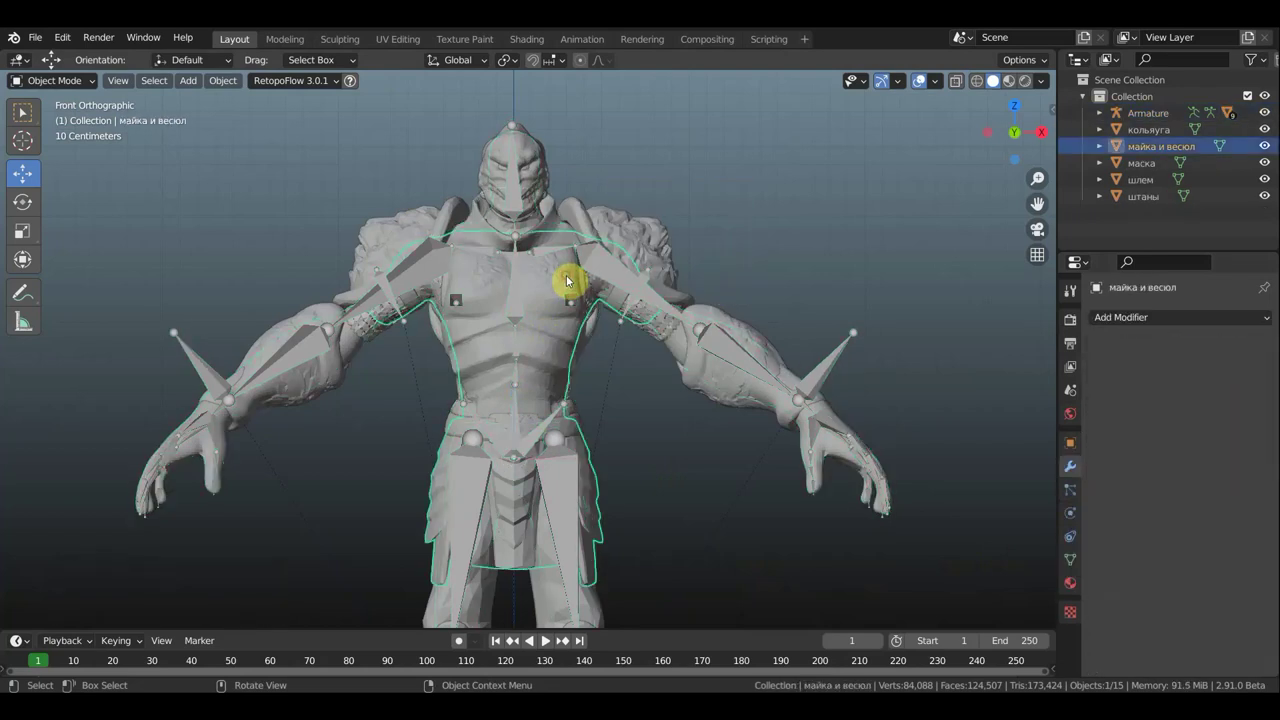
left_click(590, 328)
left_click(1186, 317)
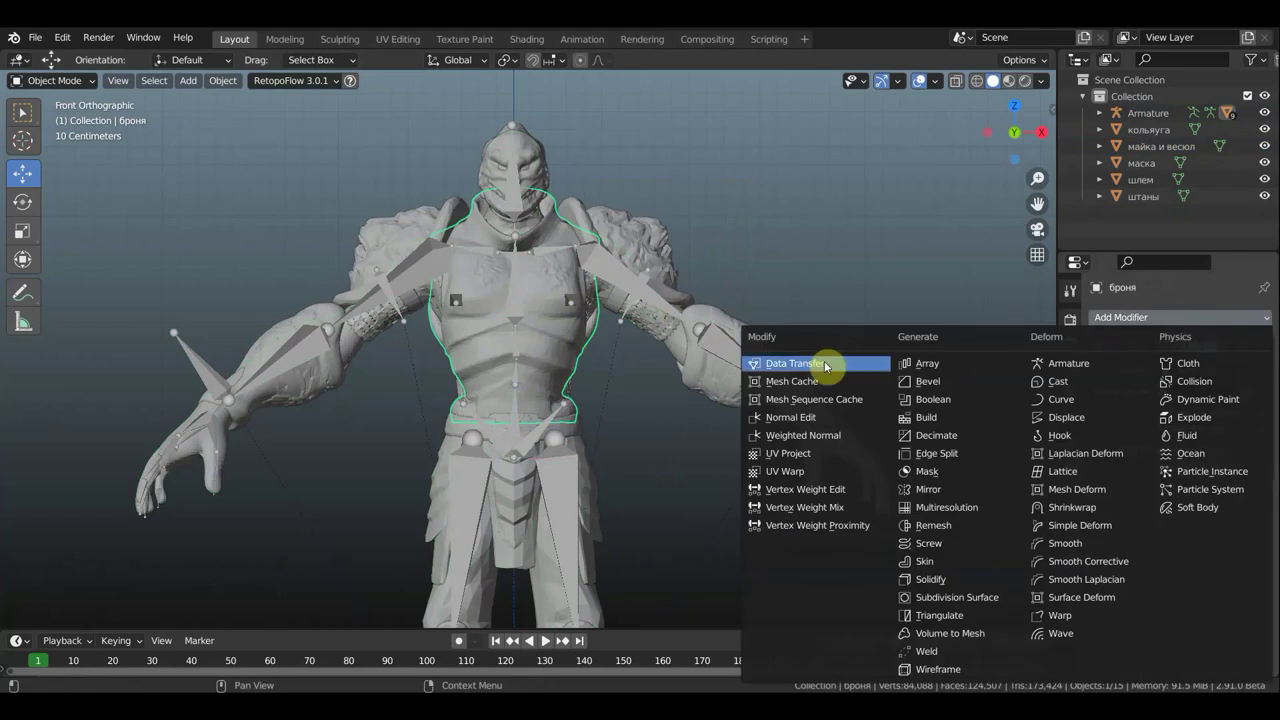
left_click(803, 370)
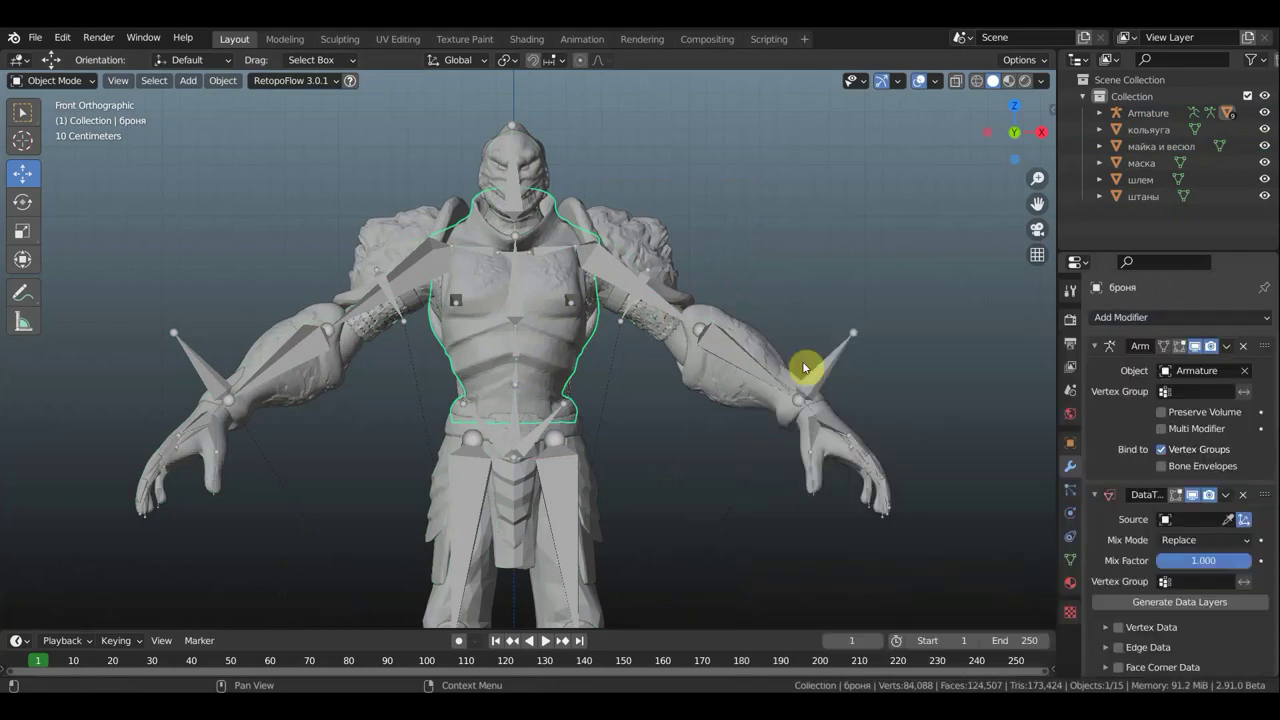
left_click(1228, 519)
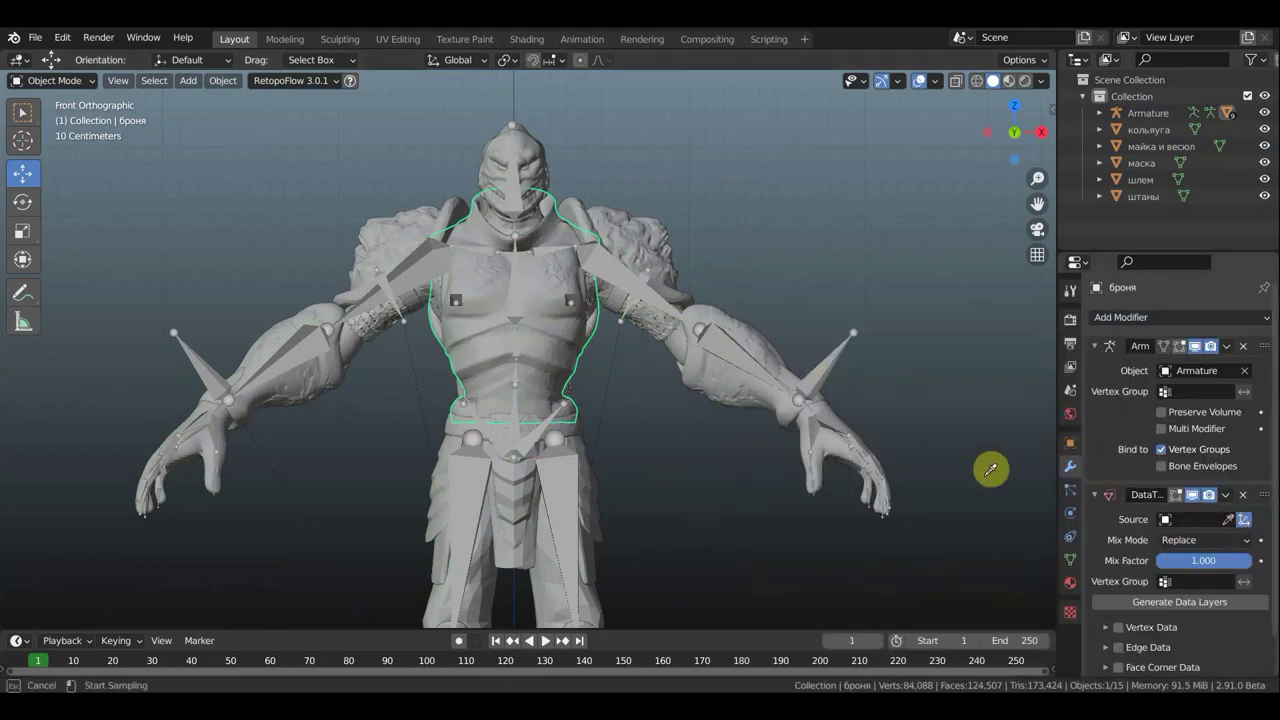
left_click(832, 448)
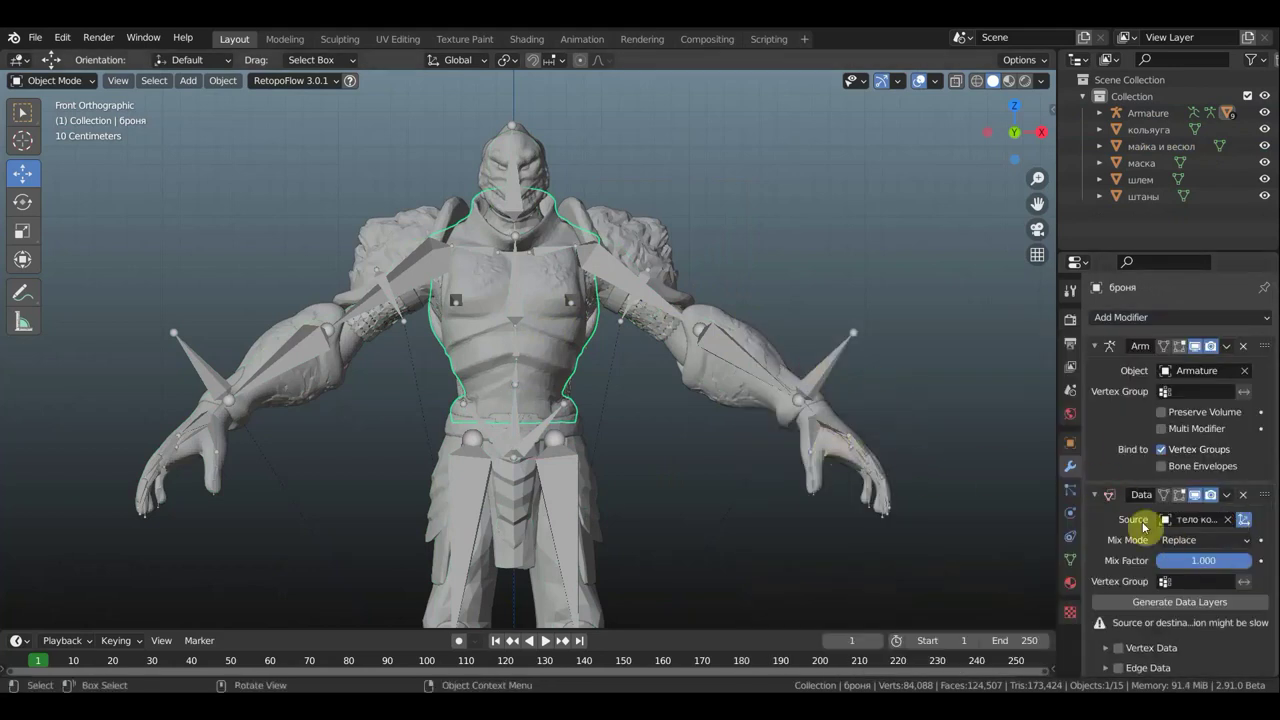
left_click(1106, 652)
scroll(1137, 649, "down", 2)
left_click(1135, 619)
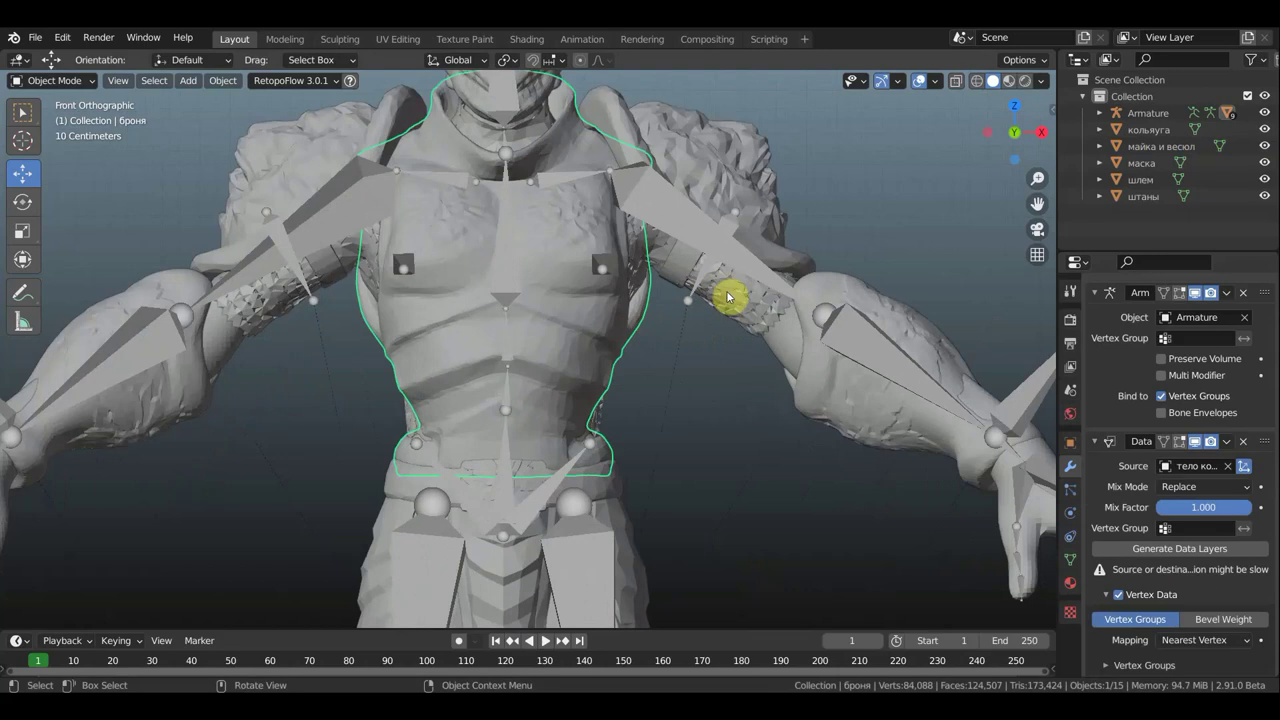
left_click(688, 272)
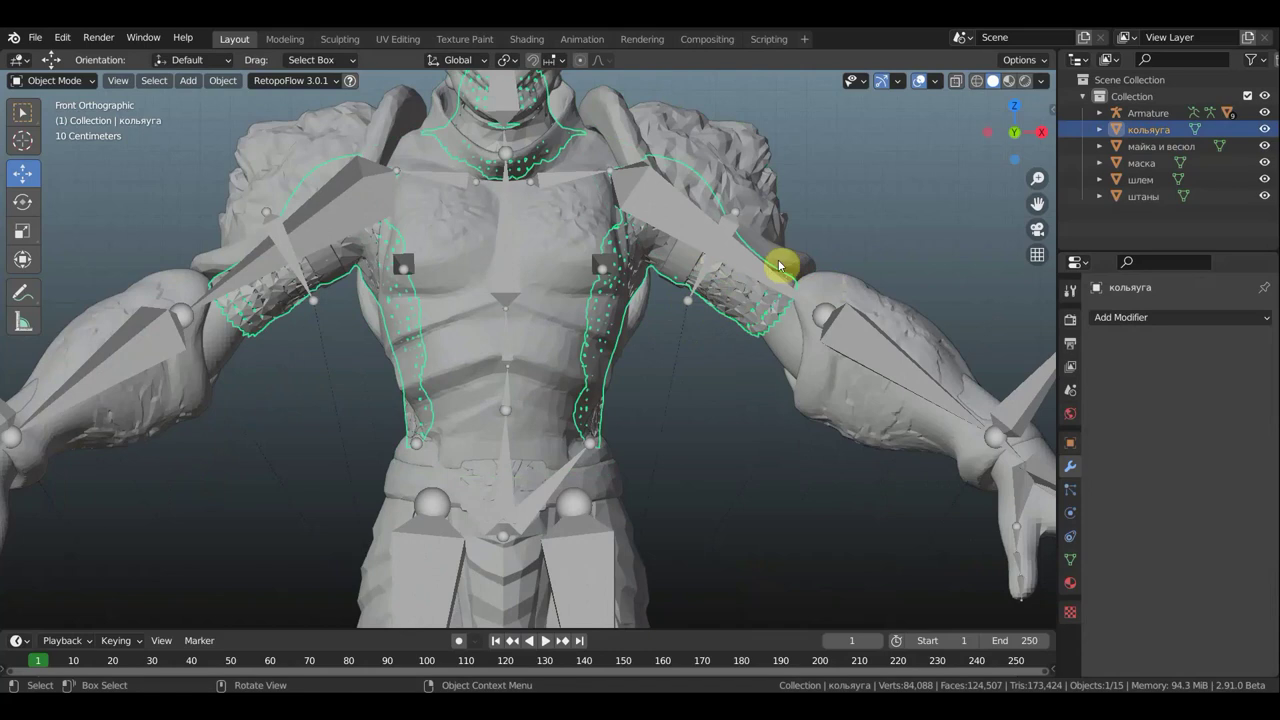
Parent the chain mail кольчуга to the Armature with empty groups.
left_click(746, 262, "shift")
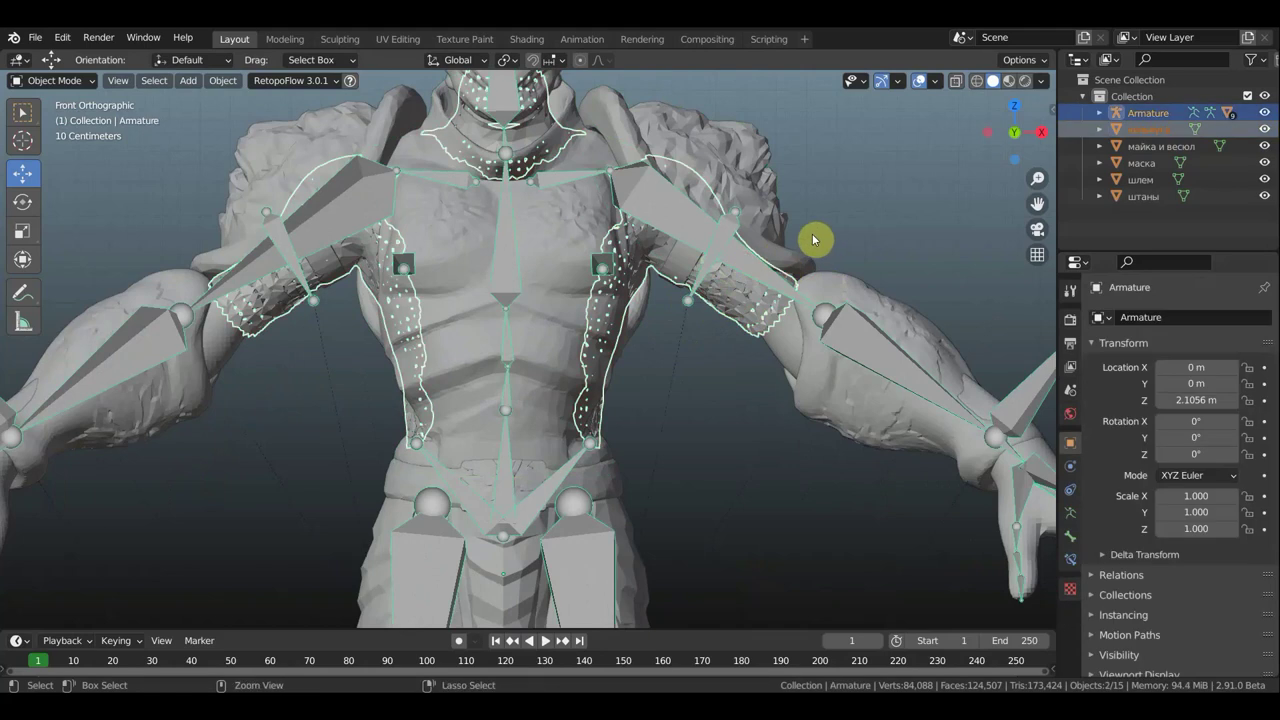
key("ctrl+p")
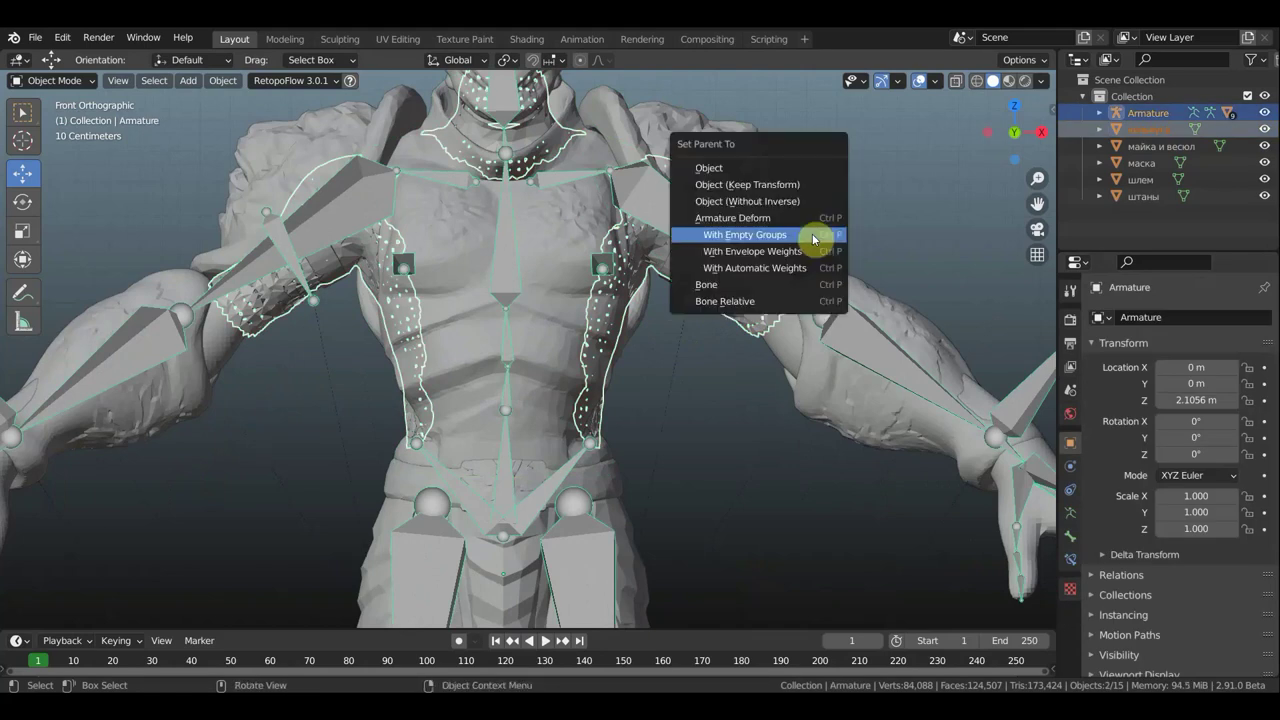
left_click(814, 238)
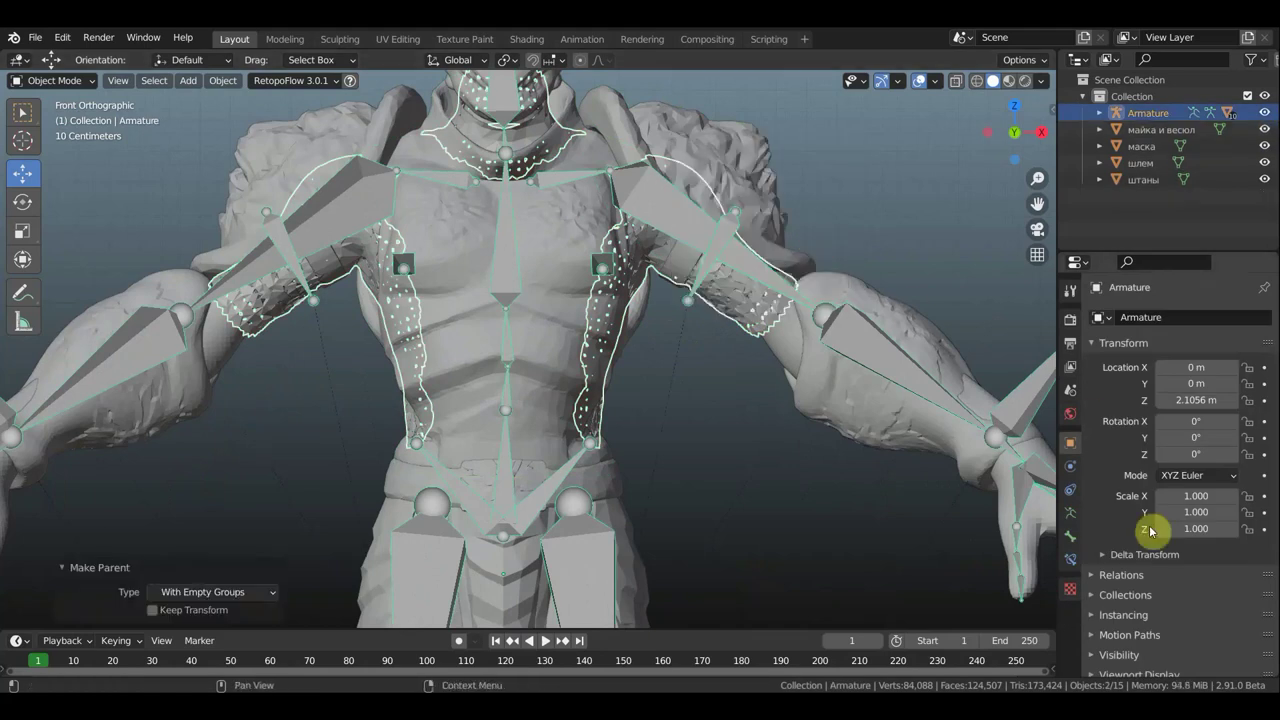
left_click(1071, 560)
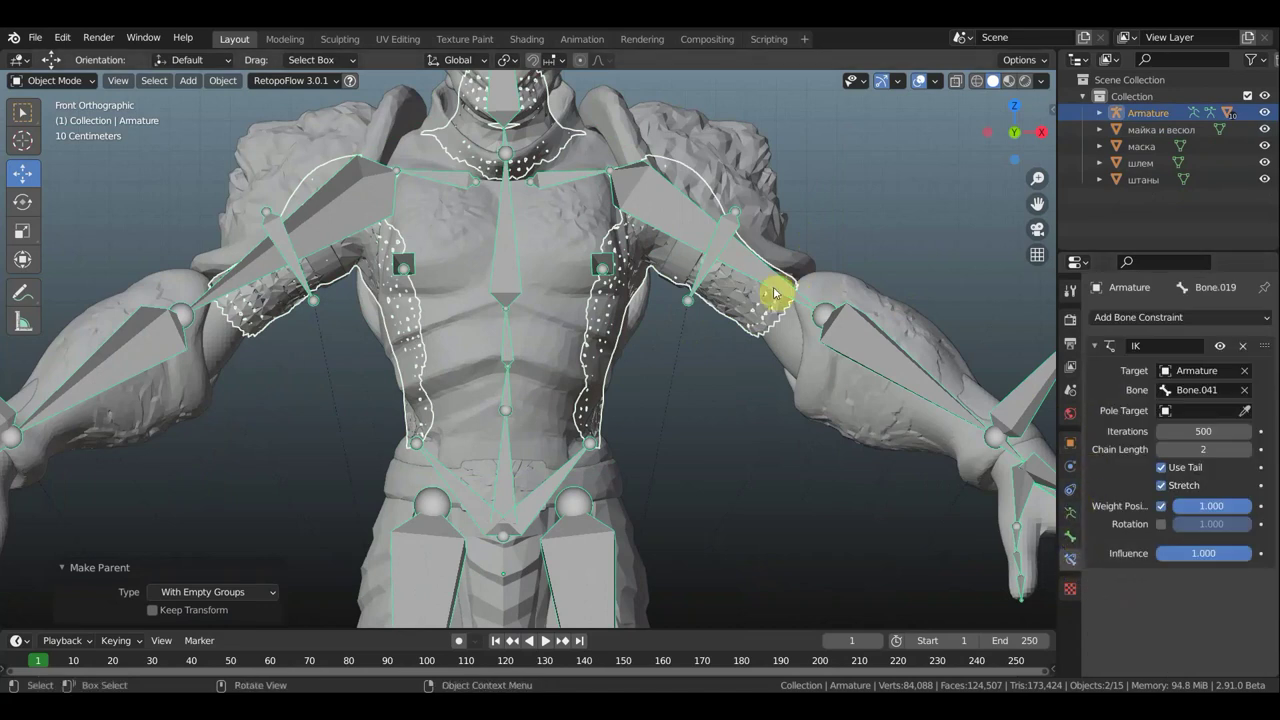
Give кольчуга a Data Transfer modifier copying vertex groups from тело конец.
left_click(765, 322)
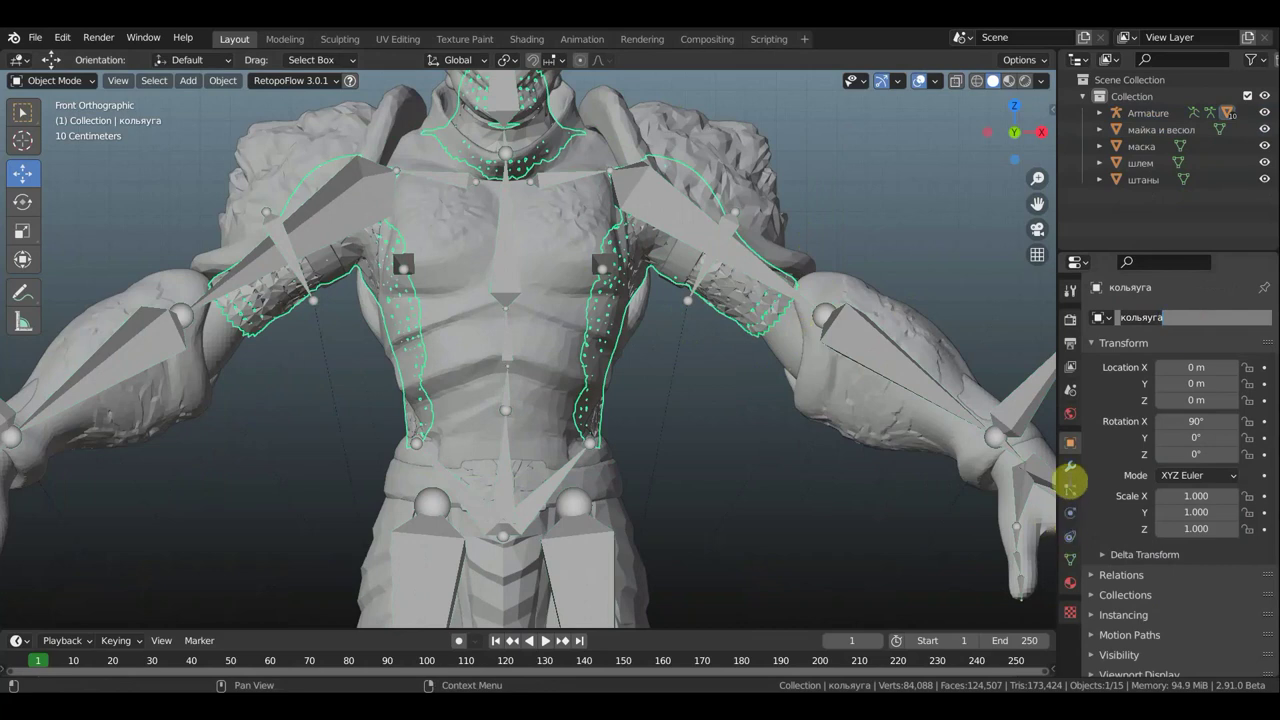
left_click(1071, 467)
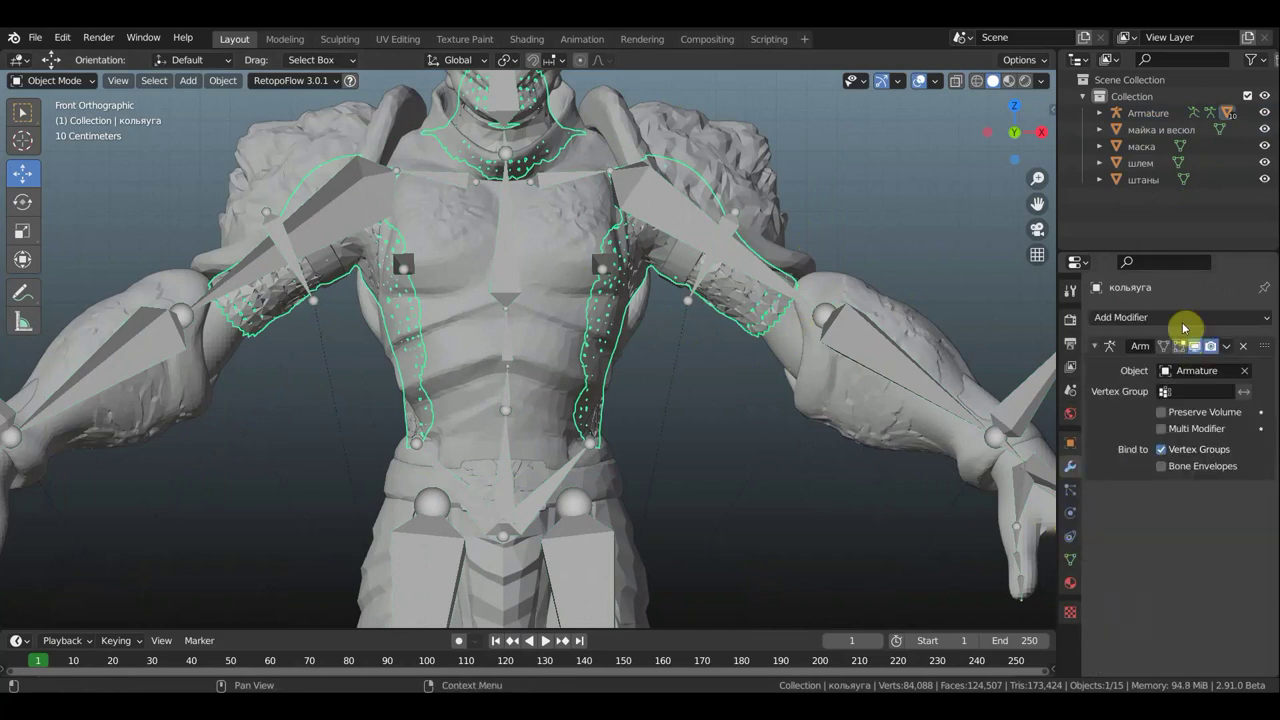
left_click(1180, 318)
left_click(795, 363)
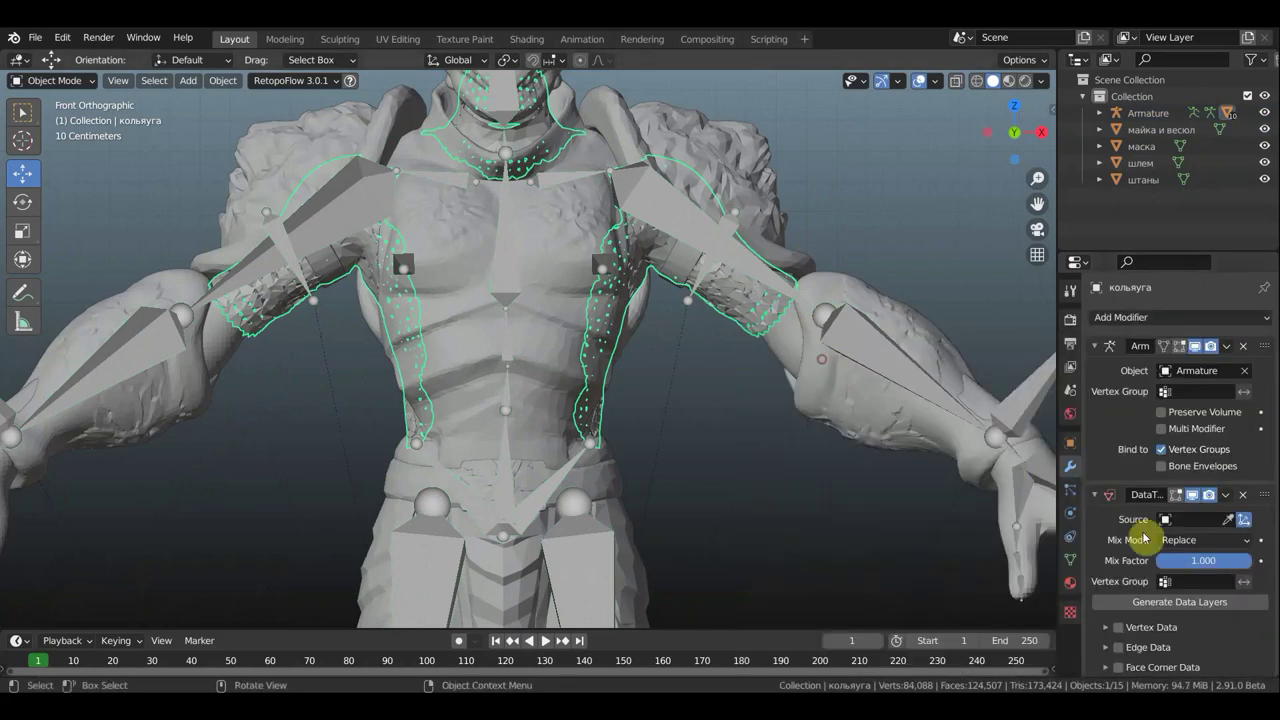
left_click(1228, 520)
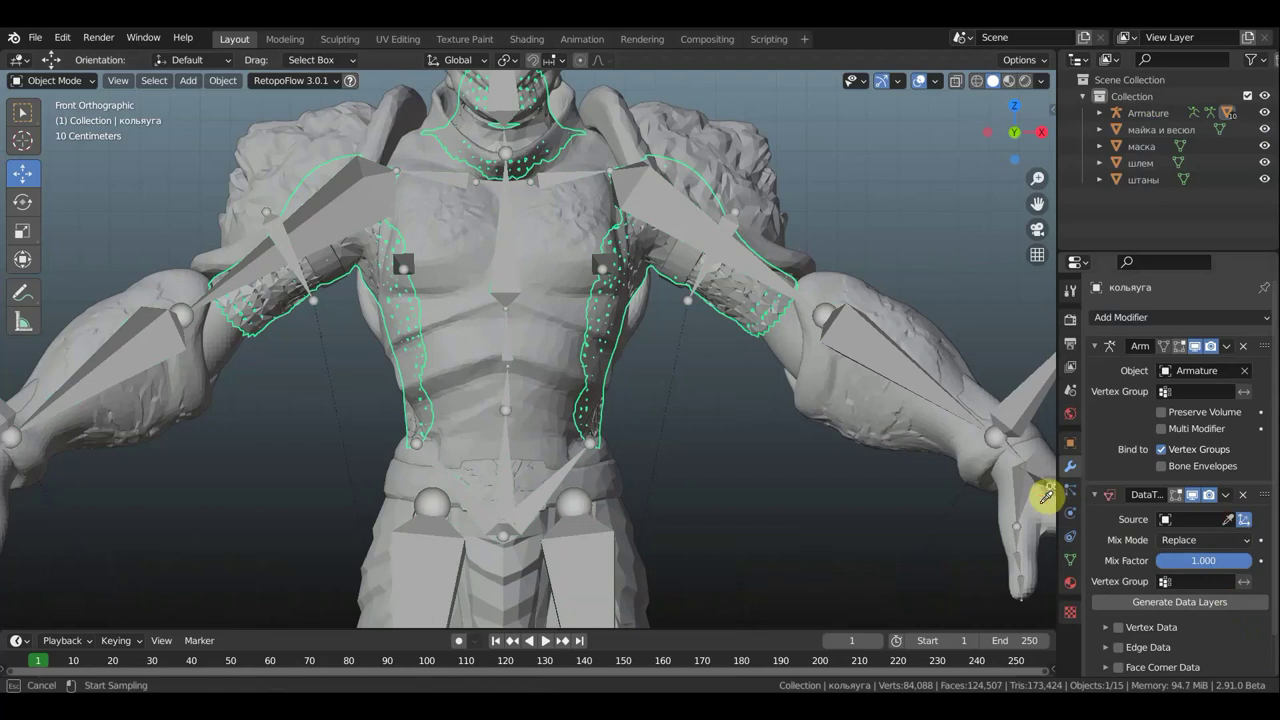
left_click(1048, 504)
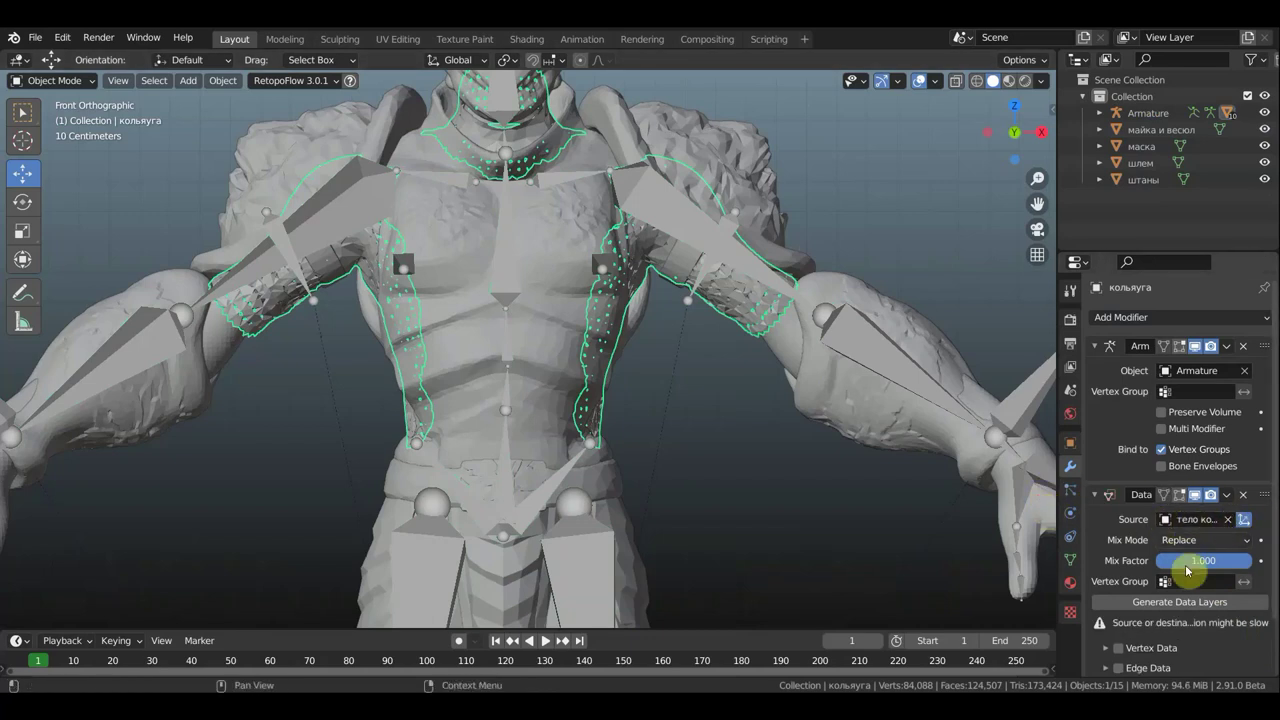
left_click(1103, 651)
scroll(1110, 645, "down", 3)
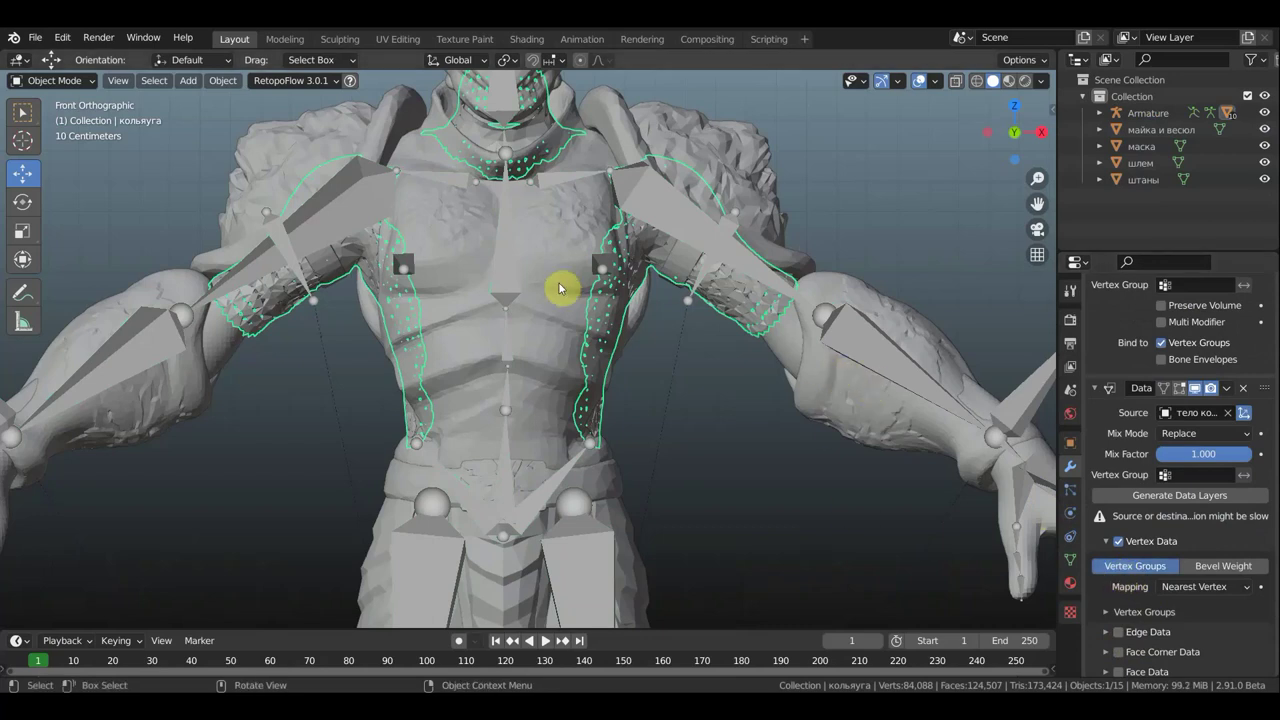
Select the shirt mesh майка и весол among the overlapping meshes.
left_click(683, 269)
left_click(729, 291)
left_click(737, 303)
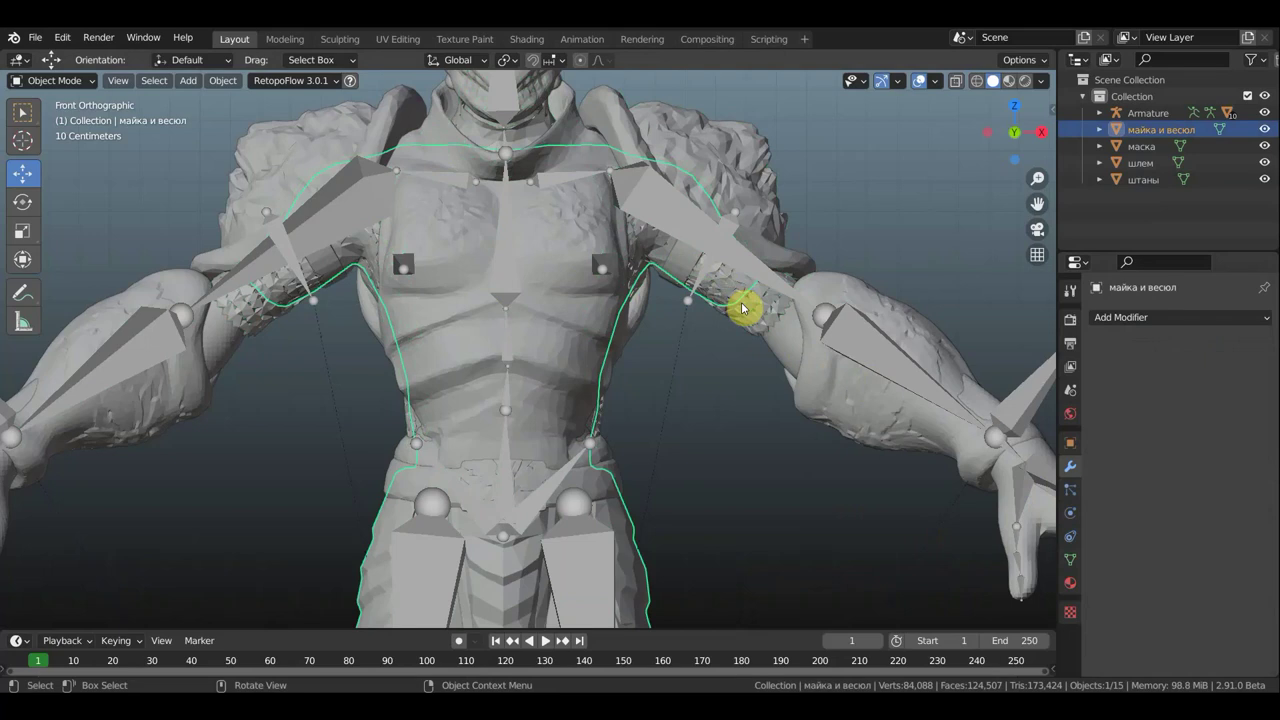
Parent the shirt майка и весол to the Armature with empty groups.
left_click(883, 337, "shift")
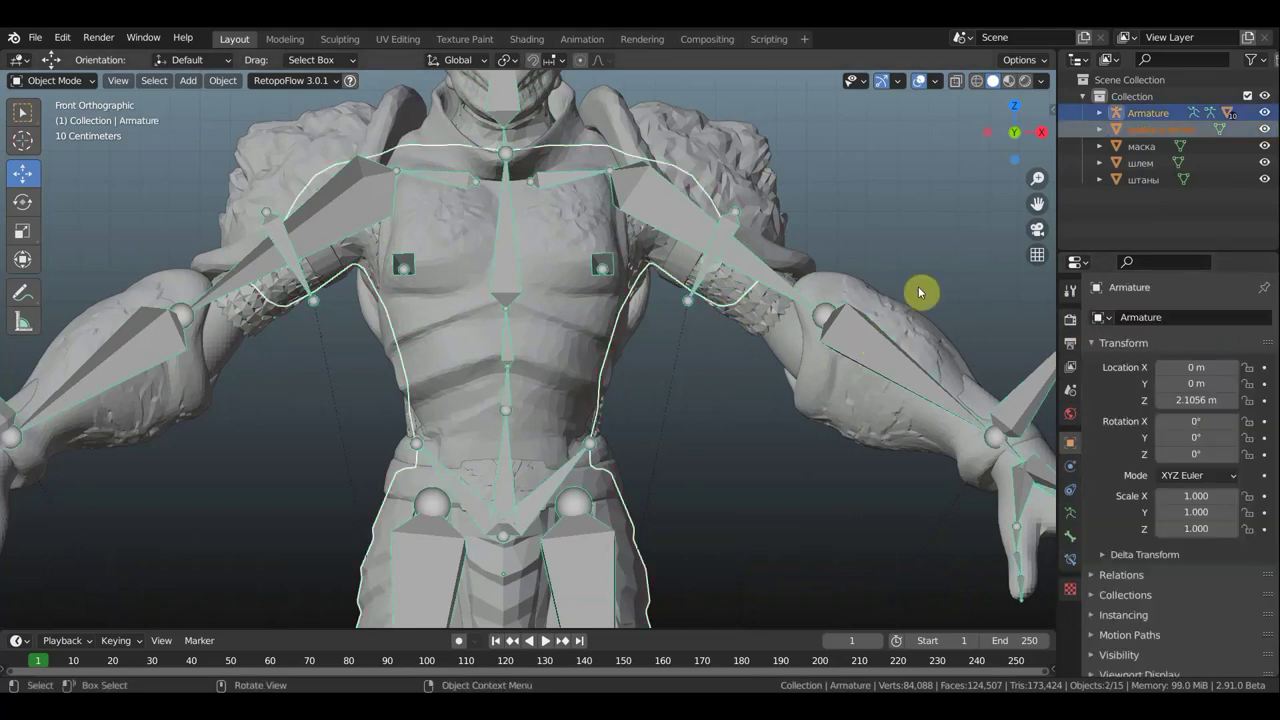
key("ctrl+p")
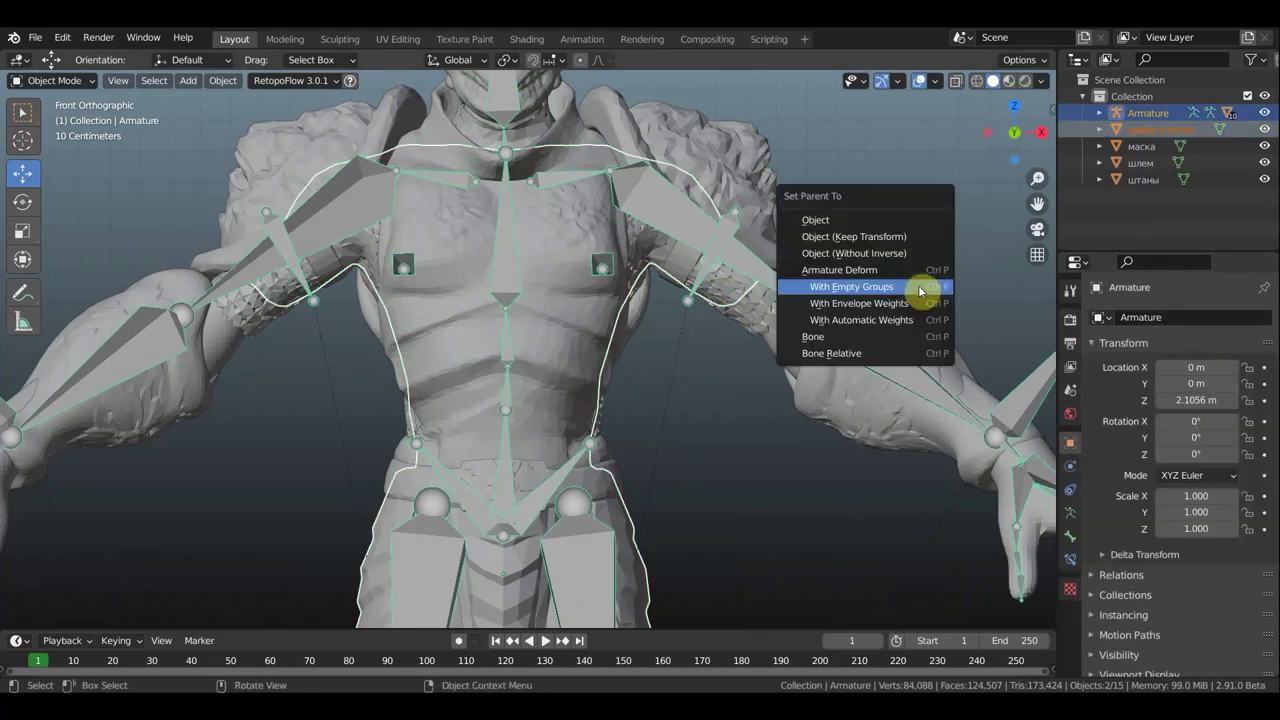
left_click(850, 287)
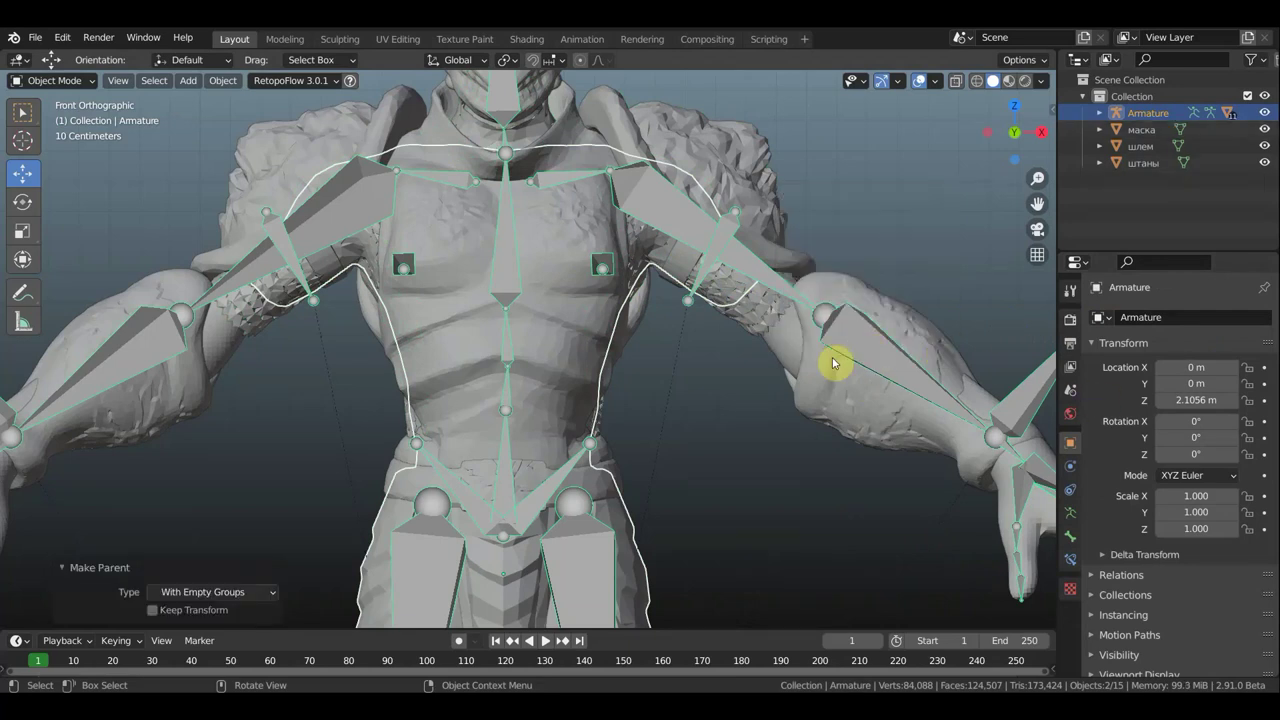
Give the shirt a Data Transfer modifier copying vertex groups from тело конец.
left_click(714, 300)
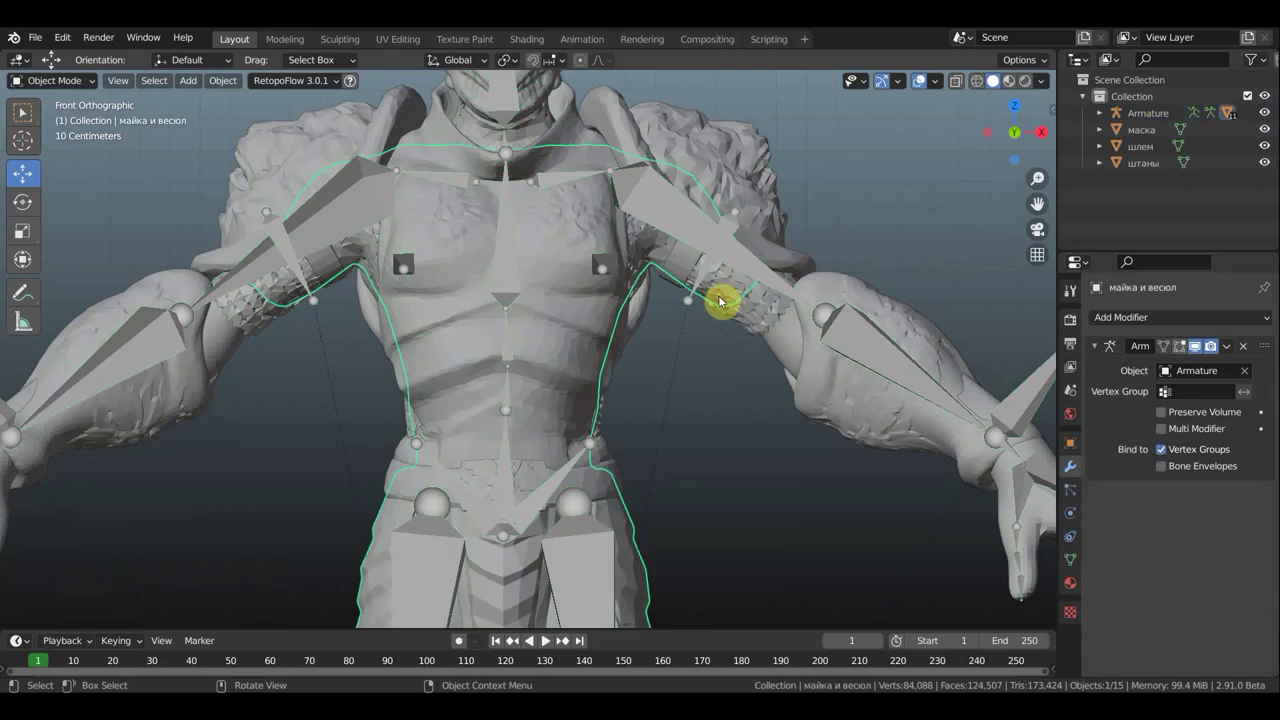
left_click(1145, 318)
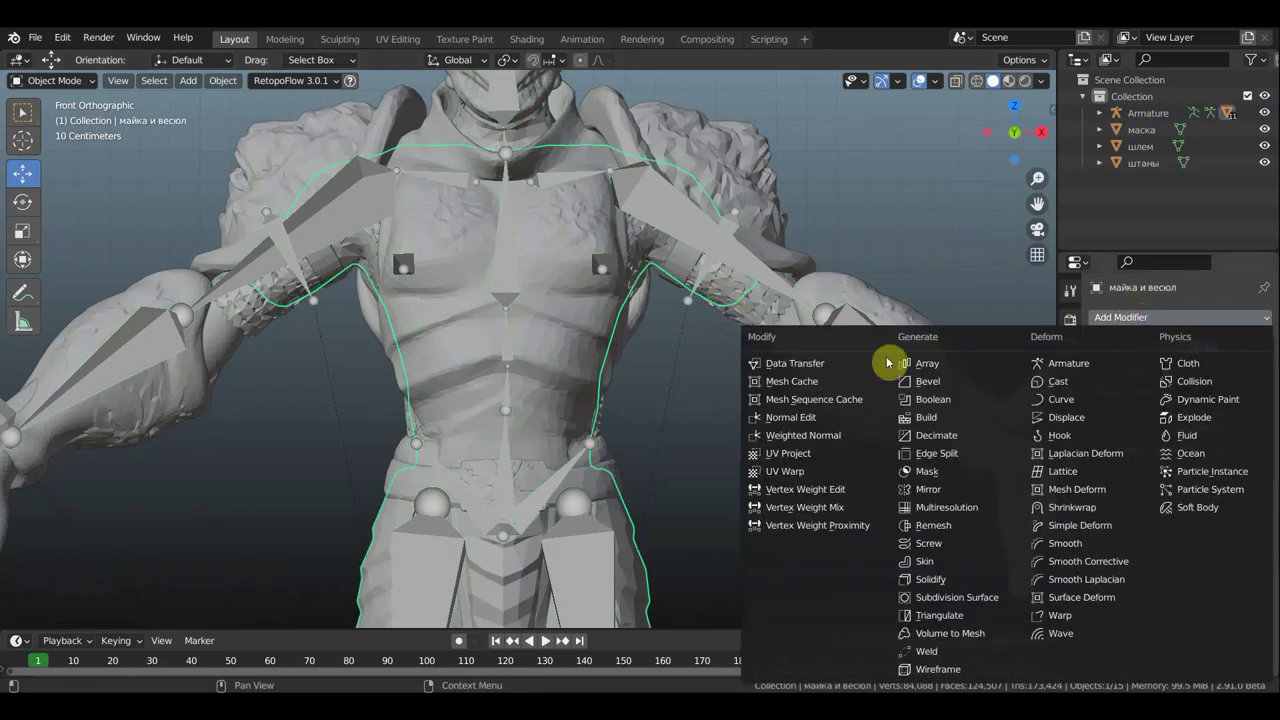
left_click(822, 364)
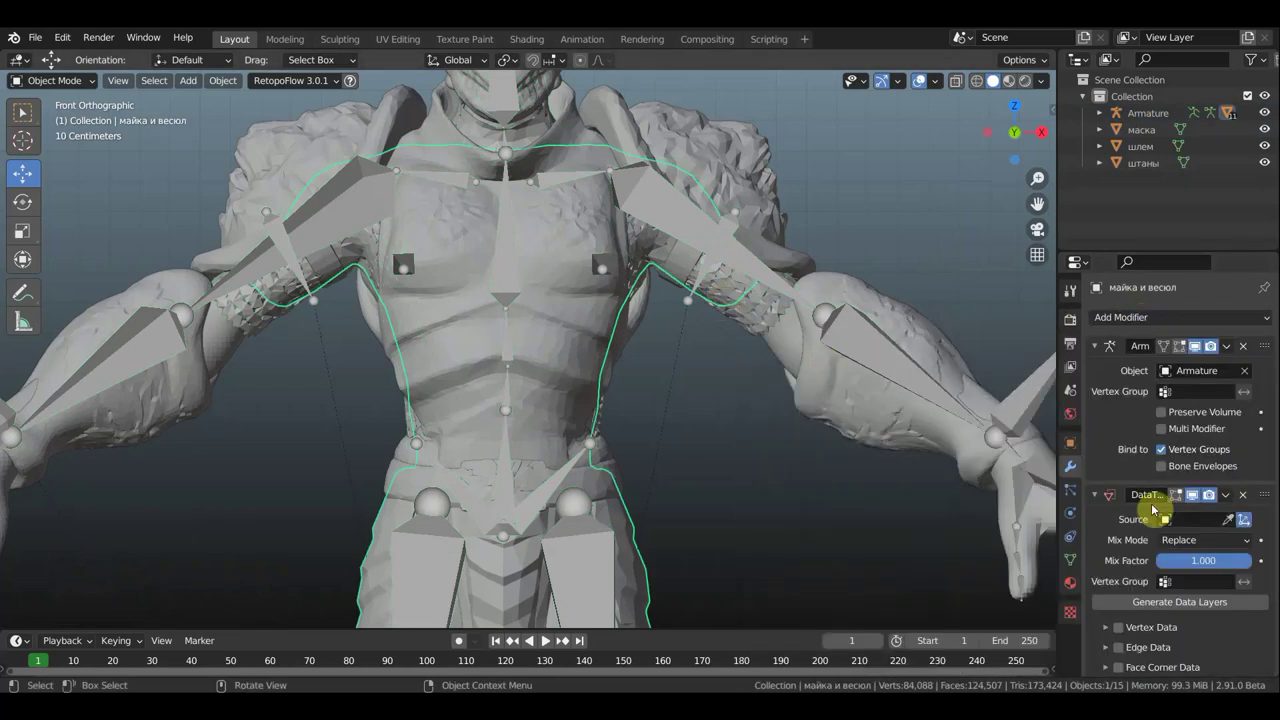
left_click(1221, 517)
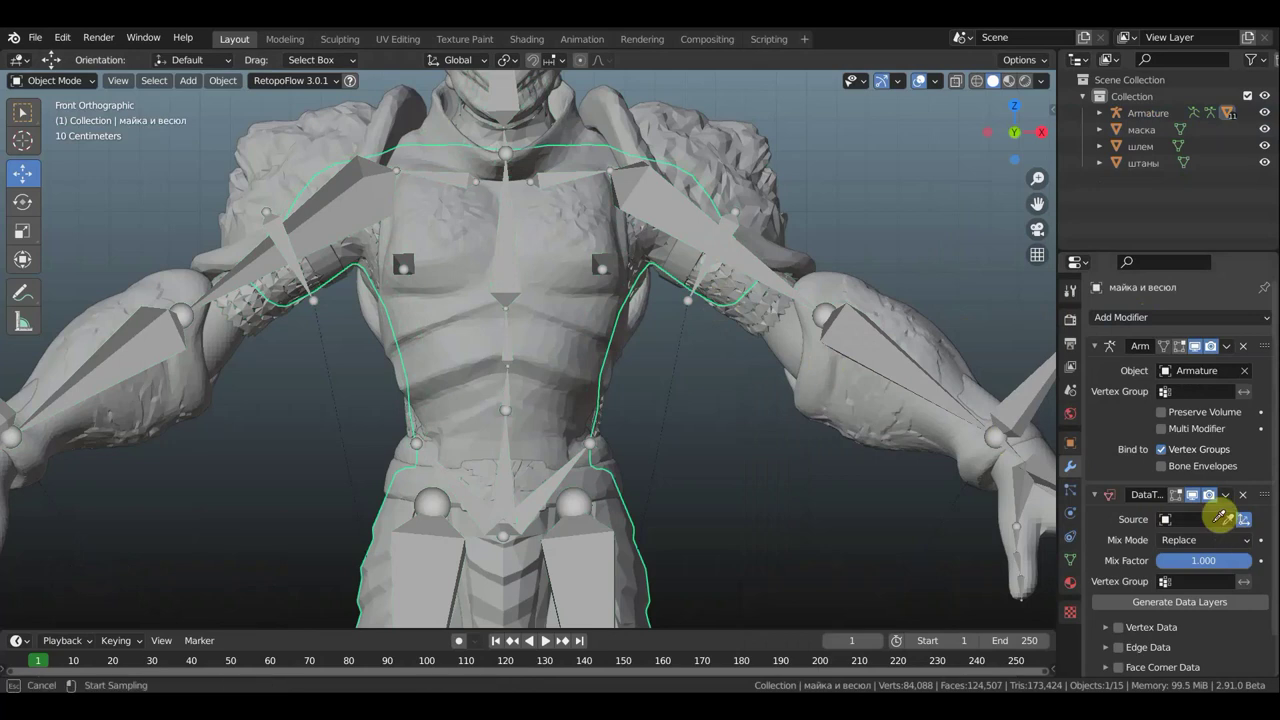
left_click(1008, 494)
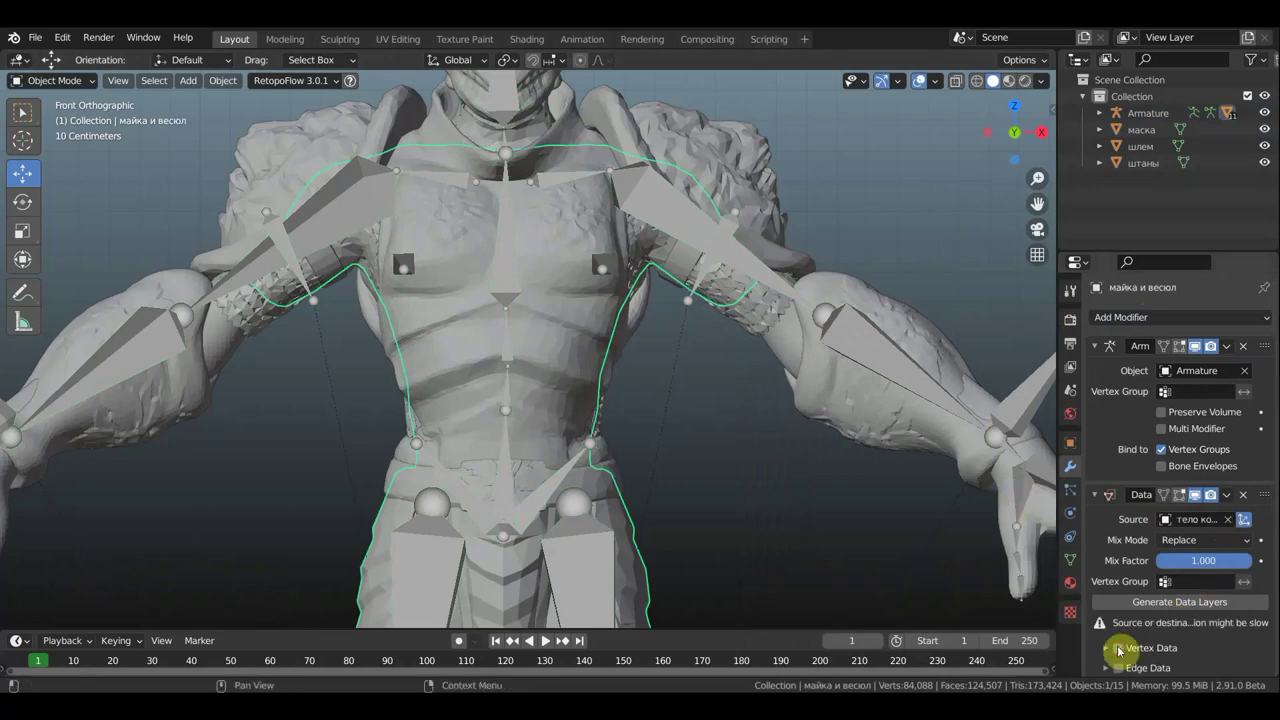
scroll(1119, 648, "down", 2)
left_click(1118, 594)
left_click(1105, 594)
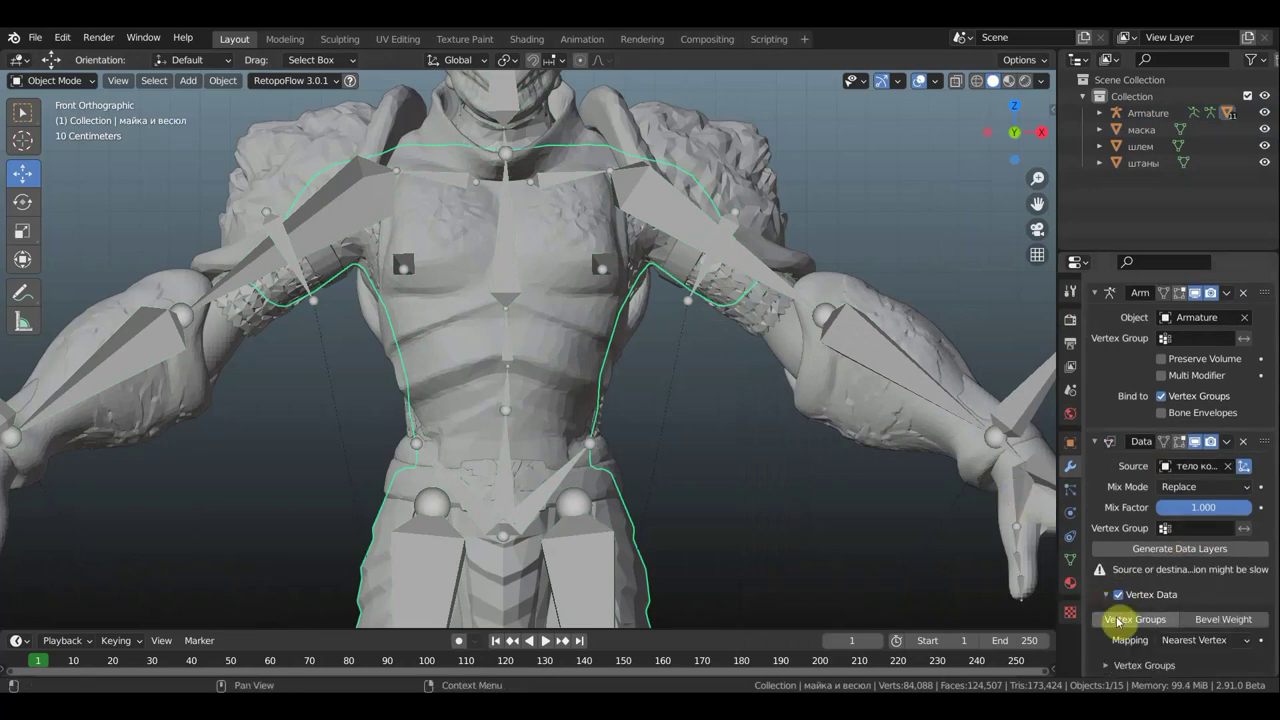
left_click(1127, 619)
scroll(651, 437, "down", 2)
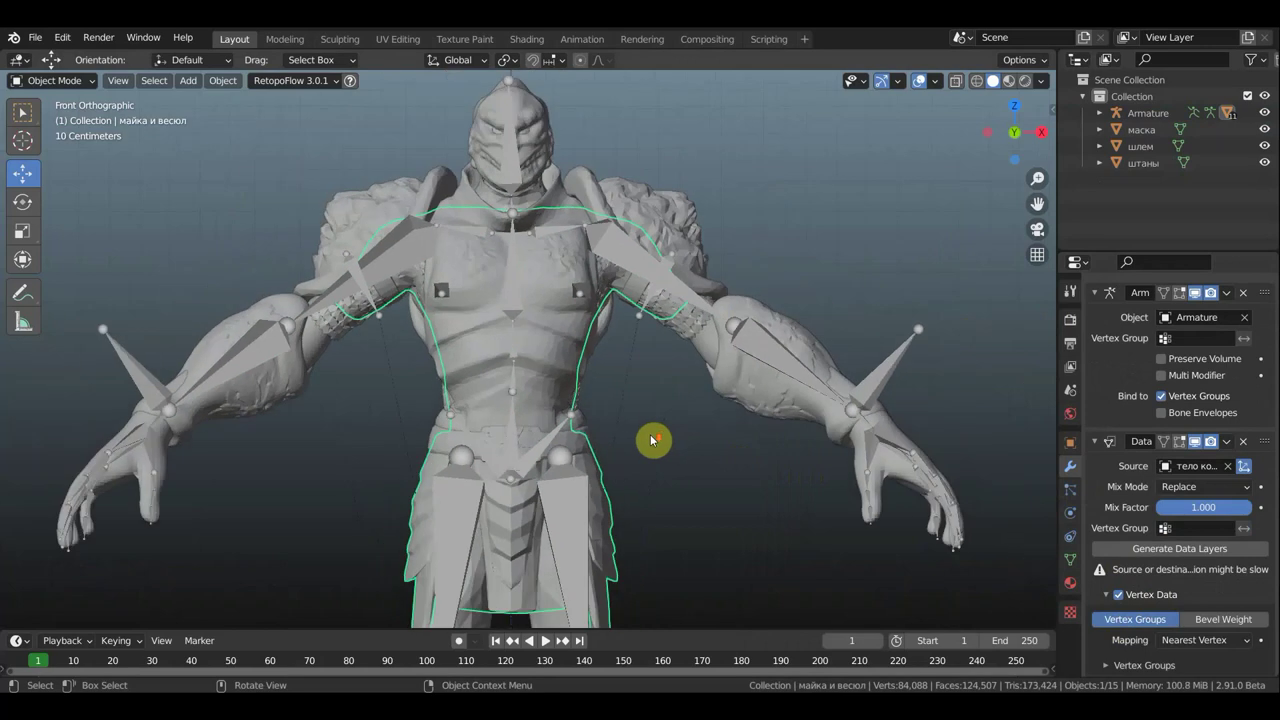
scroll(656, 440, "down", 2)
Zoom in on the torso and select the pants mesh штаны.
middle_click_drag(678, 332, 697, 246, "shift")
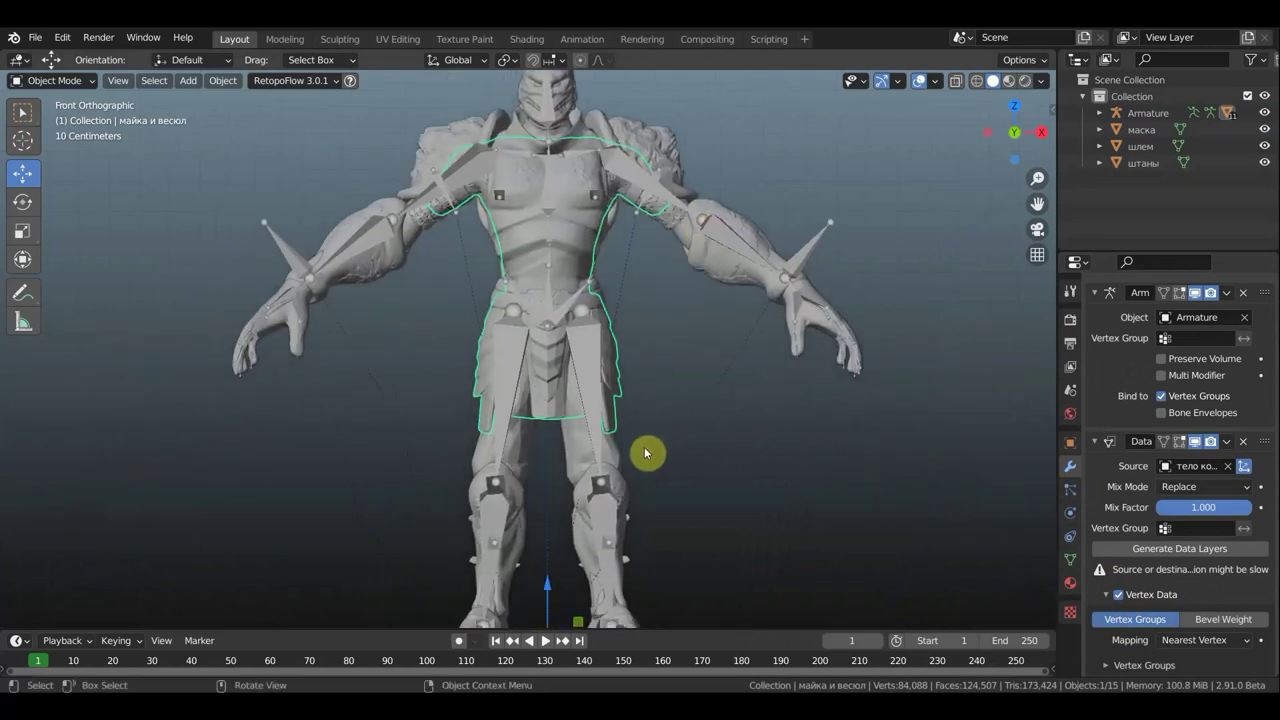
scroll(707, 333, "up", 1)
scroll(707, 333, "up", 2)
scroll(753, 286, "up", 1)
scroll(737, 310, "up", 1)
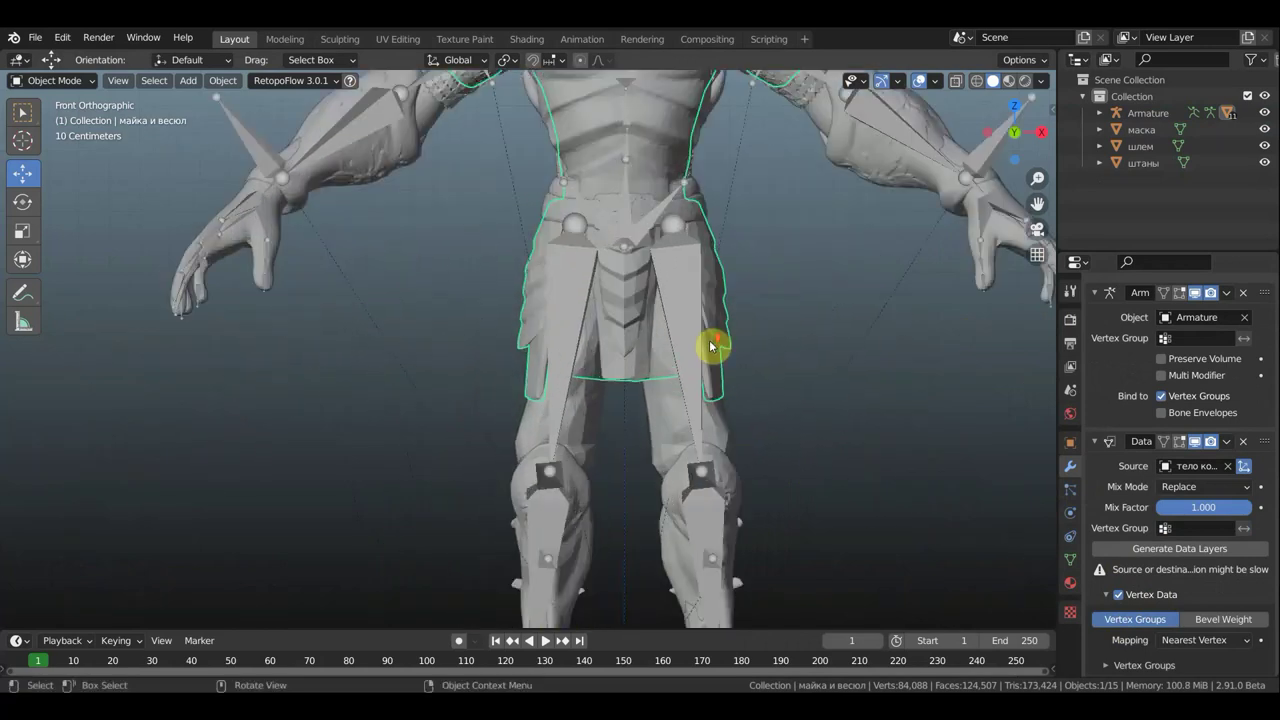
left_click(620, 305)
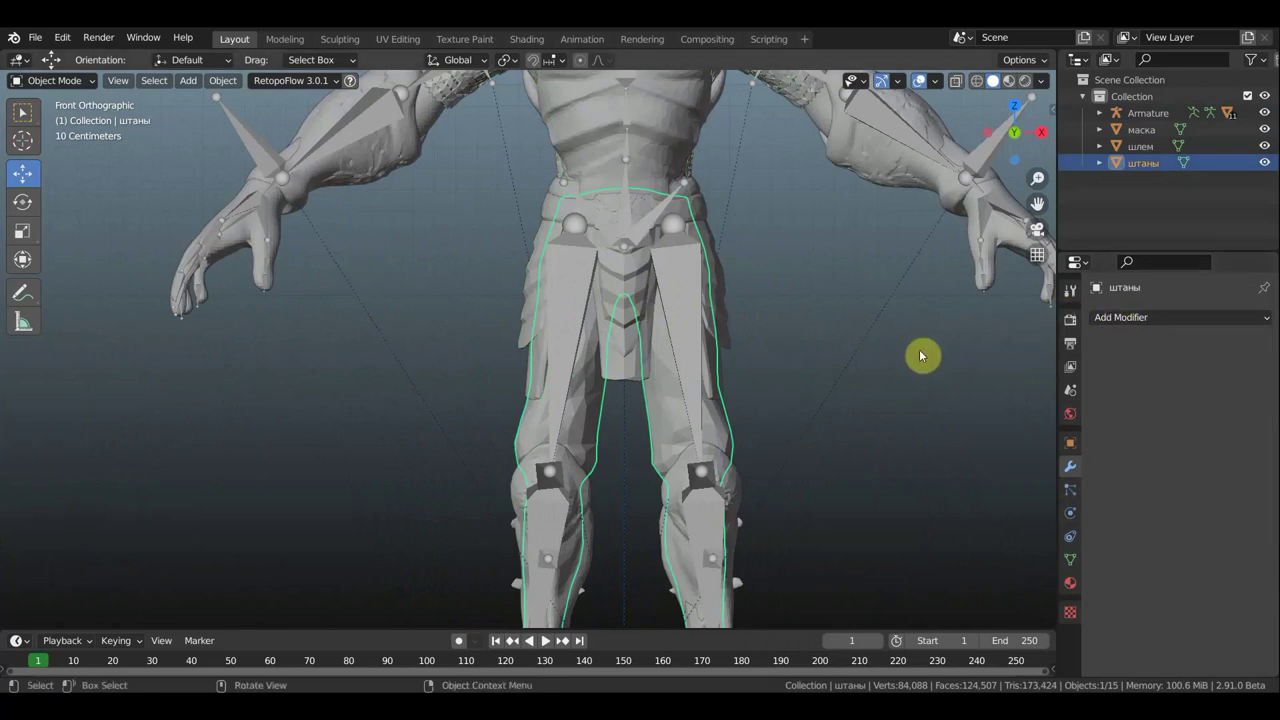
Parent the pants to the Armature using With Empty Groups.
scroll(890, 440, "up", 2, "shift")
scroll(880, 450, "up", 3, "shift")
left_click(928, 261, "shift")
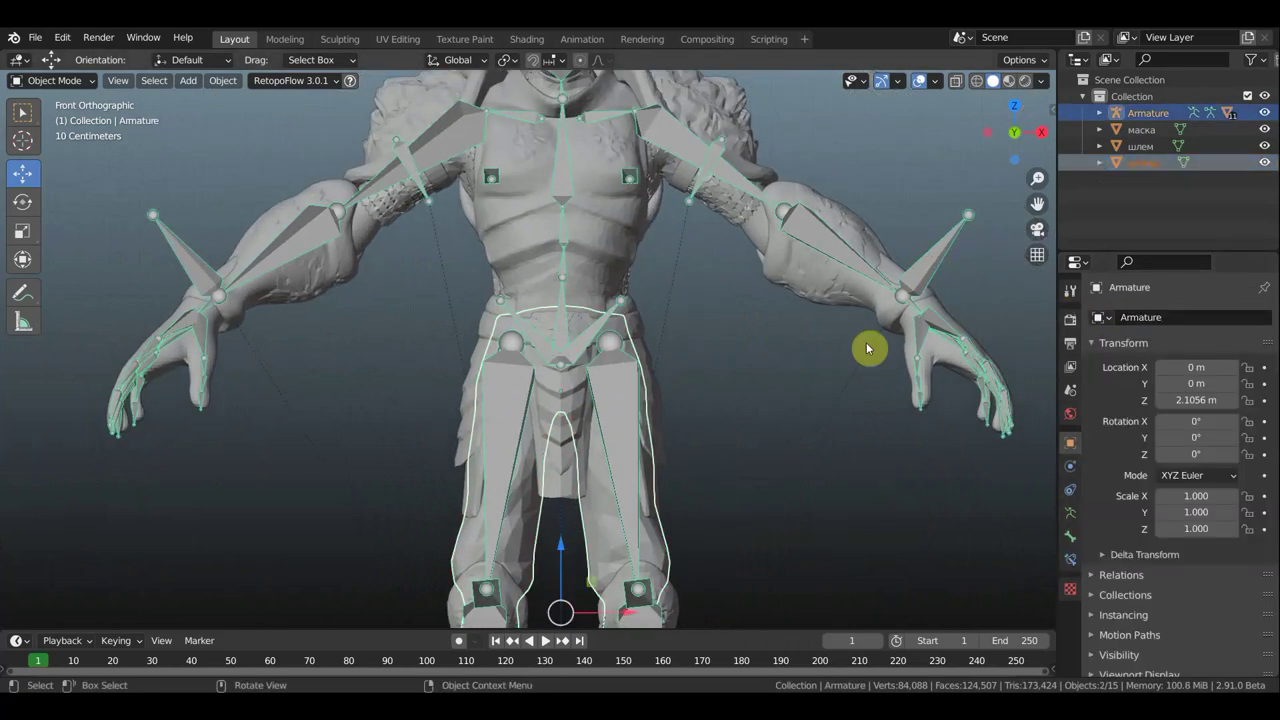
key("ctrl+p")
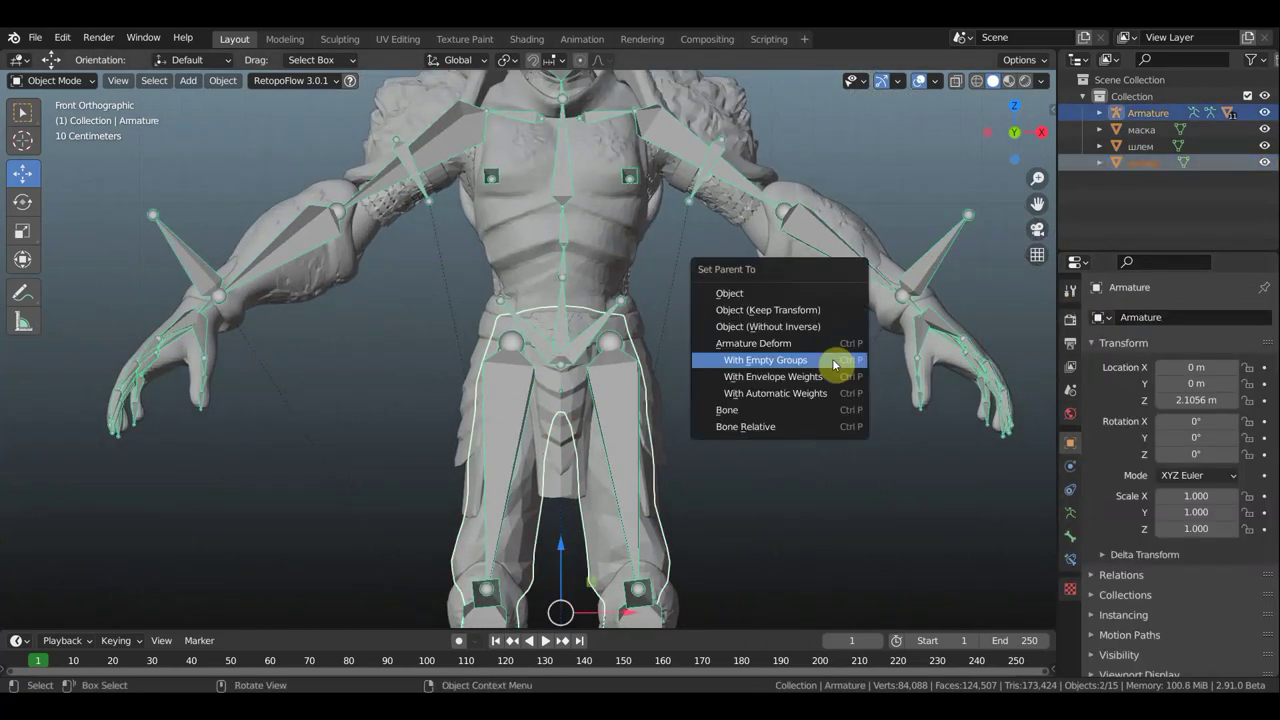
left_click(832, 358)
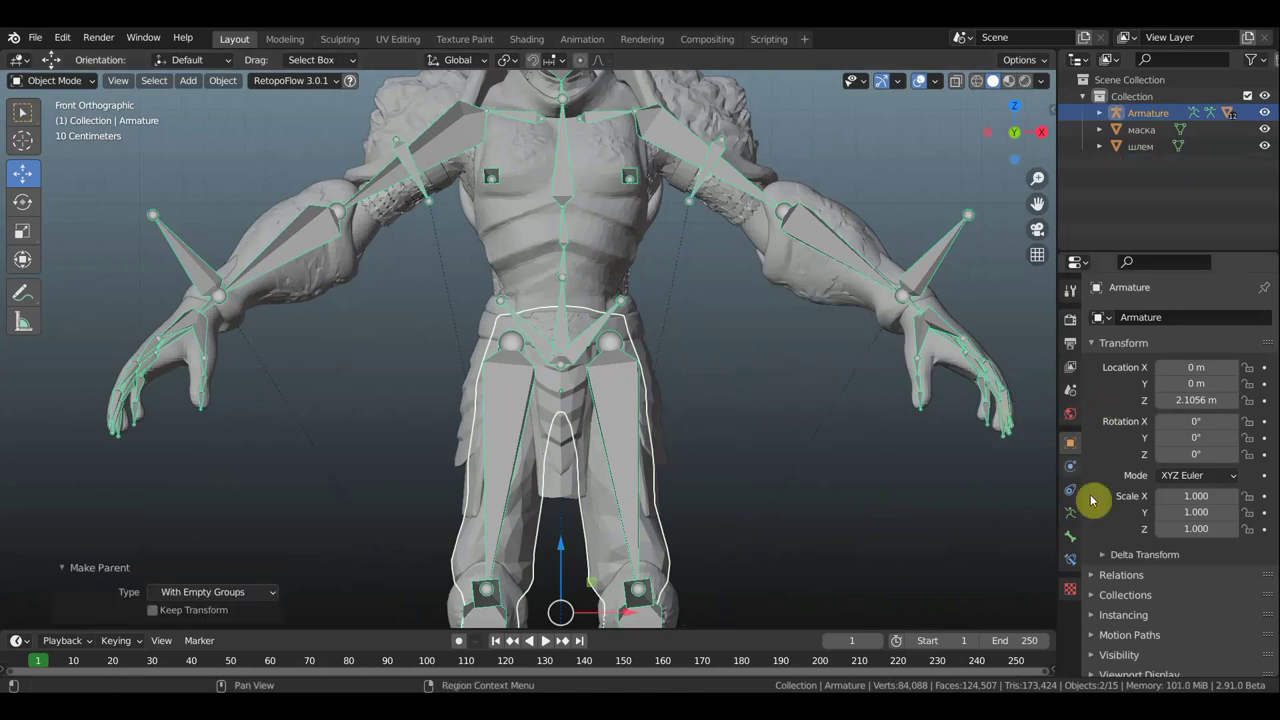
Add a Data Transfer modifier to the pants with the body as source and Vertex Data enabled.
left_click(665, 565)
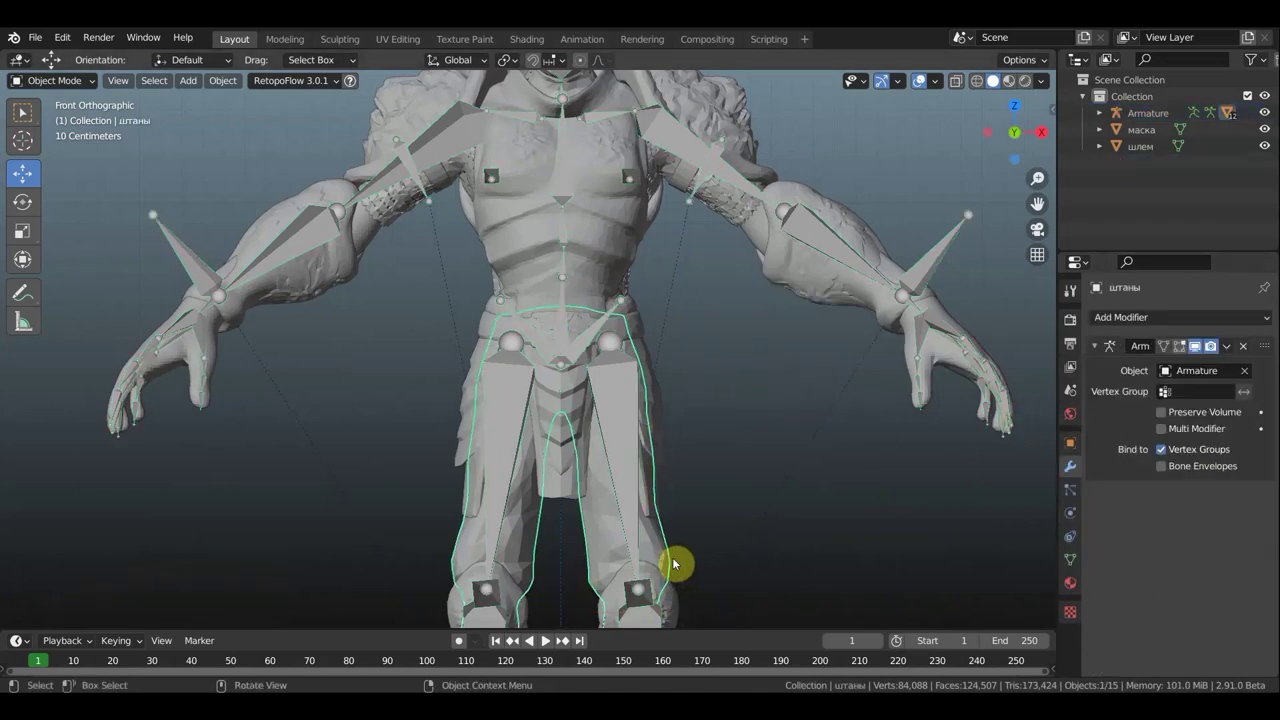
left_click(1197, 319)
left_click(829, 364)
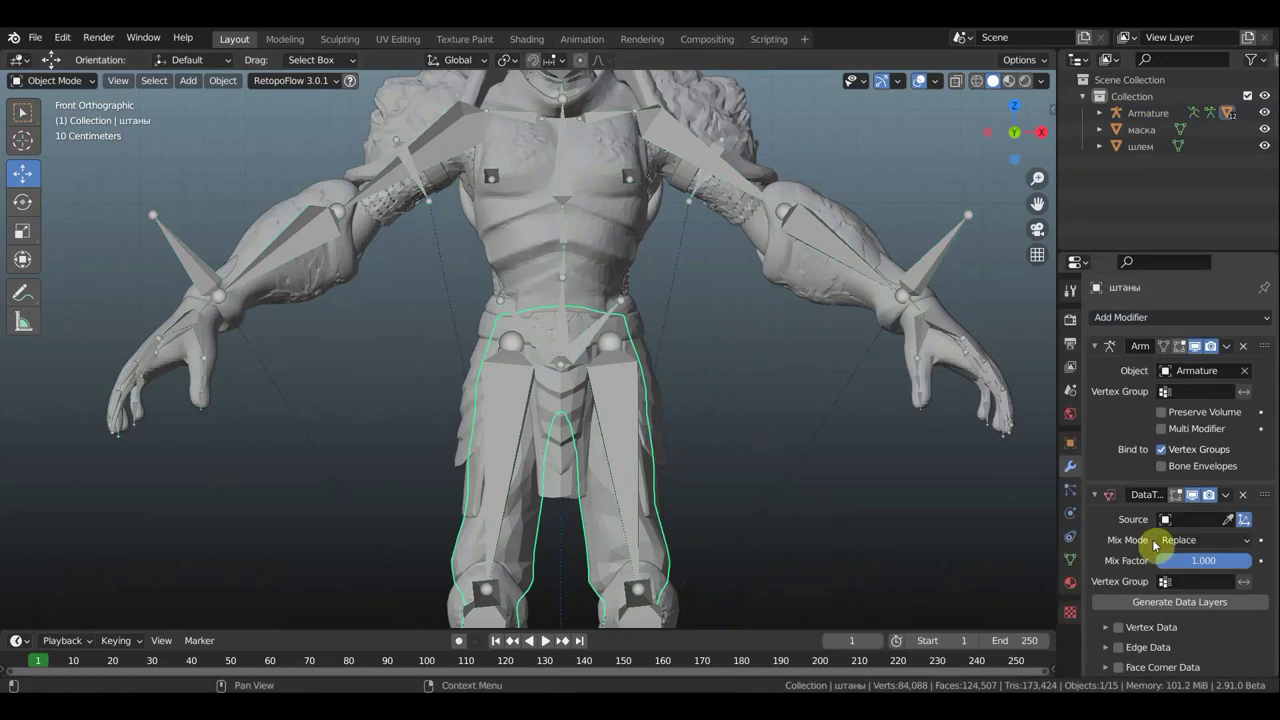
left_click(1228, 519)
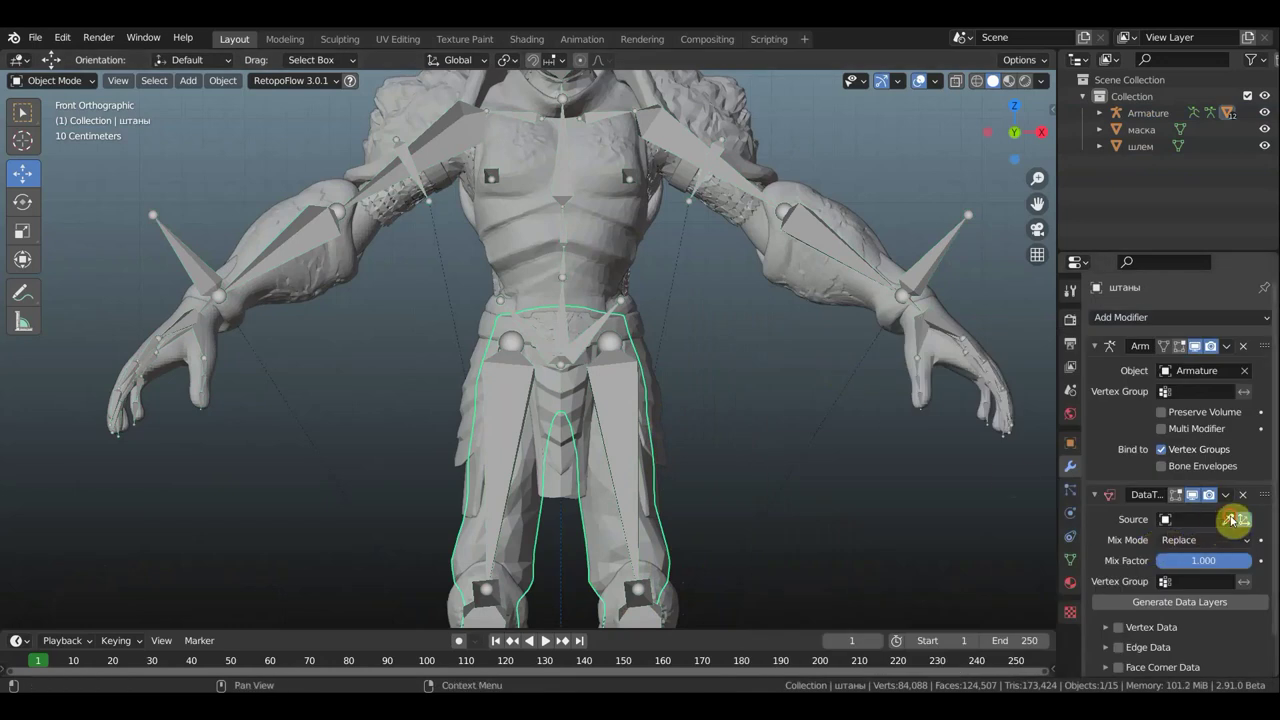
left_click(941, 359)
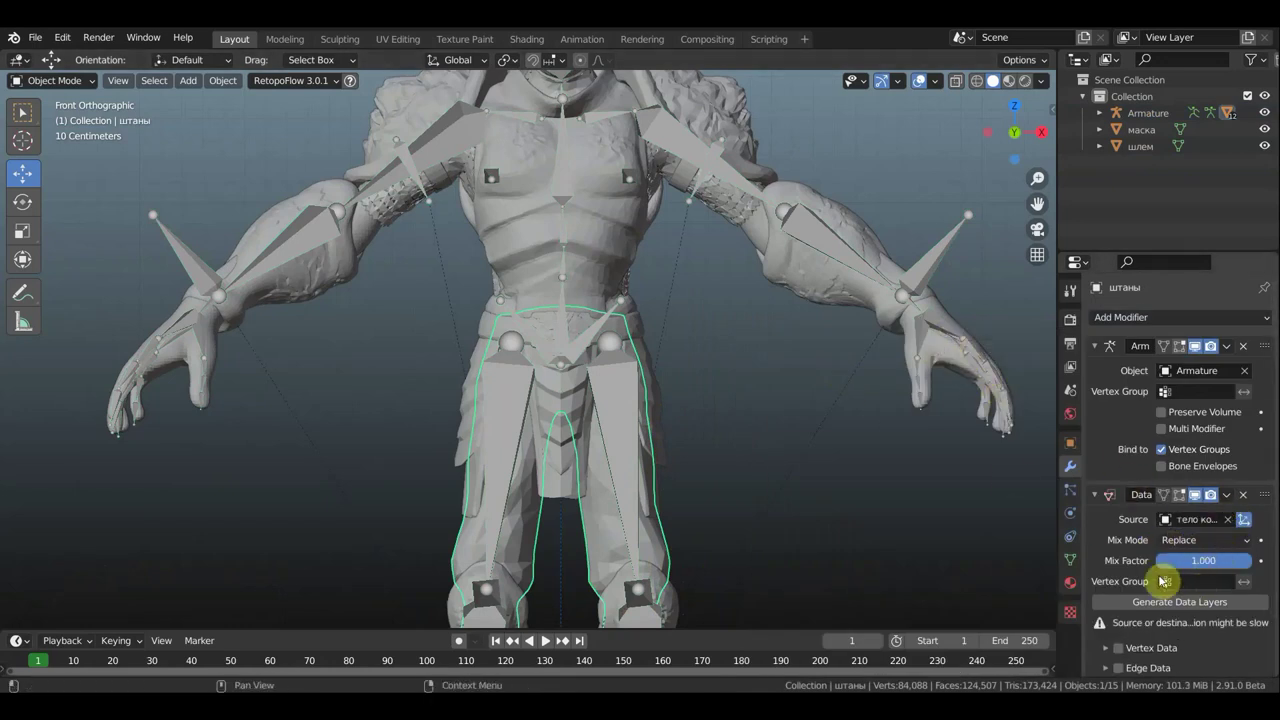
left_click(1106, 647)
left_click(1118, 648)
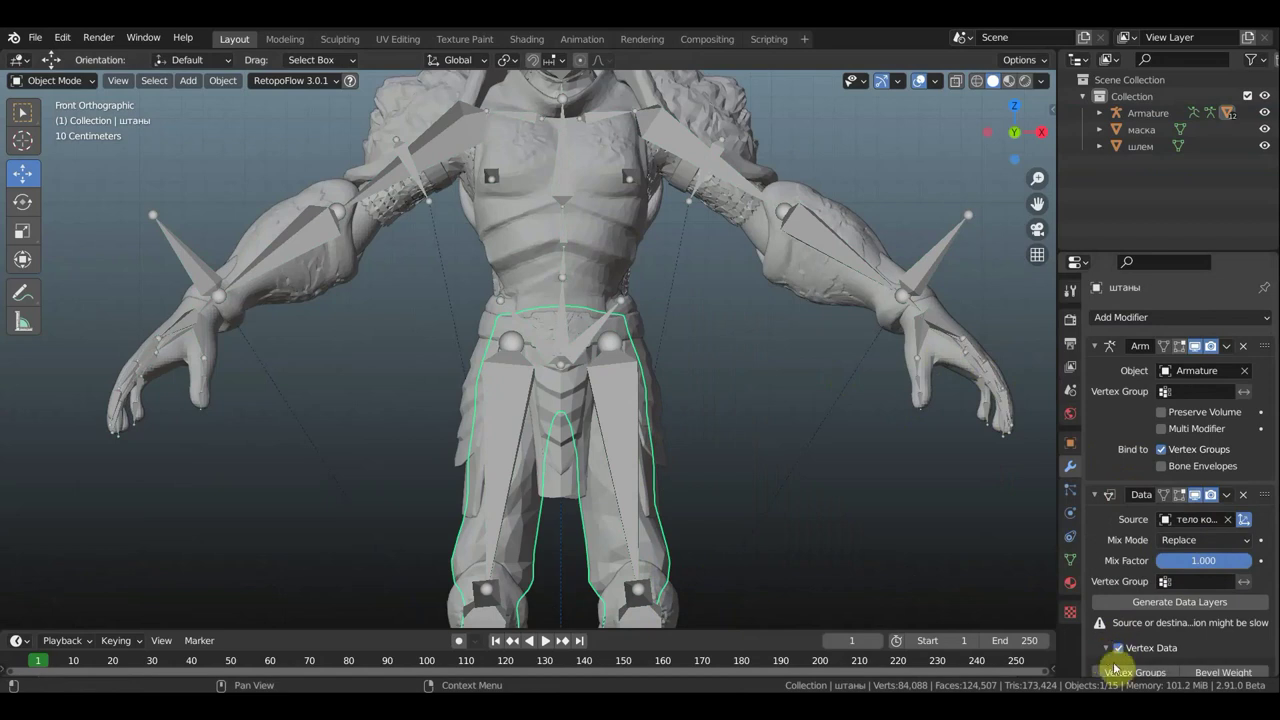
scroll(1125, 645, "down", 2)
scroll(1130, 625, "down", 1)
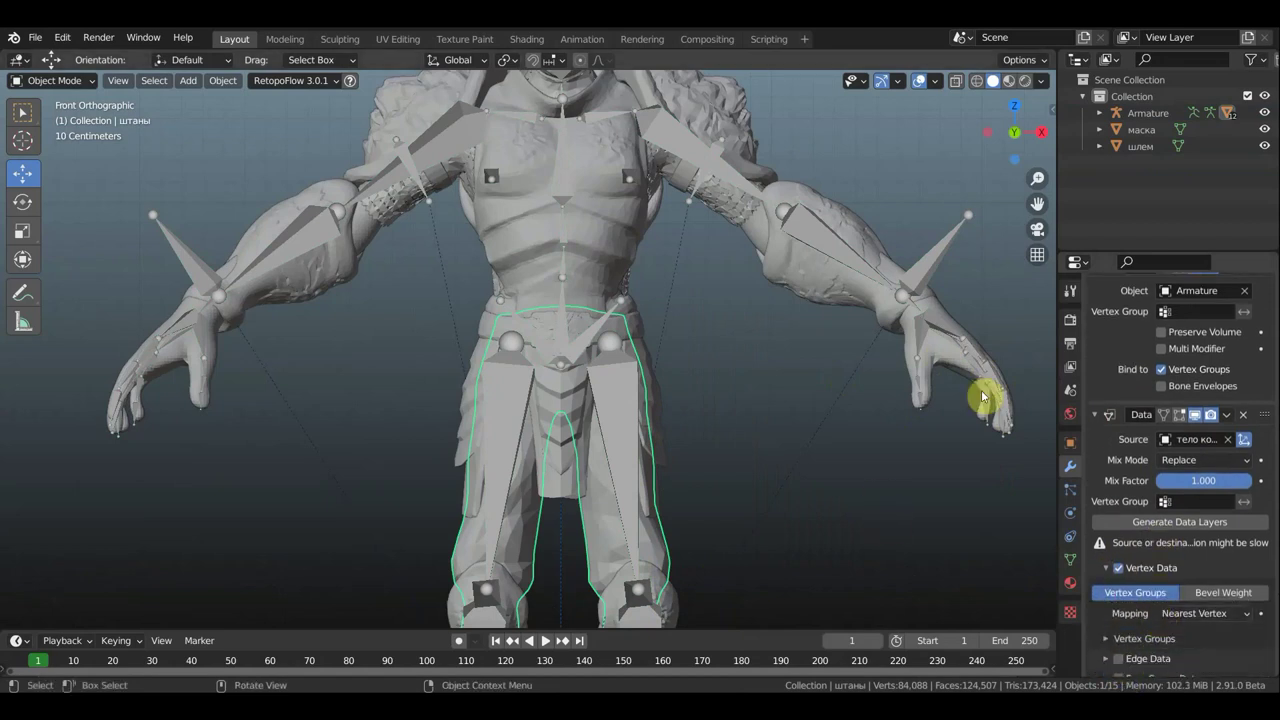
scroll(525, 360, "up", 1)
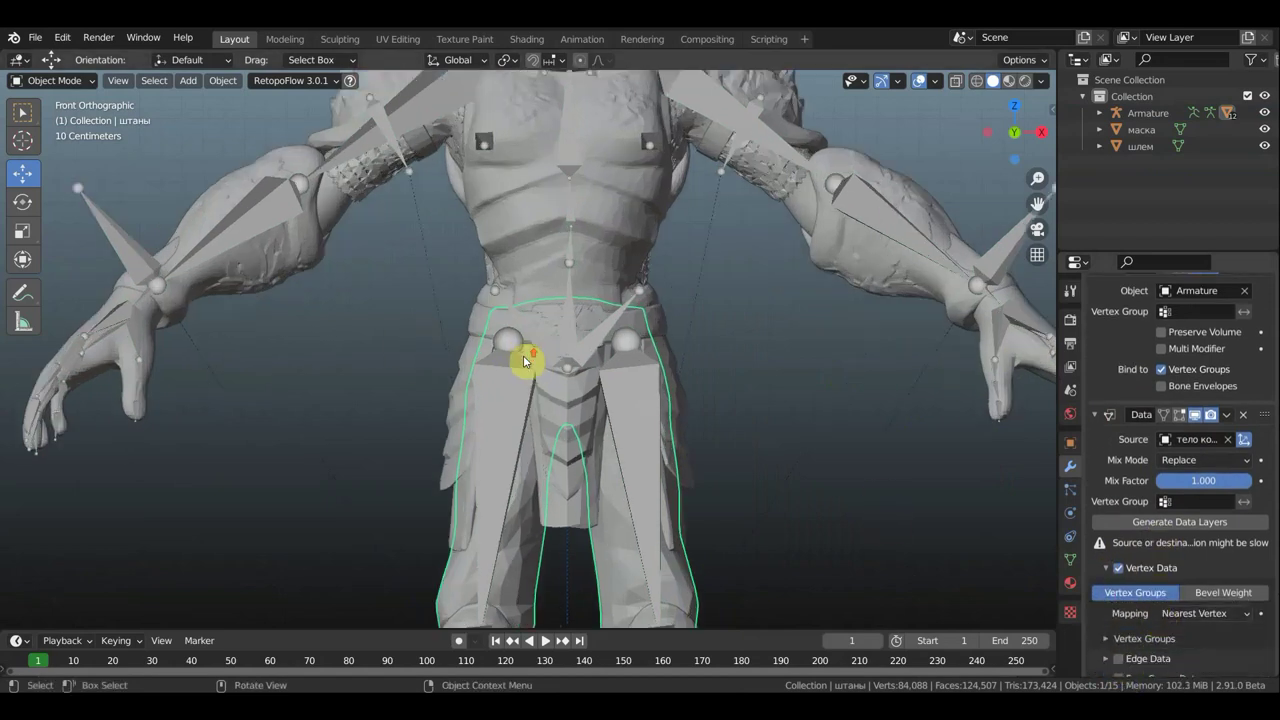
Select the shirt mesh to compare its setup, checking it from the side and front.
left_click(568, 404)
scroll(620, 363, "down", 1)
scroll(620, 360, "down", 1)
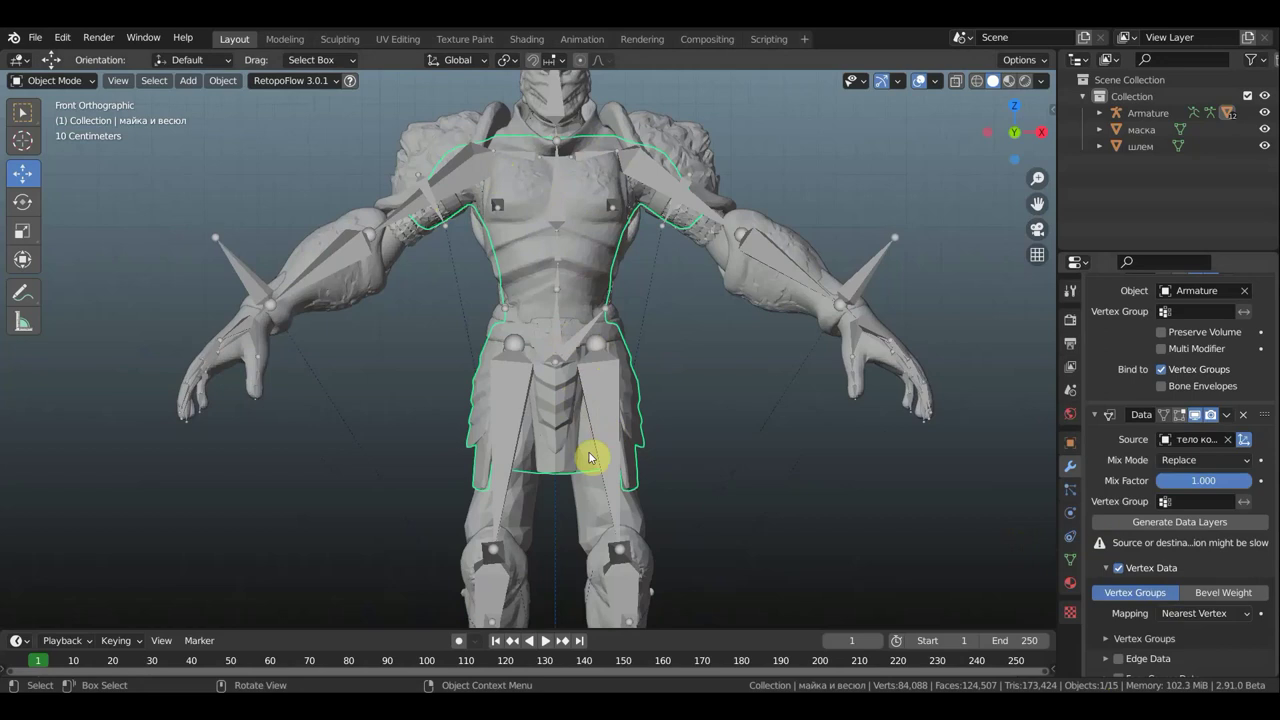
mouse_move(662, 425)
middle_mouse_down()
mouse_move(746, 443)
mouse_move(609, 400)
mouse_move(460, 471)
mouse_move(380, 437)
mouse_move(588, 434)
mouse_move(769, 390)
middle_mouse_up()
key("KP_1")
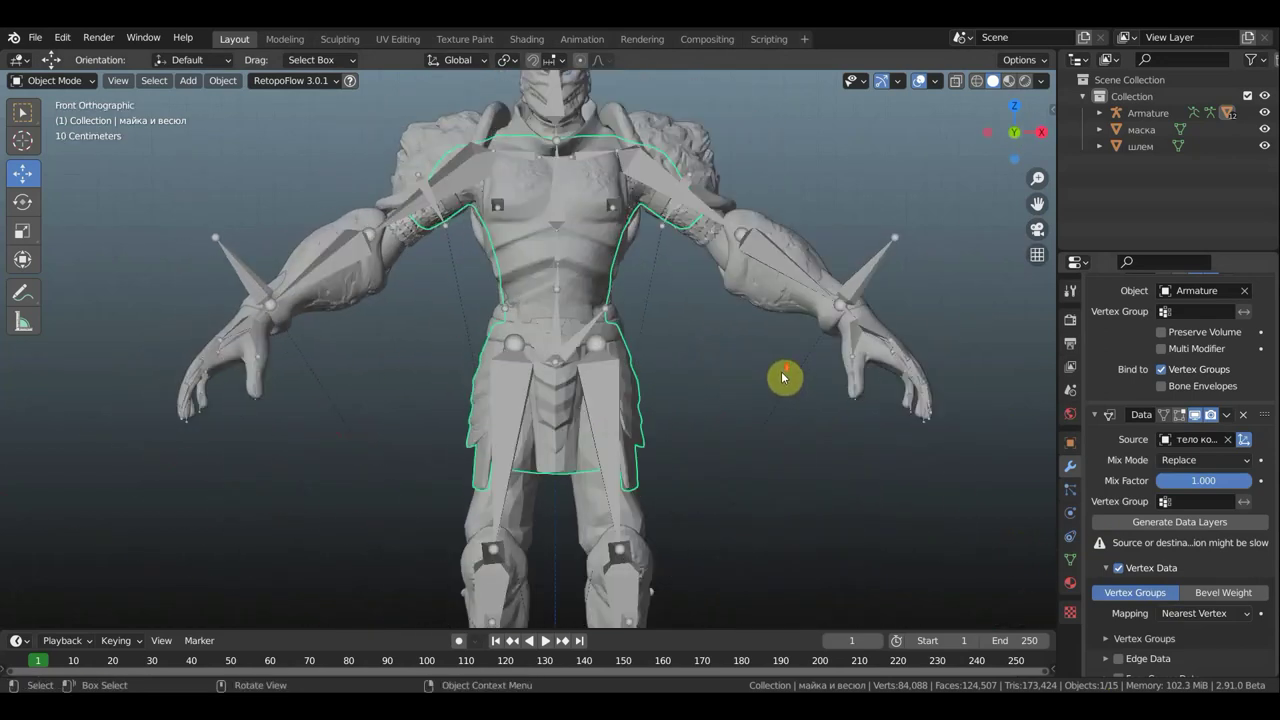
scroll(780, 375, "down", 1)
scroll(777, 380, "down", 1)
Select the armature and enter Edit Mode in right side view.
left_click(736, 309)
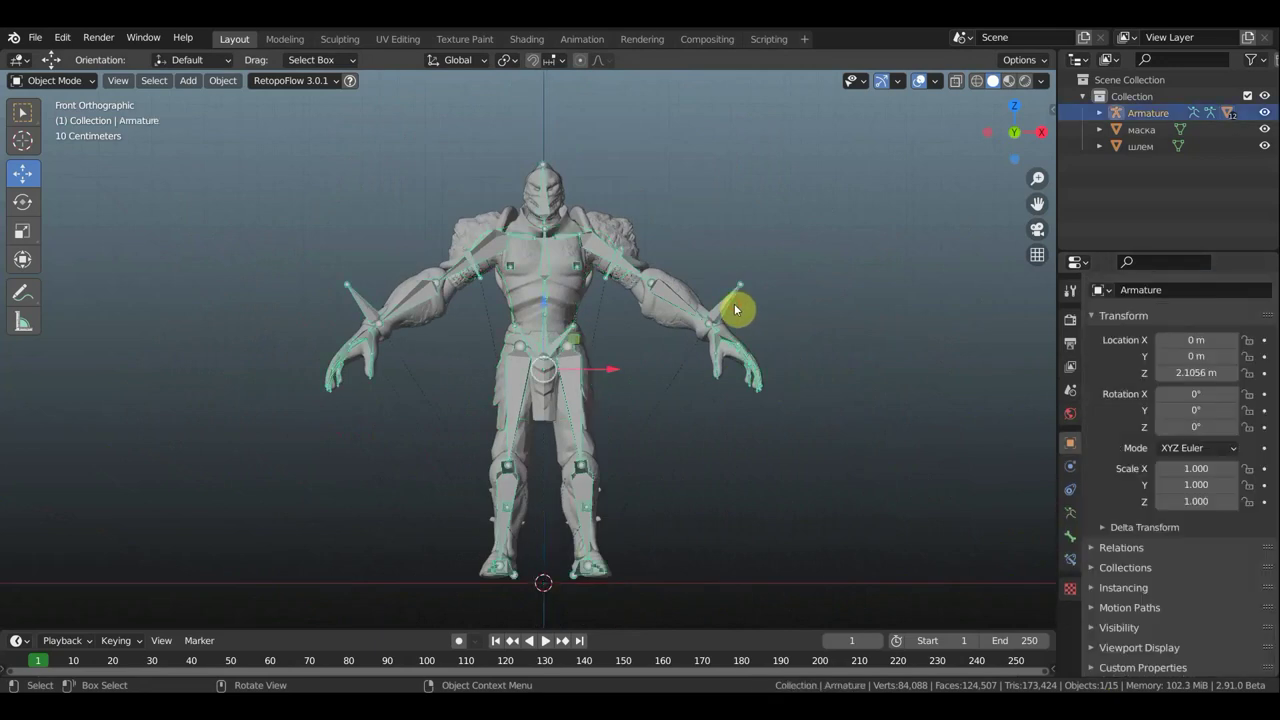
mouse_move(730, 183)
middle_mouse_down()
mouse_move(494, 223)
mouse_move(530, 230)
middle_mouse_up()
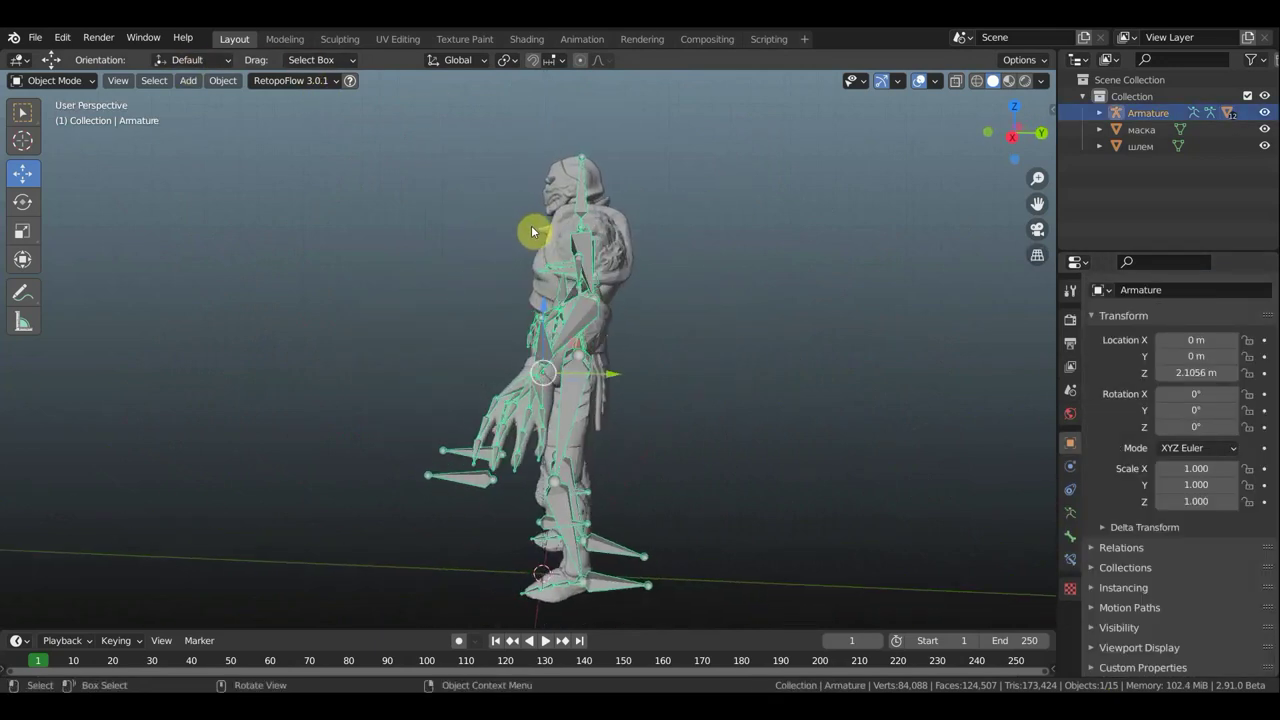
key("KP_1")
key("KP_3")
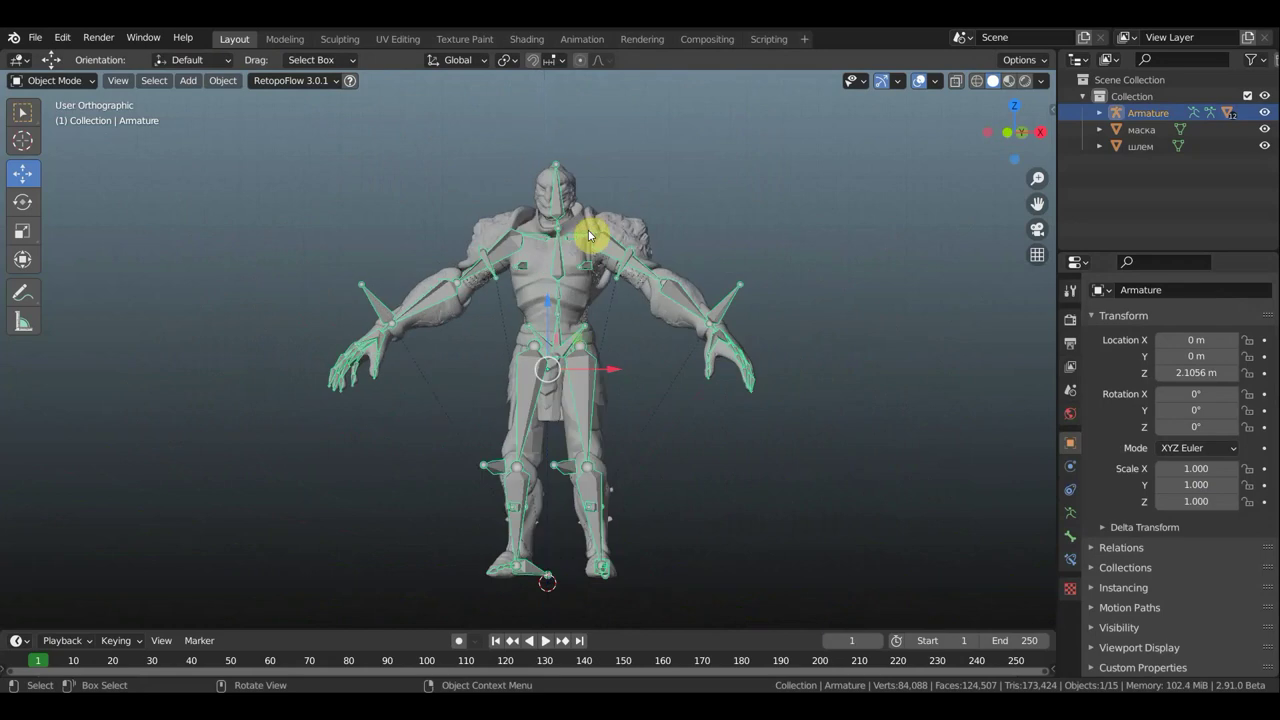
left_click(87, 86)
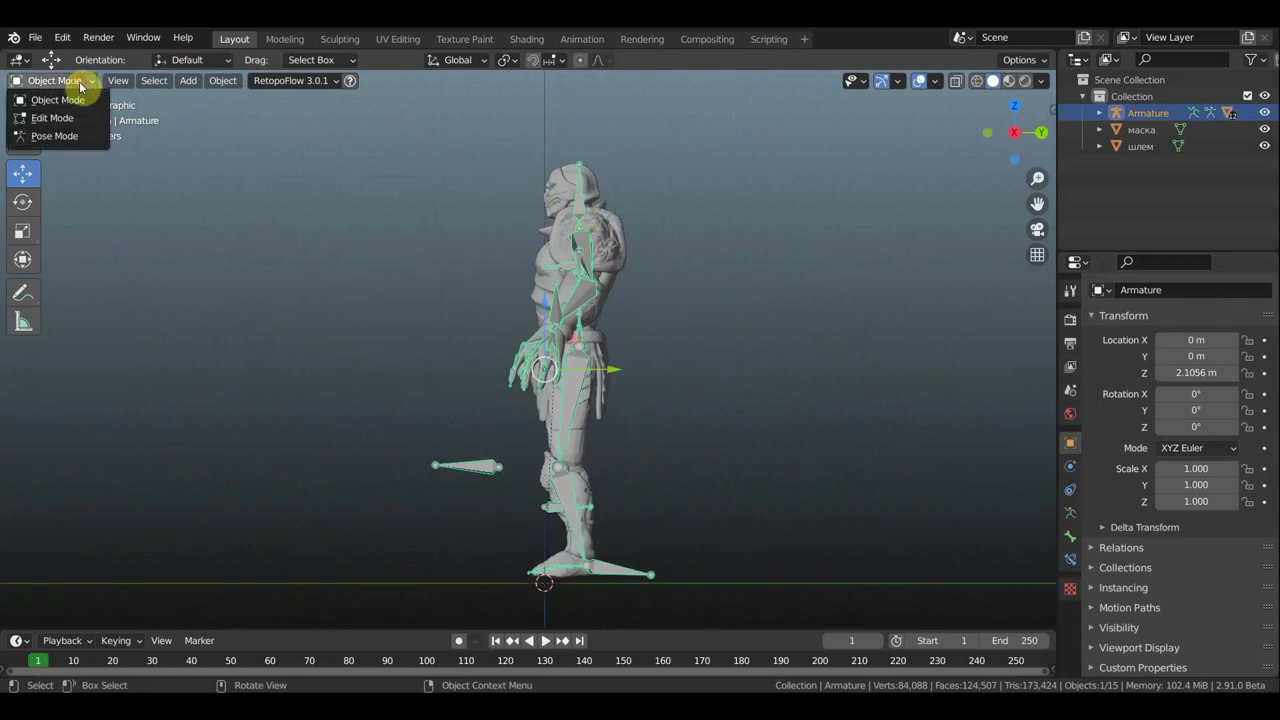
left_click(94, 118)
Extrude a new bone from the head tip, clear its parent, and move it in front of the face.
scroll(598, 224, "up", 1)
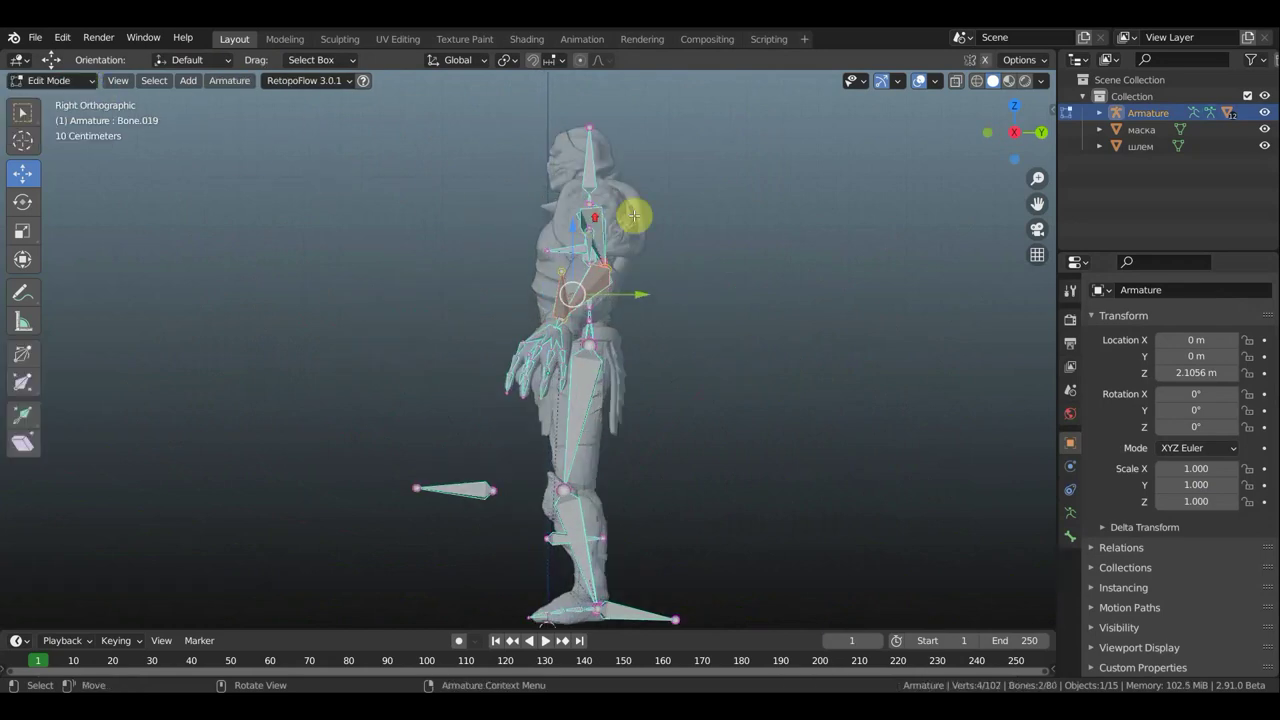
scroll(697, 394, "up", 1)
scroll(643, 371, "up", 1)
scroll(648, 328, "up", 1)
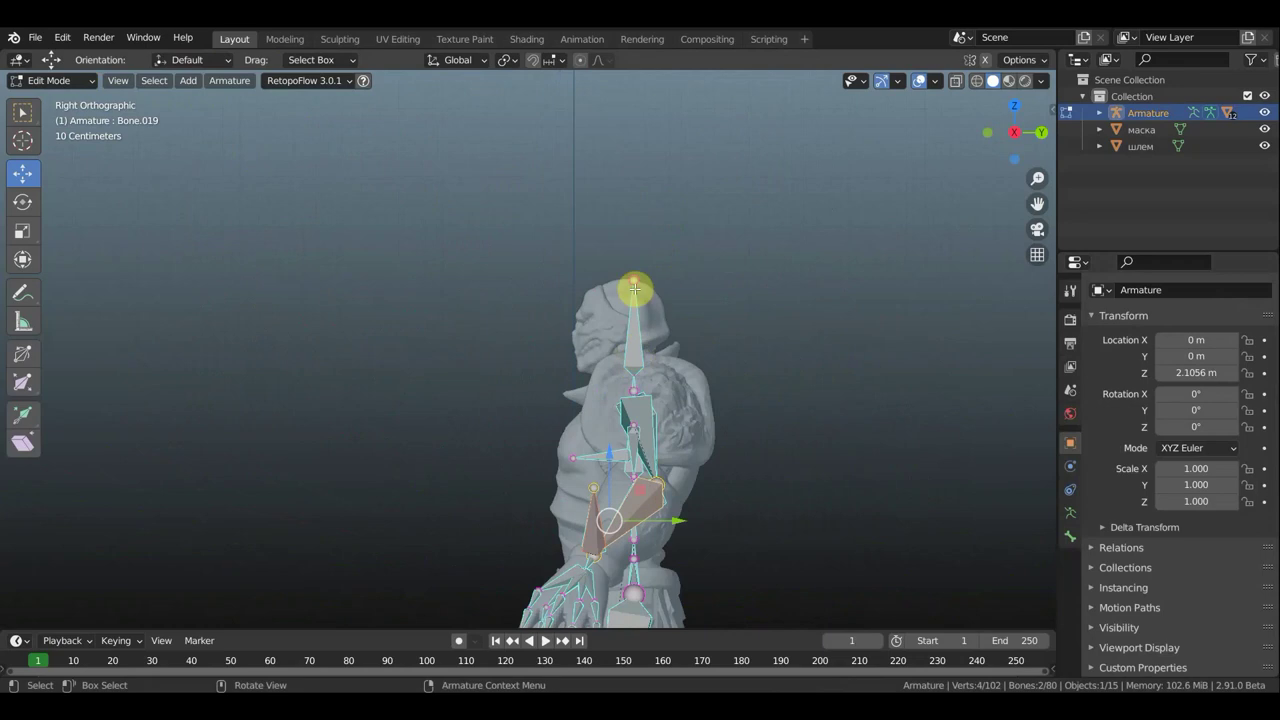
left_click(632, 283)
key("e")
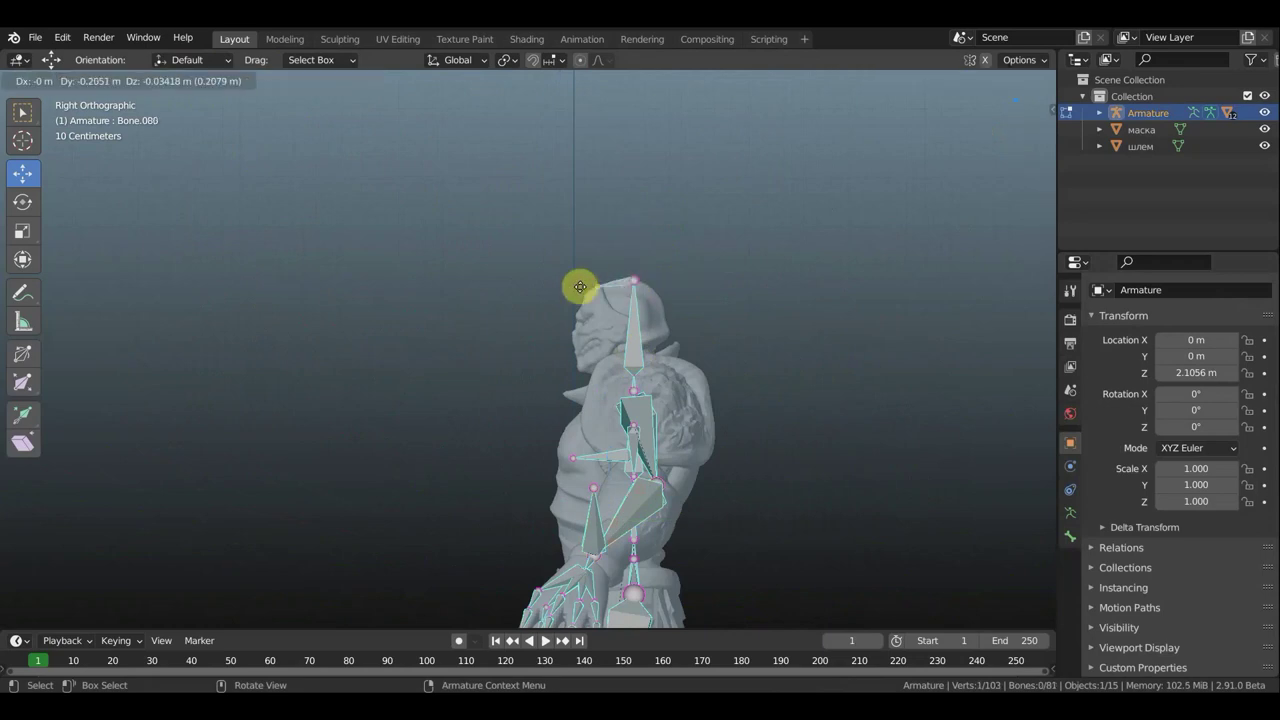
left_click(558, 280)
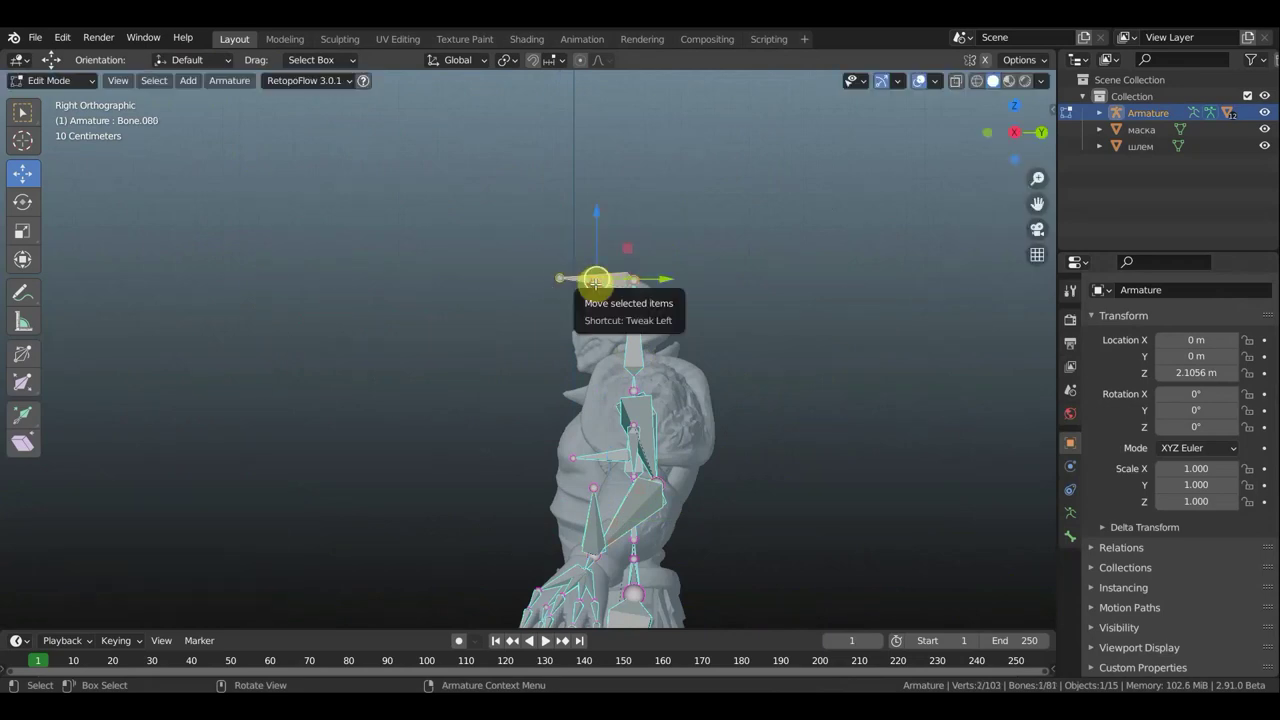
key("alt+p")
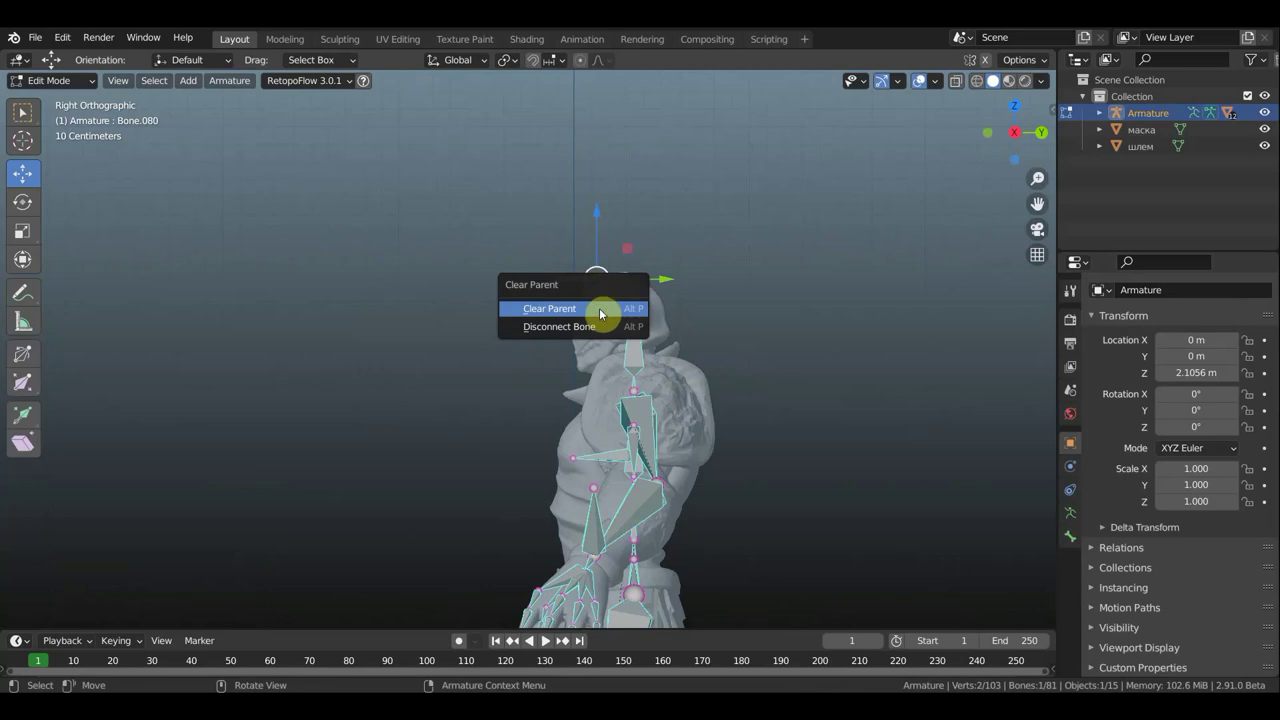
left_click(594, 309)
mouse_move(663, 281)
left_mouse_down()
mouse_move(529, 291)
mouse_move(539, 281)
left_mouse_up()
Parent the new bone to the head bone with Keep Offset.
left_click(640, 332, "shift")
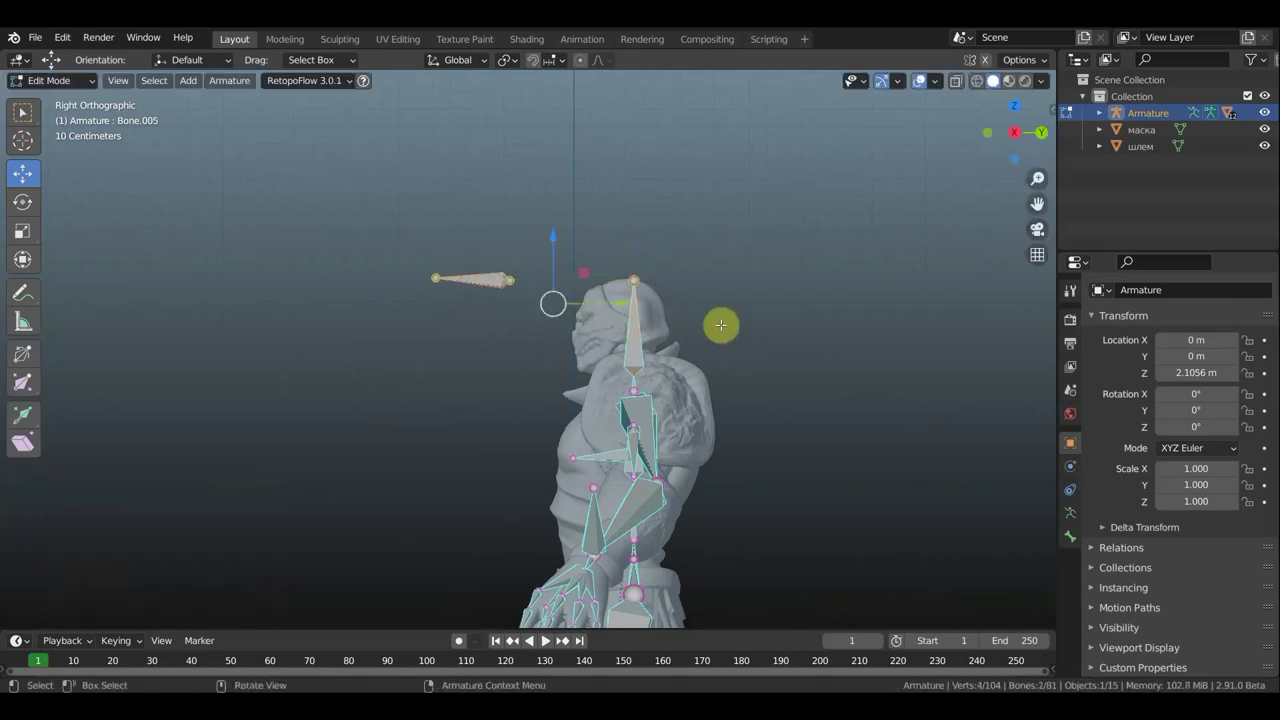
key("ctrl+p")
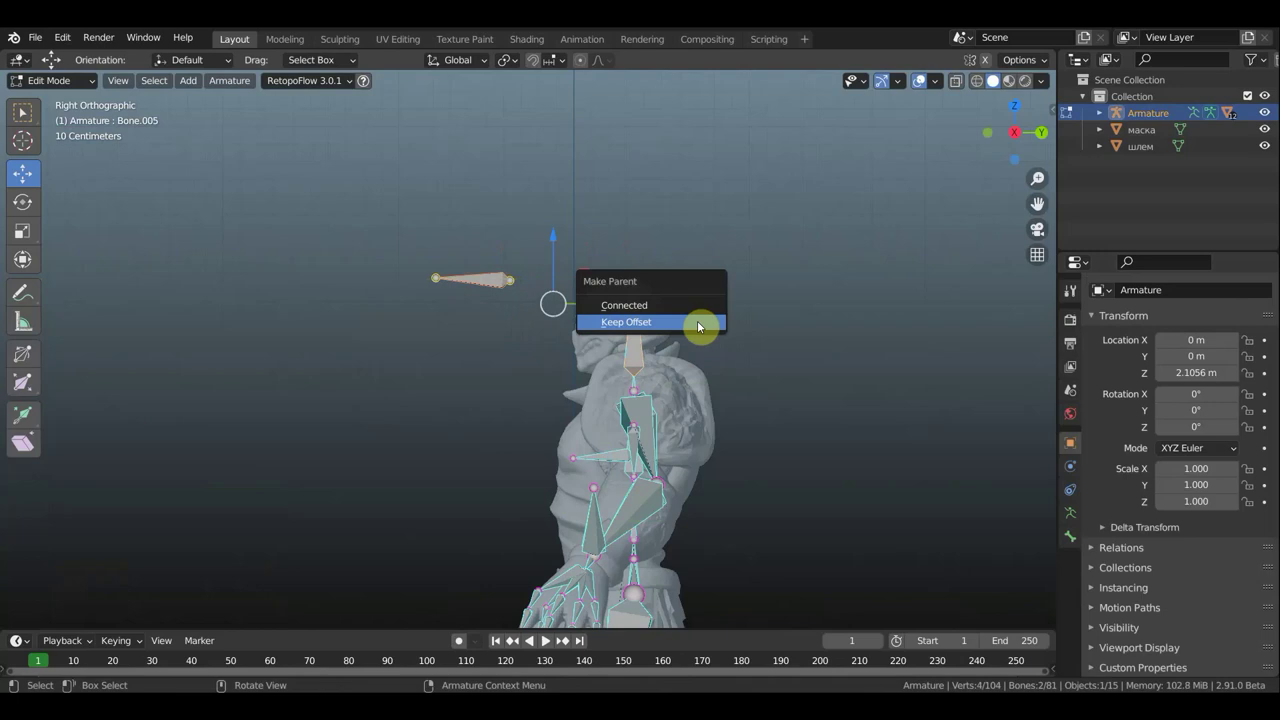
left_click(699, 323)
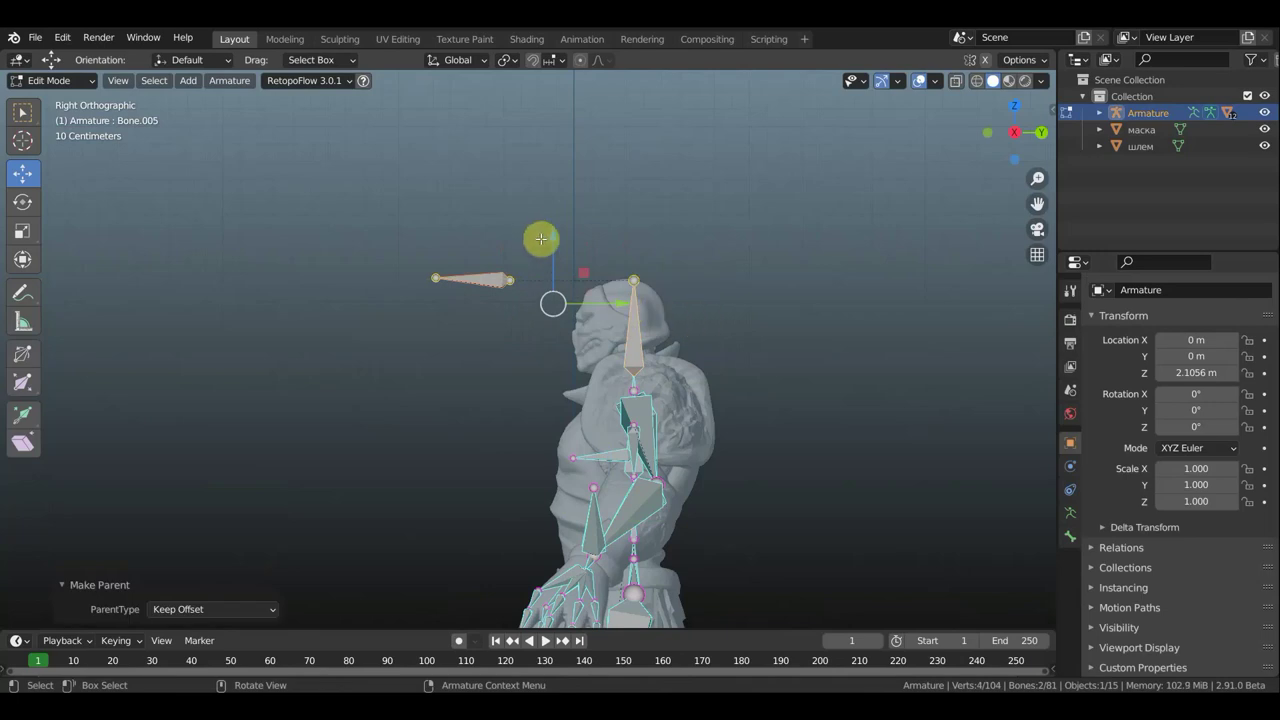
Lower the new bone toward the face, scale it to 0.694, and open the mode list.
left_click(478, 279)
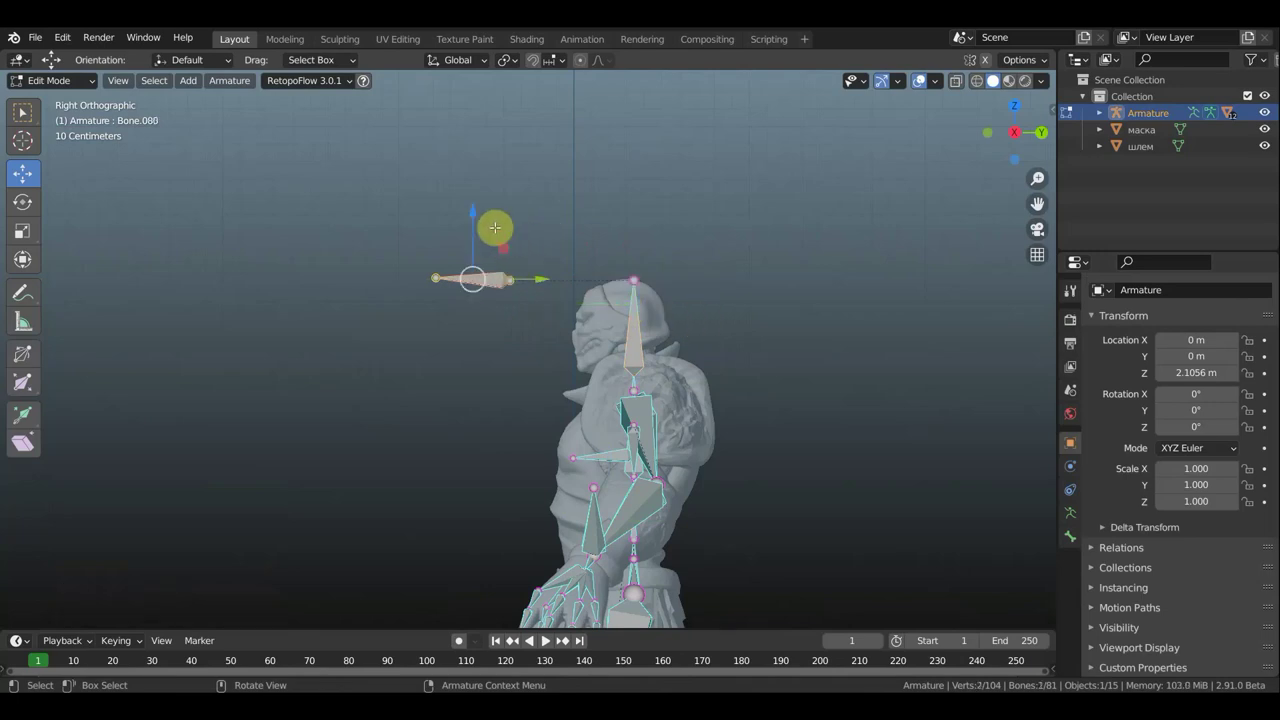
left_click(473, 212)
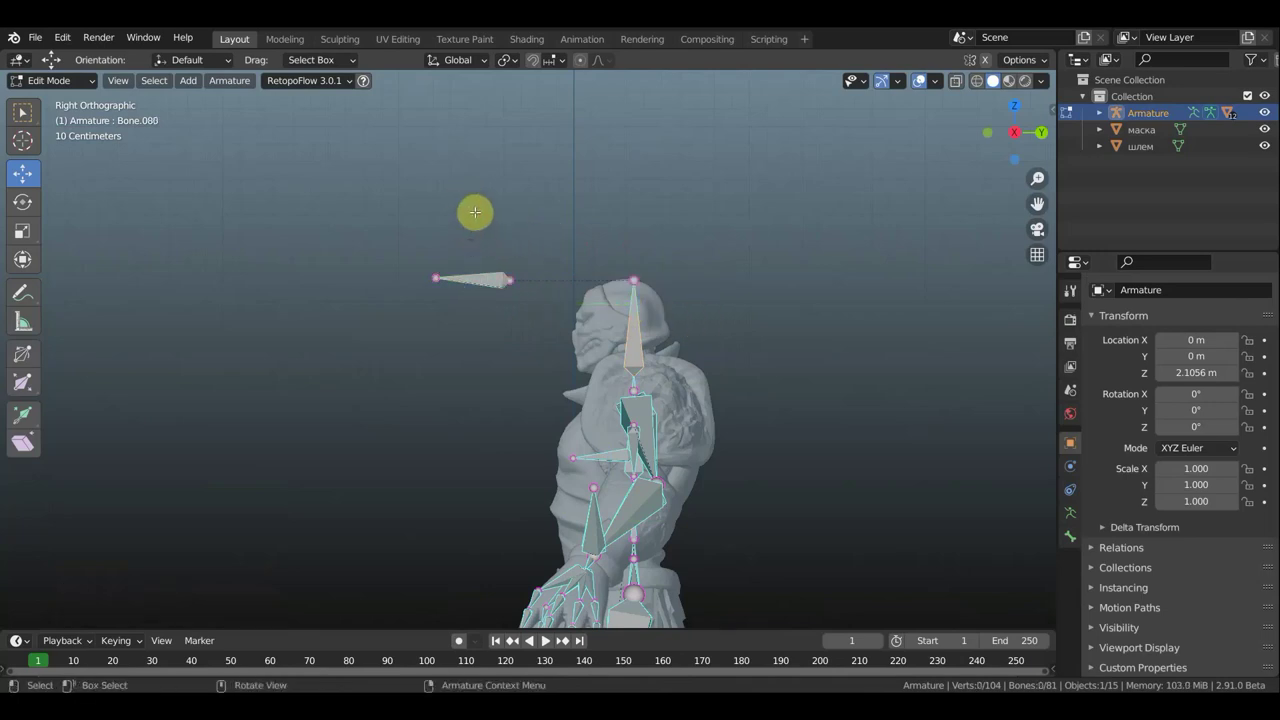
left_click(492, 276)
left_click_drag(480, 209, 480, 240)
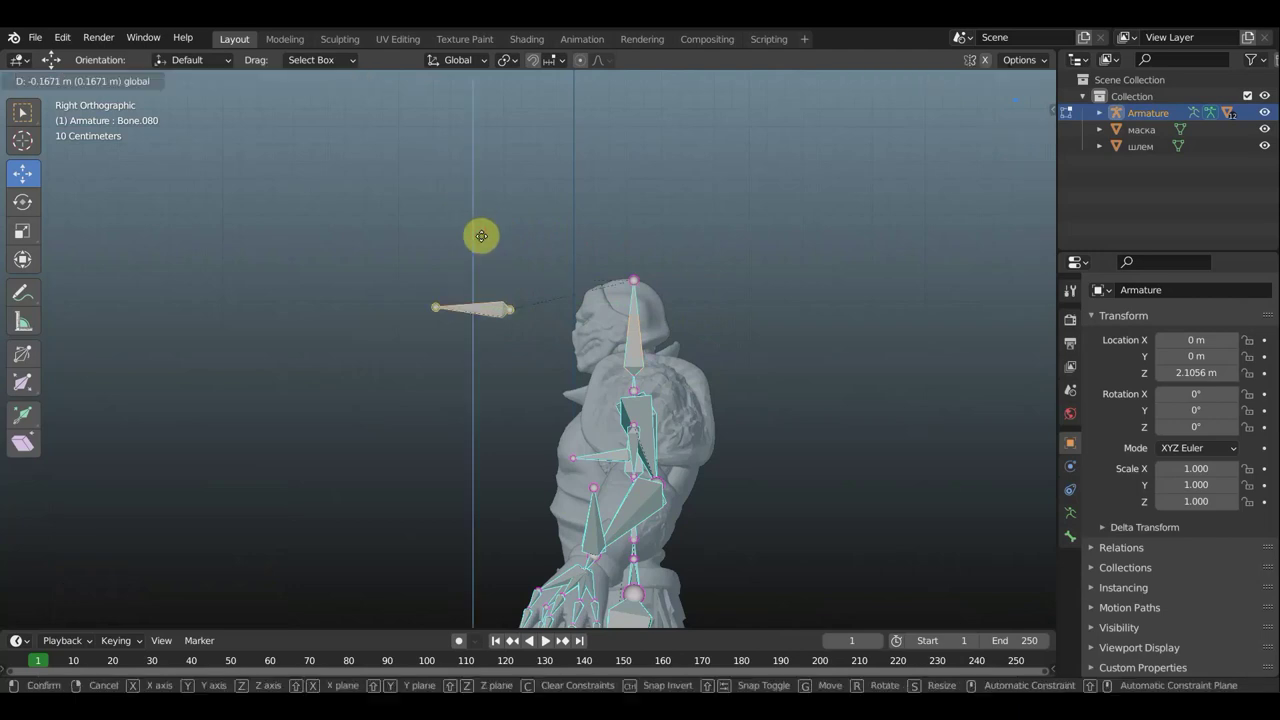
left_click_drag(540, 310, 582, 327)
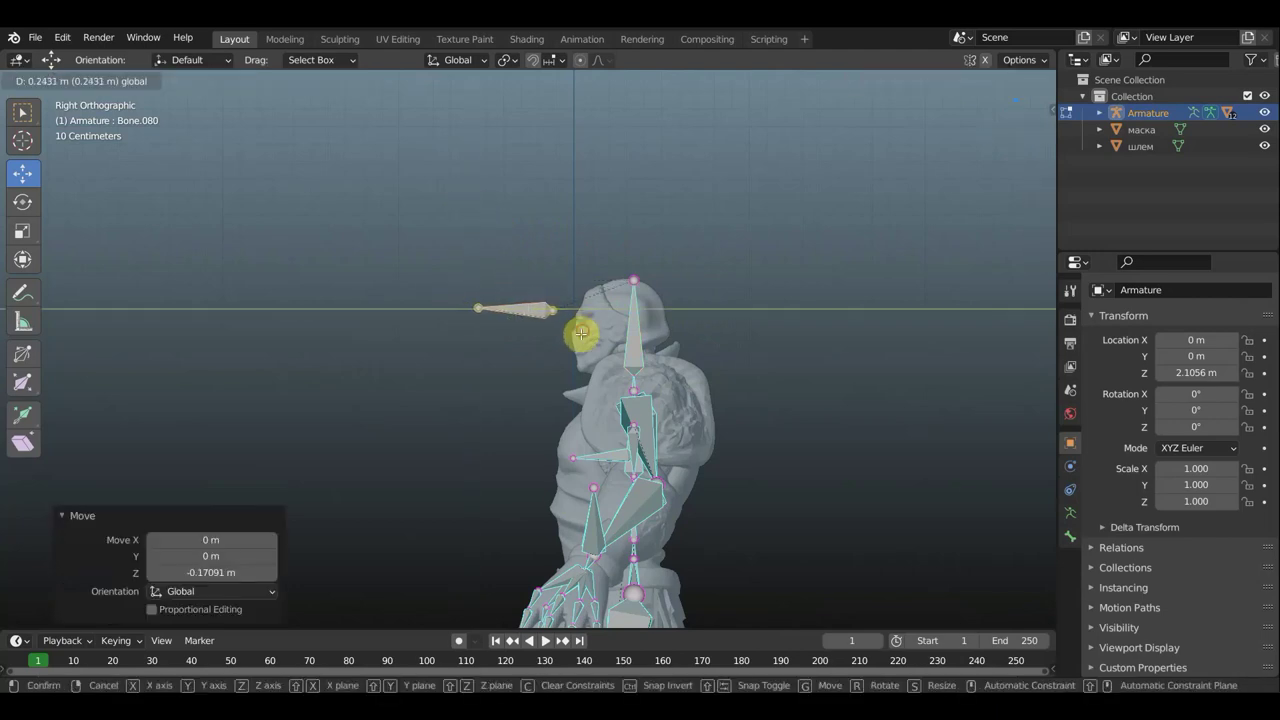
key("s")
left_click(590, 332)
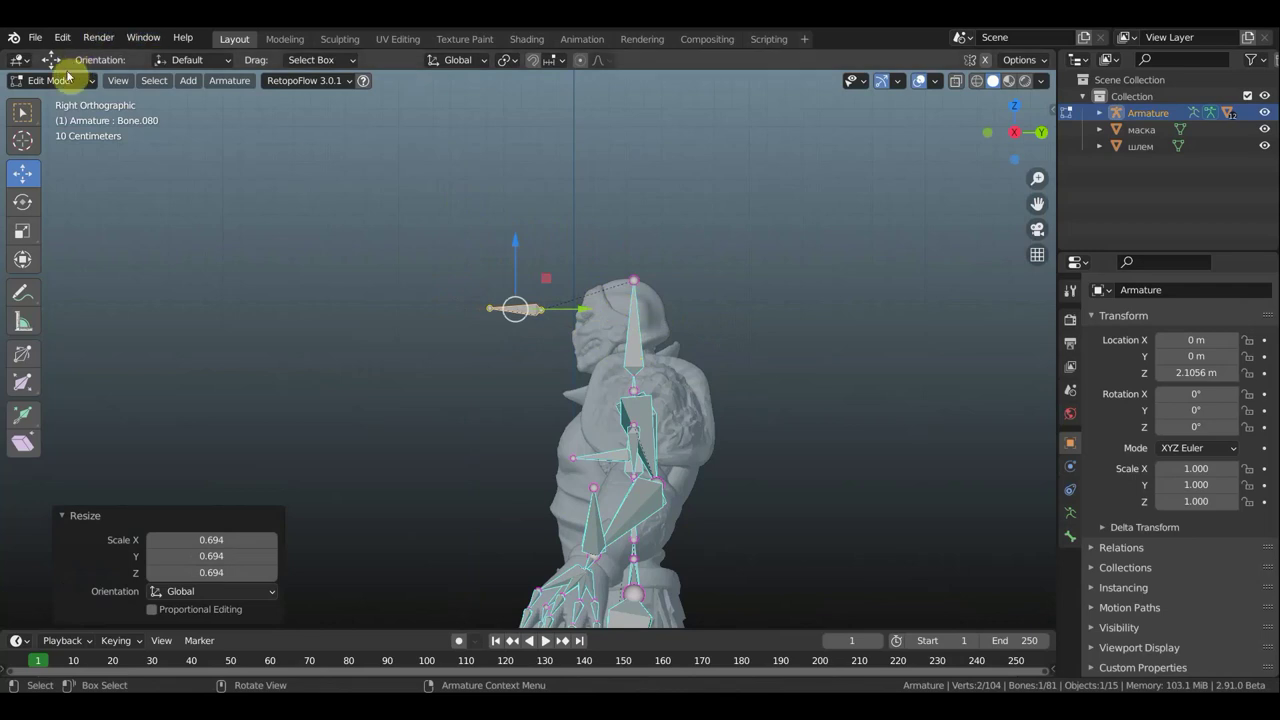
left_click(55, 80)
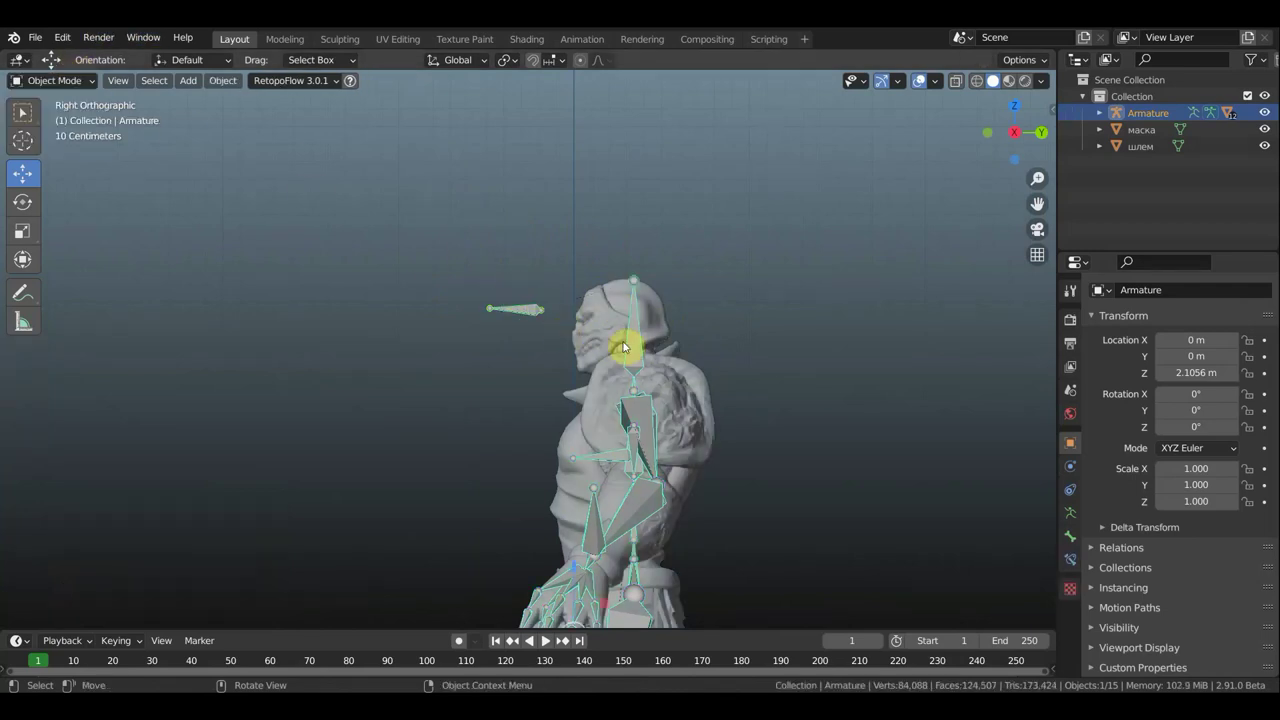
Move the mask маска about -0.486 m along Y in front of the head, then add the armature to the selection.
left_click(595, 338)
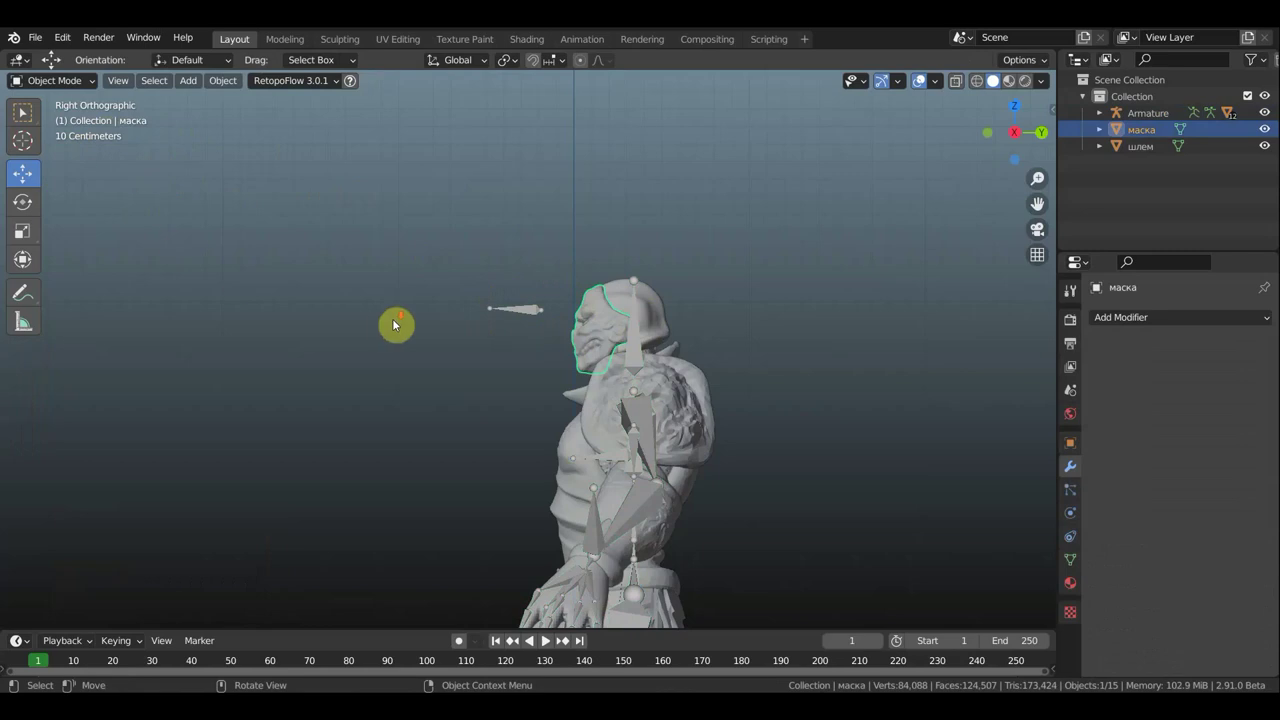
scroll(400, 330, "down", 3)
middle_click_drag(751, 346, 766, 237, "shift")
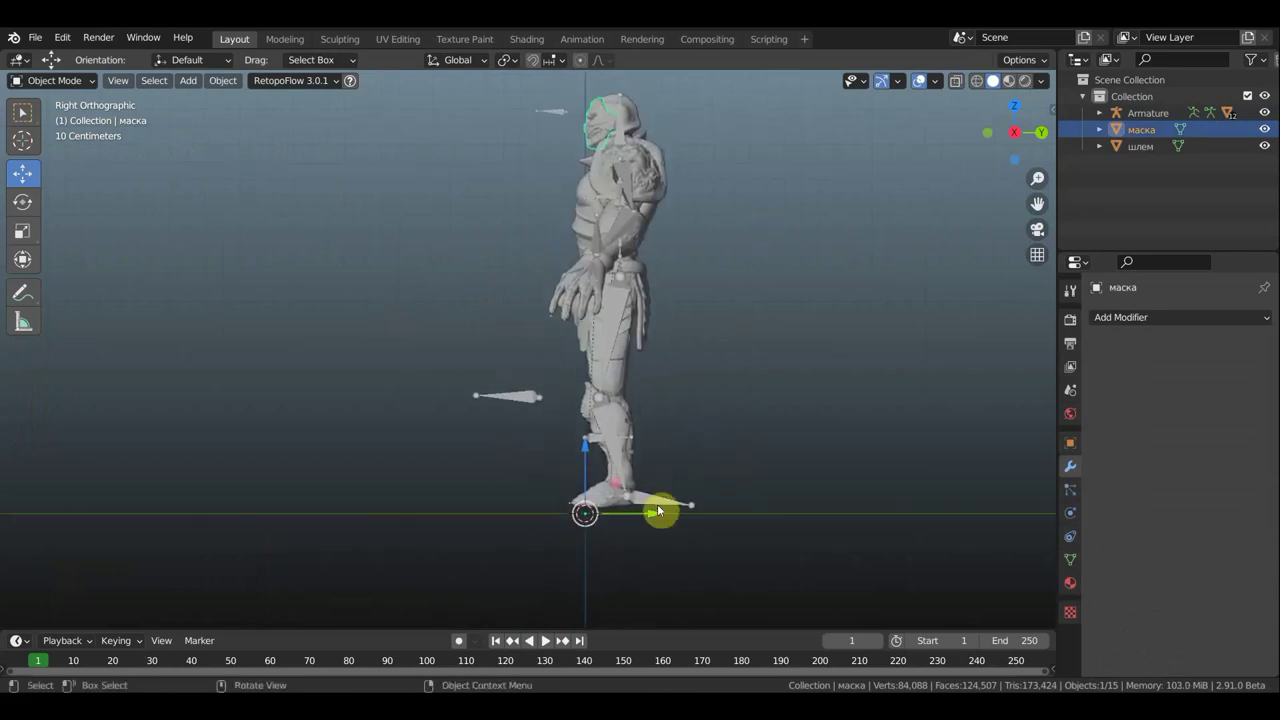
left_click_drag(655, 515, 609, 512)
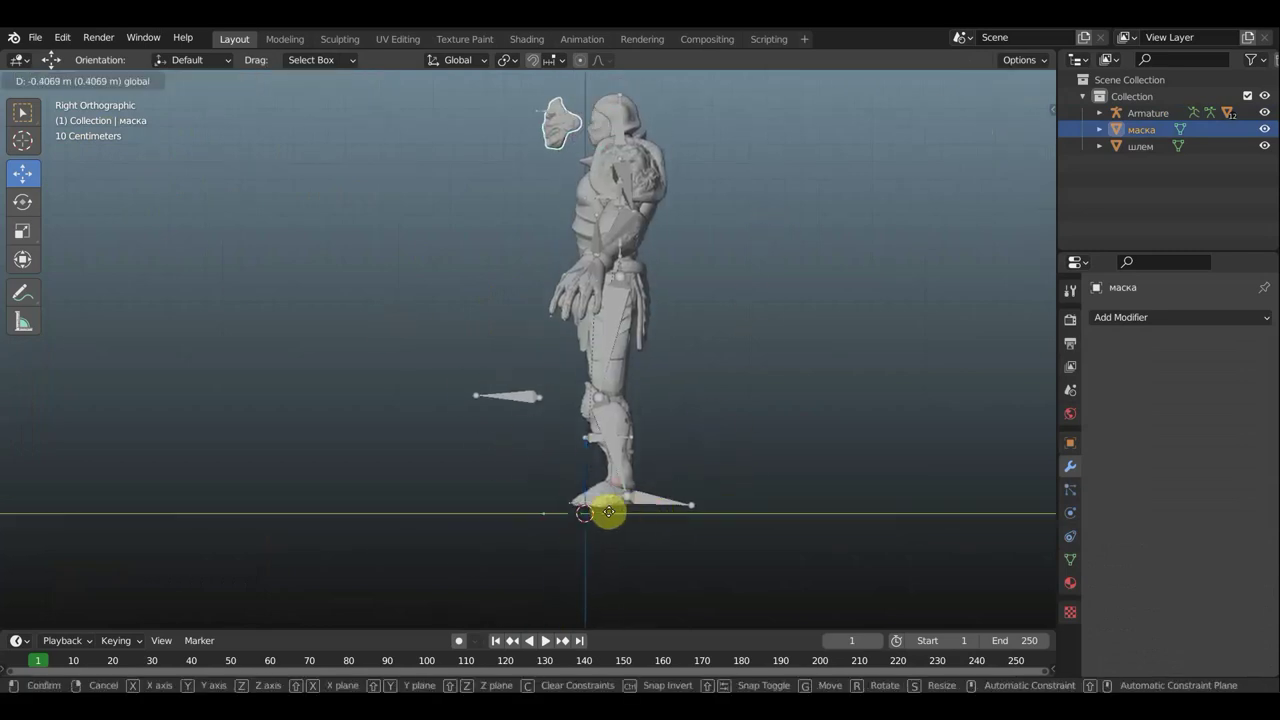
left_click_drag(604, 514, 600, 514)
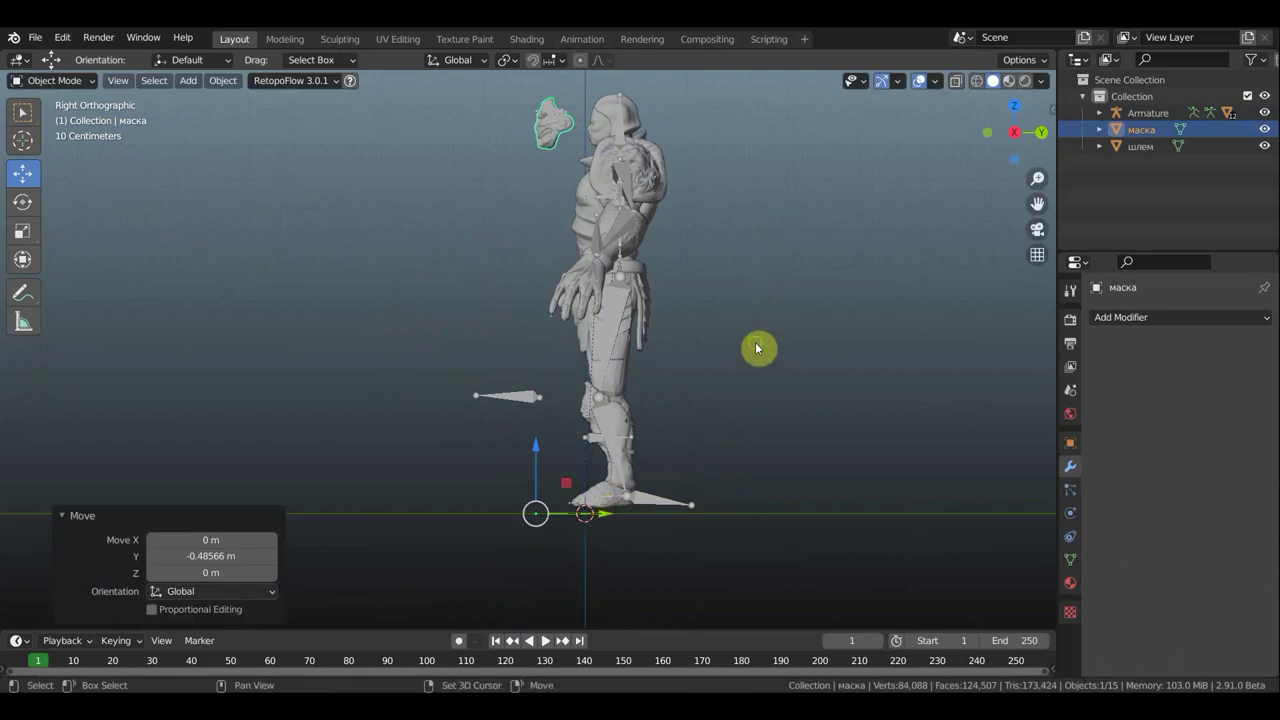
mouse_move(756, 347)
middle_mouse_down()
mouse_move(870, 500)
mouse_move(720, 480)
middle_mouse_up()
scroll(685, 305, "up", 4)
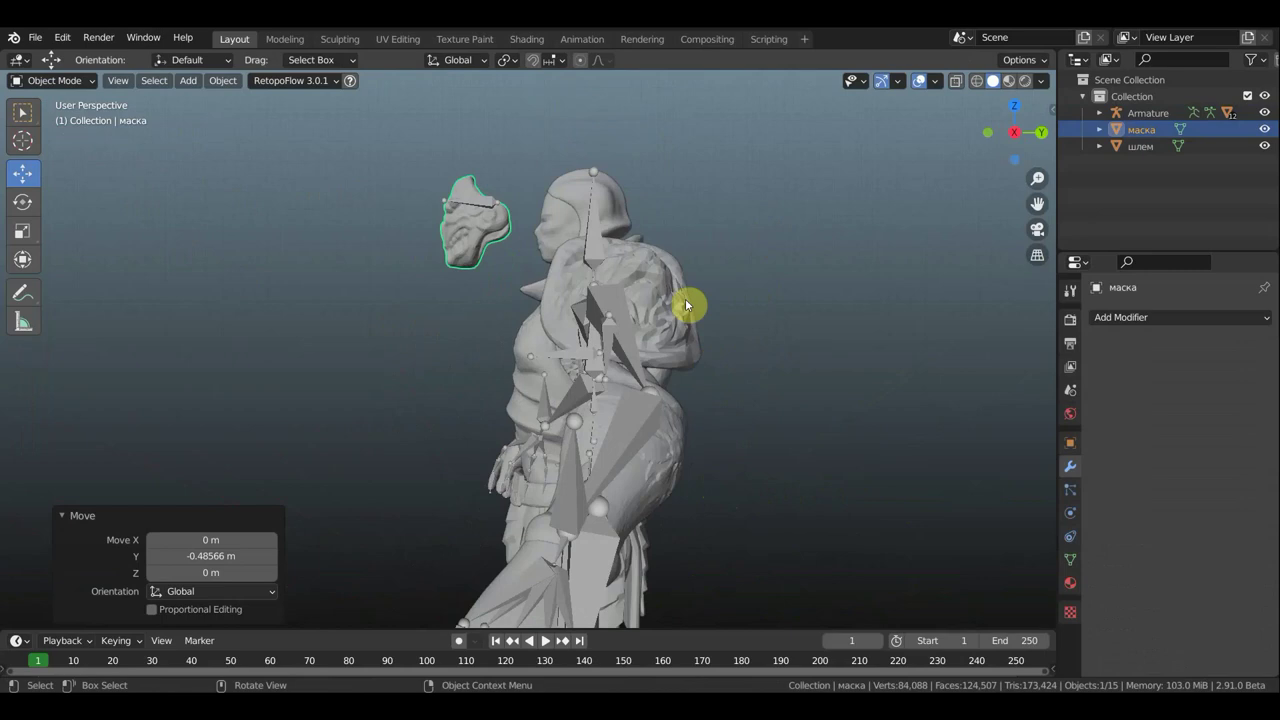
left_click(477, 200, "shift")
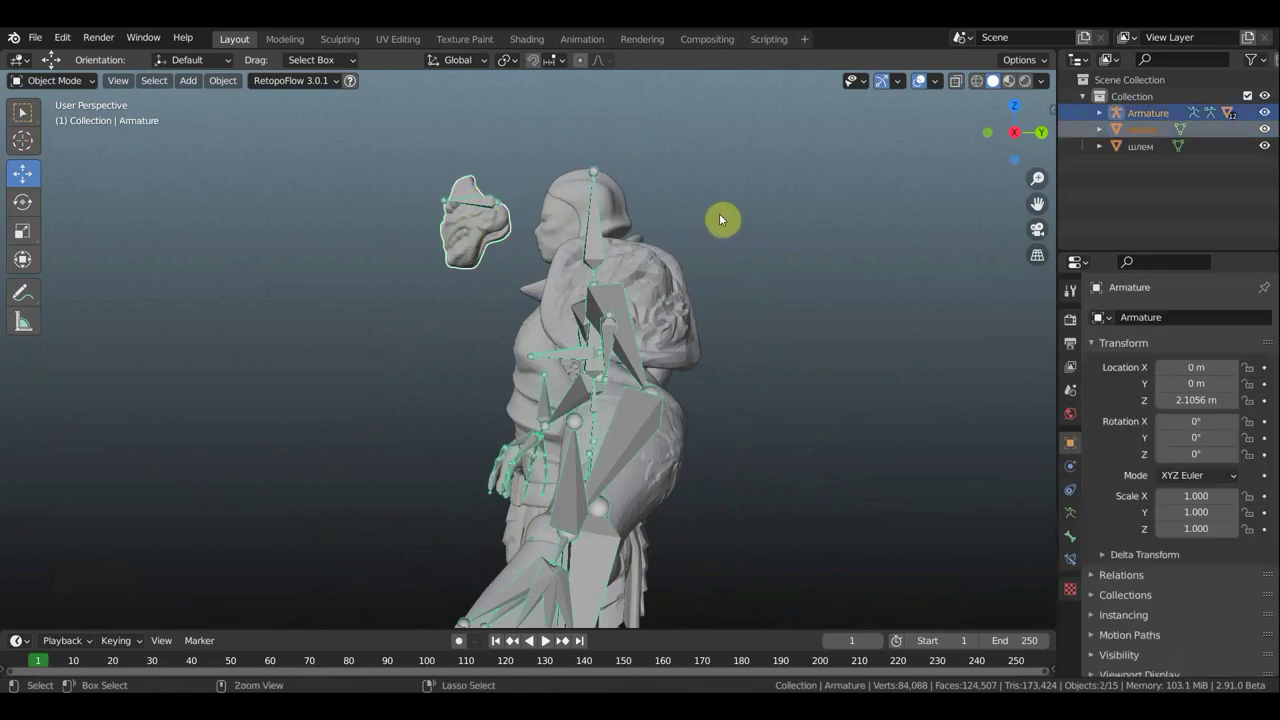
In Pose Mode, bone-parent the mask to the face bone Bone.080.
left_click(67, 80)
left_click(75, 137)
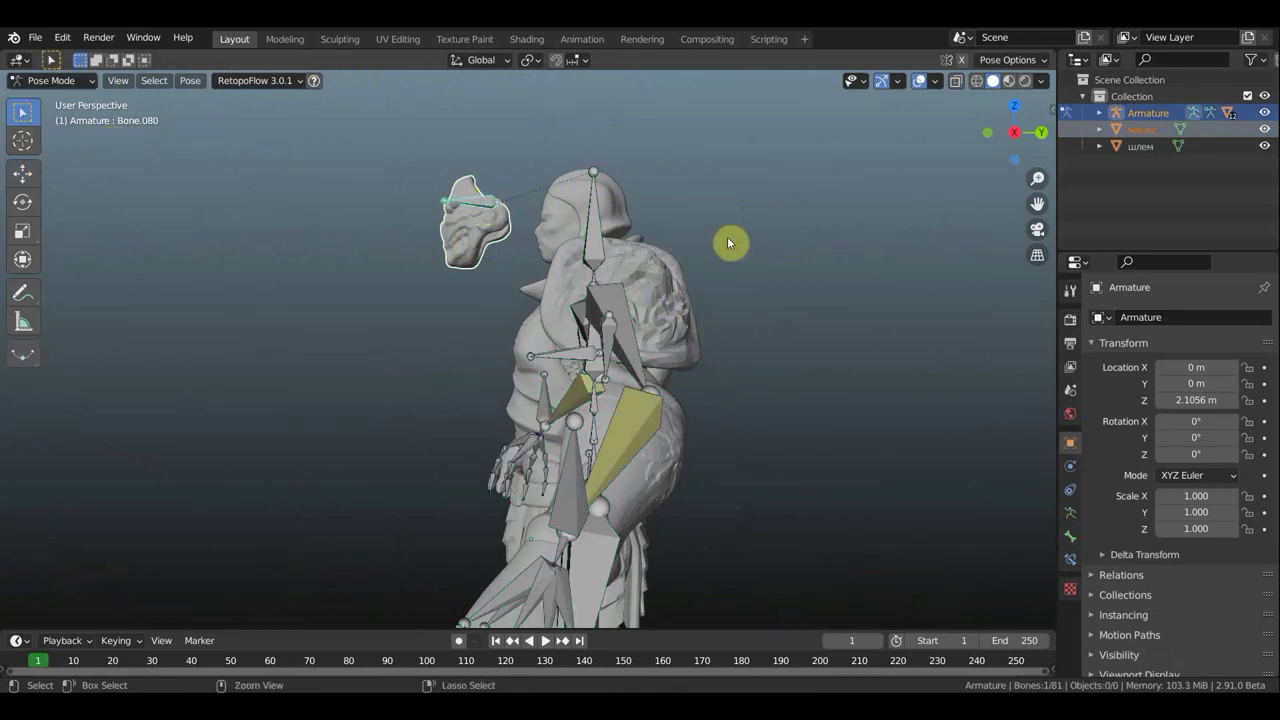
key("ctrl+p")
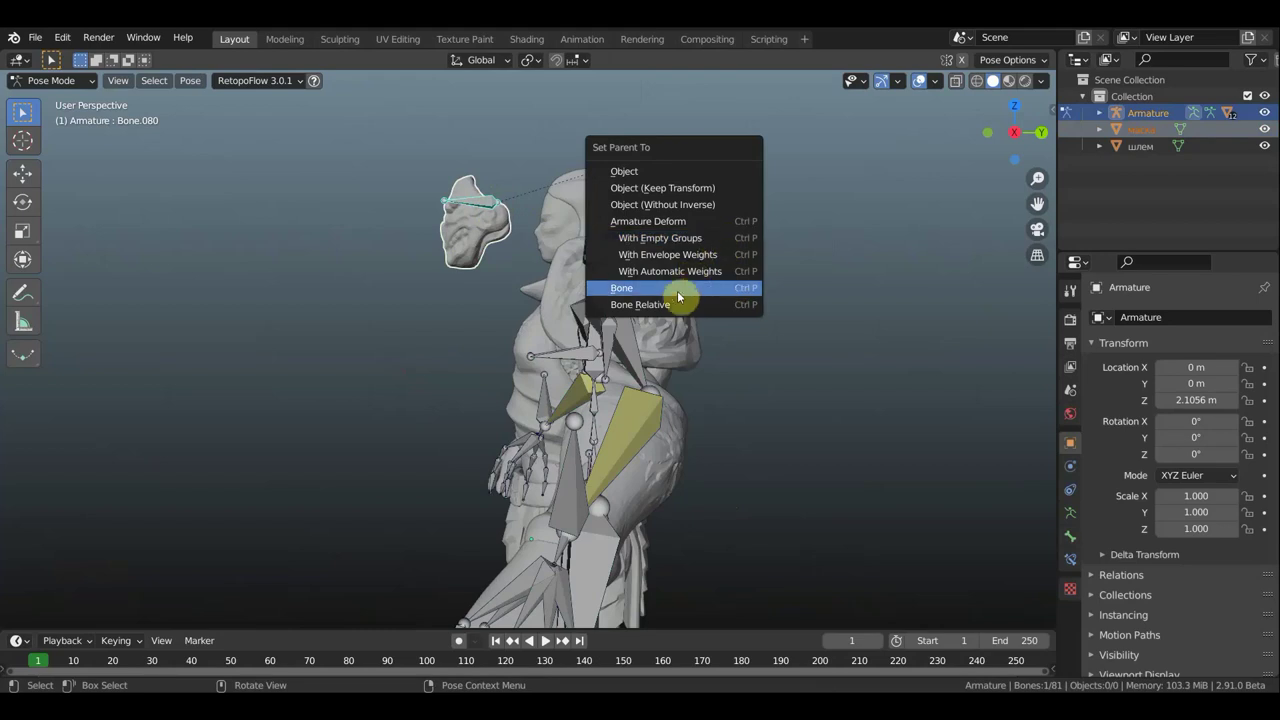
left_click(673, 290)
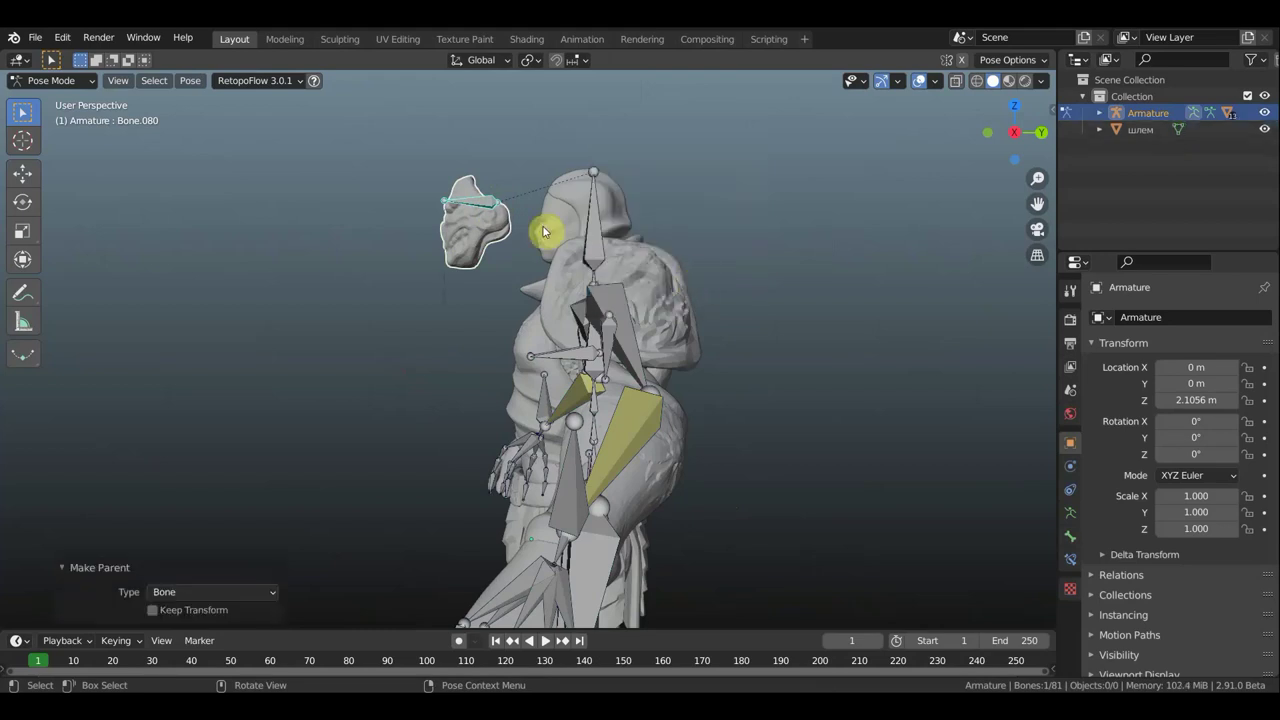
Return to Object Mode and select the mask, armature and helmet to check parenting.
left_click(34, 82)
left_click(50, 99)
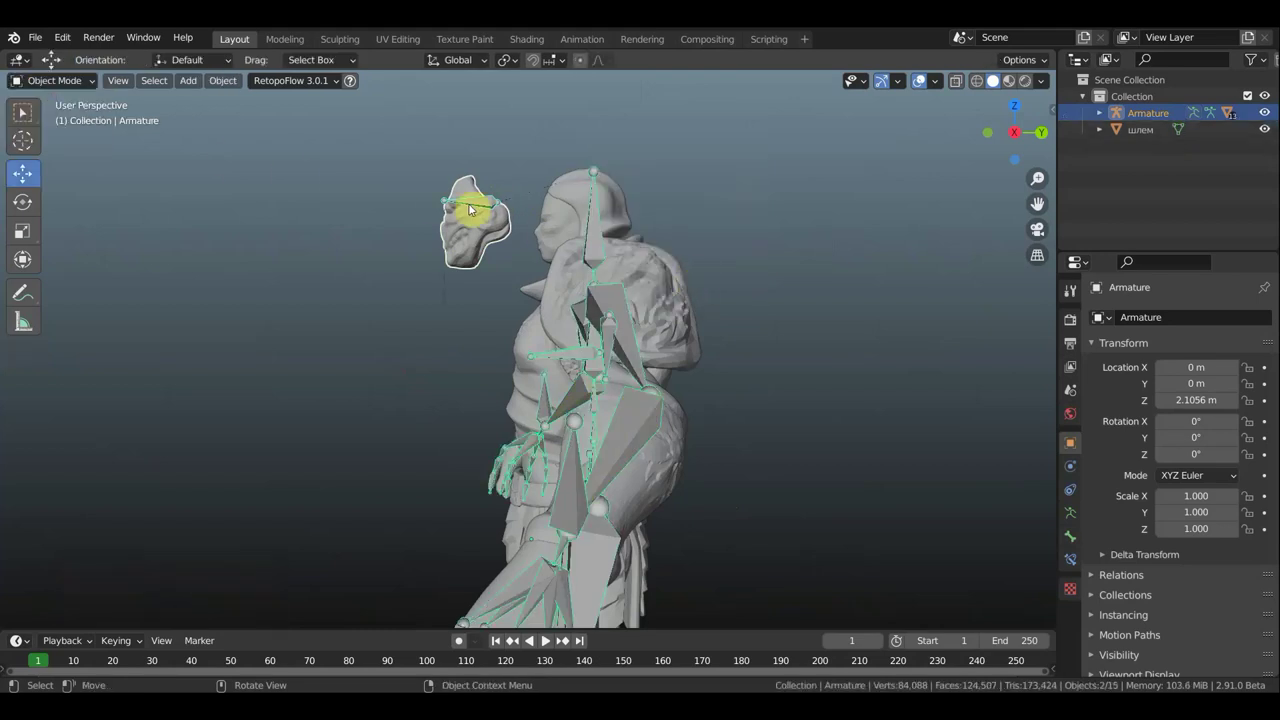
left_click(468, 205)
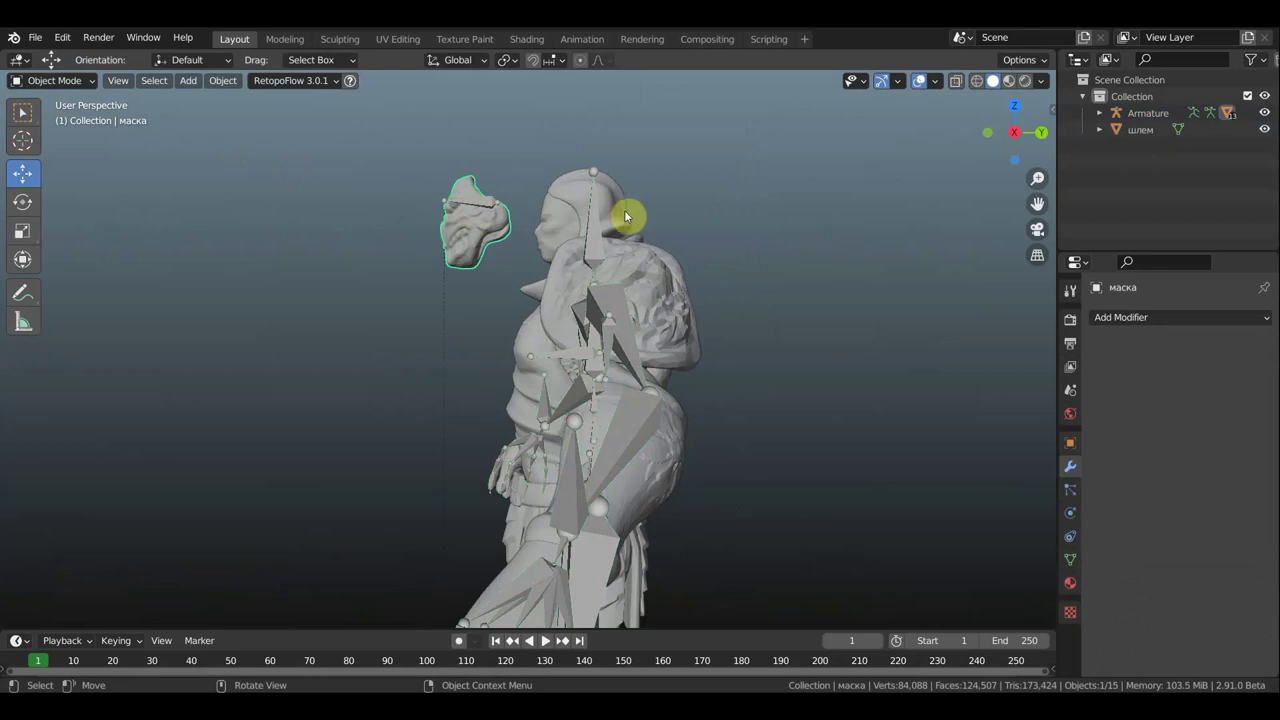
left_click(590, 226)
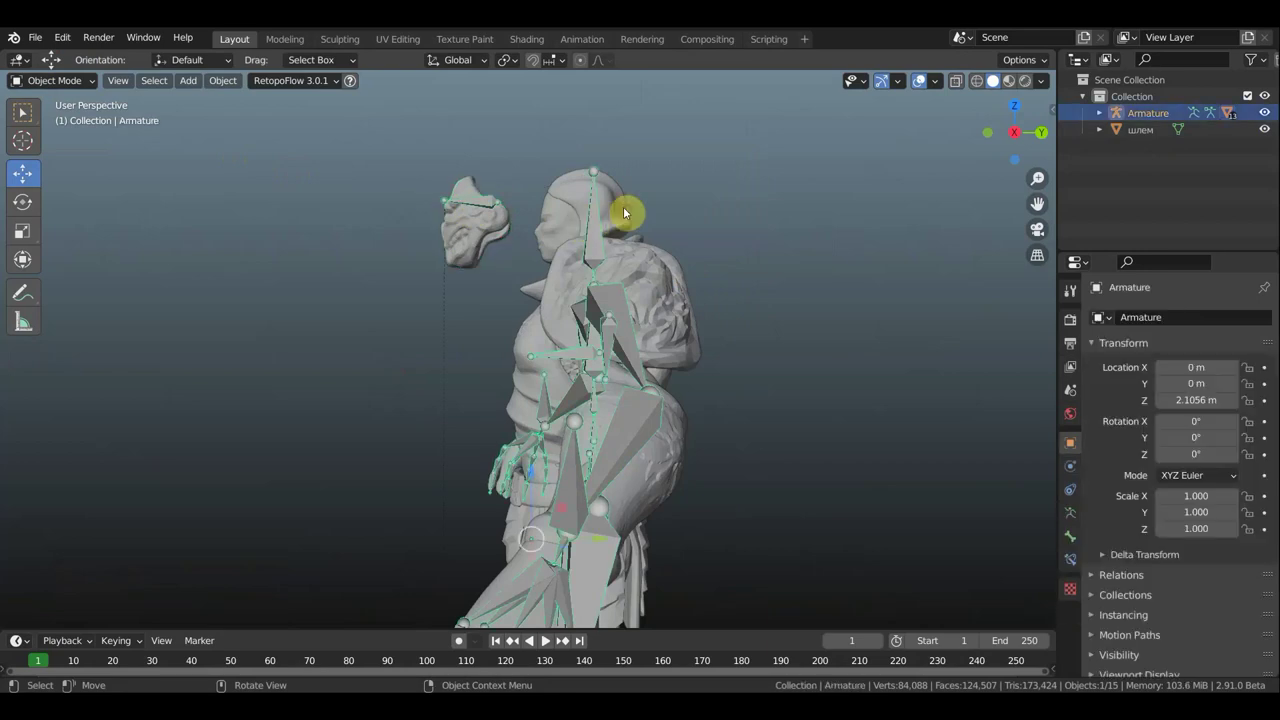
left_click(610, 203)
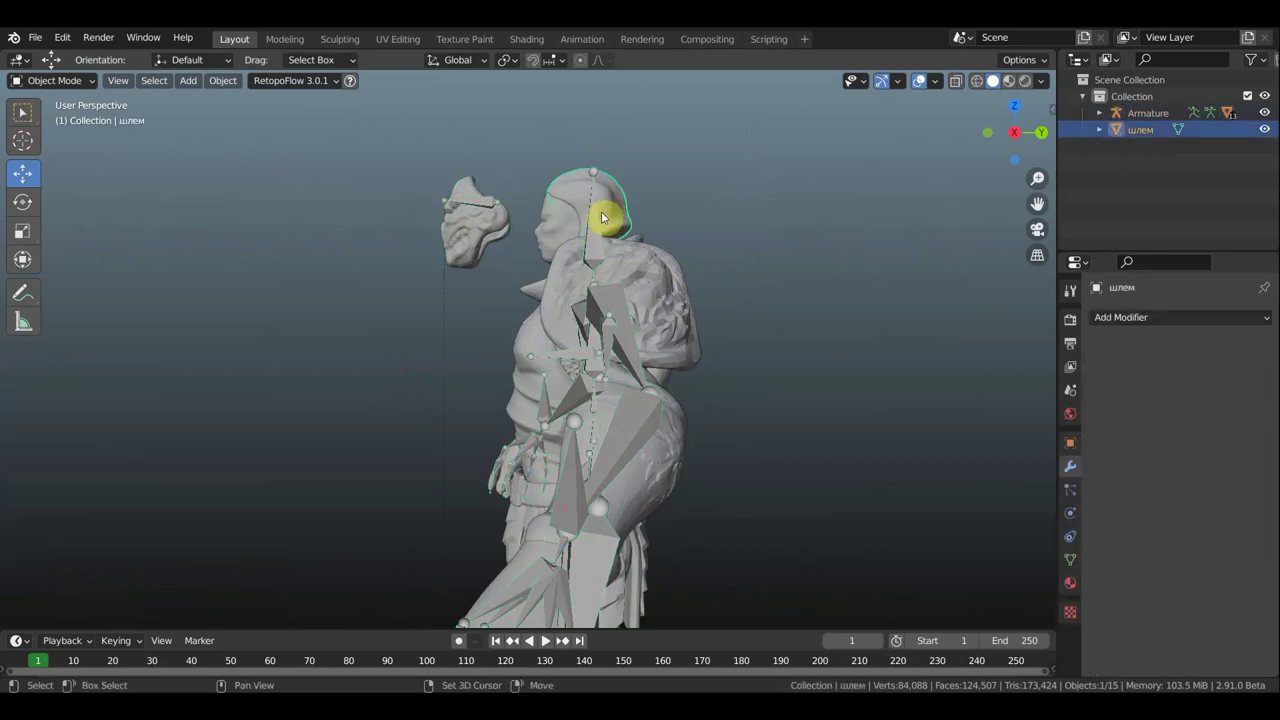
Bone-parent the helmet шлем to head bone Bone.005 in Pose Mode, then return to Object Mode.
left_click(594, 225, "shift")
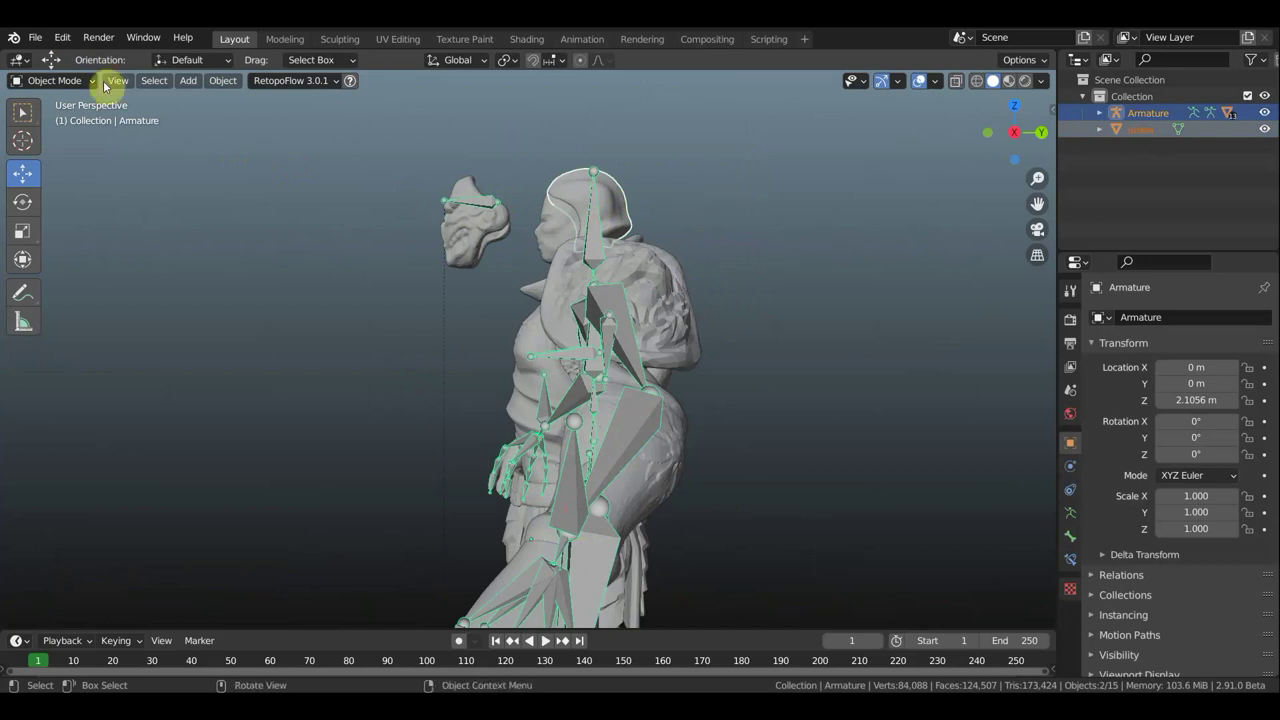
left_click(53, 82)
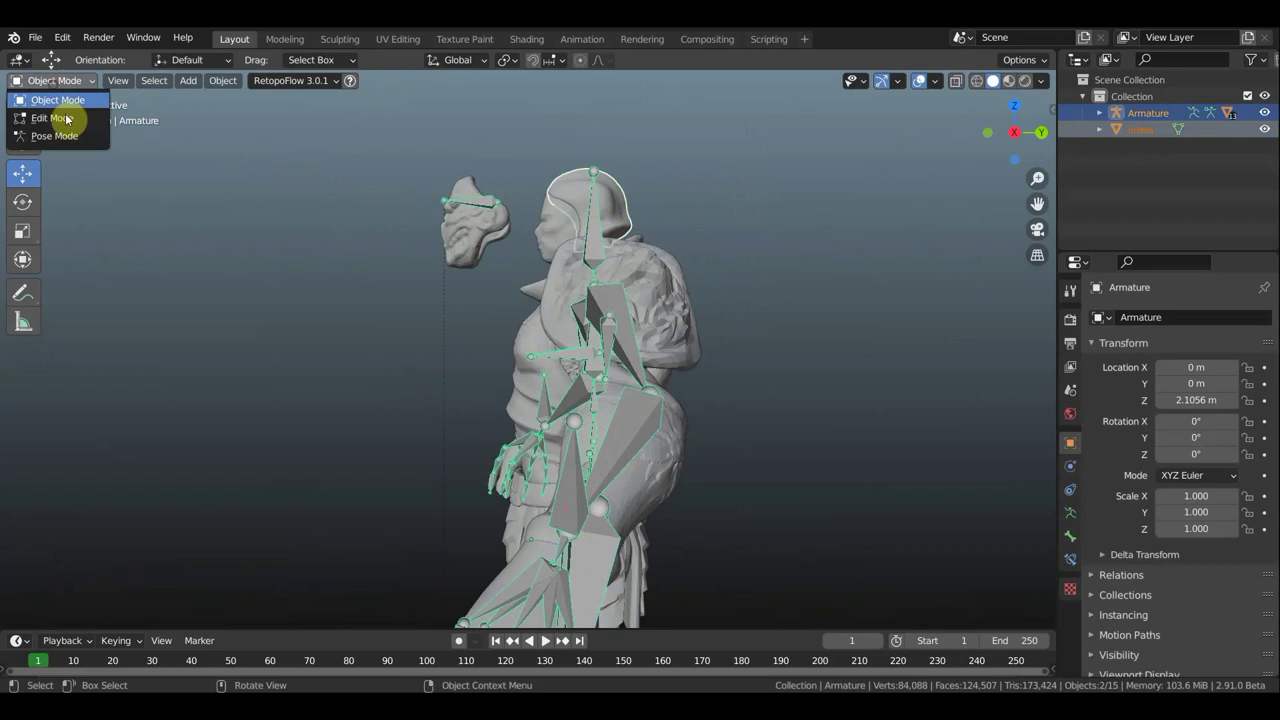
left_click(76, 144)
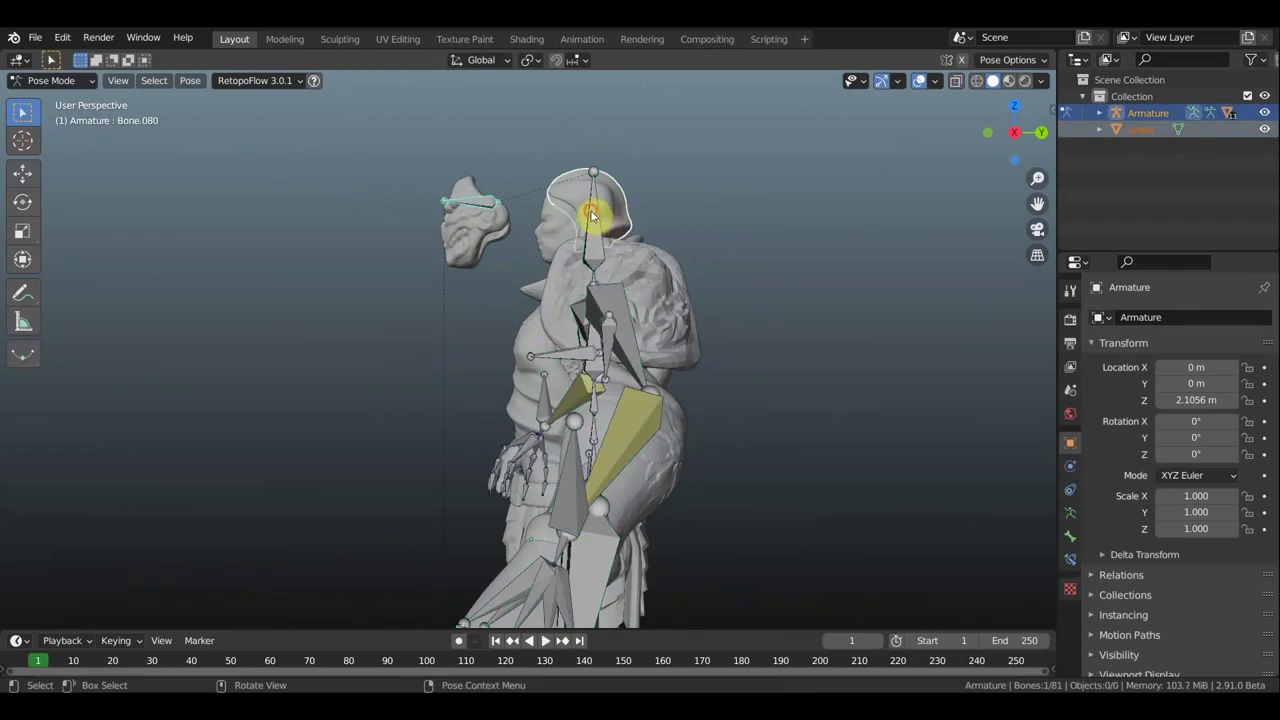
left_click(646, 198)
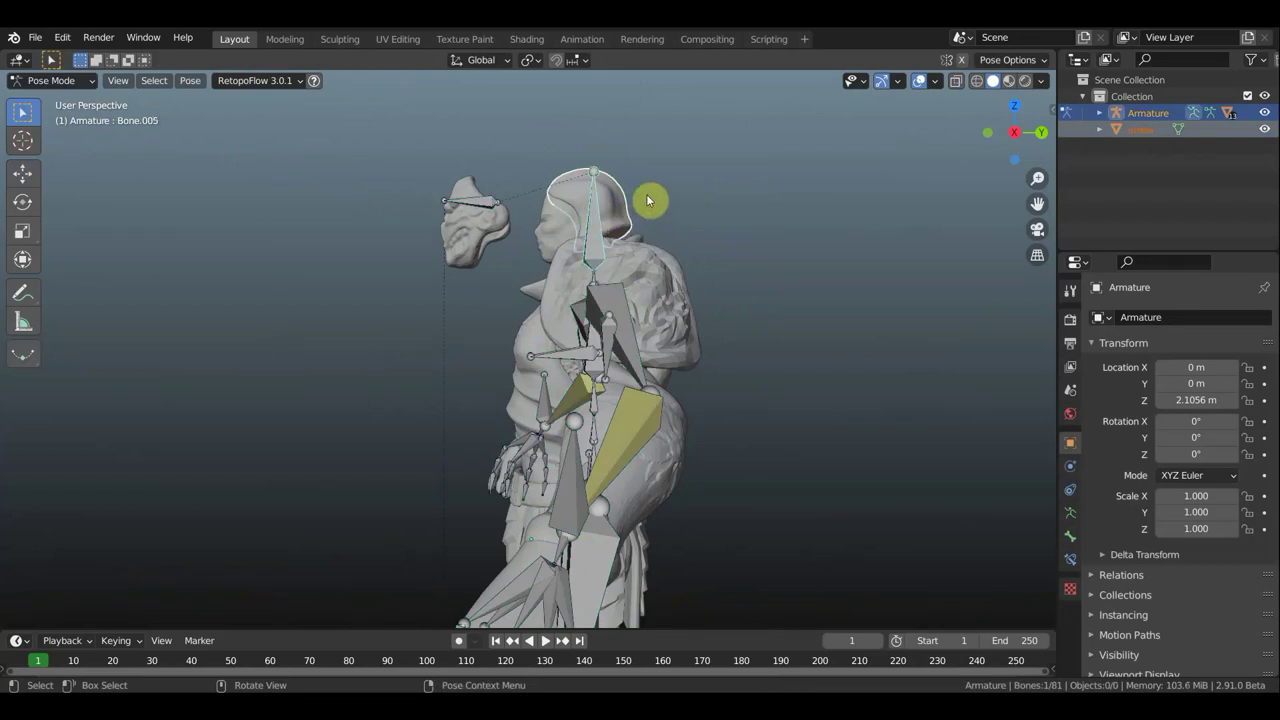
key("ctrl+p")
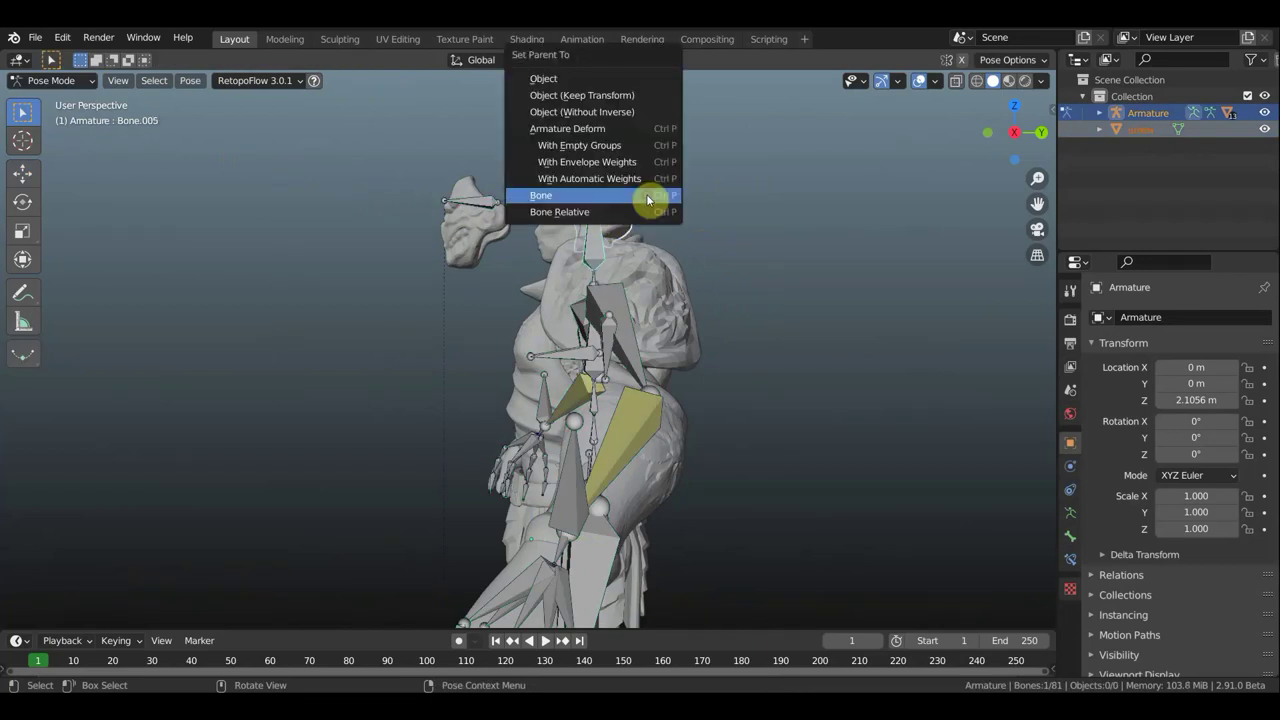
left_click(551, 195)
left_click(55, 82)
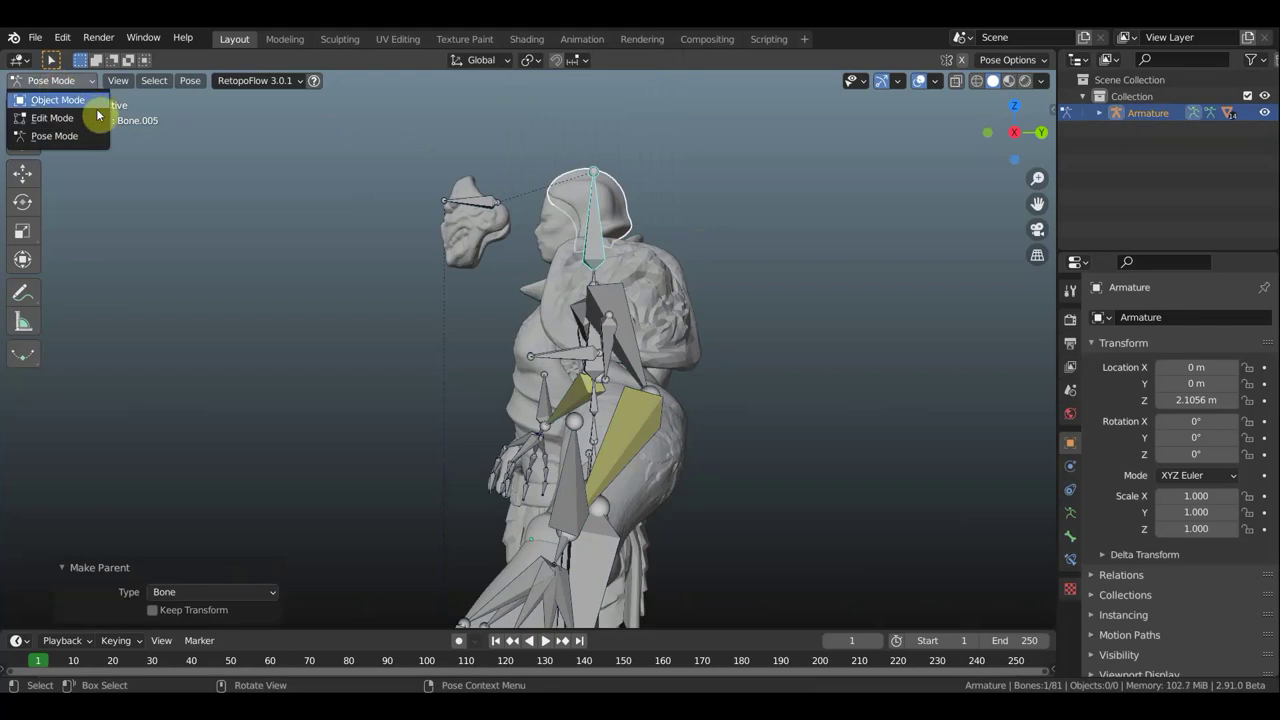
left_click(58, 100)
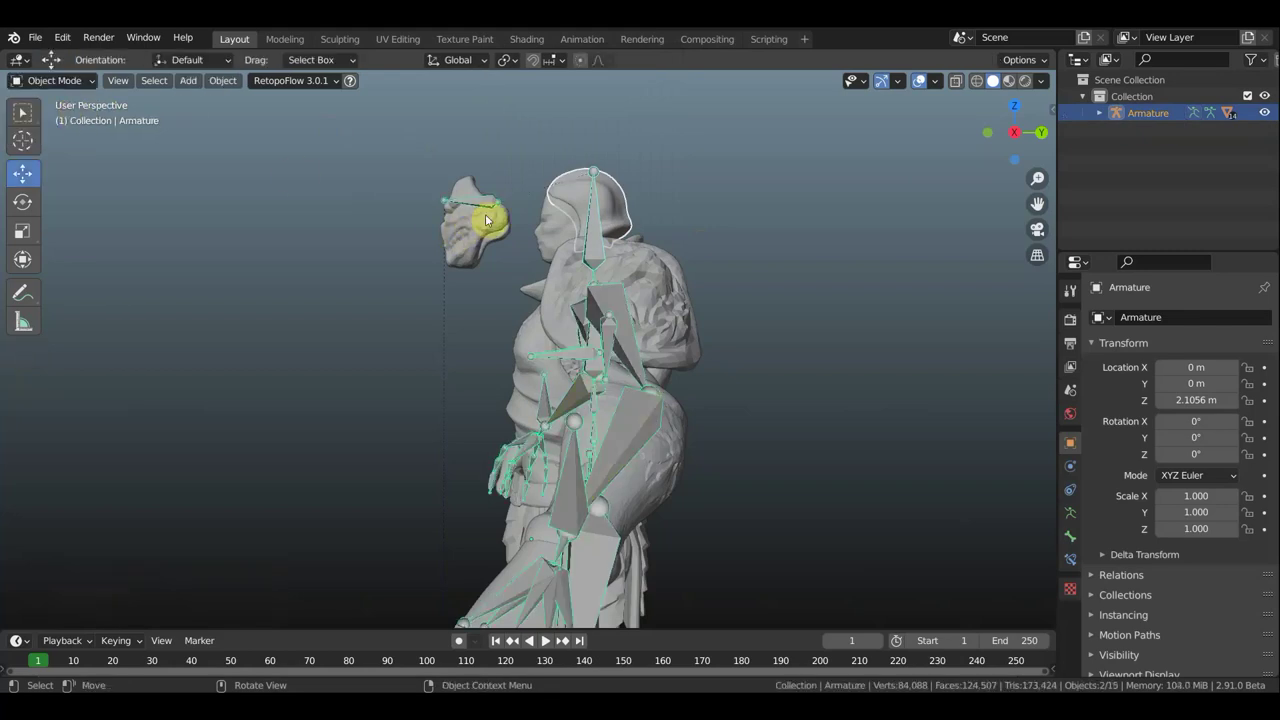
left_click(594, 233)
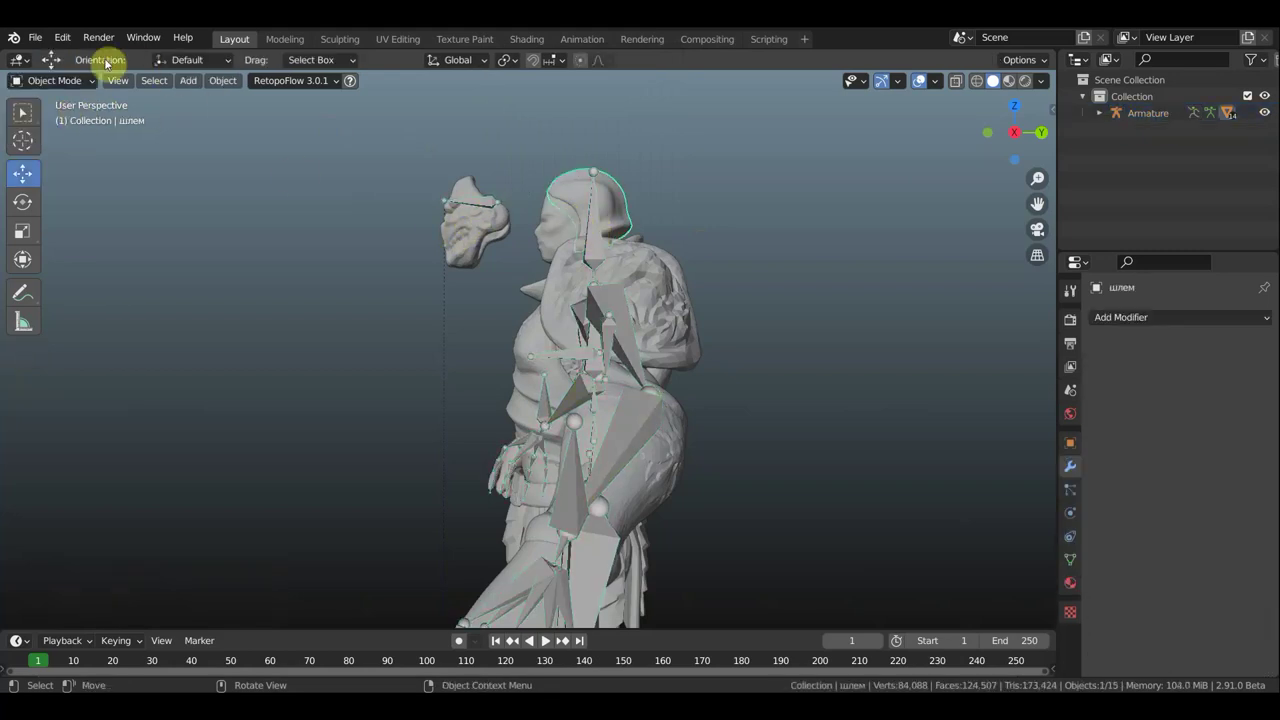
left_click(597, 248)
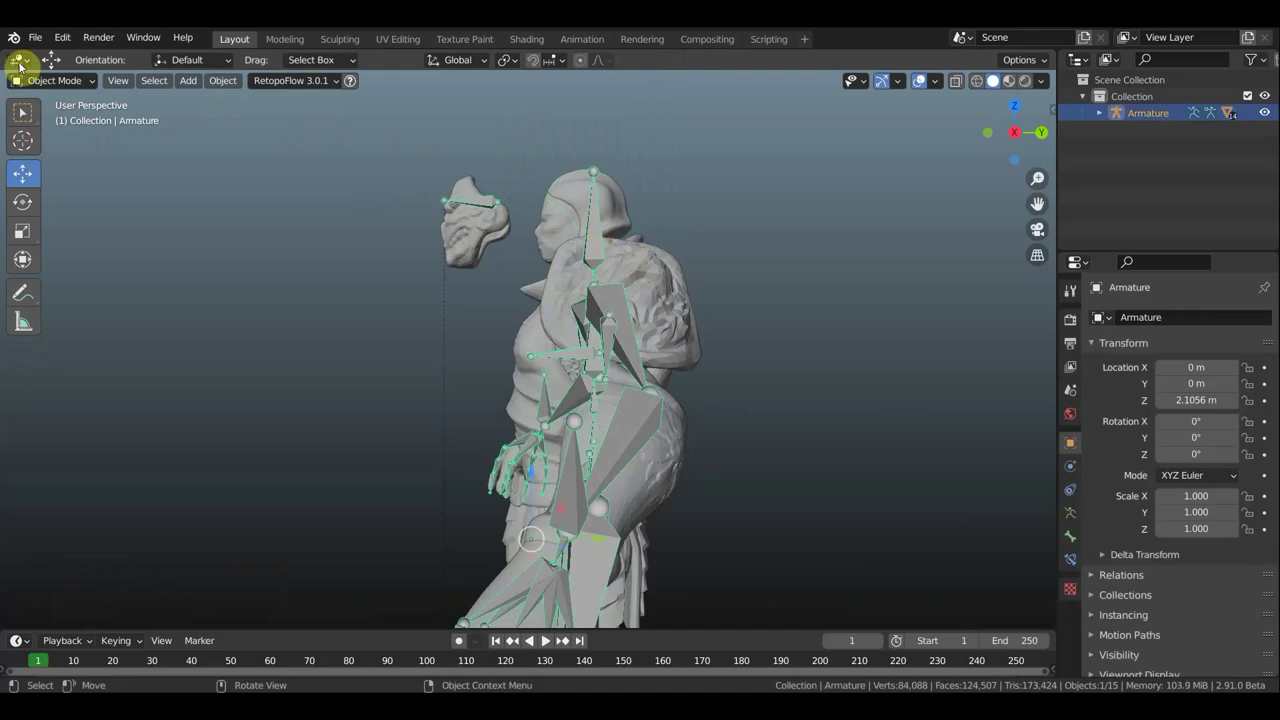
Switch the armature to Pose Mode and snap to the front view.
left_click(45, 80)
left_click(54, 135)
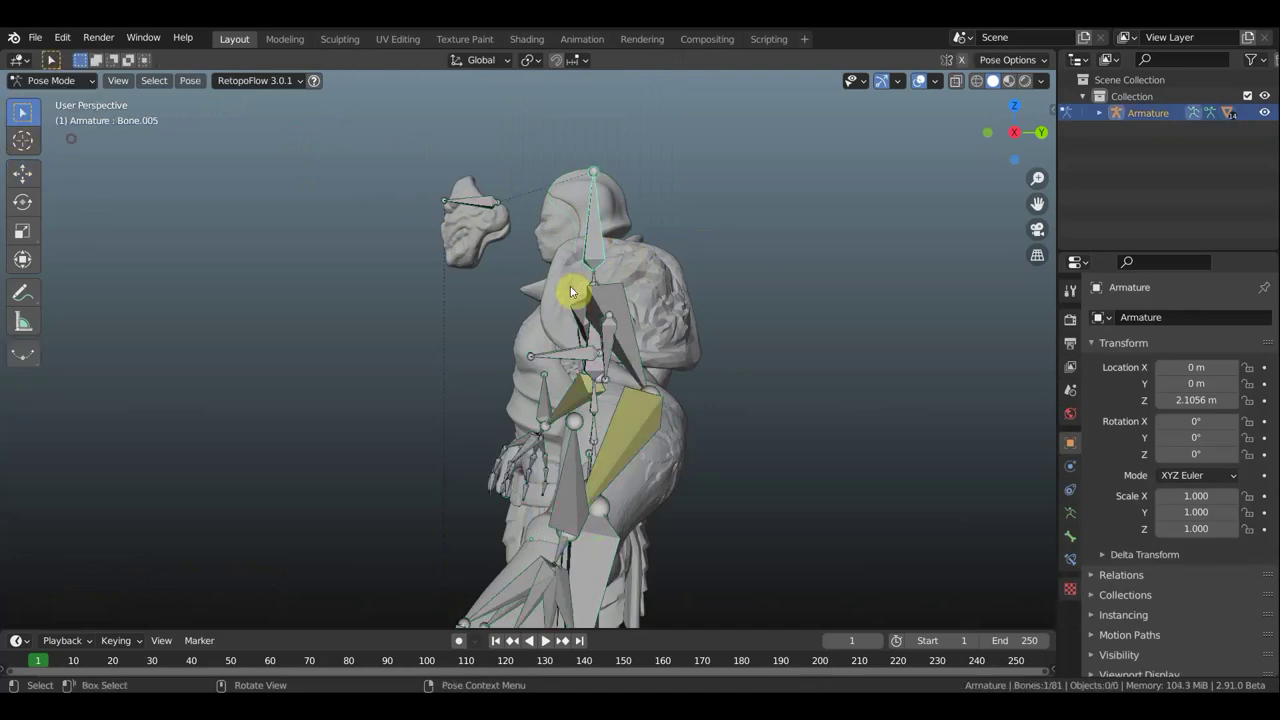
middle_click_drag(630, 298, 632, 304)
key("KP_1")
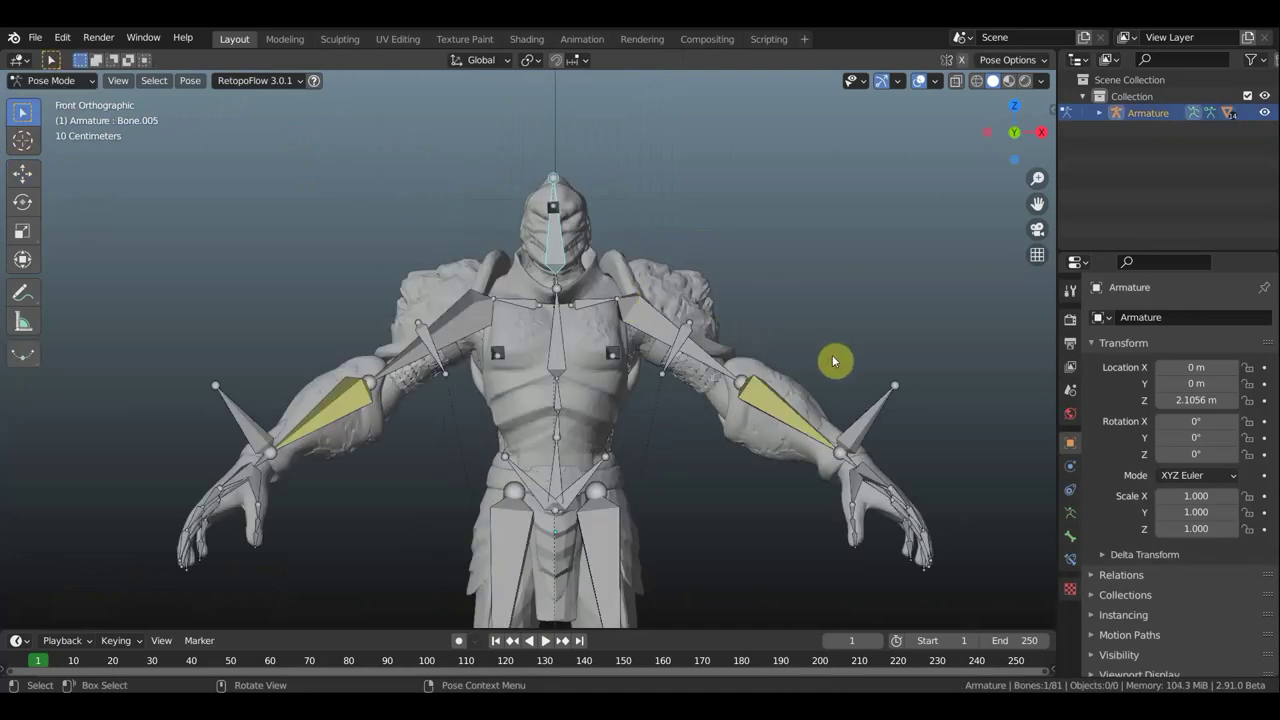
Raise the hand bone -0.346 m in X and 0.889 m in Z, then hide overlays and orbit to the side.
left_click(876, 421)
scroll(876, 421, "down", 3)
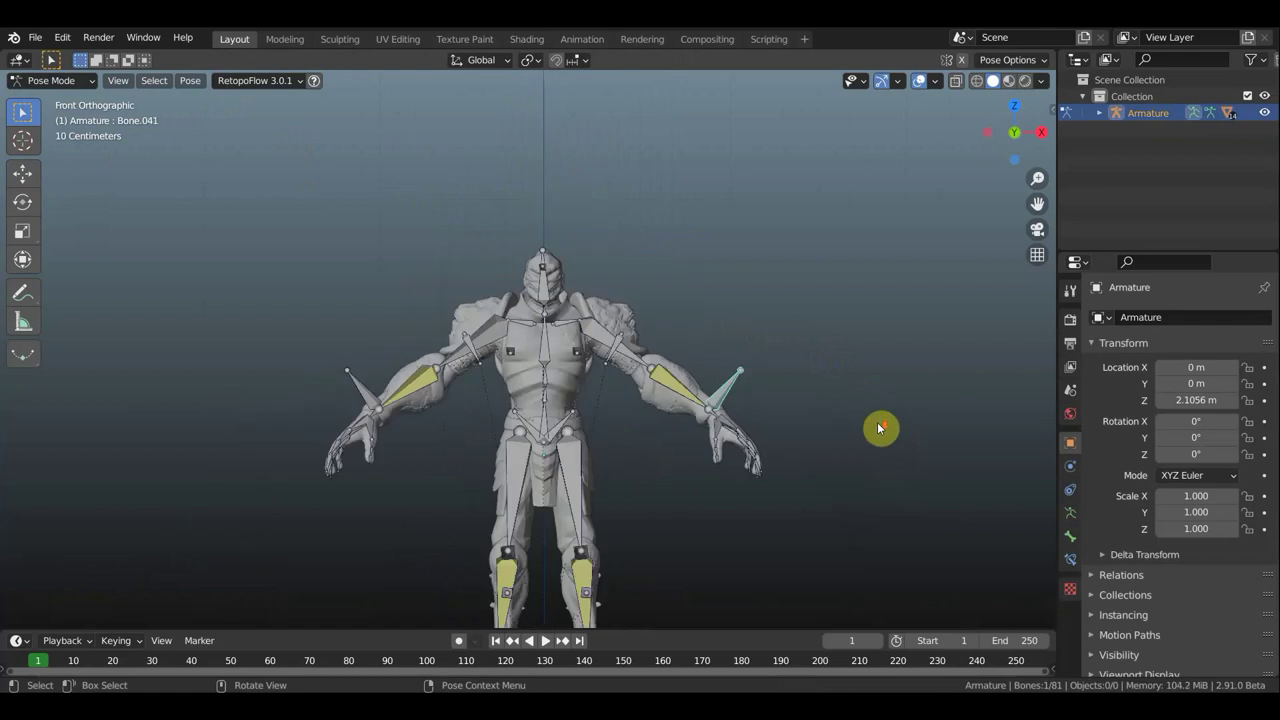
scroll(877, 422, "down", 1)
mouse_move(826, 415)
middle_mouse_down("shift")
mouse_move(850, 304)
mouse_move(830, 327)
middle_mouse_up("shift")
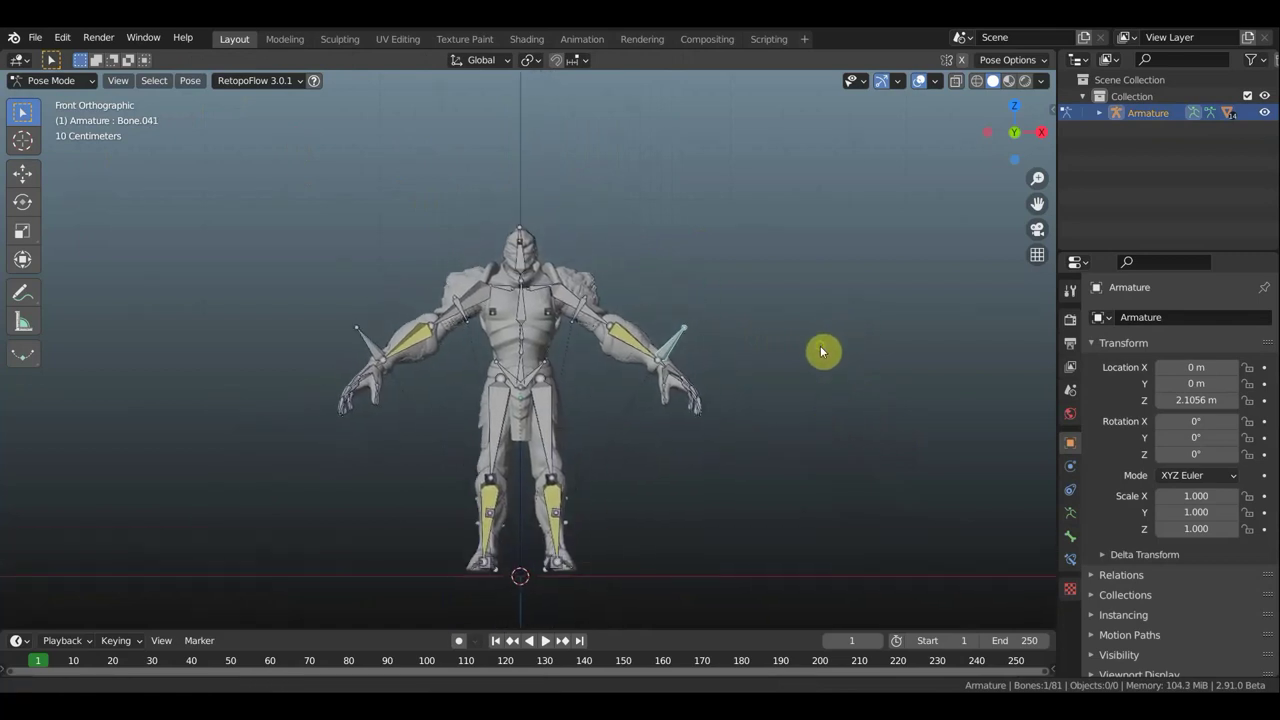
mouse_move(786, 423)
middle_mouse_down("shift")
mouse_move(590, 483)
mouse_move(681, 85)
middle_mouse_up("shift")
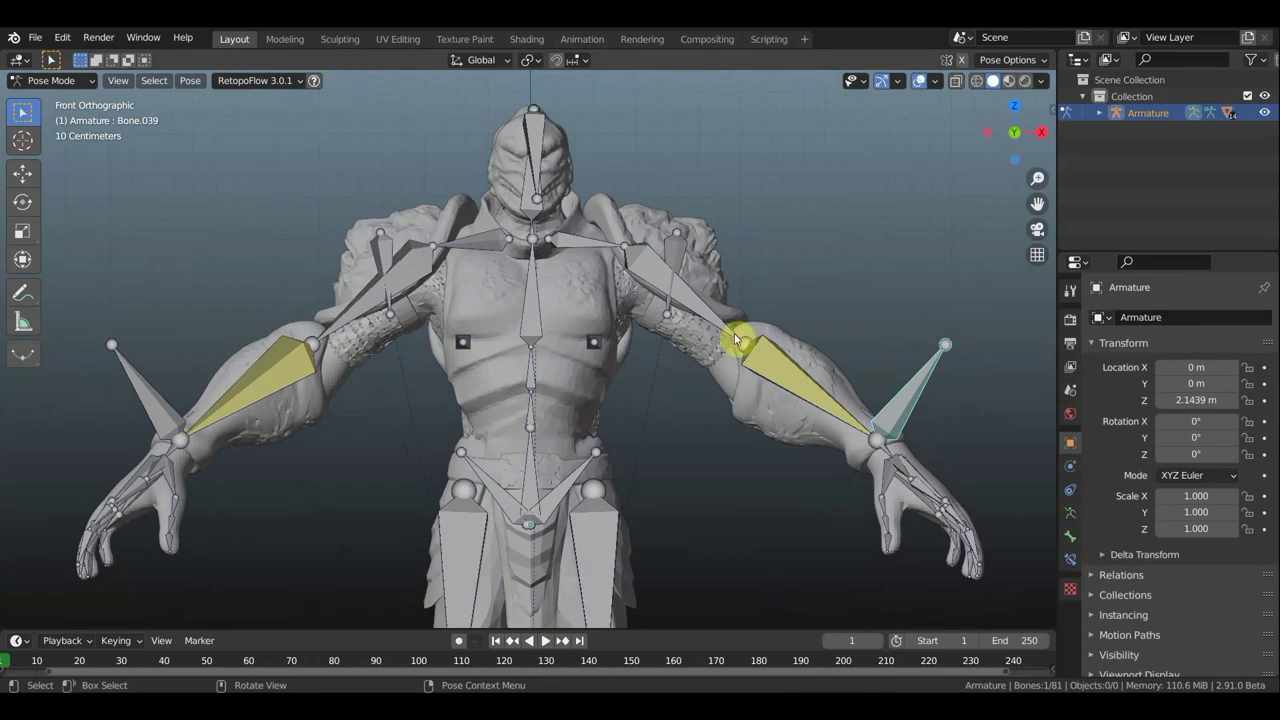
scroll(744, 352, "down", 1)
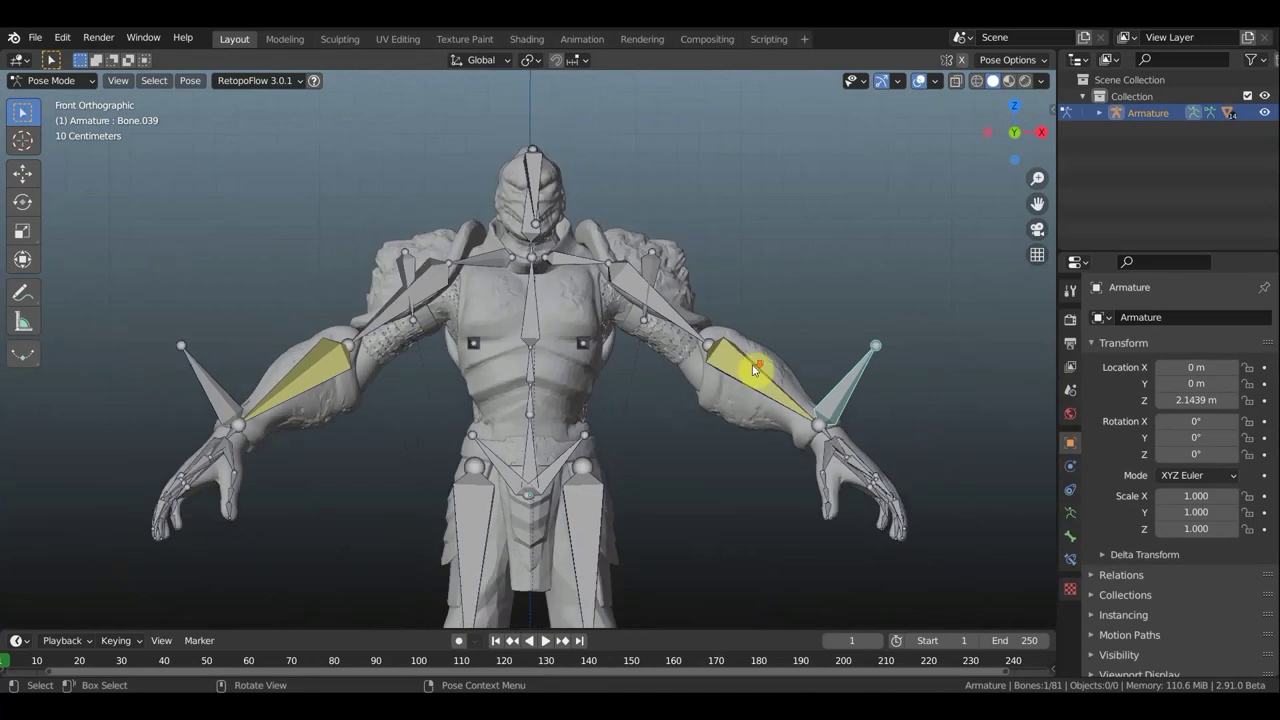
left_click(846, 392)
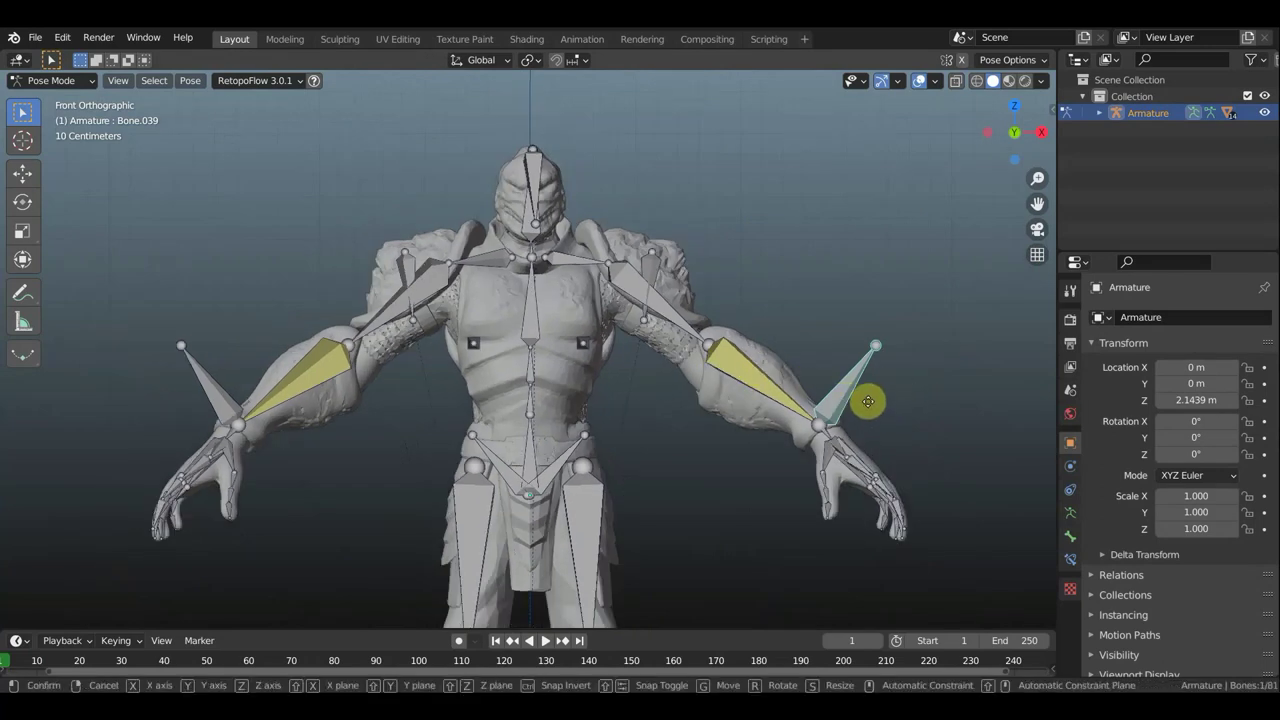
key("g")
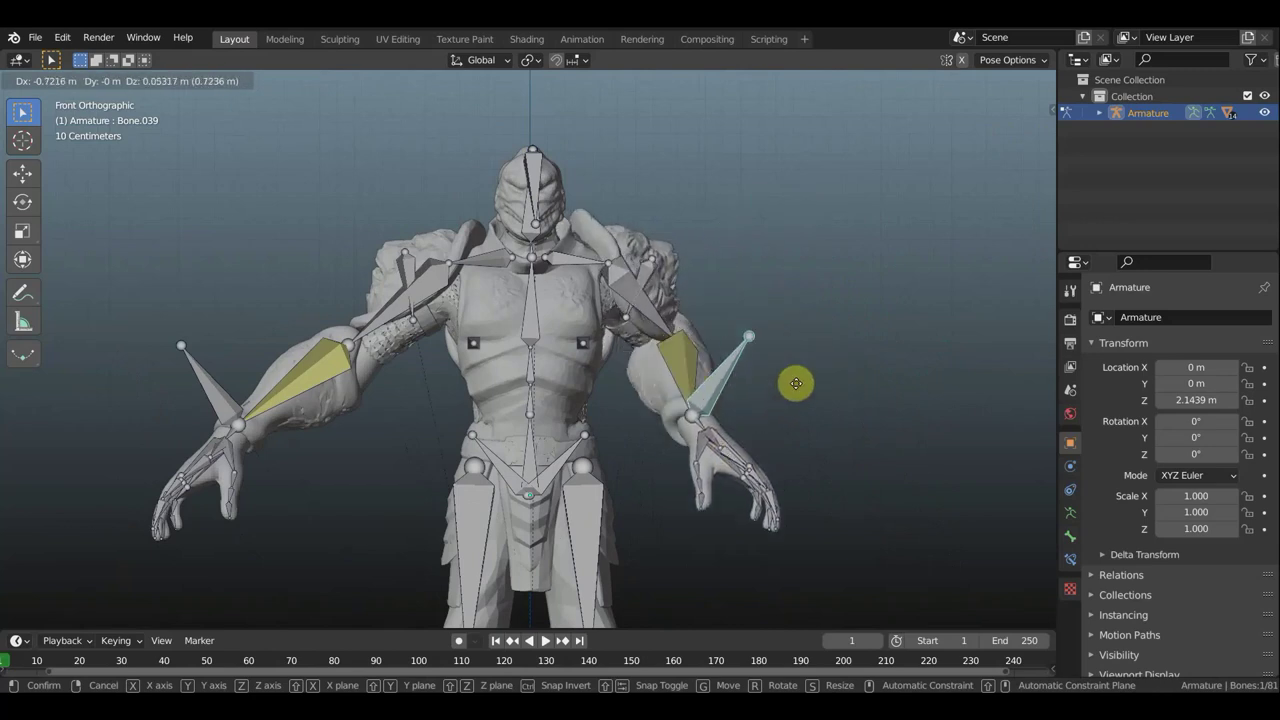
left_click(914, 93)
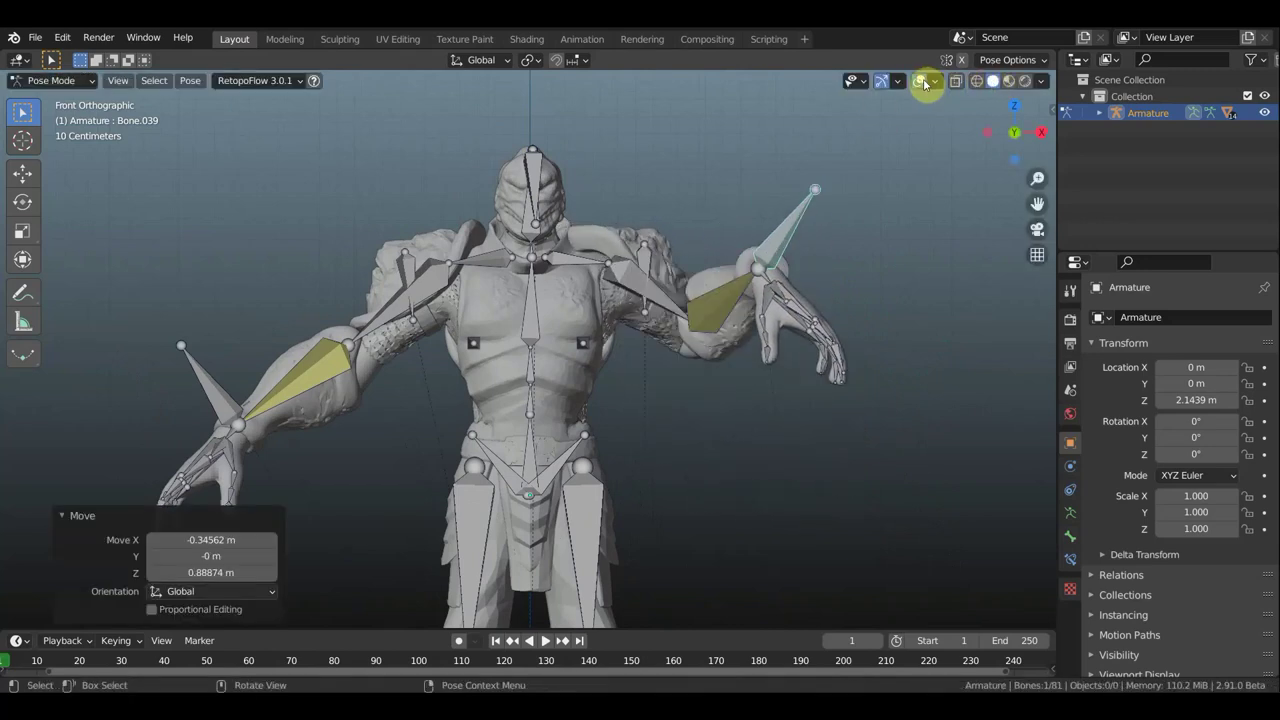
left_click(922, 83)
middle_click_drag(868, 290, 643, 459)
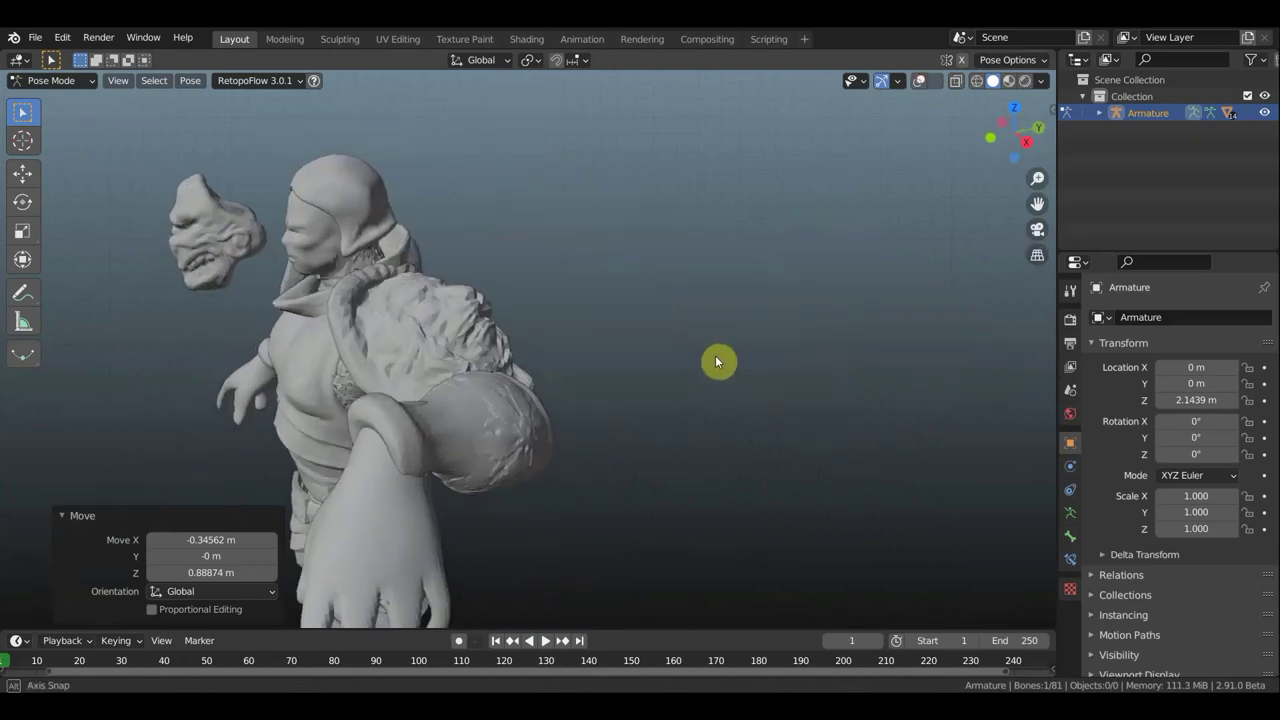
Test-move the arm bone several times to watch the armour and clothing follow.
key("g")
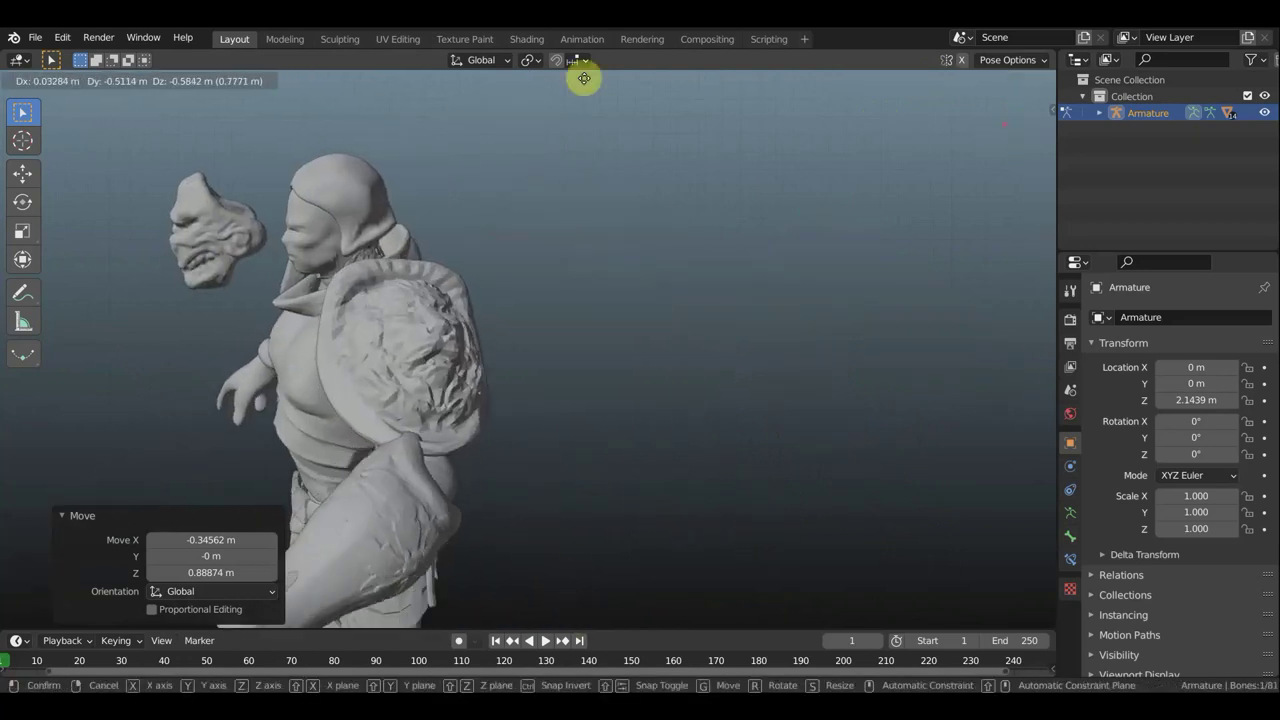
left_click(707, 437)
middle_click_drag(712, 434, 822, 390)
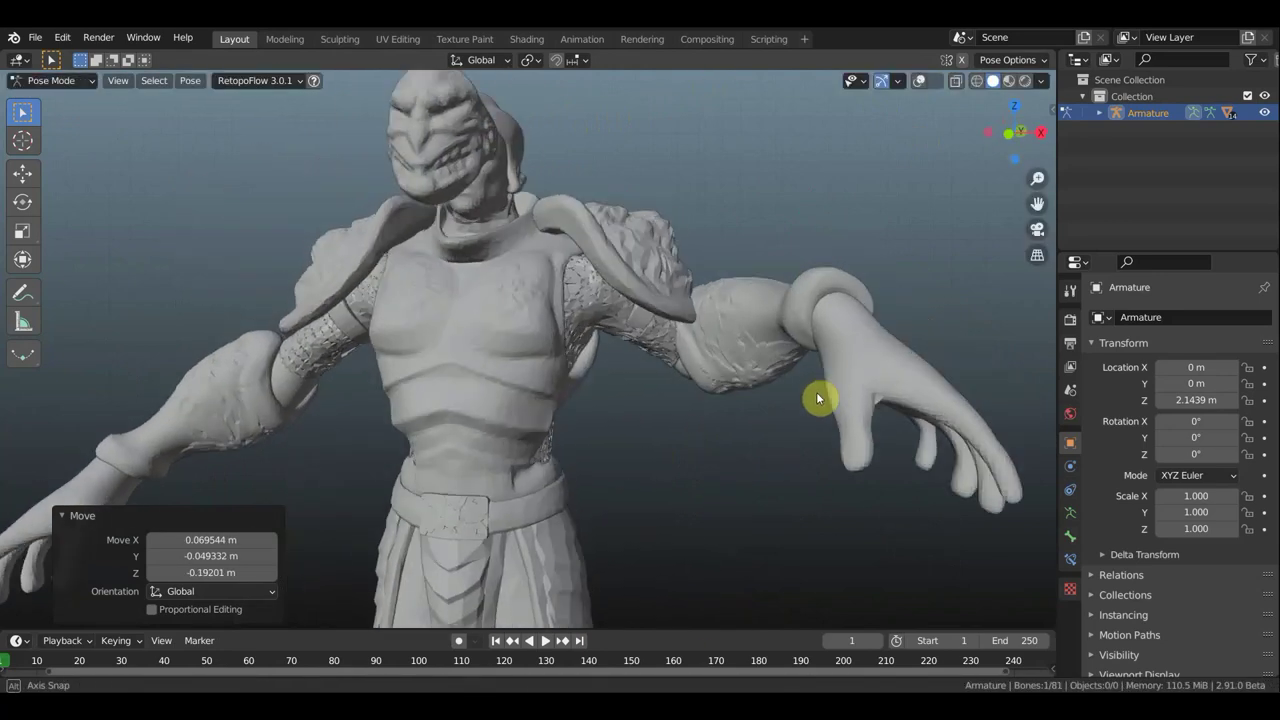
scroll(822, 390, "down", 4)
scroll(830, 400, "down", 2)
key("g")
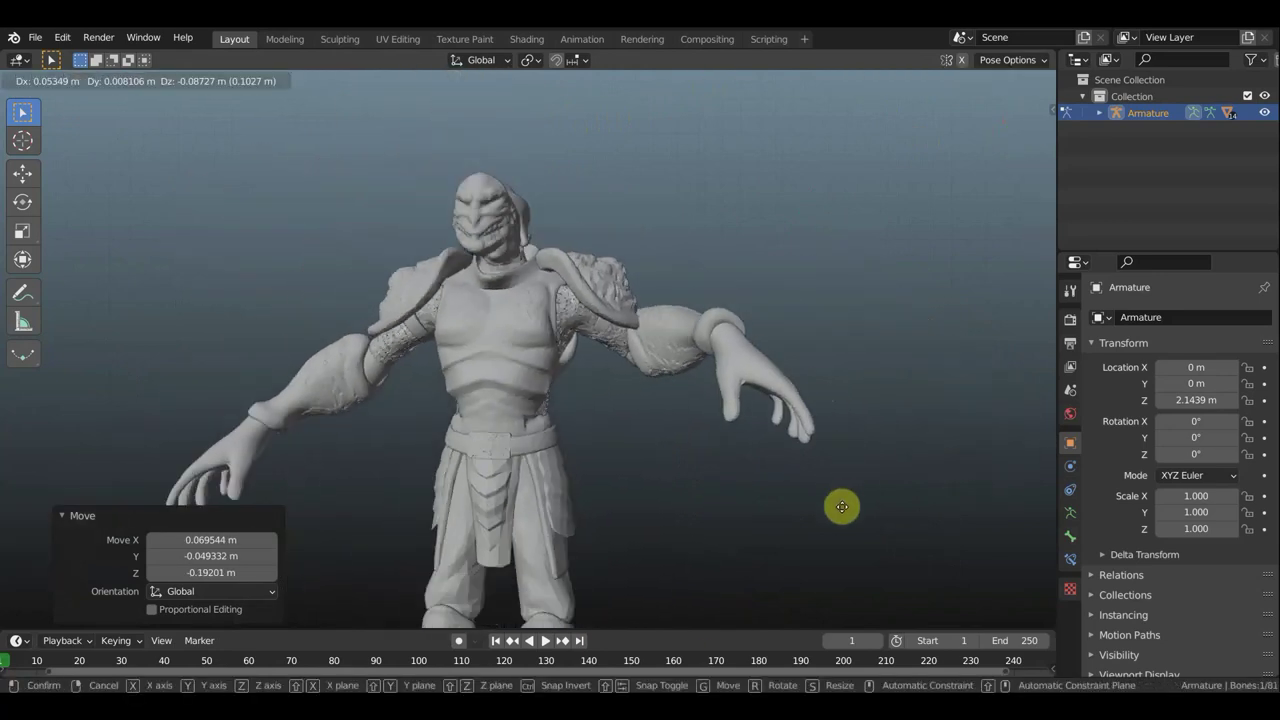
left_click(833, 573)
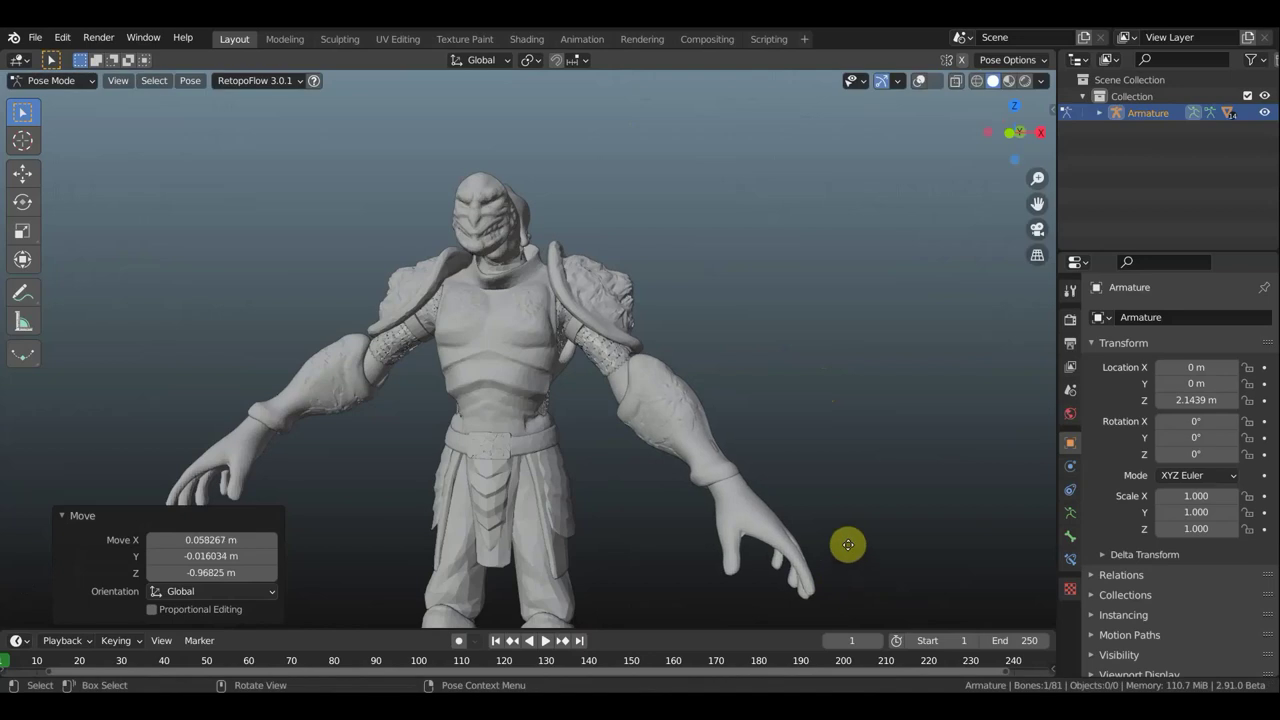
key("g")
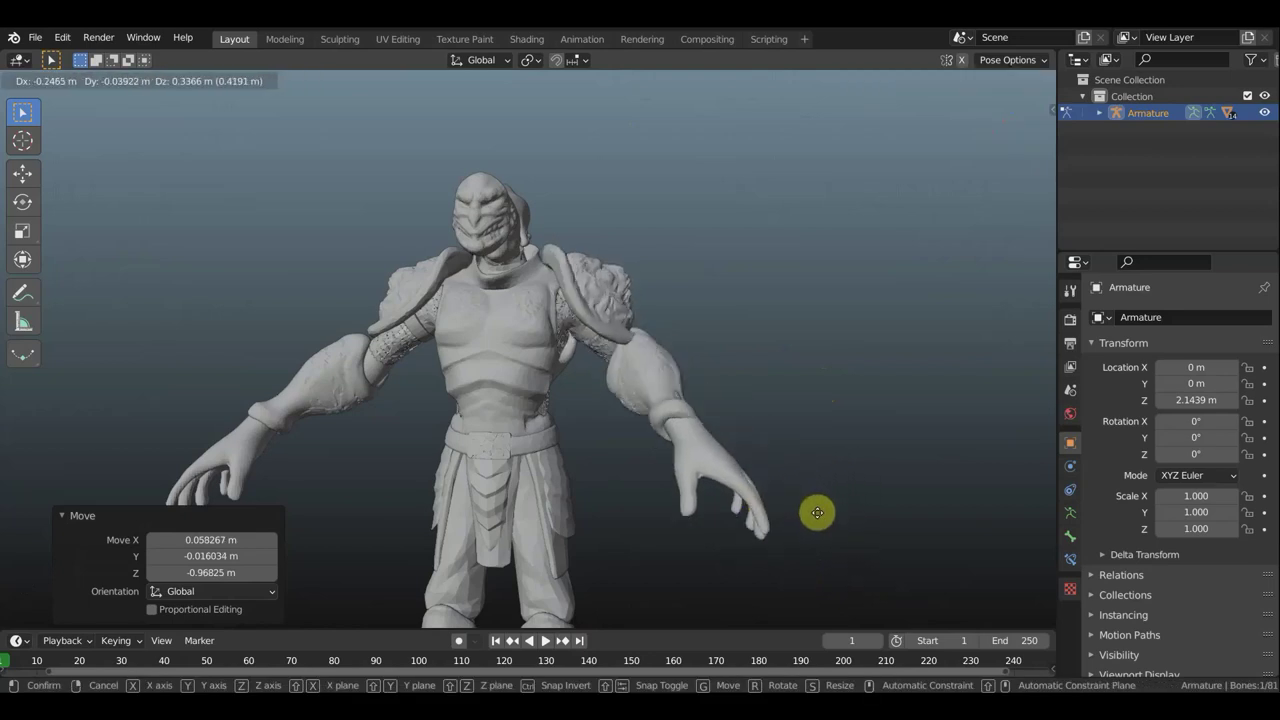
left_click(820, 514)
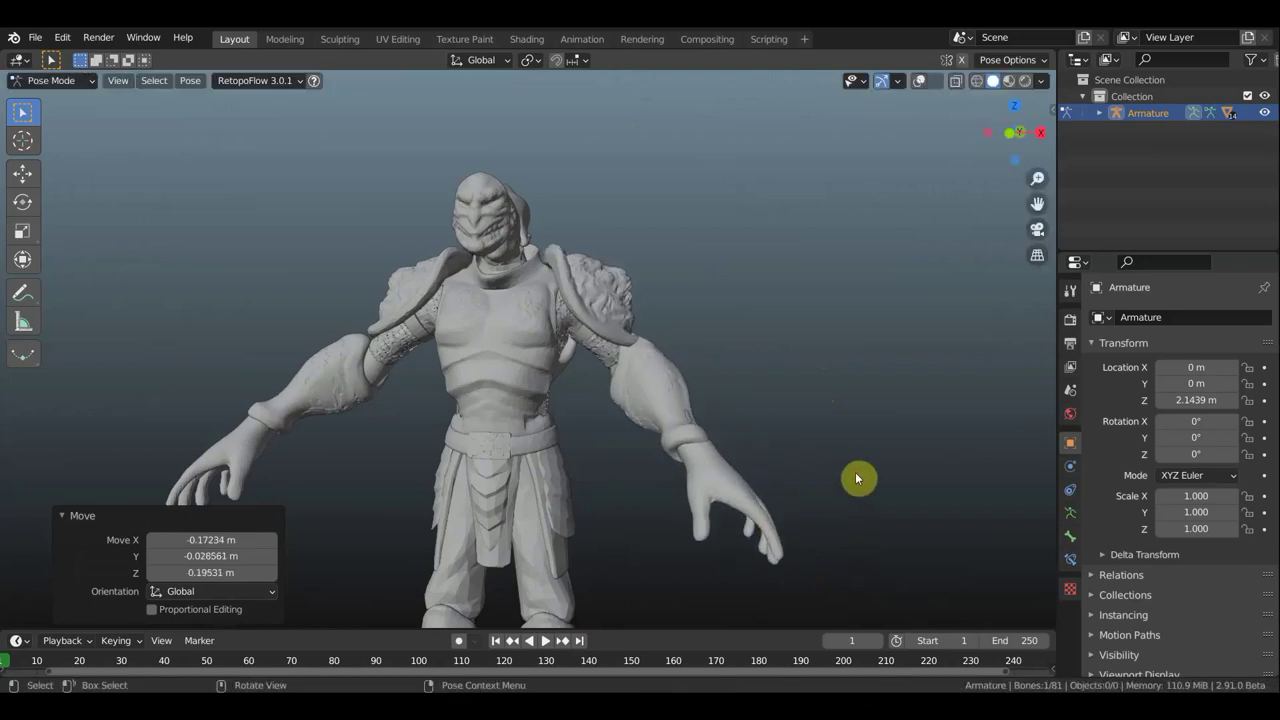
Undo the arm moves back to the lowered pose and orbit to a side view.
key("ctrl+z")
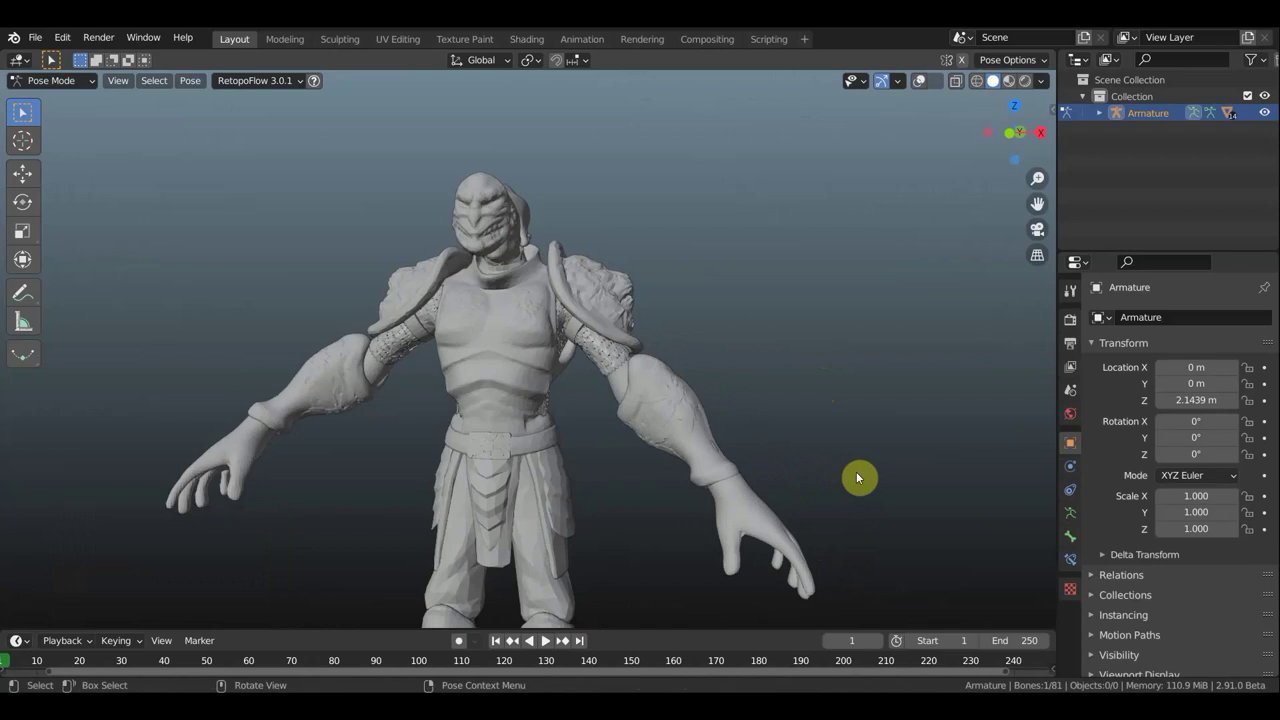
middle_click_drag(856, 478, 946, 480)
mouse_move(902, 439)
middle_mouse_down()
mouse_move(937, 434)
mouse_move(921, 446)
middle_mouse_up()
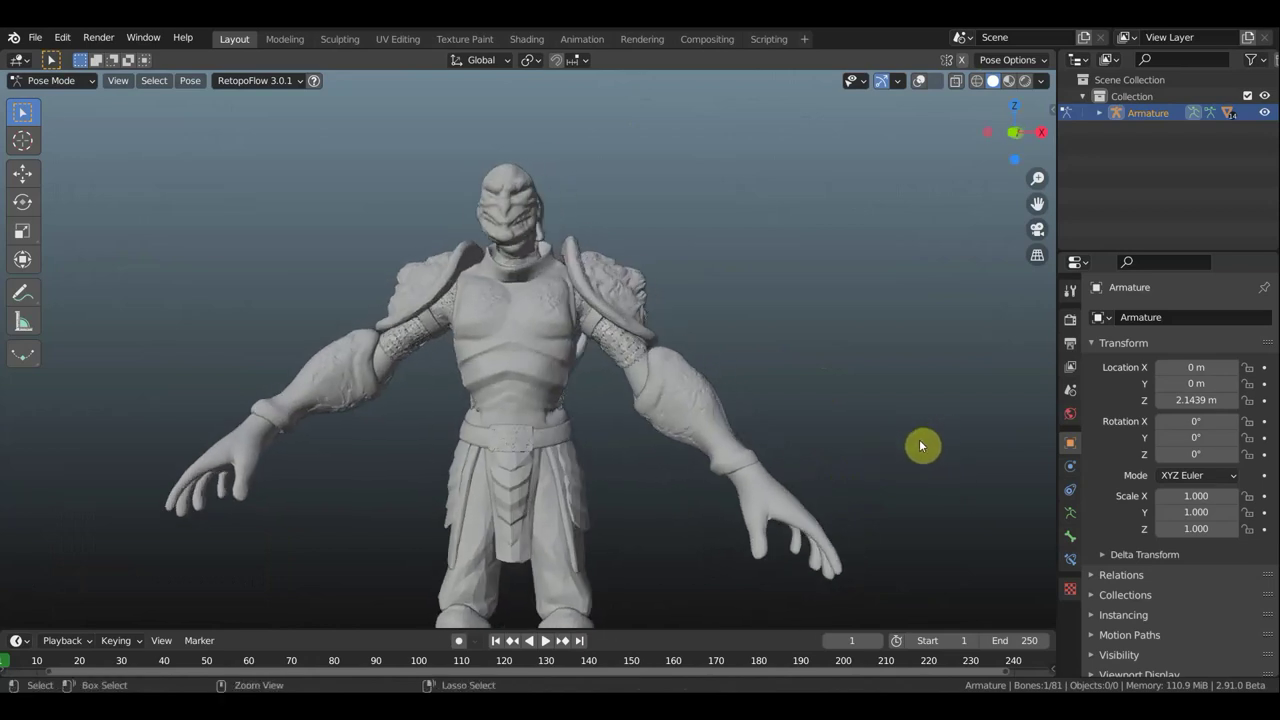
key("ctrl+z")
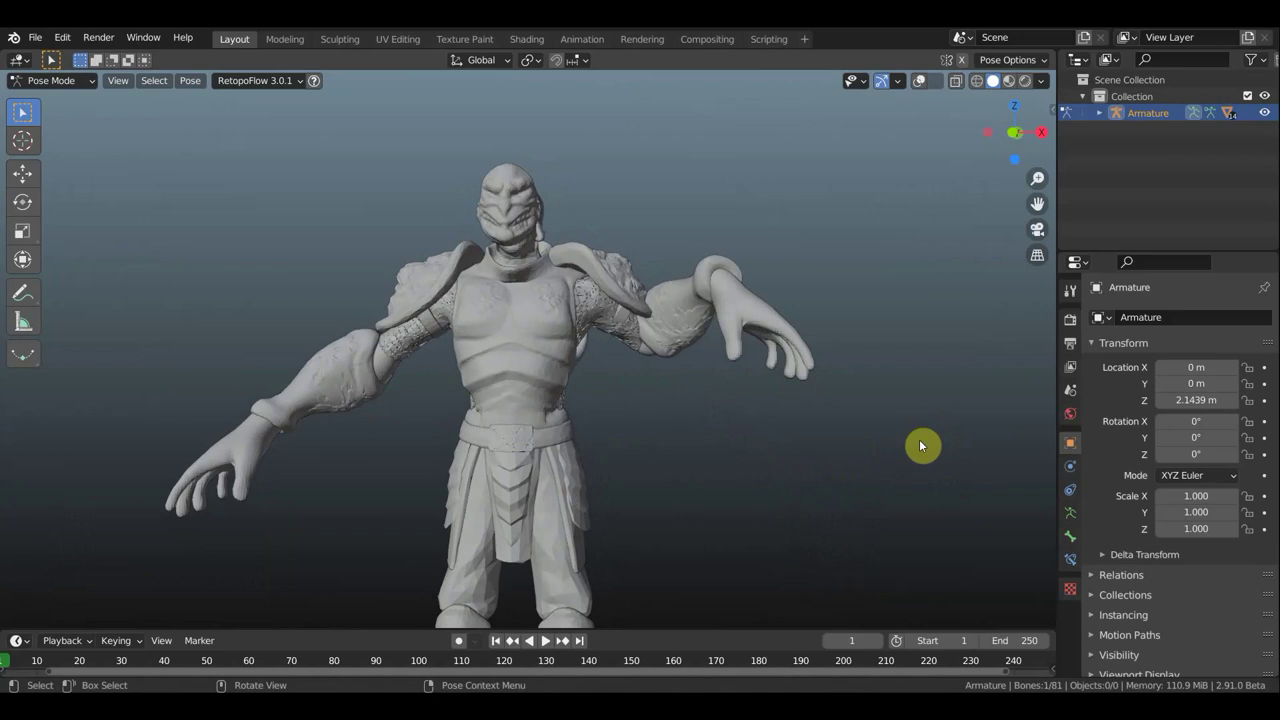
key("ctrl+shift+z")
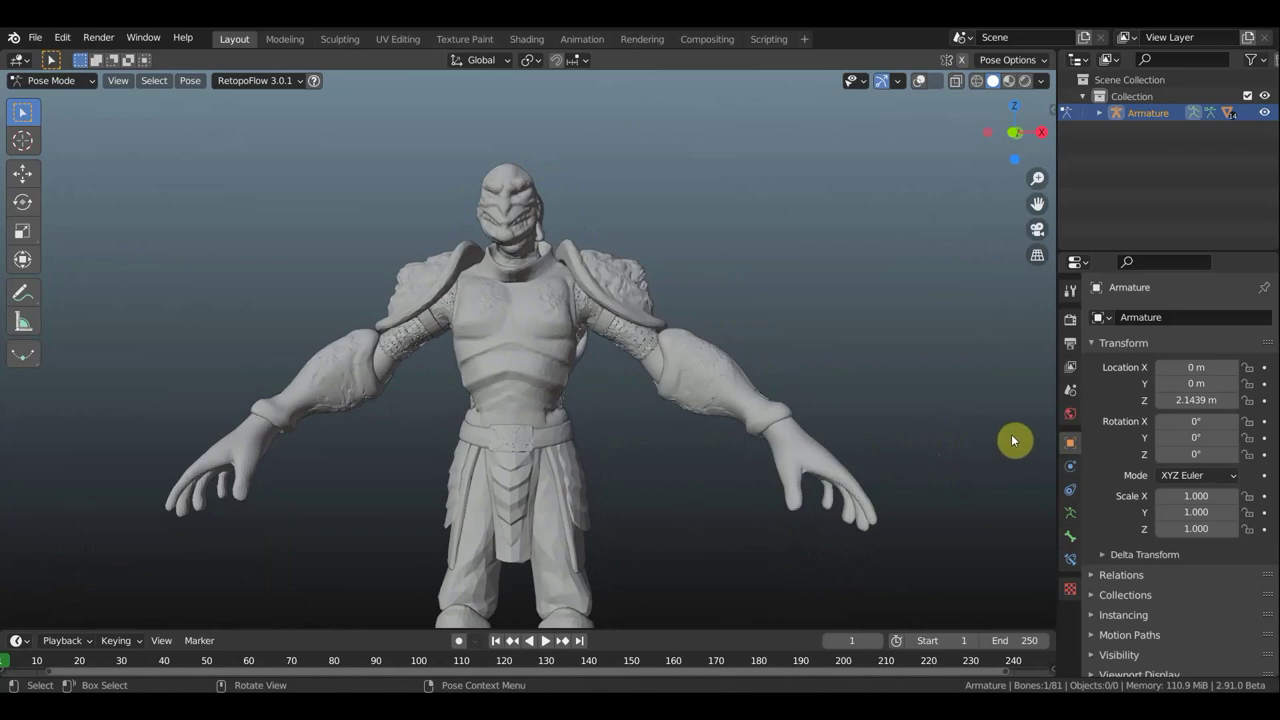
mouse_move(851, 380)
middle_mouse_down()
mouse_move(726, 394)
mouse_move(898, 197)
middle_mouse_up()
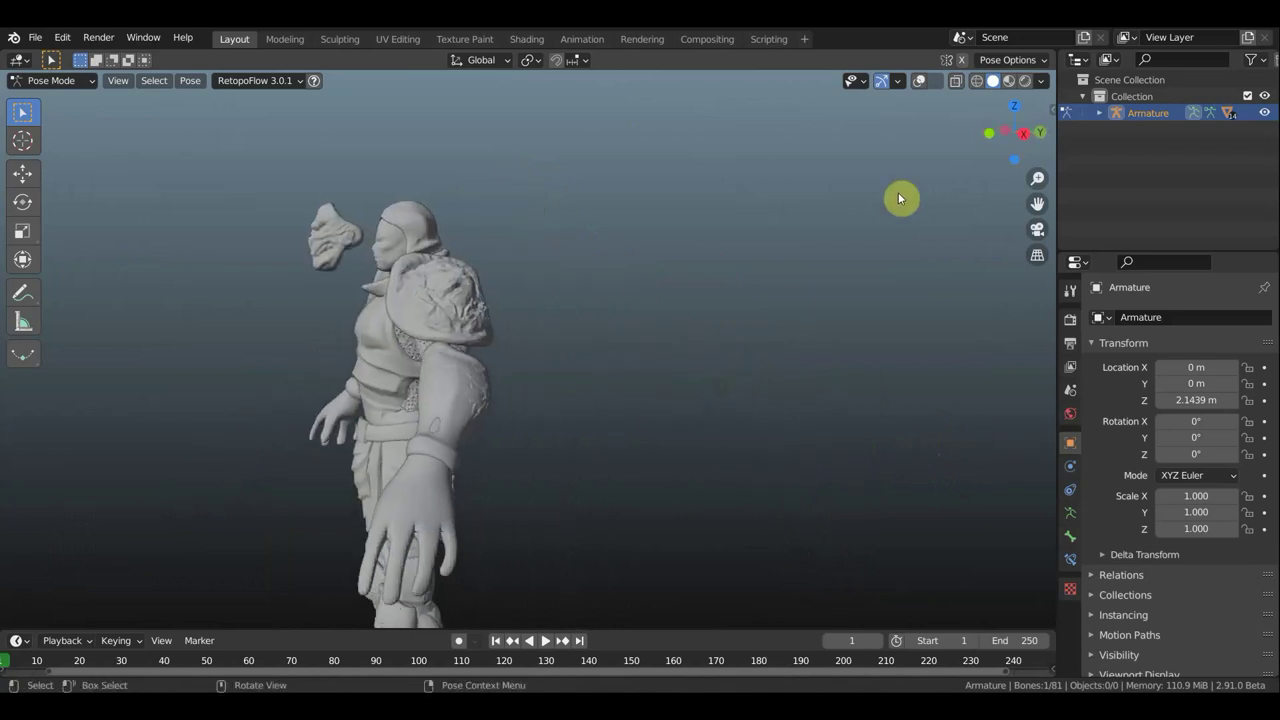
Show overlays and move Bone.040 0.4091 m along Y to bring the face piece onto the head.
left_click(922, 80)
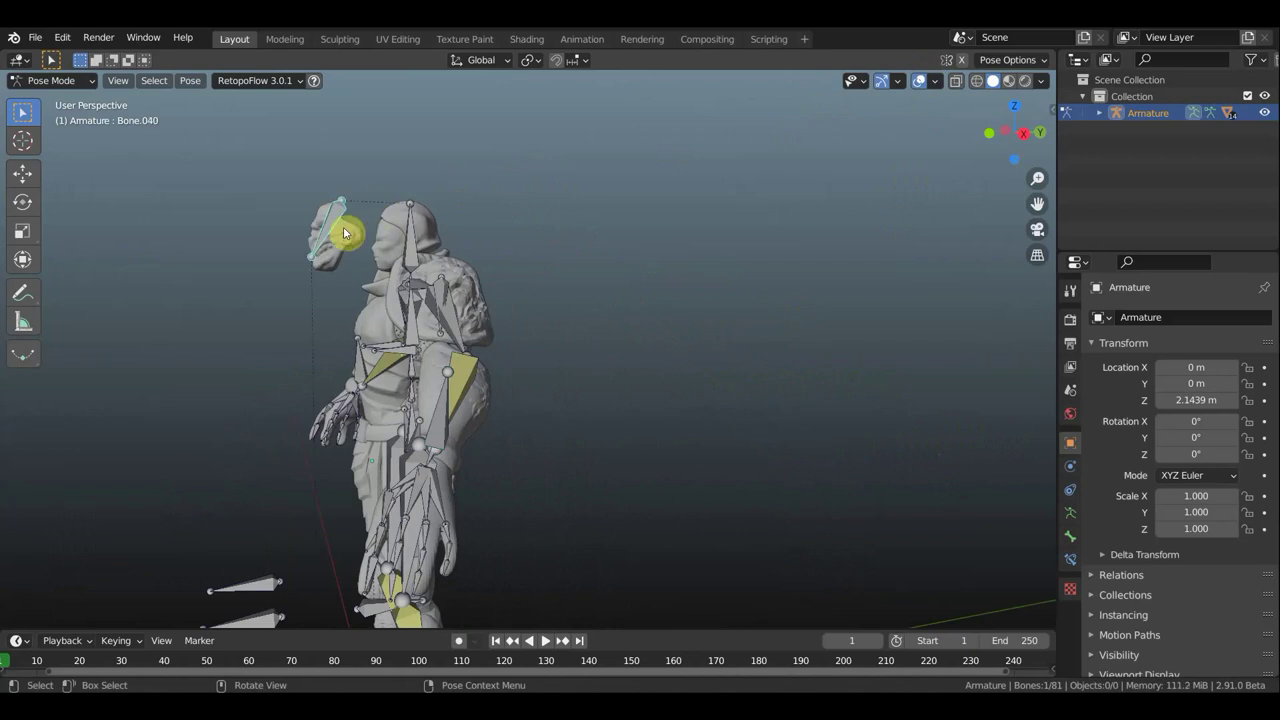
left_click(22, 172)
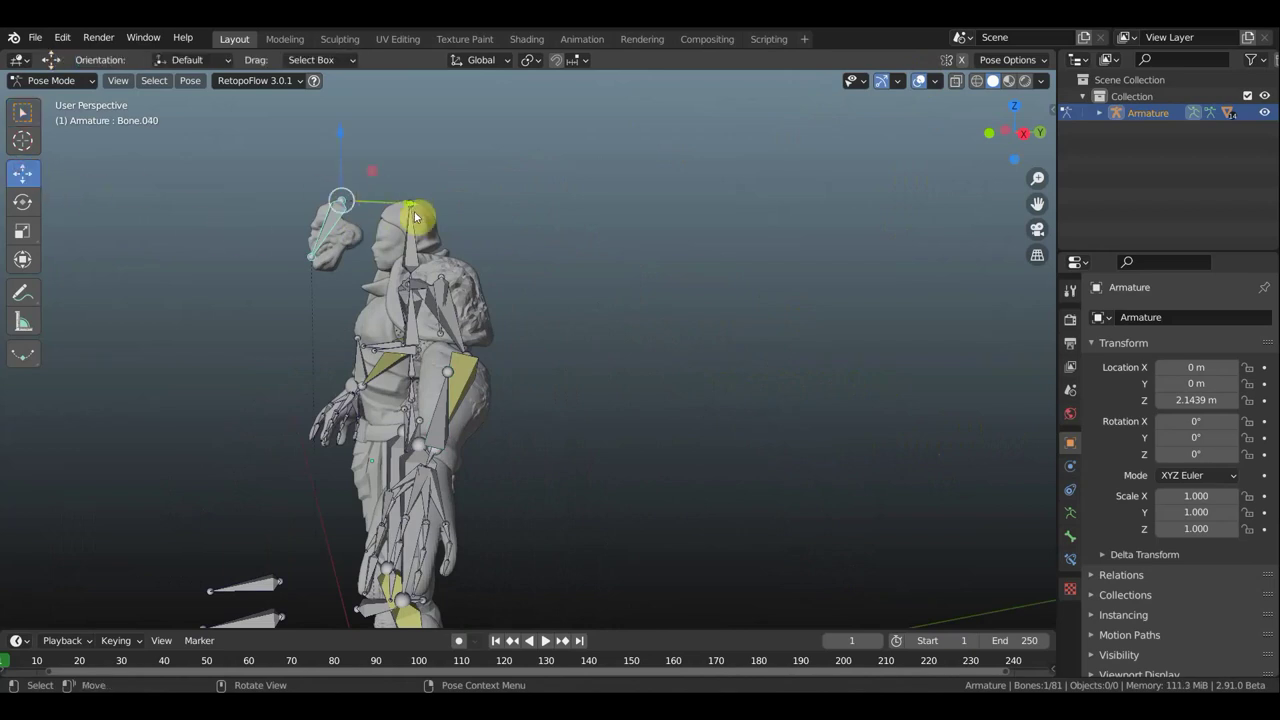
left_click_drag(414, 206, 467, 211)
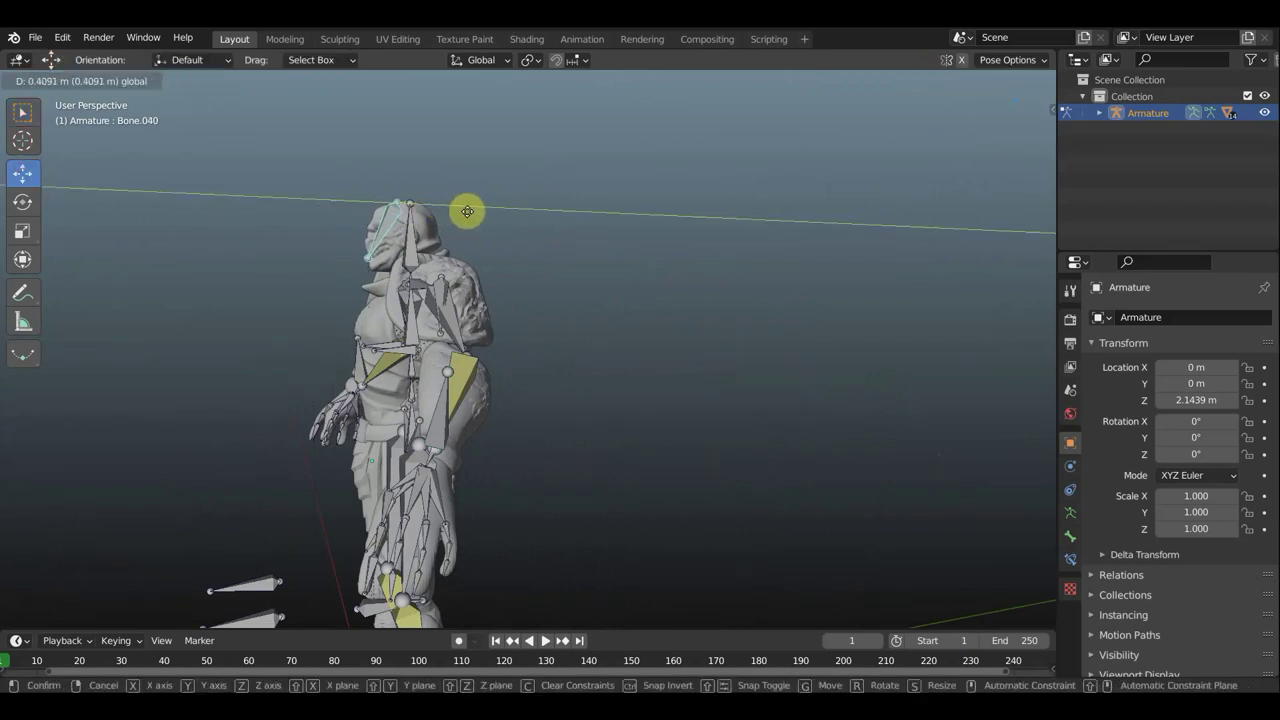
mouse_move(543, 277)
middle_mouse_down()
mouse_move(913, 276)
mouse_move(997, 263)
mouse_move(1003, 277)
mouse_move(305, 265)
middle_mouse_up()
Rotate Bone.040 by 101° with the Transform gizmo and switch to Object Mode.
left_click(23, 260)
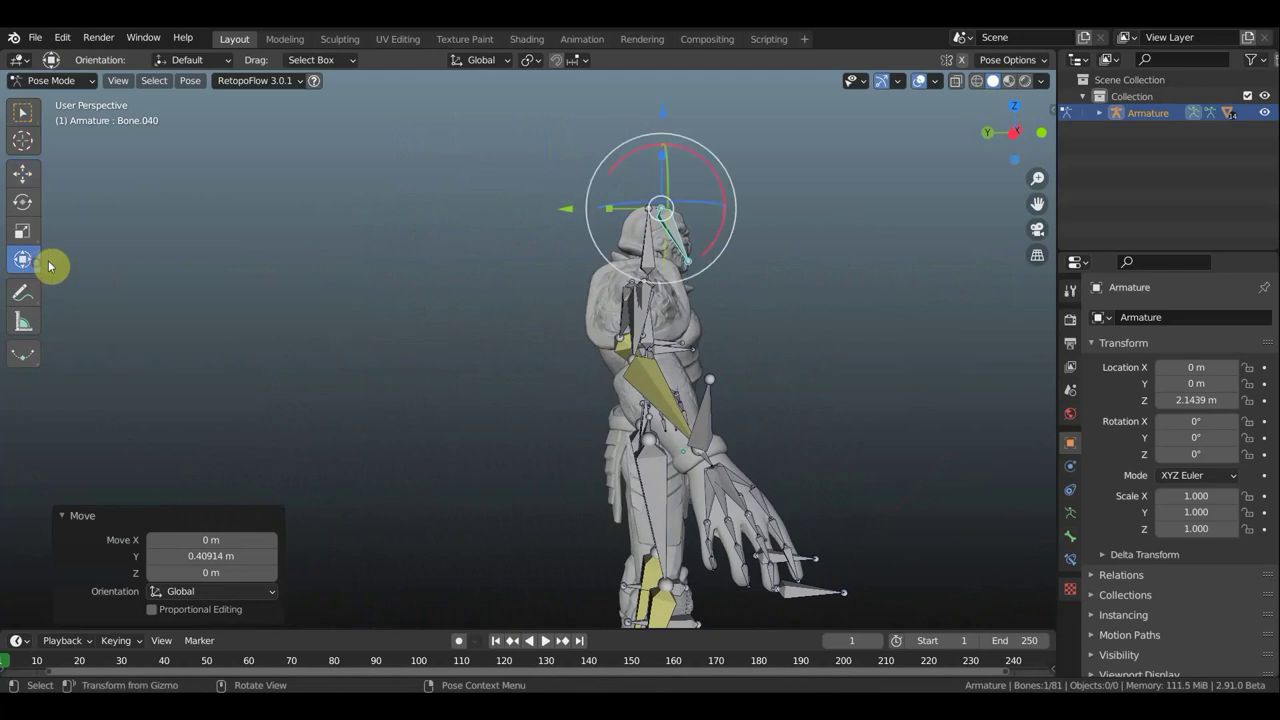
mouse_move(737, 194)
left_mouse_down()
mouse_move(735, 97)
mouse_move(598, 601)
mouse_move(578, 601)
left_mouse_up()
left_click_drag(780, 174, 778, 176)
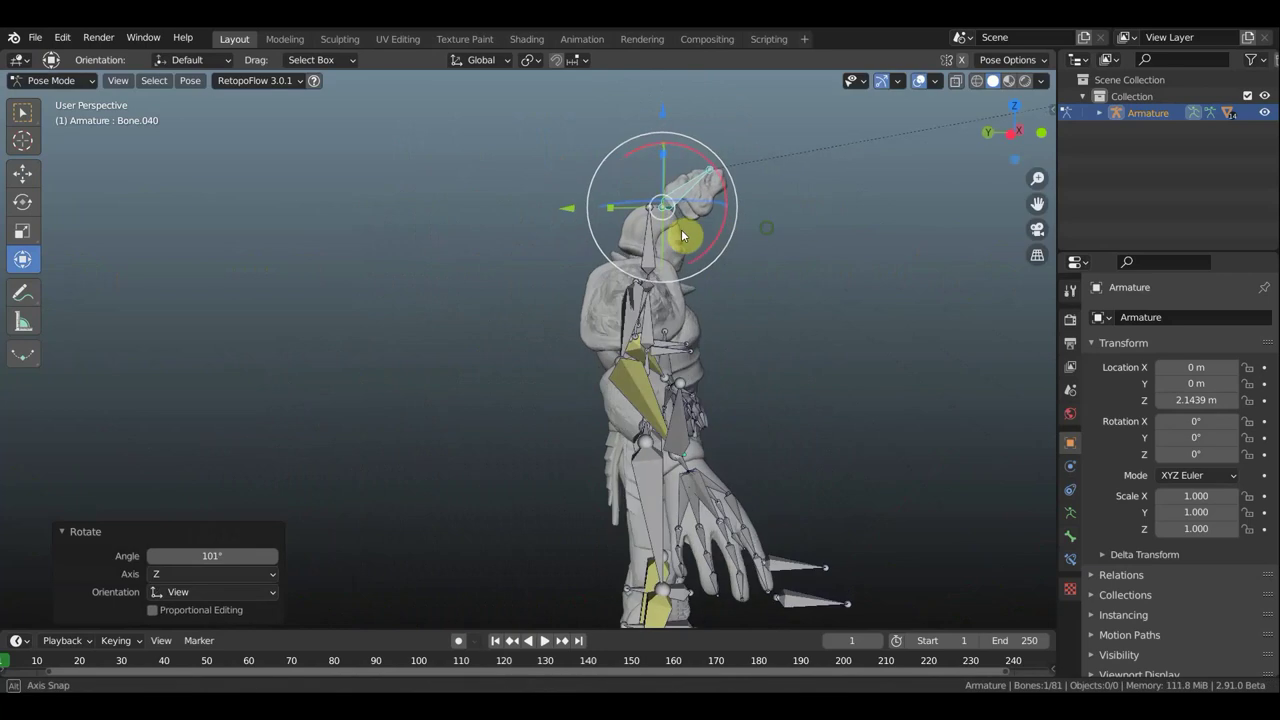
mouse_move(681, 229)
middle_mouse_down()
mouse_move(518, 240)
mouse_move(605, 222)
middle_mouse_up()
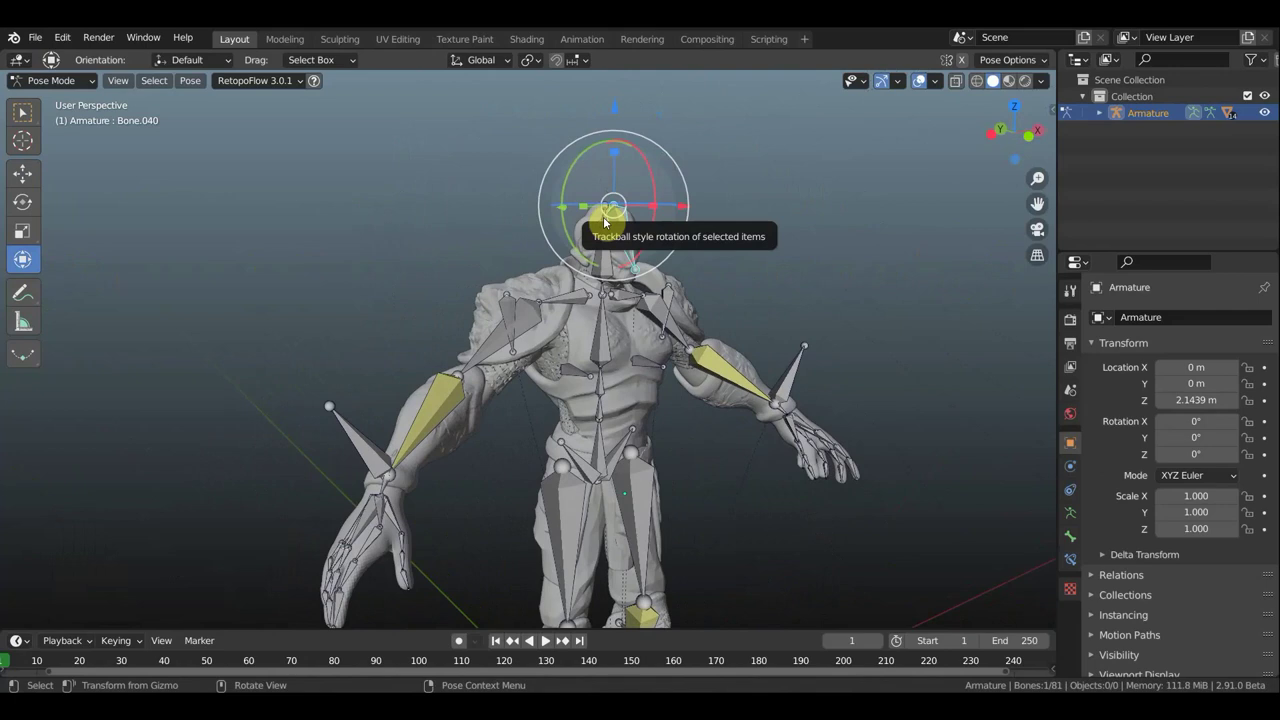
mouse_move(543, 200)
middle_mouse_down()
mouse_move(758, 350)
mouse_move(6, 45)
middle_mouse_up()
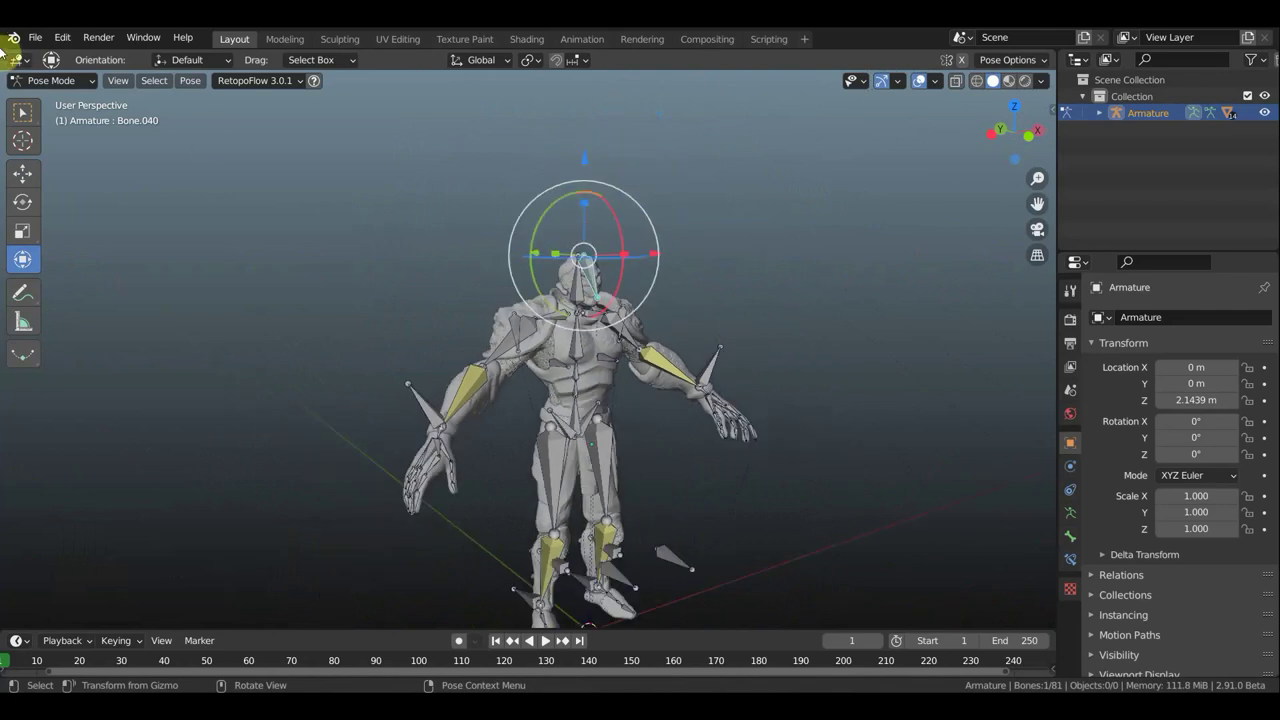
left_click(73, 81)
left_click(70, 97)
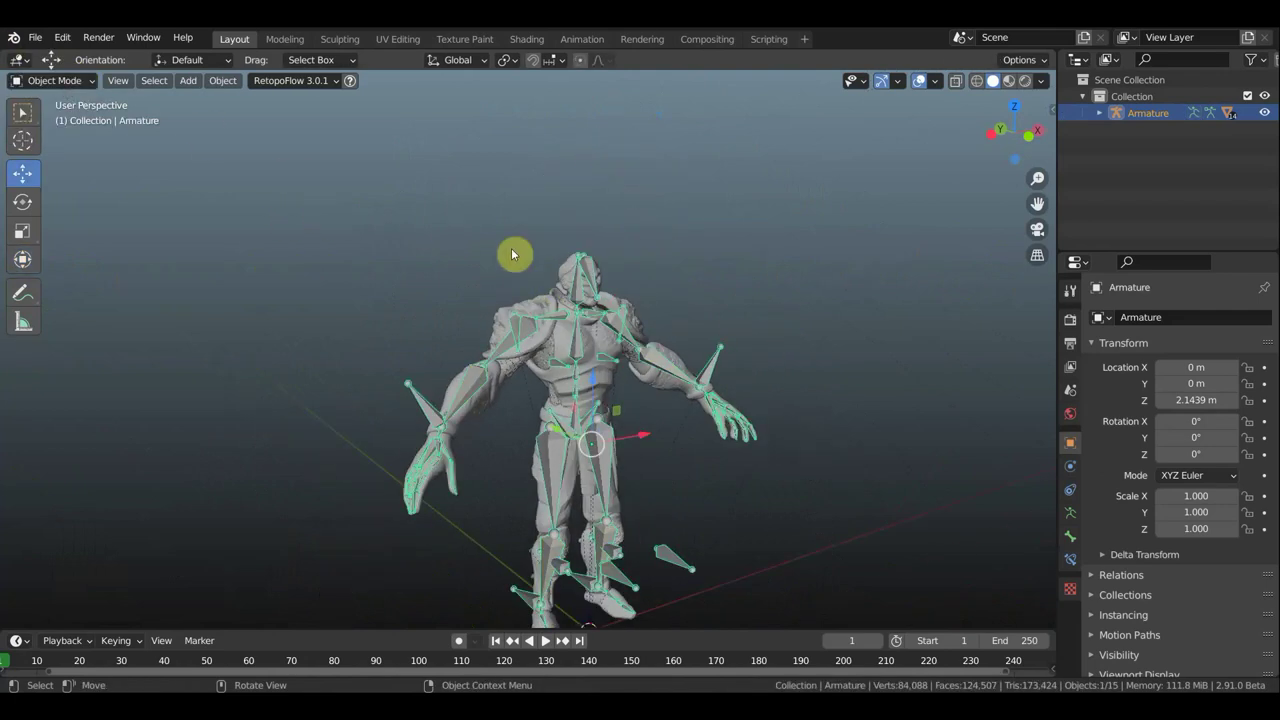
left_click(55, 80)
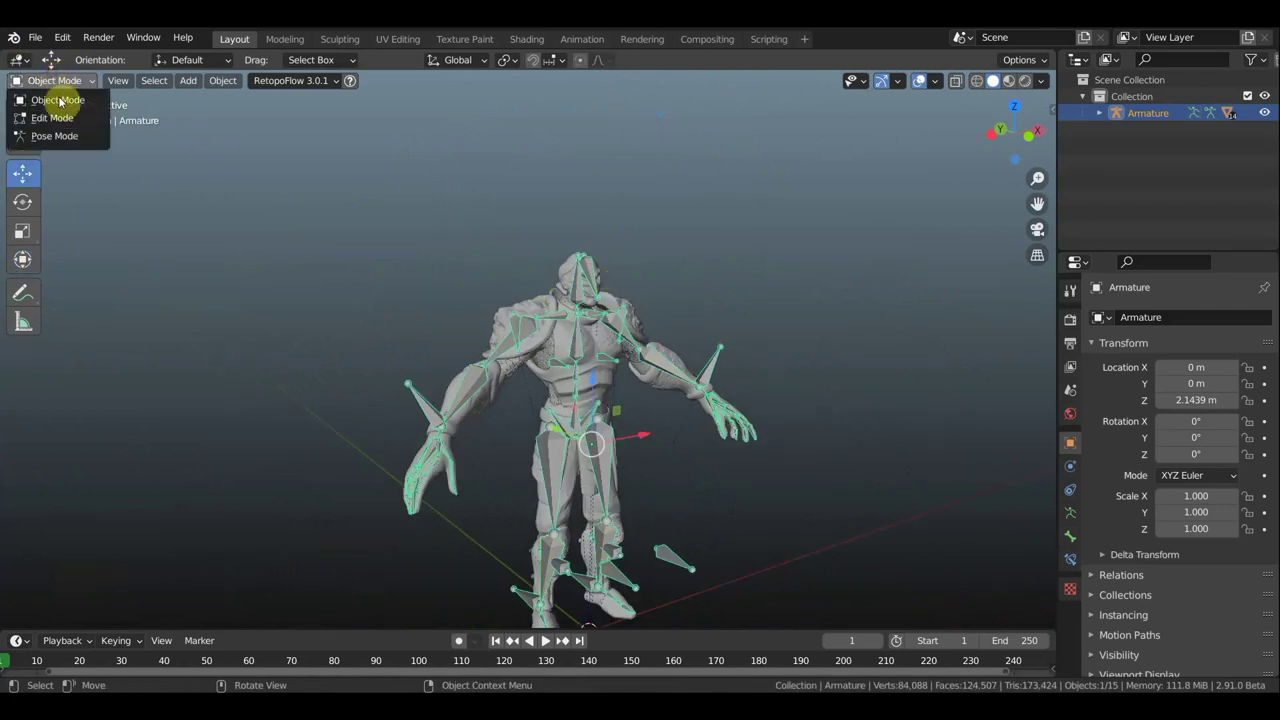
left_click(70, 134)
key("KP_1")
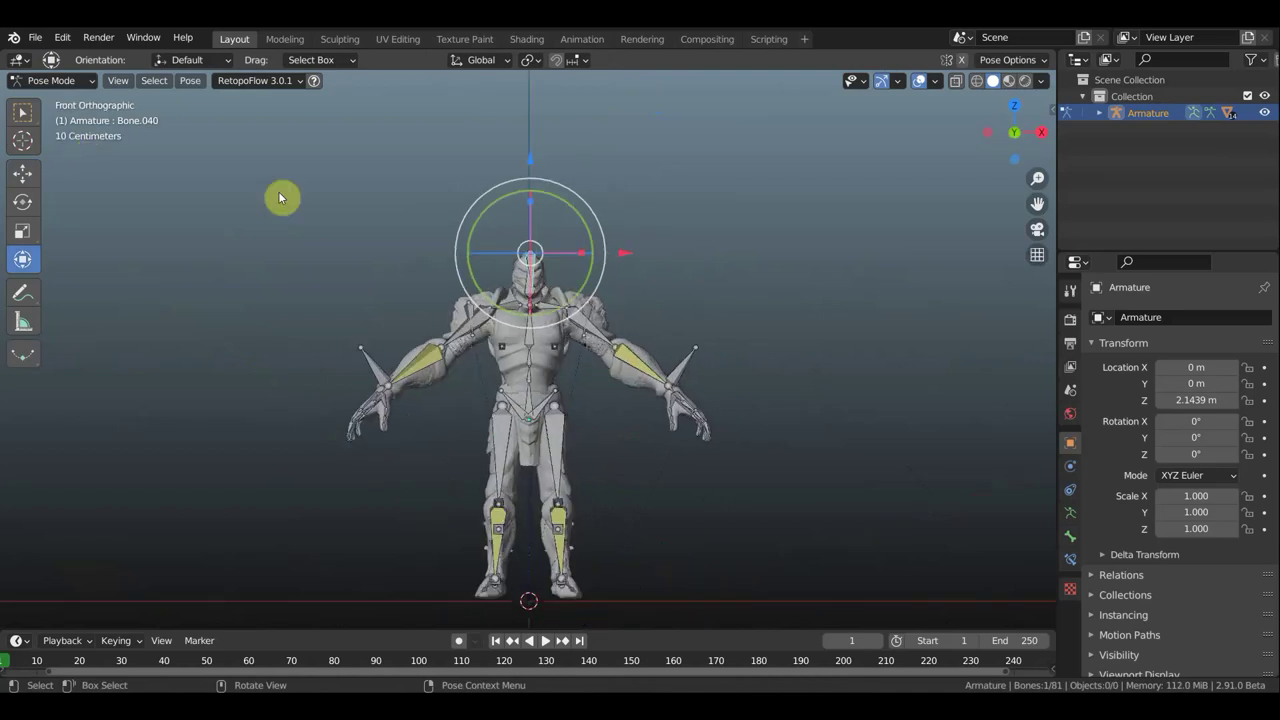
middle_click_drag(735, 201, 737, 155, "shift")
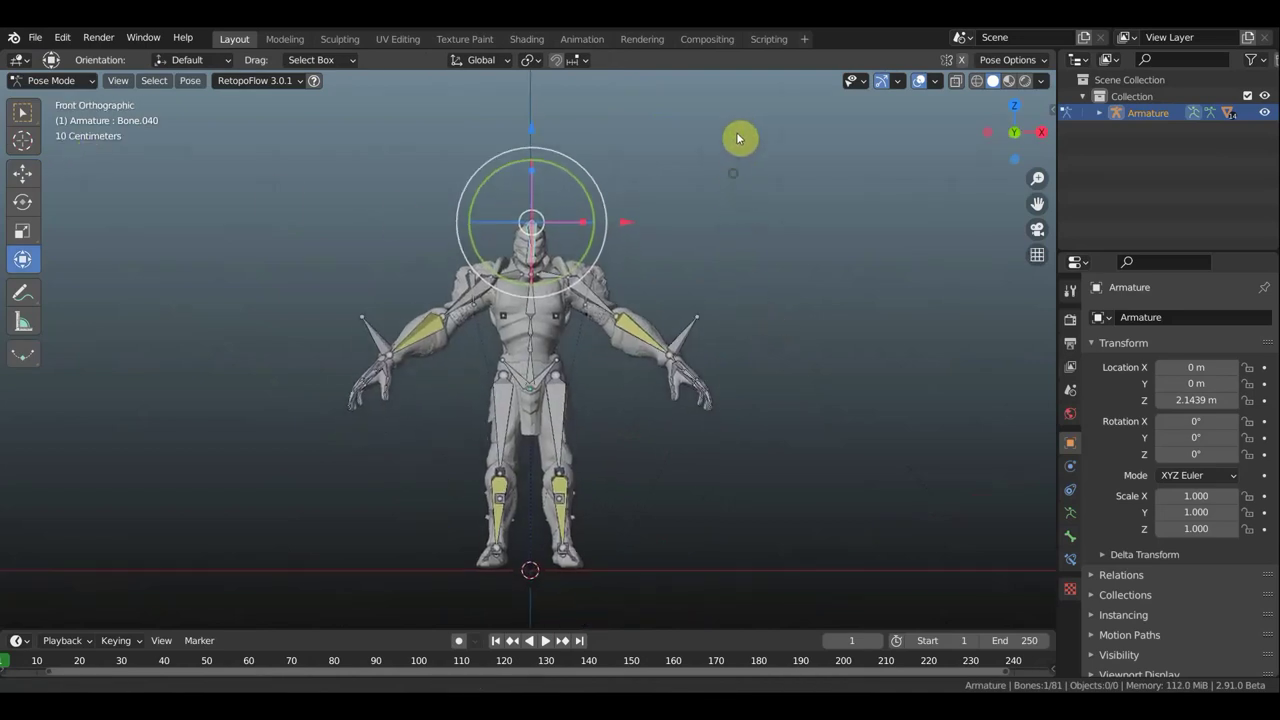
left_click(23, 113)
scroll(386, 183, "up", 2)
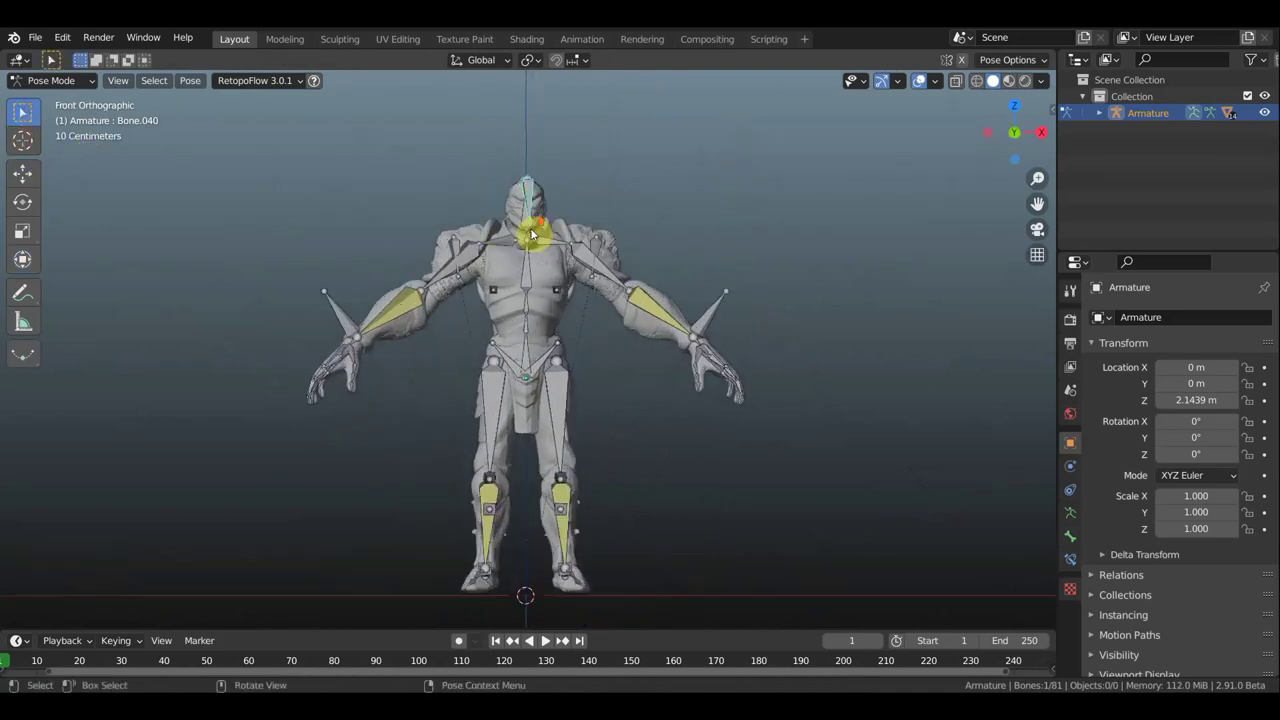
middle_click_drag(614, 354, 620, 276, "shift")
middle_click_drag(548, 308, 443, 308)
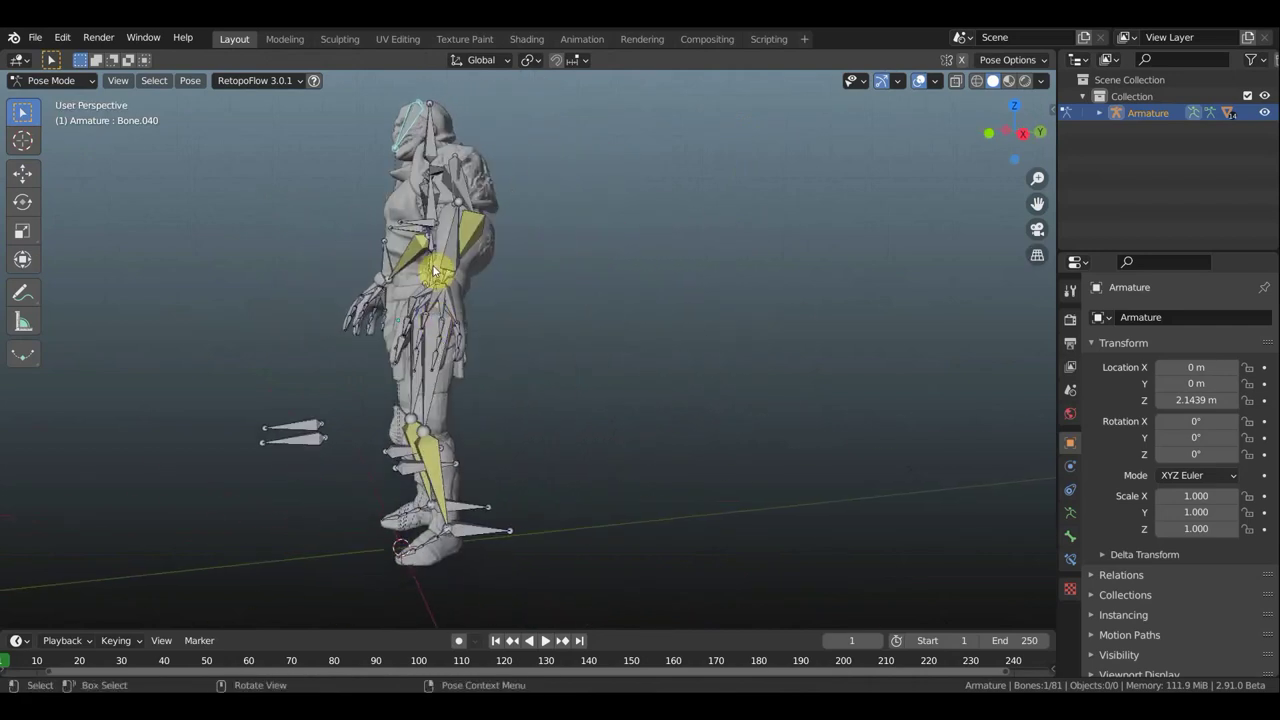
left_click(433, 258)
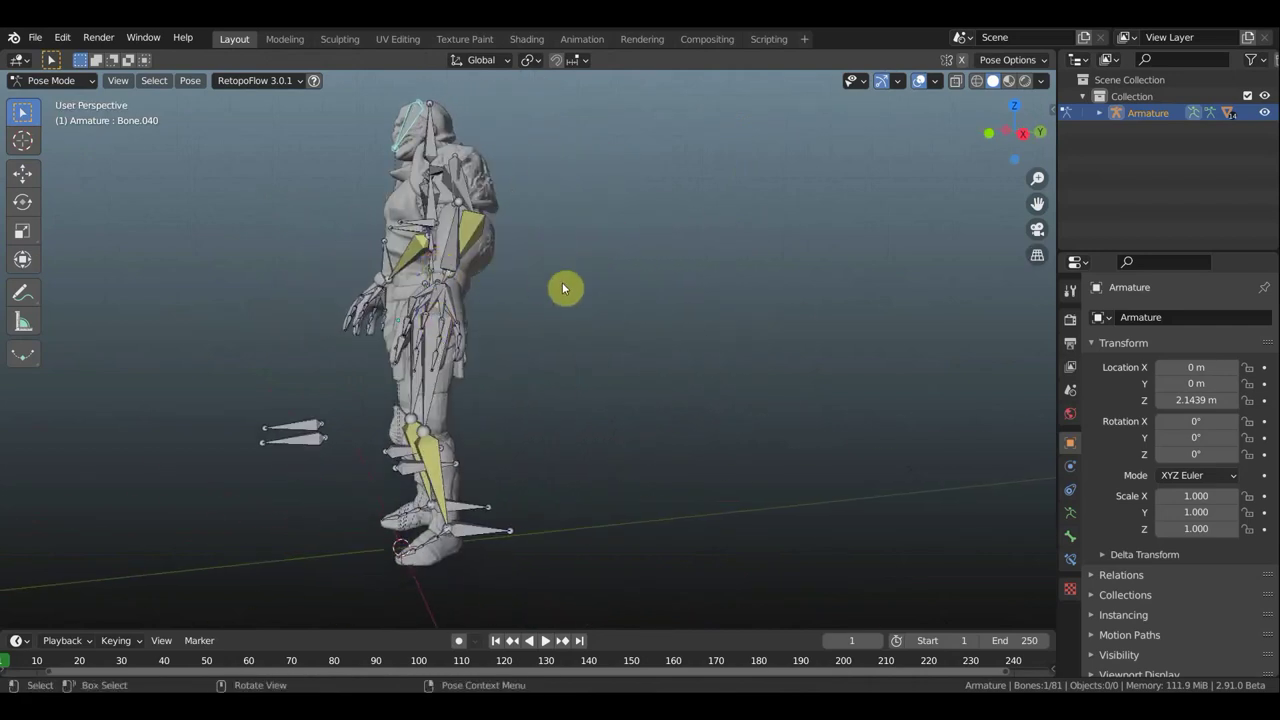
key("r")
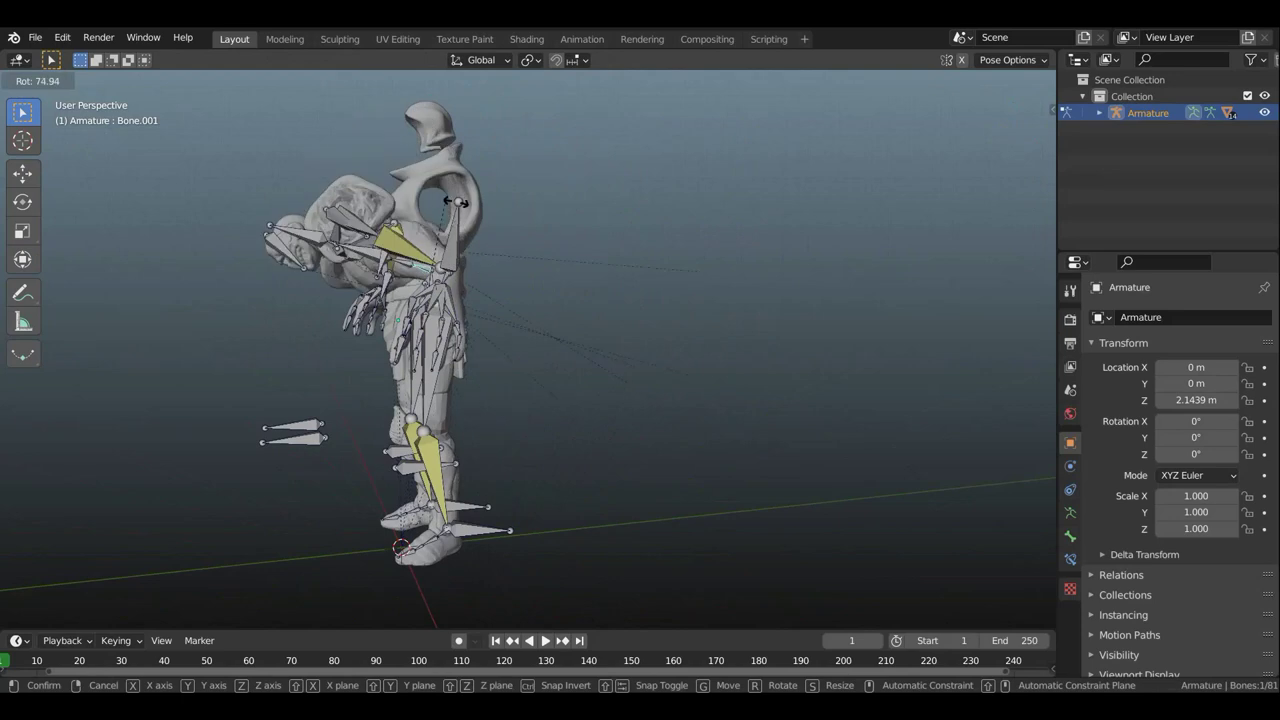
left_click(604, 228)
scroll(755, 305, "up", 2)
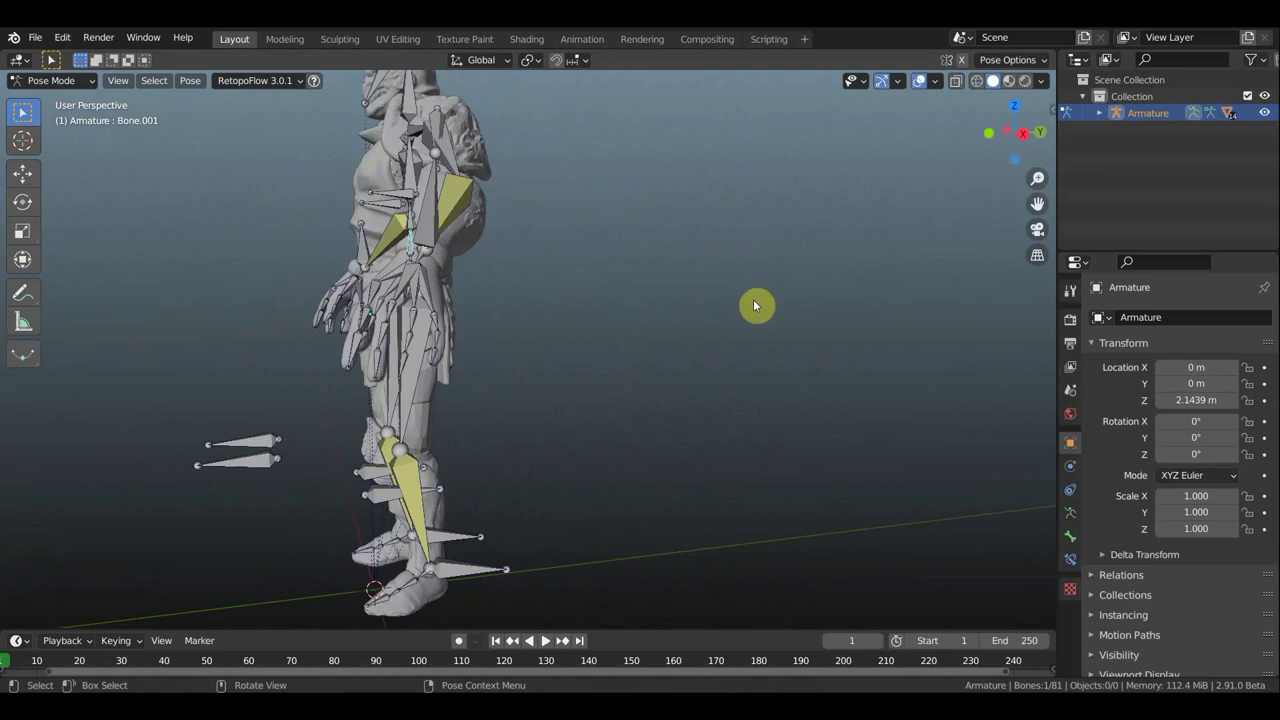
mouse_move(754, 308)
middle_mouse_down()
mouse_move(835, 366)
mouse_move(822, 359)
middle_mouse_up()
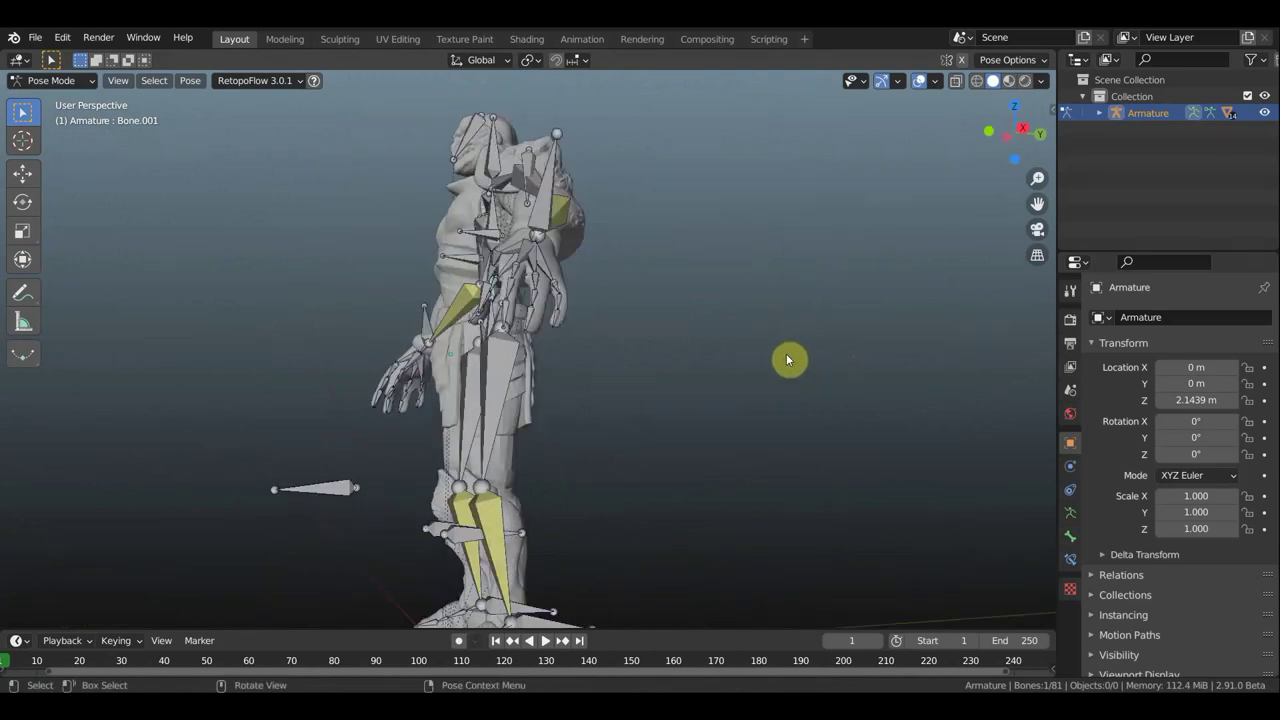
key("KP_3")
scroll(462, 290, "up", 2)
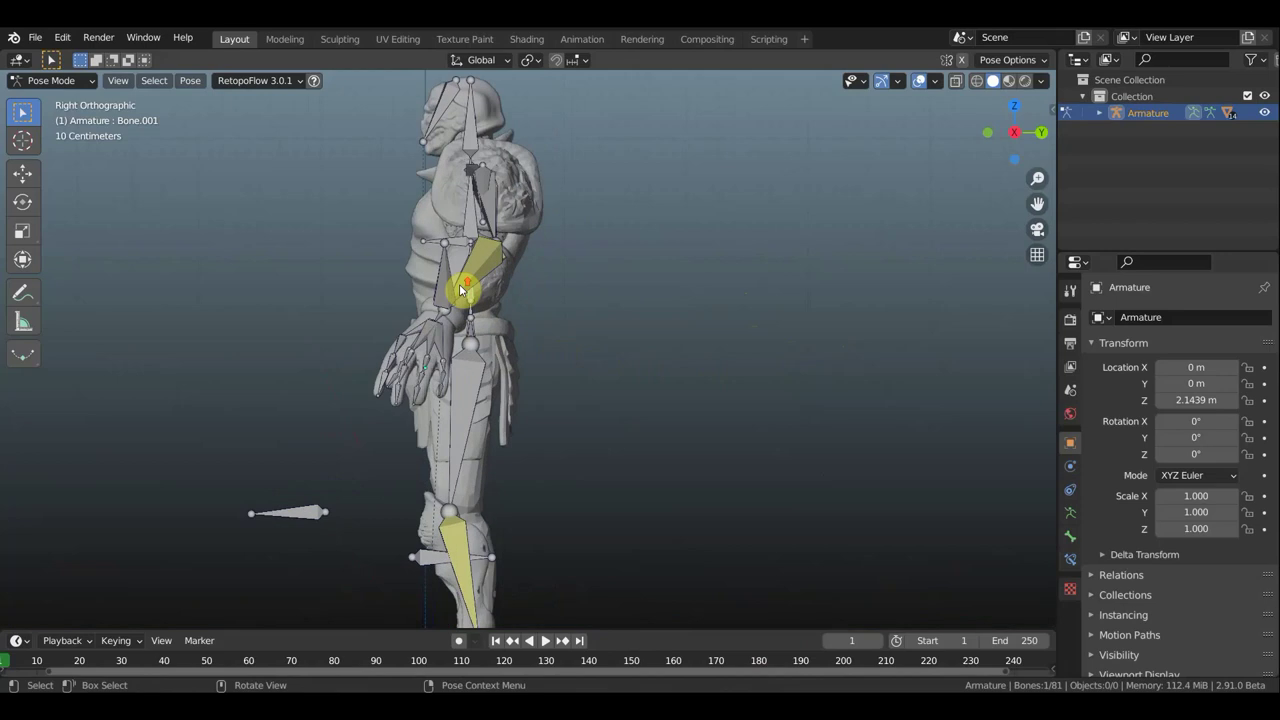
mouse_move(462, 290)
left_mouse_down()
mouse_move(463, 243)
mouse_move(479, 318)
left_mouse_up()
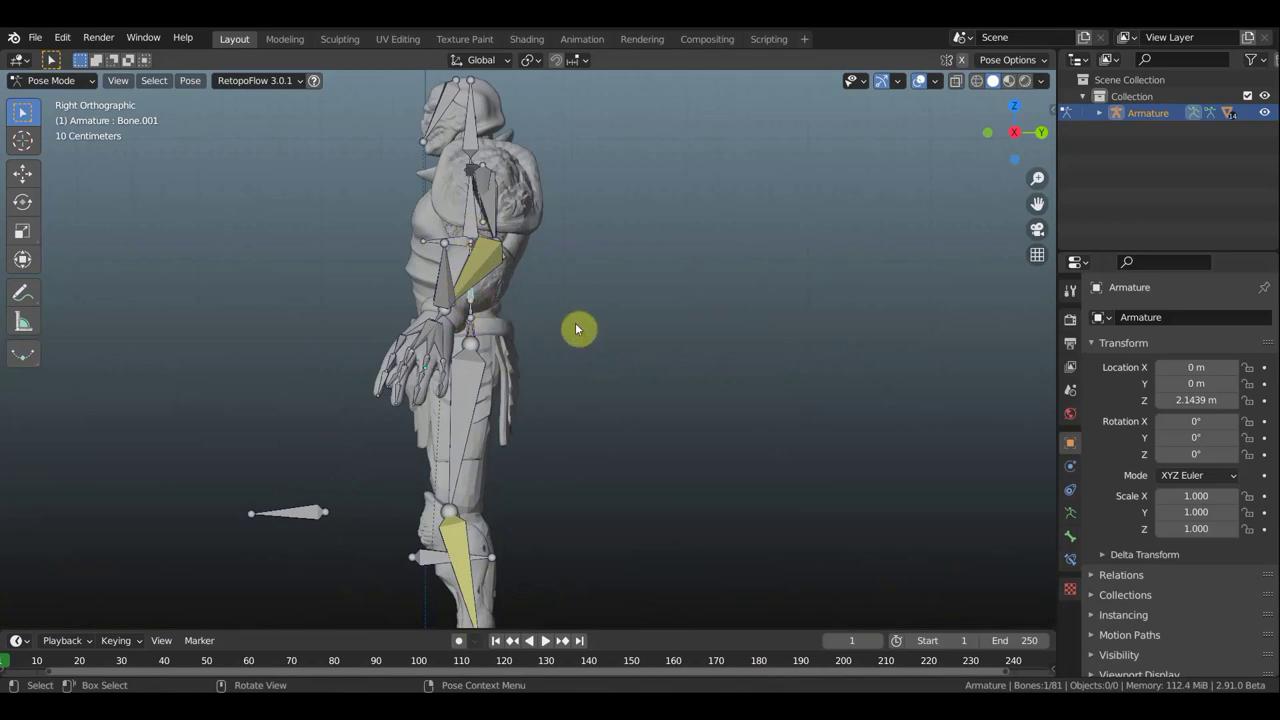
key("r")
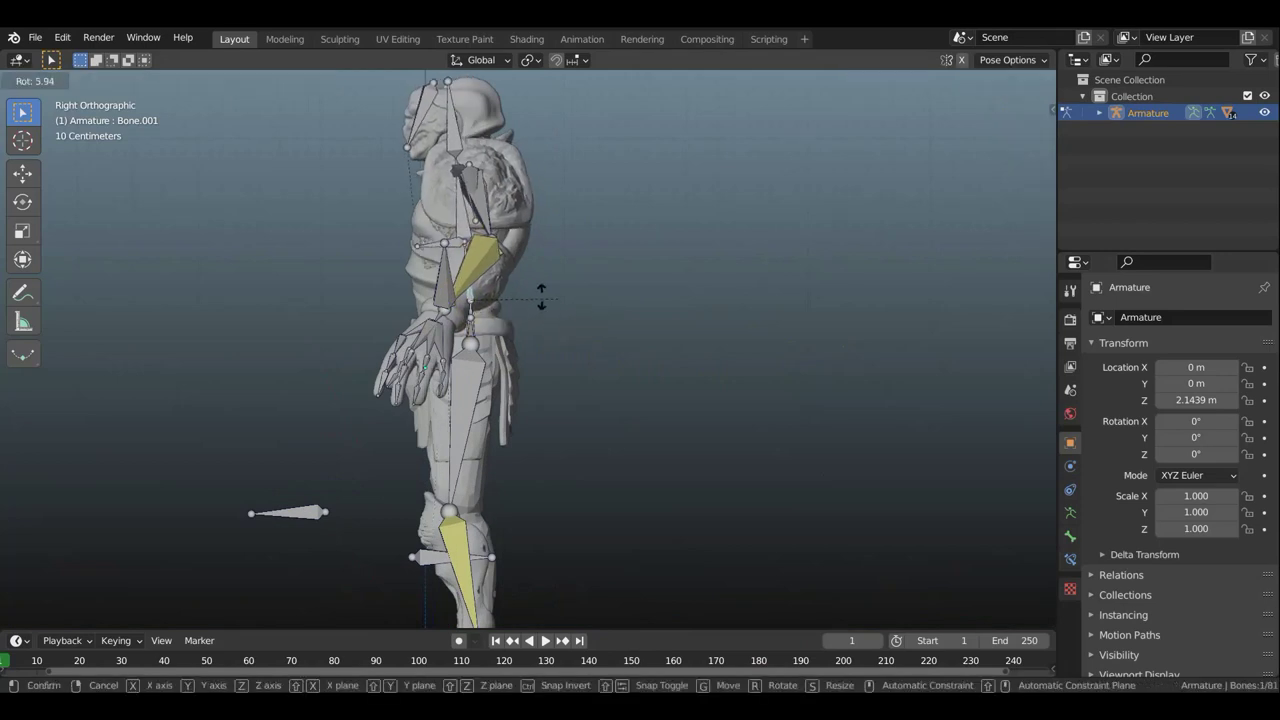
left_click(508, 286)
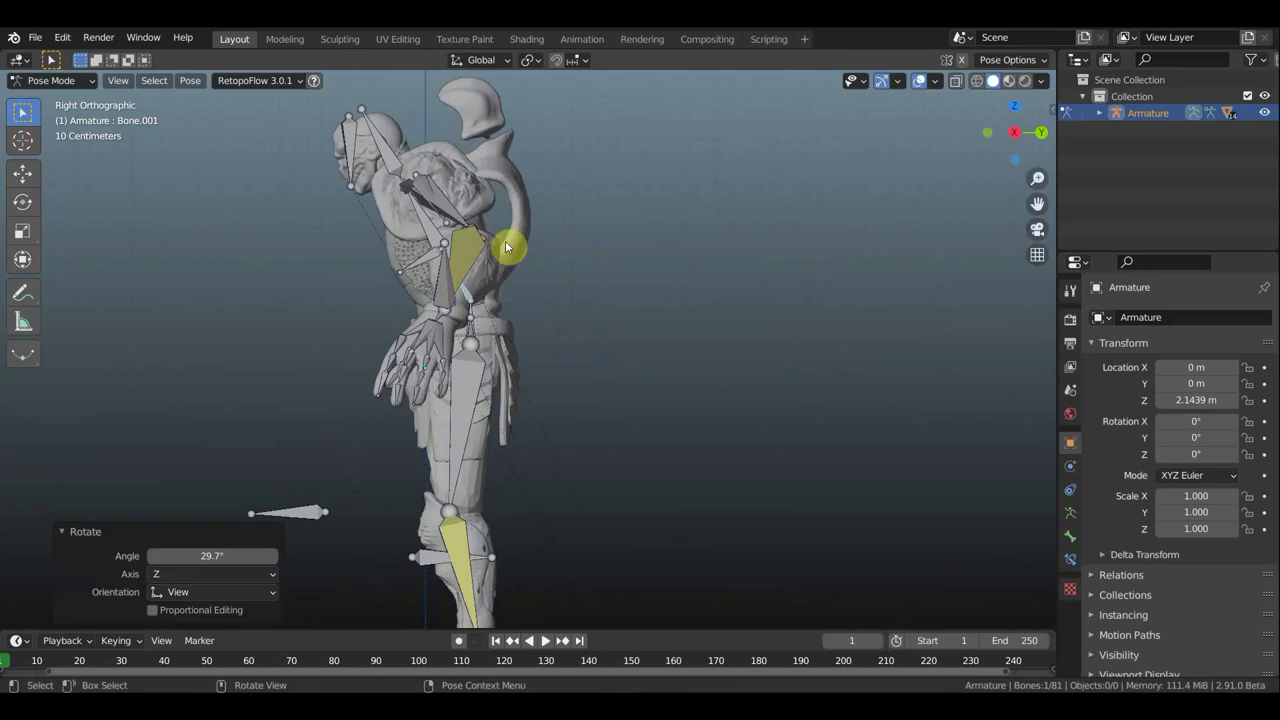
key("ctrl+z")
left_click(62, 82)
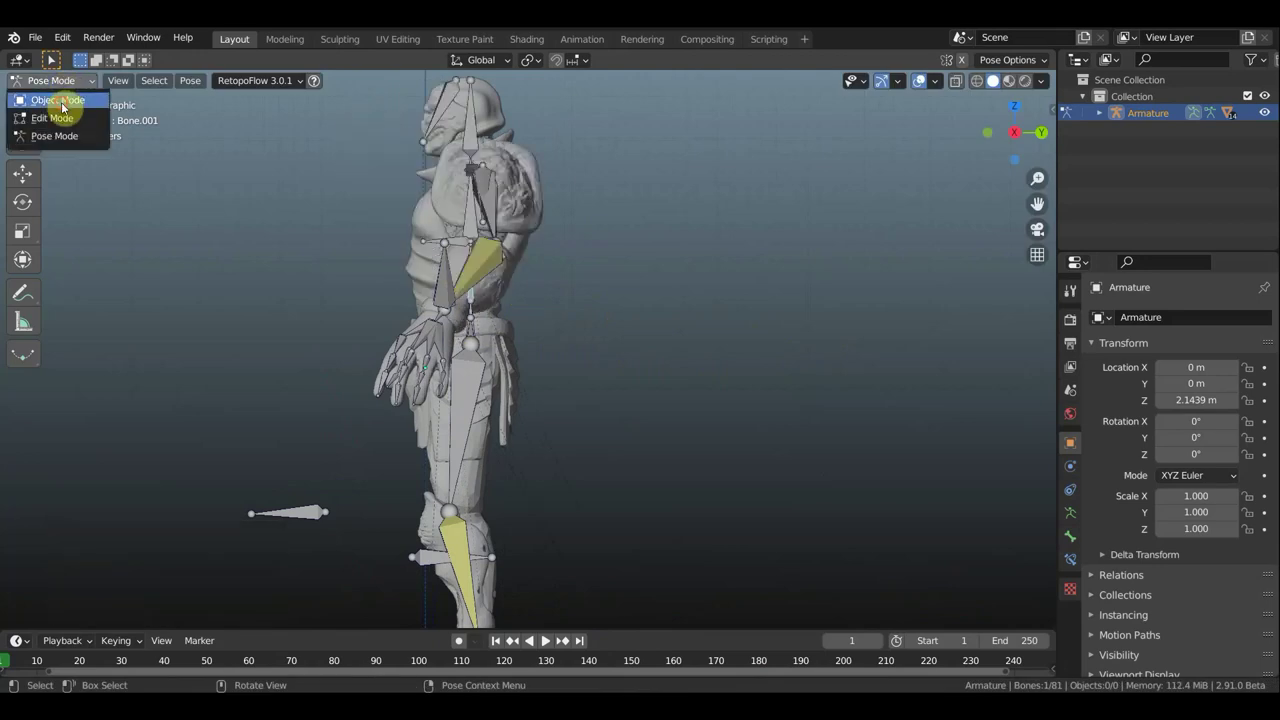
Apply the Data Transfer modifier on the torso armor броня.
left_click(60, 100)
mouse_move(497, 255)
middle_mouse_down()
mouse_move(626, 263)
mouse_move(706, 286)
mouse_move(553, 246)
middle_mouse_up()
left_click(524, 229)
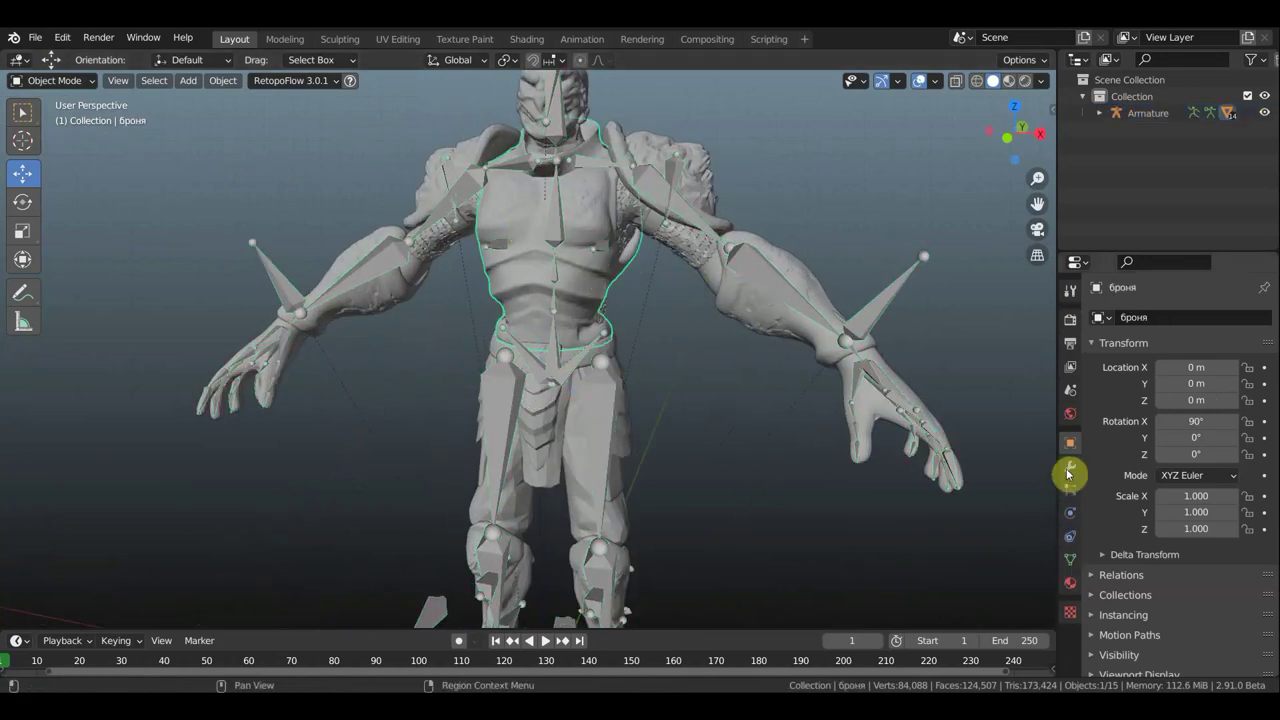
left_click(1070, 467)
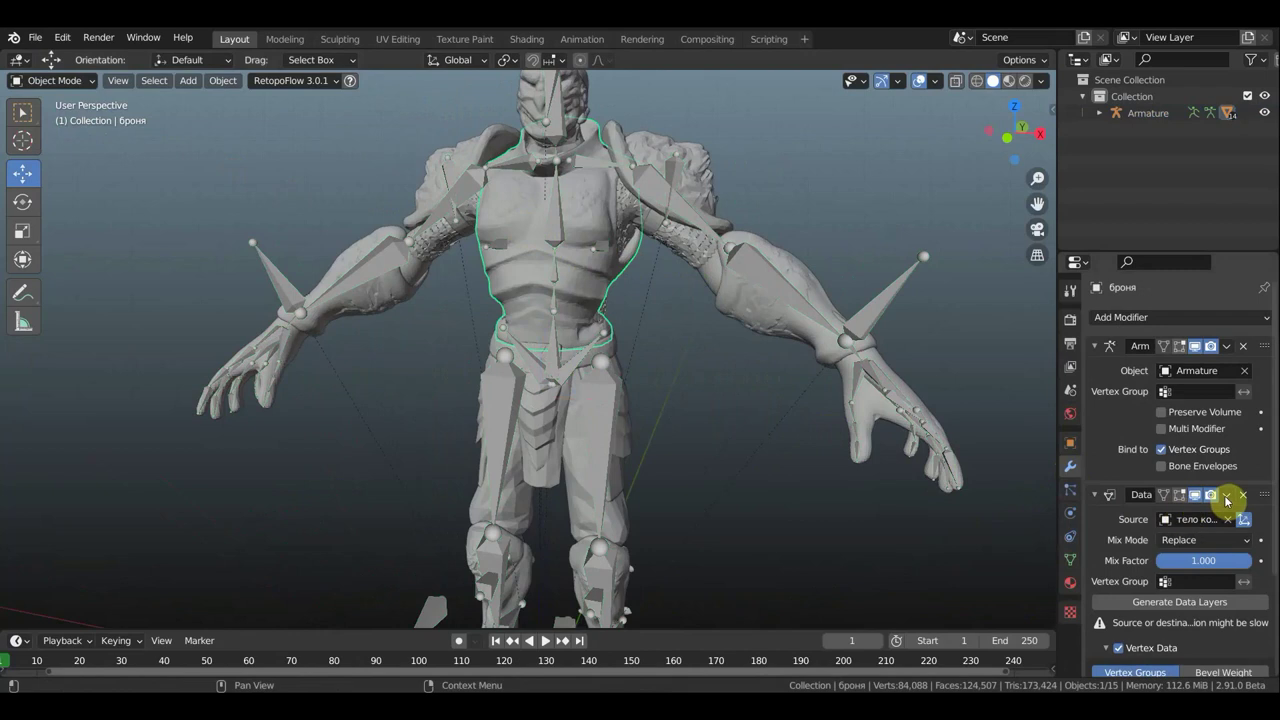
left_click(1226, 497)
left_click(1203, 519)
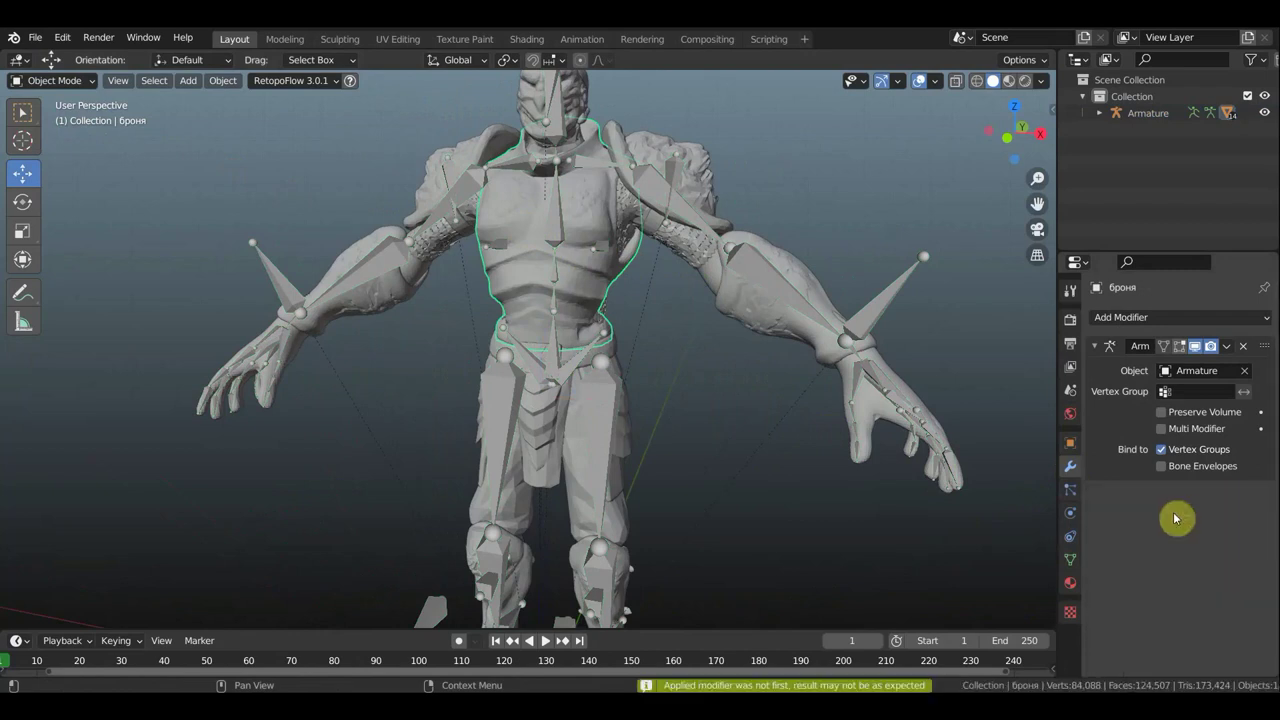
Check the chainmail кольуга and shirt майка и весол meshes, then snap to right side view.
mouse_move(934, 457)
middle_mouse_down()
mouse_move(826, 457)
mouse_move(770, 412)
middle_mouse_up()
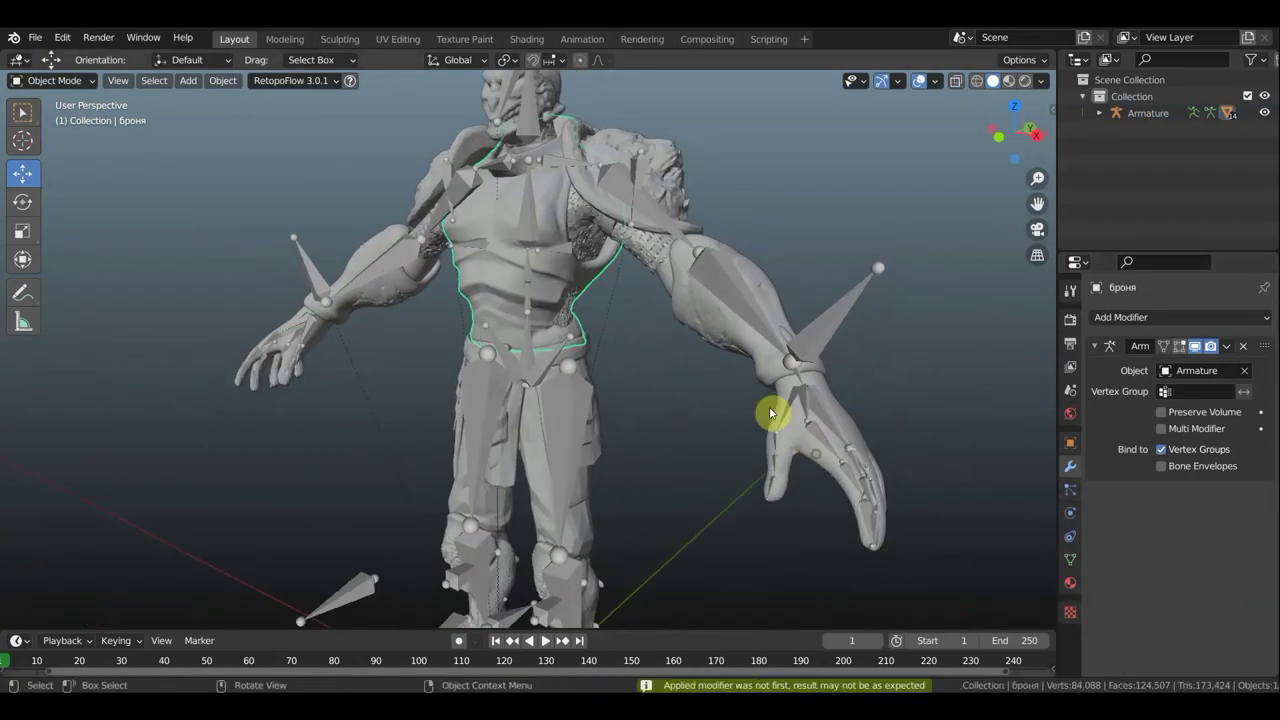
left_click(640, 249)
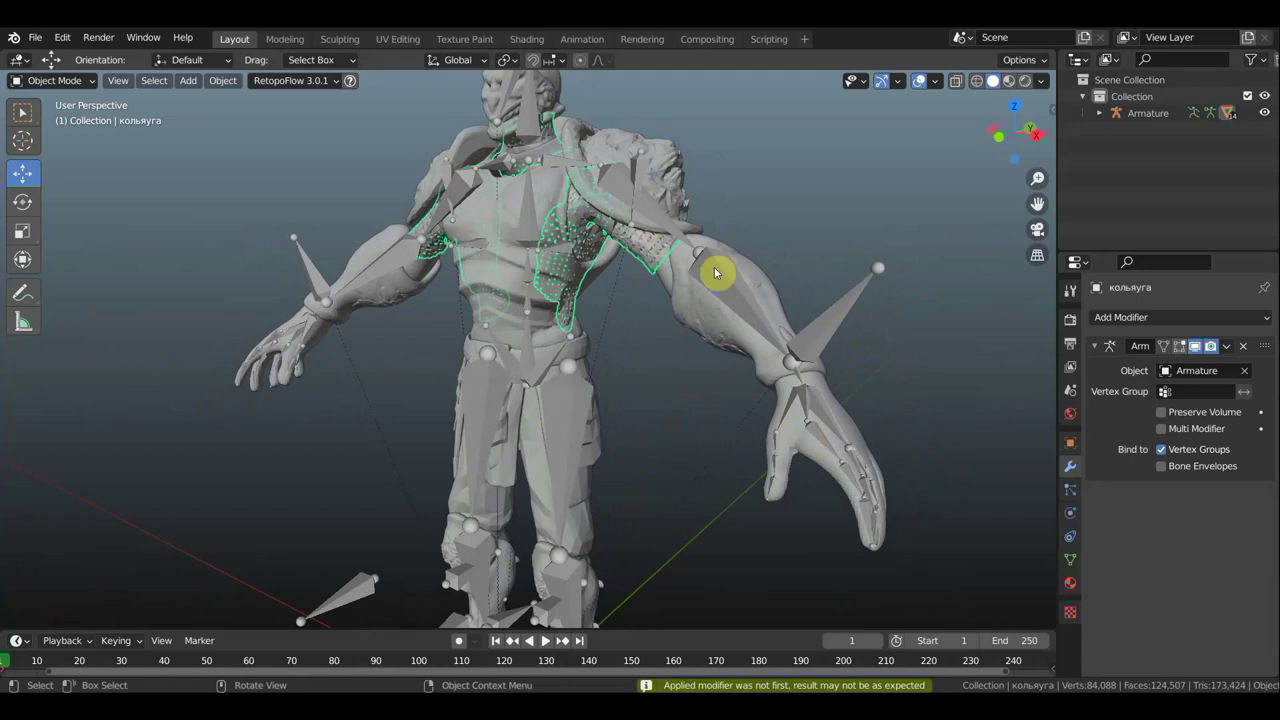
left_click(626, 243)
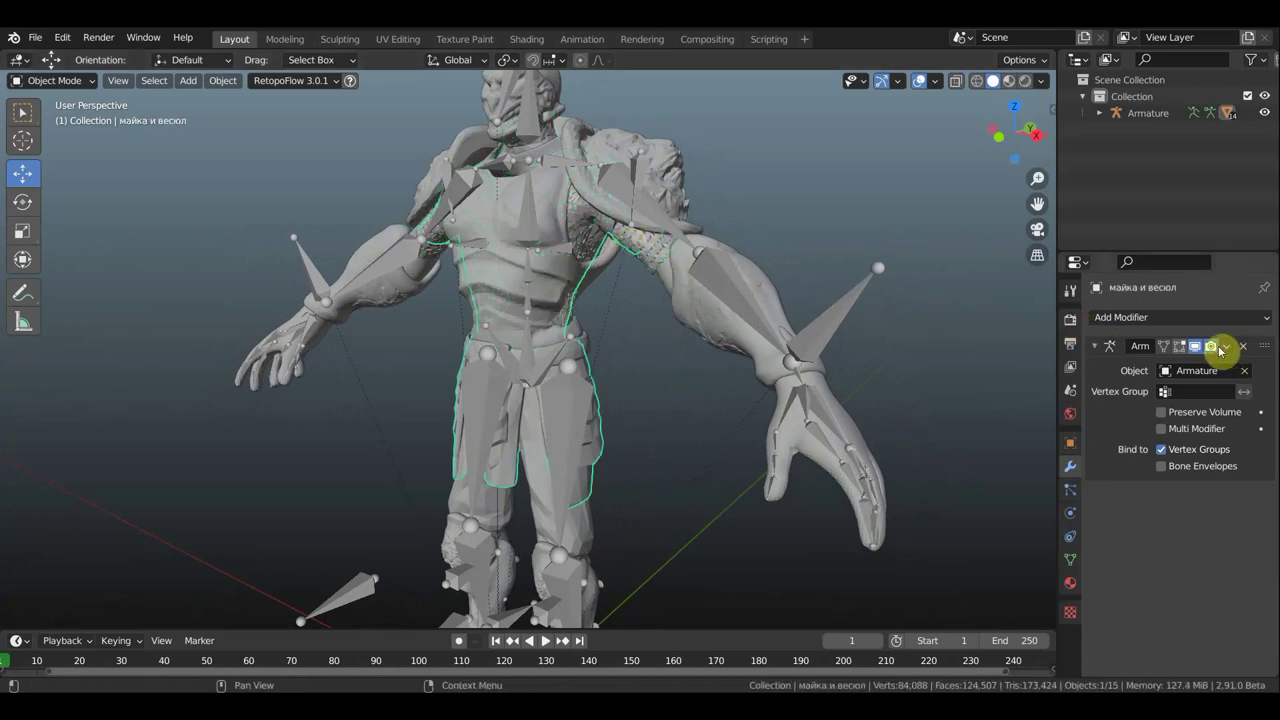
mouse_move(837, 366)
middle_mouse_down()
mouse_move(703, 392)
mouse_move(714, 379)
middle_mouse_up()
key("KP_3")
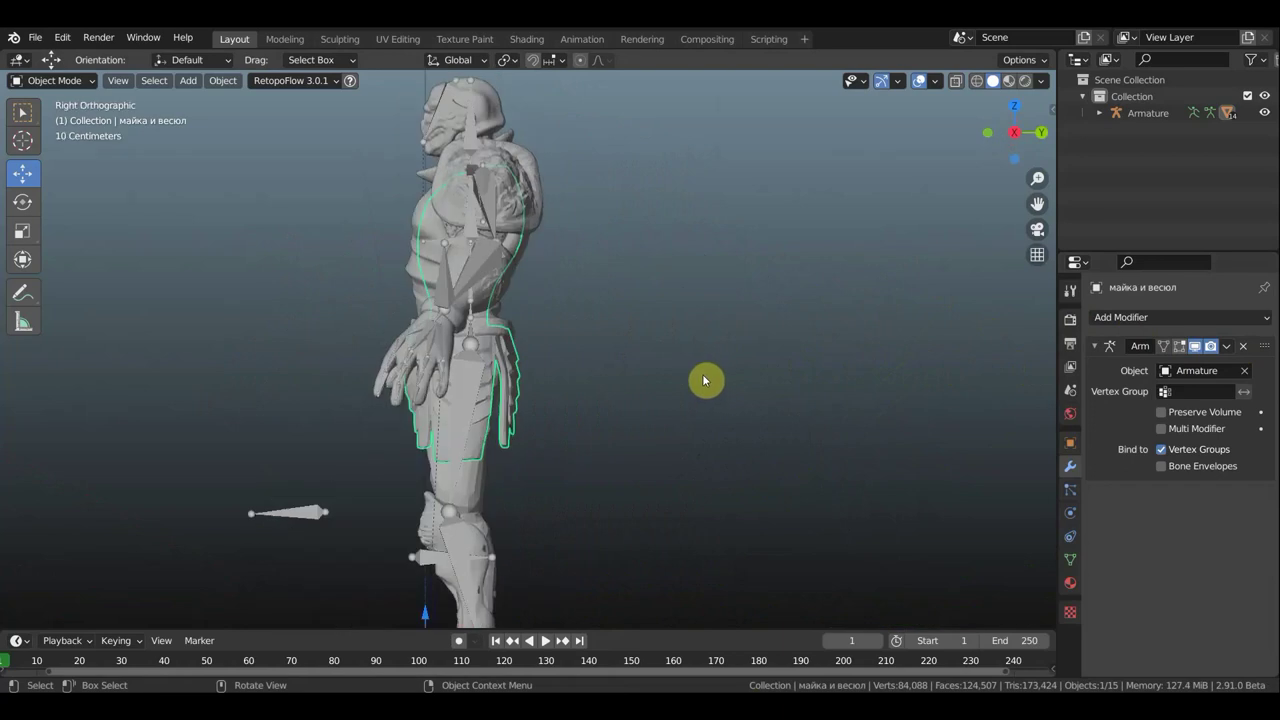
Select the Armature and switch it to Pose Mode.
left_click(467, 214)
left_click(50, 80)
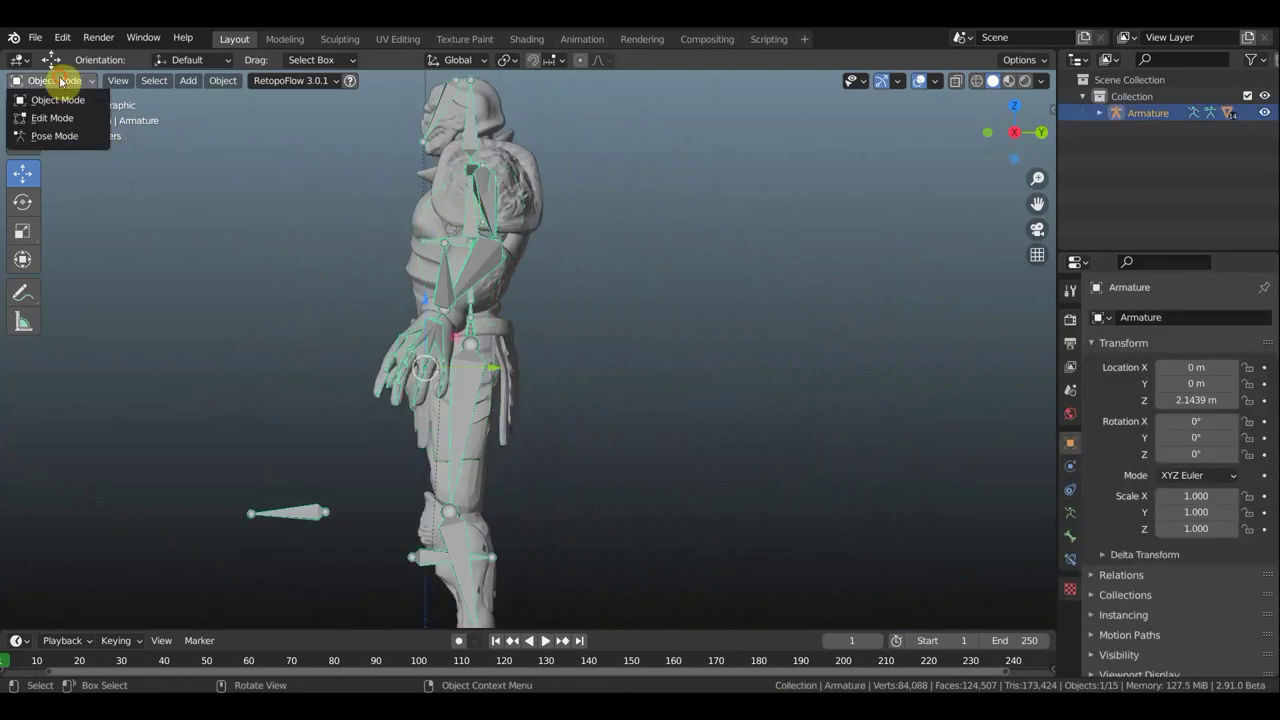
left_click(56, 136)
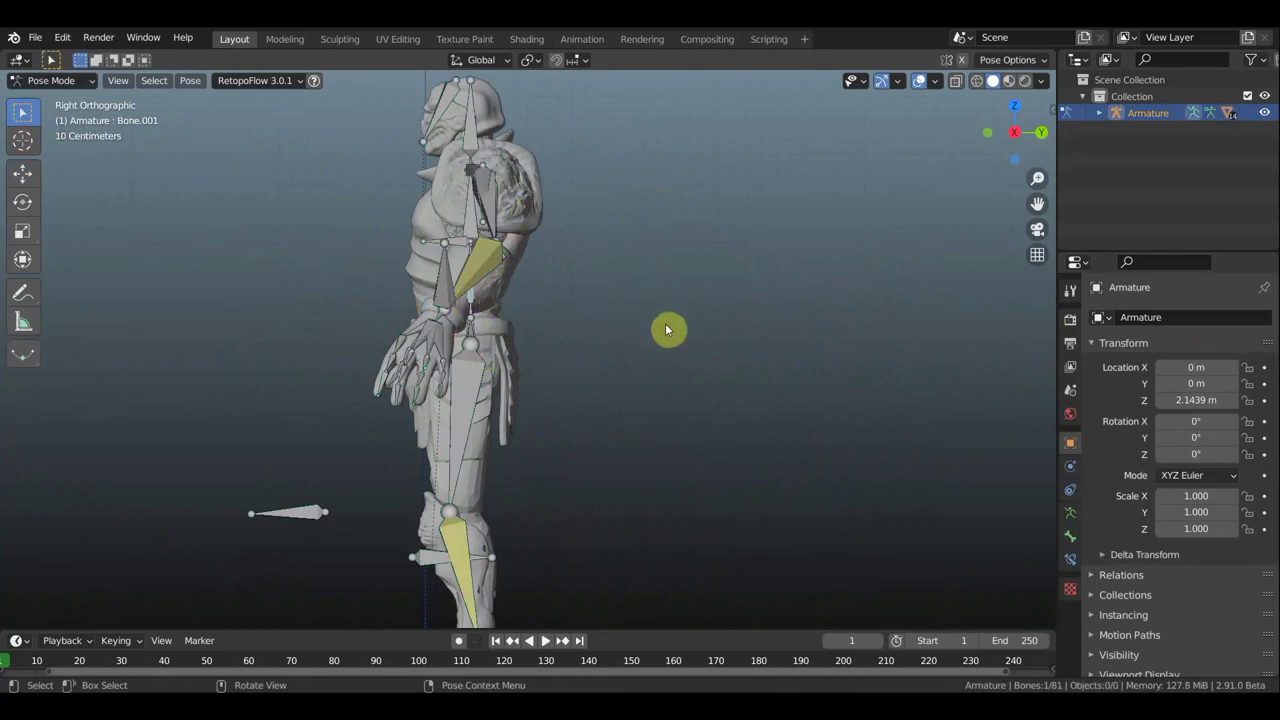
Test-bend spine bone Bone.001 by 23.8°, undo it, and return to the front view.
key("r")
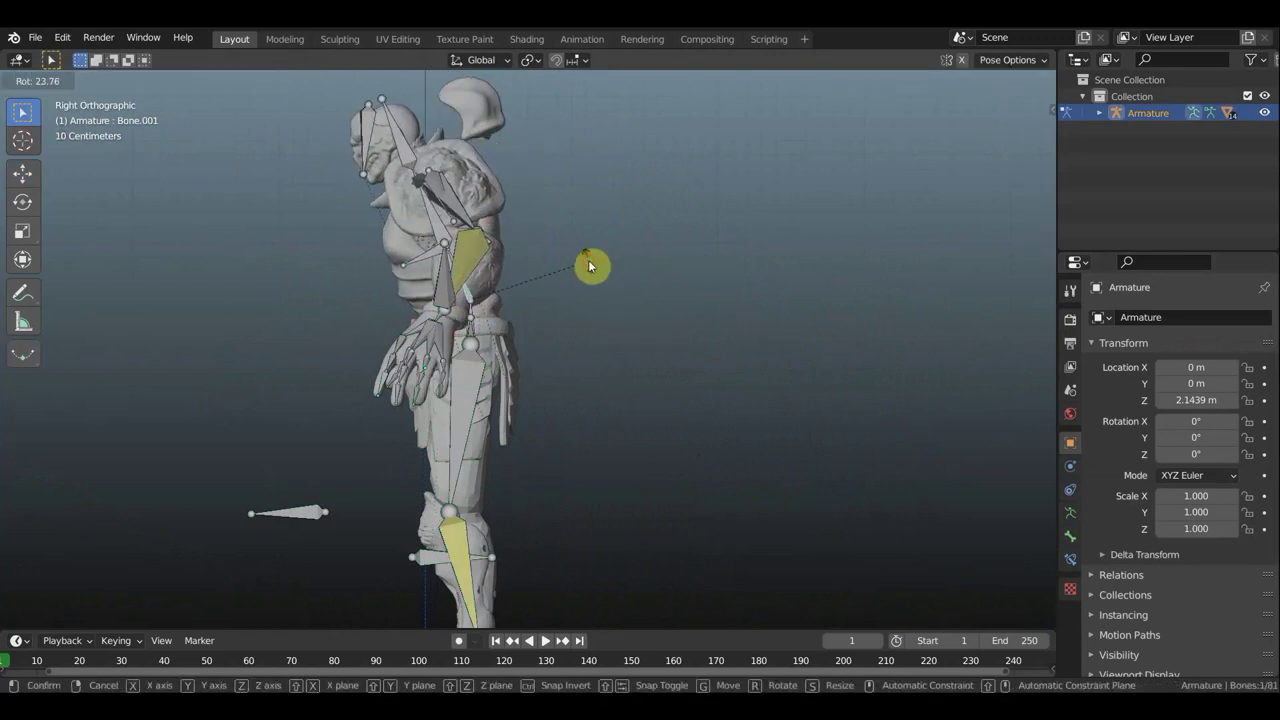
left_click(589, 265)
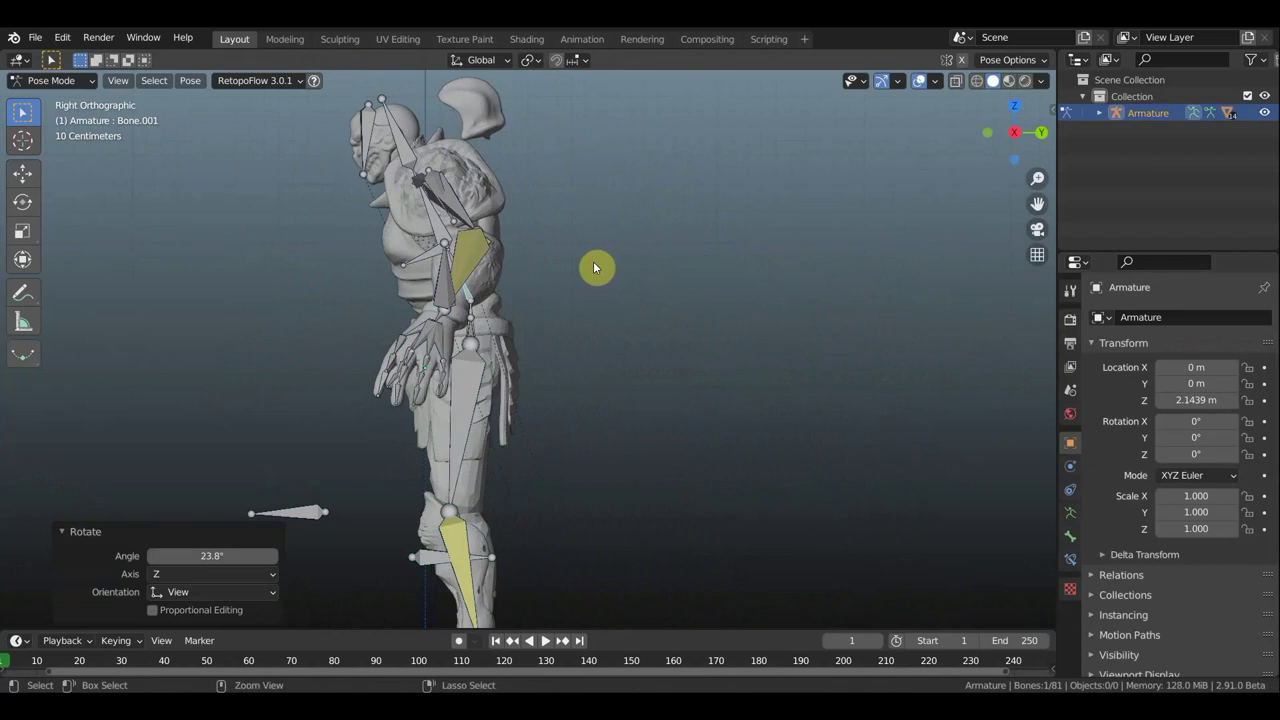
key("ctrl+z")
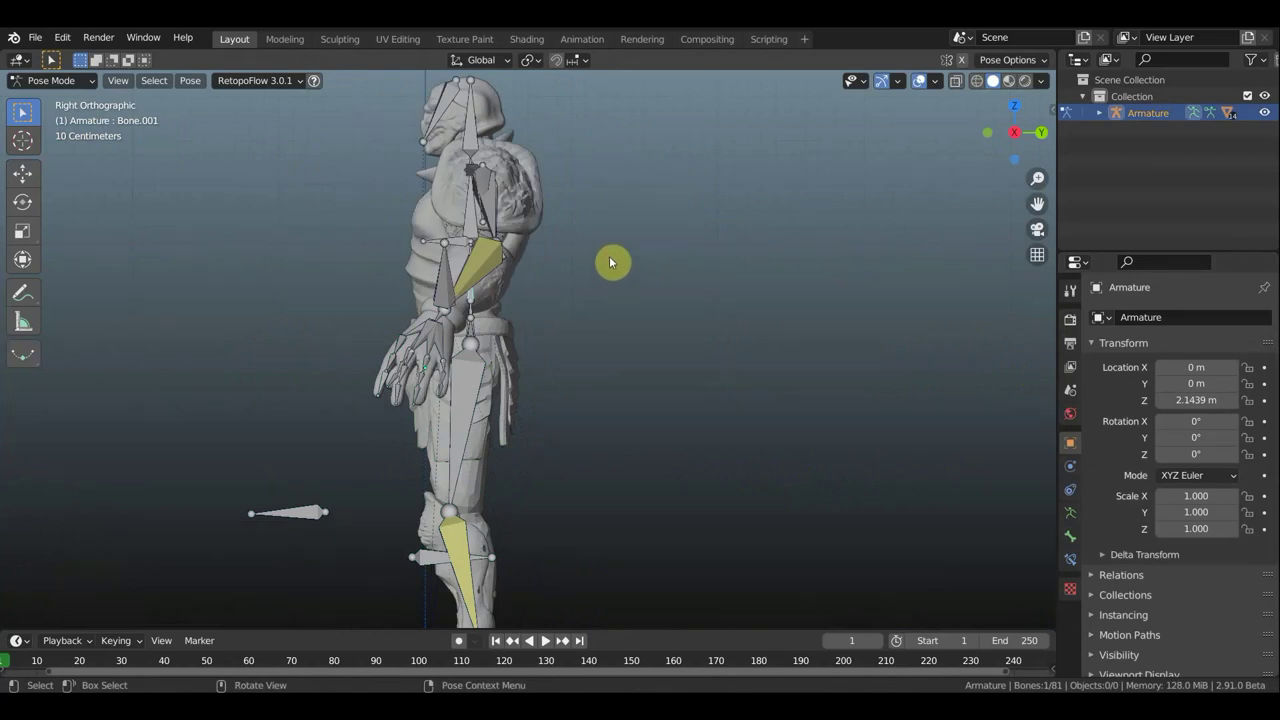
key("KP_1")
mouse_move(607, 160)
middle_mouse_down()
mouse_move(440, 222)
mouse_move(294, 137)
middle_mouse_up()
left_click(72, 80)
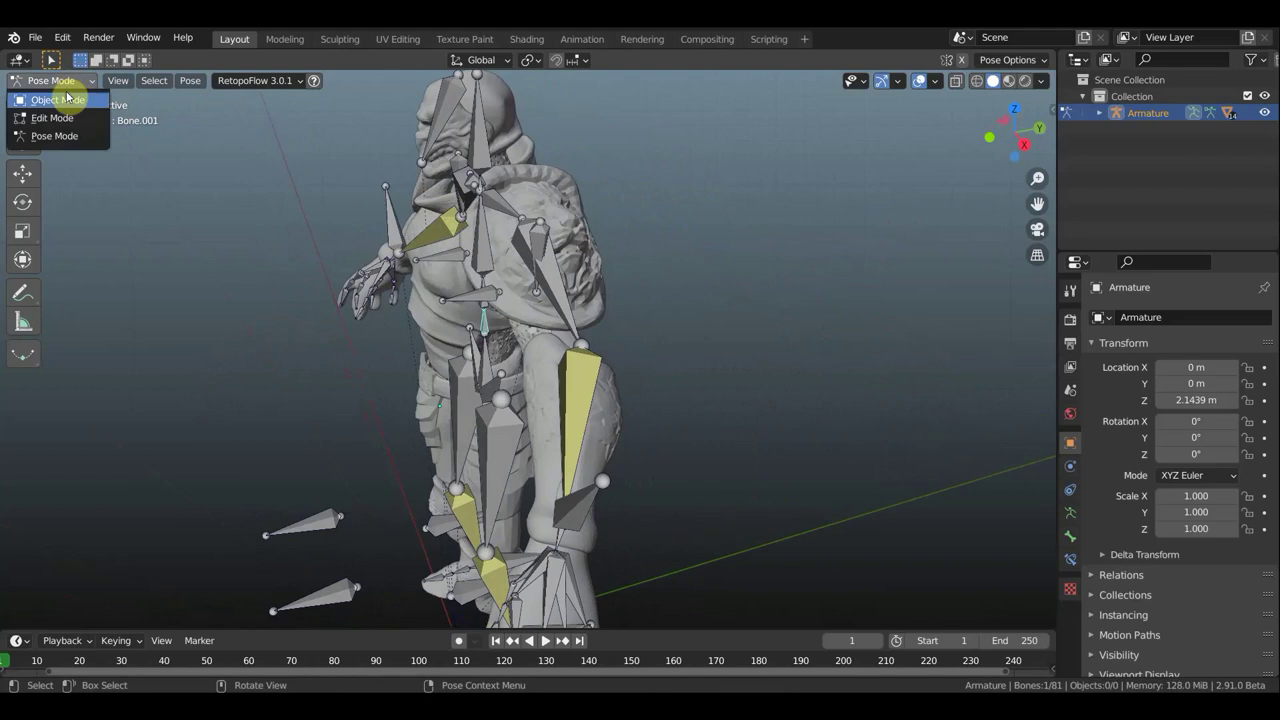
In Object Mode, apply the Data Transfer modifier on the helmet mesh шлем.
left_click(57, 100)
middle_click_drag(165, 114, 243, 114)
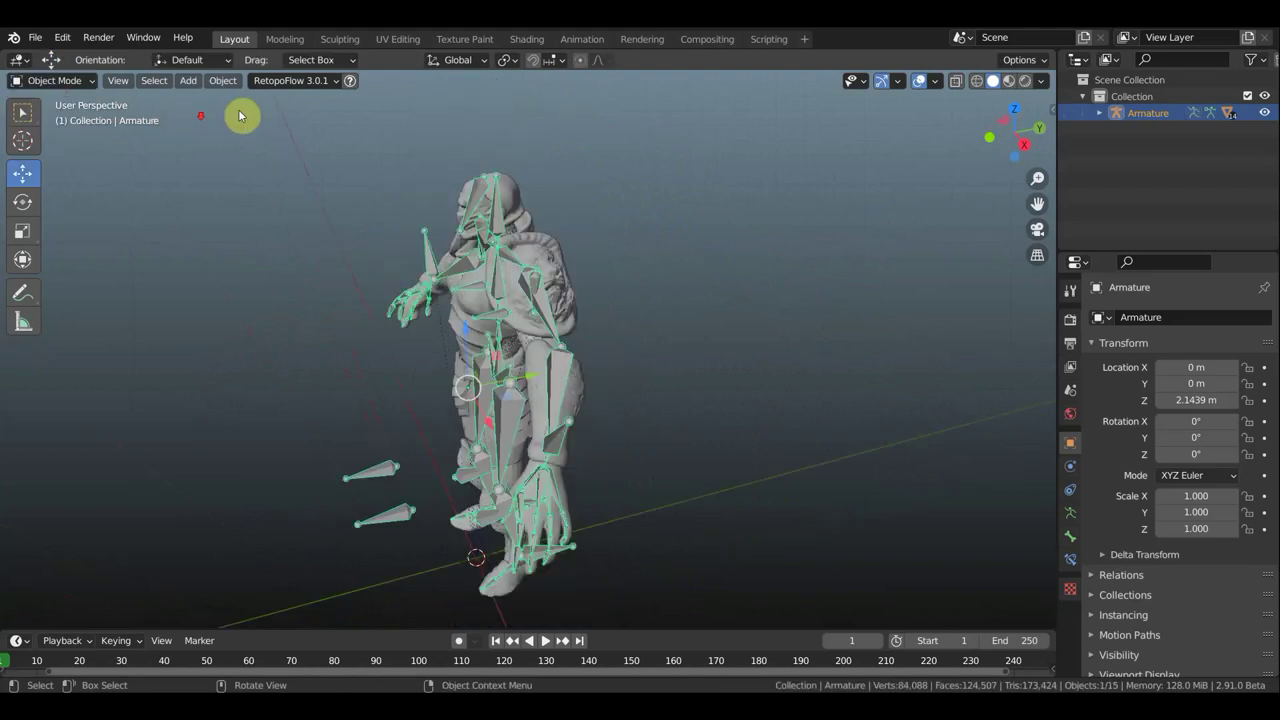
left_click(517, 203)
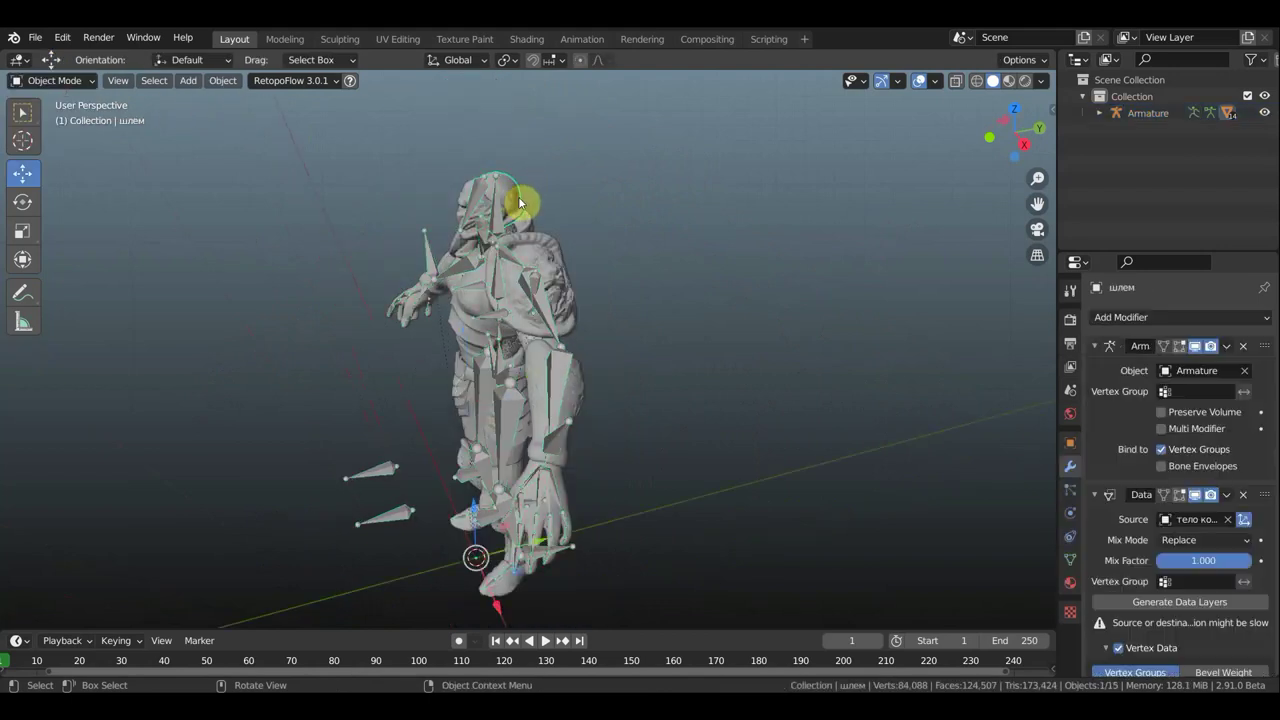
left_click(1228, 496)
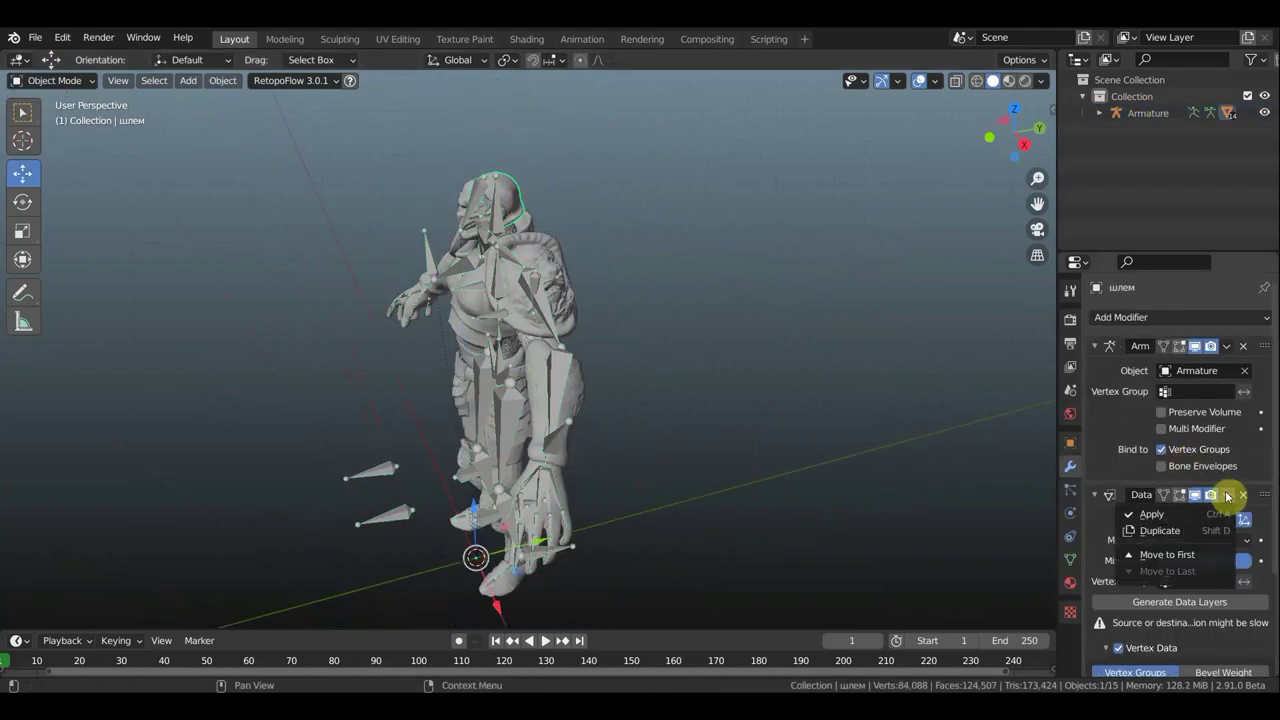
left_click(1178, 514)
From the right side view, cycle through the overlapping objects to select the armature.
key("KP_3")
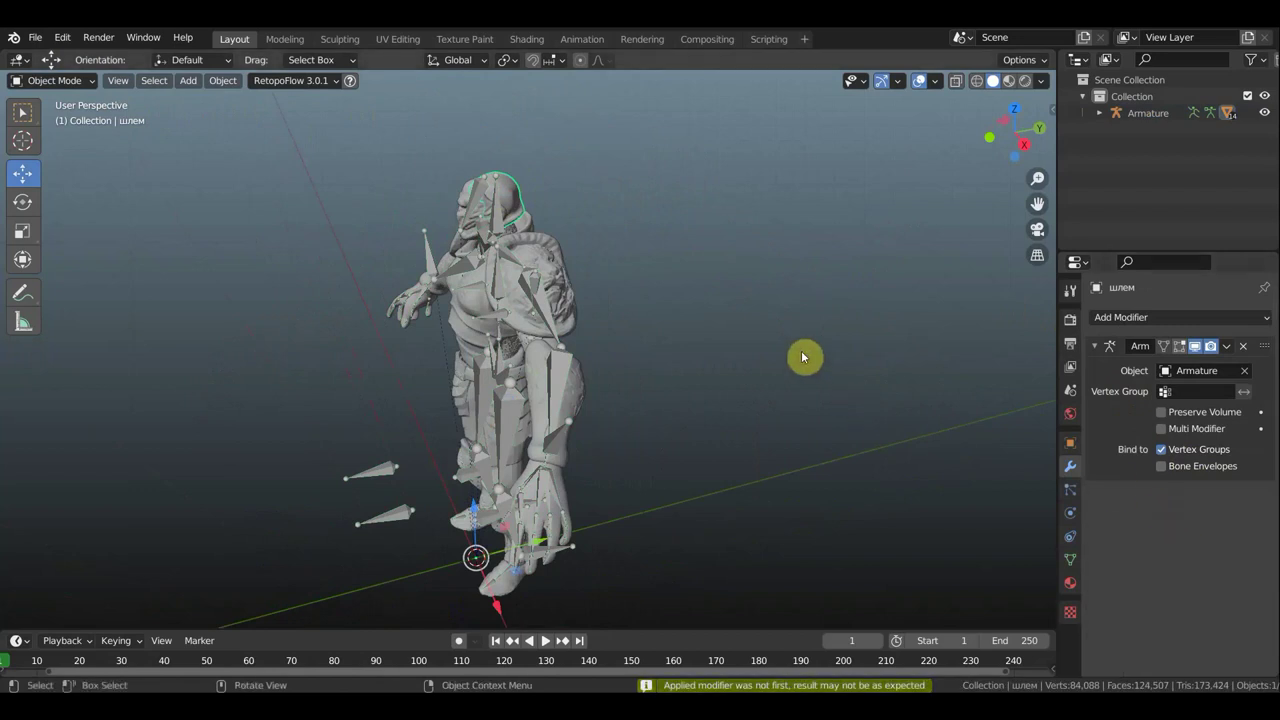
scroll(493, 281, "up", 3)
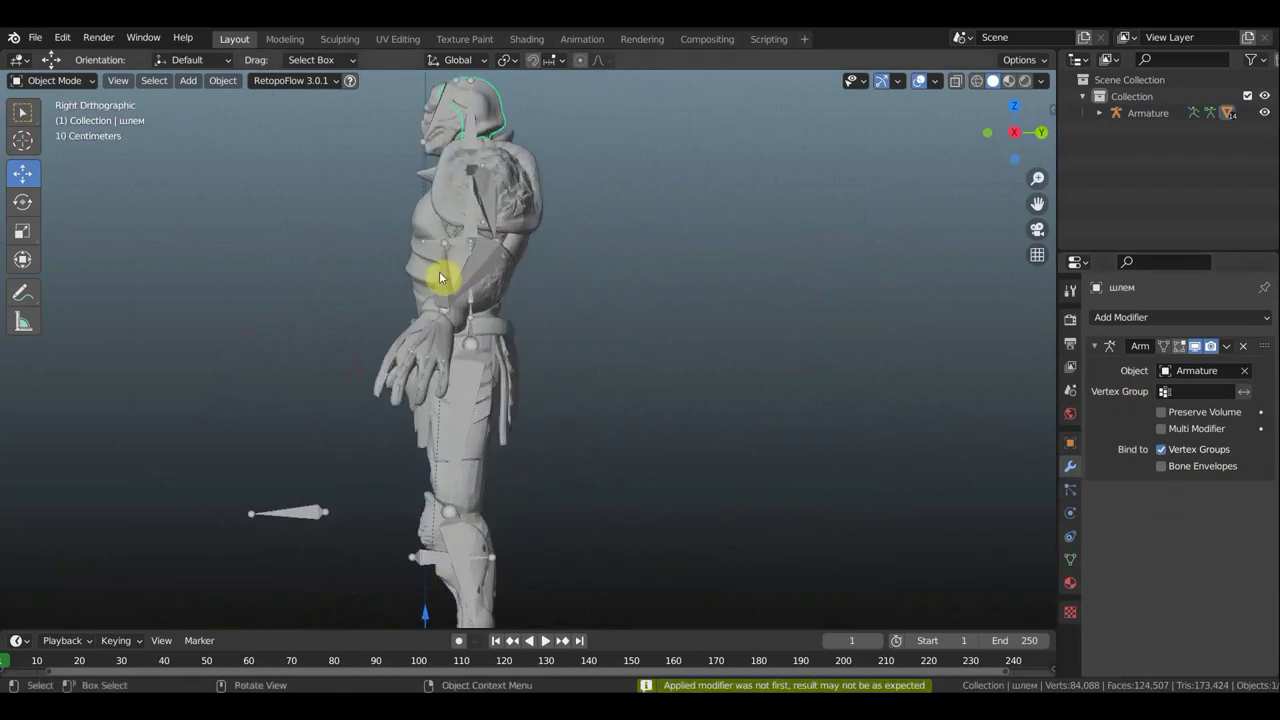
left_click(446, 278)
left_click(449, 277)
left_click(447, 279)
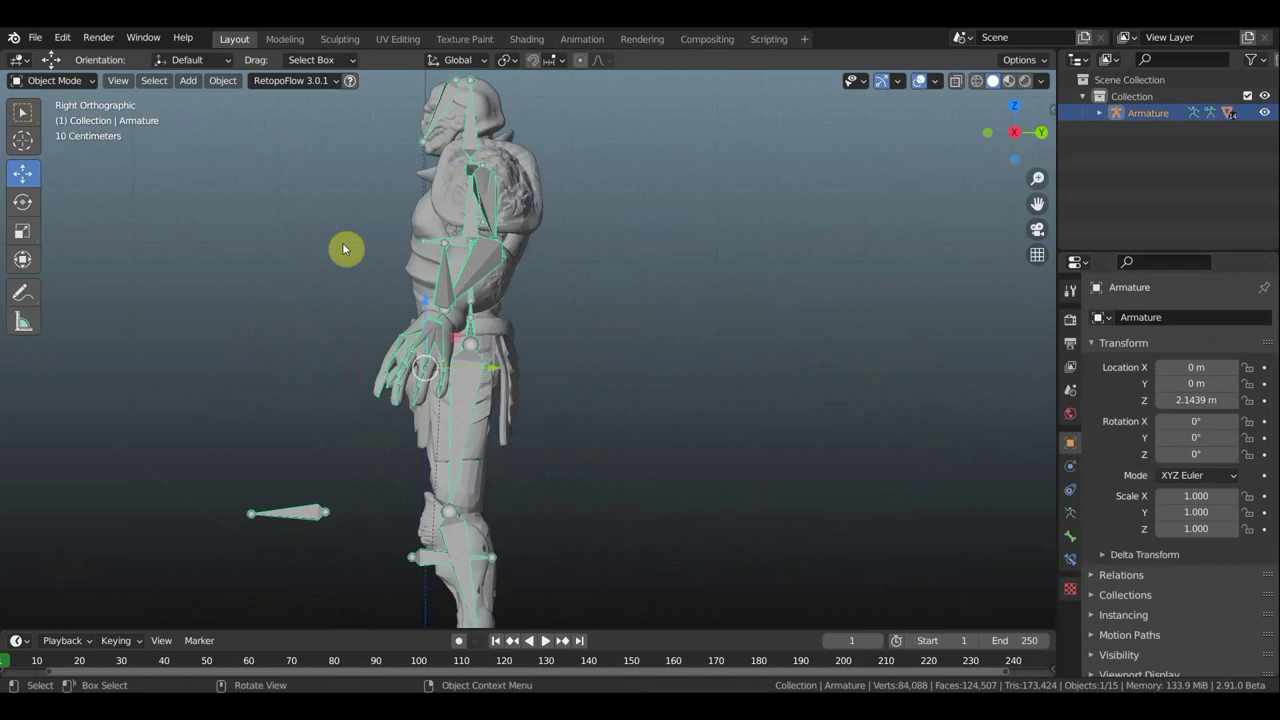
left_click(68, 81)
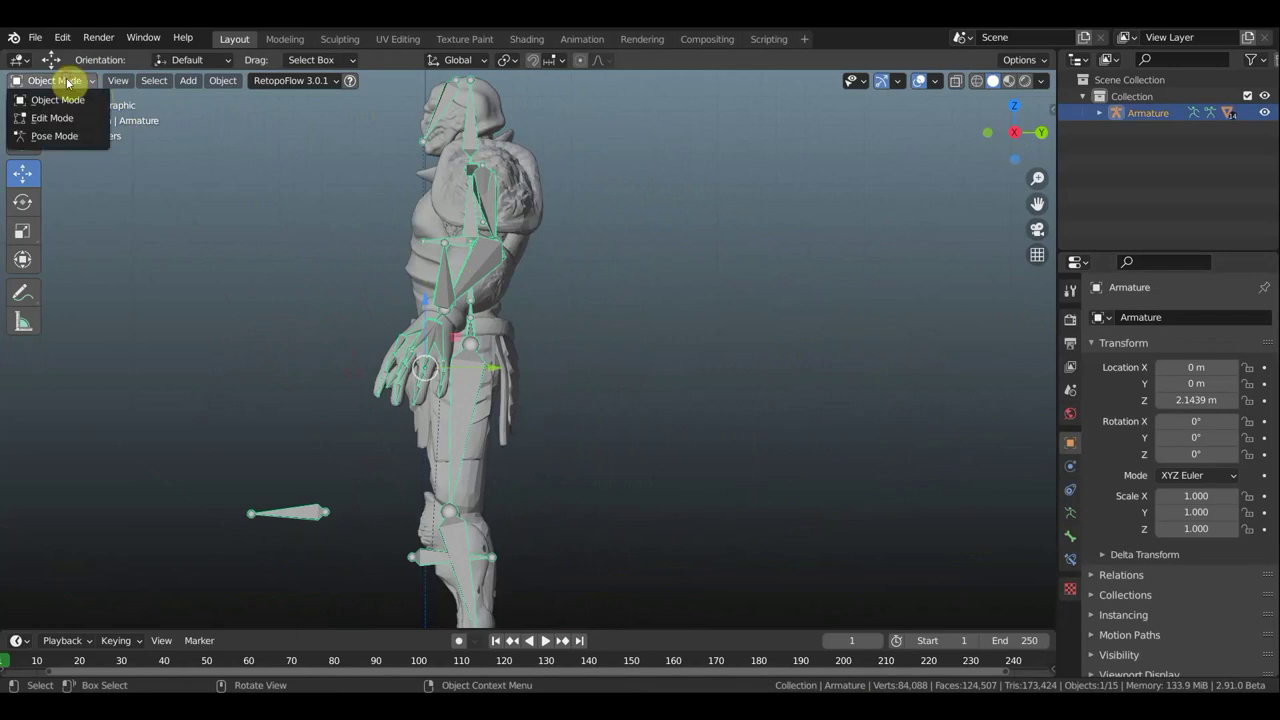
In Pose Mode, rotate the upper body to bend it forward.
left_click(86, 133)
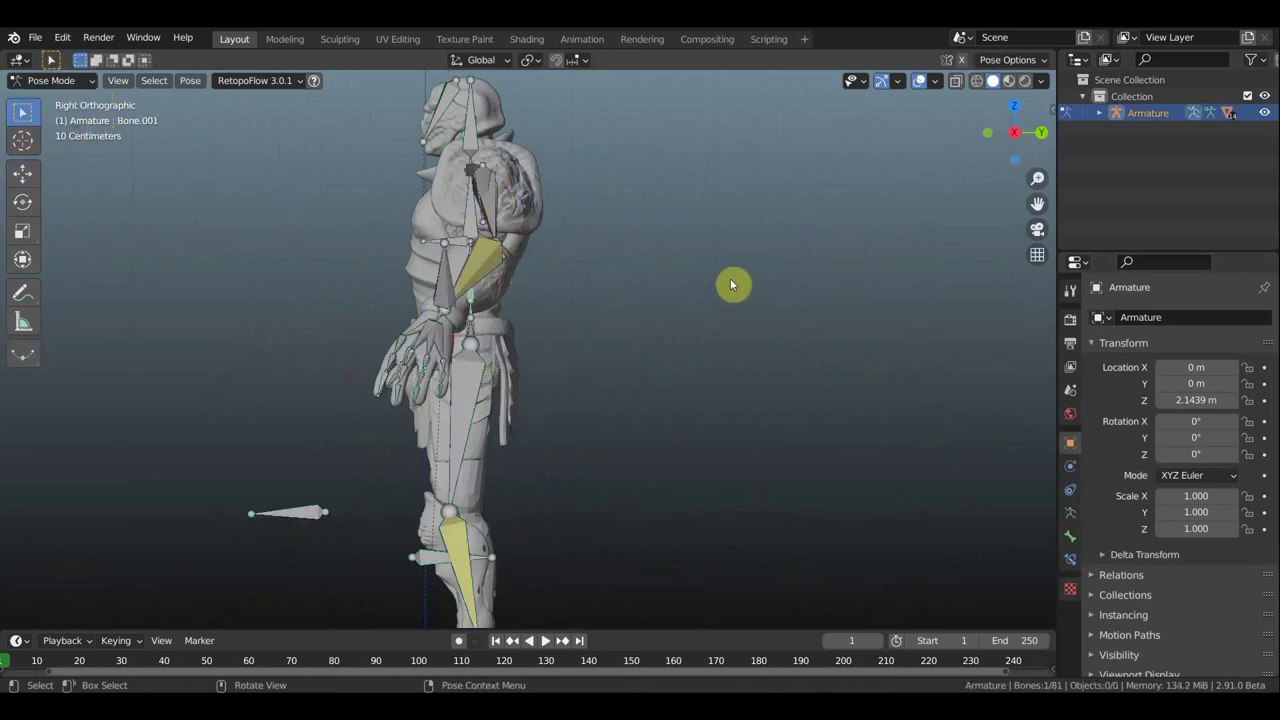
key("r")
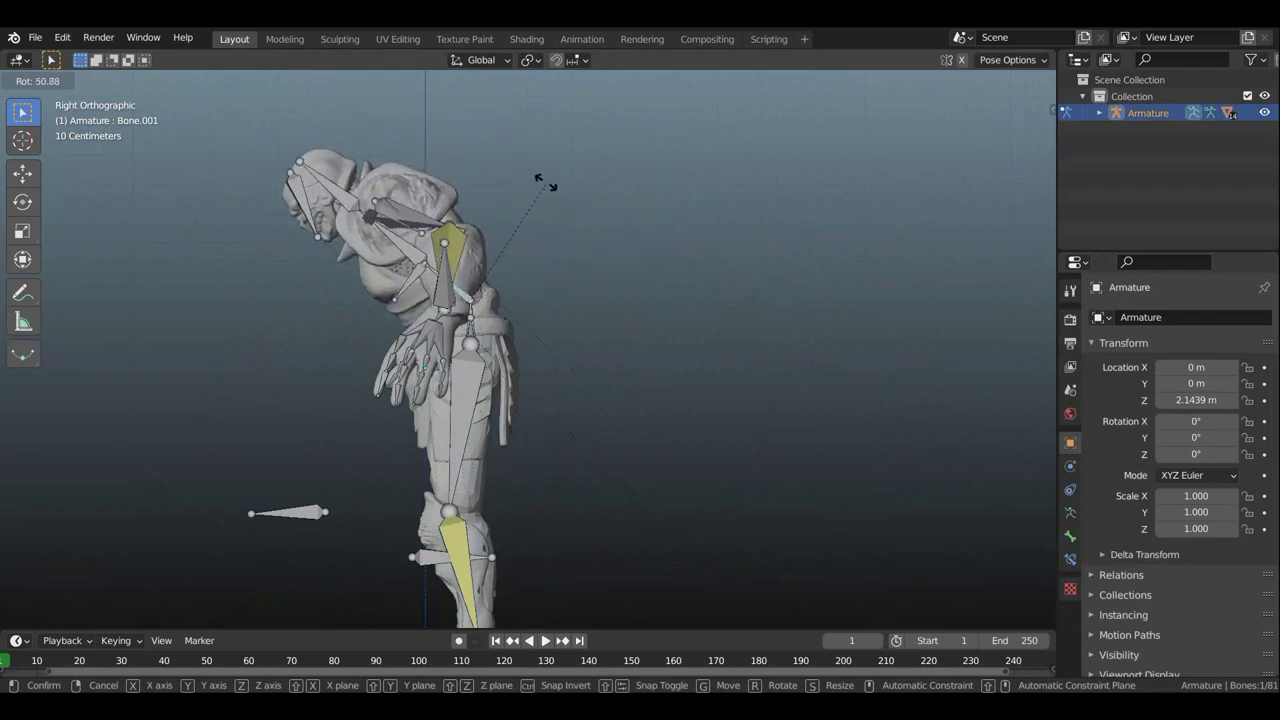
left_click(614, 276)
In front view, test-raise the hand bone Bone.039, then undo it.
key("KP_1")
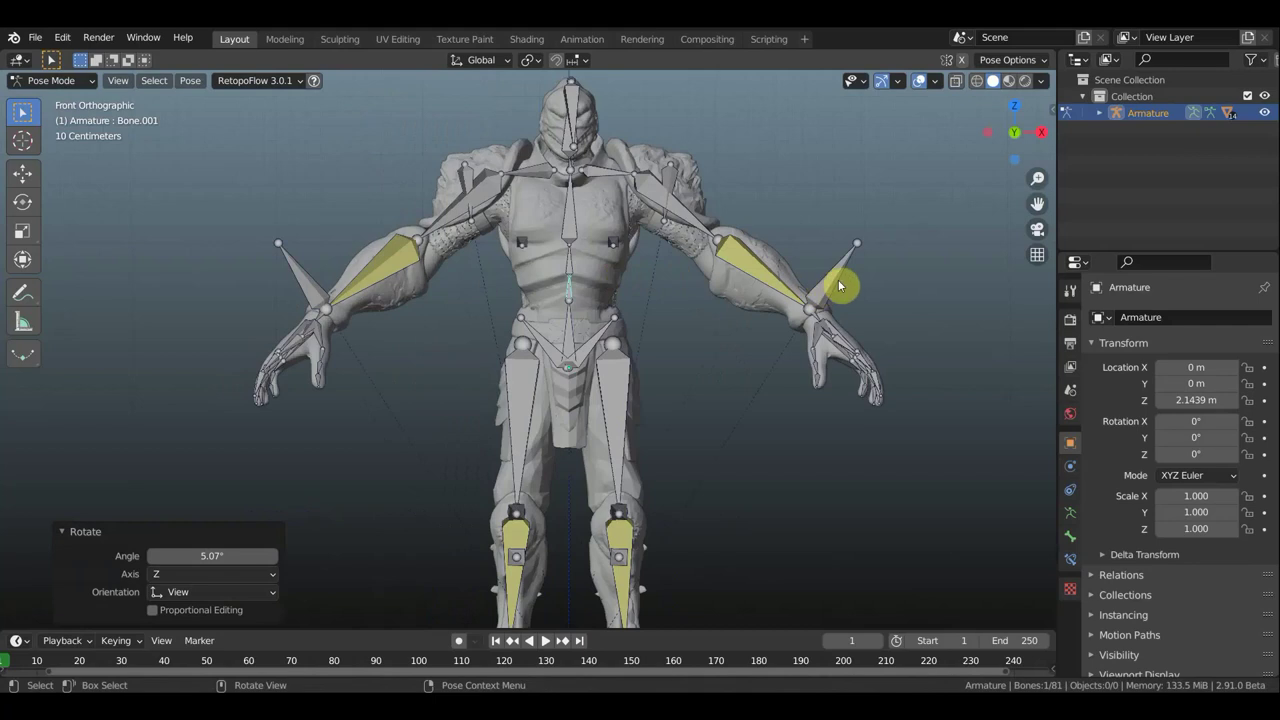
left_click(862, 279)
key("g")
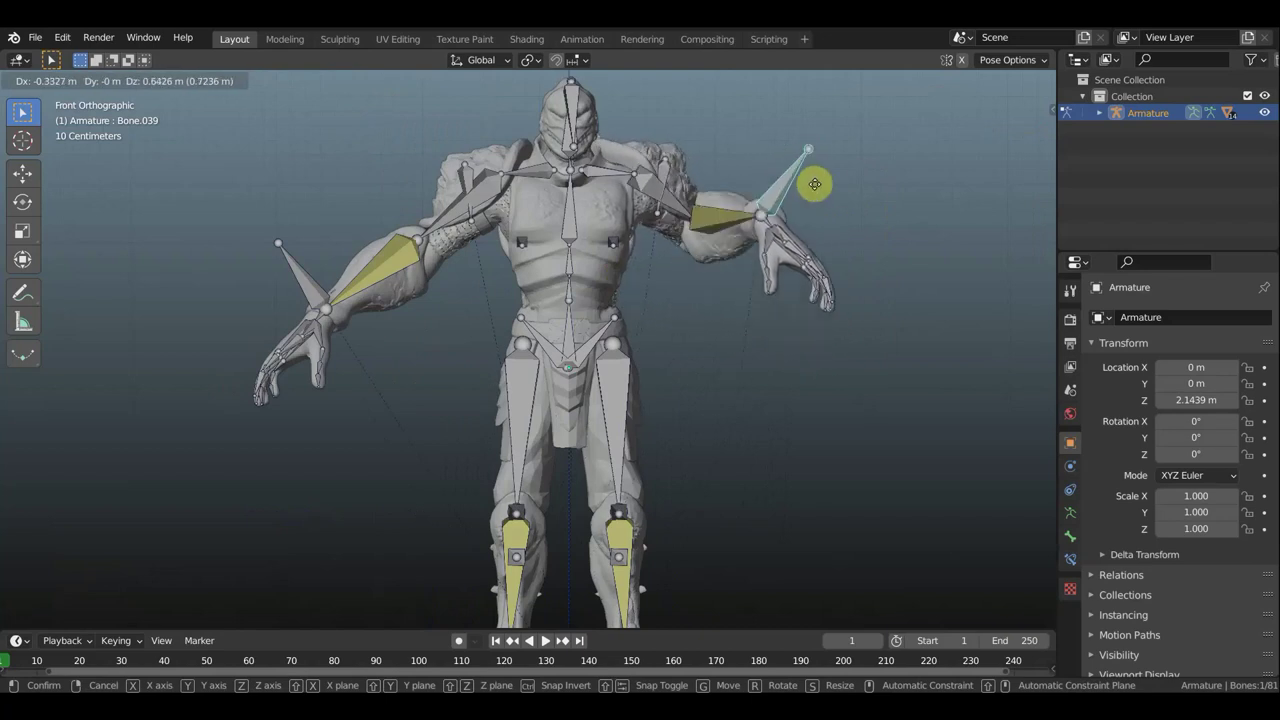
left_click(806, 186)
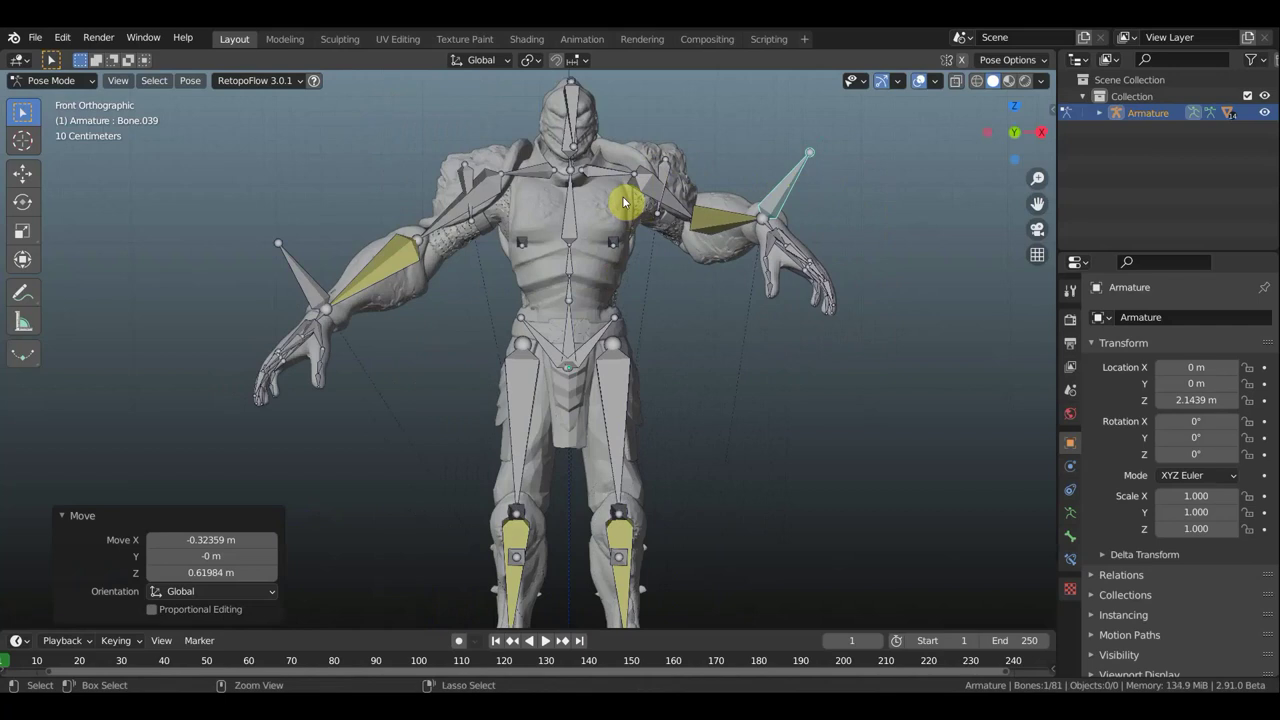
key("ctrl+z")
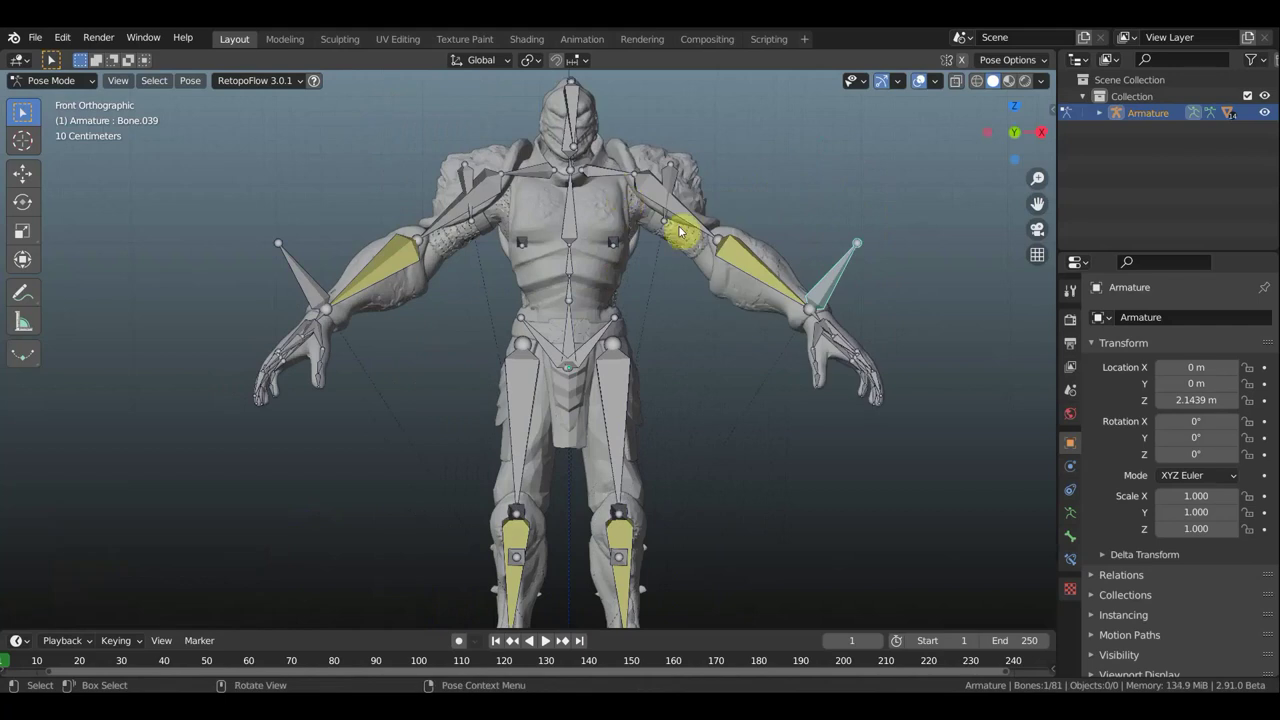
In side view, lift the leg with the foot bone, then undo back to the rest pose.
scroll(737, 223, "up", 1)
middle_click_drag(694, 208, 695, 143, "shift")
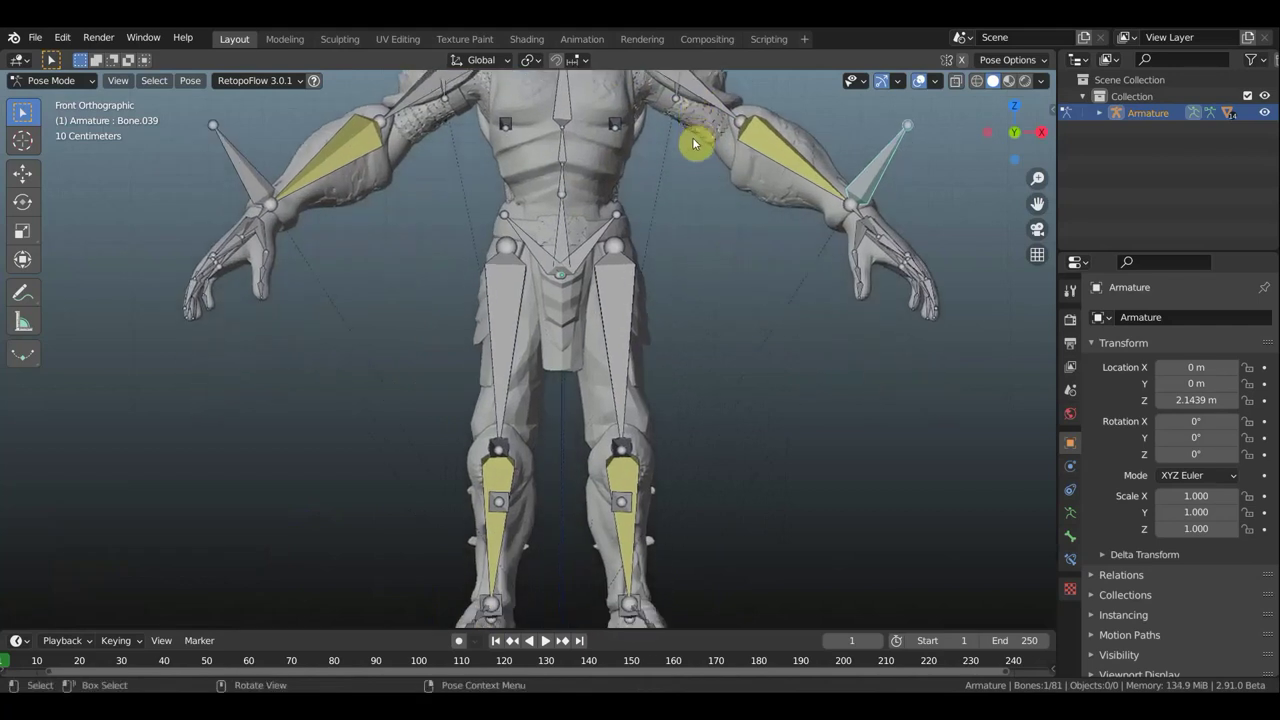
key("KP_3")
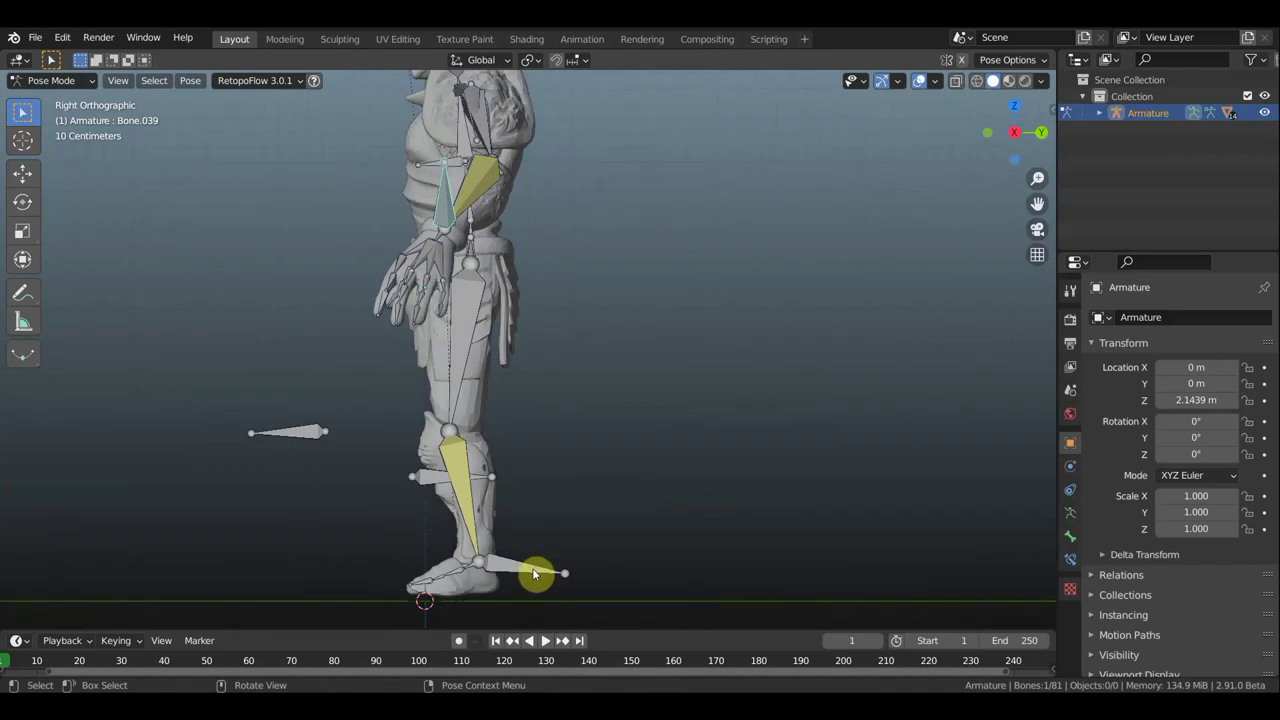
left_click(535, 573)
key("g")
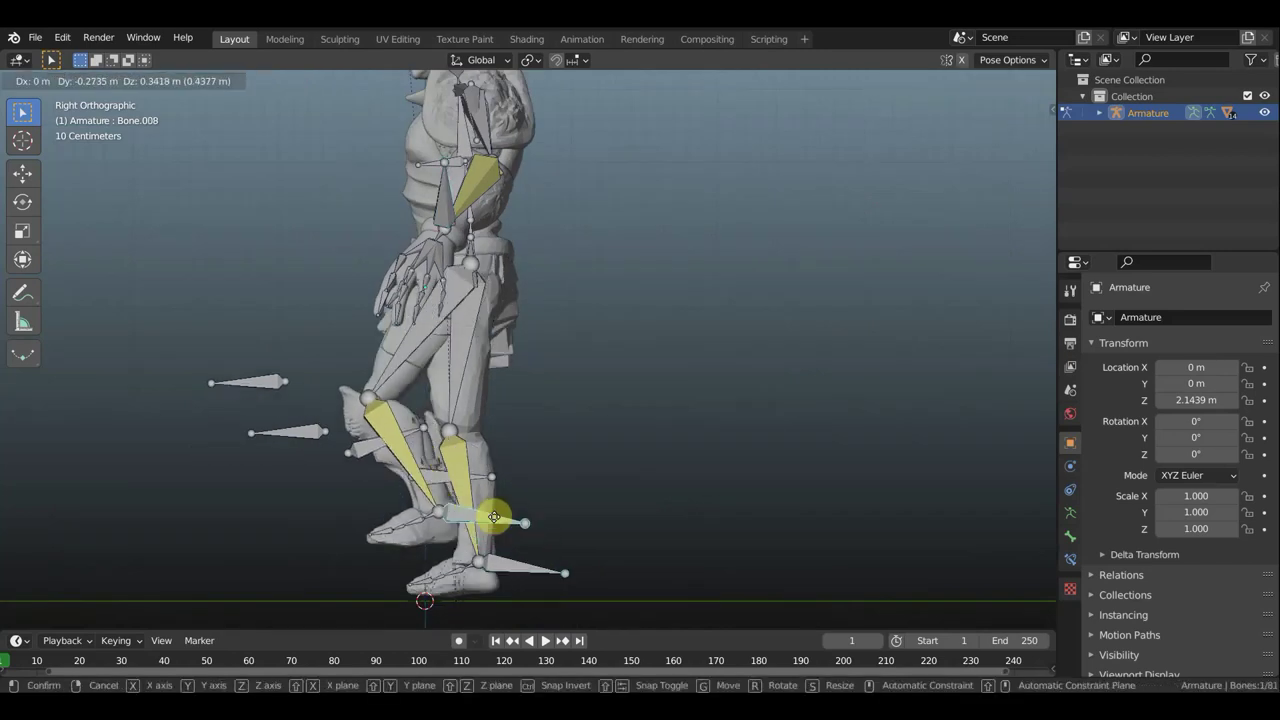
left_click(494, 516)
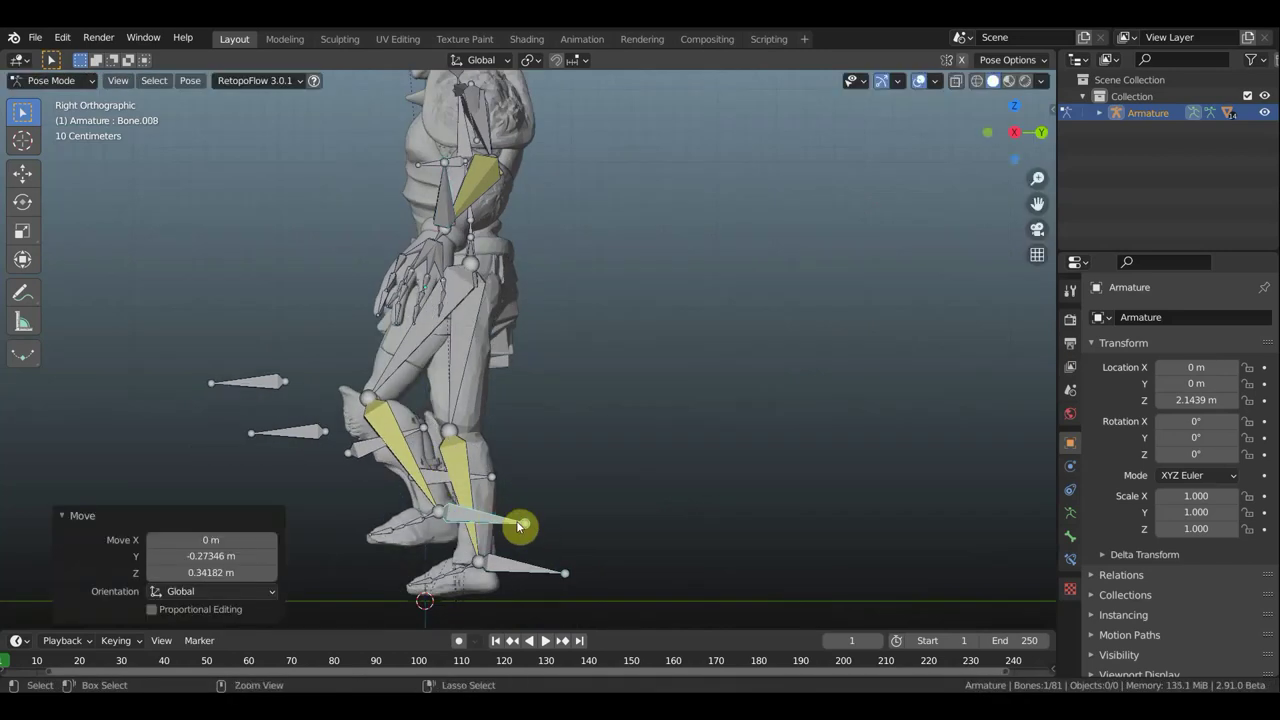
key("ctrl+z")
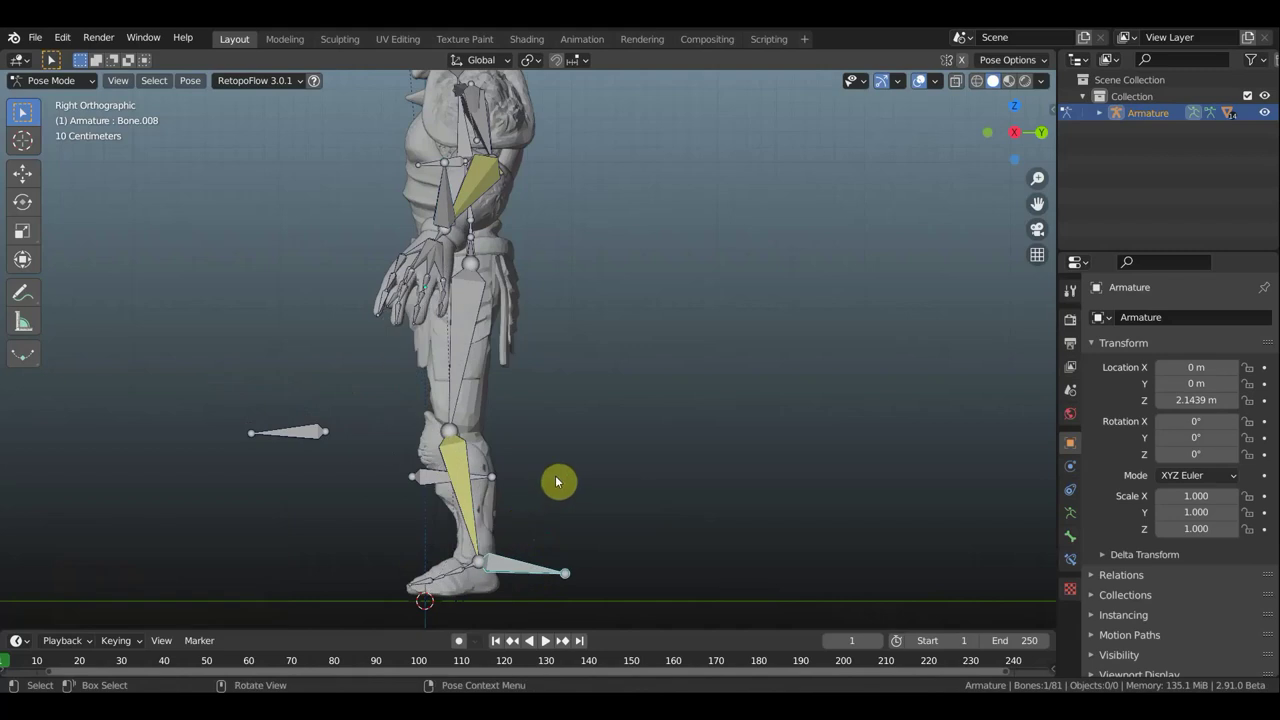
left_click(71, 89)
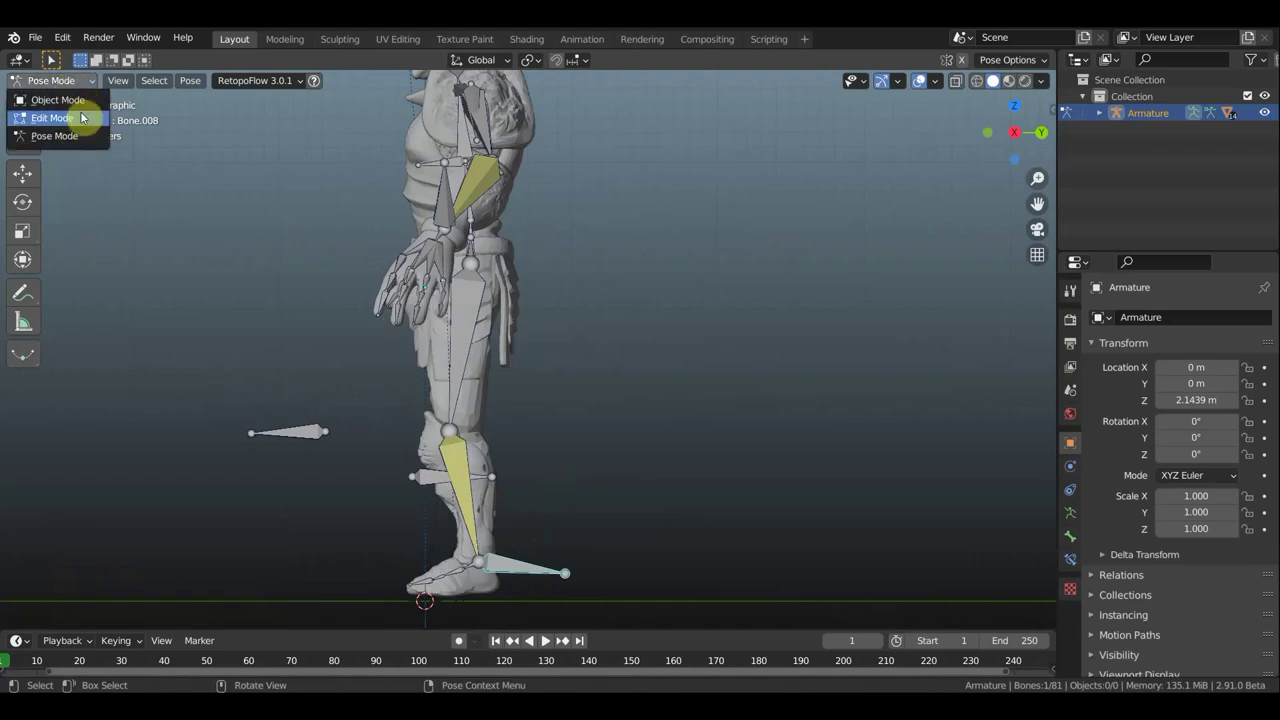
In Object Mode, apply the Data Transfer modifier on the штаны pants mesh.
left_click(78, 96)
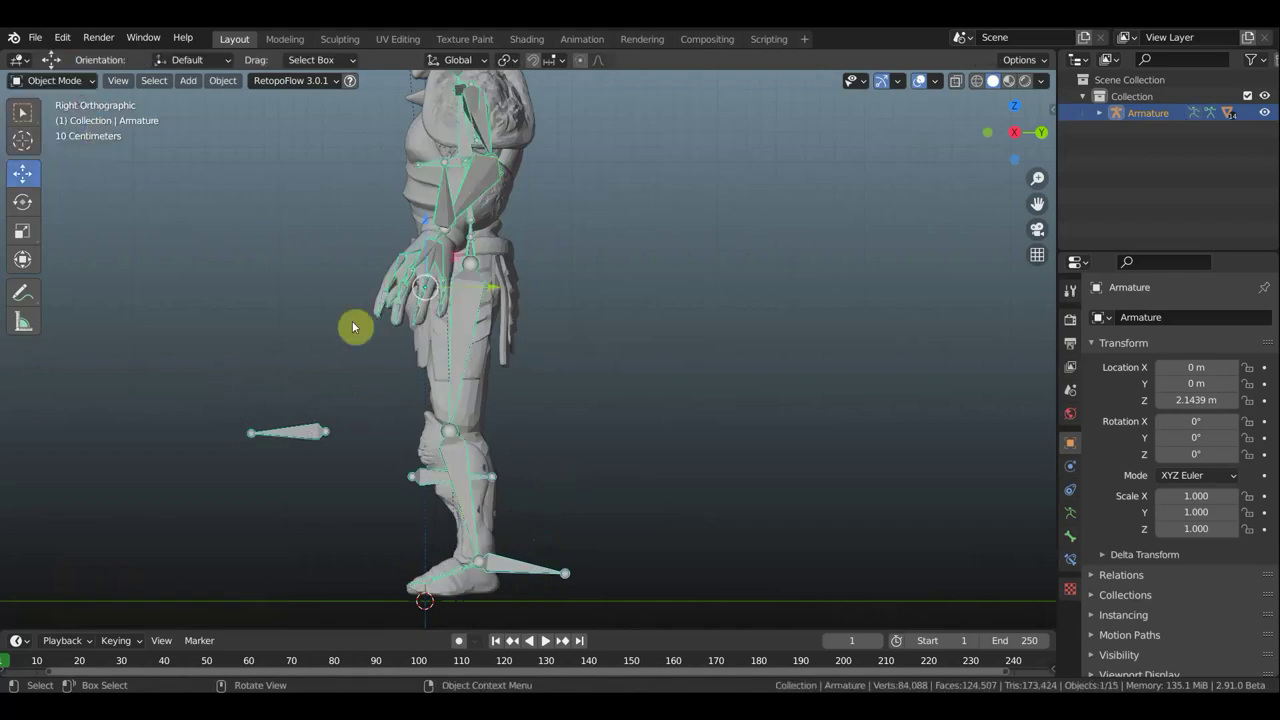
left_click(478, 412)
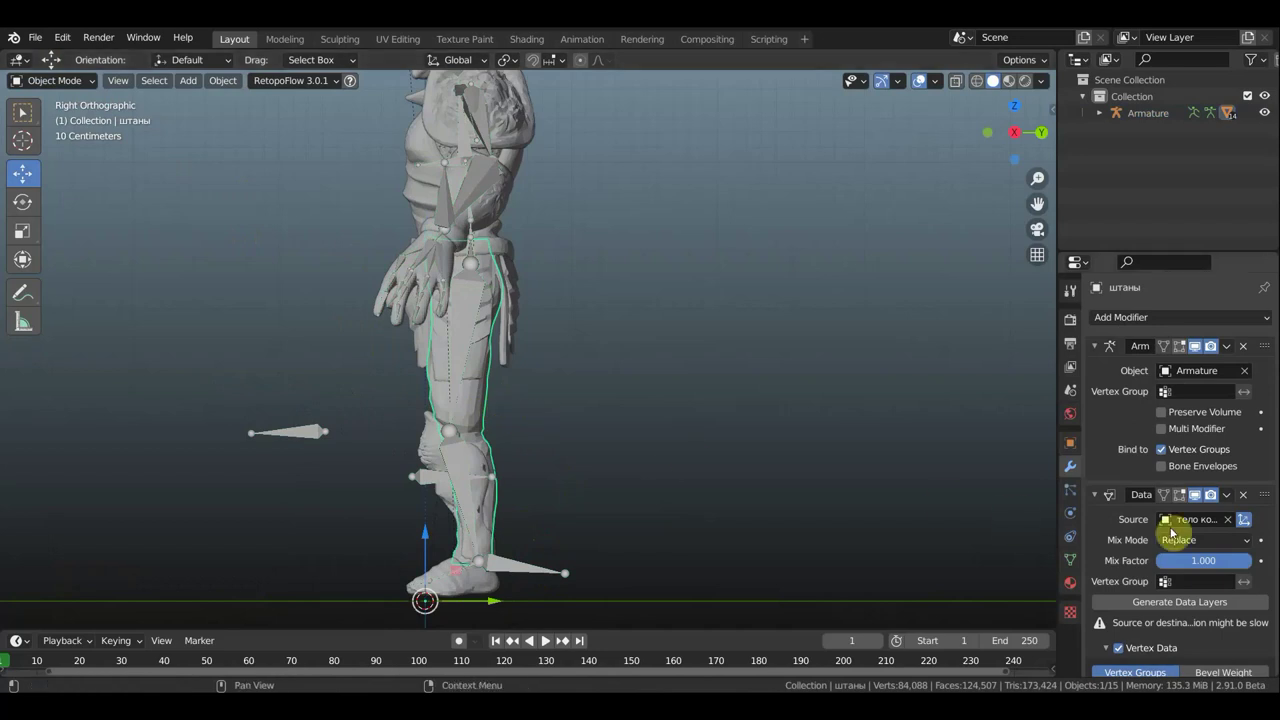
left_click(1227, 495)
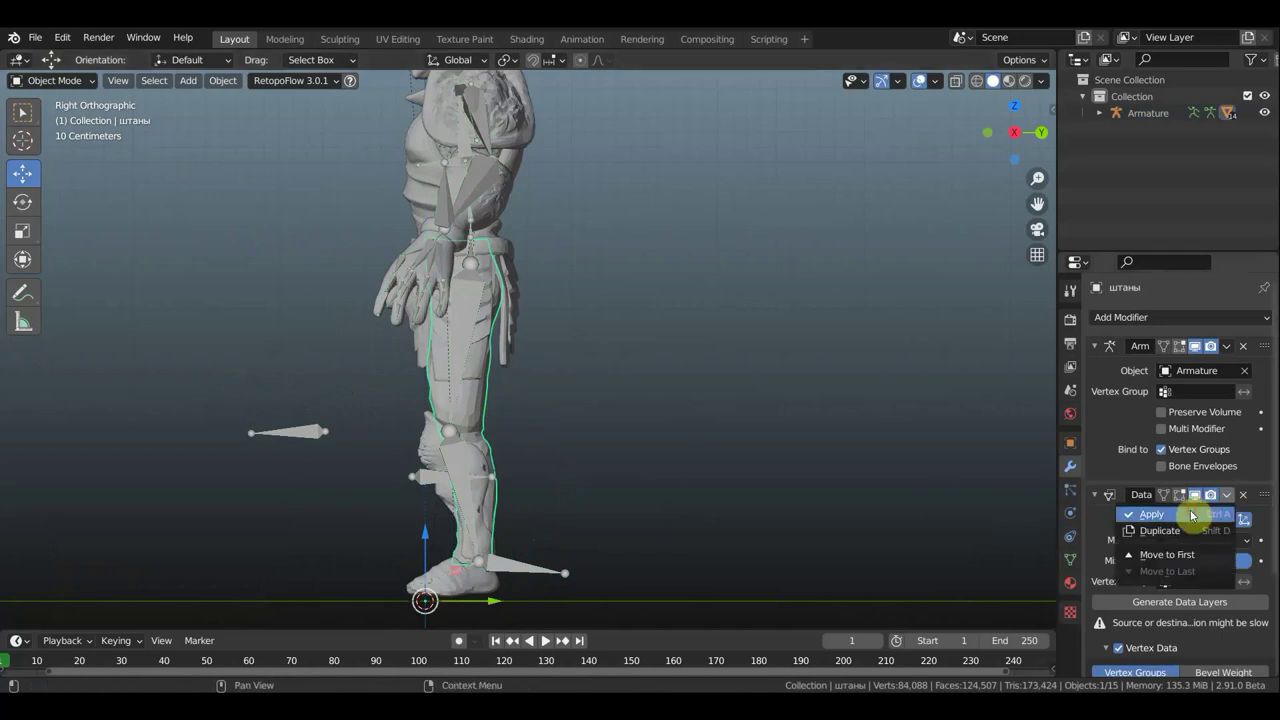
left_click(1192, 515)
Check the тело конец, майка и весюл and рукова.001 meshes, ending with the armature selected.
left_click(474, 406)
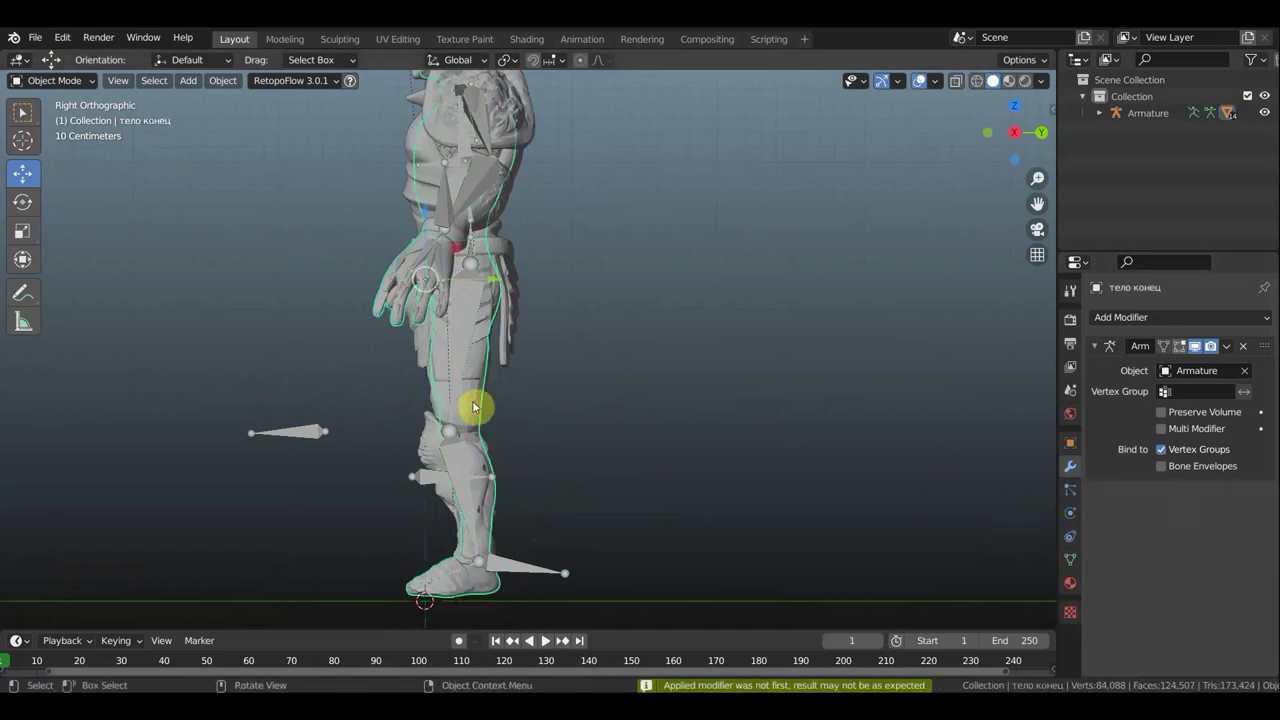
mouse_move(708, 443)
middle_mouse_down()
mouse_move(988, 479)
mouse_move(753, 411)
middle_mouse_up()
left_click(575, 319)
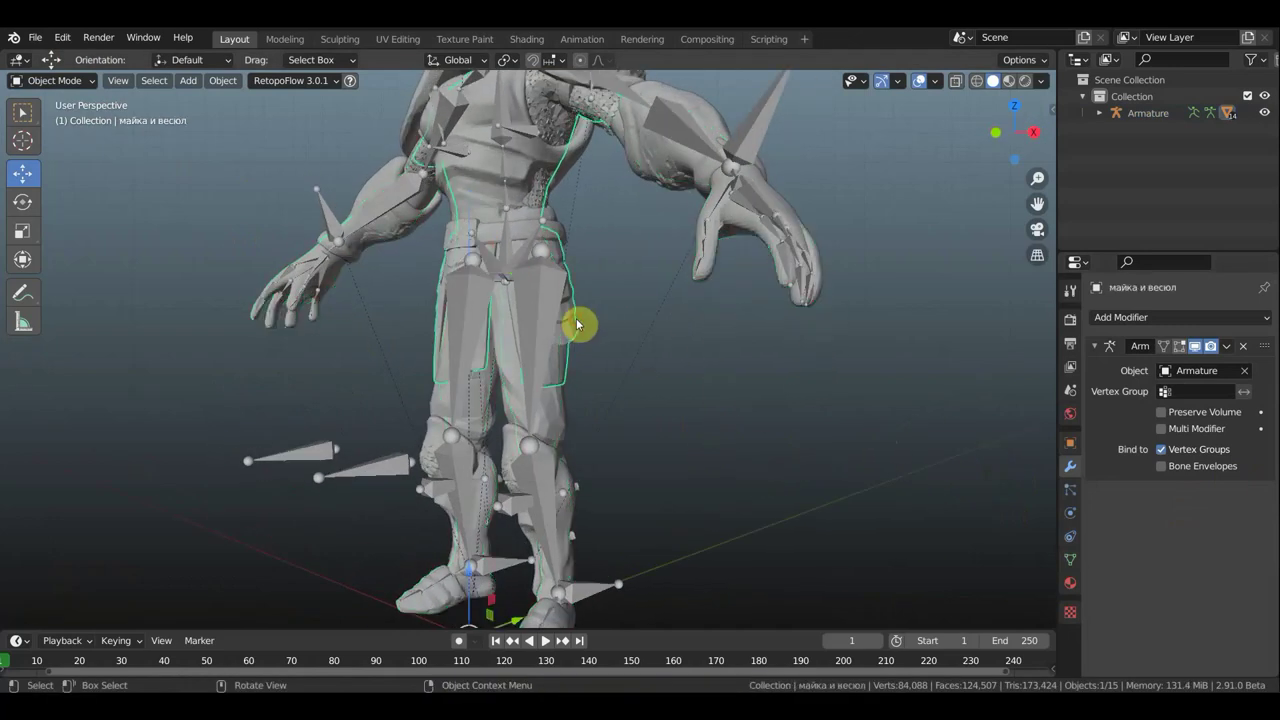
scroll(569, 334, "down", 2)
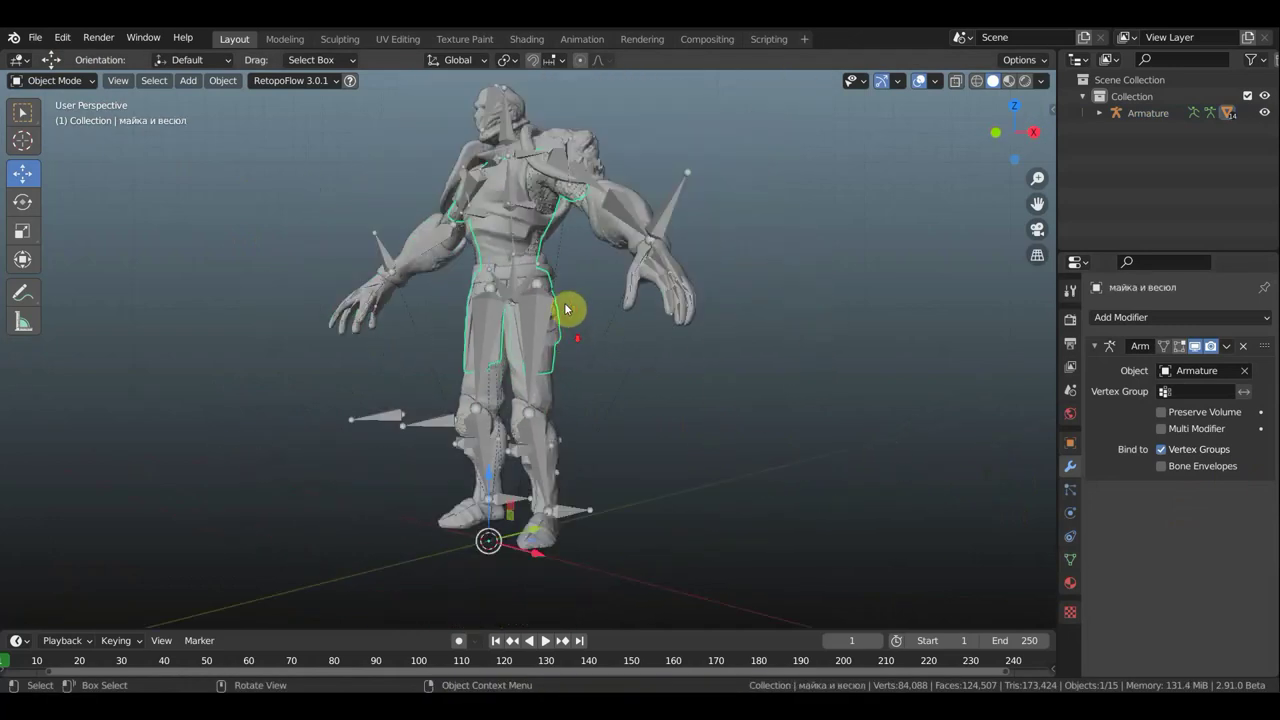
left_click(618, 237)
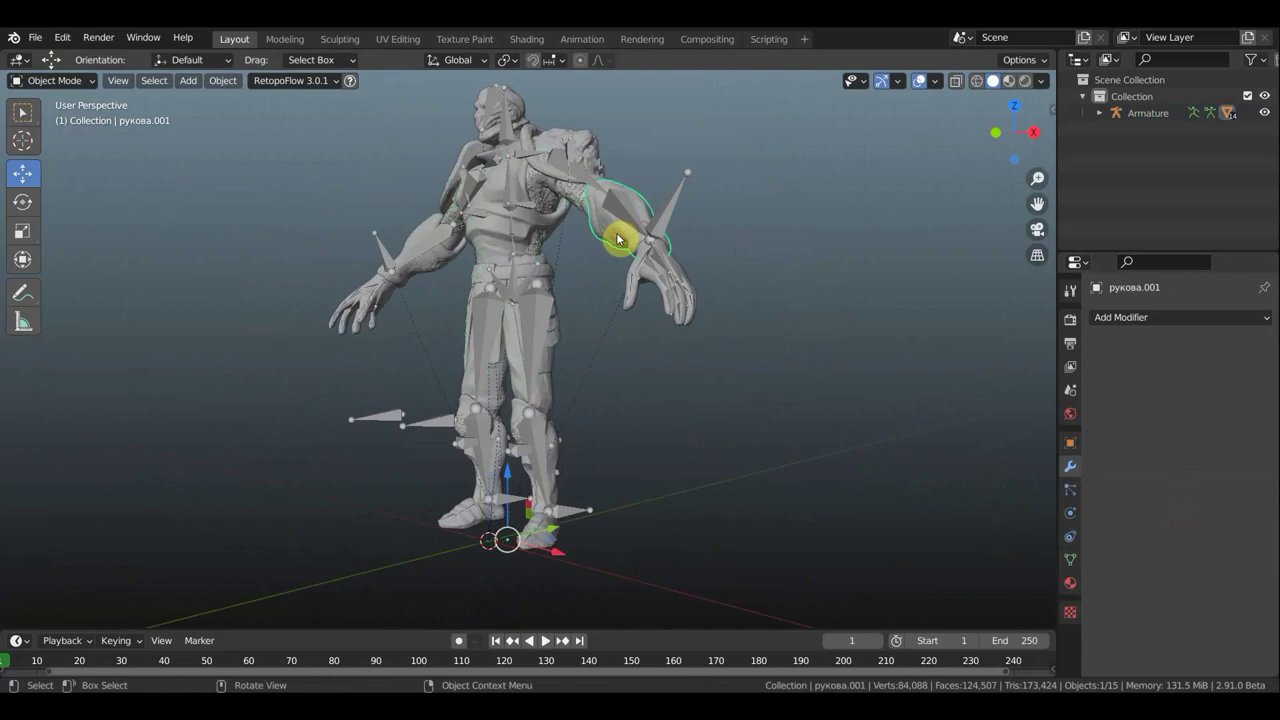
left_click(606, 236)
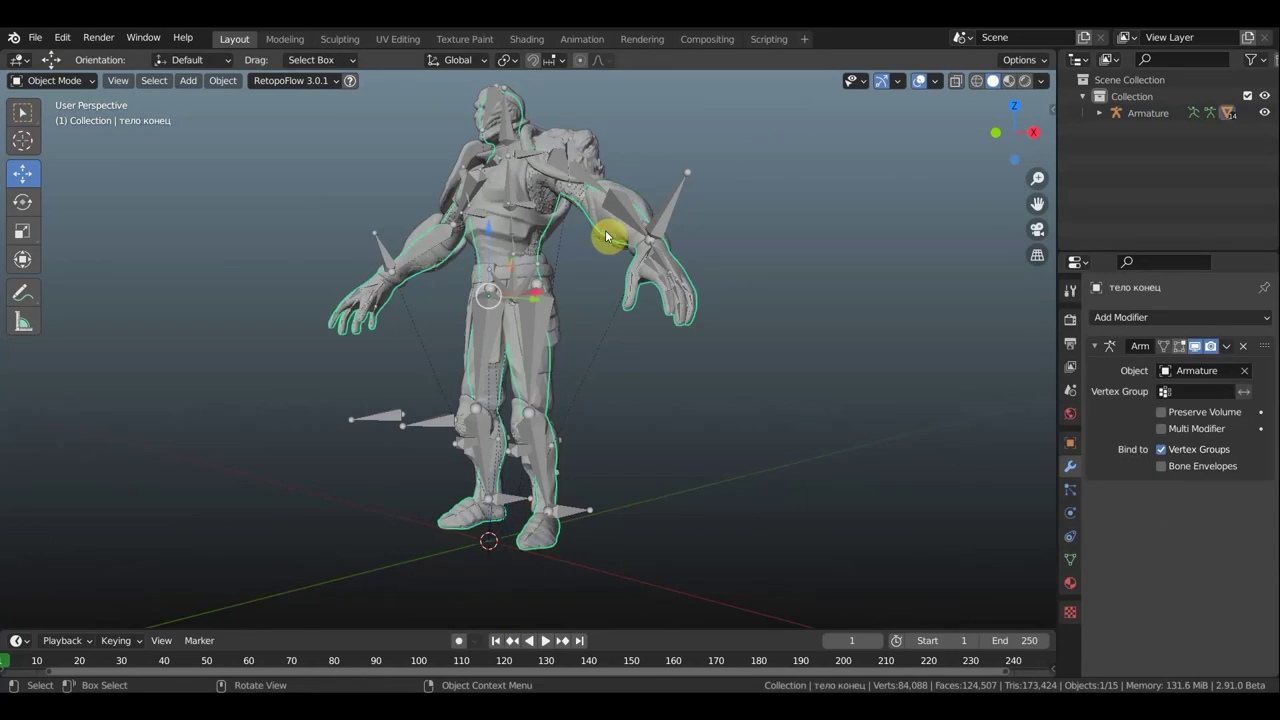
left_click(606, 234)
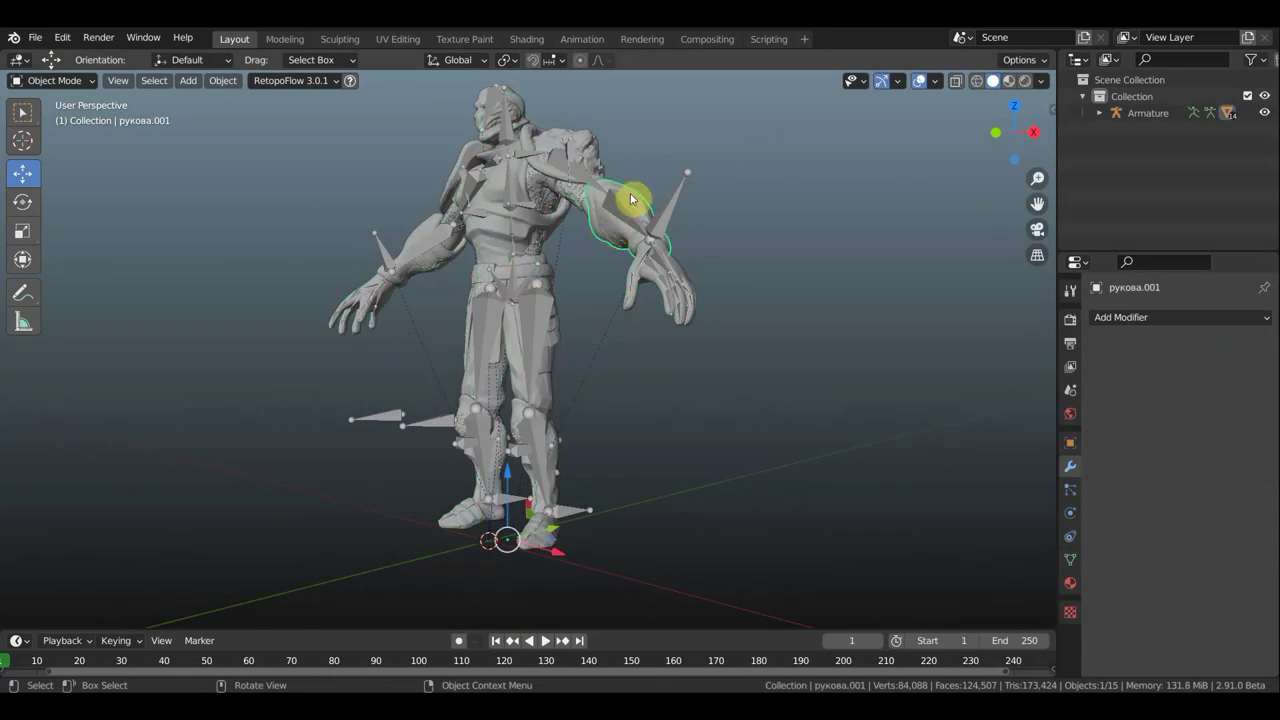
left_click(632, 199)
left_click(645, 209)
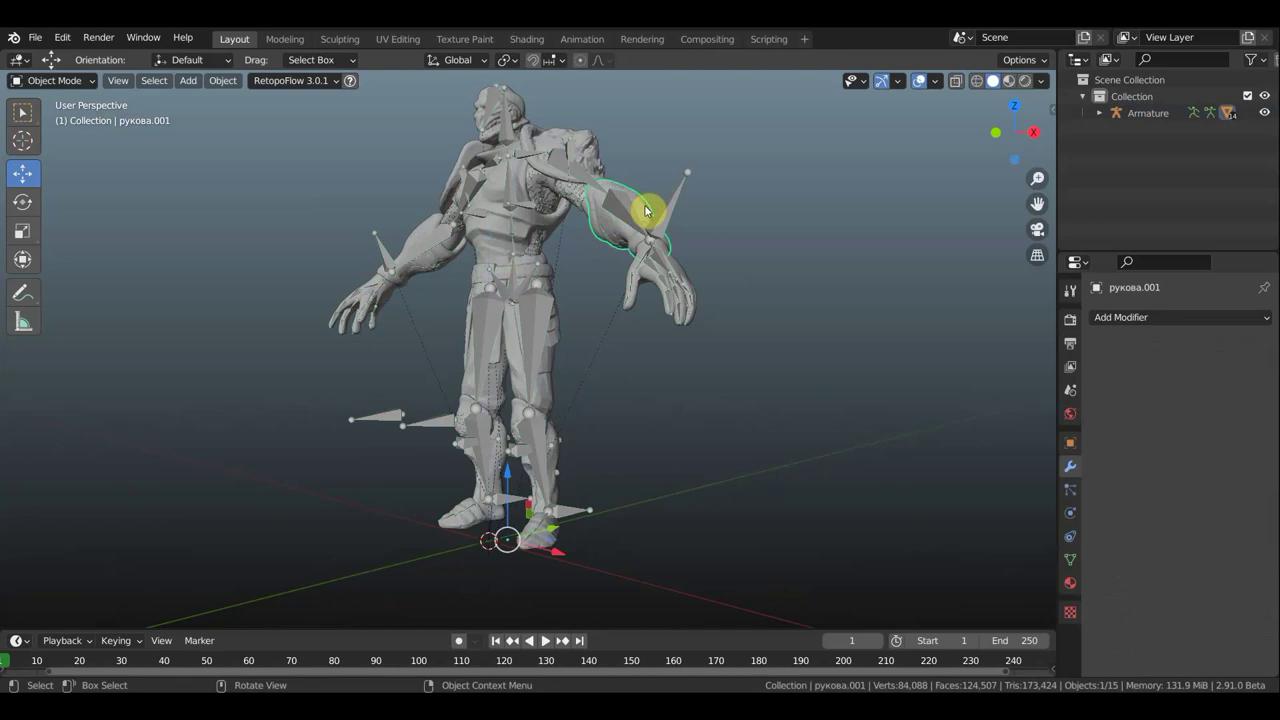
mouse_move(651, 257)
middle_mouse_down()
mouse_move(714, 303)
mouse_move(803, 306)
mouse_move(778, 294)
middle_mouse_up()
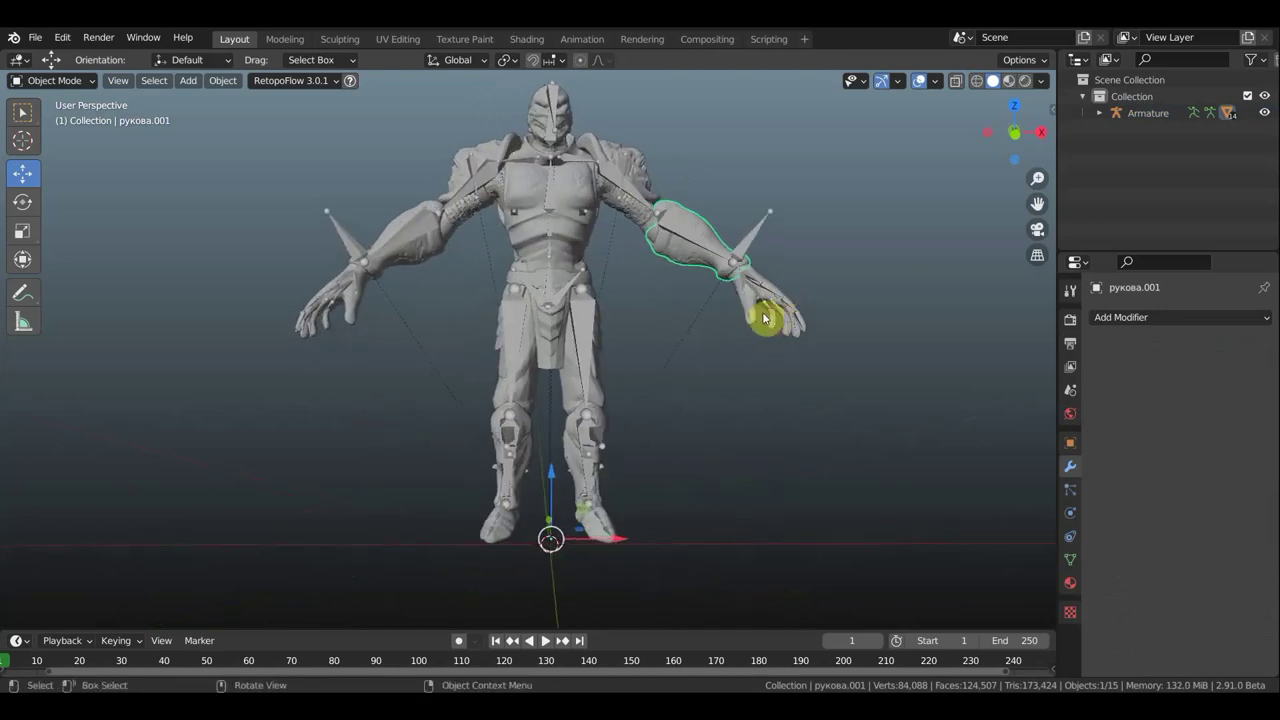
left_click(752, 236)
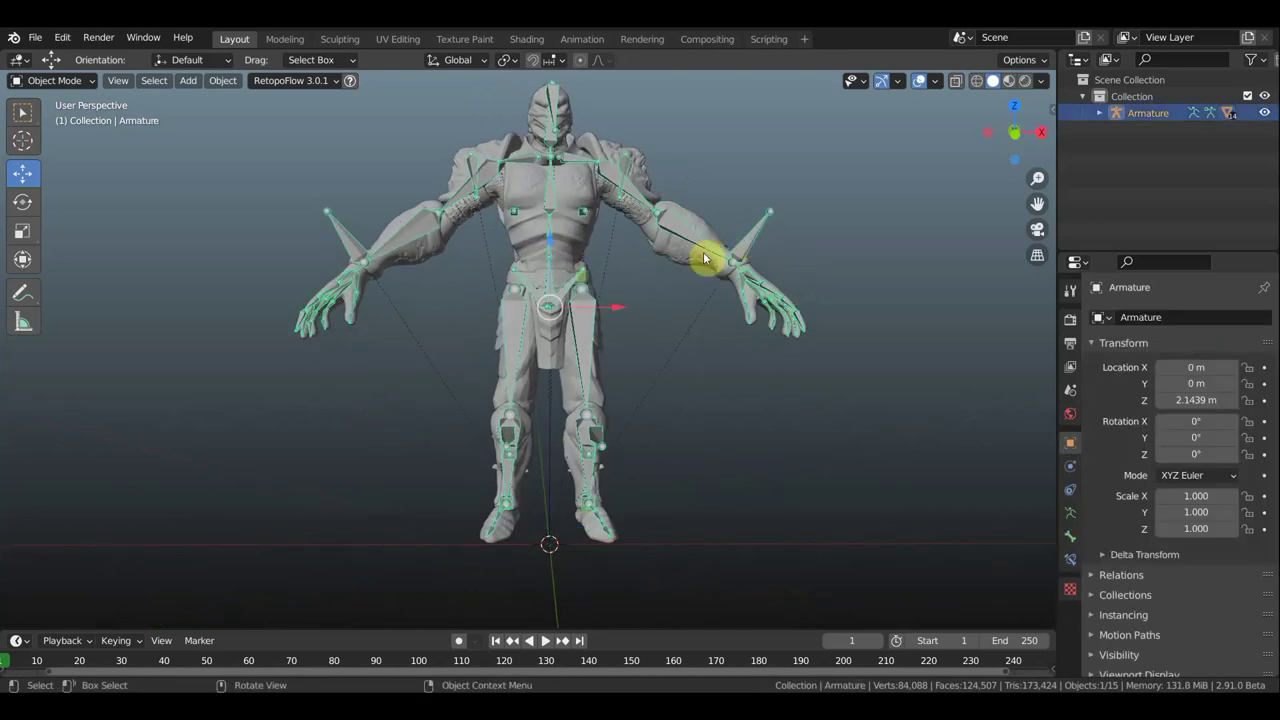
left_click(61, 81)
In Pose Mode from the front view, pull the hand bone inward.
left_click(55, 136)
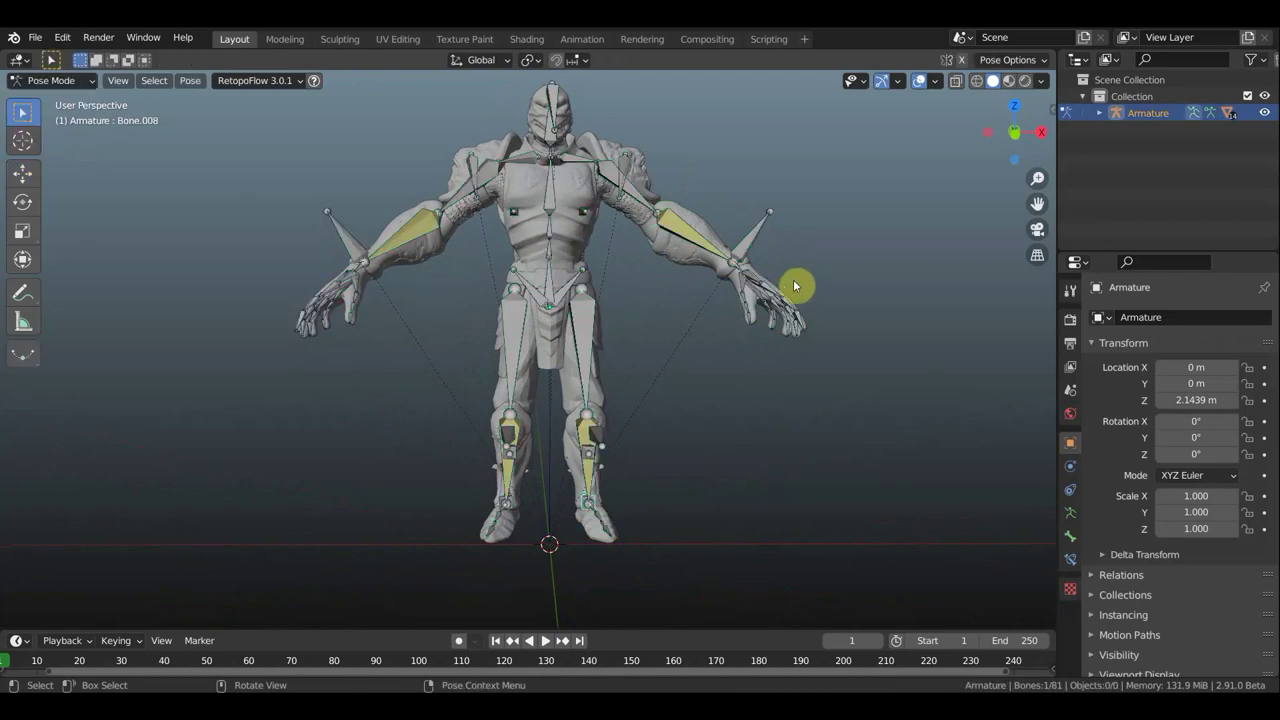
key("KP_1")
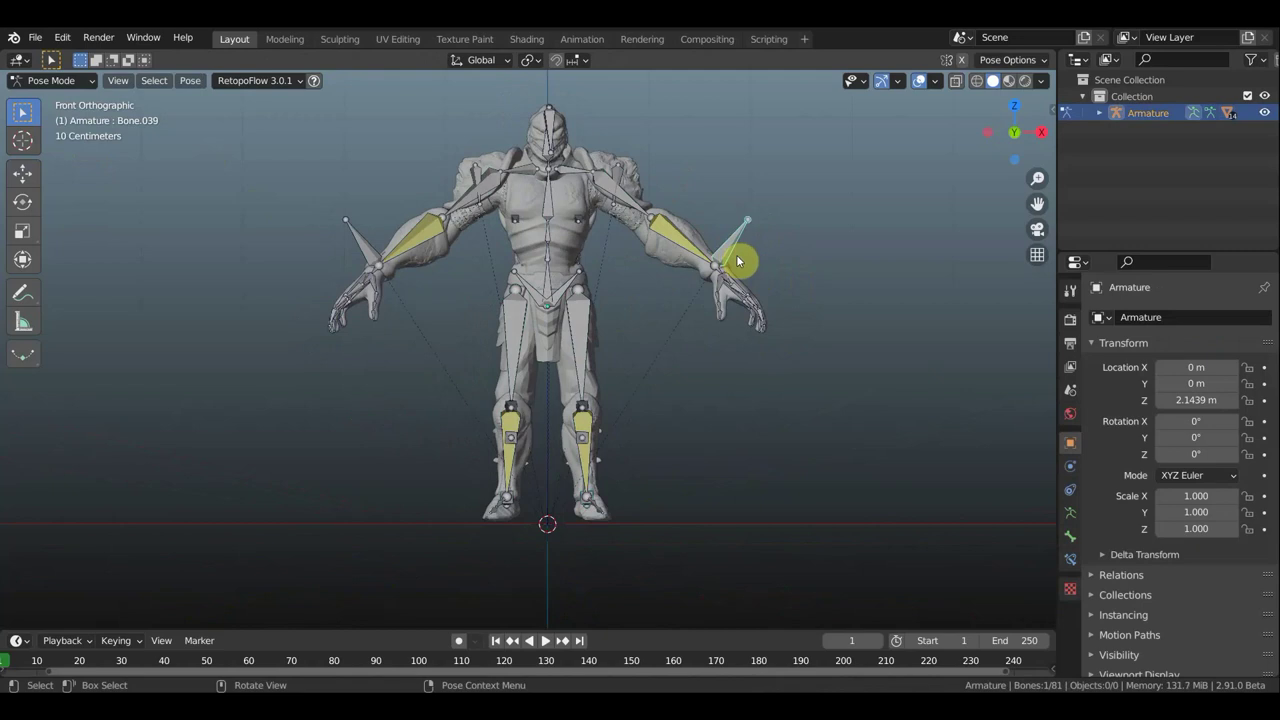
key("g")
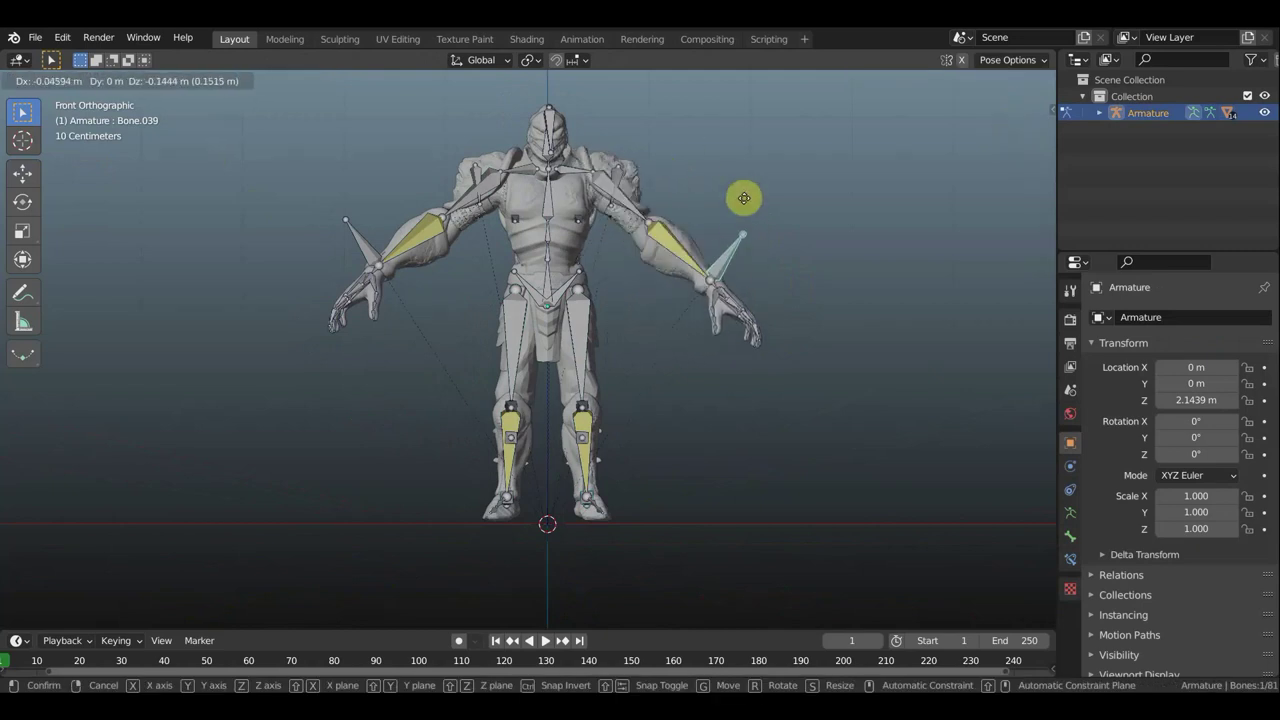
left_click(709, 262)
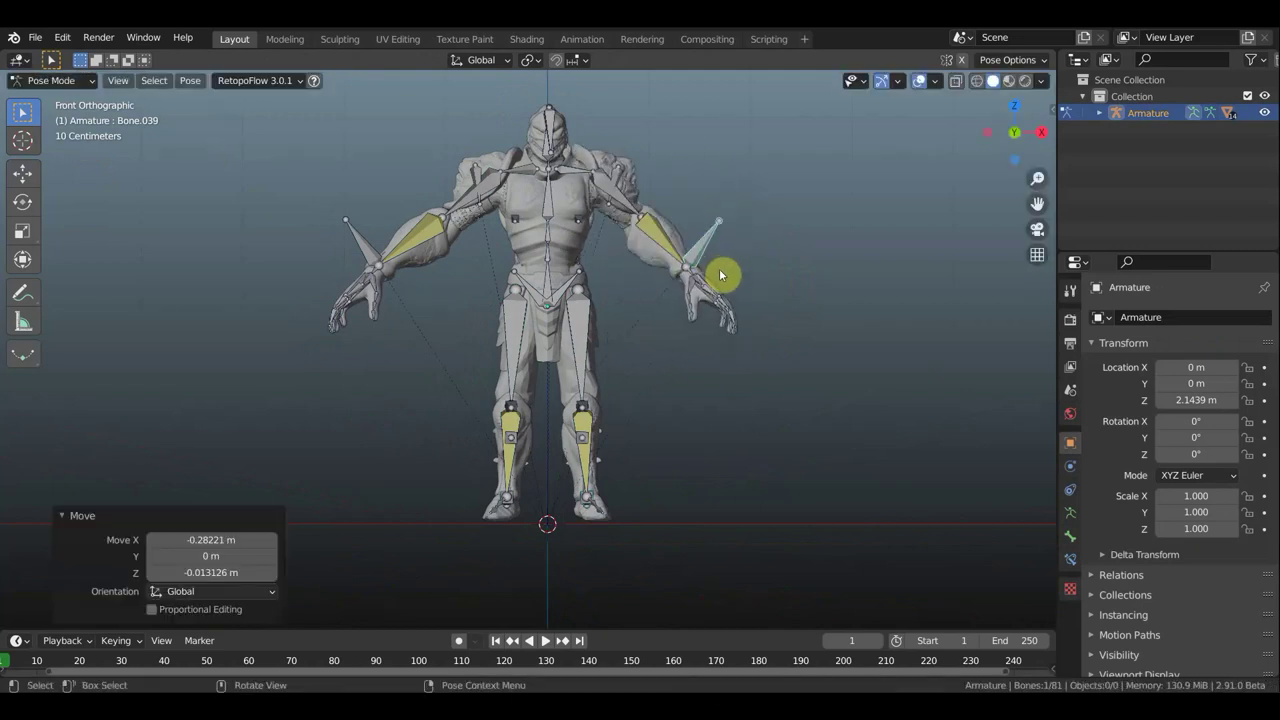
Lift the leg by moving foot bone Bone.008 -0.75474 m in Y and 0.53817 m in Z.
key("KP_3")
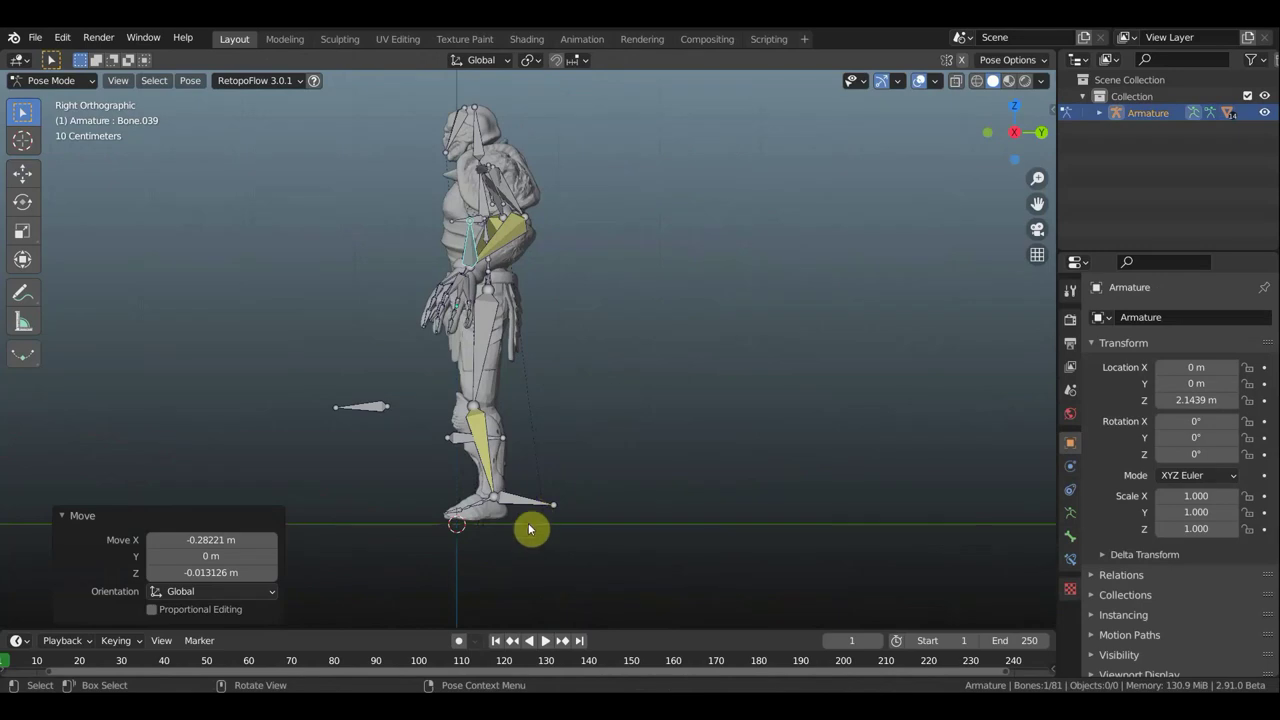
left_click(533, 510)
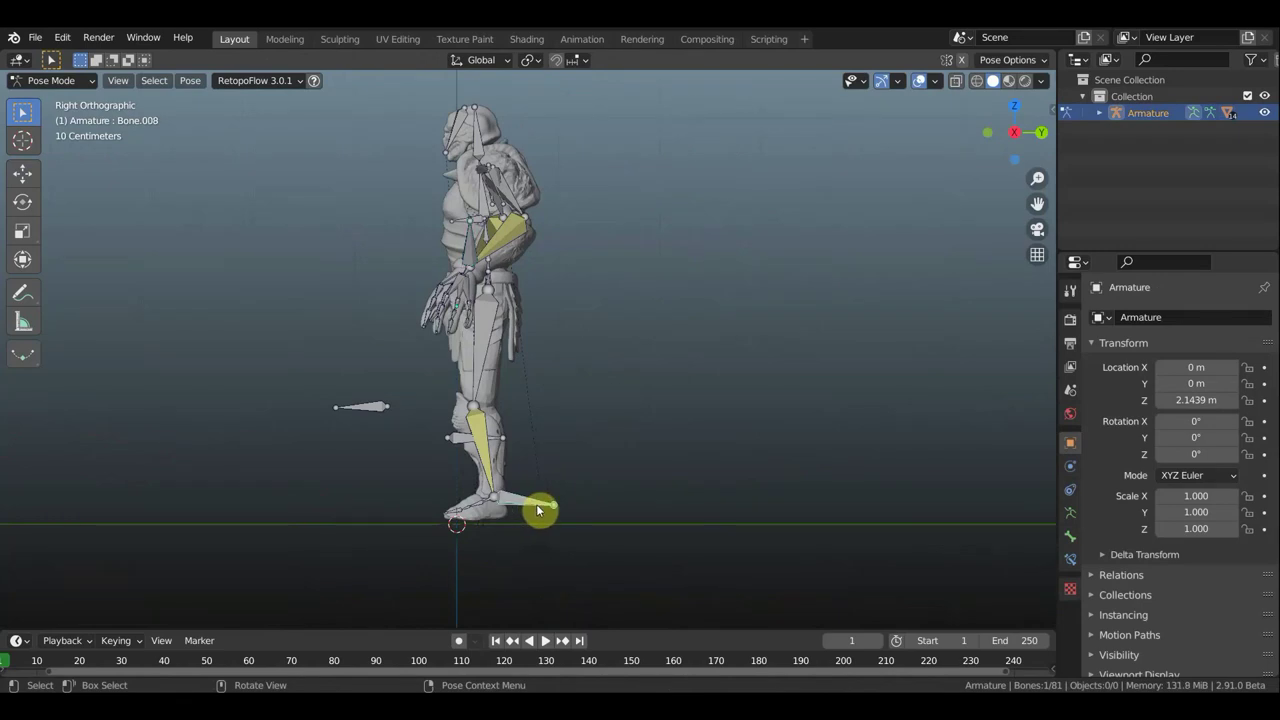
key("g")
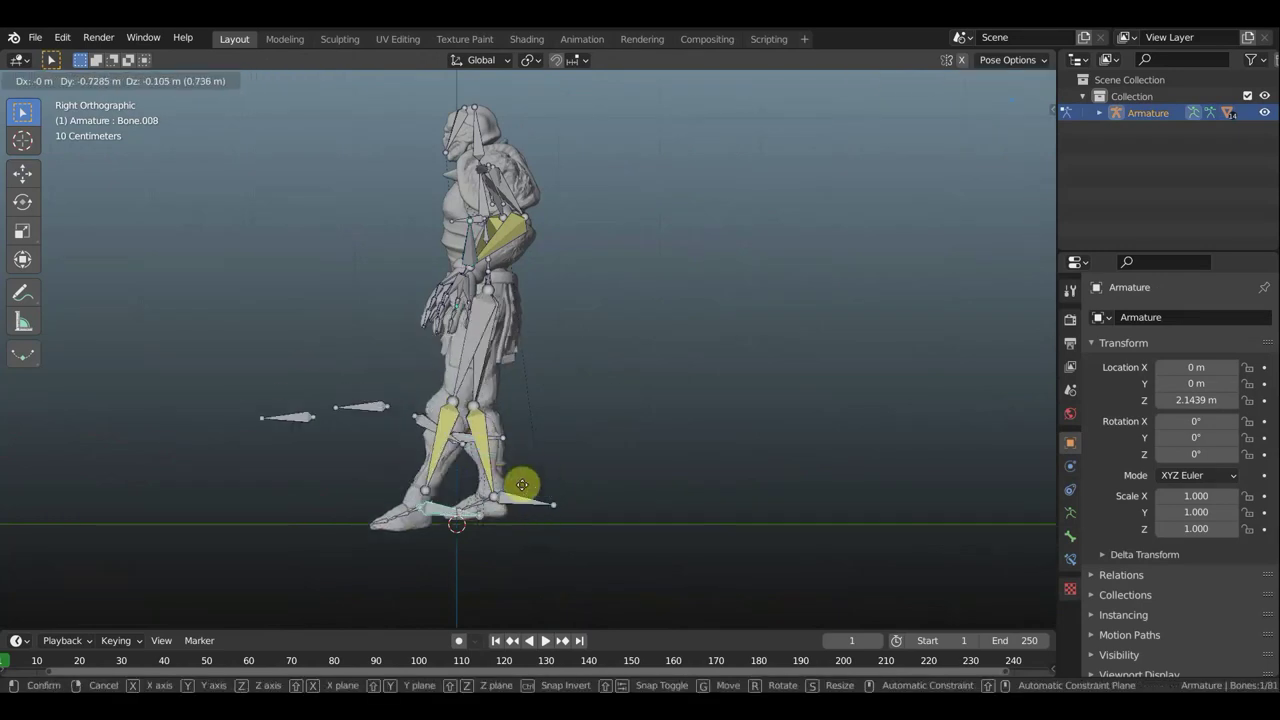
left_click(470, 450)
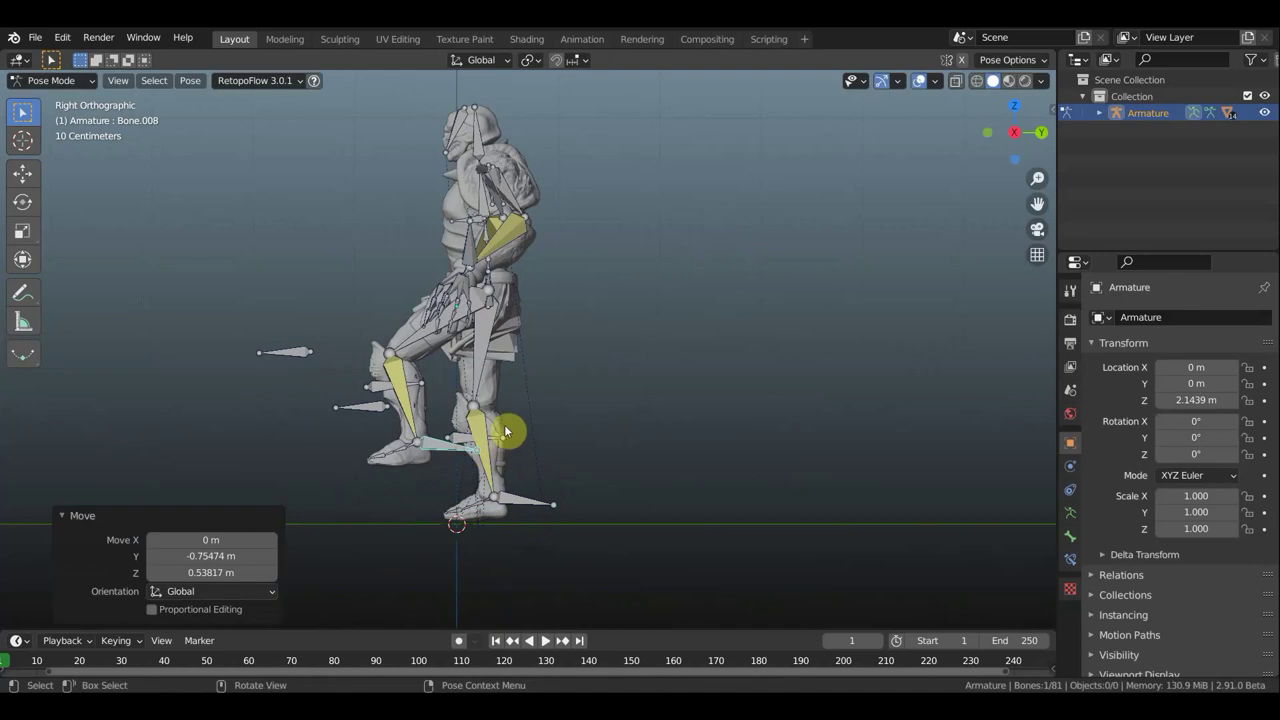
scroll(505, 430, "up", 2)
mouse_move(506, 423)
middle_mouse_down()
mouse_move(410, 403)
mouse_move(449, 380)
mouse_move(523, 409)
mouse_move(598, 411)
mouse_move(530, 405)
middle_mouse_up()
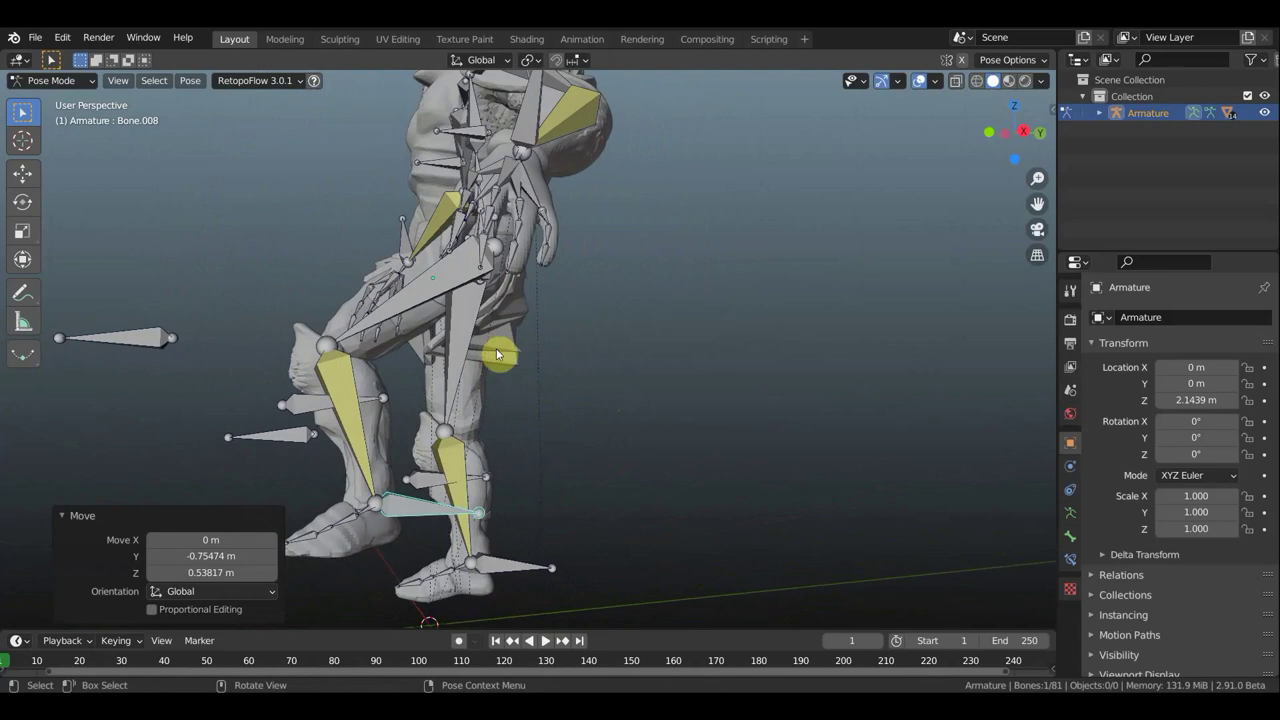
mouse_move(497, 354)
middle_mouse_down()
mouse_move(435, 377)
mouse_move(394, 373)
mouse_move(429, 363)
middle_mouse_up()
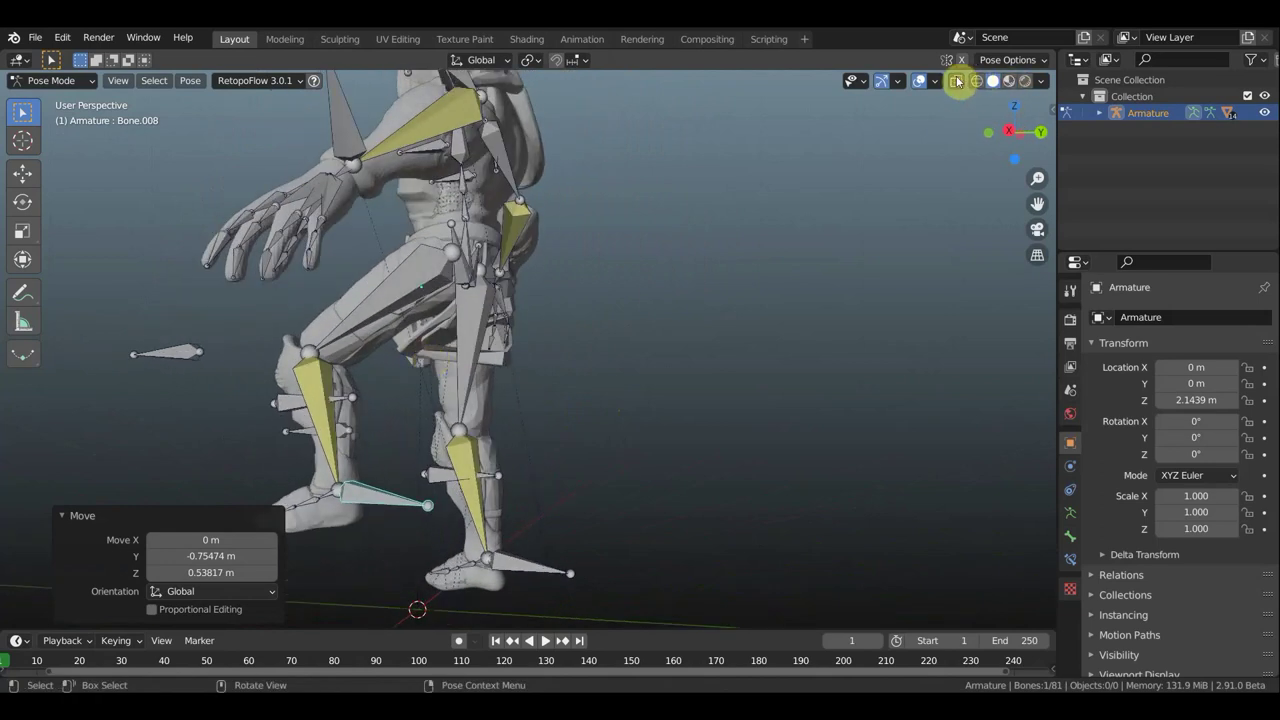
Inspect the raised leg's clothing deformation, toggling wireframe and hiding bone overlays.
left_click(977, 81)
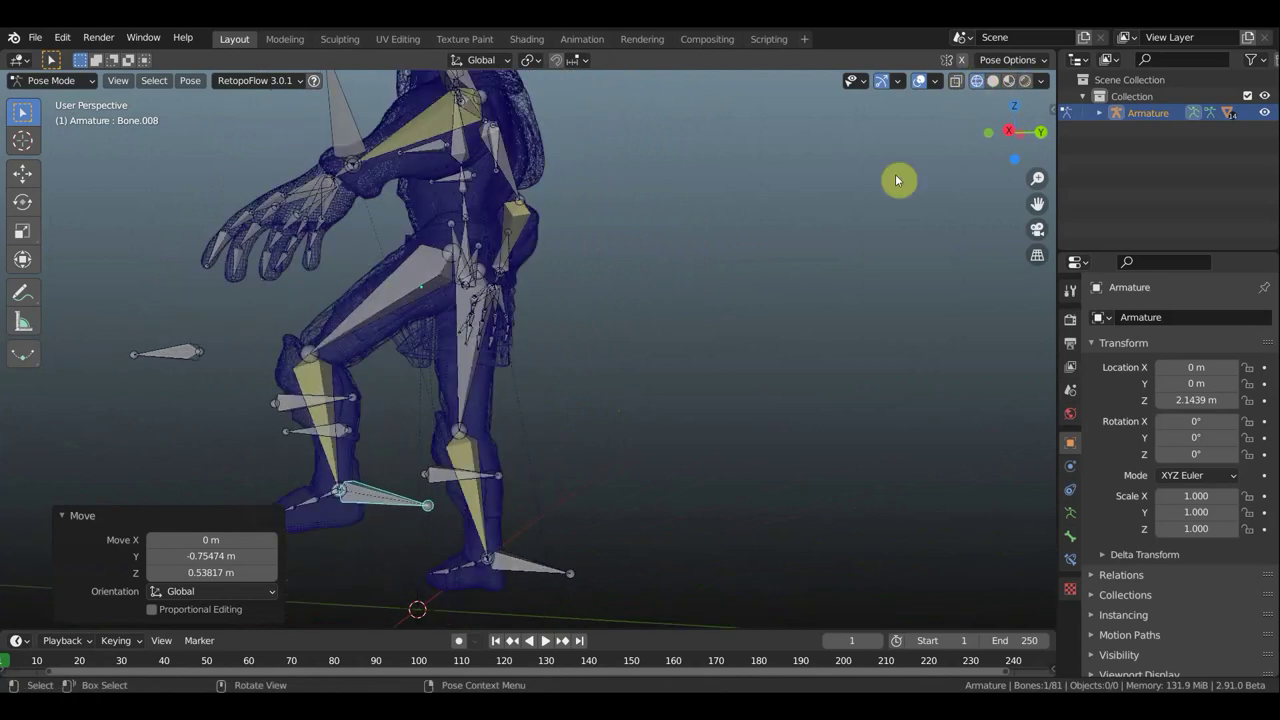
left_click(995, 81)
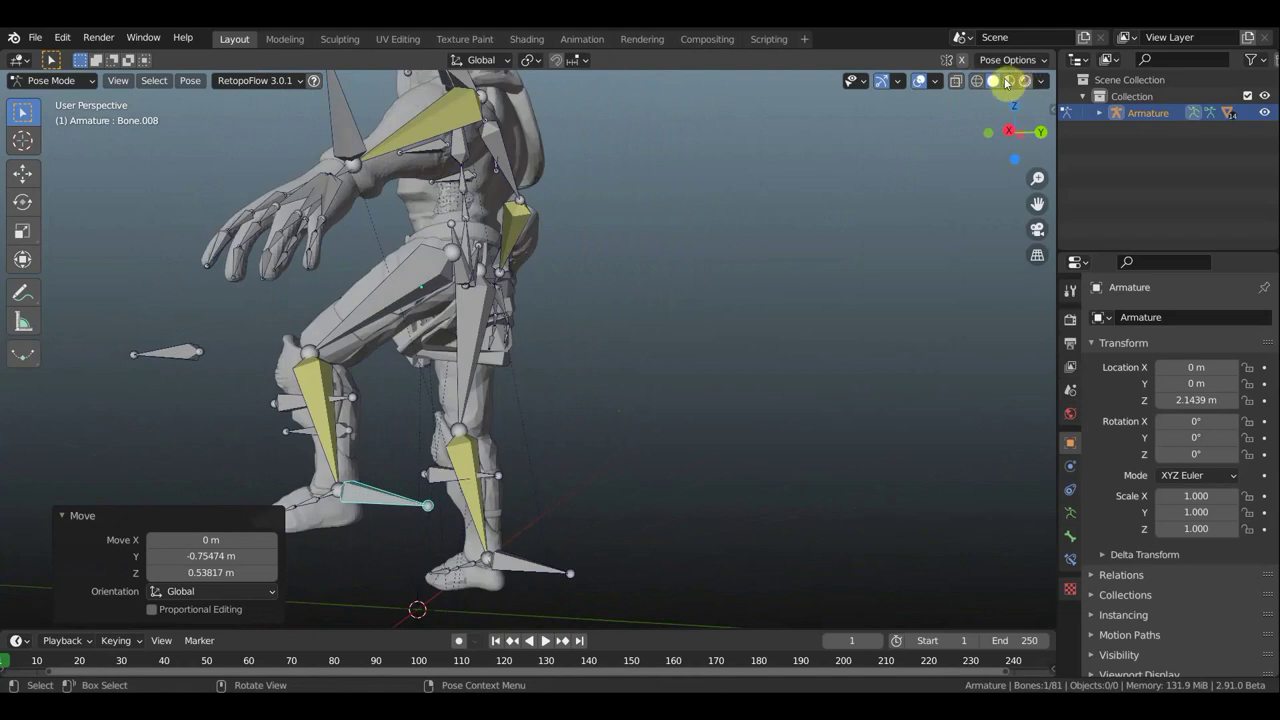
left_click(919, 81)
middle_click_drag(658, 281, 571, 286)
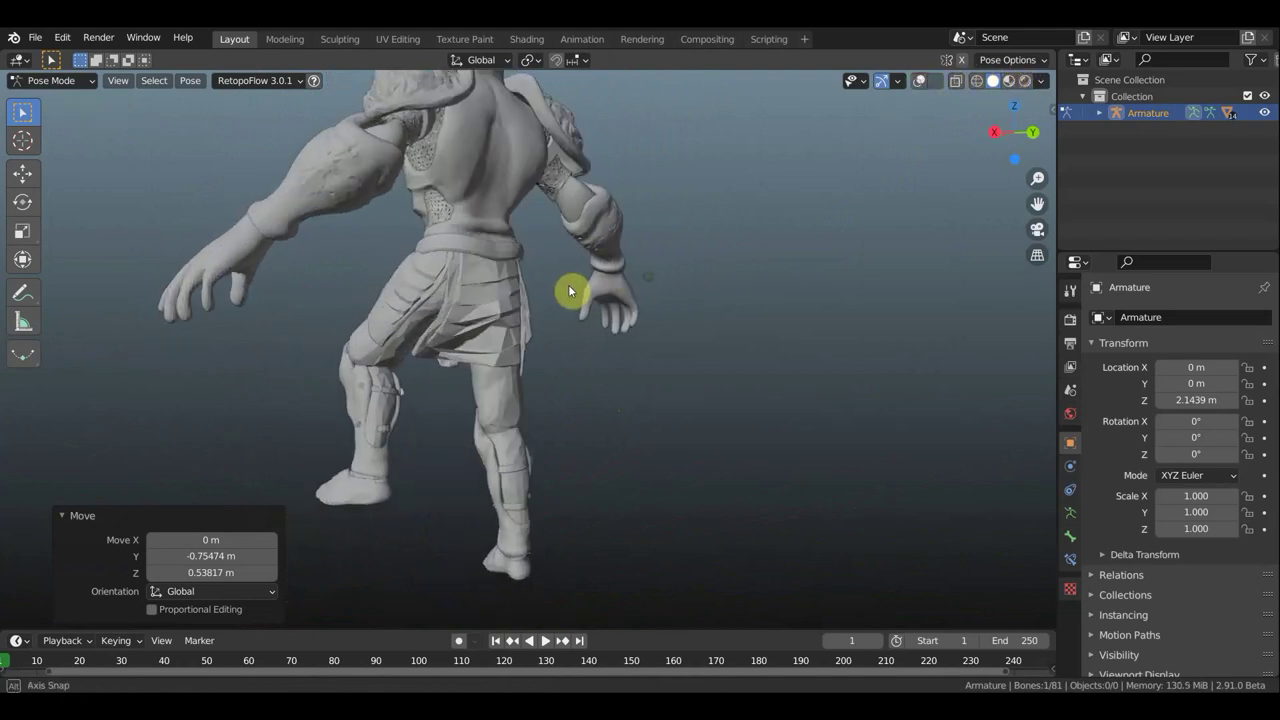
scroll(472, 377, "up", 3)
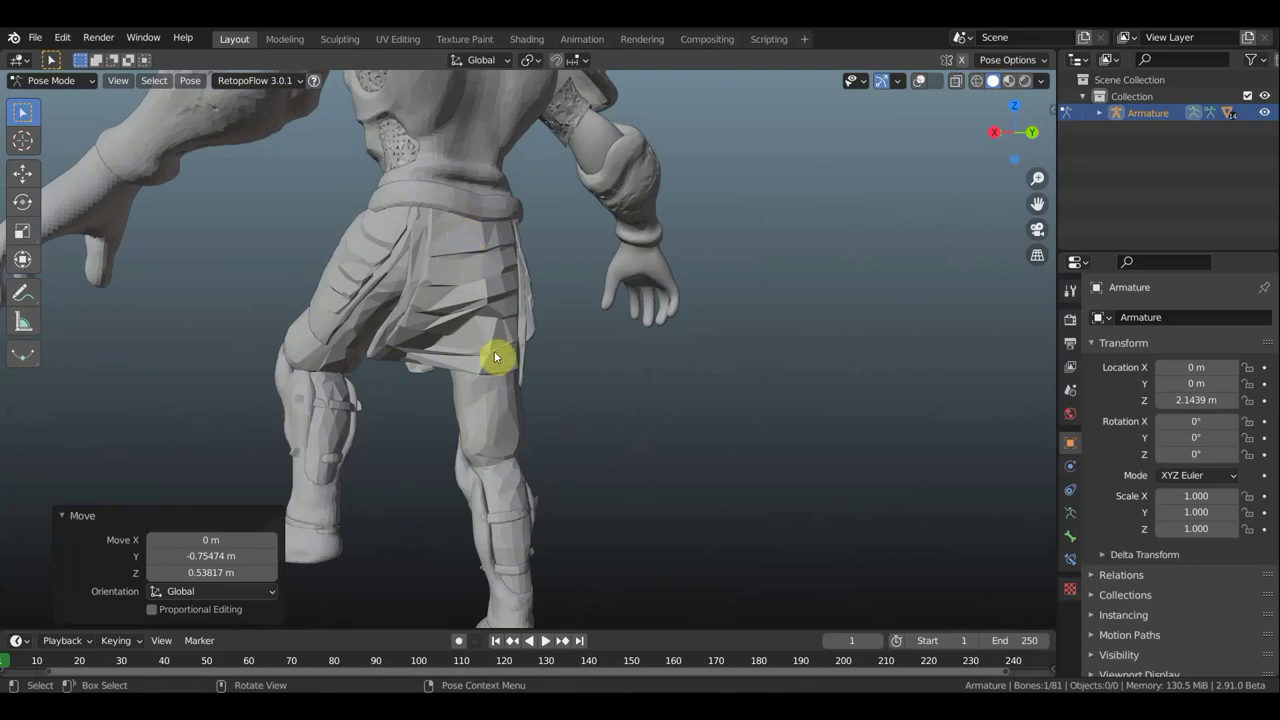
mouse_move(655, 357)
middle_mouse_down()
mouse_move(953, 378)
mouse_move(763, 337)
middle_mouse_up()
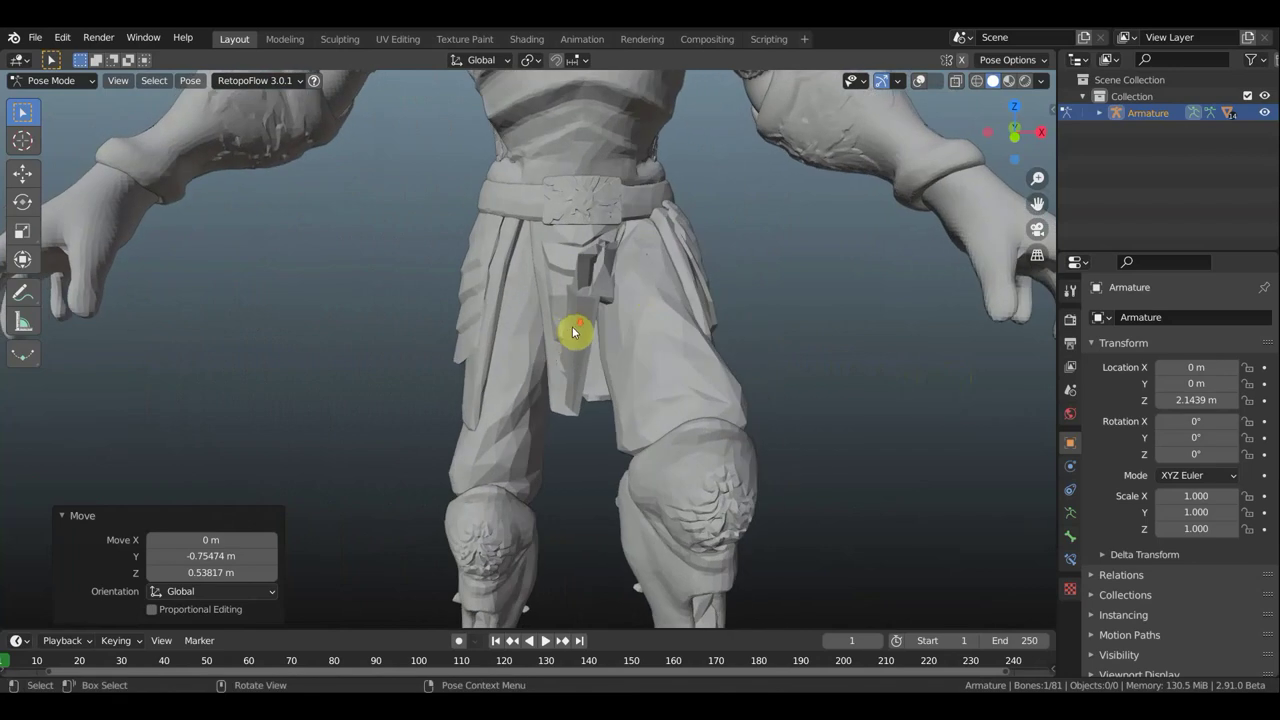
scroll(572, 328, "down", 1)
scroll(581, 330, "down", 2)
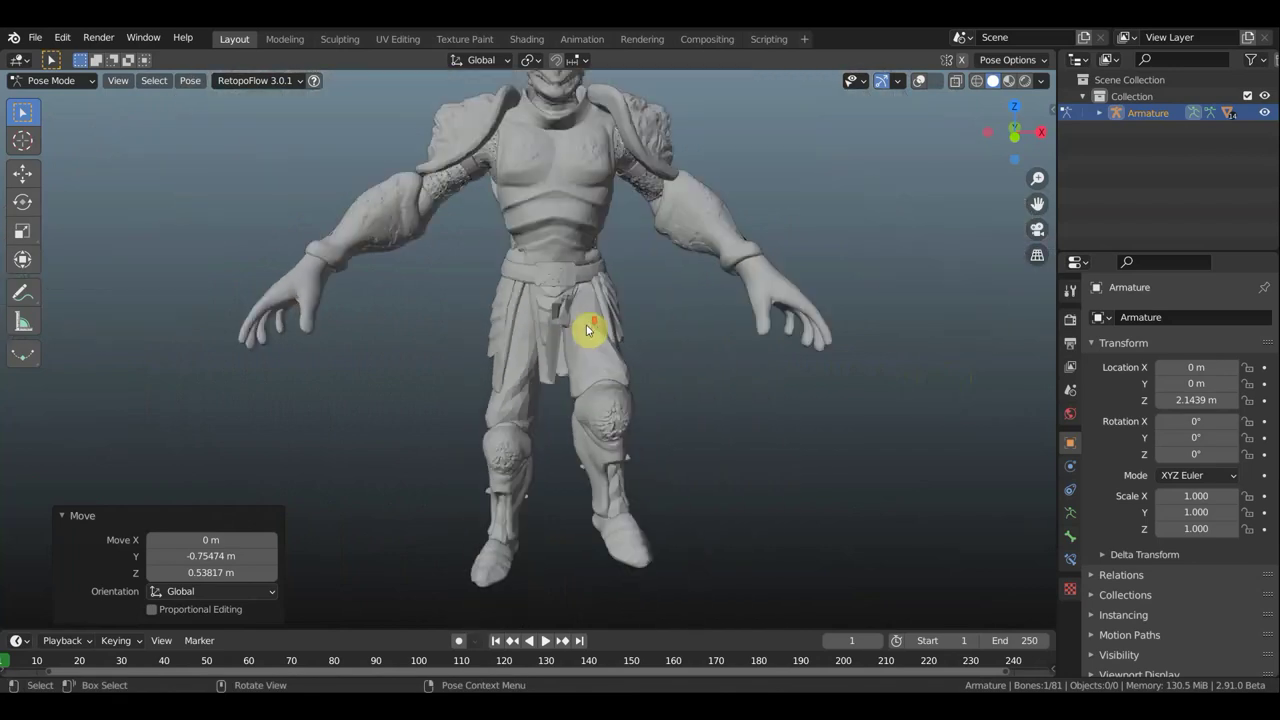
scroll(588, 330, "down", 1)
Check the side and front views, then undo the leg lift to its rest pose.
key("KP_3")
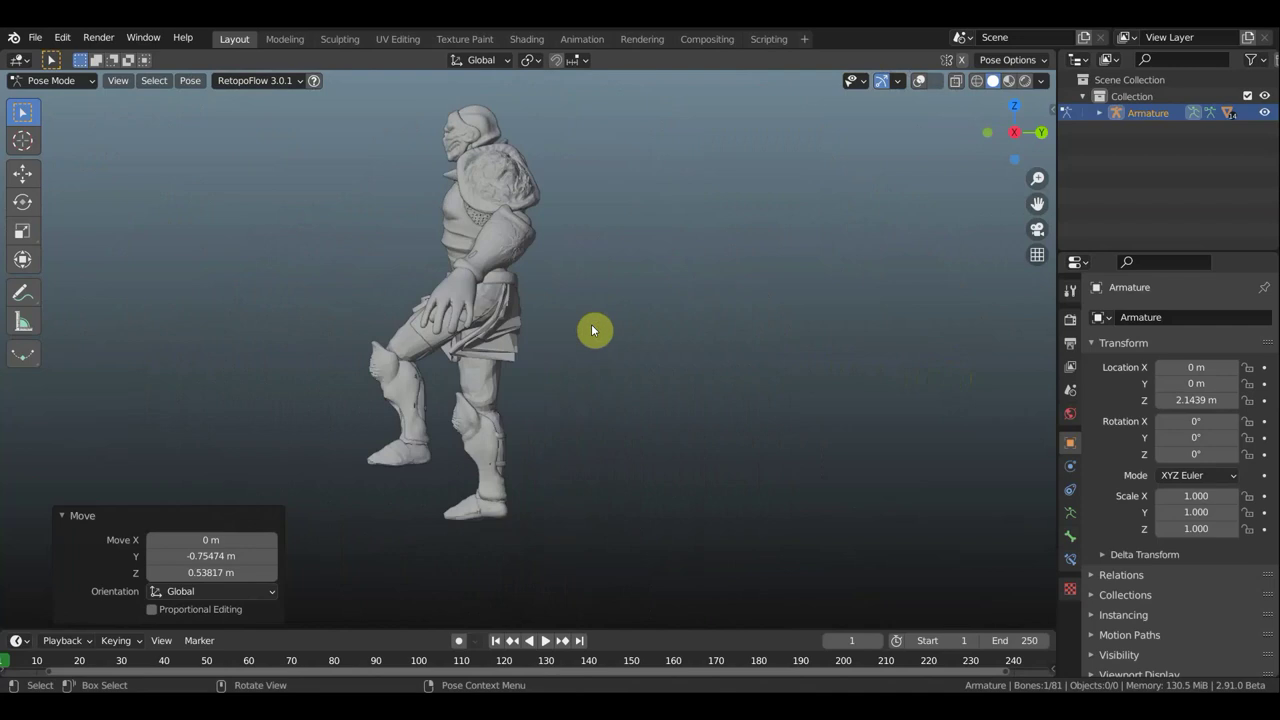
key("KP_1")
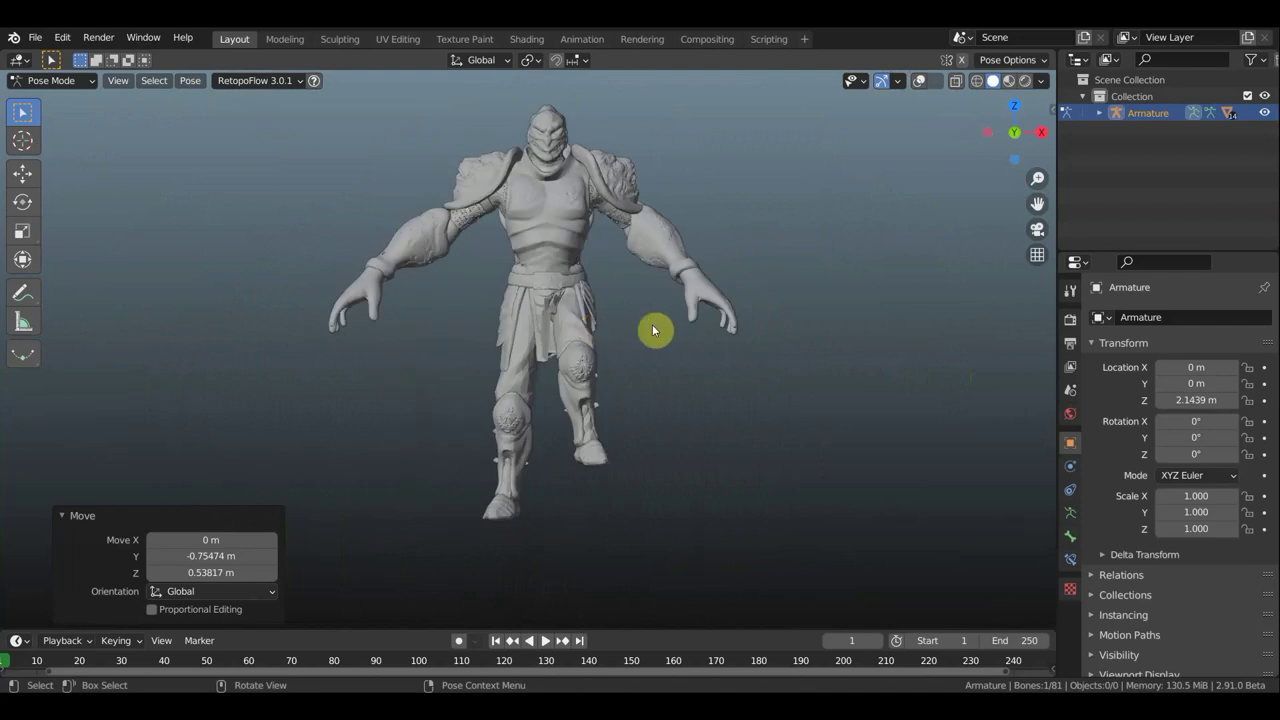
key("ctrl+z")
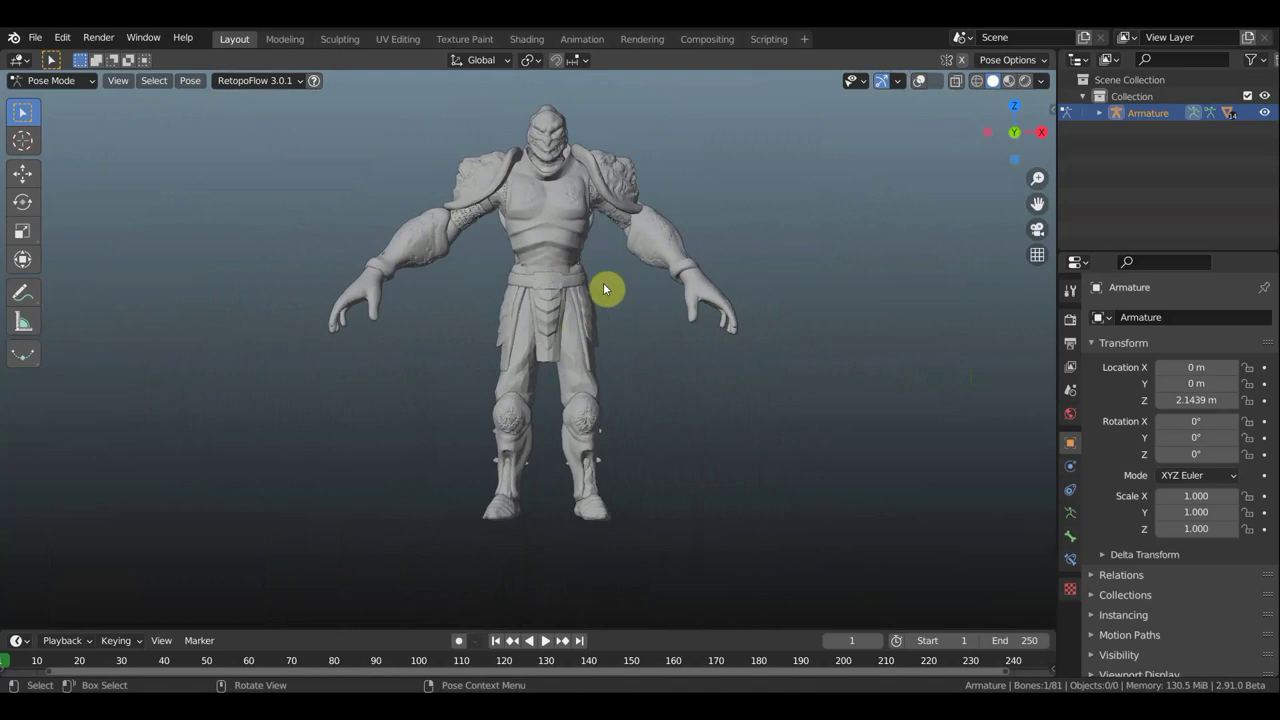
Move hand IK bone Bone.039 0.18376 m up, undoing an accidental whole-armature move first.
left_click(919, 80)
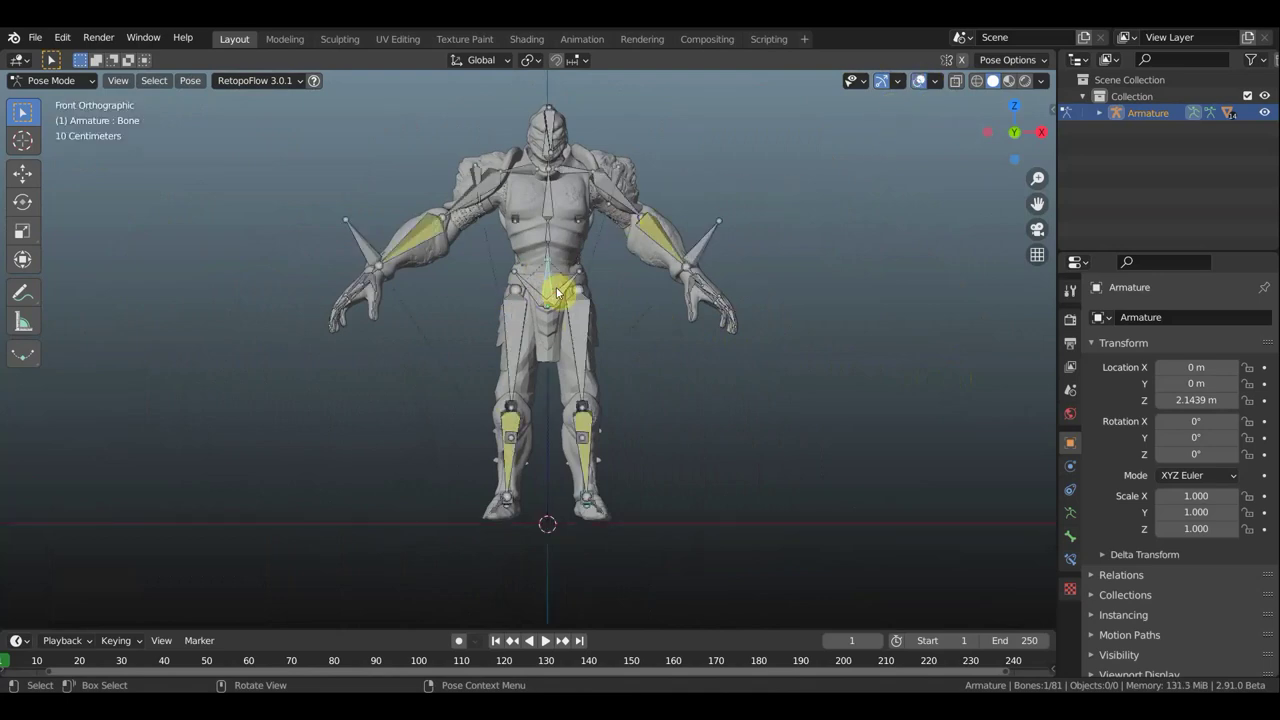
key("g")
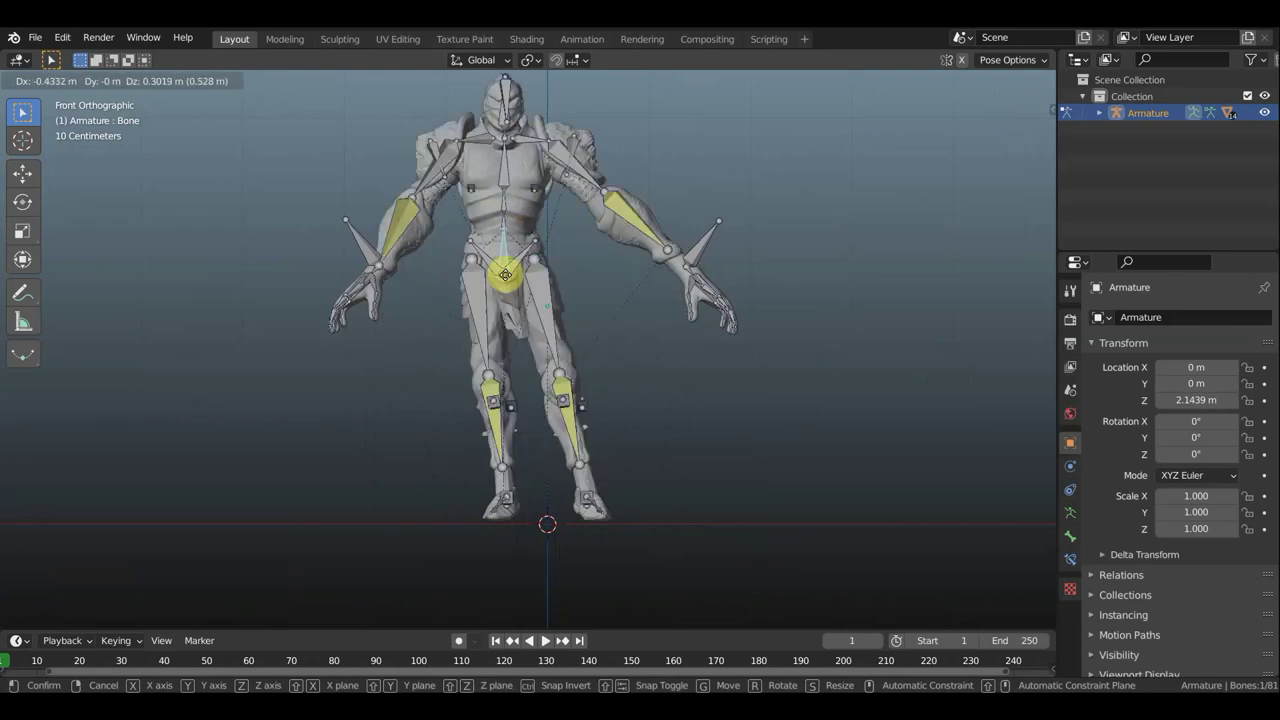
left_click(543, 321)
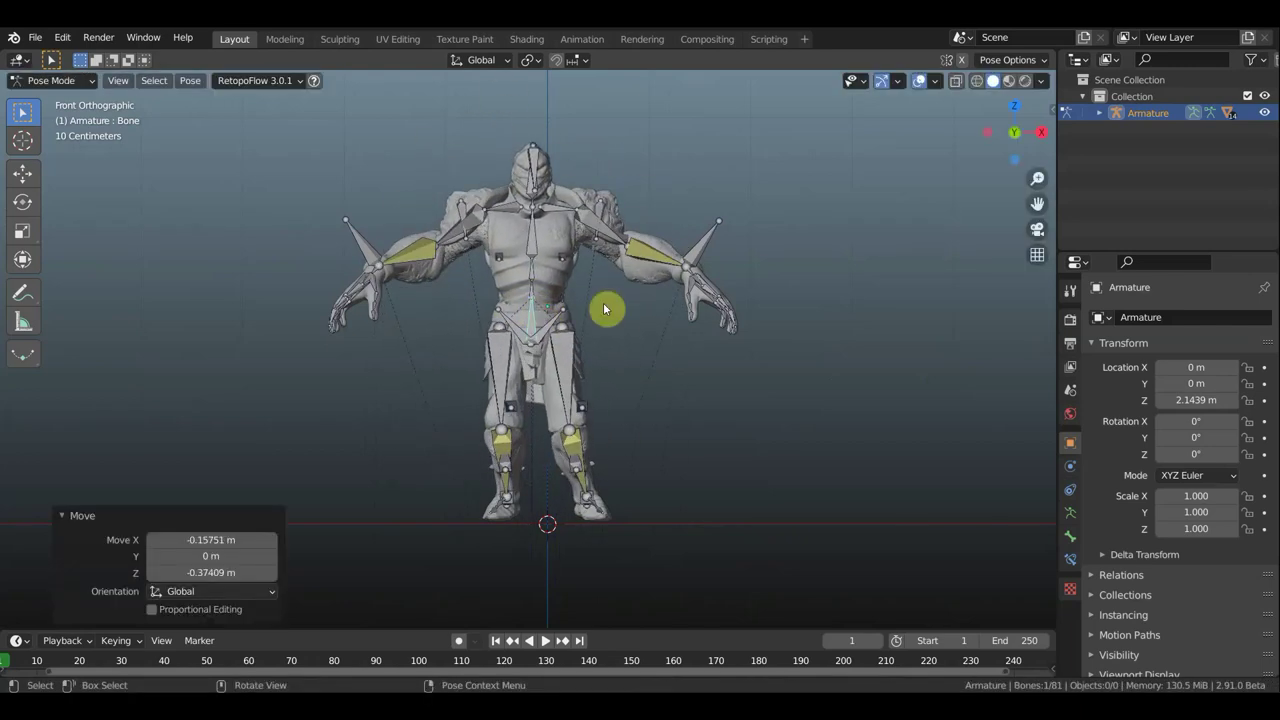
key("ctrl+z")
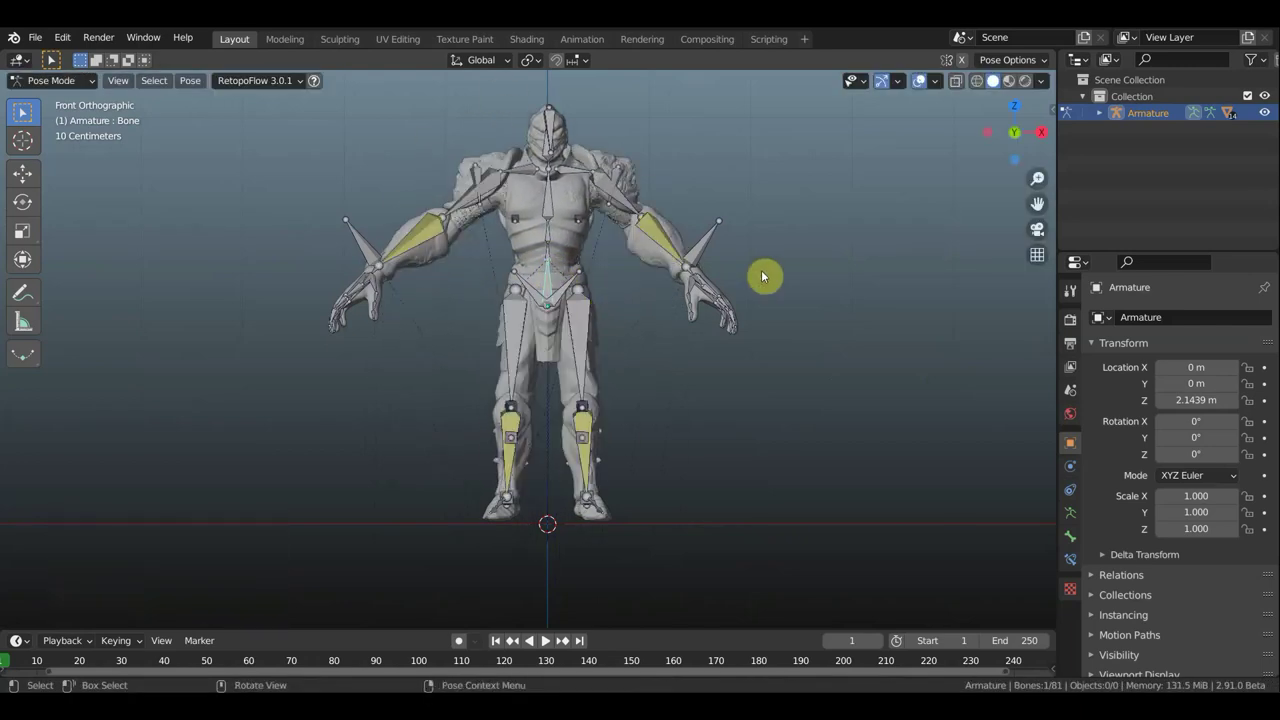
key("g")
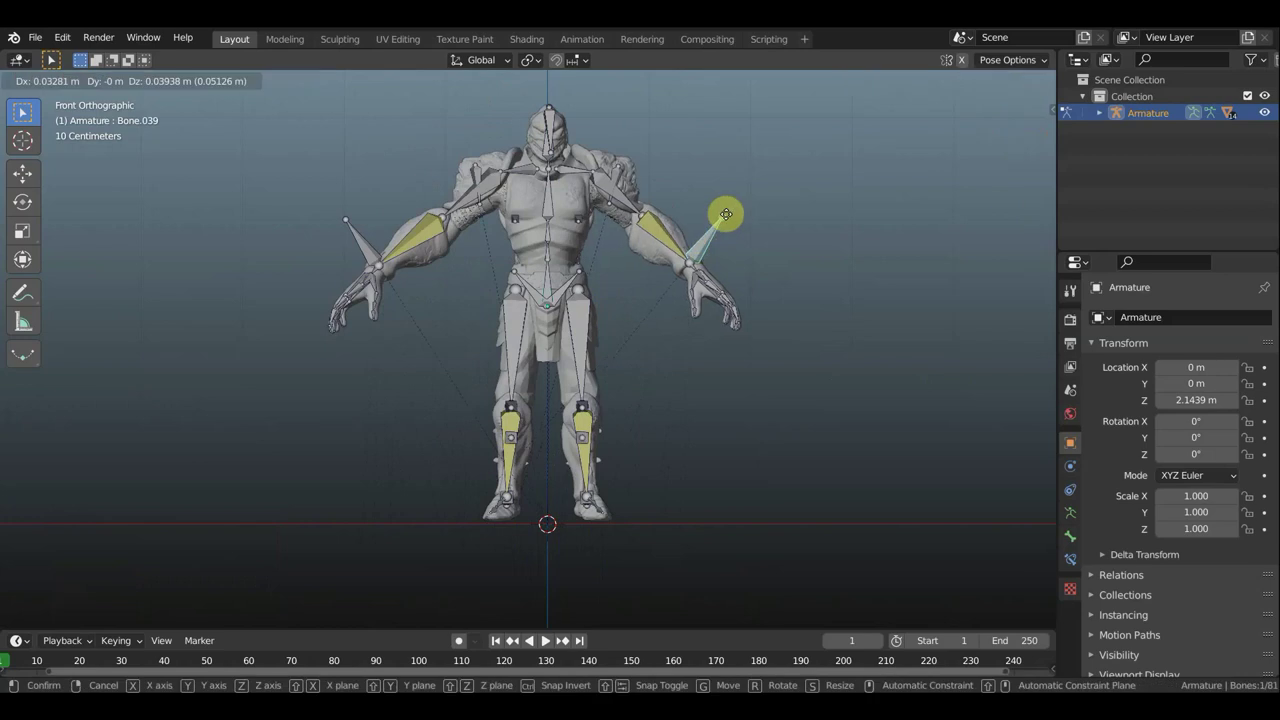
left_click(706, 229)
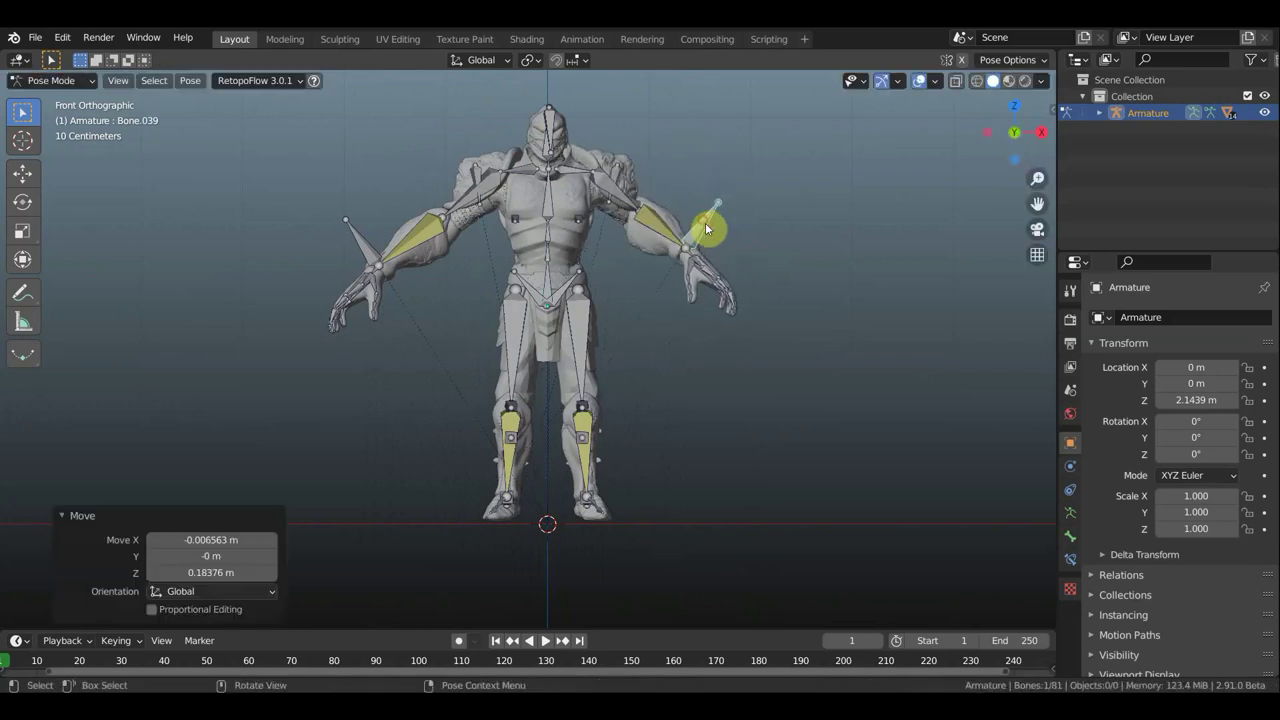
left_click(922, 84)
mouse_move(880, 120)
middle_mouse_down()
mouse_move(641, 242)
mouse_move(579, 218)
mouse_move(609, 246)
mouse_move(607, 275)
mouse_move(645, 240)
middle_mouse_up()
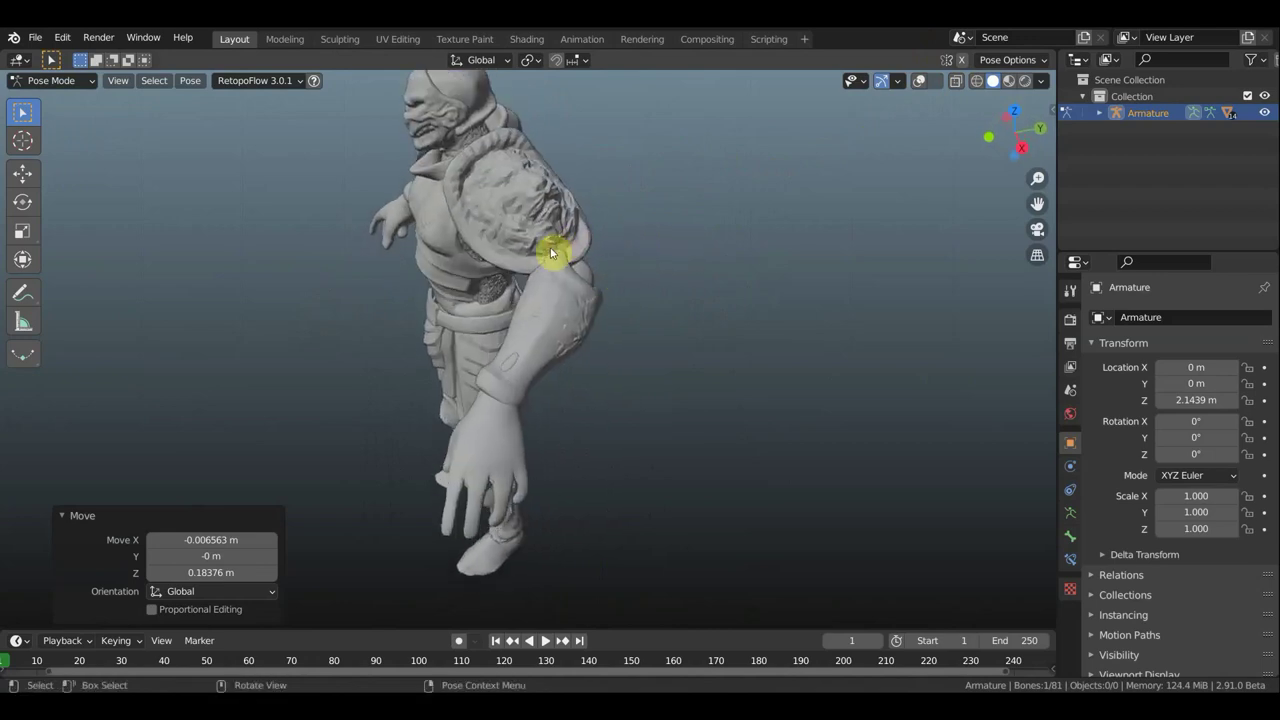
With the bones hidden, move the arm bone and rotate it -35.6°.
left_click(919, 84)
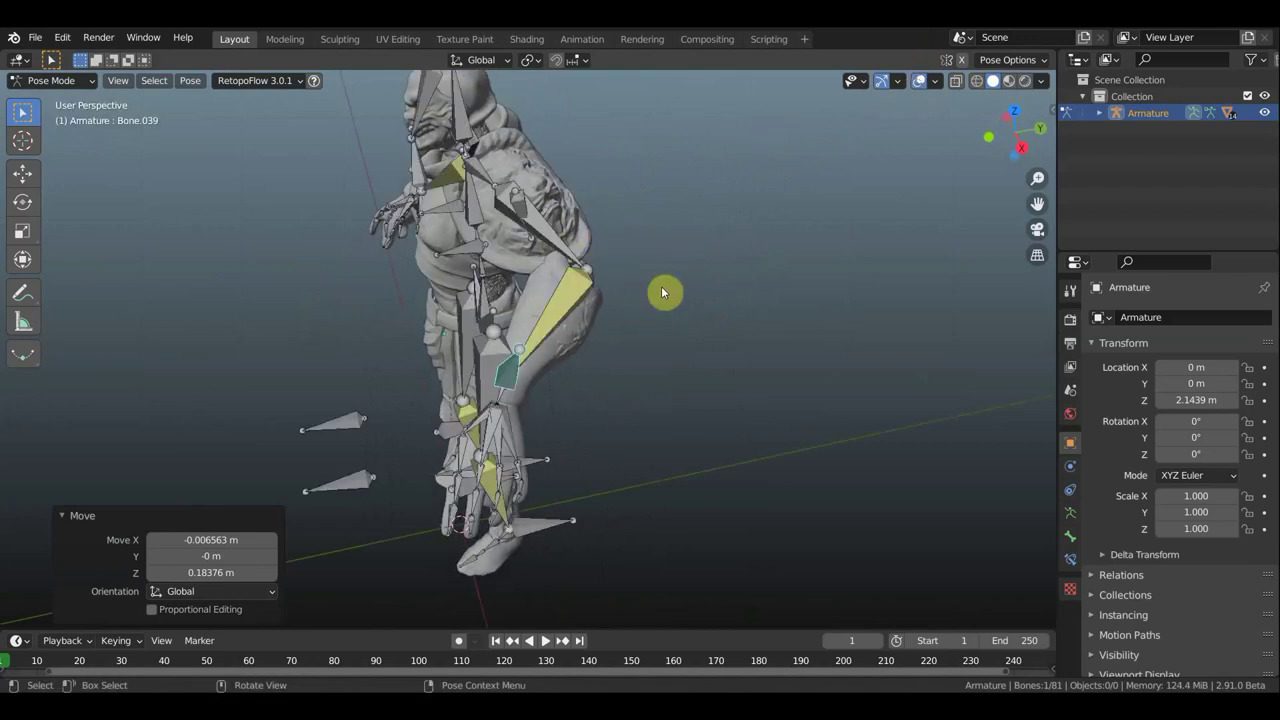
left_click(919, 83)
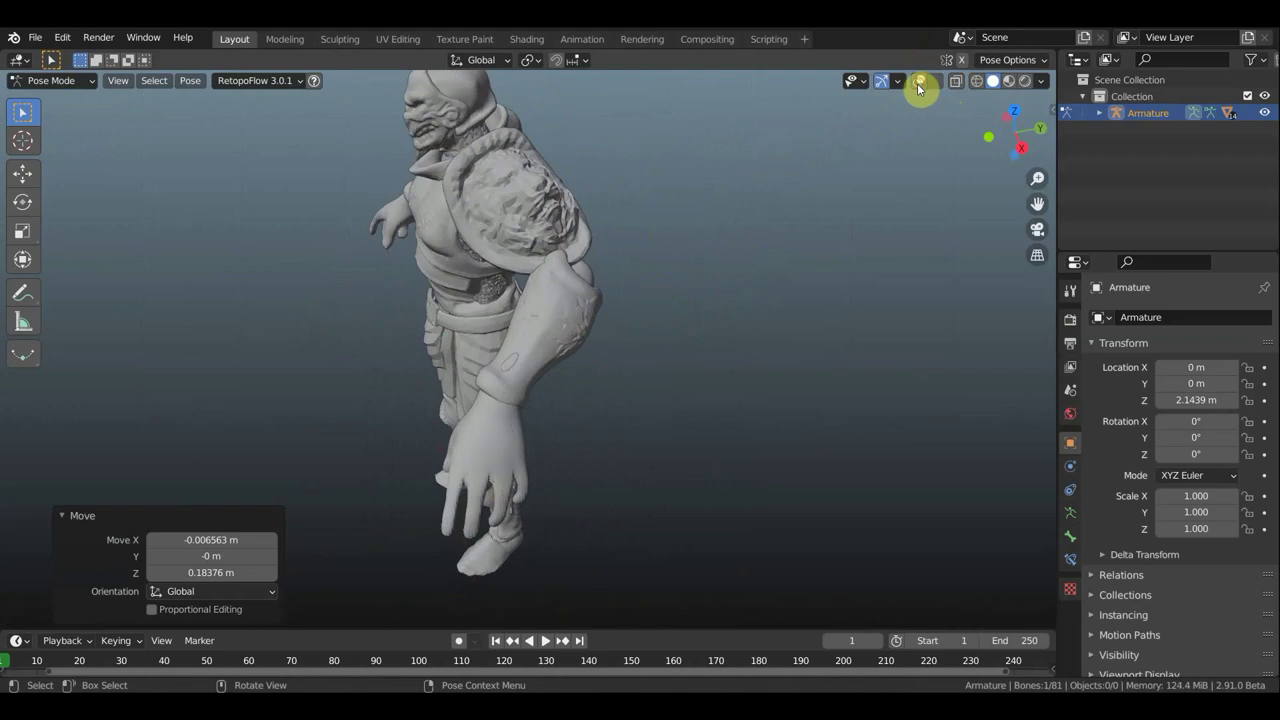
key("g")
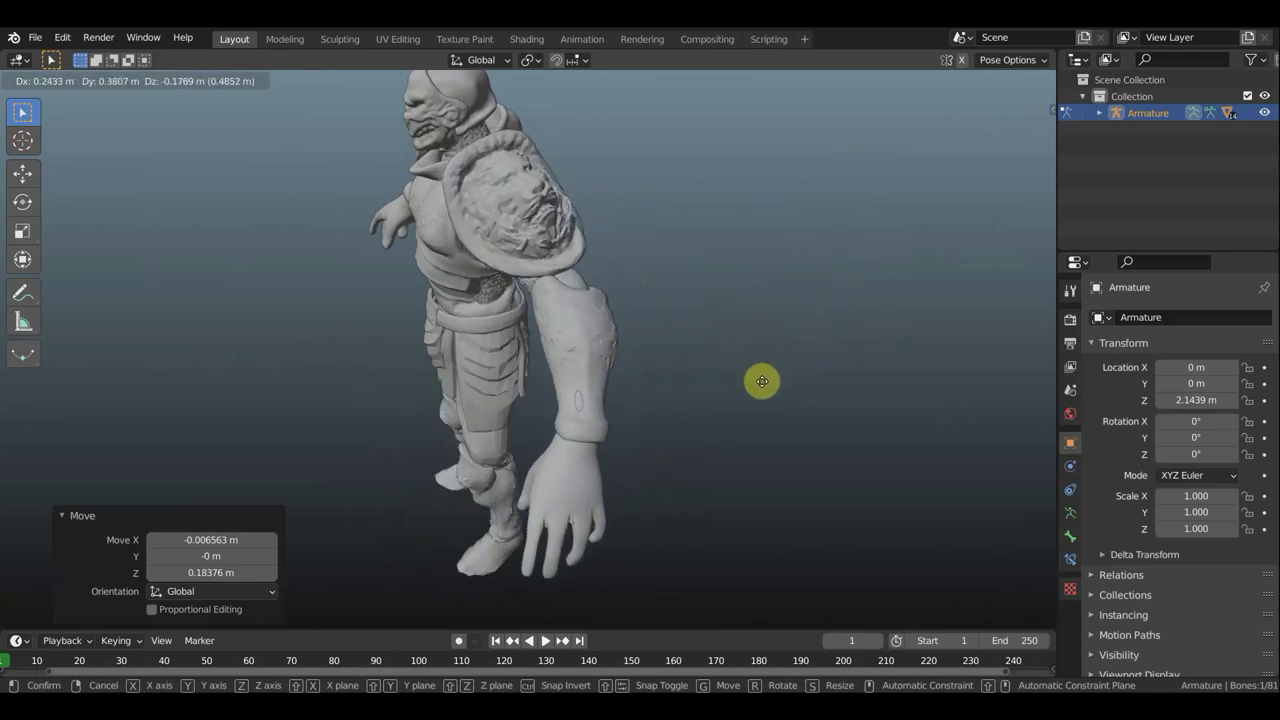
left_click(672, 384)
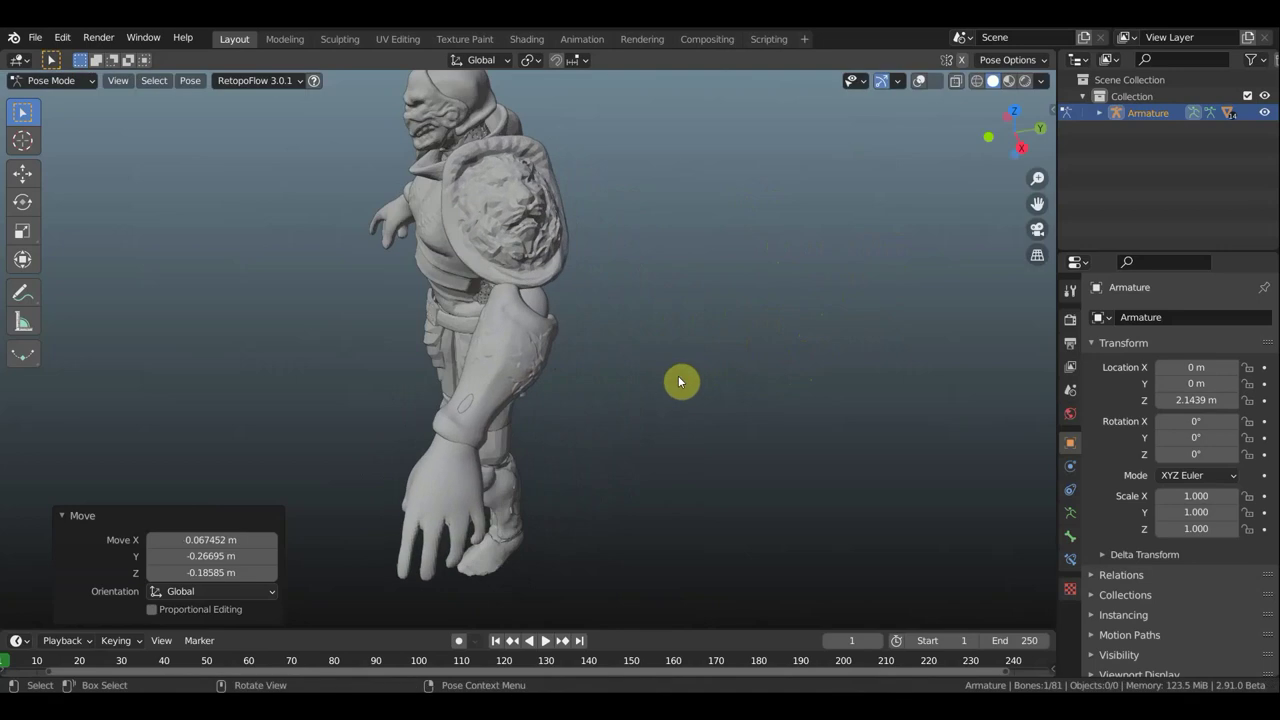
key("r")
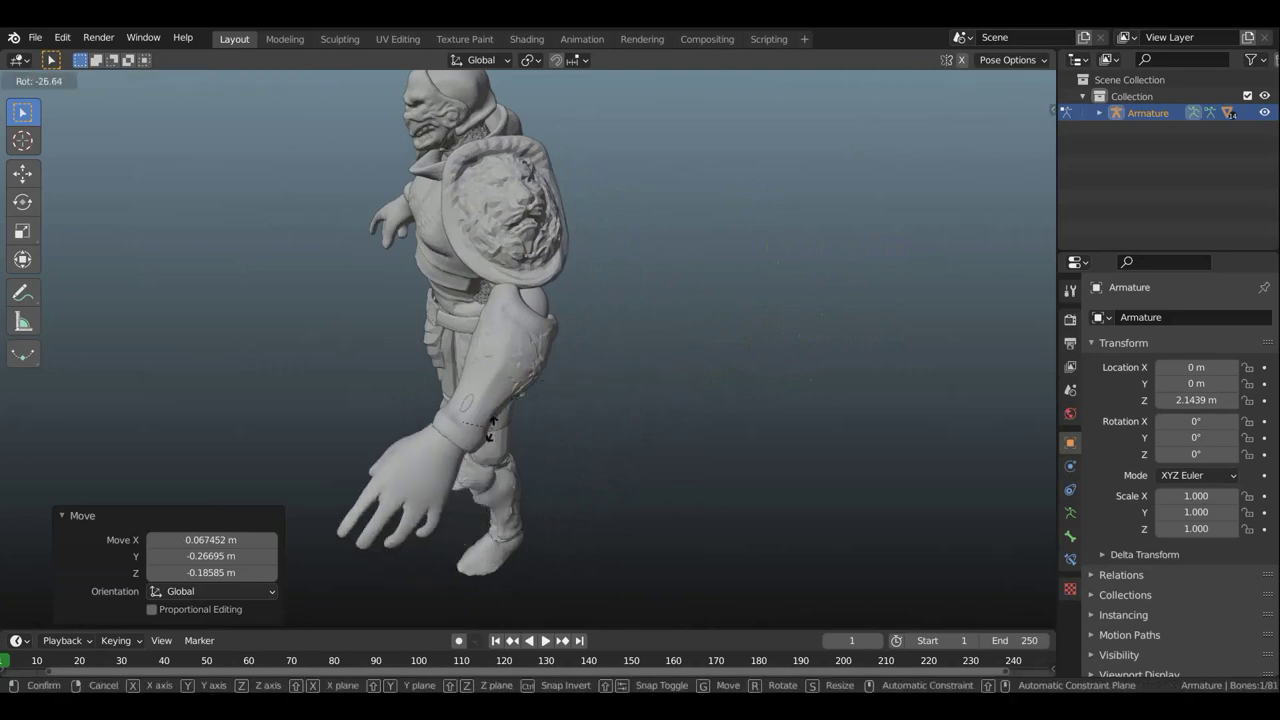
left_click(520, 414)
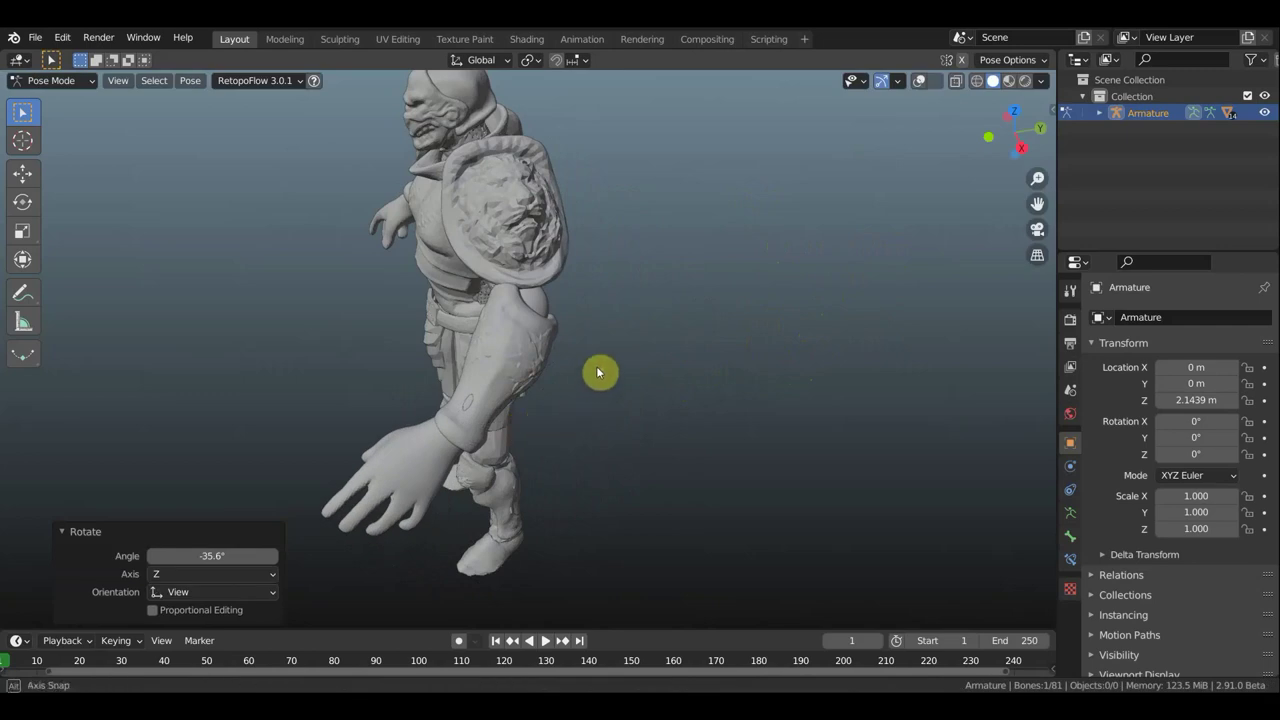
Rotate the arm a further 18.4° down beside the torso, checking it from the front.
middle_click_drag(597, 372, 666, 323)
key("r")
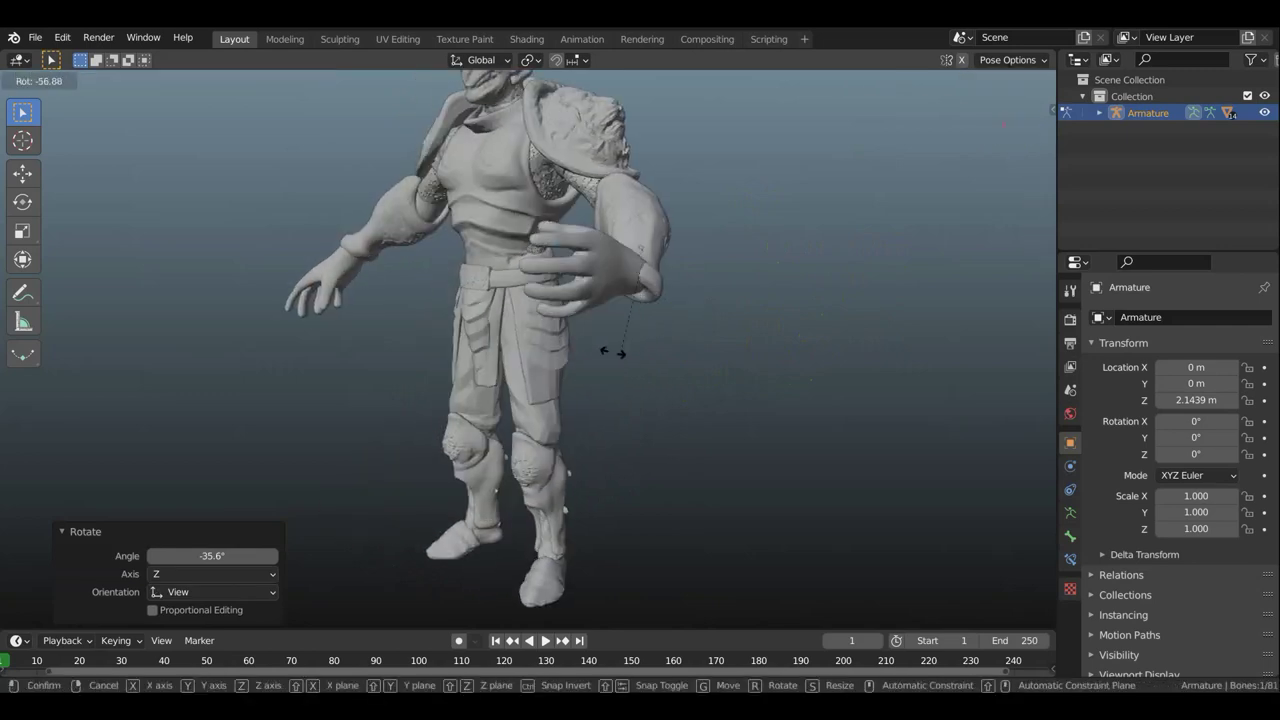
left_click(755, 344)
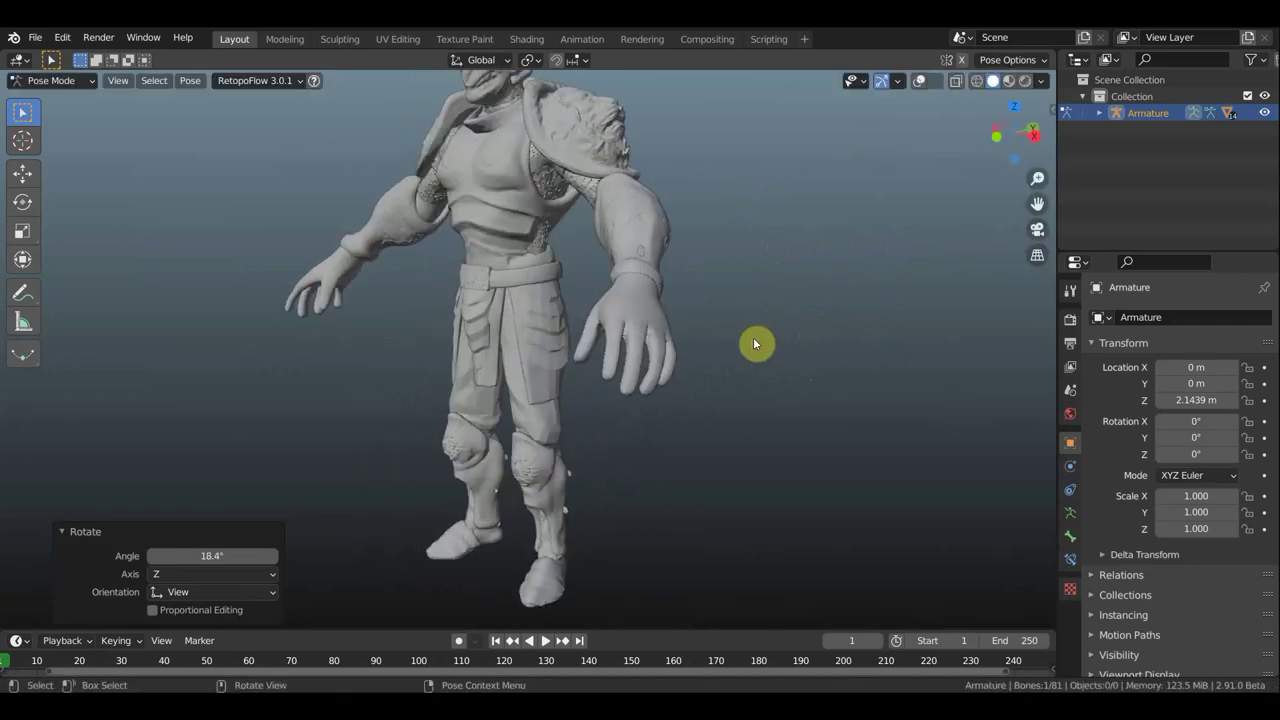
mouse_move(742, 343)
middle_mouse_down()
mouse_move(713, 364)
mouse_move(725, 351)
middle_mouse_up()
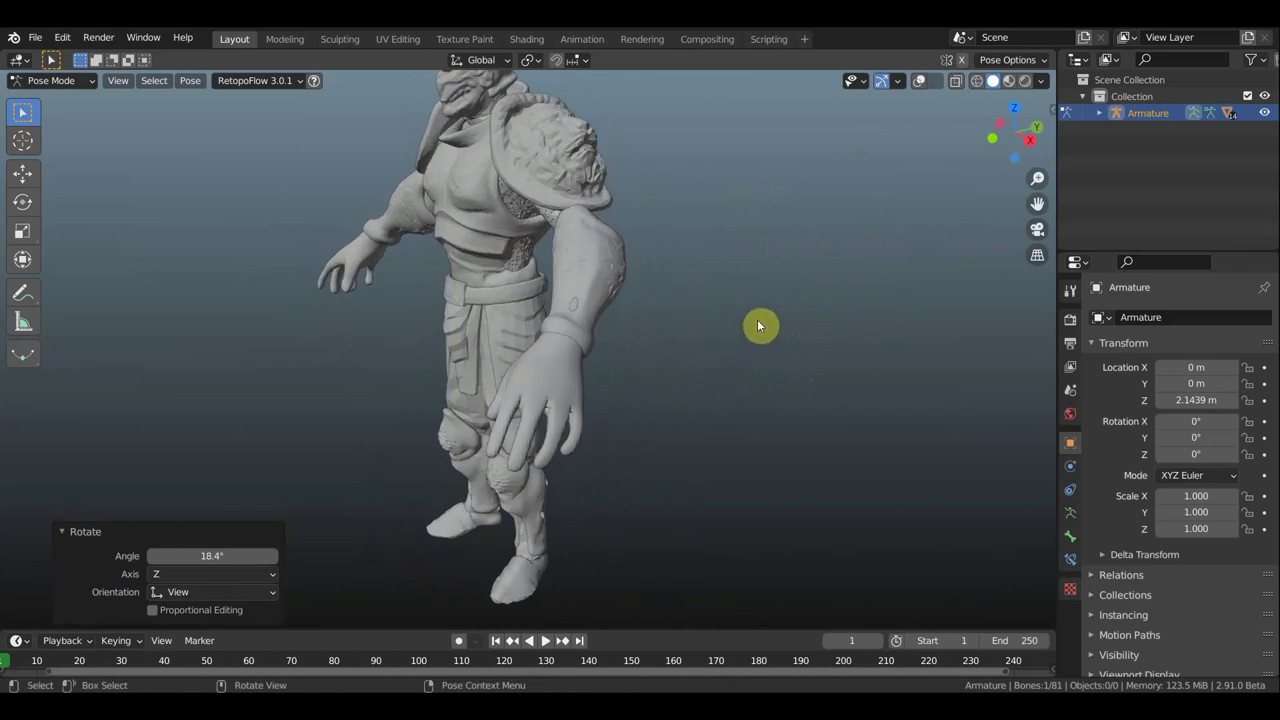
mouse_move(758, 325)
middle_mouse_down()
mouse_move(756, 425)
mouse_move(776, 380)
middle_mouse_up()
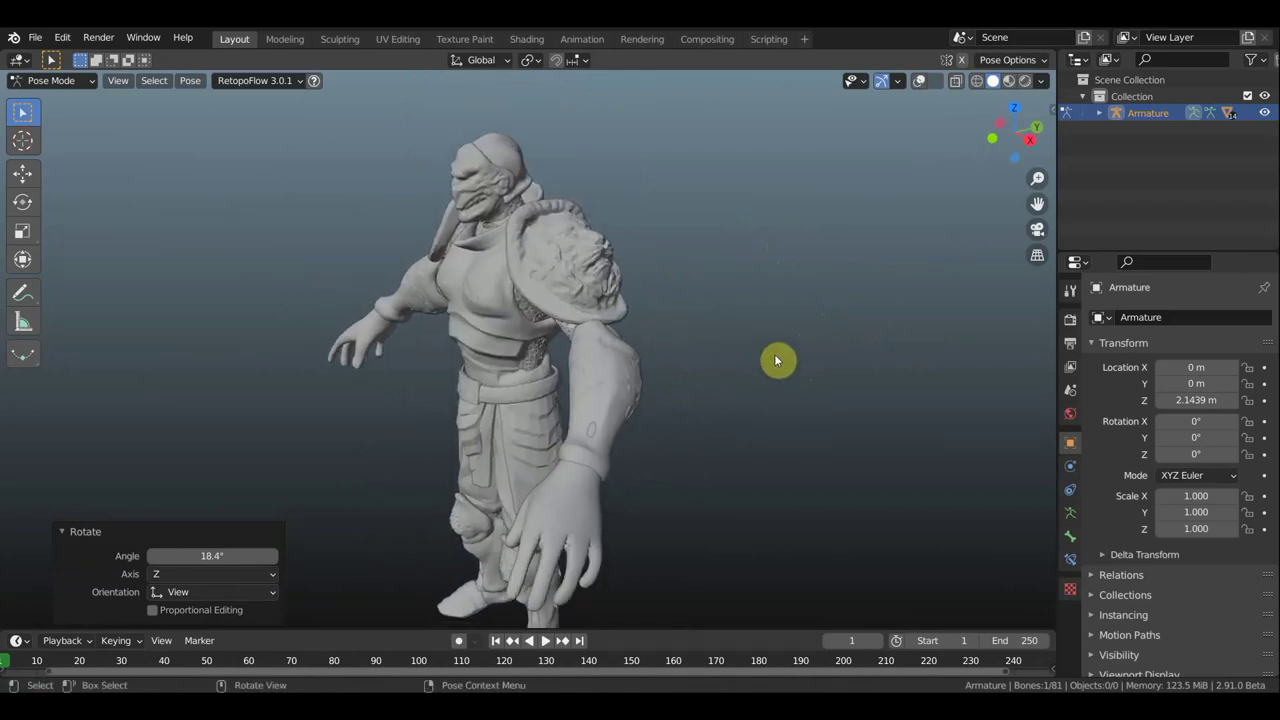
key("KP_1")
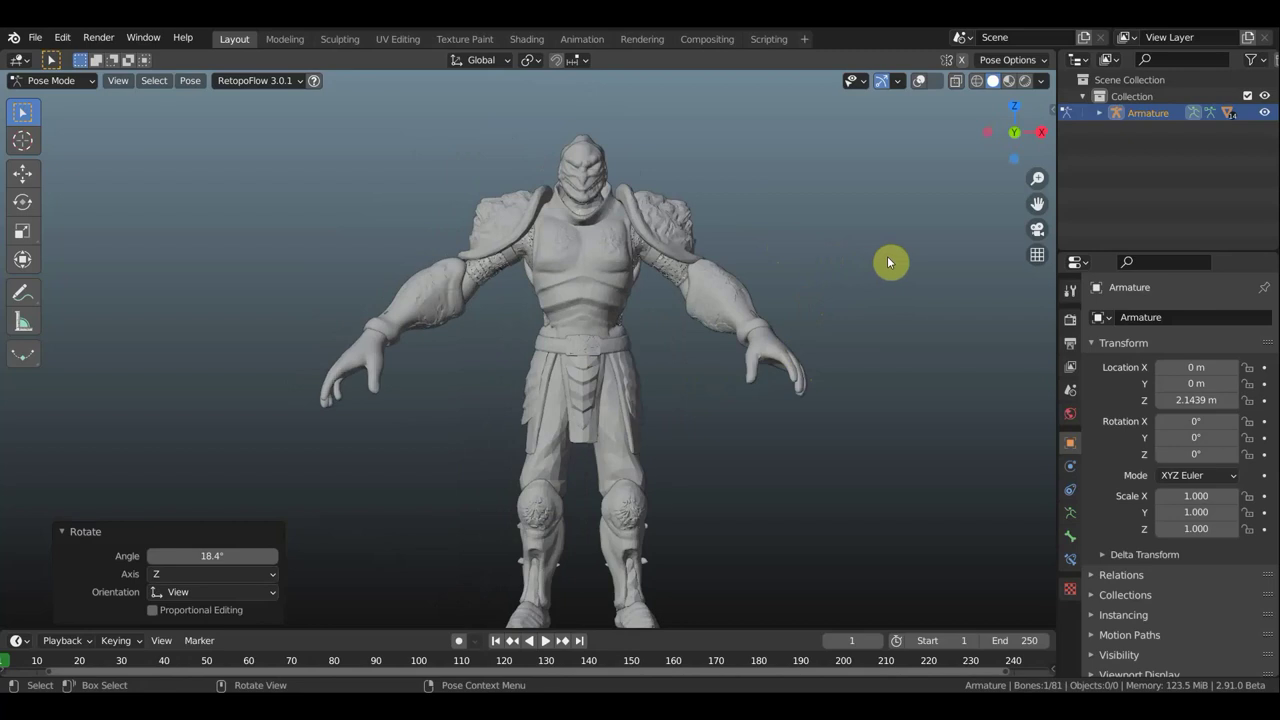
Undo four arm pose edits and redo one, then orbit and zoom out to check the arms.
key("ctrl+z")
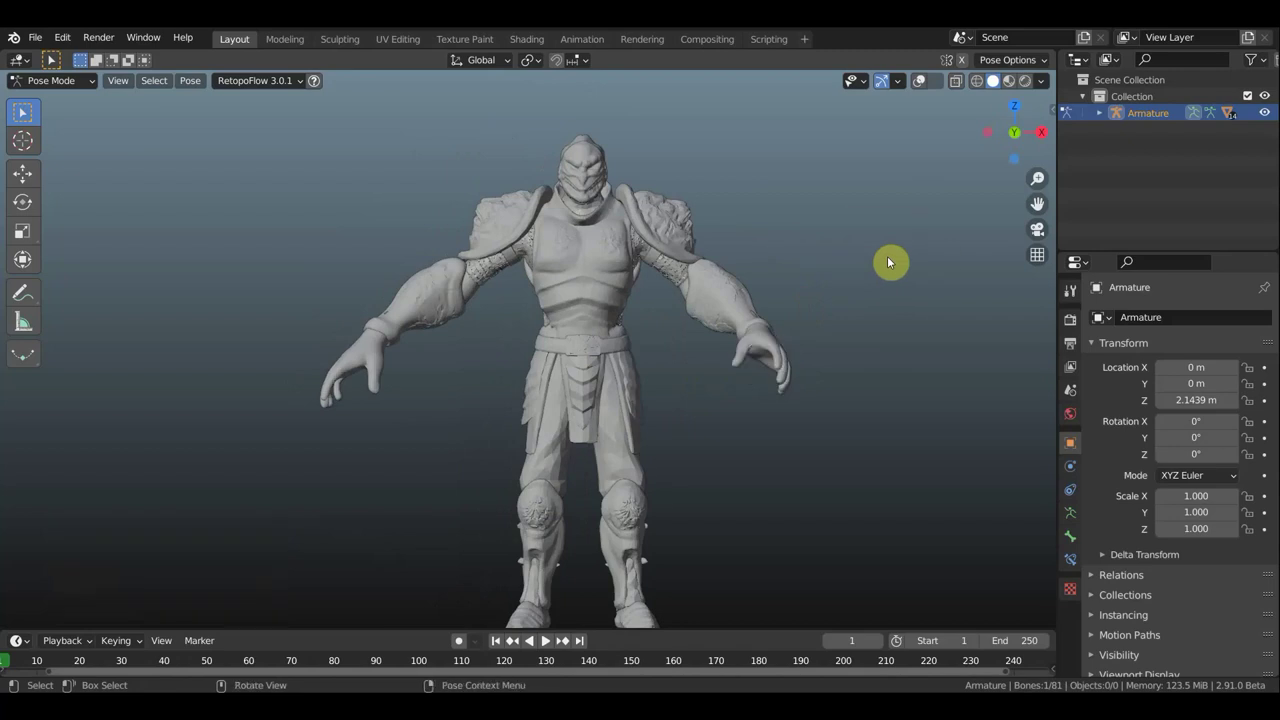
key("ctrl+z")
key("ctrl+z")
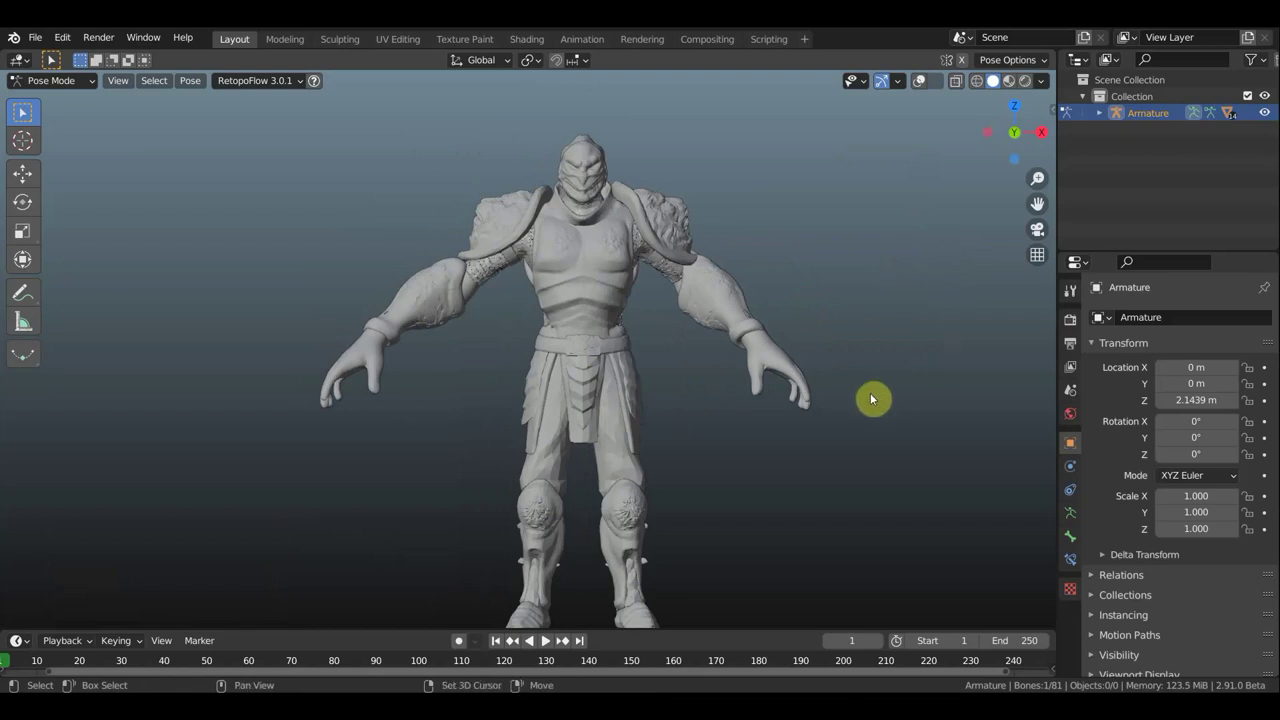
key("ctrl+z")
key("ctrl+z")
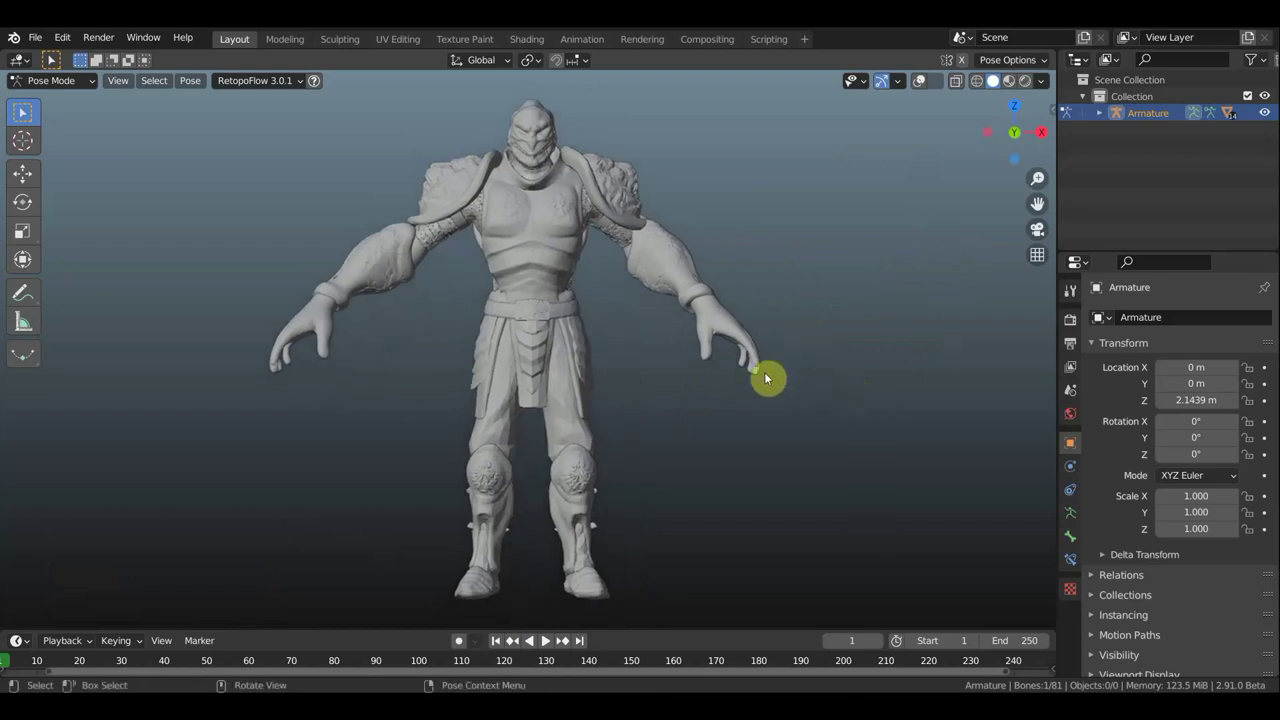
key("ctrl+z")
key("ctrl+shift+z")
mouse_move(750, 376)
middle_mouse_down()
mouse_move(644, 382)
mouse_move(717, 388)
middle_mouse_up()
scroll(717, 388, "down", 1)
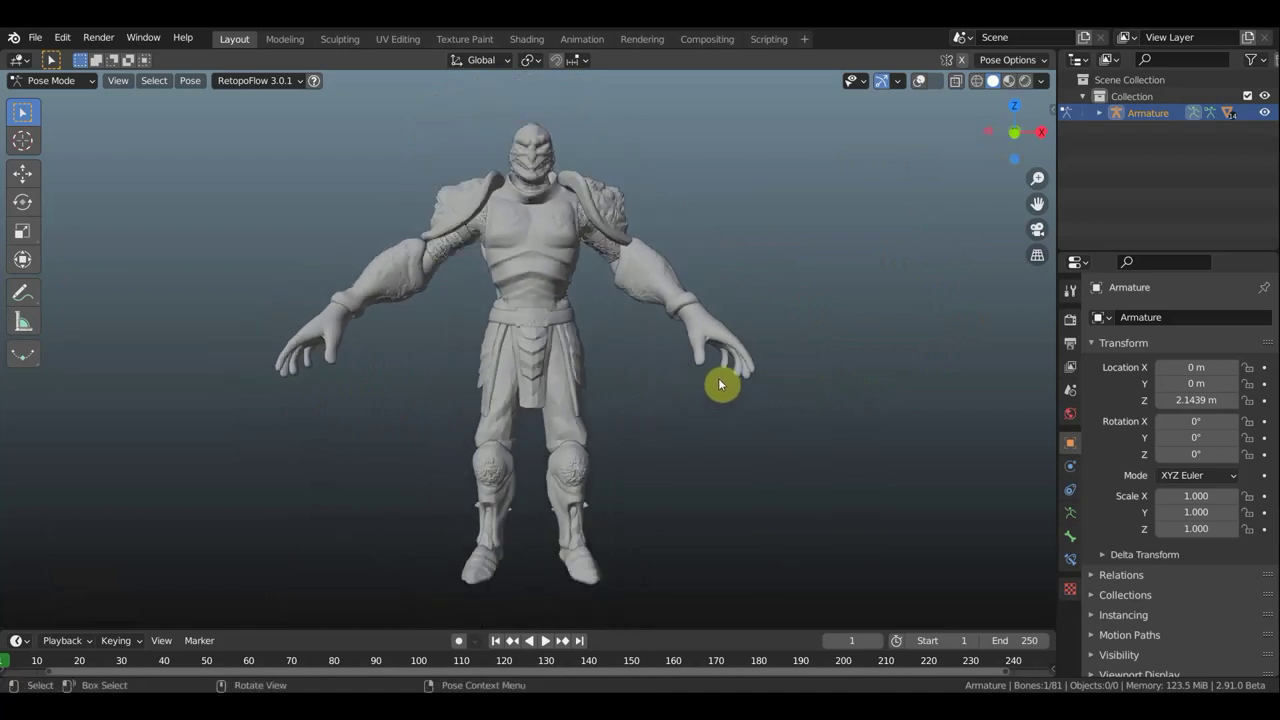